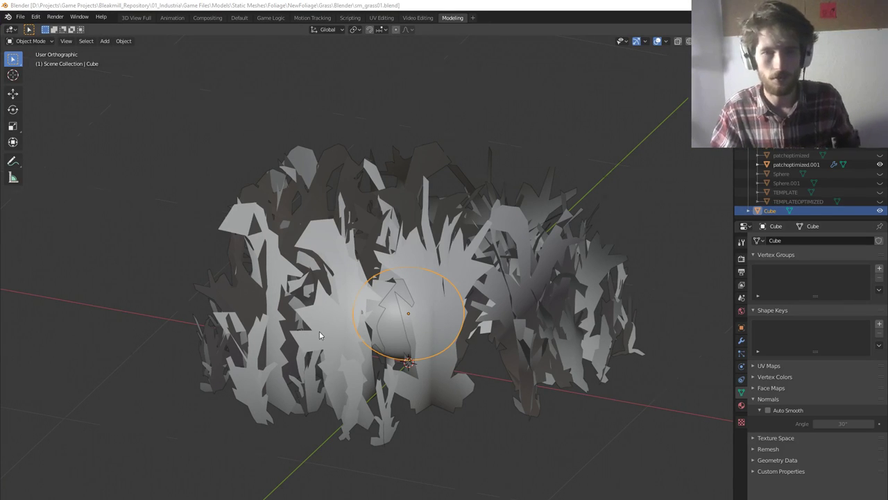
Examine the grass patch mesh from several angles
{"action": "scroll", "coordinate": [326, 326], "scroll_direction": "down", "scroll_amount": 1}
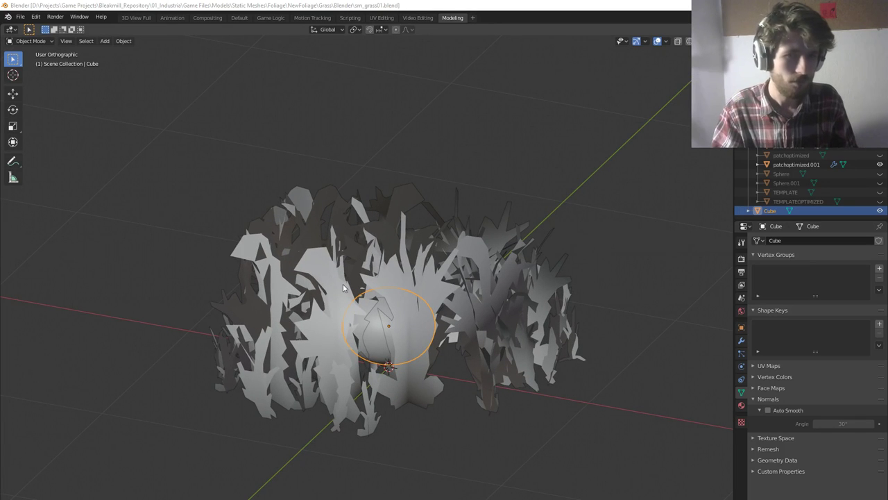
{"action": "middle_click_drag", "start_coordinate": [342, 288], "coordinate": [386, 305]}
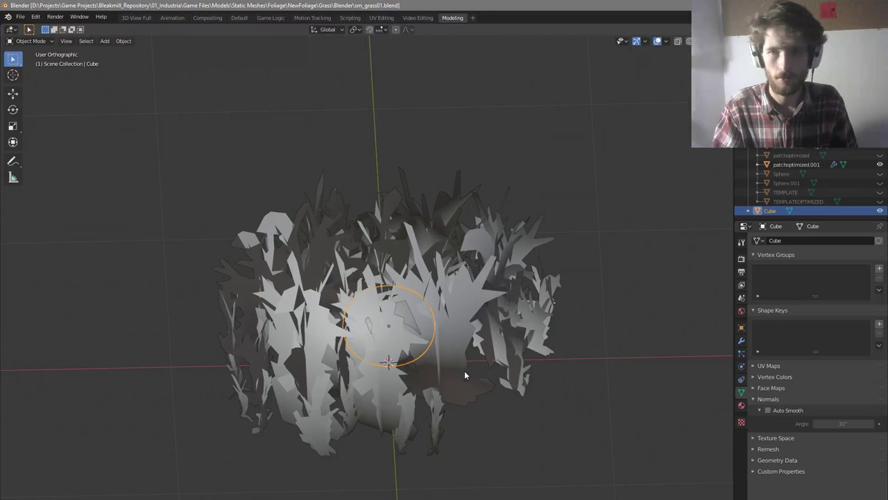
{"action": "middle_click_drag", "start_coordinate": [401, 398], "coordinate": [424, 389]}
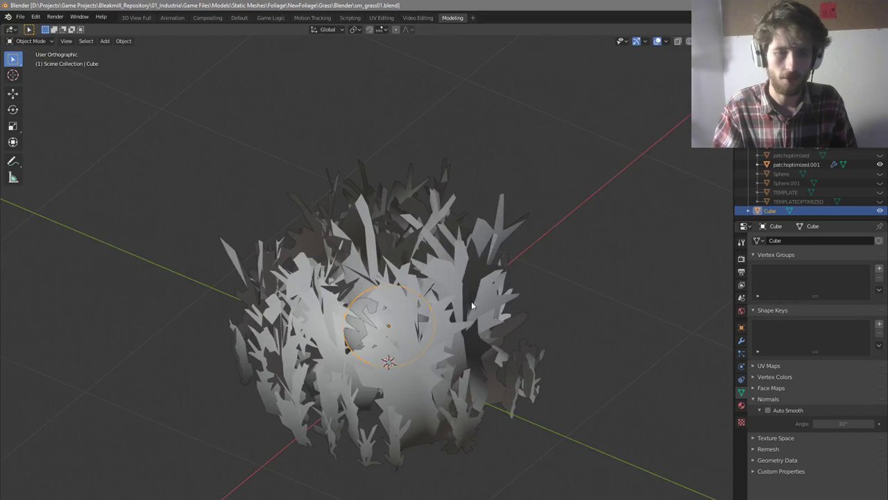
{"action": "middle_click_drag", "start_coordinate": [426, 338], "coordinate": [406, 345]}
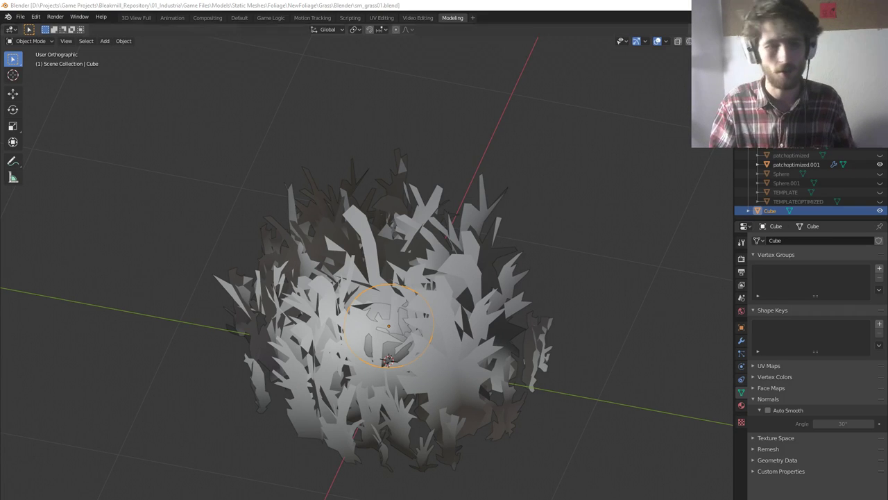
{"action": "middle_click_drag", "start_coordinate": [154, 339], "coordinate": [427, 346]}
{"action": "scroll", "coordinate": [396, 339], "scroll_direction": "up", "scroll_amount": 2}
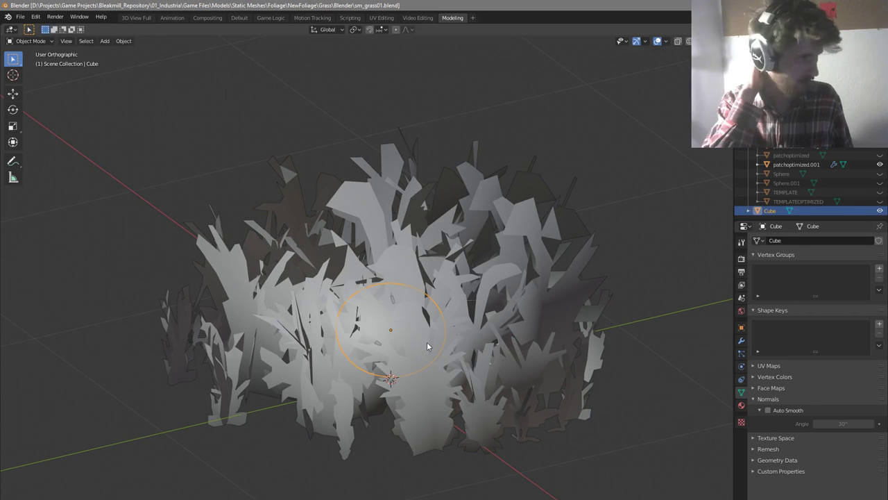
{"action": "middle_click_drag", "start_coordinate": [426, 341], "coordinate": [505, 302]}
Open the recent file sm_grass01_optimized.blend
{"action": "left_click", "coordinate": [20, 16]}
{"action": "mouse_move", "coordinate": [48, 45]}
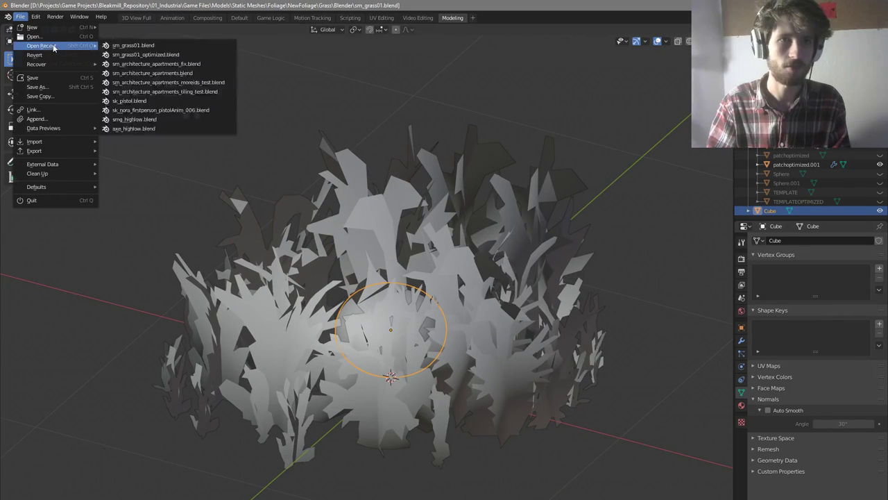
{"action": "left_click", "coordinate": [193, 54]}
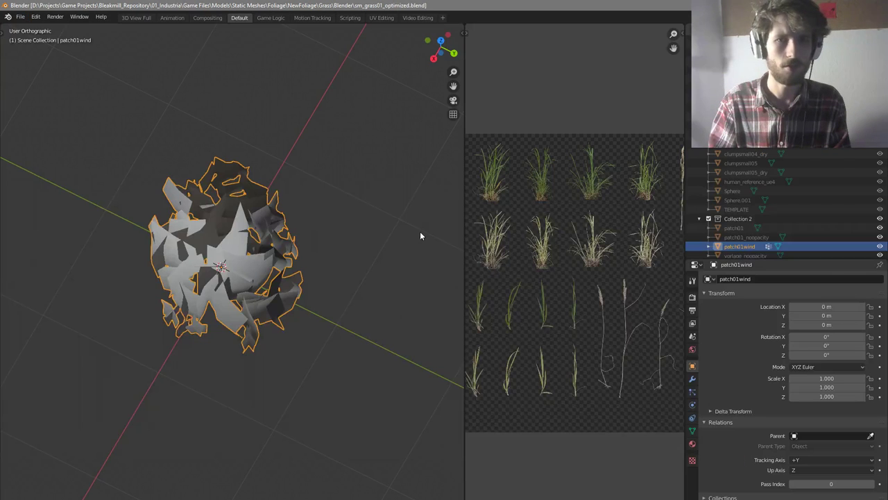
Open the recent file sm_architecture_apartments_fix.blend
{"action": "left_click", "coordinate": [20, 16]}
{"action": "mouse_move", "coordinate": [48, 45]}
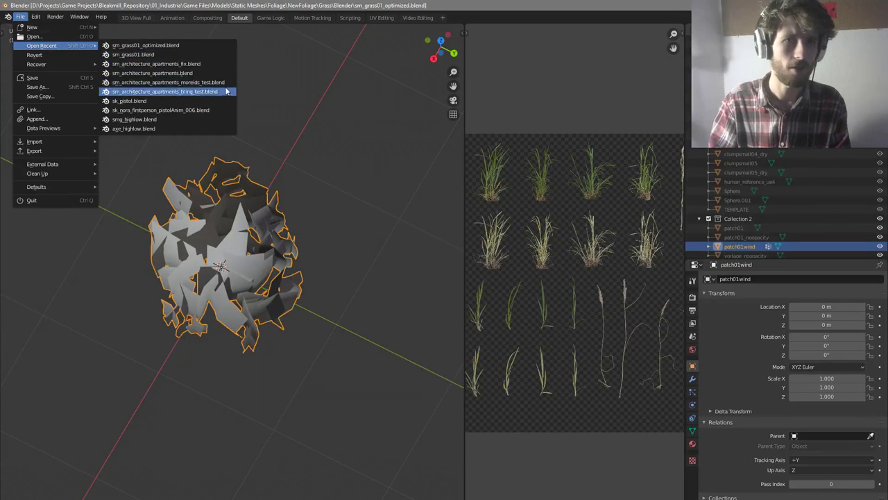
{"action": "left_click", "coordinate": [158, 64]}
Switch the rich02 building to Object Mode and examine its facade from the front and from behind
{"action": "middle_click_drag", "start_coordinate": [287, 301], "coordinate": [293, 308]}
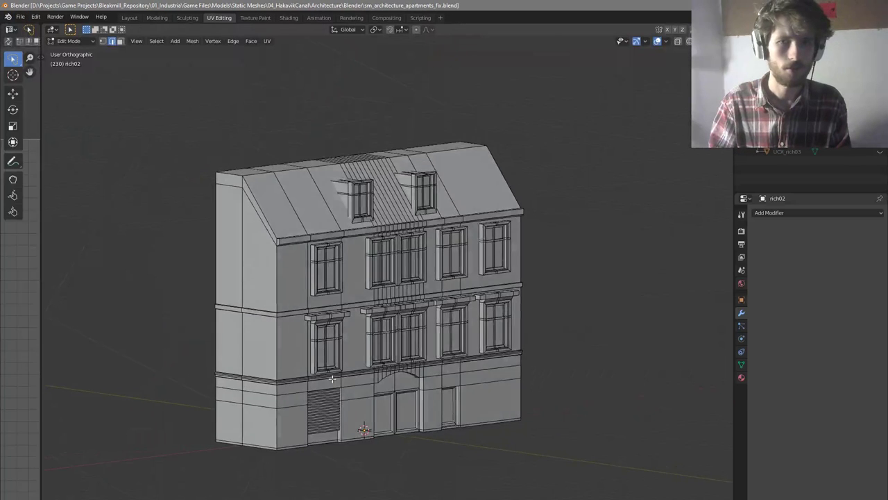
{"action": "scroll", "coordinate": [334, 379], "scroll_direction": "up", "scroll_amount": 2}
{"action": "key", "text": "Tab"}
{"action": "scroll", "coordinate": [344, 386], "scroll_direction": "down", "scroll_amount": 3}
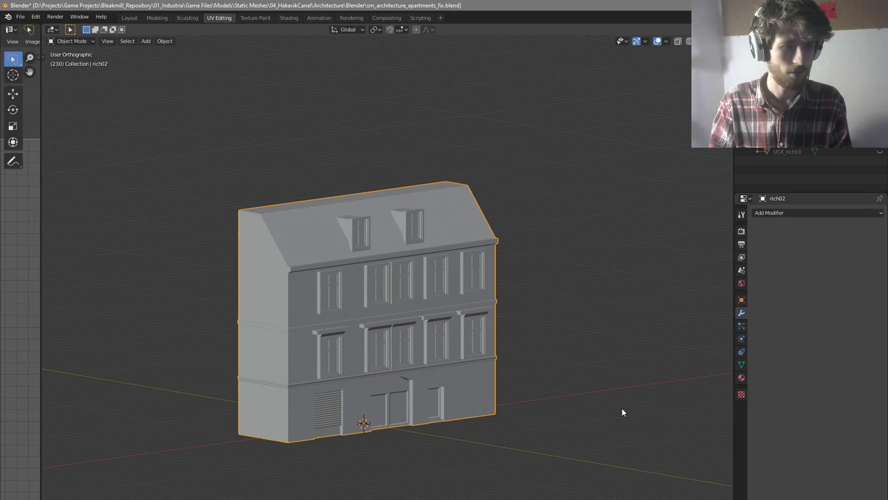
{"action": "scroll", "coordinate": [312, 363], "scroll_direction": "up", "scroll_amount": 1}
{"action": "middle_click_drag", "start_coordinate": [317, 362], "coordinate": [341, 366]}
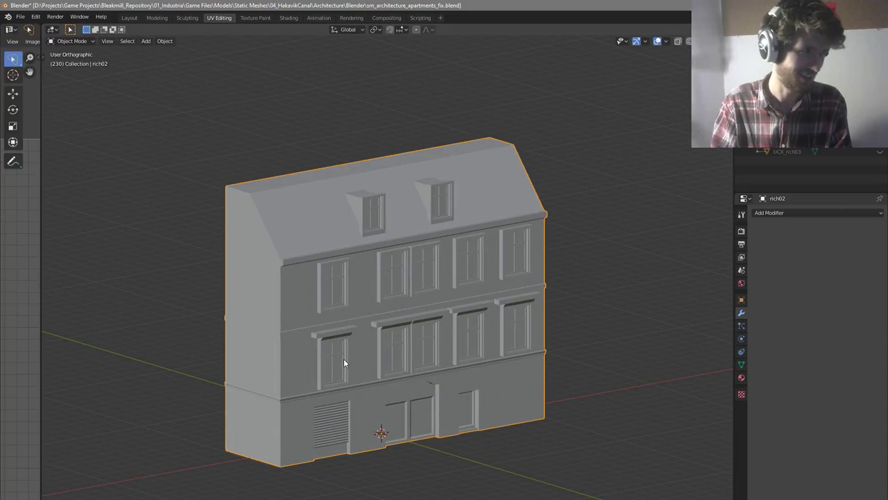
{"action": "scroll", "coordinate": [343, 359], "scroll_direction": "up", "scroll_amount": 2}
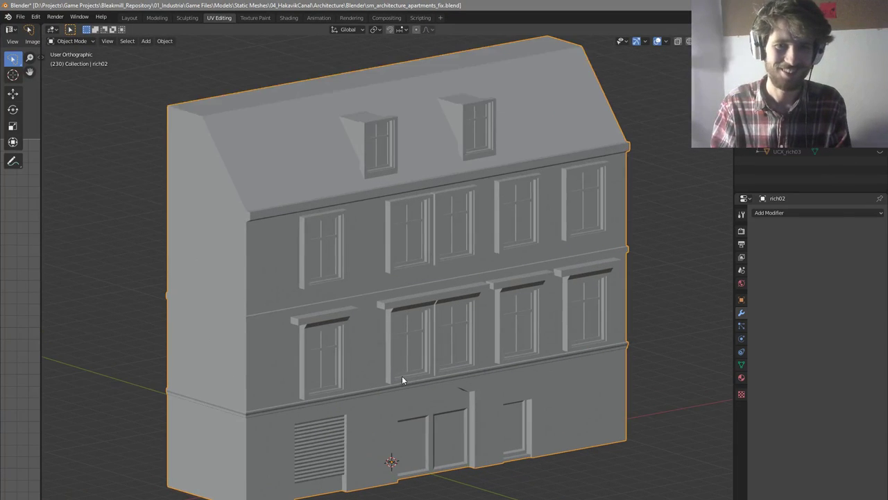
{"action": "middle_click_drag", "start_coordinate": [405, 377], "coordinate": [319, 328]}
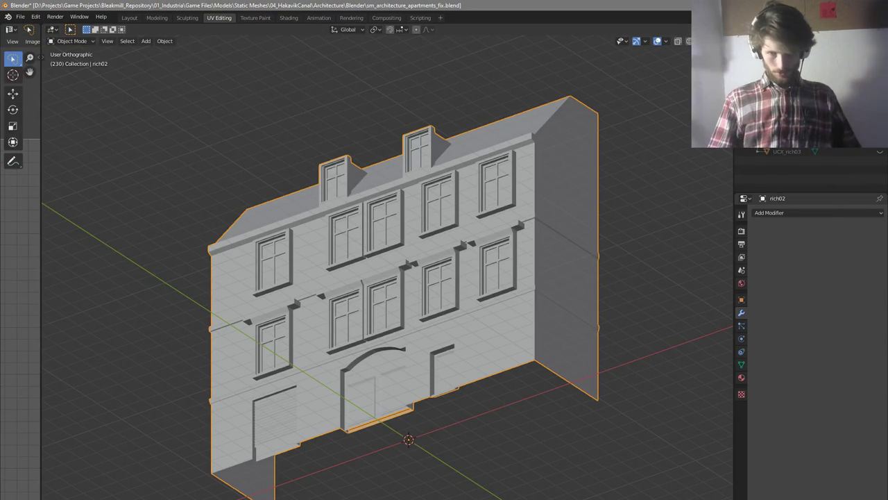
Switch to Unreal Editor, back the view away from the building's door, and play the level from the cobblestone ground
{"action": "key", "text": "alt+Tab"}
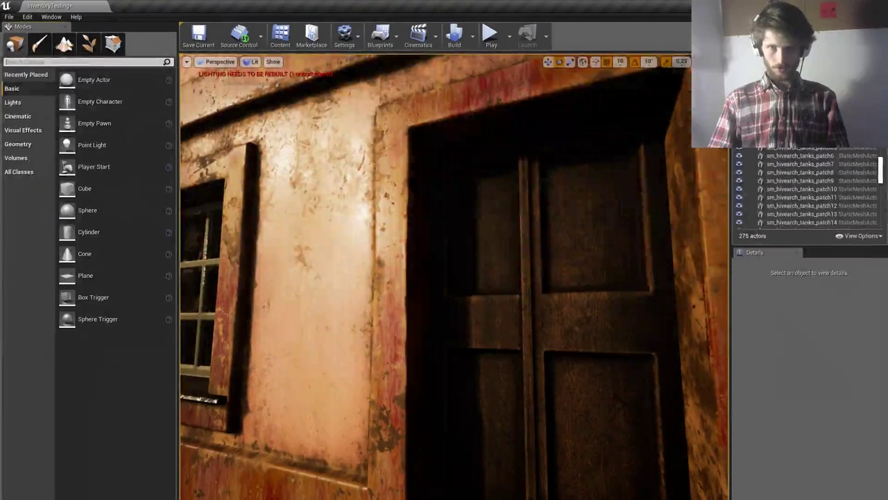
{"action": "key", "text": "s"}
{"action": "right_click_drag", "start_coordinate": [454, 278], "coordinate": [333, 181]}
{"action": "key", "text": "s"}
{"action": "right_click_drag", "start_coordinate": [340, 225], "coordinate": [388, 254]}
{"action": "right_click", "coordinate": [456, 372]}
{"action": "left_click", "coordinate": [490, 365]}
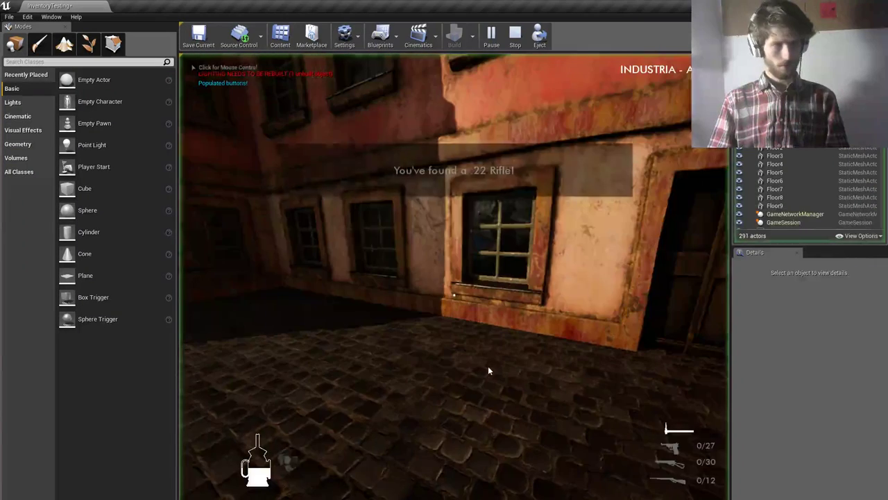
Take control of the running game and open Options from its pause menu
{"action": "left_click", "coordinate": [492, 368]}
{"action": "key", "text": "Escape"}
{"action": "left_click", "coordinate": [498, 413]}
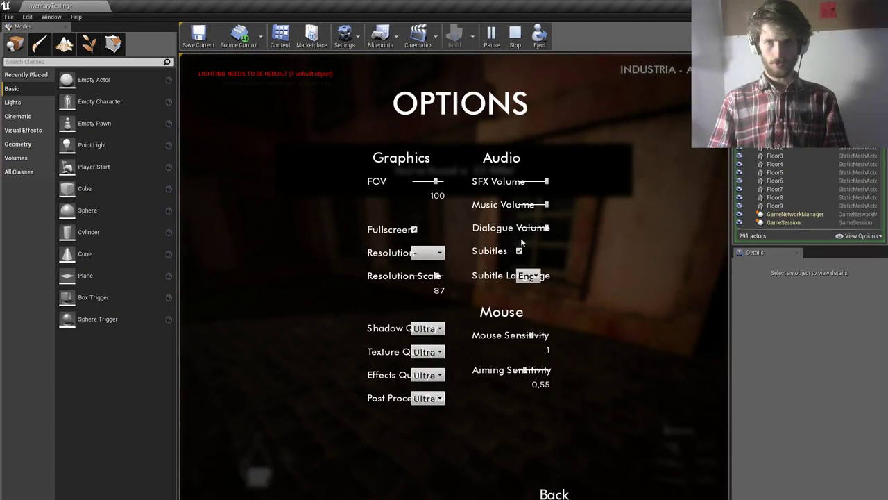
Stop the play session and switch the level viewport to fullscreen
{"action": "key", "text": "Escape"}
{"action": "right_click_drag", "start_coordinate": [564, 490], "coordinate": [521, 496]}
{"action": "key", "text": "F11"}
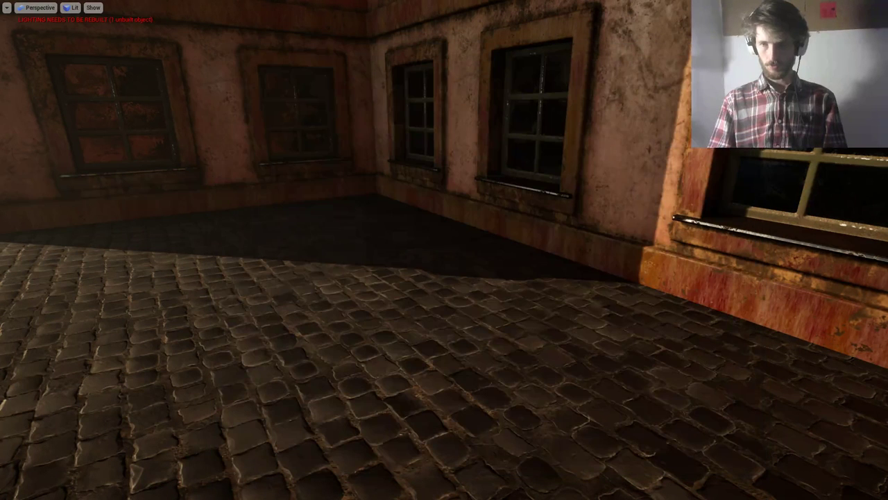
Check the application volumes in the Windows volume mixer and close it
{"action": "right_click", "coordinate": [810, 499]}
{"action": "left_click", "coordinate": [813, 499]}
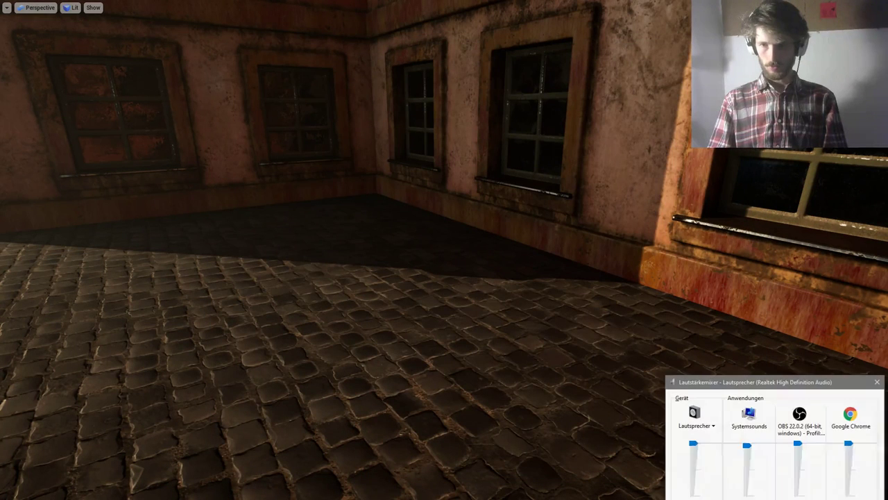
{"action": "left_click_drag", "start_coordinate": [766, 499], "coordinate": [824, 499]}
{"action": "left_click", "coordinate": [876, 382]}
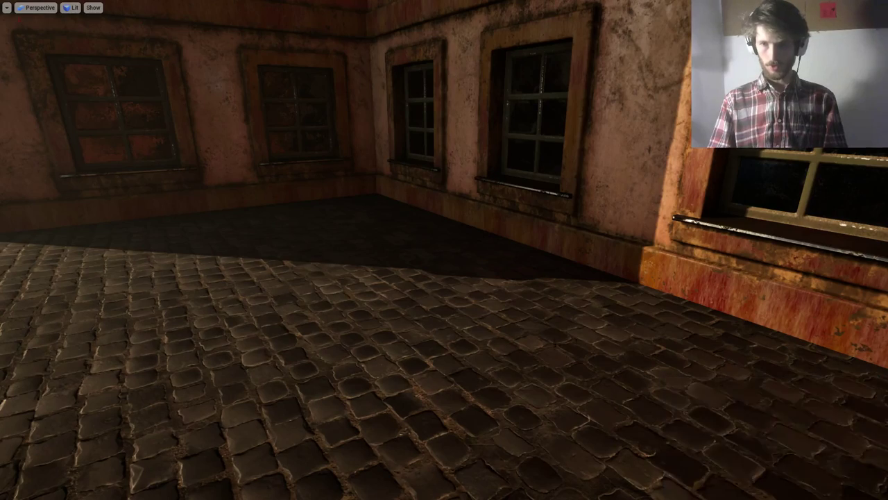
Play the level in the fullscreen viewport from the cobblestones in front of the building and take control of the character
{"action": "right_click_drag", "start_coordinate": [610, 299], "coordinate": [728, 240]}
{"action": "right_click_drag", "start_coordinate": [444, 430], "coordinate": [416, 430]}
{"action": "right_click", "coordinate": [441, 444]}
{"action": "left_click", "coordinate": [474, 437]}
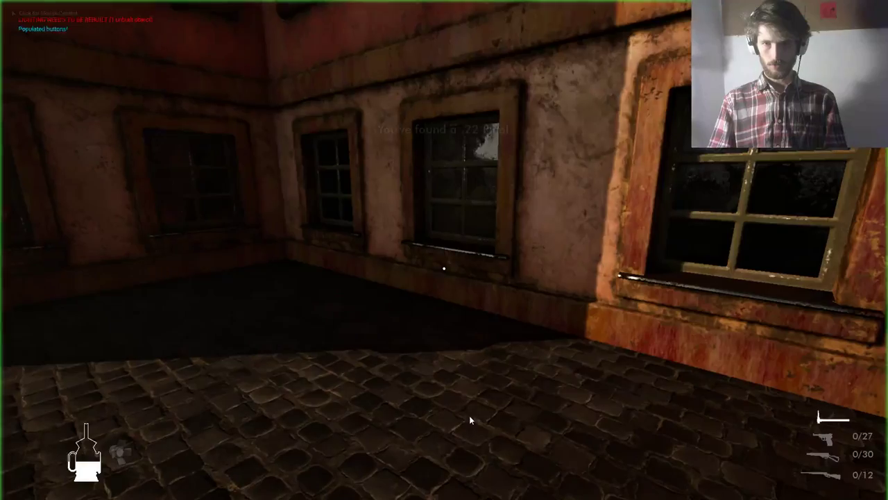
{"action": "left_click", "coordinate": [469, 417]}
Back away to view the whole apartment facade, pausing and resuming the game
{"action": "key", "text": "s"}
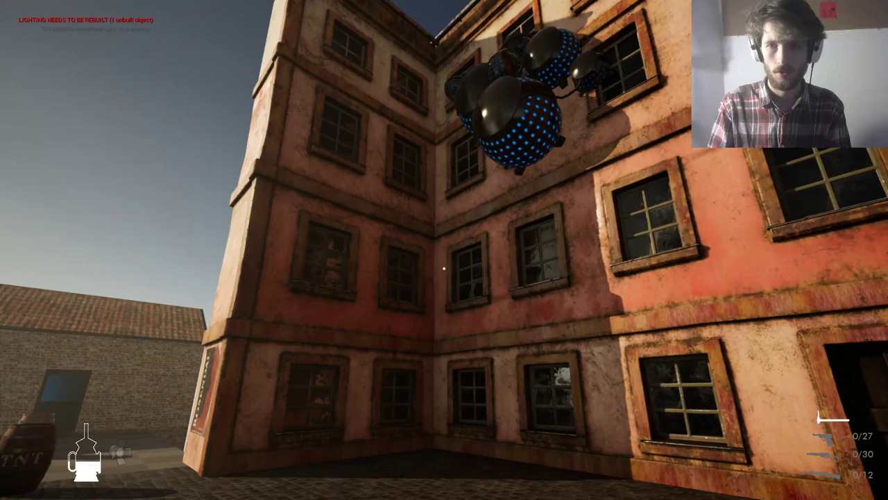
{"action": "key", "text": "Escape"}
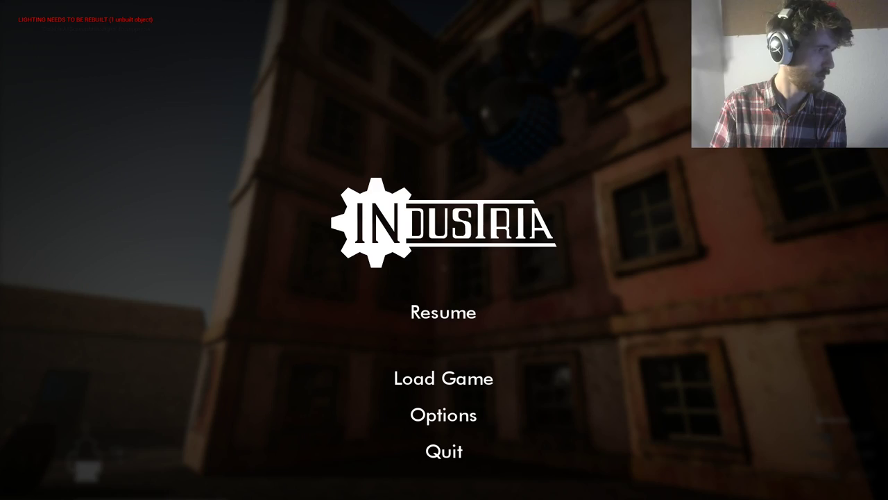
{"action": "left_click", "coordinate": [463, 316]}
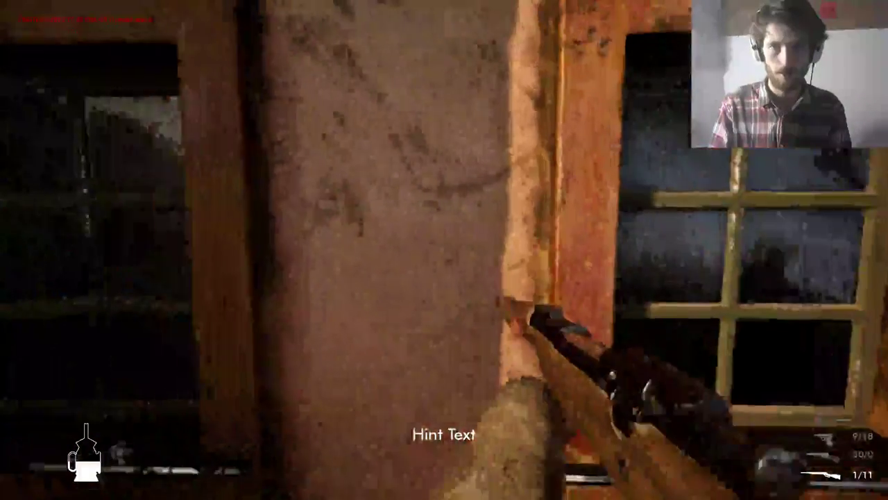
Walk around the courtyard to examine the brick house and the apartment facades and windows up close
{"action": "key", "text": "w"}
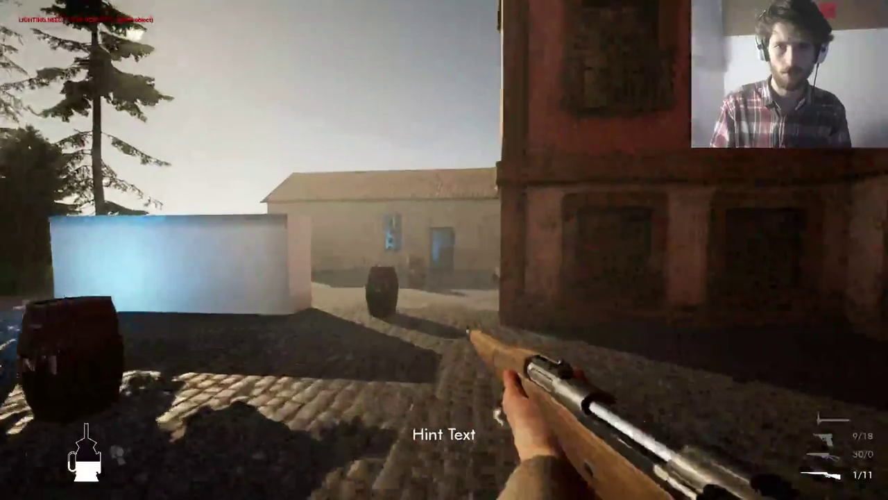
{"action": "key", "text": "w"}
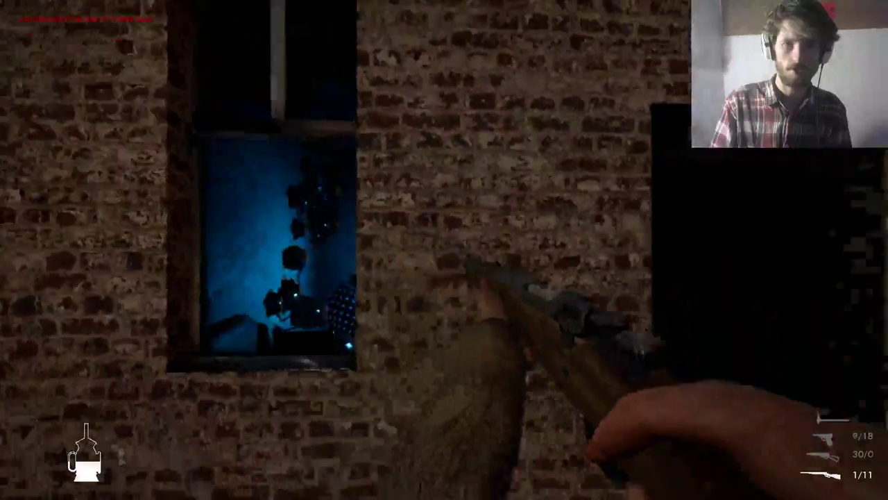
{"action": "key", "text": "w"}
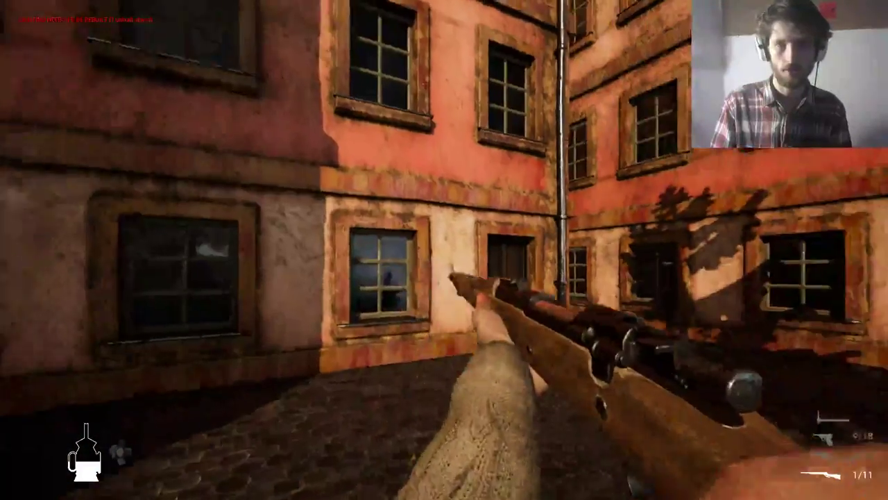
{"action": "key", "text": "w"}
{"action": "key", "text": "r"}
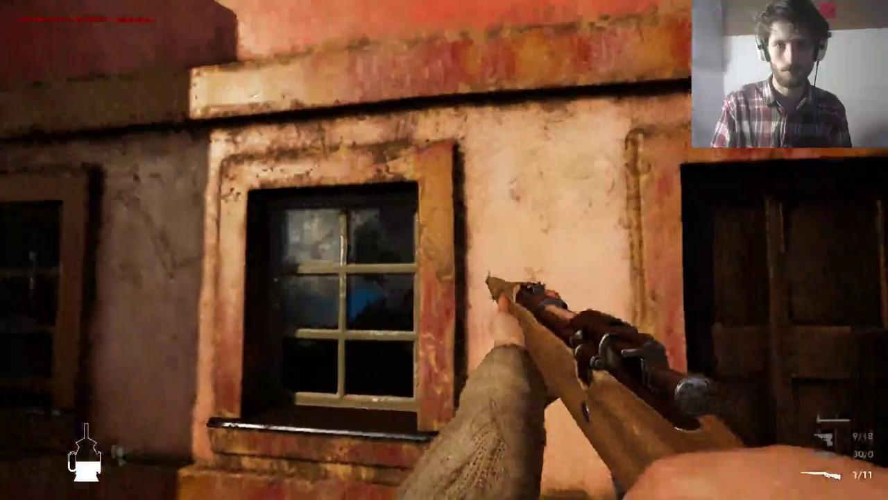
{"action": "key", "text": "s"}
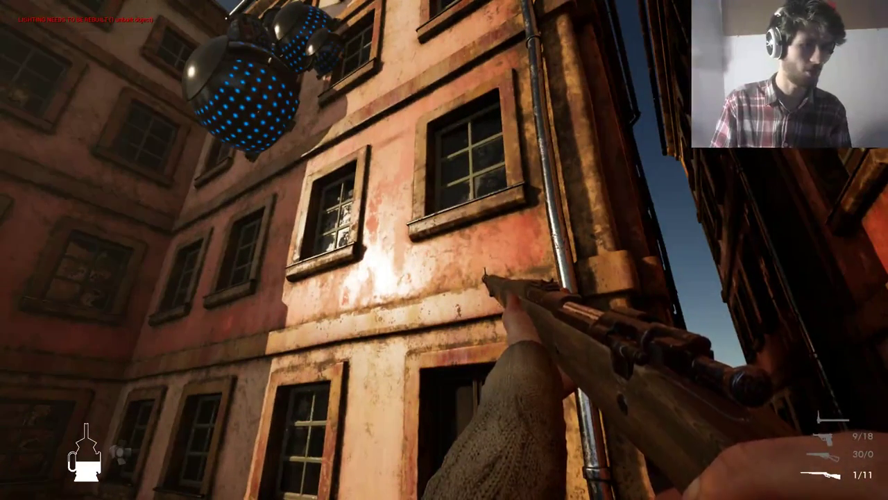
{"action": "key", "text": "a"}
{"action": "key", "text": "w"}
{"action": "key", "text": "w"}
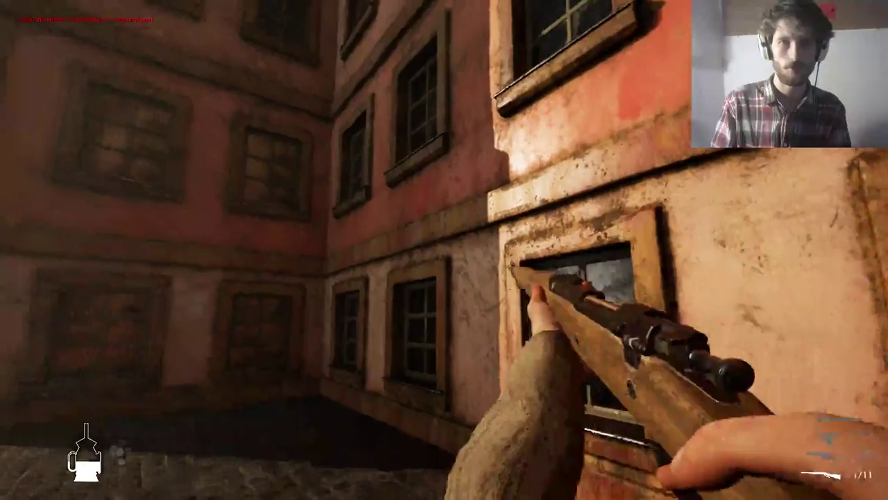
Stop the play session, leave the fullscreen viewport, and return to the front of the rich02 building in Blender
{"action": "key", "text": "Escape"}
{"action": "right_click_drag", "start_coordinate": [444, 250], "coordinate": [484, 250]}
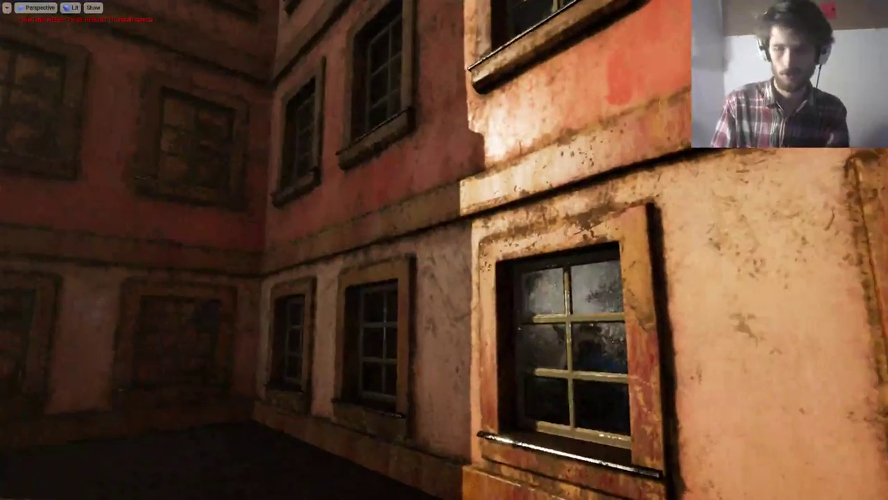
{"action": "key", "text": "F11"}
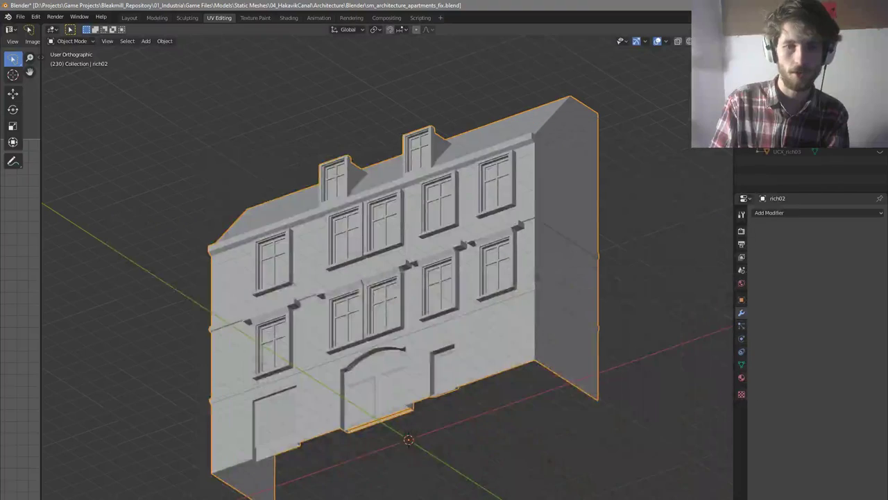
{"action": "middle_click_drag", "start_coordinate": [597, 347], "coordinate": [505, 337]}
{"action": "scroll", "coordinate": [504, 336], "scroll_direction": "up", "scroll_amount": 2}
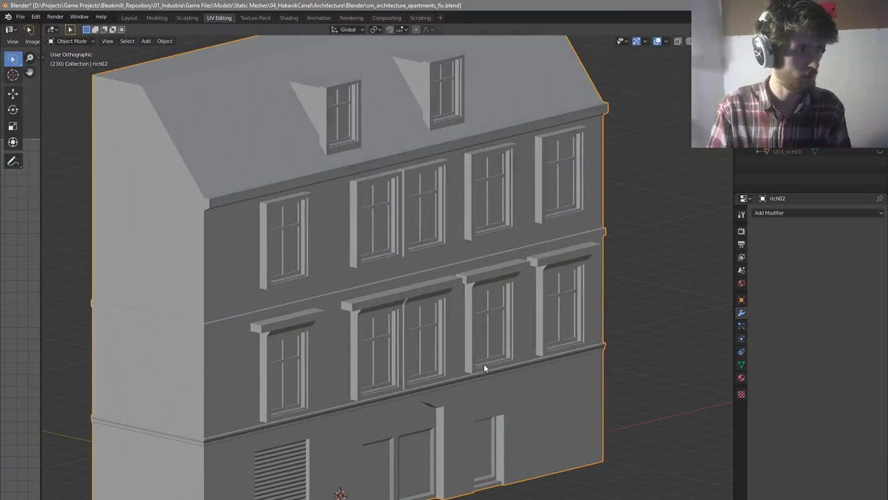
{"action": "scroll", "coordinate": [484, 363], "scroll_direction": "down", "scroll_amount": 1}
{"action": "mouse_move", "coordinate": [472, 373]}
{"action": "middle_mouse_down"}
{"action": "mouse_move", "coordinate": [480, 377]}
{"action": "mouse_move", "coordinate": [470, 363]}
{"action": "middle_mouse_up"}
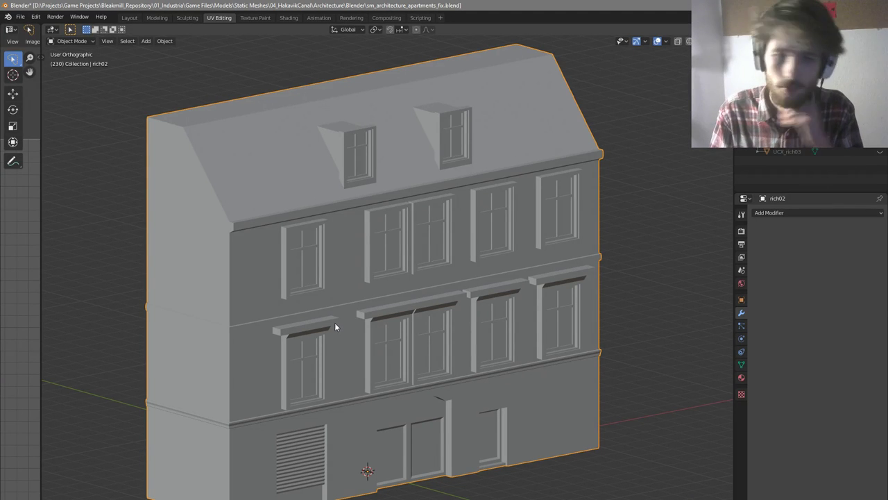
Switch rich02 to Edit Mode and select the linked geometry of the double window on the middle floor
{"action": "key", "text": "KP_1"}
{"action": "key", "text": "Tab"}
{"action": "scroll", "coordinate": [302, 299], "scroll_direction": "up", "scroll_amount": 3}
{"action": "key", "text": "z"}
{"action": "left_click", "coordinate": [347, 298]}
{"action": "middle_click_drag", "start_coordinate": [354, 350], "coordinate": [385, 347]}
{"action": "scroll", "coordinate": [378, 349], "scroll_direction": "up", "scroll_amount": 2}
{"action": "scroll", "coordinate": [377, 348], "scroll_direction": "up", "scroll_amount": 1}
{"action": "key", "text": "l"}
{"action": "scroll", "coordinate": [416, 362], "scroll_direction": "down", "scroll_amount": 4}
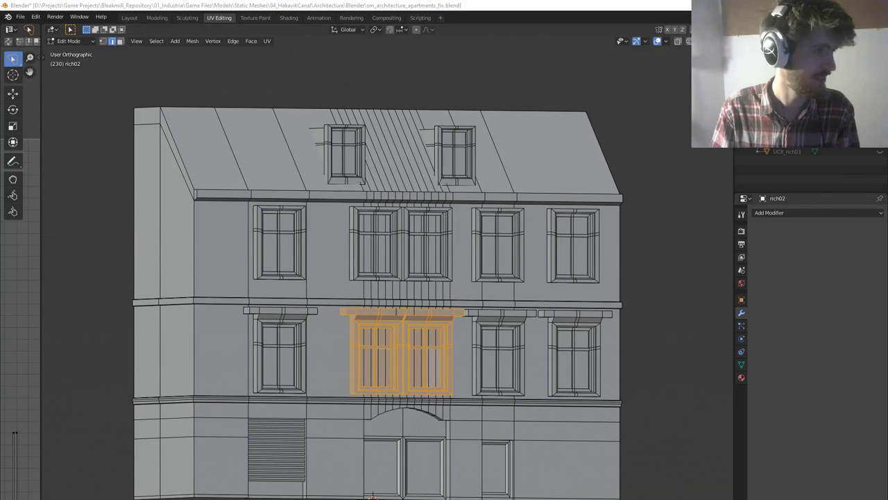
{"action": "middle_click_drag", "start_coordinate": [288, 331], "coordinate": [301, 353]}
{"action": "scroll", "coordinate": [301, 352], "scroll_direction": "up", "scroll_amount": 2}
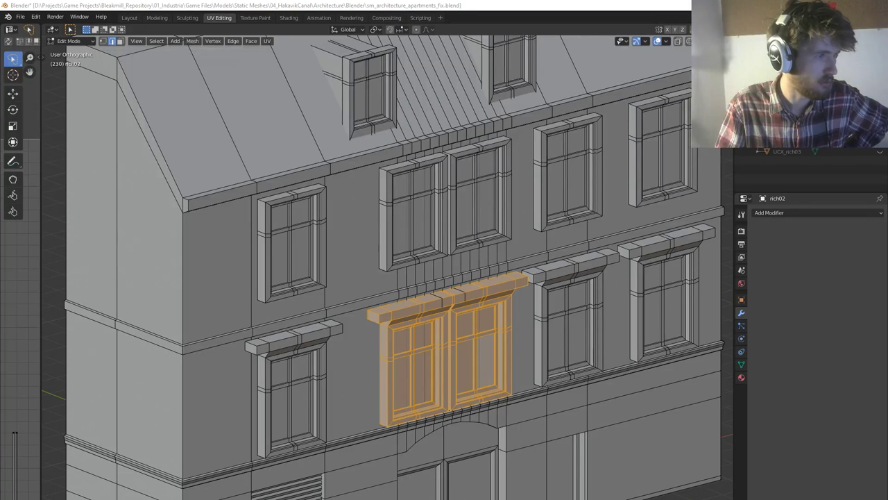
Switch to the photo gallery window and browse to the red facade photo P1060643.RW2
{"action": "left_click_drag", "start_coordinate": [0, 62], "coordinate": [393, 2]}
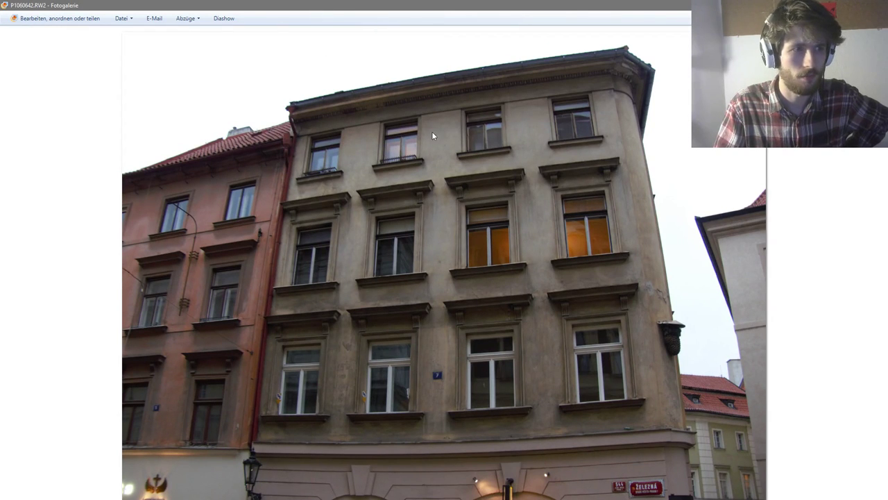
{"action": "key", "text": "Left"}
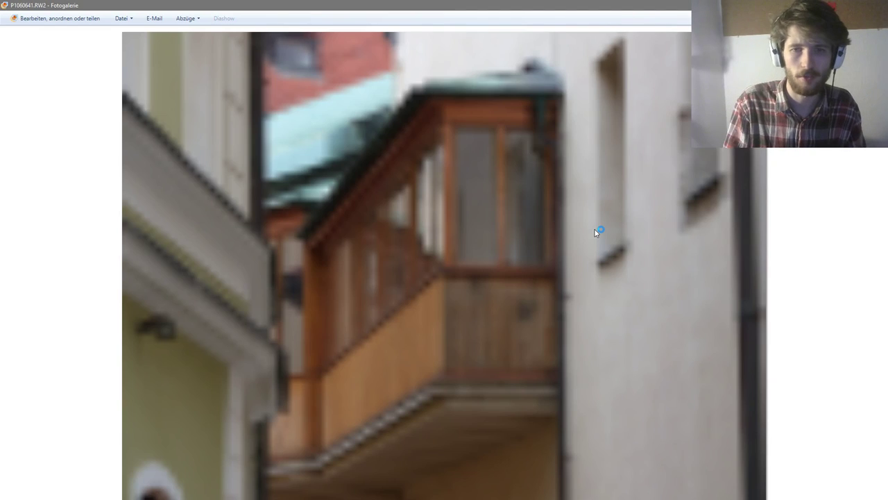
{"action": "key", "text": "Right"}
{"action": "key", "text": "Right"}
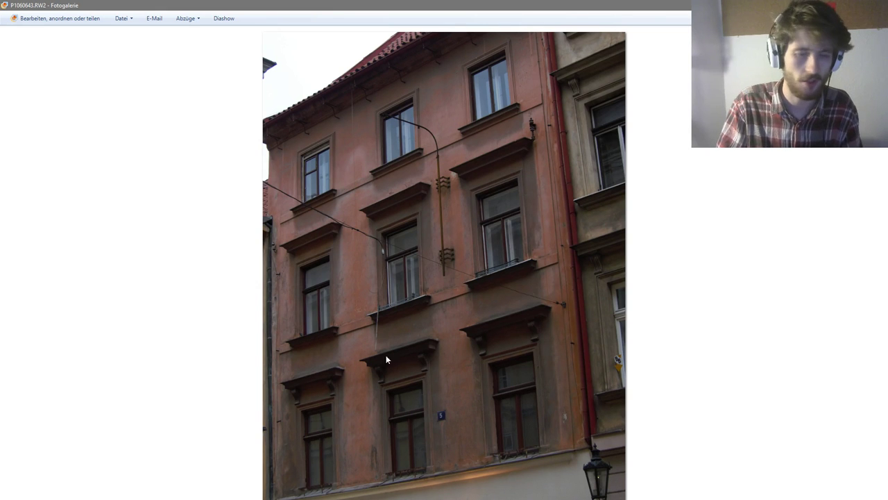
Examine the window ledges and mouldings of the red facade up close, then move the photo window out of Blender's way
{"action": "scroll", "coordinate": [404, 345], "scroll_direction": "up", "scroll_amount": 4}
{"action": "left_click_drag", "start_coordinate": [354, 321], "coordinate": [582, 413]}
{"action": "left_click_drag", "start_coordinate": [476, 195], "coordinate": [497, 422]}
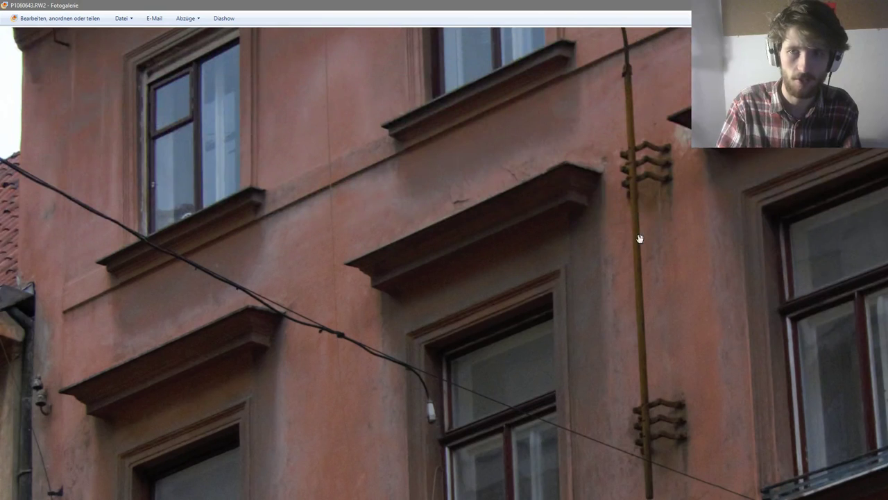
{"action": "left_click_drag", "start_coordinate": [618, 175], "coordinate": [544, 278]}
{"action": "scroll", "coordinate": [544, 278], "scroll_direction": "down", "scroll_amount": 5}
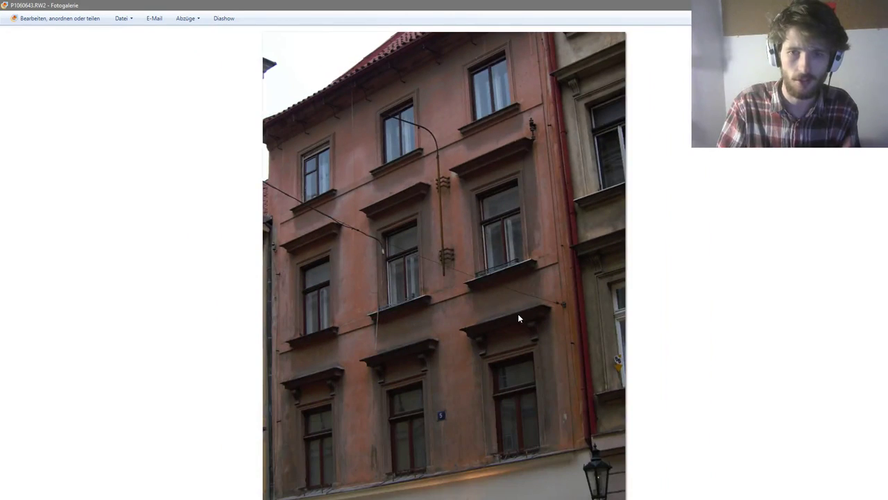
{"action": "left_click_drag", "start_coordinate": [486, 6], "coordinate": [491, 105]}
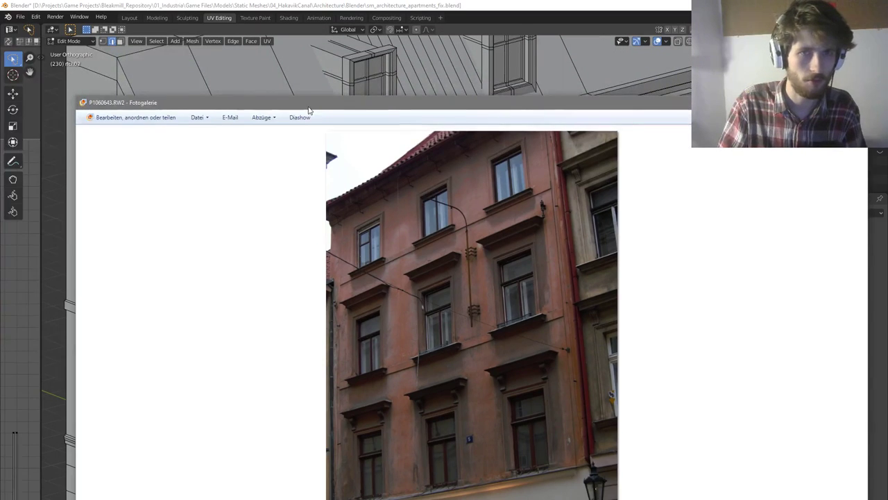
{"action": "left_click_drag", "start_coordinate": [308, 105], "coordinate": [0, 105]}
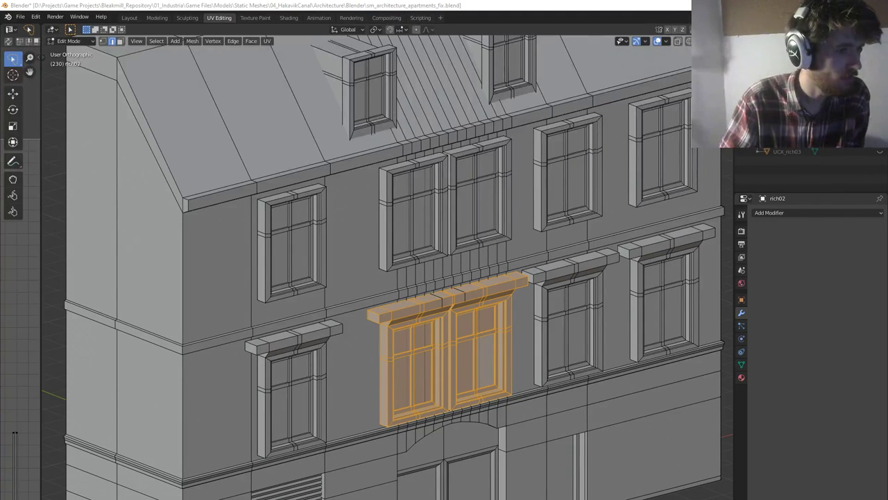
Bring in the photo P1060513.JPG and examine the green facade's single and double windows up close
{"action": "left_click_drag", "start_coordinate": [887, 132], "coordinate": [534, 5]}
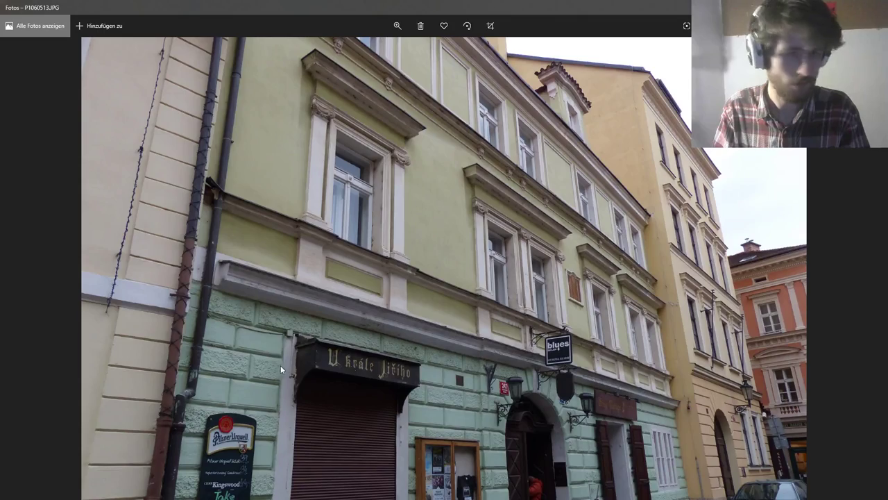
{"action": "scroll", "coordinate": [394, 368], "scroll_direction": "up", "scroll_amount": 2}
{"action": "scroll", "coordinate": [425, 370], "scroll_direction": "down", "scroll_amount": 2}
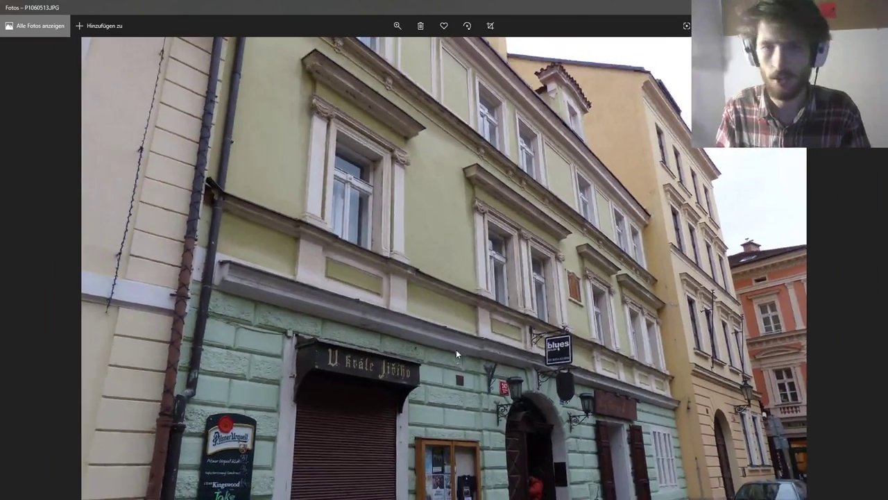
{"action": "scroll", "coordinate": [538, 233], "scroll_direction": "up", "scroll_amount": 2}
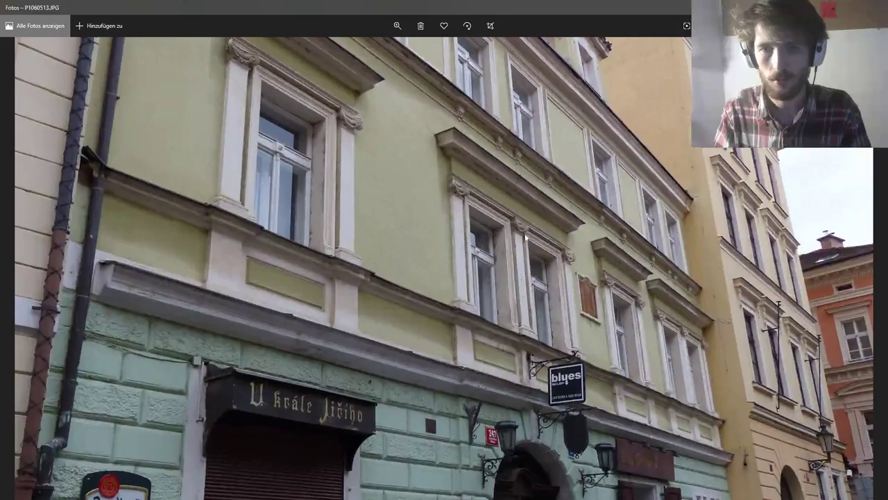
{"action": "scroll", "coordinate": [525, 236], "scroll_direction": "down", "scroll_amount": 3}
{"action": "scroll", "coordinate": [528, 280], "scroll_direction": "up", "scroll_amount": 2}
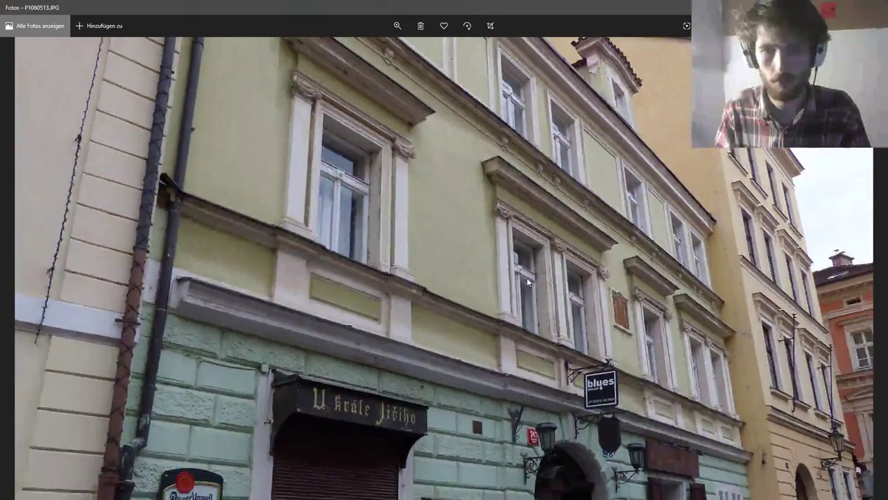
{"action": "scroll", "coordinate": [527, 281], "scroll_direction": "down", "scroll_amount": 3}
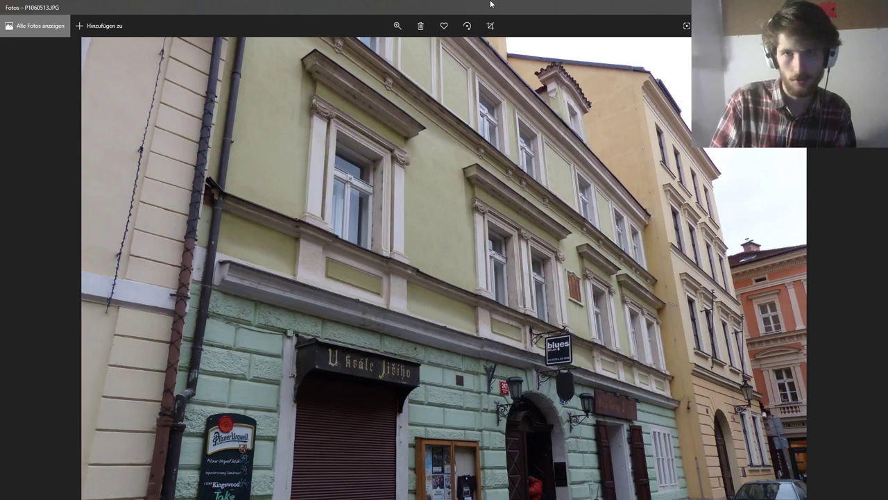
Arrange the photo P1060513.JPG and the Blender window side by side
{"action": "left_click_drag", "start_coordinate": [502, 8], "coordinate": [606, 92]}
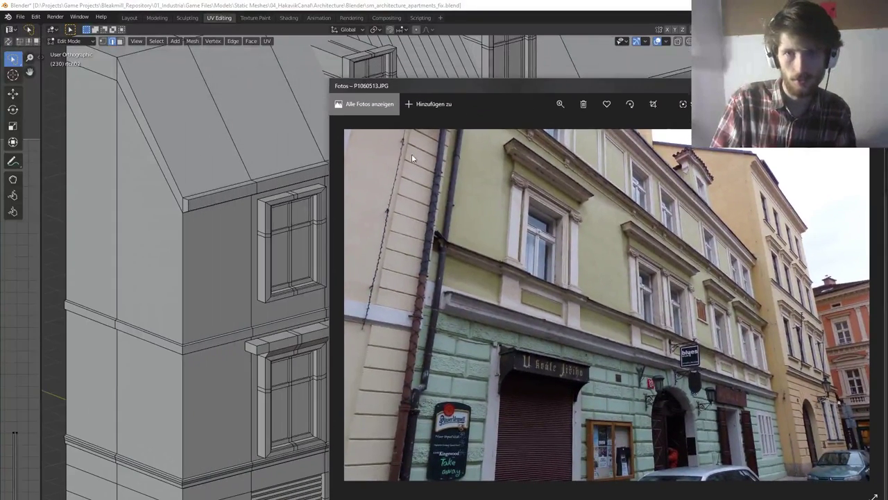
{"action": "left_click_drag", "start_coordinate": [476, 86], "coordinate": [887, 114]}
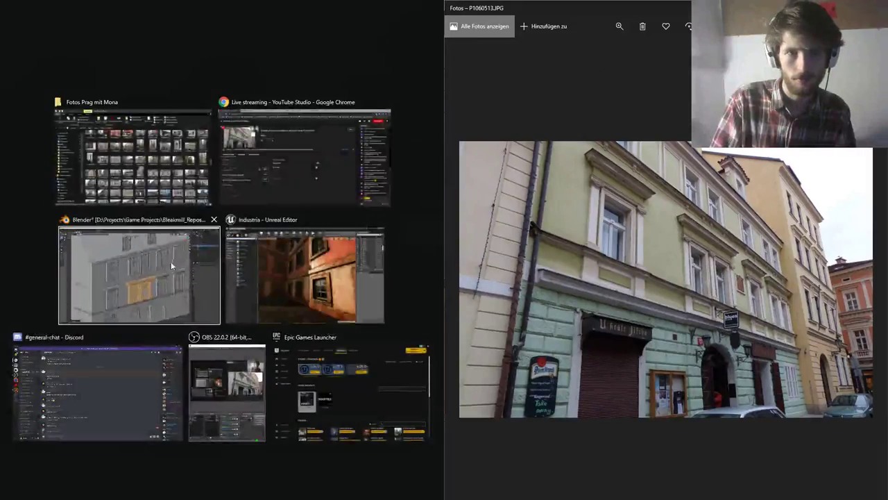
{"action": "left_click", "coordinate": [171, 259]}
Return to the front of rich02 in Edit Mode and clear the mesh selection
{"action": "key", "text": "Tab"}
{"action": "scroll", "coordinate": [226, 211], "scroll_direction": "down", "scroll_amount": 1}
{"action": "middle_click_drag", "start_coordinate": [223, 220], "coordinate": [251, 184]}
{"action": "scroll", "coordinate": [260, 273], "scroll_direction": "up", "scroll_amount": 1}
{"action": "key", "text": "Tab"}
{"action": "middle_click_drag", "start_coordinate": [260, 273], "coordinate": [260, 294]}
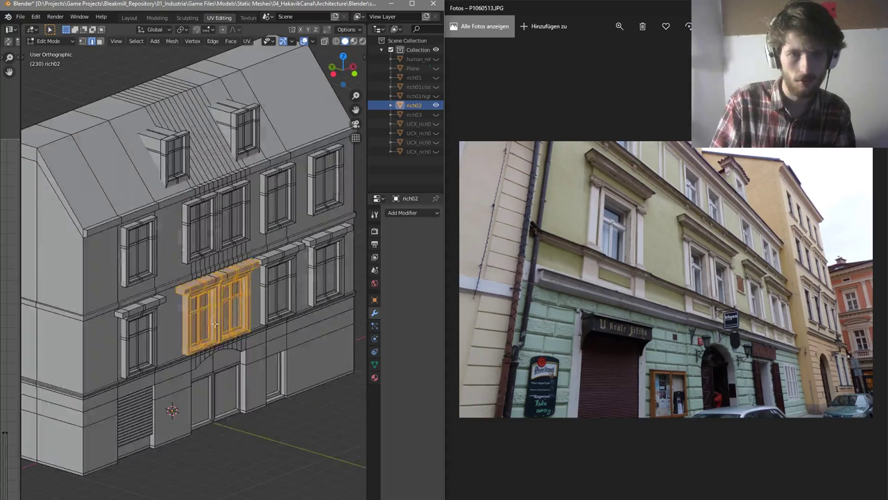
{"action": "key", "text": "alt+a"}
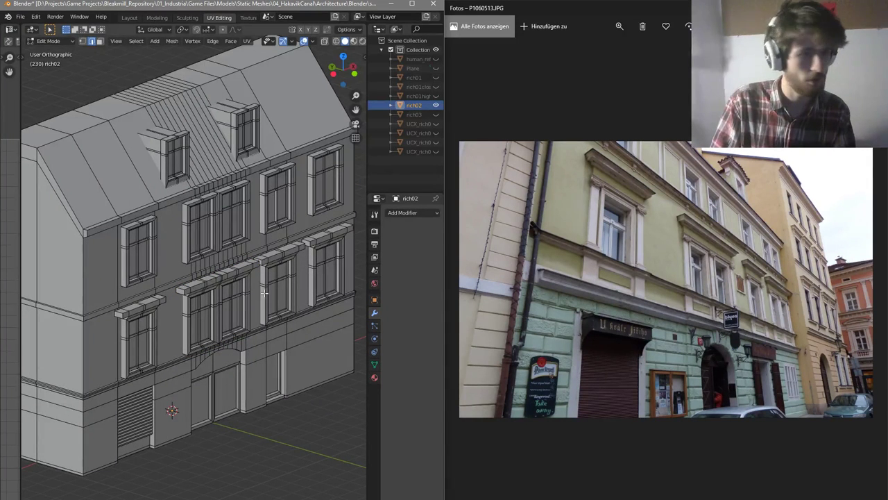
Select the middle floor's linked double window, try to move it along Z and freely, then clear the selection
{"action": "middle_click_drag", "start_coordinate": [262, 295], "coordinate": [279, 298]}
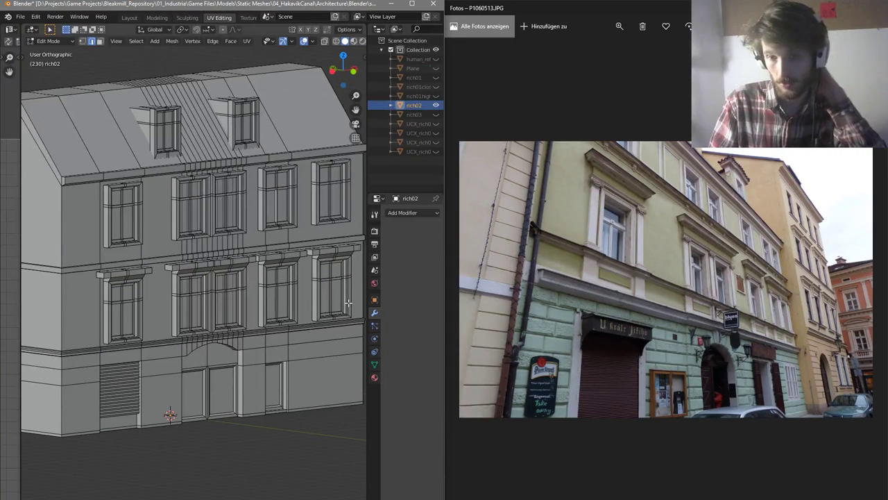
{"action": "scroll", "coordinate": [217, 293], "scroll_direction": "up", "scroll_amount": 3}
{"action": "key", "text": "l"}
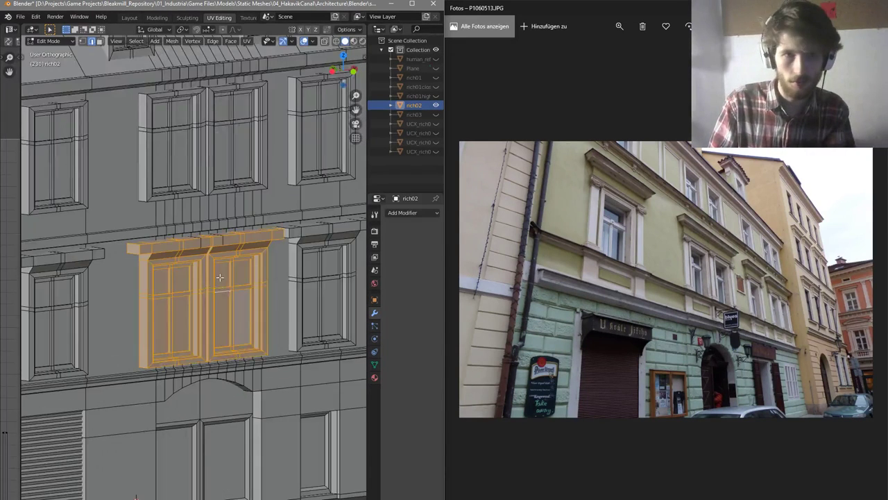
{"action": "scroll", "coordinate": [217, 293], "scroll_direction": "up", "scroll_amount": 1}
{"action": "middle_click_drag", "start_coordinate": [217, 292], "coordinate": [223, 287]}
{"action": "key", "text": "g"}
{"action": "key", "text": "z"}
{"action": "right_click", "coordinate": [285, 444]}
{"action": "scroll", "coordinate": [299, 423], "scroll_direction": "down", "scroll_amount": 1}
{"action": "middle_click_drag", "start_coordinate": [277, 361], "coordinate": [260, 326]}
{"action": "key", "text": "g"}
{"action": "right_click", "coordinate": [198, 274]}
{"action": "scroll", "coordinate": [333, 252], "scroll_direction": "down", "scroll_amount": 2}
{"action": "scroll", "coordinate": [147, 319], "scroll_direction": "up", "scroll_amount": 2}
{"action": "key", "text": "alt+a"}
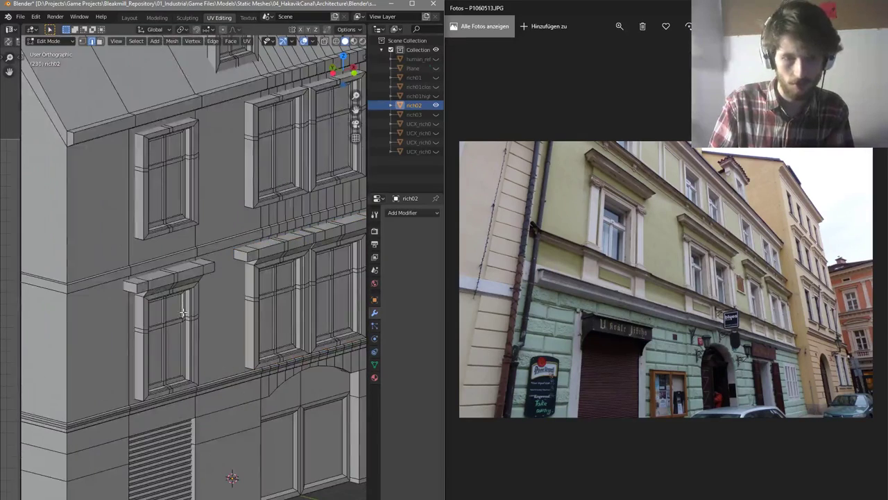
Select the linked single window at the end of the middle floor and try to move it
{"action": "key", "text": "l"}
{"action": "key", "text": "g"}
{"action": "left_click", "coordinate": [224, 316]}
Examine the whole rich02 building, then the edges around the double window and the arch above the entrance
{"action": "scroll", "coordinate": [223, 316], "scroll_direction": "down", "scroll_amount": 4}
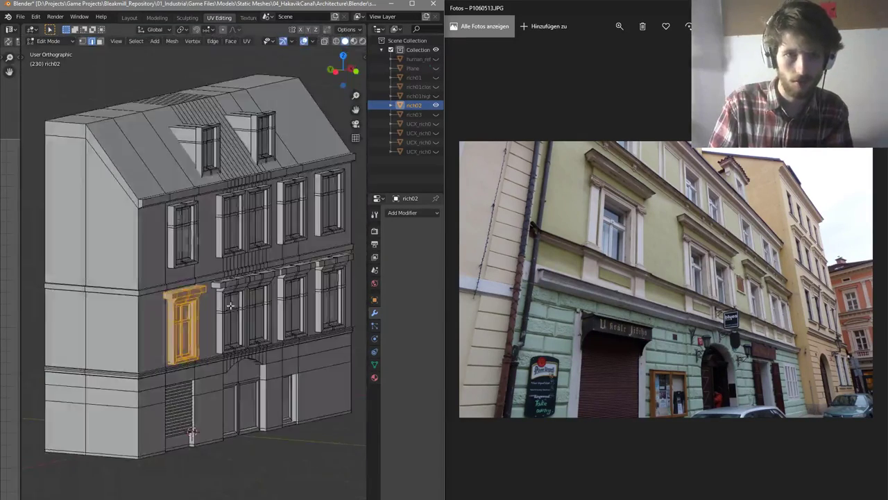
{"action": "scroll", "coordinate": [305, 278], "scroll_direction": "down", "scroll_amount": 1}
{"action": "middle_click_drag", "start_coordinate": [305, 278], "coordinate": [270, 278]}
{"action": "key", "text": "Tab"}
{"action": "key", "text": "Tab"}
{"action": "scroll", "coordinate": [277, 288], "scroll_direction": "up", "scroll_amount": 1}
{"action": "middle_click_drag", "start_coordinate": [358, 310], "coordinate": [292, 311], "text": "shift"}
{"action": "scroll", "coordinate": [293, 313], "scroll_direction": "down", "scroll_amount": 2}
{"action": "scroll", "coordinate": [266, 373], "scroll_direction": "up", "scroll_amount": 7}
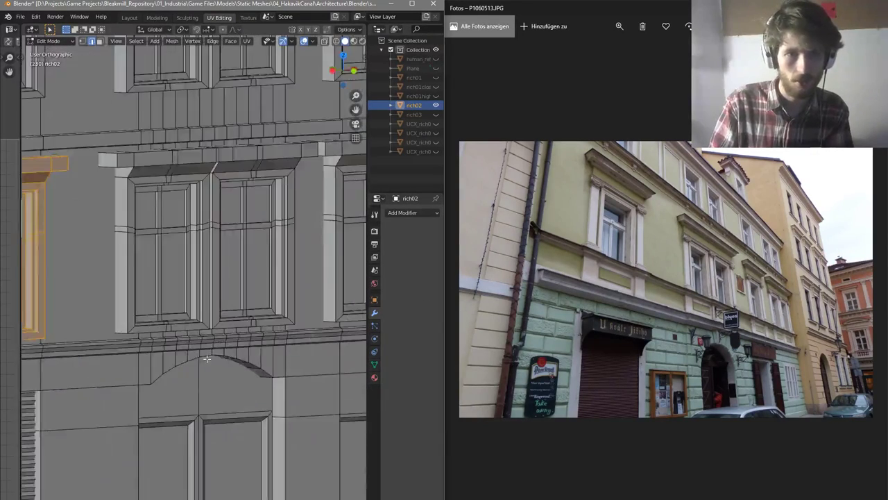
{"action": "middle_click_drag", "start_coordinate": [266, 373], "coordinate": [302, 367]}
{"action": "middle_click_drag", "start_coordinate": [157, 354], "coordinate": [216, 366]}
{"action": "scroll", "coordinate": [217, 366], "scroll_direction": "down", "scroll_amount": 8}
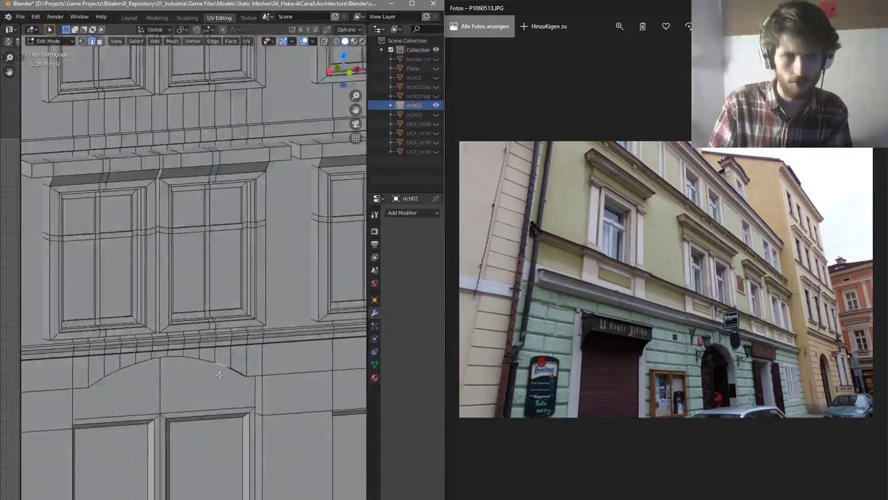
Examine the vertical edge cuts on the roof between the dormers, then view the whole facade
{"action": "middle_click_drag", "start_coordinate": [179, 187], "coordinate": [160, 186]}
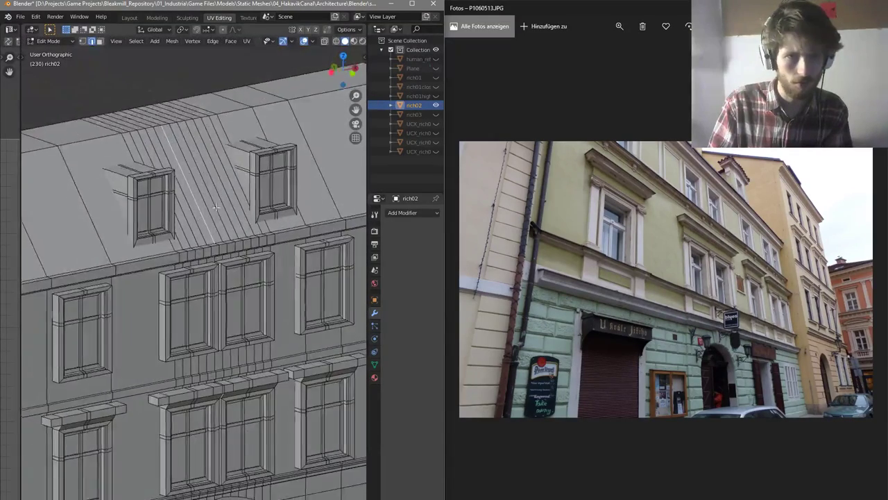
{"action": "scroll", "coordinate": [179, 182], "scroll_direction": "up", "scroll_amount": 1}
{"action": "left_click", "coordinate": [182, 167]}
{"action": "left_click", "coordinate": [218, 166]}
{"action": "left_click", "coordinate": [176, 164]}
{"action": "scroll", "coordinate": [213, 368], "scroll_direction": "down", "scroll_amount": 1}
{"action": "middle_click_drag", "start_coordinate": [212, 367], "coordinate": [250, 325]}
{"action": "scroll", "coordinate": [291, 330], "scroll_direction": "down", "scroll_amount": 4}
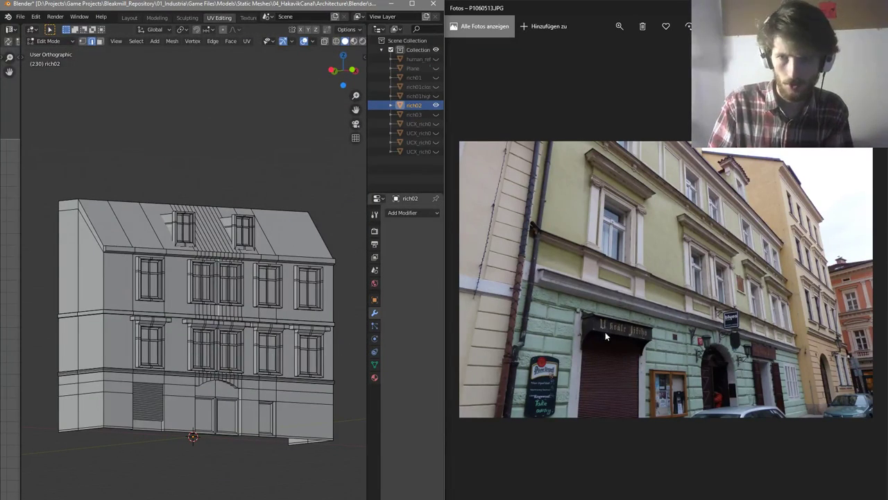
Start a screen capture of about 913x727 around the photo and outline the ground floor and its cornice in red
{"action": "key", "text": "Print"}
{"action": "left_click_drag", "start_coordinate": [453, 110], "coordinate": [877, 446]}
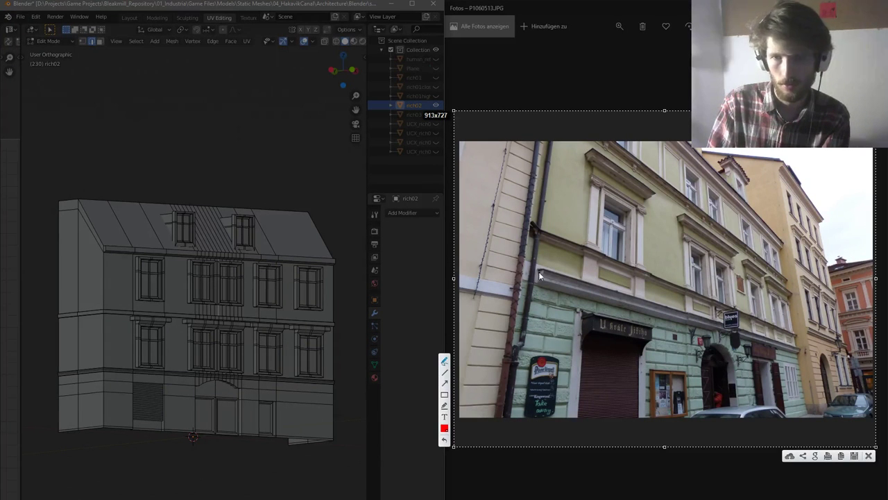
{"action": "left_click_drag", "start_coordinate": [527, 264], "coordinate": [759, 331]}
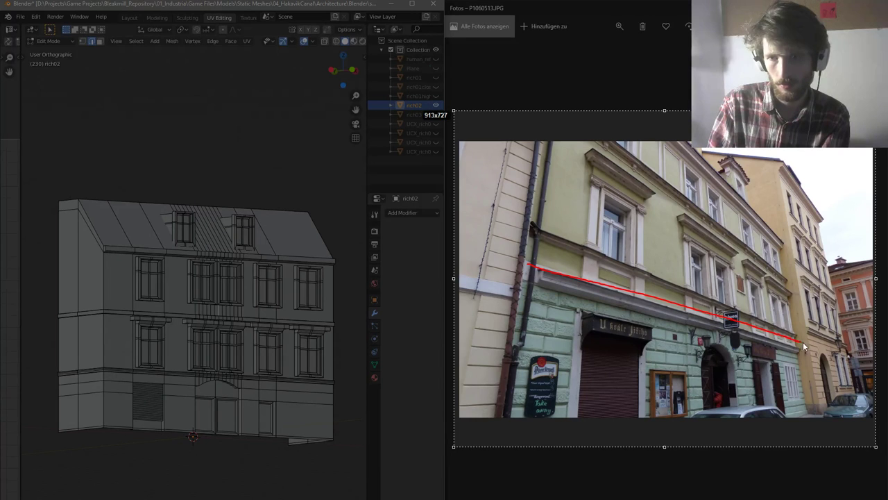
{"action": "left_click_drag", "start_coordinate": [803, 412], "coordinate": [802, 412]}
{"action": "left_click_drag", "start_coordinate": [529, 266], "coordinate": [522, 413]}
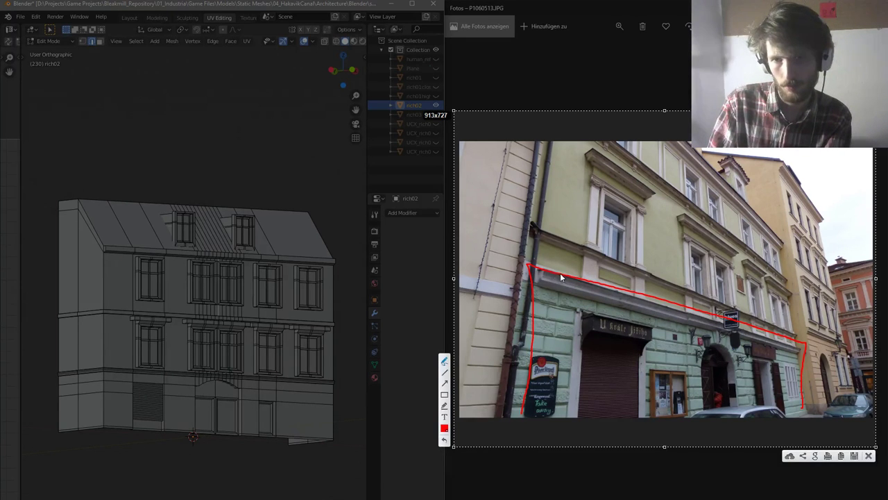
{"action": "left_click_drag", "start_coordinate": [707, 308], "coordinate": [775, 339]}
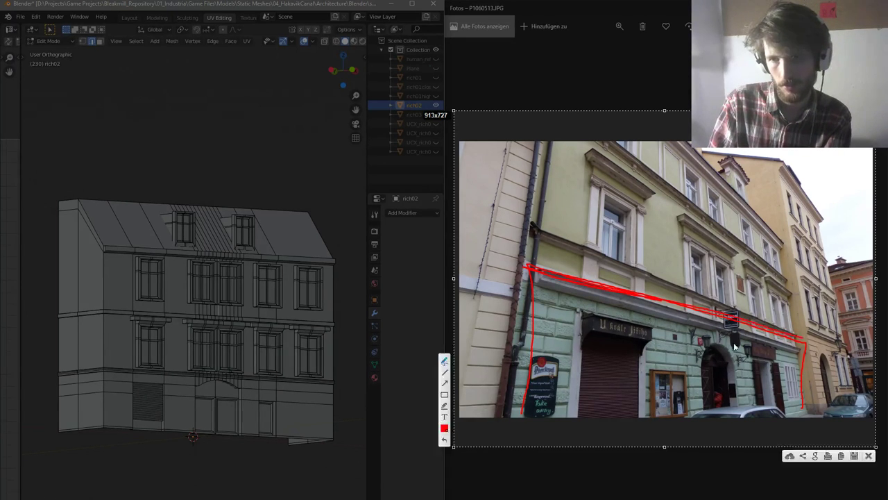
Draw red strokes for the arched entrance with its radiating lines and for the shuttered shopfront's frame
{"action": "mouse_move", "coordinate": [666, 319]}
{"action": "left_mouse_down"}
{"action": "mouse_move", "coordinate": [697, 349]}
{"action": "mouse_move", "coordinate": [716, 337]}
{"action": "left_mouse_up"}
{"action": "left_click_drag", "start_coordinate": [732, 326], "coordinate": [722, 343]}
{"action": "left_click_drag", "start_coordinate": [741, 329], "coordinate": [732, 346]}
{"action": "left_click_drag", "start_coordinate": [750, 337], "coordinate": [700, 386]}
{"action": "left_click_drag", "start_coordinate": [641, 410], "coordinate": [642, 379]}
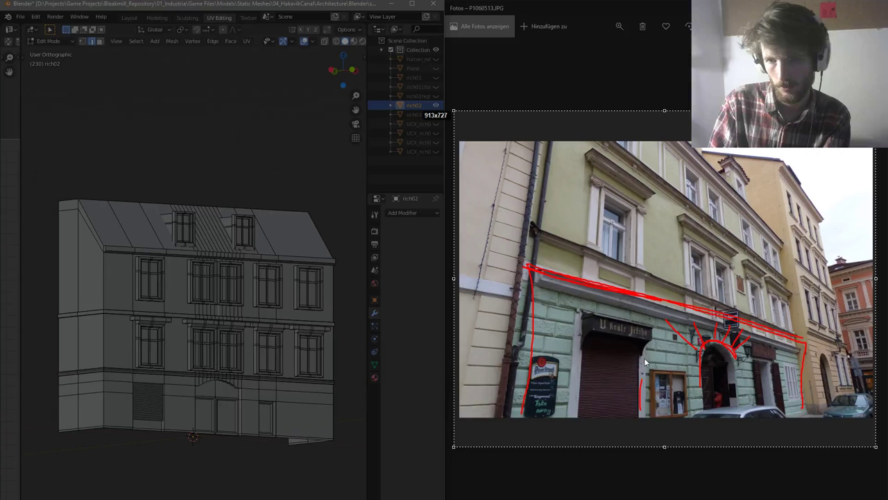
{"action": "left_click_drag", "start_coordinate": [576, 317], "coordinate": [577, 385]}
{"action": "mouse_move", "coordinate": [601, 292]}
{"action": "left_mouse_down"}
{"action": "mouse_move", "coordinate": [602, 308]}
{"action": "mouse_move", "coordinate": [644, 328]}
{"action": "left_mouse_up"}
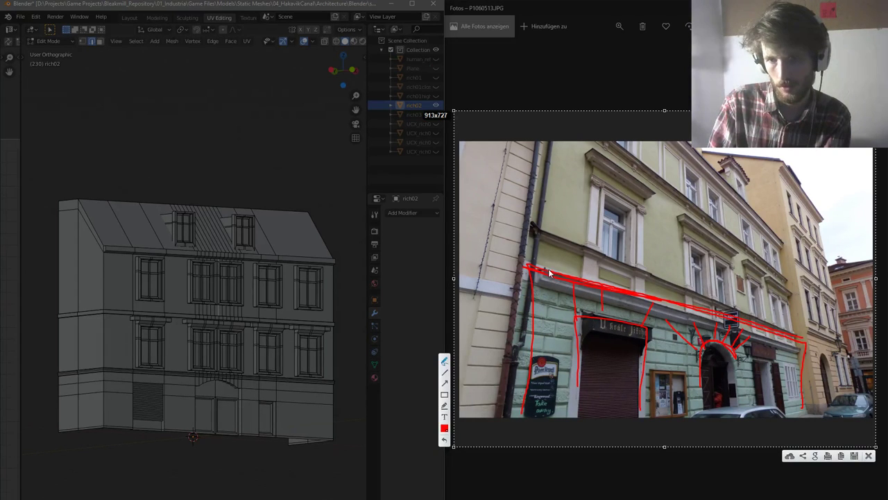
Outline the floor above the shops in red along the cornice, both building edges, the window heads and the sill ledge
{"action": "left_click_drag", "start_coordinate": [539, 272], "coordinate": [565, 279]}
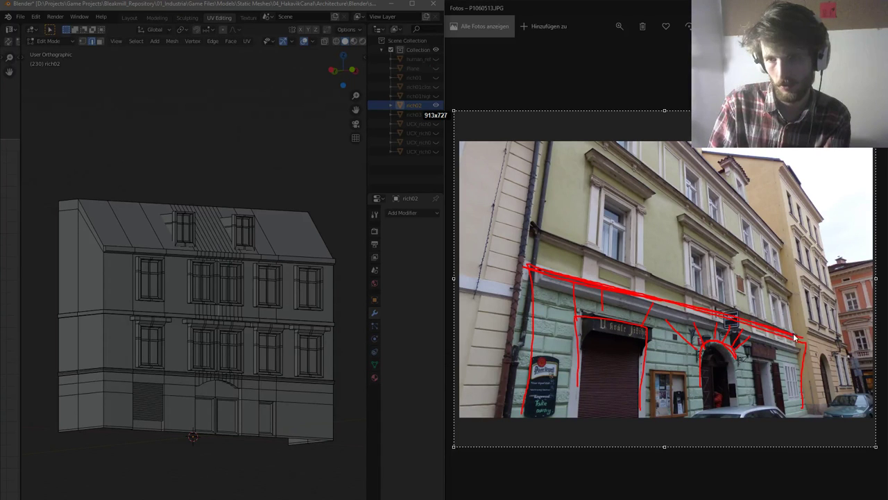
{"action": "left_click_drag", "start_coordinate": [782, 256], "coordinate": [780, 237]}
{"action": "mouse_move", "coordinate": [534, 263]}
{"action": "left_mouse_down"}
{"action": "mouse_move", "coordinate": [545, 130]}
{"action": "mouse_move", "coordinate": [625, 179]}
{"action": "left_mouse_up"}
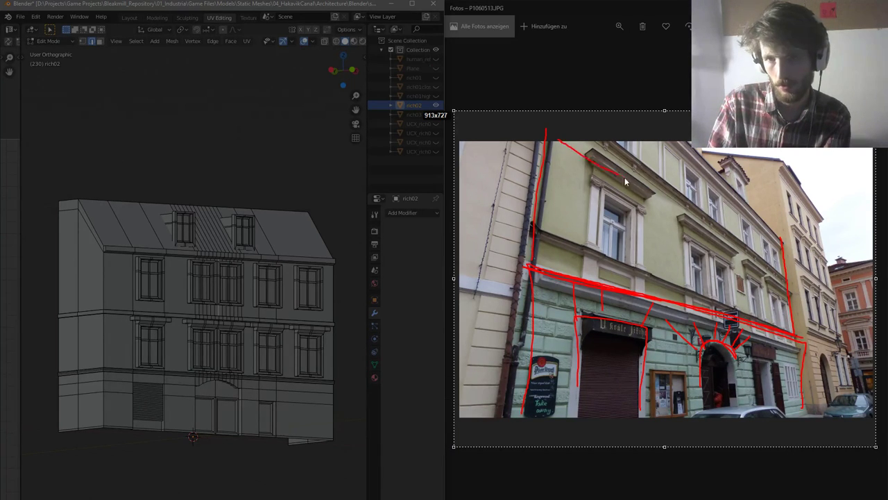
{"action": "left_click_drag", "start_coordinate": [734, 248], "coordinate": [797, 285]}
{"action": "left_click_drag", "start_coordinate": [532, 228], "coordinate": [807, 329]}
Mark the window modules and the eaves line in red on the photo, then discard the annotated screen capture
{"action": "left_click_drag", "start_coordinate": [680, 215], "coordinate": [685, 304]}
{"action": "mouse_move", "coordinate": [711, 237]}
{"action": "left_mouse_down"}
{"action": "mouse_move", "coordinate": [719, 316]}
{"action": "mouse_move", "coordinate": [732, 316]}
{"action": "left_mouse_up"}
{"action": "left_click_drag", "start_coordinate": [636, 179], "coordinate": [635, 286]}
{"action": "left_click_drag", "start_coordinate": [588, 158], "coordinate": [587, 249]}
{"action": "left_click_drag", "start_coordinate": [742, 260], "coordinate": [746, 303]}
{"action": "left_click_drag", "start_coordinate": [760, 273], "coordinate": [761, 318]}
{"action": "left_click_drag", "start_coordinate": [692, 245], "coordinate": [682, 255]}
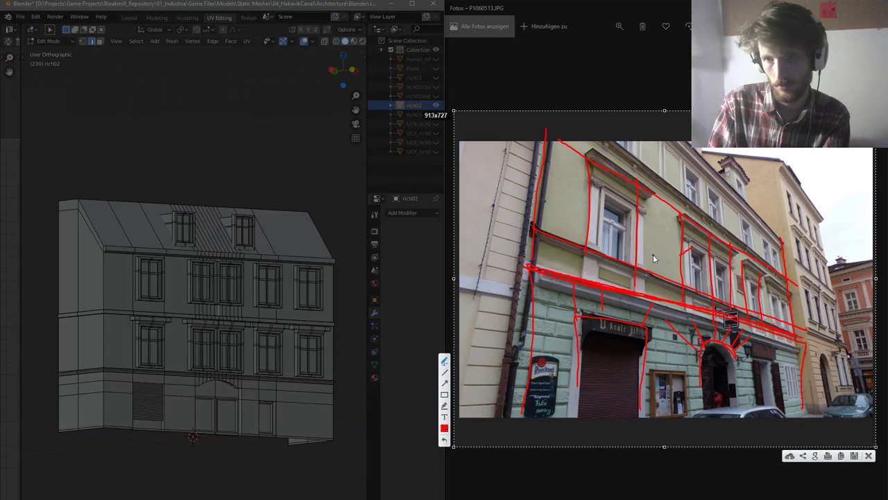
{"action": "left_click_drag", "start_coordinate": [700, 159], "coordinate": [781, 235]}
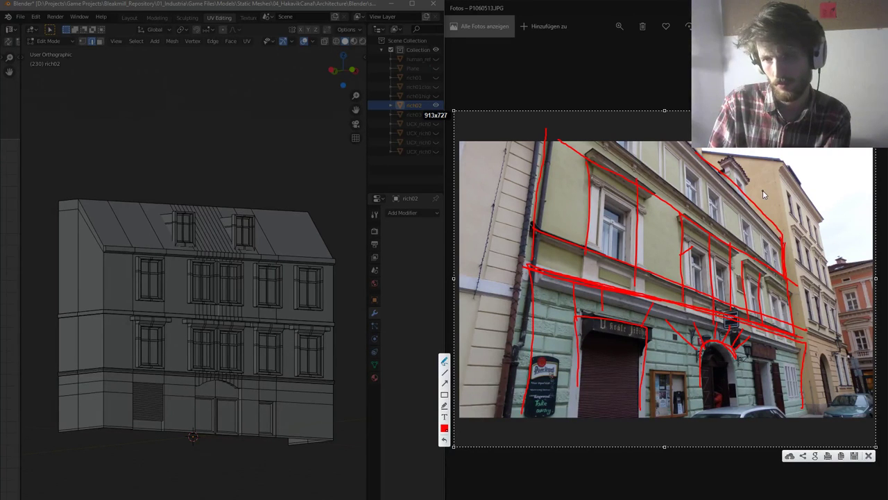
{"action": "left_click", "coordinate": [869, 456]}
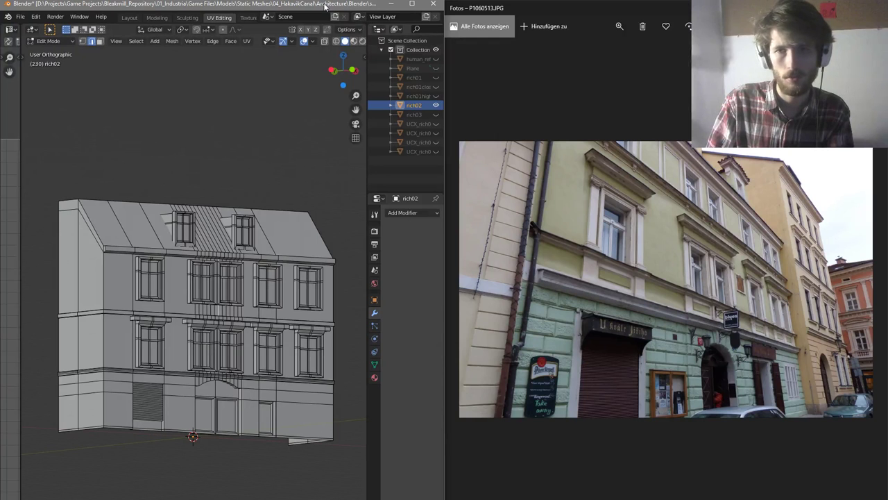
Move the reference photo viewer away and maximize the Blender window with the rich02 model
{"action": "left_click_drag", "start_coordinate": [631, 11], "coordinate": [0, 143]}
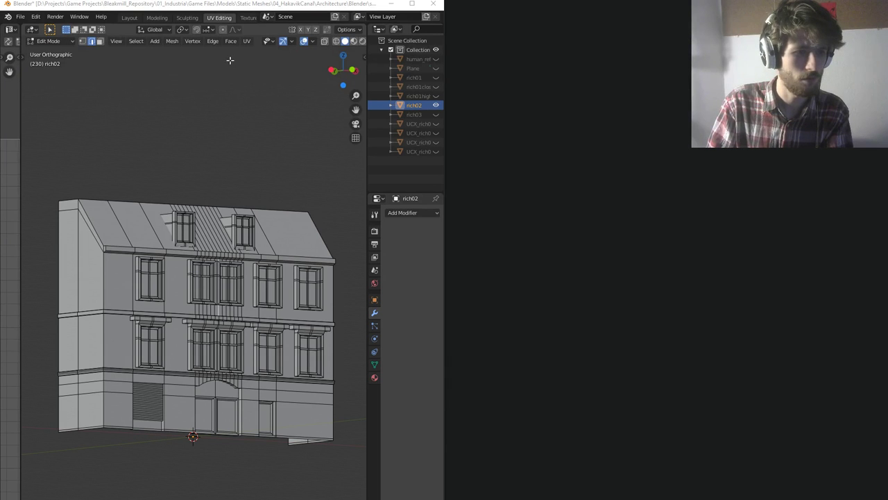
{"action": "double_click", "coordinate": [223, 6]}
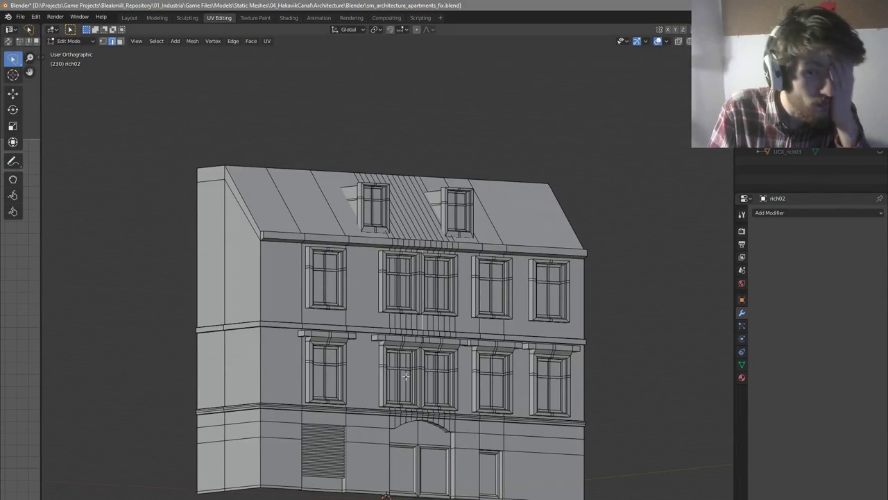
{"action": "scroll", "coordinate": [405, 375], "scroll_direction": "up", "scroll_amount": 3}
{"action": "scroll", "coordinate": [389, 375], "scroll_direction": "down", "scroll_amount": 1}
{"action": "scroll", "coordinate": [371, 376], "scroll_direction": "up", "scroll_amount": 3}
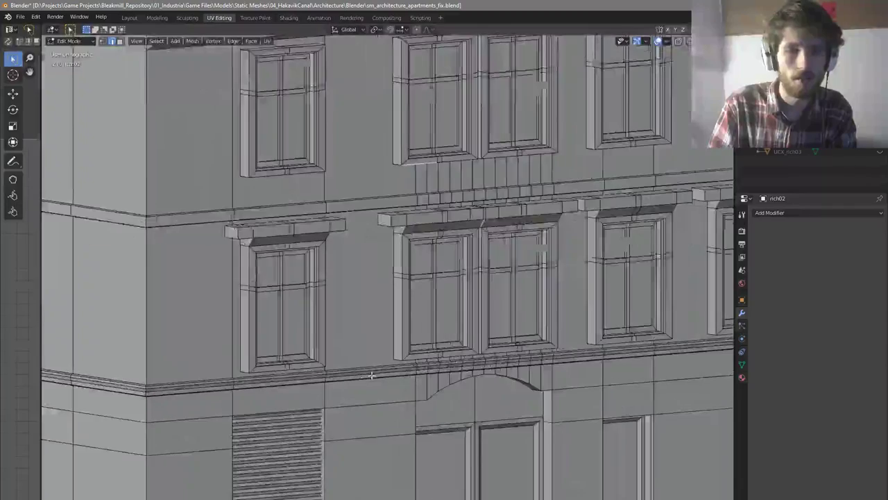
{"action": "key", "text": "Home"}
{"action": "key", "text": "l"}
{"action": "key", "text": "KP_1"}
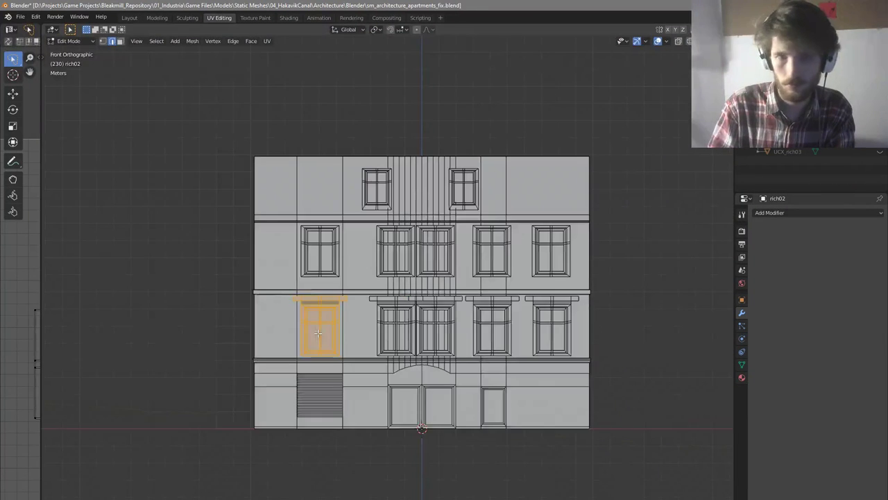
{"action": "scroll", "coordinate": [443, 332], "scroll_direction": "up", "scroll_amount": 3}
{"action": "key", "text": "l"}
{"action": "key", "text": "l"}
{"action": "scroll", "coordinate": [428, 331], "scroll_direction": "down", "scroll_amount": 3}
{"action": "key", "text": "alt+a"}
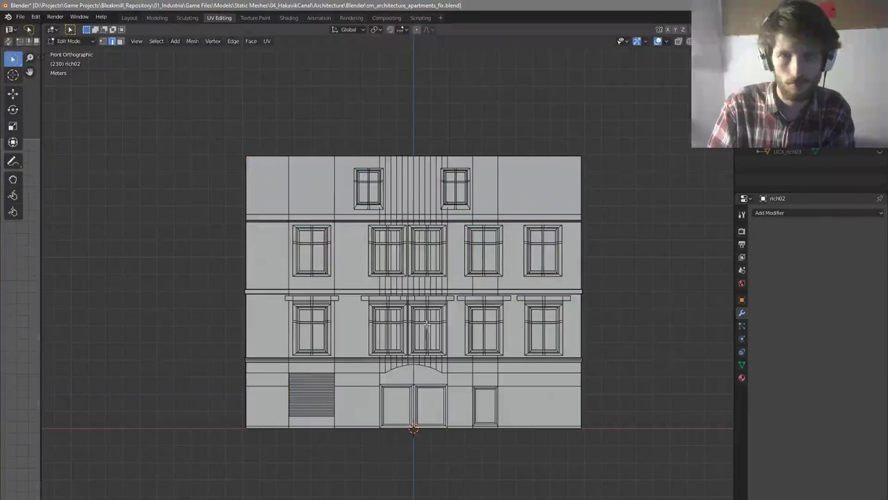
Delete all the windows, including their frames and the ledges above them, from the two floors between ground floor and roof
{"action": "scroll", "coordinate": [320, 318], "scroll_direction": "up", "scroll_amount": 7}
{"action": "key", "text": "l"}
{"action": "scroll", "coordinate": [338, 319], "scroll_direction": "down", "scroll_amount": 2}
{"action": "key", "text": "l"}
{"action": "key", "text": "l"}
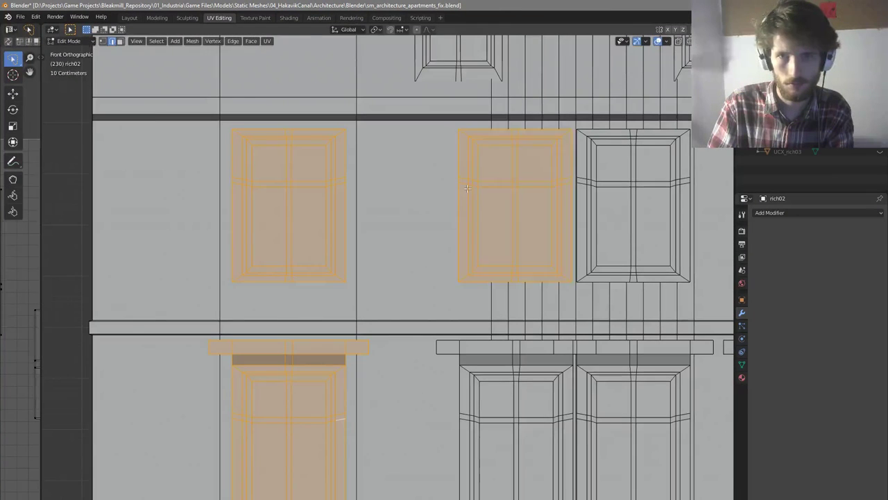
{"action": "scroll", "coordinate": [585, 191], "scroll_direction": "down", "scroll_amount": 2}
{"action": "key", "text": "l"}
{"action": "scroll", "coordinate": [486, 187], "scroll_direction": "down", "scroll_amount": 2}
{"action": "scroll", "coordinate": [530, 320], "scroll_direction": "up", "scroll_amount": 2}
{"action": "key", "text": "l"}
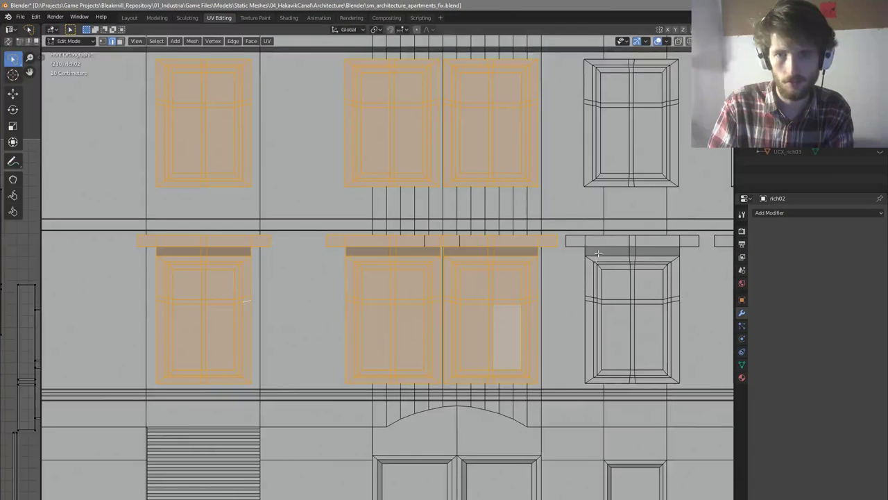
{"action": "key", "text": "l"}
{"action": "scroll", "coordinate": [596, 256], "scroll_direction": "down", "scroll_amount": 2}
{"action": "scroll", "coordinate": [583, 229], "scroll_direction": "up", "scroll_amount": 2}
{"action": "key", "text": "l"}
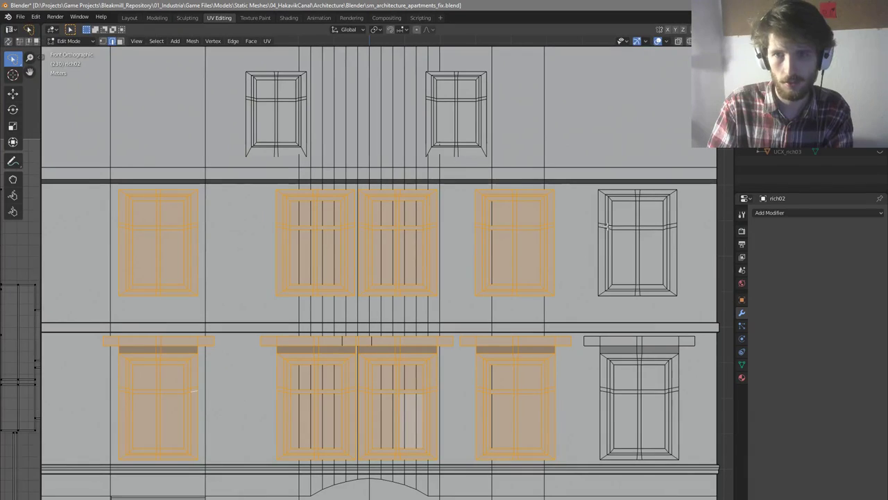
{"action": "key", "text": "l"}
{"action": "key", "text": "l"}
{"action": "scroll", "coordinate": [487, 242], "scroll_direction": "down", "scroll_amount": 4}
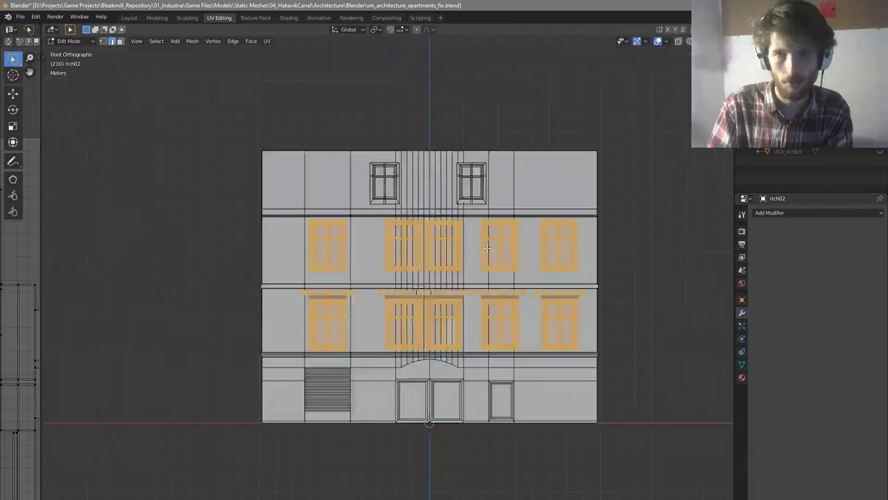
{"action": "middle_click_drag", "start_coordinate": [487, 247], "coordinate": [527, 270]}
{"action": "scroll", "coordinate": [527, 270], "scroll_direction": "up", "scroll_amount": 3}
{"action": "key", "text": "g"}
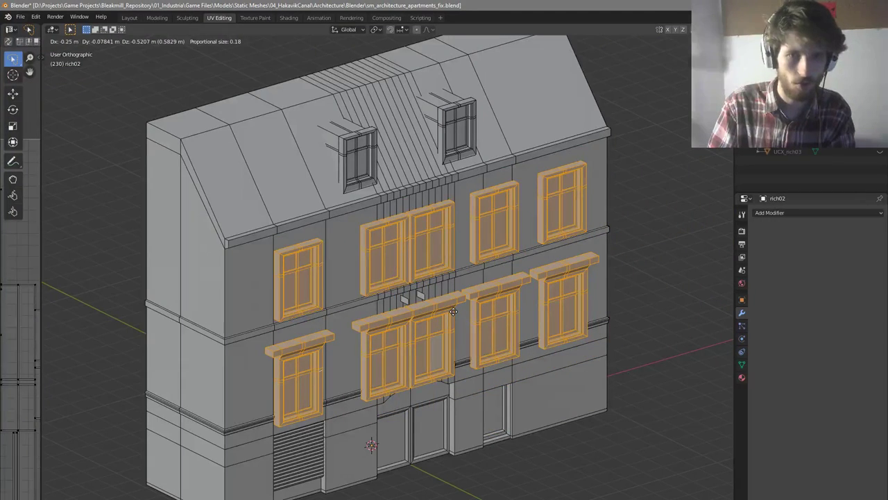
{"action": "left_click", "coordinate": [453, 312]}
{"action": "key", "text": "x"}
{"action": "left_click", "coordinate": [514, 282]}
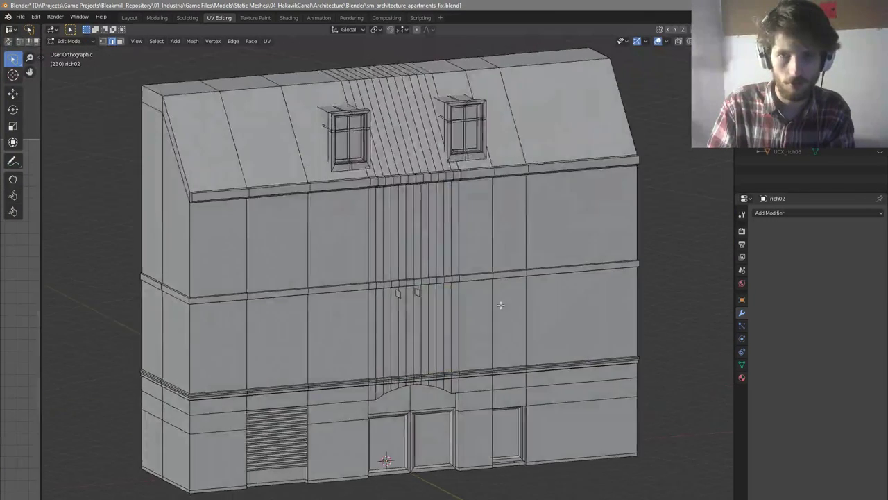
Delete the two small leftover faces near the middle of the ledge between the upper floors
{"action": "scroll", "coordinate": [400, 287], "scroll_direction": "up", "scroll_amount": 5}
{"action": "left_click", "coordinate": [400, 289]}
{"action": "scroll", "coordinate": [444, 288], "scroll_direction": "up", "scroll_amount": 2}
{"action": "left_click", "coordinate": [446, 287], "text": "shift"}
{"action": "key", "text": "x"}
{"action": "left_click", "coordinate": [467, 282]}
{"action": "scroll", "coordinate": [454, 264], "scroll_direction": "down", "scroll_amount": 6}
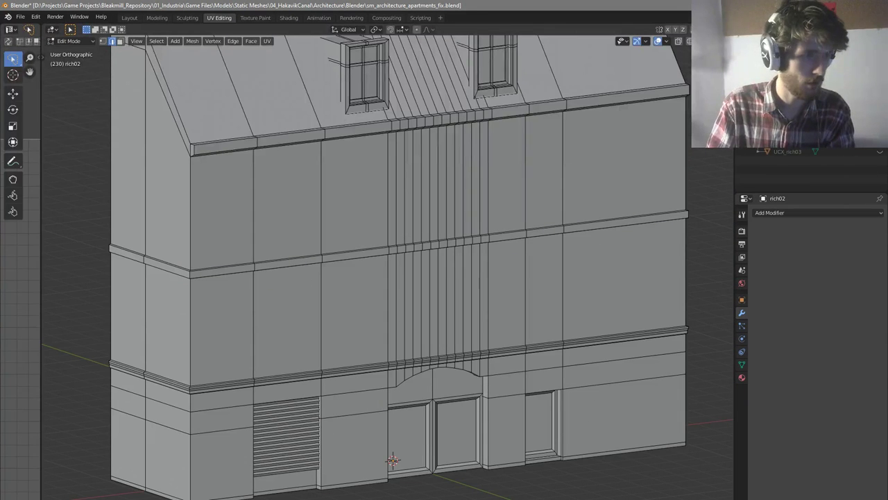
Separate everything above the ground floor cornice, including the roof and dormers, from rich02 into its own object
{"action": "scroll", "coordinate": [333, 232], "scroll_direction": "down", "scroll_amount": 5}
{"action": "key", "text": "KP_1"}
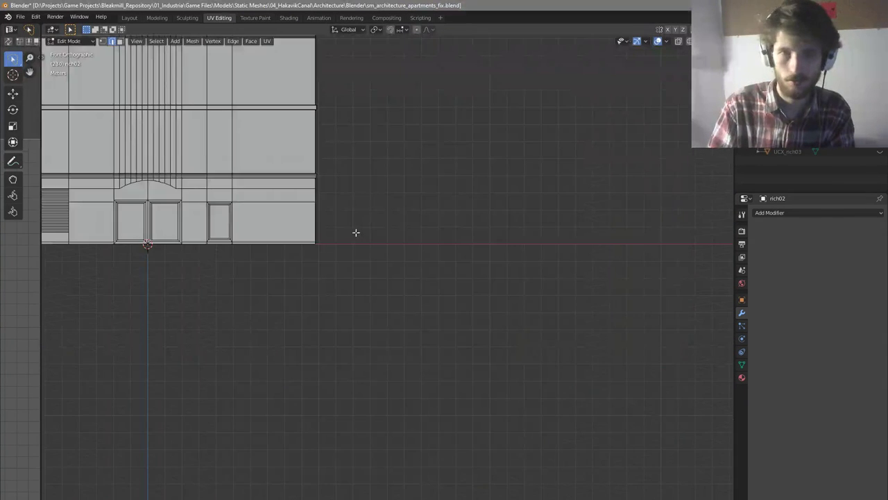
{"action": "scroll", "coordinate": [188, 87], "scroll_direction": "up", "scroll_amount": 4}
{"action": "key", "text": "z"}
{"action": "left_click", "coordinate": [274, 220]}
{"action": "middle_click_drag", "start_coordinate": [138, 208], "coordinate": [230, 220], "text": "shift"}
{"action": "scroll", "coordinate": [230, 220], "scroll_direction": "down", "scroll_amount": 1}
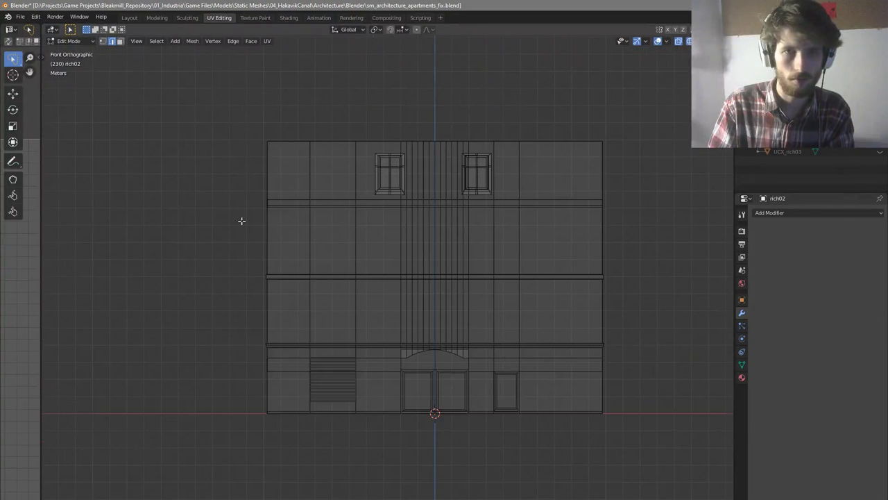
{"action": "key", "text": "z"}
{"action": "left_click", "coordinate": [343, 226]}
{"action": "key", "text": "z"}
{"action": "left_click", "coordinate": [276, 226]}
{"action": "left_click_drag", "start_coordinate": [220, 113], "coordinate": [629, 329]}
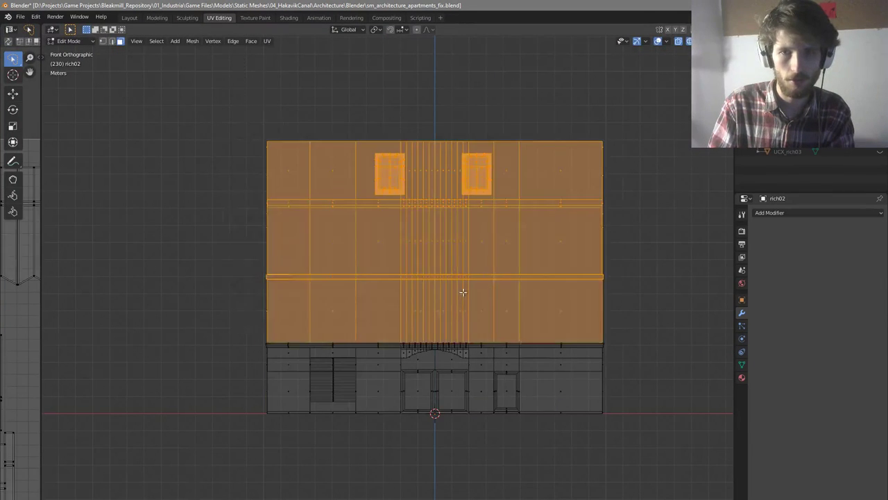
{"action": "middle_click_drag", "start_coordinate": [459, 283], "coordinate": [479, 294]}
{"action": "key", "text": "g"}
{"action": "right_click", "coordinate": [489, 262]}
{"action": "key", "text": "z"}
{"action": "left_click", "coordinate": [531, 265]}
{"action": "middle_click_drag", "start_coordinate": [525, 265], "coordinate": [573, 271]}
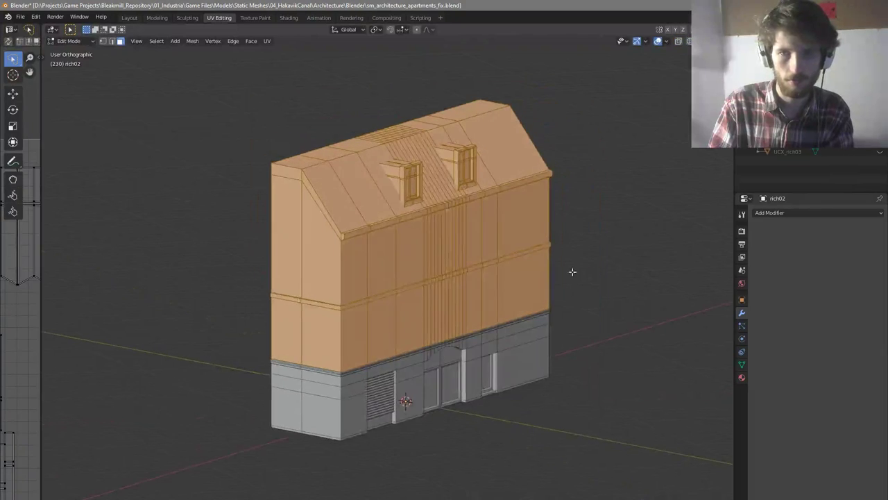
{"action": "scroll", "coordinate": [379, 363], "scroll_direction": "up", "scroll_amount": 6}
{"action": "scroll", "coordinate": [303, 384], "scroll_direction": "down", "scroll_amount": 8}
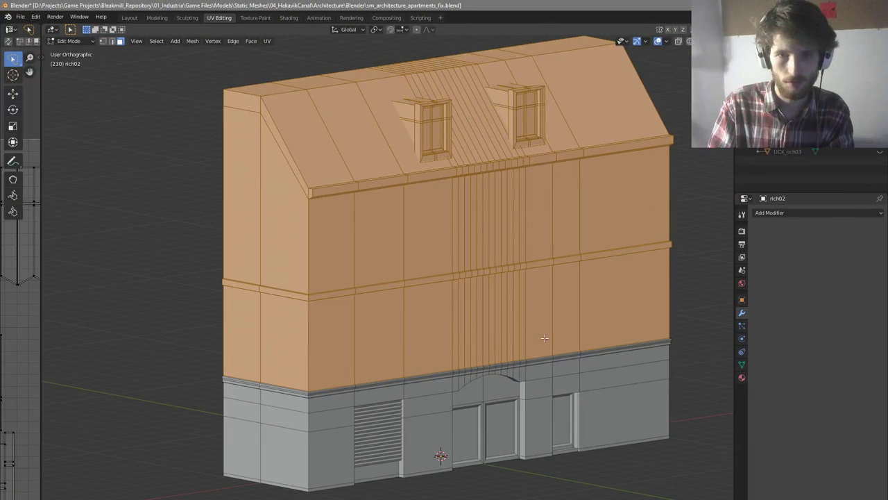
{"action": "key", "text": "g"}
{"action": "right_click", "coordinate": [535, 331]}
{"action": "key", "text": "p"}
{"action": "left_click", "coordinate": [507, 322]}
{"action": "key", "text": "Tab"}
Hide the separated upper floors to examine the ground floor mesh around the arched entrance, and show them again
{"action": "left_click", "coordinate": [481, 324]}
{"action": "middle_click_drag", "start_coordinate": [481, 327], "coordinate": [479, 350]}
{"action": "key", "text": "h"}
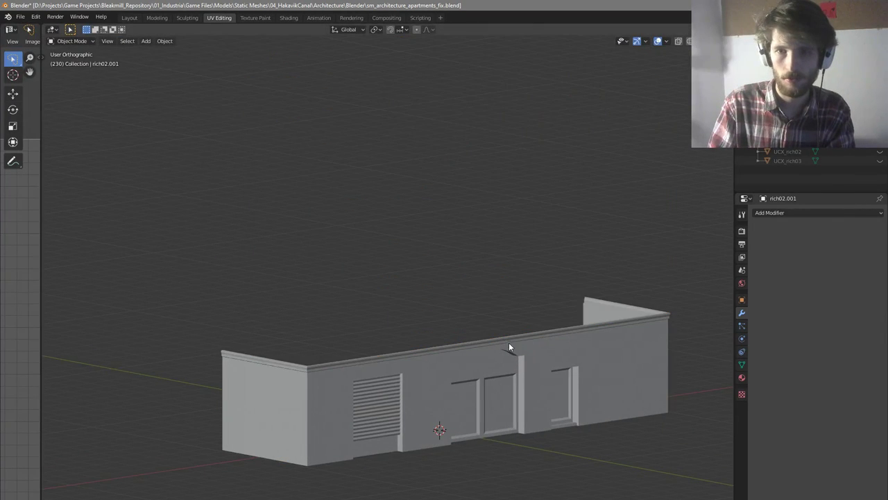
{"action": "left_click", "coordinate": [514, 373]}
{"action": "key", "text": "Tab"}
{"action": "middle_click_drag", "start_coordinate": [535, 365], "coordinate": [508, 354]}
{"action": "scroll", "coordinate": [469, 357], "scroll_direction": "up", "scroll_amount": 4}
{"action": "left_click", "coordinate": [422, 334]}
{"action": "scroll", "coordinate": [433, 325], "scroll_direction": "down", "scroll_amount": 2}
{"action": "middle_click_drag", "start_coordinate": [444, 330], "coordinate": [426, 278]}
{"action": "scroll", "coordinate": [433, 324], "scroll_direction": "up", "scroll_amount": 2}
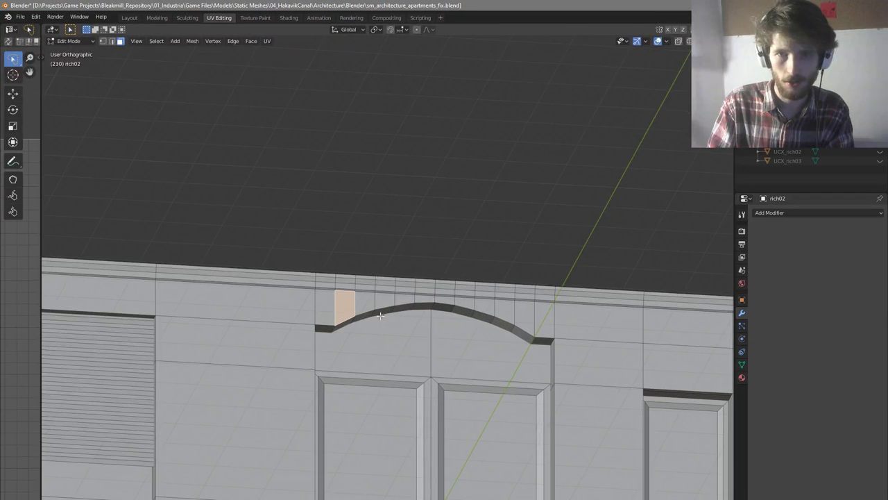
{"action": "scroll", "coordinate": [407, 306], "scroll_direction": "down", "scroll_amount": 2}
{"action": "middle_click_drag", "start_coordinate": [407, 306], "coordinate": [514, 386]}
{"action": "key", "text": "Tab"}
{"action": "scroll", "coordinate": [515, 387], "scroll_direction": "down", "scroll_amount": 4}
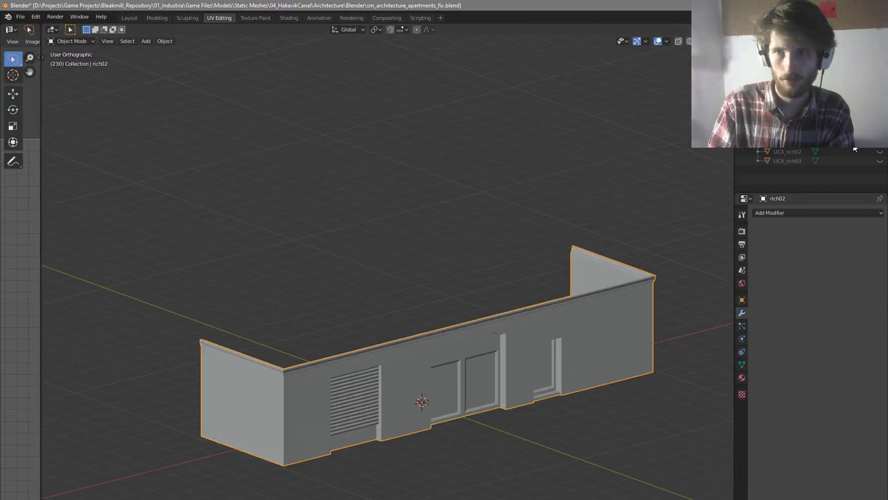
{"action": "left_click", "coordinate": [880, 124]}
Dissolve the eleven closely spaced vertical edge loops in the middle of the upper floors and roof
{"action": "left_click", "coordinate": [506, 244]}
{"action": "key", "text": "Tab"}
{"action": "middle_click_drag", "start_coordinate": [506, 244], "coordinate": [444, 215]}
{"action": "key", "text": "2"}
{"action": "scroll", "coordinate": [442, 291], "scroll_direction": "up", "scroll_amount": 5}
{"action": "left_click", "coordinate": [432, 282]}
{"action": "left_click", "coordinate": [432, 282], "text": "alt"}
{"action": "scroll", "coordinate": [435, 282], "scroll_direction": "down", "scroll_amount": 5}
{"action": "scroll", "coordinate": [425, 184], "scroll_direction": "up", "scroll_amount": 5}
{"action": "left_click", "coordinate": [406, 182], "text": "alt+shift"}
{"action": "left_click", "coordinate": [423, 182], "text": "alt+shift"}
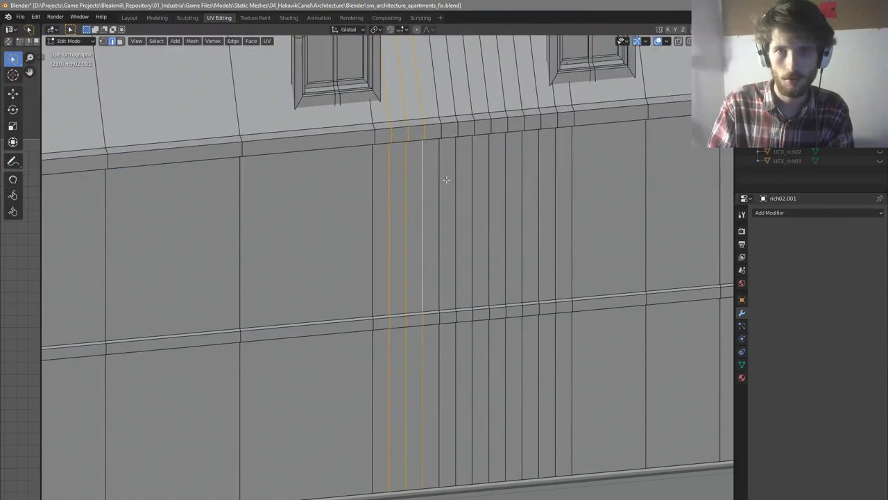
{"action": "left_click", "coordinate": [438, 179], "text": "alt+shift"}
{"action": "left_click", "coordinate": [456, 178], "text": "alt+shift"}
{"action": "left_click", "coordinate": [472, 176], "text": "alt+shift"}
{"action": "left_click", "coordinate": [491, 175], "text": "alt+shift"}
{"action": "left_click", "coordinate": [505, 174], "text": "alt+shift"}
{"action": "left_click", "coordinate": [523, 175], "text": "alt+shift"}
{"action": "left_click", "coordinate": [541, 178], "text": "alt+shift"}
{"action": "left_click", "coordinate": [555, 180], "text": "alt+shift"}
{"action": "key", "text": "x"}
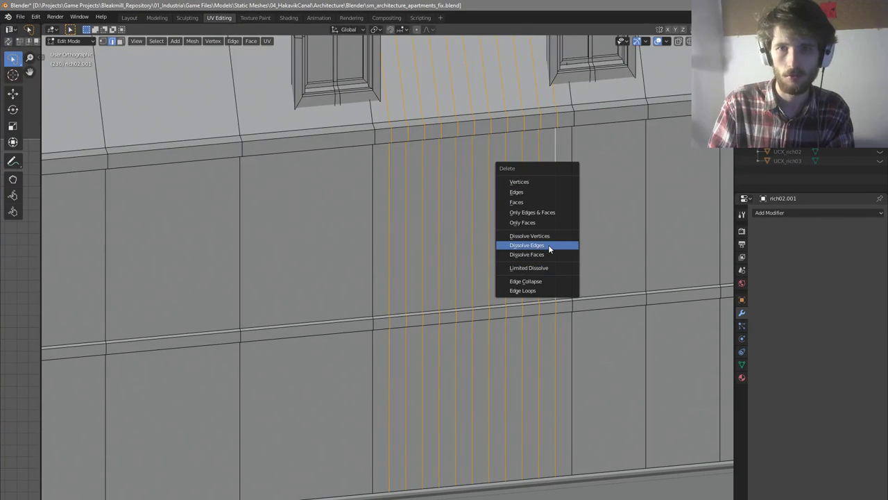
{"action": "left_click", "coordinate": [548, 246]}
Dissolve the six remaining vertical edge loops across the front of the upper floors and roof
{"action": "scroll", "coordinate": [495, 280], "scroll_direction": "down", "scroll_amount": 6}
{"action": "scroll", "coordinate": [485, 248], "scroll_direction": "up", "scroll_amount": 5}
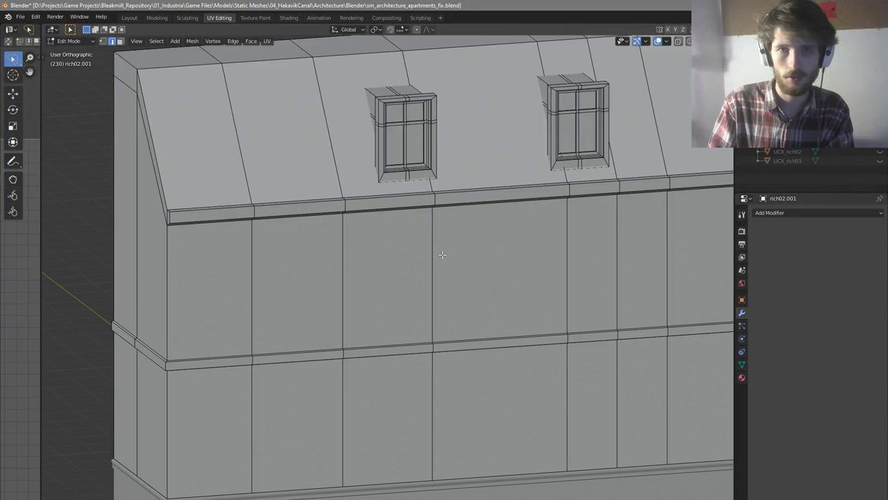
{"action": "left_click", "coordinate": [442, 255], "text": "alt+shift"}
{"action": "left_click", "coordinate": [351, 258], "text": "alt+shift"}
{"action": "left_click", "coordinate": [260, 264], "text": "alt+shift"}
{"action": "left_click", "coordinate": [605, 251], "text": "alt+shift"}
{"action": "left_click", "coordinate": [676, 247], "text": "alt+shift"}
{"action": "left_click", "coordinate": [562, 261], "text": "alt+shift"}
{"action": "key", "text": "ctrl+x"}
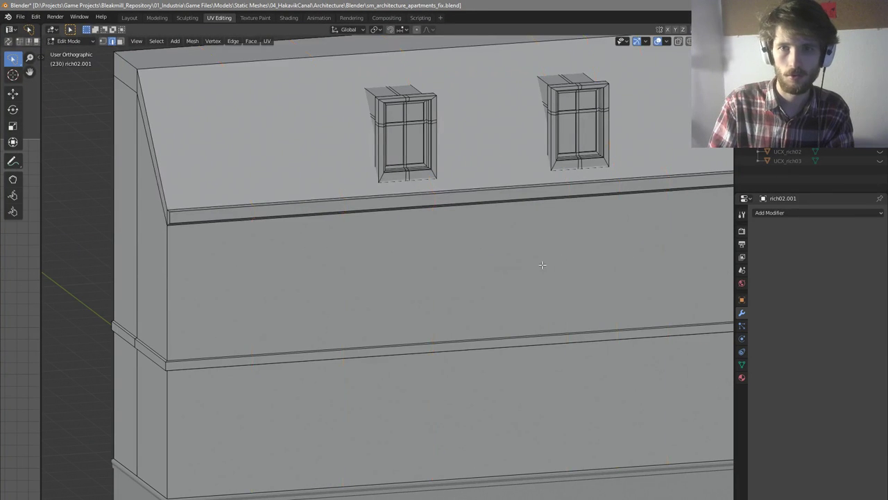
Examine the simplified upper floors above the ground floor from an angle, with the whole upper mesh selected
{"action": "scroll", "coordinate": [559, 248], "scroll_direction": "down", "scroll_amount": 3}
{"action": "middle_click_drag", "start_coordinate": [585, 243], "coordinate": [555, 234]}
{"action": "key", "text": "a"}
{"action": "middle_click_drag", "start_coordinate": [491, 242], "coordinate": [506, 251]}
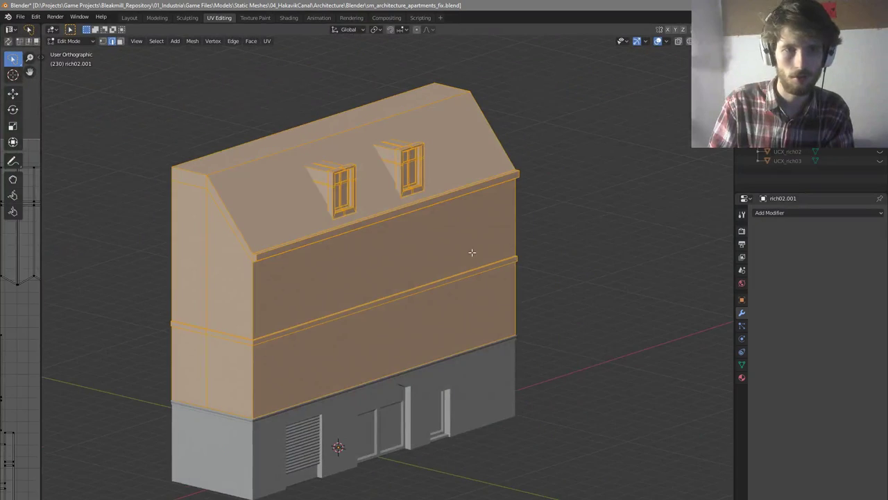
{"action": "scroll", "coordinate": [472, 252], "scroll_direction": "down", "scroll_amount": 3}
{"action": "scroll", "coordinate": [390, 311], "scroll_direction": "up", "scroll_amount": 5}
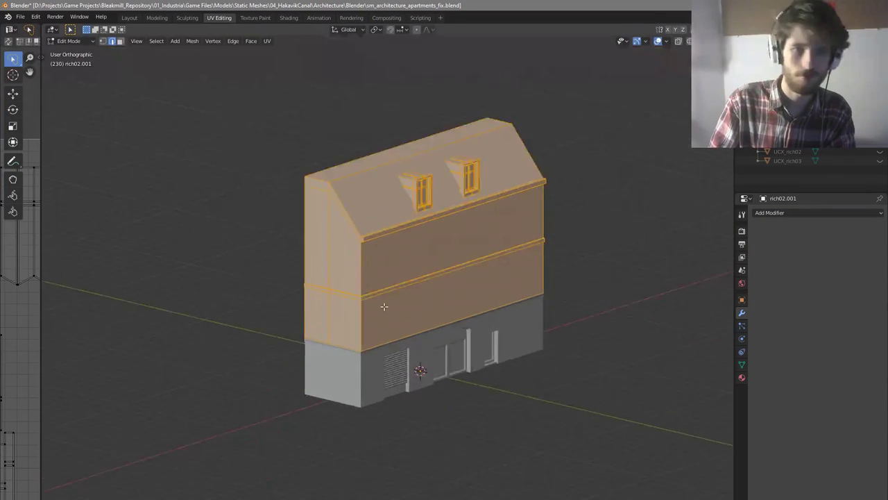
{"action": "scroll", "coordinate": [406, 323], "scroll_direction": "down", "scroll_amount": 3}
{"action": "scroll", "coordinate": [490, 275], "scroll_direction": "up", "scroll_amount": 3}
{"action": "scroll", "coordinate": [478, 263], "scroll_direction": "down", "scroll_amount": 2}
{"action": "key", "text": "Tab"}
{"action": "key", "text": "Tab"}
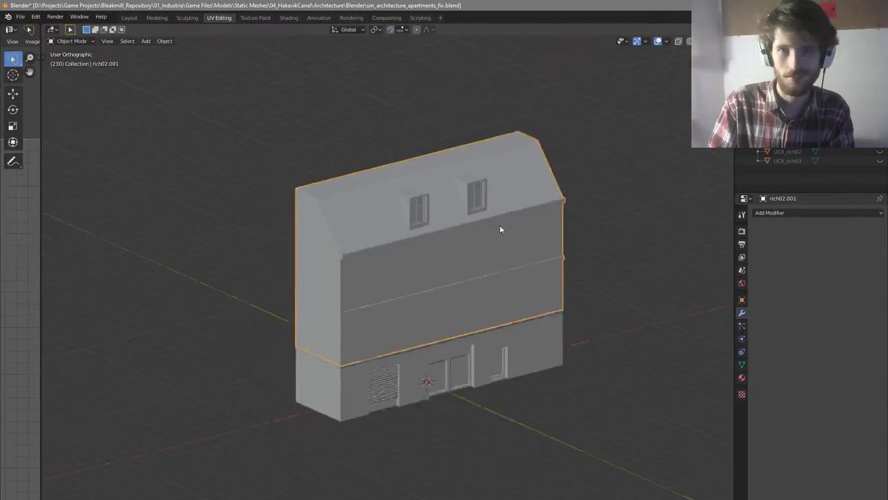
{"action": "key", "text": "Tab"}
Examine the bare facade from the front, comparing the upper floors with the ground floor openings in wireframe
{"action": "key", "text": "KP_1"}
{"action": "scroll", "coordinate": [500, 238], "scroll_direction": "up", "scroll_amount": 2}
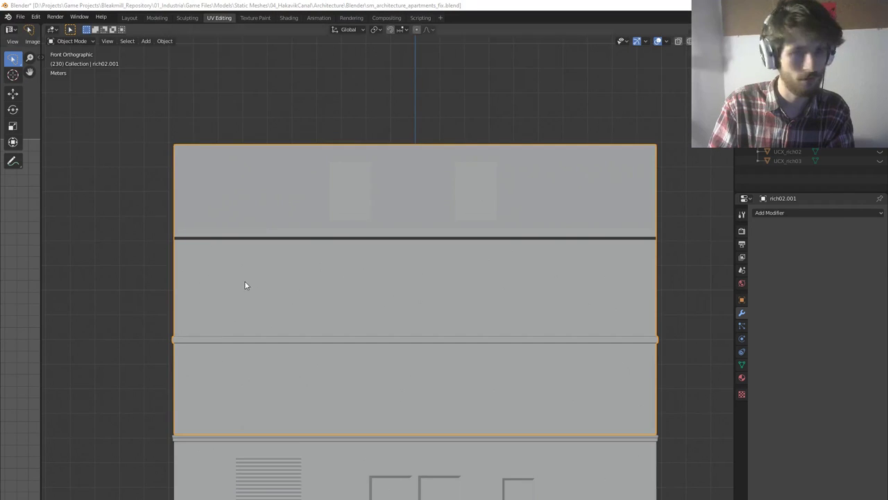
{"action": "scroll", "coordinate": [244, 281], "scroll_direction": "down", "scroll_amount": 2}
{"action": "scroll", "coordinate": [165, 312], "scroll_direction": "up", "scroll_amount": 2}
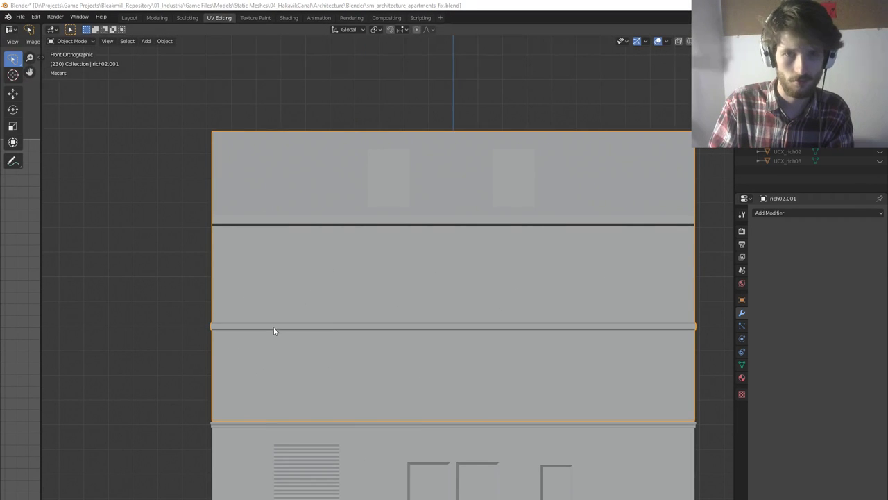
{"action": "key", "text": "shift+z"}
{"action": "scroll", "coordinate": [339, 332], "scroll_direction": "down", "scroll_amount": 3}
{"action": "key", "text": "Tab"}
{"action": "key", "text": "alt+a"}
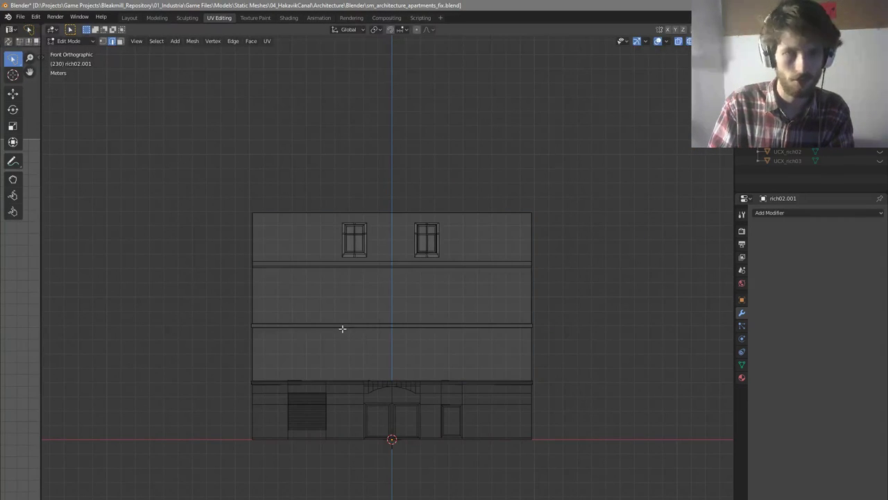
{"action": "scroll", "coordinate": [210, 415], "scroll_direction": "up", "scroll_amount": 2}
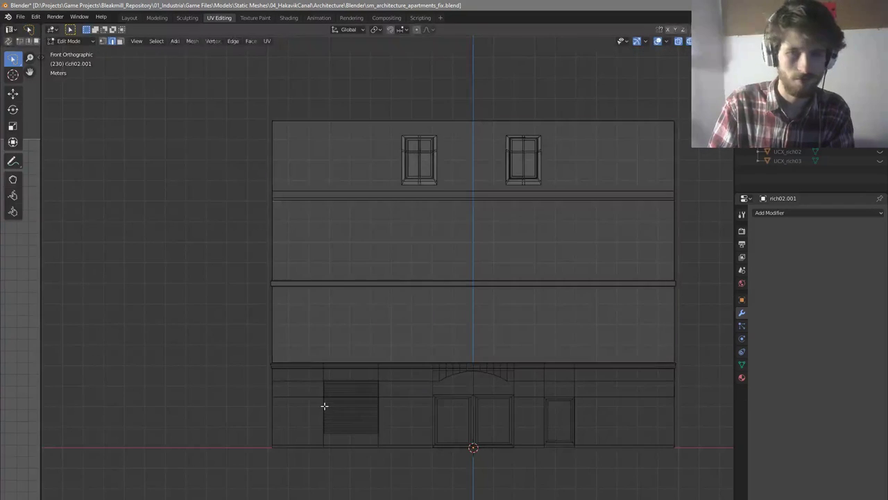
{"action": "scroll", "coordinate": [327, 403], "scroll_direction": "down", "scroll_amount": 2}
{"action": "key", "text": "Tab"}
Make the rich01 building visible alongside the stripped facade and select it
{"action": "left_click", "coordinate": [880, 142]}
{"action": "left_click", "coordinate": [880, 142]}
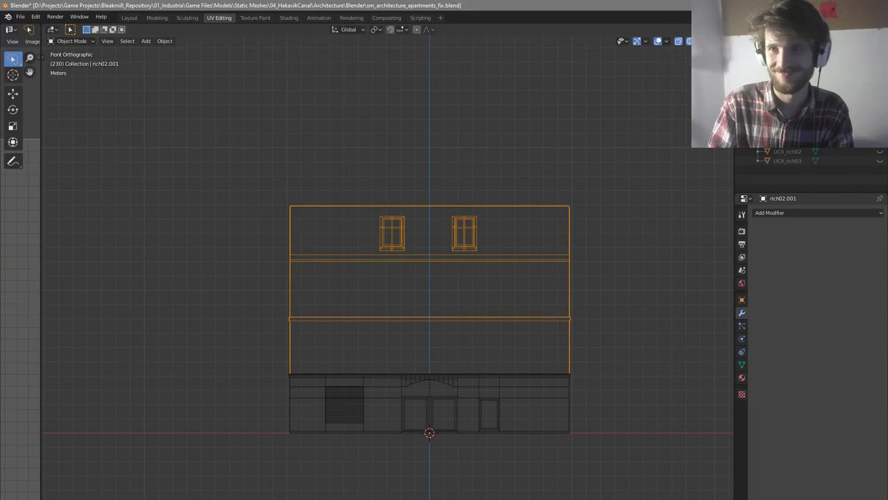
{"action": "left_click", "coordinate": [880, 105]}
{"action": "left_click", "coordinate": [880, 105]}
{"action": "left_click", "coordinate": [879, 105]}
{"action": "left_click", "coordinate": [880, 105]}
{"action": "left_click", "coordinate": [880, 104]}
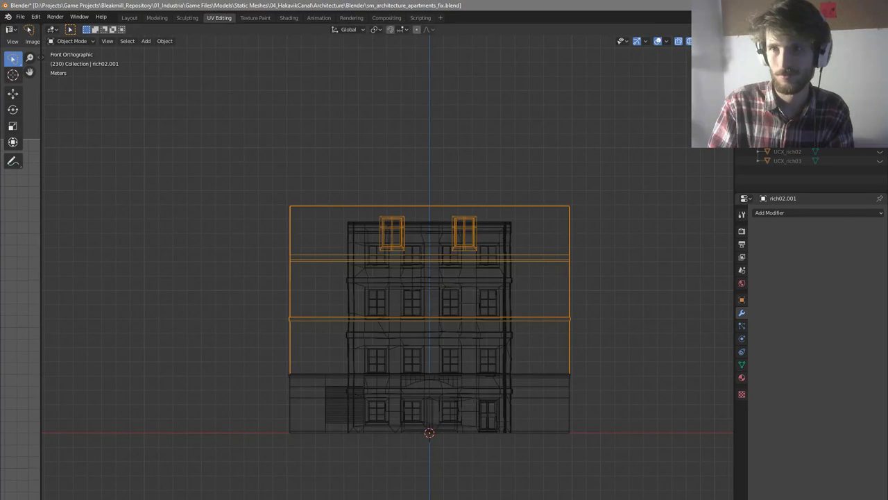
{"action": "left_click", "coordinate": [511, 295]}
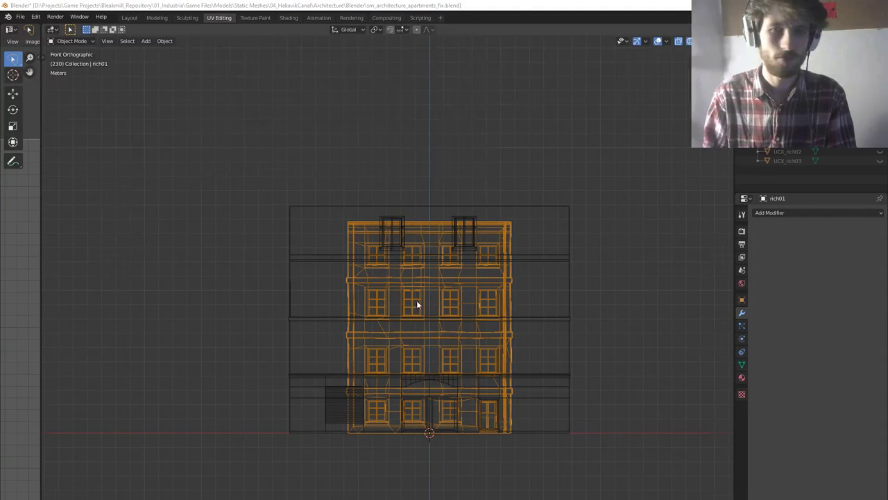
Display the overlapping rich01 building and stripped facade in solid shading instead of wireframe
{"action": "scroll", "coordinate": [459, 306], "scroll_direction": "up", "scroll_amount": 3}
{"action": "scroll", "coordinate": [515, 308], "scroll_direction": "down", "scroll_amount": 3}
{"action": "key", "text": "z"}
{"action": "left_click", "coordinate": [594, 312]}
{"action": "middle_click_drag", "start_coordinate": [593, 314], "coordinate": [461, 332]}
Try to move rich01 along the X and Y axes out of the stripped facade for comparison
{"action": "key", "text": "g"}
{"action": "key", "text": "x"}
{"action": "right_click", "coordinate": [519, 352]}
{"action": "key", "text": "g"}
{"action": "key", "text": "y"}
{"action": "right_click", "coordinate": [589, 365]}
{"action": "middle_click_drag", "start_coordinate": [589, 364], "coordinate": [528, 293]}
{"action": "key", "text": "g"}
{"action": "key", "text": "y"}
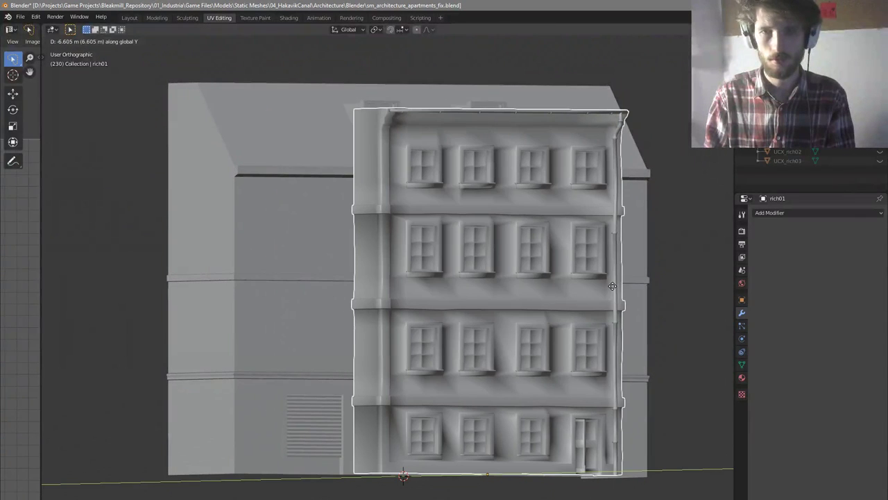
{"action": "right_click", "coordinate": [612, 286]}
{"action": "middle_click_drag", "start_coordinate": [611, 285], "coordinate": [554, 292]}
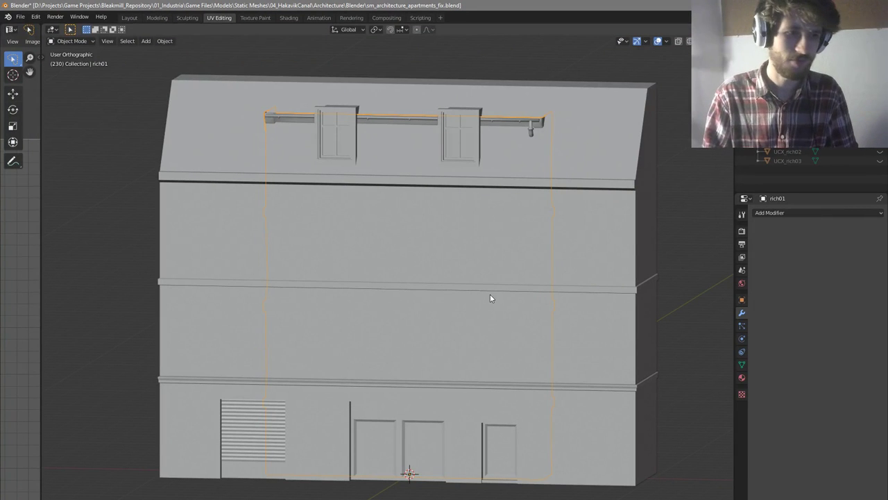
Examine the stripped facade's floors, dormers and ground floor openings from the front and from an angle
{"action": "middle_click_drag", "start_coordinate": [484, 295], "coordinate": [440, 291]}
{"action": "key", "text": "KP_1"}
{"action": "scroll", "coordinate": [444, 297], "scroll_direction": "down", "scroll_amount": 1}
{"action": "scroll", "coordinate": [447, 297], "scroll_direction": "up", "scroll_amount": 1}
{"action": "scroll", "coordinate": [446, 297], "scroll_direction": "down", "scroll_amount": 2}
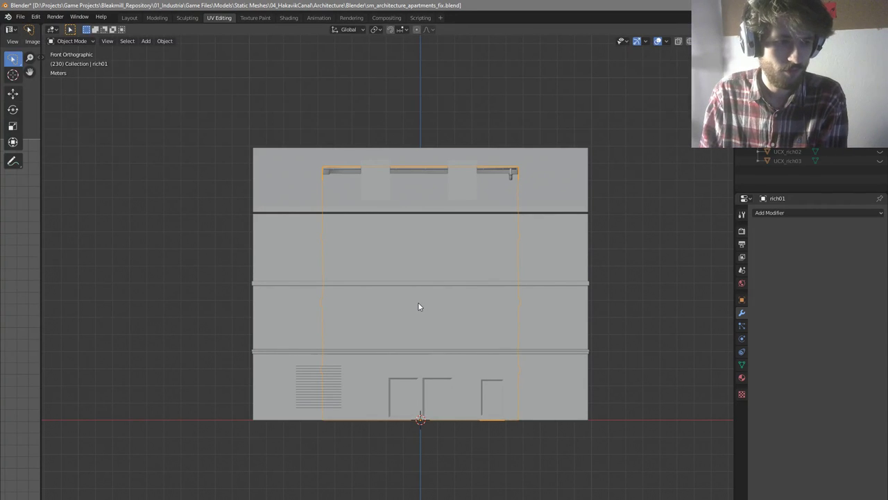
{"action": "scroll", "coordinate": [421, 291], "scroll_direction": "up", "scroll_amount": 2}
{"action": "middle_click_drag", "start_coordinate": [423, 277], "coordinate": [472, 304]}
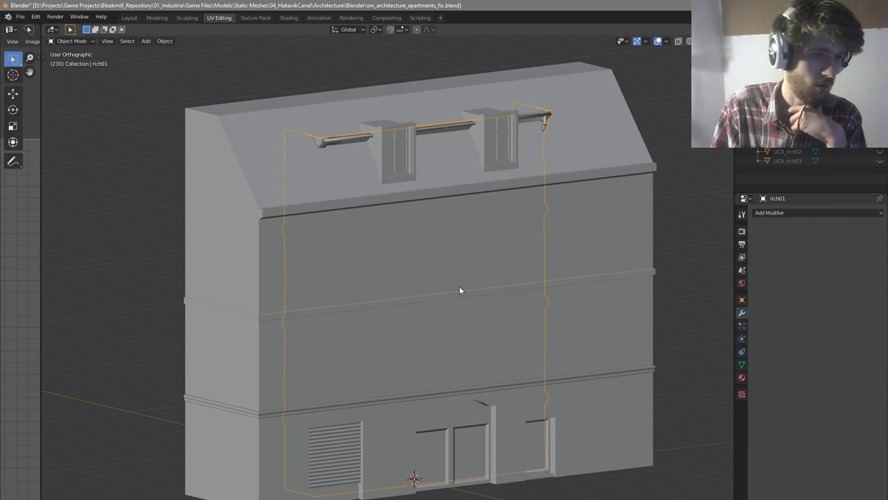
{"action": "scroll", "coordinate": [448, 290], "scroll_direction": "up", "scroll_amount": 3}
{"action": "scroll", "coordinate": [455, 288], "scroll_direction": "down", "scroll_amount": 8}
Hide the upper floors and roof object rich02.001, leaving rich01 and the ground floor in view
{"action": "left_click", "coordinate": [475, 264]}
{"action": "key", "text": "g"}
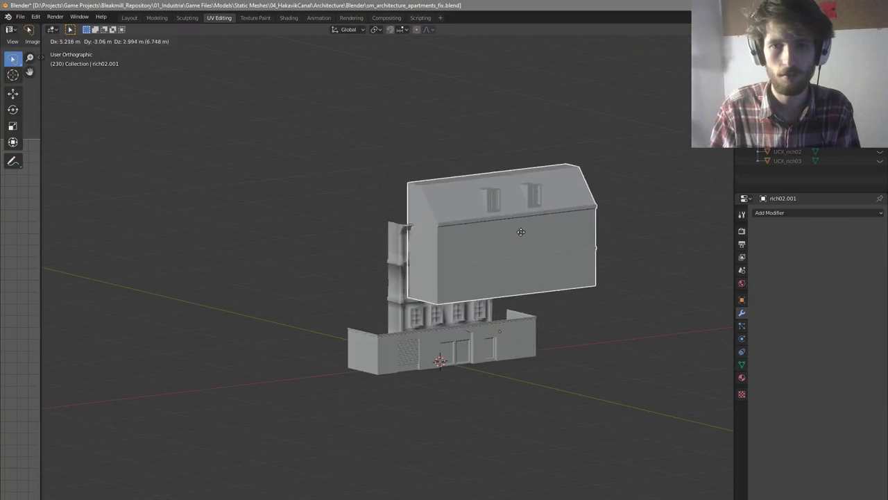
{"action": "right_click", "coordinate": [484, 195]}
{"action": "scroll", "coordinate": [492, 214], "scroll_direction": "up", "scroll_amount": 1}
{"action": "key", "text": "h"}
{"action": "scroll", "coordinate": [526, 275], "scroll_direction": "up", "scroll_amount": 3}
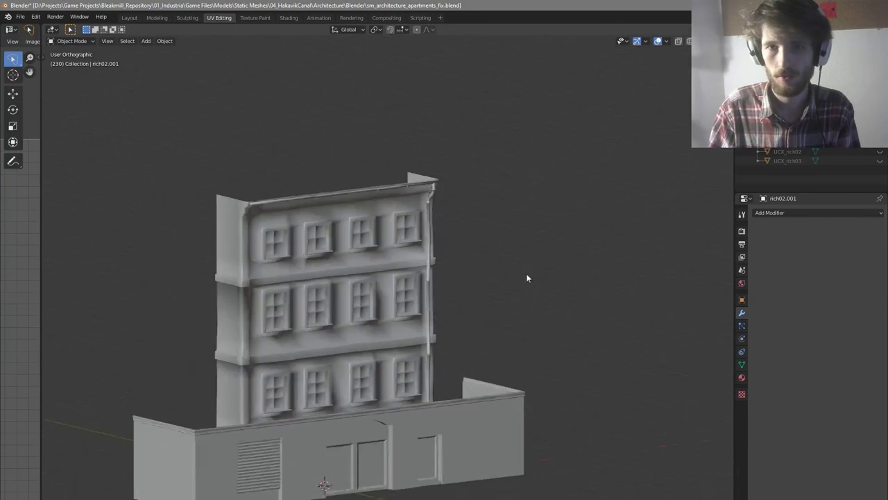
{"action": "scroll", "coordinate": [526, 278], "scroll_direction": "up", "scroll_amount": 2}
Select rich01 and examine its windowed upper floors above the plain ground floor from the front
{"action": "left_click", "coordinate": [344, 319]}
{"action": "right_click", "coordinate": [457, 313]}
{"action": "left_click", "coordinate": [457, 313]}
{"action": "key", "text": "KP_1"}
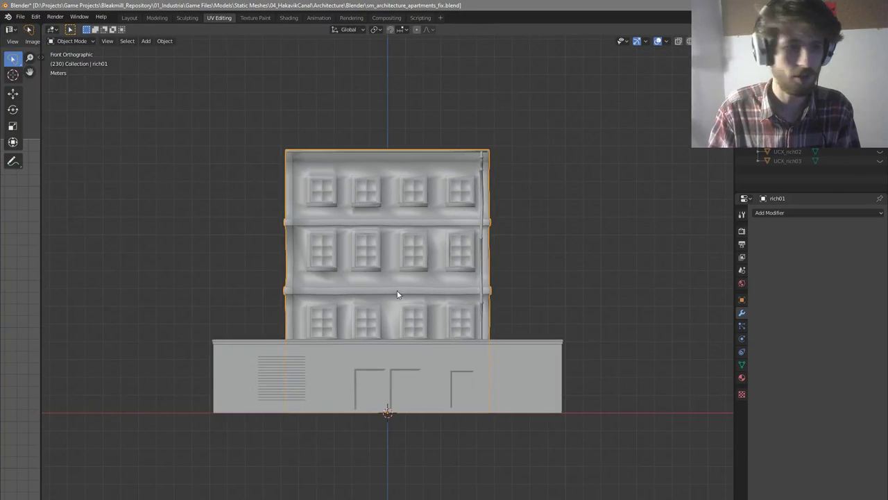
{"action": "scroll", "coordinate": [388, 250], "scroll_direction": "up", "scroll_amount": 2}
{"action": "scroll", "coordinate": [416, 240], "scroll_direction": "down", "scroll_amount": 1}
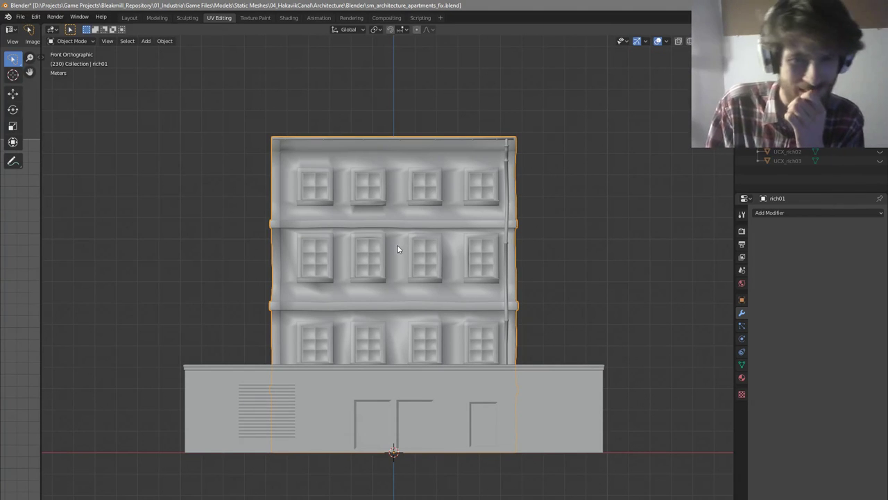
{"action": "scroll", "coordinate": [384, 260], "scroll_direction": "up", "scroll_amount": 1}
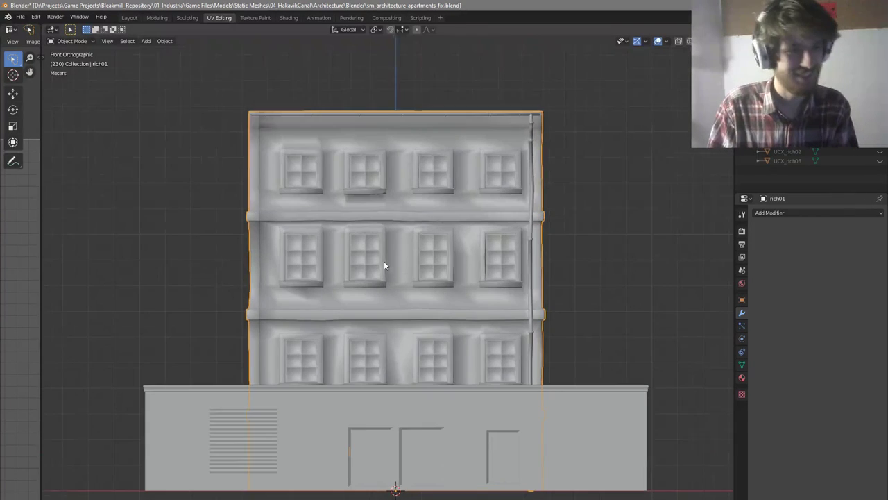
{"action": "scroll", "coordinate": [399, 263], "scroll_direction": "down", "scroll_amount": 3}
{"action": "scroll", "coordinate": [354, 271], "scroll_direction": "up", "scroll_amount": 3}
{"action": "middle_click_drag", "start_coordinate": [378, 270], "coordinate": [401, 281]}
{"action": "scroll", "coordinate": [401, 281], "scroll_direction": "up", "scroll_amount": 1}
{"action": "key", "text": "KP_1"}
{"action": "scroll", "coordinate": [427, 423], "scroll_direction": "down", "scroll_amount": 3}
Open the rich02 ground floor mesh in Edit Mode and focus on the arch above the double entrance
{"action": "left_click", "coordinate": [405, 349]}
{"action": "key", "text": "Tab"}
{"action": "scroll", "coordinate": [402, 352], "scroll_direction": "up", "scroll_amount": 4}
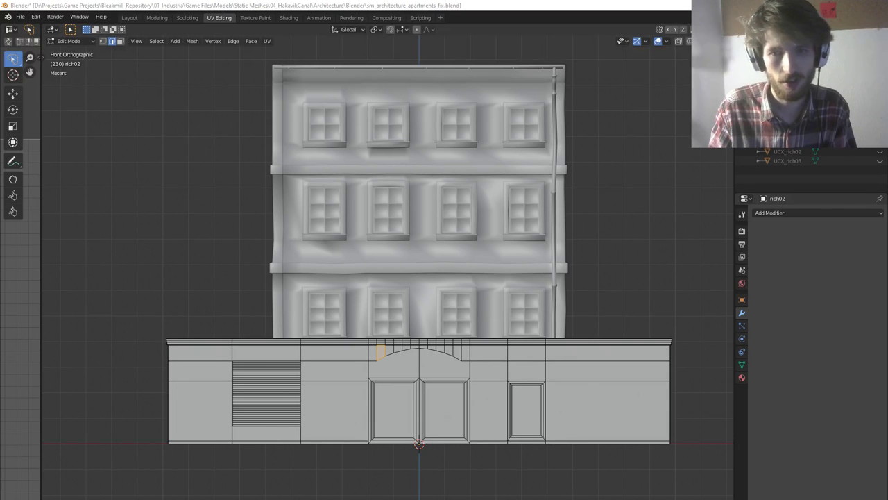
{"action": "scroll", "coordinate": [381, 393], "scroll_direction": "up", "scroll_amount": 6}
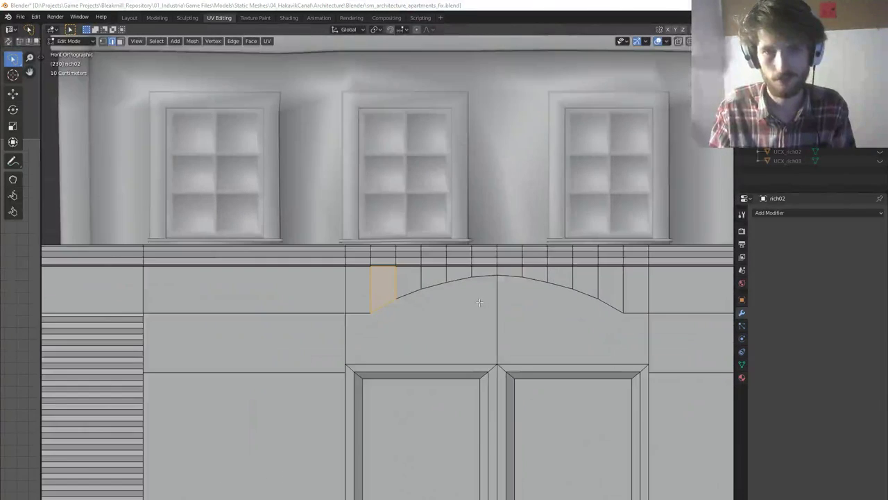
{"action": "middle_click_drag", "start_coordinate": [479, 301], "coordinate": [501, 281]}
{"action": "left_click", "coordinate": [479, 285]}
Examine the depth of the entrance arch, recessed openings and shutter on the ground floor from several angles
{"action": "scroll", "coordinate": [480, 298], "scroll_direction": "down", "scroll_amount": 4}
{"action": "scroll", "coordinate": [492, 312], "scroll_direction": "up", "scroll_amount": 3}
{"action": "middle_click_drag", "start_coordinate": [485, 316], "coordinate": [214, 320]}
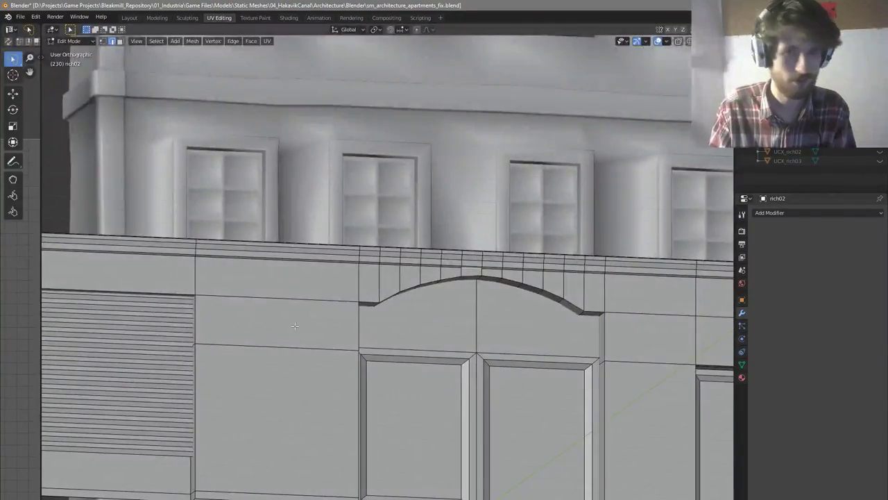
{"action": "scroll", "coordinate": [295, 326], "scroll_direction": "down", "scroll_amount": 3}
{"action": "scroll", "coordinate": [481, 314], "scroll_direction": "up", "scroll_amount": 3}
{"action": "mouse_move", "coordinate": [481, 312]}
{"action": "middle_mouse_down"}
{"action": "mouse_move", "coordinate": [533, 324]}
{"action": "mouse_move", "coordinate": [531, 310]}
{"action": "mouse_move", "coordinate": [505, 316]}
{"action": "mouse_move", "coordinate": [471, 281]}
{"action": "mouse_move", "coordinate": [475, 299]}
{"action": "middle_mouse_up"}
{"action": "left_click", "coordinate": [430, 331]}
{"action": "scroll", "coordinate": [465, 323], "scroll_direction": "up", "scroll_amount": 2}
{"action": "scroll", "coordinate": [468, 297], "scroll_direction": "down", "scroll_amount": 3}
{"action": "scroll", "coordinate": [499, 346], "scroll_direction": "down", "scroll_amount": 1}
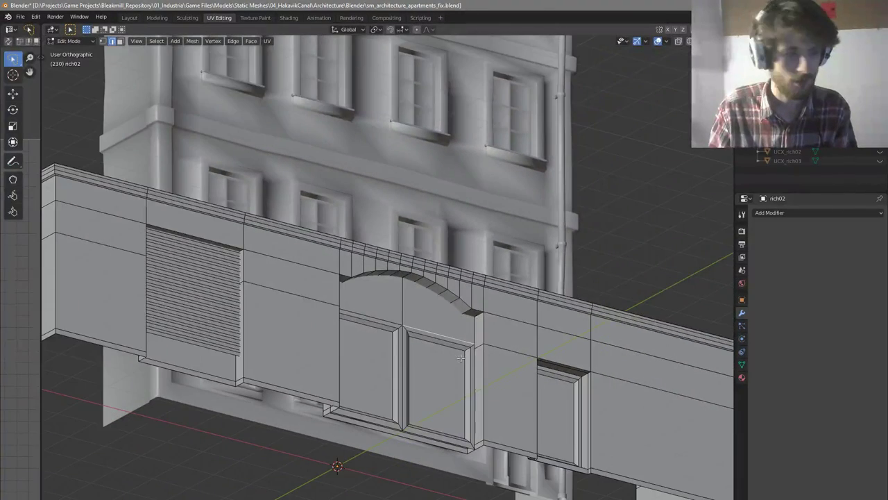
{"action": "scroll", "coordinate": [404, 346], "scroll_direction": "down", "scroll_amount": 2}
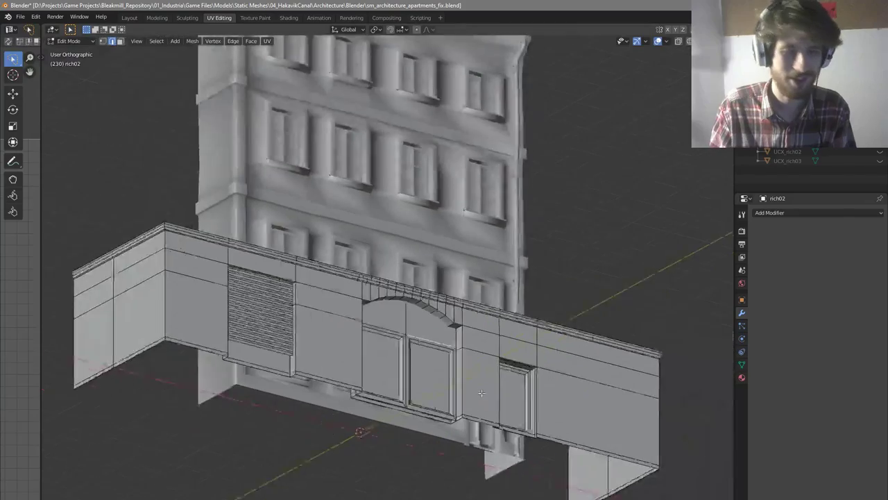
{"action": "scroll", "coordinate": [517, 340], "scroll_direction": "up", "scroll_amount": 2}
{"action": "scroll", "coordinate": [543, 336], "scroll_direction": "up", "scroll_amount": 3}
{"action": "scroll", "coordinate": [555, 395], "scroll_direction": "up", "scroll_amount": 2}
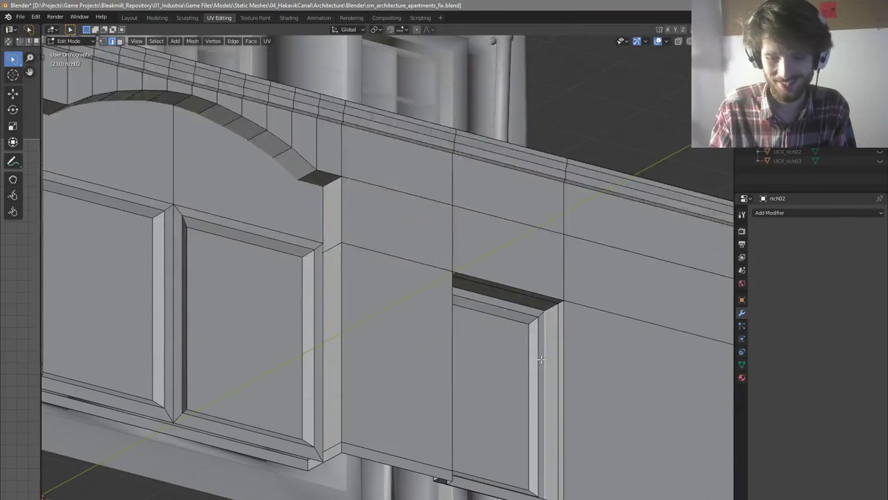
Inspect the single door recess, the entrance and the plain wall beside the shutter in the ground floor mesh
{"action": "middle_click_drag", "start_coordinate": [541, 359], "coordinate": [547, 370]}
{"action": "key", "text": "l"}
{"action": "key", "text": "alt+a"}
{"action": "scroll", "coordinate": [531, 402], "scroll_direction": "down", "scroll_amount": 1}
{"action": "scroll", "coordinate": [524, 416], "scroll_direction": "up", "scroll_amount": 1}
{"action": "middle_click_drag", "start_coordinate": [525, 415], "coordinate": [510, 406]}
{"action": "scroll", "coordinate": [505, 400], "scroll_direction": "down", "scroll_amount": 5}
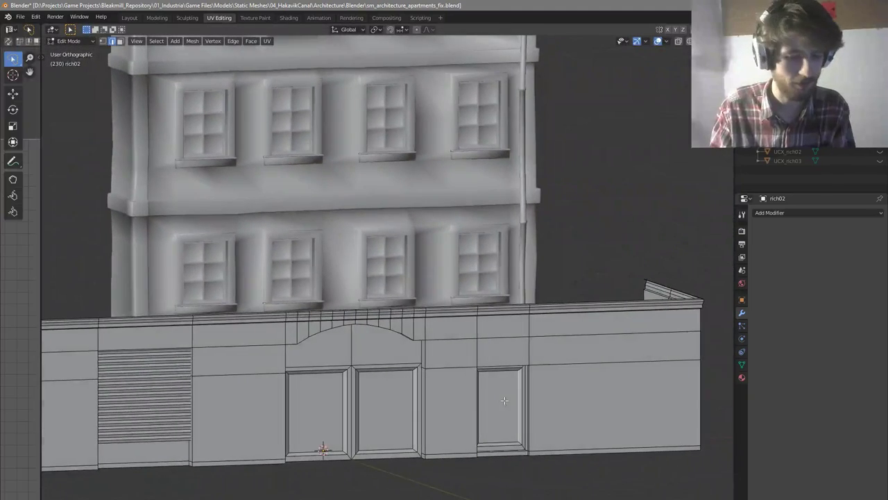
{"action": "scroll", "coordinate": [485, 402], "scroll_direction": "up", "scroll_amount": 1}
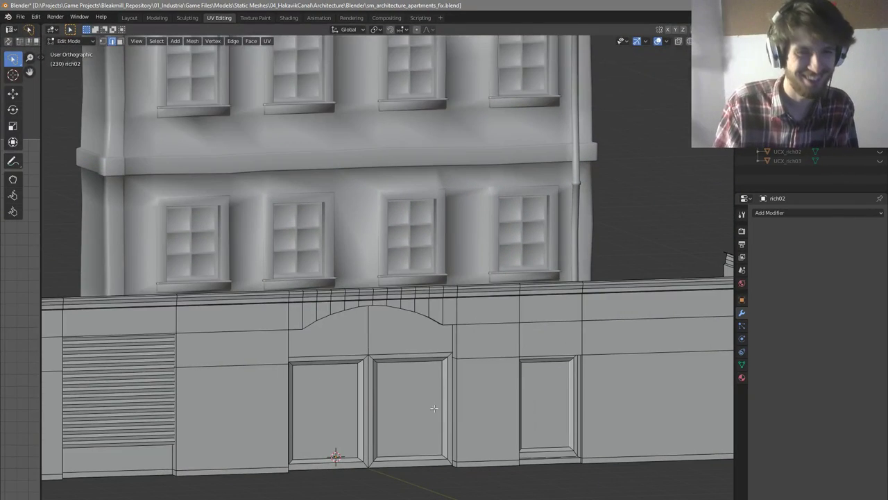
{"action": "scroll", "coordinate": [118, 417], "scroll_direction": "up", "scroll_amount": 4}
{"action": "scroll", "coordinate": [322, 410], "scroll_direction": "down", "scroll_amount": 4}
{"action": "middle_click_drag", "start_coordinate": [277, 408], "coordinate": [271, 373]}
{"action": "left_click", "coordinate": [303, 350]}
{"action": "middle_click_drag", "start_coordinate": [309, 349], "coordinate": [304, 365]}
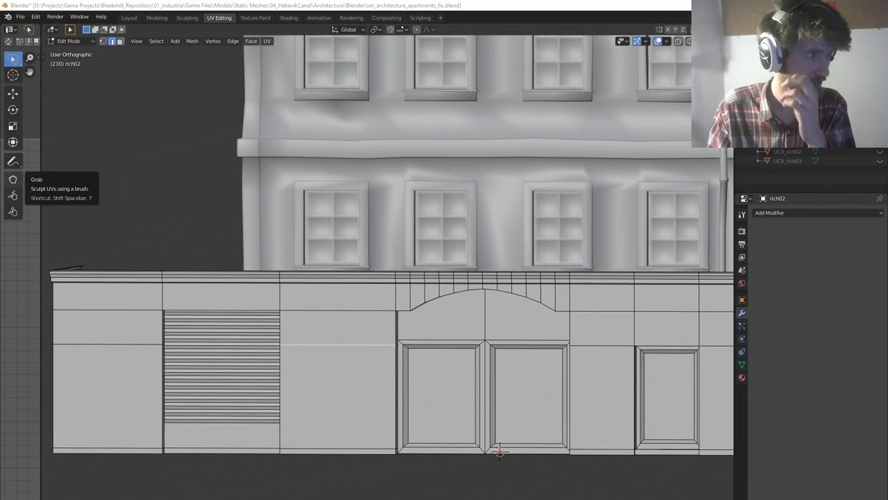
{"action": "middle_click_drag", "start_coordinate": [527, 326], "coordinate": [575, 321]}
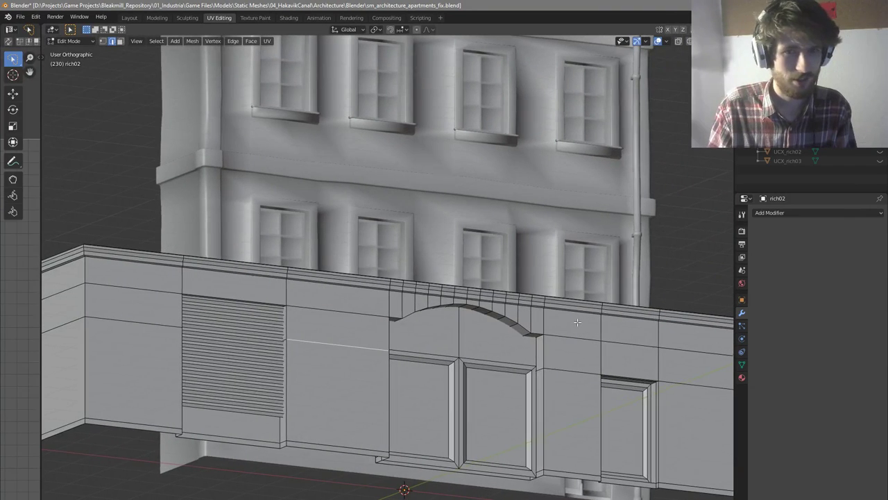
Add a vertical loop cut on each side of the shutter, each slid about 0.8 toward the shutter's edge
{"action": "key", "text": "KP_1"}
{"action": "scroll", "coordinate": [550, 350], "scroll_direction": "down", "scroll_amount": 4}
{"action": "middle_click_drag", "start_coordinate": [422, 372], "coordinate": [566, 365], "text": "shift"}
{"action": "scroll", "coordinate": [566, 365], "scroll_direction": "up", "scroll_amount": 3}
{"action": "scroll", "coordinate": [565, 365], "scroll_direction": "down", "scroll_amount": 4}
{"action": "scroll", "coordinate": [616, 378], "scroll_direction": "up", "scroll_amount": 6}
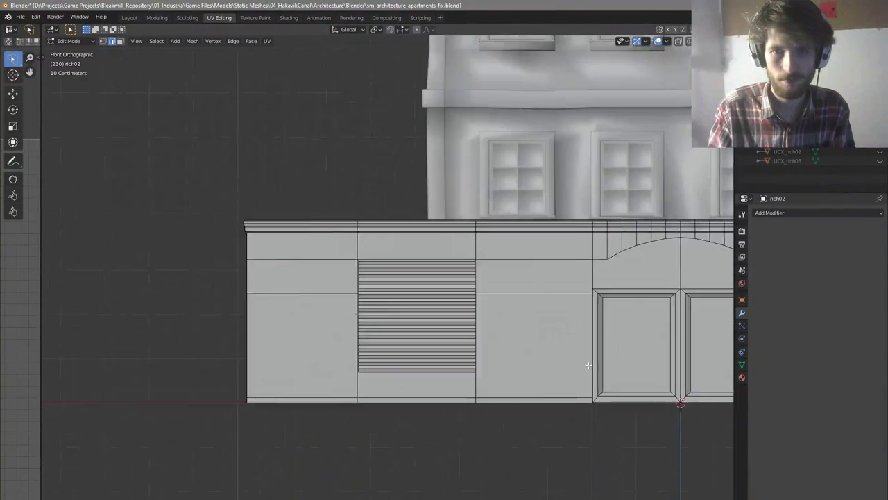
{"action": "key", "text": "ctrl+r"}
{"action": "left_click", "coordinate": [580, 406]}
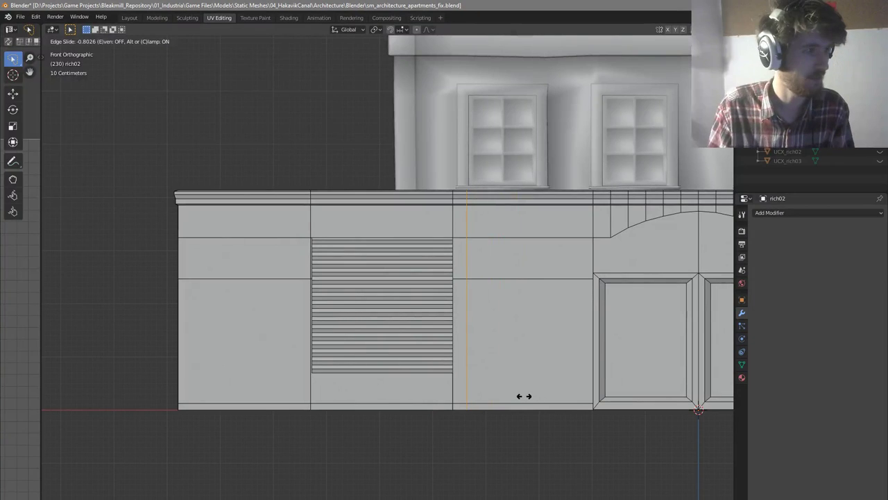
{"action": "left_click", "coordinate": [520, 397]}
{"action": "key", "text": "ctrl+r"}
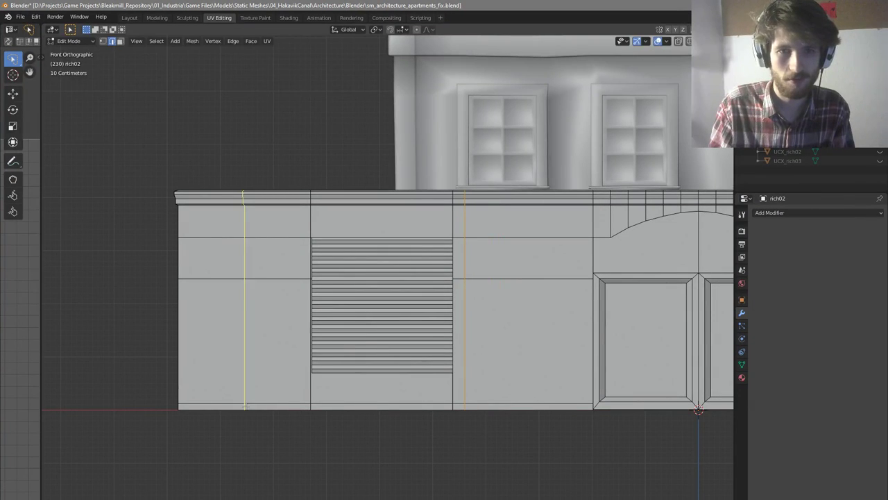
{"action": "left_click", "coordinate": [246, 406]}
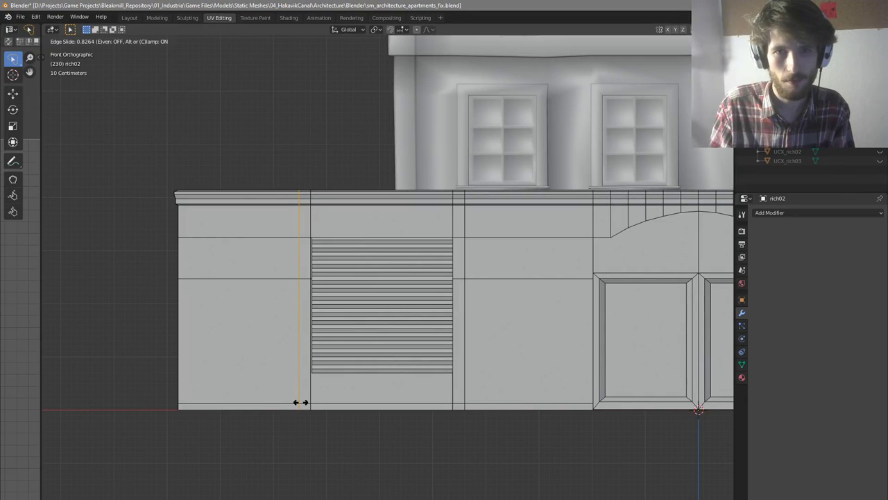
{"action": "left_click", "coordinate": [299, 402]}
Add a horizontal loop cut above the shutter, slid about 0.36 toward its upper edge
{"action": "scroll", "coordinate": [465, 229], "scroll_direction": "up", "scroll_amount": 2}
{"action": "key", "text": "ctrl+r"}
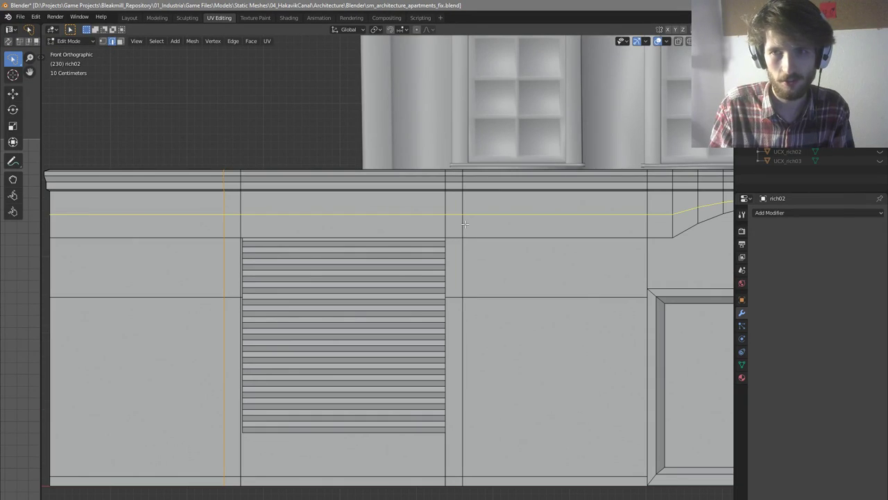
{"action": "left_click", "coordinate": [465, 223]}
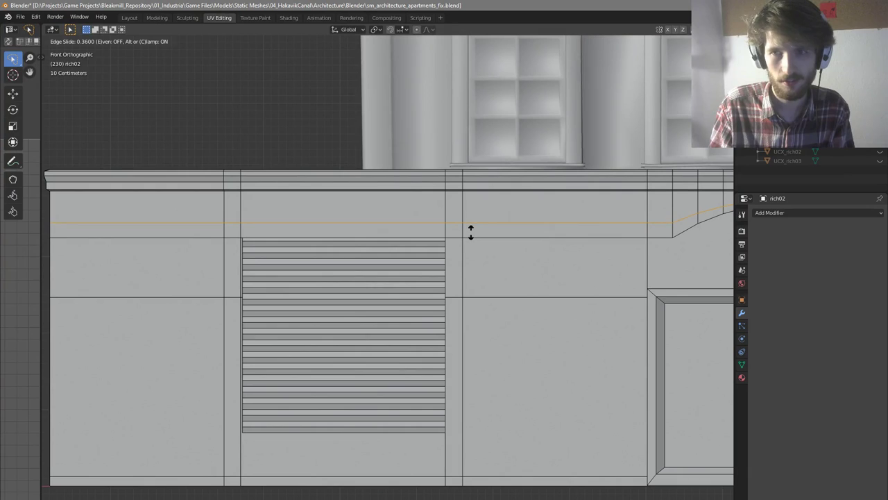
{"action": "left_click", "coordinate": [472, 232]}
Select the narrow faces along the shutter's top and both sides and extrude them about 0.055 m outward as a frame
{"action": "key", "text": "3"}
{"action": "left_click", "coordinate": [419, 227]}
{"action": "left_click", "coordinate": [454, 263], "text": "ctrl"}
{"action": "left_click", "coordinate": [453, 328], "text": "shift"}
{"action": "left_click", "coordinate": [229, 322], "text": "shift"}
{"action": "left_click", "coordinate": [232, 231], "text": "ctrl"}
{"action": "middle_click_drag", "start_coordinate": [277, 247], "coordinate": [278, 464]}
{"action": "left_click", "coordinate": [256, 494], "text": "shift"}
{"action": "left_click", "coordinate": [426, 455], "text": "shift"}
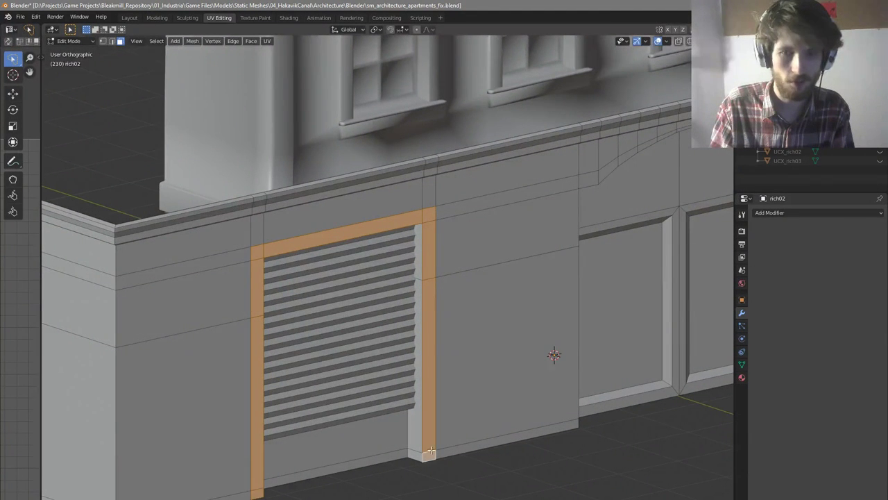
{"action": "middle_click_drag", "start_coordinate": [472, 380], "coordinate": [489, 430]}
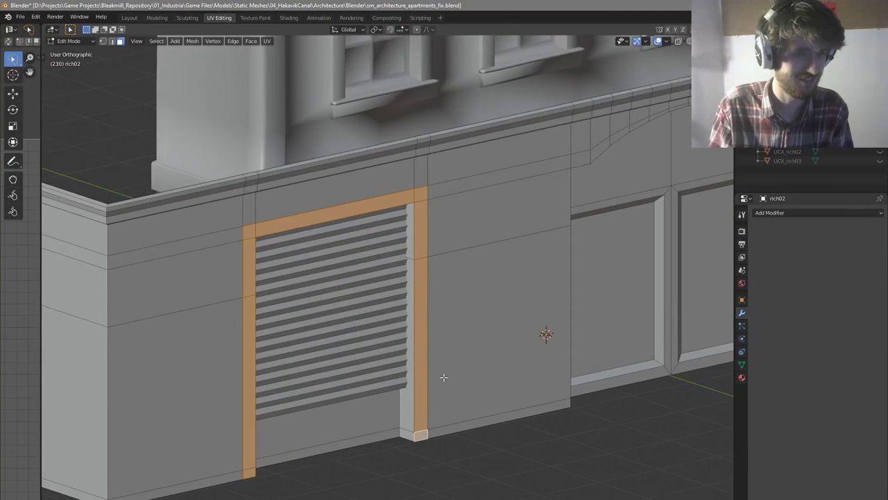
{"action": "middle_click_drag", "start_coordinate": [427, 378], "coordinate": [428, 384]}
{"action": "scroll", "coordinate": [382, 411], "scroll_direction": "up", "scroll_amount": 1}
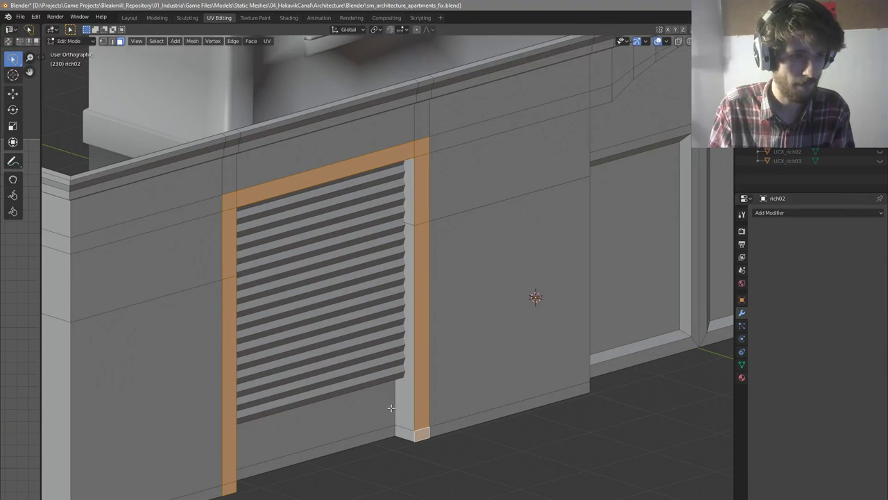
{"action": "scroll", "coordinate": [392, 409], "scroll_direction": "down", "scroll_amount": 2}
{"action": "scroll", "coordinate": [333, 428], "scroll_direction": "up", "scroll_amount": 2}
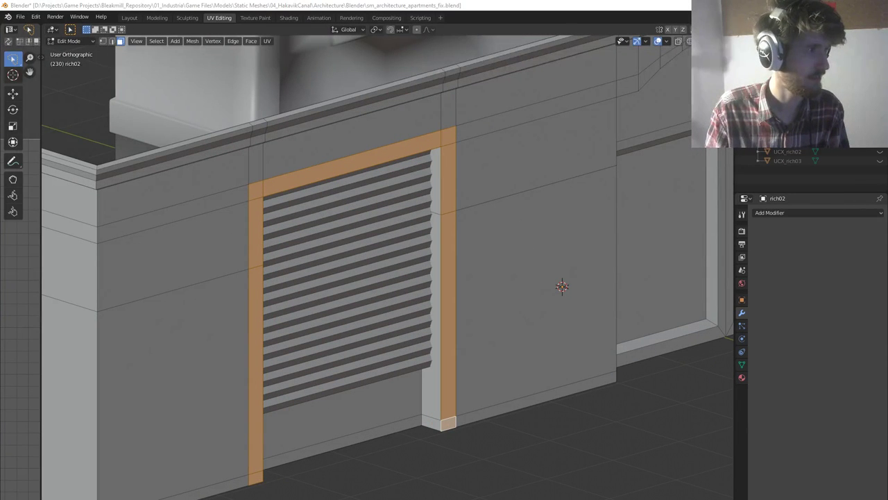
{"action": "middle_click_drag", "start_coordinate": [408, 362], "coordinate": [420, 351]}
{"action": "scroll", "coordinate": [412, 359], "scroll_direction": "up", "scroll_amount": 2}
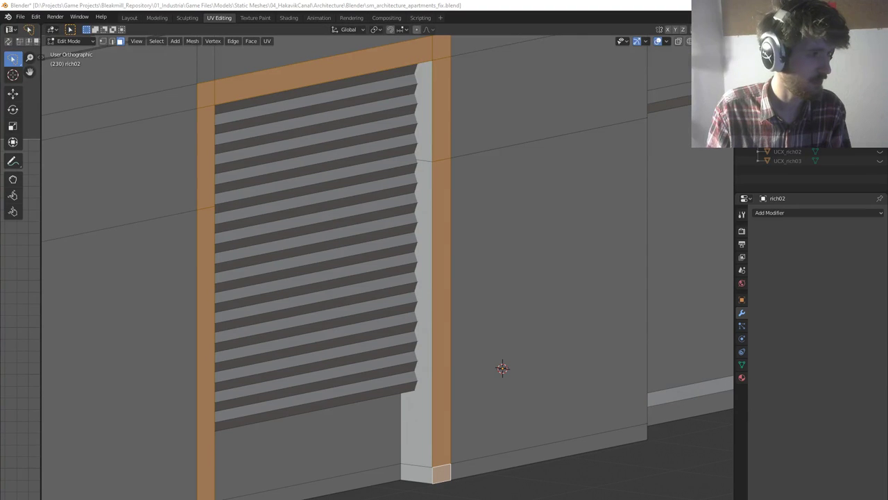
{"action": "middle_click_drag", "start_coordinate": [290, 305], "coordinate": [303, 310]}
{"action": "scroll", "coordinate": [421, 333], "scroll_direction": "down", "scroll_amount": 2}
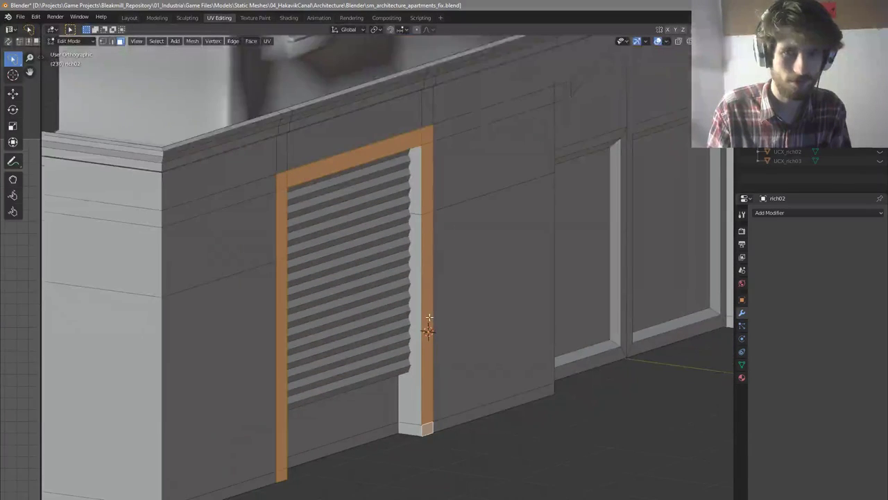
{"action": "middle_click_drag", "start_coordinate": [472, 259], "coordinate": [480, 273]}
{"action": "key", "text": "e"}
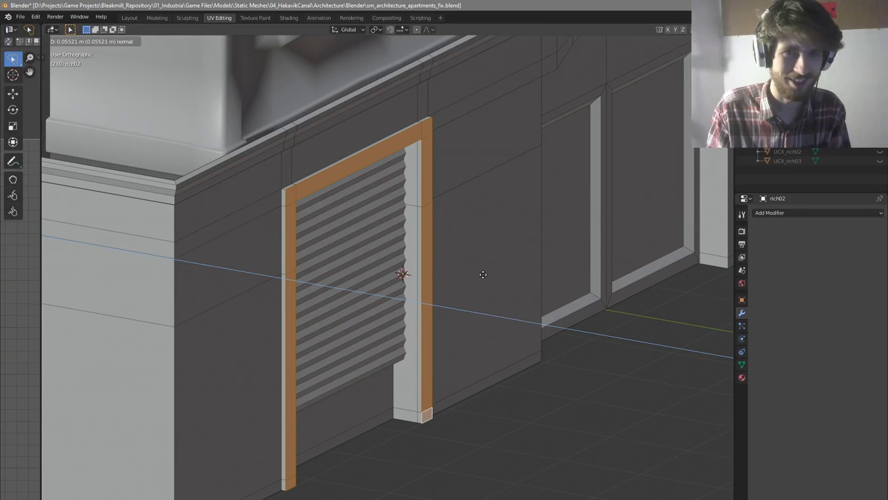
{"action": "left_click", "coordinate": [482, 274]}
{"action": "middle_click_drag", "start_coordinate": [483, 275], "coordinate": [363, 293]}
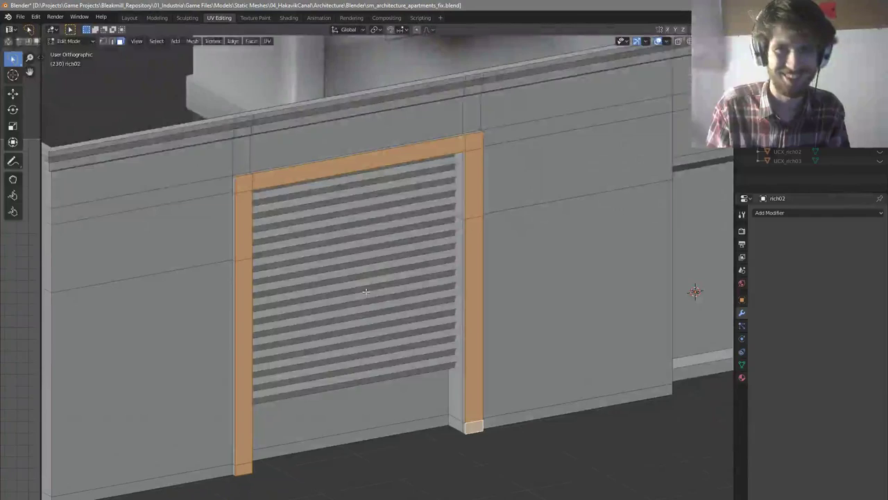
Check the extruded shutter frame in Object Mode and examine the ground floor mesh from an angle and the front
{"action": "key", "text": "Tab"}
{"action": "scroll", "coordinate": [353, 287], "scroll_direction": "down", "scroll_amount": 6}
{"action": "key", "text": "Tab"}
{"action": "scroll", "coordinate": [456, 239], "scroll_direction": "up", "scroll_amount": 5}
{"action": "scroll", "coordinate": [402, 246], "scroll_direction": "down", "scroll_amount": 4}
{"action": "left_click", "coordinate": [410, 236]}
{"action": "middle_click_drag", "start_coordinate": [409, 237], "coordinate": [486, 247]}
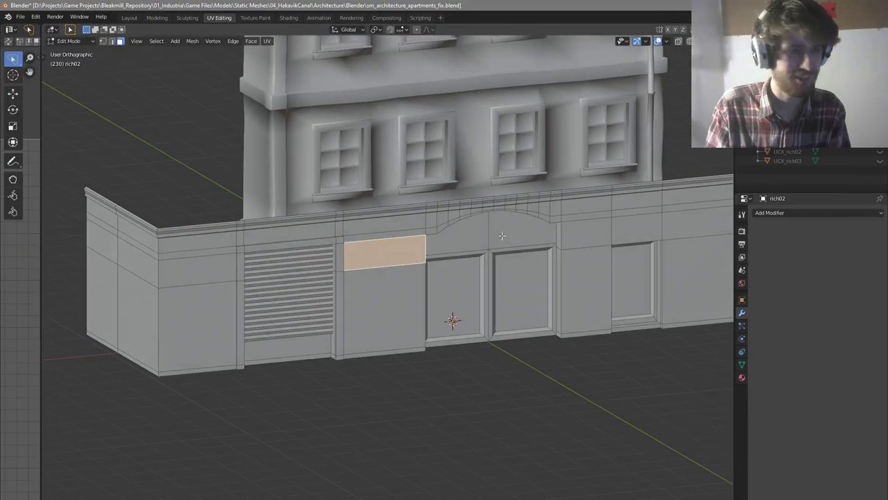
{"action": "scroll", "coordinate": [547, 254], "scroll_direction": "up", "scroll_amount": 2}
{"action": "middle_click_drag", "start_coordinate": [542, 260], "coordinate": [528, 246]}
{"action": "key", "text": "KP_1"}
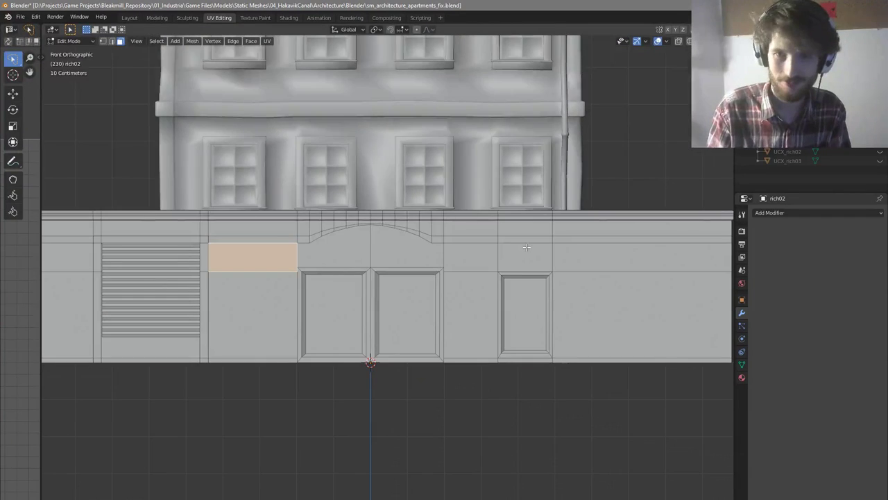
Add a vertical loop cut close beside each side of the single recessed panel, sliding the left one about 0.81 toward the panel
{"action": "scroll", "coordinate": [547, 265], "scroll_direction": "up", "scroll_amount": 2}
{"action": "scroll", "coordinate": [680, 281], "scroll_direction": "up", "scroll_amount": 2}
{"action": "scroll", "coordinate": [701, 277], "scroll_direction": "down", "scroll_amount": 2}
{"action": "middle_click_drag", "start_coordinate": [701, 278], "coordinate": [611, 272], "text": "shift"}
{"action": "key", "text": "ctrl+r"}
{"action": "left_click", "coordinate": [609, 271]}
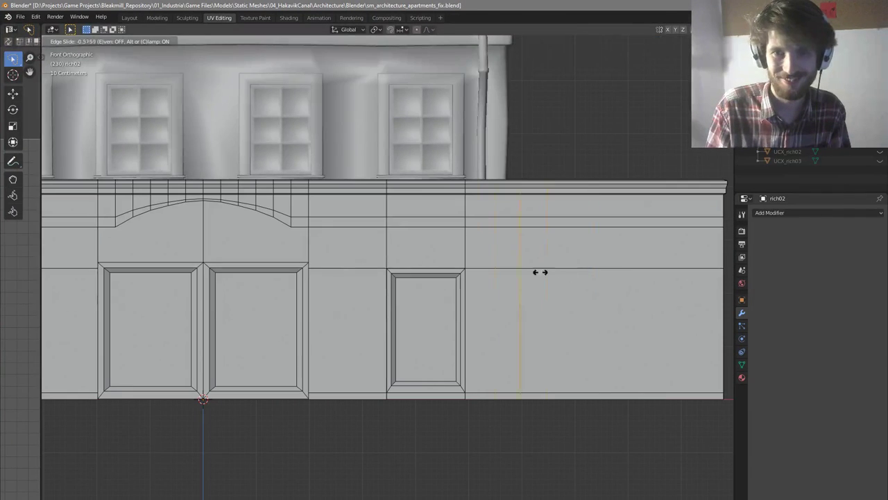
{"action": "left_click", "coordinate": [497, 267]}
{"action": "key", "text": "ctrl+r"}
{"action": "left_click", "coordinate": [381, 263]}
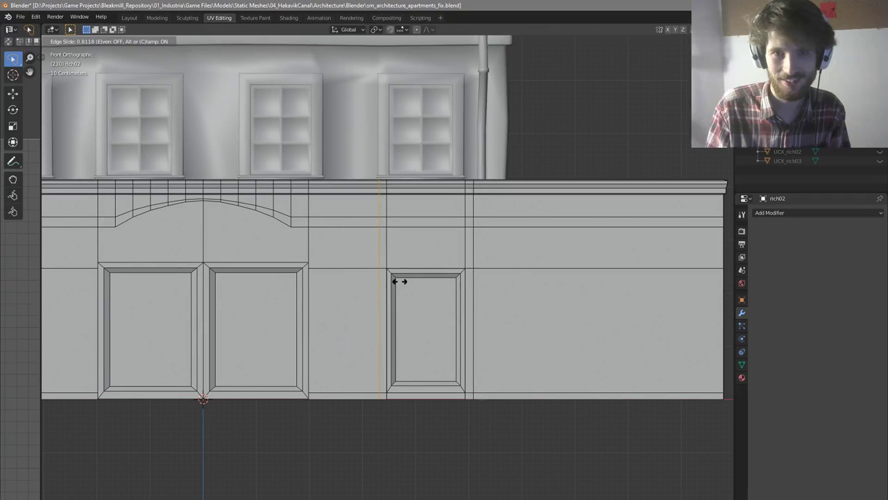
{"action": "left_click", "coordinate": [400, 281]}
Add a horizontal loop cut just above the single recessed panel, slid close to the panel's upper edge
{"action": "scroll", "coordinate": [400, 281], "scroll_direction": "up", "scroll_amount": 3}
{"action": "key", "text": "ctrl+r"}
{"action": "left_click", "coordinate": [395, 259]}
{"action": "left_click", "coordinate": [396, 263]}
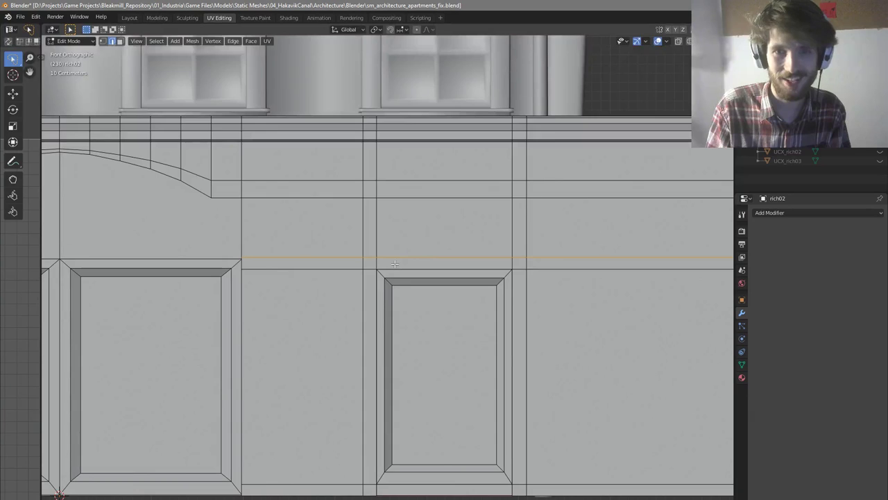
Select the narrow faces along the single panel's top and both sides down to the ground and extrude them outward as a frame
{"action": "key", "text": "3"}
{"action": "scroll", "coordinate": [388, 268], "scroll_direction": "up", "scroll_amount": 2}
{"action": "left_click", "coordinate": [364, 262]}
{"action": "left_click", "coordinate": [362, 284], "text": "shift"}
{"action": "left_click", "coordinate": [423, 262], "text": "shift"}
{"action": "left_click", "coordinate": [578, 278], "text": "shift"}
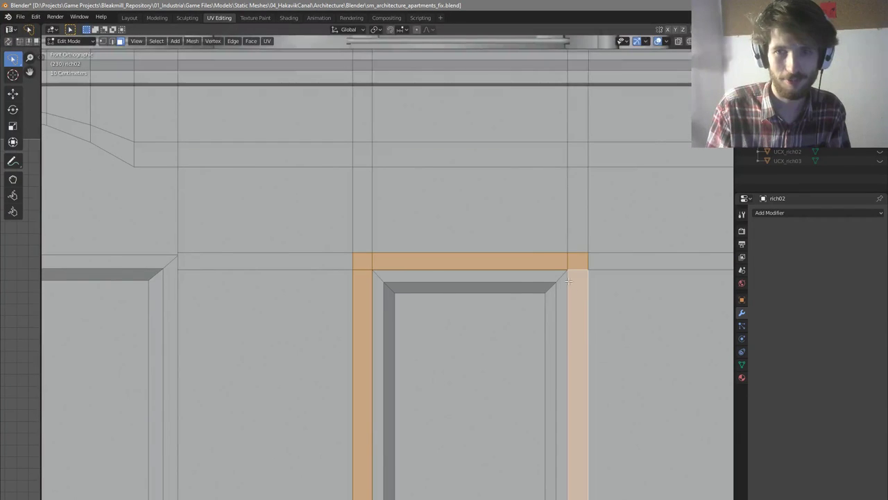
{"action": "scroll", "coordinate": [565, 410], "scroll_direction": "down", "scroll_amount": 2}
{"action": "left_click", "coordinate": [548, 402], "text": "shift"}
{"action": "left_click", "coordinate": [395, 400], "text": "shift"}
{"action": "middle_click_drag", "start_coordinate": [395, 400], "coordinate": [520, 226]}
{"action": "key", "text": "e"}
{"action": "left_click", "coordinate": [525, 323]}
{"action": "left_click", "coordinate": [549, 287]}
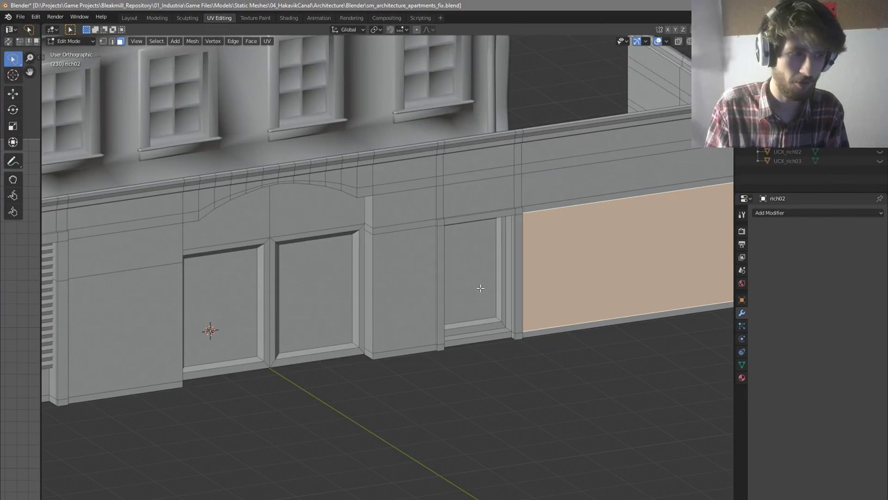
Examine the new panel frame and the wall faces and edges between it and the arched doorway
{"action": "scroll", "coordinate": [519, 270], "scroll_direction": "up", "scroll_amount": 2}
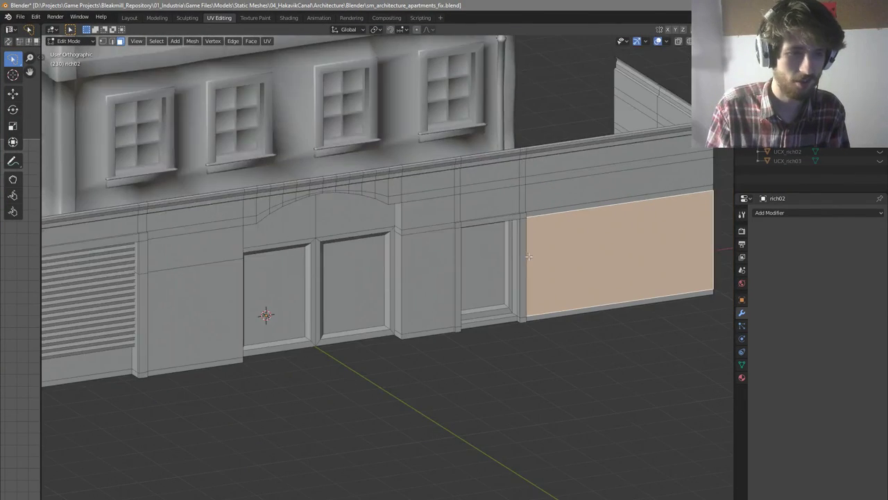
{"action": "scroll", "coordinate": [528, 257], "scroll_direction": "down", "scroll_amount": 3}
{"action": "left_click", "coordinate": [429, 228]}
{"action": "middle_click_drag", "start_coordinate": [517, 263], "coordinate": [517, 224]}
{"action": "scroll", "coordinate": [501, 238], "scroll_direction": "up", "scroll_amount": 3}
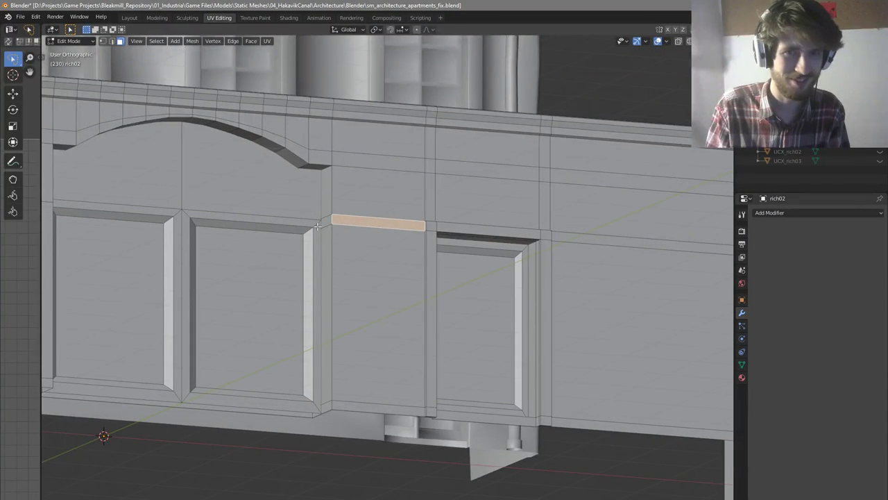
{"action": "scroll", "coordinate": [309, 223], "scroll_direction": "down", "scroll_amount": 2}
{"action": "scroll", "coordinate": [347, 208], "scroll_direction": "up", "scroll_amount": 2}
{"action": "scroll", "coordinate": [368, 201], "scroll_direction": "down", "scroll_amount": 2}
{"action": "scroll", "coordinate": [395, 189], "scroll_direction": "up", "scroll_amount": 2}
{"action": "key", "text": "2"}
{"action": "key", "text": "alt+a"}
{"action": "middle_click_drag", "start_coordinate": [409, 194], "coordinate": [459, 194], "text": "shift"}
{"action": "middle_click_drag", "start_coordinate": [527, 233], "coordinate": [499, 239]}
{"action": "scroll", "coordinate": [496, 232], "scroll_direction": "down", "scroll_amount": 1}
{"action": "scroll", "coordinate": [482, 191], "scroll_direction": "up", "scroll_amount": 2}
{"action": "left_click", "coordinate": [465, 212]}
{"action": "scroll", "coordinate": [340, 181], "scroll_direction": "up", "scroll_amount": 2}
Select the underside of the arch above the double doors and try lowering it about 0.23 m along Z
{"action": "key", "text": "1"}
{"action": "middle_click_drag", "start_coordinate": [386, 173], "coordinate": [251, 188]}
{"action": "mouse_move", "coordinate": [169, 262]}
{"action": "left_mouse_down"}
{"action": "mouse_move", "coordinate": [287, 199]}
{"action": "mouse_move", "coordinate": [386, 179]}
{"action": "mouse_move", "coordinate": [469, 187]}
{"action": "left_mouse_up"}
{"action": "left_click", "coordinate": [521, 196], "text": "shift"}
{"action": "middle_click_drag", "start_coordinate": [517, 197], "coordinate": [531, 204]}
{"action": "key", "text": "g"}
{"action": "key", "text": "z"}
{"action": "right_click", "coordinate": [535, 212]}
{"action": "scroll", "coordinate": [405, 212], "scroll_direction": "down", "scroll_amount": 1}
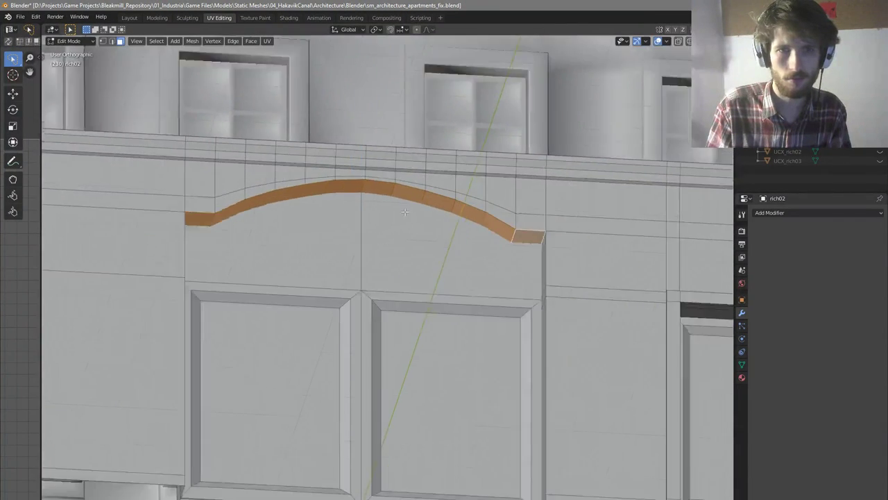
{"action": "scroll", "coordinate": [404, 211], "scroll_direction": "down", "scroll_amount": 5}
{"action": "key", "text": "KP_1"}
{"action": "key", "text": "g"}
{"action": "key", "text": "z"}
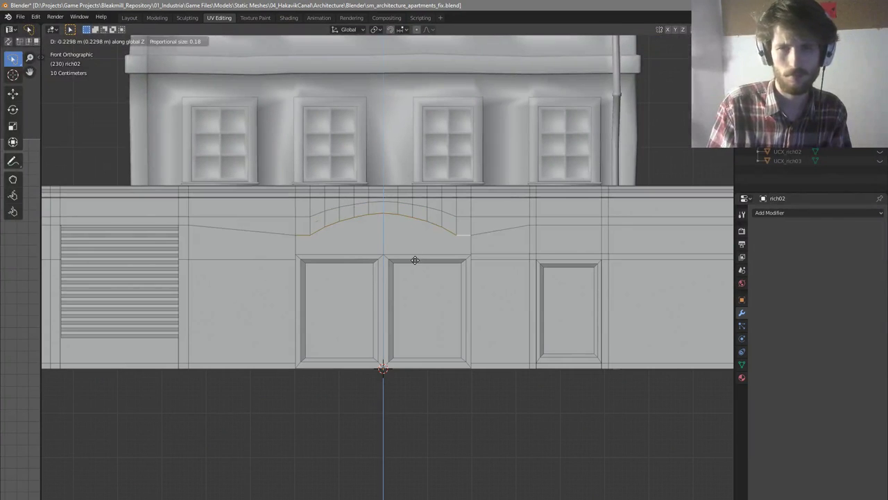
{"action": "key", "text": "Escape"}
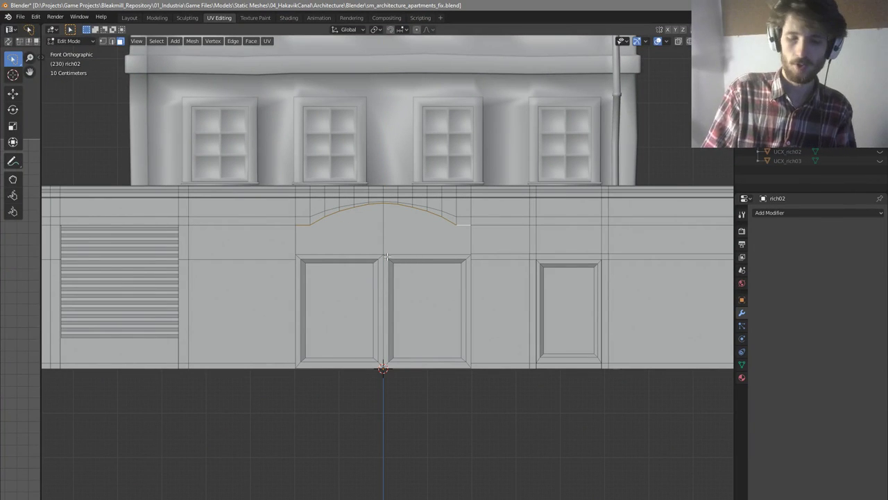
Add a vertical loop cut between the shutter and the ground floor's left corner, slid about 0.74 toward the corner
{"action": "scroll", "coordinate": [332, 239], "scroll_direction": "up", "scroll_amount": 2}
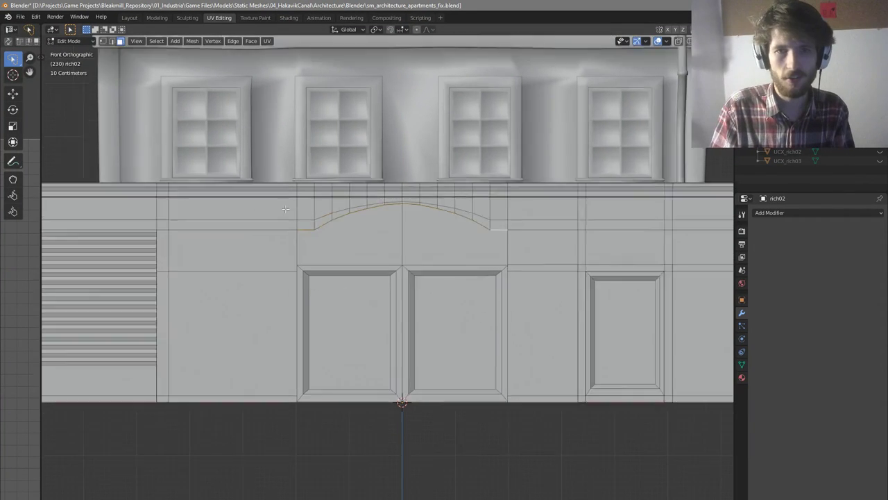
{"action": "scroll", "coordinate": [332, 234], "scroll_direction": "down", "scroll_amount": 3}
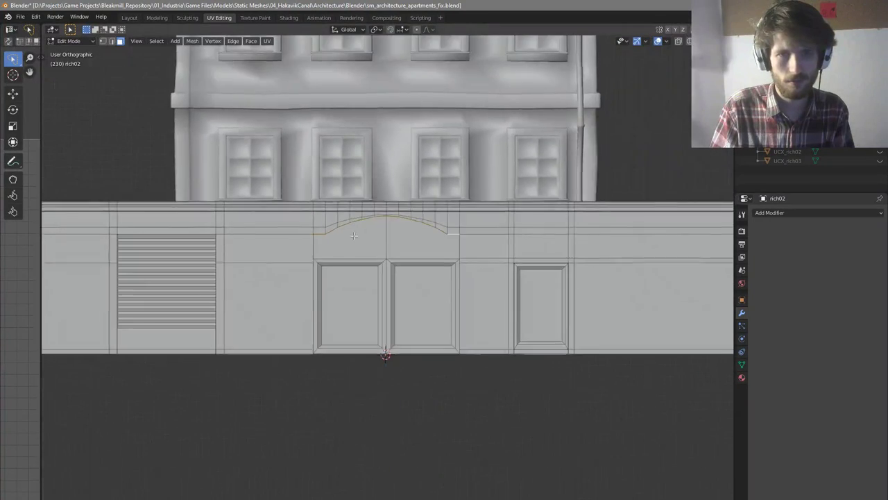
{"action": "middle_click_drag", "start_coordinate": [332, 234], "coordinate": [323, 243]}
{"action": "scroll", "coordinate": [319, 247], "scroll_direction": "up", "scroll_amount": 3}
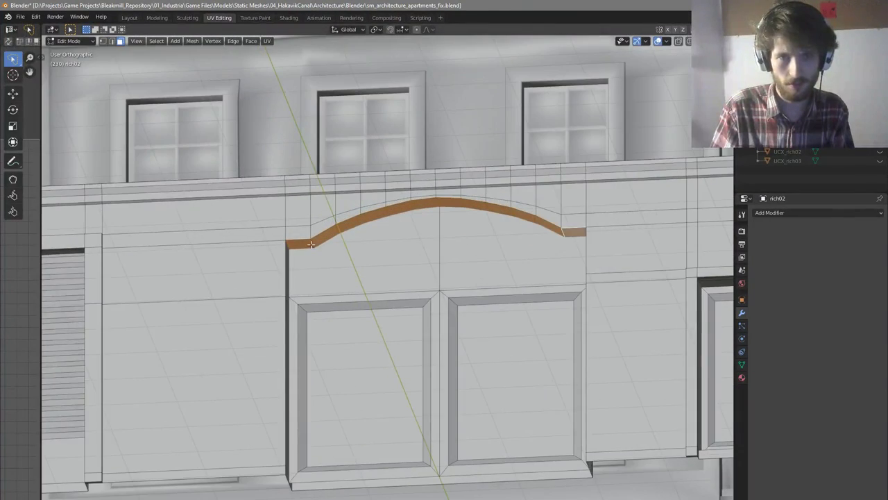
{"action": "scroll", "coordinate": [303, 235], "scroll_direction": "down", "scroll_amount": 4}
{"action": "middle_click_drag", "start_coordinate": [303, 234], "coordinate": [331, 238]}
{"action": "scroll", "coordinate": [308, 255], "scroll_direction": "down", "scroll_amount": 1}
{"action": "scroll", "coordinate": [286, 255], "scroll_direction": "up", "scroll_amount": 5}
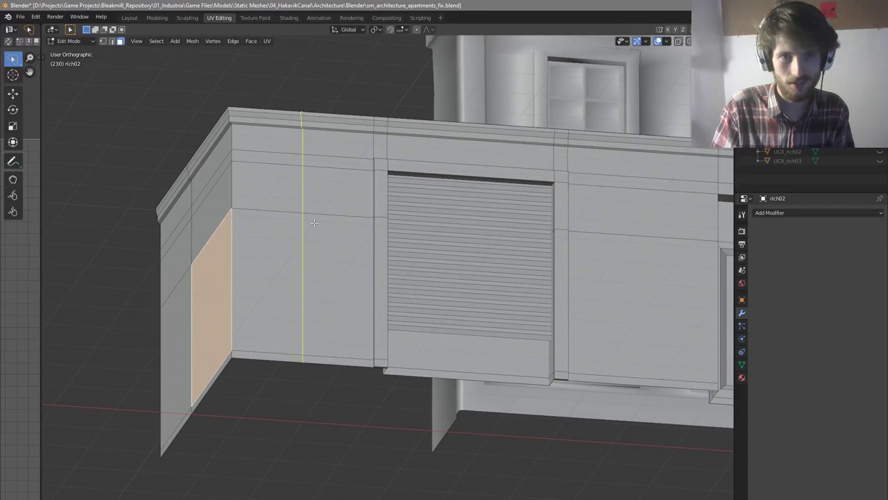
{"action": "left_click", "coordinate": [314, 222]}
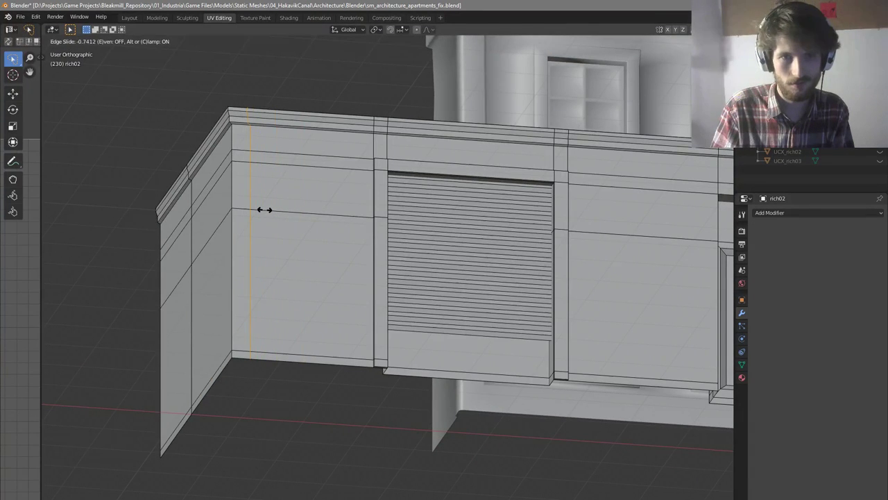
{"action": "left_click", "coordinate": [264, 209]}
Add a vertical loop cut at the ground floor's right end, slid about 0.88 toward the corner
{"action": "scroll", "coordinate": [264, 208], "scroll_direction": "down", "scroll_amount": 4}
{"action": "middle_click_drag", "start_coordinate": [264, 209], "coordinate": [256, 232]}
{"action": "key", "text": "KP_1"}
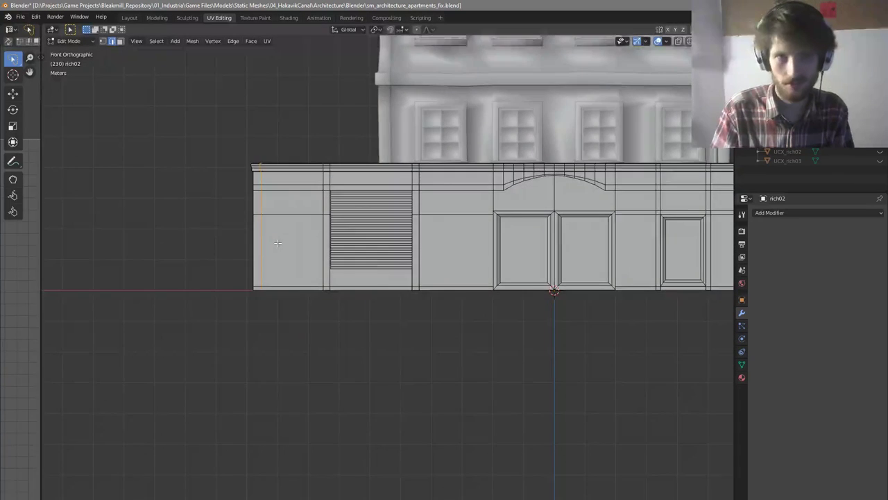
{"action": "middle_click_drag", "start_coordinate": [728, 217], "coordinate": [539, 236], "text": "shift"}
{"action": "scroll", "coordinate": [602, 251], "scroll_direction": "down", "scroll_amount": 2}
{"action": "left_click", "coordinate": [591, 248]}
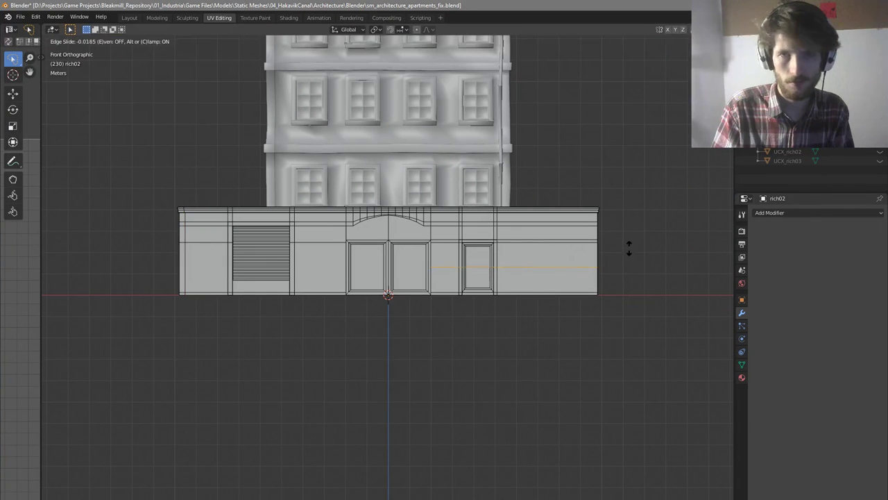
{"action": "left_click", "coordinate": [571, 244]}
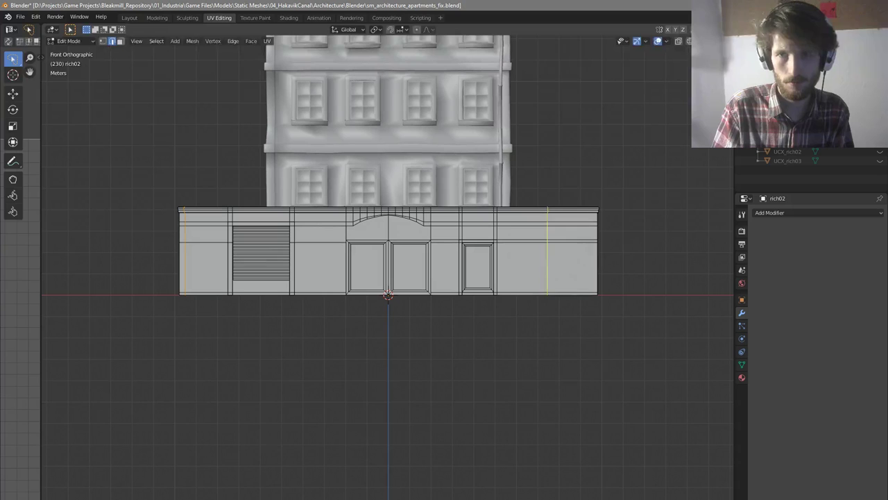
{"action": "key", "text": "g"}
{"action": "key", "text": "g"}
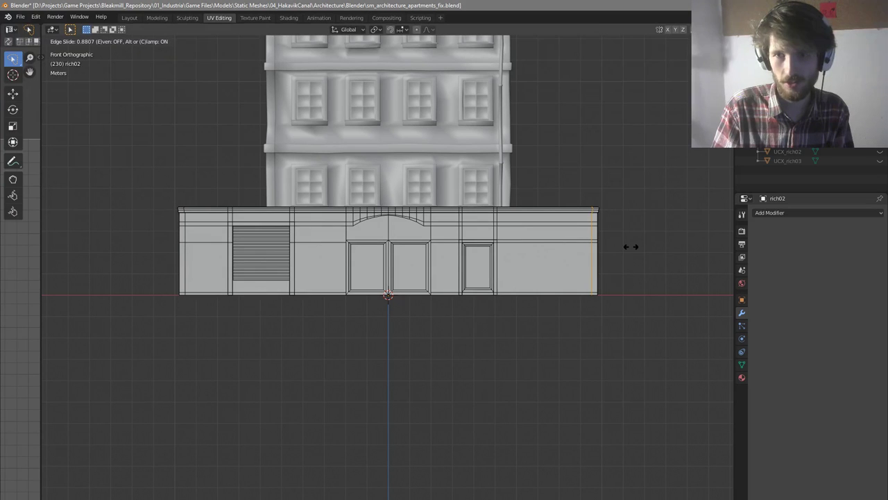
{"action": "left_click", "coordinate": [631, 247]}
Fine-tune the position of the right-end vertical cut along the X axis
{"action": "scroll", "coordinate": [627, 245], "scroll_direction": "up", "scroll_amount": 4}
{"action": "scroll", "coordinate": [646, 263], "scroll_direction": "down", "scroll_amount": 4}
{"action": "scroll", "coordinate": [687, 303], "scroll_direction": "up", "scroll_amount": 2}
{"action": "key", "text": "g"}
{"action": "key", "text": "x"}
{"action": "left_click", "coordinate": [688, 303]}
{"action": "scroll", "coordinate": [686, 303], "scroll_direction": "down", "scroll_amount": 3}
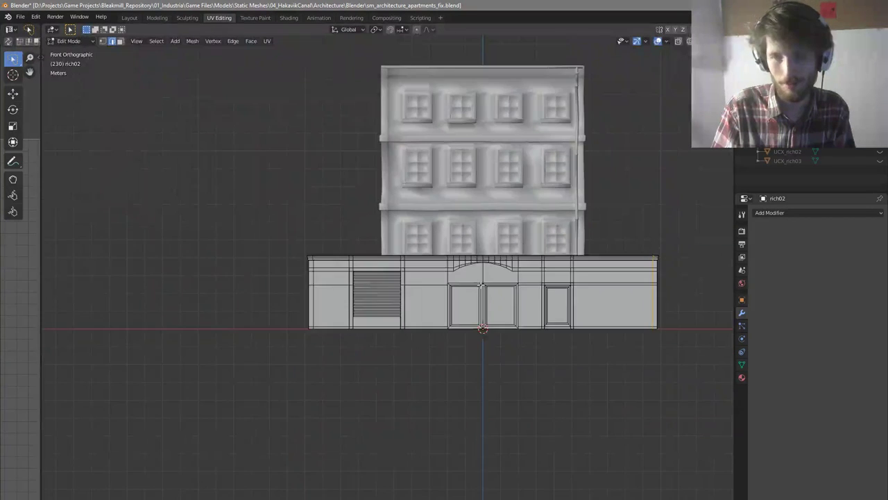
Select the narrow column of front faces along the ground floor's left corner up to the cornice
{"action": "scroll", "coordinate": [375, 297], "scroll_direction": "up", "scroll_amount": 3}
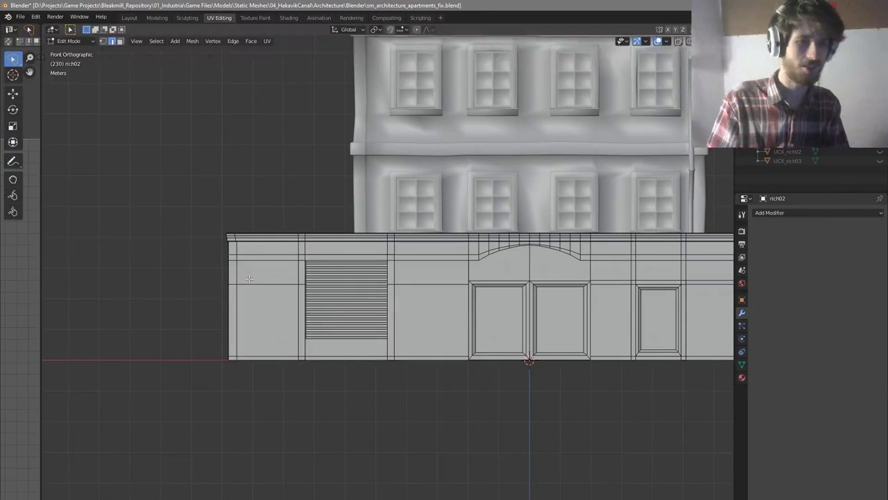
{"action": "scroll", "coordinate": [251, 279], "scroll_direction": "up", "scroll_amount": 4}
{"action": "key", "text": "3"}
{"action": "left_click", "coordinate": [264, 304]}
{"action": "left_click", "coordinate": [265, 259], "text": "shift"}
{"action": "left_click", "coordinate": [265, 226], "text": "shift"}
{"action": "left_click", "coordinate": [265, 206], "text": "shift"}
{"action": "middle_click_drag", "start_coordinate": [265, 203], "coordinate": [299, 174]}
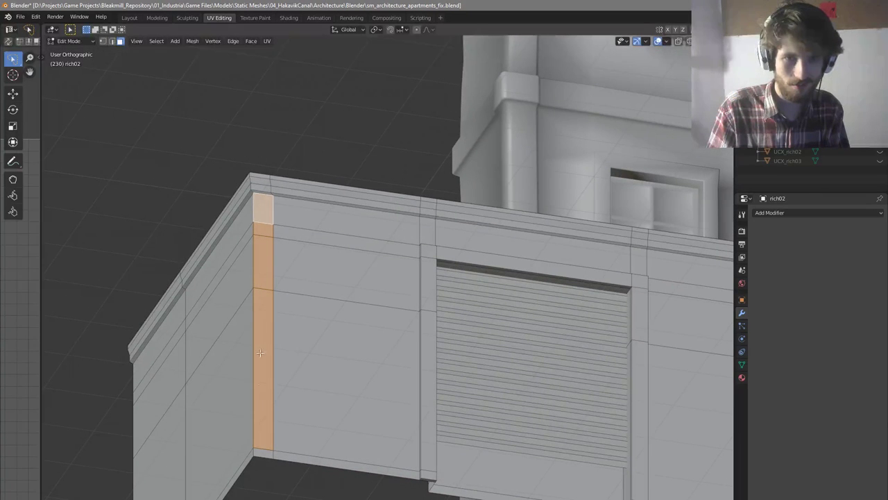
{"action": "middle_click_drag", "start_coordinate": [264, 402], "coordinate": [268, 234]}
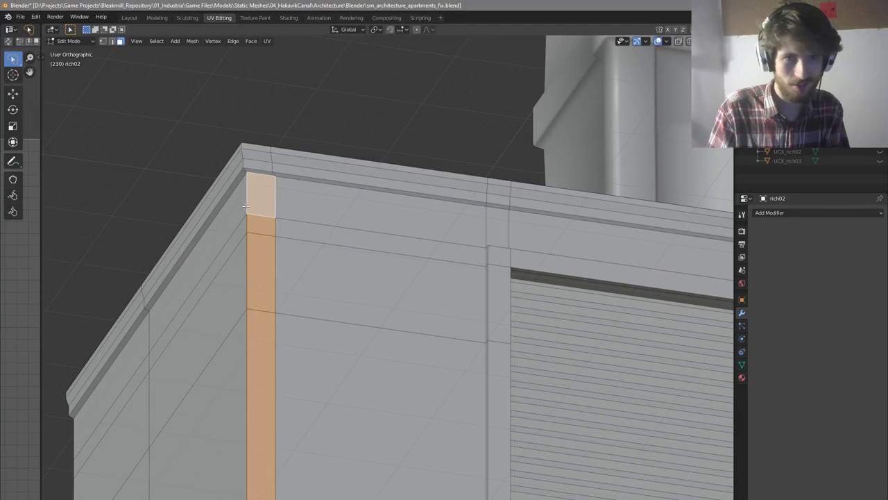
Clear the selection and reselect the left corner's narrow front faces from the base up to the cornice
{"action": "key", "text": "2"}
{"action": "mouse_move", "coordinate": [263, 207]}
{"action": "middle_mouse_down"}
{"action": "mouse_move", "coordinate": [252, 207]}
{"action": "mouse_move", "coordinate": [276, 212]}
{"action": "middle_mouse_up"}
{"action": "key", "text": "alt+a"}
{"action": "mouse_move", "coordinate": [299, 260]}
{"action": "middle_mouse_down"}
{"action": "mouse_move", "coordinate": [318, 264]}
{"action": "mouse_move", "coordinate": [303, 267]}
{"action": "middle_mouse_up"}
{"action": "key", "text": "3"}
{"action": "left_click", "coordinate": [264, 423], "text": "shift"}
{"action": "left_click", "coordinate": [268, 269], "text": "shift"}
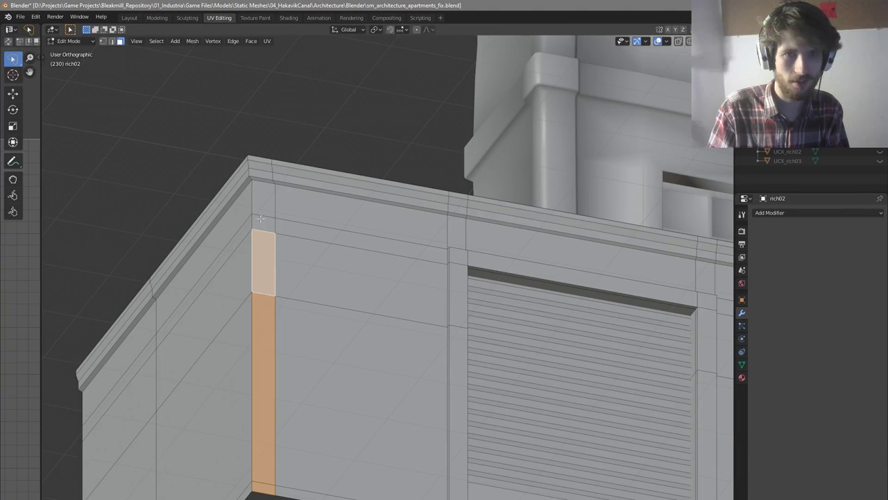
{"action": "left_click", "coordinate": [264, 224], "text": "shift"}
{"action": "left_click", "coordinate": [263, 205], "text": "shift"}
Set up a front wireframe view with vertex selection and clear the selection at the left corner
{"action": "middle_click_drag", "start_coordinate": [342, 219], "coordinate": [301, 213], "text": "shift"}
{"action": "scroll", "coordinate": [257, 187], "scroll_direction": "up", "scroll_amount": 3}
{"action": "key", "text": "1"}
{"action": "key", "text": "KP_1"}
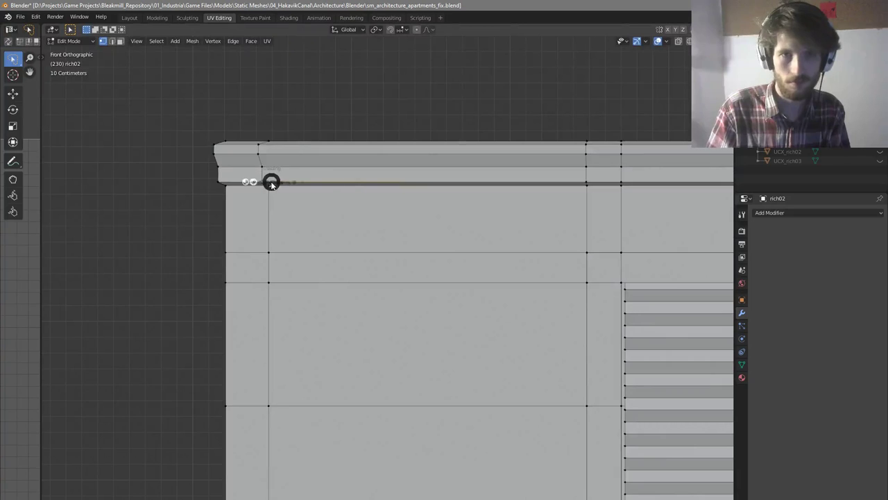
{"action": "key", "text": "shift+z"}
{"action": "scroll", "coordinate": [267, 189], "scroll_direction": "down", "scroll_amount": 3}
{"action": "key", "text": "a"}
{"action": "key", "text": "alt+a"}
Select the left-end cut's vertices including the cornice and scale them along X to straighten the cut, then deselect
{"action": "key", "text": "c"}
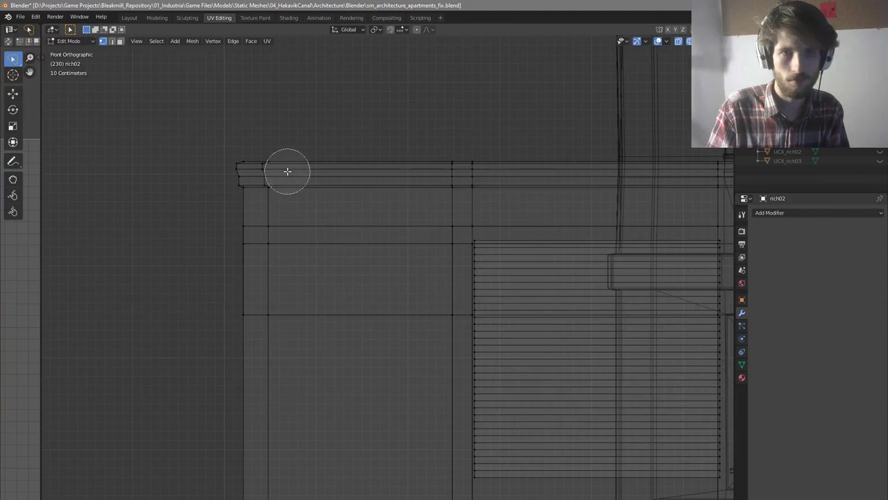
{"action": "scroll", "coordinate": [279, 185], "scroll_direction": "down", "scroll_amount": 4}
{"action": "left_click_drag", "start_coordinate": [278, 196], "coordinate": [320, 425]}
{"action": "key", "text": "s"}
{"action": "key", "text": "x"}
{"action": "right_click", "coordinate": [326, 296]}
{"action": "key", "text": "s"}
{"action": "key", "text": "x"}
{"action": "right_click", "coordinate": [373, 317]}
{"action": "key", "text": "s"}
{"action": "key", "text": "x"}
{"action": "right_click", "coordinate": [444, 353]}
{"action": "key", "text": "s"}
{"action": "right_click", "coordinate": [503, 403]}
{"action": "key", "text": "a"}
{"action": "key", "text": "alt+a"}
Select the right-end cut's vertices including the cornice and scale them along X into a straight vertical line
{"action": "scroll", "coordinate": [282, 304], "scroll_direction": "down", "scroll_amount": 2}
{"action": "middle_click_drag", "start_coordinate": [715, 287], "coordinate": [426, 298], "text": "shift"}
{"action": "scroll", "coordinate": [652, 252], "scroll_direction": "up", "scroll_amount": 2}
{"action": "key", "text": "b"}
{"action": "left_click_drag", "start_coordinate": [513, 183], "coordinate": [549, 419]}
{"action": "scroll", "coordinate": [643, 374], "scroll_direction": "up", "scroll_amount": 3}
{"action": "key", "text": "s"}
{"action": "key", "text": "x"}
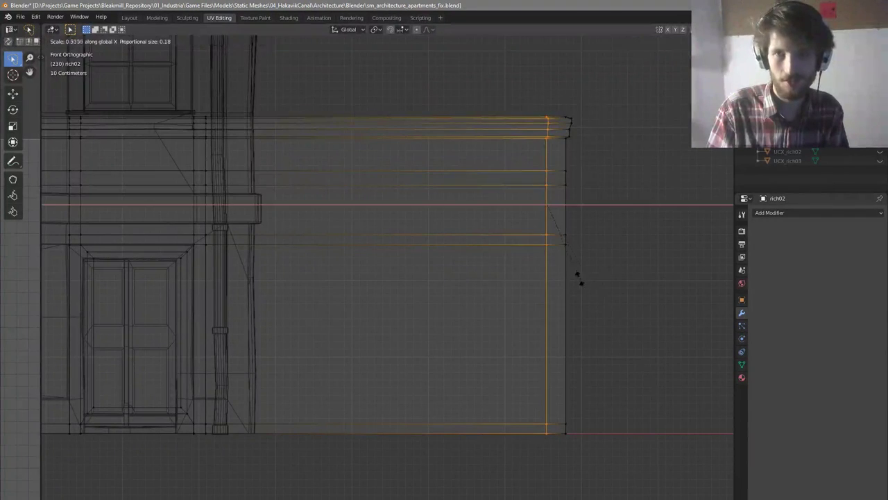
{"action": "right_click", "coordinate": [611, 315]}
{"action": "key", "text": "s"}
{"action": "right_click", "coordinate": [672, 380]}
{"action": "key", "text": "s"}
{"action": "key", "text": "x"}
{"action": "right_click", "coordinate": [646, 347]}
Inspect the straightened right corner from an angle and return the viewport to solid shading
{"action": "middle_click_drag", "start_coordinate": [585, 266], "coordinate": [589, 199]}
{"action": "scroll", "coordinate": [579, 182], "scroll_direction": "up", "scroll_amount": 4}
{"action": "left_click", "coordinate": [583, 203]}
{"action": "scroll", "coordinate": [588, 264], "scroll_direction": "down", "scroll_amount": 3}
{"action": "key", "text": "z"}
{"action": "left_click", "coordinate": [659, 274]}
Select the narrow faces of the facade's right corner strip from the base up through the cornice
{"action": "scroll", "coordinate": [550, 394], "scroll_direction": "up", "scroll_amount": 4}
{"action": "left_click", "coordinate": [551, 395]}
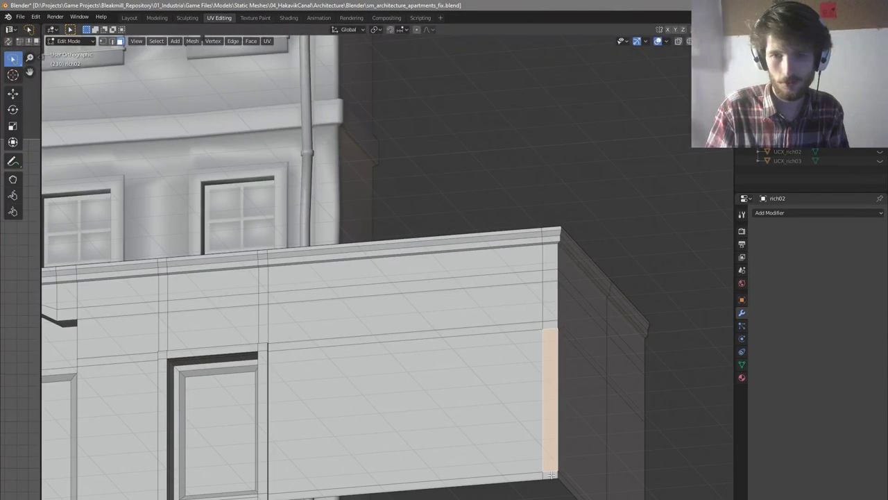
{"action": "middle_click_drag", "start_coordinate": [551, 326], "coordinate": [543, 321]}
{"action": "left_click", "coordinate": [536, 256]}
{"action": "scroll", "coordinate": [555, 249], "scroll_direction": "up", "scroll_amount": 3}
{"action": "middle_click_drag", "start_coordinate": [560, 244], "coordinate": [580, 243]}
{"action": "scroll", "coordinate": [562, 223], "scroll_direction": "up", "scroll_amount": 3}
{"action": "left_click", "coordinate": [575, 274]}
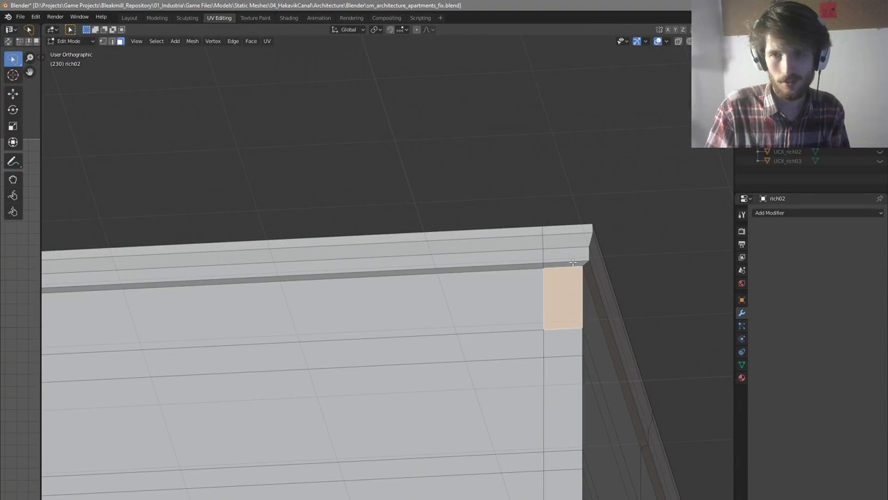
{"action": "left_click", "coordinate": [567, 343], "text": "shift"}
{"action": "left_click", "coordinate": [565, 420], "text": "shift"}
{"action": "left_click", "coordinate": [565, 458], "text": "shift"}
{"action": "scroll", "coordinate": [565, 458], "scroll_direction": "down", "scroll_amount": 2}
{"action": "middle_click_drag", "start_coordinate": [565, 458], "coordinate": [554, 312], "text": "shift"}
{"action": "scroll", "coordinate": [563, 445], "scroll_direction": "down", "scroll_amount": 3}
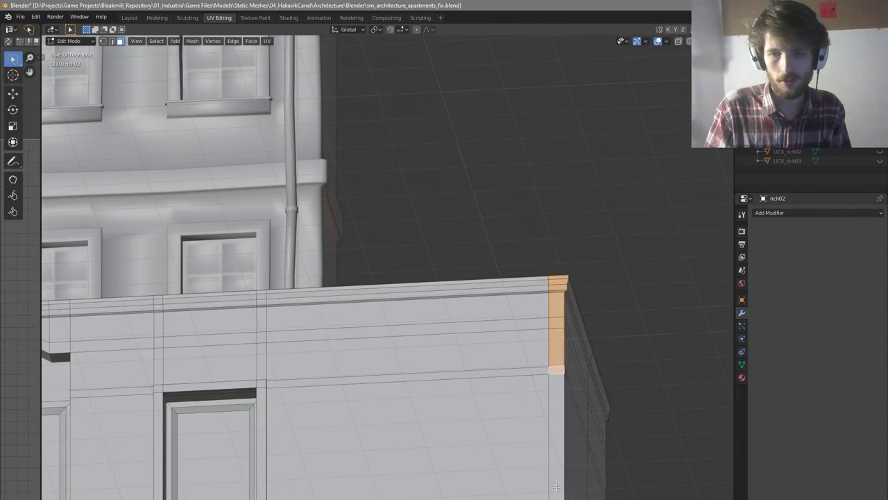
{"action": "left_click", "coordinate": [556, 487], "text": "shift"}
{"action": "middle_click_drag", "start_coordinate": [575, 494], "coordinate": [591, 460]}
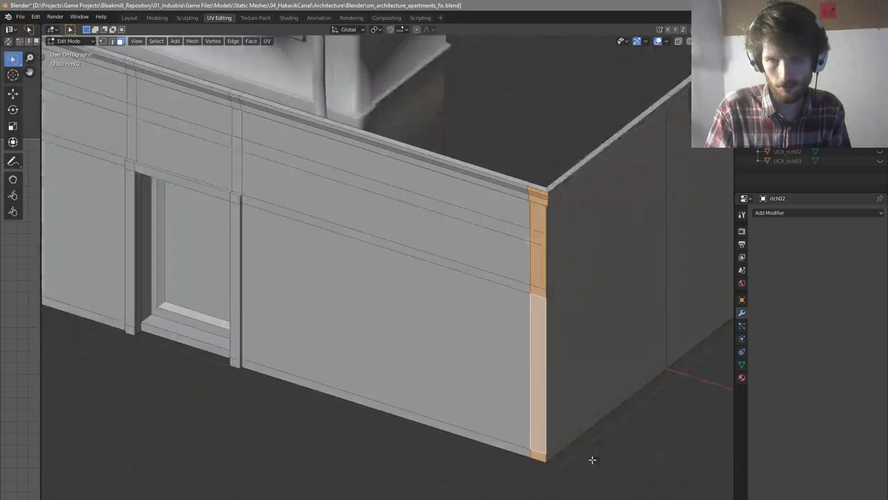
{"action": "scroll", "coordinate": [595, 278], "scroll_direction": "up", "scroll_amount": 2}
{"action": "key", "text": "e"}
{"action": "left_click", "coordinate": [592, 278]}
Add the matching narrow faces of the facade's left corner, from base through cornice, to the selection
{"action": "scroll", "coordinate": [569, 303], "scroll_direction": "down", "scroll_amount": 4}
{"action": "middle_click_drag", "start_coordinate": [573, 305], "coordinate": [637, 283]}
{"action": "scroll", "coordinate": [592, 286], "scroll_direction": "down", "scroll_amount": 5}
{"action": "scroll", "coordinate": [318, 368], "scroll_direction": "up", "scroll_amount": 8}
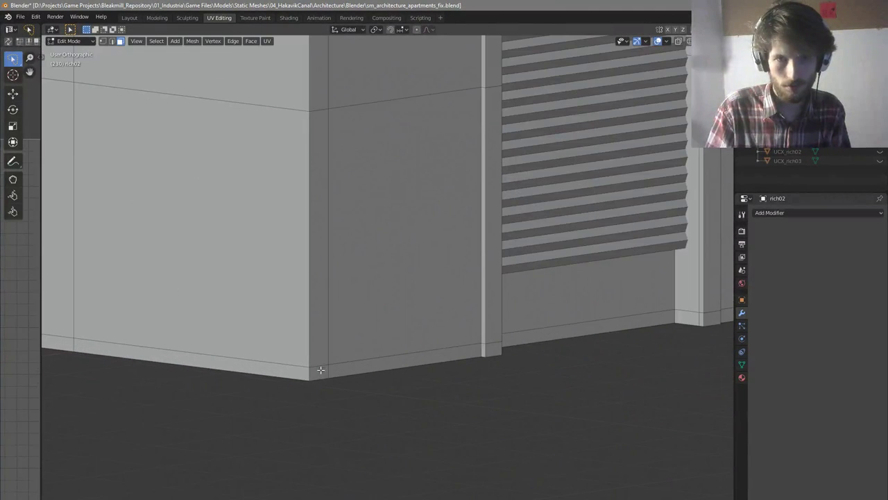
{"action": "scroll", "coordinate": [325, 362], "scroll_direction": "down", "scroll_amount": 6}
{"action": "scroll", "coordinate": [325, 267], "scroll_direction": "up", "scroll_amount": 4}
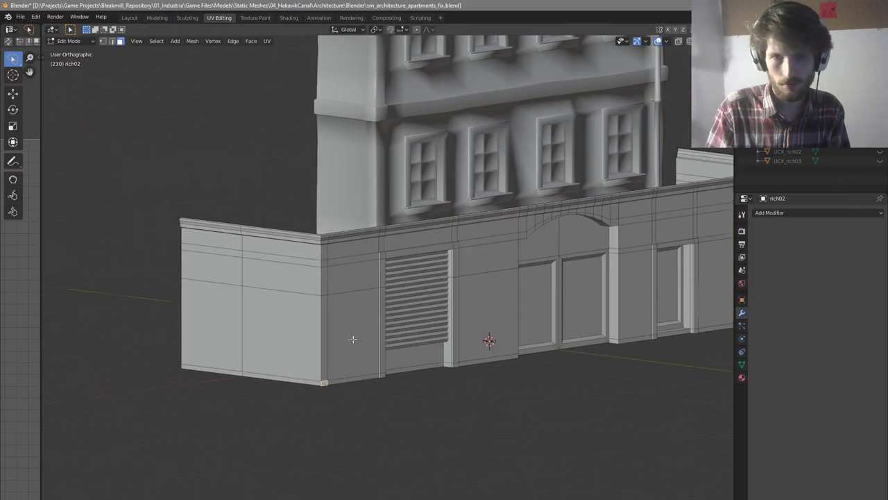
{"action": "left_click", "coordinate": [324, 248], "text": "alt"}
{"action": "scroll", "coordinate": [325, 248], "scroll_direction": "down", "scroll_amount": 5}
{"action": "scroll", "coordinate": [338, 276], "scroll_direction": "up", "scroll_amount": 8}
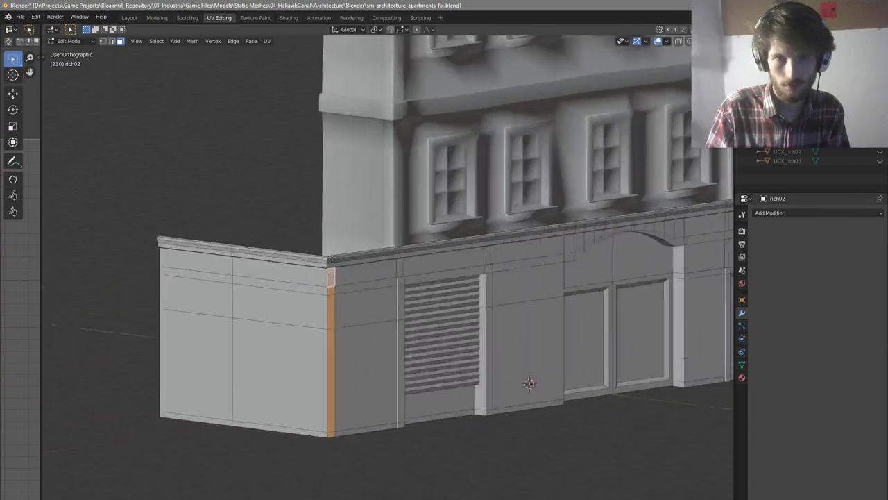
{"action": "scroll", "coordinate": [339, 264], "scroll_direction": "down", "scroll_amount": 5}
{"action": "middle_click_drag", "start_coordinate": [339, 264], "coordinate": [441, 303]}
{"action": "scroll", "coordinate": [355, 290], "scroll_direction": "down", "scroll_amount": 4}
{"action": "scroll", "coordinate": [619, 190], "scroll_direction": "up", "scroll_amount": 3}
{"action": "scroll", "coordinate": [618, 190], "scroll_direction": "up", "scroll_amount": 3}
Extrude both corner strips outward along their normals by about 0.08 m to form pillars
{"action": "key", "text": "e"}
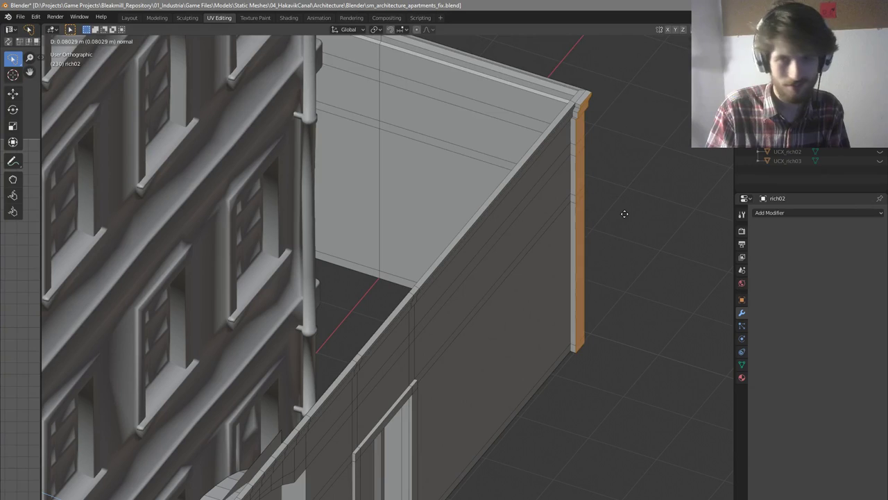
{"action": "left_click", "coordinate": [624, 213]}
{"action": "middle_click_drag", "start_coordinate": [622, 212], "coordinate": [534, 319]}
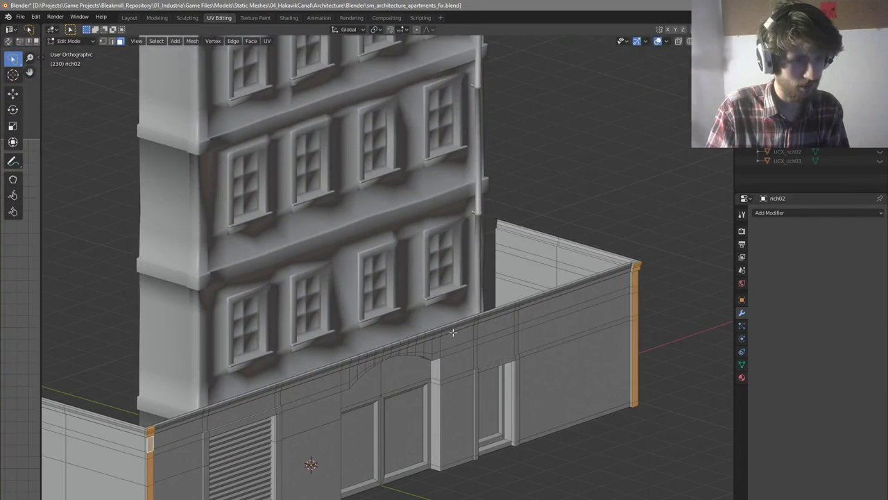
{"action": "scroll", "coordinate": [459, 339], "scroll_direction": "down", "scroll_amount": 3}
{"action": "middle_click_drag", "start_coordinate": [458, 339], "coordinate": [398, 308]}
{"action": "key", "text": "KP_1"}
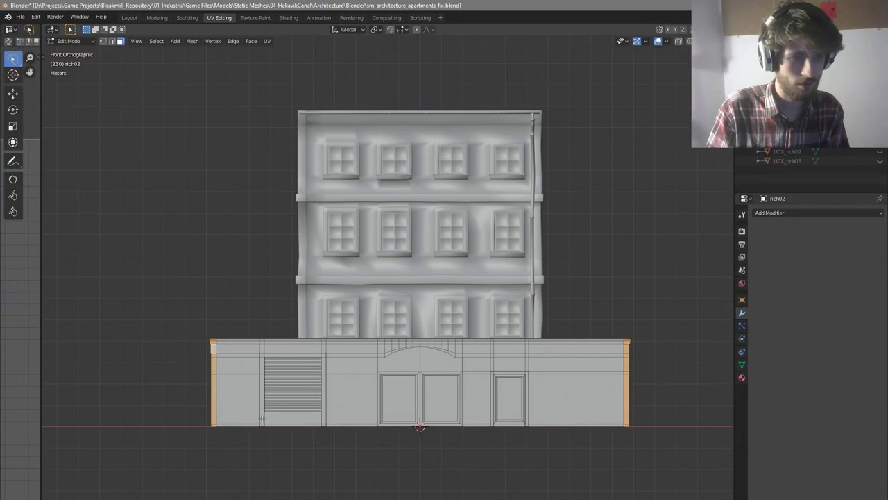
Examine the new corner pillars and the ground-floor facade from several angles, with and without the mesh edges shown
{"action": "scroll", "coordinate": [216, 407], "scroll_direction": "up", "scroll_amount": 6}
{"action": "middle_click_drag", "start_coordinate": [236, 271], "coordinate": [179, 345]}
{"action": "scroll", "coordinate": [268, 261], "scroll_direction": "down", "scroll_amount": 2}
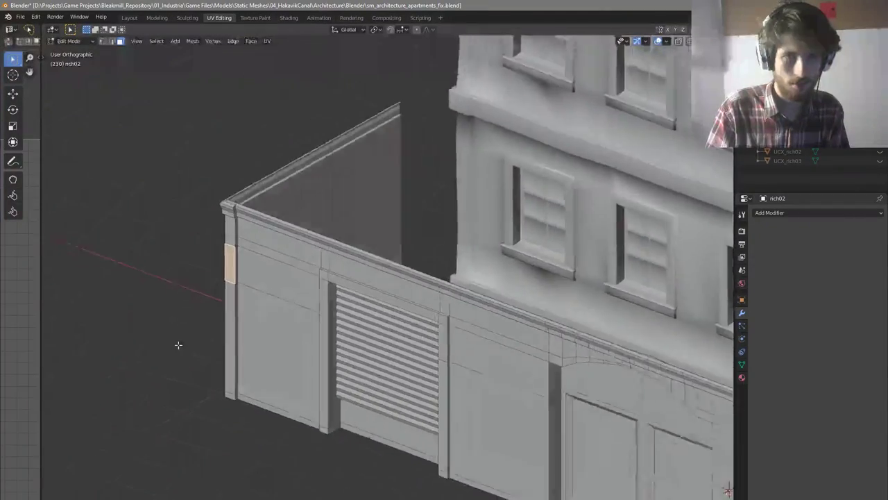
{"action": "key", "text": "Tab"}
{"action": "scroll", "coordinate": [211, 279], "scroll_direction": "down", "scroll_amount": 3}
{"action": "scroll", "coordinate": [362, 338], "scroll_direction": "down", "scroll_amount": 3}
{"action": "key", "text": "Tab"}
{"action": "scroll", "coordinate": [363, 337], "scroll_direction": "up", "scroll_amount": 5}
{"action": "left_click", "coordinate": [362, 306]}
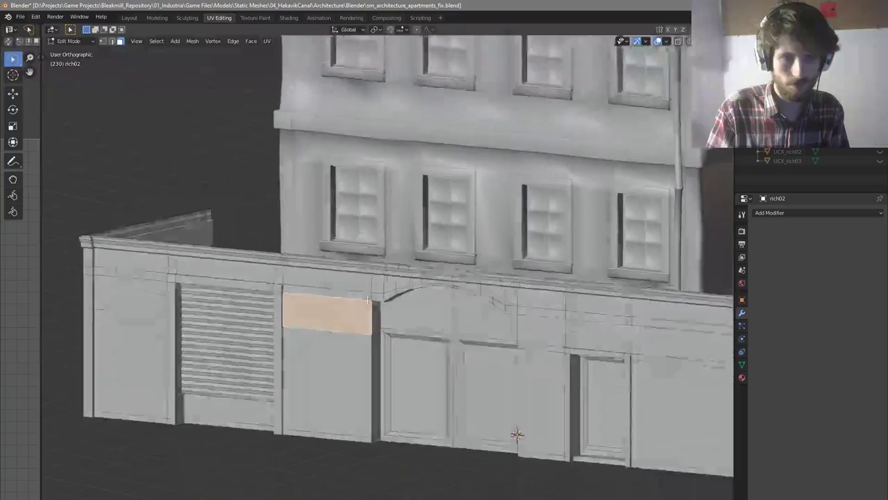
{"action": "scroll", "coordinate": [362, 306], "scroll_direction": "down", "scroll_amount": 3}
{"action": "middle_click_drag", "start_coordinate": [362, 306], "coordinate": [475, 364]}
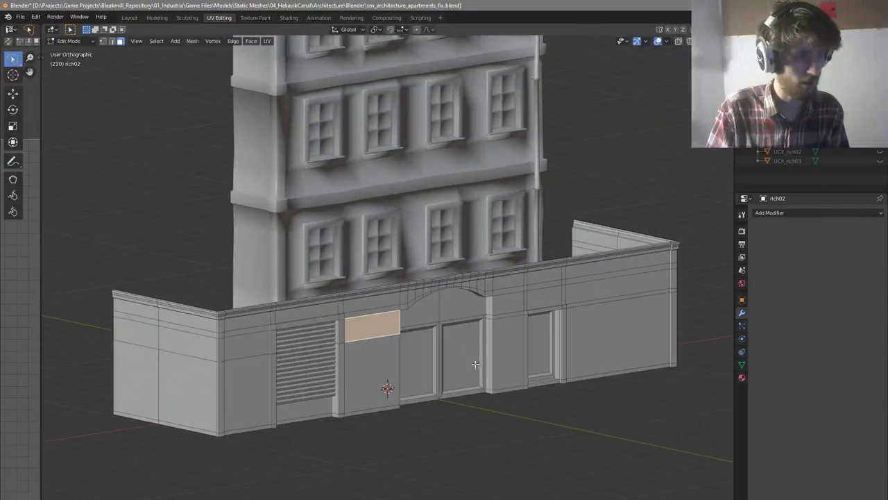
{"action": "middle_click_drag", "start_coordinate": [598, 425], "coordinate": [595, 391]}
{"action": "key", "text": "Tab"}
{"action": "scroll", "coordinate": [596, 391], "scroll_direction": "up", "scroll_amount": 3}
{"action": "key", "text": "Tab"}
{"action": "left_click", "coordinate": [590, 374]}
{"action": "middle_click_drag", "start_coordinate": [581, 333], "coordinate": [568, 356]}
{"action": "scroll", "coordinate": [568, 357], "scroll_direction": "down", "scroll_amount": 4}
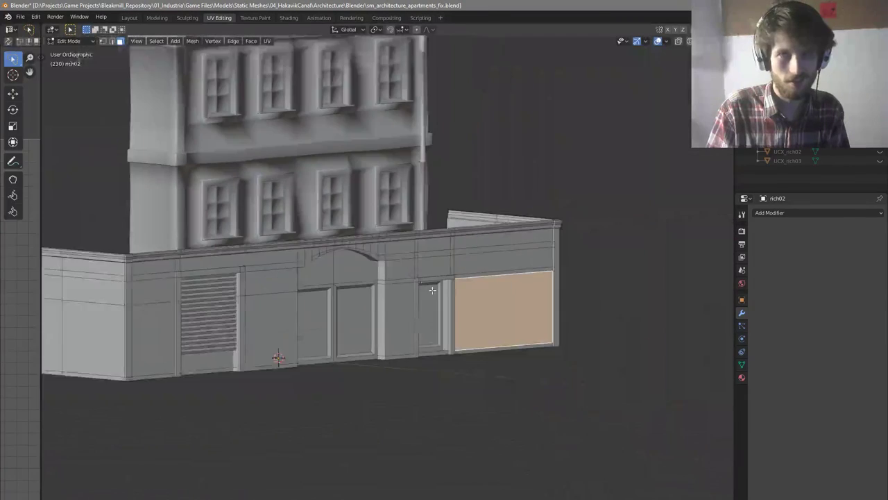
Save the Blender file
{"action": "scroll", "coordinate": [434, 291], "scroll_direction": "up", "scroll_amount": 2}
{"action": "key", "text": "ctrl+s"}
{"action": "middle_click_drag", "start_coordinate": [442, 297], "coordinate": [565, 328]}
Examine the extruded frame faces beside the shutter opening and the arch from below
{"action": "scroll", "coordinate": [424, 323], "scroll_direction": "up", "scroll_amount": 3}
{"action": "scroll", "coordinate": [565, 328], "scroll_direction": "down", "scroll_amount": 1}
{"action": "scroll", "coordinate": [268, 377], "scroll_direction": "up", "scroll_amount": 3}
{"action": "left_click", "coordinate": [280, 367]}
{"action": "middle_click_drag", "start_coordinate": [281, 367], "coordinate": [317, 321]}
{"action": "left_click", "coordinate": [274, 244]}
{"action": "middle_click_drag", "start_coordinate": [275, 244], "coordinate": [342, 279]}
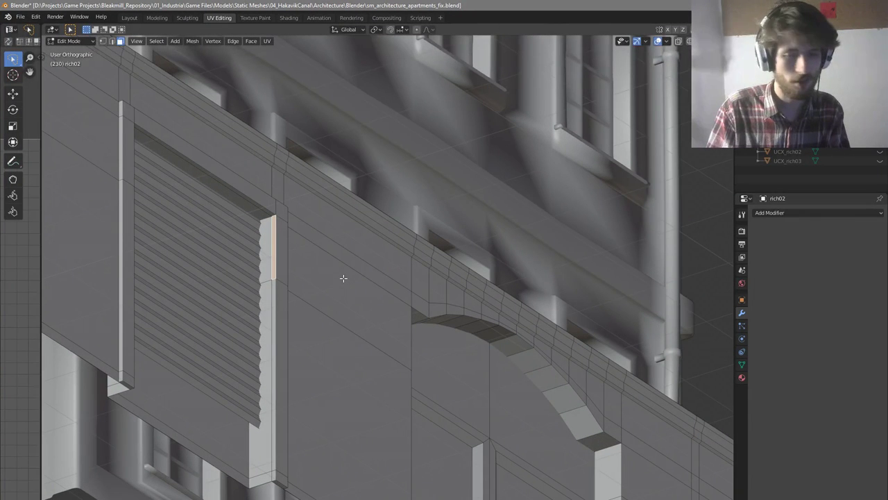
{"action": "scroll", "coordinate": [351, 280], "scroll_direction": "down", "scroll_amount": 3}
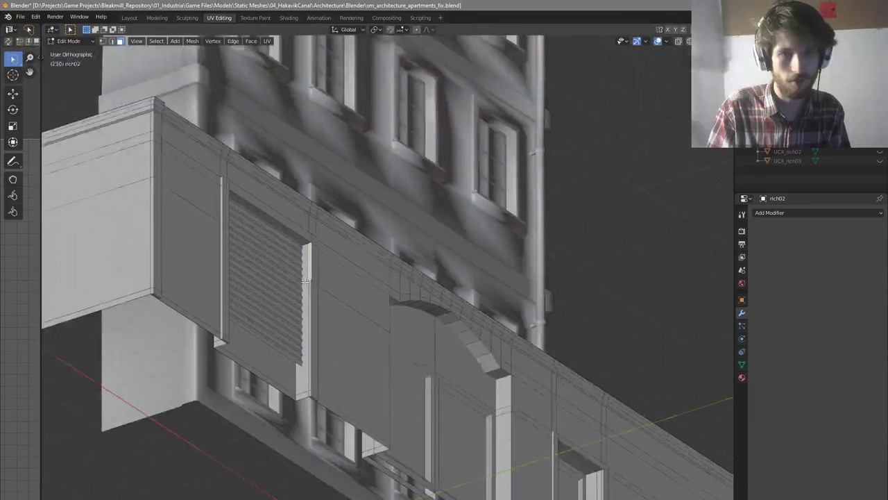
{"action": "scroll", "coordinate": [302, 282], "scroll_direction": "up", "scroll_amount": 3}
{"action": "left_click", "coordinate": [323, 286]}
{"action": "left_click", "coordinate": [320, 224]}
{"action": "left_click", "coordinate": [313, 206]}
{"action": "left_click", "coordinate": [328, 247]}
{"action": "middle_click_drag", "start_coordinate": [322, 315], "coordinate": [329, 322]}
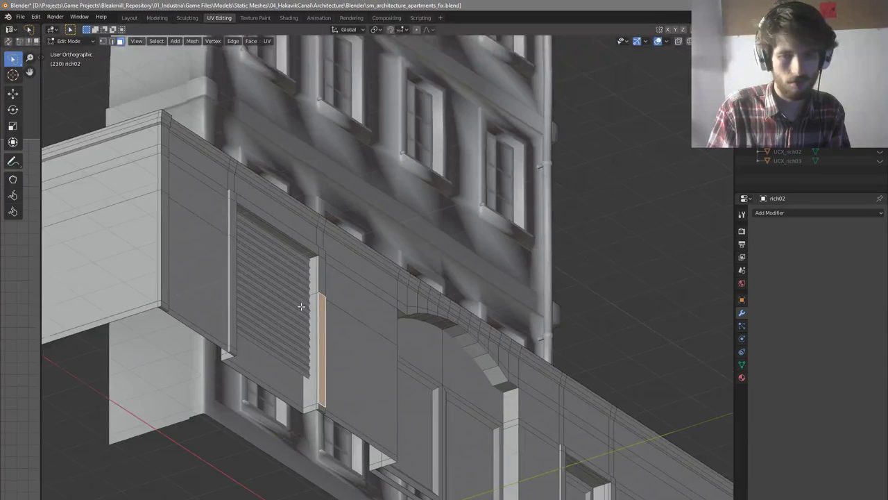
{"action": "scroll", "coordinate": [303, 307], "scroll_direction": "down", "scroll_amount": 5}
{"action": "scroll", "coordinate": [531, 417], "scroll_direction": "up", "scroll_amount": 5}
{"action": "scroll", "coordinate": [317, 342], "scroll_direction": "up", "scroll_amount": 3}
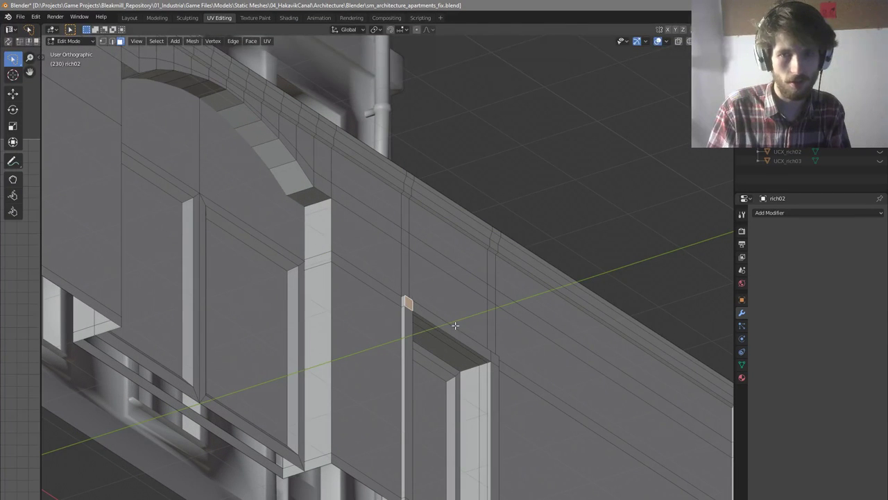
Examine the side door's frame and the right corner pillar, with and without the mesh edges shown
{"action": "middle_click_drag", "start_coordinate": [454, 328], "coordinate": [463, 389]}
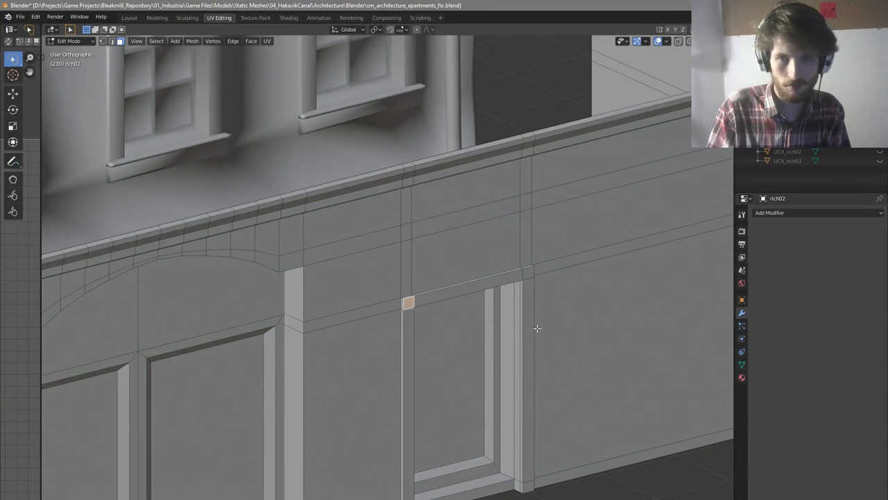
{"action": "scroll", "coordinate": [533, 328], "scroll_direction": "down", "scroll_amount": 4}
{"action": "middle_click_drag", "start_coordinate": [533, 327], "coordinate": [531, 305]}
{"action": "scroll", "coordinate": [456, 344], "scroll_direction": "up", "scroll_amount": 1}
{"action": "middle_click_drag", "start_coordinate": [456, 345], "coordinate": [469, 333]}
{"action": "scroll", "coordinate": [546, 371], "scroll_direction": "up", "scroll_amount": 3}
{"action": "key", "text": "Tab"}
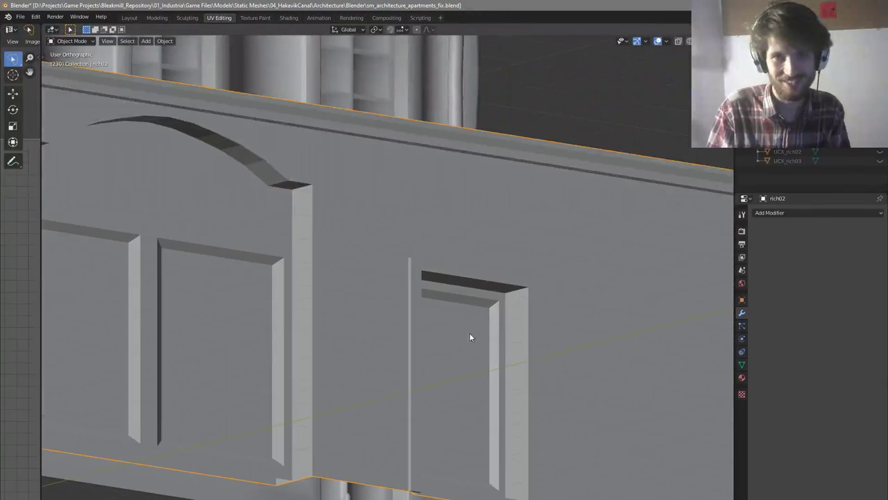
{"action": "scroll", "coordinate": [421, 314], "scroll_direction": "down", "scroll_amount": 3}
{"action": "key", "text": "Tab"}
{"action": "left_click", "coordinate": [682, 401]}
{"action": "middle_click_drag", "start_coordinate": [681, 401], "coordinate": [604, 413]}
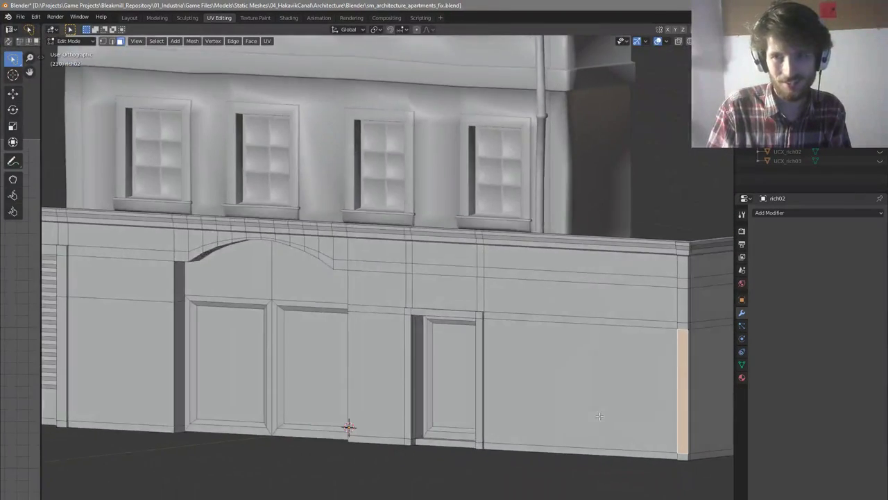
Select the right corner pillar's front faces from cornice to base and narrow them by scaling along X
{"action": "scroll", "coordinate": [514, 391], "scroll_direction": "down", "scroll_amount": 2}
{"action": "scroll", "coordinate": [641, 425], "scroll_direction": "up", "scroll_amount": 7}
{"action": "key", "text": "1"}
{"action": "key", "text": "2"}
{"action": "left_click", "coordinate": [607, 454]}
{"action": "scroll", "coordinate": [609, 451], "scroll_direction": "down", "scroll_amount": 1}
{"action": "middle_click_drag", "start_coordinate": [613, 137], "coordinate": [611, 298], "text": "shift"}
{"action": "key", "text": "3"}
{"action": "scroll", "coordinate": [608, 163], "scroll_direction": "up", "scroll_amount": 3}
{"action": "scroll", "coordinate": [585, 136], "scroll_direction": "down", "scroll_amount": 3}
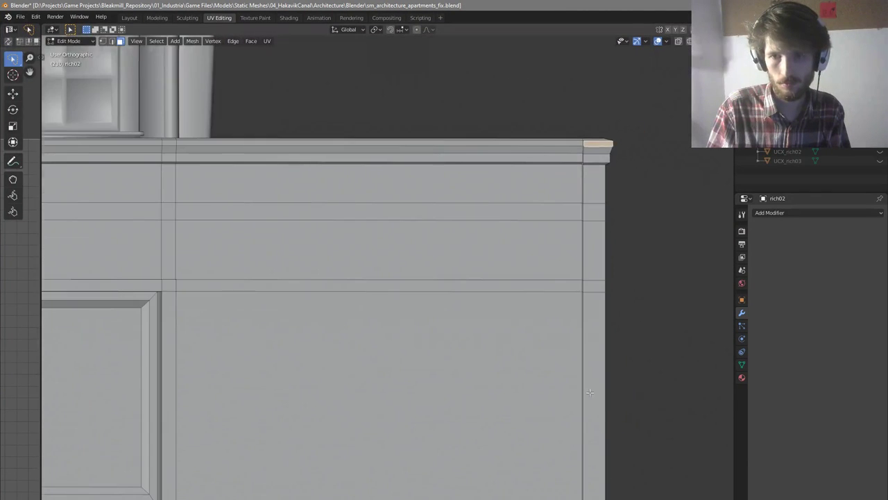
{"action": "middle_click_drag", "start_coordinate": [585, 142], "coordinate": [583, 106], "text": "shift"}
{"action": "left_click", "coordinate": [594, 473], "text": "ctrl"}
{"action": "middle_click_drag", "start_coordinate": [616, 405], "coordinate": [612, 437]}
{"action": "scroll", "coordinate": [655, 263], "scroll_direction": "up", "scroll_amount": 2}
{"action": "key", "text": "s"}
{"action": "key", "text": "x"}
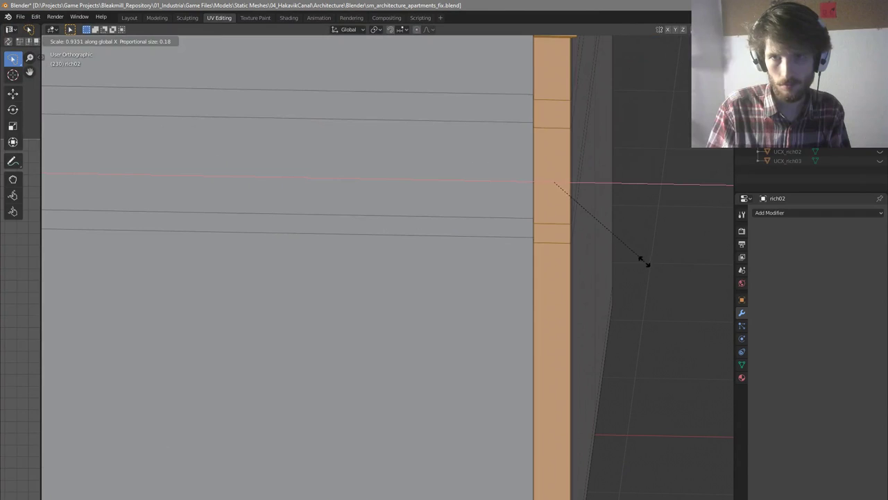
{"action": "left_click", "coordinate": [624, 255]}
Select the left corner pillar's front faces from base to cornice and narrow them by scaling along X
{"action": "scroll", "coordinate": [631, 303], "scroll_direction": "down", "scroll_amount": 6}
{"action": "scroll", "coordinate": [527, 326], "scroll_direction": "down", "scroll_amount": 4}
{"action": "scroll", "coordinate": [360, 322], "scroll_direction": "up", "scroll_amount": 1}
{"action": "middle_click_drag", "start_coordinate": [384, 340], "coordinate": [570, 365], "text": "shift"}
{"action": "scroll", "coordinate": [133, 382], "scroll_direction": "up", "scroll_amount": 3}
{"action": "scroll", "coordinate": [218, 371], "scroll_direction": "up", "scroll_amount": 4}
{"action": "left_click", "coordinate": [268, 380]}
{"action": "scroll", "coordinate": [311, 347], "scroll_direction": "down", "scroll_amount": 4}
{"action": "scroll", "coordinate": [297, 201], "scroll_direction": "up", "scroll_amount": 8}
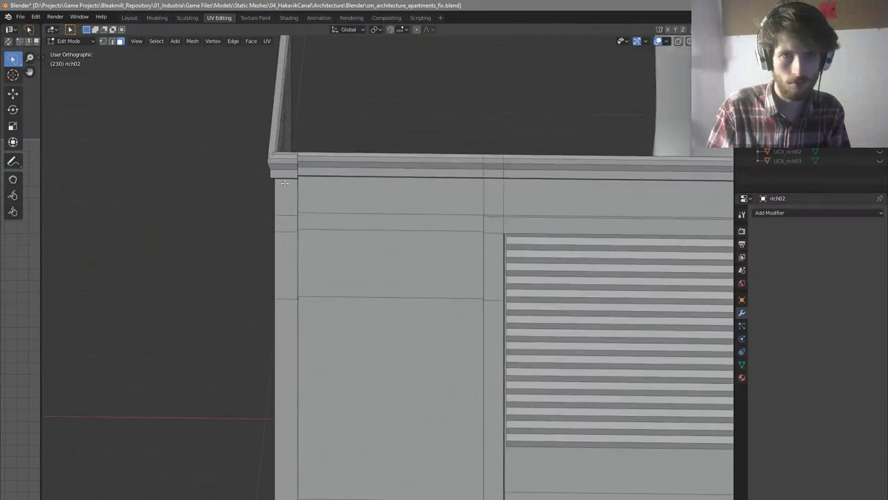
{"action": "scroll", "coordinate": [288, 170], "scroll_direction": "down", "scroll_amount": 5}
{"action": "middle_click_drag", "start_coordinate": [297, 210], "coordinate": [339, 187]}
{"action": "scroll", "coordinate": [295, 167], "scroll_direction": "up", "scroll_amount": 3}
{"action": "scroll", "coordinate": [280, 157], "scroll_direction": "up", "scroll_amount": 2}
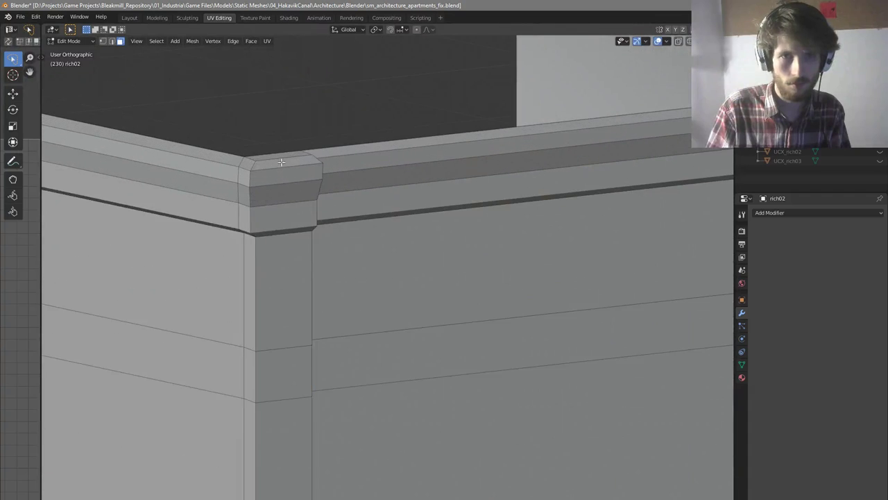
{"action": "left_click", "coordinate": [282, 161], "text": "ctrl"}
{"action": "scroll", "coordinate": [340, 208], "scroll_direction": "down", "scroll_amount": 7}
{"action": "middle_click_drag", "start_coordinate": [345, 243], "coordinate": [307, 276]}
{"action": "scroll", "coordinate": [306, 282], "scroll_direction": "up", "scroll_amount": 4}
{"action": "middle_click_drag", "start_coordinate": [394, 285], "coordinate": [390, 295]}
{"action": "key", "text": "s"}
{"action": "key", "text": "x"}
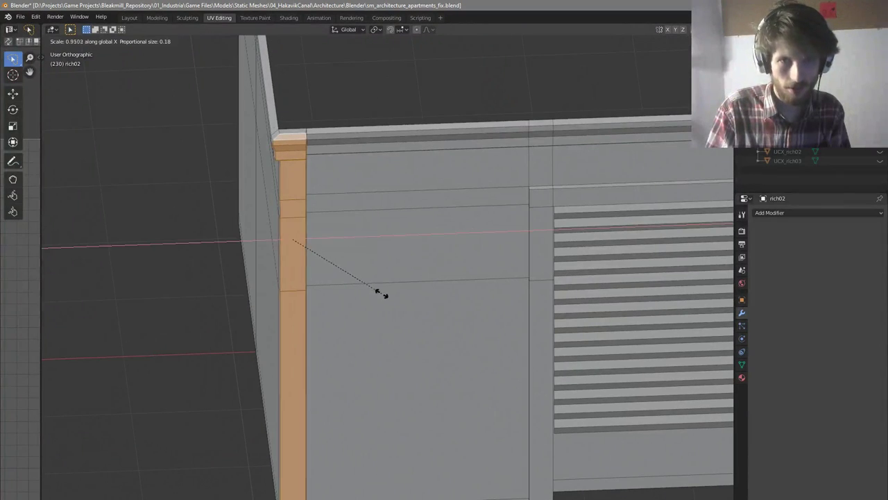
{"action": "left_click", "coordinate": [366, 290]}
Review the whole ground floor in Object Mode, then examine the facade's frames and arch in Edit Mode
{"action": "scroll", "coordinate": [349, 280], "scroll_direction": "down", "scroll_amount": 3}
{"action": "key", "text": "Tab"}
{"action": "scroll", "coordinate": [286, 288], "scroll_direction": "down", "scroll_amount": 6}
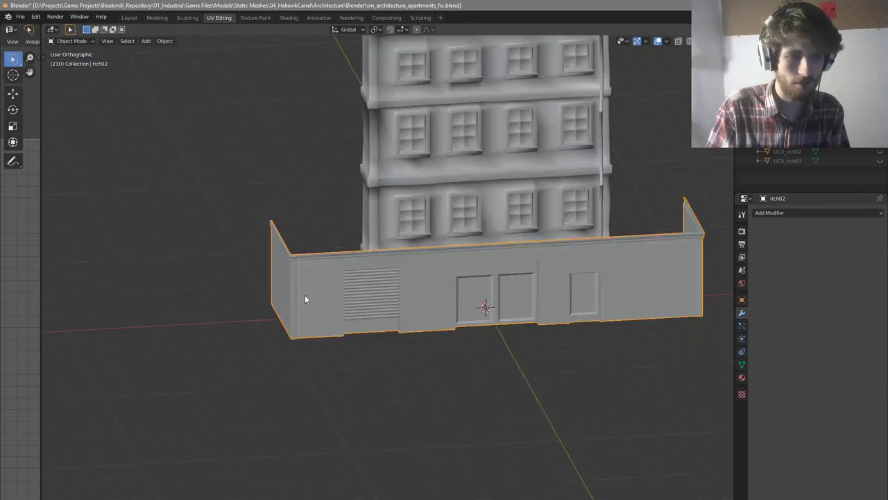
{"action": "middle_click_drag", "start_coordinate": [297, 294], "coordinate": [318, 269]}
{"action": "scroll", "coordinate": [526, 260], "scroll_direction": "up", "scroll_amount": 4}
{"action": "key", "text": "Tab"}
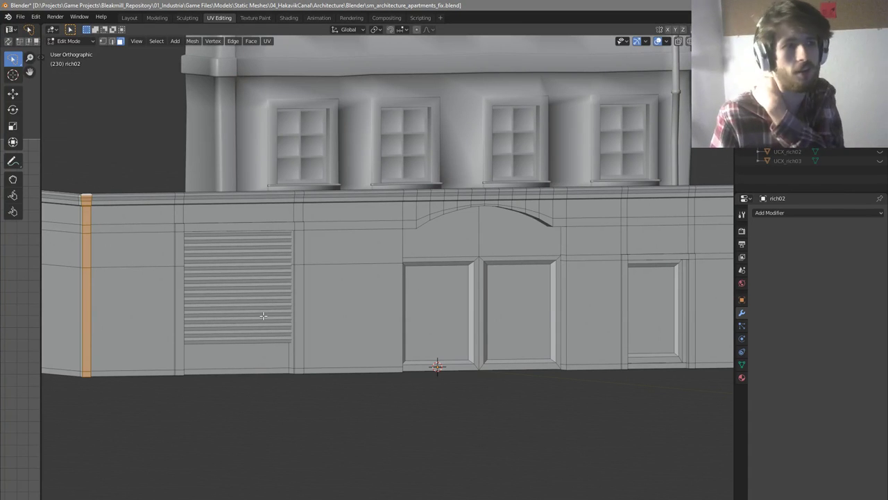
{"action": "left_click", "coordinate": [326, 256]}
{"action": "middle_click_drag", "start_coordinate": [455, 310], "coordinate": [470, 325]}
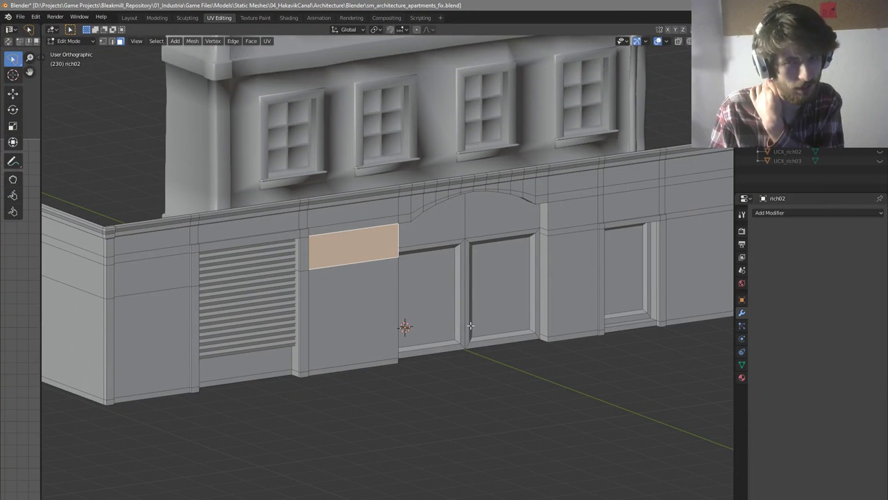
{"action": "middle_click_drag", "start_coordinate": [470, 326], "coordinate": [524, 321]}
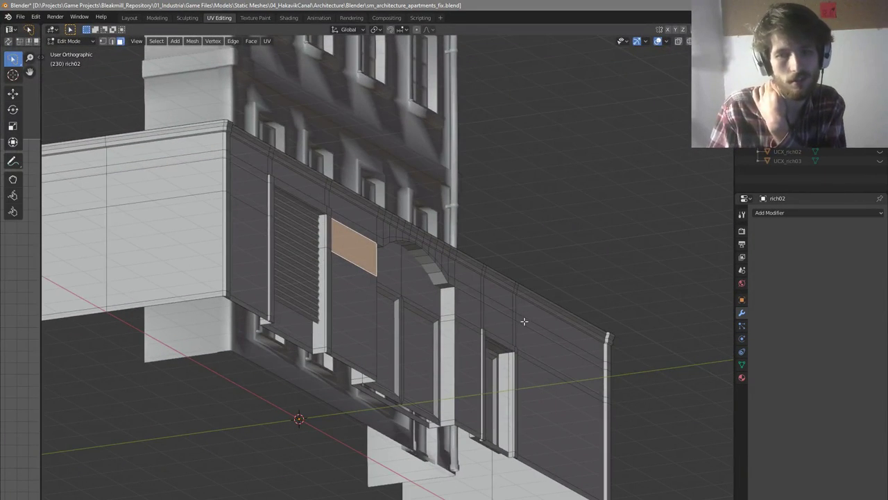
Examine the facade's wall faces around the side door and the right corner pillar in Edit Mode
{"action": "middle_click_drag", "start_coordinate": [517, 319], "coordinate": [476, 311]}
{"action": "scroll", "coordinate": [502, 339], "scroll_direction": "down", "scroll_amount": 2}
{"action": "scroll", "coordinate": [515, 258], "scroll_direction": "up", "scroll_amount": 3}
{"action": "left_click", "coordinate": [516, 259]}
{"action": "mouse_move", "coordinate": [516, 259]}
{"action": "middle_mouse_down"}
{"action": "mouse_move", "coordinate": [545, 269]}
{"action": "mouse_move", "coordinate": [517, 267]}
{"action": "middle_mouse_up"}
{"action": "scroll", "coordinate": [517, 268], "scroll_direction": "down", "scroll_amount": 3}
{"action": "middle_click_drag", "start_coordinate": [590, 267], "coordinate": [562, 265]}
{"action": "scroll", "coordinate": [563, 266], "scroll_direction": "up", "scroll_amount": 1}
{"action": "left_click", "coordinate": [634, 273]}
{"action": "middle_click_drag", "start_coordinate": [634, 273], "coordinate": [646, 303]}
{"action": "scroll", "coordinate": [616, 286], "scroll_direction": "down", "scroll_amount": 2}
{"action": "scroll", "coordinate": [641, 287], "scroll_direction": "up", "scroll_amount": 2}
{"action": "scroll", "coordinate": [646, 303], "scroll_direction": "up", "scroll_amount": 5}
{"action": "left_click", "coordinate": [634, 254]}
{"action": "middle_click_drag", "start_coordinate": [635, 254], "coordinate": [647, 237]}
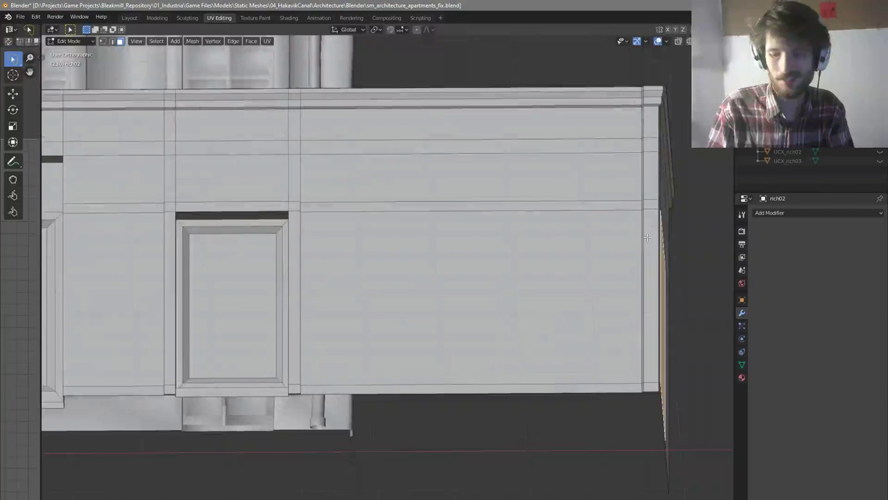
Review the whole ground floor in Object Mode from the front orthographic view
{"action": "key", "text": "KP_1"}
{"action": "scroll", "coordinate": [645, 237], "scroll_direction": "down", "scroll_amount": 2}
{"action": "scroll", "coordinate": [659, 208], "scroll_direction": "up", "scroll_amount": 6}
{"action": "key", "text": "Tab"}
{"action": "scroll", "coordinate": [683, 171], "scroll_direction": "down", "scroll_amount": 6}
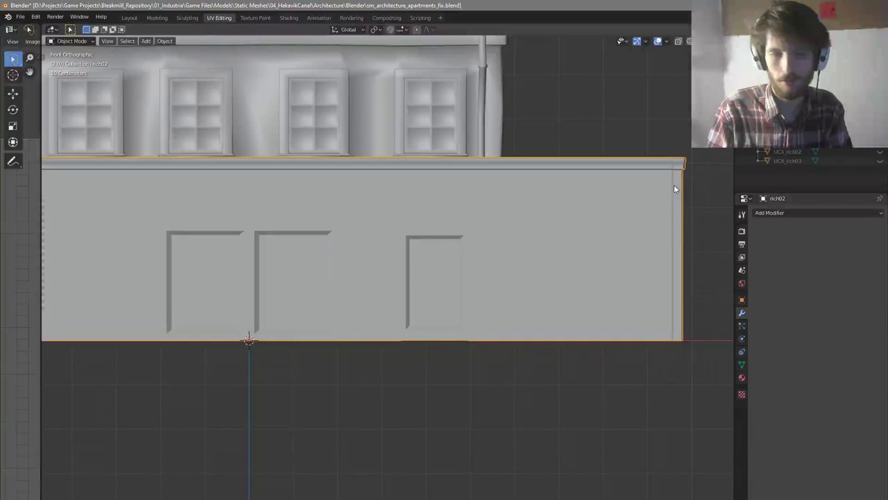
{"action": "scroll", "coordinate": [569, 229], "scroll_direction": "down", "scroll_amount": 3}
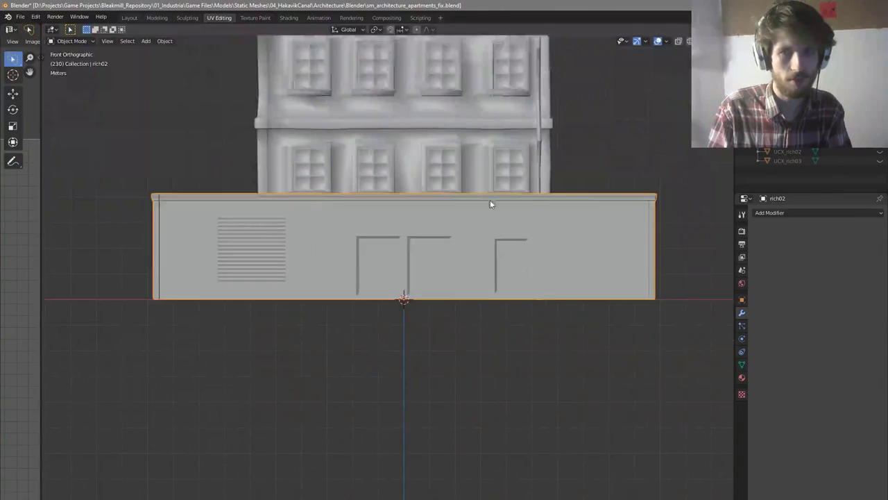
{"action": "scroll", "coordinate": [473, 211], "scroll_direction": "up", "scroll_amount": 3}
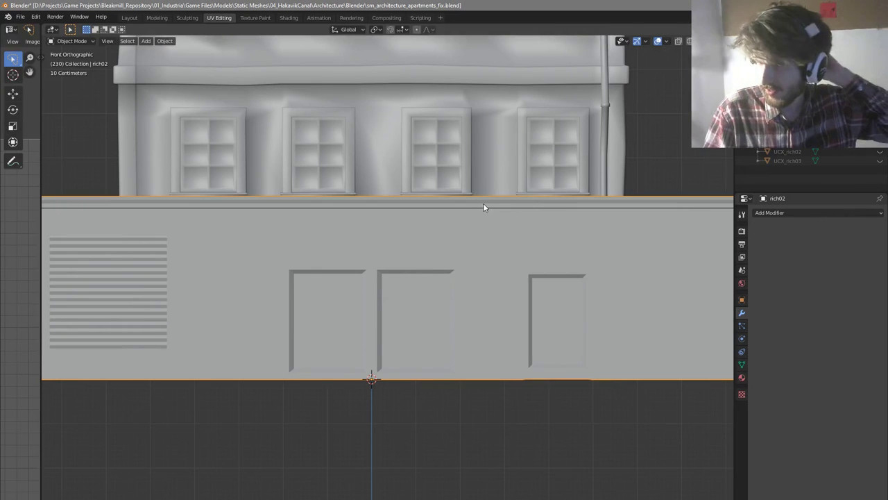
{"action": "scroll", "coordinate": [575, 352], "scroll_direction": "down", "scroll_amount": 3}
In Edit Mode, select the two upper corner faces of the shutter frame and extrude them outward about 0.036 m
{"action": "middle_click_drag", "start_coordinate": [578, 357], "coordinate": [508, 242]}
{"action": "scroll", "coordinate": [426, 266], "scroll_direction": "up", "scroll_amount": 3}
{"action": "key", "text": "Tab"}
{"action": "scroll", "coordinate": [378, 255], "scroll_direction": "up", "scroll_amount": 5}
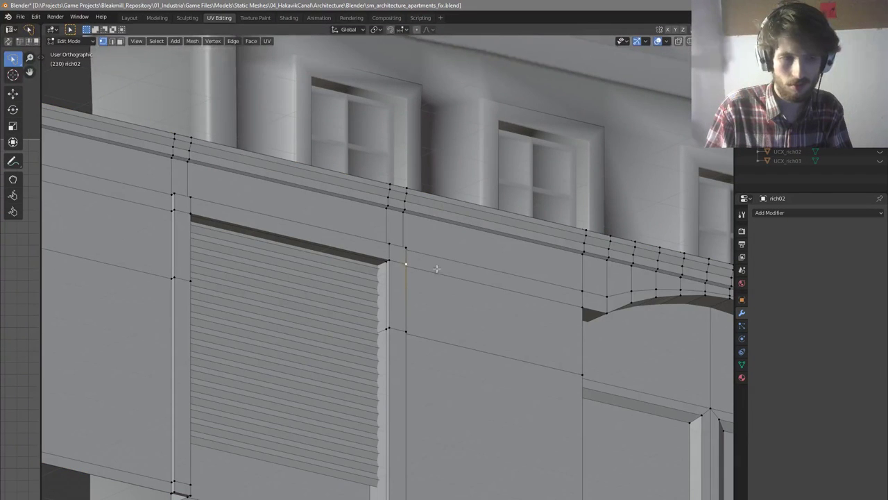
{"action": "scroll", "coordinate": [415, 265], "scroll_direction": "down", "scroll_amount": 6}
{"action": "scroll", "coordinate": [538, 322], "scroll_direction": "up", "scroll_amount": 5}
{"action": "scroll", "coordinate": [270, 235], "scroll_direction": "up", "scroll_amount": 4}
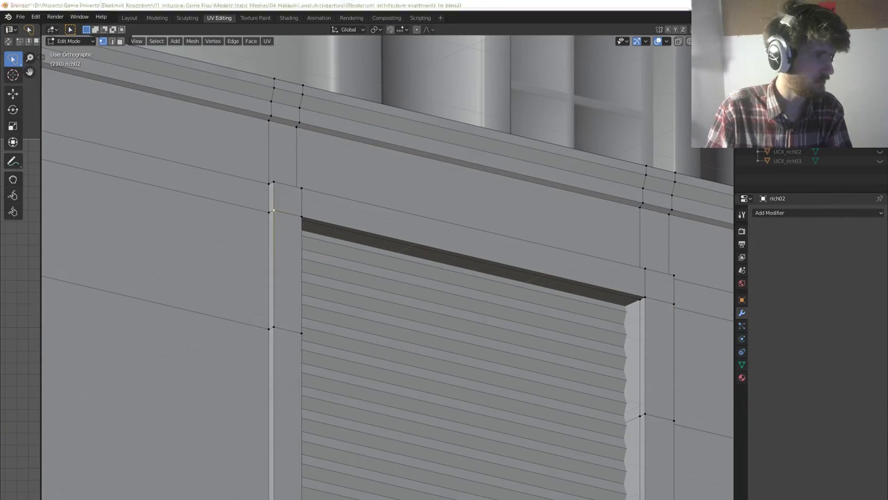
{"action": "key", "text": "3"}
{"action": "scroll", "coordinate": [284, 201], "scroll_direction": "down", "scroll_amount": 3}
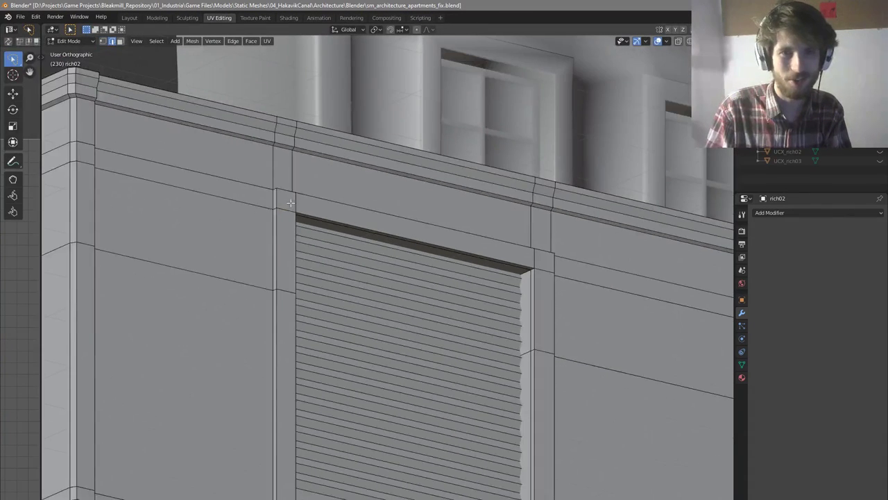
{"action": "left_click", "coordinate": [285, 200]}
{"action": "left_click", "coordinate": [540, 259], "text": "shift"}
{"action": "middle_click_drag", "start_coordinate": [539, 261], "coordinate": [539, 305]}
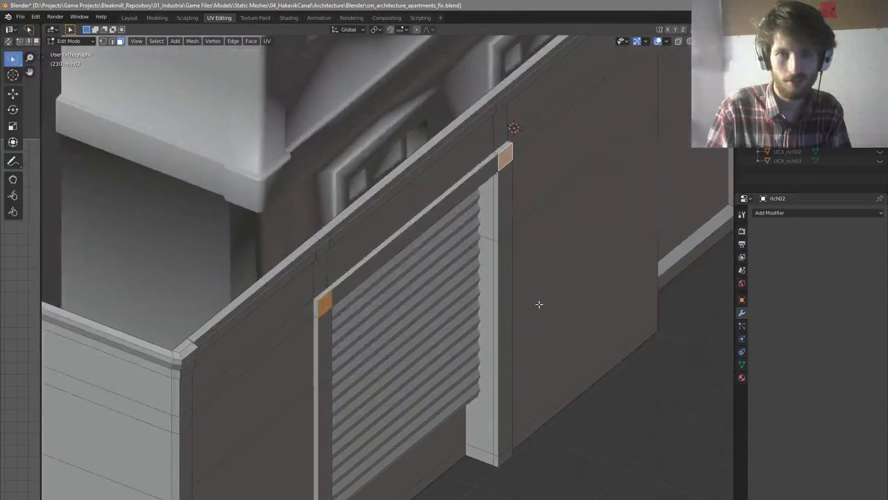
{"action": "scroll", "coordinate": [376, 229], "scroll_direction": "up", "scroll_amount": 2}
{"action": "key", "text": "e"}
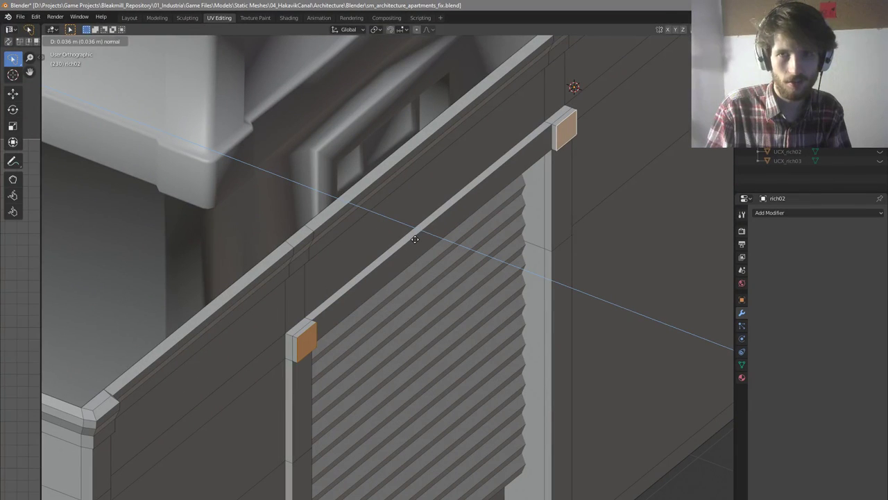
{"action": "left_click", "coordinate": [415, 239]}
Select the two upper corner faces of the side door's frame and extrude them outward slightly
{"action": "scroll", "coordinate": [283, 238], "scroll_direction": "down", "scroll_amount": 5}
{"action": "scroll", "coordinate": [437, 138], "scroll_direction": "up", "scroll_amount": 6}
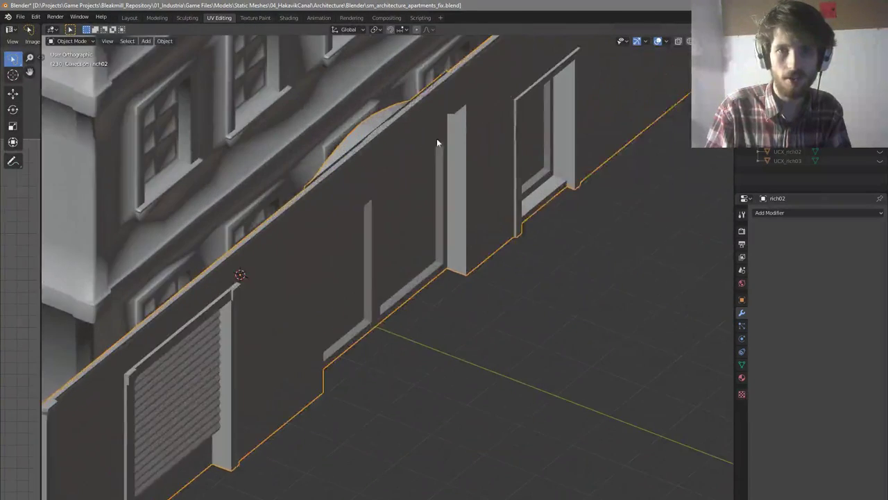
{"action": "scroll", "coordinate": [520, 121], "scroll_direction": "down", "scroll_amount": 2}
{"action": "scroll", "coordinate": [552, 128], "scroll_direction": "up", "scroll_amount": 5}
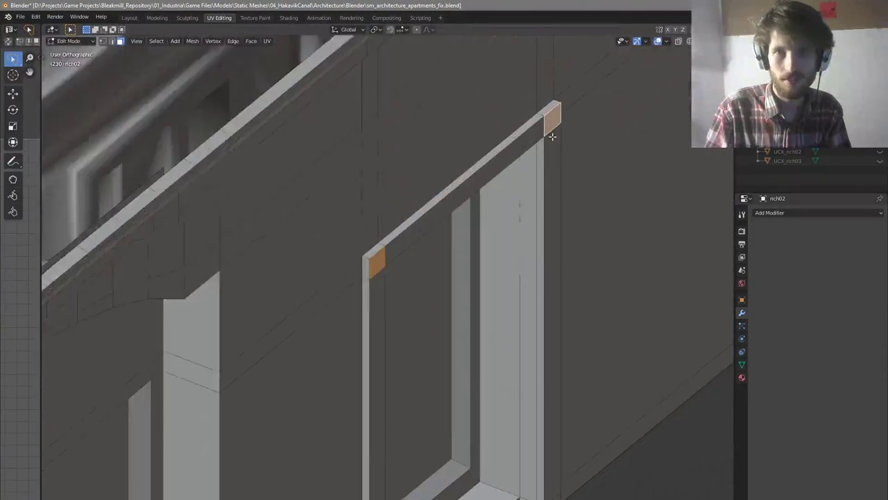
{"action": "key", "text": "e"}
{"action": "left_click", "coordinate": [564, 147]}
Review the extruded corner blocks in Object Mode, then examine the base strip beside the central entrance in Edit Mode
{"action": "key", "text": "Tab"}
{"action": "scroll", "coordinate": [562, 150], "scroll_direction": "down", "scroll_amount": 9}
{"action": "middle_click_drag", "start_coordinate": [529, 199], "coordinate": [419, 148]}
{"action": "scroll", "coordinate": [389, 173], "scroll_direction": "down", "scroll_amount": 4}
{"action": "key", "text": "Tab"}
{"action": "scroll", "coordinate": [354, 271], "scroll_direction": "up", "scroll_amount": 3}
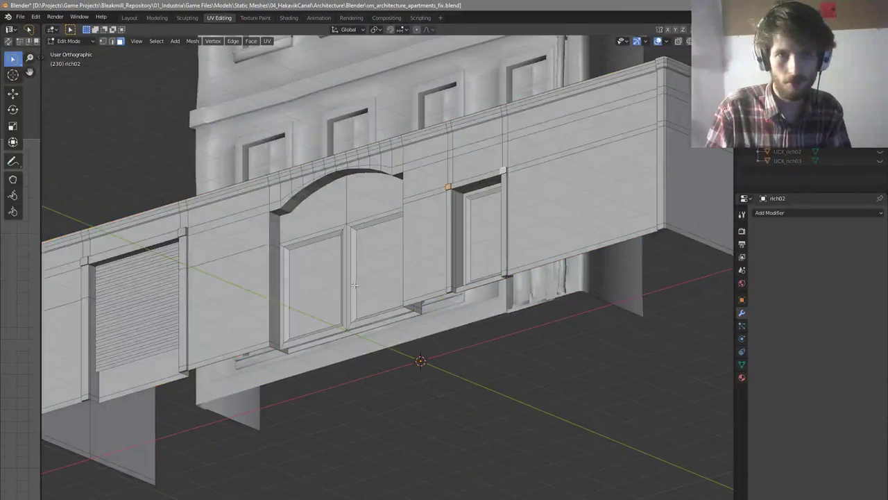
{"action": "scroll", "coordinate": [170, 362], "scroll_direction": "up", "scroll_amount": 3}
{"action": "left_click", "coordinate": [257, 352]}
{"action": "scroll", "coordinate": [309, 326], "scroll_direction": "down", "scroll_amount": 3}
{"action": "middle_click_drag", "start_coordinate": [314, 325], "coordinate": [360, 255]}
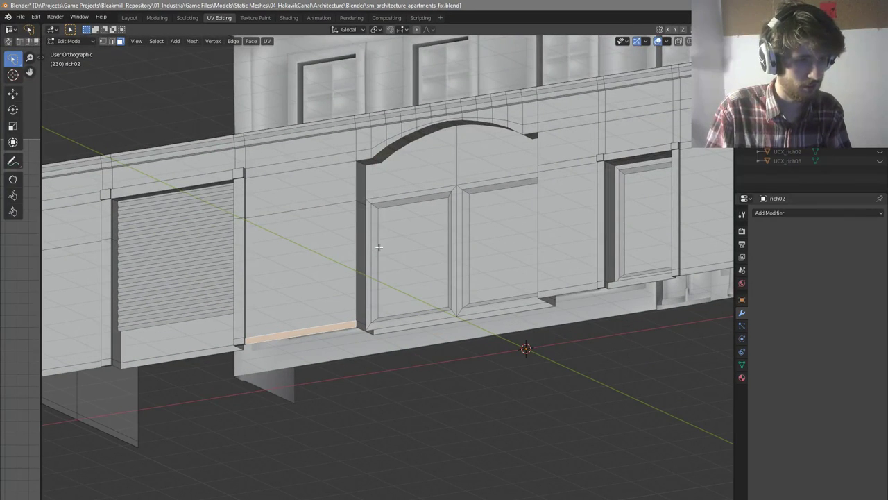
{"action": "key", "text": "2"}
{"action": "left_click", "coordinate": [378, 247]}
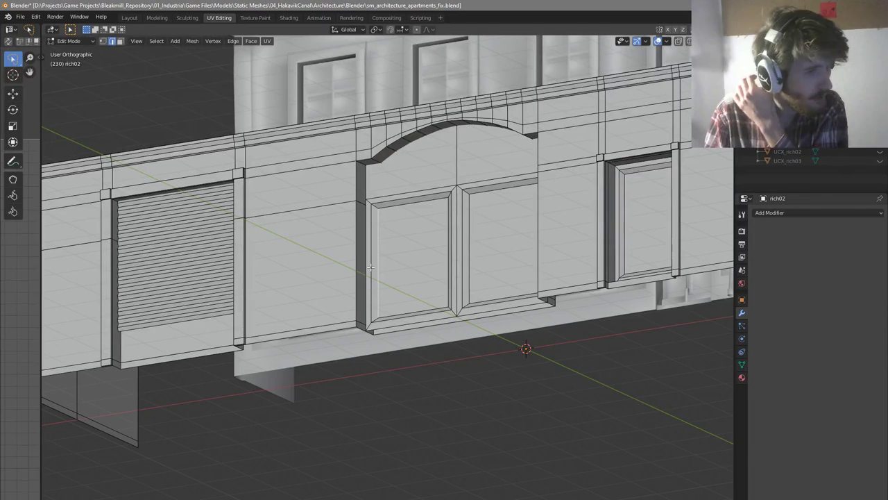
{"action": "key", "text": "alt+a"}
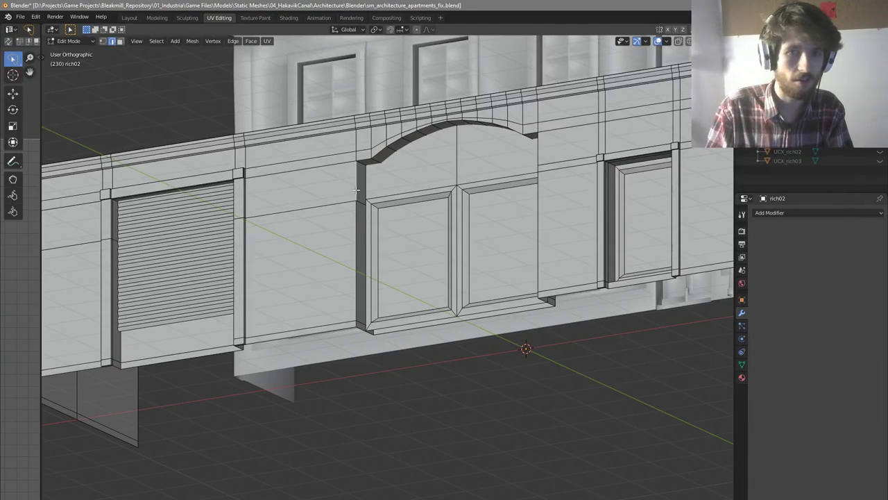
{"action": "left_click", "coordinate": [356, 185]}
{"action": "left_click", "coordinate": [539, 155], "text": "shift"}
{"action": "scroll", "coordinate": [505, 126], "scroll_direction": "up", "scroll_amount": 2}
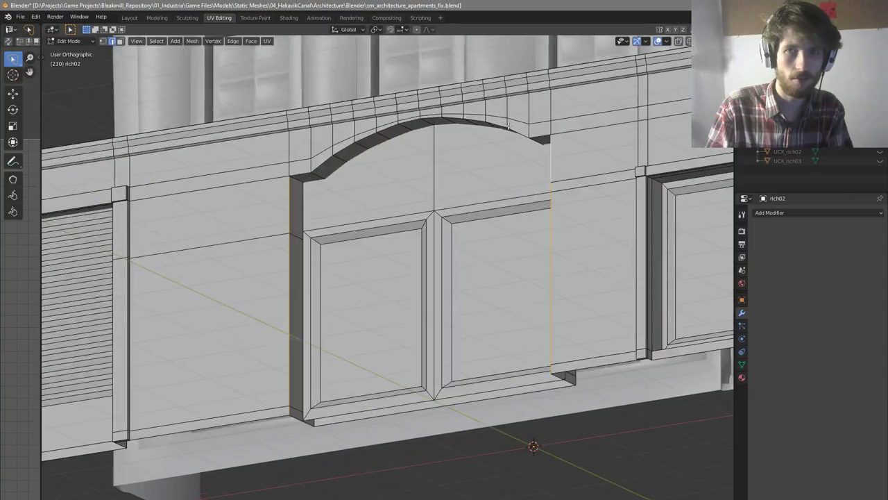
{"action": "left_click", "coordinate": [508, 128], "text": "alt+shift"}
{"action": "scroll", "coordinate": [517, 144], "scroll_direction": "down", "scroll_amount": 3}
{"action": "middle_click_drag", "start_coordinate": [517, 144], "coordinate": [561, 151]}
{"action": "scroll", "coordinate": [541, 147], "scroll_direction": "up", "scroll_amount": 2}
{"action": "scroll", "coordinate": [409, 135], "scroll_direction": "up", "scroll_amount": 3}
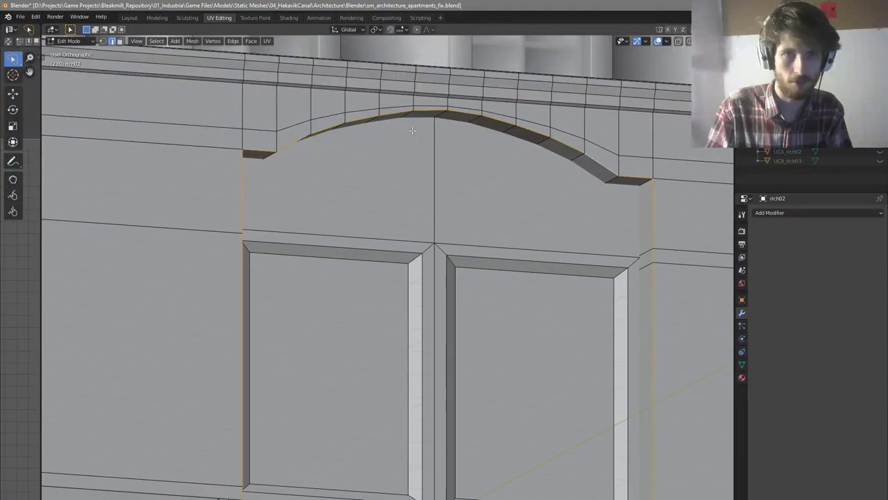
Select the middle points of the line above the entrance arch and raise them along Z to round the curve
{"action": "left_click", "coordinate": [444, 106]}
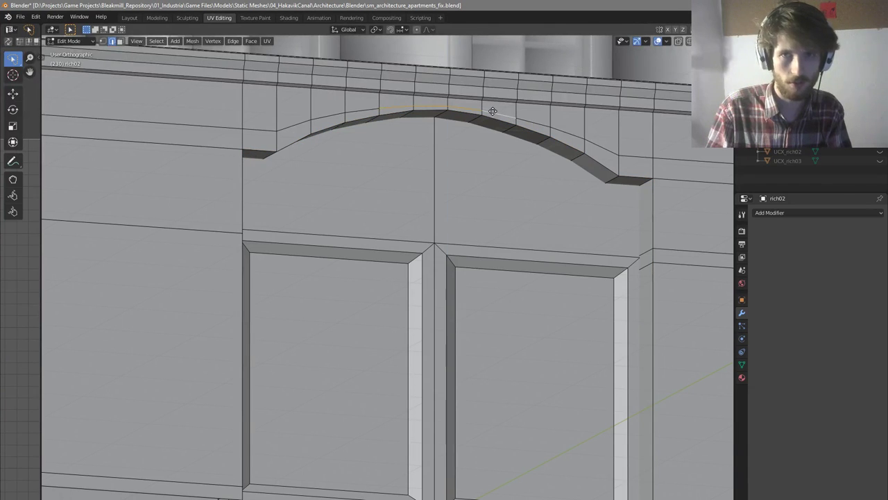
{"action": "key", "text": "1"}
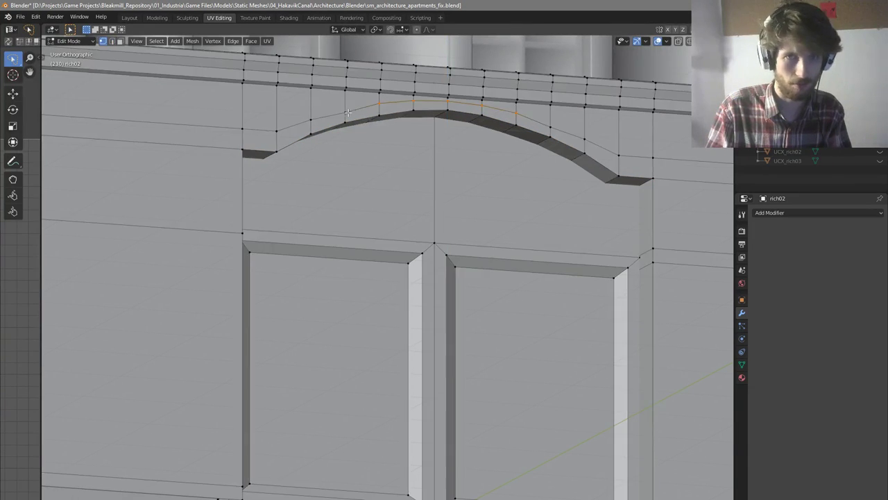
{"action": "left_click", "coordinate": [552, 125], "text": "shift"}
{"action": "key", "text": "g"}
{"action": "key", "text": "z"}
{"action": "left_click", "coordinate": [554, 120]}
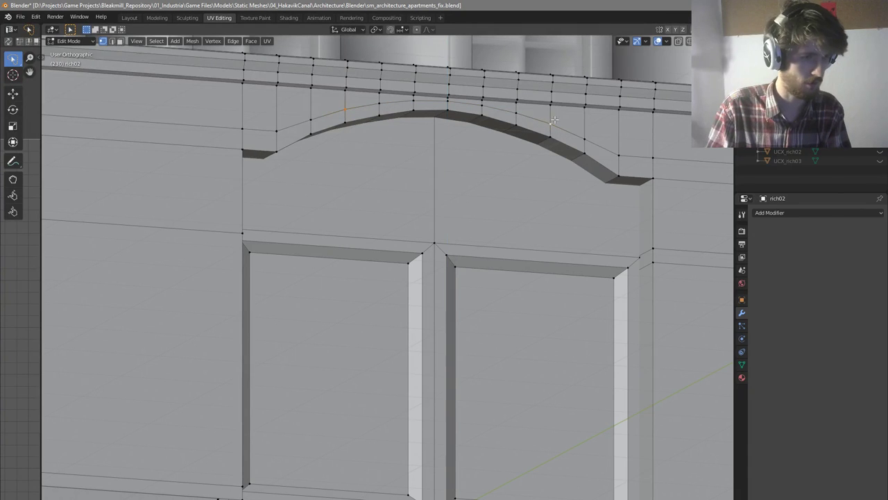
Select the edges along the central entrance's arch and both its sides and give them a narrow bevel
{"action": "scroll", "coordinate": [446, 198], "scroll_direction": "down", "scroll_amount": 4}
{"action": "key", "text": "3"}
{"action": "left_click", "coordinate": [324, 181]}
{"action": "key", "text": "ctrl+z"}
{"action": "key", "text": "ctrl+z"}
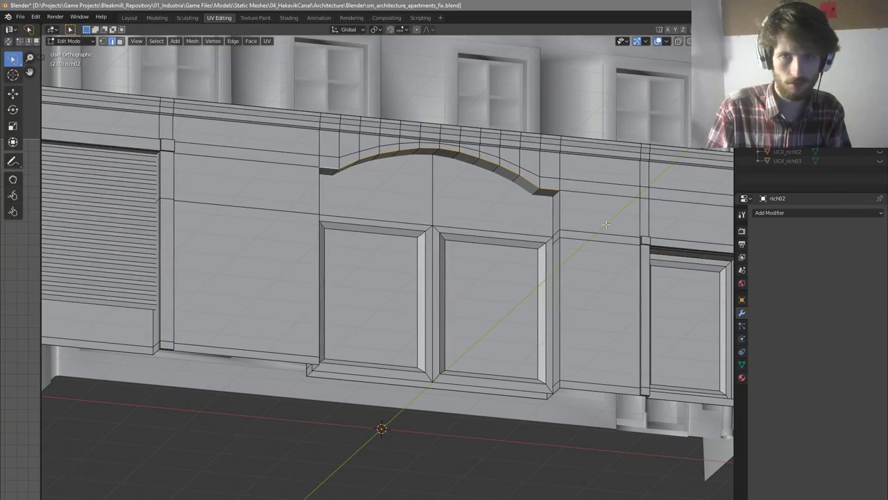
{"action": "left_click", "coordinate": [566, 219], "text": "alt+shift"}
{"action": "left_click", "coordinate": [319, 196], "text": "alt+shift"}
{"action": "middle_click_drag", "start_coordinate": [319, 196], "coordinate": [569, 231]}
{"action": "key", "text": "KP_Decimal"}
{"action": "key", "text": "s"}
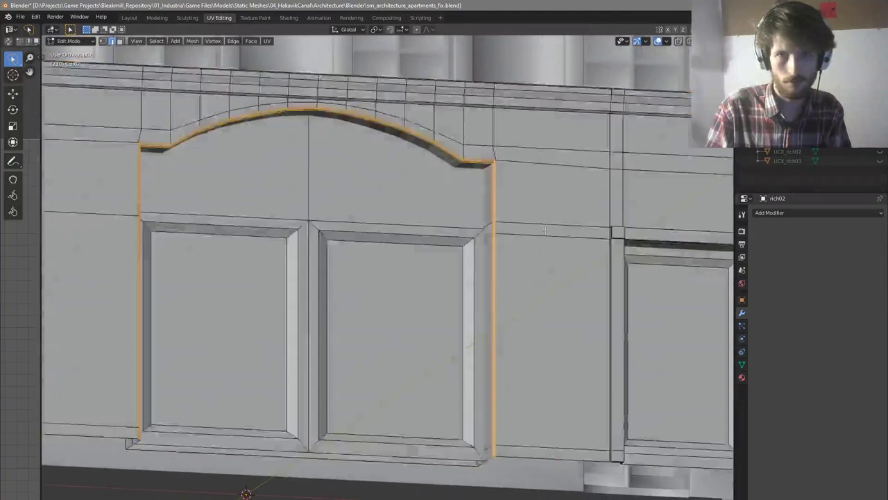
{"action": "scroll", "coordinate": [387, 268], "scroll_direction": "down", "scroll_amount": 5}
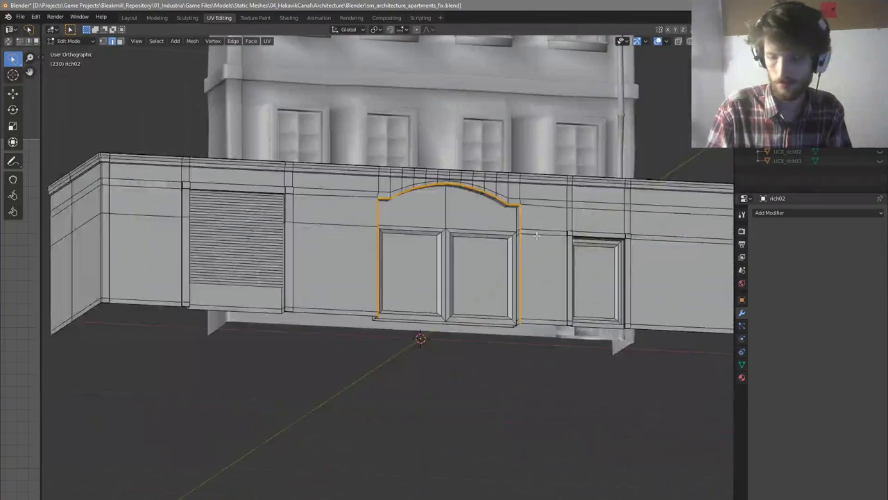
From the front view, select the nine inner vertical edge loops above the arch and bevel them to smooth its curve
{"action": "key", "text": "KP_1"}
{"action": "key", "text": "KP_Decimal"}
{"action": "key", "text": "a"}
{"action": "key", "text": "alt+a"}
{"action": "left_click", "coordinate": [266, 176], "text": "alt"}
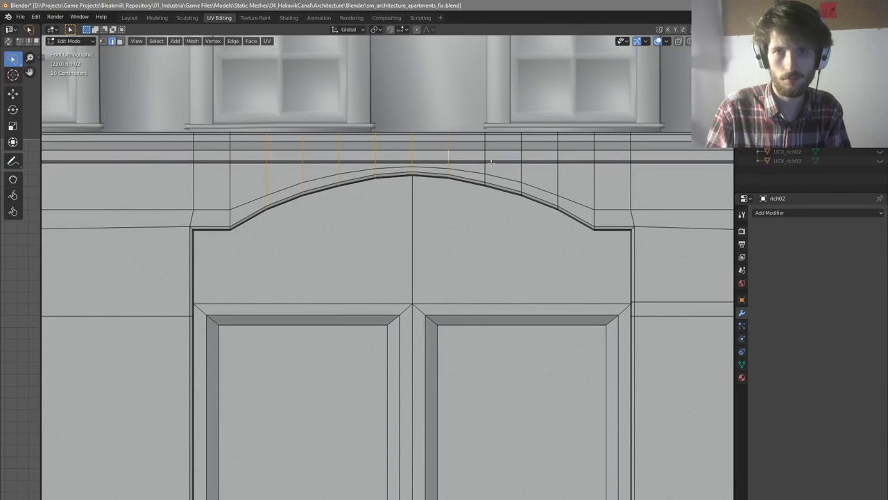
{"action": "left_click", "coordinate": [557, 182], "text": "alt+shift"}
{"action": "left_click", "coordinate": [594, 182], "text": "alt+shift"}
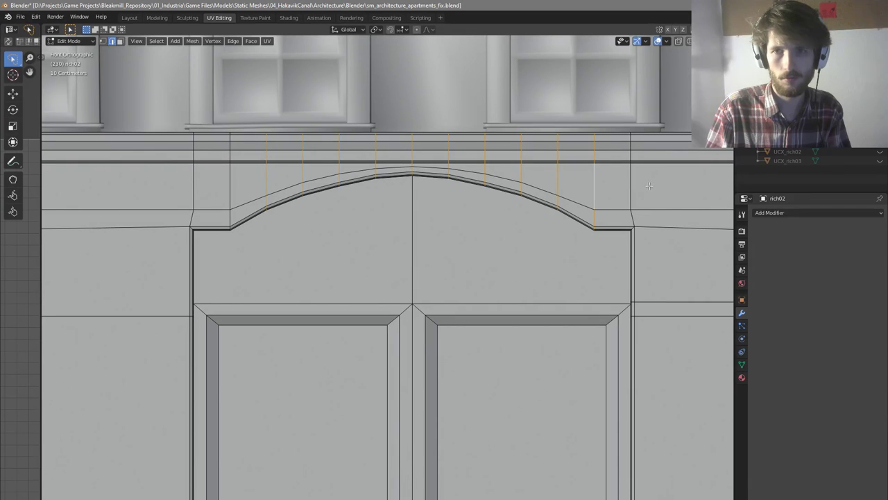
{"action": "left_click", "coordinate": [600, 183], "text": "alt+shift"}
{"action": "left_click", "coordinate": [233, 186], "text": "alt+shift"}
{"action": "key", "text": "ctrl+z"}
{"action": "key", "text": "ctrl+b"}
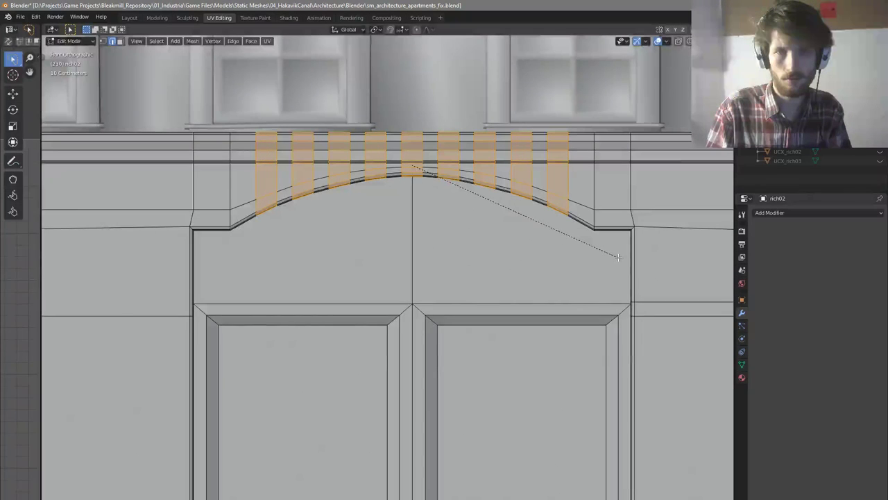
{"action": "middle_click_drag", "start_coordinate": [609, 260], "coordinate": [599, 243]}
{"action": "key", "text": "Tab"}
{"action": "key", "text": "Tab"}
{"action": "left_click", "coordinate": [589, 216]}
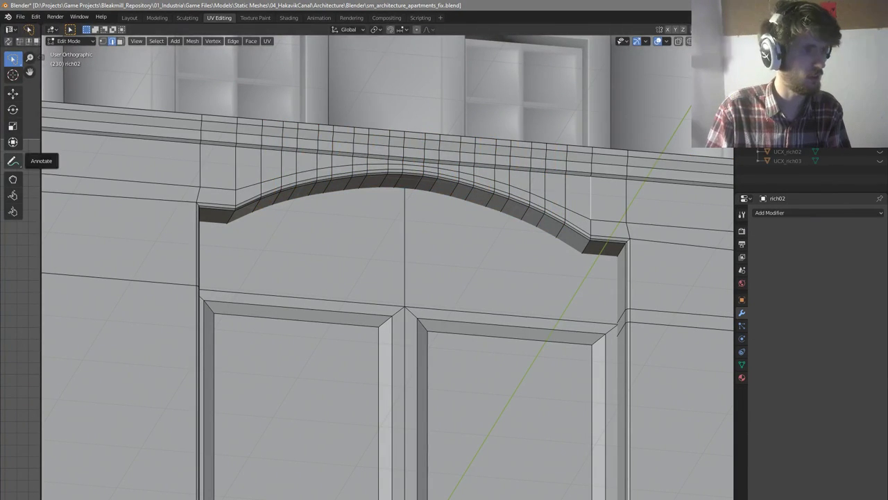
Examine the smoothed arch and the wall edges between it and the shutter, with and without the mesh shown
{"action": "middle_click_drag", "start_coordinate": [359, 176], "coordinate": [339, 178]}
{"action": "key", "text": "1"}
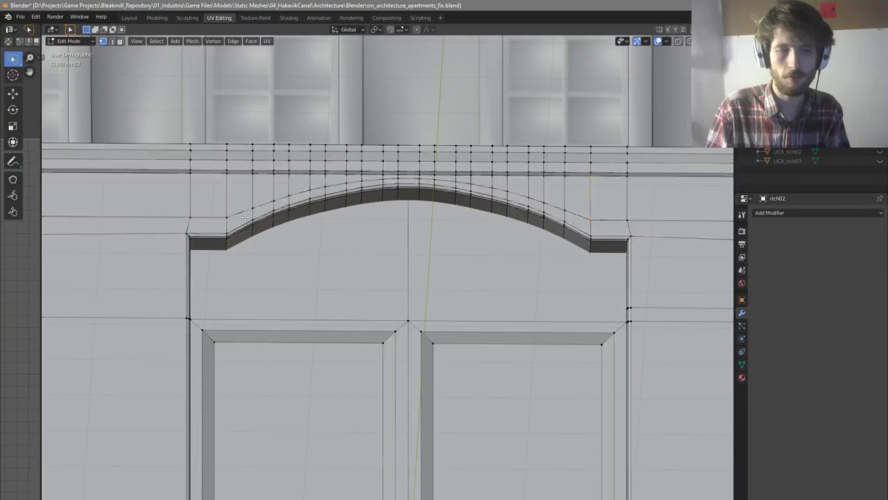
{"action": "scroll", "coordinate": [344, 179], "scroll_direction": "down", "scroll_amount": 3}
{"action": "mouse_move", "coordinate": [344, 179]}
{"action": "middle_mouse_down"}
{"action": "mouse_move", "coordinate": [269, 261]}
{"action": "mouse_move", "coordinate": [358, 230]}
{"action": "mouse_move", "coordinate": [330, 182]}
{"action": "middle_mouse_up"}
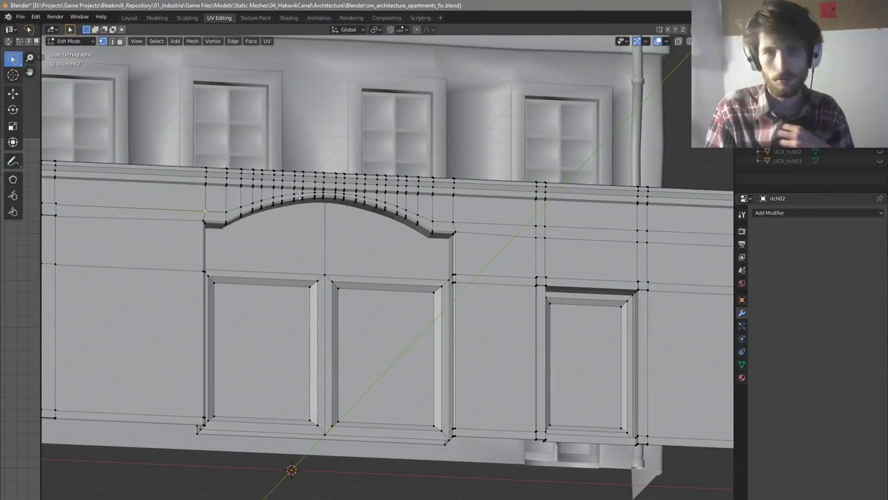
{"action": "scroll", "coordinate": [474, 228], "scroll_direction": "down", "scroll_amount": 3}
{"action": "middle_click_drag", "start_coordinate": [209, 237], "coordinate": [240, 235]}
{"action": "scroll", "coordinate": [240, 235], "scroll_direction": "up", "scroll_amount": 4}
{"action": "key", "text": "Tab"}
{"action": "key", "text": "Tab"}
{"action": "scroll", "coordinate": [209, 192], "scroll_direction": "up", "scroll_amount": 4}
{"action": "left_click", "coordinate": [234, 200]}
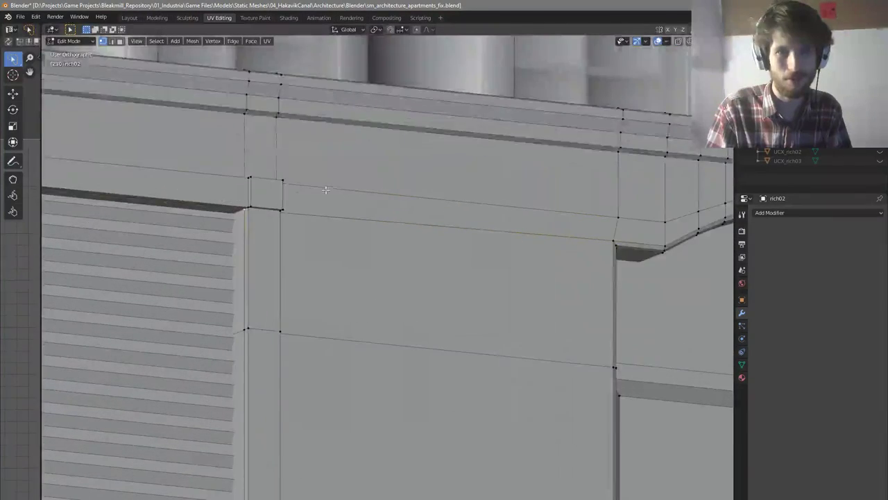
Clear the vertex selection near the arch's left end and save the file
{"action": "middle_click_drag", "start_coordinate": [325, 188], "coordinate": [308, 228]}
{"action": "scroll", "coordinate": [378, 245], "scroll_direction": "down", "scroll_amount": 5}
{"action": "scroll", "coordinate": [378, 245], "scroll_direction": "up", "scroll_amount": 3}
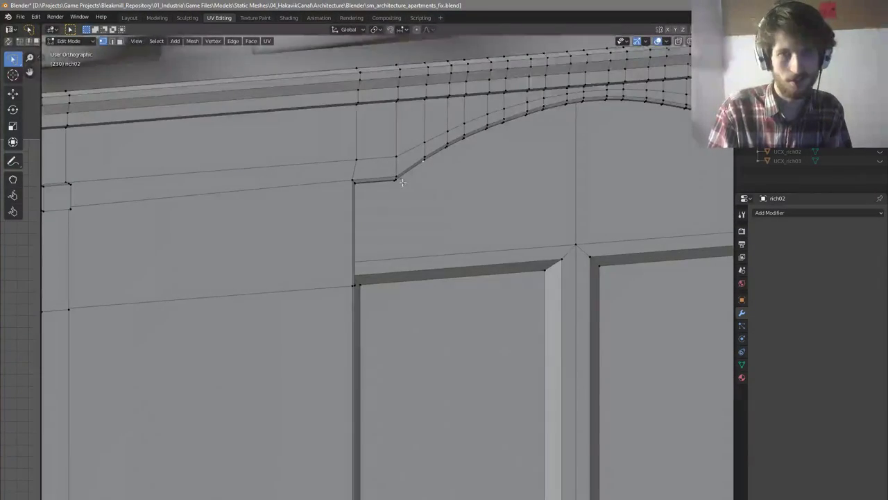
{"action": "scroll", "coordinate": [365, 143], "scroll_direction": "up", "scroll_amount": 2}
{"action": "scroll", "coordinate": [390, 179], "scroll_direction": "down", "scroll_amount": 2}
{"action": "scroll", "coordinate": [381, 156], "scroll_direction": "up", "scroll_amount": 3}
{"action": "key", "text": "alt+a"}
{"action": "middle_click_drag", "start_coordinate": [363, 139], "coordinate": [402, 184]}
{"action": "key", "text": "ctrl+s"}
{"action": "scroll", "coordinate": [403, 183], "scroll_direction": "down", "scroll_amount": 4}
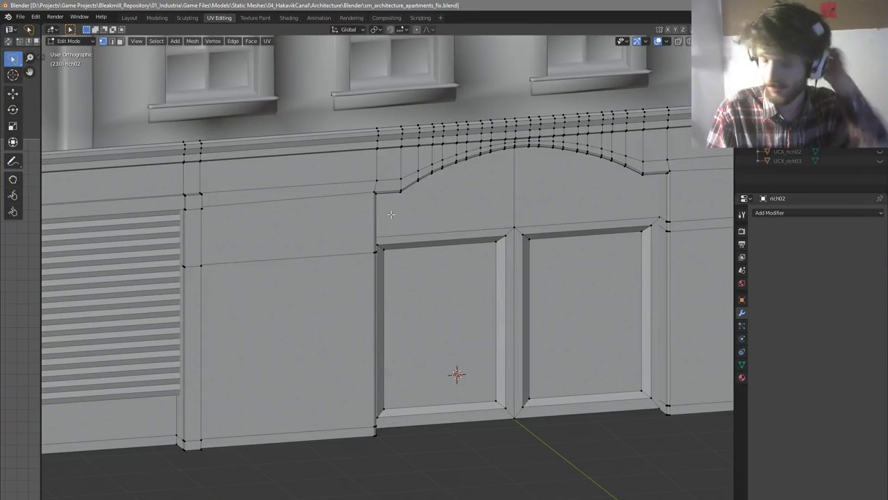
Examine the ground-floor facade and the edges around the shutter's upper corner block, with and without the mesh shown
{"action": "middle_click_drag", "start_coordinate": [430, 248], "coordinate": [496, 238]}
{"action": "scroll", "coordinate": [435, 242], "scroll_direction": "down", "scroll_amount": 3}
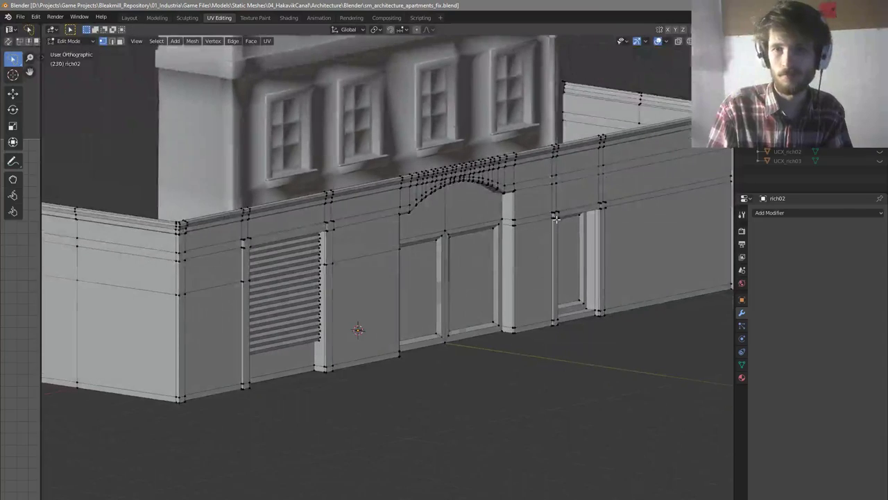
{"action": "scroll", "coordinate": [305, 191], "scroll_direction": "up", "scroll_amount": 8}
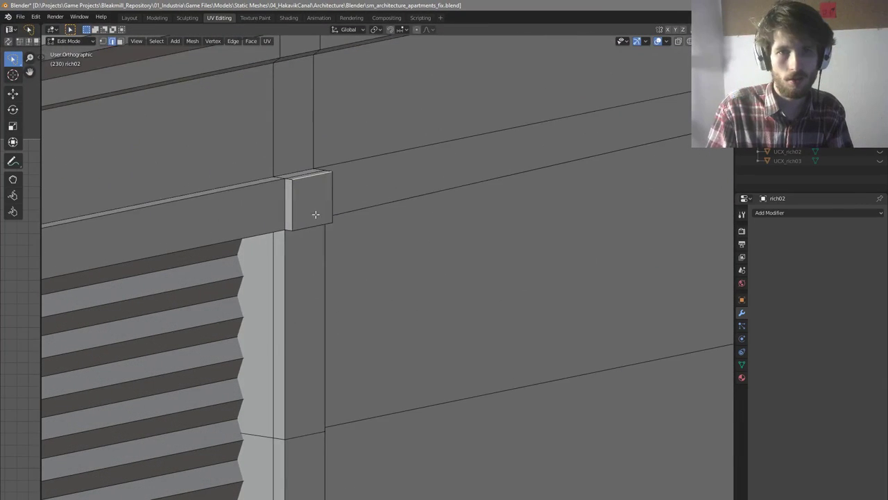
{"action": "middle_click_drag", "start_coordinate": [397, 225], "coordinate": [330, 221]}
{"action": "scroll", "coordinate": [329, 223], "scroll_direction": "down", "scroll_amount": 8}
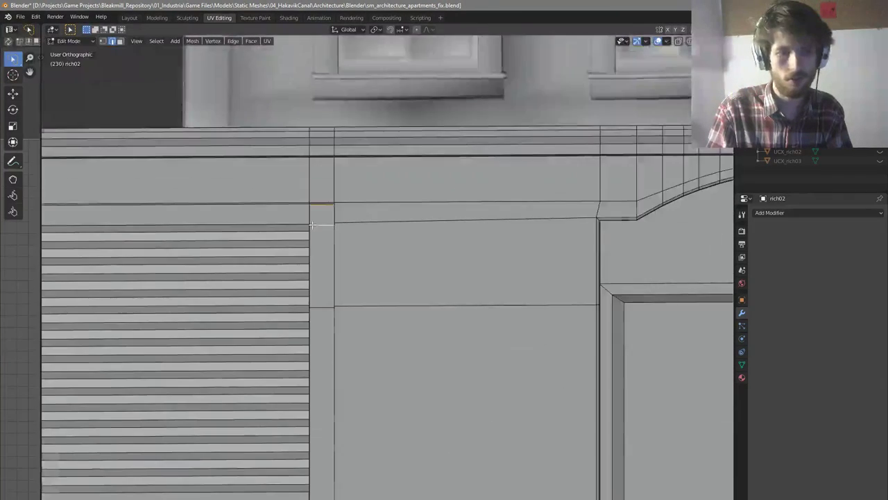
{"action": "middle_click_drag", "start_coordinate": [565, 229], "coordinate": [516, 251]}
{"action": "scroll", "coordinate": [517, 251], "scroll_direction": "down", "scroll_amount": 5}
{"action": "scroll", "coordinate": [631, 270], "scroll_direction": "up", "scroll_amount": 10}
{"action": "key", "text": "Tab"}
{"action": "key", "text": "Tab"}
Select the vertical corner edge at the ground floor's far end and inspect the facade up to the entrance arch
{"action": "left_click", "coordinate": [630, 252], "text": "alt"}
{"action": "middle_click_drag", "start_coordinate": [651, 254], "coordinate": [687, 274]}
{"action": "scroll", "coordinate": [660, 268], "scroll_direction": "down", "scroll_amount": 5}
{"action": "scroll", "coordinate": [557, 277], "scroll_direction": "down", "scroll_amount": 4}
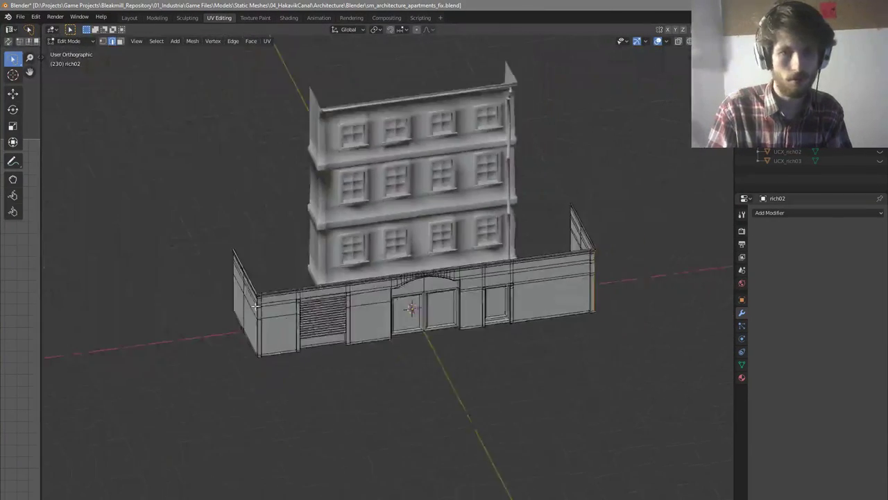
{"action": "scroll", "coordinate": [259, 273], "scroll_direction": "up", "scroll_amount": 9}
{"action": "scroll", "coordinate": [249, 264], "scroll_direction": "down", "scroll_amount": 6}
{"action": "scroll", "coordinate": [396, 254], "scroll_direction": "down", "scroll_amount": 2}
{"action": "middle_click_drag", "start_coordinate": [516, 237], "coordinate": [543, 216]}
{"action": "key", "text": "Tab"}
{"action": "scroll", "coordinate": [565, 219], "scroll_direction": "up", "scroll_amount": 5}
{"action": "key", "text": "Tab"}
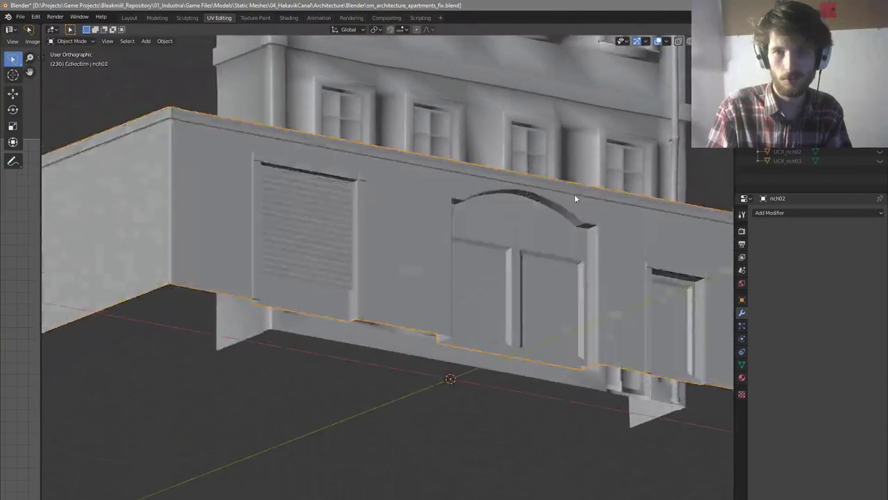
{"action": "scroll", "coordinate": [583, 198], "scroll_direction": "up", "scroll_amount": 7}
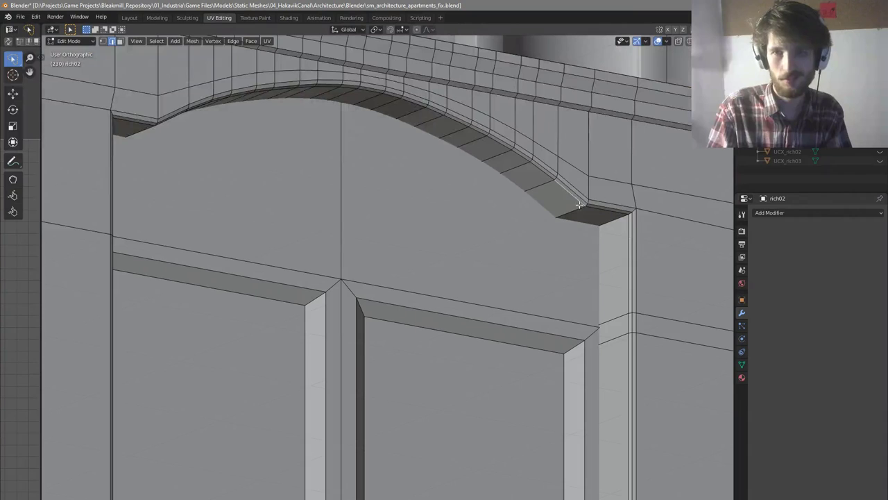
Select the vertical edge loops at the arch's ends and examine the entrance and the neighbouring small frame
{"action": "left_click", "coordinate": [576, 208], "text": "alt"}
{"action": "scroll", "coordinate": [577, 211], "scroll_direction": "down", "scroll_amount": 3}
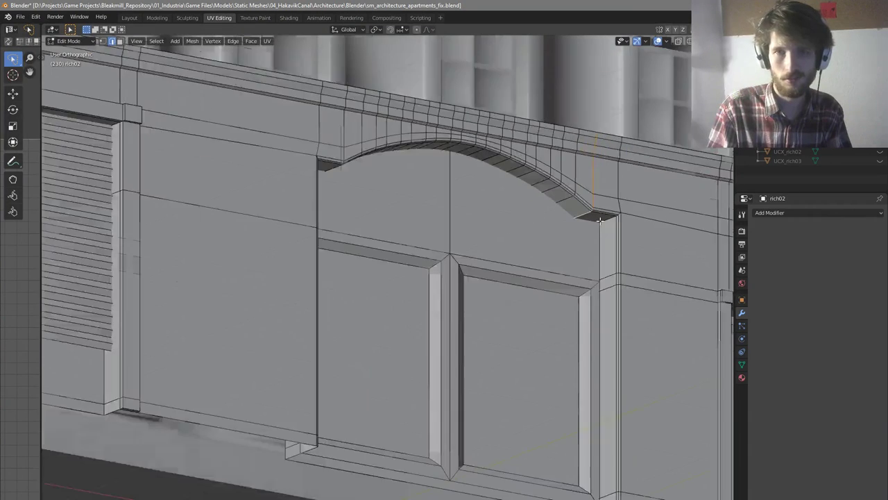
{"action": "middle_click_drag", "start_coordinate": [578, 226], "coordinate": [493, 238]}
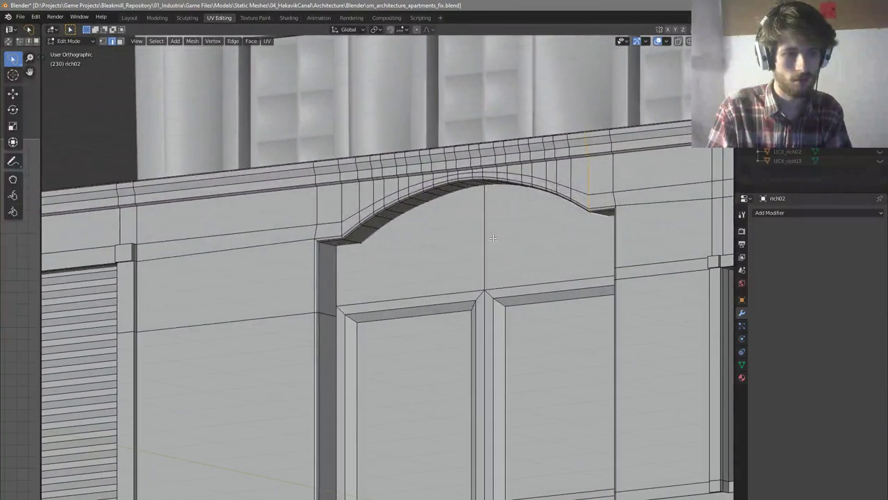
{"action": "scroll", "coordinate": [347, 279], "scroll_direction": "up", "scroll_amount": 4}
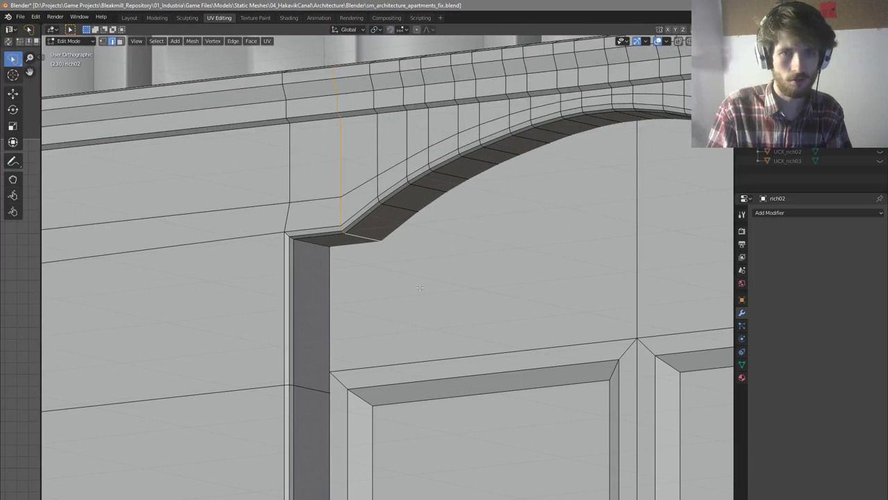
{"action": "left_click", "coordinate": [445, 319], "text": "ctrl"}
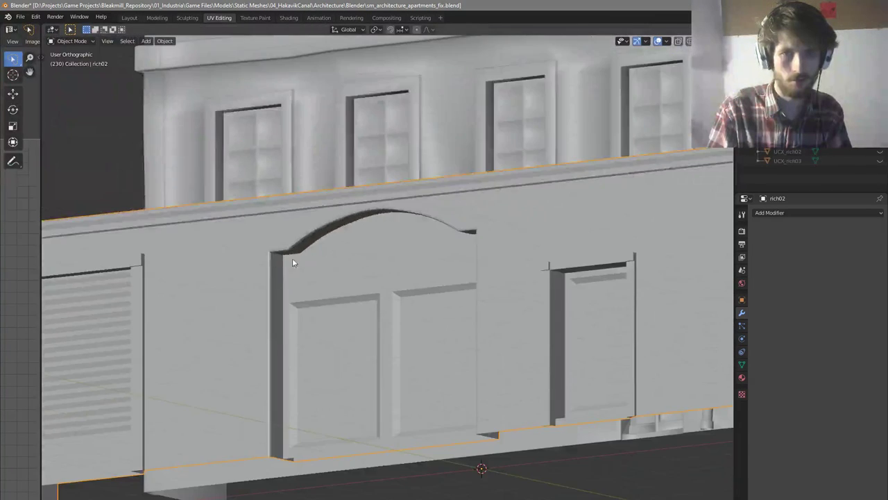
{"action": "middle_click_drag", "start_coordinate": [292, 258], "coordinate": [586, 325]}
{"action": "key", "text": "Tab"}
{"action": "left_click", "coordinate": [564, 359]}
{"action": "middle_click_drag", "start_coordinate": [563, 360], "coordinate": [584, 369]}
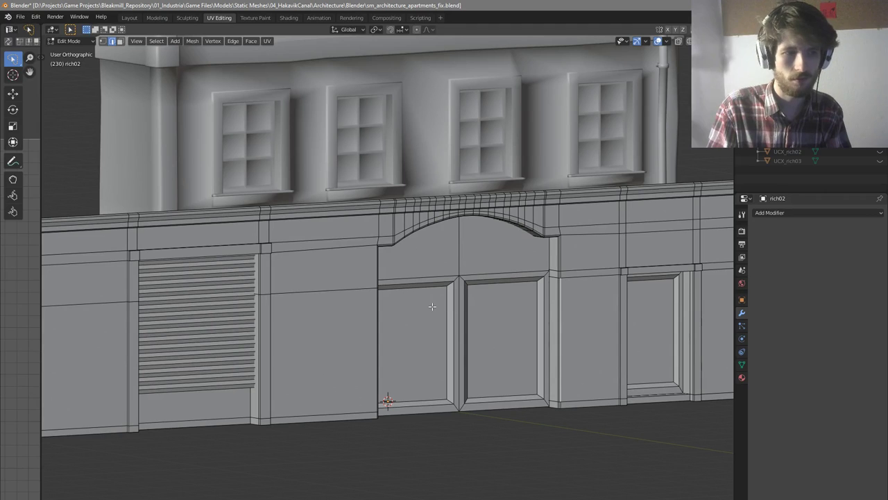
{"action": "scroll", "coordinate": [440, 306], "scroll_direction": "down", "scroll_amount": 1}
{"action": "scroll", "coordinate": [523, 314], "scroll_direction": "up", "scroll_amount": 4}
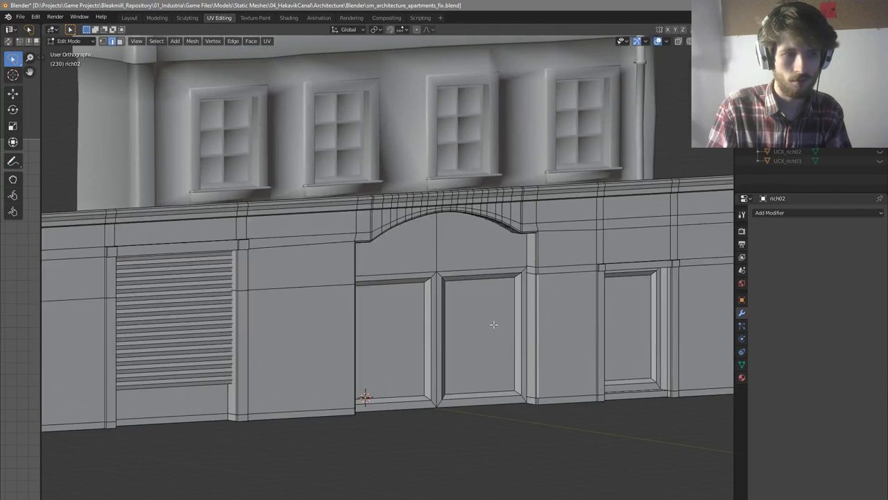
{"action": "scroll", "coordinate": [523, 314], "scroll_direction": "up", "scroll_amount": 5}
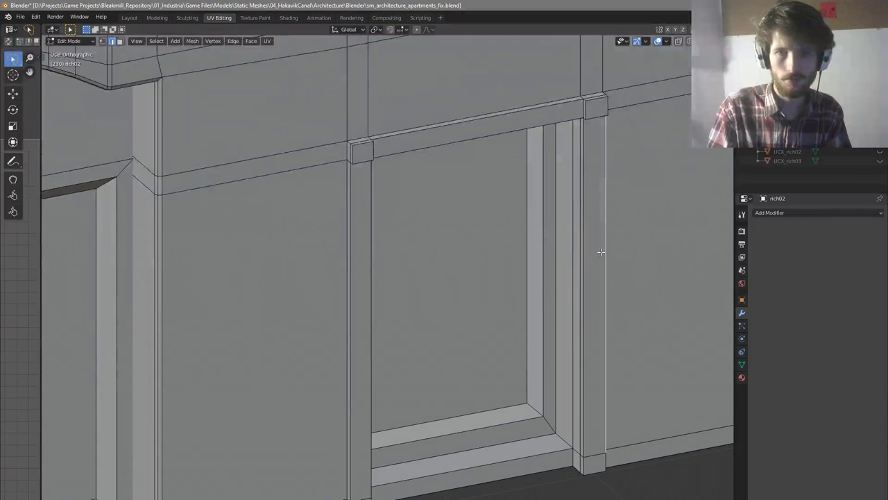
{"action": "middle_click_drag", "start_coordinate": [601, 252], "coordinate": [553, 194]}
{"action": "key", "text": "3"}
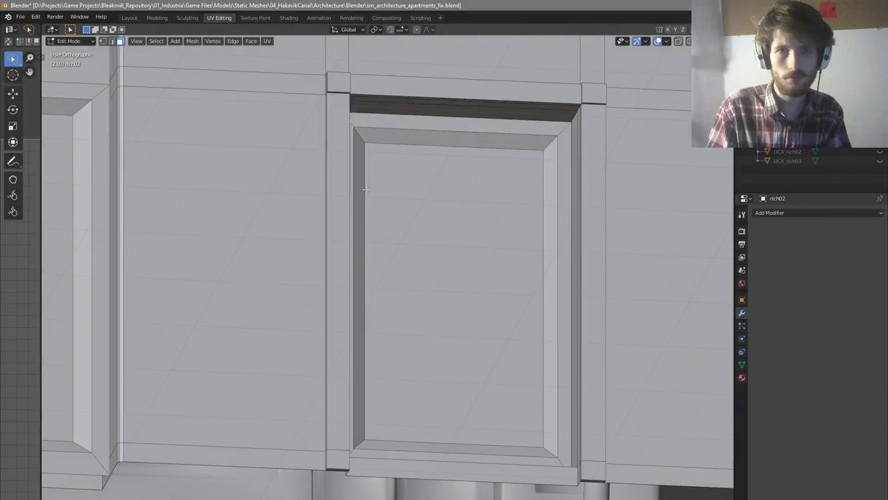
{"action": "left_click", "coordinate": [340, 171]}
{"action": "middle_click_drag", "start_coordinate": [394, 256], "coordinate": [381, 226]}
{"action": "left_click", "coordinate": [348, 435], "text": "shift"}
{"action": "middle_click_drag", "start_coordinate": [425, 362], "coordinate": [408, 318]}
{"action": "key", "text": "1"}
{"action": "key", "text": "alt+a"}
Select the outer vertical edges of the small frame's left post, from its base block up to its top
{"action": "middle_click_drag", "start_coordinate": [380, 244], "coordinate": [427, 261]}
{"action": "key", "text": "2"}
{"action": "left_click", "coordinate": [335, 293]}
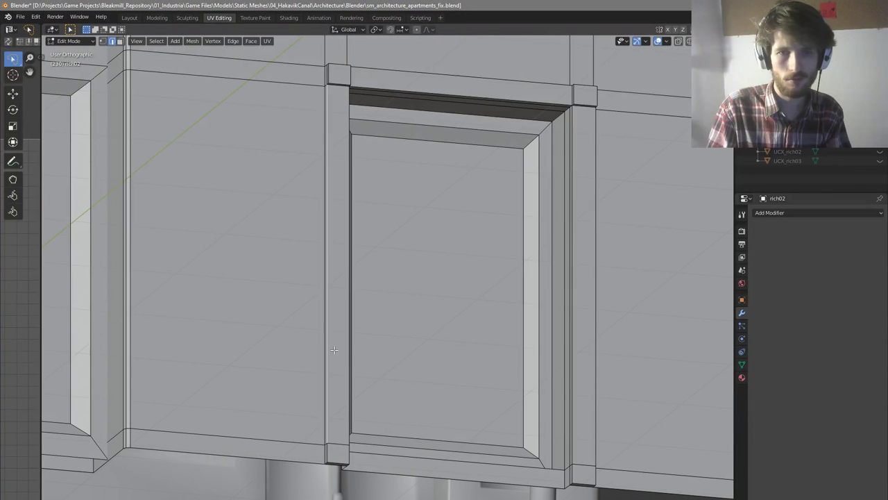
{"action": "left_click", "coordinate": [333, 449], "text": "shift"}
{"action": "left_click", "coordinate": [336, 404]}
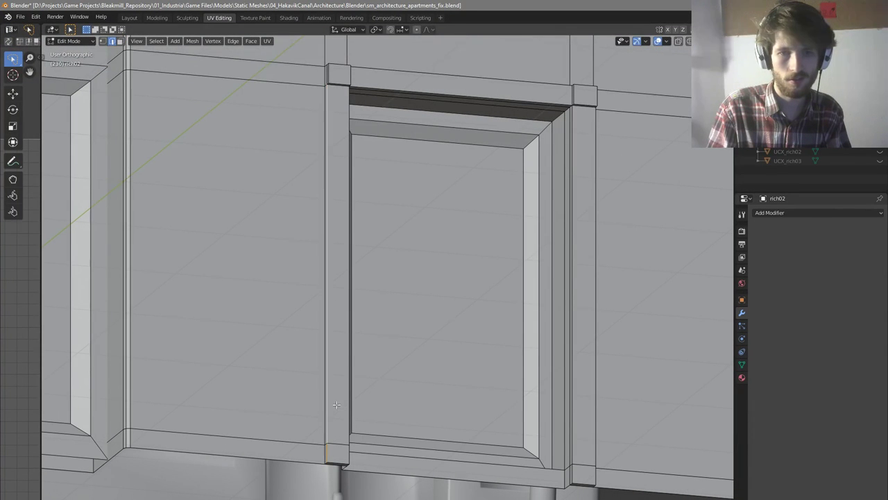
{"action": "scroll", "coordinate": [330, 90], "scroll_direction": "up", "scroll_amount": 4}
{"action": "left_click", "coordinate": [335, 95], "text": "shift"}
{"action": "scroll", "coordinate": [379, 175], "scroll_direction": "down", "scroll_amount": 3}
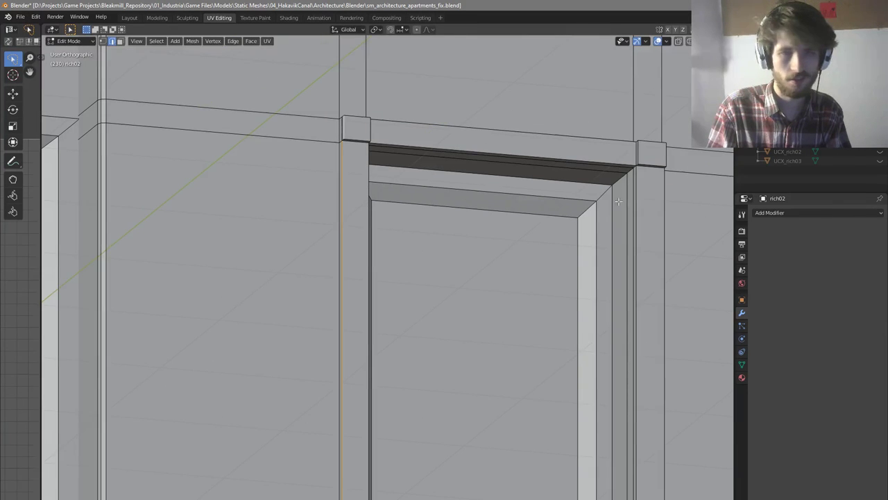
Select the inner vertical edges of the small frame's right post, including the edge of its base block
{"action": "scroll", "coordinate": [631, 161], "scroll_direction": "down", "scroll_amount": 3}
{"action": "middle_click_drag", "start_coordinate": [670, 265], "coordinate": [581, 254], "text": "shift"}
{"action": "left_click", "coordinate": [548, 348]}
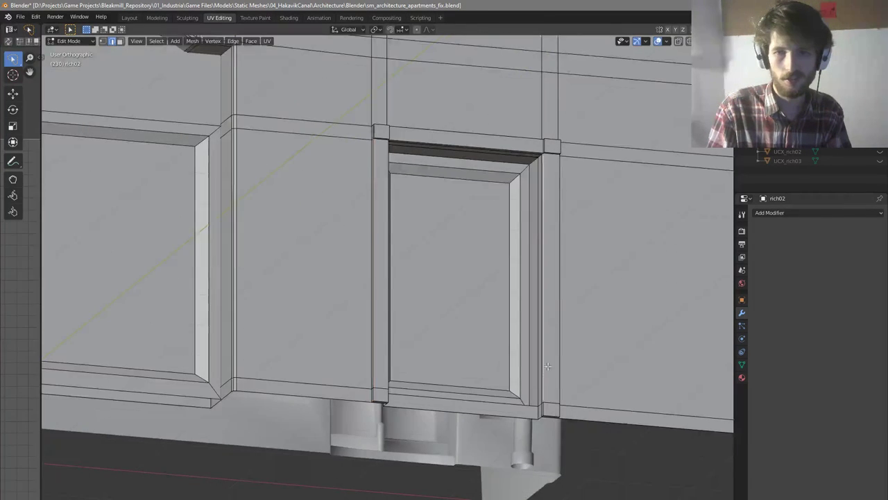
{"action": "scroll", "coordinate": [554, 383], "scroll_direction": "up", "scroll_amount": 4}
{"action": "left_click", "coordinate": [551, 418], "text": "shift"}
{"action": "scroll", "coordinate": [564, 377], "scroll_direction": "down", "scroll_amount": 3}
{"action": "scroll", "coordinate": [570, 281], "scroll_direction": "up", "scroll_amount": 3}
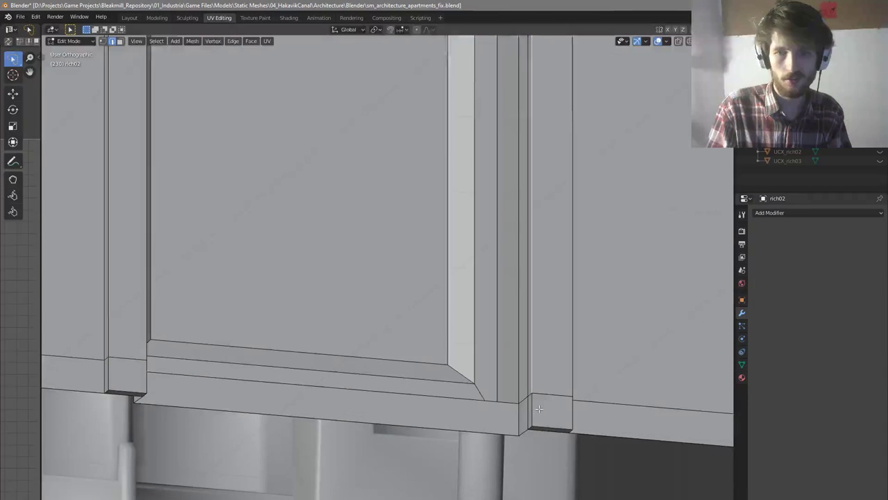
{"action": "scroll", "coordinate": [555, 333], "scroll_direction": "down", "scroll_amount": 3}
{"action": "scroll", "coordinate": [547, 394], "scroll_direction": "up", "scroll_amount": 4}
{"action": "scroll", "coordinate": [547, 394], "scroll_direction": "down", "scroll_amount": 3}
Try to shift the right post's inner vertical edges along X to make the post narrower
{"action": "scroll", "coordinate": [569, 146], "scroll_direction": "up", "scroll_amount": 4}
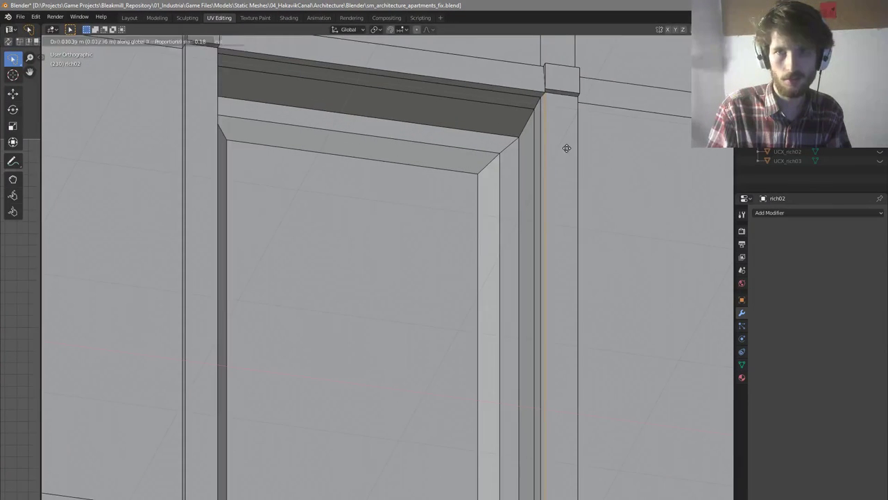
{"action": "scroll", "coordinate": [548, 72], "scroll_direction": "up", "scroll_amount": 1}
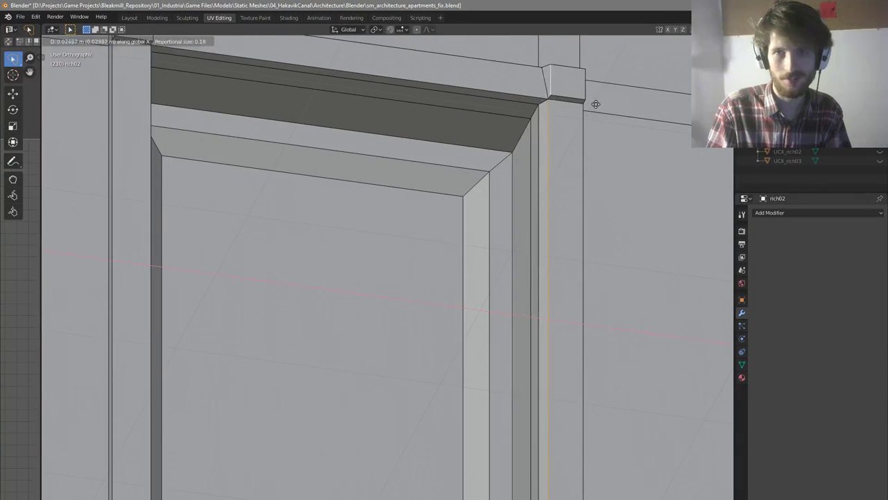
{"action": "scroll", "coordinate": [548, 96], "scroll_direction": "up", "scroll_amount": 2}
{"action": "scroll", "coordinate": [548, 96], "scroll_direction": "down", "scroll_amount": 3}
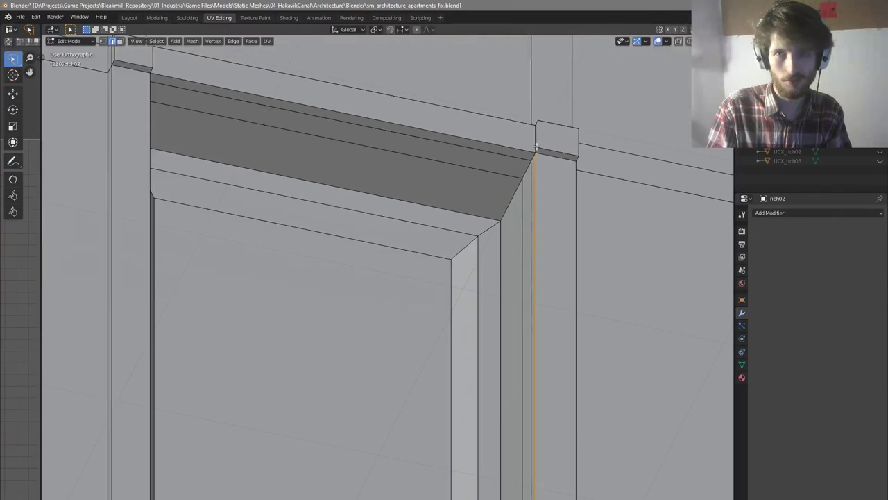
{"action": "key", "text": "g"}
{"action": "key", "text": "x"}
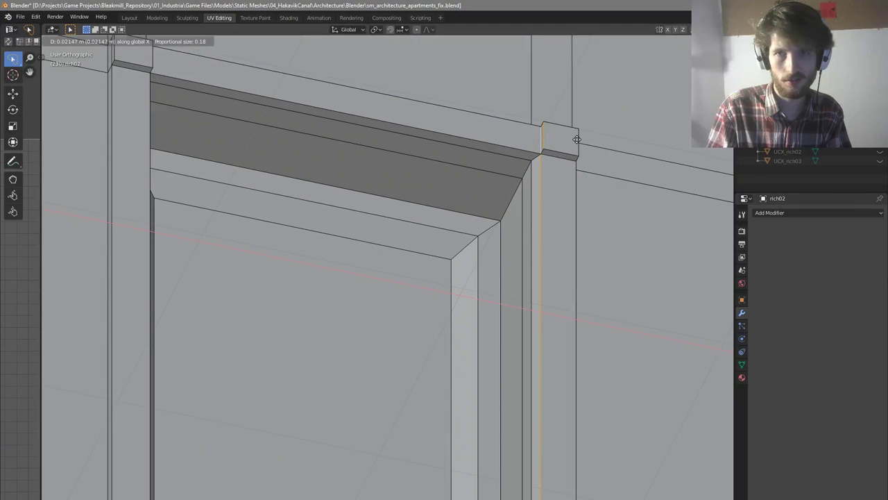
{"action": "right_click", "coordinate": [575, 140]}
Add the left post's inner edge loop to the selection and scale both inner edge sets apart along X
{"action": "scroll", "coordinate": [560, 143], "scroll_direction": "down", "scroll_amount": 5}
{"action": "middle_click_drag", "start_coordinate": [558, 144], "coordinate": [424, 214]}
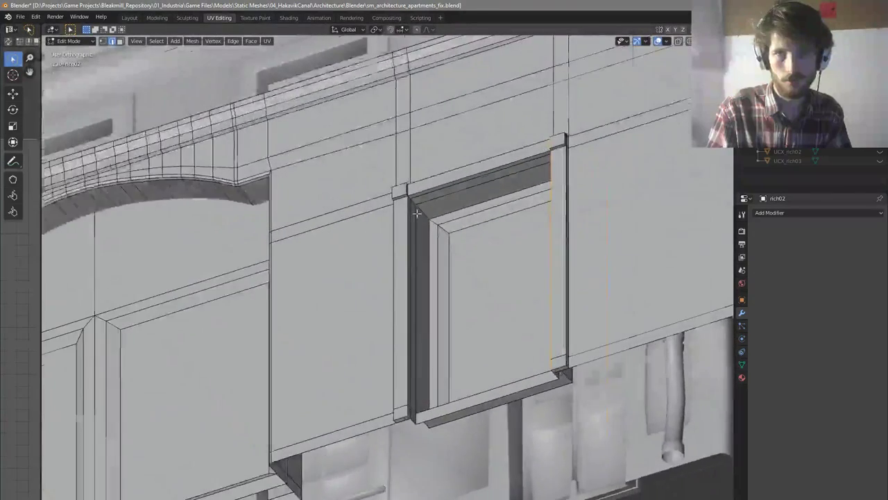
{"action": "scroll", "coordinate": [419, 214], "scroll_direction": "up", "scroll_amount": 4}
{"action": "left_click", "coordinate": [394, 163], "text": "alt+shift"}
{"action": "middle_click_drag", "start_coordinate": [398, 165], "coordinate": [490, 167]}
{"action": "scroll", "coordinate": [492, 168], "scroll_direction": "down", "scroll_amount": 3}
{"action": "scroll", "coordinate": [585, 184], "scroll_direction": "up", "scroll_amount": 2}
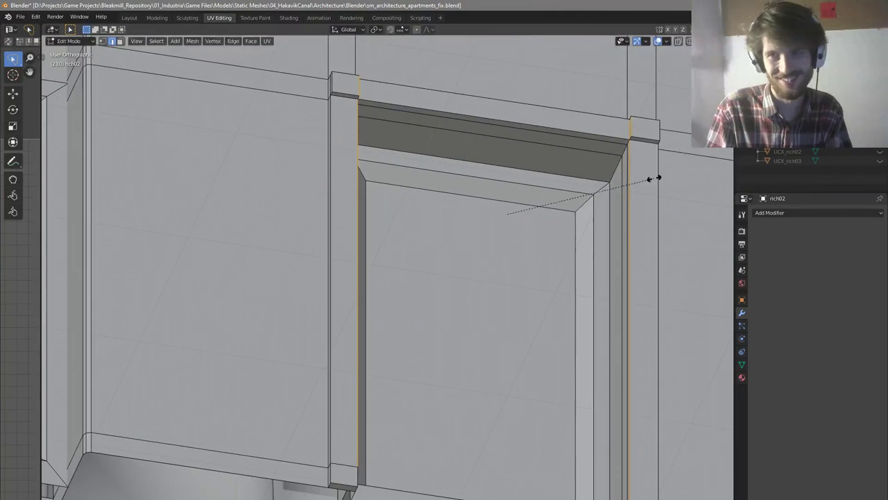
{"action": "middle_click_drag", "start_coordinate": [657, 180], "coordinate": [636, 247]}
{"action": "key", "text": "s"}
{"action": "key", "text": "x"}
{"action": "left_click", "coordinate": [664, 193]}
Select the outer edges of the left post and its top block, and check the frame without the mesh shown
{"action": "left_click", "coordinate": [342, 132]}
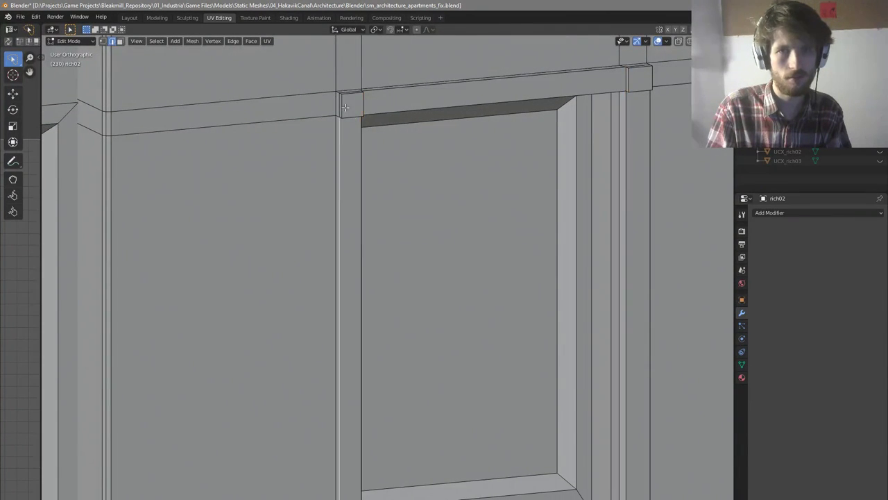
{"action": "left_click", "coordinate": [344, 108], "text": "shift"}
{"action": "scroll", "coordinate": [426, 126], "scroll_direction": "down", "scroll_amount": 2}
{"action": "key", "text": "Tab"}
{"action": "middle_click_drag", "start_coordinate": [432, 127], "coordinate": [413, 129]}
{"action": "key", "text": "Tab"}
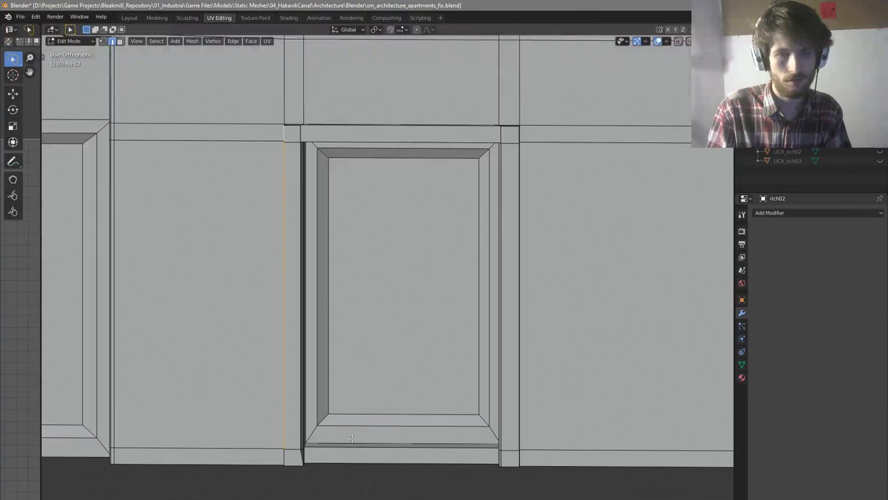
Move the left post's inner bottom vertex along X so the base block's edge runs straight down
{"action": "scroll", "coordinate": [320, 475], "scroll_direction": "up", "scroll_amount": 2}
{"action": "key", "text": "1"}
{"action": "scroll", "coordinate": [299, 471], "scroll_direction": "up", "scroll_amount": 4}
{"action": "left_click", "coordinate": [297, 453]}
{"action": "key", "text": "g"}
{"action": "key", "text": "x"}
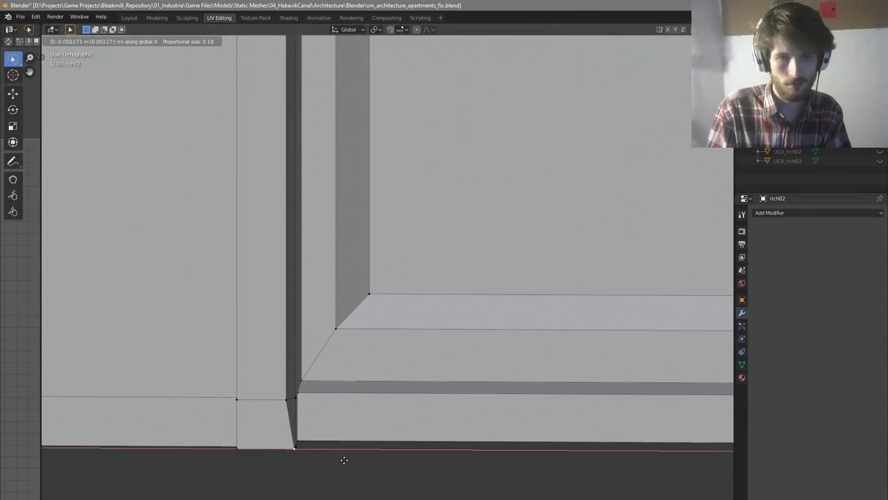
{"action": "left_click", "coordinate": [338, 458]}
{"action": "scroll", "coordinate": [337, 444], "scroll_direction": "down", "scroll_amount": 3}
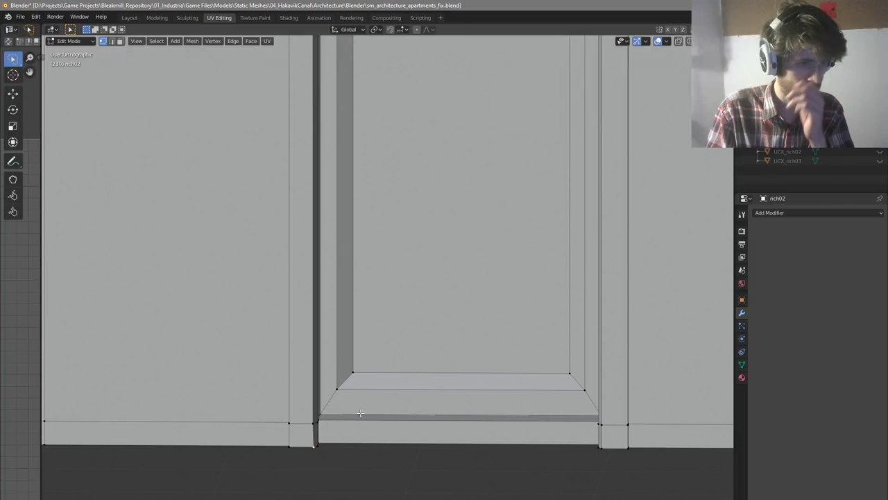
Select the top edges of the small frame's left corner block and examine the frame and facade in both modes
{"action": "scroll", "coordinate": [360, 411], "scroll_direction": "down", "scroll_amount": 8}
{"action": "middle_click_drag", "start_coordinate": [361, 361], "coordinate": [419, 374]}
{"action": "key", "text": "Tab"}
{"action": "key", "text": "Tab"}
{"action": "scroll", "coordinate": [372, 301], "scroll_direction": "up", "scroll_amount": 3}
{"action": "scroll", "coordinate": [372, 299], "scroll_direction": "up", "scroll_amount": 5}
{"action": "left_click", "coordinate": [478, 258], "text": "alt"}
{"action": "scroll", "coordinate": [555, 251], "scroll_direction": "down", "scroll_amount": 4}
{"action": "scroll", "coordinate": [404, 256], "scroll_direction": "up", "scroll_amount": 4}
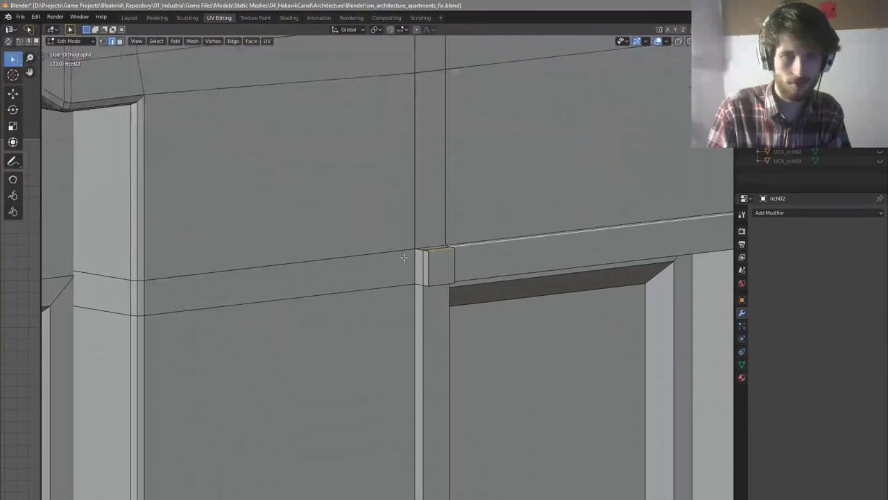
{"action": "scroll", "coordinate": [505, 263], "scroll_direction": "down", "scroll_amount": 5}
{"action": "key", "text": "Tab"}
{"action": "scroll", "coordinate": [505, 263], "scroll_direction": "down", "scroll_amount": 1}
{"action": "middle_click_drag", "start_coordinate": [505, 263], "coordinate": [439, 286]}
{"action": "scroll", "coordinate": [514, 250], "scroll_direction": "down", "scroll_amount": 6}
{"action": "scroll", "coordinate": [591, 365], "scroll_direction": "up", "scroll_amount": 4}
Select the vertical edge loop on the ground floor's outer corner and save the file
{"action": "key", "text": "Tab"}
{"action": "scroll", "coordinate": [578, 360], "scroll_direction": "up", "scroll_amount": 2}
{"action": "left_click", "coordinate": [576, 338]}
{"action": "middle_click_drag", "start_coordinate": [576, 338], "coordinate": [572, 369]}
{"action": "scroll", "coordinate": [562, 333], "scroll_direction": "up", "scroll_amount": 5}
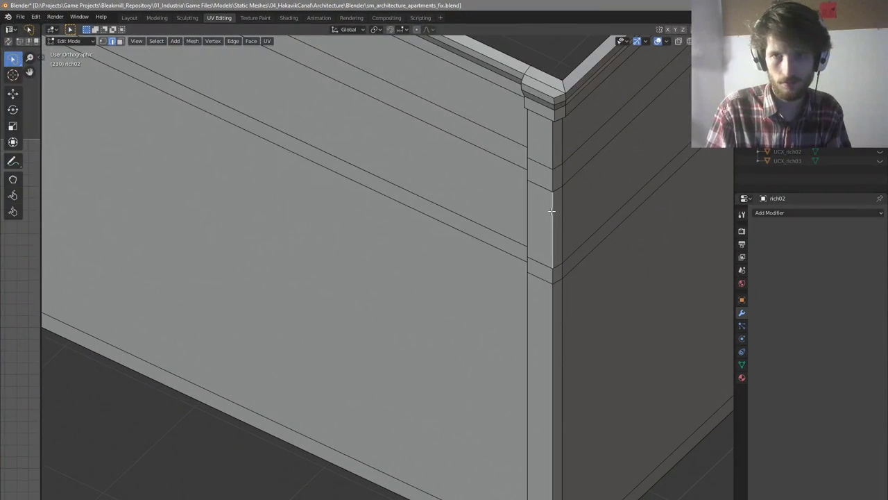
{"action": "left_click", "coordinate": [552, 212], "text": "alt"}
{"action": "scroll", "coordinate": [563, 258], "scroll_direction": "down", "scroll_amount": 5}
{"action": "middle_click_drag", "start_coordinate": [565, 259], "coordinate": [592, 291]}
{"action": "scroll", "coordinate": [573, 271], "scroll_direction": "up", "scroll_amount": 4}
{"action": "mouse_move", "coordinate": [557, 258]}
{"action": "middle_mouse_down"}
{"action": "mouse_move", "coordinate": [584, 234]}
{"action": "mouse_move", "coordinate": [573, 290]}
{"action": "mouse_move", "coordinate": [603, 276]}
{"action": "middle_mouse_up"}
{"action": "key", "text": "Tab"}
{"action": "scroll", "coordinate": [584, 236], "scroll_direction": "down", "scroll_amount": 6}
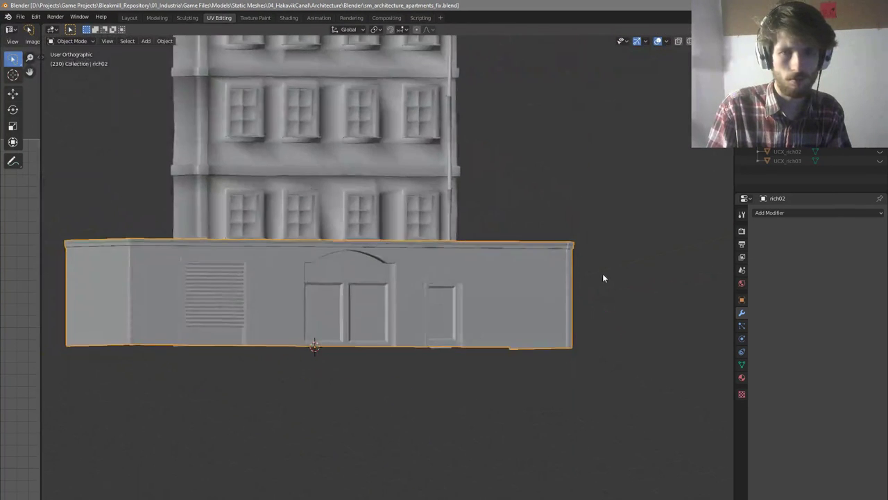
Examine the whole ground floor without the mesh, and inspect the wall and corner block beside the shutter up close
{"action": "key", "text": "Tab"}
{"action": "scroll", "coordinate": [582, 283], "scroll_direction": "down", "scroll_amount": 2}
{"action": "middle_click_drag", "start_coordinate": [448, 270], "coordinate": [454, 279]}
{"action": "key", "text": "Tab"}
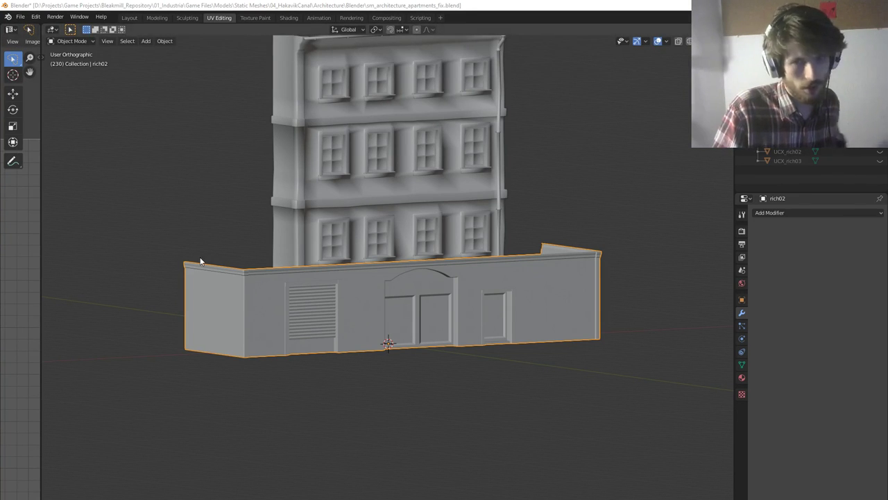
{"action": "scroll", "coordinate": [330, 326], "scroll_direction": "up", "scroll_amount": 3}
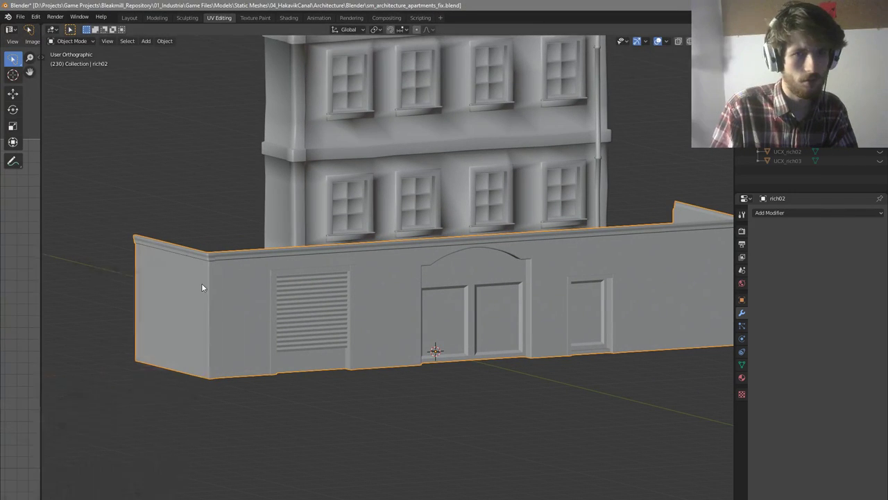
{"action": "key", "text": "Tab"}
{"action": "scroll", "coordinate": [200, 280], "scroll_direction": "up", "scroll_amount": 8}
{"action": "scroll", "coordinate": [393, 256], "scroll_direction": "down", "scroll_amount": 6}
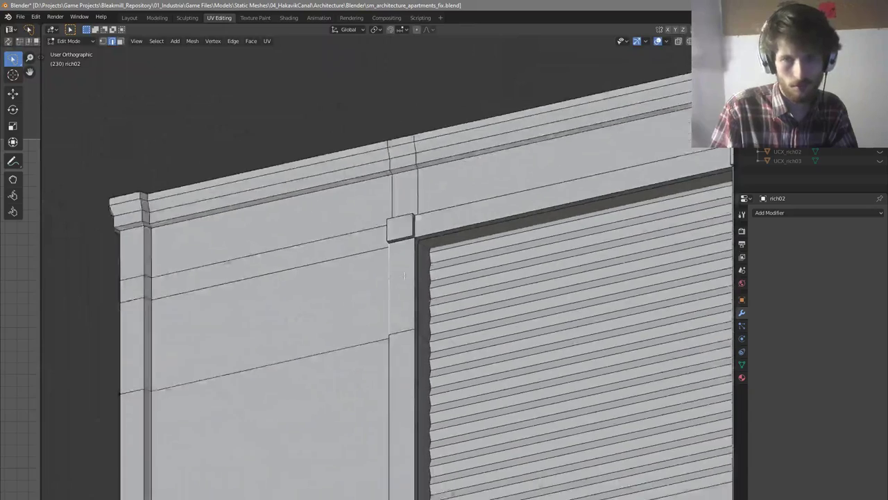
Select the whole linked slatted shutter mesh in the ground floor's framed opening and delete it
{"action": "scroll", "coordinate": [460, 366], "scroll_direction": "up", "scroll_amount": 6}
{"action": "key", "text": "KP_1"}
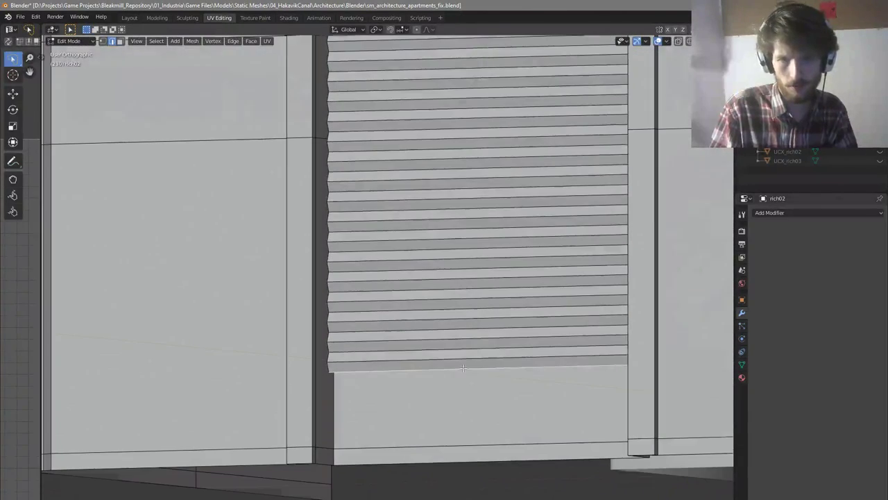
{"action": "key", "text": "l"}
{"action": "scroll", "coordinate": [469, 348], "scroll_direction": "down", "scroll_amount": 4}
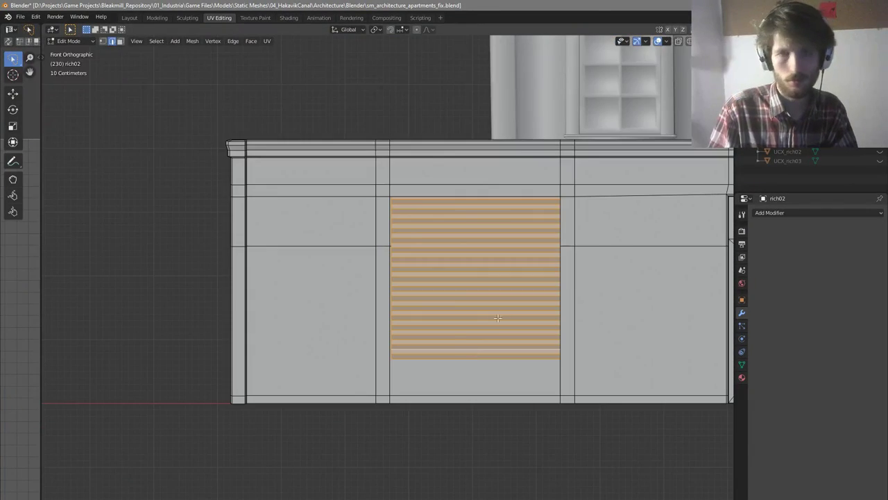
{"action": "middle_click_drag", "start_coordinate": [260, 436], "coordinate": [558, 367]}
{"action": "left_click", "coordinate": [474, 360]}
{"action": "left_click", "coordinate": [495, 304]}
{"action": "key", "text": "ctrl+l"}
{"action": "scroll", "coordinate": [515, 321], "scroll_direction": "down", "scroll_amount": 4}
{"action": "middle_click_drag", "start_coordinate": [515, 321], "coordinate": [511, 323]}
{"action": "key", "text": "x"}
{"action": "left_click", "coordinate": [496, 260]}
Duplicate the large recessed wall face inside the frame and move the copy out in front of the wall along Y
{"action": "middle_click_drag", "start_coordinate": [559, 265], "coordinate": [519, 234]}
{"action": "scroll", "coordinate": [523, 254], "scroll_direction": "up", "scroll_amount": 1}
{"action": "key", "text": "3"}
{"action": "middle_click_drag", "start_coordinate": [518, 292], "coordinate": [509, 315]}
{"action": "left_click", "coordinate": [496, 247]}
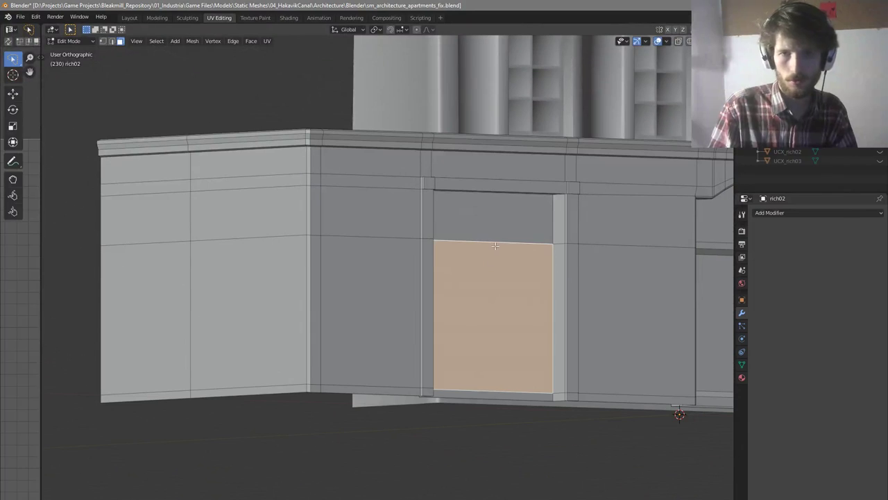
{"action": "left_click", "coordinate": [495, 236]}
{"action": "left_click", "coordinate": [494, 279]}
{"action": "scroll", "coordinate": [492, 240], "scroll_direction": "down", "scroll_amount": 3}
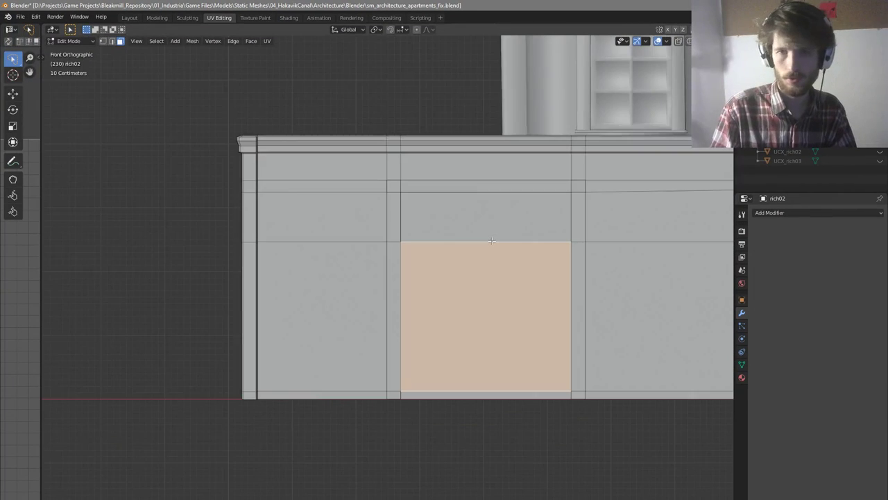
{"action": "middle_click_drag", "start_coordinate": [492, 252], "coordinate": [589, 290]}
{"action": "key", "text": "g"}
{"action": "key", "text": "x"}
{"action": "key", "text": "y"}
{"action": "left_click", "coordinate": [584, 328]}
{"action": "key", "text": "KP_1"}
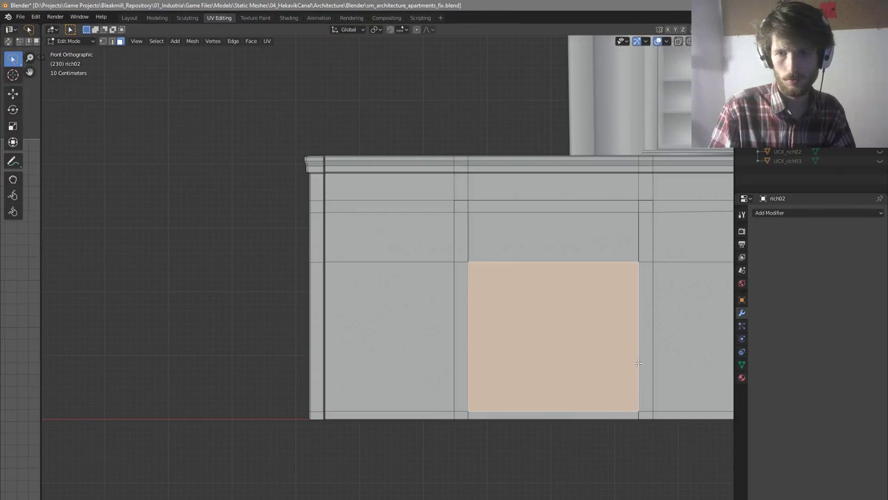
Lower the duplicated panel along Z so its bottom edge reaches the floor line
{"action": "key", "text": "g"}
{"action": "key", "text": "z"}
{"action": "left_click", "coordinate": [644, 371]}
Raise the panel's top edge along Z to the underside of the frame's lintel
{"action": "key", "text": "2"}
{"action": "left_click", "coordinate": [586, 298]}
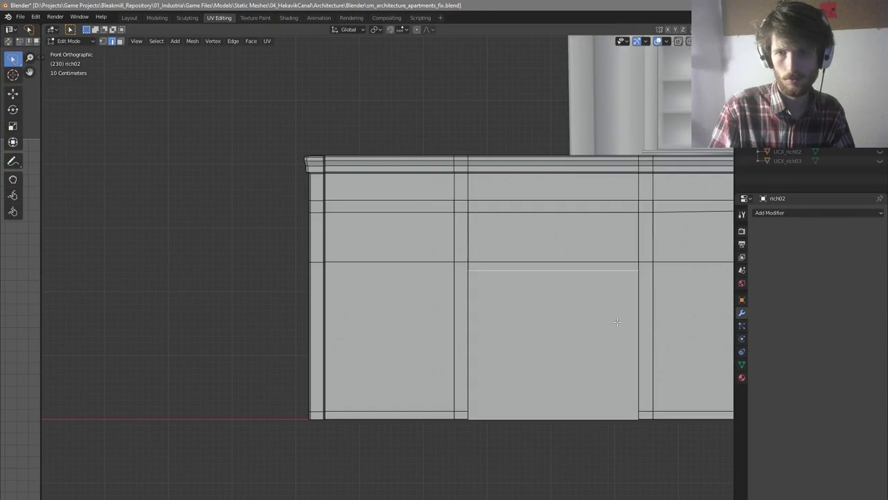
{"action": "middle_click_drag", "start_coordinate": [617, 321], "coordinate": [648, 321]}
{"action": "key", "text": "g"}
{"action": "key", "text": "z"}
{"action": "left_click", "coordinate": [656, 264]}
{"action": "key", "text": "KP_1"}
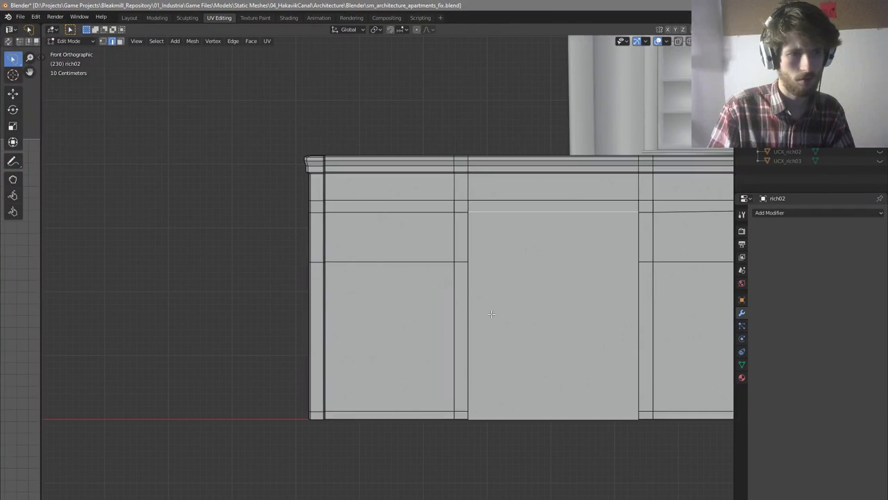
Select the panel face and move it about 0.58 m along Y back toward the framed opening
{"action": "middle_click_drag", "start_coordinate": [490, 314], "coordinate": [524, 325]}
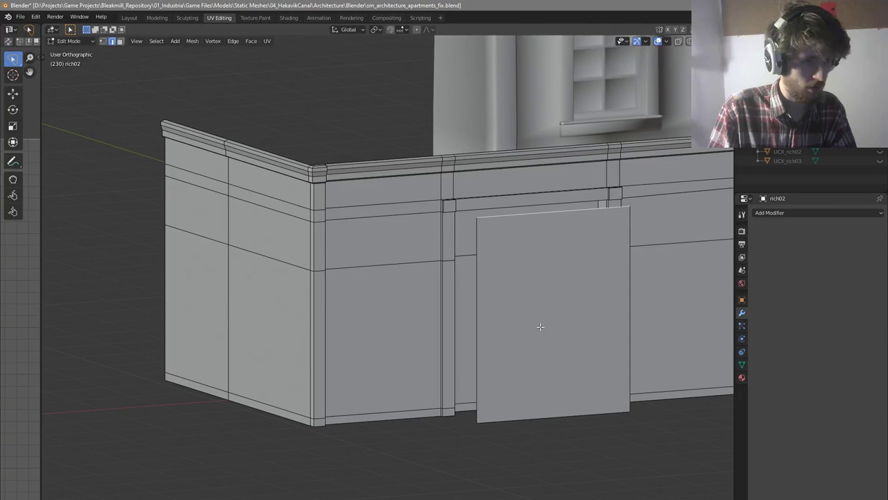
{"action": "middle_click_drag", "start_coordinate": [553, 289], "coordinate": [577, 323]}
{"action": "key", "text": "alt+a"}
{"action": "key", "text": "3"}
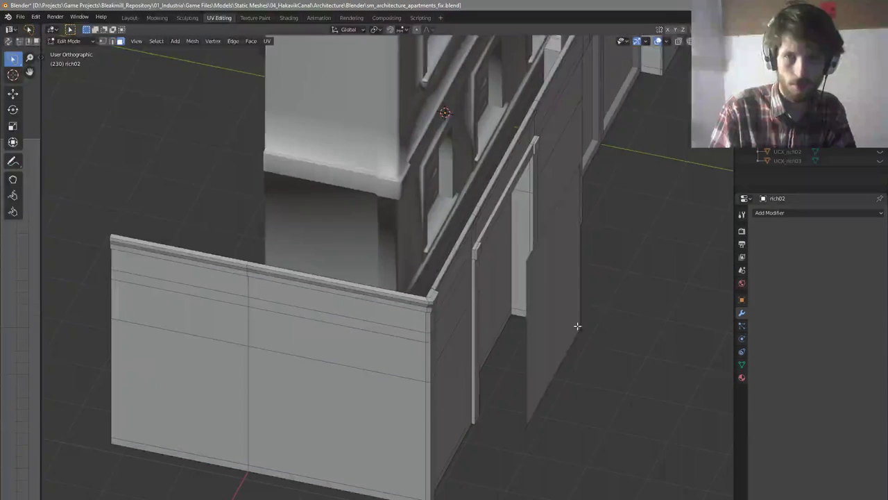
{"action": "left_click", "coordinate": [578, 324]}
{"action": "key", "text": "g"}
{"action": "key", "text": "y"}
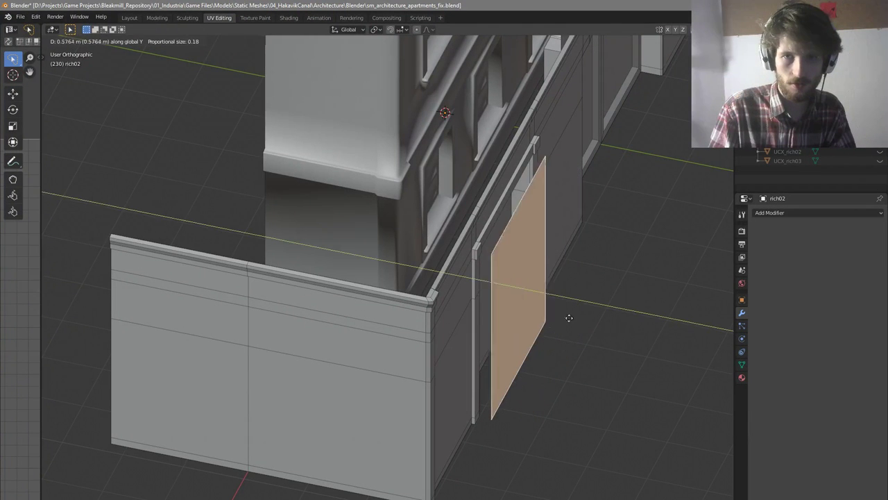
{"action": "left_click", "coordinate": [566, 314]}
{"action": "middle_click_drag", "start_coordinate": [567, 315], "coordinate": [492, 262]}
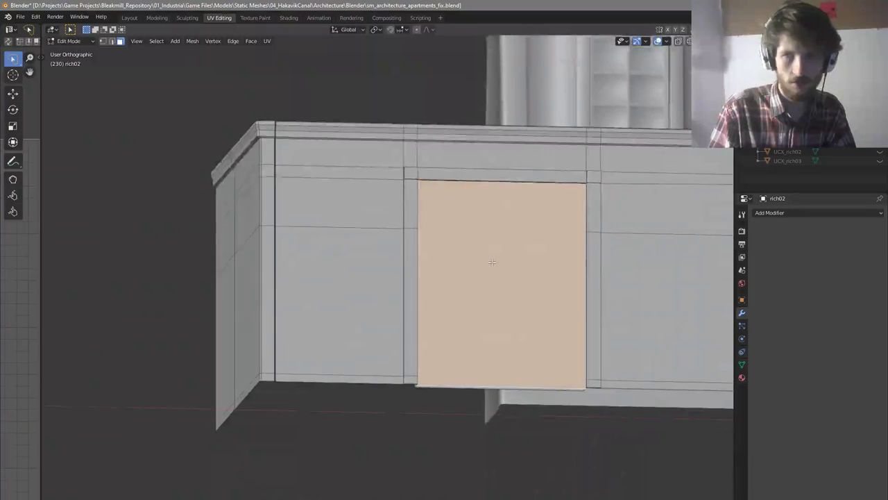
Scale the panel along X to the opening's width and adjust its height position along Z
{"action": "key", "text": "KP_1"}
{"action": "key", "text": "s"}
{"action": "key", "text": "x"}
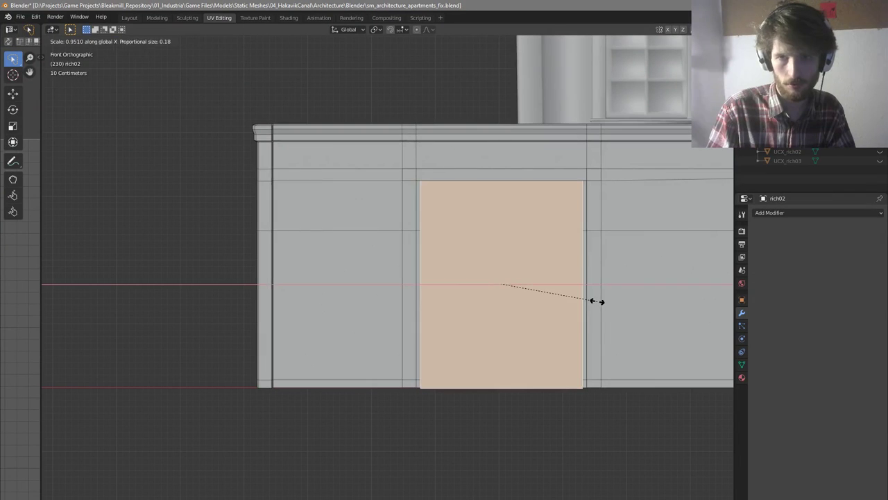
{"action": "left_click", "coordinate": [602, 302]}
{"action": "key", "text": "g"}
{"action": "key", "text": "z"}
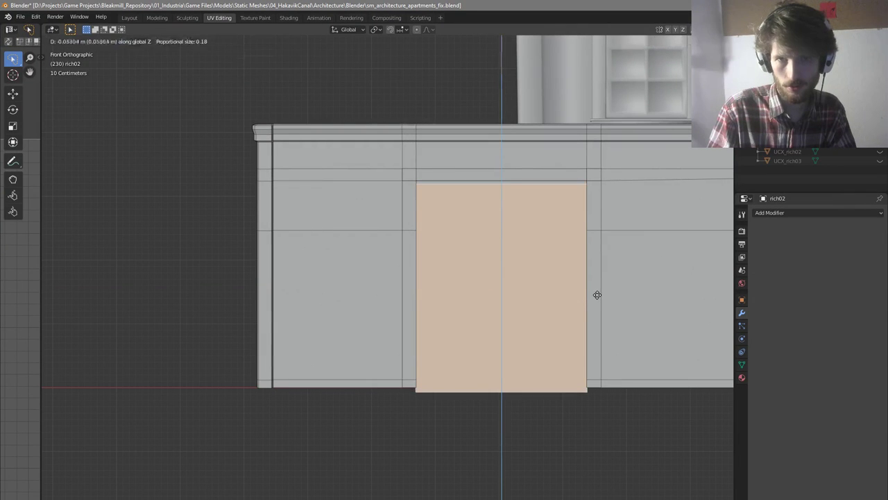
{"action": "left_click", "coordinate": [599, 290]}
Select the panel face inside the frame and save the file
{"action": "middle_click_drag", "start_coordinate": [599, 291], "coordinate": [605, 412]}
{"action": "key", "text": "3"}
{"action": "left_click", "coordinate": [565, 335]}
{"action": "scroll", "coordinate": [565, 336], "scroll_direction": "down", "scroll_amount": 4}
{"action": "middle_click_drag", "start_coordinate": [564, 351], "coordinate": [580, 360]}
{"action": "key", "text": "ctrl+s"}
{"action": "scroll", "coordinate": [580, 360], "scroll_direction": "up", "scroll_amount": 4}
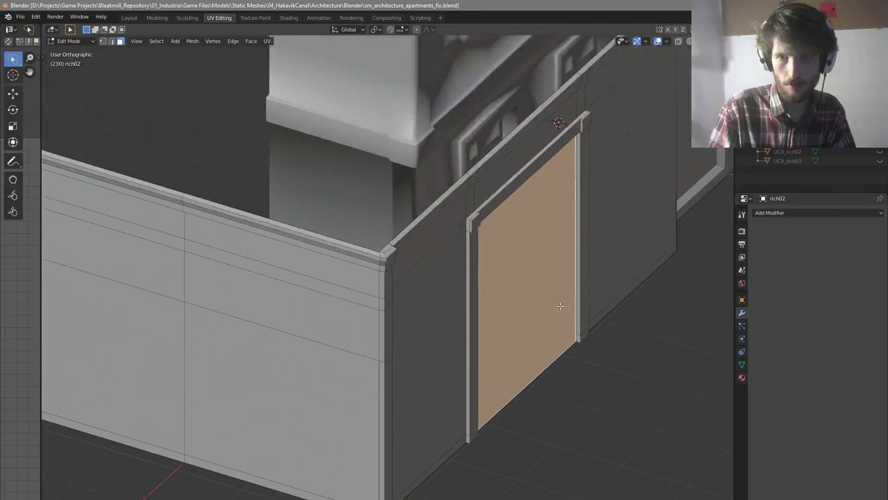
Move the panel along Y so it sits slightly recessed between the frame posts
{"action": "key", "text": "g"}
{"action": "key", "text": "y"}
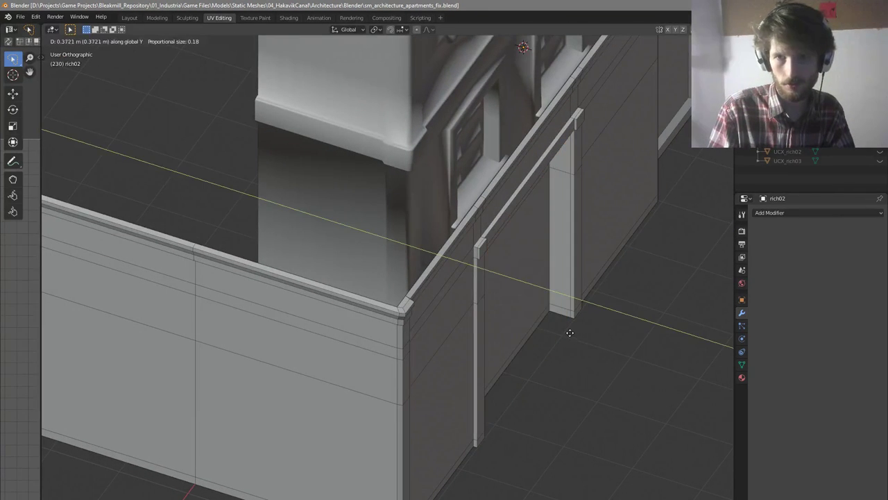
{"action": "left_click", "coordinate": [594, 342]}
{"action": "mouse_move", "coordinate": [594, 342]}
{"action": "middle_mouse_down"}
{"action": "mouse_move", "coordinate": [576, 337]}
{"action": "mouse_move", "coordinate": [585, 344]}
{"action": "middle_mouse_up"}
{"action": "key", "text": "g"}
{"action": "right_click", "coordinate": [581, 340]}
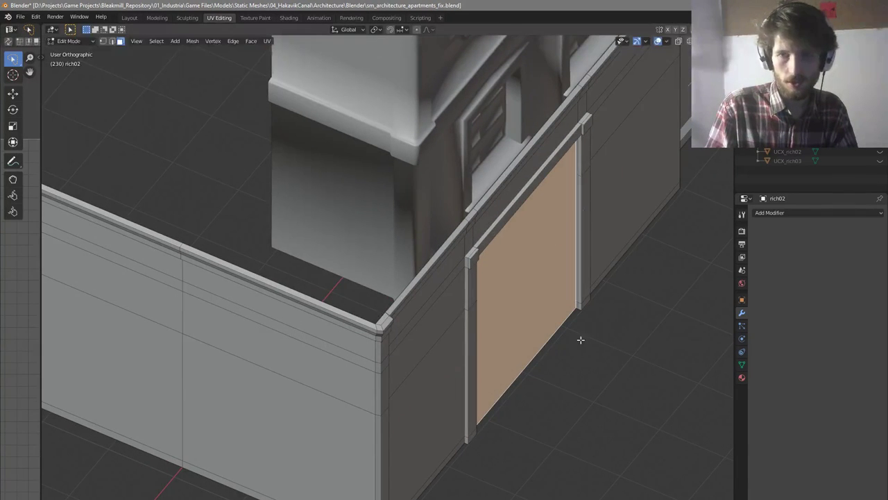
{"action": "key", "text": "g"}
{"action": "key", "text": "y"}
{"action": "left_click", "coordinate": [572, 336]}
{"action": "scroll", "coordinate": [519, 329], "scroll_direction": "down", "scroll_amount": 2}
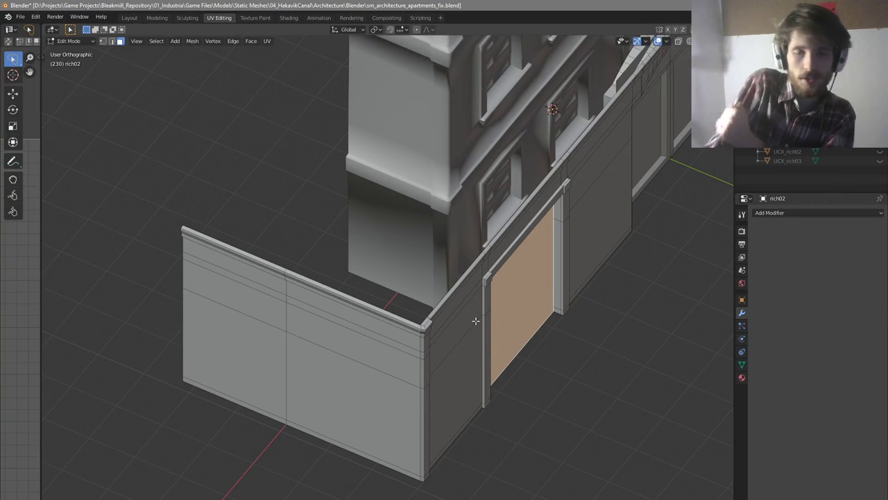
{"action": "middle_click_drag", "start_coordinate": [590, 316], "coordinate": [559, 303]}
{"action": "scroll", "coordinate": [575, 302], "scroll_direction": "up", "scroll_amount": 1}
{"action": "key", "text": "KP_1"}
{"action": "key", "text": "ctrl+r"}
{"action": "right_click", "coordinate": [585, 293]}
{"action": "key", "text": "ctrl+r"}
{"action": "right_click", "coordinate": [588, 291]}
{"action": "middle_click_drag", "start_coordinate": [576, 305], "coordinate": [587, 301]}
{"action": "key", "text": "ctrl+r"}
{"action": "right_click", "coordinate": [575, 301]}
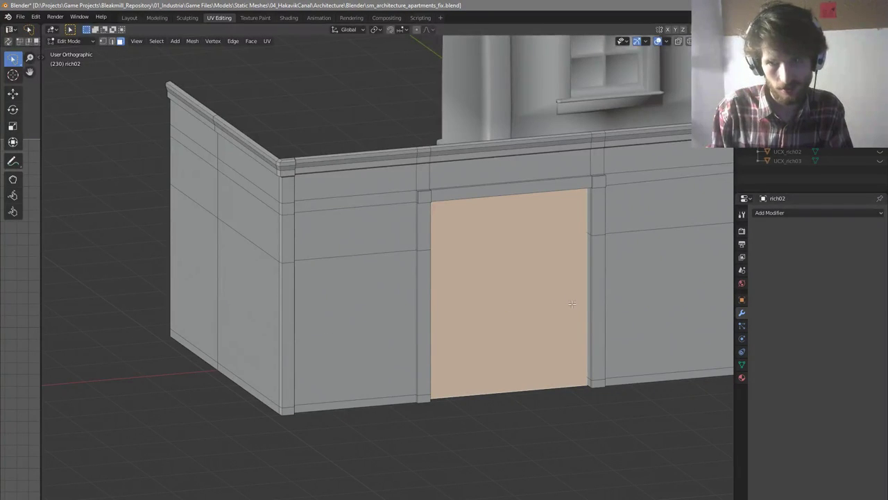
Move the panel along Y so it stands clear in front of the wall and frame
{"action": "middle_click_drag", "start_coordinate": [555, 344], "coordinate": [581, 377]}
{"action": "key", "text": "g"}
{"action": "key", "text": "y"}
{"action": "left_click", "coordinate": [639, 400]}
{"action": "middle_click_drag", "start_coordinate": [640, 399], "coordinate": [623, 367]}
{"action": "key", "text": "ctrl+r"}
{"action": "right_click", "coordinate": [623, 315]}
Add about 32 evenly spaced horizontal loop cuts across the freestanding panel
{"action": "middle_click_drag", "start_coordinate": [624, 316], "coordinate": [611, 290]}
{"action": "scroll", "coordinate": [667, 348], "scroll_direction": "up", "scroll_amount": 3}
{"action": "key", "text": "ctrl+r"}
{"action": "scroll", "coordinate": [623, 321], "scroll_direction": "up", "scroll_amount": 7}
{"action": "scroll", "coordinate": [622, 320], "scroll_direction": "up", "scroll_amount": 10}
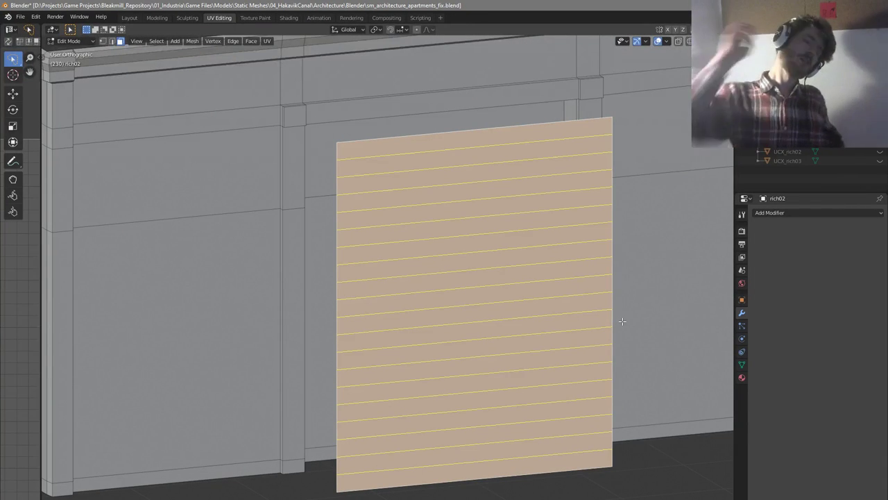
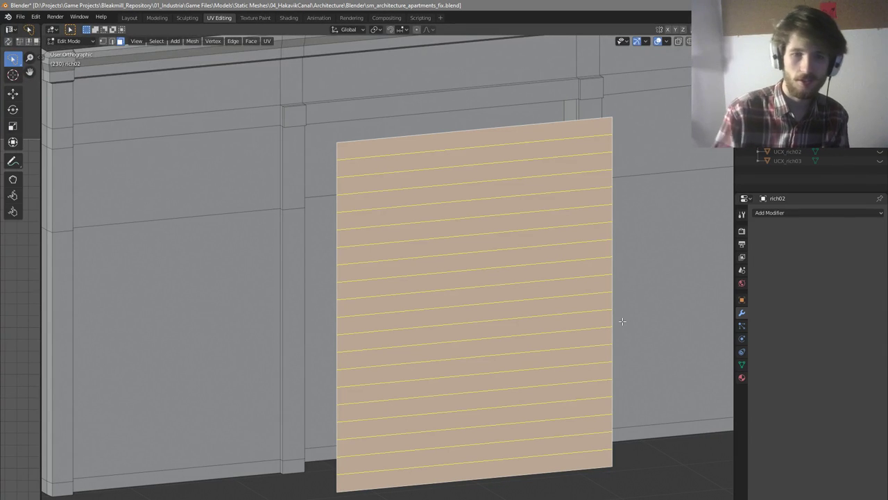
{"action": "scroll", "coordinate": [605, 347], "scroll_direction": "down", "scroll_amount": 1}
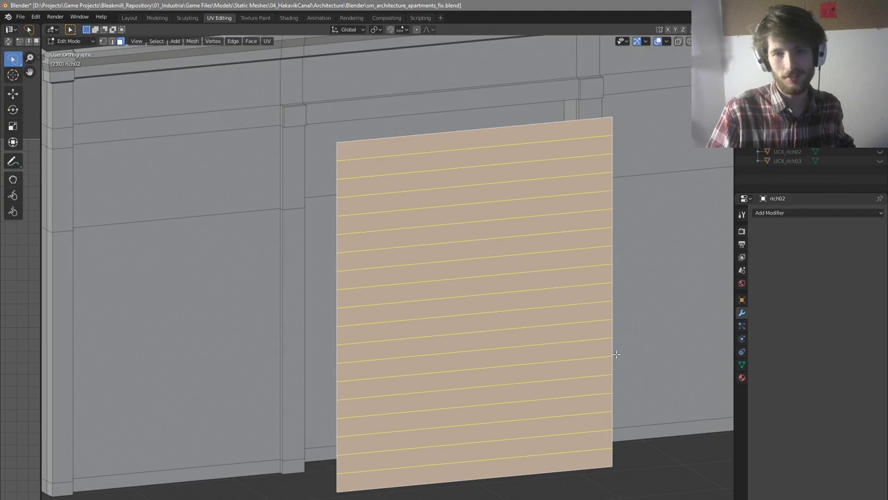
{"action": "scroll", "coordinate": [605, 360], "scroll_direction": "up", "scroll_amount": 18}
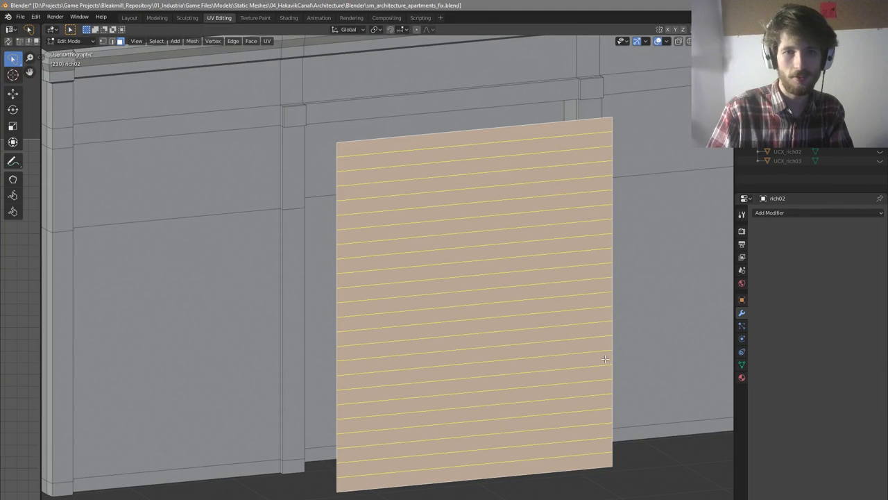
{"action": "scroll", "coordinate": [605, 357], "scroll_direction": "up", "scroll_amount": 2}
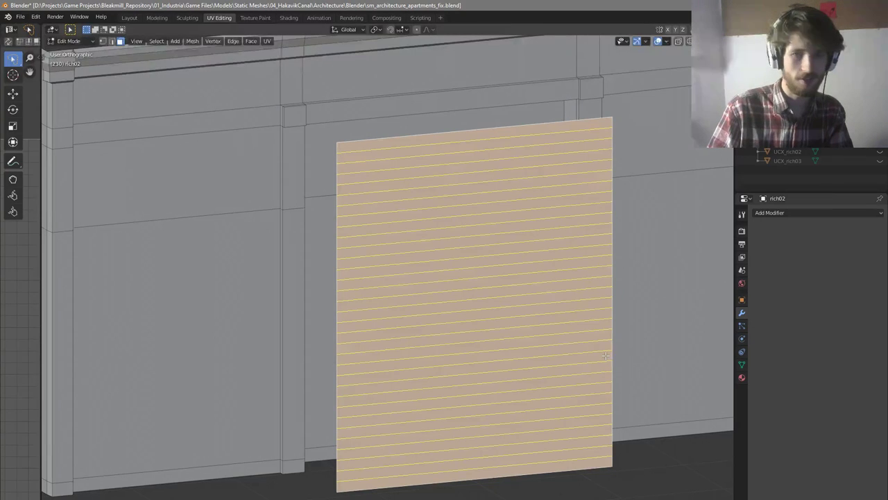
{"action": "left_click", "coordinate": [605, 356]}
Bevel the panel's new horizontal loops into evenly spaced narrow strips
{"action": "scroll", "coordinate": [608, 359], "scroll_direction": "down", "scroll_amount": 4}
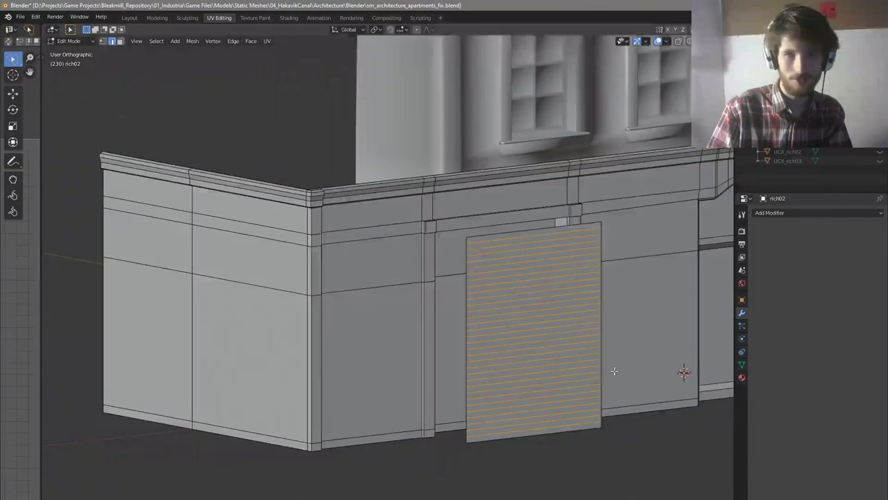
{"action": "scroll", "coordinate": [614, 371], "scroll_direction": "up", "scroll_amount": 5}
{"action": "middle_click_drag", "start_coordinate": [636, 349], "coordinate": [641, 350]}
{"action": "key", "text": "ctrl+b"}
{"action": "left_click", "coordinate": [649, 348]}
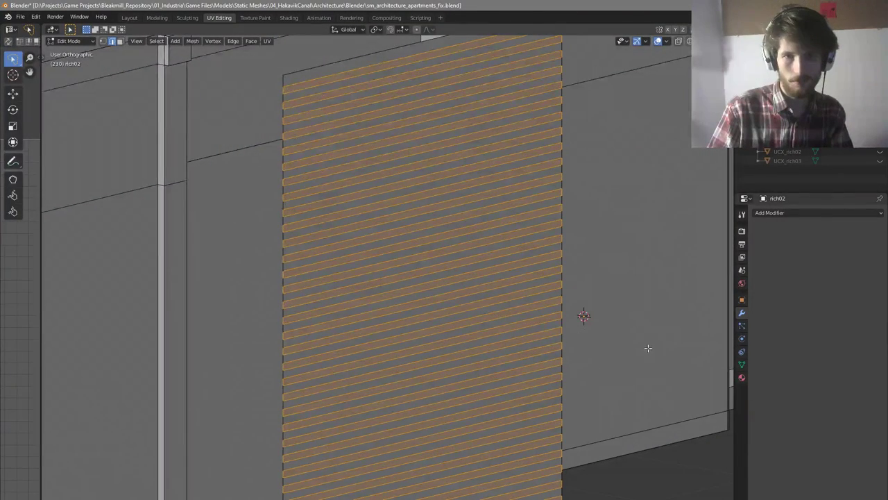
Try to offset the panel's bevelled strips along Y
{"action": "scroll", "coordinate": [539, 340], "scroll_direction": "down", "scroll_amount": 3}
{"action": "scroll", "coordinate": [504, 446], "scroll_direction": "up", "scroll_amount": 2}
{"action": "middle_click_drag", "start_coordinate": [549, 405], "coordinate": [562, 410]}
{"action": "key", "text": "g"}
{"action": "key", "text": "x"}
{"action": "right_click", "coordinate": [561, 407]}
{"action": "key", "text": "g"}
{"action": "key", "text": "y"}
{"action": "left_click", "coordinate": [559, 404]}
Select every second horizontal edge across the freestanding panel, from its lower end up to its top
{"action": "scroll", "coordinate": [470, 453], "scroll_direction": "up", "scroll_amount": 4}
{"action": "scroll", "coordinate": [481, 446], "scroll_direction": "down", "scroll_amount": 1}
{"action": "left_click", "coordinate": [485, 442]}
{"action": "scroll", "coordinate": [483, 440], "scroll_direction": "down", "scroll_amount": 3}
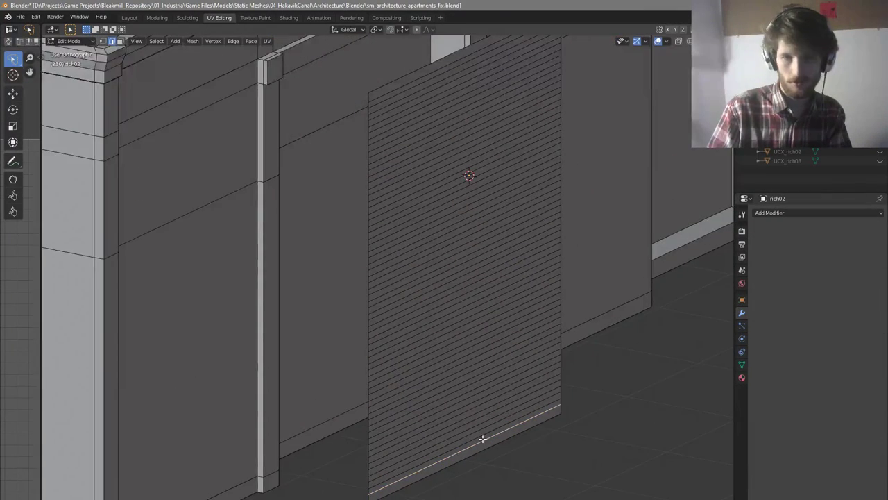
{"action": "key", "text": "KP_1"}
{"action": "scroll", "coordinate": [458, 425], "scroll_direction": "up", "scroll_amount": 4}
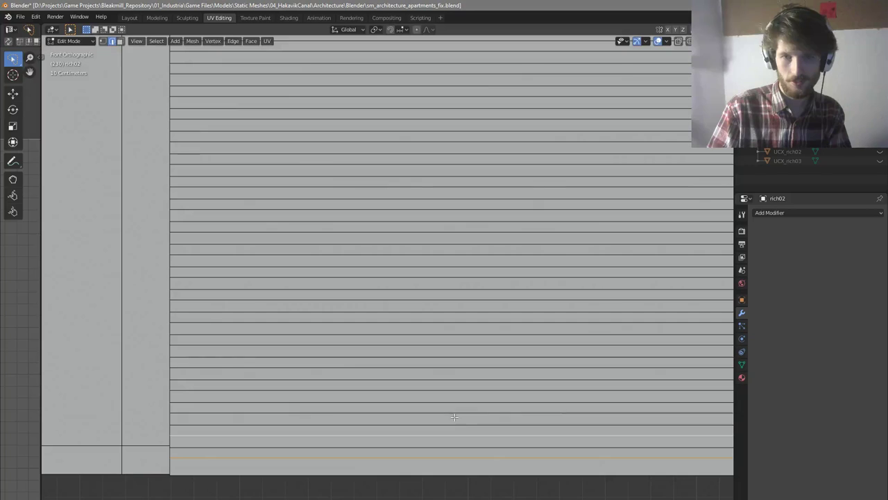
{"action": "left_click", "coordinate": [457, 414], "text": "shift"}
{"action": "left_click", "coordinate": [456, 393], "text": "shift"}
{"action": "scroll", "coordinate": [456, 401], "scroll_direction": "down", "scroll_amount": 4}
{"action": "scroll", "coordinate": [457, 401], "scroll_direction": "up", "scroll_amount": 3}
{"action": "left_click", "coordinate": [456, 390], "text": "shift"}
{"action": "left_click", "coordinate": [457, 371], "text": "shift"}
{"action": "left_click", "coordinate": [457, 351], "text": "shift"}
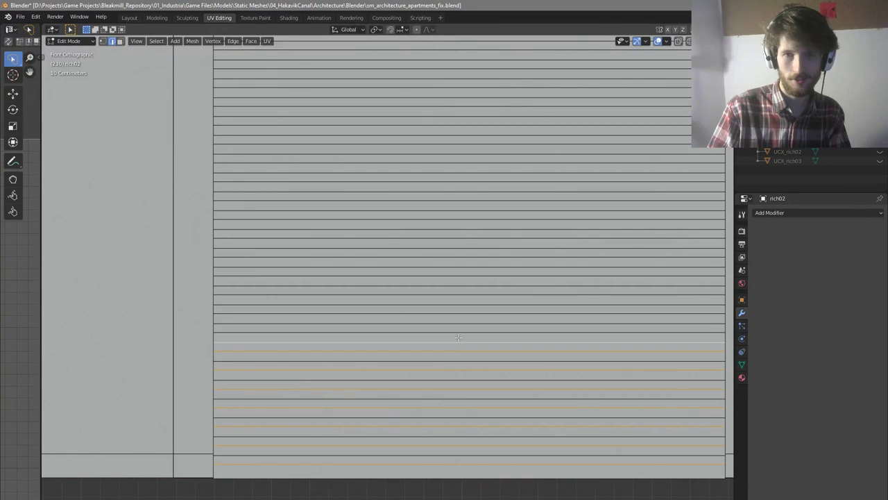
{"action": "left_click", "coordinate": [458, 333], "text": "shift"}
{"action": "left_click", "coordinate": [459, 314], "text": "shift"}
{"action": "left_click", "coordinate": [462, 294], "text": "shift"}
{"action": "left_click", "coordinate": [461, 276], "text": "shift"}
{"action": "left_click", "coordinate": [460, 257], "text": "shift"}
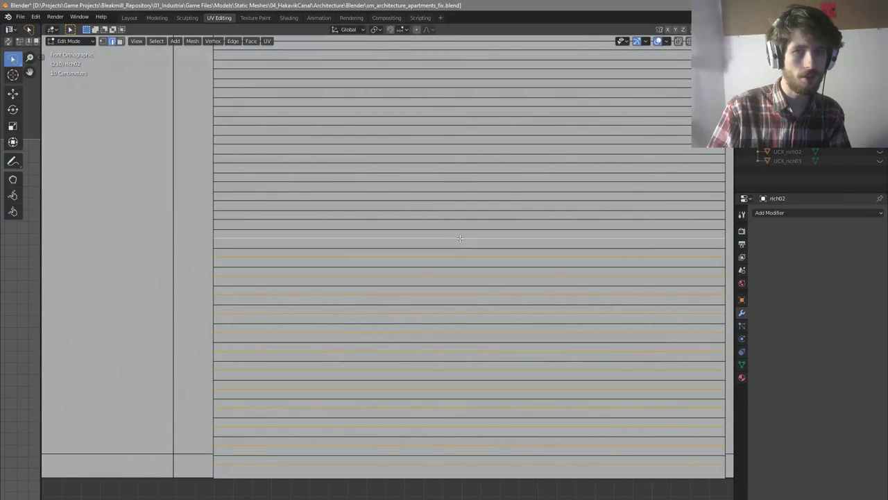
{"action": "left_click", "coordinate": [460, 238], "text": "shift"}
{"action": "scroll", "coordinate": [437, 409], "scroll_direction": "down", "scroll_amount": 3}
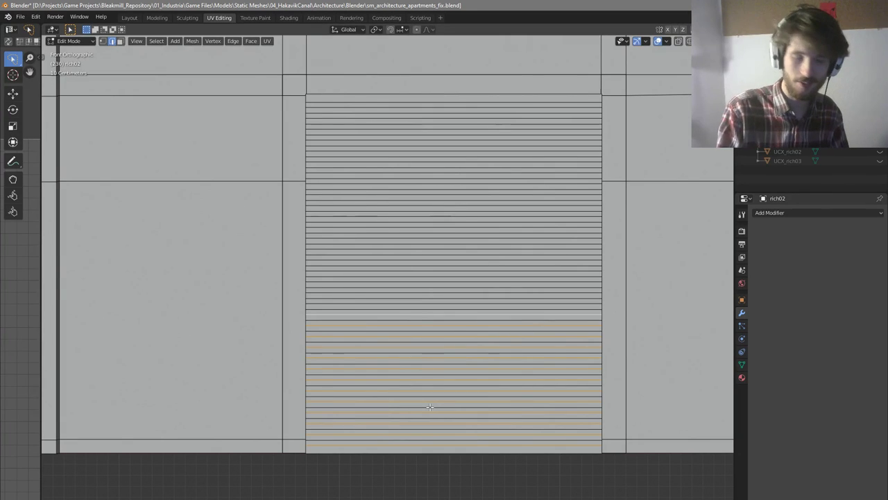
{"action": "middle_click_drag", "start_coordinate": [429, 402], "coordinate": [564, 311]}
{"action": "scroll", "coordinate": [565, 312], "scroll_direction": "up", "scroll_amount": 4}
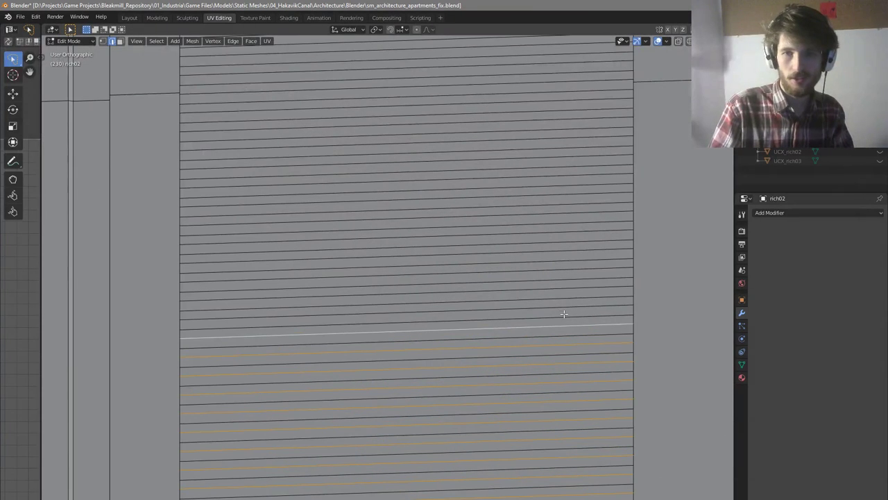
{"action": "left_click", "coordinate": [569, 288], "text": "alt+shift"}
{"action": "left_click", "coordinate": [573, 269], "text": "alt+shift"}
{"action": "left_click", "coordinate": [573, 252], "text": "alt+shift"}
{"action": "left_click", "coordinate": [573, 233], "text": "alt+shift"}
{"action": "left_click", "coordinate": [571, 216], "text": "alt+shift"}
{"action": "left_click", "coordinate": [569, 195], "text": "alt+shift"}
{"action": "left_click", "coordinate": [571, 175], "text": "alt+shift"}
{"action": "left_click", "coordinate": [573, 158], "text": "alt+shift"}
{"action": "left_click", "coordinate": [575, 140], "text": "alt+shift"}
{"action": "left_click", "coordinate": [575, 122], "text": "alt+shift"}
{"action": "left_click", "coordinate": [578, 99], "text": "alt+shift"}
{"action": "left_click", "coordinate": [584, 77], "text": "alt+shift"}
{"action": "left_click", "coordinate": [589, 63], "text": "alt+shift"}
{"action": "scroll", "coordinate": [534, 268], "scroll_direction": "down", "scroll_amount": 5}
{"action": "scroll", "coordinate": [562, 173], "scroll_direction": "up", "scroll_amount": 6}
{"action": "left_click", "coordinate": [565, 171], "text": "alt+shift"}
{"action": "left_click", "coordinate": [565, 146], "text": "alt+shift"}
{"action": "left_click", "coordinate": [566, 126], "text": "alt+shift"}
{"action": "left_click", "coordinate": [564, 106], "text": "alt+shift"}
{"action": "left_click", "coordinate": [562, 74], "text": "alt+shift"}
{"action": "left_click", "coordinate": [560, 59], "text": "alt+shift"}
{"action": "middle_click_drag", "start_coordinate": [560, 61], "coordinate": [571, 193]}
{"action": "scroll", "coordinate": [571, 192], "scroll_direction": "down", "scroll_amount": 4}
{"action": "scroll", "coordinate": [499, 328], "scroll_direction": "up", "scroll_amount": 4}
Offset the alternating panel edges slightly along Y to give the shutter a zigzag slatted profile
{"action": "key", "text": "g"}
{"action": "key", "text": "x"}
{"action": "right_click", "coordinate": [504, 330]}
{"action": "key", "text": "g"}
{"action": "key", "text": "y"}
{"action": "left_click", "coordinate": [508, 326]}
{"action": "scroll", "coordinate": [506, 324], "scroll_direction": "down", "scroll_amount": 3}
Select the whole linked shutter panel and move it about 0.92 m along Y into its frame in the wall
{"action": "middle_click_drag", "start_coordinate": [507, 324], "coordinate": [498, 341]}
{"action": "left_click", "coordinate": [476, 333]}
{"action": "key", "text": "ctrl+l"}
{"action": "key", "text": "g"}
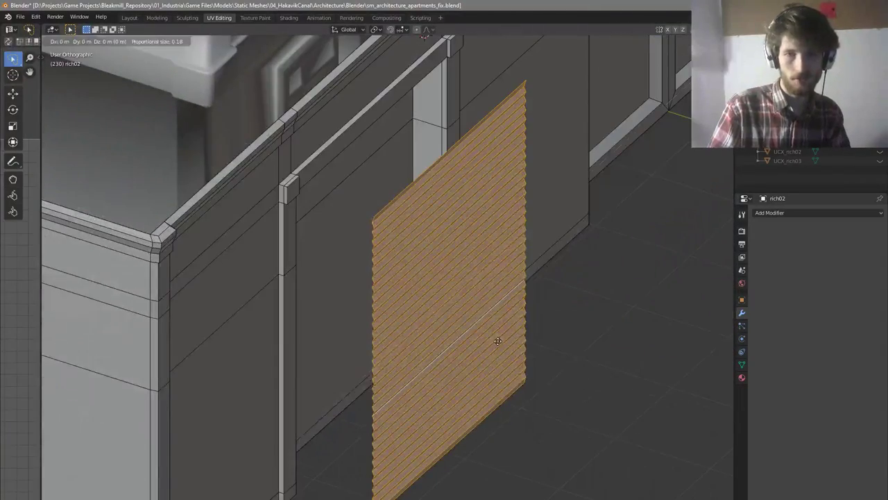
{"action": "key", "text": "y"}
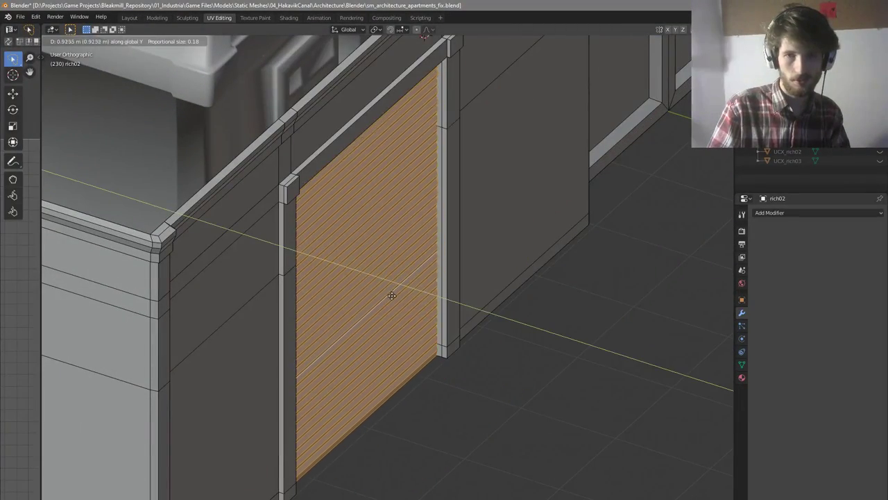
{"action": "left_click", "coordinate": [390, 293]}
Check the shutter fitted in its frame, clear the selection and save the file
{"action": "middle_click_drag", "start_coordinate": [391, 293], "coordinate": [414, 309]}
{"action": "scroll", "coordinate": [414, 249], "scroll_direction": "up", "scroll_amount": 2}
{"action": "key", "text": "Tab"}
{"action": "scroll", "coordinate": [413, 308], "scroll_direction": "down", "scroll_amount": 3}
{"action": "key", "text": "ctrl+s"}
{"action": "key", "text": "Tab"}
{"action": "scroll", "coordinate": [300, 323], "scroll_direction": "up", "scroll_amount": 4}
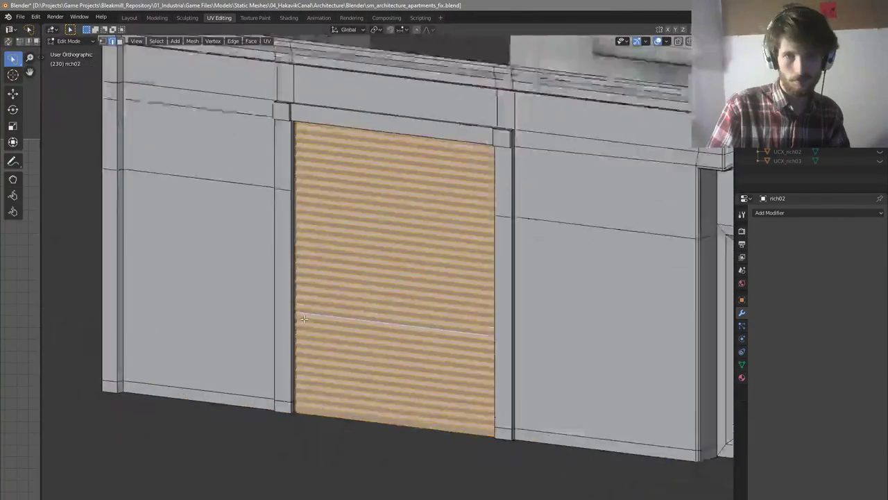
{"action": "middle_click_drag", "start_coordinate": [282, 315], "coordinate": [409, 365]}
{"action": "scroll", "coordinate": [276, 283], "scroll_direction": "down", "scroll_amount": 1}
{"action": "scroll", "coordinate": [276, 282], "scroll_direction": "down", "scroll_amount": 5}
{"action": "scroll", "coordinate": [426, 310], "scroll_direction": "up", "scroll_amount": 3}
{"action": "key", "text": "Tab"}
{"action": "key", "text": "Tab"}
{"action": "key", "text": "a"}
{"action": "key", "text": "alt+a"}
{"action": "key", "text": "ctrl+s"}
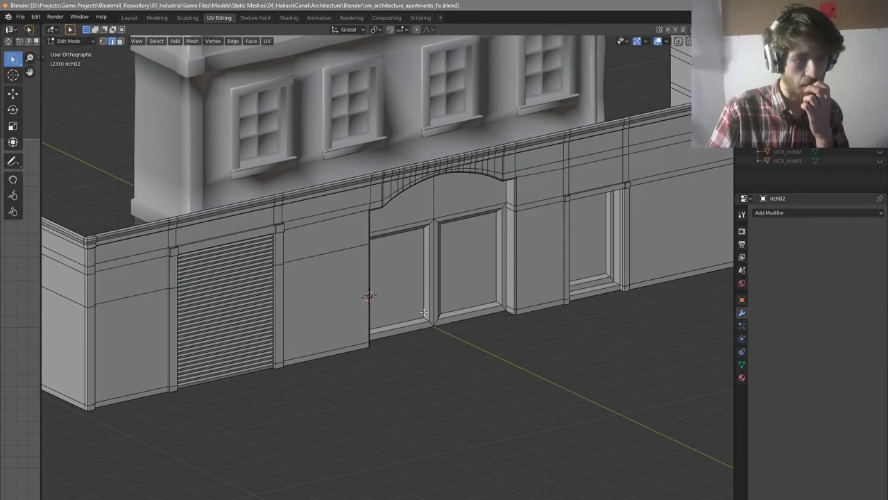
Examine the arched doorway and the surrounding ground-floor facade from several angles, saving the file along the way
{"action": "scroll", "coordinate": [533, 299], "scroll_direction": "up", "scroll_amount": 4}
{"action": "left_click", "coordinate": [516, 307]}
{"action": "mouse_move", "coordinate": [507, 333]}
{"action": "middle_mouse_down"}
{"action": "mouse_move", "coordinate": [513, 283]}
{"action": "mouse_move", "coordinate": [508, 331]}
{"action": "middle_mouse_up"}
{"action": "scroll", "coordinate": [508, 331], "scroll_direction": "down", "scroll_amount": 4}
{"action": "key", "text": "ctrl+s"}
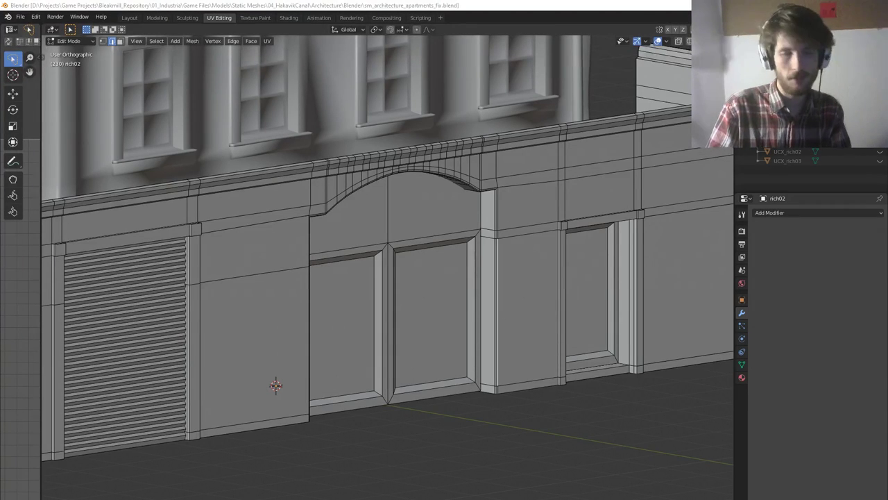
{"action": "middle_click_drag", "start_coordinate": [511, 277], "coordinate": [510, 204]}
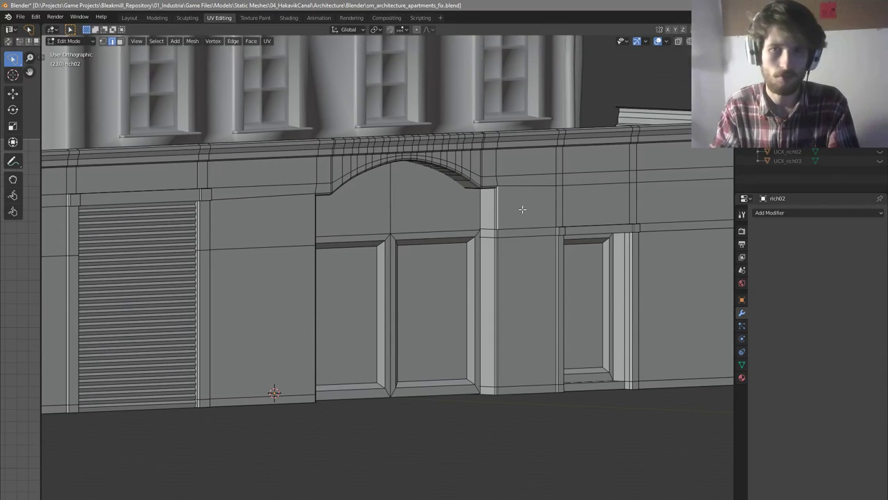
{"action": "middle_click_drag", "start_coordinate": [528, 207], "coordinate": [230, 267]}
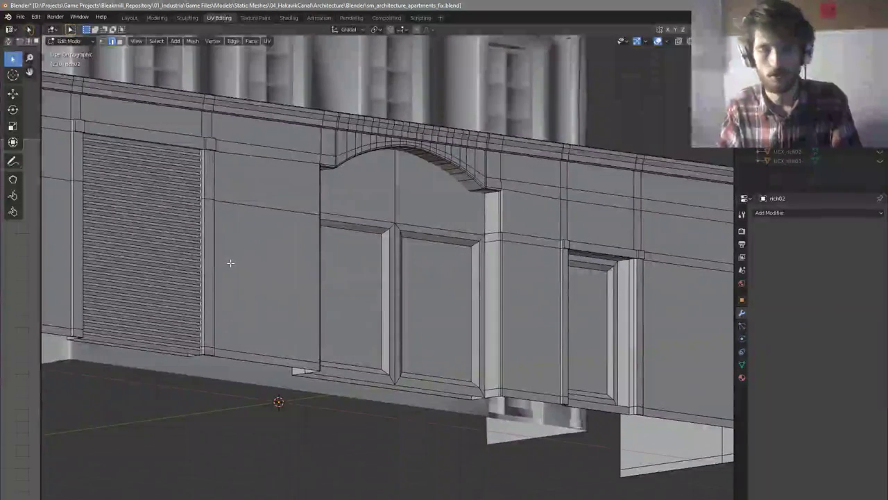
{"action": "scroll", "coordinate": [368, 214], "scroll_direction": "up", "scroll_amount": 3}
{"action": "left_click", "coordinate": [369, 213]}
{"action": "scroll", "coordinate": [369, 216], "scroll_direction": "down", "scroll_amount": 4}
{"action": "scroll", "coordinate": [369, 216], "scroll_direction": "up", "scroll_amount": 3}
{"action": "left_click", "coordinate": [430, 229]}
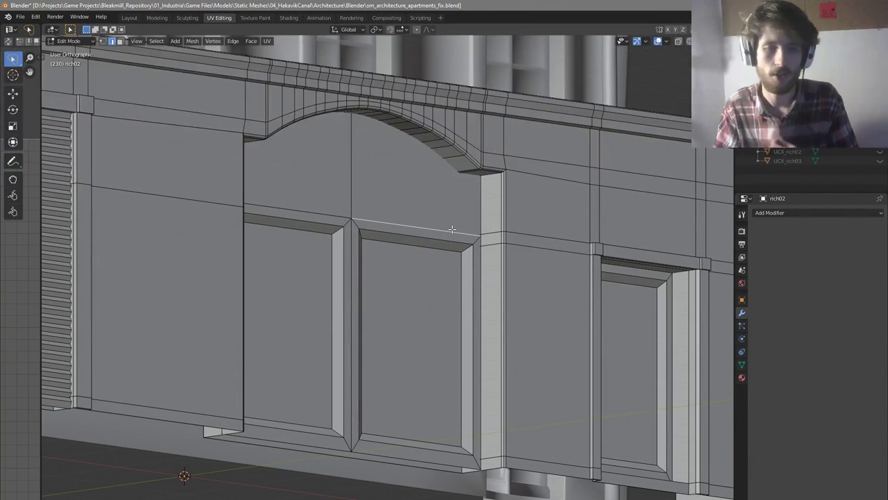
{"action": "middle_click_drag", "start_coordinate": [512, 352], "coordinate": [500, 304]}
{"action": "left_click", "coordinate": [426, 234]}
{"action": "key", "text": "ctrl+l"}
{"action": "key", "text": "x"}
{"action": "key", "text": "s"}
{"action": "key", "text": "x"}
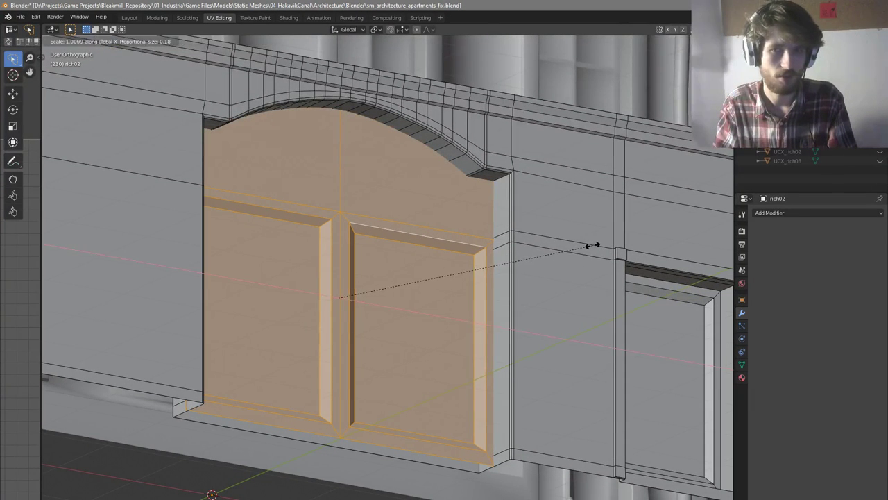
{"action": "right_click", "coordinate": [592, 245]}
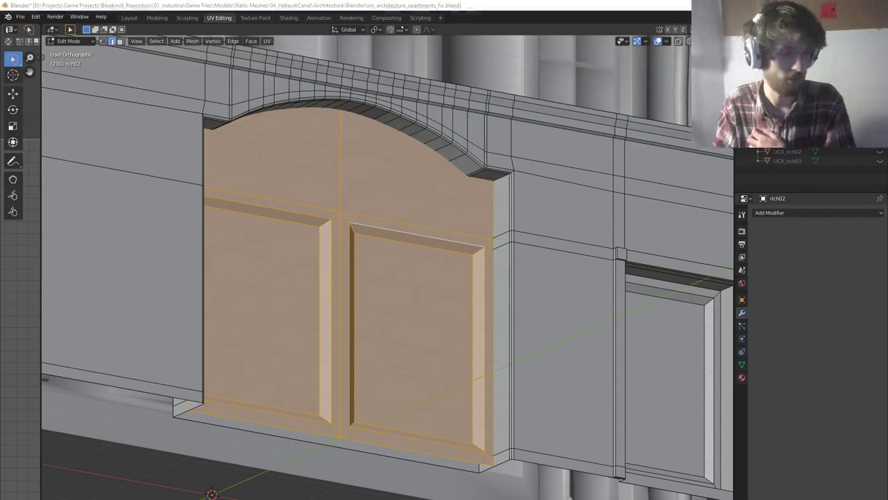
Switch to Photos, examine the reference pictures for the arched entrance, and move the photo window out of the way
{"action": "middle_click_drag", "start_coordinate": [365, 305], "coordinate": [405, 339]}
{"action": "scroll", "coordinate": [373, 310], "scroll_direction": "down", "scroll_amount": 3}
{"action": "scroll", "coordinate": [405, 337], "scroll_direction": "up", "scroll_amount": 1}
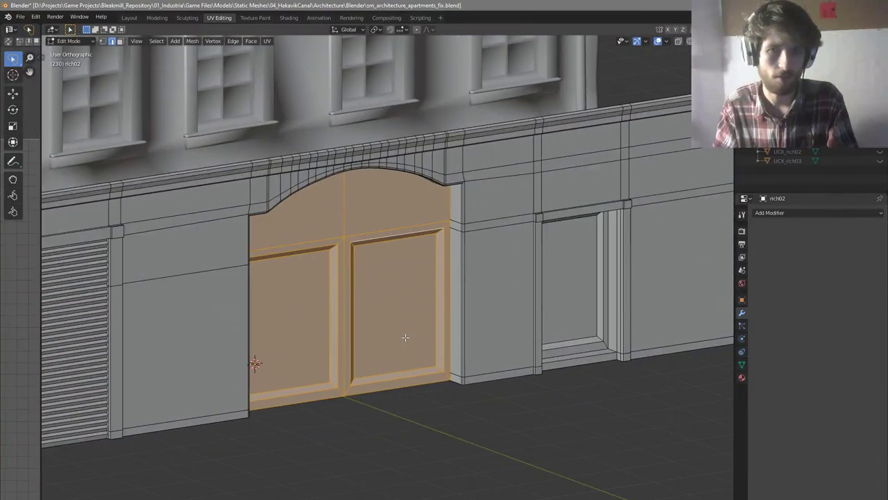
{"action": "middle_click_drag", "start_coordinate": [425, 340], "coordinate": [481, 333]}
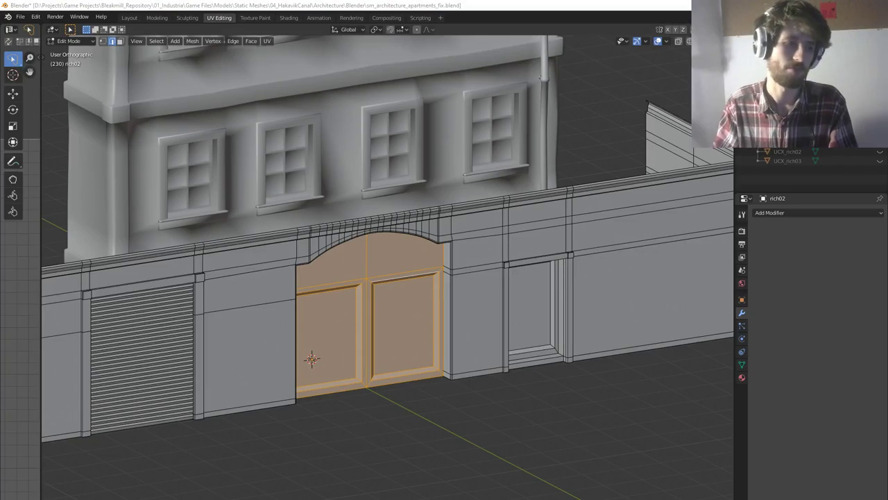
{"action": "scroll", "coordinate": [264, 292], "scroll_direction": "down", "scroll_amount": 3}
{"action": "middle_click_drag", "start_coordinate": [265, 296], "coordinate": [263, 290]}
{"action": "key", "text": "alt+Tab"}
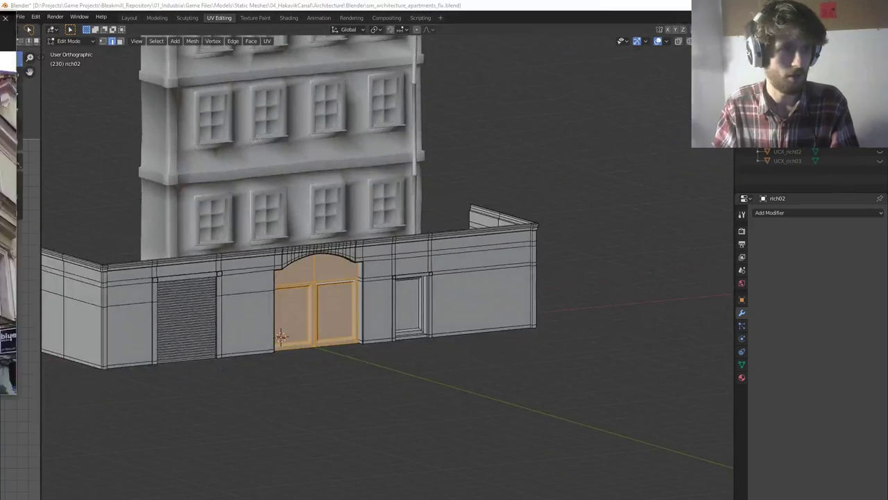
{"action": "scroll", "coordinate": [599, 466], "scroll_direction": "up", "scroll_amount": 4}
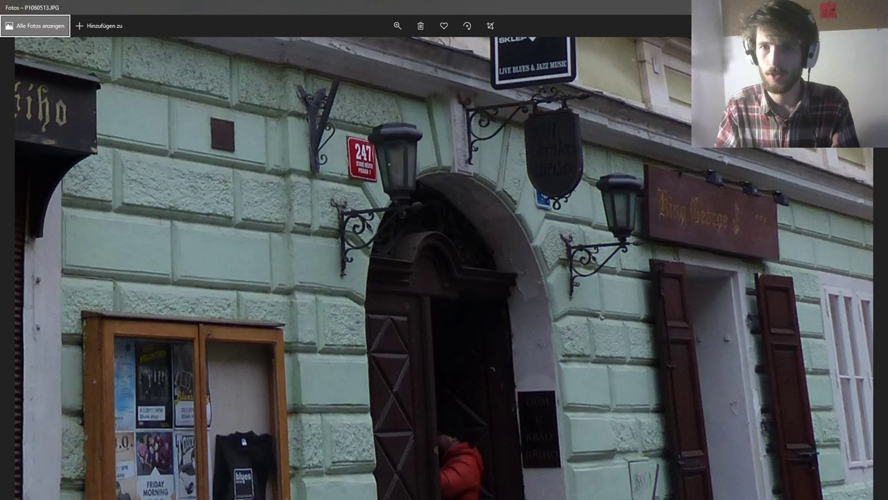
{"action": "key", "text": "alt+Tab"}
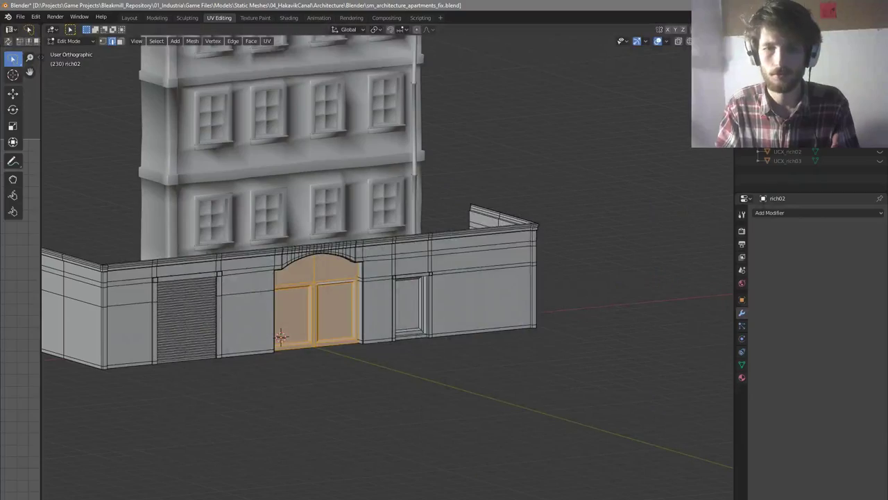
{"action": "key", "text": "alt+Tab"}
{"action": "key", "text": "Right"}
{"action": "left_click_drag", "start_coordinate": [523, 10], "coordinate": [0, 132]}
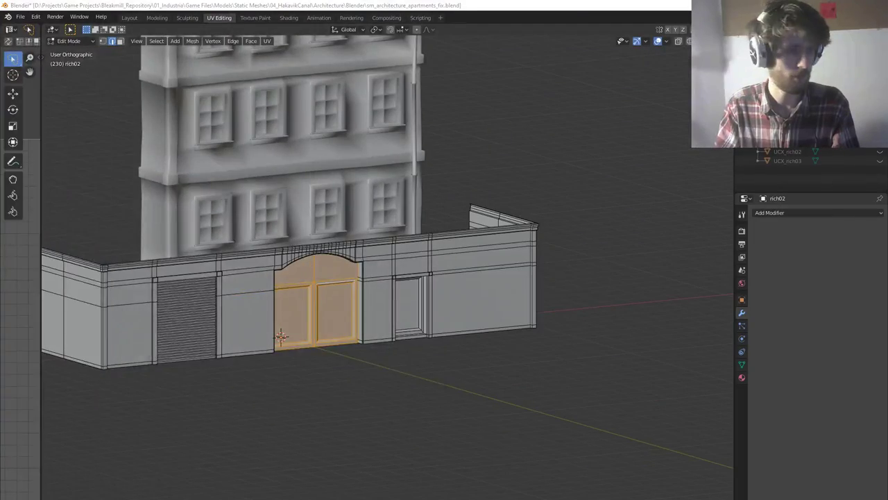
Add a horizontal loop cut across the door piece just above both door leaves, slid down by about 0.77, and save the file
{"action": "scroll", "coordinate": [388, 276], "scroll_direction": "up", "scroll_amount": 5}
{"action": "key", "text": "KP_1"}
{"action": "scroll", "coordinate": [375, 263], "scroll_direction": "down", "scroll_amount": 3}
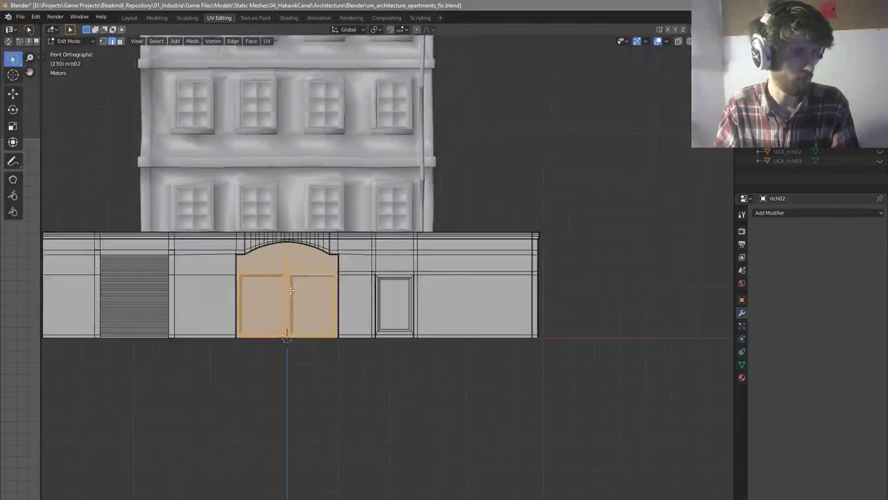
{"action": "scroll", "coordinate": [356, 246], "scroll_direction": "up", "scroll_amount": 6}
{"action": "scroll", "coordinate": [356, 246], "scroll_direction": "up", "scroll_amount": 3}
{"action": "middle_click_drag", "start_coordinate": [357, 246], "coordinate": [585, 308], "text": "shift"}
{"action": "scroll", "coordinate": [372, 233], "scroll_direction": "down", "scroll_amount": 1}
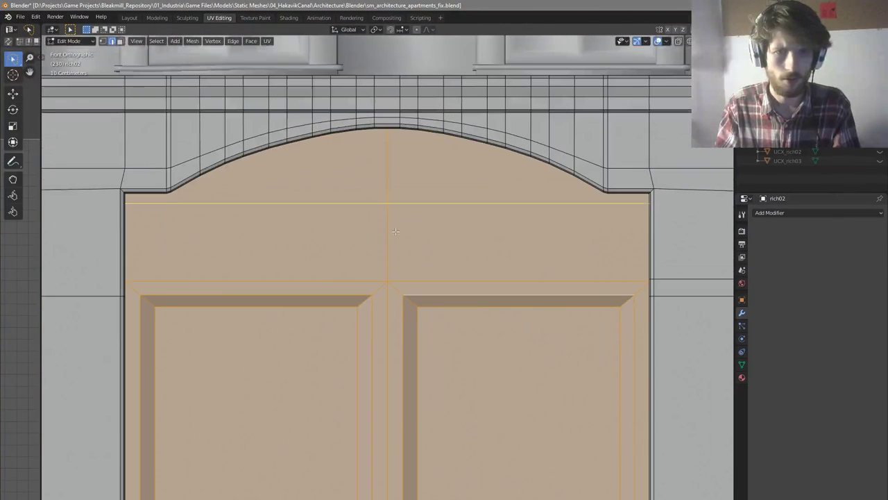
{"action": "key", "text": "ctrl+r"}
{"action": "left_click", "coordinate": [373, 233]}
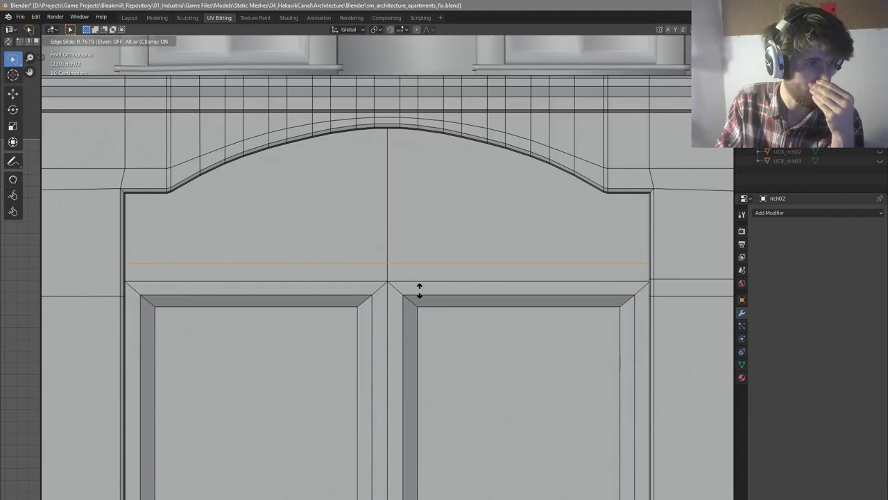
{"action": "left_click", "coordinate": [419, 290]}
{"action": "scroll", "coordinate": [385, 247], "scroll_direction": "down", "scroll_amount": 1}
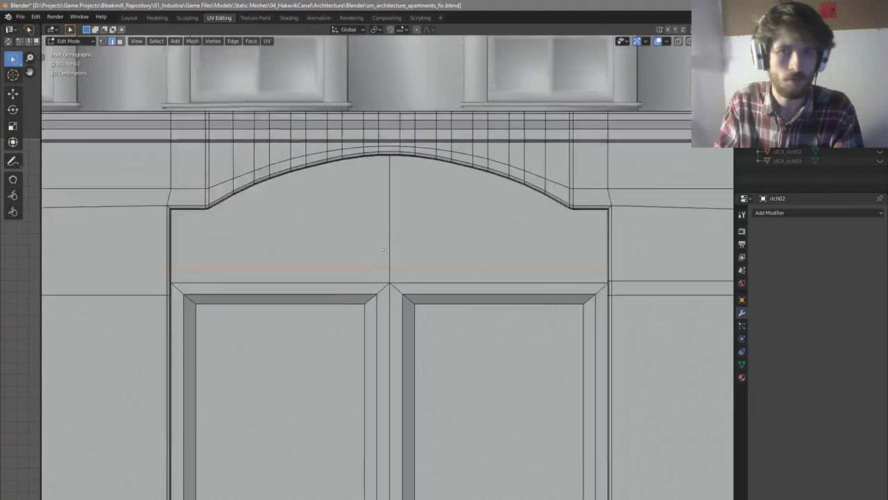
{"action": "scroll", "coordinate": [385, 247], "scroll_direction": "up", "scroll_amount": 2}
{"action": "key", "text": "ctrl+s"}
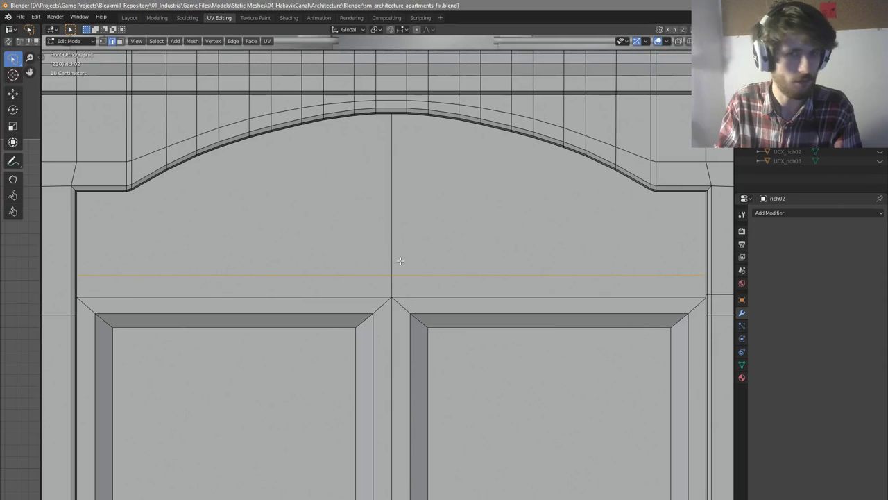
Add a second horizontal loop cut above the narrow strip over the door leaves, slid by about 0.35, and save the file
{"action": "key", "text": "3"}
{"action": "left_click", "coordinate": [389, 283]}
{"action": "left_click", "coordinate": [462, 292], "text": "shift"}
{"action": "middle_click_drag", "start_coordinate": [468, 296], "coordinate": [382, 260]}
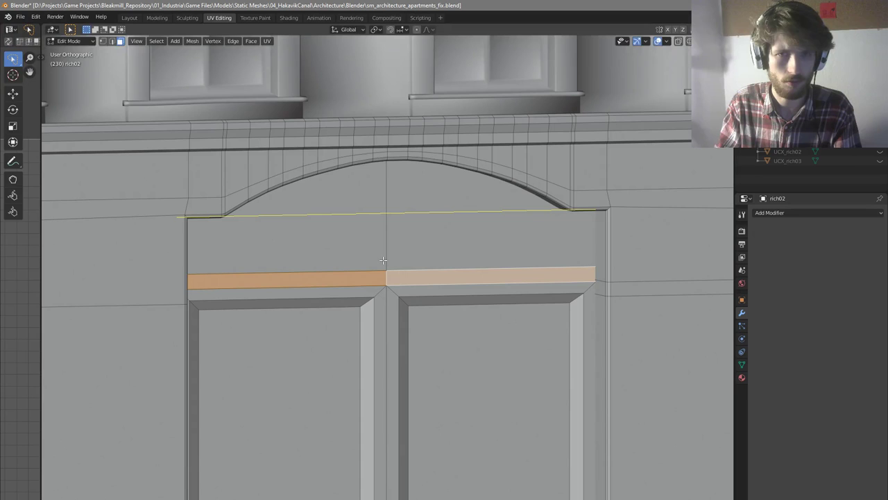
{"action": "key", "text": "g"}
{"action": "key", "text": "g"}
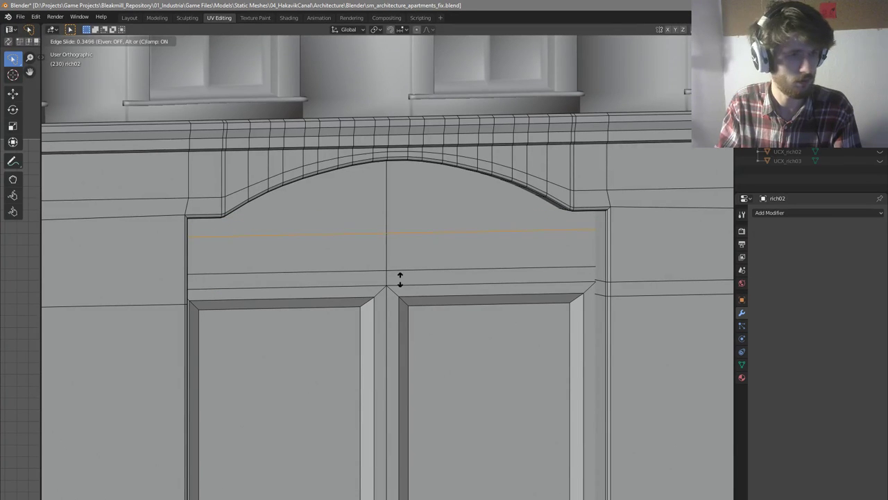
{"action": "left_click", "coordinate": [396, 278]}
{"action": "key", "text": "KP_1"}
{"action": "key", "text": "ctrl+s"}
Add four centred vertical loop cuts, two through each half of the double door, and switch to vertex selection
{"action": "key", "text": "ctrl+r"}
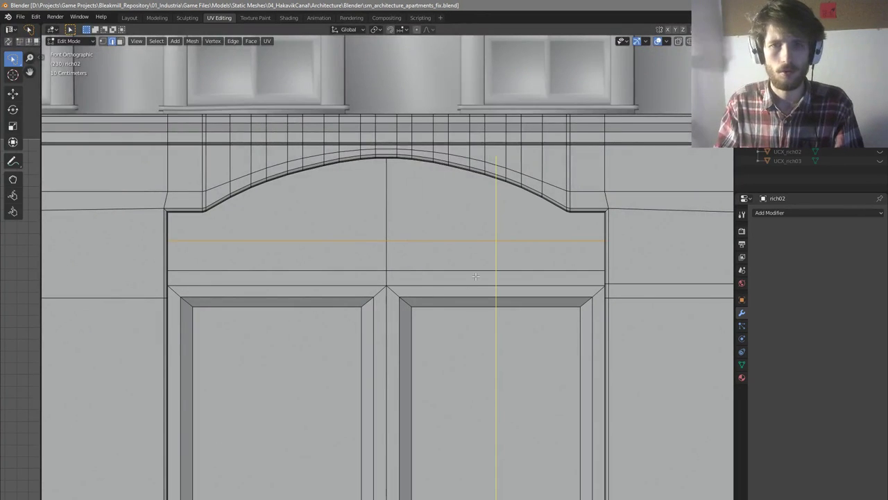
{"action": "left_click", "coordinate": [476, 276]}
{"action": "right_click", "coordinate": [458, 280]}
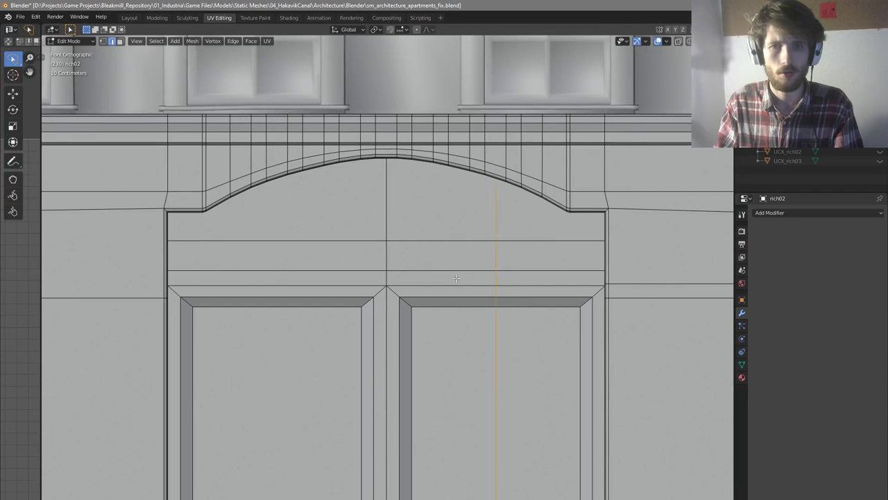
{"action": "key", "text": "ctrl+r"}
{"action": "left_click", "coordinate": [242, 281]}
{"action": "right_click", "coordinate": [244, 281]}
{"action": "key", "text": "ctrl+r"}
{"action": "left_click", "coordinate": [316, 281]}
{"action": "key", "text": "ctrl+r"}
{"action": "left_click", "coordinate": [467, 282]}
{"action": "right_click", "coordinate": [467, 282]}
{"action": "key", "text": "1"}
Switch the viewport through Wireframe and Rendered shading and back to Solid
{"action": "key", "text": "z"}
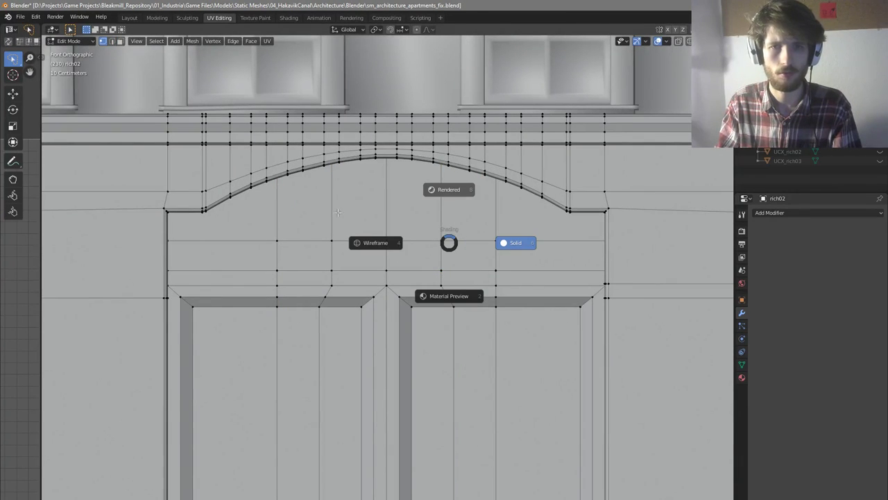
{"action": "left_click", "coordinate": [340, 240]}
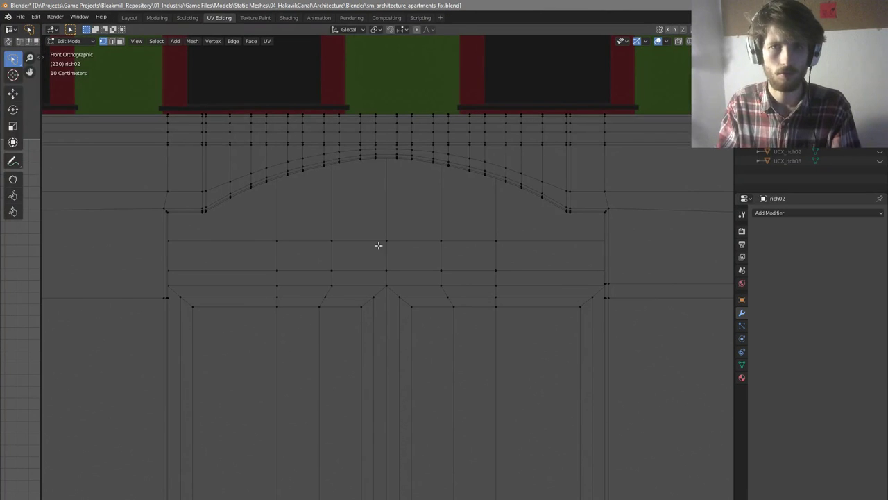
{"action": "key", "text": "z"}
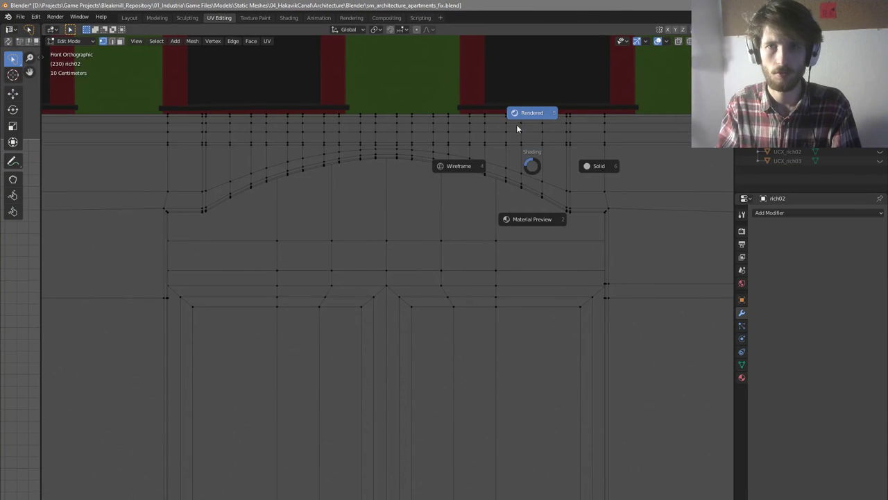
{"action": "left_click", "coordinate": [576, 145]}
{"action": "key", "text": "z"}
{"action": "left_click", "coordinate": [533, 112]}
{"action": "key", "text": "z"}
{"action": "left_click", "coordinate": [602, 144]}
Raise the centre vertex of the upper horizontal loop along Z, and lift its two neighbouring vertices to form a low arch
{"action": "left_click", "coordinate": [399, 238]}
{"action": "key", "text": "g"}
{"action": "key", "text": "z"}
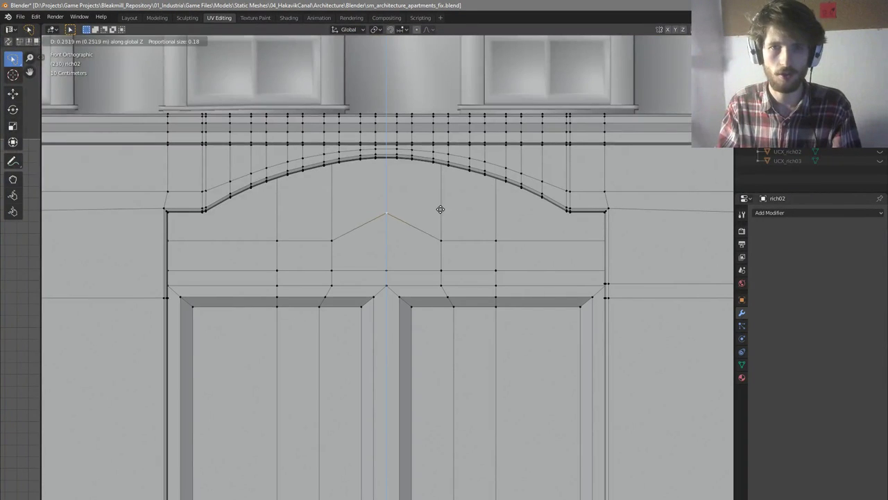
{"action": "left_click", "coordinate": [444, 201]}
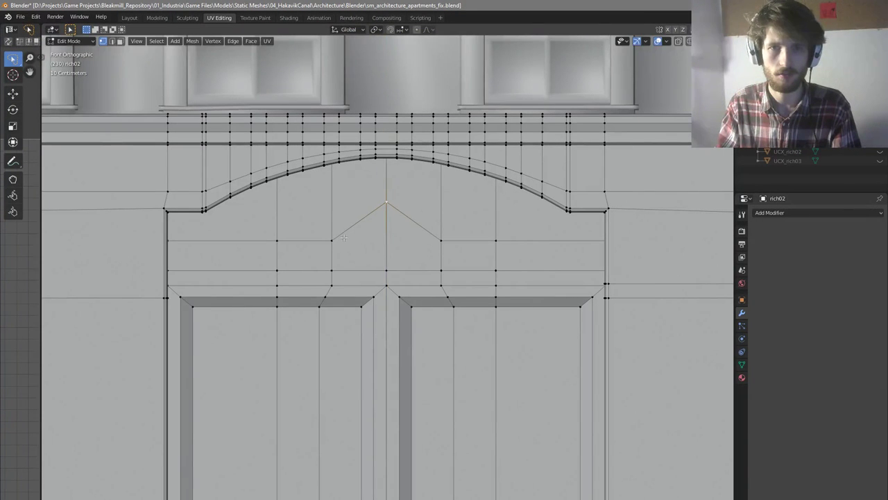
{"action": "left_click", "coordinate": [443, 237], "text": "shift"}
{"action": "key", "text": "g"}
{"action": "key", "text": "z"}
{"action": "left_click", "coordinate": [465, 226]}
Try adding extra vertical loop cuts between the middle vertical edges of the piece above the door leaves, and undo them
{"action": "scroll", "coordinate": [465, 226], "scroll_direction": "up", "scroll_amount": 1}
{"action": "key", "text": "a"}
{"action": "key", "text": "a"}
{"action": "key", "text": "a"}
{"action": "key", "text": "alt+a"}
{"action": "key", "text": "3"}
{"action": "left_click", "coordinate": [229, 261]}
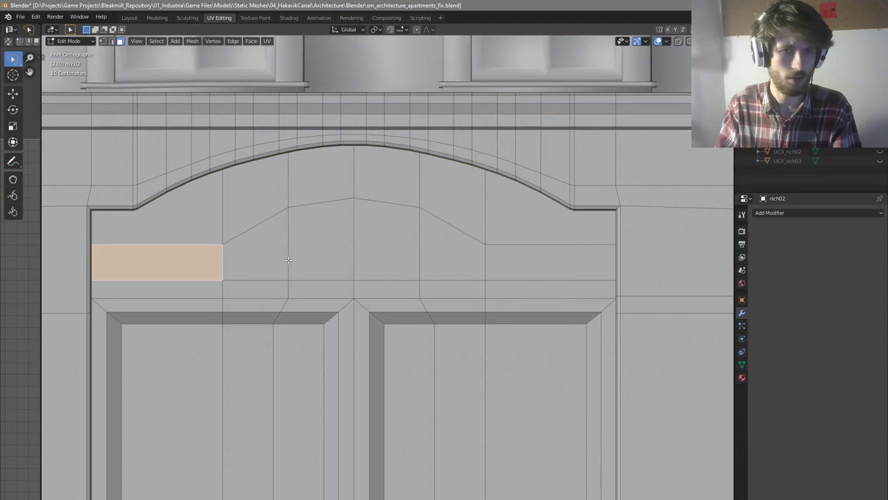
{"action": "left_click", "coordinate": [286, 260], "text": "shift"}
{"action": "key", "text": "2"}
{"action": "key", "text": "ctrl+r"}
{"action": "left_click", "coordinate": [266, 226]}
{"action": "right_click", "coordinate": [266, 226]}
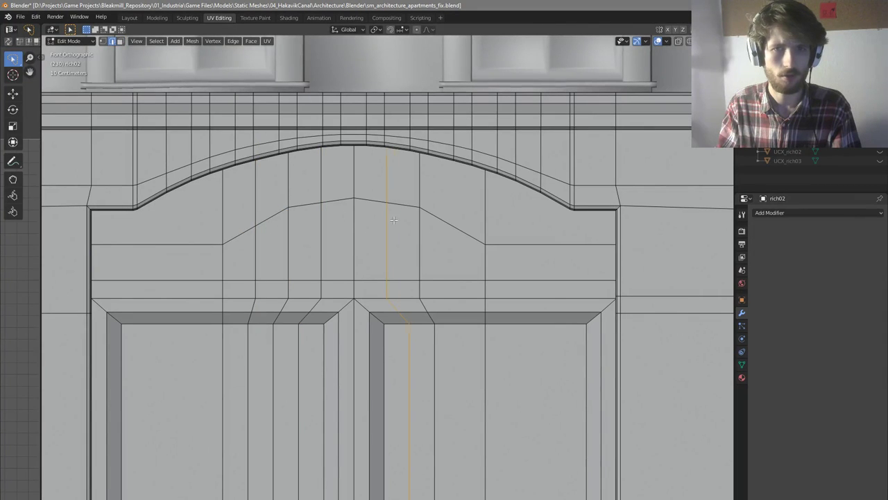
{"action": "key", "text": "ctrl+z"}
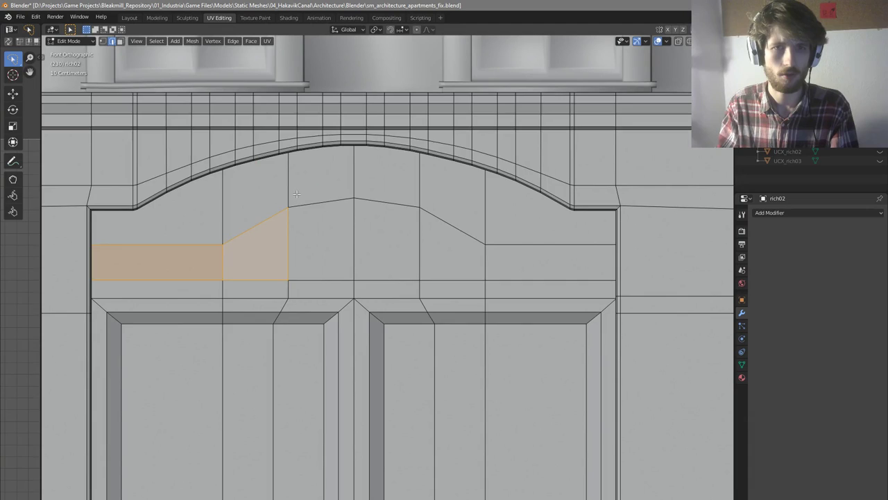
Bevel the five vertical edge loops through the door arch with three segments each to round the raised curve
{"action": "key", "text": "3"}
{"action": "left_click", "coordinate": [292, 194]}
{"action": "key", "text": "2"}
{"action": "left_click", "coordinate": [290, 194]}
{"action": "key", "text": "alt+a"}
{"action": "left_click", "coordinate": [289, 180], "text": "alt"}
{"action": "left_click", "coordinate": [223, 263], "text": "alt+shift"}
{"action": "left_click", "coordinate": [354, 174], "text": "alt+shift"}
{"action": "left_click", "coordinate": [420, 180], "text": "alt+shift"}
{"action": "left_click", "coordinate": [486, 208], "text": "alt+shift"}
{"action": "key", "text": "ctrl+b"}
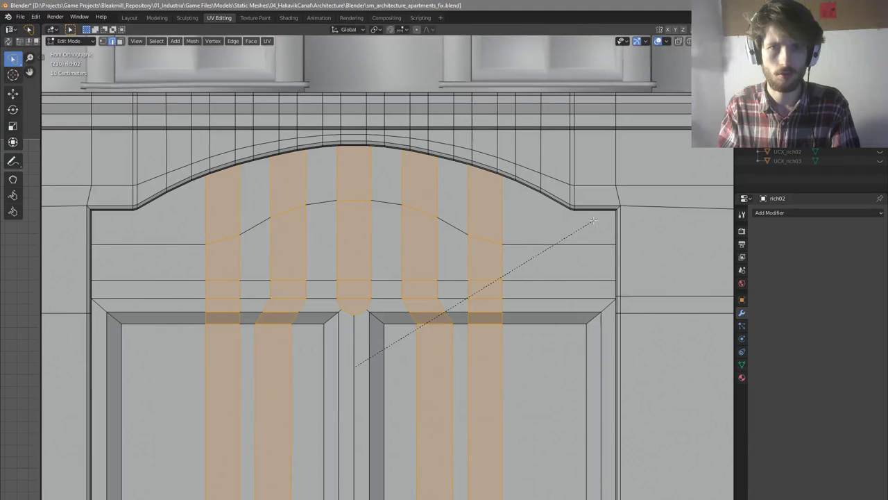
{"action": "scroll", "coordinate": [595, 220], "scroll_direction": "up", "scroll_amount": 3}
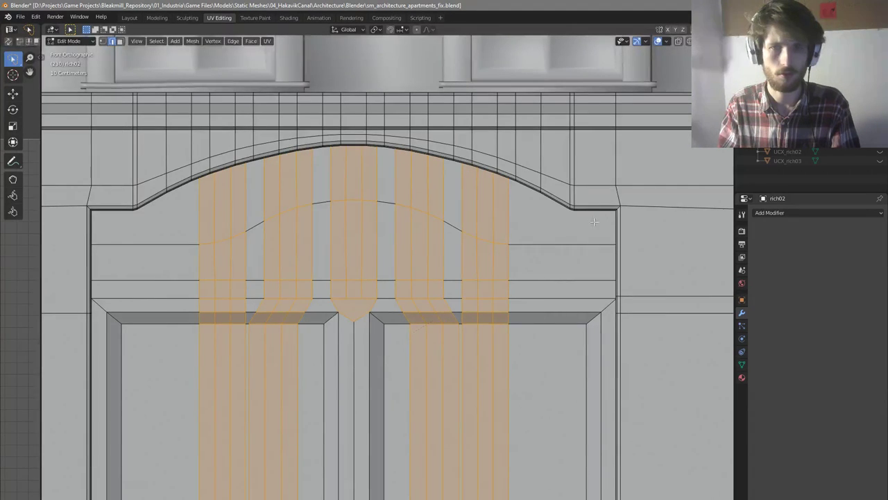
{"action": "key", "text": "Tab"}
{"action": "key", "text": "Tab"}
Select the full-width strip of faces below the rounded curve, from one door jamb to the other
{"action": "key", "text": "alt+a"}
{"action": "key", "text": "3"}
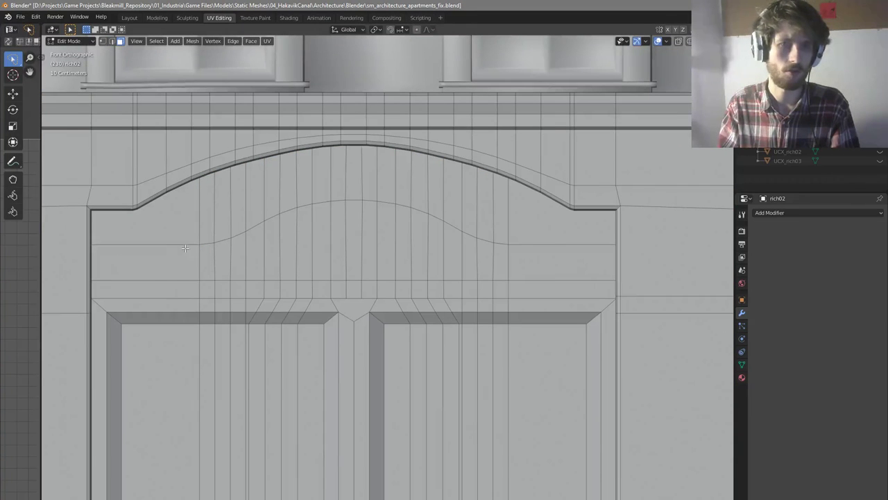
{"action": "left_click", "coordinate": [185, 248]}
{"action": "left_click_drag", "start_coordinate": [220, 263], "coordinate": [511, 264]}
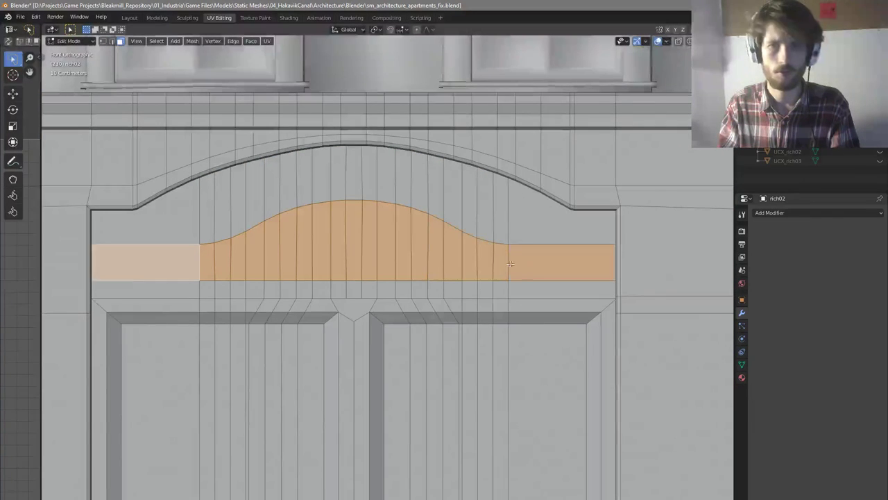
{"action": "scroll", "coordinate": [483, 257], "scroll_direction": "down", "scroll_amount": 1}
{"action": "middle_click_drag", "start_coordinate": [483, 258], "coordinate": [548, 272]}
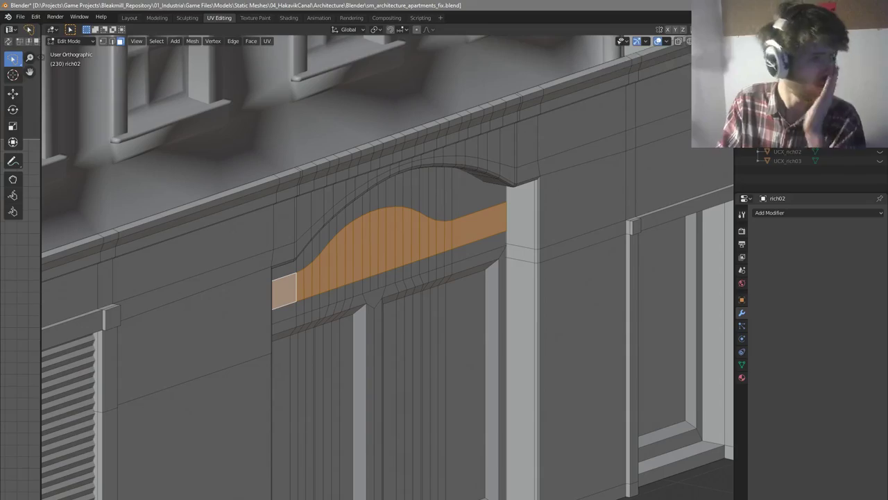
Switch to the reference photo P1060513.JPG, examine the curved moulding above the wooden door, and return to Blender
{"action": "key", "text": "alt+Tab"}
{"action": "scroll", "coordinate": [513, 391], "scroll_direction": "up", "scroll_amount": 5}
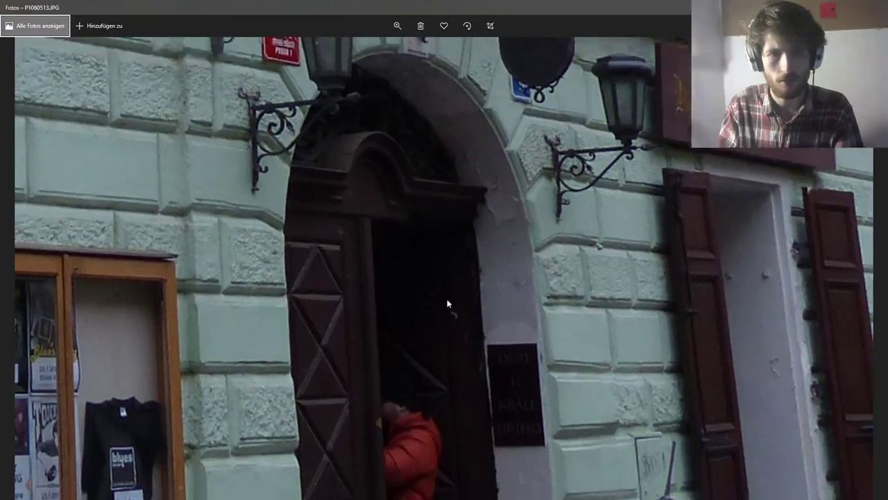
{"action": "left_click_drag", "start_coordinate": [447, 299], "coordinate": [452, 248]}
{"action": "scroll", "coordinate": [383, 412], "scroll_direction": "up", "scroll_amount": 4}
{"action": "scroll", "coordinate": [430, 344], "scroll_direction": "down", "scroll_amount": 5}
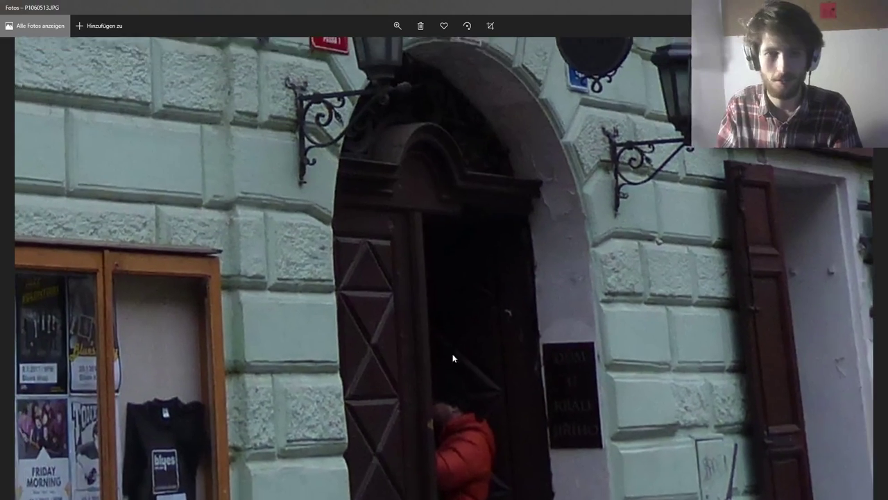
{"action": "left_click_drag", "start_coordinate": [453, 358], "coordinate": [460, 408]}
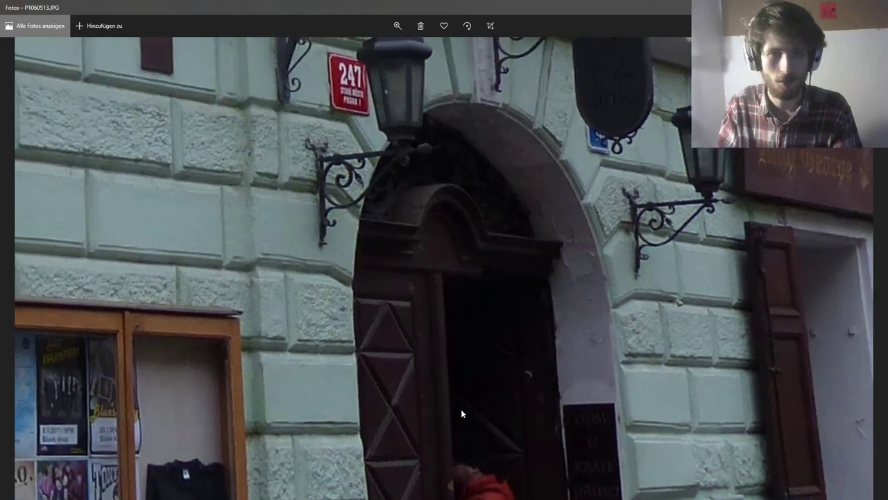
{"action": "left_click_drag", "start_coordinate": [495, 228], "coordinate": [461, 244]}
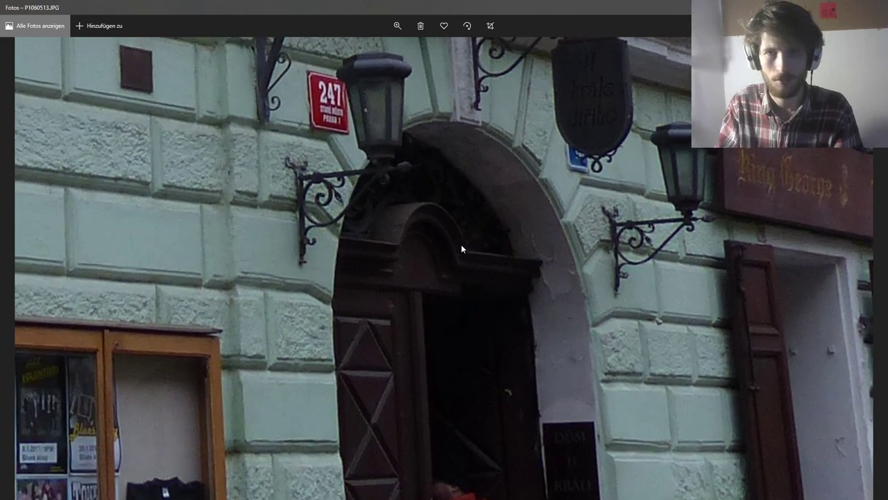
{"action": "left_click_drag", "start_coordinate": [448, 287], "coordinate": [446, 241]}
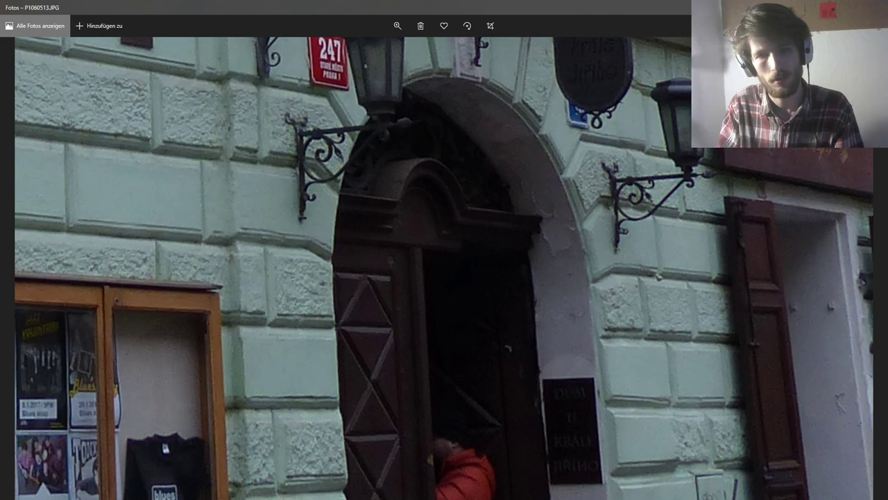
{"action": "left_click", "coordinate": [373, 498]}
Reselect the complete curved face strip in front view, and check the door reference photo once more
{"action": "scroll", "coordinate": [387, 452], "scroll_direction": "down", "scroll_amount": 2}
{"action": "middle_click_drag", "start_coordinate": [386, 452], "coordinate": [277, 430]}
{"action": "scroll", "coordinate": [379, 286], "scroll_direction": "up", "scroll_amount": 2}
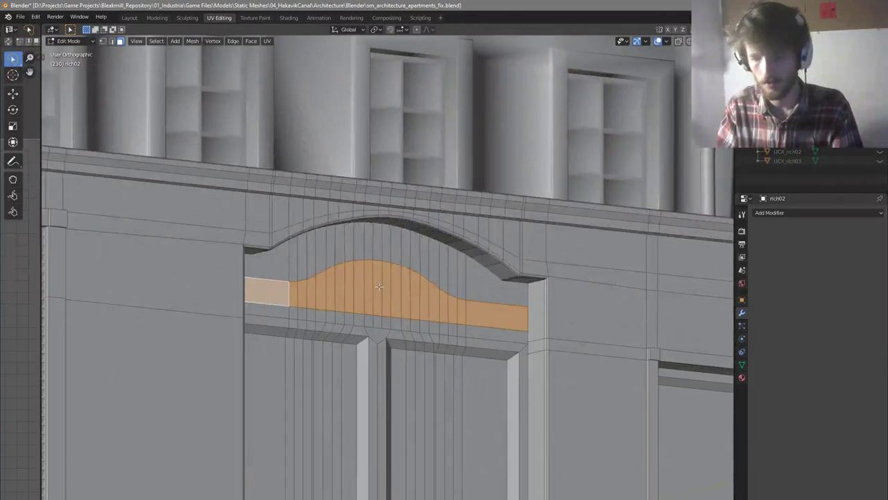
{"action": "key", "text": "KP_1"}
{"action": "scroll", "coordinate": [539, 331], "scroll_direction": "up", "scroll_amount": 1}
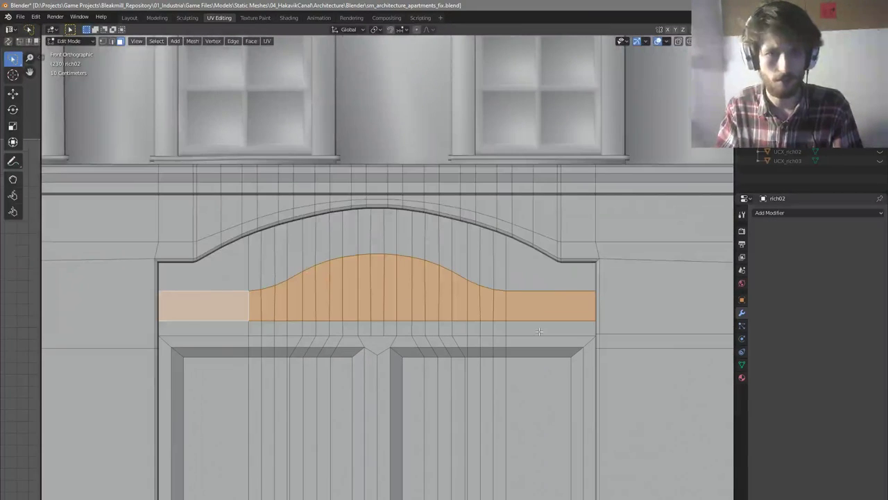
{"action": "left_click", "coordinate": [183, 311], "text": "shift"}
{"action": "scroll", "coordinate": [541, 320], "scroll_direction": "down", "scroll_amount": 3}
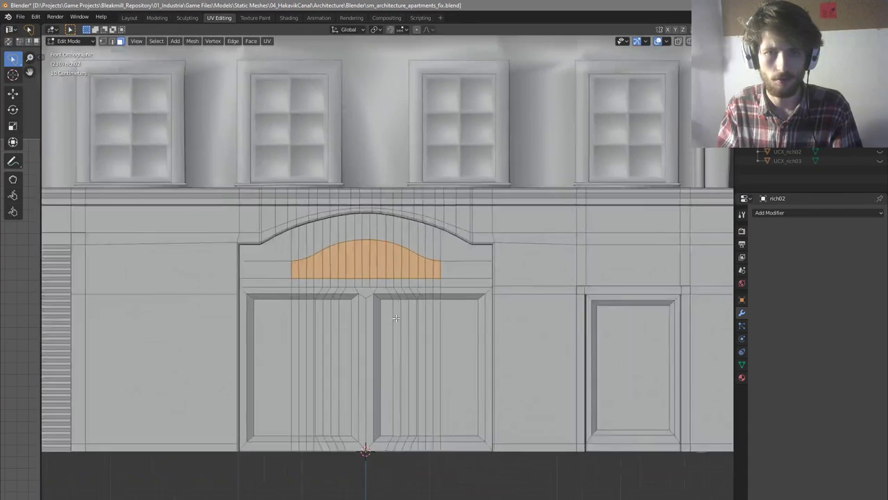
{"action": "scroll", "coordinate": [415, 260], "scroll_direction": "up", "scroll_amount": 3}
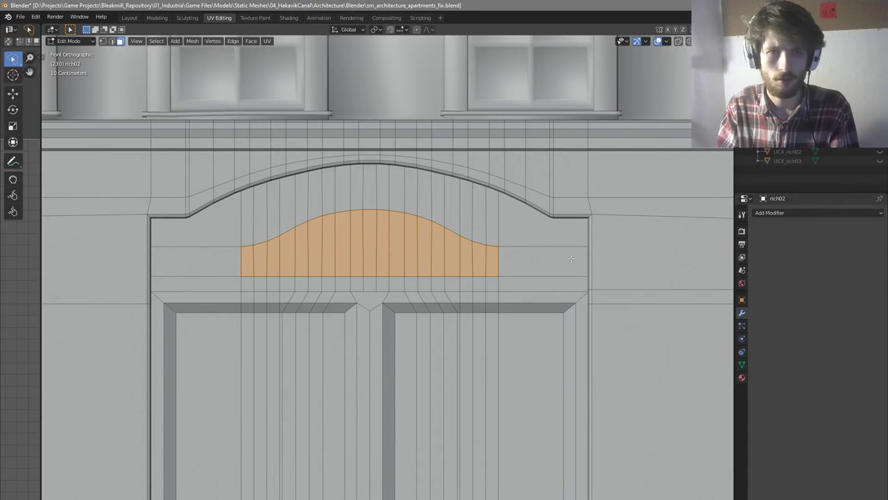
{"action": "left_click", "coordinate": [235, 260], "text": "alt"}
{"action": "key", "text": "alt+Tab"}
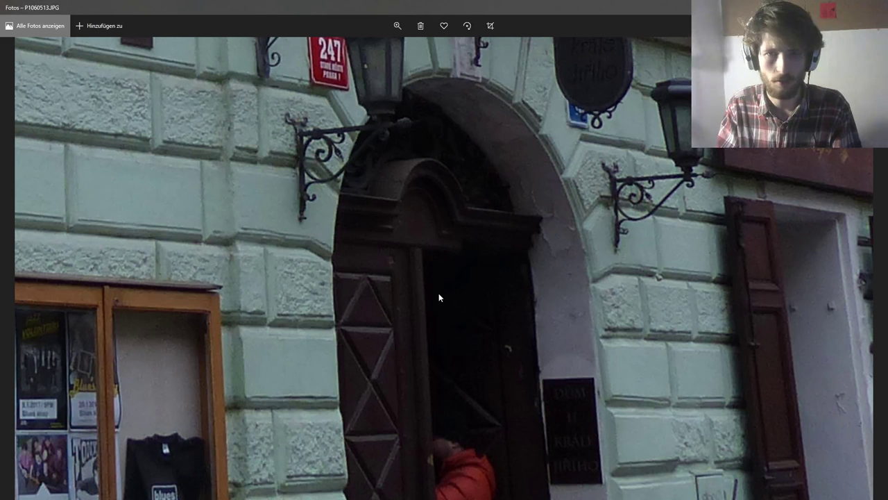
{"action": "key", "text": "alt+Tab"}
Add a horizontal loop cut through the middle of the curved strip and raise its two centre vertices
{"action": "key", "text": "ctrl+r"}
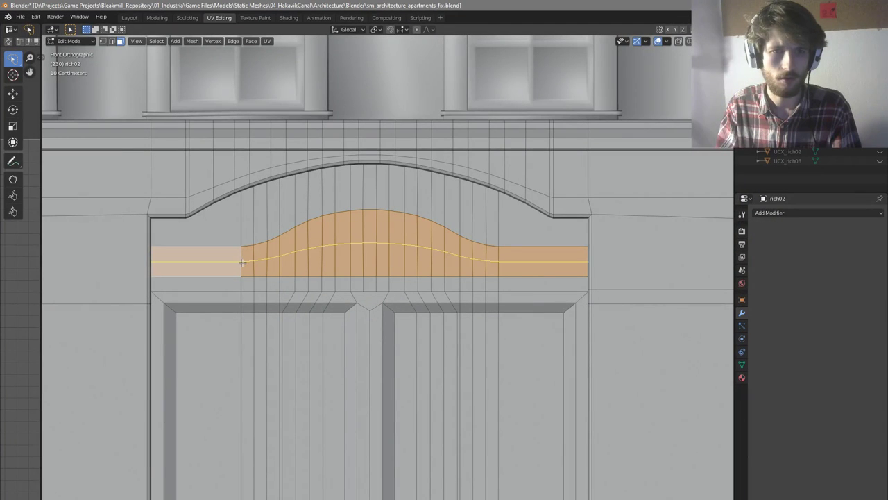
{"action": "left_click", "coordinate": [243, 261]}
{"action": "left_click", "coordinate": [247, 263]}
{"action": "key", "text": "1"}
{"action": "scroll", "coordinate": [368, 247], "scroll_direction": "up", "scroll_amount": 3}
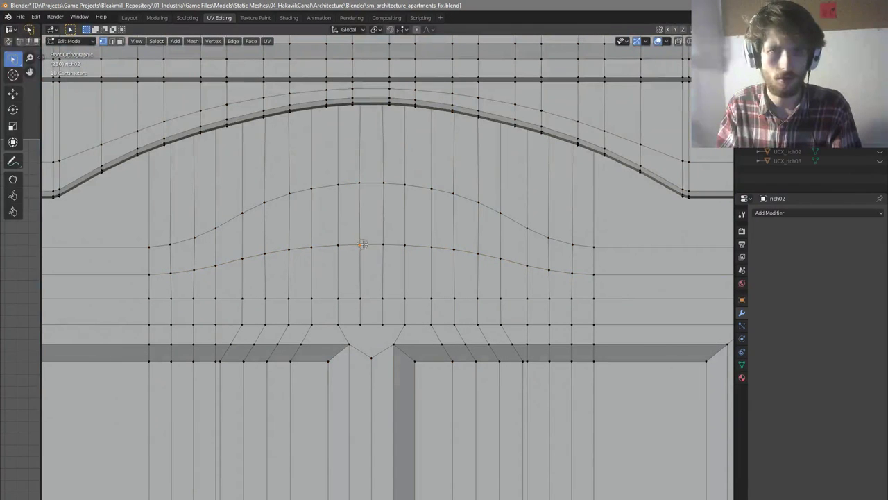
{"action": "key", "text": "g"}
{"action": "left_click", "coordinate": [391, 218]}
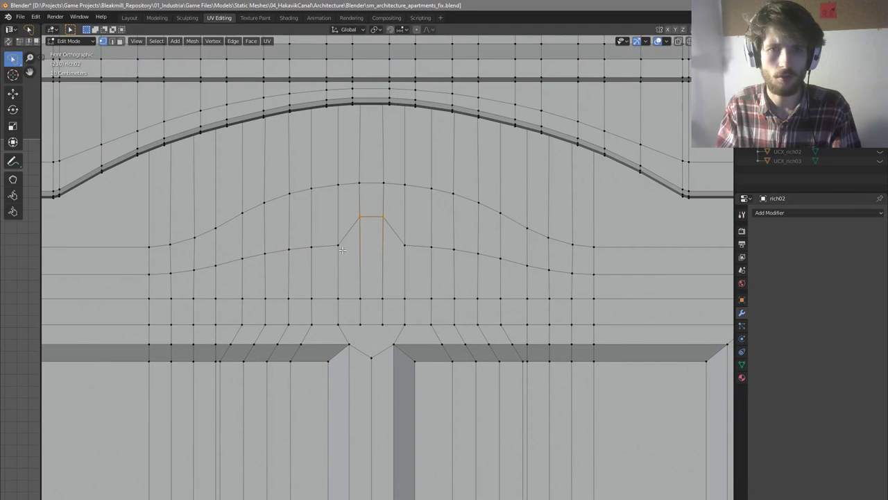
Raise the next two vertex pairs beside the centre of the new loop along Z, the inner pair by about 0.126 m
{"action": "left_click_drag", "start_coordinate": [330, 236], "coordinate": [415, 269]}
{"action": "key", "text": "g"}
{"action": "key", "text": "z"}
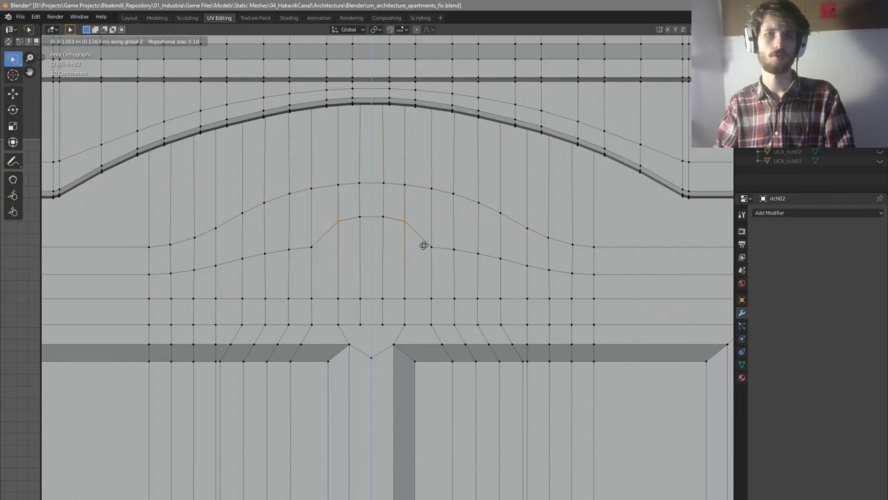
{"action": "left_click", "coordinate": [423, 246]}
{"action": "left_click_drag", "start_coordinate": [303, 238], "coordinate": [421, 258]}
{"action": "key", "text": "g"}
{"action": "key", "text": "z"}
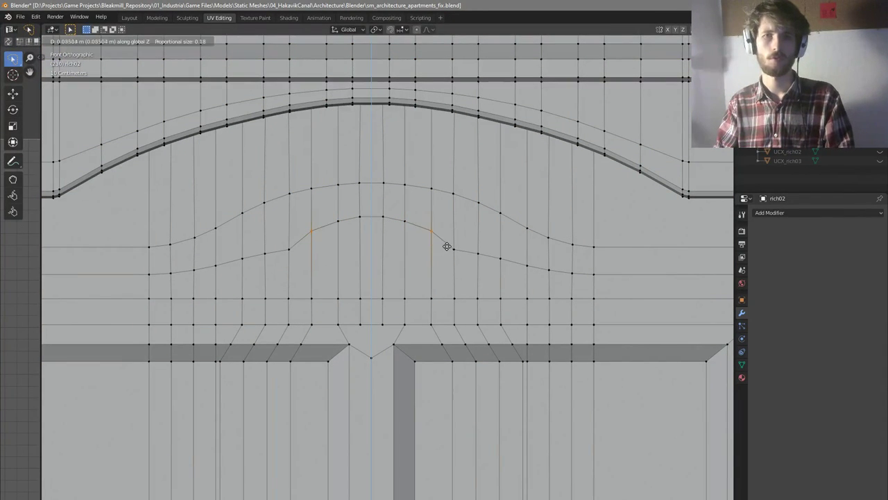
{"action": "left_click", "coordinate": [449, 243]}
Flatten the six raised vertices of the lower curve by scaling them to about 0.77 along Z
{"action": "key", "text": "b"}
{"action": "left_click_drag", "start_coordinate": [307, 209], "coordinate": [440, 246]}
{"action": "key", "text": "s"}
{"action": "key", "text": "z"}
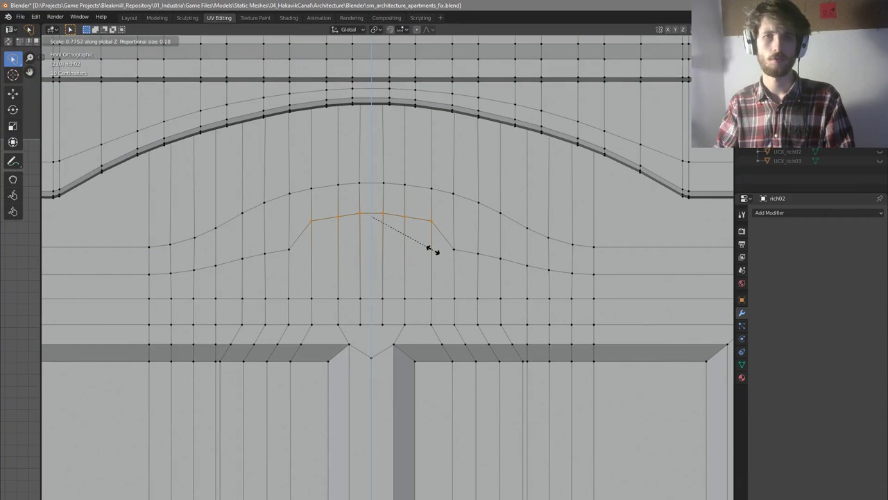
{"action": "left_click", "coordinate": [430, 249]}
Raise the two vertices flanking the centre pair of the lower curve slightly along Z
{"action": "key", "text": "a"}
{"action": "key", "text": "a"}
{"action": "left_click", "coordinate": [337, 220]}
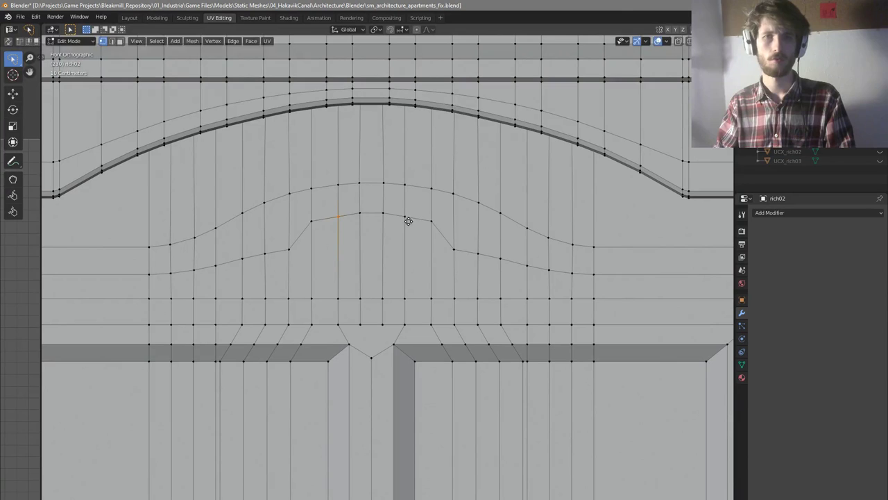
{"action": "key", "text": "g"}
{"action": "left_click", "coordinate": [406, 218]}
{"action": "key", "text": "ctrl+z"}
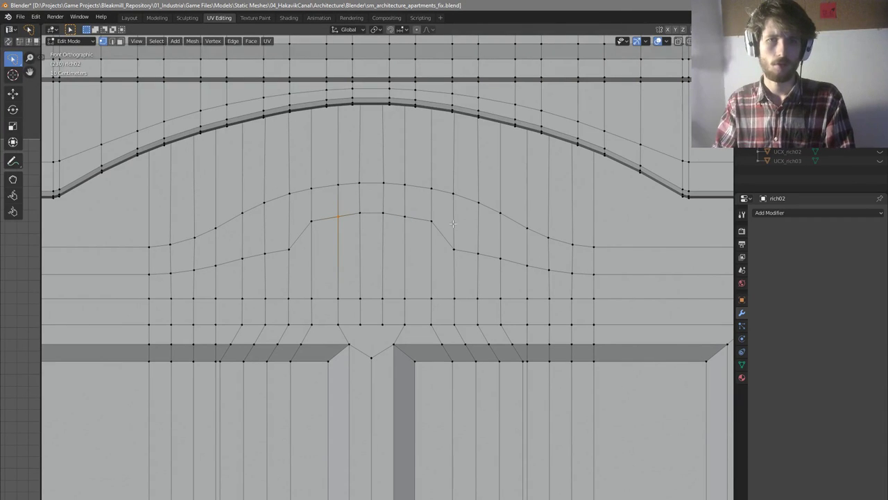
{"action": "left_click", "coordinate": [405, 217], "text": "ctrl"}
{"action": "key", "text": "g"}
{"action": "key", "text": "z"}
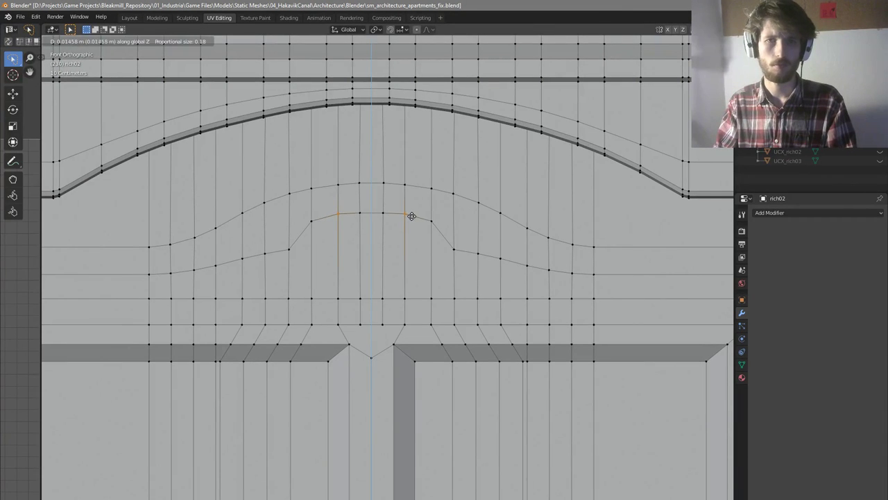
{"action": "left_click", "coordinate": [412, 215]}
Raise the vertex pair just outside the flattened section of the lower curve by about 0.105 m along Z
{"action": "key", "text": "alt+a"}
{"action": "key", "text": "c"}
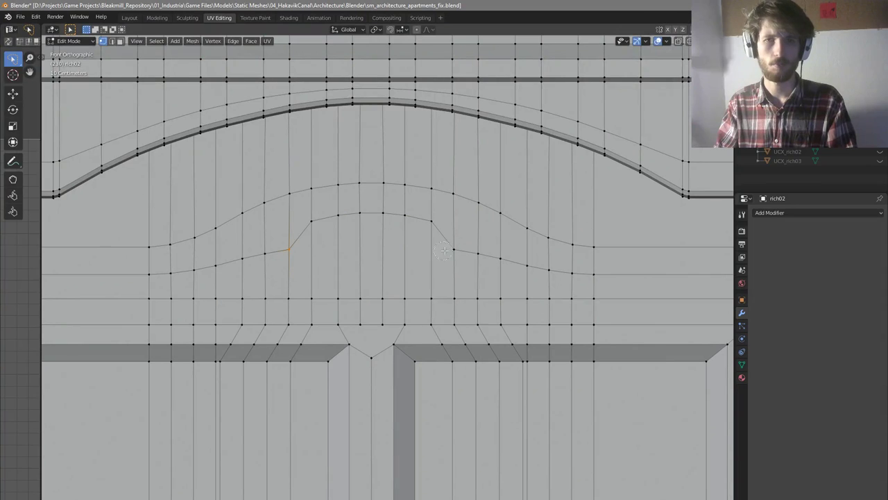
{"action": "left_click", "coordinate": [453, 250], "text": "shift"}
{"action": "key", "text": "g"}
{"action": "key", "text": "z"}
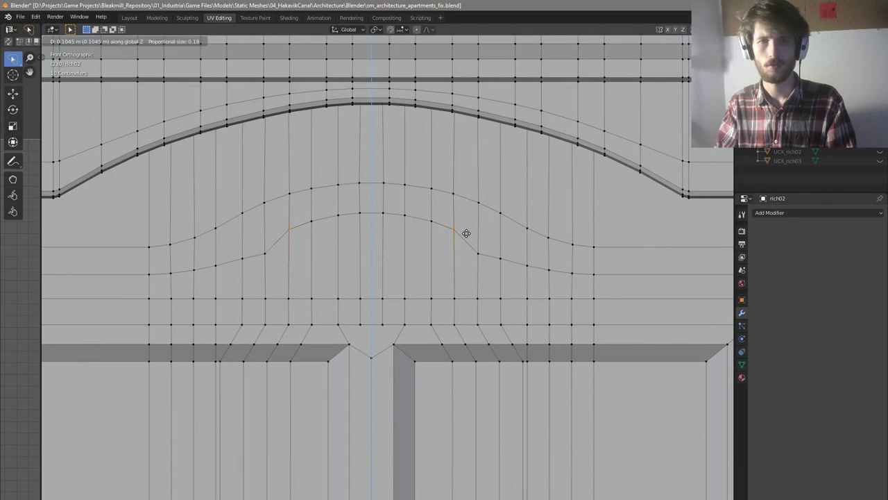
{"action": "left_click", "coordinate": [466, 232]}
Nudge the outermost raised vertices of the lower curve slightly higher along Z
{"action": "key", "text": "alt+a"}
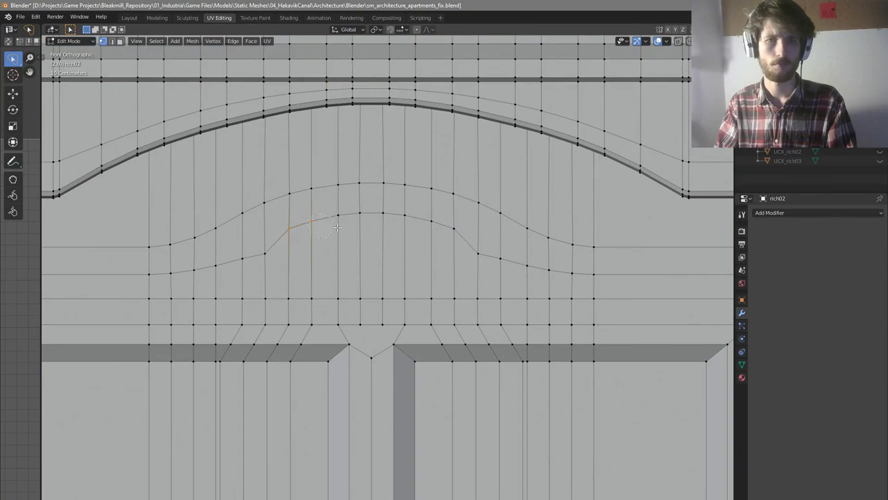
{"action": "key", "text": "g"}
{"action": "key", "text": "z"}
{"action": "left_click", "coordinate": [456, 225]}
Lift the uneven inner vertices on both sides of the lower curve slightly along Z to round its top
{"action": "key", "text": "alt+a"}
{"action": "left_click", "coordinate": [437, 223]}
{"action": "right_click", "coordinate": [435, 223]}
{"action": "key", "text": "g"}
{"action": "key", "text": "z"}
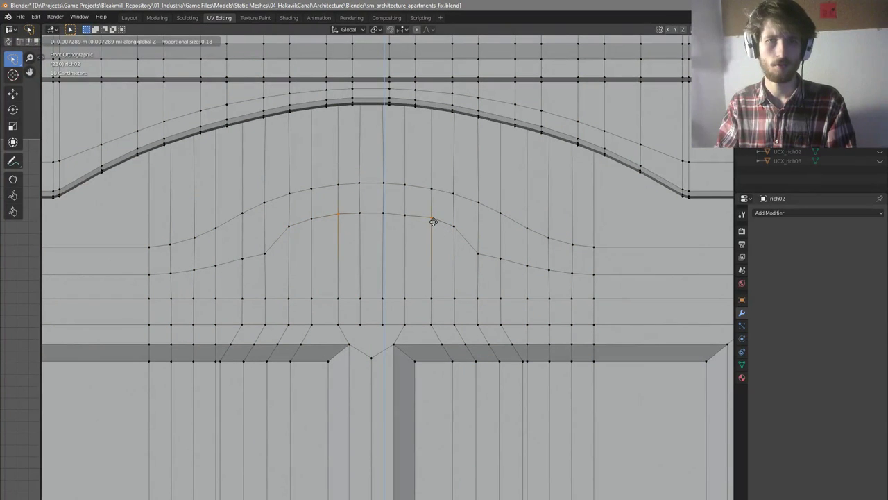
{"action": "left_click", "coordinate": [434, 221]}
{"action": "key", "text": "alt+a"}
{"action": "key", "text": "c"}
{"action": "key", "text": "g"}
{"action": "key", "text": "z"}
{"action": "left_click", "coordinate": [438, 227]}
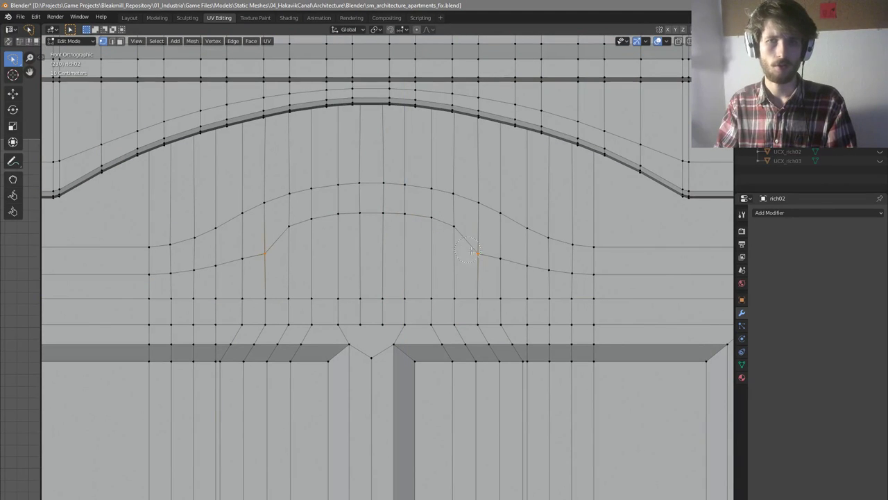
Raise the vertex pair at the outer drop of the lower curve by about 0.078 m along Z
{"action": "key", "text": "g"}
{"action": "key", "text": "z"}
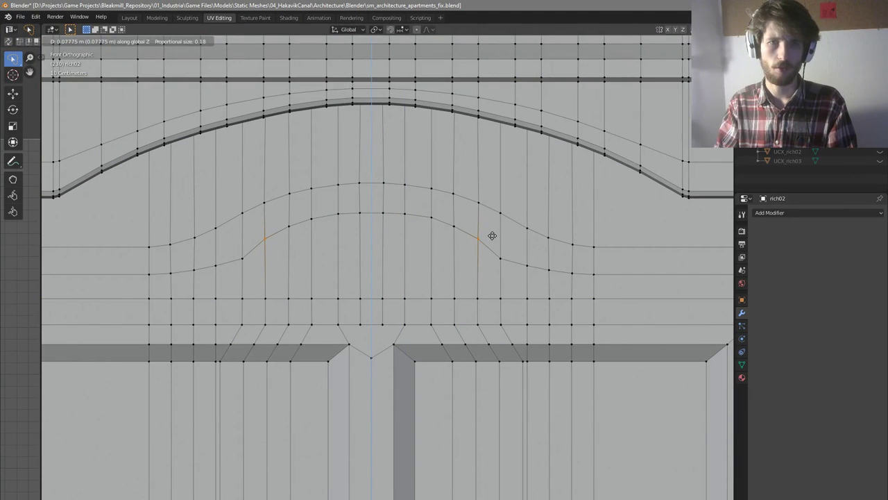
{"action": "left_click", "coordinate": [492, 235]}
Raise the next two vertex pairs outward on the lower curve slightly along Z, the outermost by about 0.019 m
{"action": "key", "text": "alt+a"}
{"action": "key", "text": "c"}
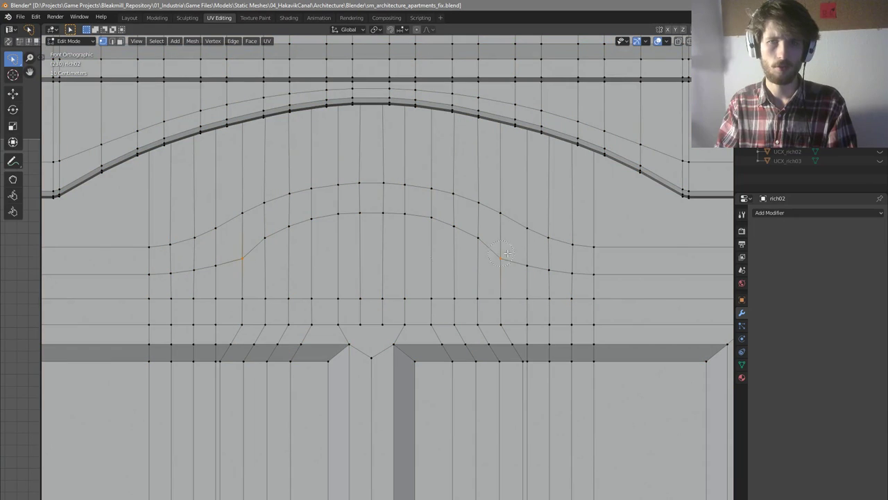
{"action": "key", "text": "a"}
{"action": "left_click", "coordinate": [522, 270]}
{"action": "key", "text": "c"}
{"action": "right_click", "coordinate": [223, 271]}
{"action": "key", "text": "g"}
{"action": "key", "text": "z"}
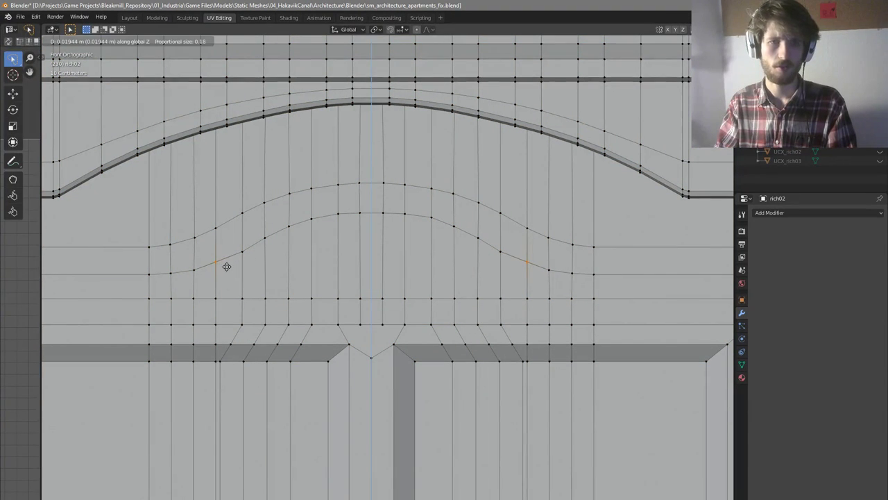
{"action": "left_click", "coordinate": [227, 267]}
{"action": "key", "text": "alt+a"}
{"action": "key", "text": "c"}
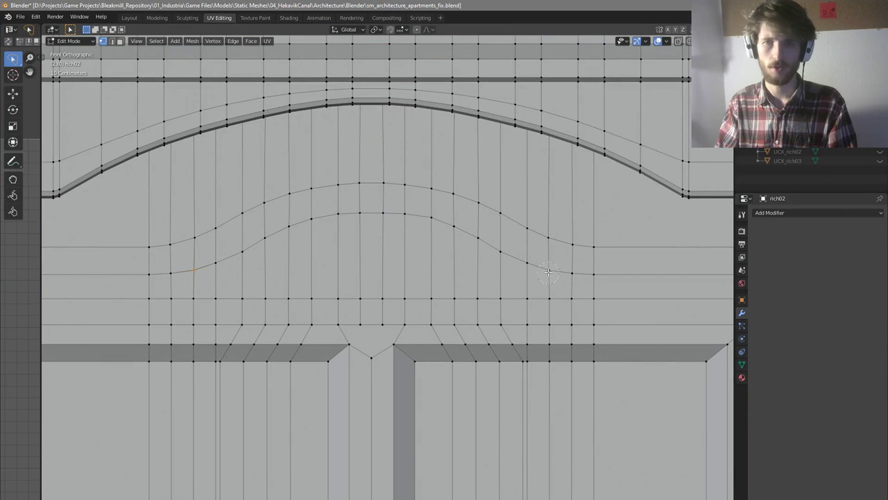
Select the full band of faces between the upper and lower curves, from one side of the doorway to the other
{"action": "scroll", "coordinate": [536, 278], "scroll_direction": "down", "scroll_amount": 2}
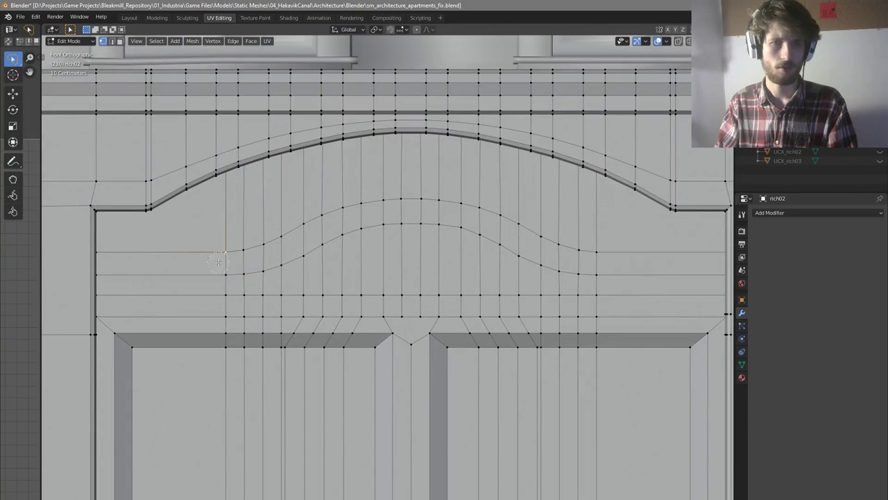
{"action": "left_click_drag", "start_coordinate": [213, 262], "coordinate": [254, 262]}
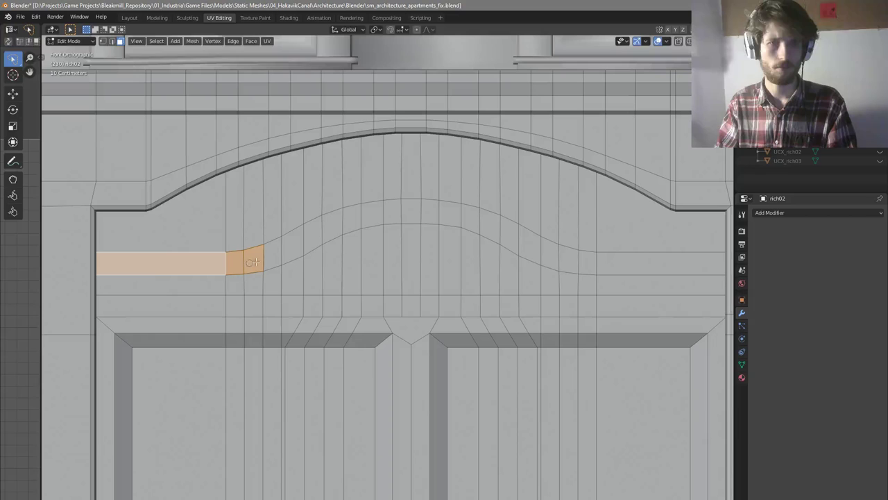
{"action": "left_click", "coordinate": [691, 264], "text": "ctrl"}
{"action": "scroll", "coordinate": [486, 266], "scroll_direction": "down", "scroll_amount": 3}
{"action": "middle_click_drag", "start_coordinate": [455, 254], "coordinate": [489, 263]}
{"action": "scroll", "coordinate": [481, 260], "scroll_direction": "up", "scroll_amount": 3}
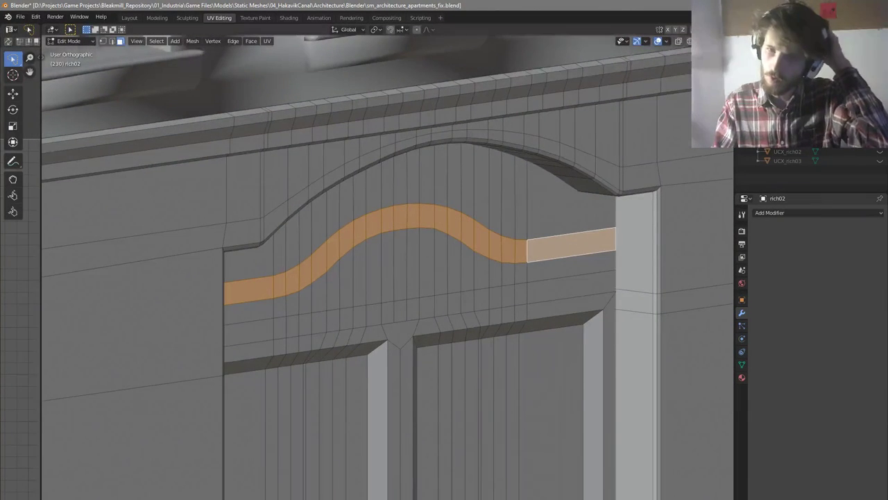
{"action": "middle_click_drag", "start_coordinate": [581, 261], "coordinate": [563, 285]}
Check the arched doorway in the reference photo P1060513.JPG and extrude the selected curved band outward from the wall
{"action": "left_click", "coordinate": [534, 498]}
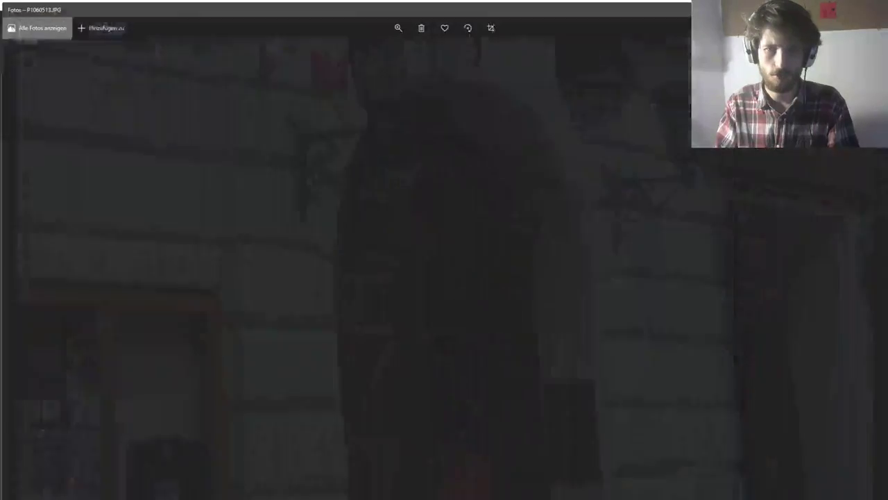
{"action": "scroll", "coordinate": [562, 425], "scroll_direction": "up", "scroll_amount": 4}
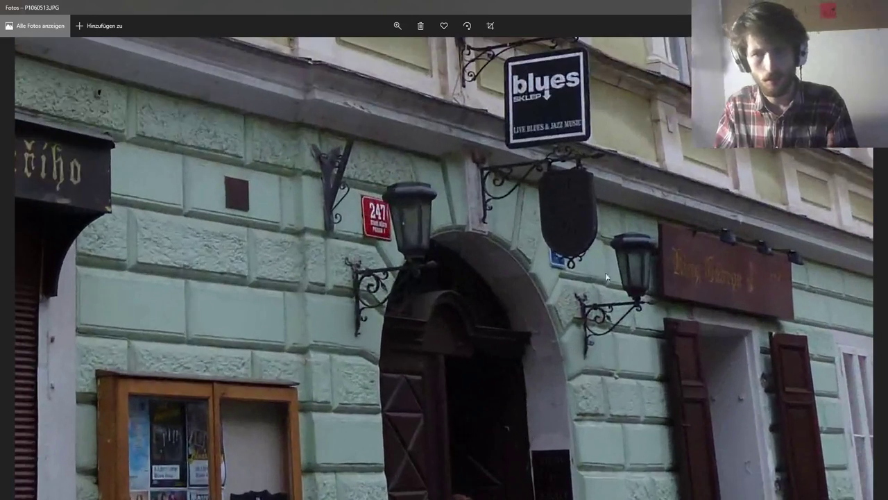
{"action": "key", "text": "alt+Tab"}
{"action": "middle_click_drag", "start_coordinate": [435, 262], "coordinate": [435, 236]}
{"action": "left_click", "coordinate": [453, 291]}
Add a single lengthwise loop cut along the front of the extruded band
{"action": "key", "text": "ctrl+r"}
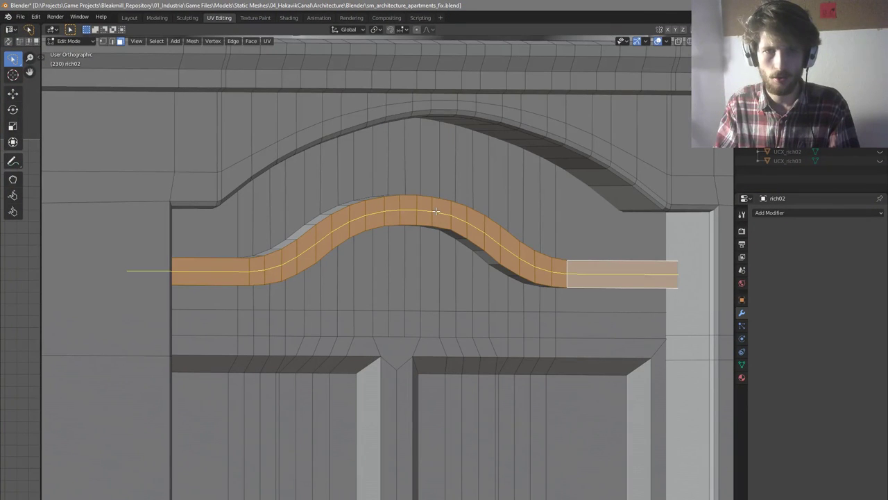
{"action": "left_click", "coordinate": [436, 211]}
{"action": "left_click", "coordinate": [436, 216]}
Select the upper row of faces along the split band and extrude it further outward to form a stepped moulding
{"action": "left_click", "coordinate": [233, 271]}
{"action": "key", "text": "3"}
{"action": "left_click", "coordinate": [231, 268]}
{"action": "left_click", "coordinate": [617, 269], "text": "ctrl"}
{"action": "mouse_move", "coordinate": [548, 258]}
{"action": "middle_mouse_down"}
{"action": "mouse_move", "coordinate": [598, 290]}
{"action": "mouse_move", "coordinate": [533, 192]}
{"action": "mouse_move", "coordinate": [511, 242]}
{"action": "mouse_move", "coordinate": [532, 258]}
{"action": "middle_mouse_up"}
{"action": "key", "text": "e"}
{"action": "left_click", "coordinate": [562, 252]}
Compare the stepped moulding with the arched doorway in the reference photo P1060513.JPG
{"action": "key", "text": "Tab"}
{"action": "scroll", "coordinate": [511, 242], "scroll_direction": "down", "scroll_amount": 2}
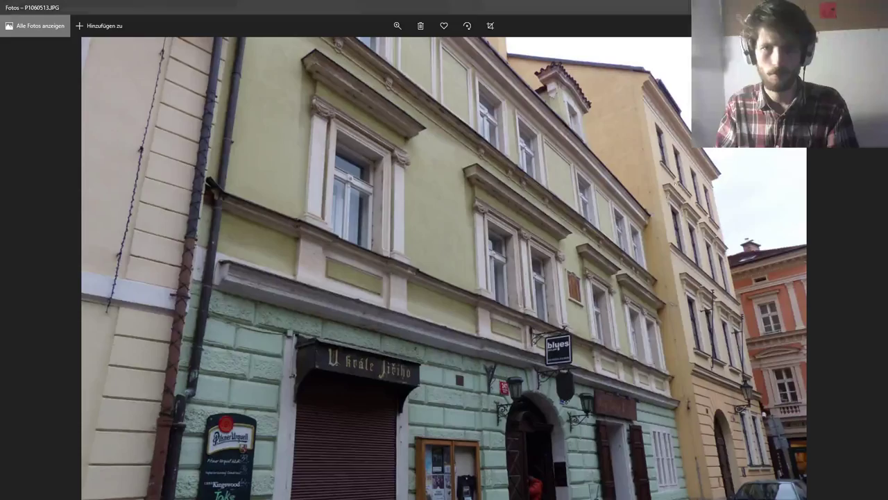
{"action": "scroll", "coordinate": [523, 448], "scroll_direction": "up", "scroll_amount": 5}
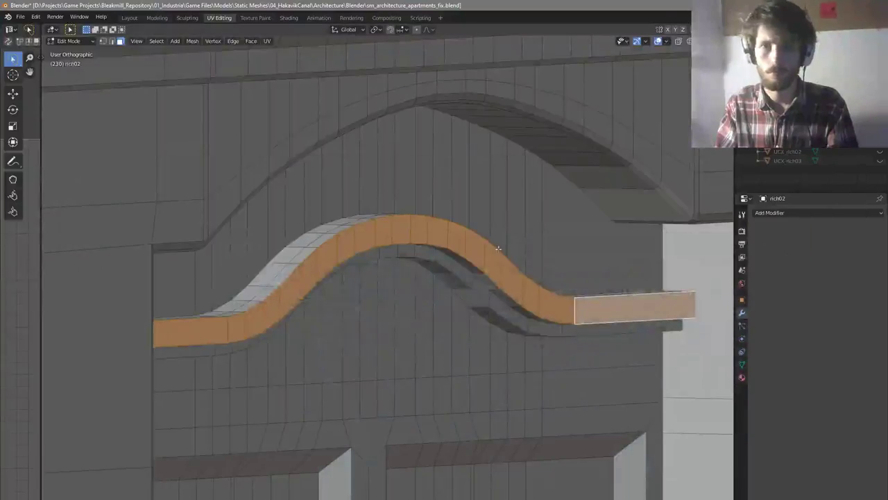
{"action": "scroll", "coordinate": [426, 277], "scroll_direction": "down", "scroll_amount": 1}
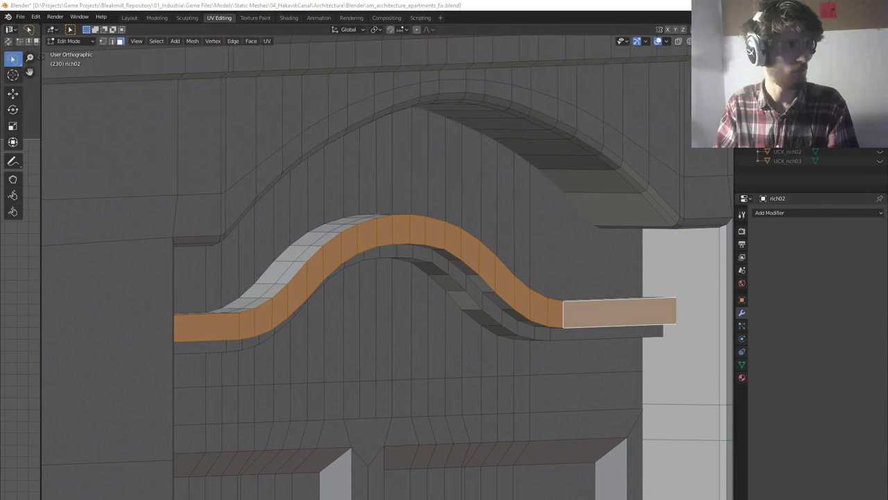
Raise the lower front edge loop of the curved door moulding about 0.045 m along Z to slant its underside
{"action": "scroll", "coordinate": [363, 353], "scroll_direction": "up", "scroll_amount": 1}
{"action": "scroll", "coordinate": [366, 353], "scroll_direction": "down", "scroll_amount": 2}
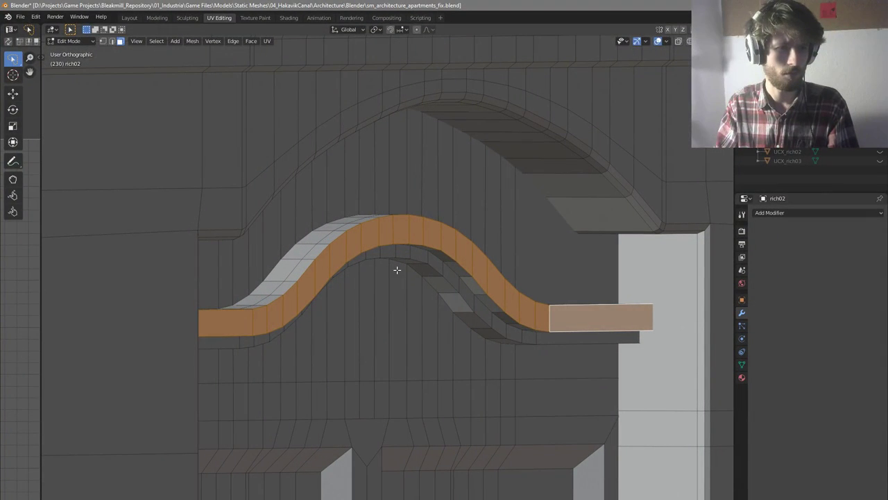
{"action": "scroll", "coordinate": [418, 257], "scroll_direction": "up", "scroll_amount": 1}
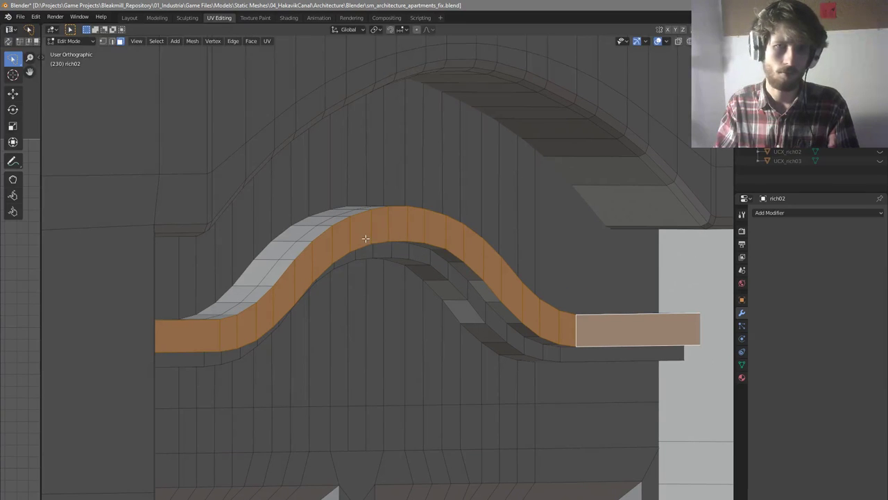
{"action": "key", "text": "2"}
{"action": "left_click", "coordinate": [378, 242]}
{"action": "left_click", "coordinate": [379, 242], "text": "alt"}
{"action": "key", "text": "g"}
{"action": "key", "text": "z"}
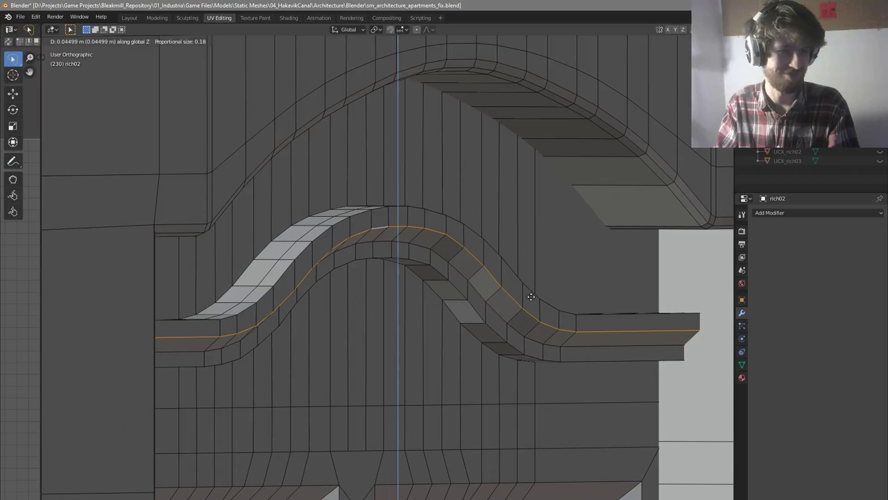
{"action": "left_click", "coordinate": [531, 297]}
{"action": "middle_click_drag", "start_coordinate": [509, 312], "coordinate": [388, 292]}
{"action": "scroll", "coordinate": [417, 292], "scroll_direction": "down", "scroll_amount": 3}
{"action": "key", "text": "Tab"}
{"action": "key", "text": "Tab"}
Select the curved moulding's bottom edge loop and inspect the moulding's profile from several distances and angles
{"action": "scroll", "coordinate": [423, 289], "scroll_direction": "up", "scroll_amount": 4}
{"action": "key", "text": "alt+a"}
{"action": "left_click", "coordinate": [392, 281], "text": "alt"}
{"action": "scroll", "coordinate": [392, 281], "scroll_direction": "down", "scroll_amount": 5}
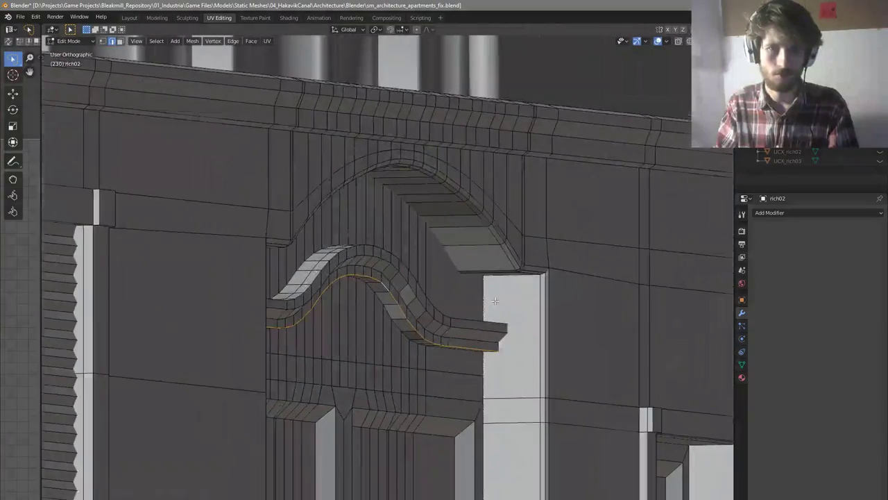
{"action": "scroll", "coordinate": [495, 300], "scroll_direction": "down", "scroll_amount": 3}
{"action": "scroll", "coordinate": [451, 305], "scroll_direction": "down", "scroll_amount": 4}
{"action": "key", "text": "Tab"}
{"action": "key", "text": "Tab"}
{"action": "scroll", "coordinate": [433, 308], "scroll_direction": "up", "scroll_amount": 4}
{"action": "scroll", "coordinate": [444, 309], "scroll_direction": "down", "scroll_amount": 2}
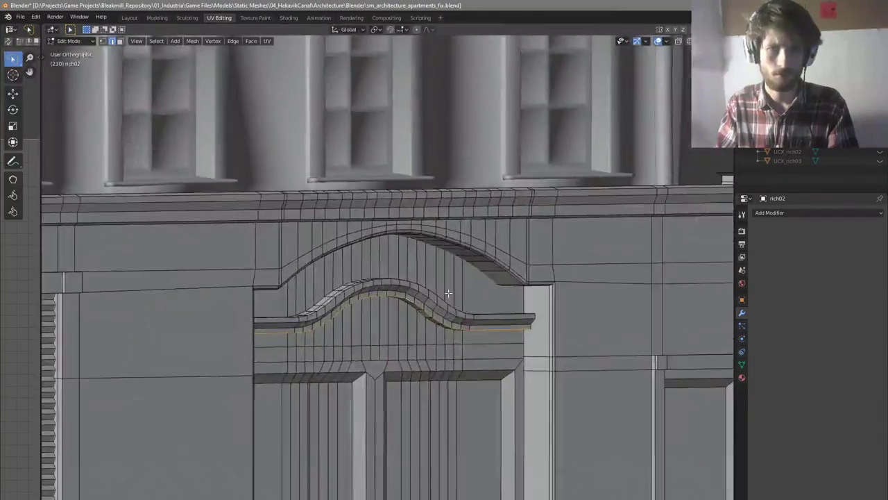
{"action": "scroll", "coordinate": [448, 309], "scroll_direction": "down", "scroll_amount": 3}
{"action": "scroll", "coordinate": [451, 314], "scroll_direction": "up", "scroll_amount": 5}
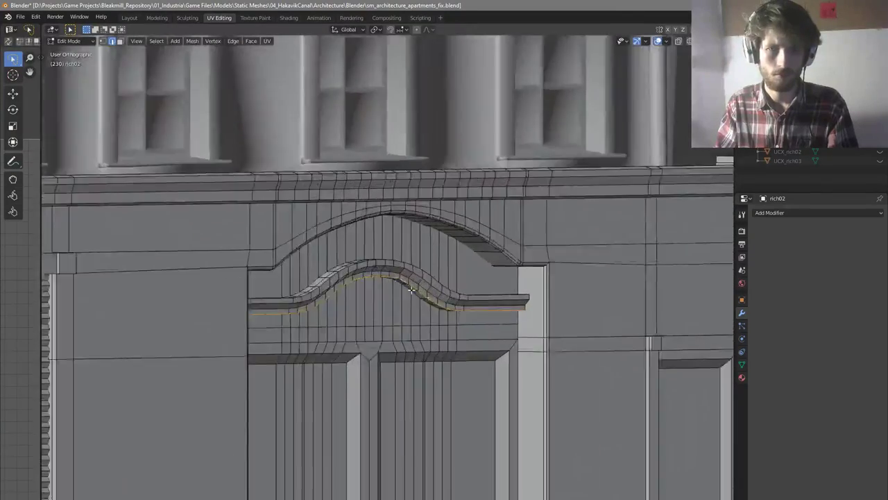
{"action": "middle_click_drag", "start_coordinate": [451, 315], "coordinate": [515, 459]}
{"action": "scroll", "coordinate": [316, 279], "scroll_direction": "down", "scroll_amount": 2}
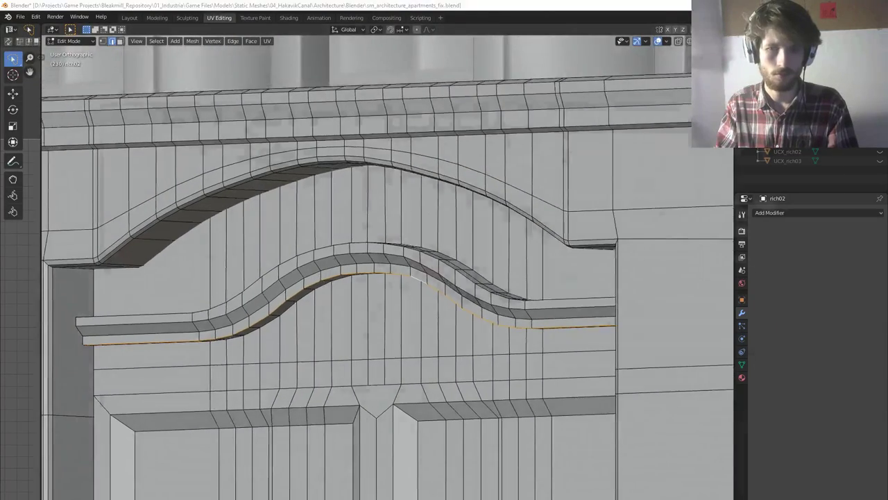
Compare the moulding above the door with the arched doorway in the reference photo P1060513.JPG
{"action": "key", "text": "alt+Tab"}
{"action": "scroll", "coordinate": [525, 416], "scroll_direction": "up", "scroll_amount": 4}
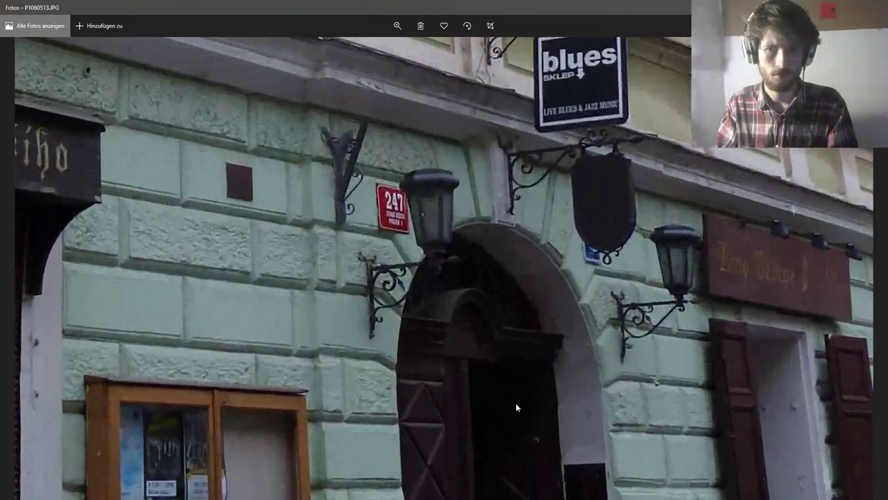
{"action": "key", "text": "alt+Tab"}
{"action": "middle_click_drag", "start_coordinate": [389, 278], "coordinate": [542, 233]}
{"action": "scroll", "coordinate": [542, 232], "scroll_direction": "down", "scroll_amount": 5}
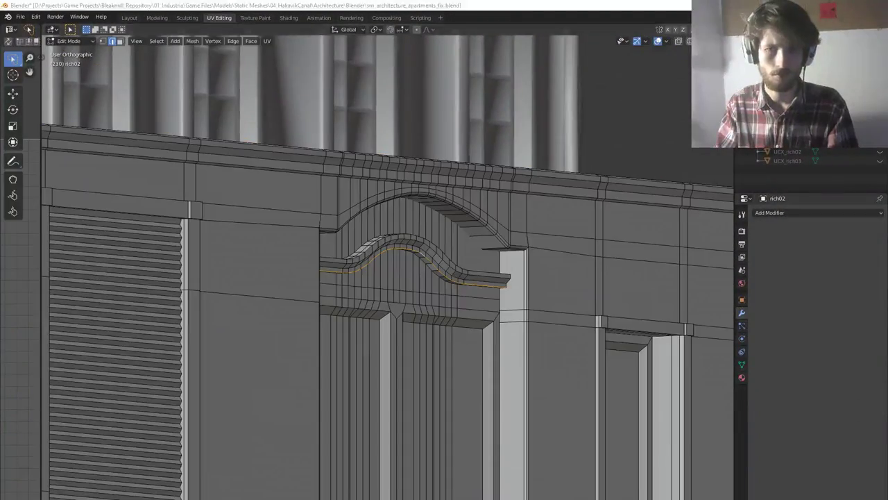
{"action": "key", "text": "alt+Tab"}
{"action": "key", "text": "alt+Tab"}
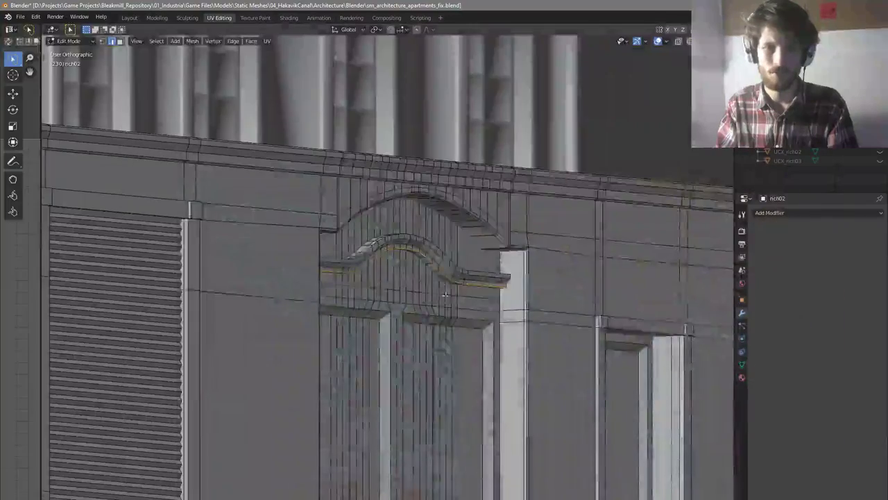
Select the band of faces across the top of both door panels in front view and raise it along Z towards the moulding
{"action": "scroll", "coordinate": [406, 317], "scroll_direction": "up", "scroll_amount": 6}
{"action": "key", "text": "z"}
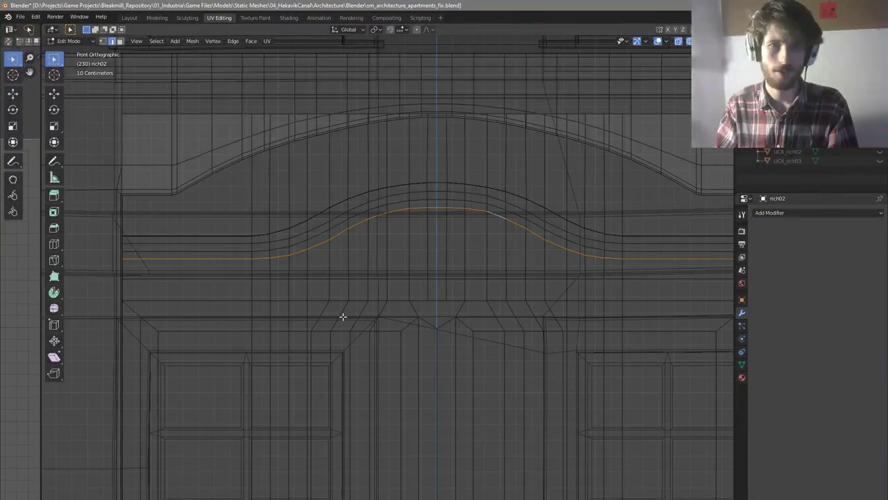
{"action": "key", "text": "t"}
{"action": "key", "text": "z"}
{"action": "key", "text": "3"}
{"action": "scroll", "coordinate": [400, 317], "scroll_direction": "down", "scroll_amount": 3}
{"action": "scroll", "coordinate": [290, 299], "scroll_direction": "up", "scroll_amount": 3}
{"action": "key", "text": "c"}
{"action": "left_click_drag", "start_coordinate": [266, 298], "coordinate": [248, 314]}
{"action": "mouse_move", "coordinate": [333, 298]}
{"action": "left_mouse_down"}
{"action": "mouse_move", "coordinate": [378, 297]}
{"action": "mouse_move", "coordinate": [404, 311]}
{"action": "left_mouse_up"}
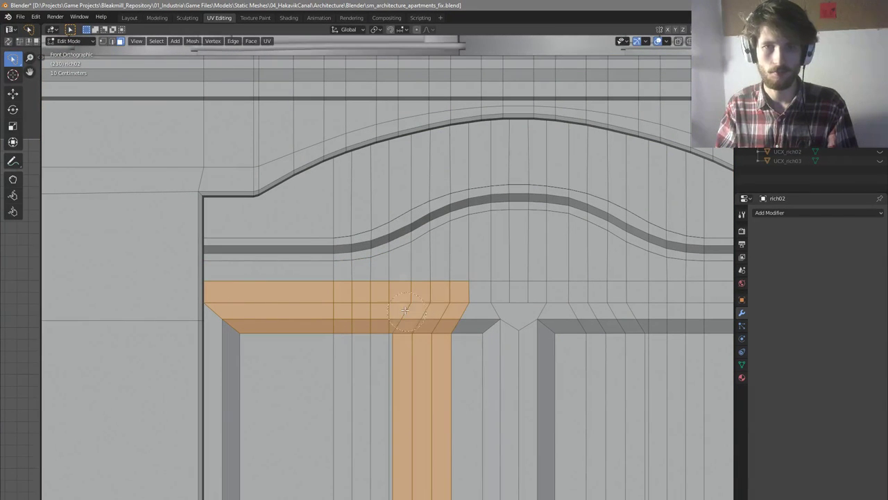
{"action": "left_click_drag", "start_coordinate": [478, 302], "coordinate": [507, 299]}
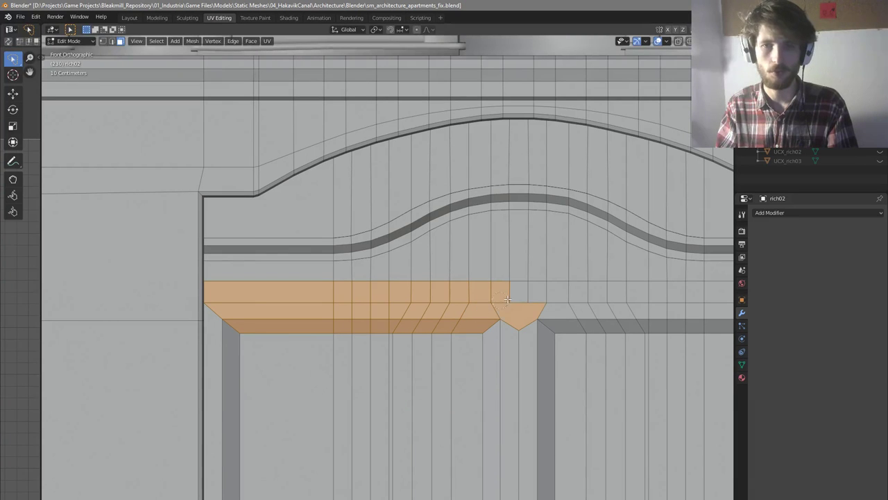
{"action": "left_click_drag", "start_coordinate": [578, 303], "coordinate": [602, 307]}
{"action": "scroll", "coordinate": [611, 307], "scroll_direction": "down", "scroll_amount": 1}
{"action": "middle_click_drag", "start_coordinate": [614, 307], "coordinate": [378, 296], "text": "shift"}
{"action": "left_click_drag", "start_coordinate": [340, 287], "coordinate": [449, 297]}
{"action": "scroll", "coordinate": [495, 301], "scroll_direction": "down", "scroll_amount": 2}
{"action": "scroll", "coordinate": [342, 291], "scroll_direction": "up", "scroll_amount": 2}
{"action": "key", "text": "g"}
{"action": "key", "text": "z"}
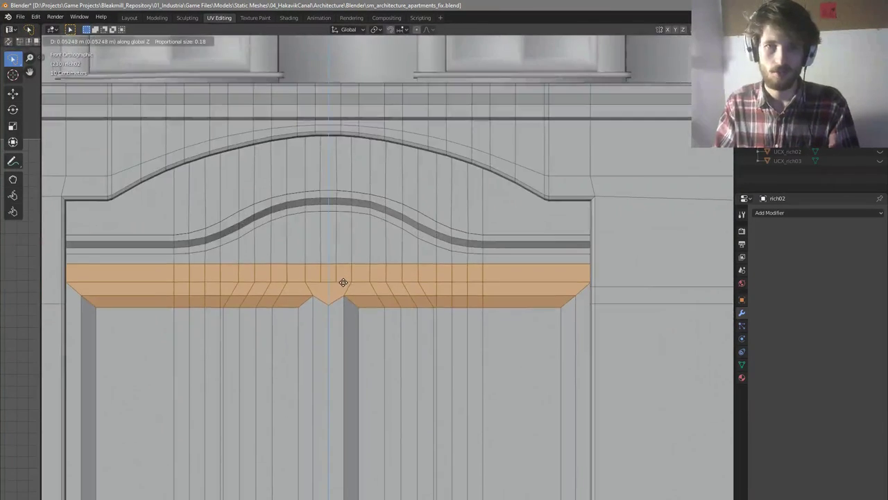
{"action": "left_click", "coordinate": [348, 279]}
Raise the centre vertex between the two door panels along Z to flatten the V-shaped notch at the top
{"action": "key", "text": "a"}
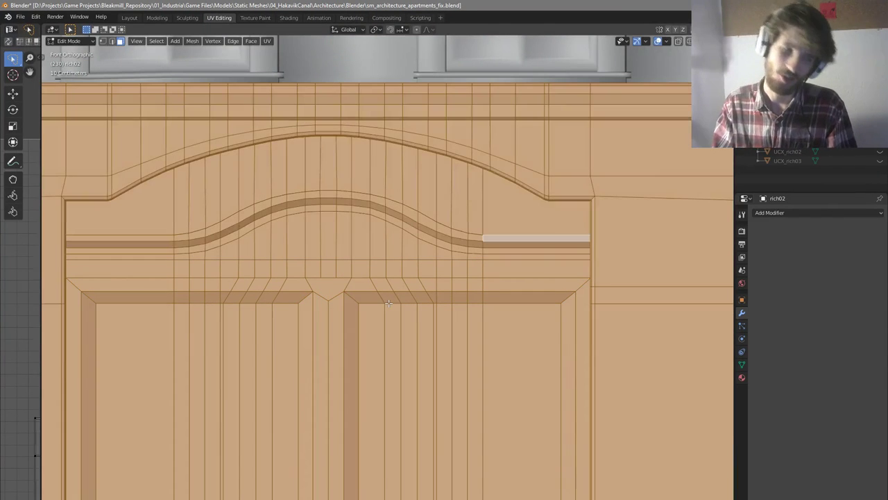
{"action": "key", "text": "alt+a"}
{"action": "key", "text": "1"}
{"action": "key", "text": "g"}
{"action": "key", "text": "z"}
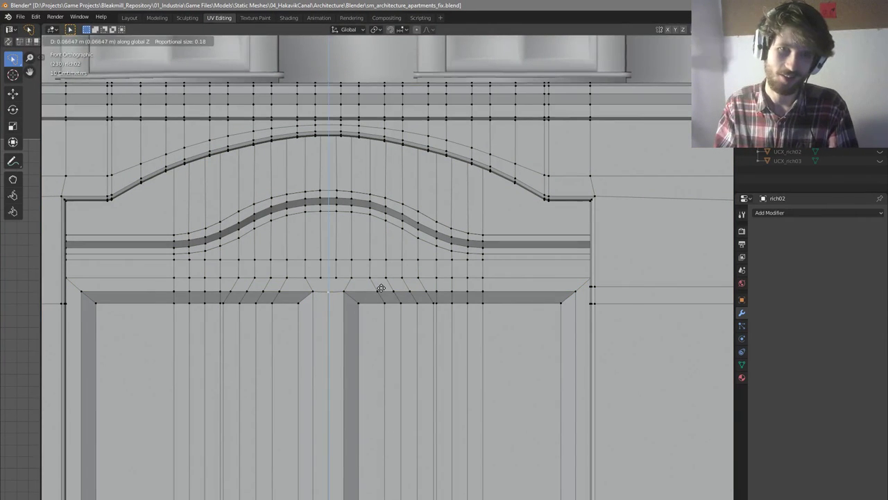
{"action": "left_click", "coordinate": [383, 285]}
{"action": "scroll", "coordinate": [337, 289], "scroll_direction": "down", "scroll_amount": 2}
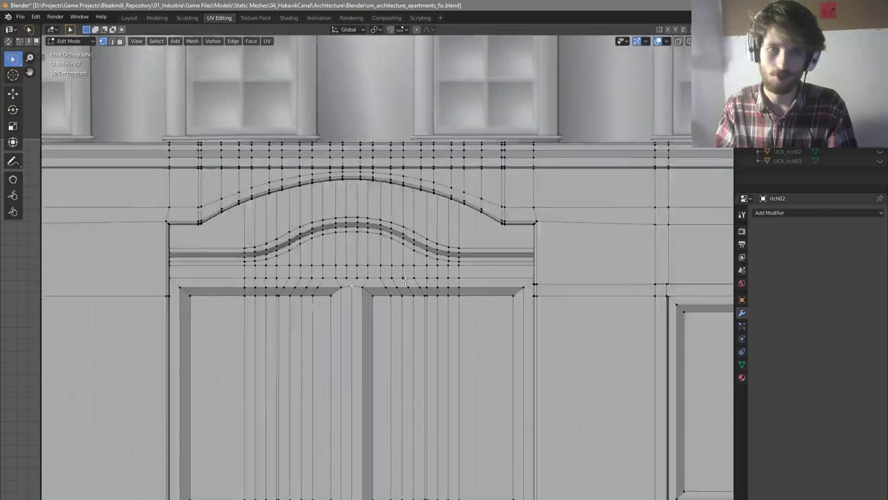
{"action": "scroll", "coordinate": [343, 293], "scroll_direction": "up", "scroll_amount": 3}
{"action": "scroll", "coordinate": [351, 297], "scroll_direction": "down", "scroll_amount": 3}
{"action": "scroll", "coordinate": [353, 300], "scroll_direction": "up", "scroll_amount": 1}
Scale the outer pair of closely spaced vertical door edges inward along X to separate them from their neighbours
{"action": "key", "text": "2"}
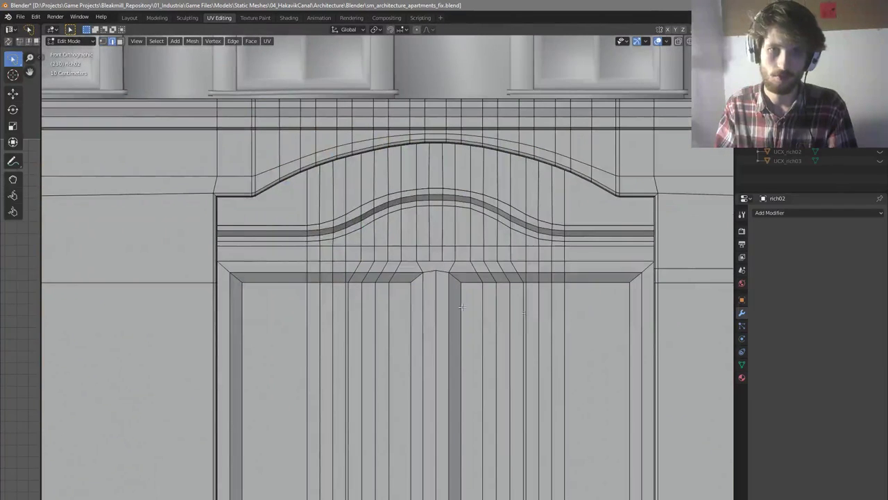
{"action": "left_click", "coordinate": [519, 296]}
{"action": "left_click", "coordinate": [352, 298], "text": "shift"}
{"action": "scroll", "coordinate": [416, 292], "scroll_direction": "down", "scroll_amount": 2}
{"action": "scroll", "coordinate": [438, 392], "scroll_direction": "up", "scroll_amount": 2}
{"action": "key", "text": "s"}
{"action": "key", "text": "x"}
{"action": "left_click", "coordinate": [613, 340]}
{"action": "key", "text": "a"}
{"action": "key", "text": "alt+a"}
{"action": "scroll", "coordinate": [516, 277], "scroll_direction": "down", "scroll_amount": 2}
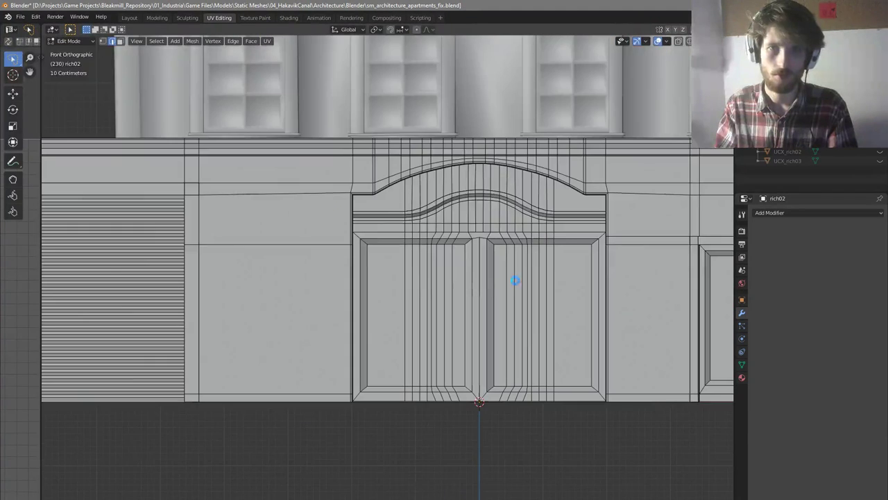
Examine the edge layout of the curved moulding and the upper part of the door panels
{"action": "scroll", "coordinate": [486, 284], "scroll_direction": "up", "scroll_amount": 2}
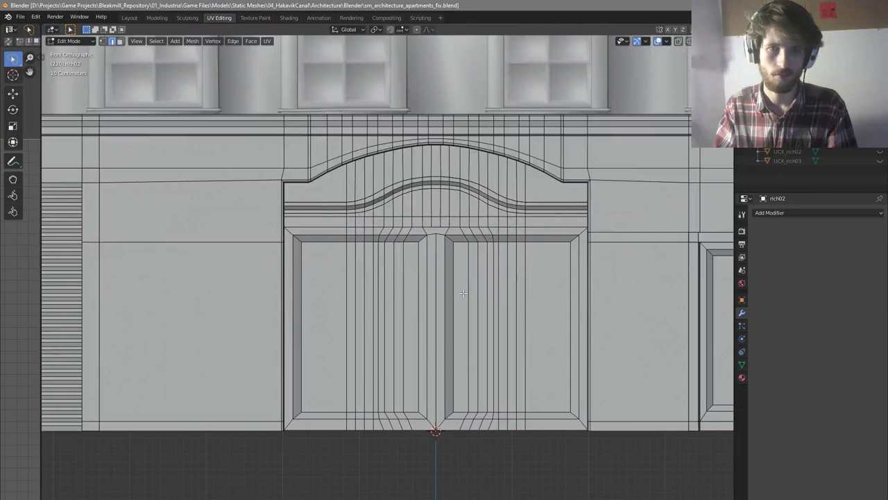
{"action": "scroll", "coordinate": [455, 206], "scroll_direction": "up", "scroll_amount": 2}
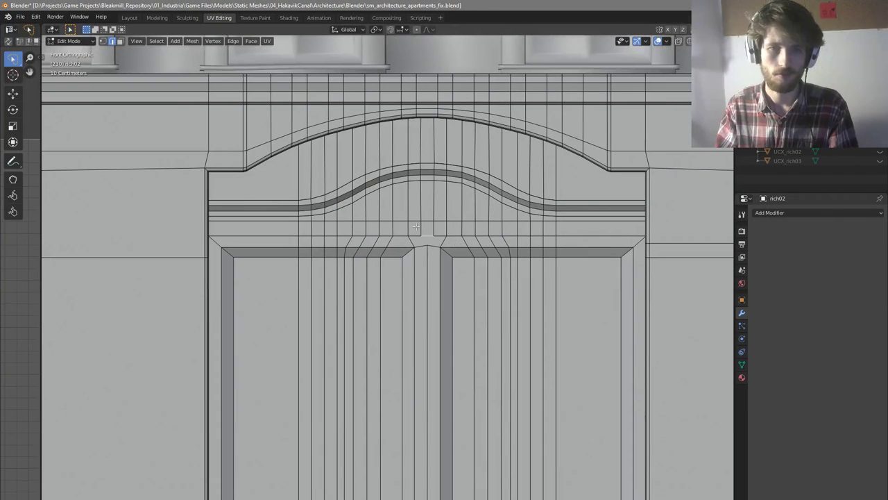
{"action": "scroll", "coordinate": [424, 227], "scroll_direction": "down", "scroll_amount": 2}
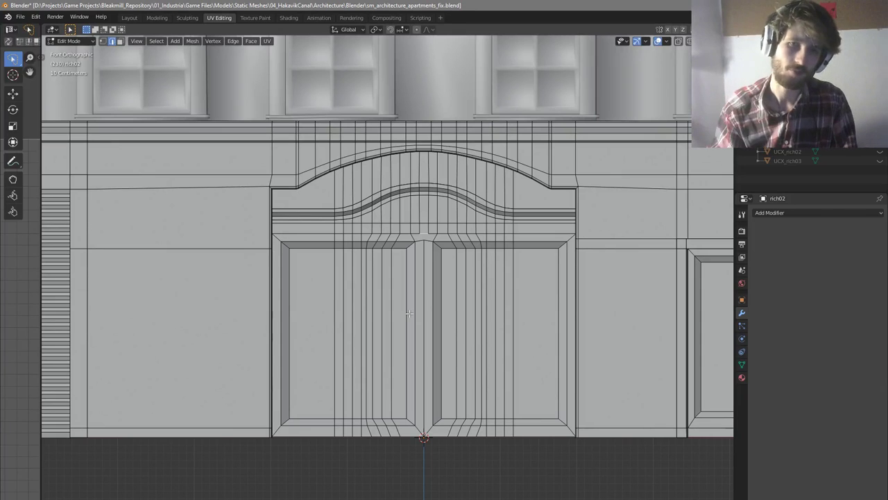
{"action": "scroll", "coordinate": [416, 316], "scroll_direction": "up", "scroll_amount": 8}
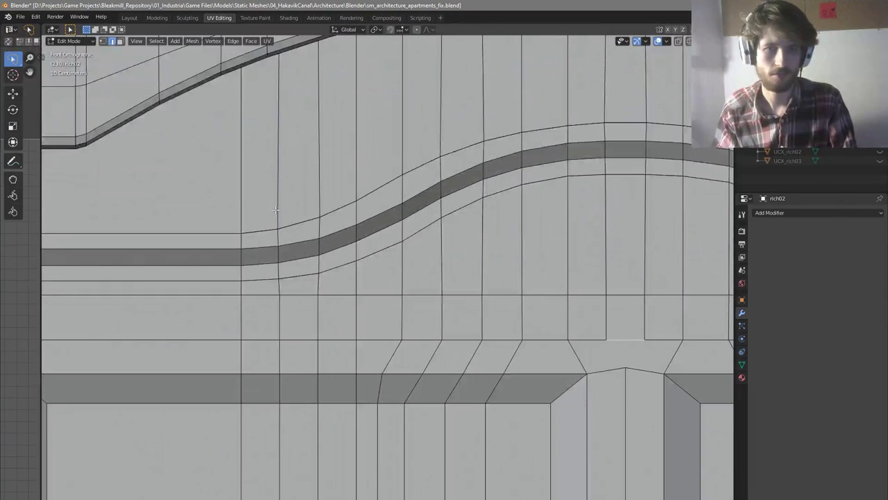
{"action": "scroll", "coordinate": [408, 248], "scroll_direction": "down", "scroll_amount": 5}
{"action": "scroll", "coordinate": [420, 221], "scroll_direction": "up", "scroll_amount": 3}
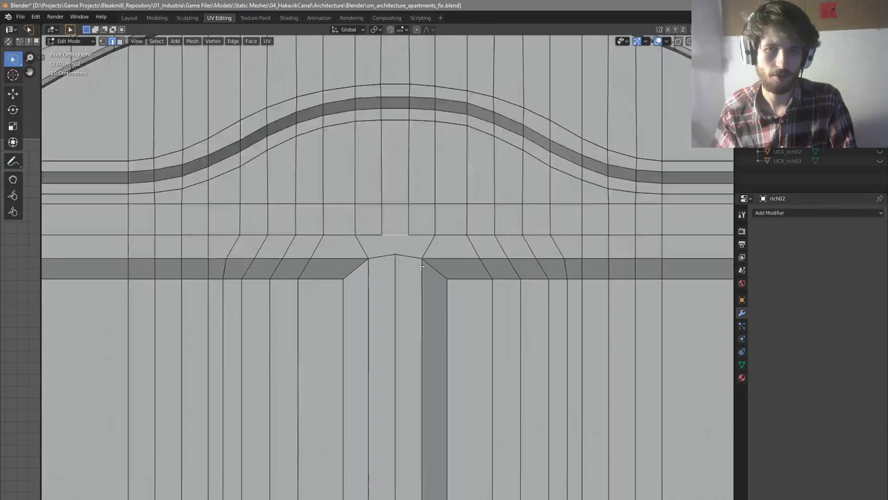
{"action": "scroll", "coordinate": [431, 291], "scroll_direction": "down", "scroll_amount": 4}
{"action": "scroll", "coordinate": [563, 218], "scroll_direction": "up", "scroll_amount": 2}
{"action": "scroll", "coordinate": [562, 217], "scroll_direction": "down", "scroll_amount": 1}
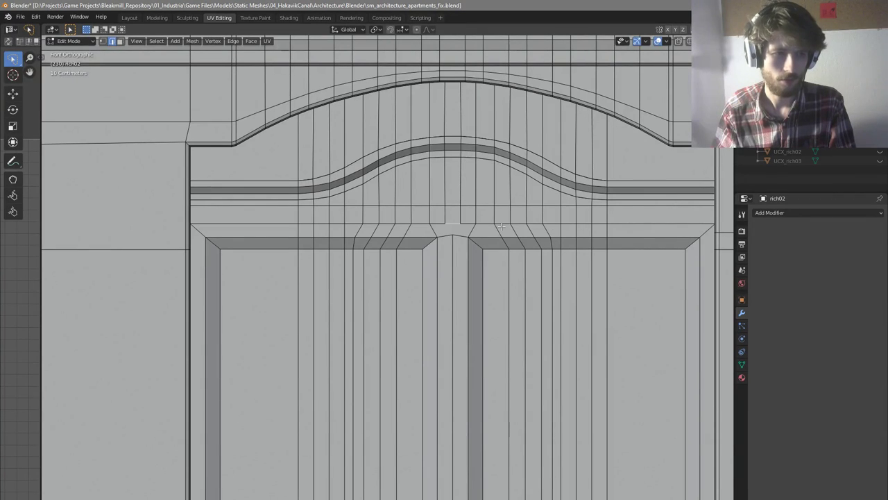
Save the file and scale the two innermost vertical panel edges along X to about 0.9, bringing them closer to the door's centre
{"action": "scroll", "coordinate": [486, 227], "scroll_direction": "down", "scroll_amount": 2}
{"action": "key", "text": "ctrl+s"}
{"action": "left_click", "coordinate": [375, 246], "text": "alt"}
{"action": "left_click", "coordinate": [464, 247], "text": "alt+shift"}
{"action": "key", "text": "s"}
{"action": "key", "text": "x"}
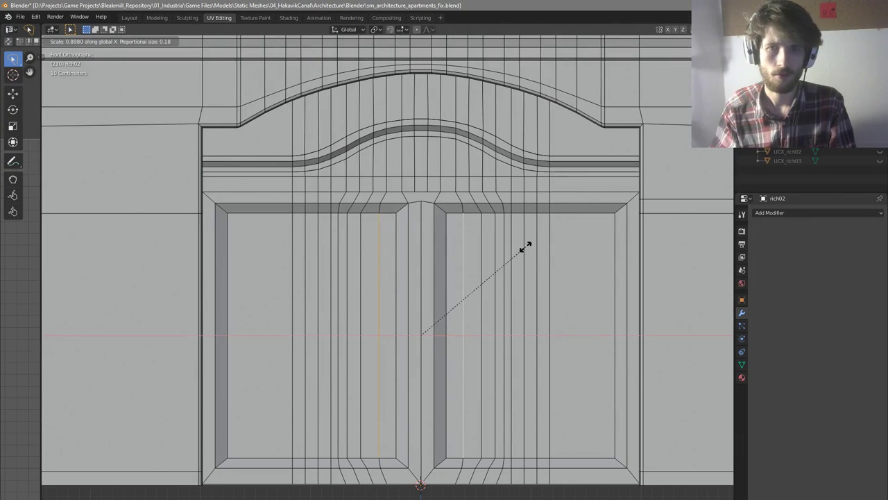
{"action": "left_click", "coordinate": [521, 245]}
{"action": "middle_click_drag", "start_coordinate": [521, 246], "coordinate": [555, 207]}
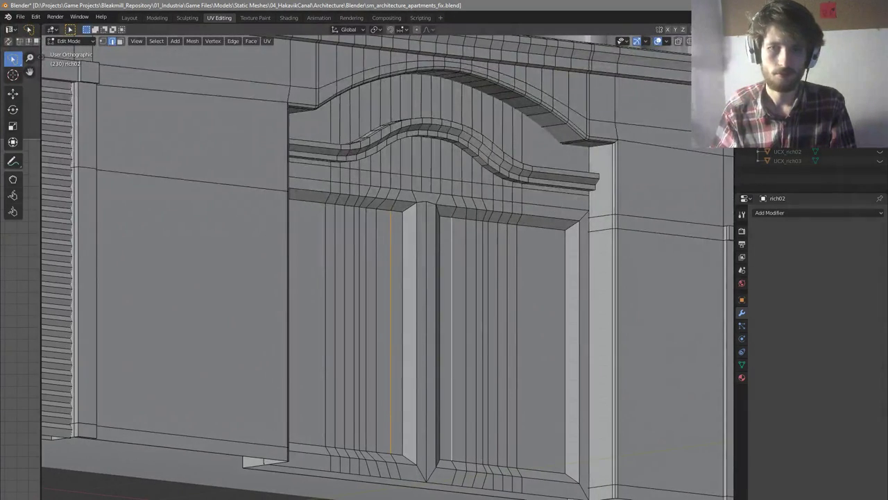
Check the door panels and the beam above them in the reference photo, and return to Blender
{"action": "left_click", "coordinate": [510, 496]}
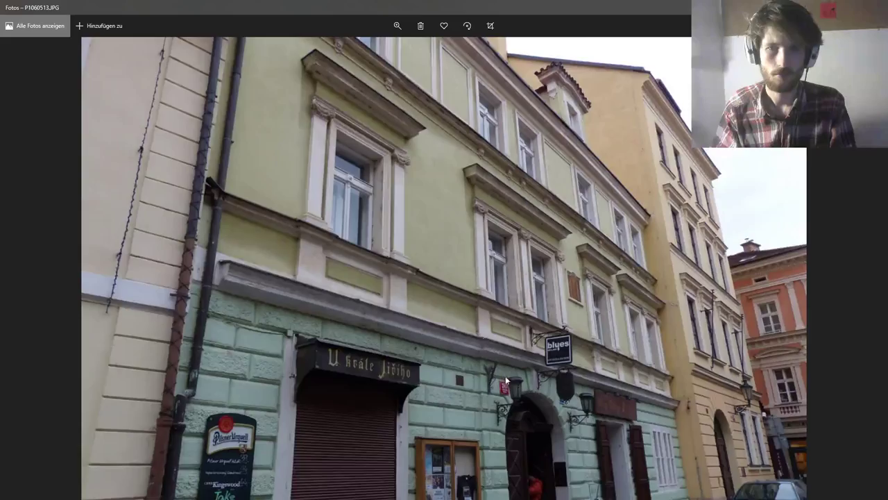
{"action": "scroll", "coordinate": [564, 444], "scroll_direction": "up", "scroll_amount": 2}
{"action": "scroll", "coordinate": [568, 446], "scroll_direction": "up", "scroll_amount": 2}
{"action": "key", "text": "alt+Tab"}
Add a horizontal edge loop across the strip beneath the curved moulding, slid down close to the door panels' upper edge
{"action": "middle_click_drag", "start_coordinate": [455, 250], "coordinate": [444, 254]}
{"action": "scroll", "coordinate": [430, 243], "scroll_direction": "up", "scroll_amount": 3}
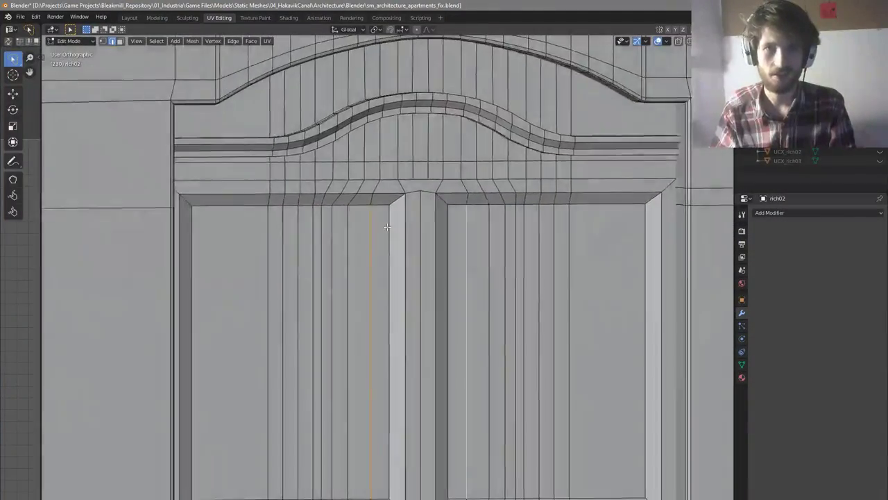
{"action": "middle_click_drag", "start_coordinate": [387, 226], "coordinate": [356, 226]}
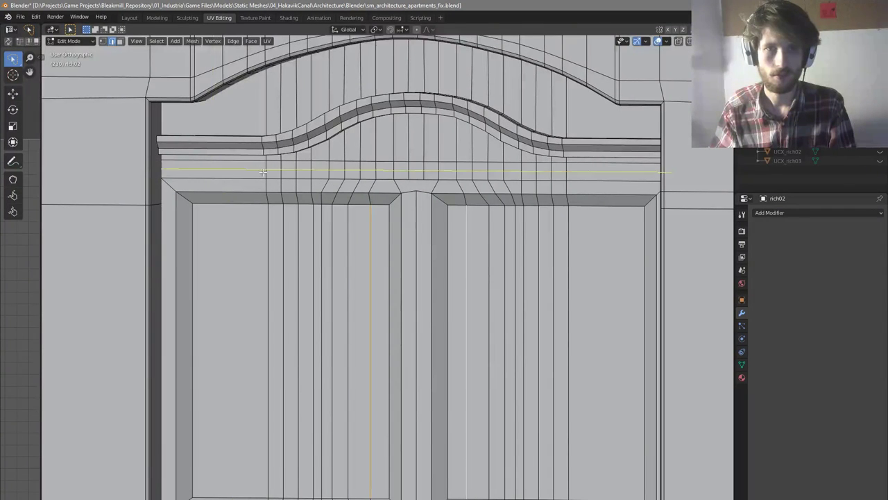
{"action": "left_click", "coordinate": [264, 172]}
{"action": "left_click", "coordinate": [265, 179]}
Select all door panel faces below the new edge loop and recess them about 0.12 m along Y
{"action": "key", "text": "KP_1"}
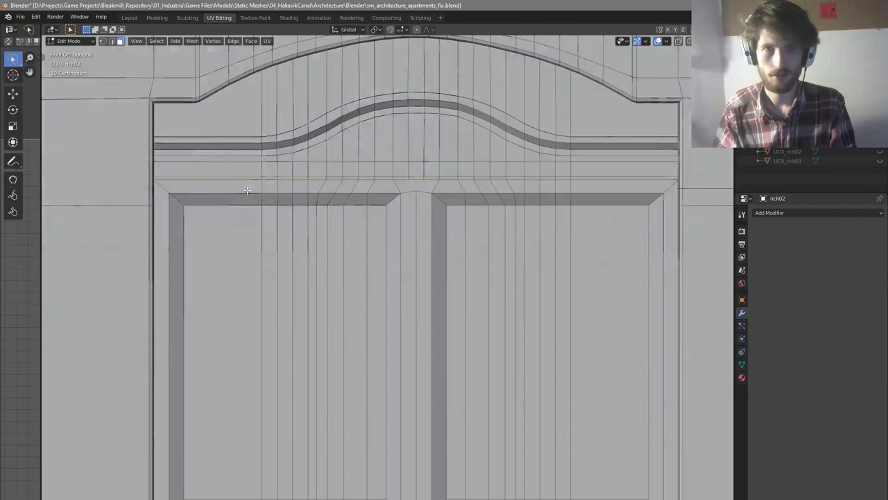
{"action": "scroll", "coordinate": [174, 201], "scroll_direction": "down", "scroll_amount": 5}
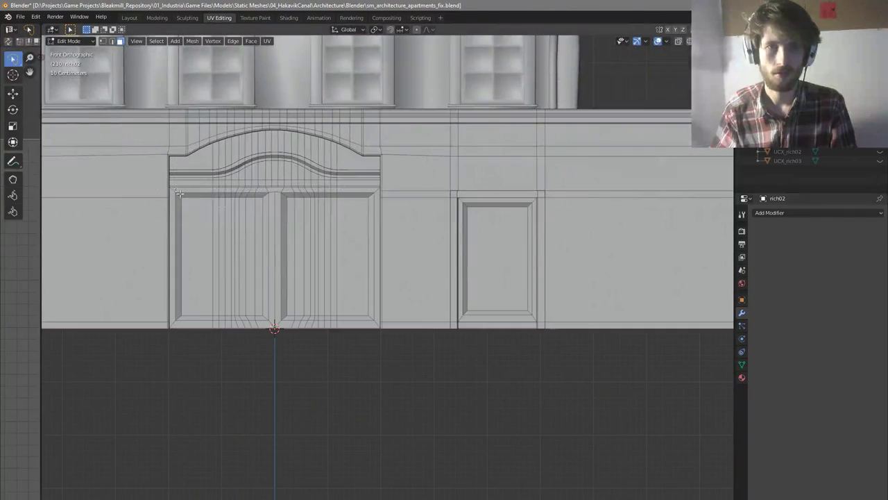
{"action": "left_click_drag", "start_coordinate": [377, 321], "coordinate": [377, 322]}
{"action": "middle_click_drag", "start_coordinate": [243, 182], "coordinate": [310, 181]}
{"action": "scroll", "coordinate": [309, 179], "scroll_direction": "up", "scroll_amount": 4}
{"action": "key", "text": "g"}
{"action": "key", "text": "y"}
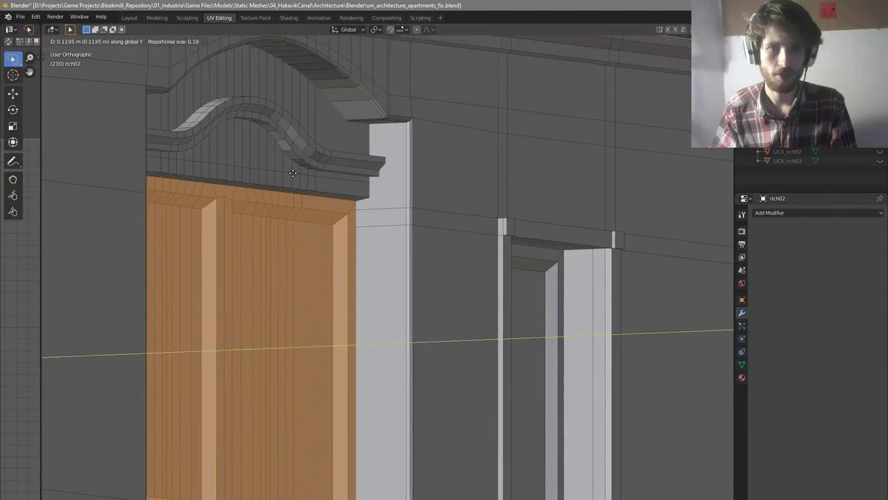
{"action": "left_click", "coordinate": [290, 173]}
{"action": "middle_click_drag", "start_coordinate": [290, 173], "coordinate": [464, 205]}
{"action": "scroll", "coordinate": [415, 195], "scroll_direction": "down", "scroll_amount": 4}
{"action": "scroll", "coordinate": [464, 206], "scroll_direction": "up", "scroll_amount": 3}
Switch to the reference photo and study the doorway's curved lintel and diamond-patterned door leaf up close
{"action": "key", "text": "alt+Tab"}
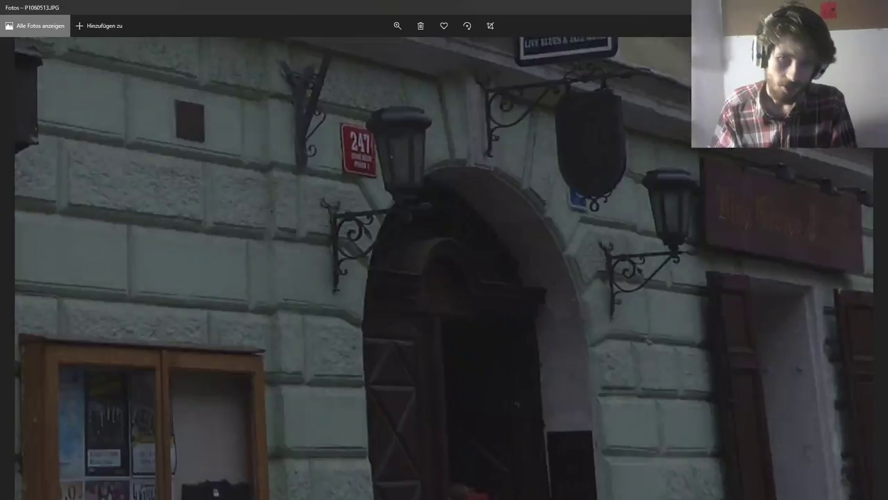
{"action": "scroll", "coordinate": [522, 344], "scroll_direction": "down", "scroll_amount": 5}
{"action": "scroll", "coordinate": [538, 426], "scroll_direction": "up", "scroll_amount": 5}
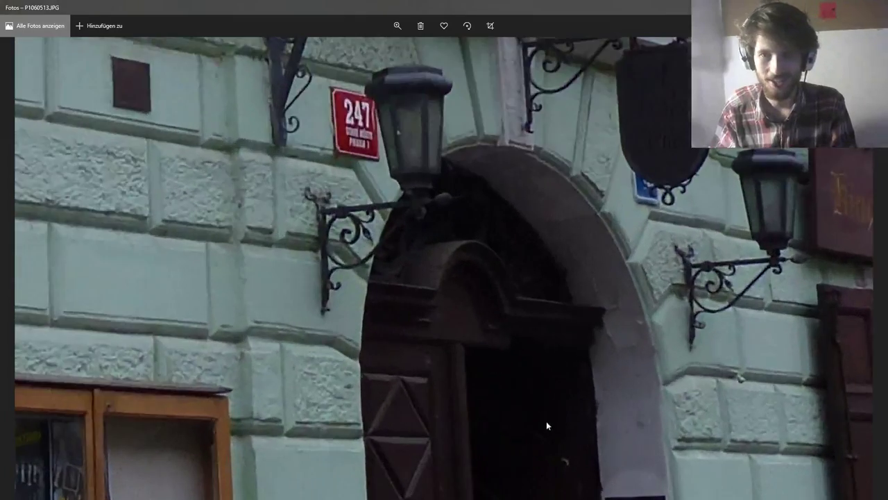
Return to Blender and adjust the depth of the selected door panel faces along Y beneath the moulding
{"action": "key", "text": "alt+Tab"}
{"action": "middle_click_drag", "start_coordinate": [322, 243], "coordinate": [428, 241]}
{"action": "scroll", "coordinate": [356, 229], "scroll_direction": "up", "scroll_amount": 2}
{"action": "key", "text": "g"}
{"action": "key", "text": "y"}
{"action": "left_click", "coordinate": [371, 228]}
{"action": "key", "text": "Tab"}
{"action": "scroll", "coordinate": [425, 251], "scroll_direction": "down", "scroll_amount": 4}
{"action": "key", "text": "Tab"}
{"action": "scroll", "coordinate": [417, 236], "scroll_direction": "up", "scroll_amount": 2}
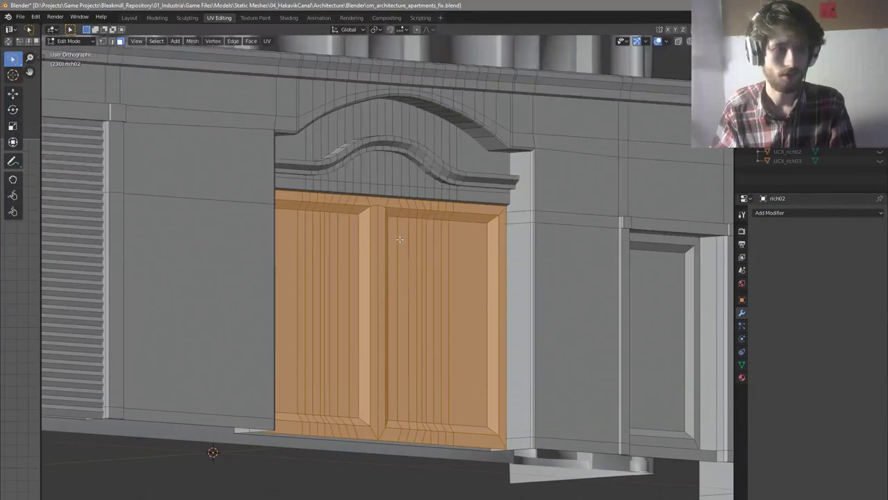
Bevel the vertical centre edge between the two door panels into a narrow flat strip
{"action": "left_click", "coordinate": [396, 230]}
{"action": "middle_click_drag", "start_coordinate": [409, 230], "coordinate": [433, 236]}
{"action": "middle_click_drag", "start_coordinate": [395, 212], "coordinate": [368, 210]}
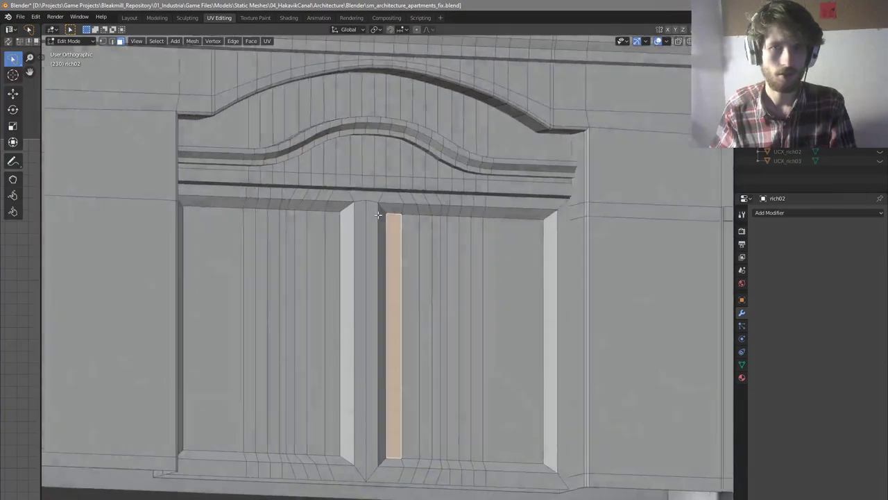
{"action": "scroll", "coordinate": [367, 209], "scroll_direction": "up", "scroll_amount": 3}
{"action": "key", "text": "2"}
{"action": "left_click", "coordinate": [368, 213]}
{"action": "key", "text": "ctrl+b"}
{"action": "middle_click_drag", "start_coordinate": [523, 219], "coordinate": [505, 222]}
{"action": "scroll", "coordinate": [358, 181], "scroll_direction": "up", "scroll_amount": 2}
Knife-cut from both upper corners of the bevelled centre strip to the beam edge above the doors
{"action": "key", "text": "alt+a"}
{"action": "key", "text": "k"}
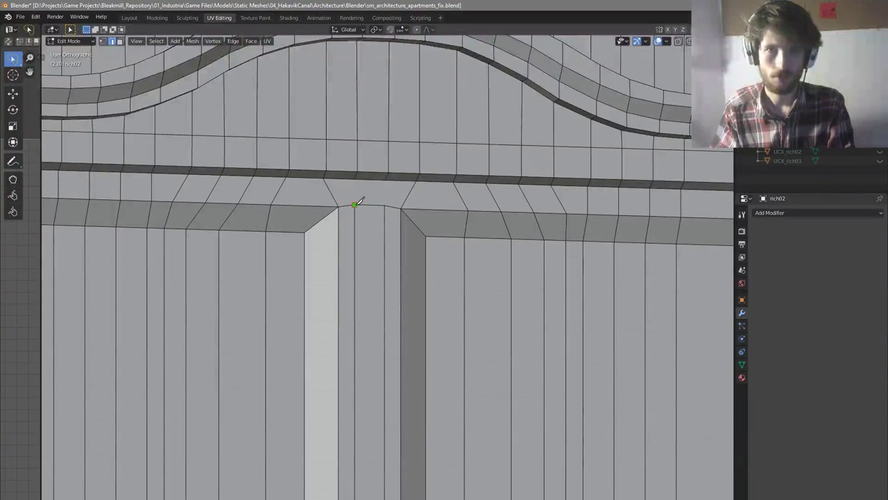
{"action": "key", "text": "a"}
{"action": "key", "text": "a"}
{"action": "key", "text": "k"}
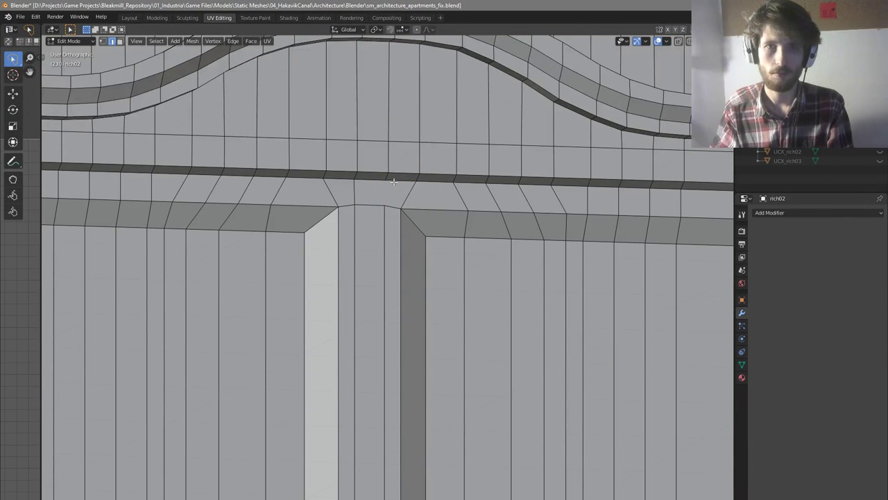
{"action": "scroll", "coordinate": [387, 200], "scroll_direction": "up", "scroll_amount": 4}
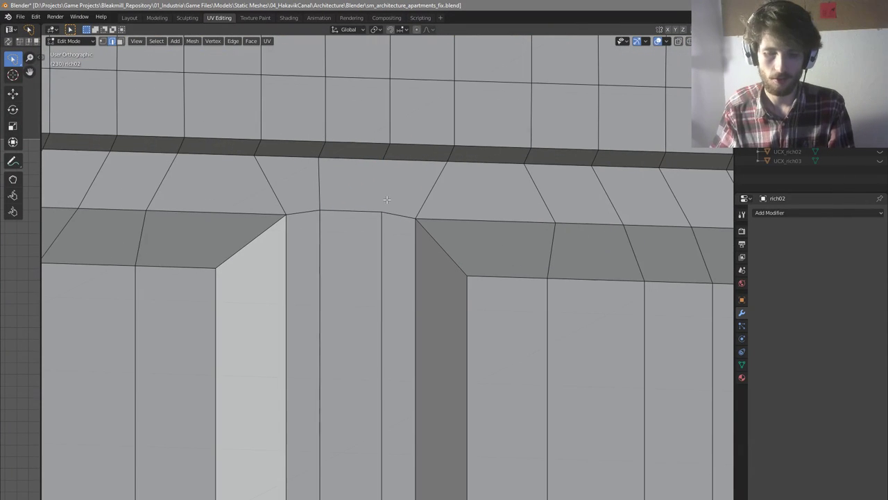
{"action": "left_click", "coordinate": [384, 159]}
{"action": "key", "text": "Return"}
Inspect the lower end of the centre strip and the whole double door, and compare it with the reference photo
{"action": "scroll", "coordinate": [387, 160], "scroll_direction": "down", "scroll_amount": 13}
{"action": "scroll", "coordinate": [390, 321], "scroll_direction": "up", "scroll_amount": 11}
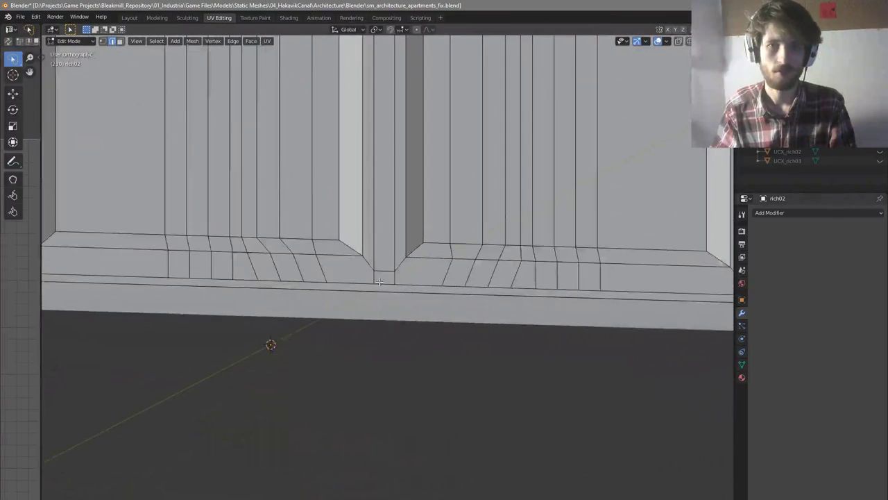
{"action": "middle_click_drag", "start_coordinate": [354, 239], "coordinate": [373, 231]}
{"action": "scroll", "coordinate": [372, 231], "scroll_direction": "down", "scroll_amount": 6}
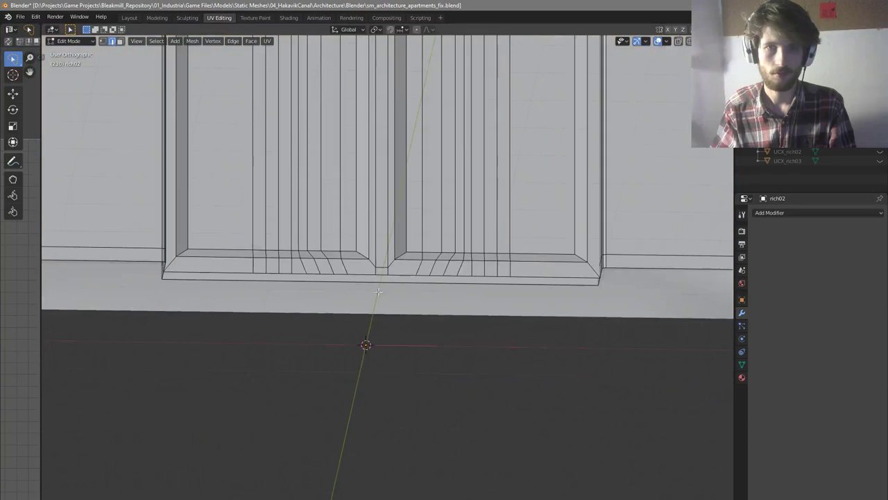
{"action": "scroll", "coordinate": [391, 151], "scroll_direction": "up", "scroll_amount": 5}
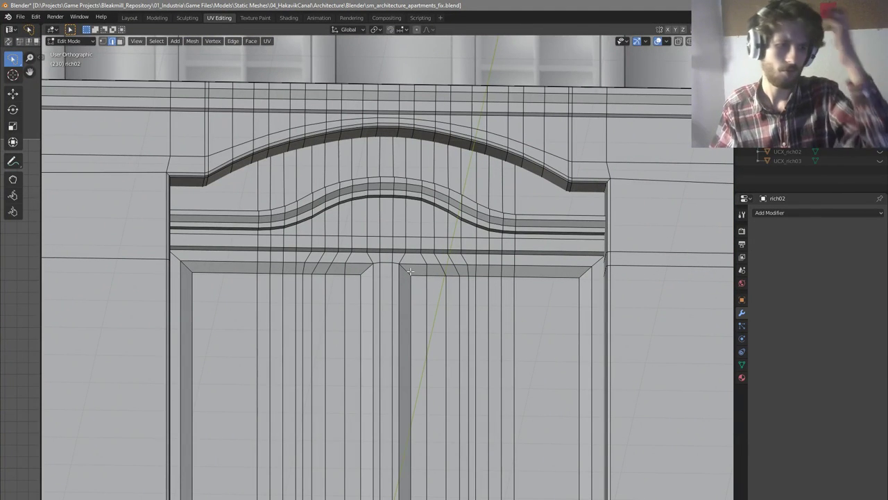
{"action": "middle_click_drag", "start_coordinate": [410, 271], "coordinate": [453, 289]}
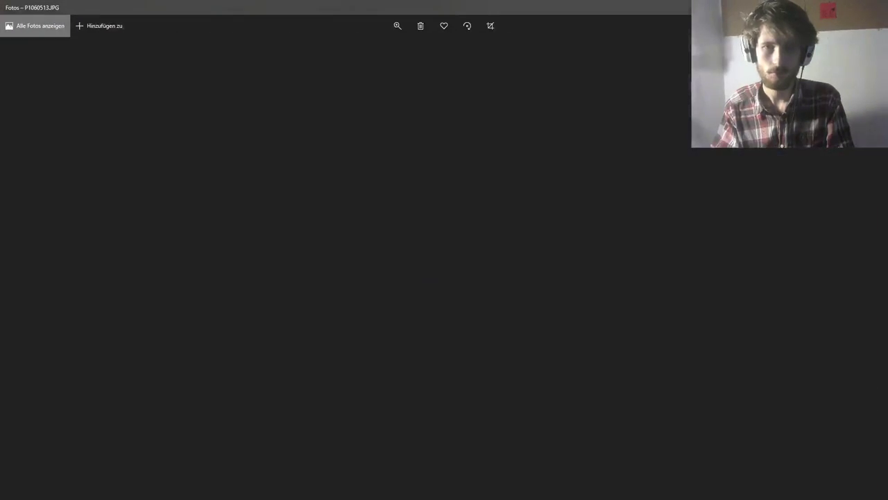
{"action": "scroll", "coordinate": [548, 496], "scroll_direction": "up", "scroll_amount": 5}
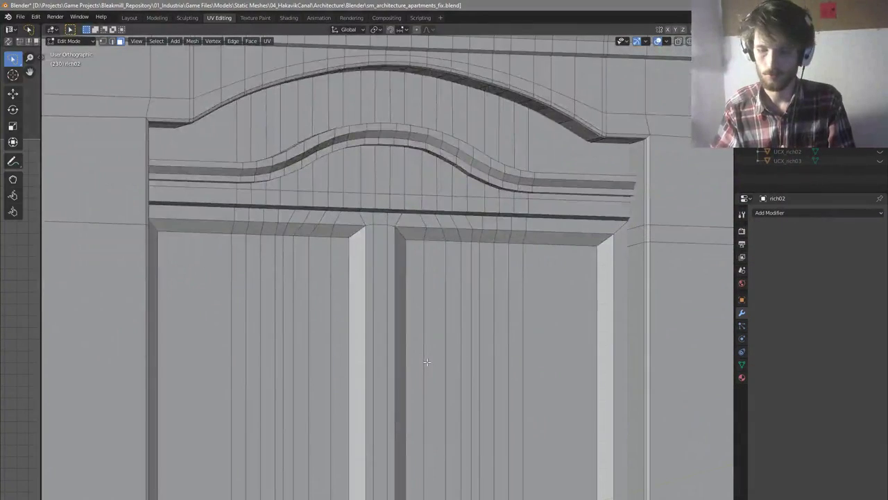
Select all faces of the double-door panels from the front view
{"action": "key", "text": "KP_1"}
{"action": "scroll", "coordinate": [513, 208], "scroll_direction": "down", "scroll_amount": 8}
{"action": "scroll", "coordinate": [266, 314], "scroll_direction": "up", "scroll_amount": 6}
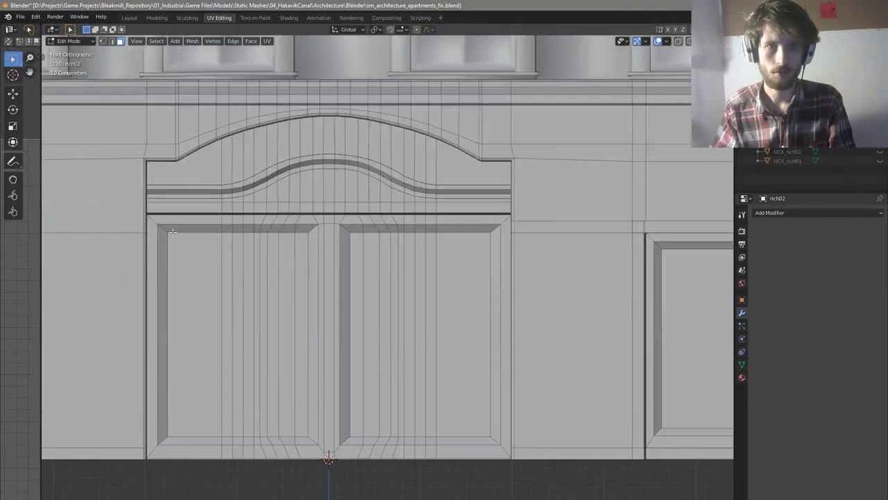
{"action": "scroll", "coordinate": [172, 231], "scroll_direction": "up", "scroll_amount": 2}
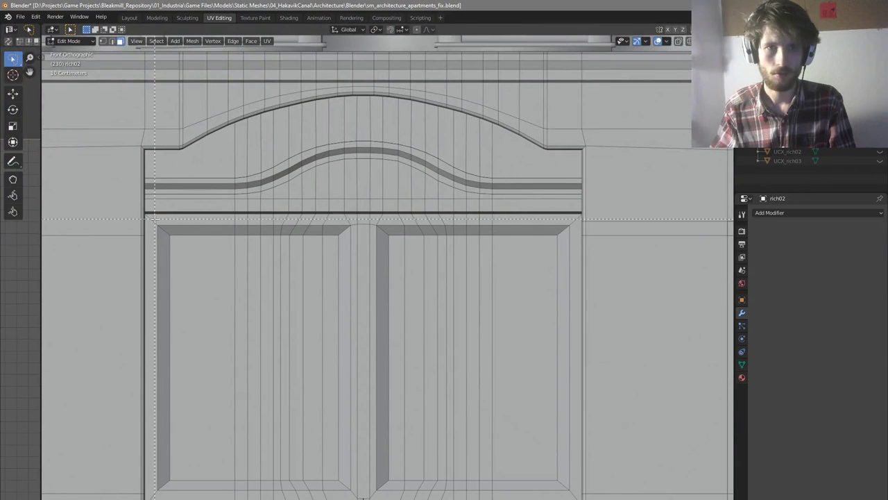
{"action": "left_click_drag", "start_coordinate": [530, 469], "coordinate": [569, 490]}
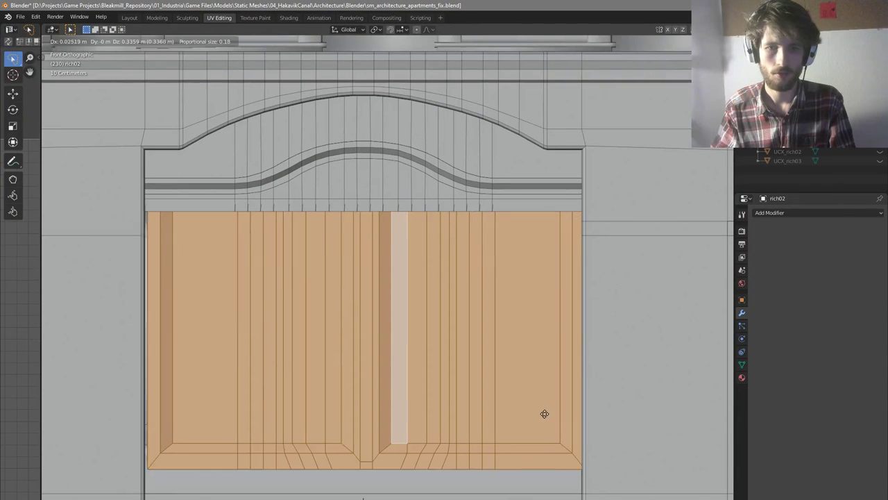
{"action": "key", "text": "g"}
{"action": "mouse_move", "coordinate": [557, 417]}
{"action": "middle_mouse_down"}
{"action": "mouse_move", "coordinate": [576, 395]}
{"action": "mouse_move", "coordinate": [559, 399]}
{"action": "middle_mouse_up"}
{"action": "right_click", "coordinate": [593, 405]}
{"action": "key", "text": "g"}
{"action": "right_click", "coordinate": [489, 339]}
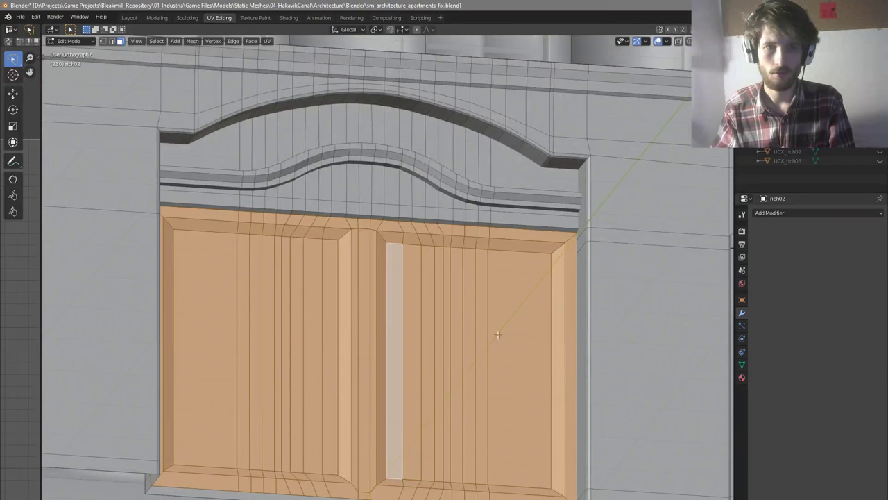
Separate the selected door panel faces into their own object and select it in Object Mode
{"action": "scroll", "coordinate": [471, 335], "scroll_direction": "down", "scroll_amount": 2}
{"action": "key", "text": "p"}
{"action": "left_click", "coordinate": [464, 335]}
{"action": "key", "text": "Tab"}
{"action": "left_click", "coordinate": [464, 337]}
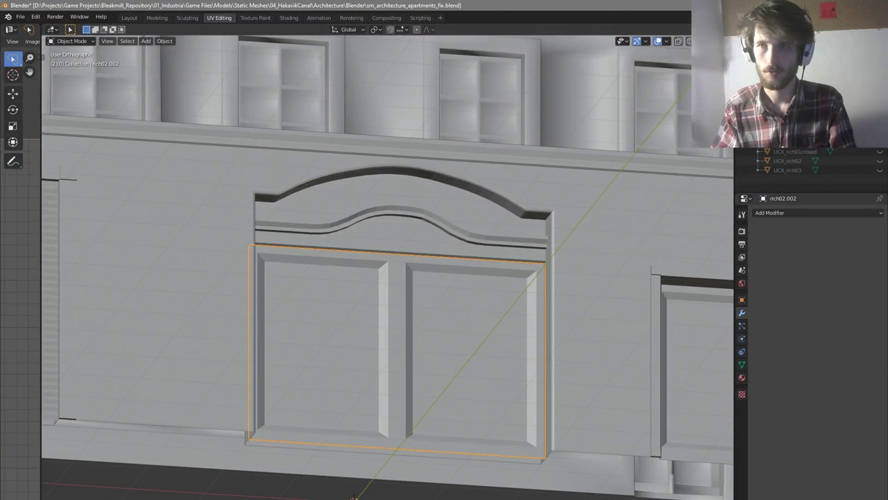
Hide the separated door panels, examine the open doorway beneath the curved moulding, and undo the hiding
{"action": "key", "text": "h"}
{"action": "left_click", "coordinate": [379, 249]}
{"action": "key", "text": "Tab"}
{"action": "middle_click_drag", "start_coordinate": [404, 248], "coordinate": [431, 245]}
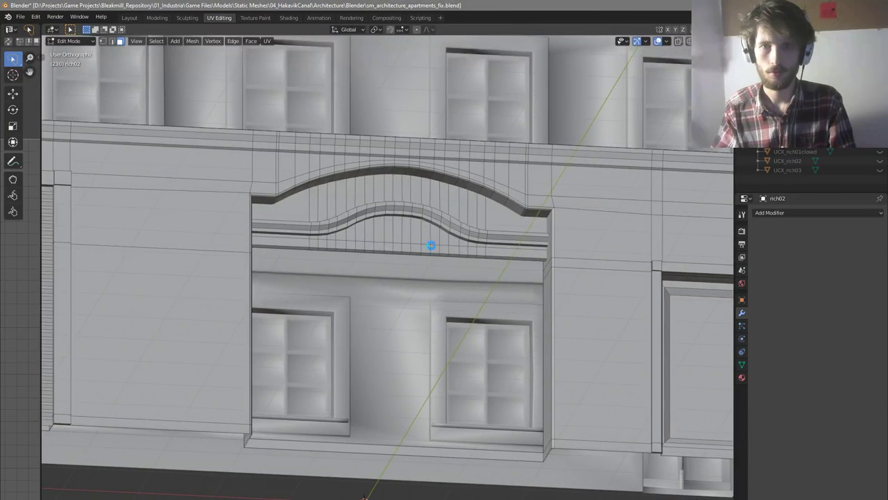
{"action": "scroll", "coordinate": [430, 245], "scroll_direction": "up", "scroll_amount": 4}
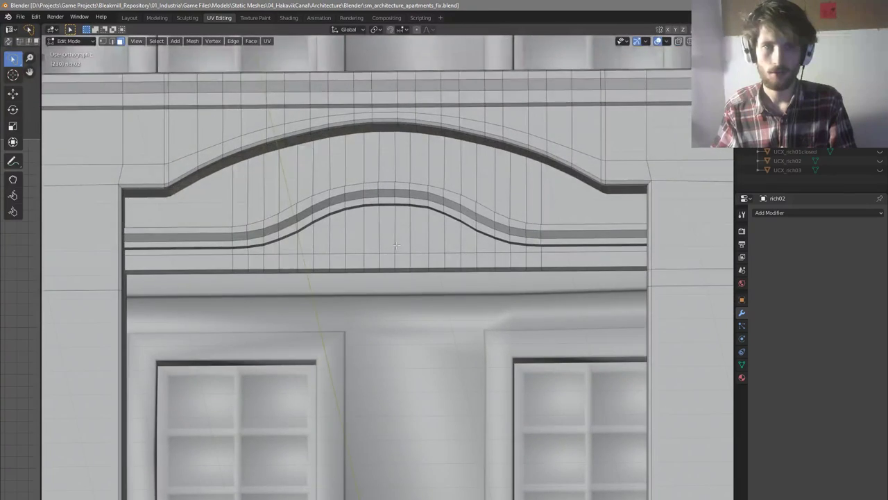
{"action": "scroll", "coordinate": [396, 245], "scroll_direction": "down", "scroll_amount": 3}
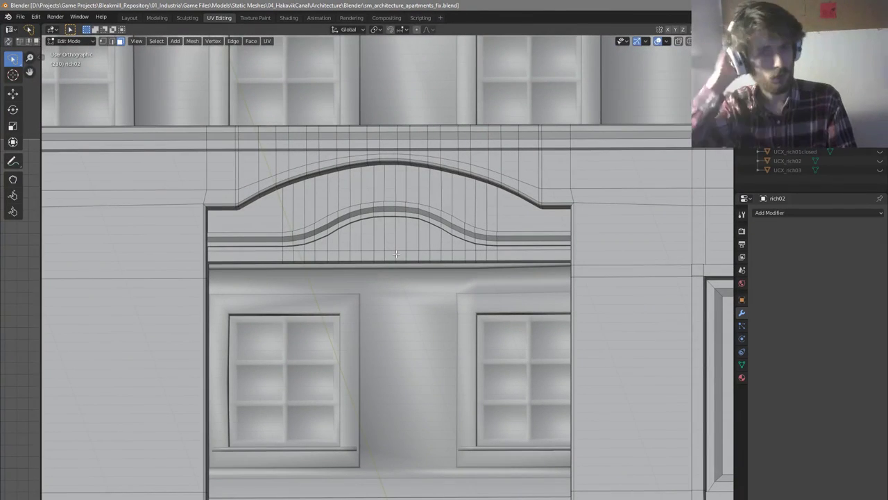
{"action": "middle_click_drag", "start_coordinate": [398, 236], "coordinate": [412, 203]}
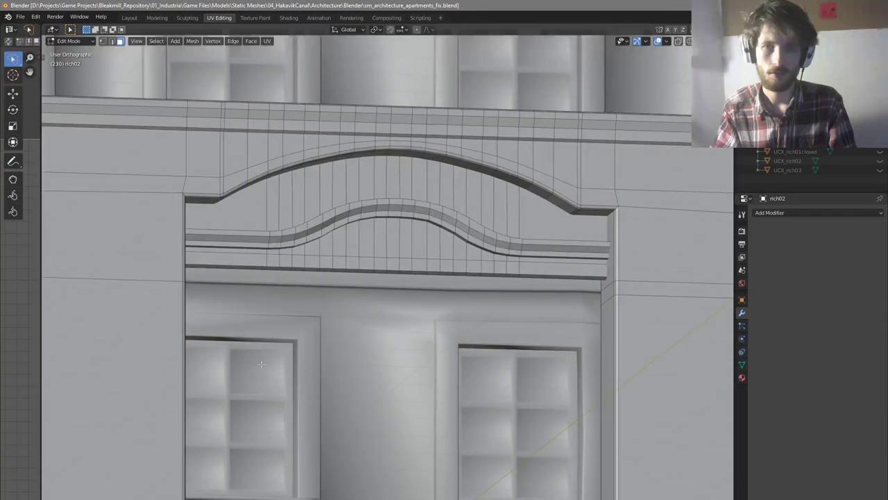
{"action": "middle_click_drag", "start_coordinate": [265, 365], "coordinate": [312, 377]}
{"action": "key", "text": "Tab"}
{"action": "scroll", "coordinate": [452, 236], "scroll_direction": "down", "scroll_amount": 5}
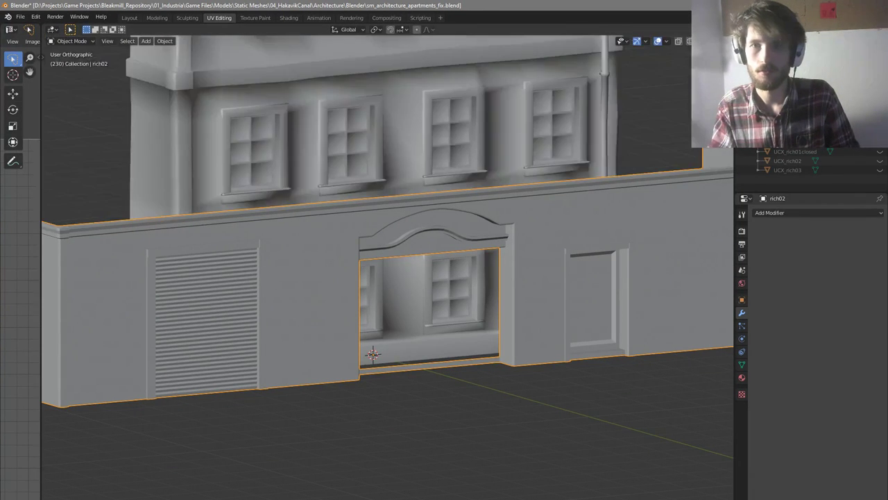
{"action": "key", "text": "ctrl+z"}
Dissolve the surplus vertical edge loops running through the left panel of the separated door object
{"action": "left_click", "coordinate": [484, 283]}
{"action": "middle_click_drag", "start_coordinate": [484, 283], "coordinate": [429, 297]}
{"action": "key", "text": "Tab"}
{"action": "scroll", "coordinate": [429, 294], "scroll_direction": "up", "scroll_amount": 3}
{"action": "key", "text": "2"}
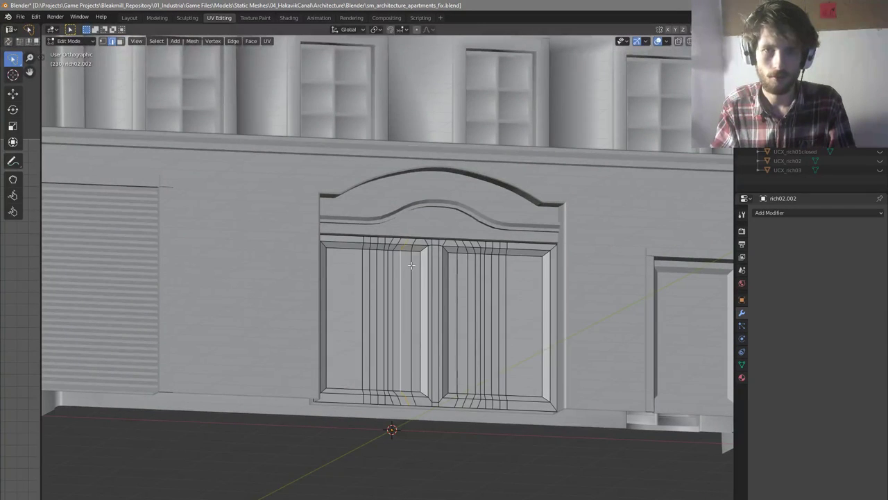
{"action": "left_click", "coordinate": [411, 266], "text": "alt+shift"}
{"action": "scroll", "coordinate": [394, 261], "scroll_direction": "up", "scroll_amount": 4}
{"action": "left_click", "coordinate": [392, 259], "text": "alt+shift"}
{"action": "left_click", "coordinate": [375, 254], "text": "alt+shift"}
{"action": "left_click", "coordinate": [381, 254], "text": "alt+shift"}
{"action": "left_click", "coordinate": [358, 254], "text": "alt+shift"}
{"action": "left_click", "coordinate": [342, 253], "text": "alt+shift"}
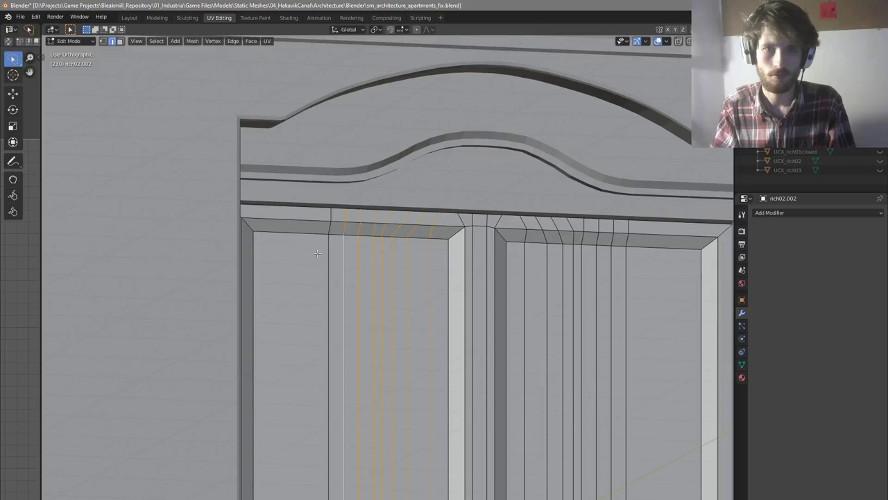
{"action": "left_click", "coordinate": [311, 253]}
{"action": "key", "text": "x"}
{"action": "left_click", "coordinate": [296, 315]}
{"action": "scroll", "coordinate": [451, 270], "scroll_direction": "down", "scroll_amount": 2}
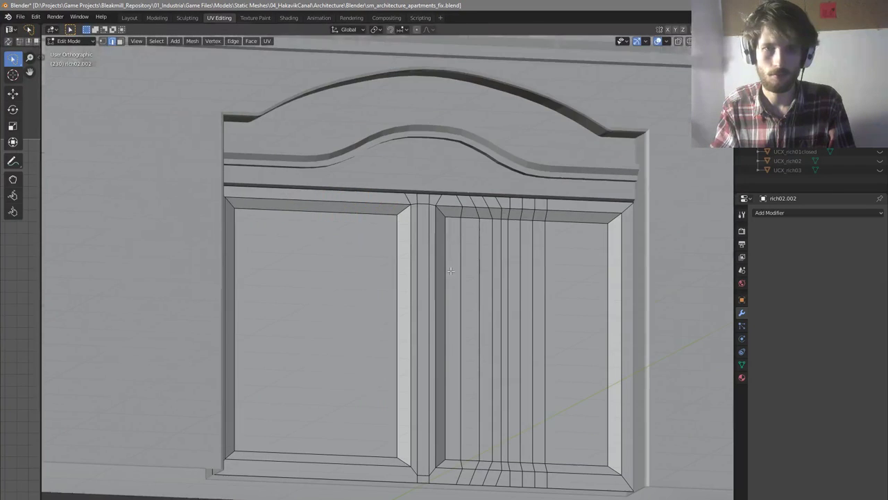
Dissolve the surplus vertical edge loops running through the right door panel
{"action": "left_click", "coordinate": [463, 253], "text": "alt"}
{"action": "left_click", "coordinate": [478, 247], "text": "alt+shift"}
{"action": "left_click", "coordinate": [491, 243], "text": "alt+shift"}
{"action": "left_click", "coordinate": [500, 239], "text": "alt+shift"}
{"action": "left_click", "coordinate": [507, 235], "text": "alt+shift"}
{"action": "left_click", "coordinate": [520, 231], "text": "alt+shift"}
{"action": "left_click", "coordinate": [533, 230], "text": "alt+shift"}
{"action": "left_click", "coordinate": [541, 230], "text": "alt+shift"}
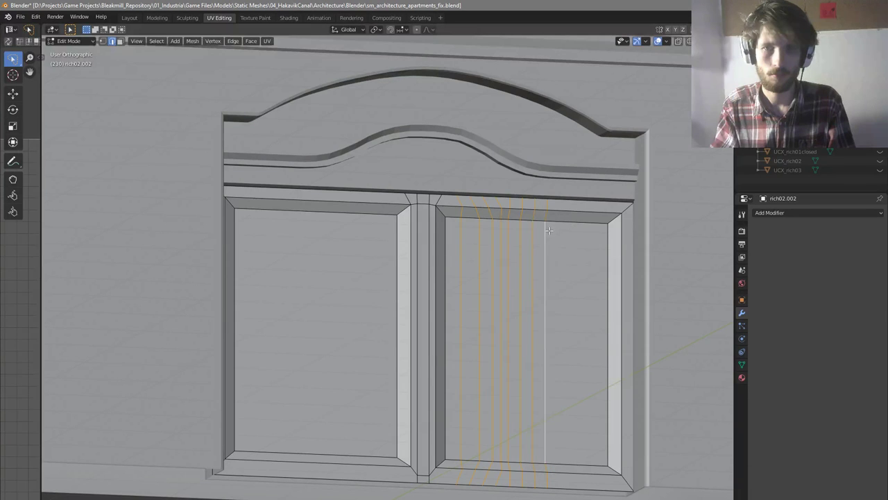
{"action": "key", "text": "ctrl+x"}
{"action": "scroll", "coordinate": [548, 230], "scroll_direction": "down", "scroll_amount": 7}
{"action": "scroll", "coordinate": [499, 239], "scroll_direction": "up", "scroll_amount": 6}
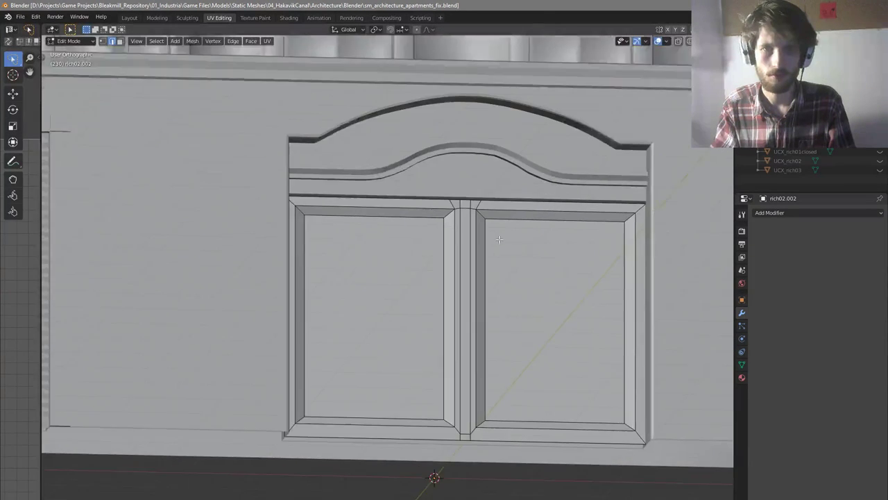
{"action": "scroll", "coordinate": [499, 239], "scroll_direction": "up", "scroll_amount": 1}
{"action": "scroll", "coordinate": [454, 230], "scroll_direction": "down", "scroll_amount": 3}
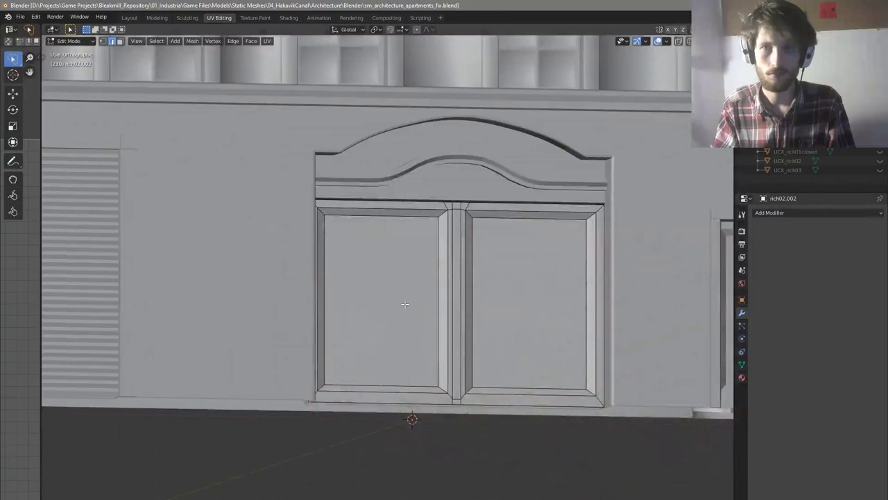
Duplicate the left door panel's inner face in place and separate the copy into a new object
{"action": "middle_click_drag", "start_coordinate": [444, 277], "coordinate": [453, 279]}
{"action": "middle_click_drag", "start_coordinate": [432, 335], "coordinate": [457, 318]}
{"action": "key", "text": "3"}
{"action": "left_click", "coordinate": [431, 351]}
{"action": "key", "text": "shift+d"}
{"action": "right_click", "coordinate": [455, 317]}
{"action": "key", "text": "p"}
{"action": "left_click", "coordinate": [455, 322]}
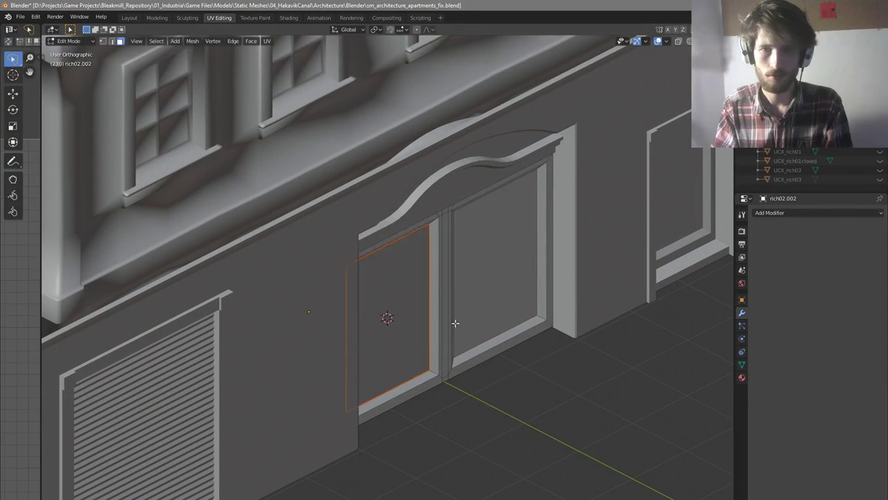
Delete the old double-door panel object and select the separated single-face copy
{"action": "key", "text": "Tab"}
{"action": "key", "text": "x"}
{"action": "left_click", "coordinate": [448, 329]}
{"action": "left_click", "coordinate": [418, 327]}
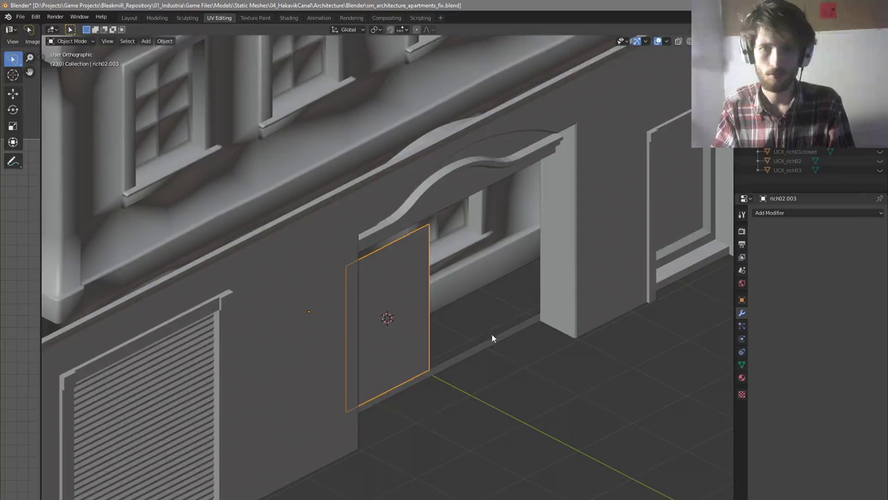
Move the door plane's left edge outward along X to the side of the doorway
{"action": "key", "text": "KP_1"}
{"action": "key", "text": "Tab"}
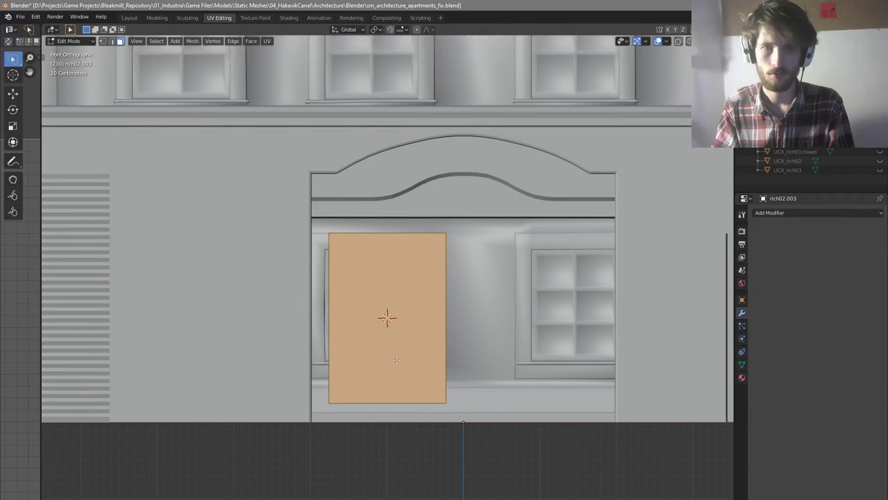
{"action": "key", "text": "2"}
{"action": "left_click", "coordinate": [339, 326]}
{"action": "key", "text": "g"}
{"action": "key", "text": "x"}
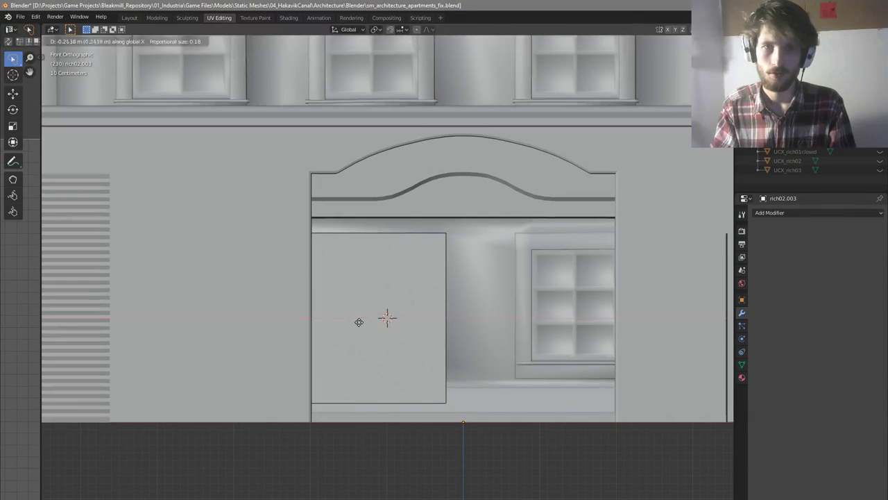
{"action": "left_click", "coordinate": [358, 322]}
Raise the door plane's upper edge along Z until it meets the underside of the beam
{"action": "left_click", "coordinate": [443, 237]}
{"action": "middle_click_drag", "start_coordinate": [472, 243], "coordinate": [441, 210]}
{"action": "key", "text": "g"}
{"action": "key", "text": "z"}
{"action": "left_click", "coordinate": [486, 215]}
{"action": "scroll", "coordinate": [440, 213], "scroll_direction": "up", "scroll_amount": 5}
{"action": "key", "text": "g"}
{"action": "key", "text": "z"}
{"action": "left_click", "coordinate": [500, 222]}
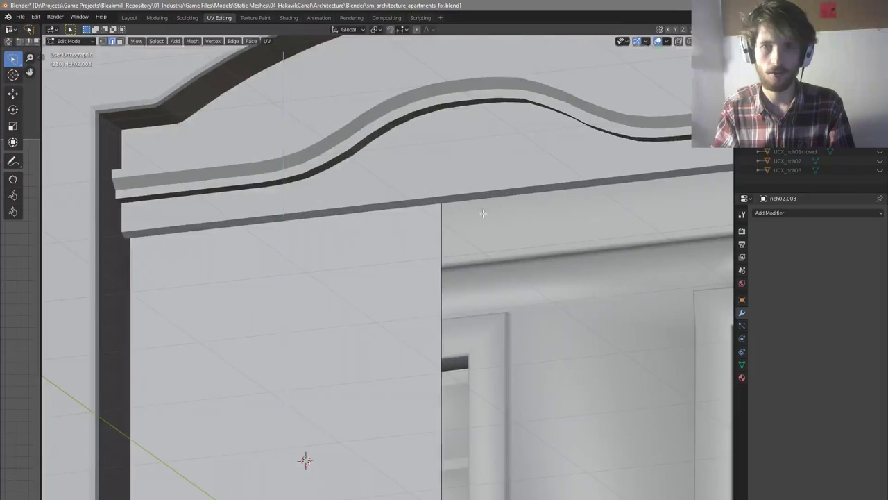
Lower the door plane's bottom edge along Z to the base of the doorway
{"action": "scroll", "coordinate": [408, 358], "scroll_direction": "down", "scroll_amount": 6}
{"action": "key", "text": "KP_1"}
{"action": "scroll", "coordinate": [410, 362], "scroll_direction": "up", "scroll_amount": 4}
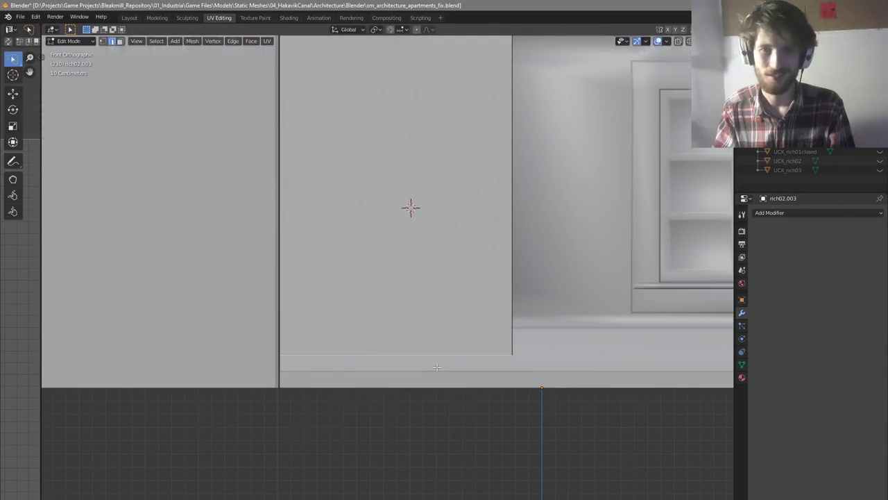
{"action": "key", "text": "g"}
{"action": "key", "text": "z"}
{"action": "left_click", "coordinate": [447, 399]}
Using wireframe shading, move the door plane's right edge along X close to the doorway's centre line, and restore solid shading
{"action": "scroll", "coordinate": [444, 393], "scroll_direction": "down", "scroll_amount": 6}
{"action": "scroll", "coordinate": [478, 290], "scroll_direction": "up", "scroll_amount": 5}
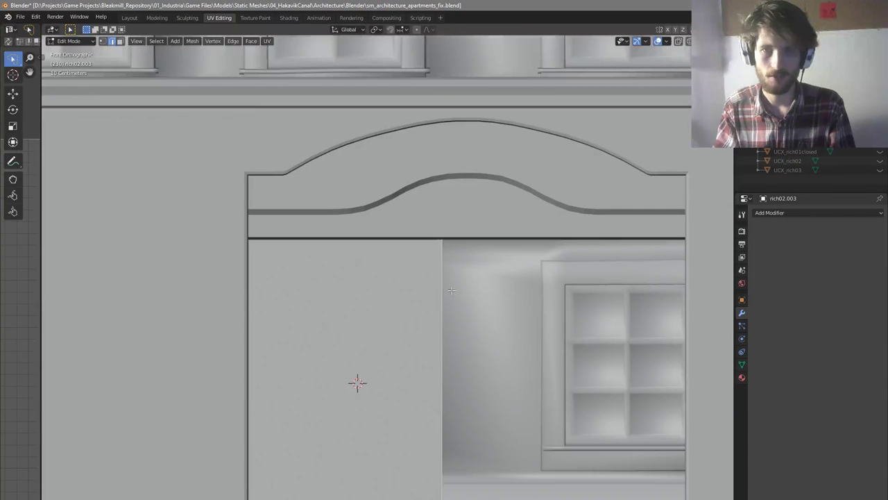
{"action": "key", "text": "z"}
{"action": "left_click", "coordinate": [412, 302]}
{"action": "key", "text": "g"}
{"action": "key", "text": "x"}
{"action": "left_click", "coordinate": [472, 305]}
{"action": "key", "text": "z"}
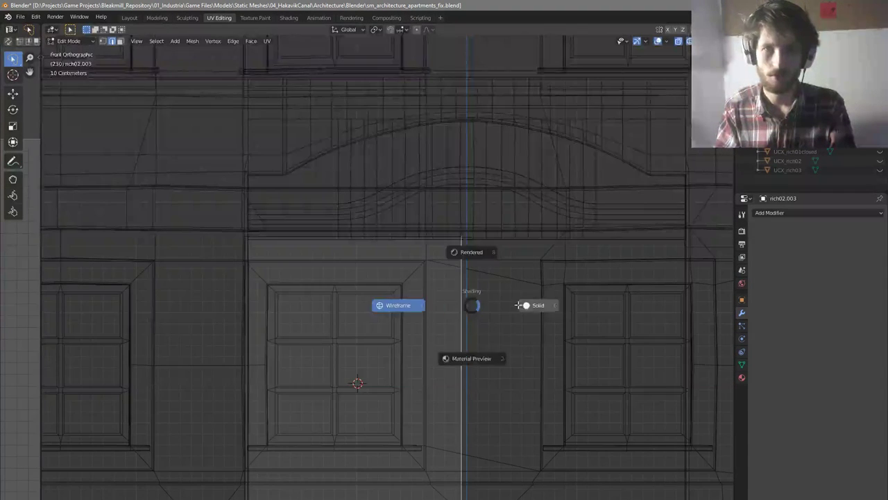
{"action": "left_click", "coordinate": [519, 308]}
Select the door plane's face and move it about -0.078 m along Y to sit against the beam's underside
{"action": "middle_click_drag", "start_coordinate": [506, 314], "coordinate": [477, 290]}
{"action": "scroll", "coordinate": [475, 294], "scroll_direction": "down", "scroll_amount": 2}
{"action": "scroll", "coordinate": [399, 319], "scroll_direction": "up", "scroll_amount": 4}
{"action": "middle_click_drag", "start_coordinate": [409, 321], "coordinate": [375, 314]}
{"action": "scroll", "coordinate": [374, 314], "scroll_direction": "up", "scroll_amount": 2}
{"action": "key", "text": "3"}
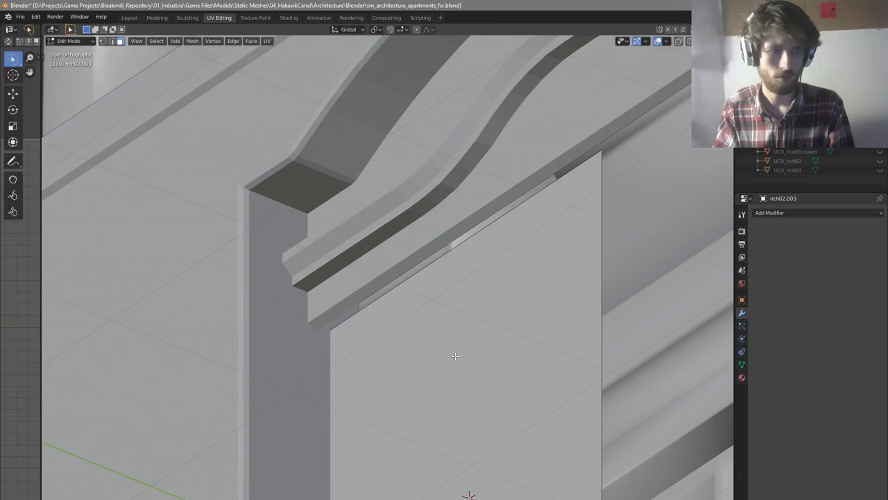
{"action": "left_click", "coordinate": [425, 347]}
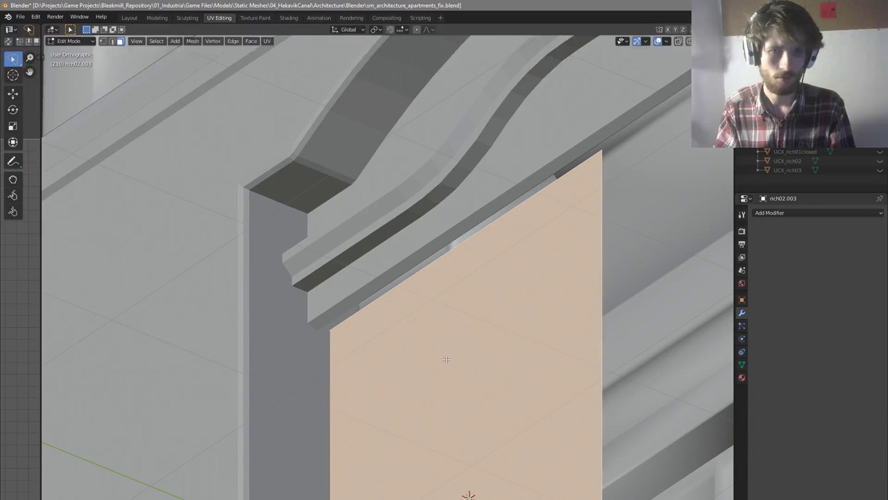
{"action": "key", "text": "g"}
{"action": "key", "text": "y"}
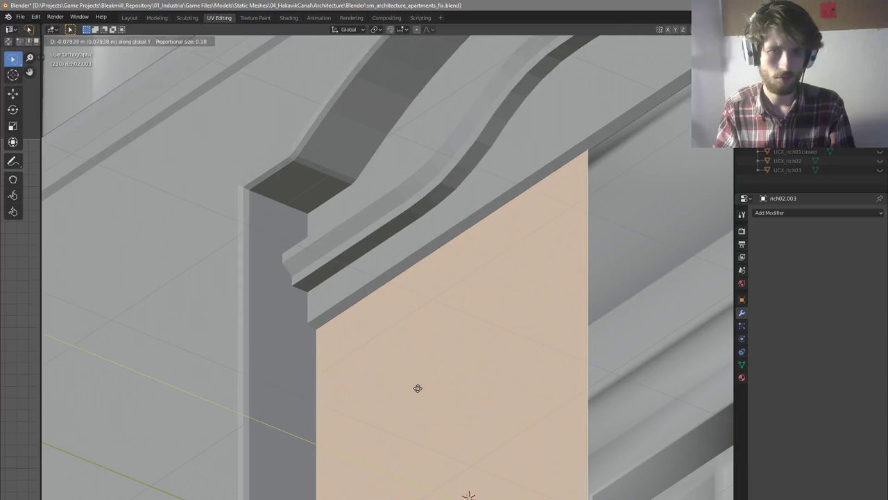
{"action": "left_click", "coordinate": [417, 388]}
{"action": "scroll", "coordinate": [388, 355], "scroll_direction": "up", "scroll_amount": 2}
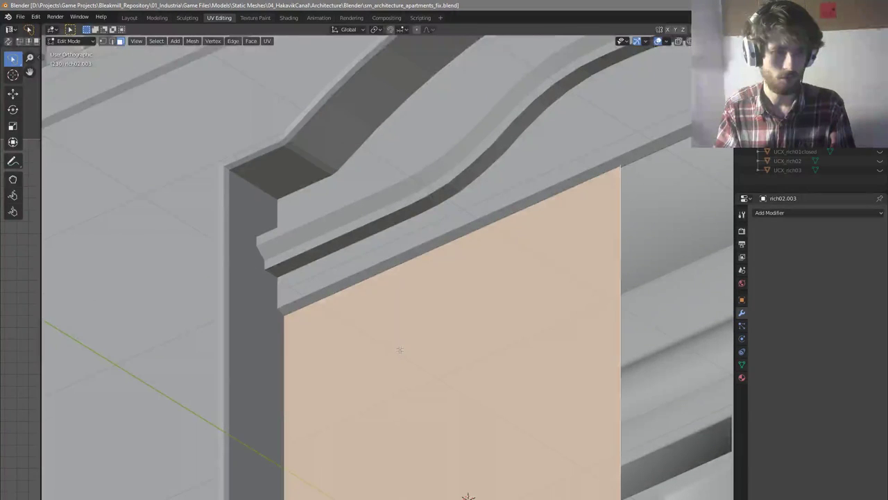
{"action": "scroll", "coordinate": [399, 349], "scroll_direction": "down", "scroll_amount": 1}
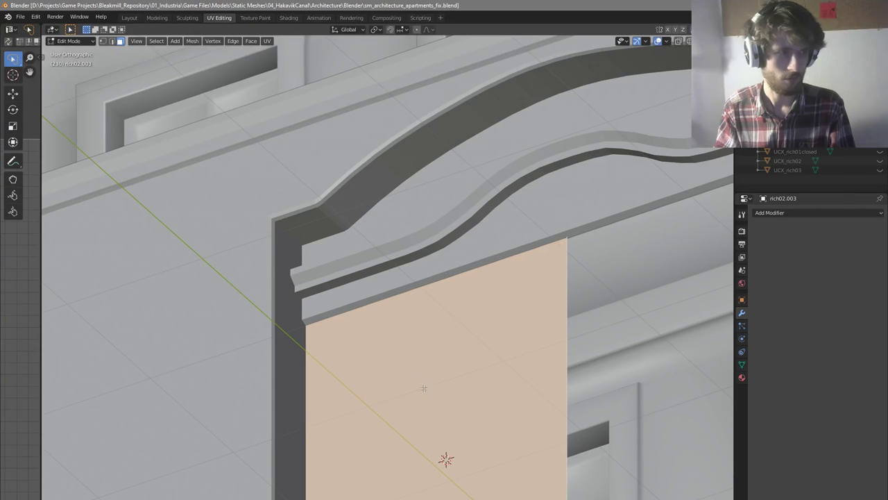
{"action": "key", "text": "KP_1"}
{"action": "scroll", "coordinate": [440, 389], "scroll_direction": "down", "scroll_amount": 4}
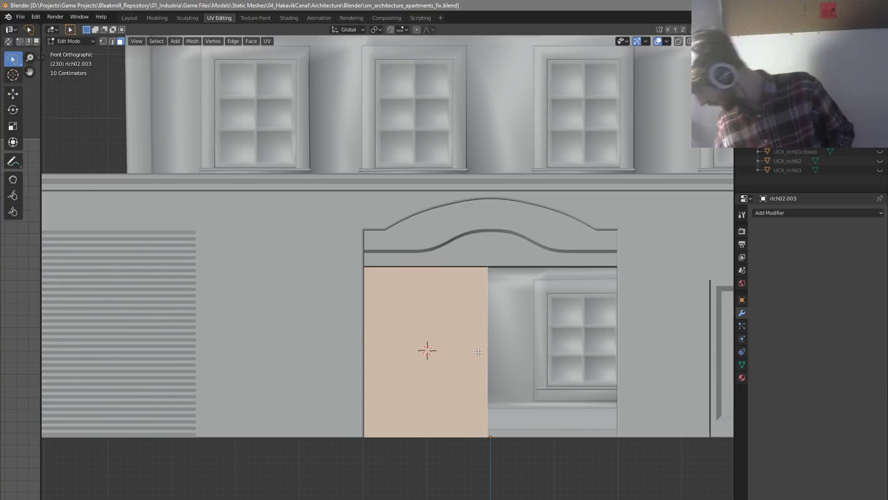
{"action": "middle_click_drag", "start_coordinate": [526, 334], "coordinate": [556, 314]}
{"action": "scroll", "coordinate": [497, 393], "scroll_direction": "up", "scroll_amount": 5}
{"action": "left_click", "coordinate": [429, 388]}
{"action": "scroll", "coordinate": [448, 368], "scroll_direction": "down", "scroll_amount": 2}
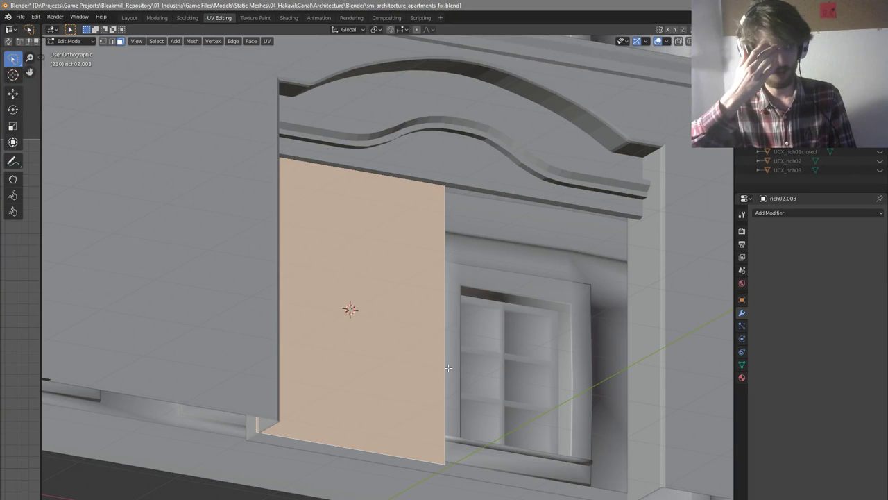
{"action": "middle_click_drag", "start_coordinate": [448, 368], "coordinate": [445, 329]}
{"action": "key", "text": "KP_1"}
{"action": "key", "text": "ctrl+r"}
{"action": "left_click", "coordinate": [448, 275]}
{"action": "right_click", "coordinate": [454, 297]}
{"action": "key", "text": "ctrl+z"}
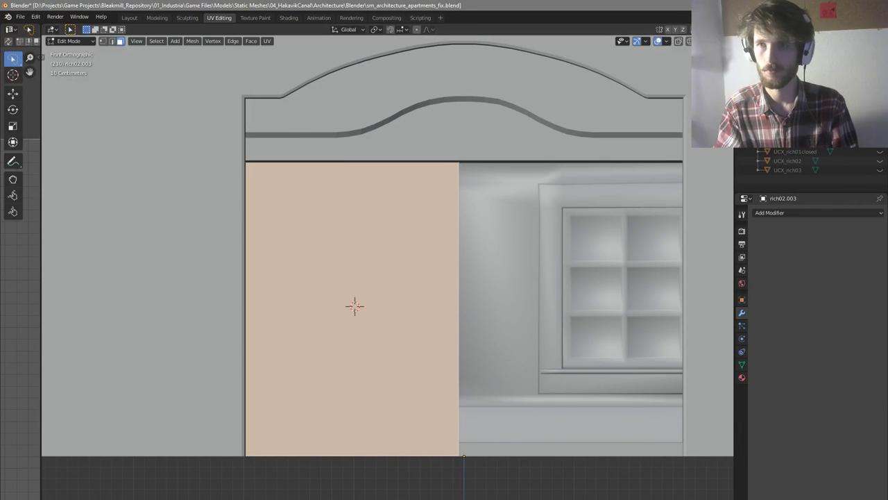
Unhide the human scale figure and cut horizontal edge loops near the door plane's lower and upper ends
{"action": "left_click", "coordinate": [880, 87]}
{"action": "key", "text": "ctrl+r"}
{"action": "left_click", "coordinate": [469, 321]}
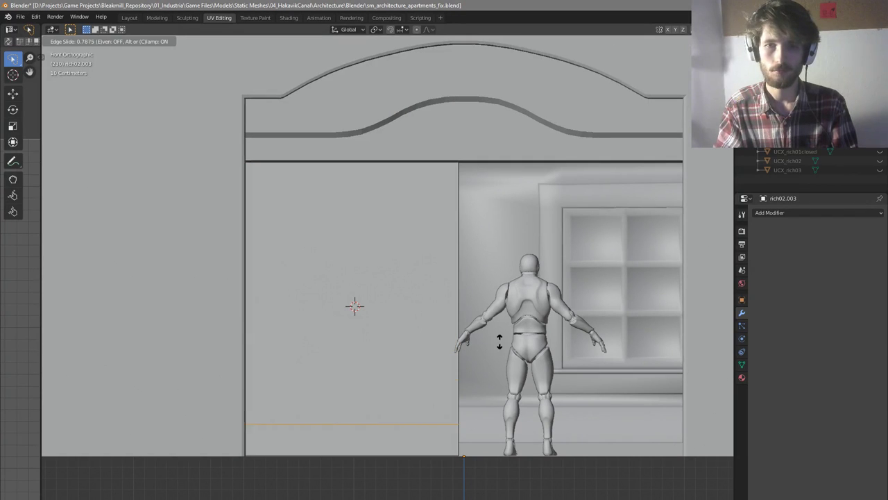
{"action": "left_click", "coordinate": [502, 350]}
{"action": "key", "text": "ctrl+r"}
{"action": "left_click", "coordinate": [437, 290]}
{"action": "left_click", "coordinate": [431, 212]}
Cut two vertical edge loops through the door plane, one close to each of its vertical edges
{"action": "key", "text": "ctrl+r"}
{"action": "left_click", "coordinate": [333, 437]}
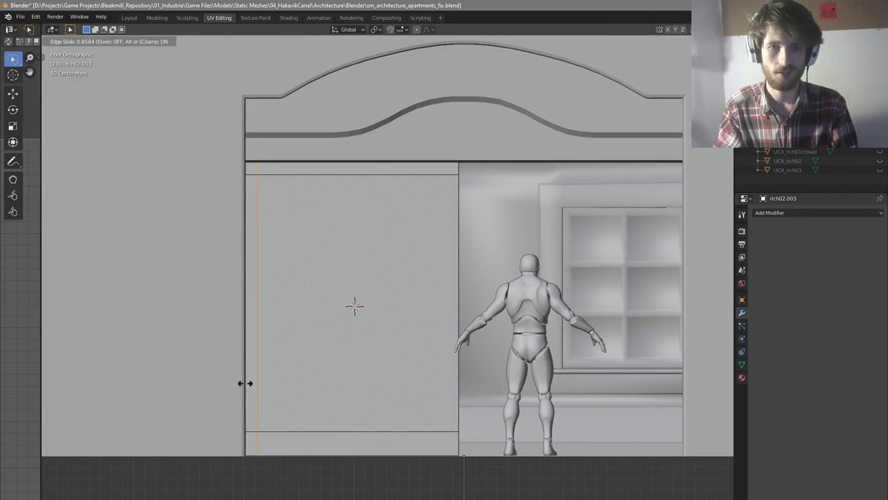
{"action": "left_click", "coordinate": [246, 382]}
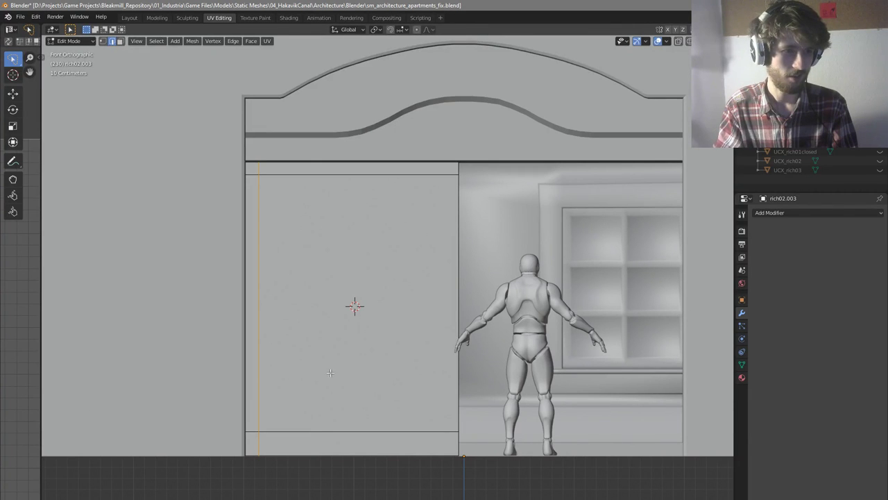
{"action": "scroll", "coordinate": [367, 374], "scroll_direction": "up", "scroll_amount": 1}
{"action": "scroll", "coordinate": [421, 334], "scroll_direction": "down", "scroll_amount": 1}
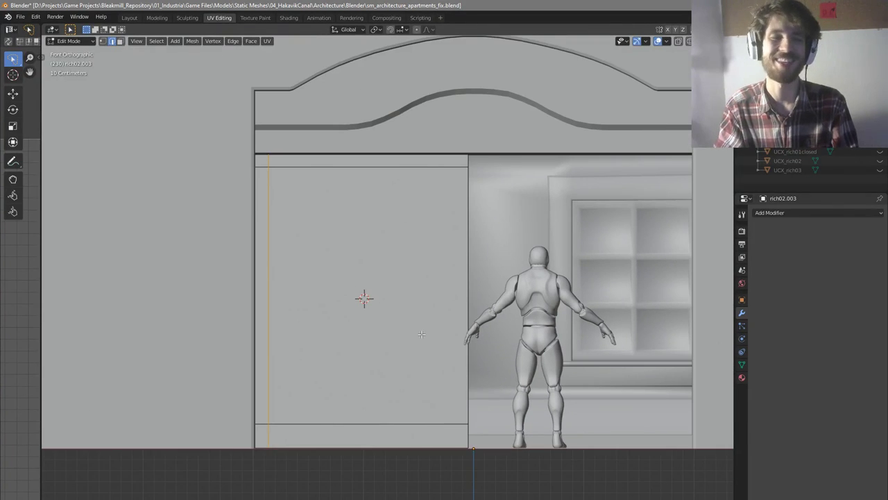
{"action": "scroll", "coordinate": [421, 335], "scroll_direction": "down", "scroll_amount": 1}
{"action": "scroll", "coordinate": [495, 349], "scroll_direction": "up", "scroll_amount": 2}
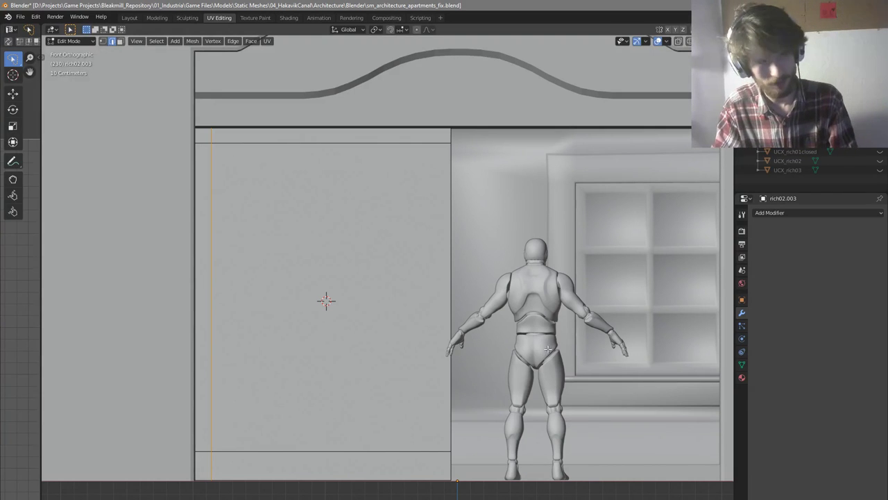
{"action": "key", "text": "3"}
{"action": "left_click", "coordinate": [365, 370]}
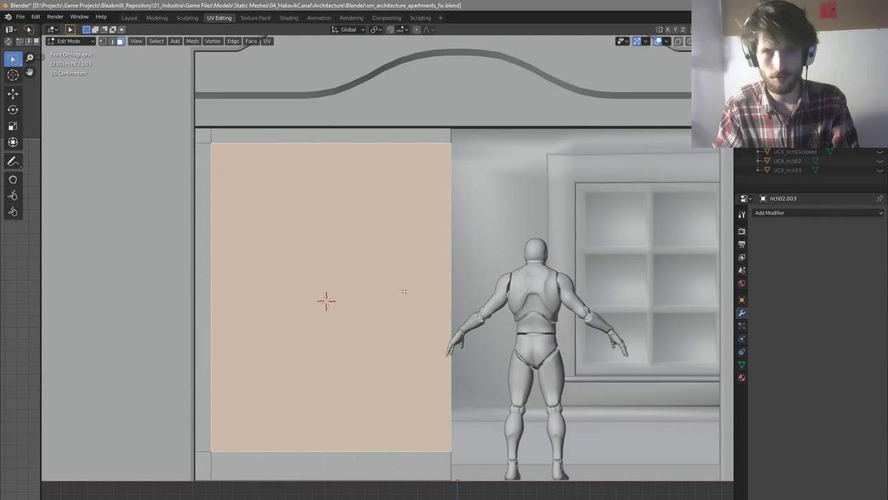
{"action": "key", "text": "ctrl+r"}
{"action": "left_click", "coordinate": [347, 451]}
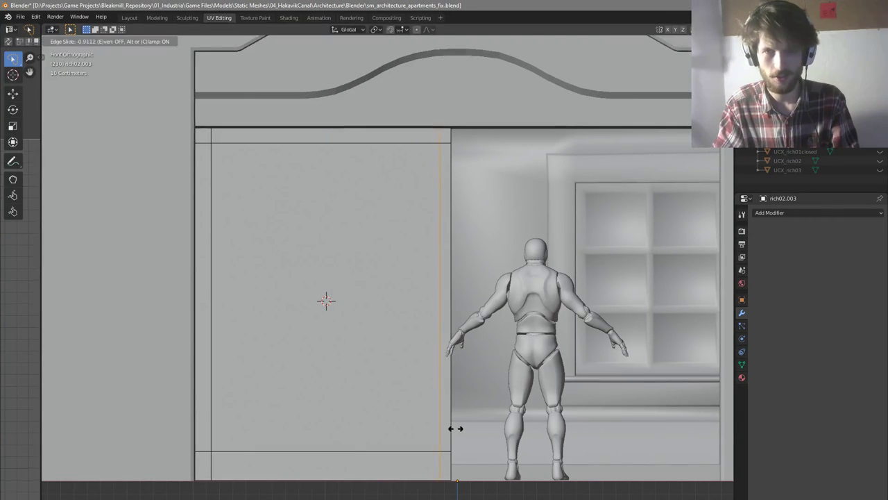
{"action": "left_click", "coordinate": [451, 428]}
Move the door plane's inner vertical edge outward along X slightly past the doorway's centre line
{"action": "left_click", "coordinate": [448, 456]}
{"action": "left_click", "coordinate": [448, 402], "text": "shift"}
{"action": "key", "text": "g"}
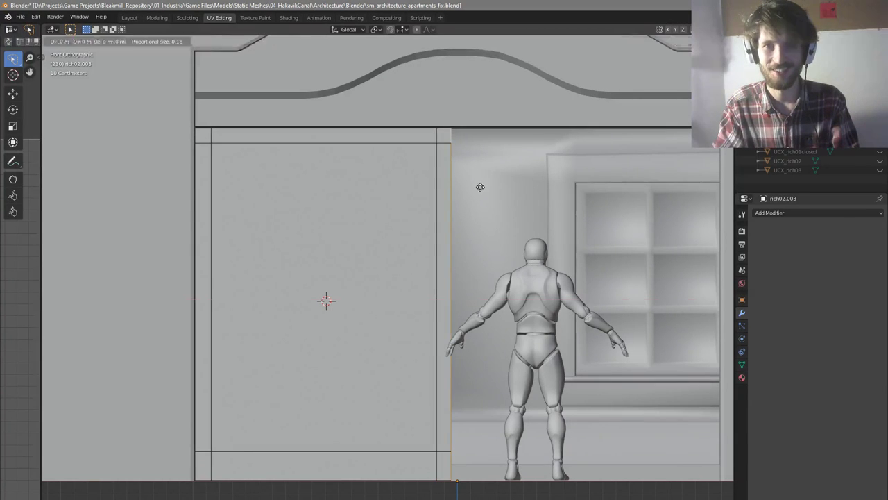
{"action": "key", "text": "x"}
{"action": "left_click", "coordinate": [499, 195]}
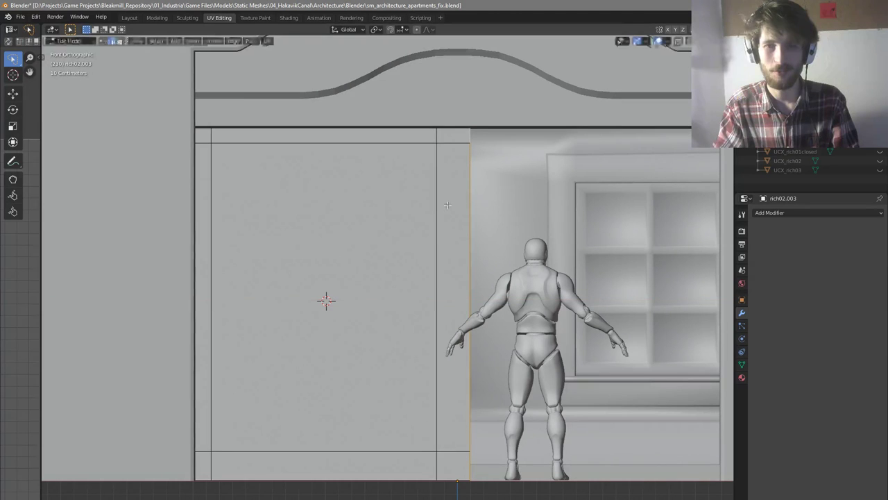
Move the vertical edge loop beside the door's inner edge about 0.08 m along X toward that edge
{"action": "left_click", "coordinate": [437, 215]}
{"action": "left_click", "coordinate": [437, 216], "text": "shift"}
{"action": "left_click", "coordinate": [439, 219], "text": "alt"}
{"action": "key", "text": "g"}
{"action": "key", "text": "x"}
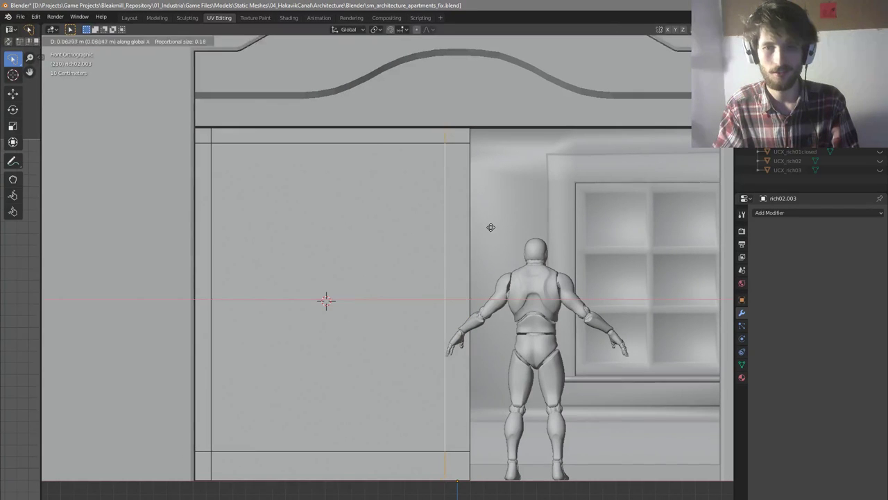
{"action": "left_click", "coordinate": [462, 239]}
Switch to reference photo P1060513.JPG in Photos, examine the arched doorway's leaf up close, and return to Blender
{"action": "key", "text": "alt+Tab"}
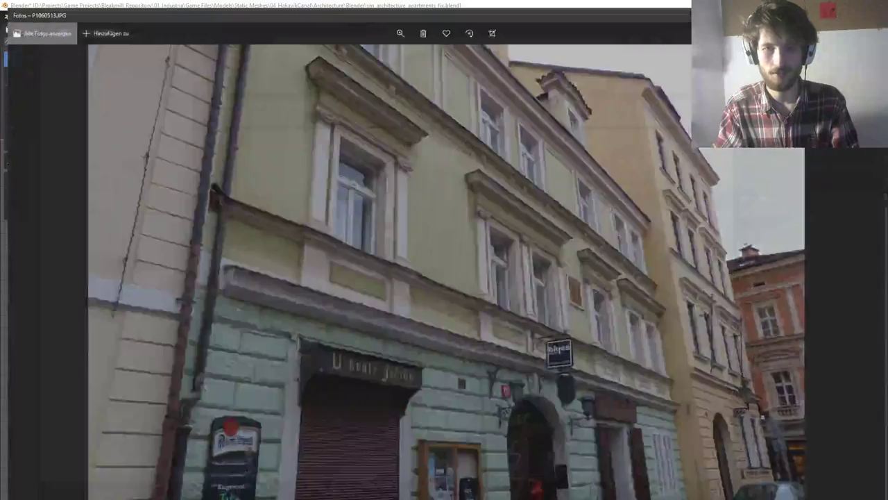
{"action": "scroll", "coordinate": [540, 473], "scroll_direction": "up", "scroll_amount": 4}
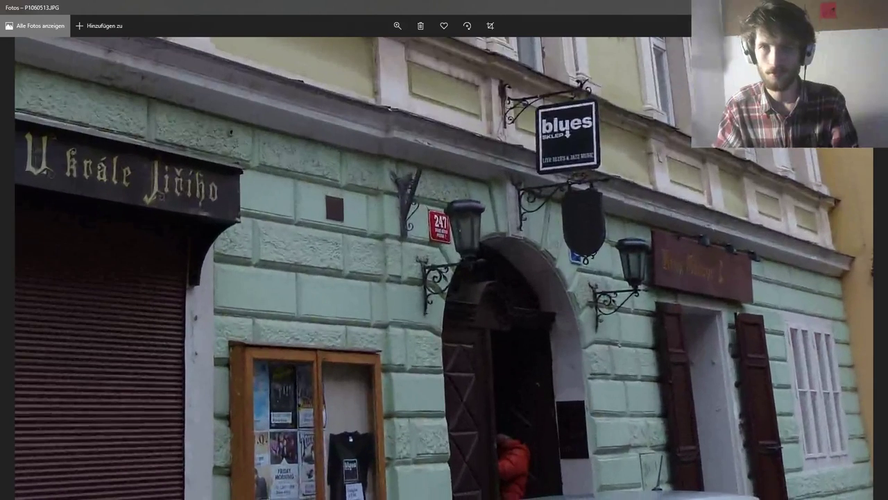
{"action": "key", "text": "alt+Tab"}
Cut a horizontal edge loop slightly above the door's middle and bevel it into a narrow cross rail
{"action": "middle_click_drag", "start_coordinate": [454, 271], "coordinate": [469, 279], "text": "shift"}
{"action": "key", "text": "ctrl+r"}
{"action": "scroll", "coordinate": [469, 279], "scroll_direction": "up", "scroll_amount": 1}
{"action": "scroll", "coordinate": [469, 279], "scroll_direction": "down", "scroll_amount": 1}
{"action": "left_click", "coordinate": [471, 279]}
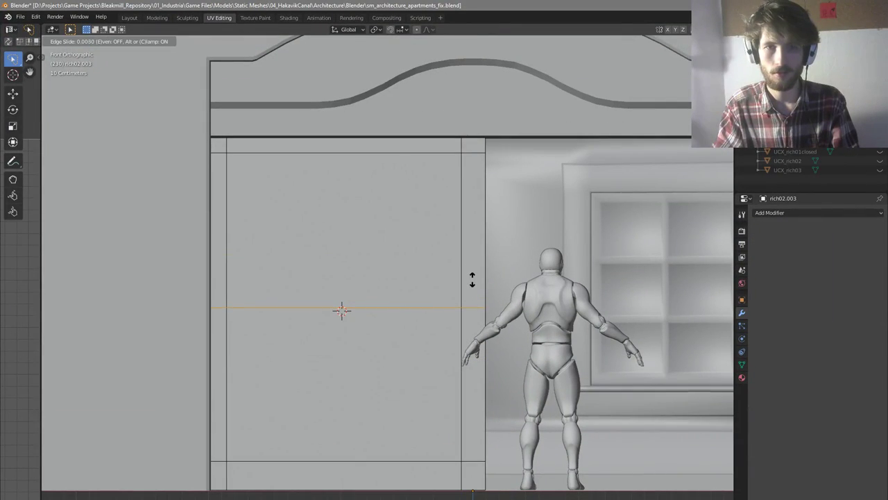
{"action": "left_click", "coordinate": [474, 272]}
{"action": "key", "text": "ctrl+b"}
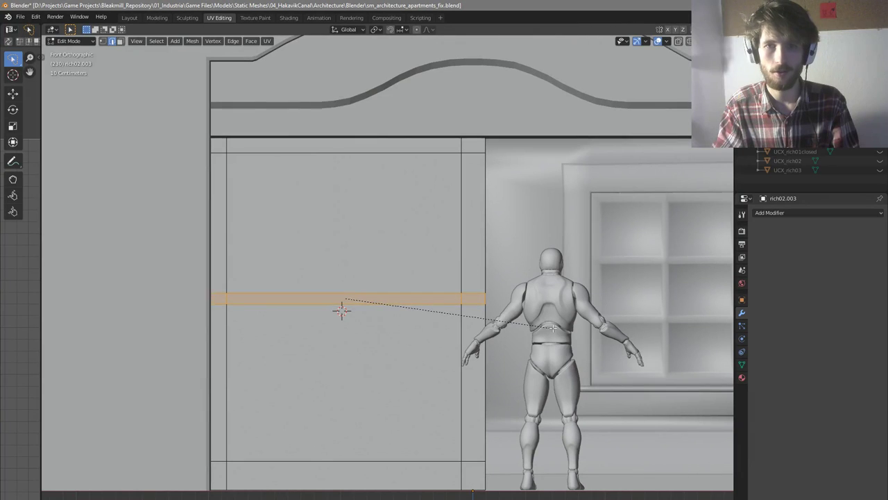
{"action": "left_click", "coordinate": [552, 329]}
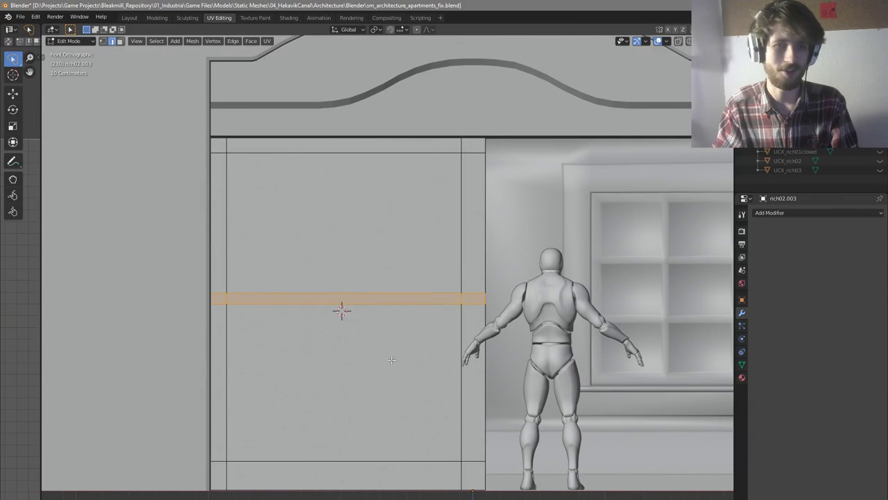
Select the two large panel faces above and below the cross rail and recess them into the door
{"action": "key", "text": "3"}
{"action": "key", "text": "2"}
{"action": "key", "text": "3"}
{"action": "key", "text": "alt+a"}
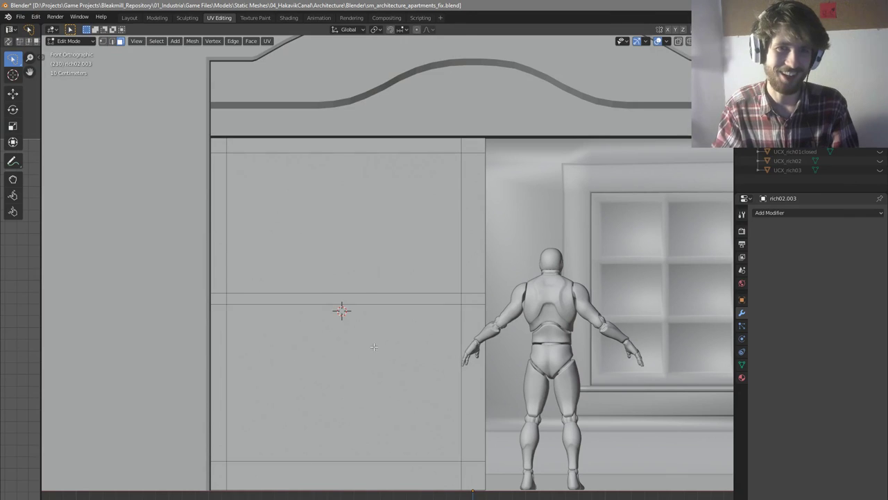
{"action": "left_click", "coordinate": [373, 346]}
{"action": "left_click", "coordinate": [380, 268], "text": "shift"}
{"action": "middle_click_drag", "start_coordinate": [406, 248], "coordinate": [447, 254]}
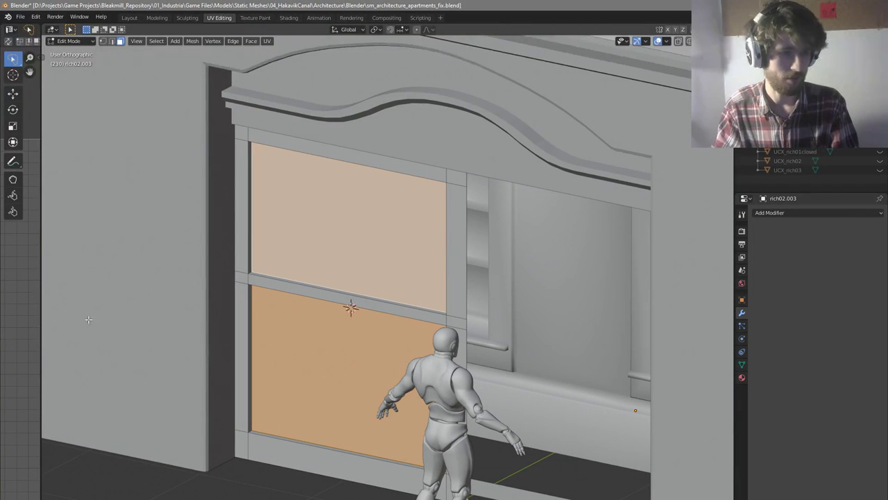
{"action": "middle_click_drag", "start_coordinate": [325, 381], "coordinate": [364, 366]}
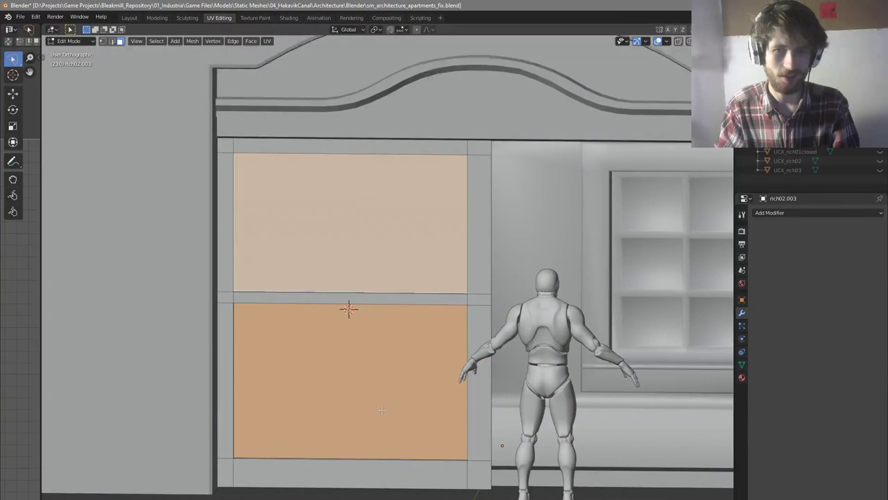
Scale the recessed lower and upper panel faces down slightly along Z to slope their horizontal edges
{"action": "left_click", "coordinate": [403, 392]}
{"action": "key", "text": "KP_5"}
{"action": "key", "text": "KP_1"}
{"action": "key", "text": "s"}
{"action": "key", "text": "z"}
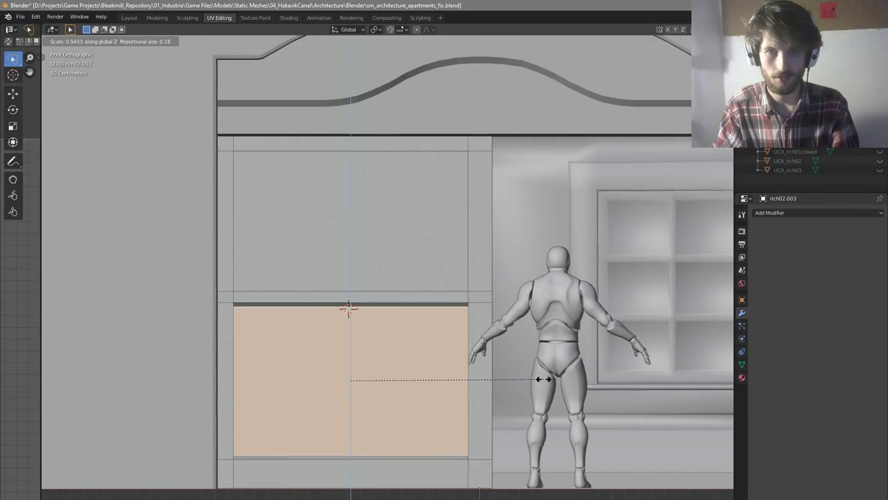
{"action": "left_click", "coordinate": [540, 378]}
{"action": "left_click", "coordinate": [382, 233]}
{"action": "key", "text": "s"}
{"action": "key", "text": "z"}
{"action": "left_click", "coordinate": [586, 284]}
{"action": "key", "text": "Tab"}
{"action": "middle_click_drag", "start_coordinate": [528, 301], "coordinate": [572, 314]}
{"action": "key", "text": "Tab"}
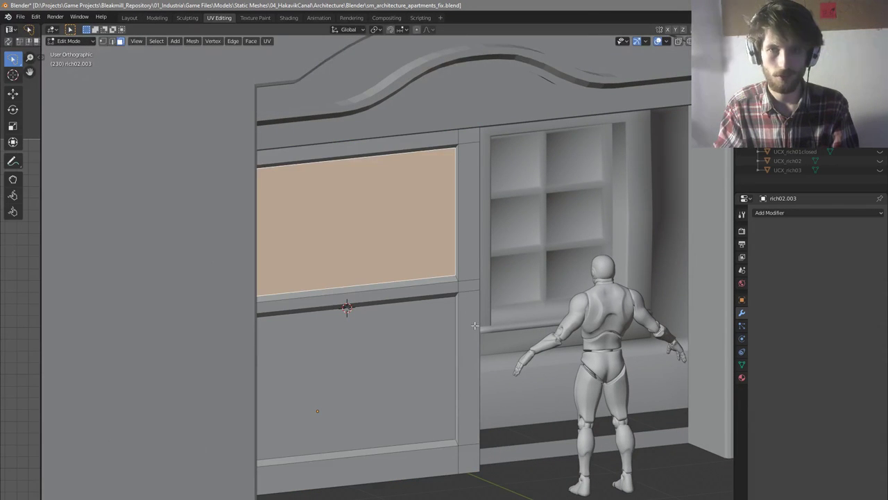
Select all faces of the door's inner vertical stile from base to beam and extrude them slightly outward
{"action": "left_click", "coordinate": [473, 324]}
{"action": "scroll", "coordinate": [468, 461], "scroll_direction": "up", "scroll_amount": 2}
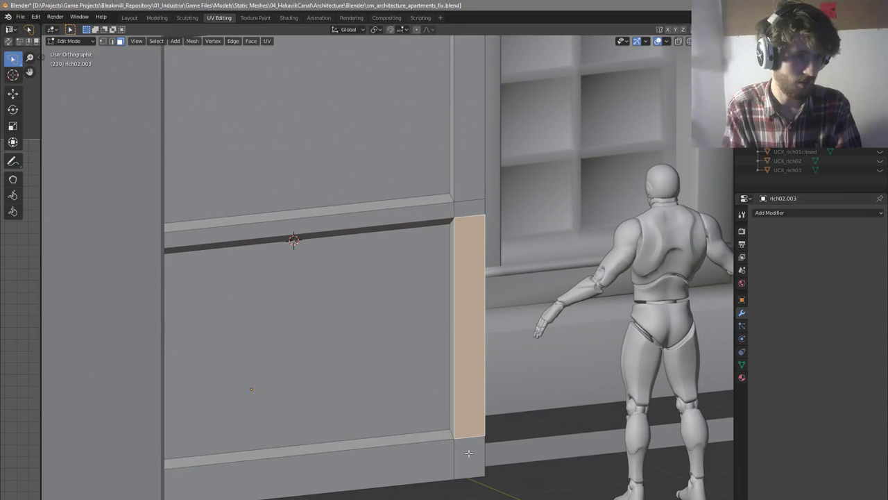
{"action": "left_click", "coordinate": [466, 457], "text": "shift"}
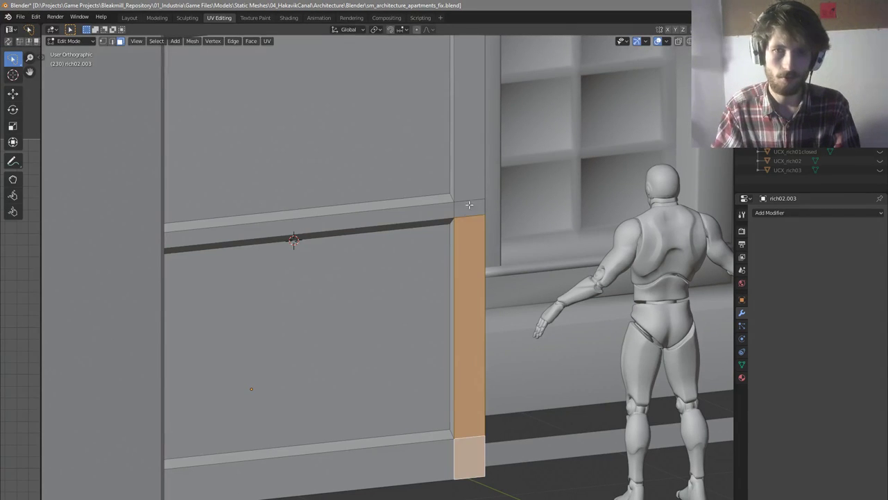
{"action": "left_click", "coordinate": [467, 210], "text": "shift"}
{"action": "left_click", "coordinate": [475, 188], "text": "shift"}
{"action": "scroll", "coordinate": [478, 233], "scroll_direction": "down", "scroll_amount": 2}
{"action": "middle_click_drag", "start_coordinate": [478, 233], "coordinate": [467, 337], "text": "shift"}
{"action": "left_click", "coordinate": [466, 170], "text": "shift"}
{"action": "middle_click_drag", "start_coordinate": [466, 170], "coordinate": [489, 197]}
{"action": "key", "text": "e"}
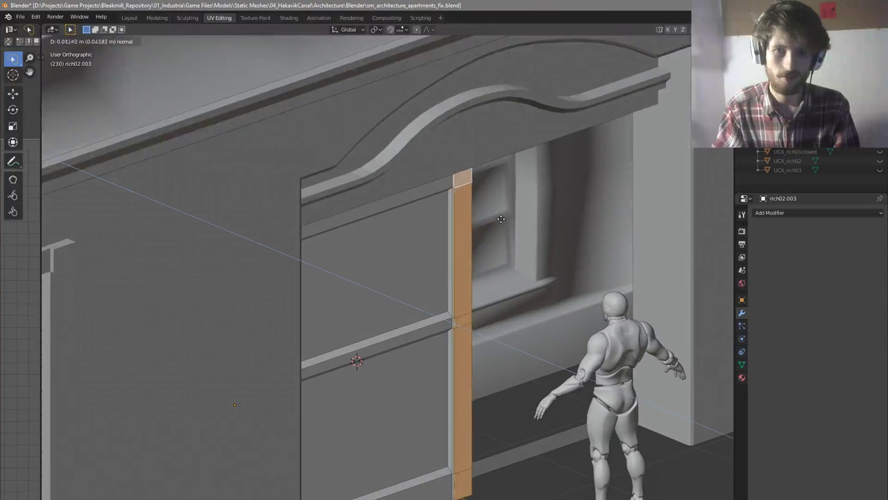
{"action": "left_click", "coordinate": [503, 221]}
{"action": "scroll", "coordinate": [504, 226], "scroll_direction": "down", "scroll_amount": 1}
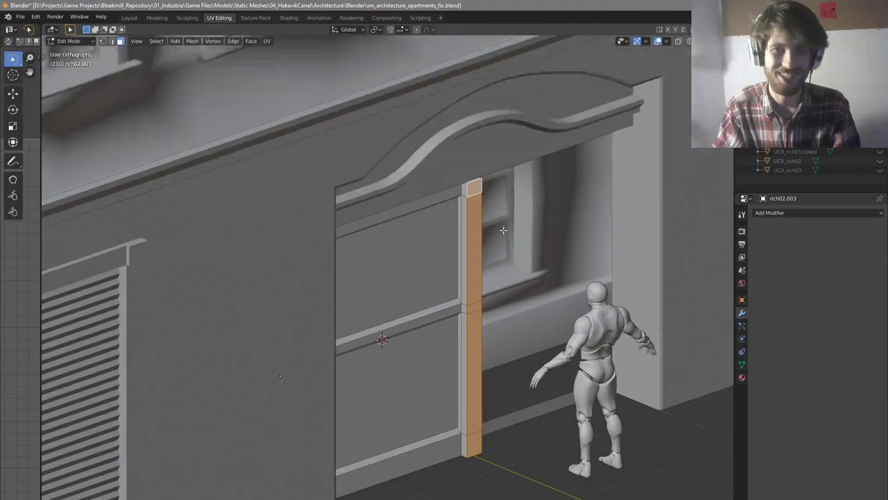
Check the extruded stile's upper and lower ends from several angles and save the file
{"action": "middle_click_drag", "start_coordinate": [505, 226], "coordinate": [480, 198]}
{"action": "scroll", "coordinate": [480, 196], "scroll_direction": "up", "scroll_amount": 4}
{"action": "key", "text": "Tab"}
{"action": "key", "text": "Tab"}
{"action": "key", "text": "2"}
{"action": "left_click", "coordinate": [470, 163]}
{"action": "scroll", "coordinate": [503, 183], "scroll_direction": "down", "scroll_amount": 3}
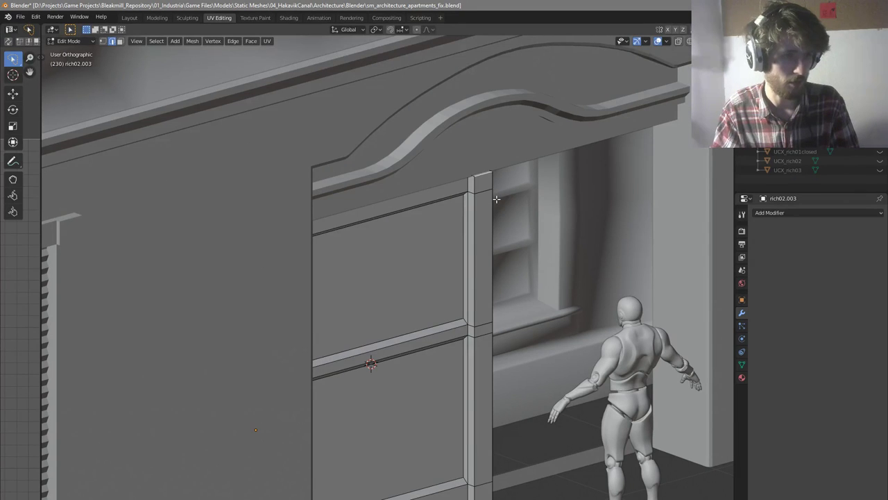
{"action": "middle_click_drag", "start_coordinate": [515, 395], "coordinate": [518, 326], "text": "shift"}
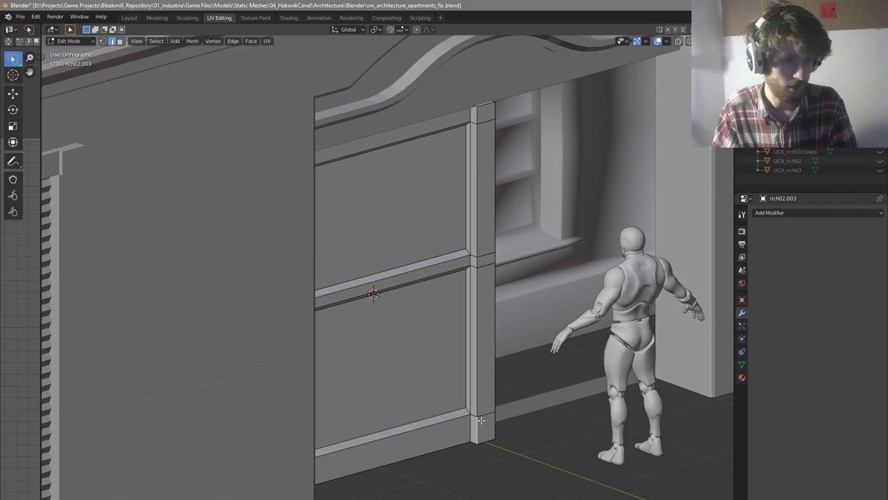
{"action": "middle_click_drag", "start_coordinate": [511, 318], "coordinate": [486, 352]}
{"action": "key", "text": "ctrl+s"}
Select the vertical edge loop along the raised stile and shift it along X
{"action": "key", "text": "alt+a"}
{"action": "left_click", "coordinate": [498, 254], "text": "alt"}
{"action": "key", "text": "alt+a"}
{"action": "left_click", "coordinate": [499, 252], "text": "alt"}
{"action": "middle_click_drag", "start_coordinate": [498, 251], "coordinate": [512, 215]}
{"action": "key", "text": "g"}
{"action": "key", "text": "x"}
{"action": "left_click", "coordinate": [508, 188]}
Leave Edit Mode and switch to the Photos app to view the reference facade picture
{"action": "key", "text": "Tab"}
{"action": "scroll", "coordinate": [503, 216], "scroll_direction": "down", "scroll_amount": 2}
{"action": "left_click", "coordinate": [532, 498]}
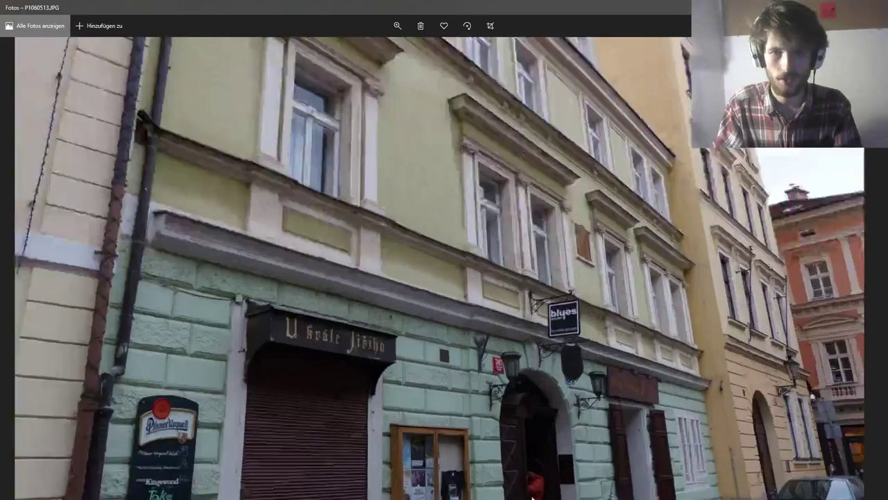
Zoom in on the arched doorway's panelled leaves in the reference photo, switch back to Blender and return to the door stile
{"action": "scroll", "coordinate": [532, 495], "scroll_direction": "up", "scroll_amount": 4}
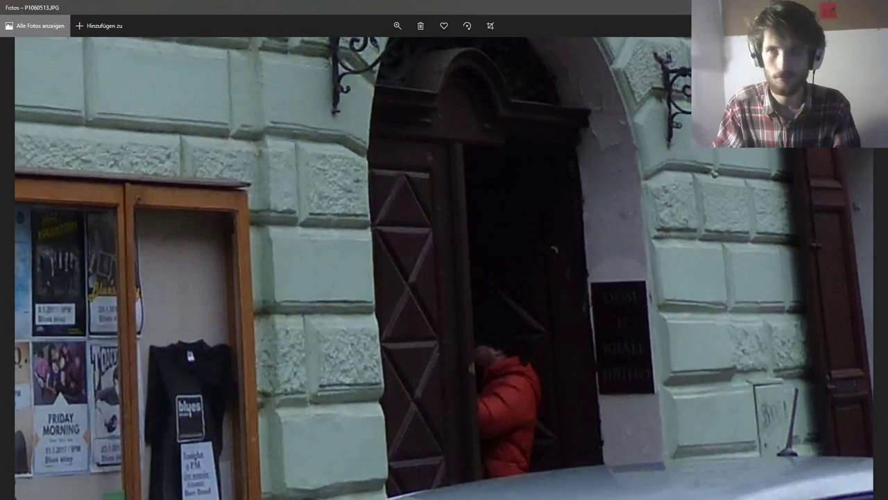
{"action": "key", "text": "alt+Tab"}
{"action": "mouse_move", "coordinate": [476, 305]}
{"action": "middle_mouse_down"}
{"action": "mouse_move", "coordinate": [490, 308]}
{"action": "mouse_move", "coordinate": [464, 319]}
{"action": "mouse_move", "coordinate": [484, 342]}
{"action": "middle_mouse_up"}
{"action": "scroll", "coordinate": [489, 310], "scroll_direction": "up", "scroll_amount": 4}
Select the slanted side faces of the door's raised stile from base to beam and shift them along X
{"action": "key", "text": "Tab"}
{"action": "key", "text": "3"}
{"action": "left_click", "coordinate": [463, 319]}
{"action": "key", "text": "c"}
{"action": "left_click_drag", "start_coordinate": [453, 336], "coordinate": [461, 351]}
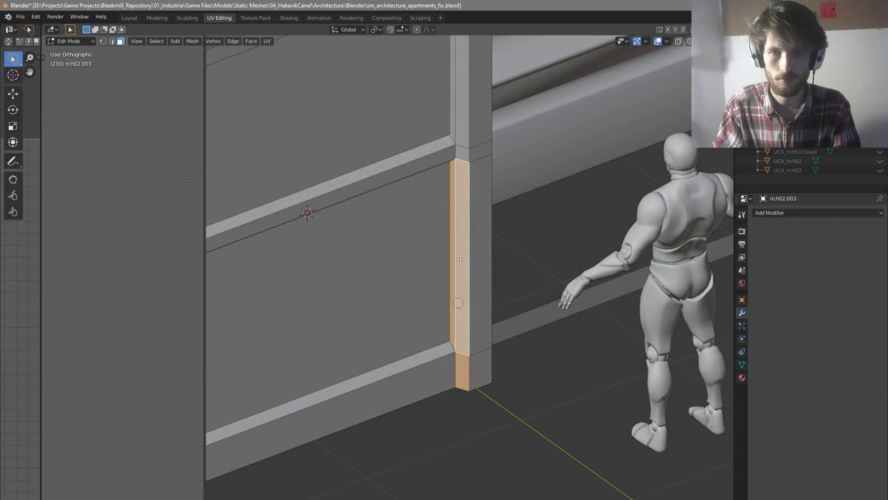
{"action": "left_click", "coordinate": [457, 132]}
{"action": "mouse_move", "coordinate": [483, 204]}
{"action": "middle_mouse_down"}
{"action": "mouse_move", "coordinate": [493, 205]}
{"action": "mouse_move", "coordinate": [474, 195]}
{"action": "middle_mouse_up"}
{"action": "key", "text": "c"}
{"action": "left_click", "coordinate": [467, 161]}
{"action": "scroll", "coordinate": [475, 196], "scroll_direction": "down", "scroll_amount": 5}
{"action": "scroll", "coordinate": [468, 106], "scroll_direction": "up", "scroll_amount": 5}
{"action": "left_click", "coordinate": [471, 106], "text": "shift"}
{"action": "key", "text": "g"}
{"action": "key", "text": "x"}
{"action": "middle_click_drag", "start_coordinate": [527, 139], "coordinate": [517, 198]}
{"action": "left_click", "coordinate": [528, 158]}
Select the stile's front faces over its full height, move them along Y, leave Edit Mode and save the file
{"action": "left_click", "coordinate": [493, 313]}
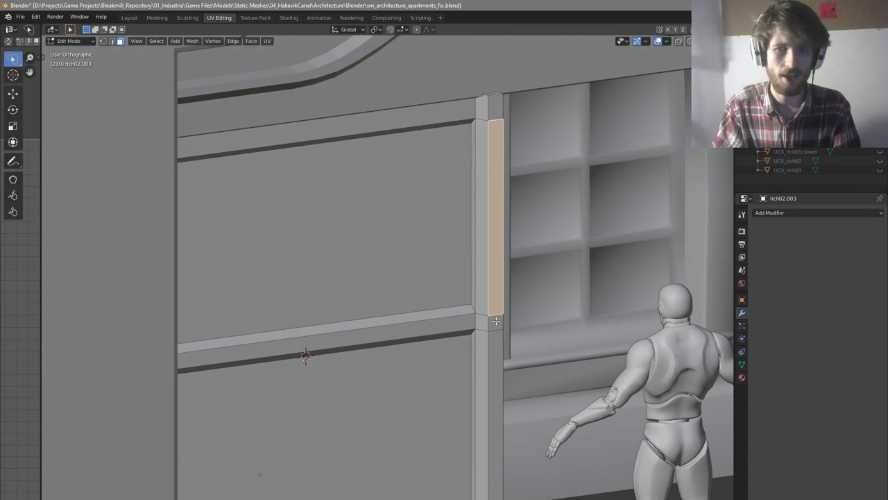
{"action": "left_click", "coordinate": [496, 322], "text": "shift"}
{"action": "left_click", "coordinate": [495, 341], "text": "shift"}
{"action": "scroll", "coordinate": [491, 298], "scroll_direction": "down", "scroll_amount": 2}
{"action": "scroll", "coordinate": [491, 297], "scroll_direction": "down", "scroll_amount": 2}
{"action": "scroll", "coordinate": [505, 406], "scroll_direction": "up", "scroll_amount": 3}
{"action": "left_click", "coordinate": [486, 439], "text": "shift"}
{"action": "middle_click_drag", "start_coordinate": [511, 312], "coordinate": [560, 311]}
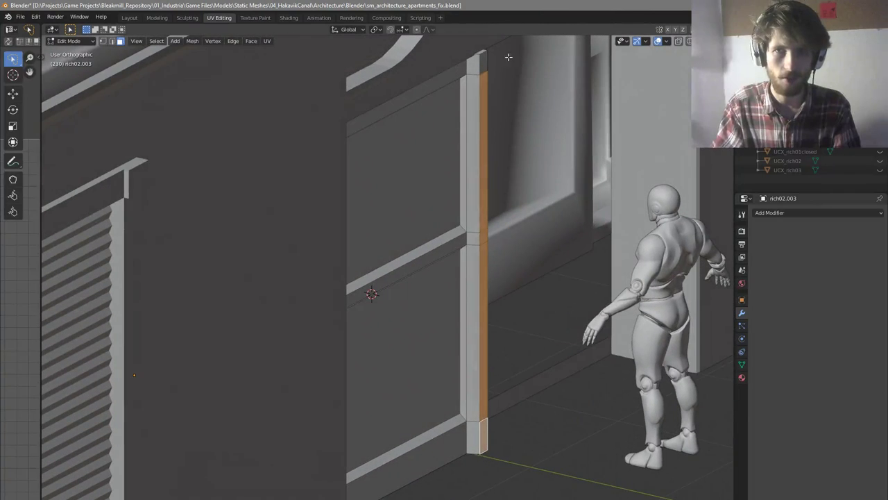
{"action": "key", "text": "g"}
{"action": "key", "text": "x"}
{"action": "key", "text": "y"}
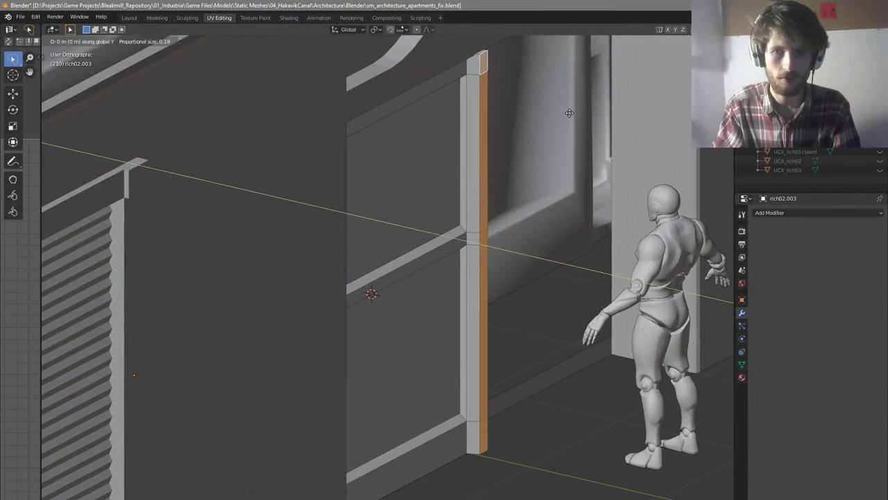
{"action": "left_click", "coordinate": [565, 111]}
{"action": "middle_click_drag", "start_coordinate": [565, 111], "coordinate": [419, 187]}
{"action": "key", "text": "Tab"}
{"action": "scroll", "coordinate": [545, 160], "scroll_direction": "down", "scroll_amount": 1}
{"action": "key", "text": "ctrl+s"}
Select the vertical edges beside the recessed panels on the wall side and move them about 0.026 m along X
{"action": "key", "text": "Tab"}
{"action": "key", "text": "2"}
{"action": "left_click", "coordinate": [287, 168]}
{"action": "left_click", "coordinate": [274, 250], "text": "shift"}
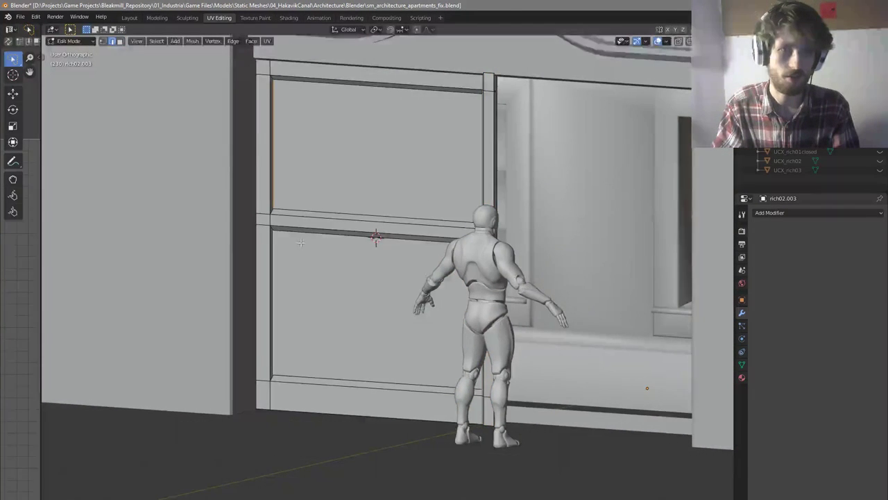
{"action": "middle_click_drag", "start_coordinate": [288, 239], "coordinate": [316, 256]}
{"action": "key", "text": "g"}
{"action": "key", "text": "x"}
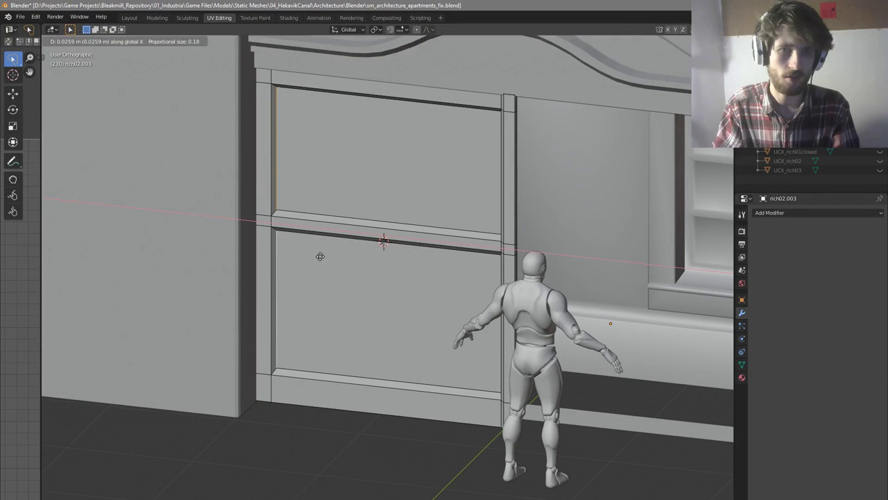
{"action": "left_click", "coordinate": [320, 256]}
Narrow the lower door panel's face slightly along X and extrude it outward about 0.034 m
{"action": "key", "text": "3"}
{"action": "left_click", "coordinate": [389, 271]}
{"action": "middle_click_drag", "start_coordinate": [392, 271], "coordinate": [445, 270]}
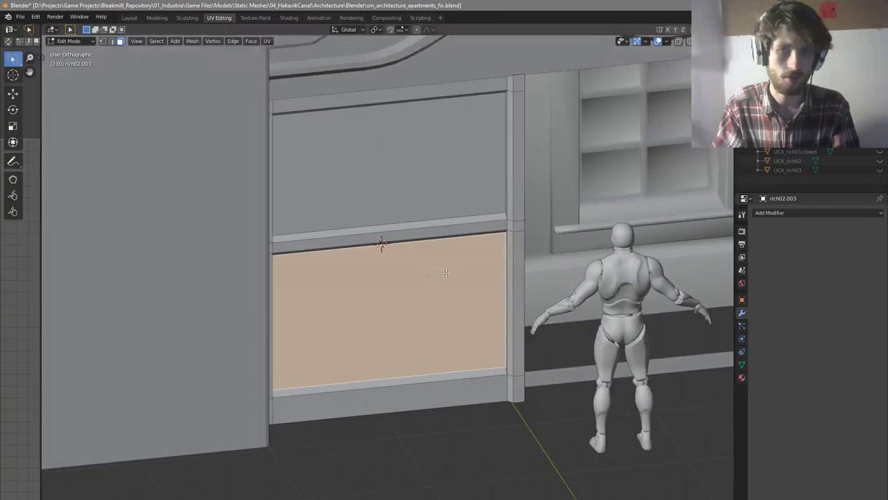
{"action": "key", "text": "KP_1"}
{"action": "scroll", "coordinate": [627, 285], "scroll_direction": "up", "scroll_amount": 3}
{"action": "key", "text": "s"}
{"action": "key", "text": "x"}
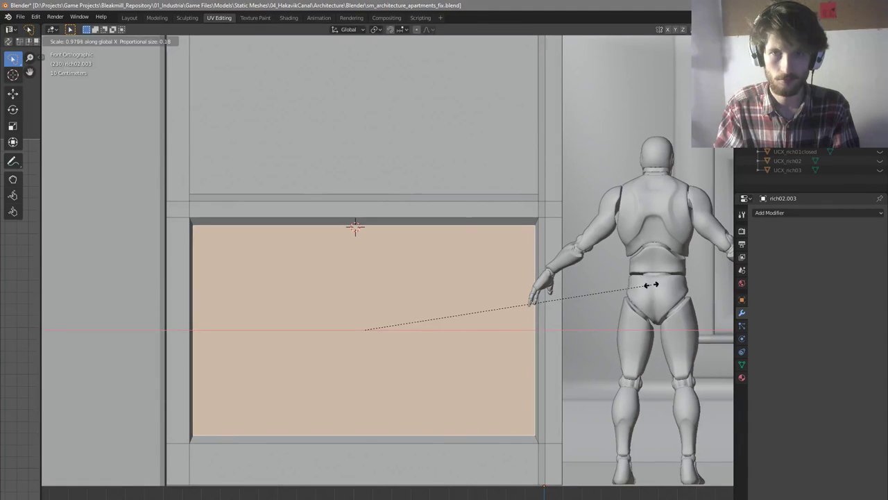
{"action": "left_click", "coordinate": [645, 292]}
{"action": "scroll", "coordinate": [506, 261], "scroll_direction": "down", "scroll_amount": 2}
{"action": "middle_click_drag", "start_coordinate": [506, 260], "coordinate": [483, 310]}
{"action": "key", "text": "e"}
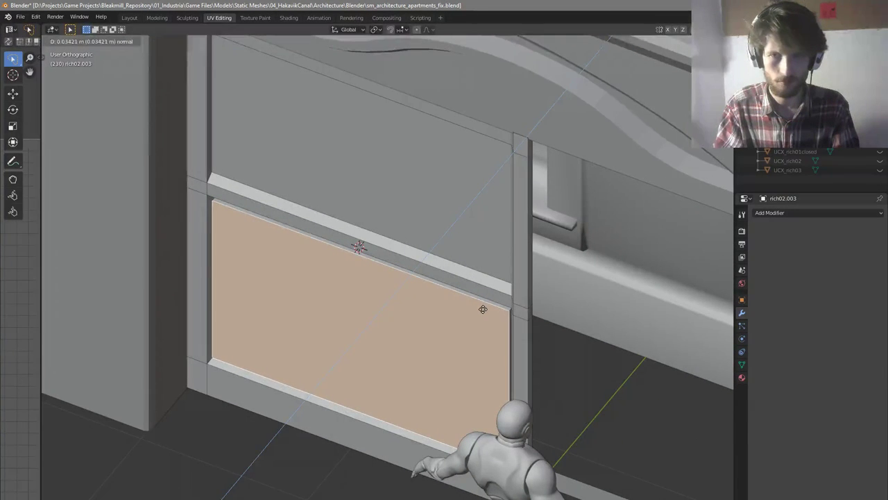
{"action": "left_click", "coordinate": [481, 311]}
Scale the extruded lower panel face down along X and Z for a bevelled border and leave Edit Mode
{"action": "middle_click_drag", "start_coordinate": [482, 311], "coordinate": [525, 275]}
{"action": "key", "text": "KP_1"}
{"action": "key", "text": "s"}
{"action": "key", "text": "x"}
{"action": "left_click", "coordinate": [570, 280]}
{"action": "key", "text": "s"}
{"action": "key", "text": "z"}
{"action": "left_click", "coordinate": [544, 284]}
{"action": "scroll", "coordinate": [501, 275], "scroll_direction": "down", "scroll_amount": 2}
{"action": "key", "text": "Tab"}
{"action": "middle_click_drag", "start_coordinate": [502, 275], "coordinate": [511, 340]}
{"action": "scroll", "coordinate": [453, 327], "scroll_direction": "down", "scroll_amount": 4}
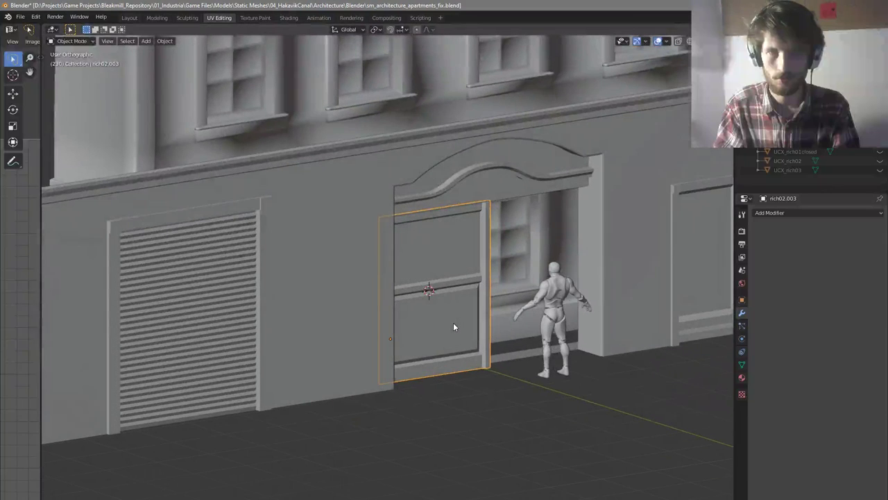
Extrude the upper door panel's face and scale it down along X and Z for a border like the lower panel's
{"action": "key", "text": "Tab"}
{"action": "left_click", "coordinate": [451, 252]}
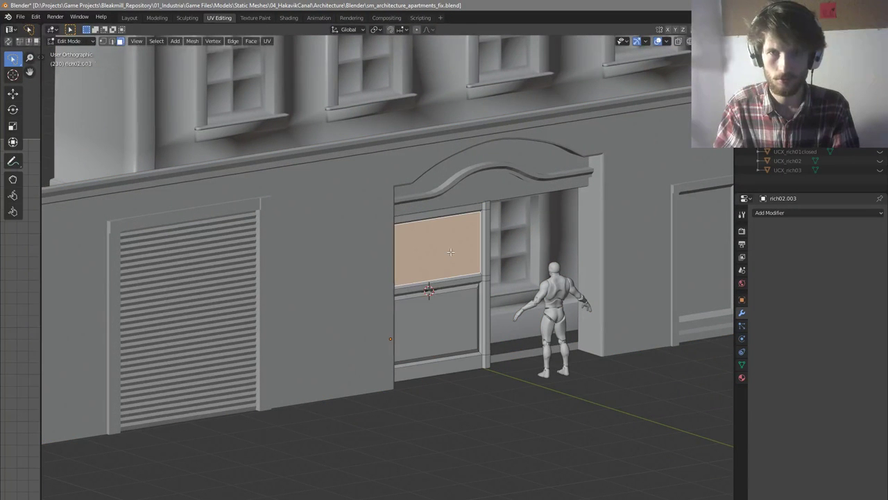
{"action": "key", "text": "KP_1"}
{"action": "scroll", "coordinate": [457, 246], "scroll_direction": "up", "scroll_amount": 4}
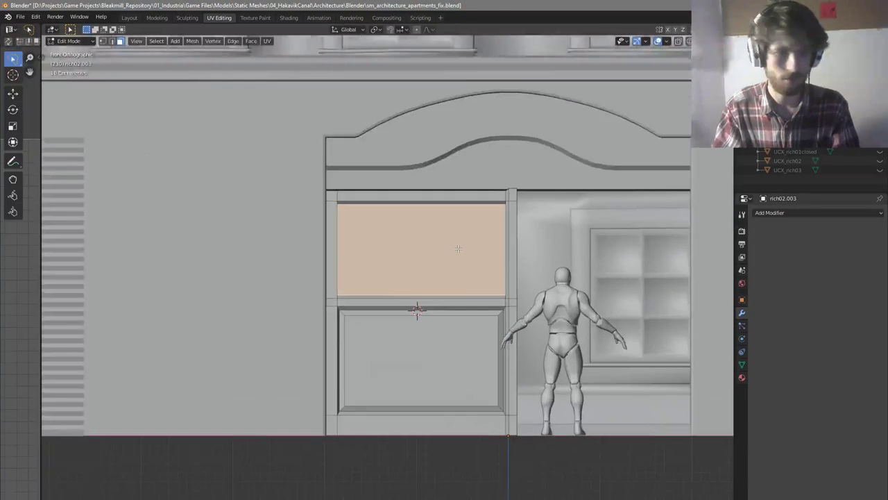
{"action": "scroll", "coordinate": [573, 241], "scroll_direction": "up", "scroll_amount": 2}
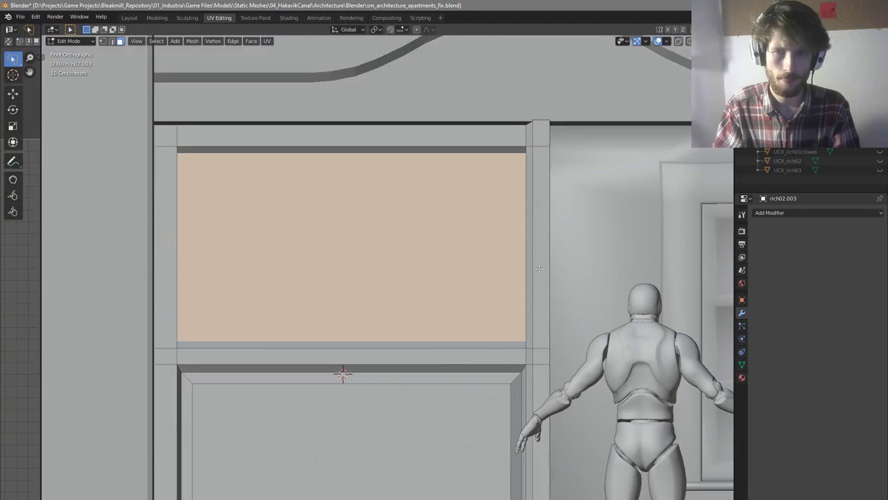
{"action": "key", "text": "s"}
{"action": "key", "text": "x"}
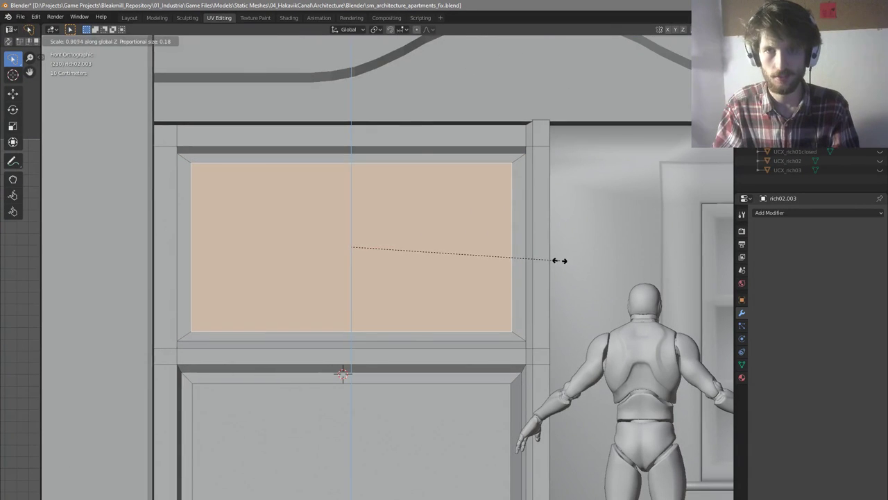
{"action": "left_click", "coordinate": [557, 257]}
Move the upper panel's front face about -0.042 m along Y using the wireframe top view, and restore solid shading
{"action": "middle_click_drag", "start_coordinate": [557, 258], "coordinate": [473, 268]}
{"action": "key", "text": "KP_7"}
{"action": "key", "text": "z"}
{"action": "left_click", "coordinate": [440, 293]}
{"action": "scroll", "coordinate": [438, 296], "scroll_direction": "up", "scroll_amount": 3}
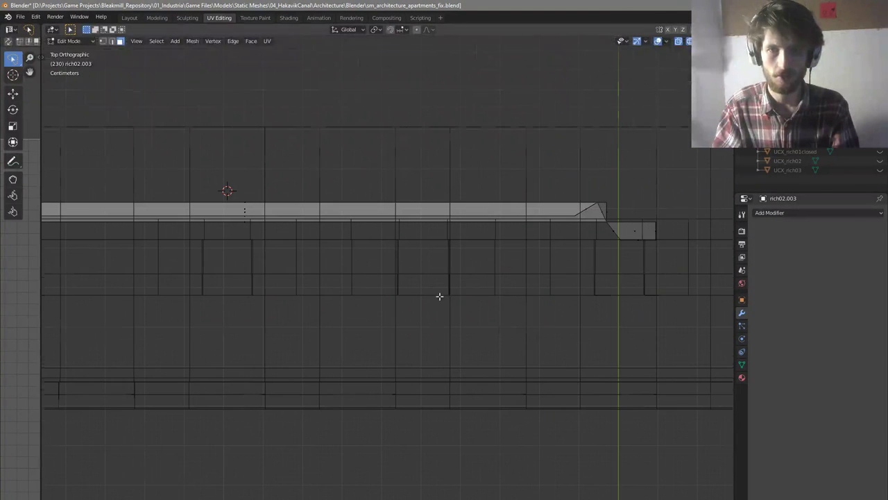
{"action": "key", "text": "g"}
{"action": "key", "text": "y"}
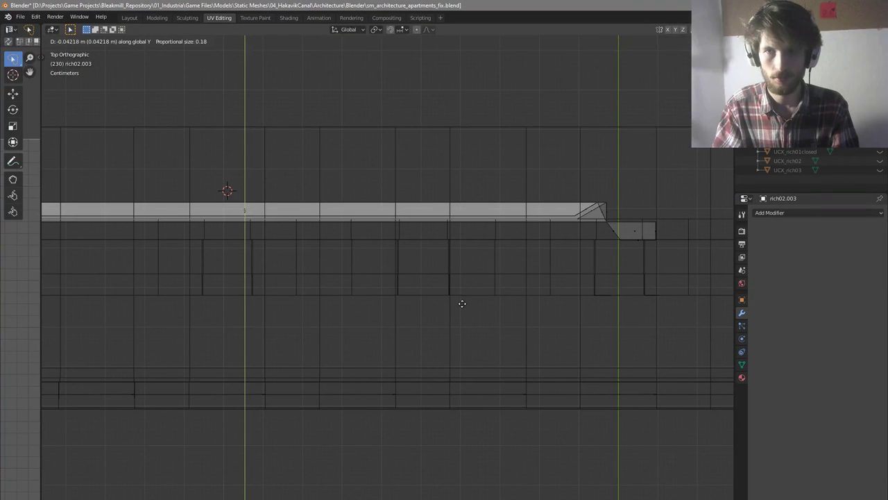
{"action": "left_click", "coordinate": [461, 301]}
{"action": "key", "text": "z"}
{"action": "scroll", "coordinate": [544, 264], "scroll_direction": "down", "scroll_amount": 5}
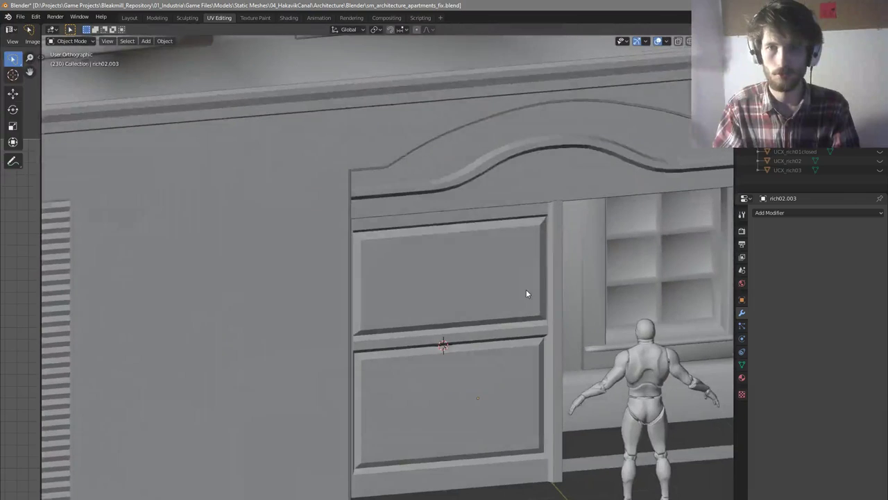
{"action": "scroll", "coordinate": [552, 317], "scroll_direction": "up", "scroll_amount": 5}
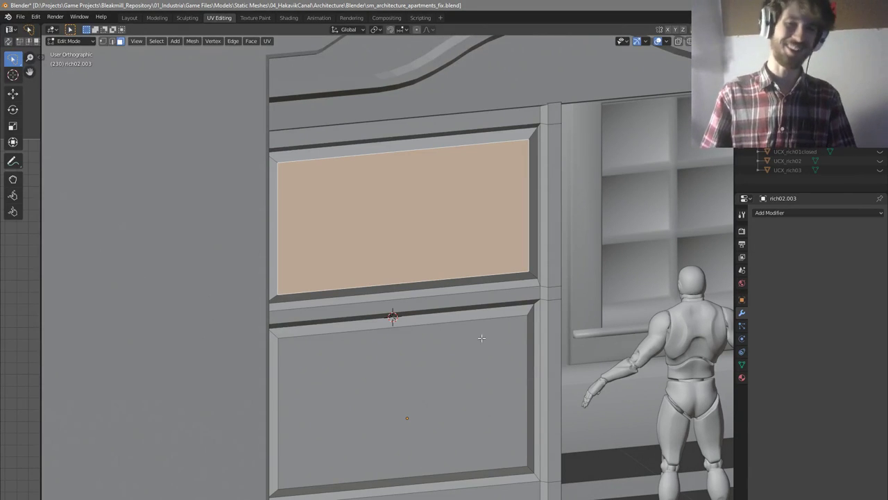
{"action": "scroll", "coordinate": [489, 343], "scroll_direction": "down", "scroll_amount": 5}
{"action": "scroll", "coordinate": [482, 361], "scroll_direction": "up", "scroll_amount": 5}
{"action": "middle_click_drag", "start_coordinate": [394, 300], "coordinate": [390, 279]}
{"action": "key", "text": "ctrl+r"}
{"action": "middle_click_drag", "start_coordinate": [445, 296], "coordinate": [396, 282]}
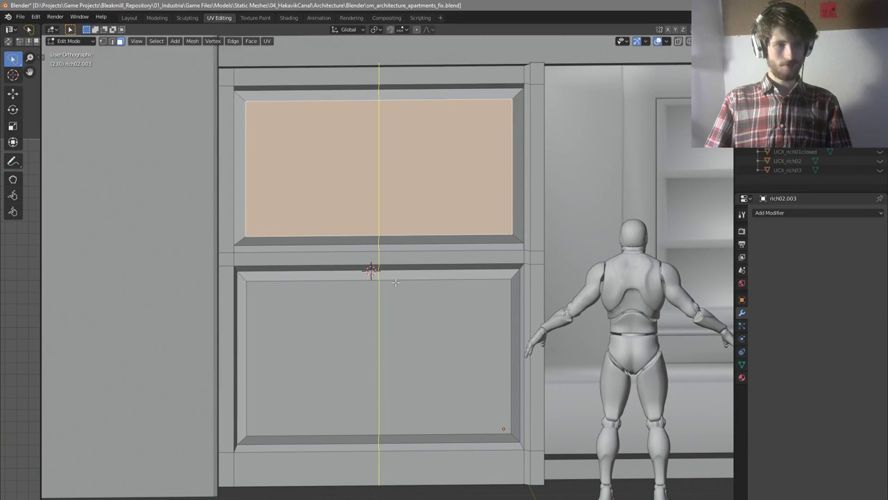
{"action": "key", "text": "Escape"}
Save the file and inspect the door's bottom rail and stile faces from several angles
{"action": "middle_click_drag", "start_coordinate": [395, 282], "coordinate": [493, 308]}
{"action": "key", "text": "ctrl+s"}
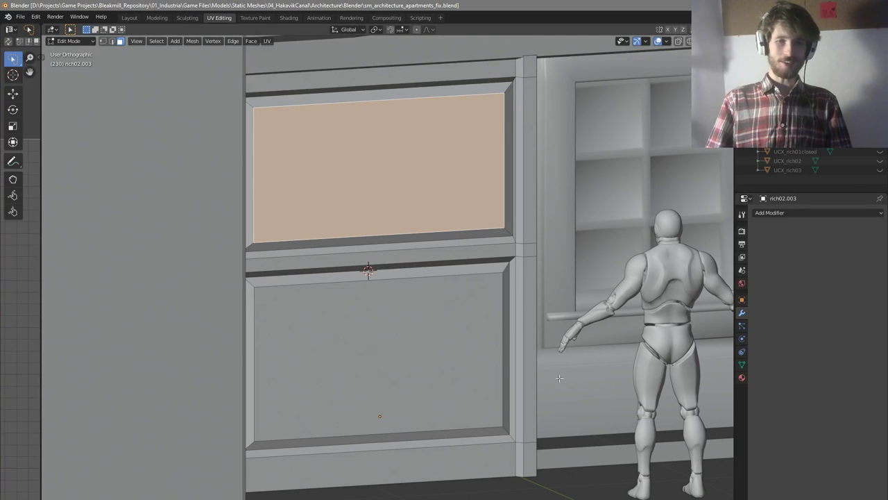
{"action": "left_click", "coordinate": [513, 458]}
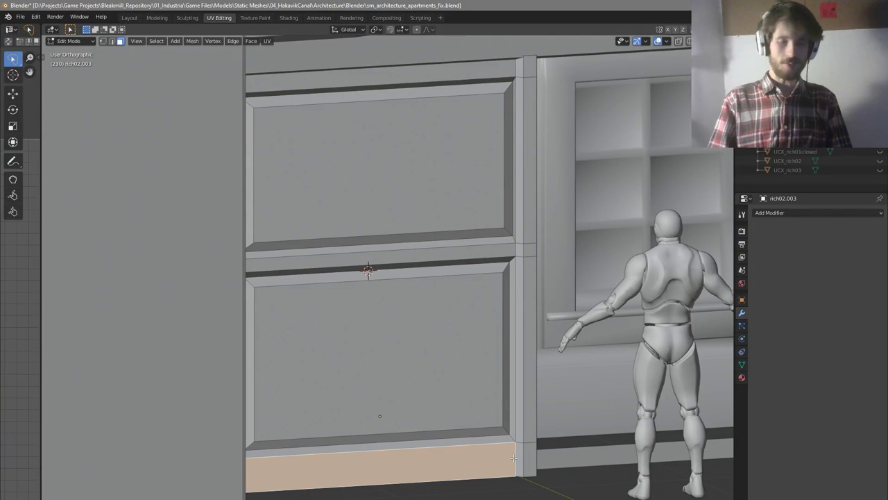
{"action": "middle_click_drag", "start_coordinate": [514, 458], "coordinate": [434, 356]}
{"action": "key", "text": "ctrl+s"}
{"action": "left_click", "coordinate": [463, 363]}
{"action": "scroll", "coordinate": [515, 392], "scroll_direction": "up", "scroll_amount": 1}
{"action": "left_click", "coordinate": [521, 397]}
{"action": "middle_click_drag", "start_coordinate": [538, 451], "coordinate": [538, 452]}
{"action": "left_click", "coordinate": [579, 254]}
{"action": "middle_click_drag", "start_coordinate": [579, 254], "coordinate": [533, 312]}
{"action": "left_click", "coordinate": [524, 300]}
{"action": "key", "text": "ctrl+s"}
Select the vertical edge loop on the free side of the stile and shift it along X
{"action": "key", "text": "2"}
{"action": "left_click", "coordinate": [528, 283]}
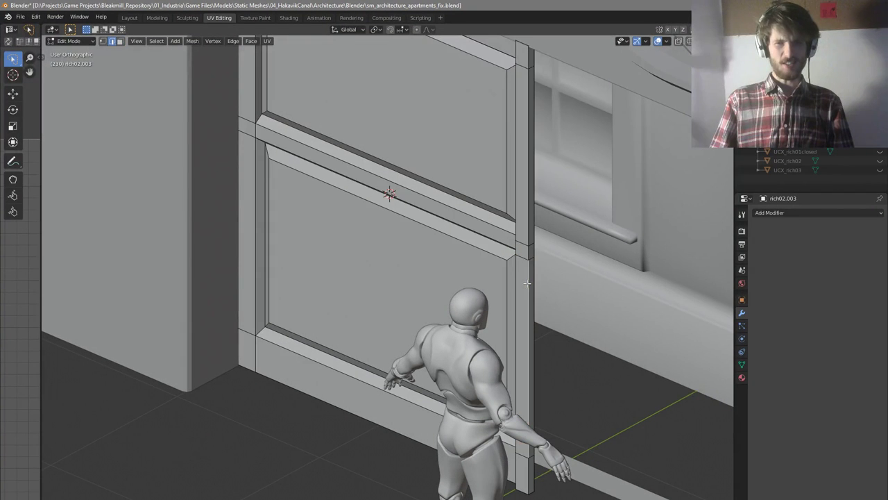
{"action": "left_click", "coordinate": [526, 283]}
{"action": "middle_click_drag", "start_coordinate": [526, 283], "coordinate": [581, 343]}
{"action": "key", "text": "g"}
{"action": "key", "text": "x"}
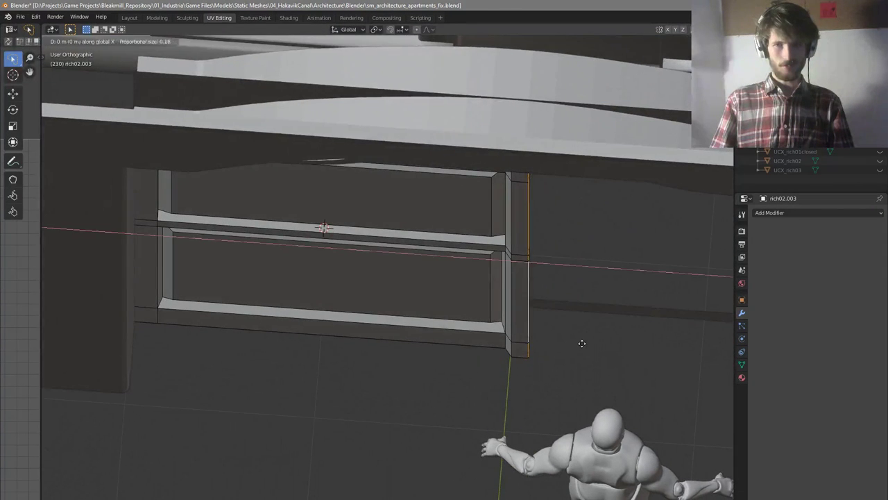
{"action": "left_click", "coordinate": [579, 342]}
{"action": "middle_click_drag", "start_coordinate": [579, 341], "coordinate": [561, 348]}
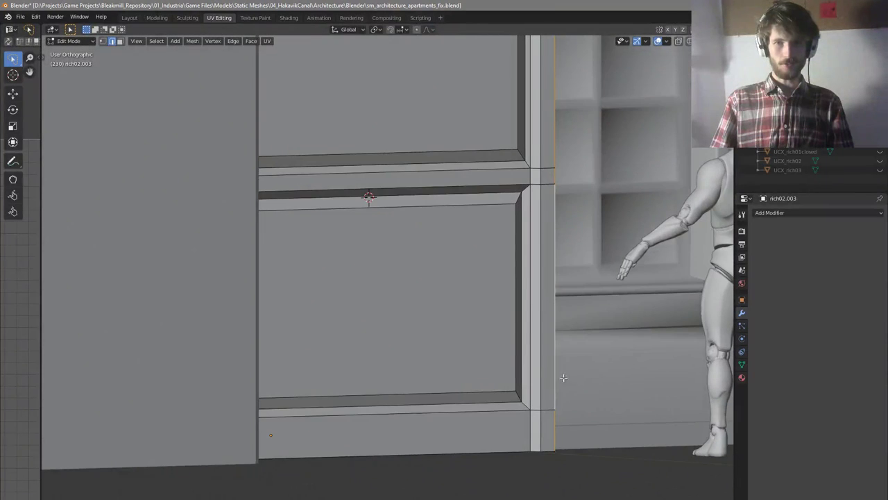
{"action": "scroll", "coordinate": [563, 377], "scroll_direction": "up", "scroll_amount": 3}
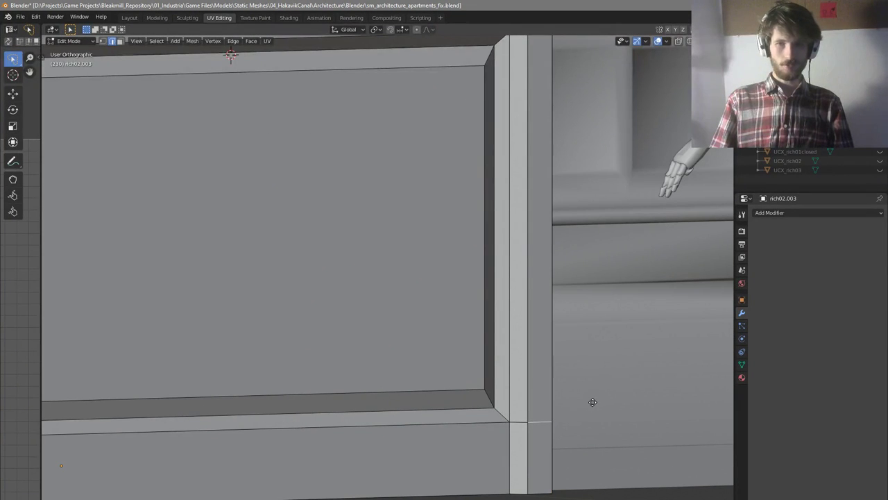
{"action": "key", "text": "g"}
{"action": "key", "text": "z"}
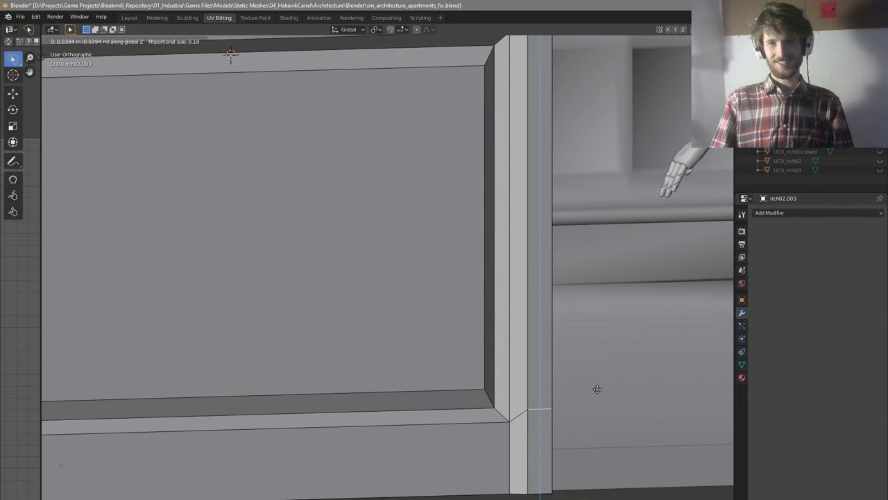
{"action": "right_click", "coordinate": [598, 389]}
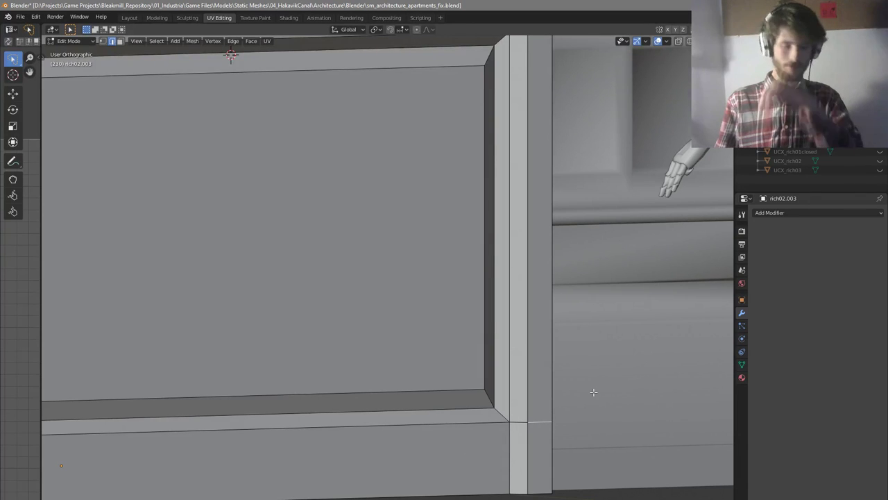
Select the front face at the foot of the stile and extrude it outward as a small base block
{"action": "middle_click_drag", "start_coordinate": [552, 389], "coordinate": [543, 420]}
{"action": "scroll", "coordinate": [542, 386], "scroll_direction": "down", "scroll_amount": 3}
{"action": "key", "text": "3"}
{"action": "left_click", "coordinate": [544, 420]}
{"action": "scroll", "coordinate": [540, 419], "scroll_direction": "up", "scroll_amount": 3}
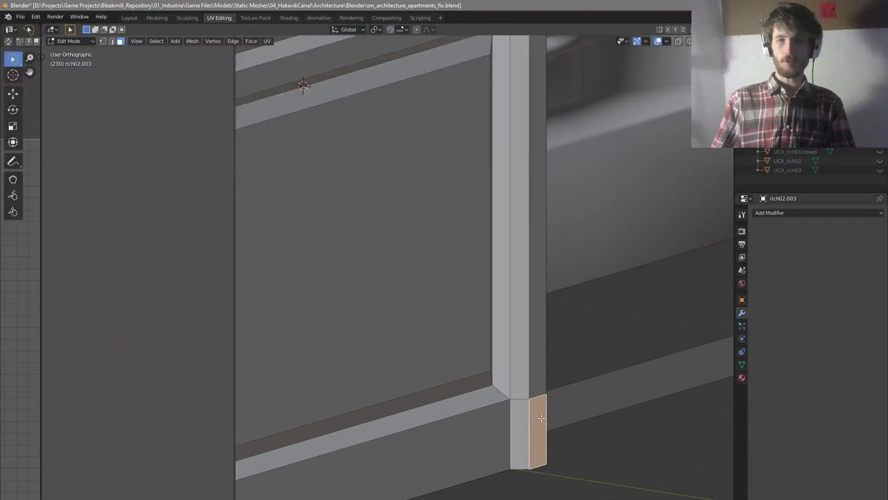
{"action": "scroll", "coordinate": [550, 430], "scroll_direction": "up", "scroll_amount": 2}
{"action": "key", "text": "e"}
{"action": "left_click", "coordinate": [566, 428]}
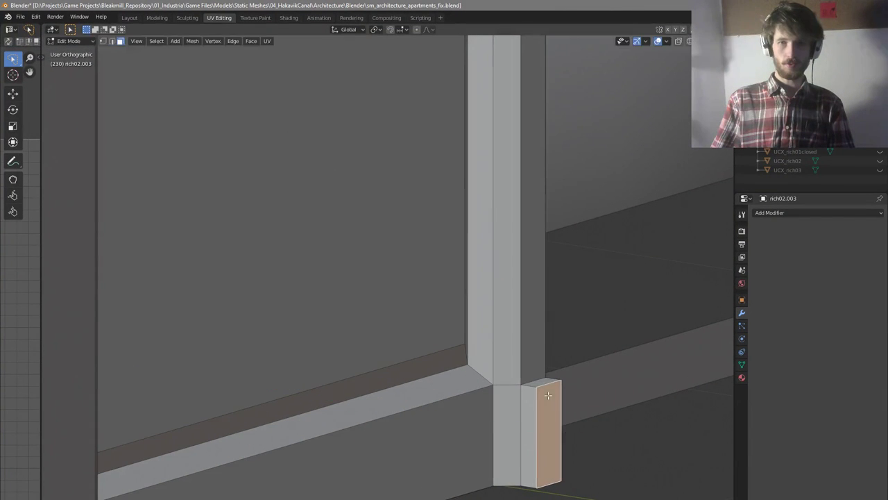
Lower the base block's upper front edge along Z so that its top slopes outward
{"action": "key", "text": "2"}
{"action": "key", "text": "g"}
{"action": "key", "text": "z"}
{"action": "right_click", "coordinate": [607, 387]}
{"action": "left_click", "coordinate": [545, 386]}
{"action": "key", "text": "g"}
{"action": "key", "text": "z"}
{"action": "left_click", "coordinate": [595, 400]}
{"action": "middle_click_drag", "start_coordinate": [591, 398], "coordinate": [577, 398]}
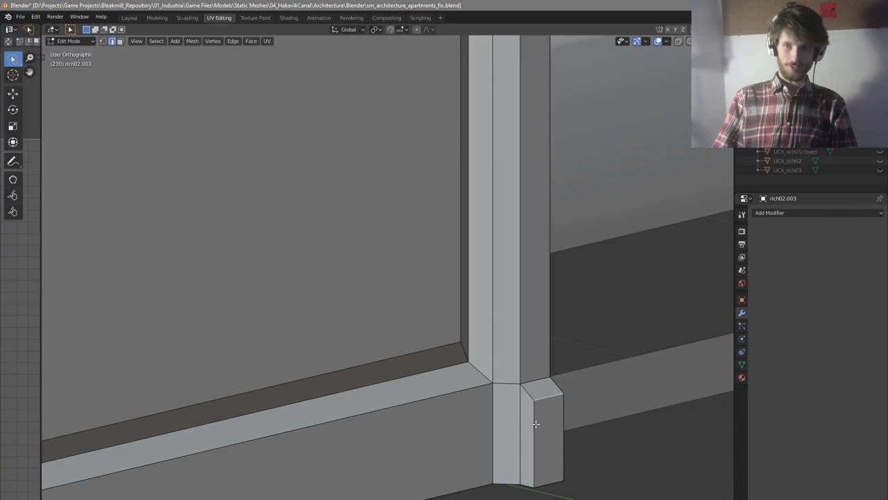
{"action": "key", "text": "3"}
{"action": "left_click", "coordinate": [574, 419]}
{"action": "middle_click_drag", "start_coordinate": [613, 411], "coordinate": [620, 418]}
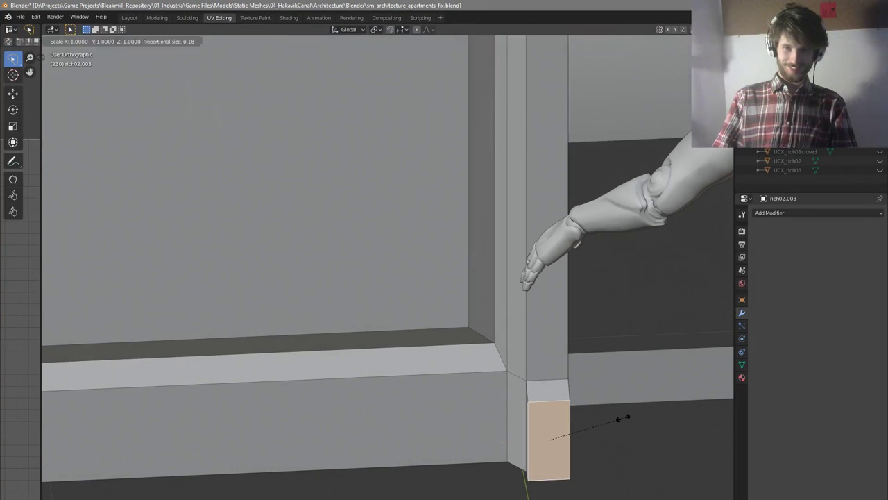
{"action": "scroll", "coordinate": [588, 409], "scroll_direction": "down", "scroll_amount": 2}
Select the vertical front-corner edges of the stile between its panel-side bevel and front face, from base to top
{"action": "key", "text": "2"}
{"action": "left_click", "coordinate": [544, 420]}
{"action": "left_click", "coordinate": [548, 373], "text": "shift"}
{"action": "middle_click_drag", "start_coordinate": [548, 388], "coordinate": [554, 363]}
{"action": "scroll", "coordinate": [550, 371], "scroll_direction": "down", "scroll_amount": 3}
{"action": "scroll", "coordinate": [544, 109], "scroll_direction": "up", "scroll_amount": 4}
{"action": "left_click", "coordinate": [551, 193], "text": "shift"}
{"action": "left_click", "coordinate": [555, 150], "text": "shift"}
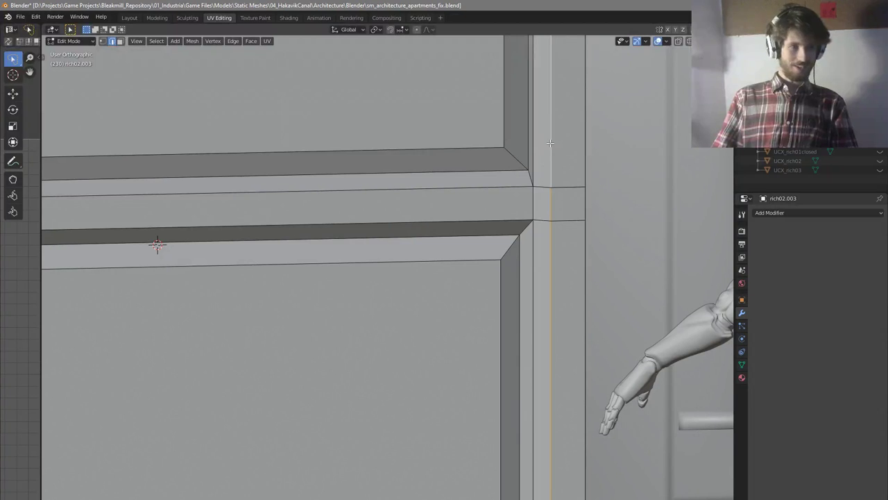
{"action": "scroll", "coordinate": [489, 318], "scroll_direction": "down", "scroll_amount": 5}
{"action": "middle_click_drag", "start_coordinate": [490, 319], "coordinate": [512, 322]}
{"action": "scroll", "coordinate": [512, 322], "scroll_direction": "down", "scroll_amount": 3}
{"action": "scroll", "coordinate": [530, 262], "scroll_direction": "up", "scroll_amount": 3}
{"action": "left_click", "coordinate": [504, 214], "text": "alt"}
Save the file, check the door leaf in Object Mode, and return to Edit Mode at the stile's upper end
{"action": "middle_click_drag", "start_coordinate": [525, 211], "coordinate": [471, 320]}
{"action": "key", "text": "ctrl+s"}
{"action": "scroll", "coordinate": [517, 319], "scroll_direction": "down", "scroll_amount": 1}
{"action": "scroll", "coordinate": [536, 333], "scroll_direction": "down", "scroll_amount": 3}
{"action": "key", "text": "Tab"}
{"action": "key", "text": "Tab"}
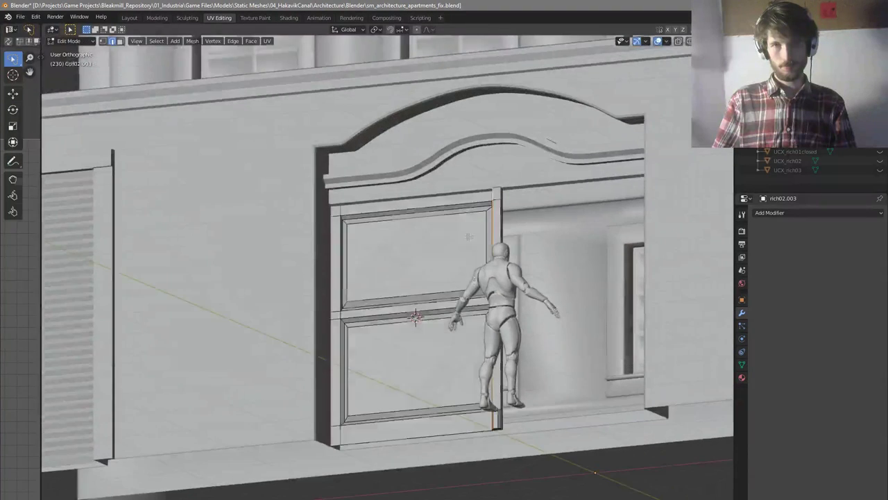
{"action": "scroll", "coordinate": [468, 237], "scroll_direction": "up", "scroll_amount": 8}
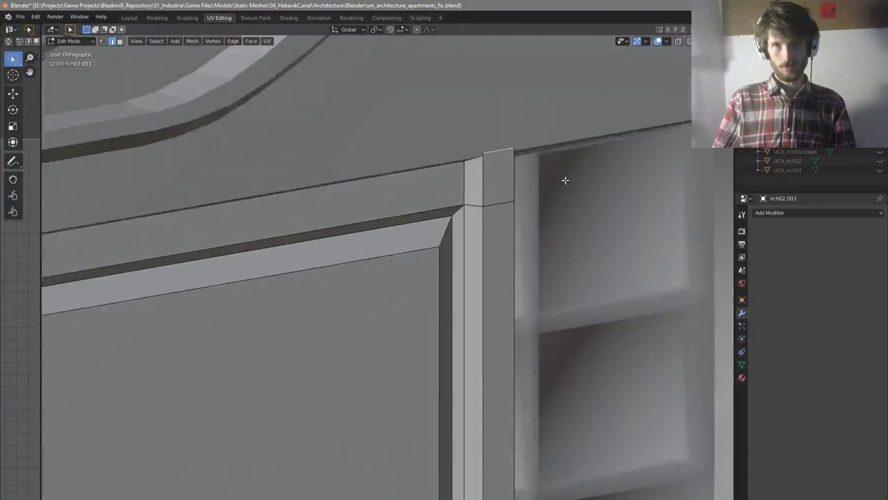
{"action": "key", "text": "g"}
{"action": "key", "text": "y"}
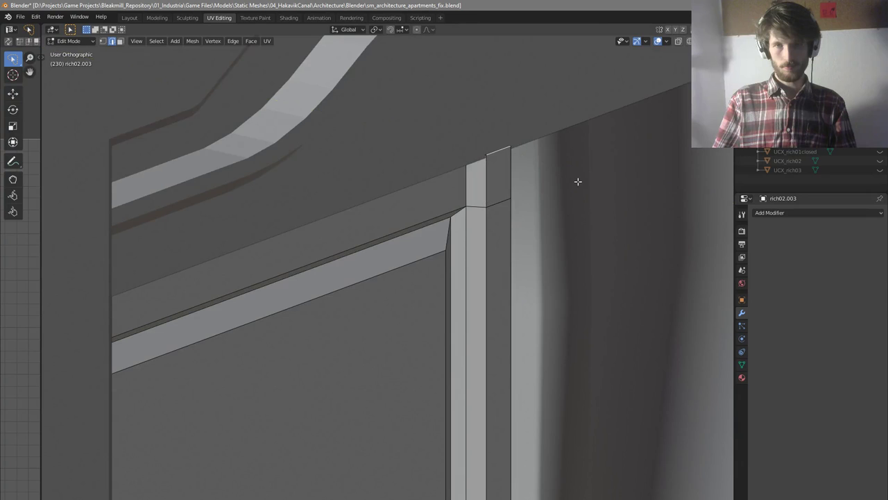
{"action": "key", "text": "Escape"}
Select the whole linked door leaf in face mode and move it slightly along Y within the doorway
{"action": "left_click", "coordinate": [503, 201]}
{"action": "scroll", "coordinate": [498, 248], "scroll_direction": "down", "scroll_amount": 3}
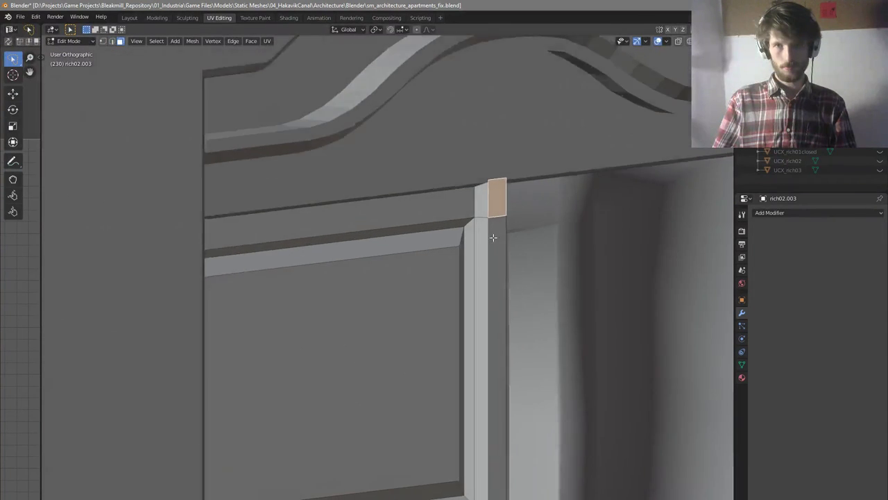
{"action": "left_click", "coordinate": [487, 245]}
{"action": "key", "text": "l"}
{"action": "middle_click_drag", "start_coordinate": [488, 244], "coordinate": [346, 206]}
{"action": "key", "text": "g"}
{"action": "key", "text": "y"}
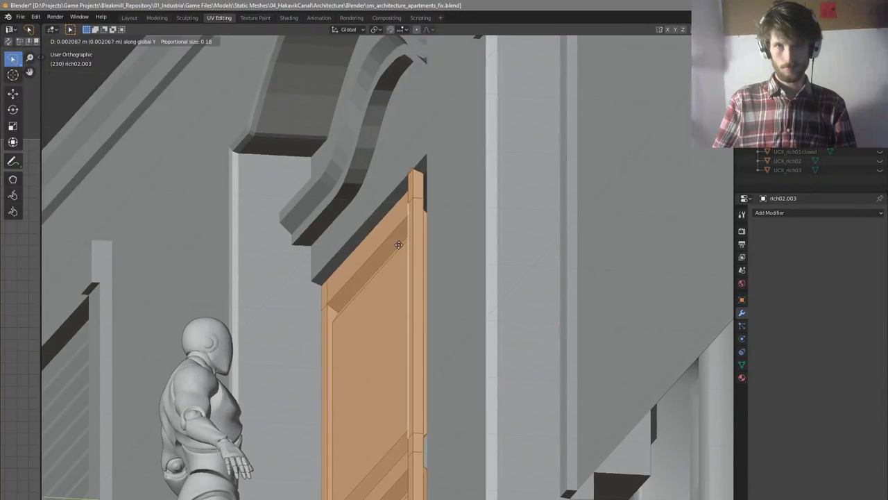
{"action": "left_click", "coordinate": [402, 246]}
In the facade object rich02, move the rear edge of the lintel's underside about 0.015 m along Y toward the door leaf
{"action": "key", "text": "Tab"}
{"action": "left_click", "coordinate": [391, 198]}
{"action": "key", "text": "Tab"}
{"action": "scroll", "coordinate": [393, 208], "scroll_direction": "up", "scroll_amount": 4}
{"action": "key", "text": "2"}
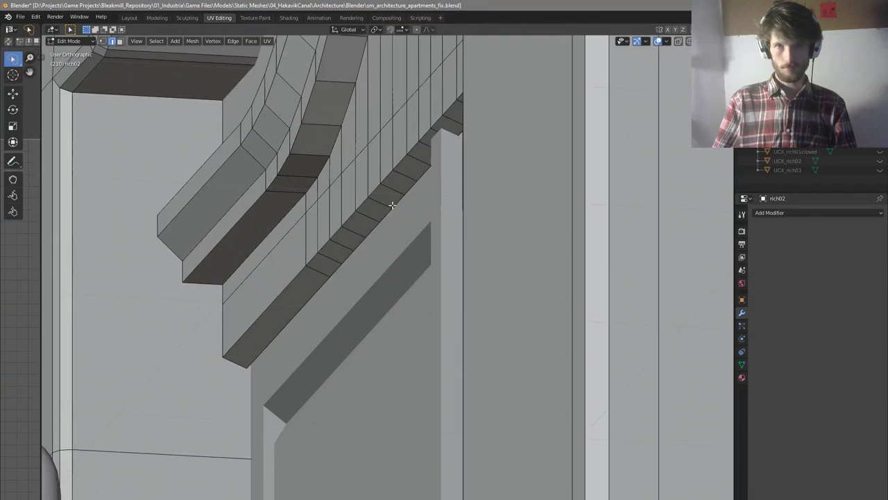
{"action": "key", "text": "g"}
{"action": "key", "text": "y"}
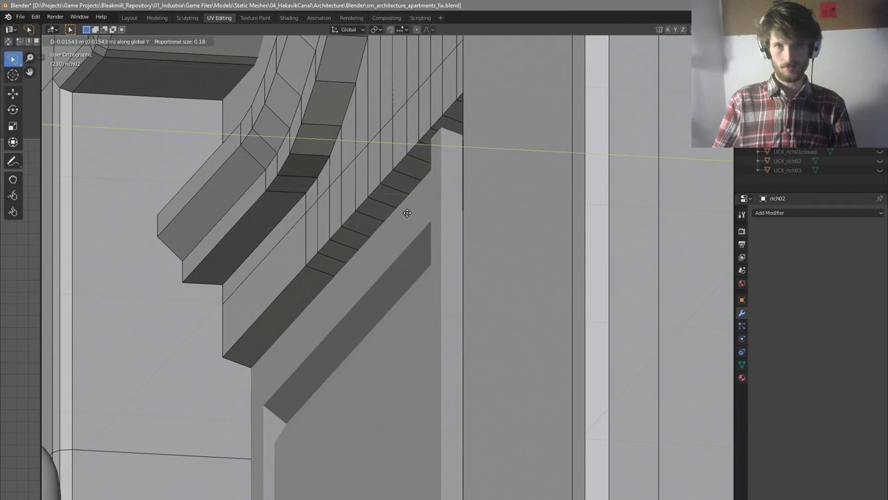
{"action": "left_click", "coordinate": [408, 213]}
Check the join between lintel and leaf in Object Mode, and reopen the door leaf in Edit Mode with nothing selected
{"action": "scroll", "coordinate": [377, 217], "scroll_direction": "down", "scroll_amount": 4}
{"action": "middle_click_drag", "start_coordinate": [377, 217], "coordinate": [520, 208]}
{"action": "scroll", "coordinate": [514, 247], "scroll_direction": "down", "scroll_amount": 3}
{"action": "key", "text": "Tab"}
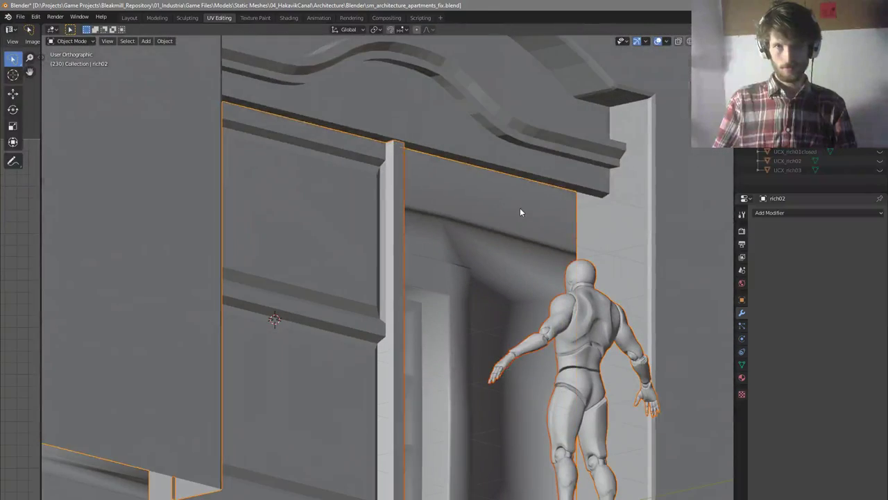
{"action": "scroll", "coordinate": [446, 223], "scroll_direction": "up", "scroll_amount": 3}
{"action": "middle_click_drag", "start_coordinate": [446, 224], "coordinate": [413, 225]}
{"action": "left_click", "coordinate": [413, 225]}
{"action": "scroll", "coordinate": [415, 239], "scroll_direction": "down", "scroll_amount": 3}
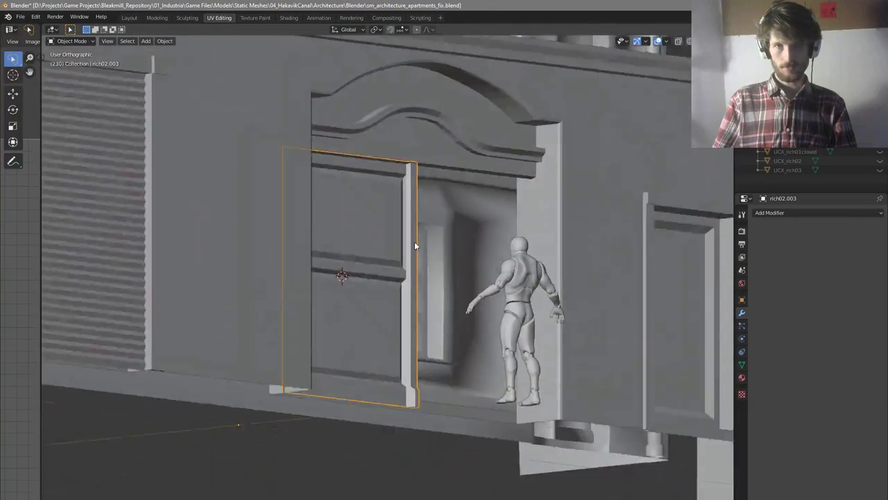
{"action": "key", "text": "Tab"}
{"action": "scroll", "coordinate": [410, 256], "scroll_direction": "up", "scroll_amount": 5}
{"action": "key", "text": "alt+a"}
{"action": "middle_click_drag", "start_coordinate": [443, 270], "coordinate": [402, 283]}
{"action": "scroll", "coordinate": [402, 283], "scroll_direction": "down", "scroll_amount": 3}
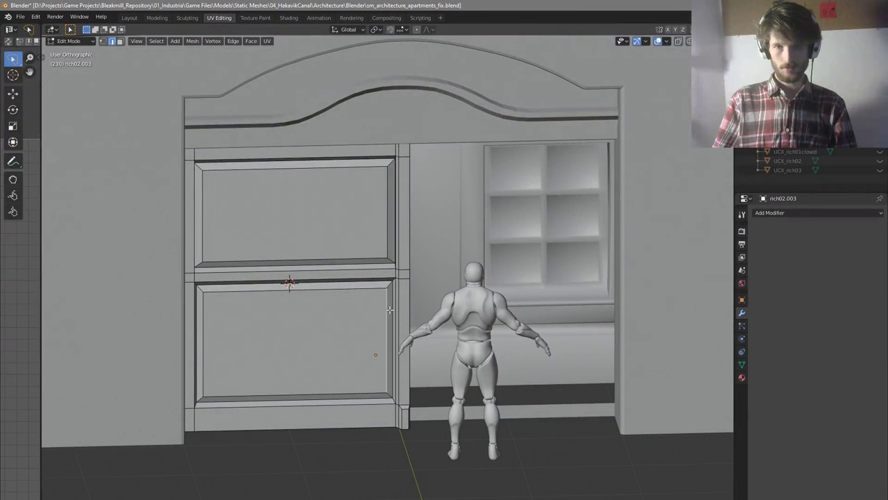
In front wireframe view, circle-select the leaf's rail, panel and outer frame faces, leaving out the centre stile
{"action": "key", "text": "3"}
{"action": "left_click", "coordinate": [349, 401]}
{"action": "key", "text": "KP_1"}
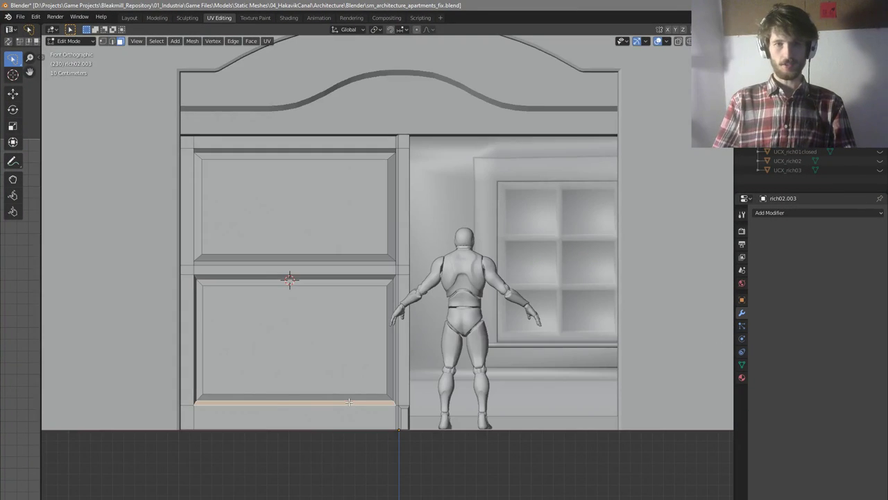
{"action": "key", "text": "alt+z"}
{"action": "key", "text": "c"}
{"action": "mouse_move", "coordinate": [213, 403]}
{"action": "left_mouse_down"}
{"action": "mouse_move", "coordinate": [202, 168]}
{"action": "mouse_move", "coordinate": [288, 277]}
{"action": "mouse_move", "coordinate": [284, 256]}
{"action": "left_mouse_up"}
{"action": "right_click", "coordinate": [285, 256]}
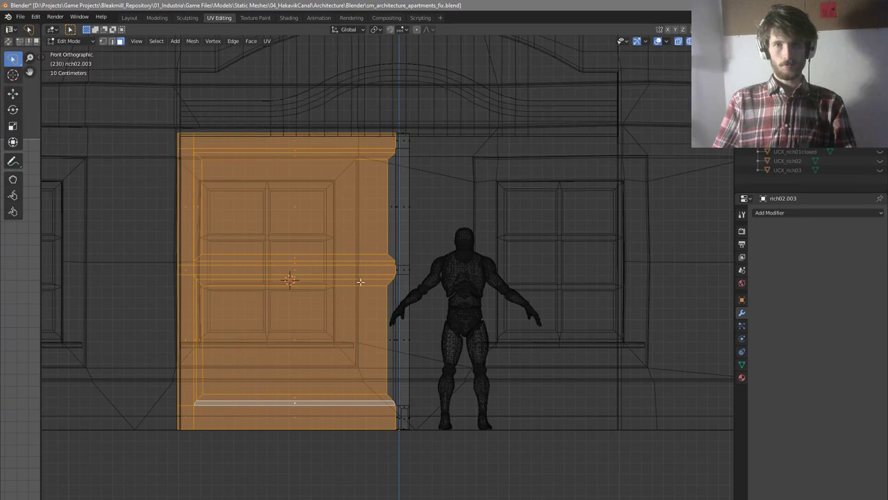
Extend the circle selection to the panel-bevel faces that border the centre stile
{"action": "scroll", "coordinate": [375, 283], "scroll_direction": "up", "scroll_amount": 4}
{"action": "key", "text": "c"}
{"action": "right_click", "coordinate": [373, 138]}
{"action": "middle_click_drag", "start_coordinate": [388, 173], "coordinate": [410, 182]}
{"action": "scroll", "coordinate": [376, 202], "scroll_direction": "up", "scroll_amount": 3}
{"action": "scroll", "coordinate": [383, 347], "scroll_direction": "down", "scroll_amount": 5}
{"action": "key", "text": "KP_1"}
{"action": "scroll", "coordinate": [386, 376], "scroll_direction": "up", "scroll_amount": 5}
{"action": "key", "text": "c"}
{"action": "mouse_move", "coordinate": [396, 358]}
{"action": "left_mouse_down"}
{"action": "mouse_move", "coordinate": [395, 341]}
{"action": "mouse_move", "coordinate": [409, 337]}
{"action": "left_mouse_up"}
{"action": "right_click", "coordinate": [408, 337]}
{"action": "scroll", "coordinate": [409, 337], "scroll_direction": "down", "scroll_amount": 5}
{"action": "middle_click_drag", "start_coordinate": [408, 337], "coordinate": [437, 323]}
{"action": "scroll", "coordinate": [436, 321], "scroll_direction": "down", "scroll_amount": 4}
{"action": "scroll", "coordinate": [418, 208], "scroll_direction": "up", "scroll_amount": 11}
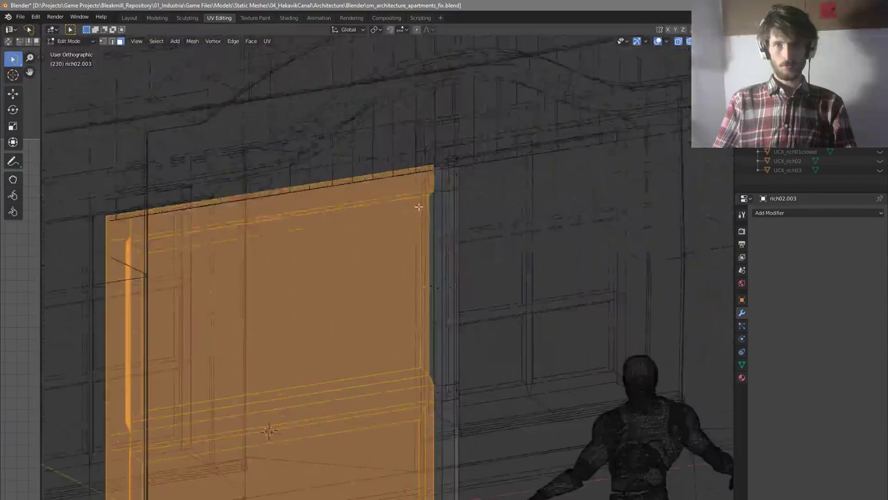
Complete the leaf selection with the upper panel's remaining bevel faces beside the stile, still excluding the stile
{"action": "key", "text": "c"}
{"action": "left_click_drag", "start_coordinate": [422, 391], "coordinate": [432, 375]}
{"action": "right_click", "coordinate": [433, 373]}
{"action": "scroll", "coordinate": [444, 323], "scroll_direction": "down", "scroll_amount": 3}
{"action": "middle_click_drag", "start_coordinate": [444, 301], "coordinate": [420, 296]}
{"action": "key", "text": "g"}
{"action": "right_click", "coordinate": [418, 295]}
{"action": "key", "text": "KP_1"}
{"action": "scroll", "coordinate": [413, 277], "scroll_direction": "down", "scroll_amount": 6}
{"action": "scroll", "coordinate": [472, 353], "scroll_direction": "up", "scroll_amount": 2}
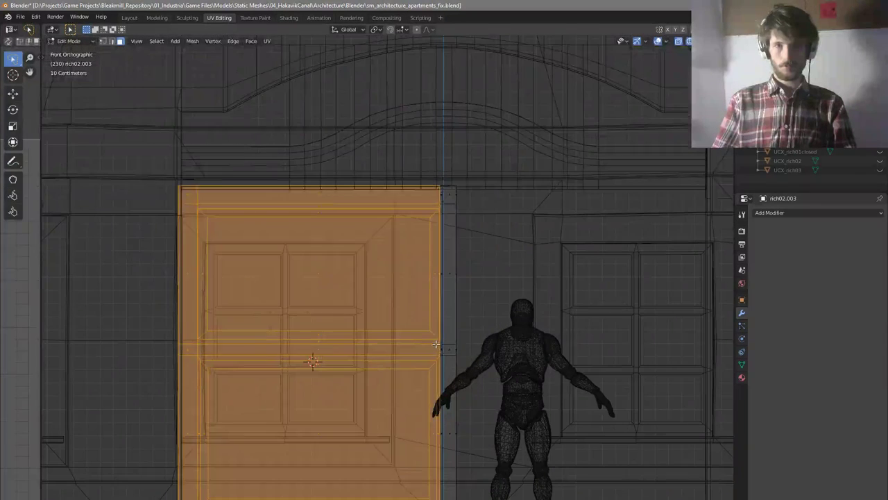
{"action": "scroll", "coordinate": [469, 340], "scroll_direction": "down", "scroll_amount": 3}
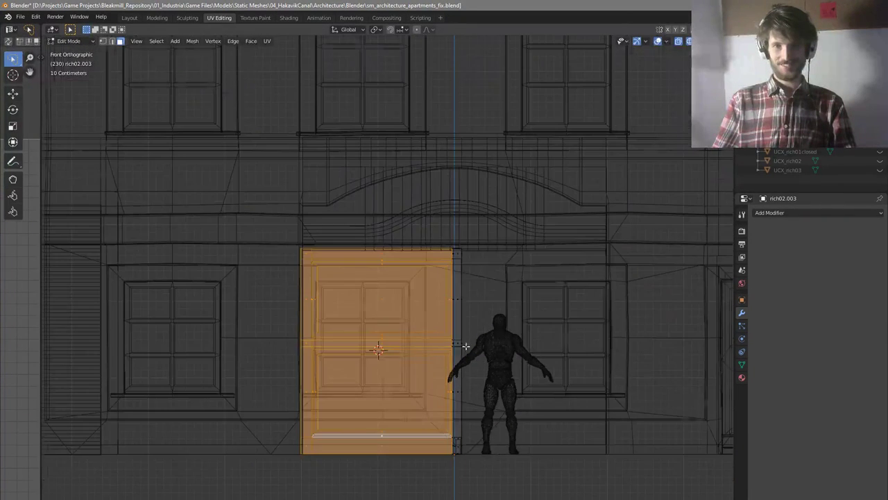
Try to duplicate the selected leaf faces along X into the other half of the doorway
{"action": "key", "text": "shift+d"}
{"action": "key", "text": "x"}
{"action": "left_click", "coordinate": [656, 353]}
{"action": "scroll", "coordinate": [562, 340], "scroll_direction": "down", "scroll_amount": 3}
{"action": "scroll", "coordinate": [582, 343], "scroll_direction": "up", "scroll_amount": 5}
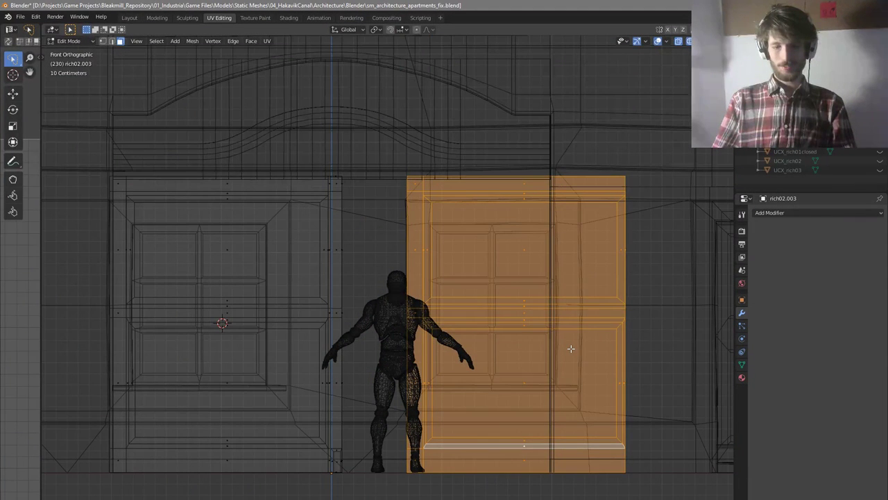
{"action": "key", "text": "ctrl+z"}
Separate the in-place duplicate of the leaf faces into its own object and select it in Object Mode
{"action": "key", "text": "p"}
{"action": "left_click", "coordinate": [570, 348]}
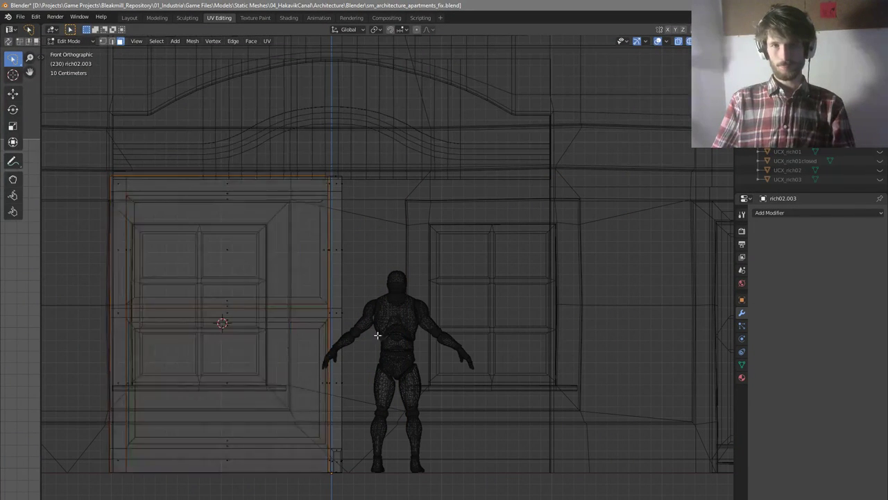
{"action": "key", "text": "Tab"}
{"action": "left_click", "coordinate": [316, 324]}
{"action": "key", "text": "g"}
{"action": "right_click", "coordinate": [396, 316]}
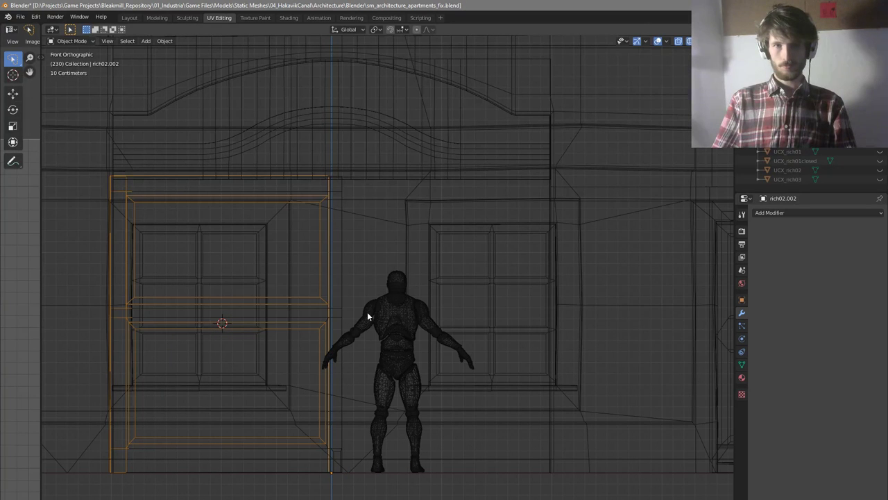
Apply the separated leaf's transform, and mirror it across X with an applied Mirror modifier
{"action": "left_click", "coordinate": [784, 213]}
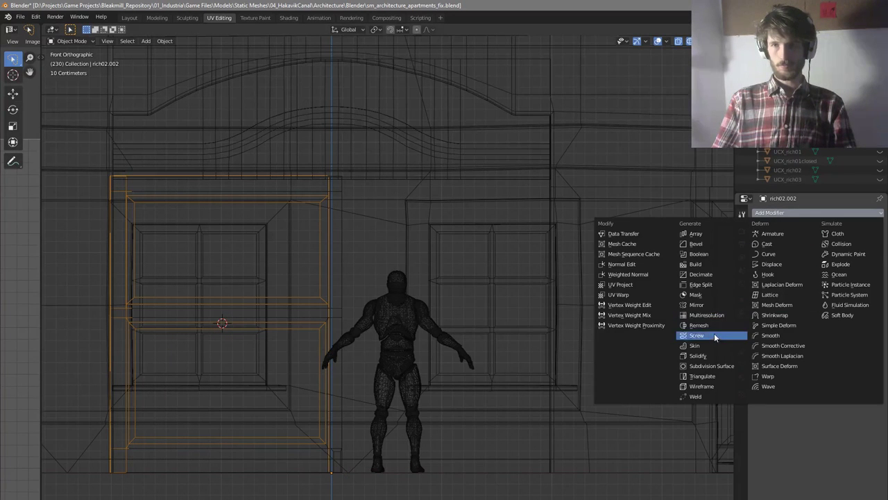
{"action": "key", "text": "ctrl+a"}
{"action": "left_click", "coordinate": [397, 291]}
{"action": "left_click", "coordinate": [783, 213]}
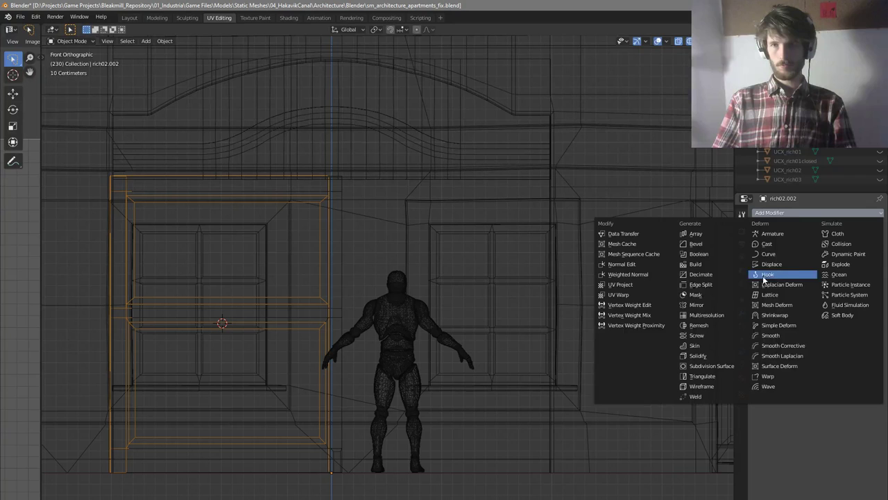
{"action": "left_click", "coordinate": [697, 305]}
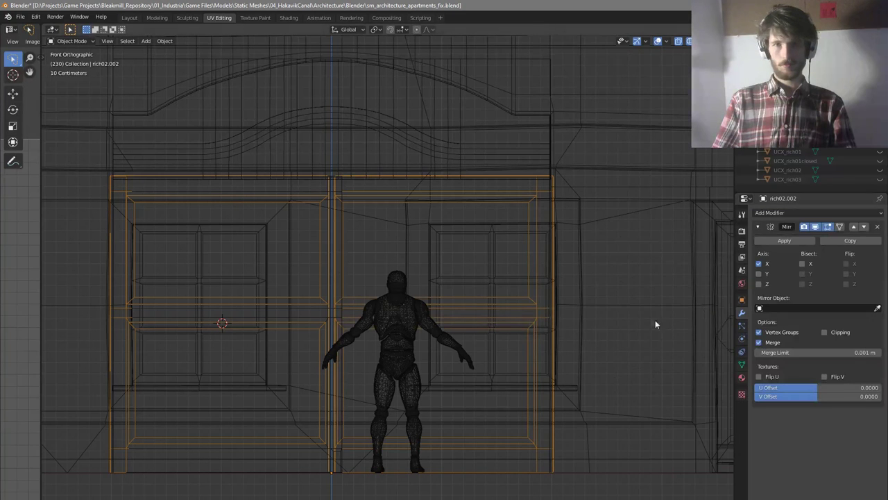
{"action": "left_click", "coordinate": [787, 240]}
Delete the original left half of the mirrored object, keeping only the right leaf, and return to solid shading
{"action": "key", "text": "Tab"}
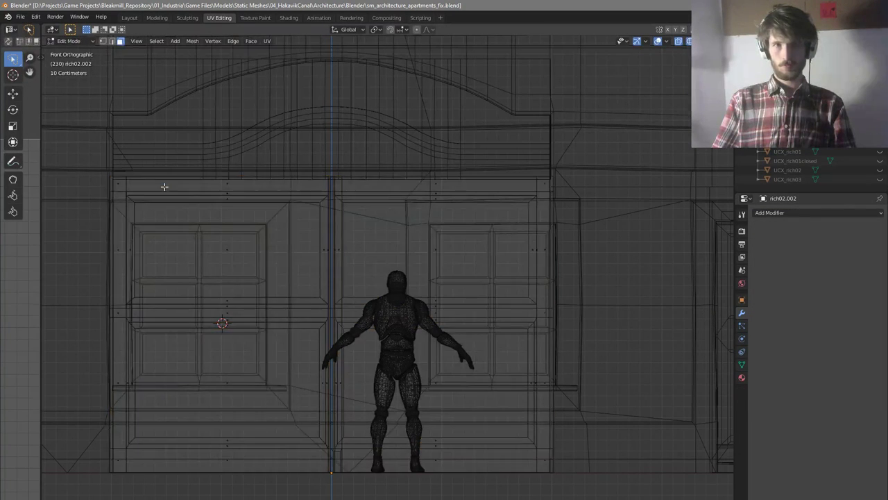
{"action": "mouse_move", "coordinate": [84, 137]}
{"action": "left_mouse_down"}
{"action": "mouse_move", "coordinate": [258, 420]}
{"action": "mouse_move", "coordinate": [333, 494]}
{"action": "left_mouse_up"}
{"action": "key", "text": "x"}
{"action": "left_click", "coordinate": [315, 448]}
{"action": "key", "text": "Tab"}
{"action": "key", "text": "z"}
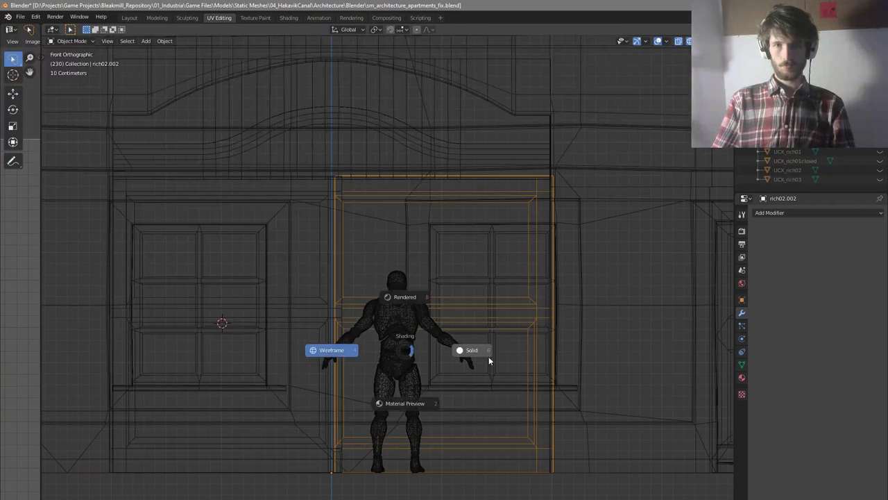
{"action": "left_click", "coordinate": [488, 356]}
{"action": "mouse_move", "coordinate": [441, 331]}
{"action": "middle_mouse_down"}
{"action": "mouse_move", "coordinate": [454, 350]}
{"action": "mouse_move", "coordinate": [408, 339]}
{"action": "middle_mouse_up"}
{"action": "key", "text": "KP_1"}
Box-select the right leaf's vertices beside the centre stile and move them along X
{"action": "key", "text": "Tab"}
{"action": "key", "text": "z"}
{"action": "left_click", "coordinate": [316, 330]}
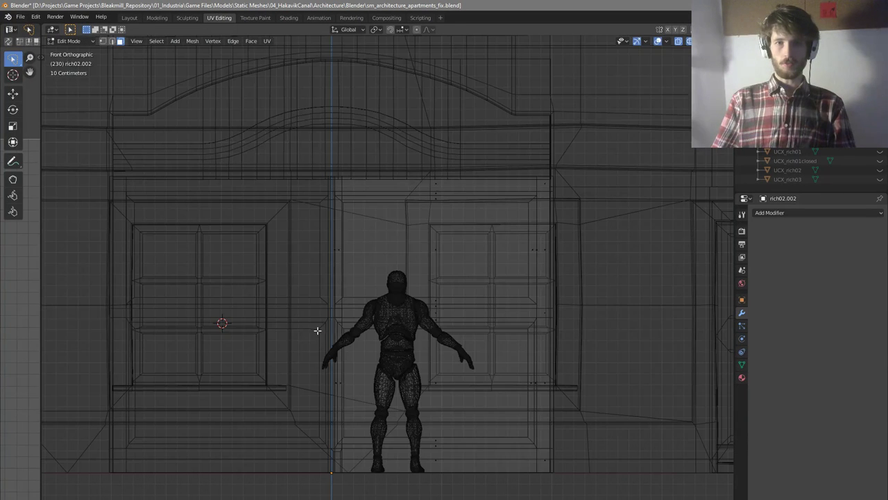
{"action": "key", "text": "a"}
{"action": "key", "text": "alt+a"}
{"action": "left_click_drag", "start_coordinate": [320, 152], "coordinate": [387, 497]}
{"action": "key", "text": "z"}
{"action": "left_click", "coordinate": [454, 382]}
{"action": "mouse_move", "coordinate": [432, 336]}
{"action": "middle_mouse_down"}
{"action": "mouse_move", "coordinate": [404, 353]}
{"action": "mouse_move", "coordinate": [359, 355]}
{"action": "middle_mouse_up"}
{"action": "scroll", "coordinate": [367, 357], "scroll_direction": "up", "scroll_amount": 3}
{"action": "key", "text": "g"}
{"action": "key", "text": "x"}
{"action": "left_click", "coordinate": [369, 363]}
Move the right leaf's stile-side vertices about 0.033 m along X, away from the stile
{"action": "middle_click_drag", "start_coordinate": [369, 234], "coordinate": [335, 211]}
{"action": "scroll", "coordinate": [306, 139], "scroll_direction": "up", "scroll_amount": 3}
{"action": "middle_click_drag", "start_coordinate": [305, 140], "coordinate": [358, 177]}
{"action": "scroll", "coordinate": [357, 176], "scroll_direction": "down", "scroll_amount": 4}
{"action": "scroll", "coordinate": [359, 175], "scroll_direction": "up", "scroll_amount": 4}
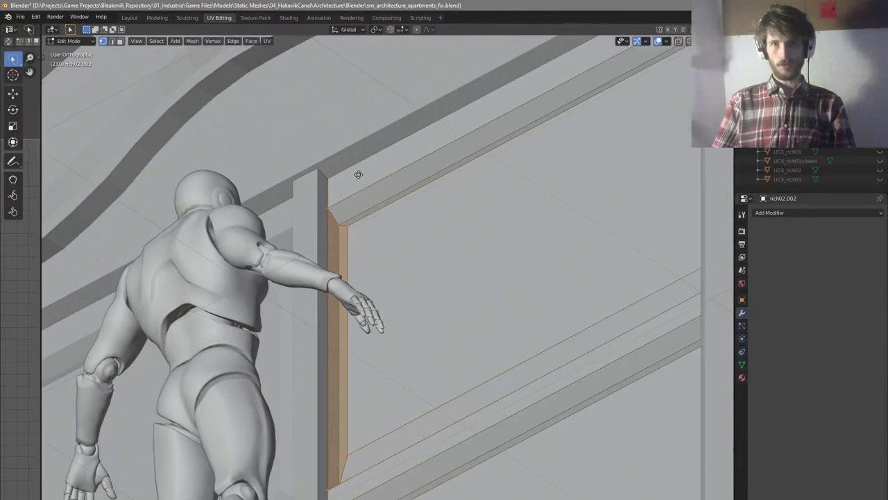
{"action": "key", "text": "g"}
{"action": "key", "text": "x"}
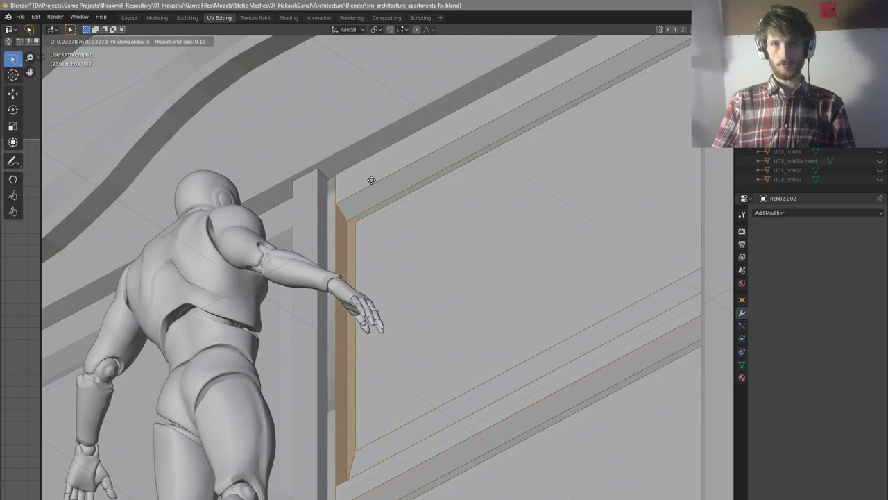
{"action": "left_click", "coordinate": [373, 185]}
Adjust the right leaf's inner vertical edge beside the stile along X and leave Edit Mode
{"action": "key", "text": "2"}
{"action": "middle_click_drag", "start_coordinate": [337, 224], "coordinate": [388, 424]}
{"action": "scroll", "coordinate": [377, 312], "scroll_direction": "down", "scroll_amount": 3}
{"action": "scroll", "coordinate": [388, 424], "scroll_direction": "up", "scroll_amount": 3}
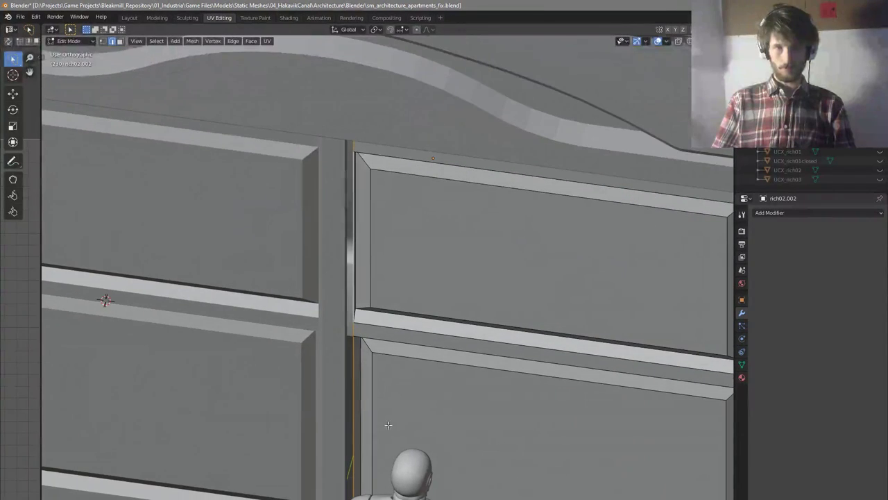
{"action": "key", "text": "g"}
{"action": "key", "text": "x"}
{"action": "left_click", "coordinate": [417, 402]}
{"action": "key", "text": "Tab"}
{"action": "middle_click_drag", "start_coordinate": [417, 402], "coordinate": [450, 321]}
{"action": "scroll", "coordinate": [406, 335], "scroll_direction": "down", "scroll_amount": 4}
{"action": "key", "text": "a"}
{"action": "key", "text": "a"}
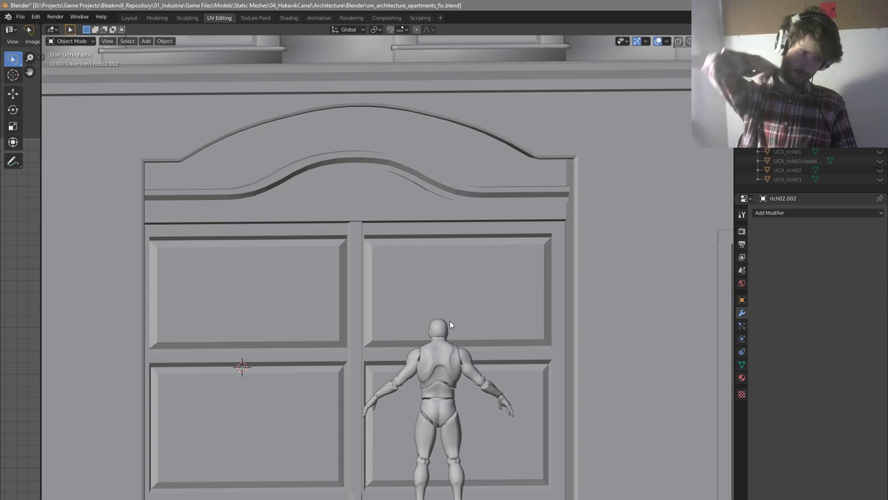
Select both door leaves in Object Mode and join them into a single object
{"action": "middle_click_drag", "start_coordinate": [459, 283], "coordinate": [475, 297]}
{"action": "scroll", "coordinate": [465, 326], "scroll_direction": "down", "scroll_amount": 1}
{"action": "key", "text": "a"}
{"action": "key", "text": "a"}
{"action": "scroll", "coordinate": [425, 415], "scroll_direction": "up", "scroll_amount": 1}
{"action": "left_click", "coordinate": [418, 404]}
{"action": "key", "text": "g"}
{"action": "right_click", "coordinate": [449, 387]}
{"action": "key", "text": "ctrl+j"}
Examine the joined double door from several angles in Edit and Object Mode, and save the file
{"action": "middle_click_drag", "start_coordinate": [455, 390], "coordinate": [305, 378]}
{"action": "scroll", "coordinate": [453, 332], "scroll_direction": "down", "scroll_amount": 3}
{"action": "key", "text": "a"}
{"action": "scroll", "coordinate": [403, 368], "scroll_direction": "down", "scroll_amount": 2}
{"action": "scroll", "coordinate": [424, 344], "scroll_direction": "up", "scroll_amount": 2}
{"action": "middle_click_drag", "start_coordinate": [424, 343], "coordinate": [474, 336]}
{"action": "key", "text": "Tab"}
{"action": "scroll", "coordinate": [412, 275], "scroll_direction": "up", "scroll_amount": 1}
{"action": "mouse_move", "coordinate": [416, 292]}
{"action": "middle_mouse_down"}
{"action": "mouse_move", "coordinate": [412, 274]}
{"action": "mouse_move", "coordinate": [413, 298]}
{"action": "mouse_move", "coordinate": [429, 296]}
{"action": "middle_mouse_up"}
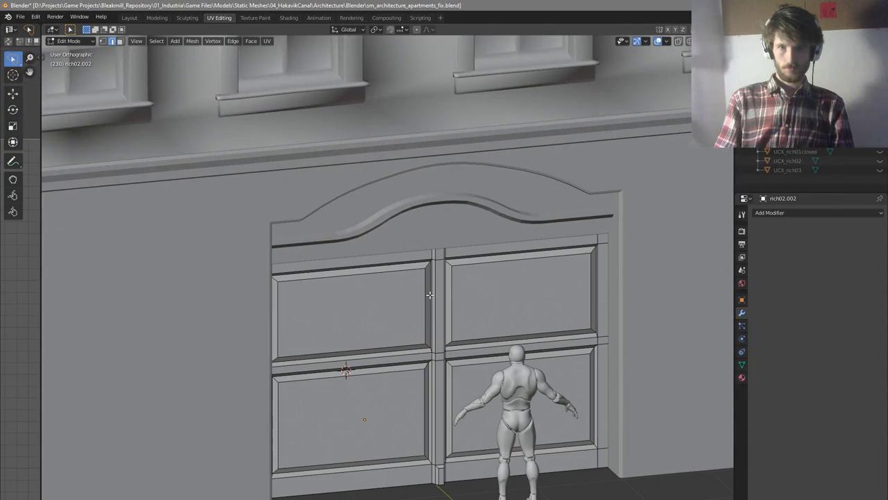
{"action": "middle_click_drag", "start_coordinate": [392, 397], "coordinate": [377, 385]}
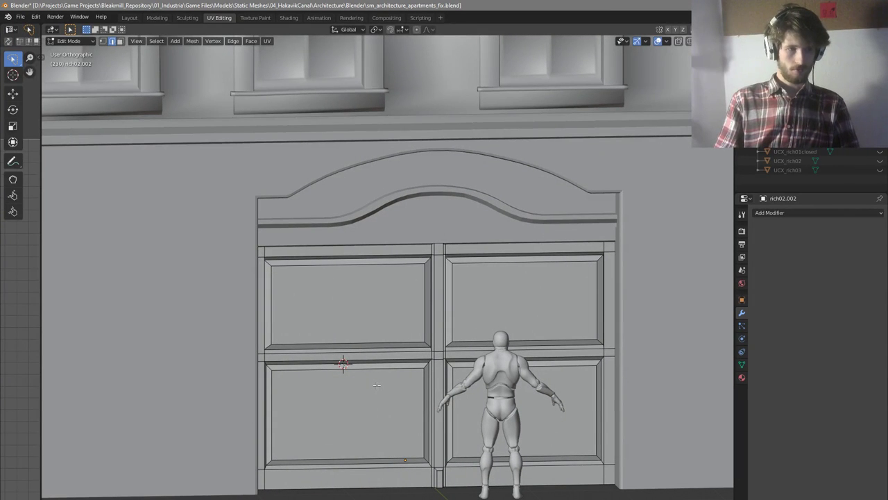
{"action": "middle_click_drag", "start_coordinate": [390, 361], "coordinate": [413, 368]}
{"action": "middle_click_drag", "start_coordinate": [541, 403], "coordinate": [501, 350]}
{"action": "key", "text": "Tab"}
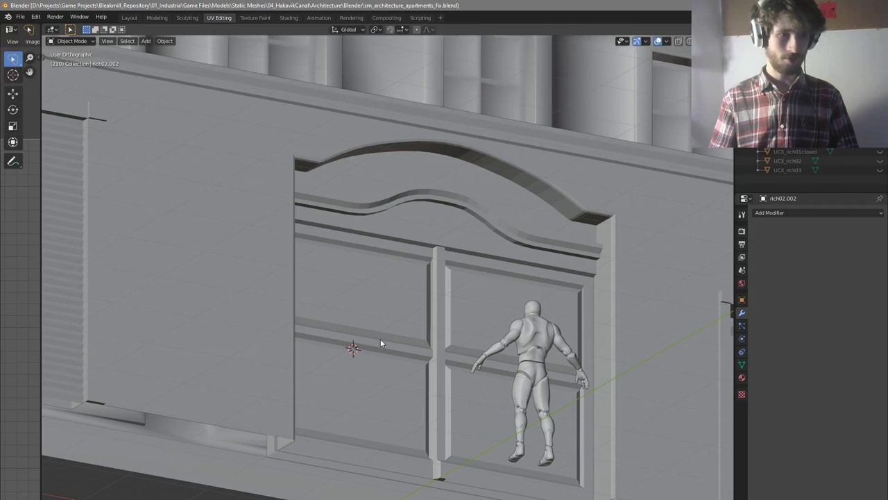
Switch to the reference photo P1060513.JPG in Photos and examine the doorway and ground-floor wall of the green facade
{"action": "scroll", "coordinate": [394, 364], "scroll_direction": "down", "scroll_amount": 5}
{"action": "middle_click_drag", "start_coordinate": [308, 391], "coordinate": [576, 404]}
{"action": "left_click", "coordinate": [576, 498]}
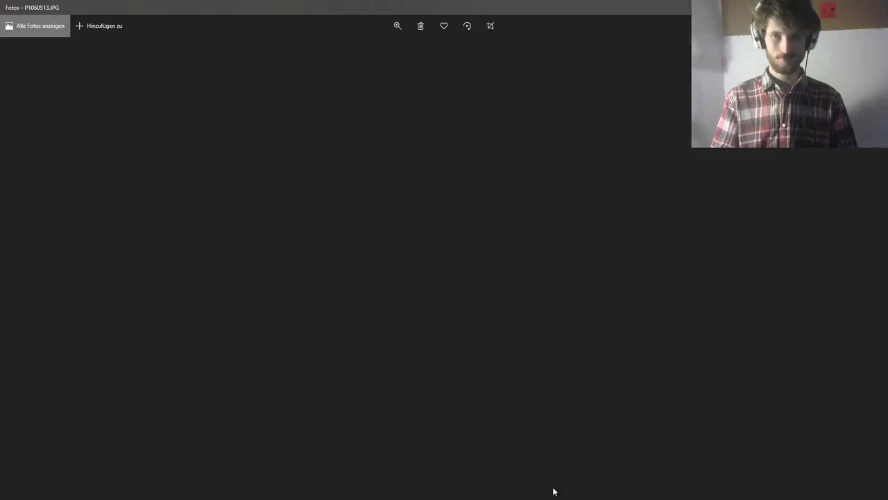
{"action": "scroll", "coordinate": [551, 454], "scroll_direction": "up", "scroll_amount": 5}
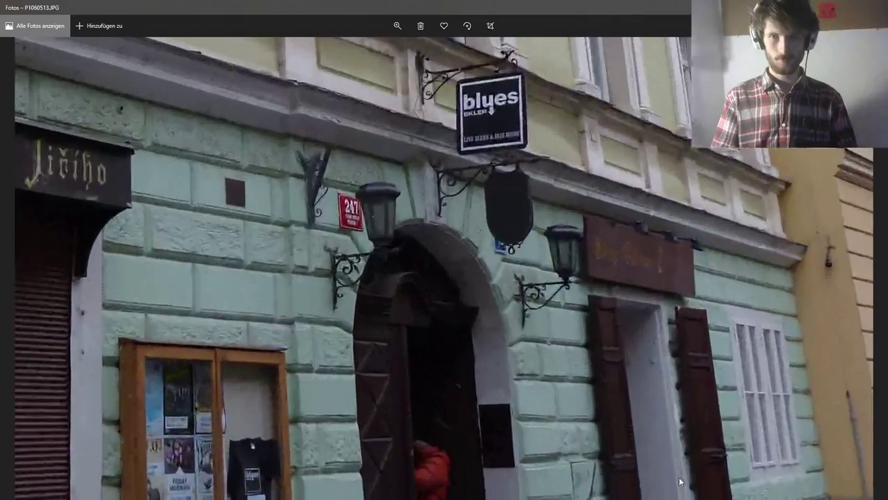
{"action": "scroll", "coordinate": [680, 481], "scroll_direction": "down", "scroll_amount": 3}
Switch to Blender and enter Edit Mode on the rich02 facade with face selection active
{"action": "key", "text": "alt+Tab"}
{"action": "left_click", "coordinate": [562, 349]}
{"action": "key", "text": "Tab"}
{"action": "middle_click_drag", "start_coordinate": [562, 348], "coordinate": [671, 356]}
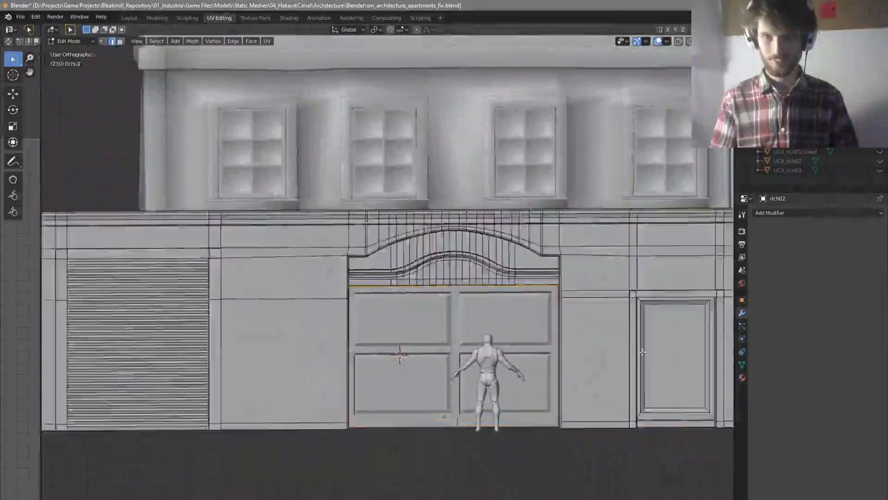
{"action": "scroll", "coordinate": [670, 357], "scroll_direction": "up", "scroll_amount": 5}
{"action": "key", "text": "3"}
{"action": "scroll", "coordinate": [410, 244], "scroll_direction": "down", "scroll_amount": 5}
Delete the faces of the recessed panel filling the small doorway beside the rich02 double door
{"action": "left_click", "coordinate": [530, 288]}
{"action": "key", "text": "ctrl+l"}
{"action": "middle_click_drag", "start_coordinate": [530, 288], "coordinate": [529, 263]}
{"action": "key", "text": "KP_1"}
{"action": "scroll", "coordinate": [529, 264], "scroll_direction": "up", "scroll_amount": 4}
{"action": "key", "text": "alt+a"}
{"action": "key", "text": "b"}
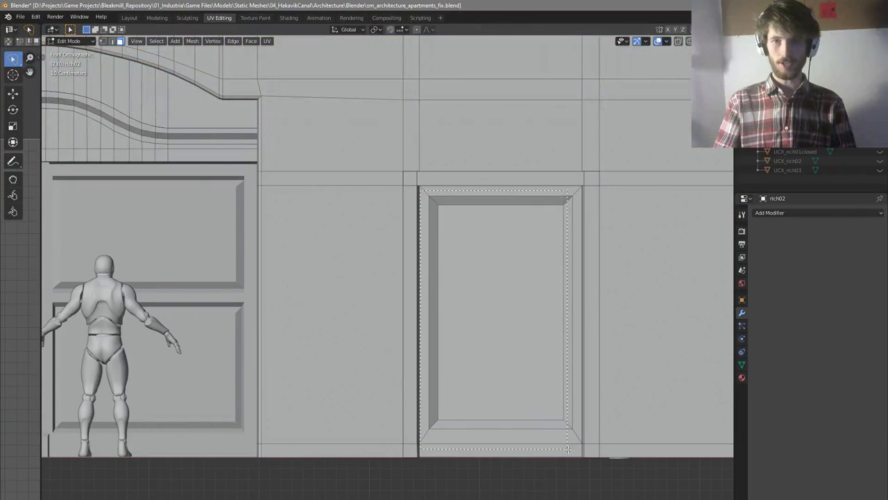
{"action": "left_click_drag", "start_coordinate": [567, 449], "coordinate": [569, 450]}
{"action": "key", "text": "x"}
{"action": "left_click", "coordinate": [576, 435]}
{"action": "middle_click_drag", "start_coordinate": [575, 435], "coordinate": [583, 368]}
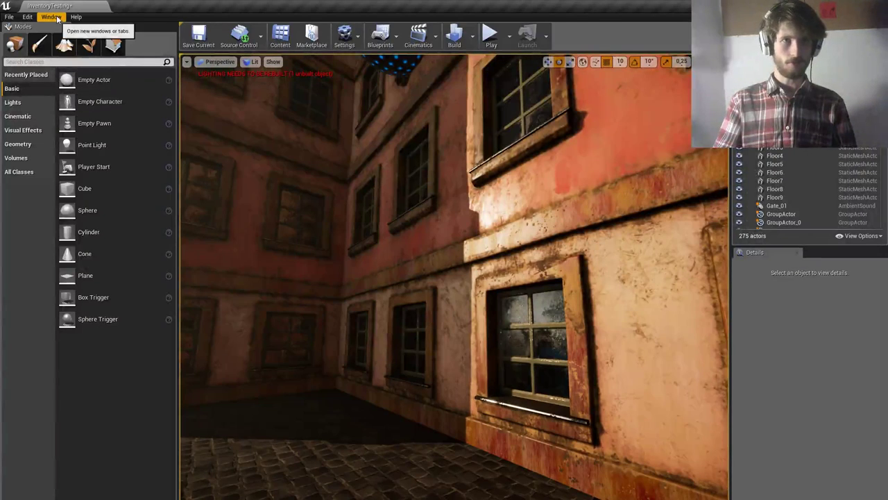
Switch to Unreal Editor and set the level viewport's view mode to Unlit
{"action": "left_click", "coordinate": [57, 18]}
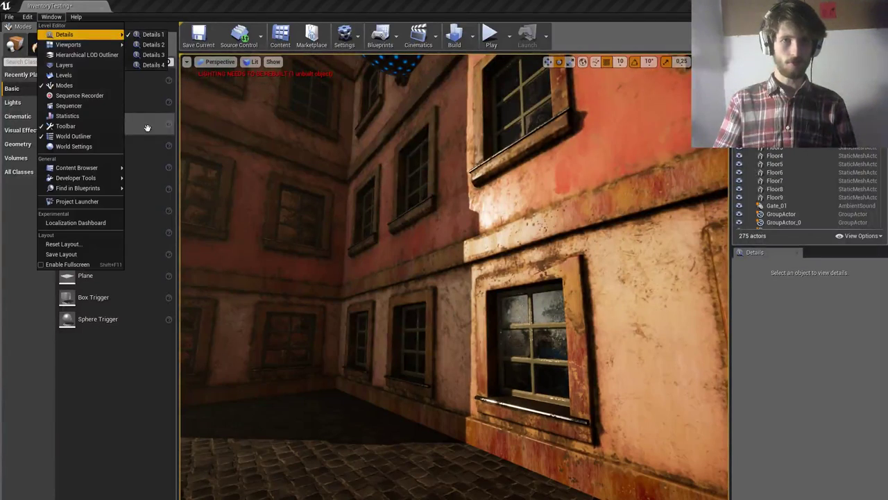
{"action": "left_click", "coordinate": [252, 61]}
{"action": "left_click", "coordinate": [264, 91]}
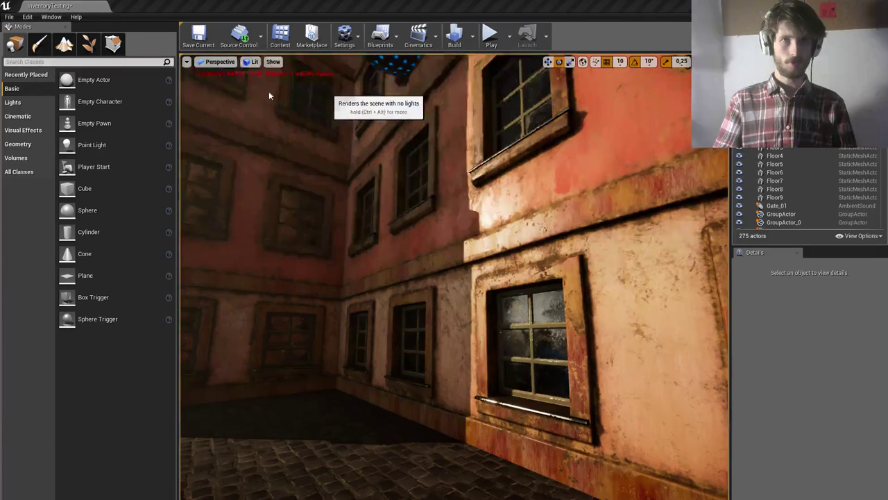
Open a separate Content Browser window and place it over the level viewport
{"action": "left_click", "coordinate": [51, 17]}
{"action": "mouse_move", "coordinate": [77, 168]}
{"action": "left_click", "coordinate": [154, 167]}
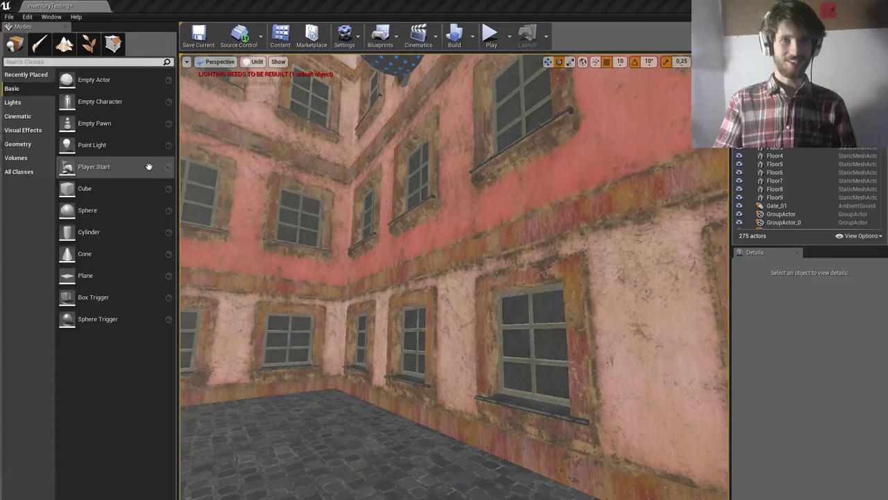
{"action": "left_click_drag", "start_coordinate": [147, 114], "coordinate": [403, 128]}
{"action": "left_click", "coordinate": [531, 153]}
{"action": "left_click_drag", "start_coordinate": [458, 127], "coordinate": [522, 116]}
{"action": "left_click", "coordinate": [589, 152]}
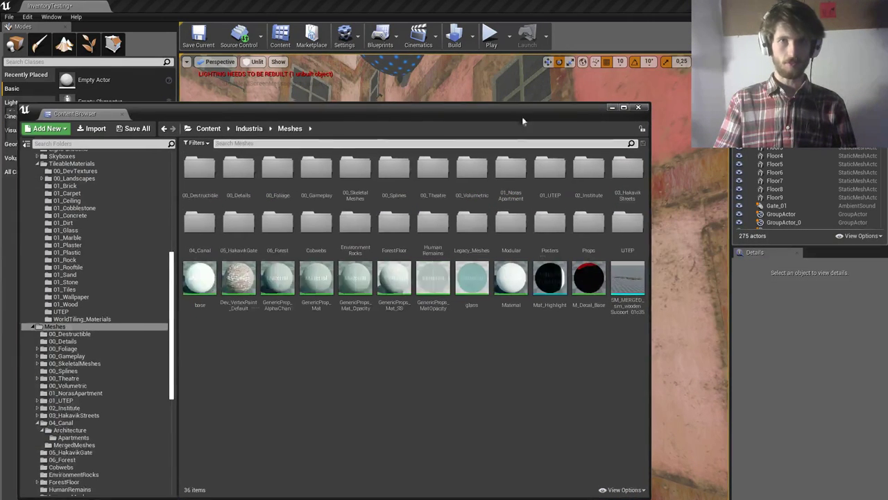
Search the Industria folder for "building" and "arch" assets, then clear the search
{"action": "left_click", "coordinate": [258, 128]}
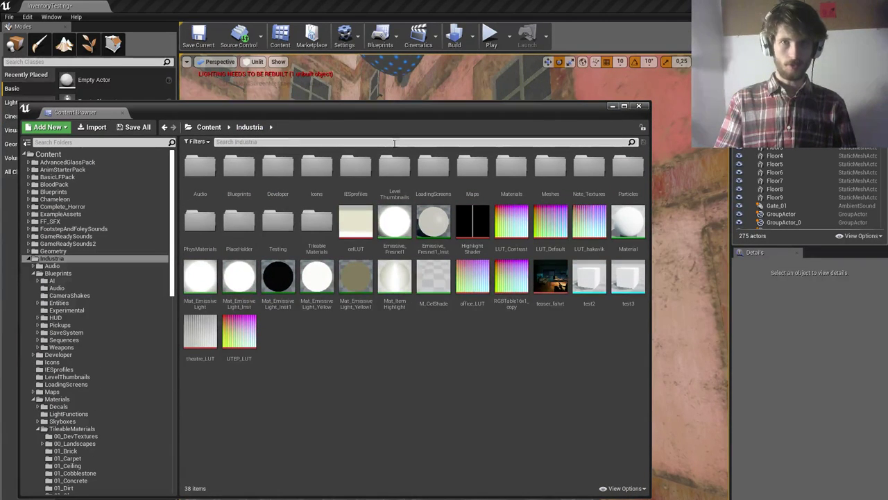
{"action": "type", "text": "building"}
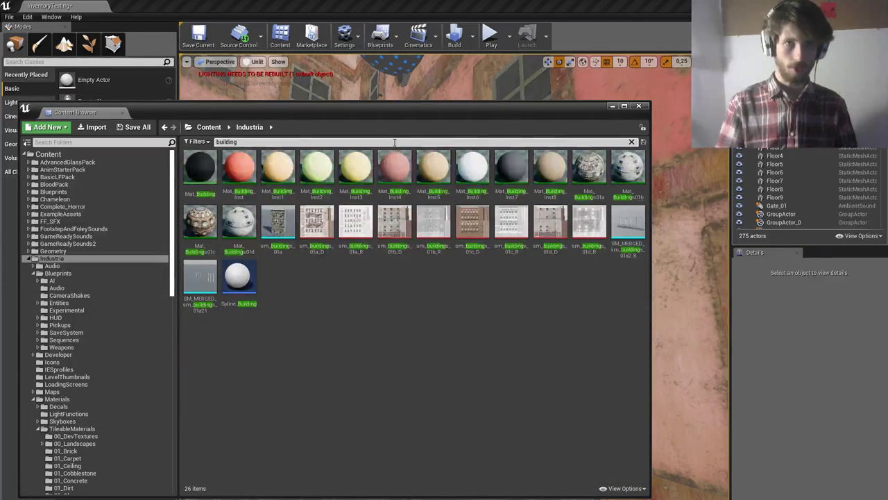
{"action": "left_click", "coordinate": [631, 141]}
{"action": "type", "text": "arch"}
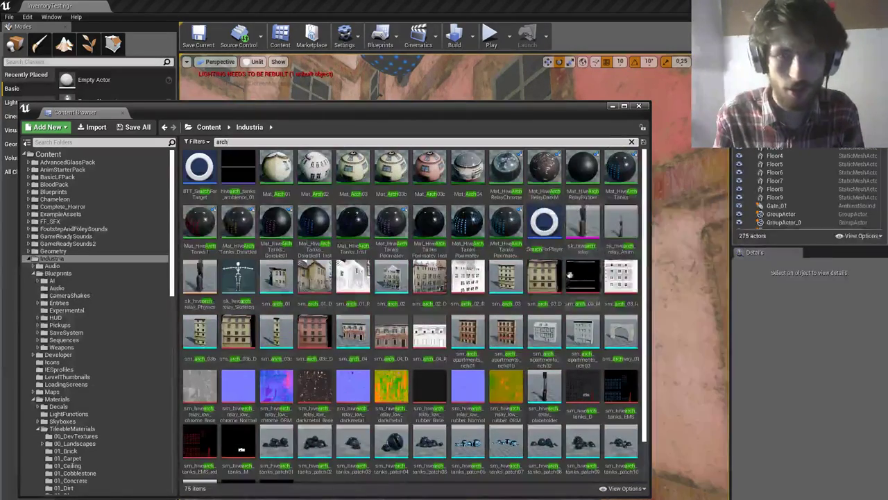
{"action": "scroll", "coordinate": [645, 305], "scroll_direction": "down", "scroll_amount": 1}
{"action": "scroll", "coordinate": [645, 260], "scroll_direction": "up", "scroll_amount": 1}
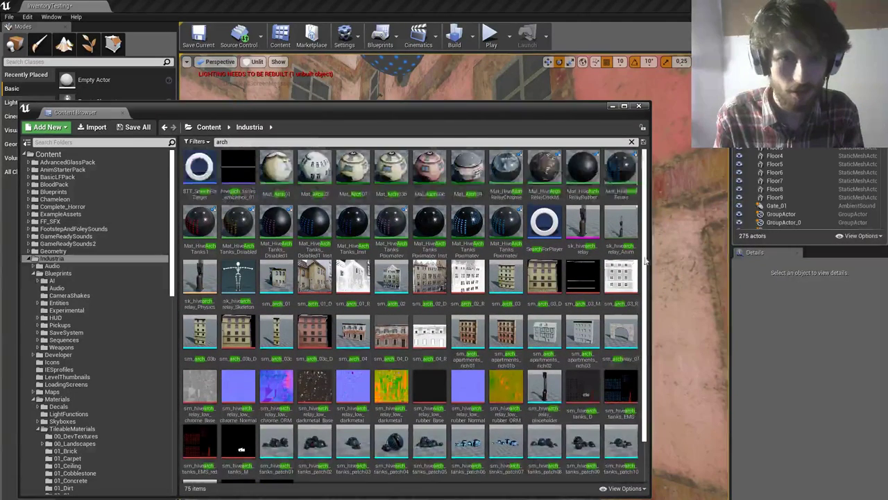
{"action": "left_click", "coordinate": [632, 142]}
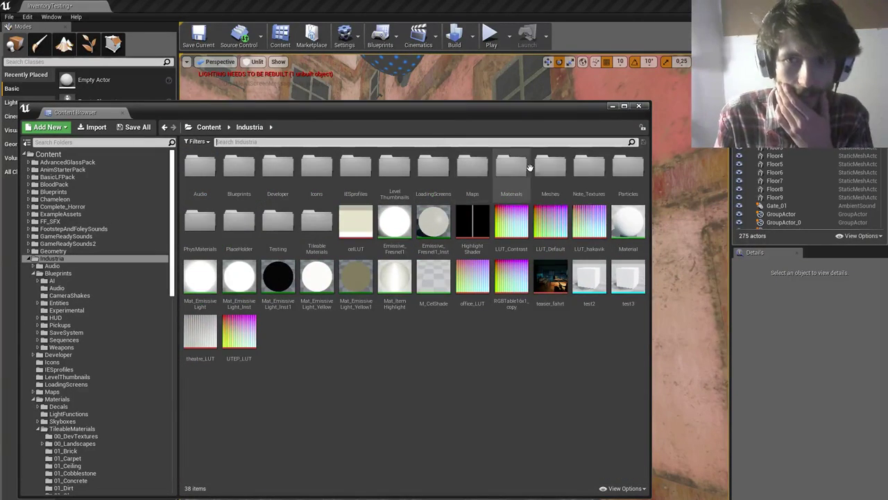
Browse to the Architecture folder inside Meshes/04_Canal to look over its building assets
{"action": "double_click", "coordinate": [486, 184]}
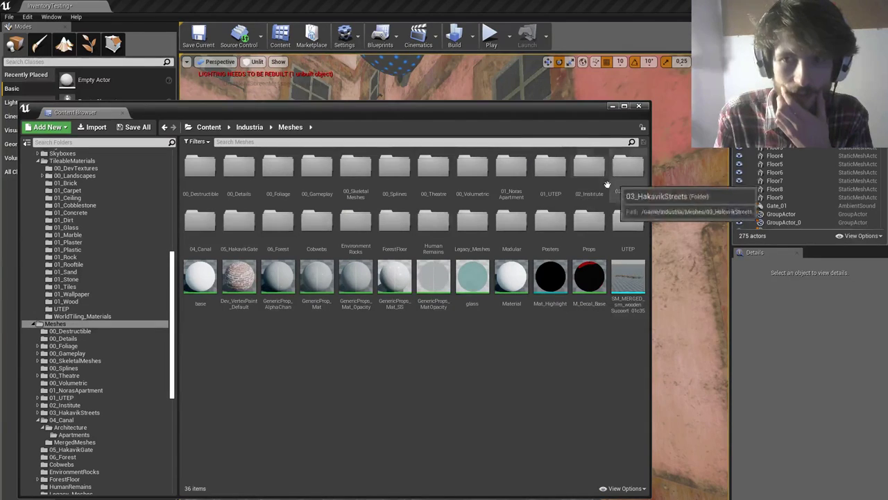
{"action": "left_click", "coordinate": [201, 226]}
{"action": "double_click", "coordinate": [200, 225]}
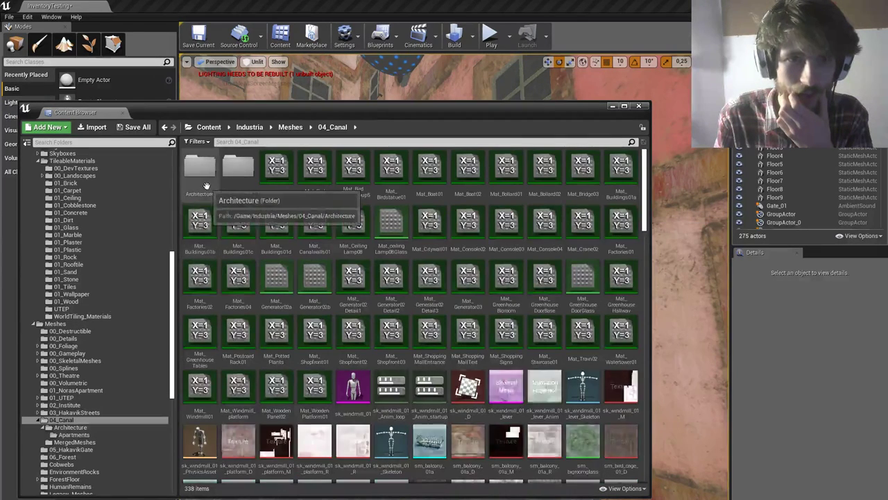
{"action": "double_click", "coordinate": [200, 167]}
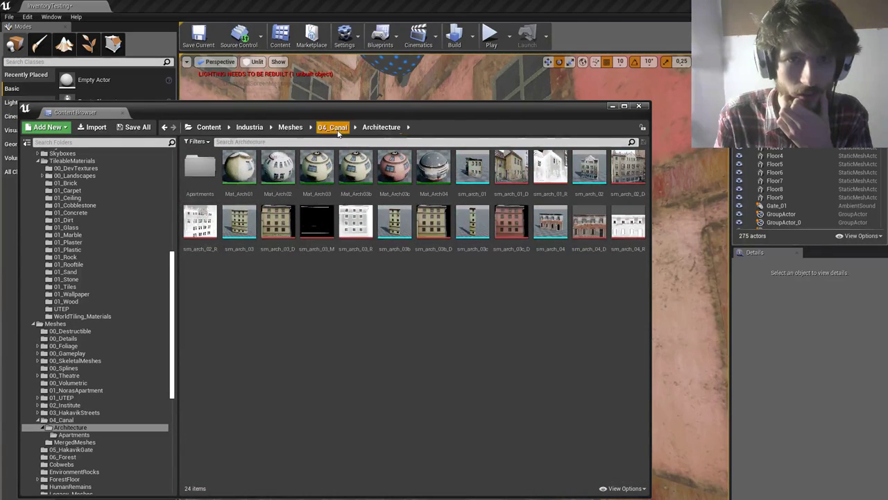
Look through the 03_HakavikStreets folder and its Building subfolder, and return to the Meshes folder
{"action": "left_click", "coordinate": [333, 127]}
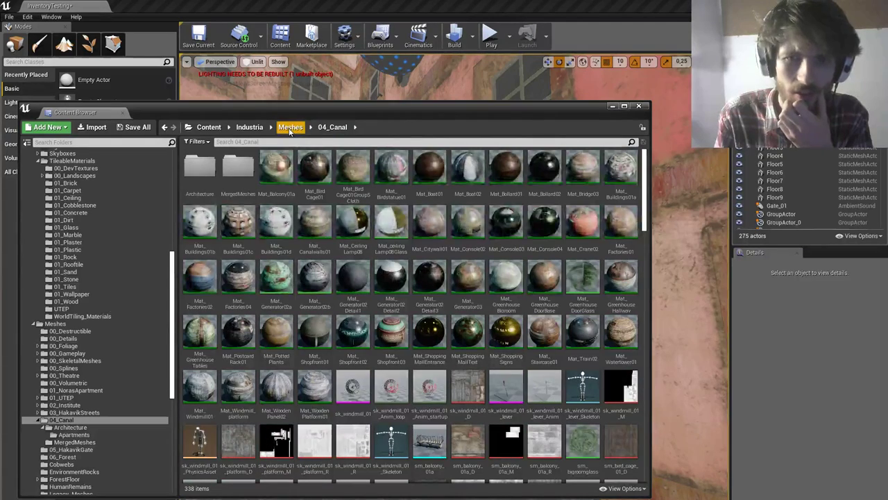
{"action": "left_click", "coordinate": [297, 130]}
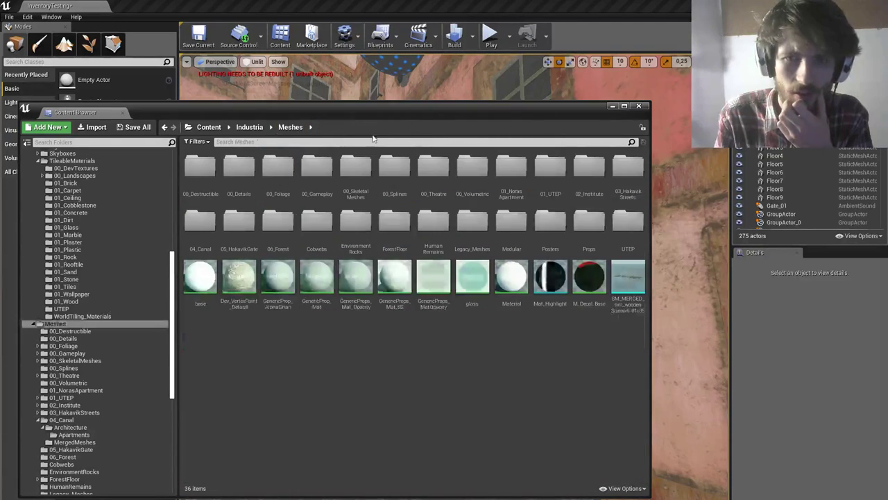
{"action": "double_click", "coordinate": [624, 177]}
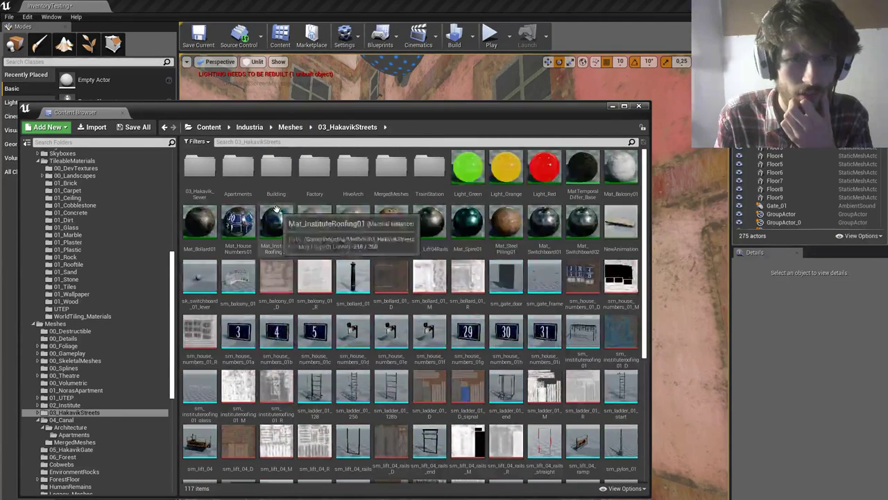
{"action": "double_click", "coordinate": [276, 170]}
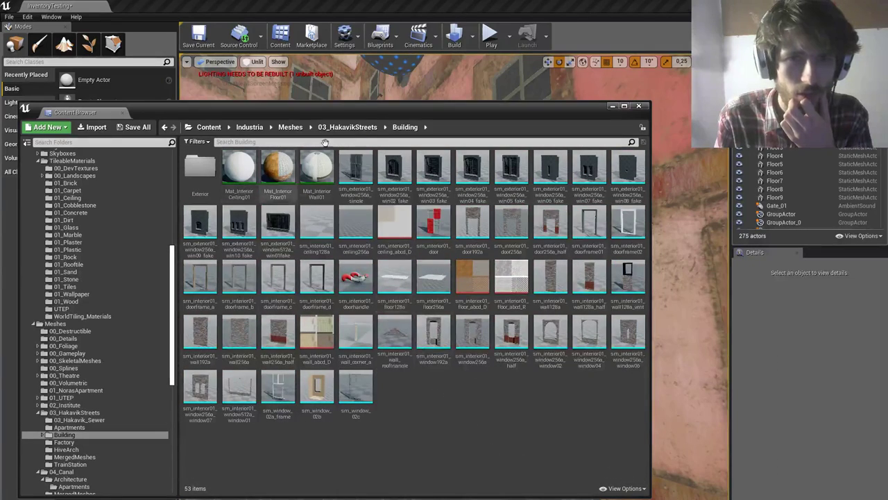
{"action": "left_click", "coordinate": [370, 128]}
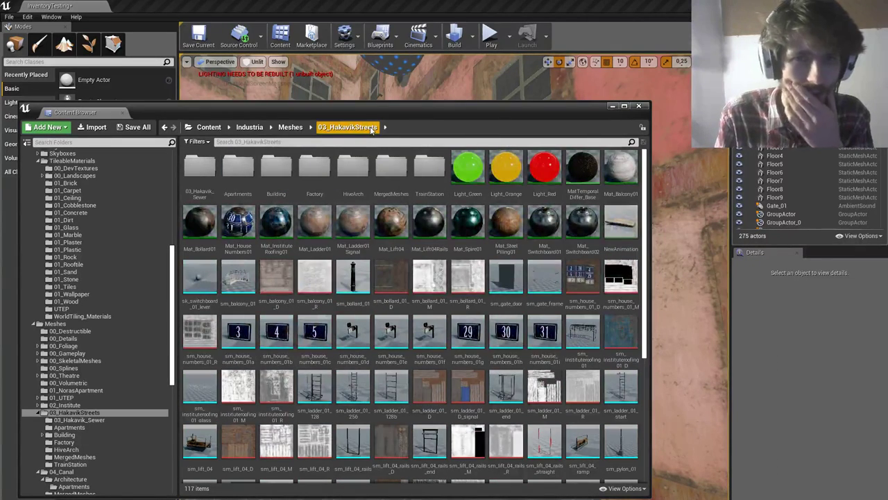
{"action": "left_click", "coordinate": [291, 128]}
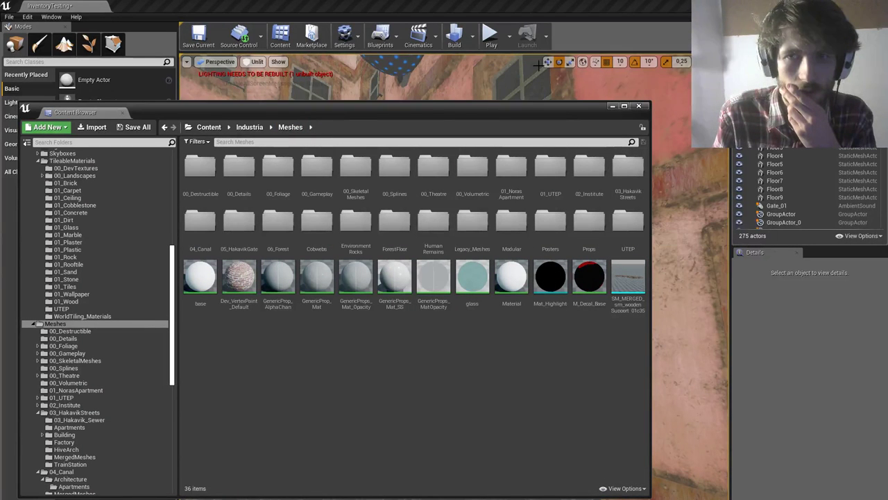
Switch back to Blender, examine the emptied rich02 doorway from several angles and leave Edit Mode
{"action": "left_click_drag", "start_coordinate": [841, 8], "coordinate": [852, 172]}
{"action": "left_click", "coordinate": [853, 165]}
{"action": "middle_click_drag", "start_coordinate": [561, 335], "coordinate": [507, 325]}
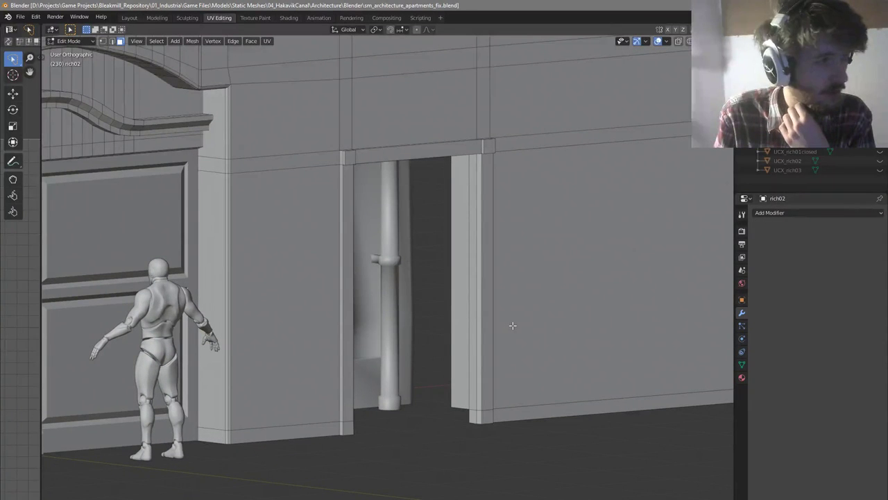
{"action": "middle_click_drag", "start_coordinate": [538, 388], "coordinate": [528, 386]}
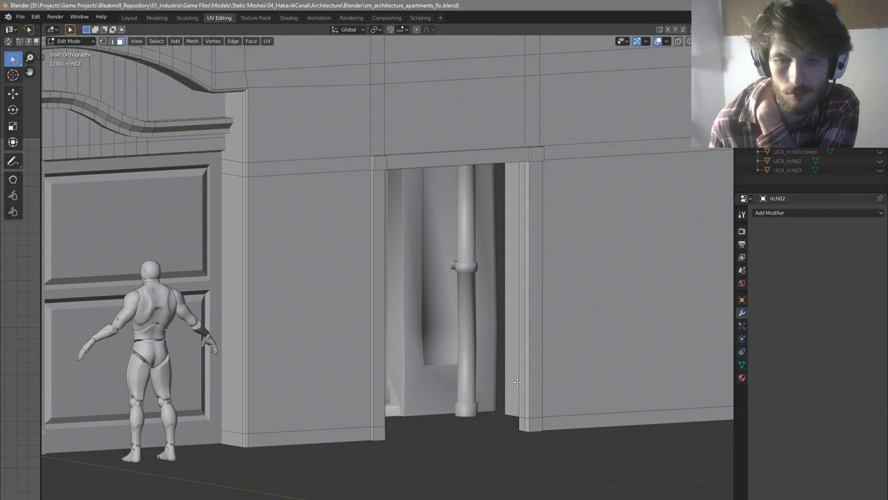
{"action": "middle_click_drag", "start_coordinate": [515, 369], "coordinate": [515, 345]}
{"action": "key", "text": "Tab"}
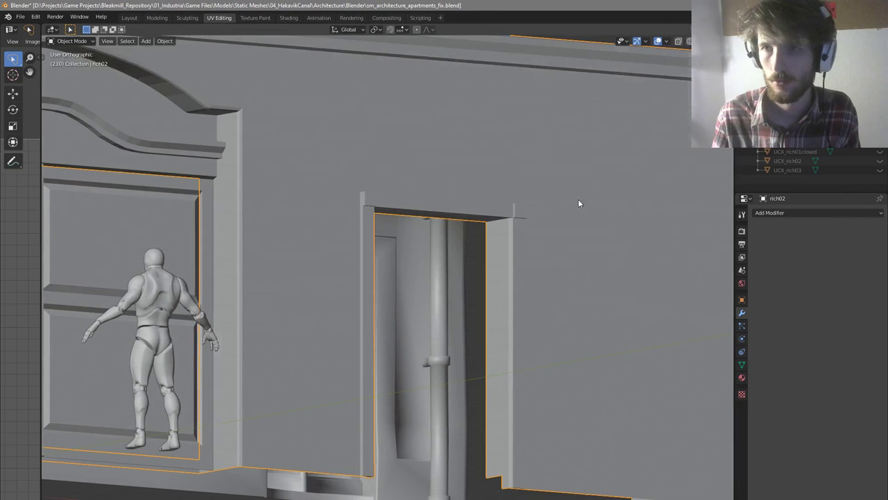
Enter Edit Mode on the rich01 building behind and select all linked geometry of its panelled door
{"action": "left_click", "coordinate": [452, 284]}
{"action": "middle_click_drag", "start_coordinate": [532, 243], "coordinate": [483, 242]}
{"action": "key", "text": "Tab"}
{"action": "scroll", "coordinate": [416, 299], "scroll_direction": "up", "scroll_amount": 4}
{"action": "left_click", "coordinate": [362, 344]}
{"action": "key", "text": "ctrl+l"}
{"action": "scroll", "coordinate": [368, 347], "scroll_direction": "down", "scroll_amount": 5}
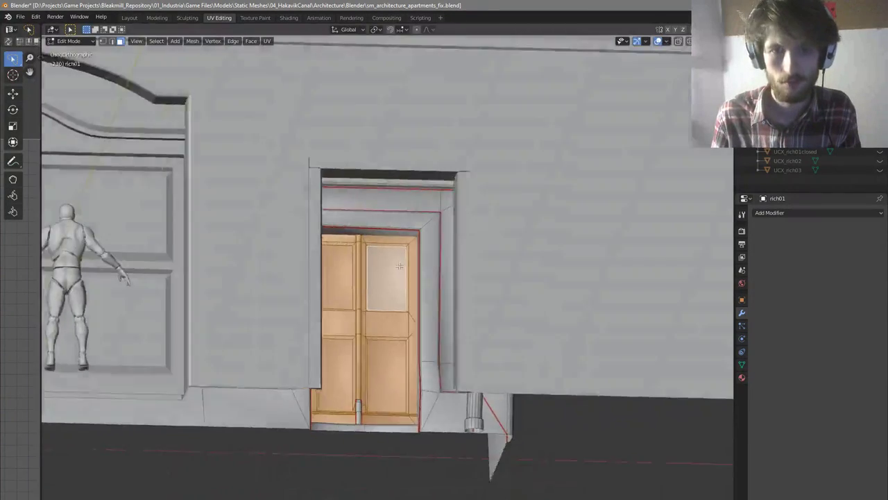
{"action": "middle_click_drag", "start_coordinate": [404, 369], "coordinate": [372, 388]}
{"action": "scroll", "coordinate": [364, 403], "scroll_direction": "up", "scroll_amount": 6}
{"action": "scroll", "coordinate": [340, 345], "scroll_direction": "down", "scroll_amount": 6}
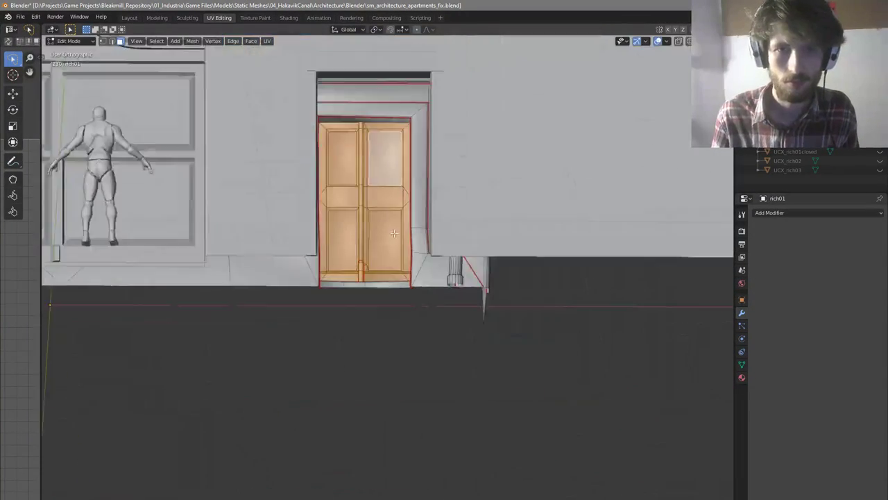
{"action": "middle_click_drag", "start_coordinate": [394, 234], "coordinate": [401, 243]}
Duplicate the selected rich01 door in place, separate the copy into its own object and return to Object Mode
{"action": "key", "text": "shift+d"}
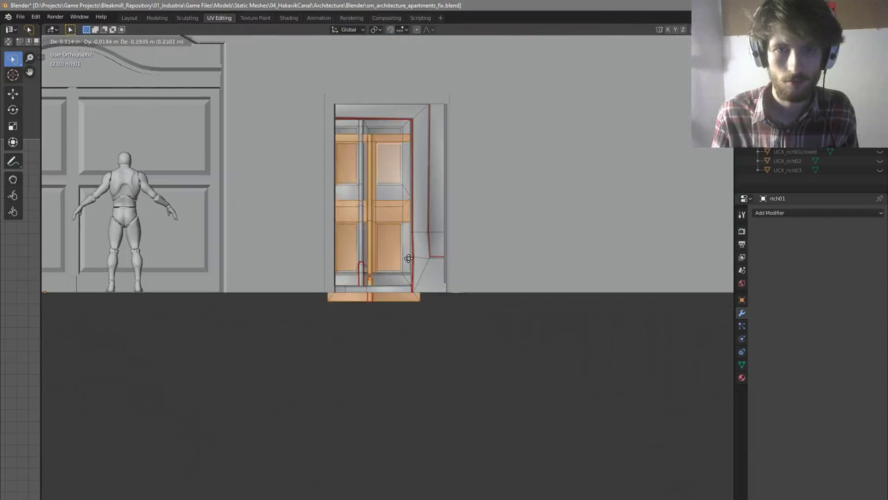
{"action": "right_click", "coordinate": [411, 250]}
{"action": "key", "text": "p"}
{"action": "left_click", "coordinate": [404, 247]}
{"action": "key", "text": "Tab"}
Hide the rich01 building and open the separated door copy in Edit Mode
{"action": "key", "text": "g"}
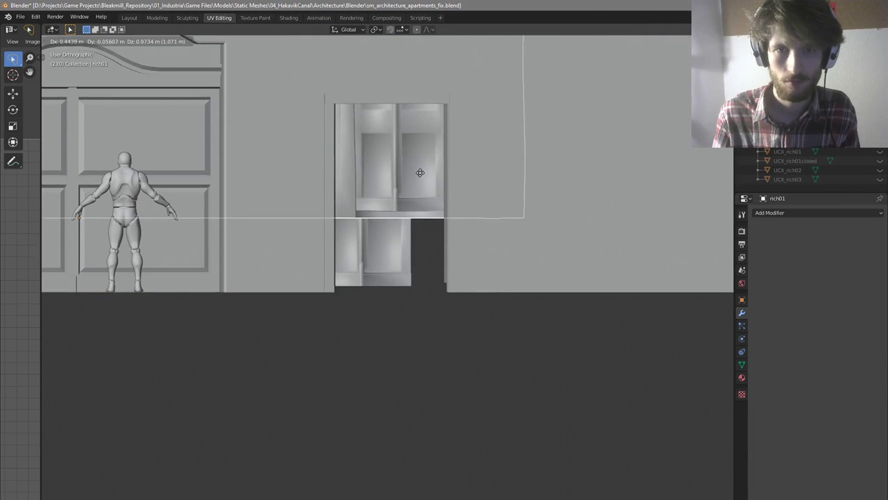
{"action": "right_click", "coordinate": [421, 173]}
{"action": "key", "text": "h"}
{"action": "left_click", "coordinate": [404, 236]}
{"action": "key", "text": "Tab"}
{"action": "left_click", "coordinate": [407, 237]}
{"action": "middle_click_drag", "start_coordinate": [406, 236], "coordinate": [352, 282]}
Move the whole door copy forward along Y to the rich02 facade and check it in front view
{"action": "key", "text": "a"}
{"action": "key", "text": "g"}
{"action": "key", "text": "y"}
{"action": "left_click", "coordinate": [244, 330]}
{"action": "scroll", "coordinate": [278, 312], "scroll_direction": "down", "scroll_amount": 1}
{"action": "middle_click_drag", "start_coordinate": [292, 307], "coordinate": [338, 260]}
{"action": "key", "text": "KP_1"}
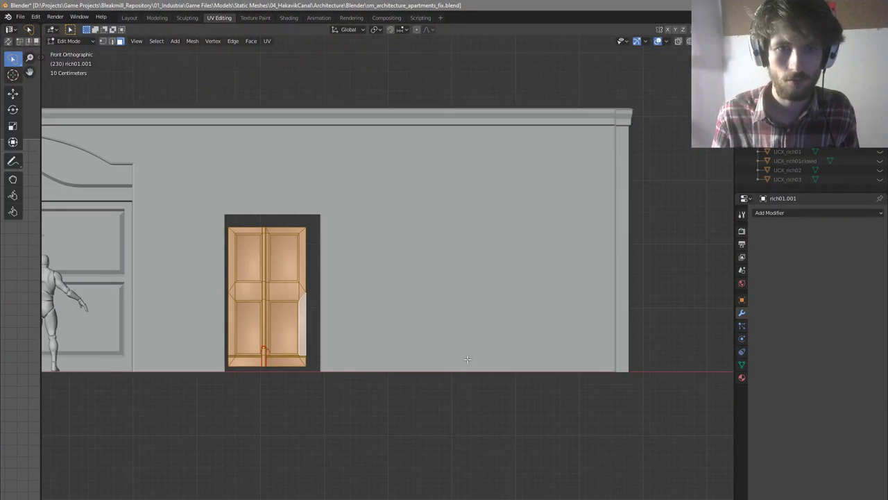
Move the door copy along X to centre it in the small rich02 doorway opening
{"action": "middle_click_drag", "start_coordinate": [312, 332], "coordinate": [502, 352], "text": "shift"}
{"action": "scroll", "coordinate": [502, 353], "scroll_direction": "up", "scroll_amount": 2}
{"action": "key", "text": "g"}
{"action": "key", "text": "x"}
{"action": "left_click", "coordinate": [505, 357]}
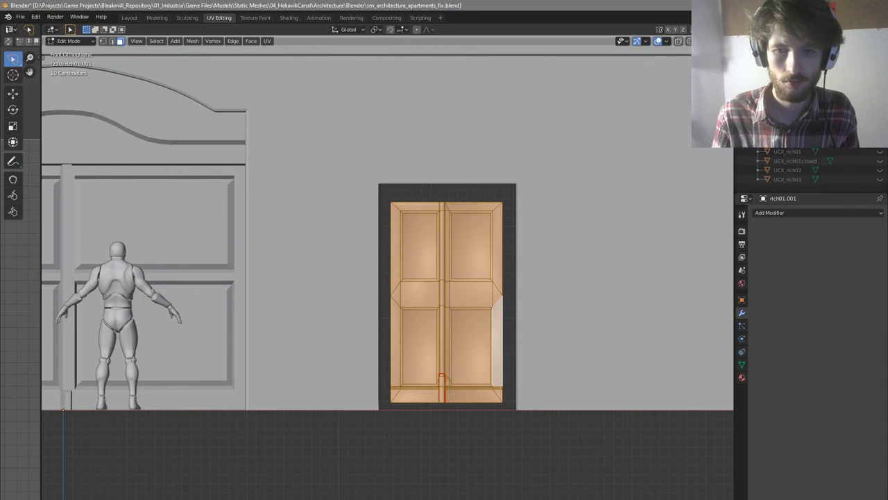
Switch to Unreal's Content Browser, browse the 04_Canal meshes, and open and examine sm_factories_02 in the mesh editor
{"action": "key", "text": "alt+Tab"}
{"action": "left_click_drag", "start_coordinate": [720, 165], "coordinate": [712, 152]}
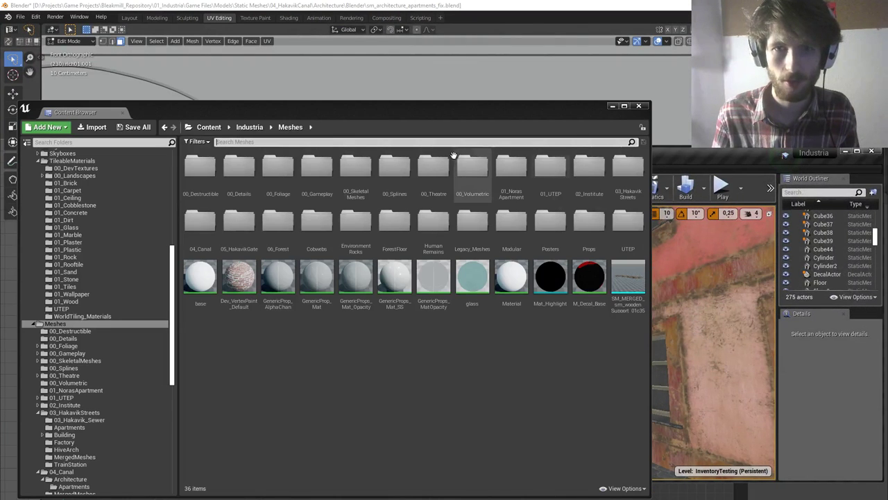
{"action": "double_click", "coordinate": [211, 226]}
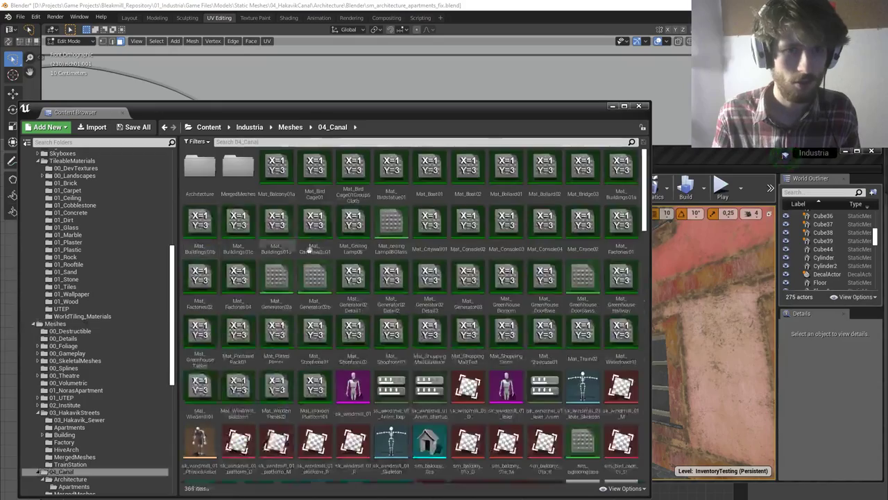
{"action": "scroll", "coordinate": [646, 283], "scroll_direction": "down", "scroll_amount": 5}
{"action": "left_click_drag", "start_coordinate": [646, 282], "coordinate": [635, 447]}
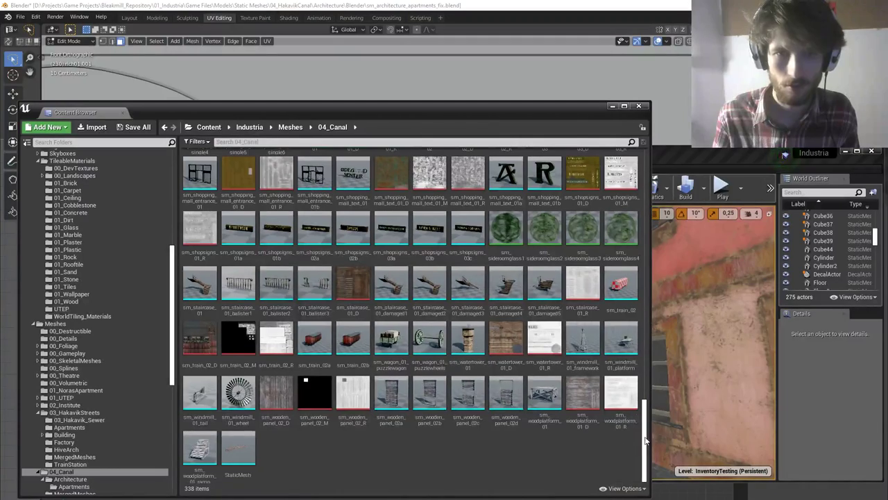
{"action": "left_click_drag", "start_coordinate": [645, 432], "coordinate": [644, 280]}
{"action": "double_click", "coordinate": [288, 337]}
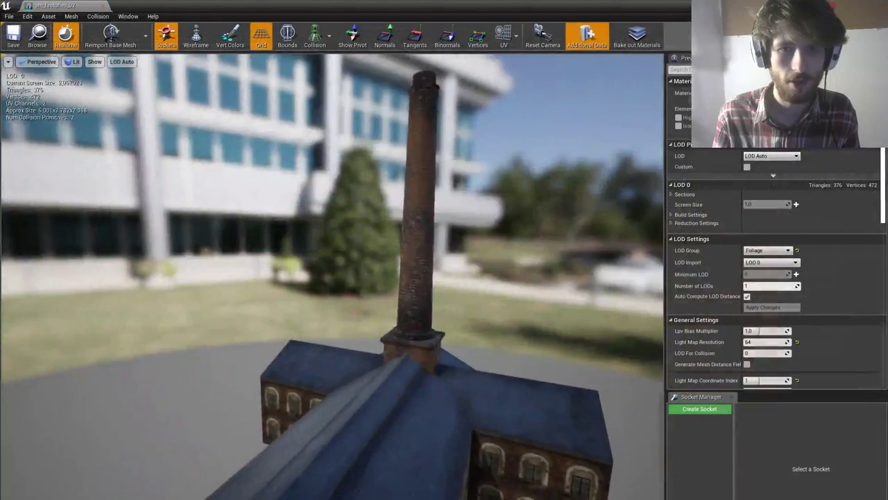
{"action": "right_click_drag", "start_coordinate": [333, 278], "coordinate": [267, 277]}
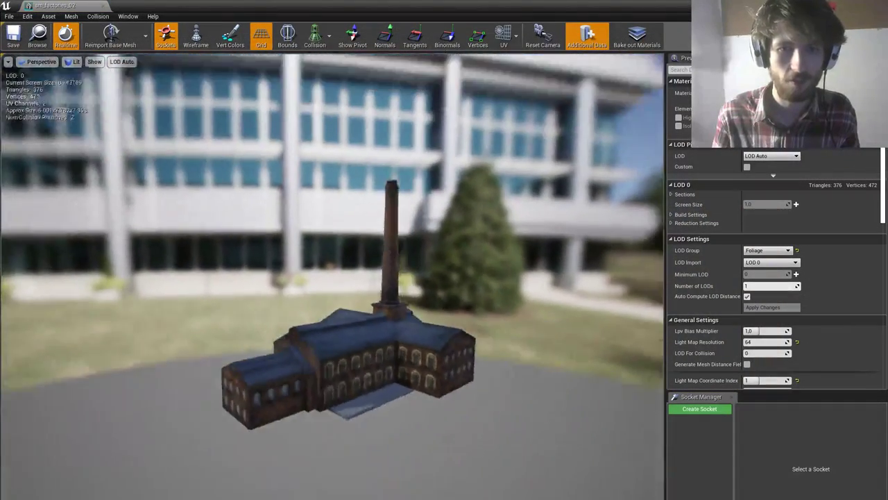
Examine the sm_factories_02 mesh's brick gable wall and arched windows up close
{"action": "right_click_drag", "start_coordinate": [333, 278], "coordinate": [302, 308]}
{"action": "key", "text": "w"}
{"action": "key", "text": "w"}
{"action": "key", "text": "s"}
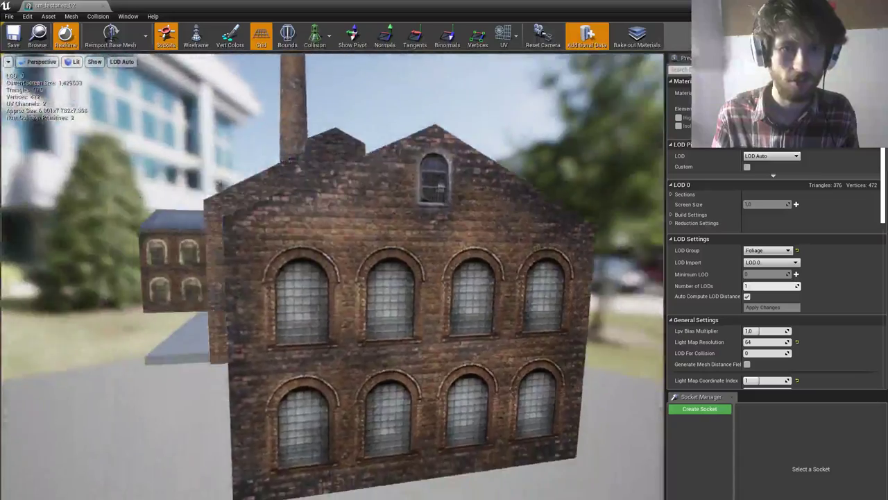
{"action": "key", "text": "a"}
{"action": "right_click_drag", "start_coordinate": [333, 277], "coordinate": [344, 278]}
{"action": "key", "text": "w"}
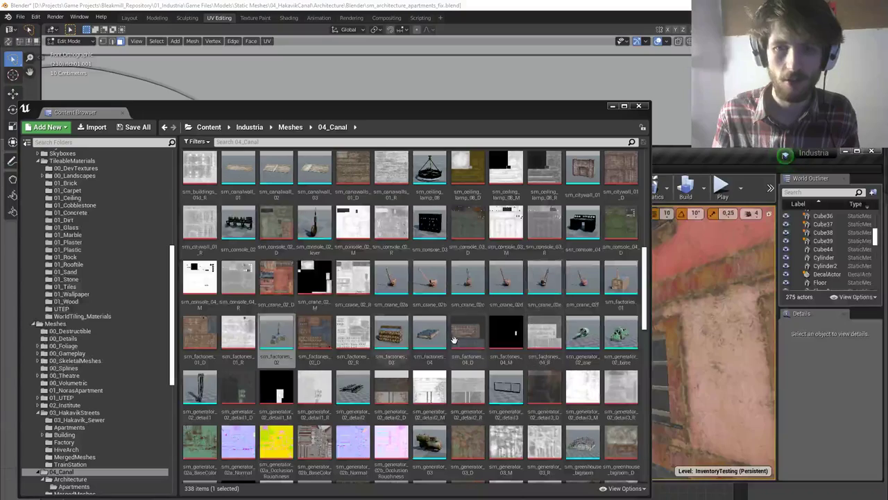
Open and examine the sm_factories_03 and sm_factories_01 meshes in the mesh editor, closing the editor when done
{"action": "double_click", "coordinate": [390, 332]}
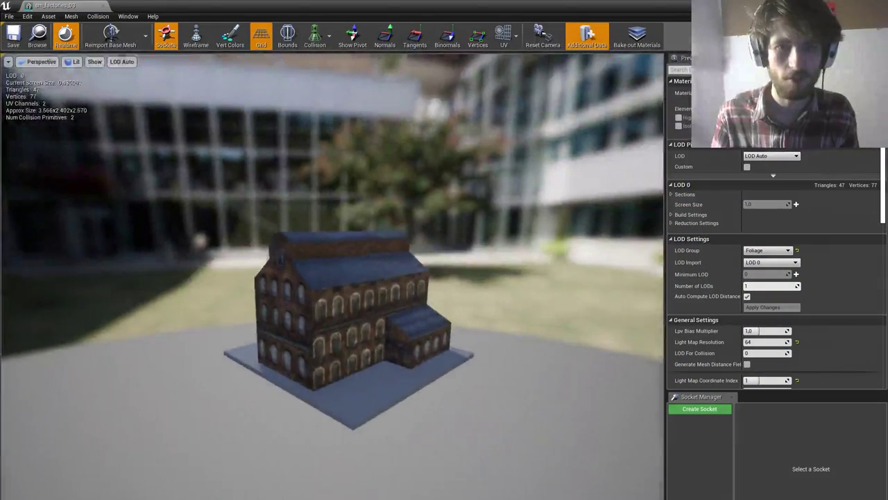
{"action": "right_click_drag", "start_coordinate": [333, 278], "coordinate": [402, 389]}
{"action": "mouse_move", "coordinate": [333, 278]}
{"action": "right_mouse_down"}
{"action": "mouse_move", "coordinate": [257, 278]}
{"action": "mouse_move", "coordinate": [340, 274]}
{"action": "right_mouse_up"}
{"action": "left_click_drag", "start_coordinate": [444, 238], "coordinate": [451, 238]}
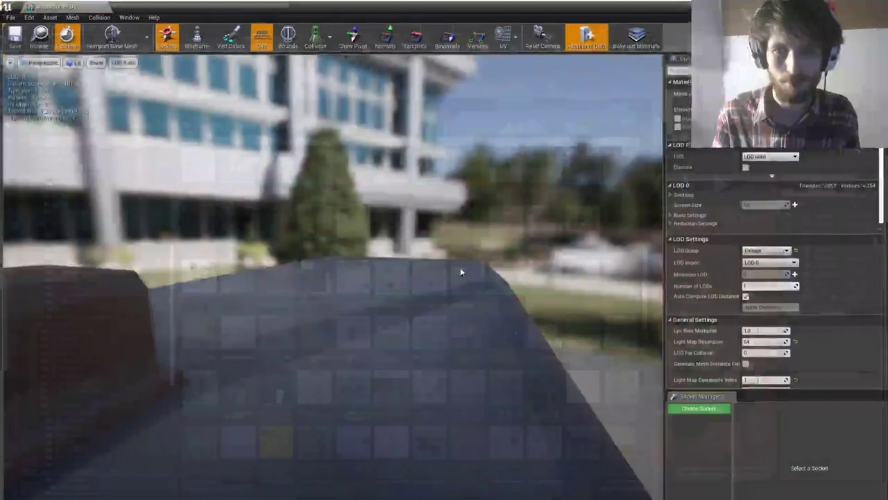
{"action": "mouse_move", "coordinate": [460, 267]}
{"action": "left_mouse_down"}
{"action": "mouse_move", "coordinate": [430, 262]}
{"action": "mouse_move", "coordinate": [451, 263]}
{"action": "left_mouse_up"}
{"action": "right_click_drag", "start_coordinate": [388, 278], "coordinate": [215, 271]}
{"action": "mouse_move", "coordinate": [384, 331]}
{"action": "left_mouse_down"}
{"action": "mouse_move", "coordinate": [416, 305]}
{"action": "mouse_move", "coordinate": [383, 331]}
{"action": "left_mouse_up"}
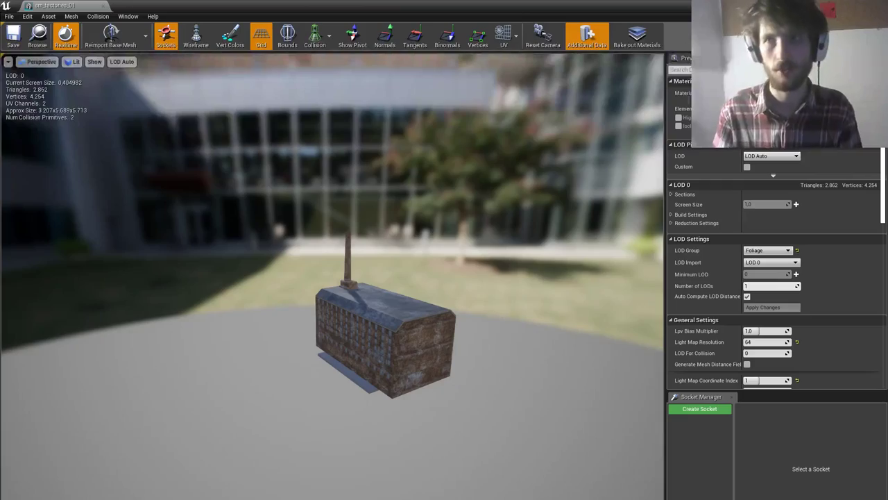
{"action": "left_click", "coordinate": [875, 5]}
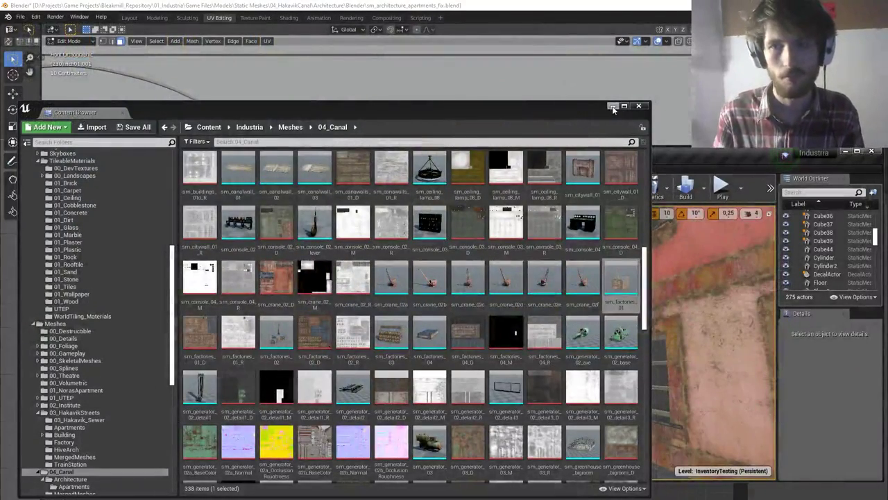
Switch back to Blender and apply flat shading to the door copy in the small rich02 doorway
{"action": "left_click", "coordinate": [844, 152]}
{"action": "scroll", "coordinate": [491, 278], "scroll_direction": "down", "scroll_amount": 3}
{"action": "middle_click_drag", "start_coordinate": [491, 278], "coordinate": [512, 308]}
{"action": "key", "text": "KP_1"}
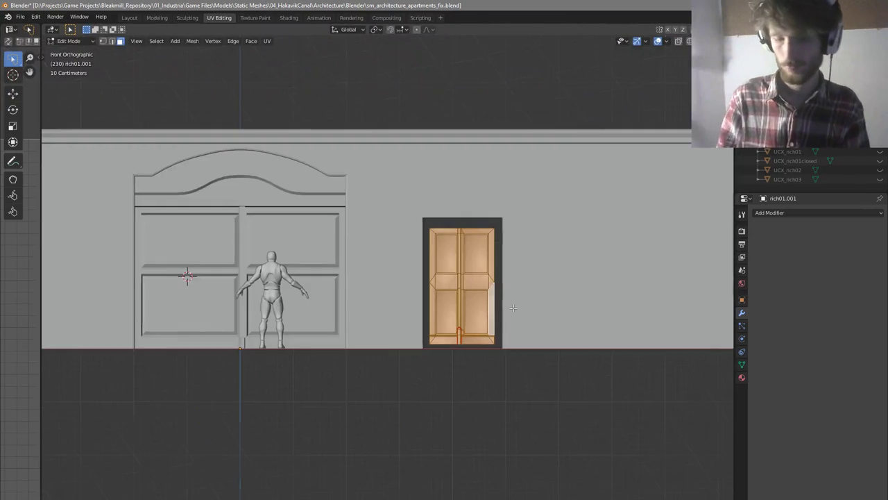
{"action": "scroll", "coordinate": [495, 300], "scroll_direction": "up", "scroll_amount": 3}
{"action": "right_click", "coordinate": [459, 248]}
{"action": "key", "text": "Escape"}
{"action": "key", "text": "Tab"}
{"action": "right_click", "coordinate": [465, 253]}
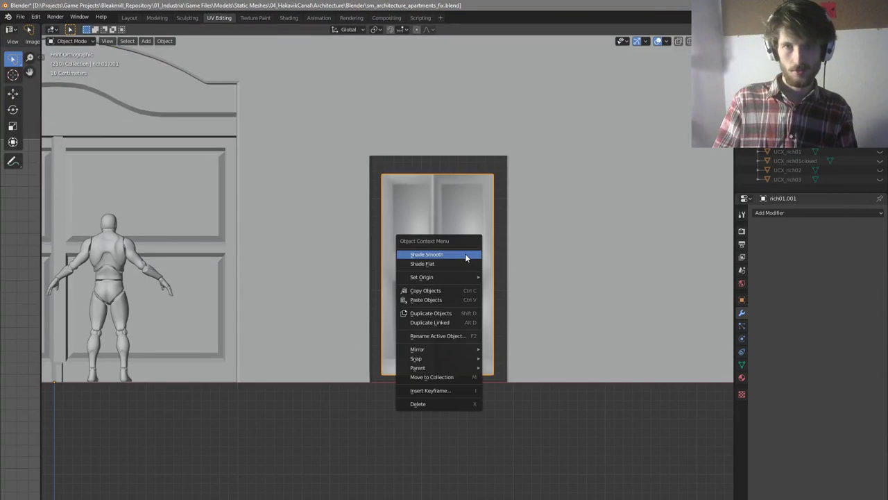
{"action": "left_click", "coordinate": [458, 263]}
Reopen the door copy in Edit Mode, return to front view and save the file
{"action": "mouse_move", "coordinate": [491, 287]}
{"action": "middle_mouse_down"}
{"action": "mouse_move", "coordinate": [493, 301]}
{"action": "mouse_move", "coordinate": [512, 306]}
{"action": "mouse_move", "coordinate": [483, 301]}
{"action": "middle_mouse_up"}
{"action": "key", "text": "Tab"}
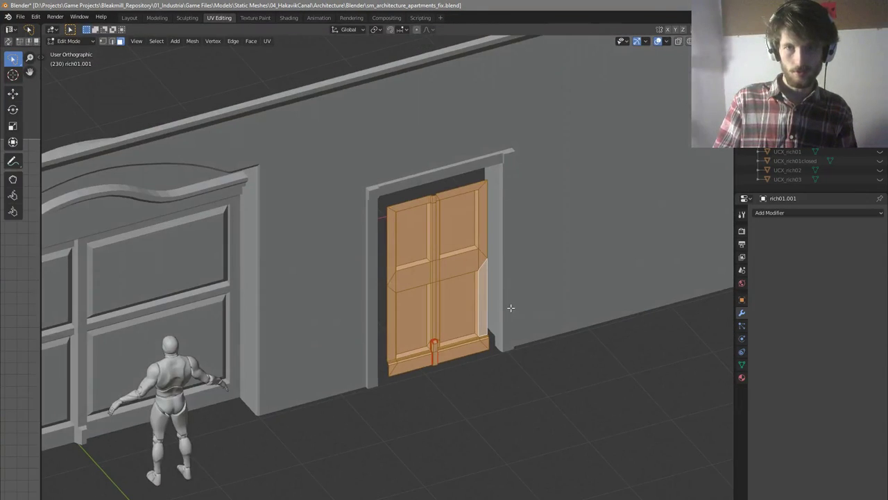
{"action": "key", "text": "KP_1"}
{"action": "key", "text": "ctrl+s"}
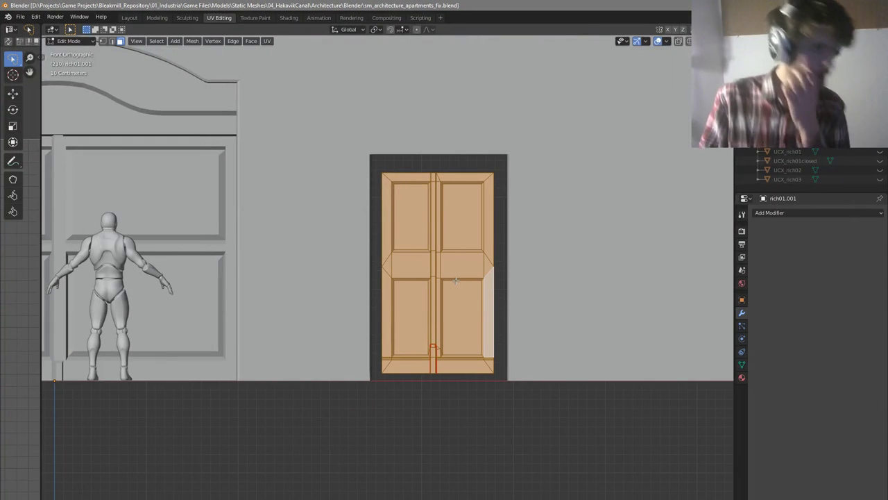
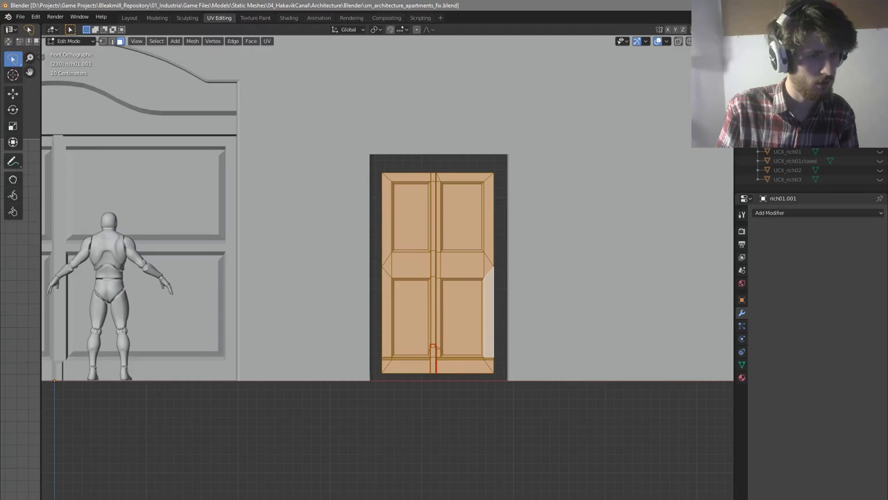
Scale the whole door copy uniformly by about 1.11 and stretch it along X by about 1.10 to fill the small doorway
{"action": "middle_click_drag", "start_coordinate": [447, 267], "coordinate": [473, 276]}
{"action": "scroll", "coordinate": [473, 275], "scroll_direction": "up", "scroll_amount": 2}
{"action": "key", "text": "KP_1"}
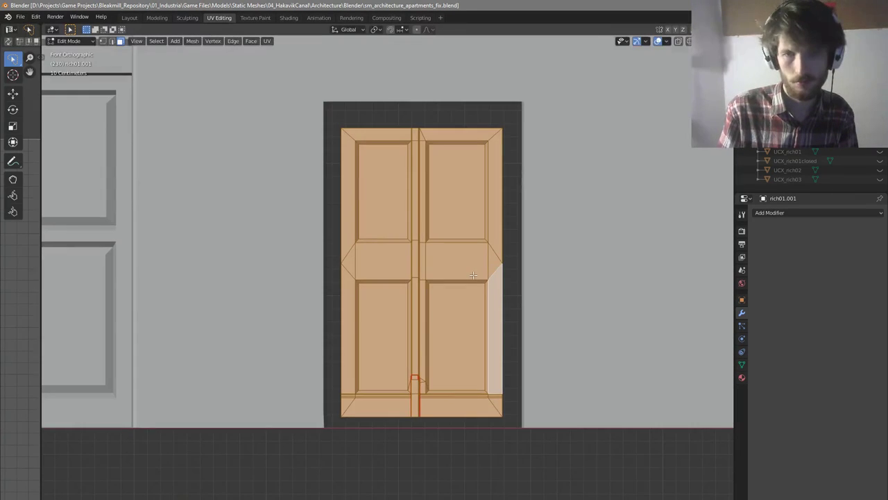
{"action": "key", "text": "s"}
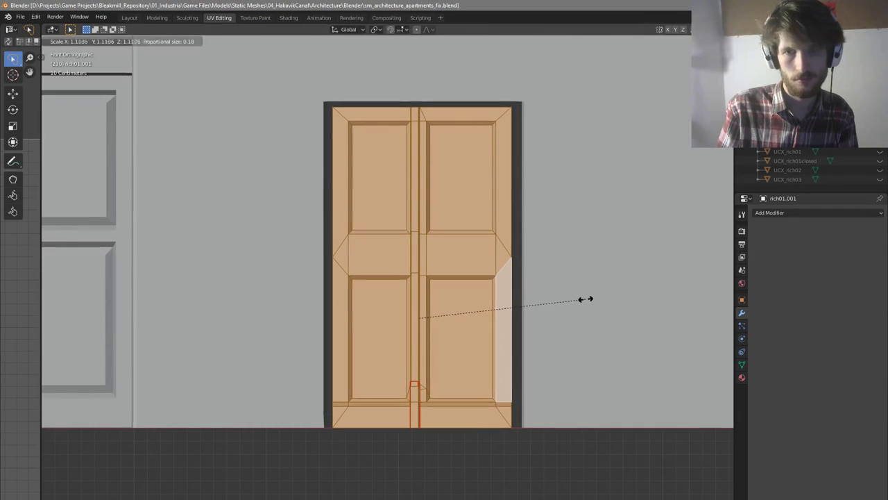
{"action": "left_click", "coordinate": [586, 298]}
{"action": "key", "text": "x"}
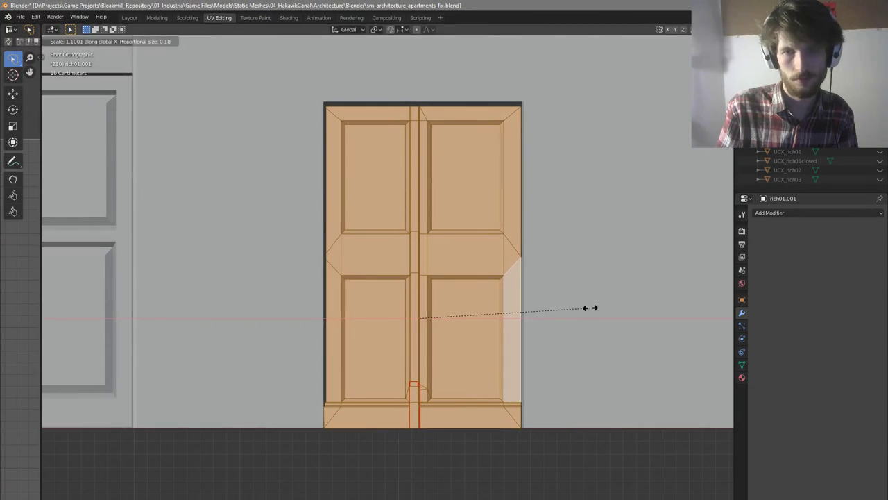
{"action": "left_click", "coordinate": [586, 309]}
Move the enlarged door copy along Y to adjust its depth in the doorway
{"action": "middle_click_drag", "start_coordinate": [585, 309], "coordinate": [659, 334]}
{"action": "key", "text": "g"}
{"action": "key", "text": "y"}
{"action": "left_click", "coordinate": [540, 335]}
Open rich02 in Edit Mode and remove the unneeded edge on the small doorway's inner jamb
{"action": "key", "text": "Tab"}
{"action": "left_click", "coordinate": [546, 334]}
{"action": "key", "text": "Tab"}
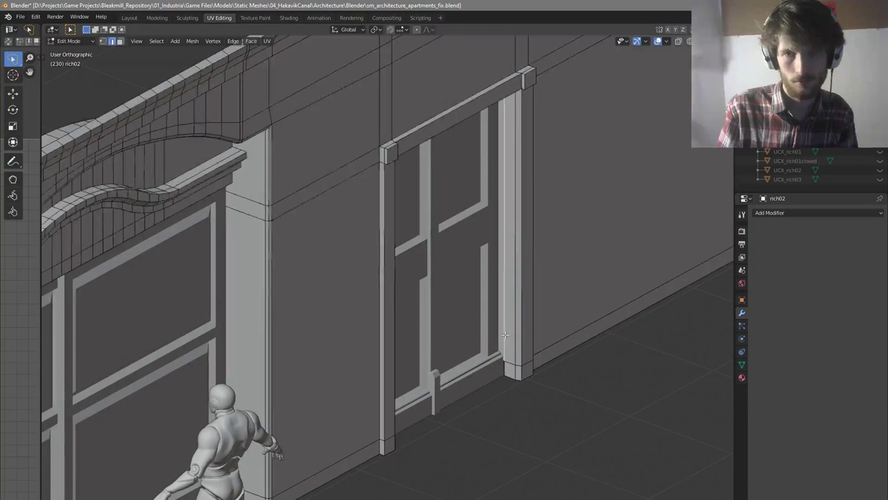
{"action": "middle_click_drag", "start_coordinate": [503, 336], "coordinate": [588, 337]}
{"action": "left_click", "coordinate": [500, 219]}
{"action": "middle_click_drag", "start_coordinate": [552, 264], "coordinate": [350, 211]}
{"action": "key", "text": "x"}
{"action": "left_click", "coordinate": [342, 252]}
{"action": "middle_click_drag", "start_coordinate": [342, 251], "coordinate": [533, 208]}
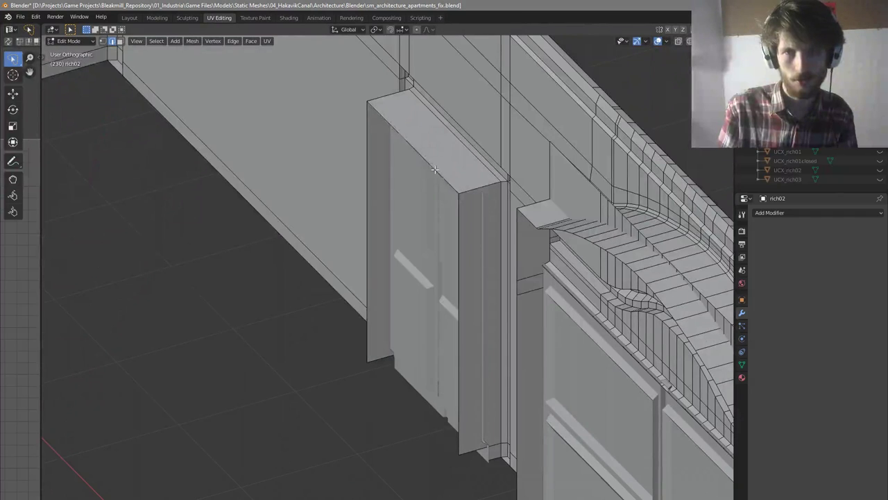
{"action": "left_click", "coordinate": [435, 170]}
{"action": "key", "text": "g"}
{"action": "key", "text": "y"}
{"action": "right_click", "coordinate": [430, 181]}
Merge the overlapping vertices across the whole rich02 mesh and clear the selection
{"action": "key", "text": "a"}
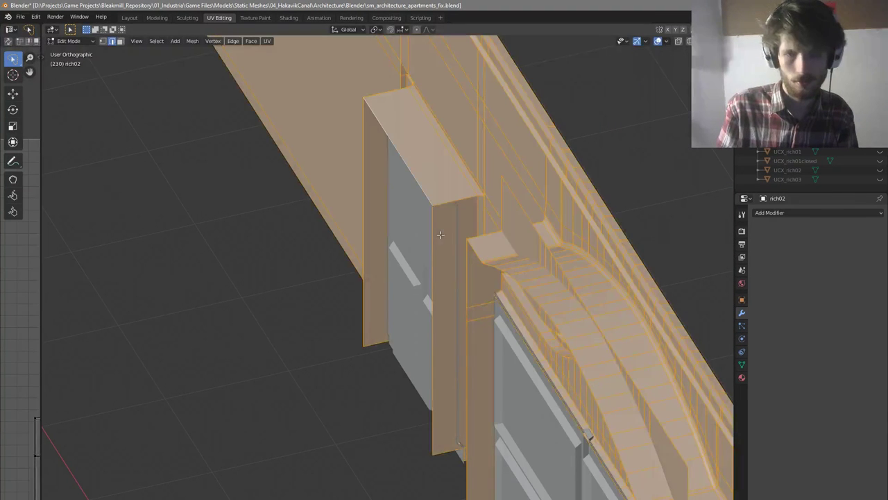
{"action": "key", "text": "m"}
{"action": "left_click", "coordinate": [423, 271]}
{"action": "key", "text": "alt+a"}
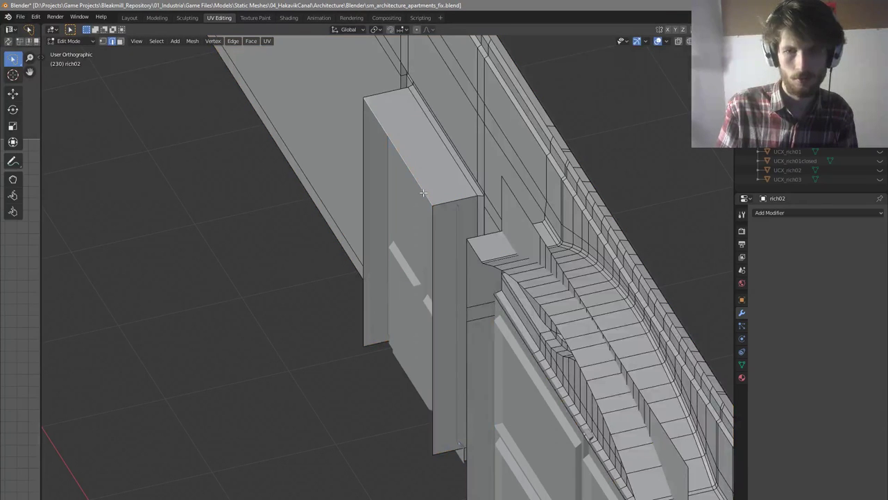
Move the rear edges of the small doorway's jambs and lintel along Y to deepen the reveal
{"action": "left_click", "coordinate": [358, 199], "text": "shift"}
{"action": "key", "text": "g"}
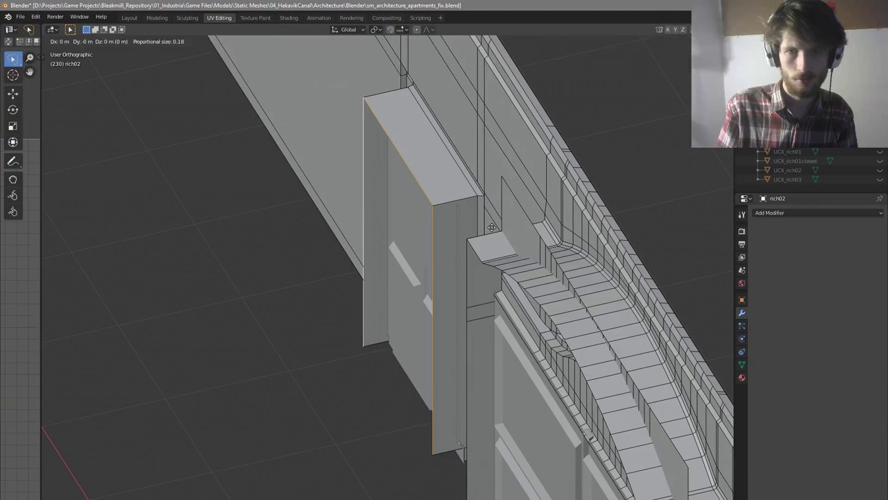
{"action": "key", "text": "y"}
{"action": "left_click", "coordinate": [473, 229]}
{"action": "middle_click_drag", "start_coordinate": [474, 229], "coordinate": [463, 240]}
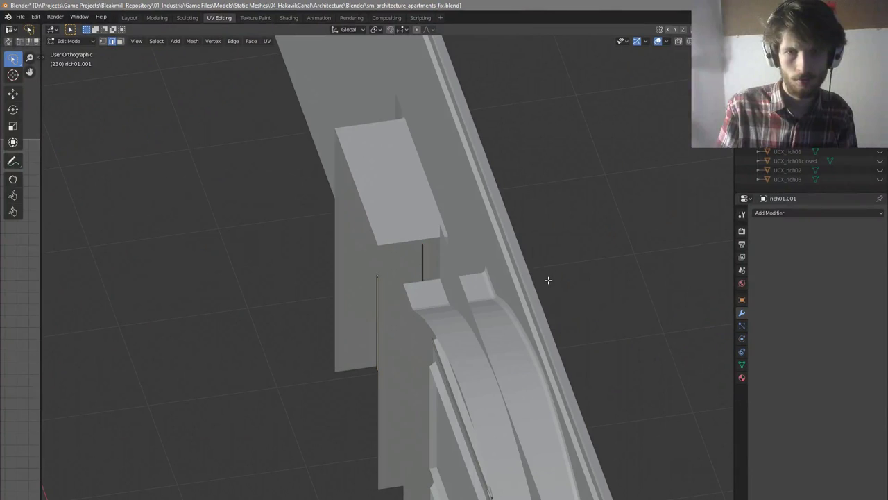
Reposition the door copy inside the deepened doorway and reopen rich02 in Edit Mode with nothing selected
{"action": "key", "text": "g"}
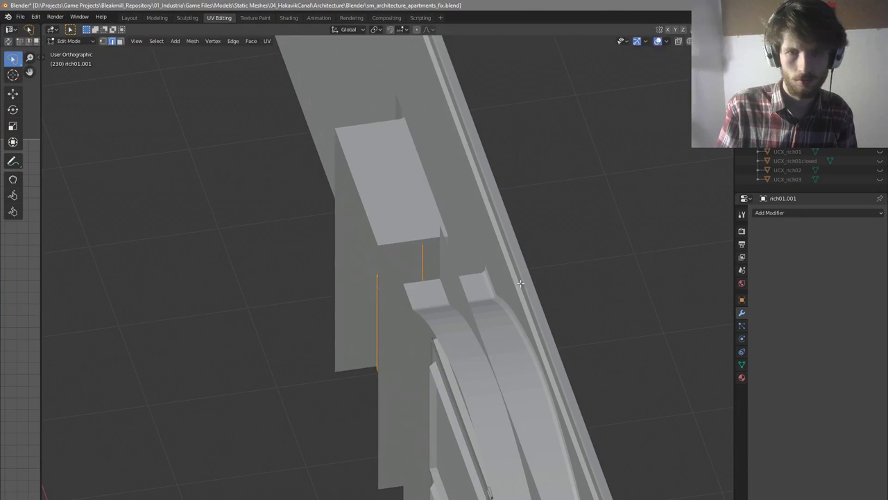
{"action": "left_click", "coordinate": [520, 283]}
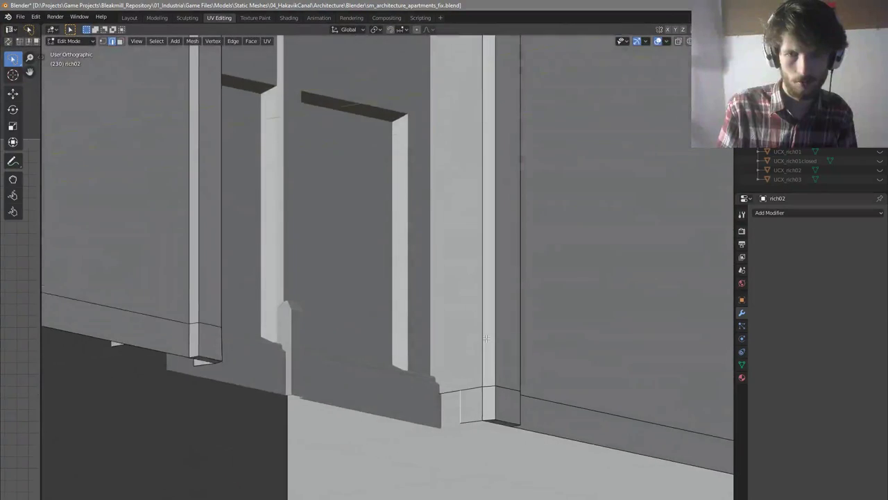
{"action": "middle_click_drag", "start_coordinate": [486, 339], "coordinate": [501, 361]}
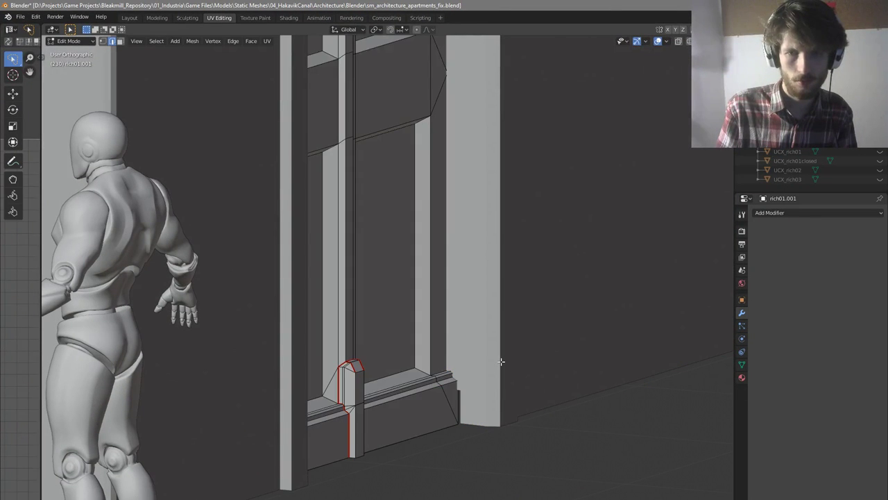
{"action": "key", "text": "a"}
{"action": "key", "text": "Tab"}
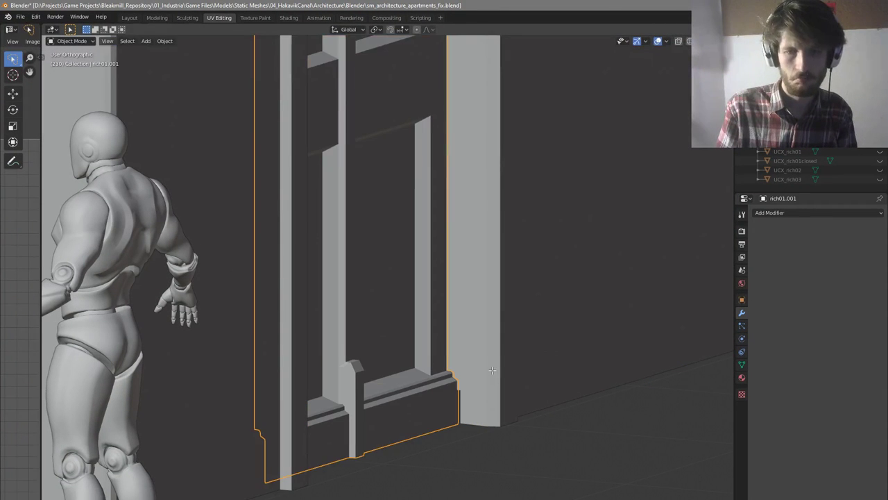
{"action": "left_click", "coordinate": [492, 371]}
{"action": "key", "text": "Tab"}
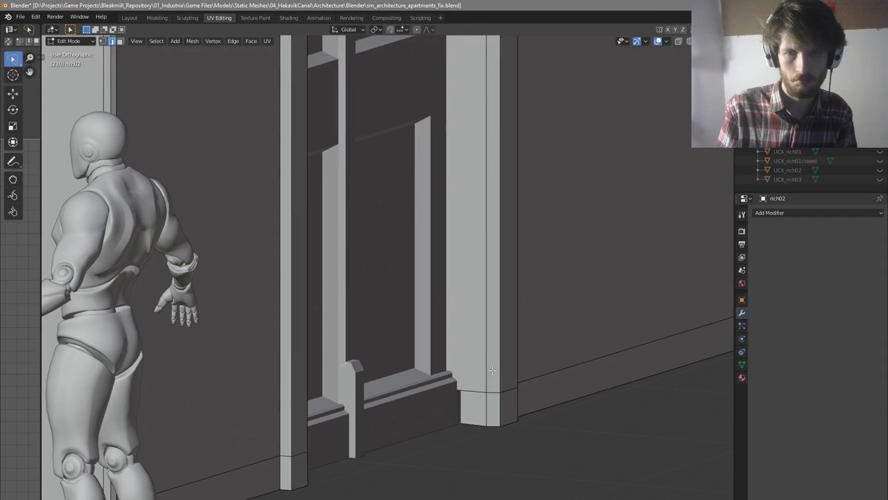
{"action": "key", "text": "a"}
{"action": "key", "text": "alt+a"}
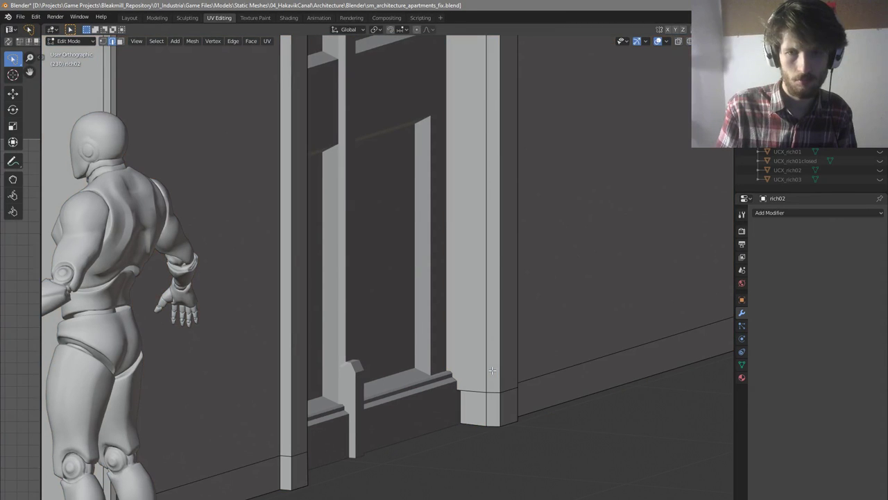
Delete the inner jamb and lintel faces behind the small doorway on rich02
{"action": "middle_click_drag", "start_coordinate": [494, 371], "coordinate": [471, 367]}
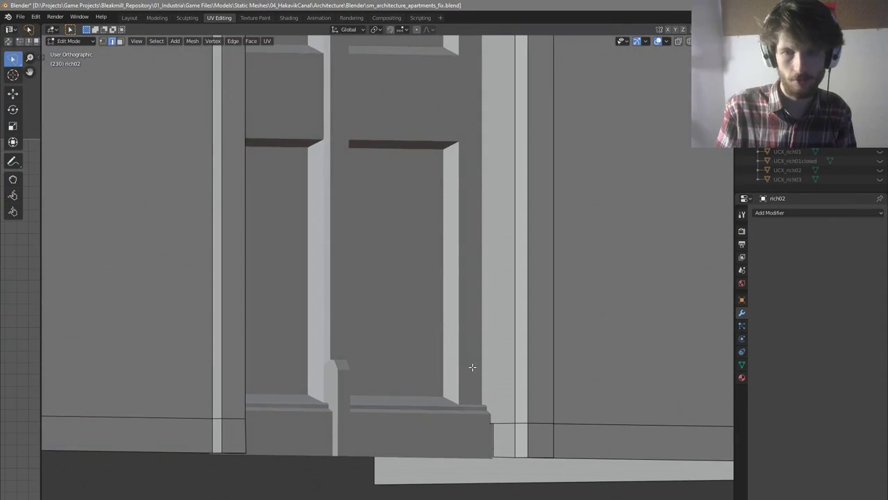
{"action": "middle_click_drag", "start_coordinate": [505, 392], "coordinate": [468, 421]}
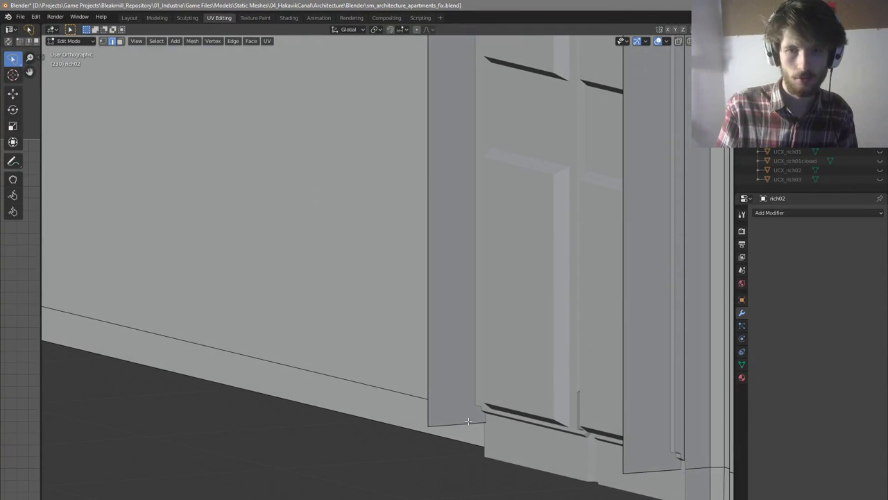
{"action": "key", "text": "3"}
{"action": "left_click", "coordinate": [459, 400]}
{"action": "scroll", "coordinate": [459, 400], "scroll_direction": "down", "scroll_amount": 6}
{"action": "scroll", "coordinate": [537, 207], "scroll_direction": "up", "scroll_amount": 1}
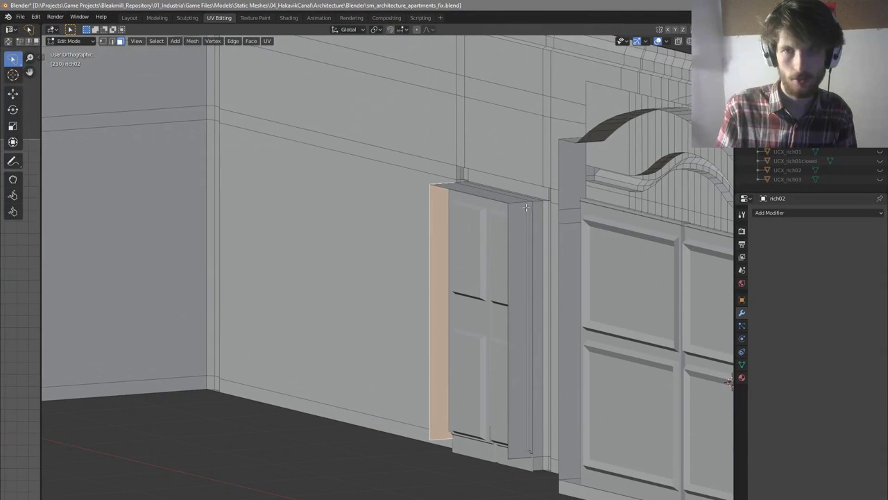
{"action": "left_click", "coordinate": [519, 248], "text": "ctrl"}
{"action": "key", "text": "x"}
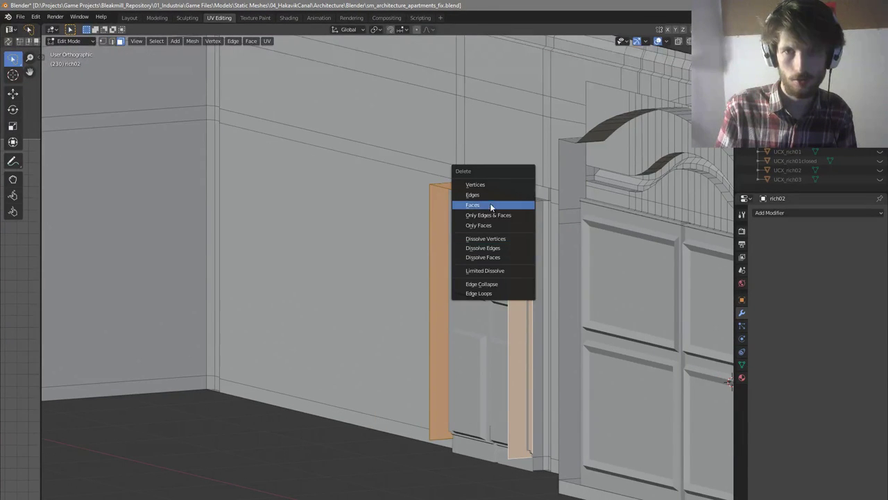
{"action": "left_click", "coordinate": [490, 205]}
Select the remaining inner edge loop of the doorway frame and move it back along Y to form one deep reveal
{"action": "scroll", "coordinate": [534, 216], "scroll_direction": "up", "scroll_amount": 2}
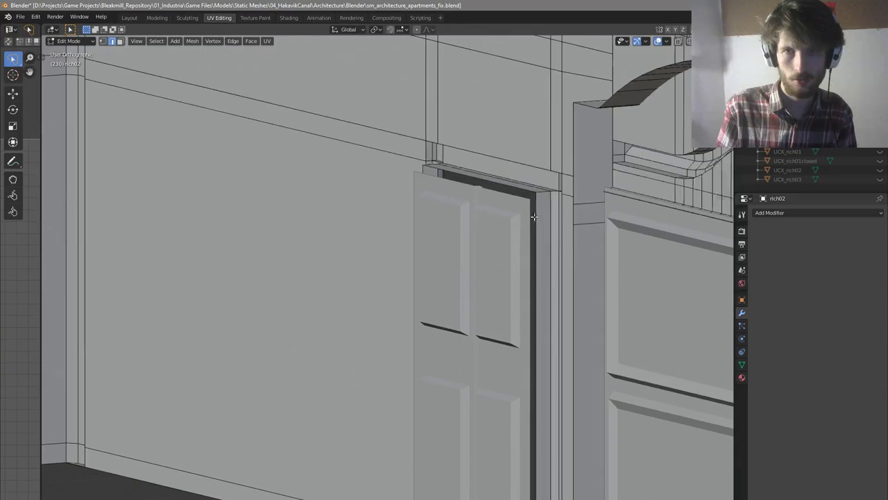
{"action": "left_click", "coordinate": [537, 215], "text": "alt"}
{"action": "middle_click_drag", "start_coordinate": [537, 214], "coordinate": [538, 239]}
{"action": "scroll", "coordinate": [538, 240], "scroll_direction": "down", "scroll_amount": 3}
{"action": "scroll", "coordinate": [537, 400], "scroll_direction": "up", "scroll_amount": 2}
{"action": "key", "text": "g"}
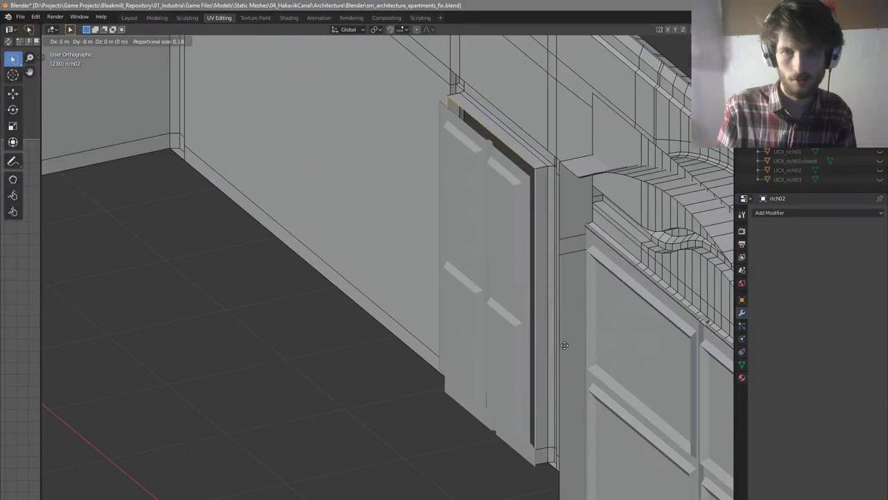
{"action": "key", "text": "y"}
{"action": "left_click", "coordinate": [527, 322]}
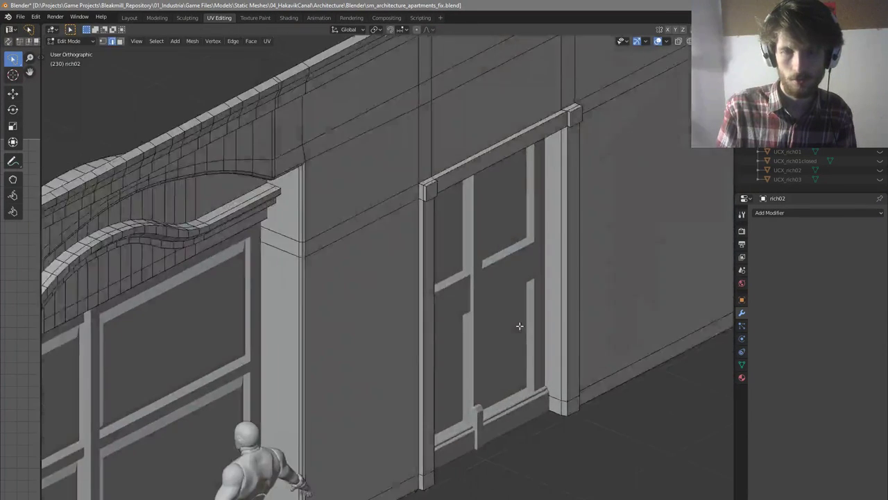
Move the small door's mesh about 0.1 m along Y inside the deepened doorway and leave Edit Mode
{"action": "middle_click_drag", "start_coordinate": [551, 338], "coordinate": [608, 349]}
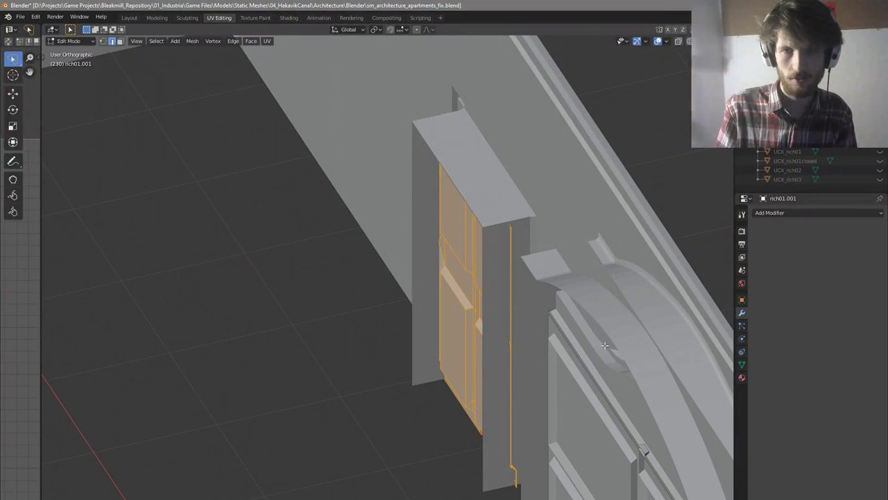
{"action": "key", "text": "g"}
{"action": "key", "text": "x"}
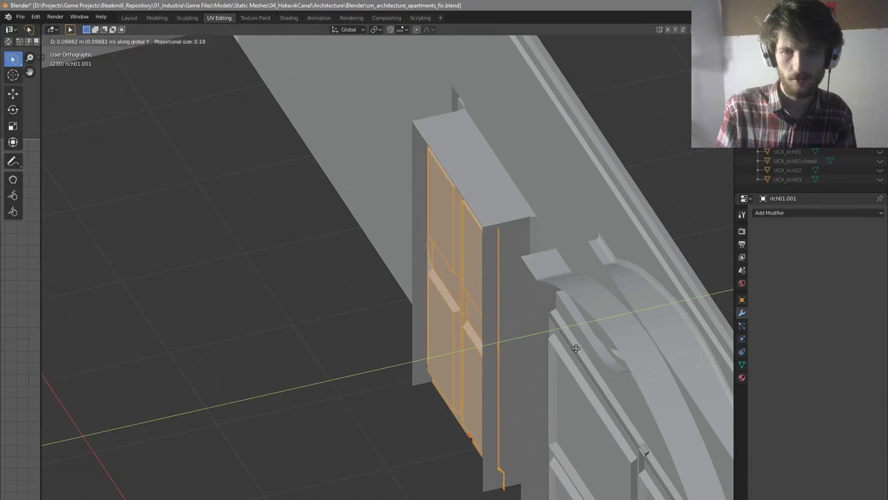
{"action": "left_click", "coordinate": [575, 347]}
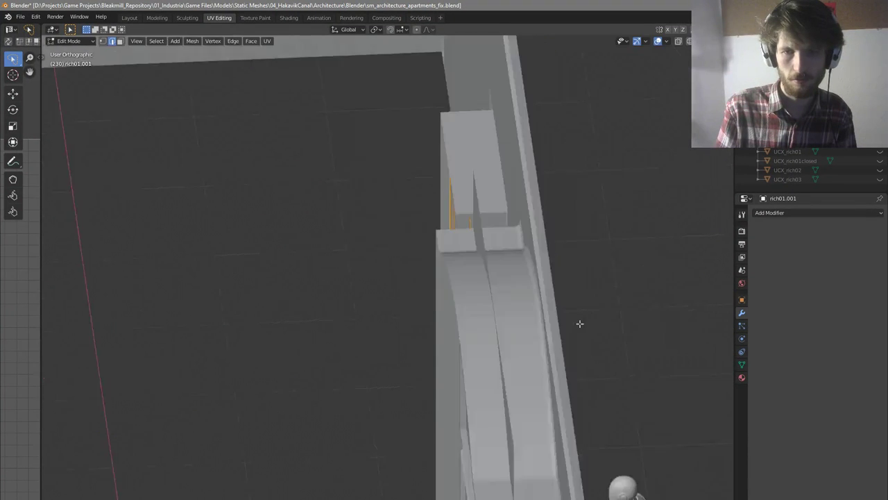
{"action": "middle_click_drag", "start_coordinate": [579, 324], "coordinate": [519, 335]}
{"action": "key", "text": "Tab"}
{"action": "scroll", "coordinate": [464, 313], "scroll_direction": "down", "scroll_amount": 5}
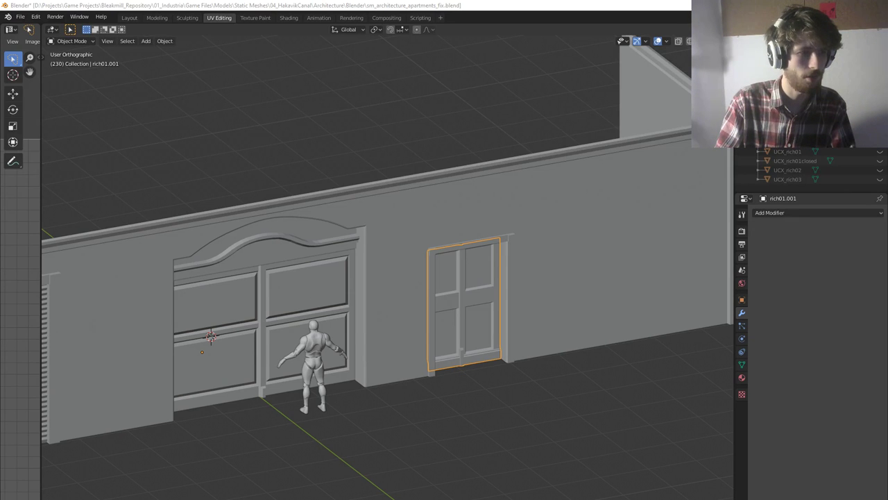
{"action": "middle_click_drag", "start_coordinate": [500, 399], "coordinate": [519, 331]}
{"action": "scroll", "coordinate": [525, 348], "scroll_direction": "up", "scroll_amount": 1}
{"action": "key", "text": "KP_1"}
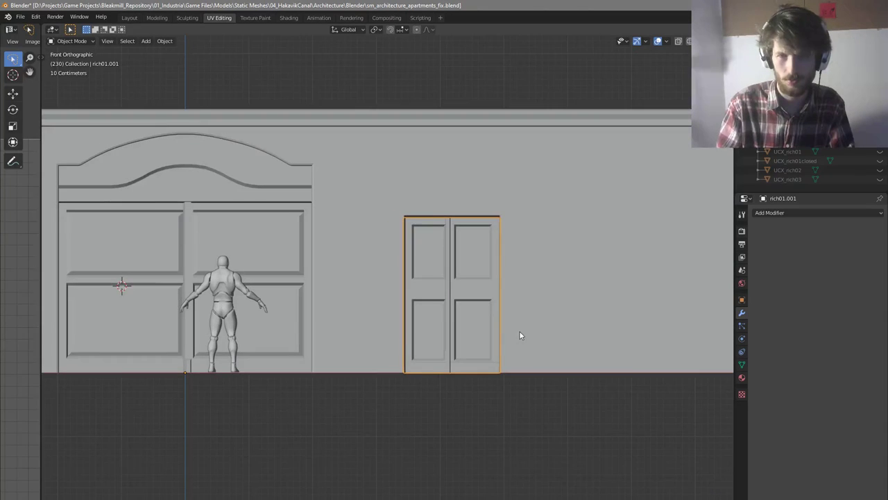
Delete the inner base face of the small doorway's right jamb on rich02
{"action": "scroll", "coordinate": [383, 340], "scroll_direction": "up", "scroll_amount": 5}
{"action": "key", "text": "Tab"}
{"action": "middle_click_drag", "start_coordinate": [488, 364], "coordinate": [580, 368]}
{"action": "key", "text": "Tab"}
{"action": "left_click", "coordinate": [581, 370]}
{"action": "key", "text": "Tab"}
{"action": "scroll", "coordinate": [584, 376], "scroll_direction": "up", "scroll_amount": 4}
{"action": "key", "text": "3"}
{"action": "left_click", "coordinate": [554, 365]}
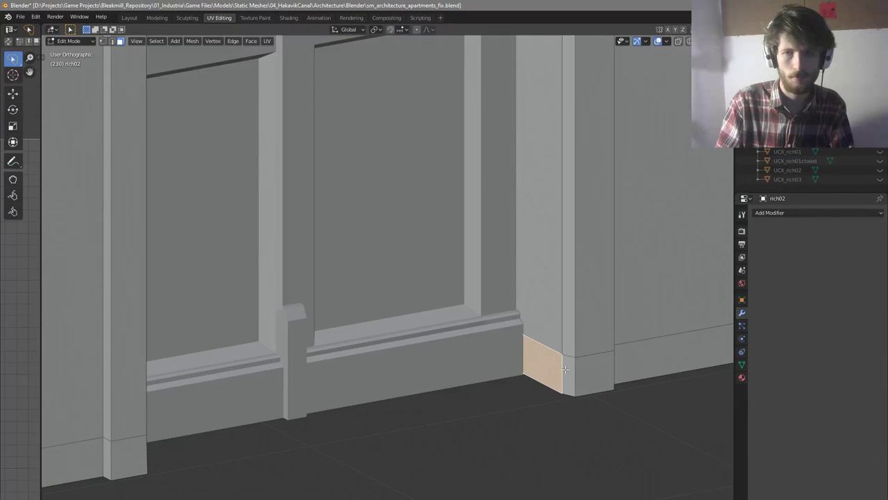
{"action": "middle_click_drag", "start_coordinate": [563, 369], "coordinate": [532, 364]}
{"action": "key", "text": "x"}
{"action": "left_click", "coordinate": [556, 358]}
Delete the matching inner base face on the small doorway's left jamb
{"action": "left_click", "coordinate": [161, 251]}
{"action": "key", "text": "x"}
{"action": "left_click", "coordinate": [162, 252]}
{"action": "middle_click_drag", "start_coordinate": [216, 265], "coordinate": [334, 270]}
{"action": "middle_click_drag", "start_coordinate": [510, 307], "coordinate": [307, 435]}
{"action": "key", "text": "x"}
{"action": "left_click", "coordinate": [310, 430]}
Fill a threshold face between the open vertical edges at the base of the small doorway's two jambs
{"action": "scroll", "coordinate": [283, 422], "scroll_direction": "up", "scroll_amount": 4}
{"action": "key", "text": "2"}
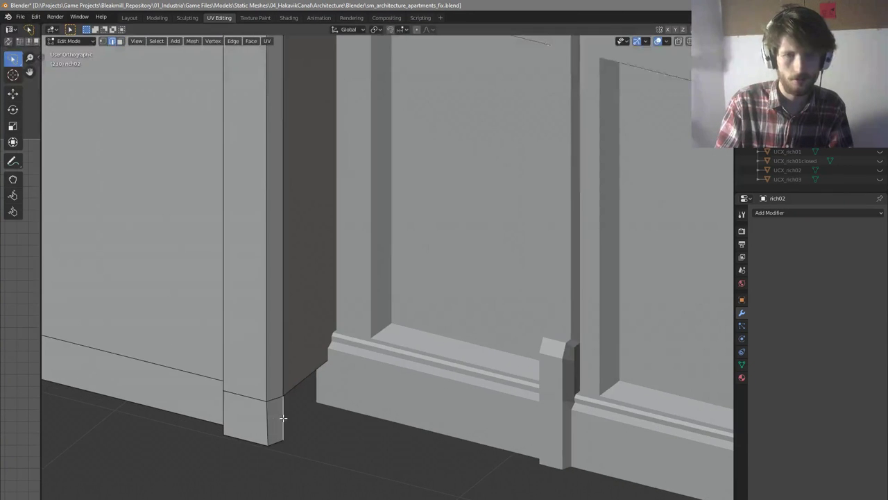
{"action": "scroll", "coordinate": [283, 416], "scroll_direction": "down", "scroll_amount": 4}
{"action": "middle_click_drag", "start_coordinate": [298, 366], "coordinate": [470, 408]}
{"action": "scroll", "coordinate": [479, 319], "scroll_direction": "up", "scroll_amount": 4}
{"action": "scroll", "coordinate": [301, 306], "scroll_direction": "down", "scroll_amount": 1}
{"action": "middle_click_drag", "start_coordinate": [301, 305], "coordinate": [186, 316]}
{"action": "scroll", "coordinate": [187, 313], "scroll_direction": "down", "scroll_amount": 2}
{"action": "left_click", "coordinate": [188, 322]}
{"action": "key", "text": "f"}
{"action": "key", "text": "a"}
{"action": "key", "text": "Tab"}
{"action": "key", "text": "KP_1"}
{"action": "scroll", "coordinate": [424, 408], "scroll_direction": "down", "scroll_amount": 9}
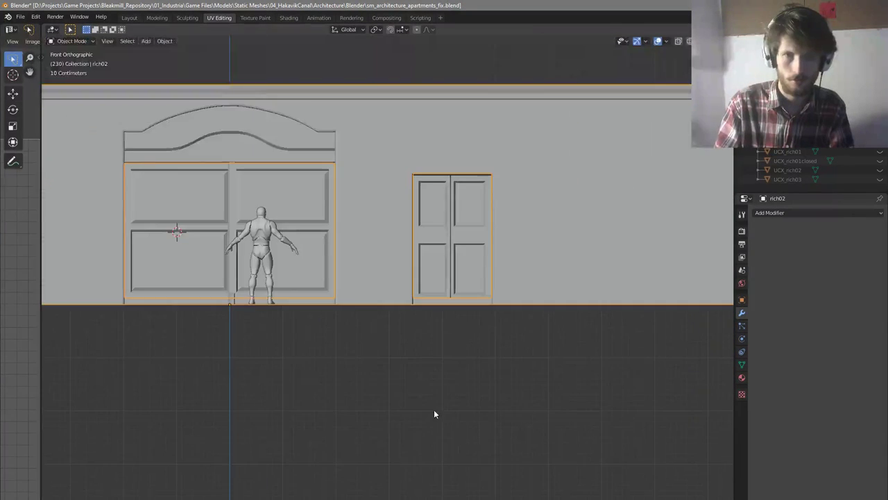
Scale the small door rich01.001 along Z and raise it to sit on the doorway's threshold
{"action": "key", "text": "Tab"}
{"action": "scroll", "coordinate": [453, 346], "scroll_direction": "up", "scroll_amount": 4}
{"action": "key", "text": "a"}
{"action": "key", "text": "Tab"}
{"action": "left_click", "coordinate": [455, 293]}
{"action": "key", "text": "Tab"}
{"action": "scroll", "coordinate": [456, 288], "scroll_direction": "up", "scroll_amount": 4}
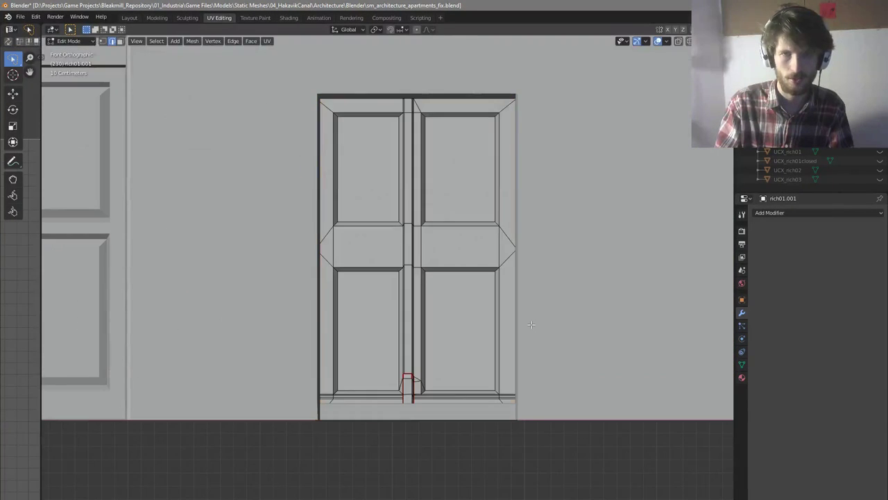
{"action": "key", "text": "s"}
{"action": "key", "text": "z"}
{"action": "left_click", "coordinate": [525, 319]}
{"action": "key", "text": "g"}
{"action": "key", "text": "z"}
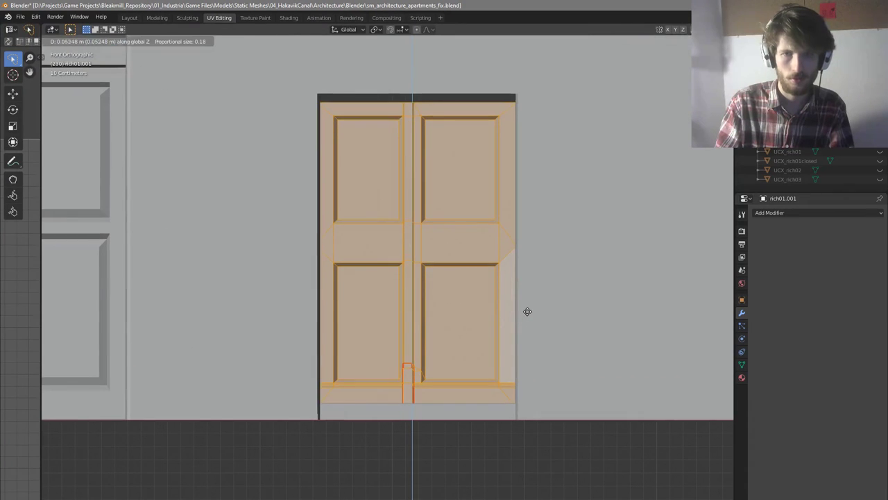
{"action": "left_click", "coordinate": [533, 308]}
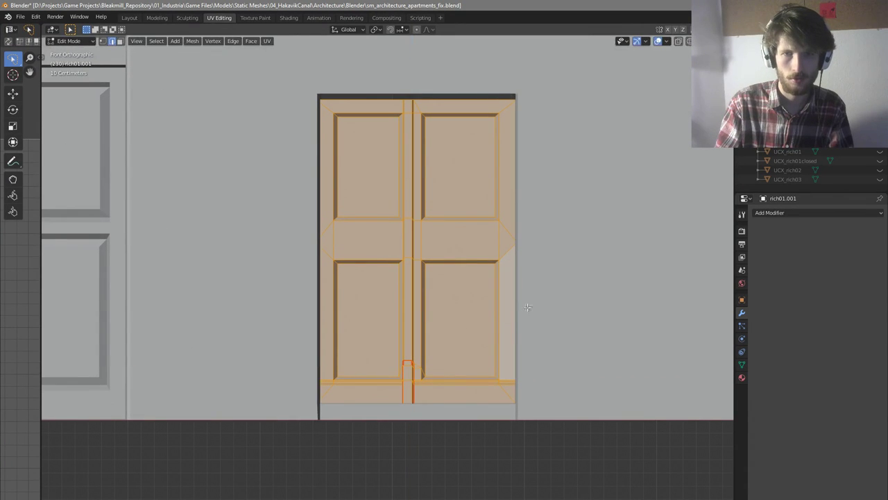
Move the small door's top vertices up along Z to the doorway's lintel and save the file
{"action": "key", "text": "shift+z"}
{"action": "key", "text": "alt+a"}
{"action": "mouse_move", "coordinate": [264, 66]}
{"action": "left_mouse_down"}
{"action": "mouse_move", "coordinate": [538, 113]}
{"action": "mouse_move", "coordinate": [555, 128]}
{"action": "left_mouse_up"}
{"action": "key", "text": "g"}
{"action": "key", "text": "z"}
{"action": "left_click", "coordinate": [558, 119]}
{"action": "key", "text": "z"}
{"action": "left_click", "coordinate": [612, 124]}
{"action": "mouse_move", "coordinate": [613, 125]}
{"action": "middle_mouse_down"}
{"action": "mouse_move", "coordinate": [575, 130]}
{"action": "mouse_move", "coordinate": [573, 177]}
{"action": "mouse_move", "coordinate": [557, 182]}
{"action": "mouse_move", "coordinate": [550, 220]}
{"action": "mouse_move", "coordinate": [554, 241]}
{"action": "middle_mouse_up"}
{"action": "key", "text": "Tab"}
{"action": "key", "text": "a"}
{"action": "key", "text": "alt+a"}
{"action": "scroll", "coordinate": [557, 181], "scroll_direction": "down", "scroll_amount": 3}
{"action": "key", "text": "ctrl+s"}
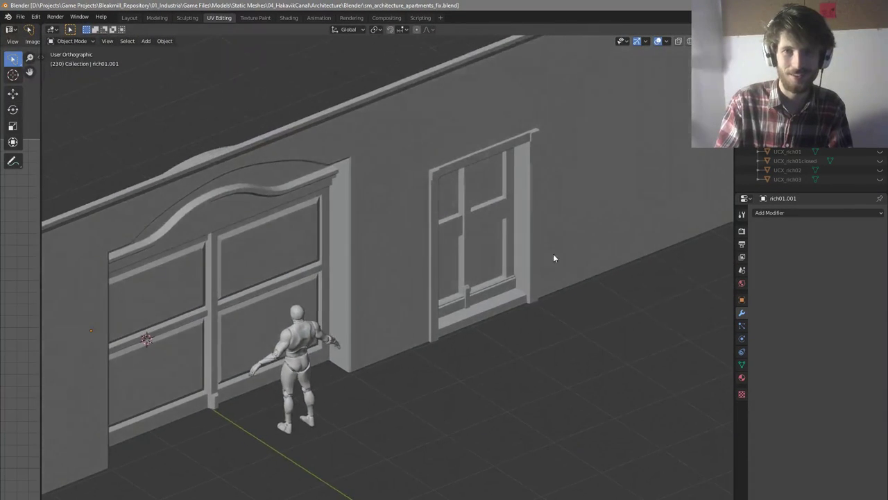
Inspect the small doorway's threshold and jambs on rich02 up close
{"action": "scroll", "coordinate": [517, 304], "scroll_direction": "up", "scroll_amount": 4}
{"action": "key", "text": "Tab"}
{"action": "key", "text": "Tab"}
{"action": "left_click", "coordinate": [529, 283]}
{"action": "key", "text": "Tab"}
{"action": "scroll", "coordinate": [529, 283], "scroll_direction": "up", "scroll_amount": 2}
{"action": "left_click", "coordinate": [530, 282]}
{"action": "middle_click_drag", "start_coordinate": [555, 280], "coordinate": [437, 291]}
{"action": "scroll", "coordinate": [318, 261], "scroll_direction": "up", "scroll_amount": 2}
{"action": "scroll", "coordinate": [318, 260], "scroll_direction": "down", "scroll_amount": 3}
{"action": "middle_click_drag", "start_coordinate": [328, 261], "coordinate": [478, 286]}
{"action": "key", "text": "Tab"}
{"action": "scroll", "coordinate": [478, 286], "scroll_direction": "down", "scroll_amount": 3}
{"action": "left_click", "coordinate": [479, 288]}
{"action": "scroll", "coordinate": [479, 288], "scroll_direction": "down", "scroll_amount": 5}
{"action": "middle_click_drag", "start_coordinate": [449, 182], "coordinate": [398, 241]}
{"action": "scroll", "coordinate": [305, 234], "scroll_direction": "up", "scroll_amount": 4}
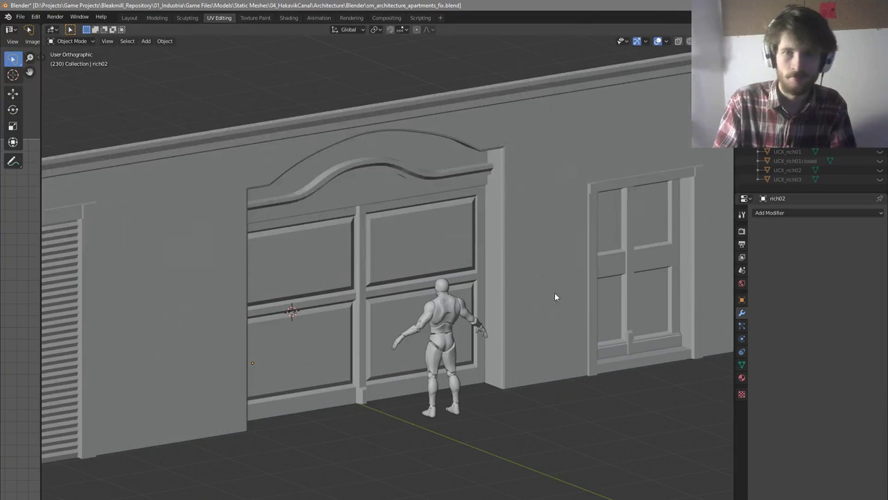
Compare the fitted small door with the large gate and review the whole ground-floor facade
{"action": "scroll", "coordinate": [691, 282], "scroll_direction": "up", "scroll_amount": 5}
{"action": "scroll", "coordinate": [573, 238], "scroll_direction": "up", "scroll_amount": 3}
{"action": "left_click", "coordinate": [573, 238]}
{"action": "scroll", "coordinate": [649, 314], "scroll_direction": "down", "scroll_amount": 6}
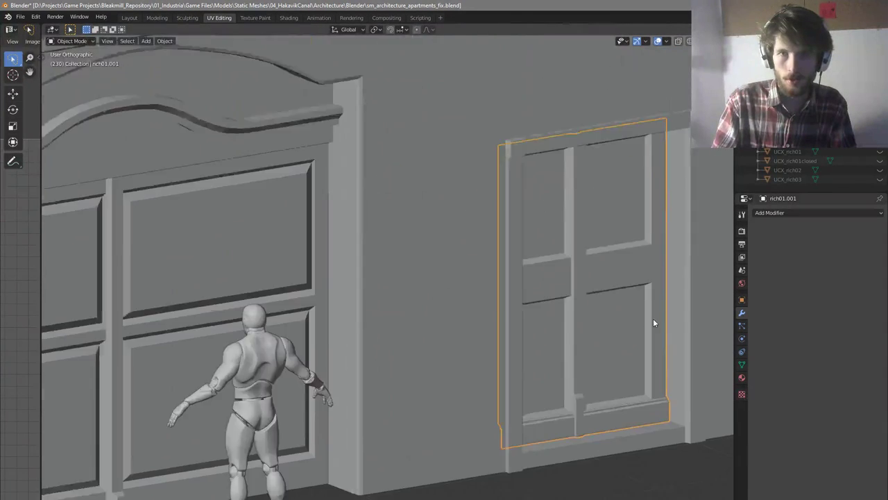
{"action": "key", "text": "Tab"}
{"action": "key", "text": "Tab"}
{"action": "left_click", "coordinate": [448, 320]}
{"action": "left_click", "coordinate": [579, 311]}
{"action": "left_click", "coordinate": [354, 282]}
{"action": "scroll", "coordinate": [395, 288], "scroll_direction": "down", "scroll_amount": 4}
{"action": "key", "text": "a"}
{"action": "key", "text": "alt+a"}
{"action": "scroll", "coordinate": [438, 299], "scroll_direction": "down", "scroll_amount": 4}
{"action": "middle_click_drag", "start_coordinate": [437, 299], "coordinate": [485, 283]}
{"action": "scroll", "coordinate": [425, 297], "scroll_direction": "up", "scroll_amount": 2}
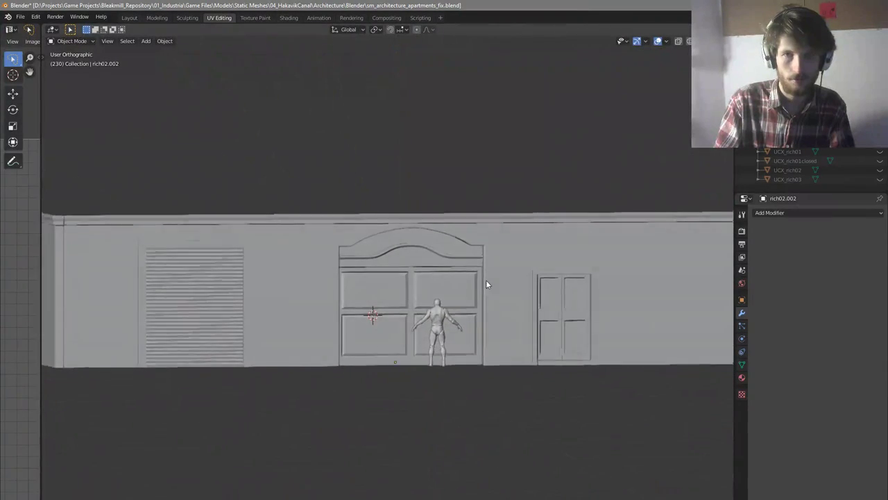
Move the left stile vertices of the large gate rich02.002 about 0.35 m inward along X
{"action": "scroll", "coordinate": [383, 305], "scroll_direction": "up", "scroll_amount": 3}
{"action": "middle_click_drag", "start_coordinate": [383, 306], "coordinate": [408, 311]}
{"action": "left_click", "coordinate": [408, 311]}
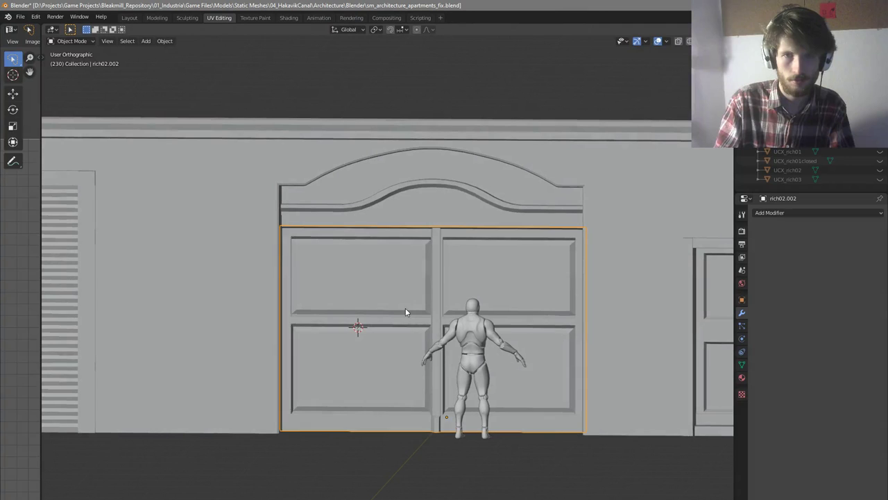
{"action": "key", "text": "g"}
{"action": "right_click", "coordinate": [476, 292]}
{"action": "middle_click_drag", "start_coordinate": [510, 314], "coordinate": [521, 320]}
{"action": "key", "text": "Tab"}
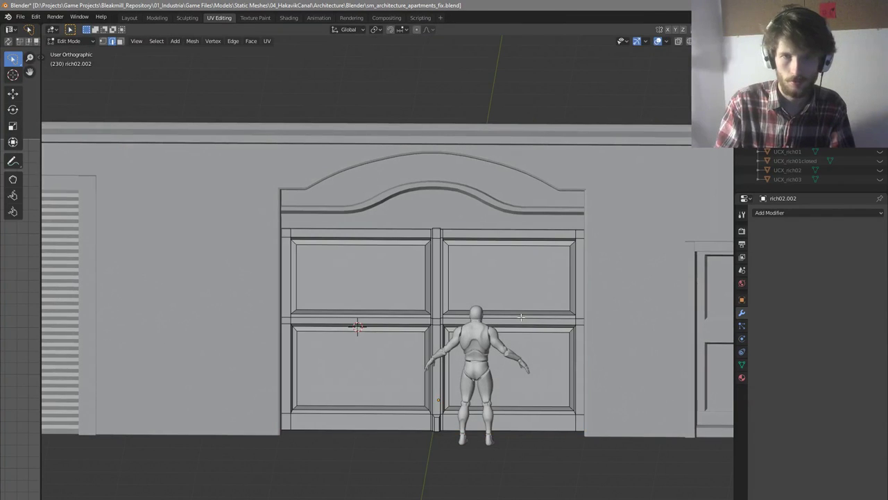
{"action": "key", "text": "KP_1"}
{"action": "key", "text": "z"}
{"action": "left_click", "coordinate": [448, 319]}
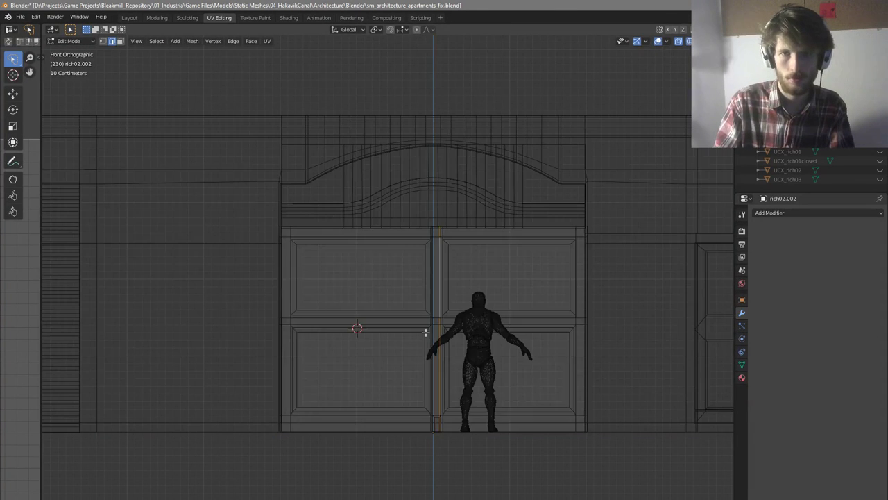
{"action": "key", "text": "1"}
{"action": "key", "text": "a"}
{"action": "left_click_drag", "start_coordinate": [259, 184], "coordinate": [312, 444]}
{"action": "key", "text": "g"}
{"action": "key", "text": "x"}
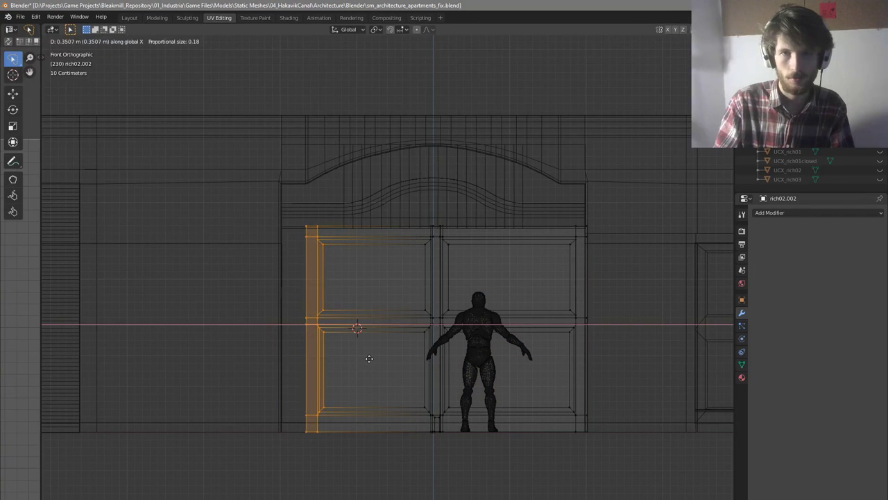
{"action": "left_click", "coordinate": [372, 359]}
Move the large gate's right stile vertices inward along X to match the left side
{"action": "key", "text": "a"}
{"action": "key", "text": "a"}
{"action": "left_click_drag", "start_coordinate": [564, 200], "coordinate": [635, 443]}
{"action": "key", "text": "g"}
{"action": "key", "text": "x"}
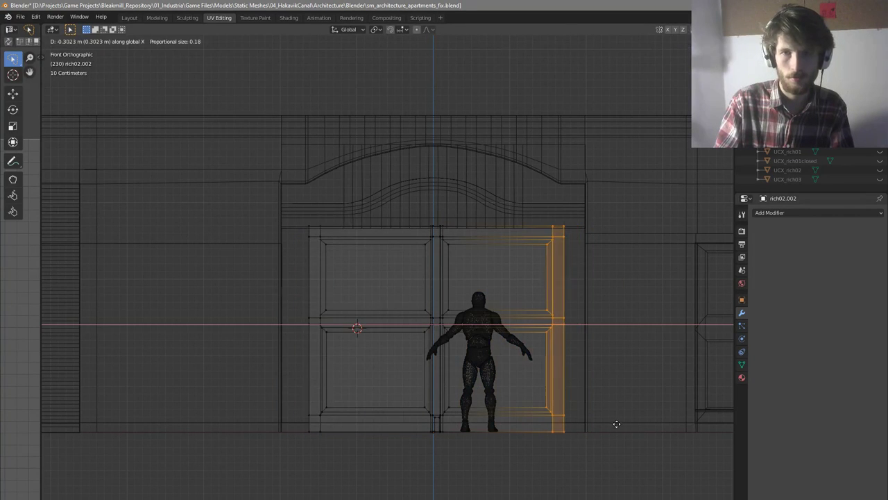
{"action": "left_click", "coordinate": [611, 420]}
Centre the large gate's middle post by moving its vertices about -0.05 m along X, and restore solid shading
{"action": "key", "text": "a"}
{"action": "key", "text": "a"}
{"action": "left_click_drag", "start_coordinate": [404, 205], "coordinate": [487, 454]}
{"action": "key", "text": "g"}
{"action": "key", "text": "x"}
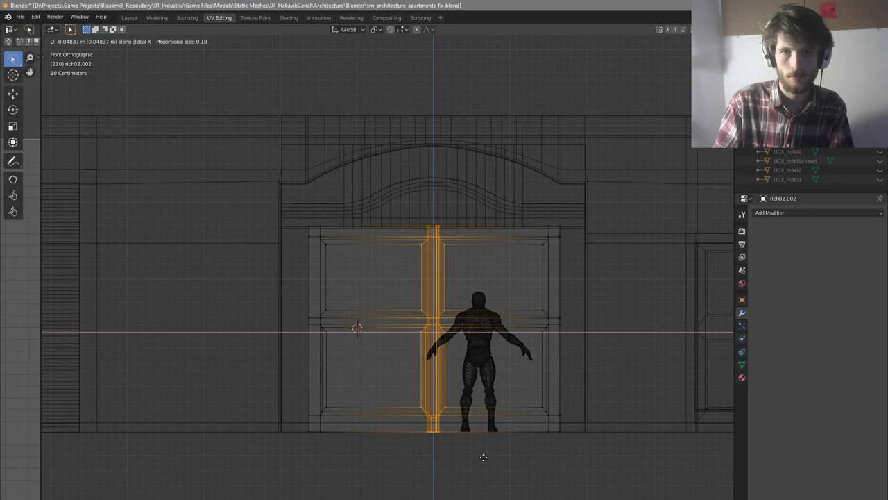
{"action": "left_click", "coordinate": [482, 452]}
{"action": "key", "text": "z"}
{"action": "left_click", "coordinate": [560, 412]}
Check the gaps between the narrowed gate and its wall opening, including the lintel on rich02
{"action": "key", "text": "Tab"}
{"action": "middle_click_drag", "start_coordinate": [553, 412], "coordinate": [557, 417]}
{"action": "key", "text": "Tab"}
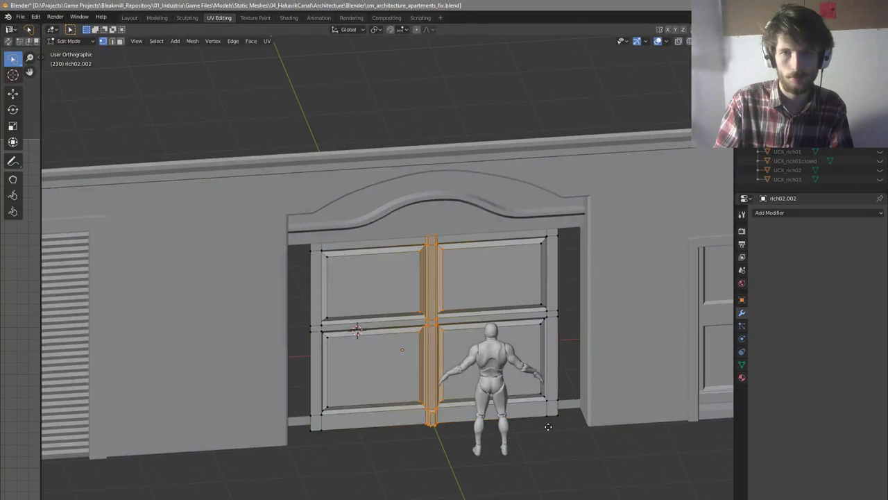
{"action": "left_click", "coordinate": [552, 427]}
{"action": "key", "text": "Tab"}
{"action": "mouse_move", "coordinate": [550, 425]}
{"action": "middle_mouse_down"}
{"action": "mouse_move", "coordinate": [530, 410]}
{"action": "mouse_move", "coordinate": [563, 416]}
{"action": "middle_mouse_up"}
{"action": "left_click", "coordinate": [601, 232]}
{"action": "middle_click_drag", "start_coordinate": [603, 233], "coordinate": [581, 214]}
{"action": "key", "text": "Tab"}
{"action": "middle_click_drag", "start_coordinate": [563, 186], "coordinate": [569, 185]}
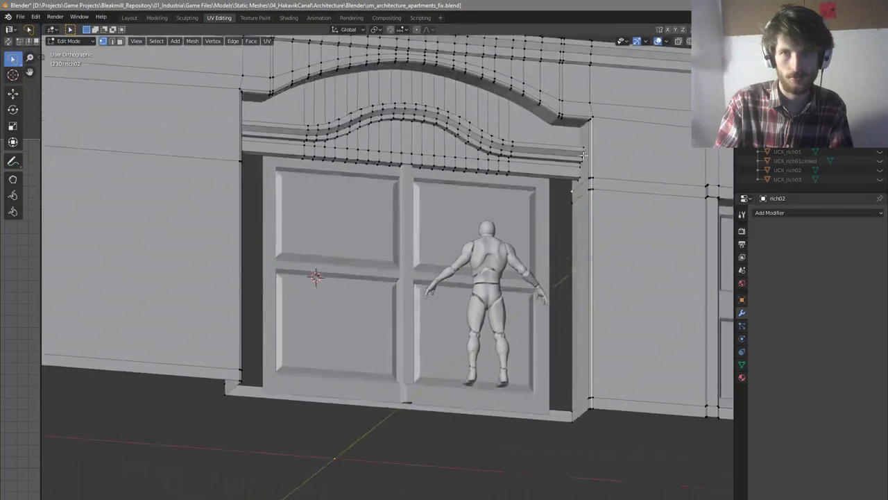
{"action": "scroll", "coordinate": [573, 187], "scroll_direction": "up", "scroll_amount": 4}
{"action": "key", "text": "Tab"}
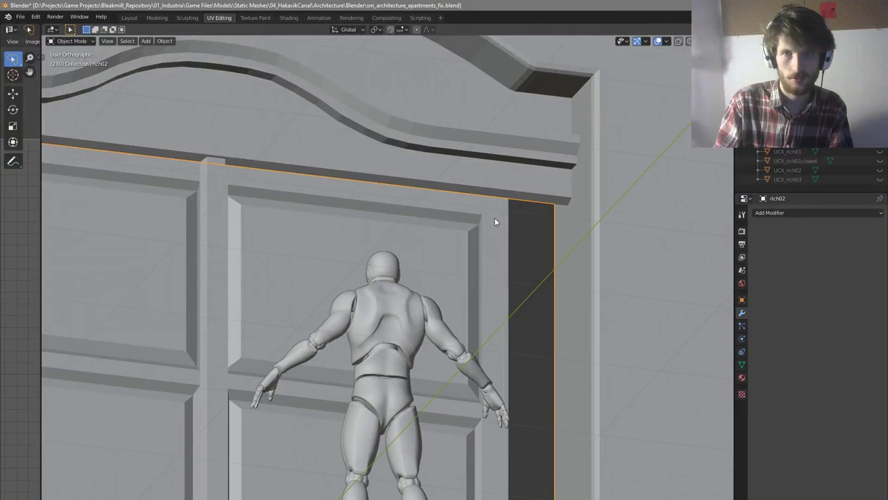
Extrude the outer side edges of the large gate rich02.002 about -0.03 m along Y
{"action": "left_click", "coordinate": [494, 220]}
{"action": "key", "text": "Tab"}
{"action": "key", "text": "alt+a"}
{"action": "middle_click_drag", "start_coordinate": [535, 227], "coordinate": [533, 366]}
{"action": "scroll", "coordinate": [505, 238], "scroll_direction": "down", "scroll_amount": 4}
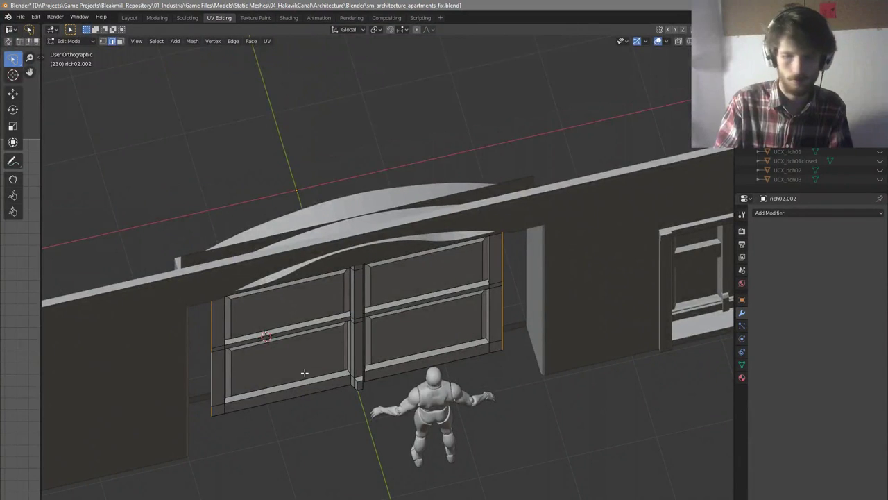
{"action": "key", "text": "KP_7"}
{"action": "key", "text": "shift+z"}
{"action": "scroll", "coordinate": [248, 370], "scroll_direction": "up", "scroll_amount": 2}
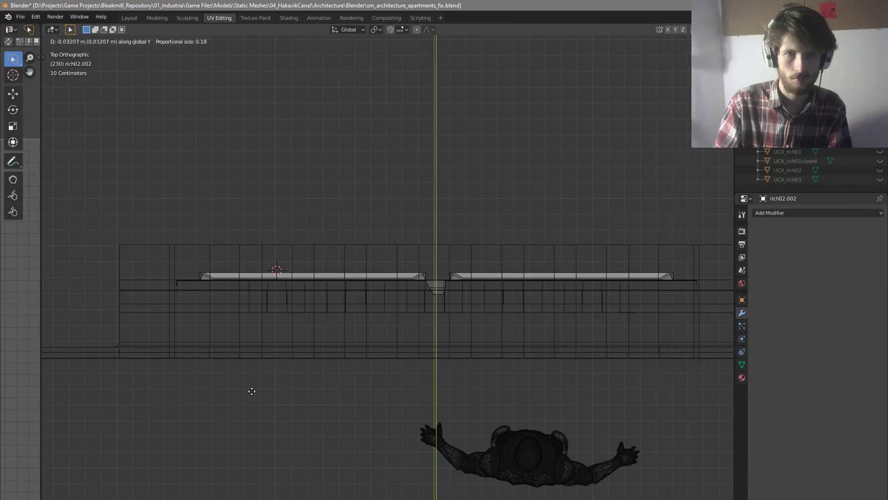
{"action": "key", "text": "shift+z"}
Extrude the gate's side edges again and scale them along X to reach both sides of the wall opening
{"action": "mouse_move", "coordinate": [325, 403]}
{"action": "middle_mouse_down"}
{"action": "mouse_move", "coordinate": [327, 338]}
{"action": "mouse_move", "coordinate": [315, 343]}
{"action": "middle_mouse_up"}
{"action": "key", "text": "KP_1"}
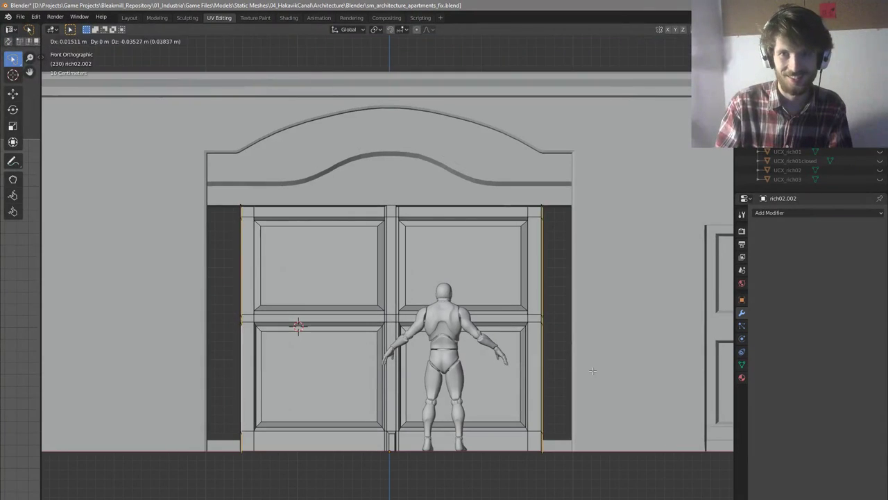
{"action": "key", "text": "s"}
{"action": "key", "text": "x"}
{"action": "left_click", "coordinate": [607, 359]}
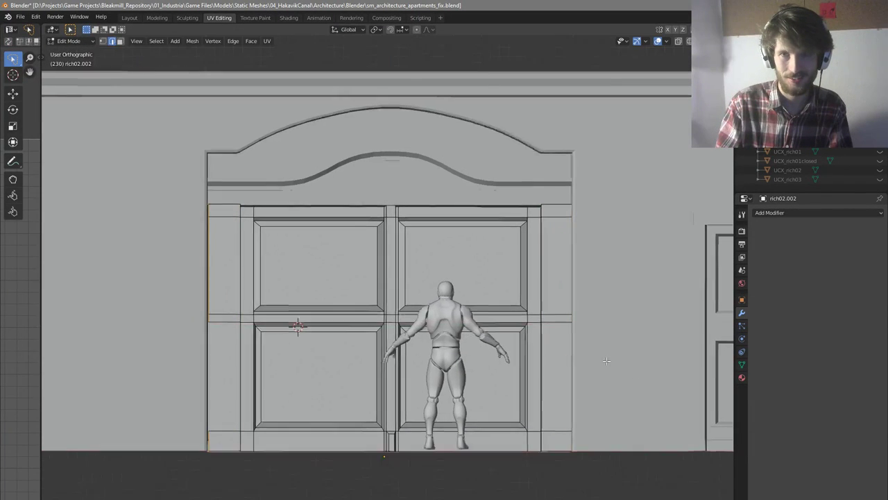
Select the faces of both outer side panels on the large gate rich02.002 and move them along Y
{"action": "middle_click_drag", "start_coordinate": [468, 341], "coordinate": [522, 316]}
{"action": "key", "text": "a"}
{"action": "middle_click_drag", "start_coordinate": [487, 267], "coordinate": [517, 279]}
{"action": "scroll", "coordinate": [510, 272], "scroll_direction": "up", "scroll_amount": 3}
{"action": "key", "text": "3"}
{"action": "left_click", "coordinate": [470, 224]}
{"action": "middle_click_drag", "start_coordinate": [469, 233], "coordinate": [462, 368]}
{"action": "scroll", "coordinate": [478, 306], "scroll_direction": "down", "scroll_amount": 3}
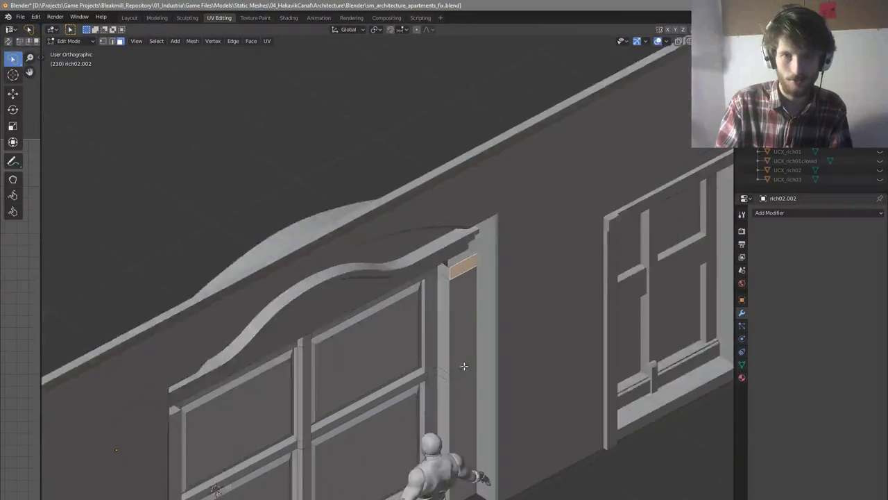
{"action": "scroll", "coordinate": [463, 367], "scroll_direction": "up", "scroll_amount": 2}
{"action": "scroll", "coordinate": [519, 438], "scroll_direction": "down", "scroll_amount": 4}
{"action": "left_click_drag", "start_coordinate": [519, 438], "coordinate": [326, 401]}
{"action": "middle_click_drag", "start_coordinate": [326, 401], "coordinate": [253, 389]}
{"action": "scroll", "coordinate": [253, 389], "scroll_direction": "up", "scroll_amount": 4}
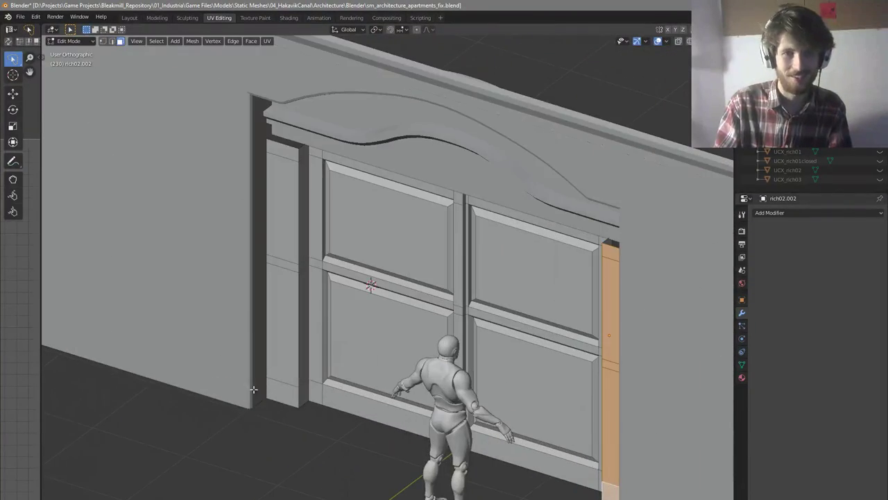
{"action": "left_click", "coordinate": [275, 193], "text": "alt+shift"}
{"action": "middle_click_drag", "start_coordinate": [275, 193], "coordinate": [340, 158]}
{"action": "left_click", "coordinate": [326, 183]}
{"action": "key", "text": "ctrl+l"}
{"action": "scroll", "coordinate": [326, 205], "scroll_direction": "up", "scroll_amount": 3}
{"action": "key", "text": "g"}
{"action": "key", "text": "y"}
{"action": "mouse_move", "coordinate": [316, 161]}
{"action": "left_click", "coordinate": [341, 162]}
Switch from the gate to the rich02 wall and check the lintel and side panels within the whole facade
{"action": "key", "text": "Tab"}
{"action": "left_click", "coordinate": [364, 378]}
{"action": "key", "text": "Tab"}
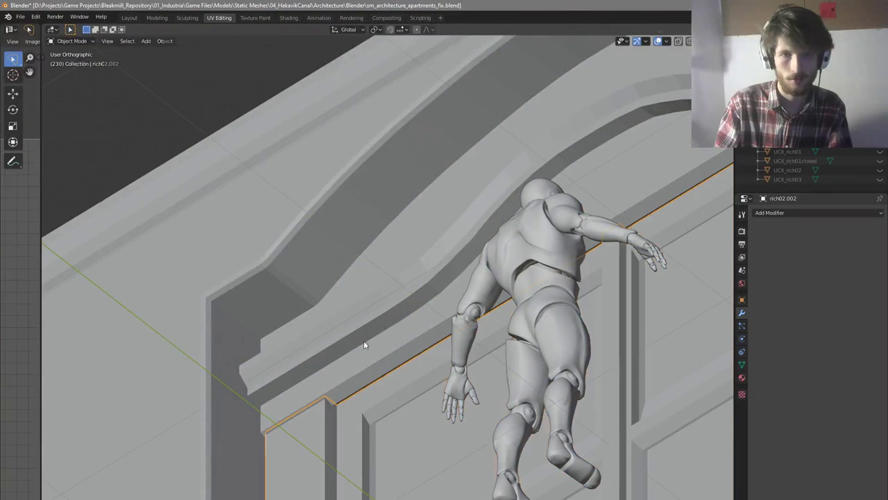
{"action": "key", "text": "2"}
{"action": "middle_click_drag", "start_coordinate": [366, 381], "coordinate": [531, 382]}
{"action": "left_click", "coordinate": [614, 285]}
{"action": "key", "text": "Tab"}
{"action": "scroll", "coordinate": [555, 321], "scroll_direction": "down", "scroll_amount": 5}
{"action": "scroll", "coordinate": [524, 351], "scroll_direction": "down", "scroll_amount": 3}
{"action": "scroll", "coordinate": [530, 381], "scroll_direction": "down", "scroll_amount": 3}
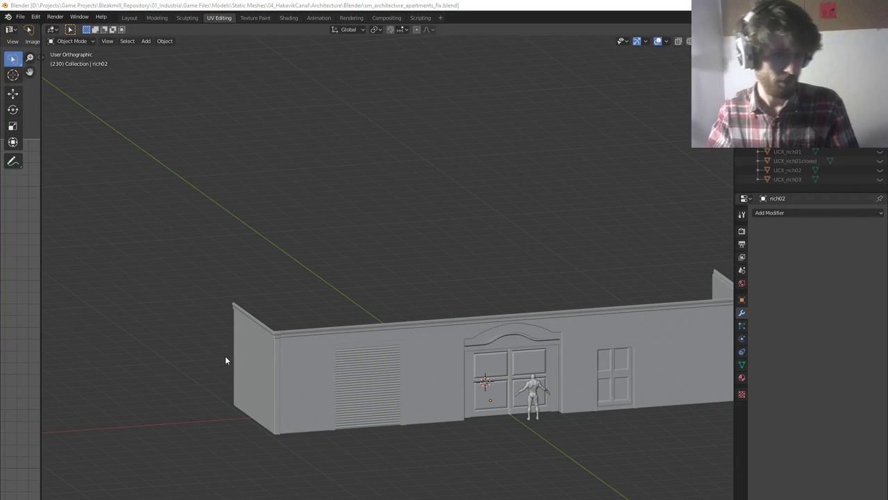
Examine the inner side of the large gate opening on rich02 from a side angle, down to its skirting
{"action": "scroll", "coordinate": [321, 338], "scroll_direction": "down", "scroll_amount": 3}
{"action": "scroll", "coordinate": [449, 354], "scroll_direction": "up", "scroll_amount": 3}
{"action": "middle_click_drag", "start_coordinate": [416, 367], "coordinate": [491, 375]}
{"action": "scroll", "coordinate": [527, 392], "scroll_direction": "up", "scroll_amount": 5}
{"action": "middle_click_drag", "start_coordinate": [391, 399], "coordinate": [383, 421]}
{"action": "key", "text": "Tab"}
{"action": "scroll", "coordinate": [457, 420], "scroll_direction": "up", "scroll_amount": 4}
{"action": "scroll", "coordinate": [483, 404], "scroll_direction": "up", "scroll_amount": 3}
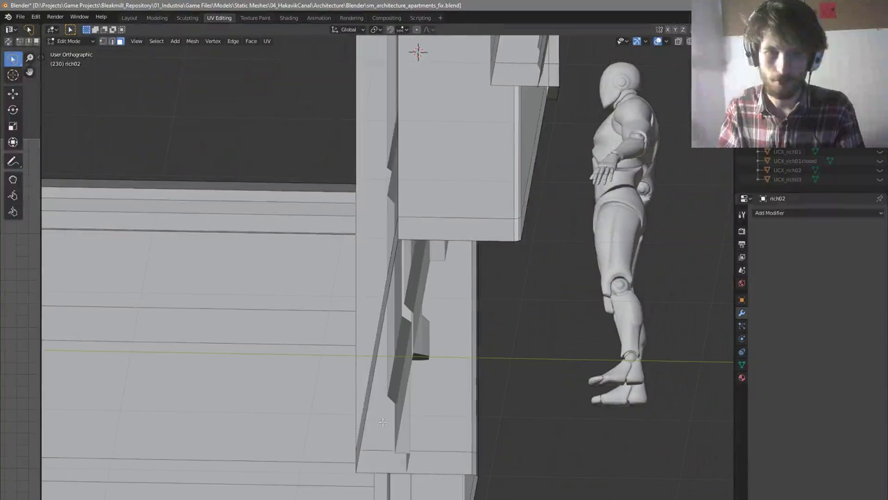
{"action": "left_click", "coordinate": [362, 420]}
{"action": "left_click", "coordinate": [360, 423]}
Select the horizontal skirting edge on the inner side of the gate opening and move it
{"action": "middle_click_drag", "start_coordinate": [360, 423], "coordinate": [299, 451]}
{"action": "scroll", "coordinate": [417, 433], "scroll_direction": "down", "scroll_amount": 3}
{"action": "key", "text": "2"}
{"action": "scroll", "coordinate": [436, 451], "scroll_direction": "down", "scroll_amount": 2}
{"action": "scroll", "coordinate": [182, 425], "scroll_direction": "up", "scroll_amount": 3}
{"action": "left_click", "coordinate": [190, 416]}
{"action": "scroll", "coordinate": [189, 416], "scroll_direction": "up", "scroll_amount": 2}
{"action": "key", "text": "g"}
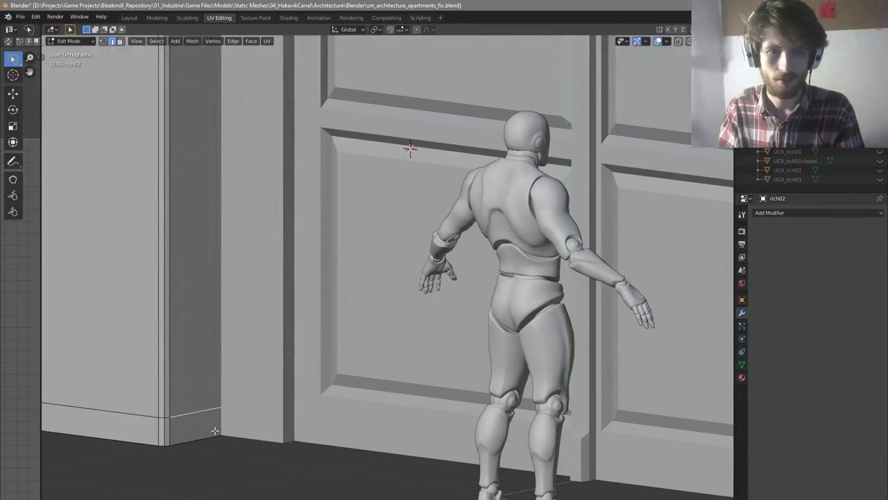
{"action": "scroll", "coordinate": [207, 432], "scroll_direction": "down", "scroll_amount": 8}
{"action": "middle_click_drag", "start_coordinate": [352, 412], "coordinate": [457, 414]}
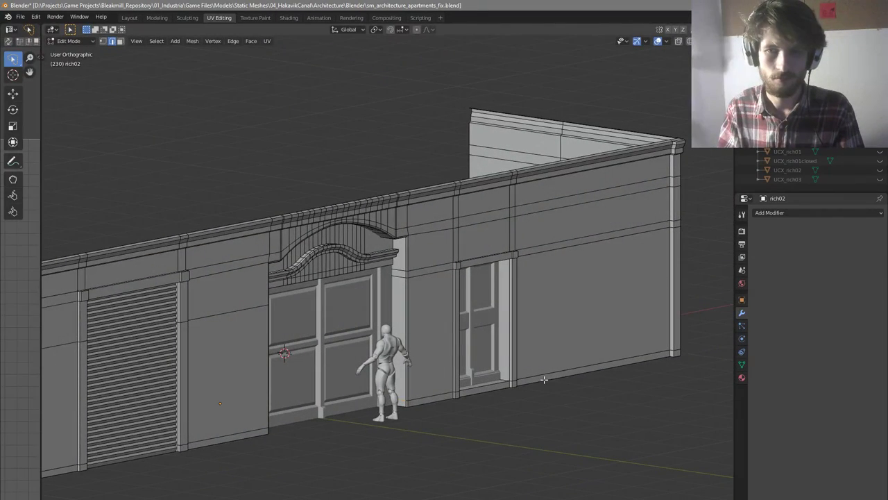
Delete the skirting faces between the small doorway's frame and the facade's corner pillar
{"action": "middle_click_drag", "start_coordinate": [576, 373], "coordinate": [473, 382]}
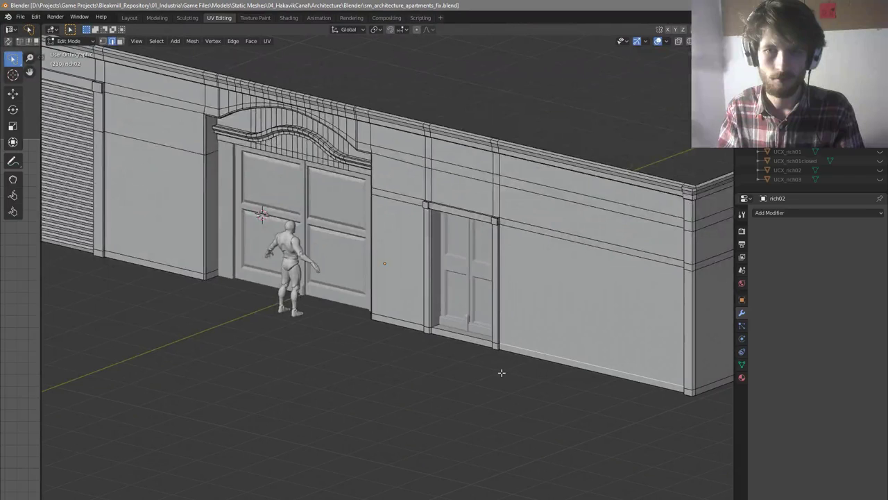
{"action": "scroll", "coordinate": [471, 377], "scroll_direction": "up", "scroll_amount": 8}
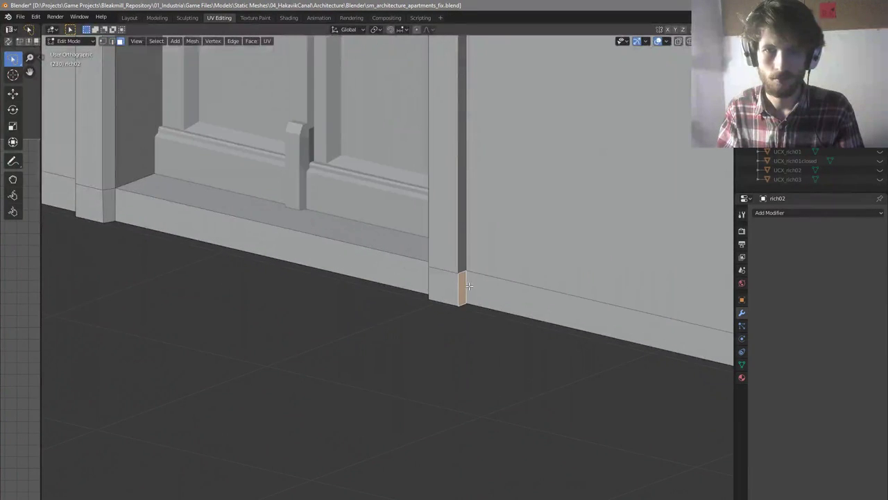
{"action": "scroll", "coordinate": [461, 293], "scroll_direction": "down", "scroll_amount": 6}
{"action": "scroll", "coordinate": [475, 301], "scroll_direction": "up", "scroll_amount": 3}
{"action": "left_click", "coordinate": [479, 302], "text": "shift"}
{"action": "middle_click_drag", "start_coordinate": [479, 303], "coordinate": [539, 307]}
{"action": "scroll", "coordinate": [539, 308], "scroll_direction": "down", "scroll_amount": 6}
{"action": "scroll", "coordinate": [575, 272], "scroll_direction": "up", "scroll_amount": 6}
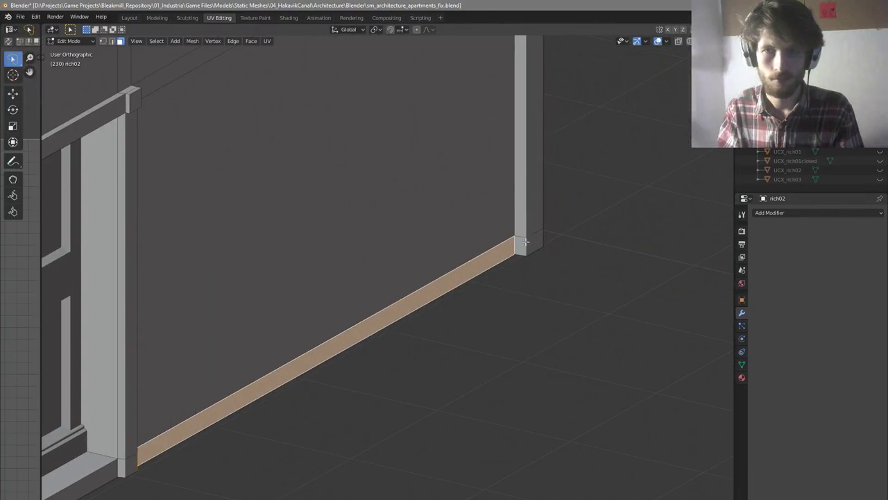
{"action": "key", "text": "x"}
{"action": "left_click", "coordinate": [521, 241]}
Fill the gap between the doorway frame and the corner pillar with new, protruding skirting faces
{"action": "key", "text": "2"}
{"action": "scroll", "coordinate": [536, 247], "scroll_direction": "down", "scroll_amount": 4}
{"action": "middle_click_drag", "start_coordinate": [545, 267], "coordinate": [444, 267]}
{"action": "scroll", "coordinate": [222, 186], "scroll_direction": "up", "scroll_amount": 7}
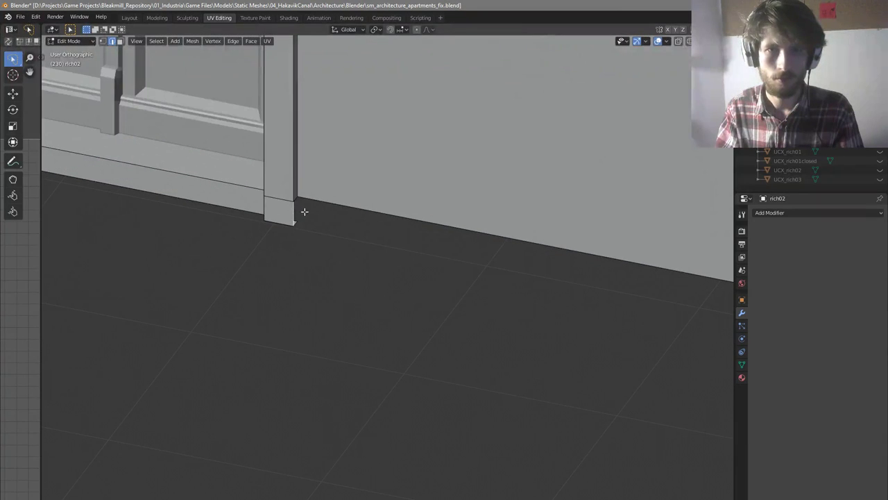
{"action": "key", "text": "f"}
{"action": "scroll", "coordinate": [303, 211], "scroll_direction": "up", "scroll_amount": 3}
{"action": "left_click", "coordinate": [297, 214]}
{"action": "left_click", "coordinate": [305, 210]}
Select the corner pillar's front faces over their full height and move them about 0.017 m along global Y
{"action": "scroll", "coordinate": [292, 243], "scroll_direction": "down", "scroll_amount": 9}
{"action": "middle_click_drag", "start_coordinate": [287, 252], "coordinate": [349, 268]}
{"action": "scroll", "coordinate": [448, 237], "scroll_direction": "up", "scroll_amount": 4}
{"action": "key", "text": "3"}
{"action": "left_click", "coordinate": [528, 211]}
{"action": "scroll", "coordinate": [529, 233], "scroll_direction": "down", "scroll_amount": 5}
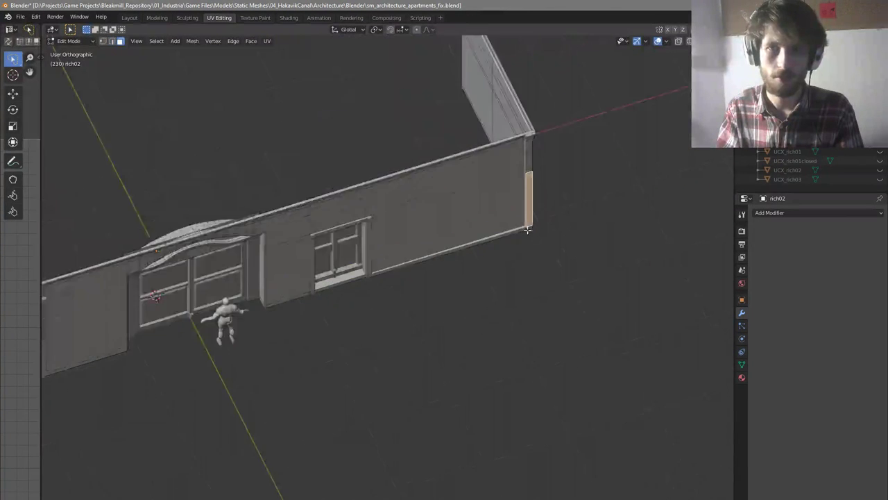
{"action": "middle_click_drag", "start_coordinate": [530, 234], "coordinate": [528, 205]}
{"action": "scroll", "coordinate": [529, 173], "scroll_direction": "up", "scroll_amount": 3}
{"action": "middle_click_drag", "start_coordinate": [529, 152], "coordinate": [524, 128]}
{"action": "scroll", "coordinate": [529, 277], "scroll_direction": "up", "scroll_amount": 5}
{"action": "scroll", "coordinate": [526, 327], "scroll_direction": "down", "scroll_amount": 4}
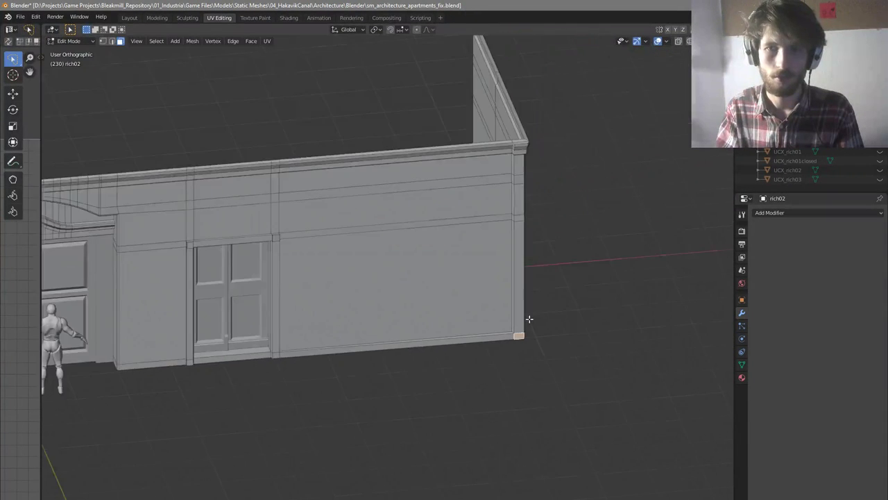
{"action": "middle_click_drag", "start_coordinate": [526, 317], "coordinate": [518, 333]}
{"action": "scroll", "coordinate": [527, 208], "scroll_direction": "up", "scroll_amount": 6}
{"action": "middle_click_drag", "start_coordinate": [528, 176], "coordinate": [528, 199]}
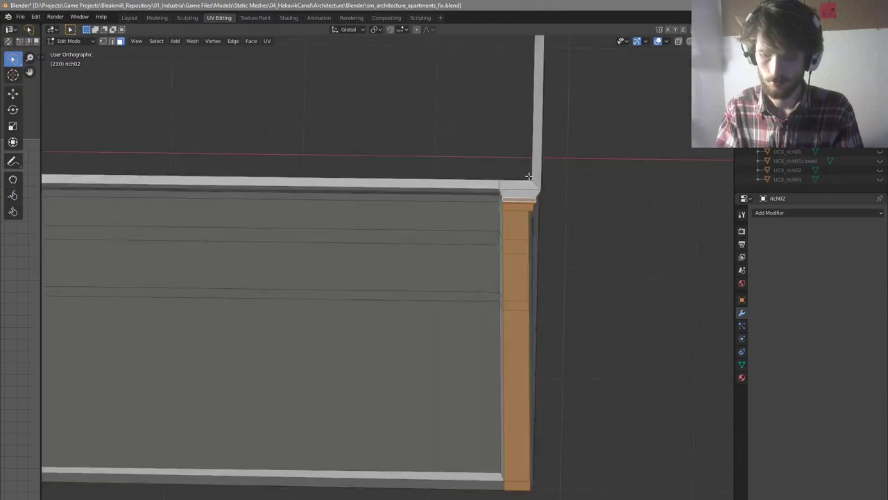
{"action": "key", "text": "KP_7"}
{"action": "scroll", "coordinate": [519, 208], "scroll_direction": "down", "scroll_amount": 5}
{"action": "scroll", "coordinate": [386, 218], "scroll_direction": "up", "scroll_amount": 5}
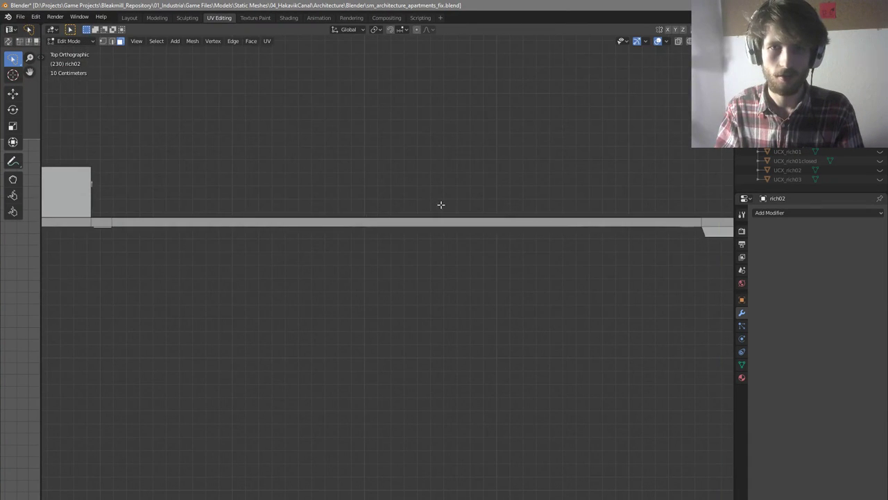
{"action": "middle_click_drag", "start_coordinate": [440, 204], "coordinate": [462, 200]}
{"action": "key", "text": "KP_7"}
{"action": "key", "text": "z"}
{"action": "left_click", "coordinate": [355, 216]}
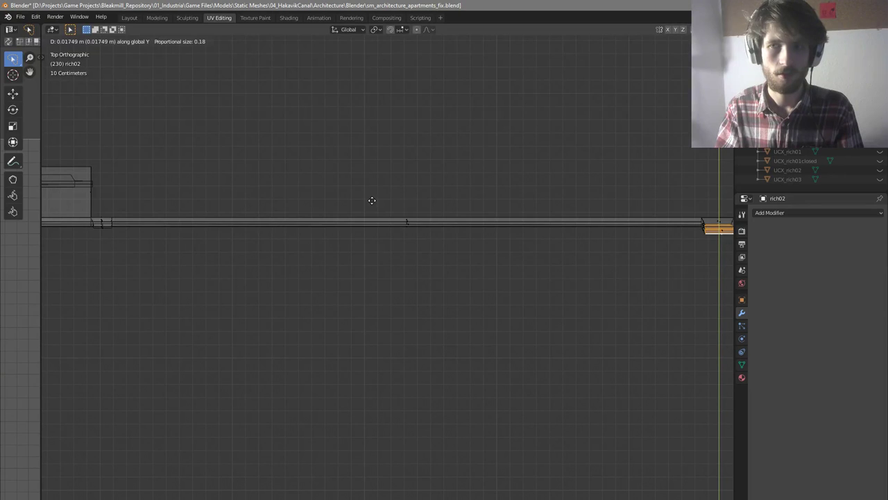
{"action": "left_click", "coordinate": [372, 200]}
Restore solid shading, leave mesh editing on rich02, and save the file
{"action": "scroll", "coordinate": [444, 210], "scroll_direction": "down", "scroll_amount": 3}
{"action": "key", "text": "z"}
{"action": "left_click", "coordinate": [452, 210]}
{"action": "middle_click_drag", "start_coordinate": [454, 209], "coordinate": [486, 166]}
{"action": "key", "text": "Tab"}
{"action": "scroll", "coordinate": [553, 189], "scroll_direction": "down", "scroll_amount": 3}
{"action": "scroll", "coordinate": [475, 326], "scroll_direction": "up", "scroll_amount": 3}
{"action": "scroll", "coordinate": [475, 327], "scroll_direction": "down", "scroll_amount": 3}
{"action": "middle_click_drag", "start_coordinate": [475, 327], "coordinate": [561, 294]}
{"action": "key", "text": "ctrl+s"}
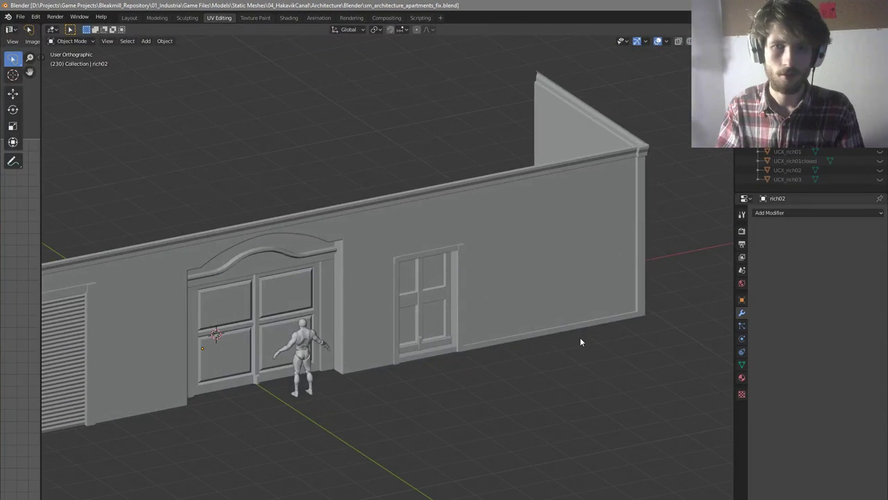
Check the new skirting and corner pillar against the full ground-floor facade, and undo the last selection changes
{"action": "scroll", "coordinate": [581, 341], "scroll_direction": "up", "scroll_amount": 2}
{"action": "key", "text": "Tab"}
{"action": "left_click", "coordinate": [566, 324]}
{"action": "middle_click_drag", "start_coordinate": [575, 324], "coordinate": [616, 320]}
{"action": "key", "text": "Tab"}
{"action": "scroll", "coordinate": [609, 321], "scroll_direction": "down", "scroll_amount": 3}
{"action": "key", "text": "Tab"}
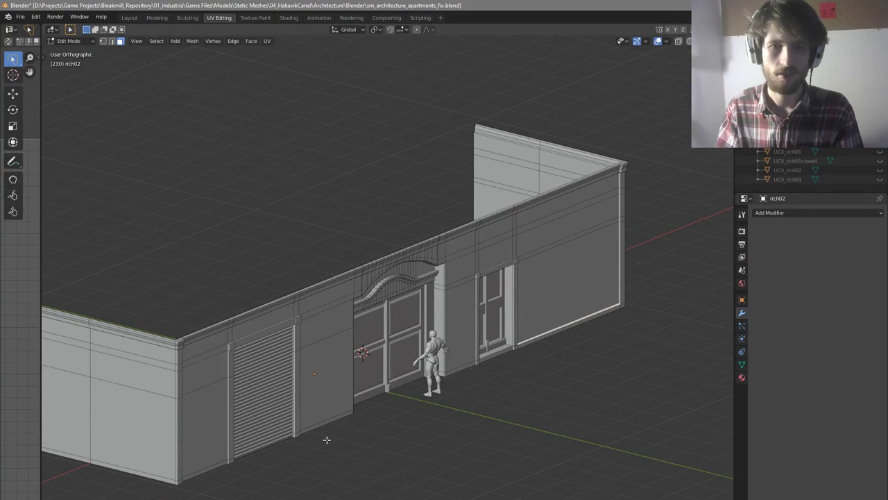
{"action": "scroll", "coordinate": [325, 439], "scroll_direction": "up", "scroll_amount": 3}
{"action": "left_click", "coordinate": [341, 391]}
{"action": "middle_click_drag", "start_coordinate": [341, 391], "coordinate": [393, 391]}
{"action": "scroll", "coordinate": [303, 357], "scroll_direction": "down", "scroll_amount": 4}
{"action": "scroll", "coordinate": [539, 307], "scroll_direction": "up", "scroll_amount": 4}
{"action": "key", "text": "ctrl+z"}
{"action": "key", "text": "Tab"}
{"action": "key", "text": "Tab"}
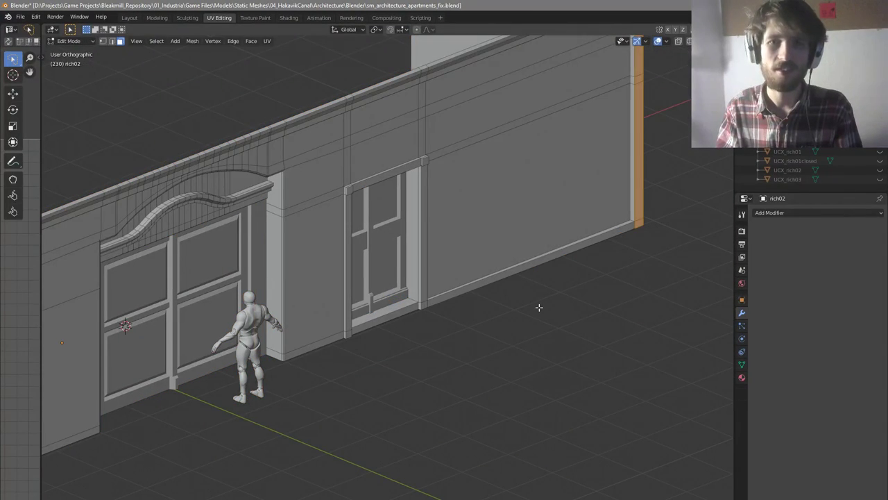
Inspect the wall between the gate and the small doorway, especially the gate opening's inner side
{"action": "key", "text": "2"}
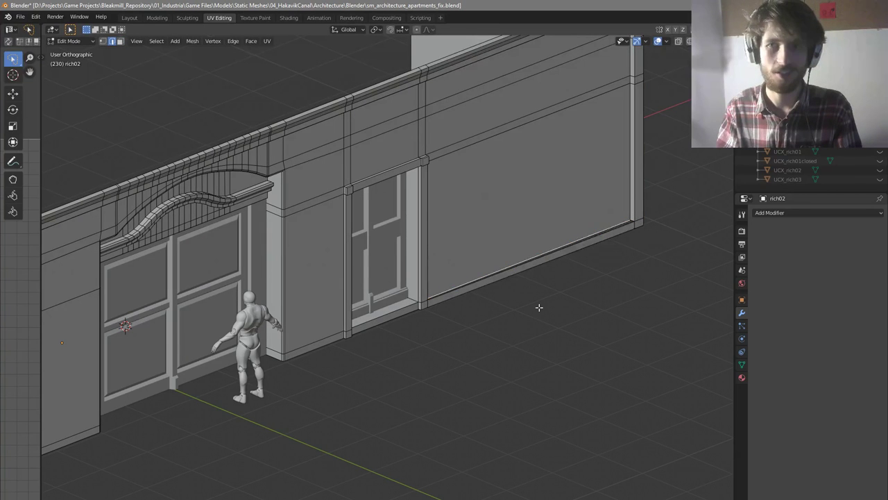
{"action": "key", "text": "3"}
{"action": "middle_click_drag", "start_coordinate": [540, 307], "coordinate": [526, 303]}
{"action": "left_click", "coordinate": [526, 303]}
{"action": "key", "text": "Tab"}
{"action": "scroll", "coordinate": [527, 302], "scroll_direction": "down", "scroll_amount": 4}
{"action": "scroll", "coordinate": [433, 315], "scroll_direction": "up", "scroll_amount": 4}
{"action": "key", "text": "Tab"}
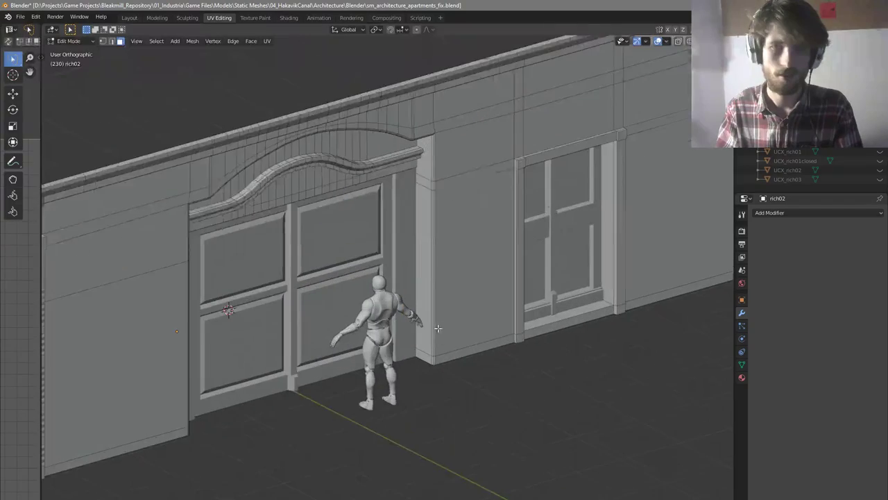
{"action": "left_click", "coordinate": [437, 328]}
{"action": "middle_click_drag", "start_coordinate": [437, 328], "coordinate": [424, 352]}
{"action": "scroll", "coordinate": [467, 345], "scroll_direction": "up", "scroll_amount": 2}
{"action": "left_click", "coordinate": [440, 347]}
{"action": "key", "text": "Tab"}
{"action": "scroll", "coordinate": [425, 352], "scroll_direction": "up", "scroll_amount": 2}
{"action": "key", "text": "Tab"}
Add a vertical edge loop on both inner sides of the gate opening and scale it along global Y
{"action": "key", "text": "2"}
{"action": "middle_click_drag", "start_coordinate": [478, 332], "coordinate": [582, 226]}
{"action": "left_click", "coordinate": [428, 326]}
{"action": "left_click", "coordinate": [468, 167]}
{"action": "scroll", "coordinate": [467, 167], "scroll_direction": "down", "scroll_amount": 4}
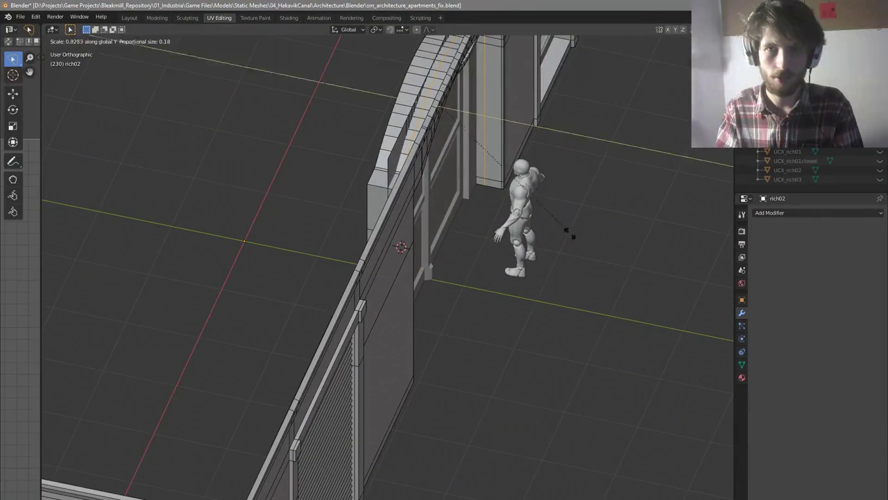
{"action": "middle_click_drag", "start_coordinate": [506, 175], "coordinate": [507, 163]}
{"action": "scroll", "coordinate": [507, 173], "scroll_direction": "up", "scroll_amount": 5}
{"action": "mouse_move", "coordinate": [505, 273]}
{"action": "middle_mouse_down"}
{"action": "mouse_move", "coordinate": [487, 268]}
{"action": "mouse_move", "coordinate": [510, 256]}
{"action": "middle_mouse_up"}
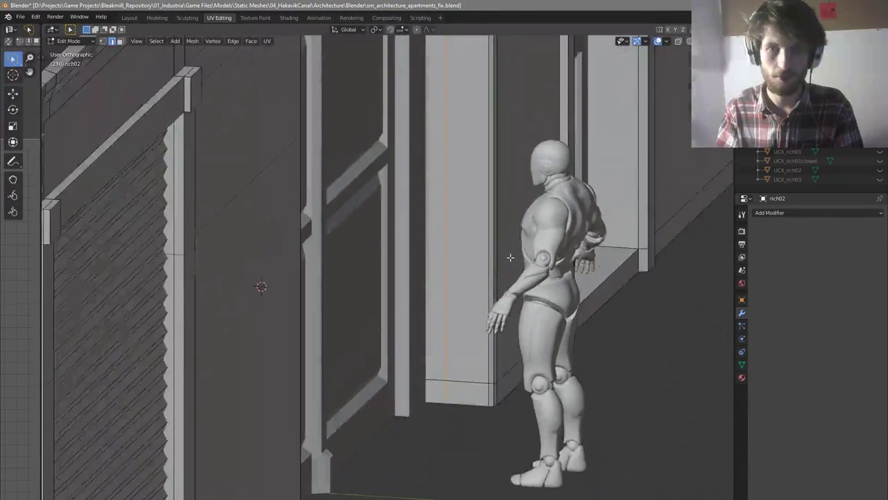
Move the short skirting edge on the gate opening's inner side vertically along global Z
{"action": "scroll", "coordinate": [479, 331], "scroll_direction": "down", "scroll_amount": 4}
{"action": "scroll", "coordinate": [462, 361], "scroll_direction": "up", "scroll_amount": 5}
{"action": "scroll", "coordinate": [483, 340], "scroll_direction": "down", "scroll_amount": 4}
{"action": "scroll", "coordinate": [479, 345], "scroll_direction": "up", "scroll_amount": 4}
{"action": "key", "text": "2"}
{"action": "left_click", "coordinate": [469, 342]}
{"action": "scroll", "coordinate": [512, 320], "scroll_direction": "down", "scroll_amount": 4}
{"action": "middle_click_drag", "start_coordinate": [512, 320], "coordinate": [290, 276]}
{"action": "scroll", "coordinate": [290, 276], "scroll_direction": "down", "scroll_amount": 3}
{"action": "scroll", "coordinate": [290, 276], "scroll_direction": "up", "scroll_amount": 4}
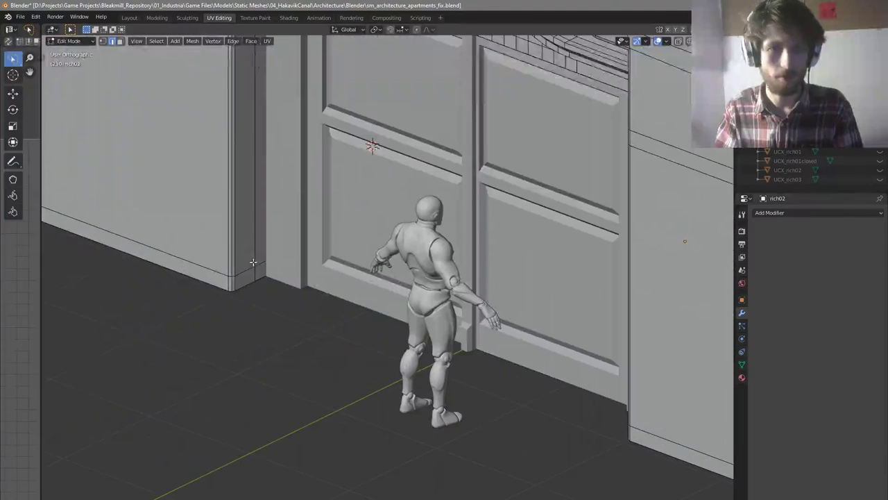
{"action": "key", "text": "g"}
{"action": "key", "text": "z"}
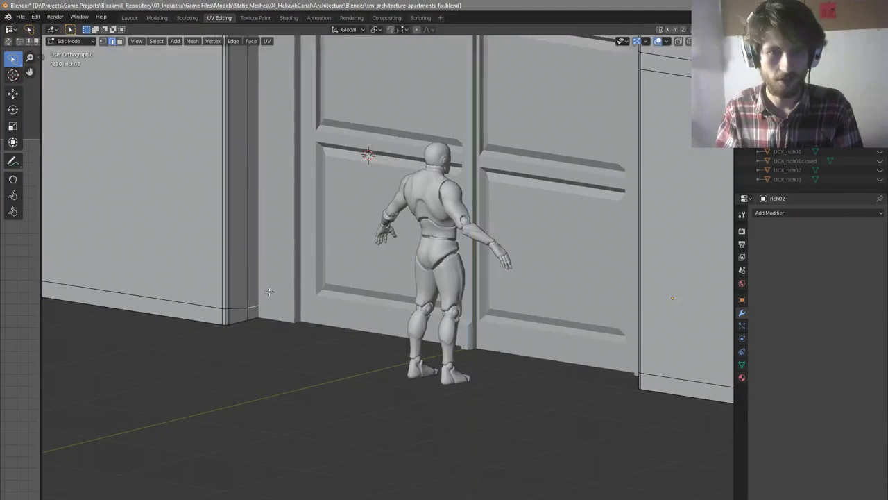
{"action": "scroll", "coordinate": [269, 291], "scroll_direction": "up", "scroll_amount": 3}
{"action": "scroll", "coordinate": [260, 297], "scroll_direction": "down", "scroll_amount": 6}
{"action": "scroll", "coordinate": [249, 303], "scroll_direction": "up", "scroll_amount": 5}
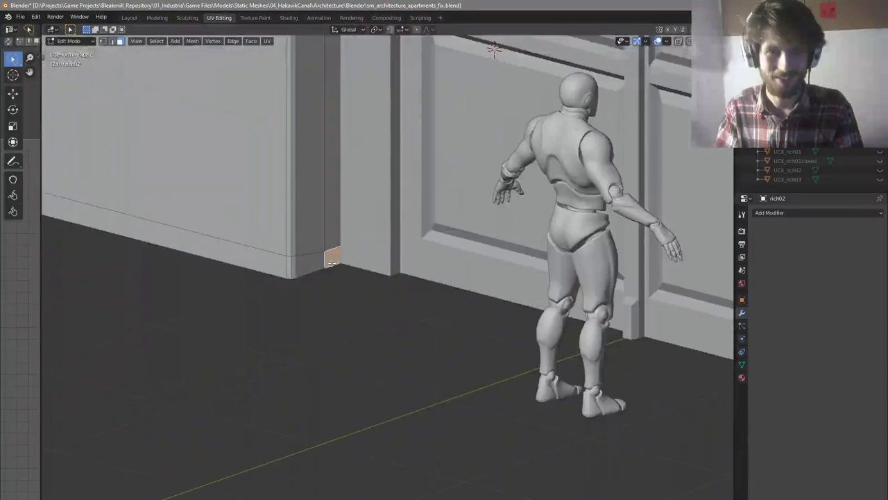
Delete the small skirting face at the back of the gate opening's inner side
{"action": "scroll", "coordinate": [432, 259], "scroll_direction": "down", "scroll_amount": 5}
{"action": "scroll", "coordinate": [464, 314], "scroll_direction": "up", "scroll_amount": 5}
{"action": "key", "text": "x"}
{"action": "left_click", "coordinate": [464, 313]}
Fill a skirting-height face strip across the bottom of the gate opening between its two inner sides, and leave mesh editing
{"action": "key", "text": "2"}
{"action": "left_click", "coordinate": [475, 318]}
{"action": "scroll", "coordinate": [517, 309], "scroll_direction": "down", "scroll_amount": 5}
{"action": "middle_click_drag", "start_coordinate": [430, 236], "coordinate": [295, 218]}
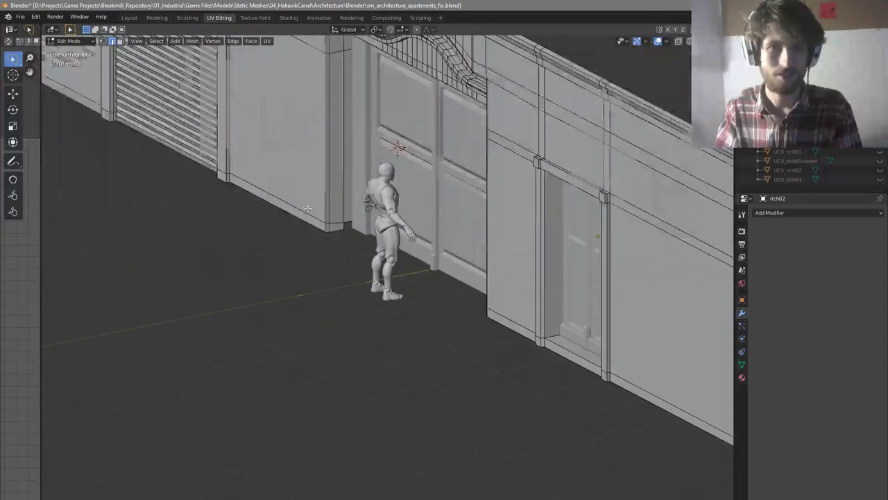
{"action": "scroll", "coordinate": [389, 259], "scroll_direction": "up", "scroll_amount": 6}
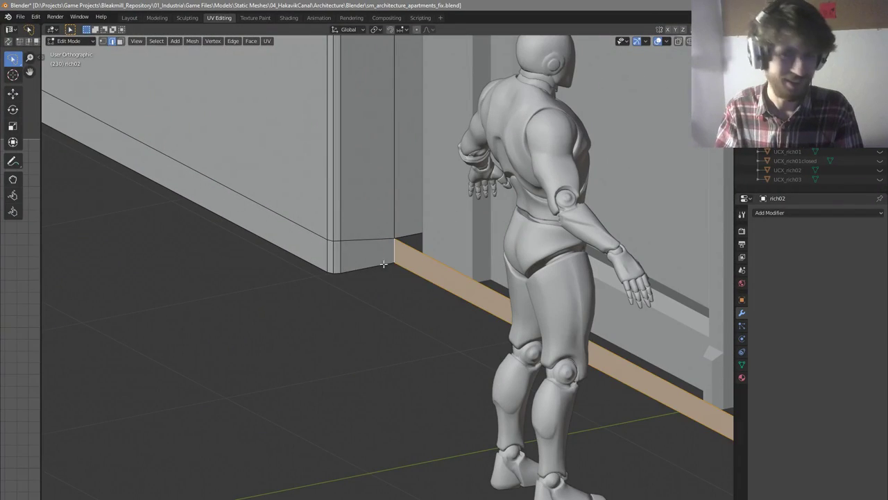
{"action": "scroll", "coordinate": [476, 281], "scroll_direction": "down", "scroll_amount": 5}
{"action": "middle_click_drag", "start_coordinate": [476, 282], "coordinate": [528, 265]}
{"action": "scroll", "coordinate": [538, 240], "scroll_direction": "up", "scroll_amount": 5}
{"action": "left_click", "coordinate": [520, 267], "text": "shift"}
{"action": "key", "text": "f"}
{"action": "scroll", "coordinate": [528, 266], "scroll_direction": "down", "scroll_amount": 4}
{"action": "key", "text": "Tab"}
Examine the whole ground-floor facade from several angles in both object and mesh view, including the gate's arch and the shutter
{"action": "scroll", "coordinate": [527, 265], "scroll_direction": "down", "scroll_amount": 3}
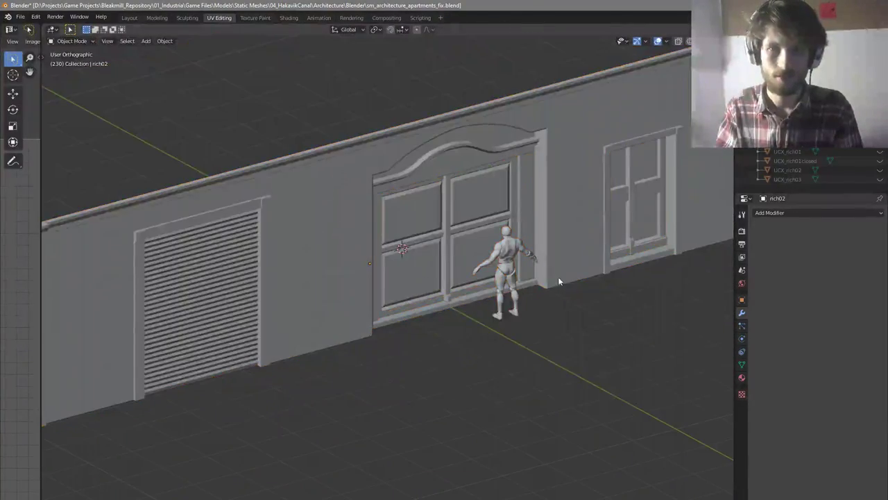
{"action": "scroll", "coordinate": [558, 279], "scroll_direction": "down", "scroll_amount": 3}
{"action": "scroll", "coordinate": [545, 265], "scroll_direction": "up", "scroll_amount": 4}
{"action": "mouse_move", "coordinate": [565, 243]}
{"action": "middle_mouse_down"}
{"action": "mouse_move", "coordinate": [577, 246]}
{"action": "mouse_move", "coordinate": [580, 233]}
{"action": "mouse_move", "coordinate": [574, 255]}
{"action": "middle_mouse_up"}
{"action": "left_click", "coordinate": [247, 307]}
{"action": "middle_click_drag", "start_coordinate": [378, 286], "coordinate": [354, 269]}
{"action": "scroll", "coordinate": [393, 247], "scroll_direction": "down", "scroll_amount": 4}
{"action": "left_click", "coordinate": [302, 188]}
{"action": "mouse_move", "coordinate": [301, 189]}
{"action": "middle_mouse_down"}
{"action": "mouse_move", "coordinate": [347, 186]}
{"action": "mouse_move", "coordinate": [305, 178]}
{"action": "middle_mouse_up"}
{"action": "scroll", "coordinate": [292, 234], "scroll_direction": "up", "scroll_amount": 8}
{"action": "key", "text": "Tab"}
{"action": "middle_click_drag", "start_coordinate": [338, 218], "coordinate": [439, 226]}
{"action": "scroll", "coordinate": [352, 215], "scroll_direction": "down", "scroll_amount": 2}
{"action": "scroll", "coordinate": [371, 254], "scroll_direction": "up", "scroll_amount": 3}
{"action": "key", "text": "Tab"}
{"action": "scroll", "coordinate": [378, 261], "scroll_direction": "down", "scroll_amount": 3}
{"action": "scroll", "coordinate": [347, 242], "scroll_direction": "down", "scroll_amount": 5}
{"action": "scroll", "coordinate": [361, 238], "scroll_direction": "up", "scroll_amount": 3}
{"action": "key", "text": "Tab"}
{"action": "scroll", "coordinate": [361, 236], "scroll_direction": "up", "scroll_amount": 2}
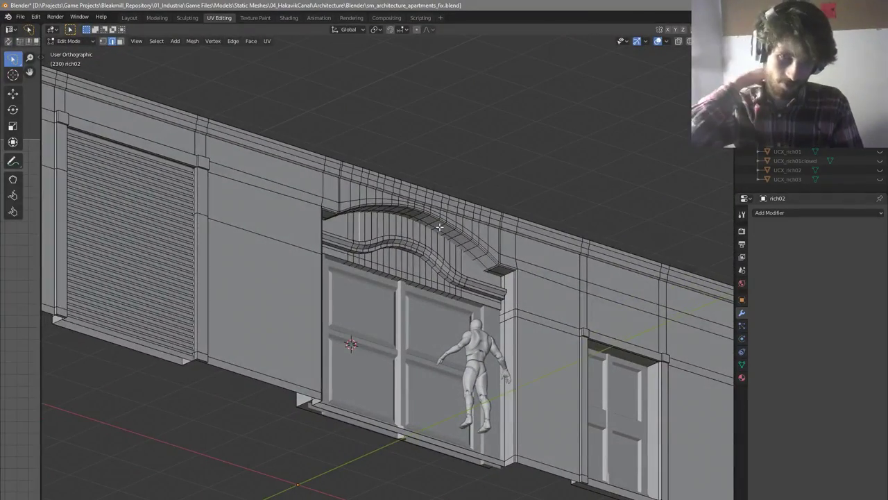
Join the large gate object rich02.002 and the small doorway's door into the rich02 facade mesh
{"action": "key", "text": "Tab"}
{"action": "left_click", "coordinate": [433, 307]}
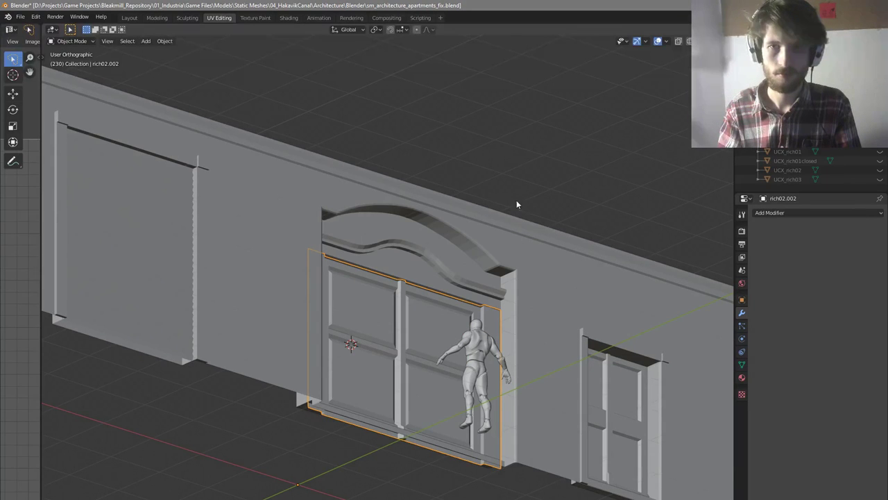
{"action": "middle_click_drag", "start_coordinate": [515, 254], "coordinate": [518, 272]}
{"action": "key", "text": "a"}
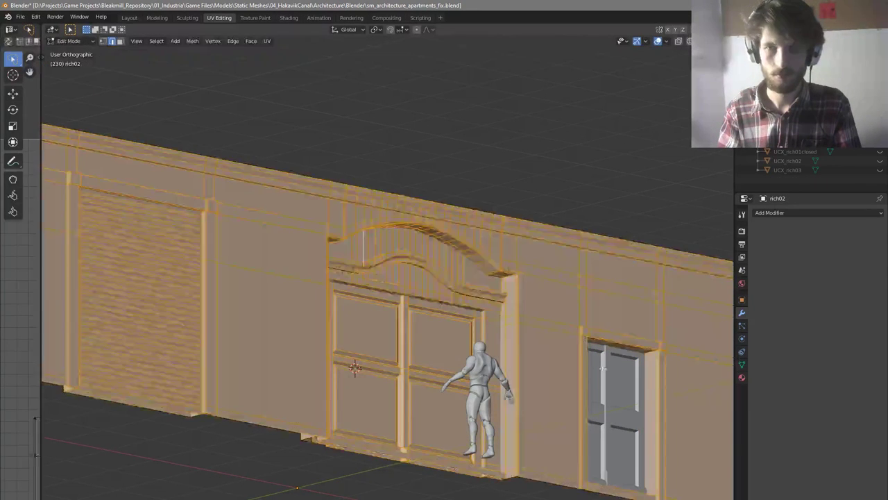
{"action": "left_click", "coordinate": [614, 393]}
{"action": "key", "text": "ctrl+j"}
{"action": "key", "text": "Tab"}
{"action": "middle_click_drag", "start_coordinate": [576, 310], "coordinate": [487, 344]}
{"action": "scroll", "coordinate": [573, 347], "scroll_direction": "down", "scroll_amount": 5}
{"action": "key", "text": "Tab"}
{"action": "scroll", "coordinate": [625, 394], "scroll_direction": "up", "scroll_amount": 4}
{"action": "key", "text": "Tab"}
Select the narrow vertical face loop beside the corner pillar at the facade's doorway end
{"action": "middle_click_drag", "start_coordinate": [583, 389], "coordinate": [652, 391]}
{"action": "scroll", "coordinate": [645, 382], "scroll_direction": "up", "scroll_amount": 2}
{"action": "middle_click_drag", "start_coordinate": [557, 302], "coordinate": [574, 261]}
{"action": "scroll", "coordinate": [573, 260], "scroll_direction": "up", "scroll_amount": 3}
{"action": "key", "text": "3"}
{"action": "left_click", "coordinate": [564, 244]}
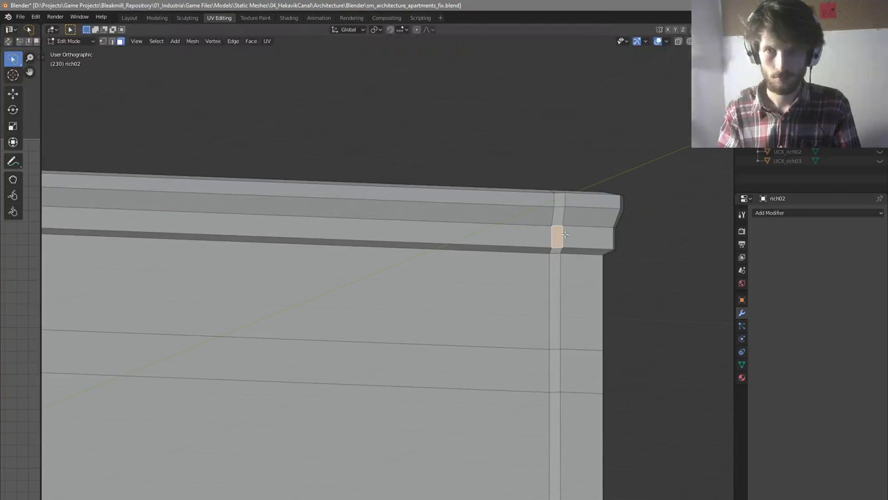
{"action": "middle_click_drag", "start_coordinate": [564, 203], "coordinate": [563, 200]}
{"action": "scroll", "coordinate": [561, 229], "scroll_direction": "down", "scroll_amount": 6}
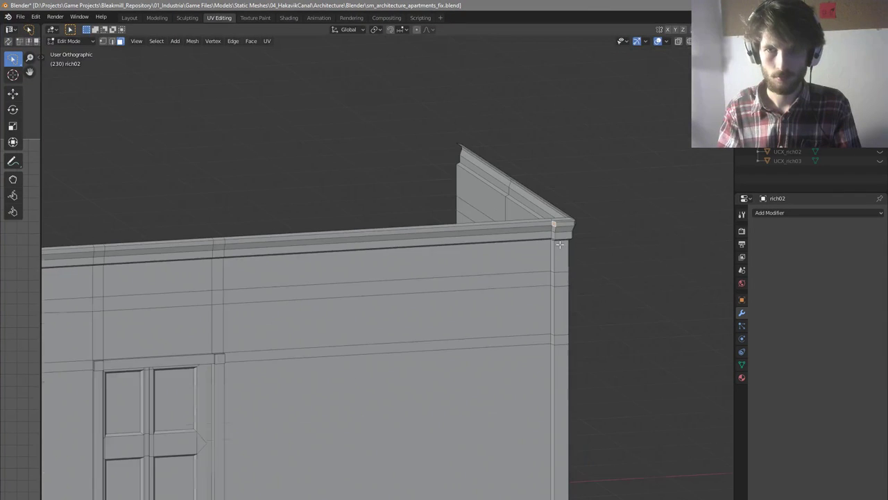
{"action": "middle_click_drag", "start_coordinate": [566, 364], "coordinate": [588, 287], "text": "shift"}
{"action": "scroll", "coordinate": [576, 456], "scroll_direction": "up", "scroll_amount": 5}
{"action": "scroll", "coordinate": [572, 428], "scroll_direction": "down", "scroll_amount": 5}
{"action": "mouse_move", "coordinate": [572, 427]}
{"action": "middle_mouse_down"}
{"action": "mouse_move", "coordinate": [563, 405]}
{"action": "mouse_move", "coordinate": [566, 443]}
{"action": "middle_mouse_up"}
{"action": "scroll", "coordinate": [613, 246], "scroll_direction": "down", "scroll_amount": 2}
{"action": "scroll", "coordinate": [610, 194], "scroll_direction": "up", "scroll_amount": 3}
{"action": "key", "text": "g"}
{"action": "key", "text": "y"}
{"action": "right_click", "coordinate": [613, 180]}
{"action": "key", "text": "g"}
{"action": "key", "text": "x"}
{"action": "right_click", "coordinate": [604, 181]}
Move the narrow face loop beside the doorway-end corner pillar along global X
{"action": "scroll", "coordinate": [578, 119], "scroll_direction": "up", "scroll_amount": 2}
{"action": "middle_click_drag", "start_coordinate": [579, 122], "coordinate": [594, 175]}
{"action": "key", "text": "g"}
{"action": "key", "text": "x"}
{"action": "left_click", "coordinate": [583, 173]}
{"action": "scroll", "coordinate": [604, 232], "scroll_direction": "down", "scroll_amount": 5}
{"action": "middle_click_drag", "start_coordinate": [604, 232], "coordinate": [590, 245]}
{"action": "scroll", "coordinate": [581, 218], "scroll_direction": "down", "scroll_amount": 6}
{"action": "scroll", "coordinate": [196, 208], "scroll_direction": "up", "scroll_amount": 7}
Move the matching narrow face loop beside the shutter-end corner pillar about 0.11 m along global X
{"action": "key", "text": "2"}
{"action": "scroll", "coordinate": [243, 347], "scroll_direction": "up", "scroll_amount": 3}
{"action": "scroll", "coordinate": [223, 324], "scroll_direction": "down", "scroll_amount": 6}
{"action": "scroll", "coordinate": [234, 339], "scroll_direction": "up", "scroll_amount": 6}
{"action": "scroll", "coordinate": [264, 344], "scroll_direction": "down", "scroll_amount": 6}
{"action": "scroll", "coordinate": [244, 183], "scroll_direction": "up", "scroll_amount": 7}
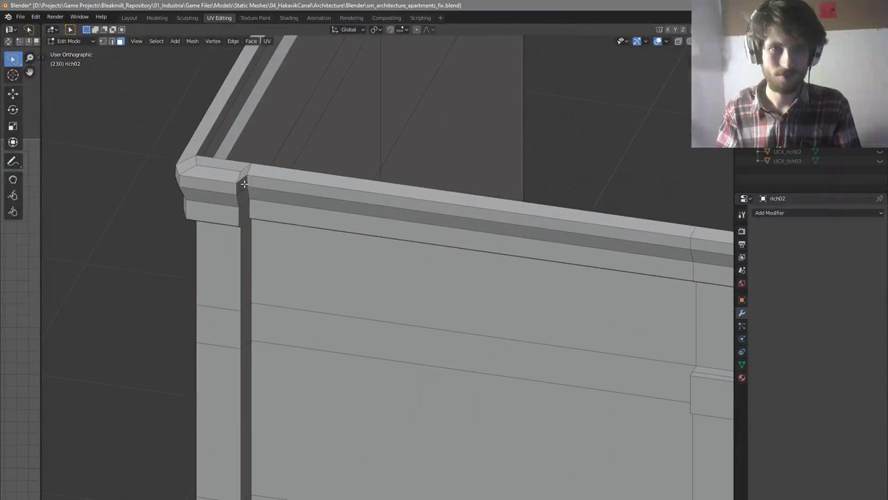
{"action": "left_click", "coordinate": [242, 176], "text": "alt"}
{"action": "scroll", "coordinate": [242, 179], "scroll_direction": "down", "scroll_amount": 4}
{"action": "middle_click_drag", "start_coordinate": [244, 183], "coordinate": [312, 241]}
{"action": "key", "text": "g"}
{"action": "key", "text": "x"}
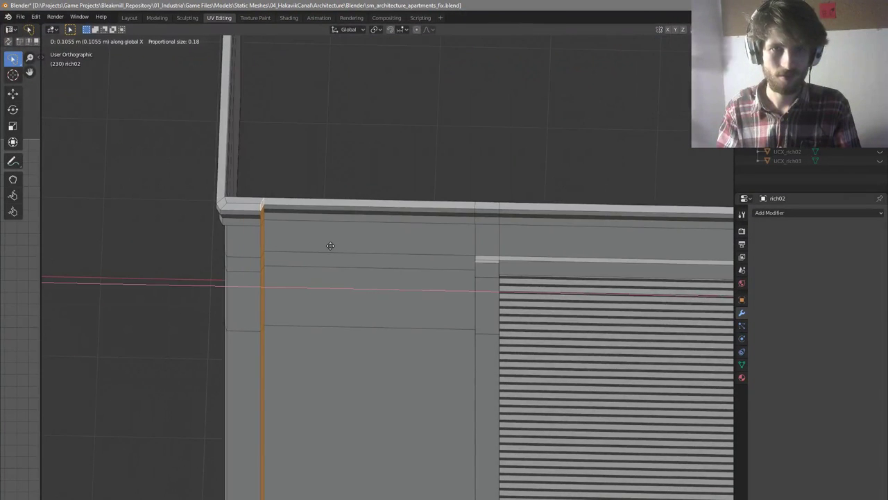
{"action": "left_click", "coordinate": [334, 247]}
{"action": "scroll", "coordinate": [309, 257], "scroll_direction": "down", "scroll_amount": 9}
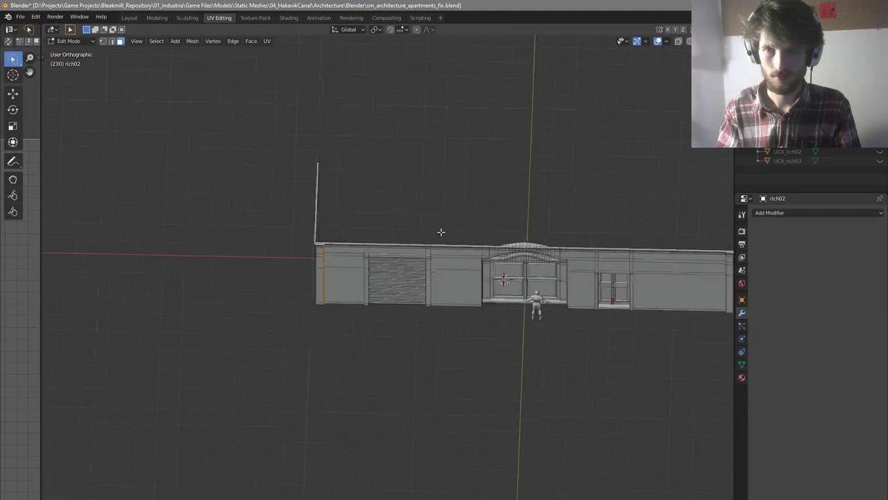
Move the vertical edge loop at the shutter-end corner pillar's outer corner about 0.05 m along global X to chamfer the corner
{"action": "scroll", "coordinate": [616, 207], "scroll_direction": "up", "scroll_amount": 2}
{"action": "scroll", "coordinate": [618, 206], "scroll_direction": "down", "scroll_amount": 1}
{"action": "middle_click_drag", "start_coordinate": [636, 179], "coordinate": [195, 274]}
{"action": "scroll", "coordinate": [183, 280], "scroll_direction": "up", "scroll_amount": 6}
{"action": "key", "text": "2"}
{"action": "middle_click_drag", "start_coordinate": [194, 241], "coordinate": [259, 308]}
{"action": "scroll", "coordinate": [260, 277], "scroll_direction": "down", "scroll_amount": 5}
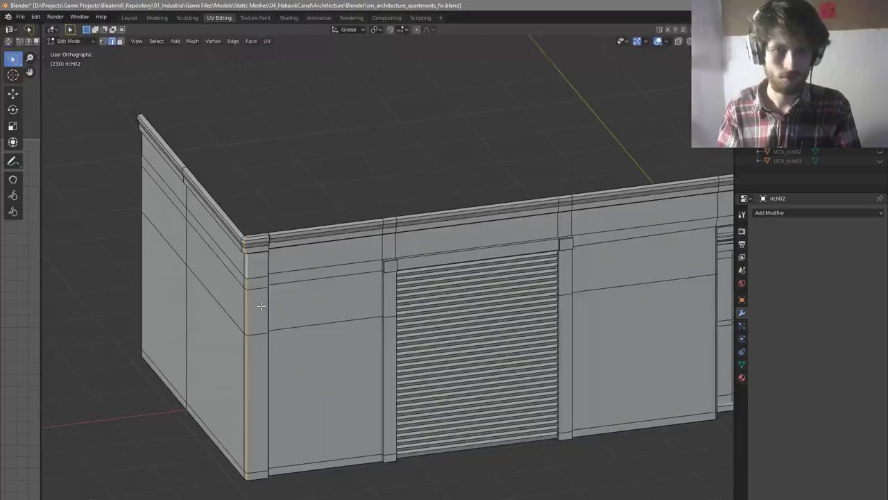
{"action": "scroll", "coordinate": [259, 313], "scroll_direction": "up", "scroll_amount": 5}
{"action": "key", "text": "g"}
{"action": "key", "text": "x"}
{"action": "left_click", "coordinate": [272, 313]}
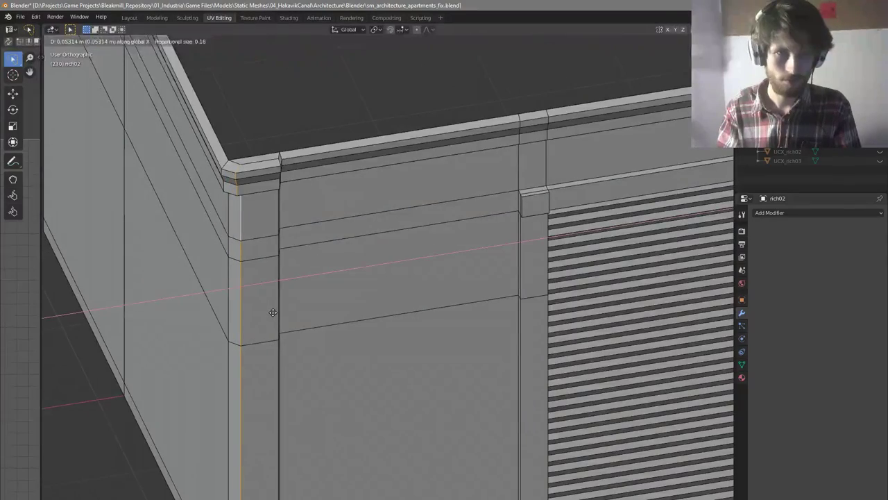
{"action": "middle_click_drag", "start_coordinate": [271, 312], "coordinate": [342, 287]}
{"action": "scroll", "coordinate": [340, 289], "scroll_direction": "down", "scroll_amount": 4}
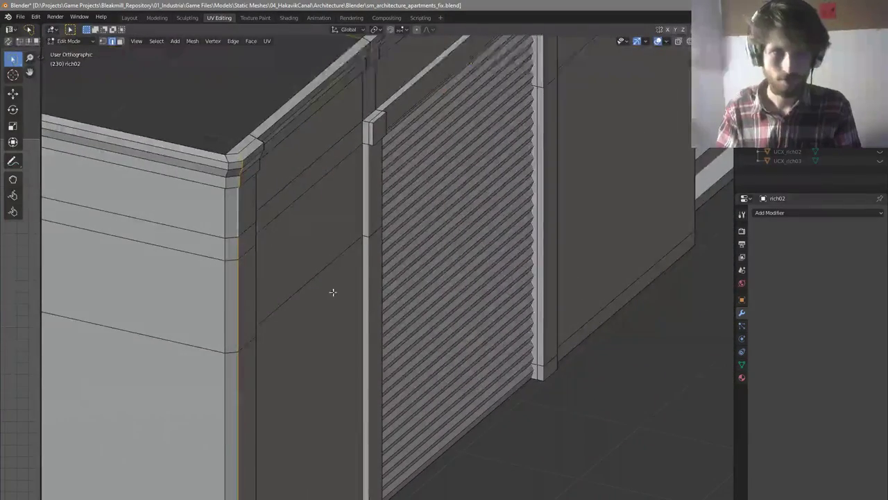
{"action": "scroll", "coordinate": [277, 278], "scroll_direction": "down", "scroll_amount": 4}
Select the vertical edge loop where the doorway-end corner meets the side wall and try to bevel it
{"action": "middle_click_drag", "start_coordinate": [270, 273], "coordinate": [387, 287]}
{"action": "scroll", "coordinate": [267, 287], "scroll_direction": "down", "scroll_amount": 4}
{"action": "scroll", "coordinate": [691, 356], "scroll_direction": "up", "scroll_amount": 6}
{"action": "scroll", "coordinate": [691, 357], "scroll_direction": "up", "scroll_amount": 5}
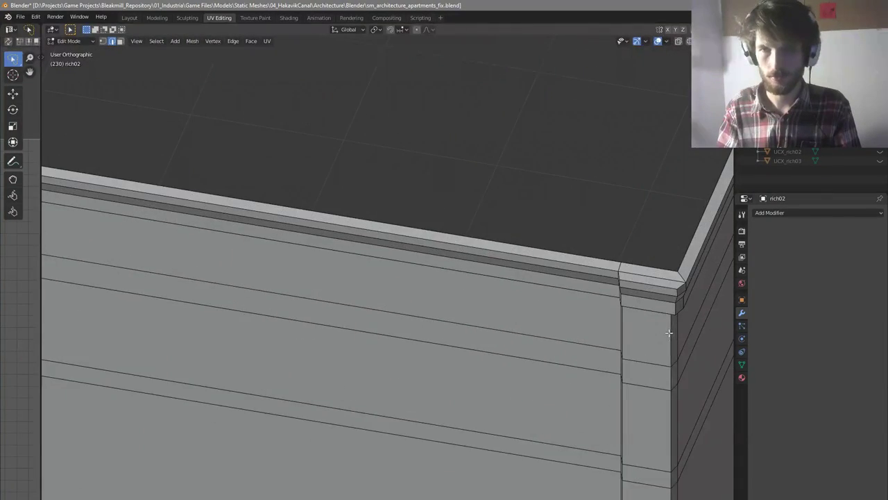
{"action": "scroll", "coordinate": [659, 337], "scroll_direction": "down", "scroll_amount": 2}
{"action": "scroll", "coordinate": [628, 354], "scroll_direction": "up", "scroll_amount": 3}
{"action": "middle_click_drag", "start_coordinate": [628, 354], "coordinate": [565, 238]}
{"action": "left_click", "coordinate": [564, 236]}
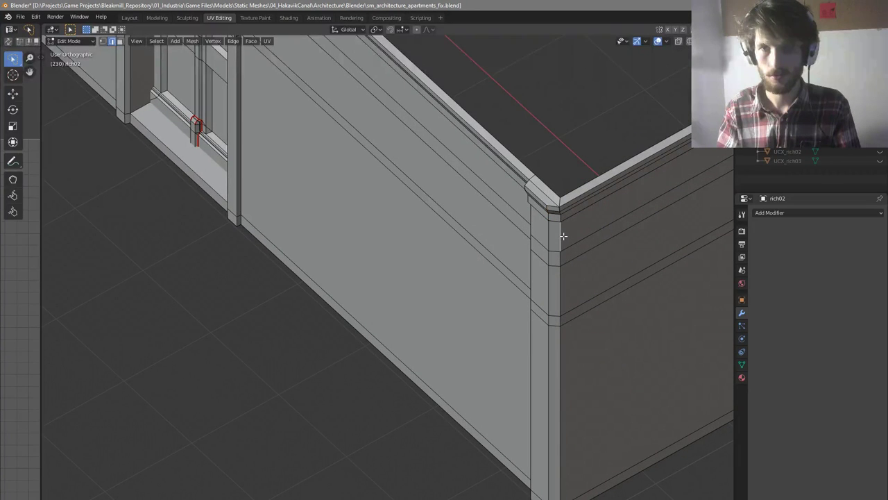
{"action": "left_click", "coordinate": [563, 236], "text": "alt"}
{"action": "left_click", "coordinate": [559, 201], "text": "shift"}
{"action": "middle_click_drag", "start_coordinate": [630, 207], "coordinate": [627, 222]}
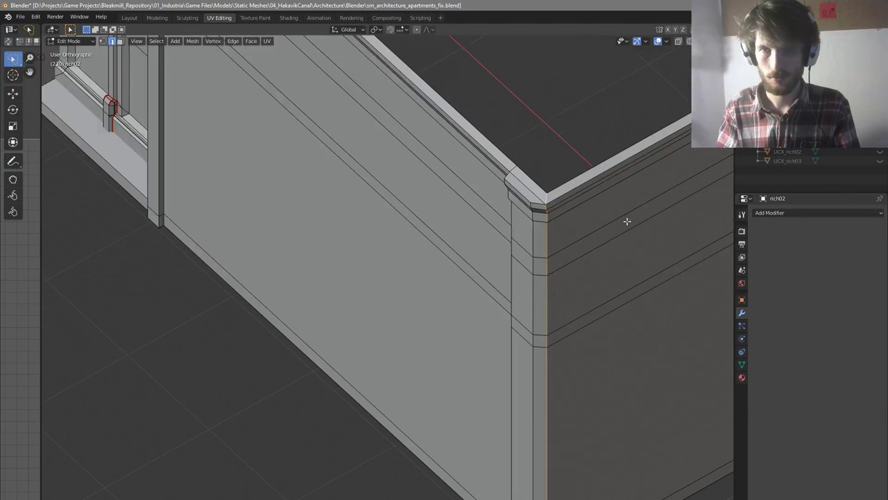
{"action": "key", "text": "ctrl+b"}
{"action": "left_click", "coordinate": [635, 221]}
{"action": "scroll", "coordinate": [556, 269], "scroll_direction": "down", "scroll_amount": 7}
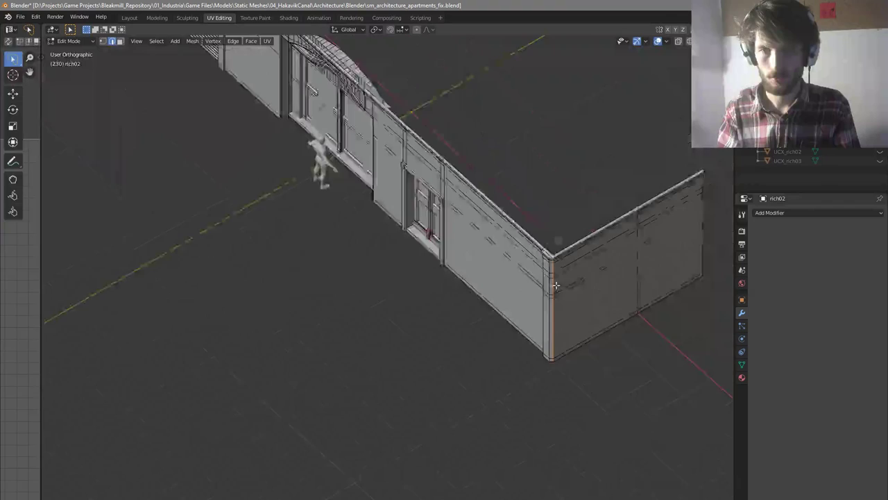
Bevel the vertical edge loops where both end corners of the facade meet the side walls, including their cornice edges
{"action": "middle_click_drag", "start_coordinate": [534, 283], "coordinate": [604, 276]}
{"action": "scroll", "coordinate": [577, 285], "scroll_direction": "down", "scroll_amount": 6}
{"action": "scroll", "coordinate": [340, 351], "scroll_direction": "up", "scroll_amount": 6}
{"action": "middle_click_drag", "start_coordinate": [339, 352], "coordinate": [347, 350]}
{"action": "scroll", "coordinate": [347, 350], "scroll_direction": "up", "scroll_amount": 5}
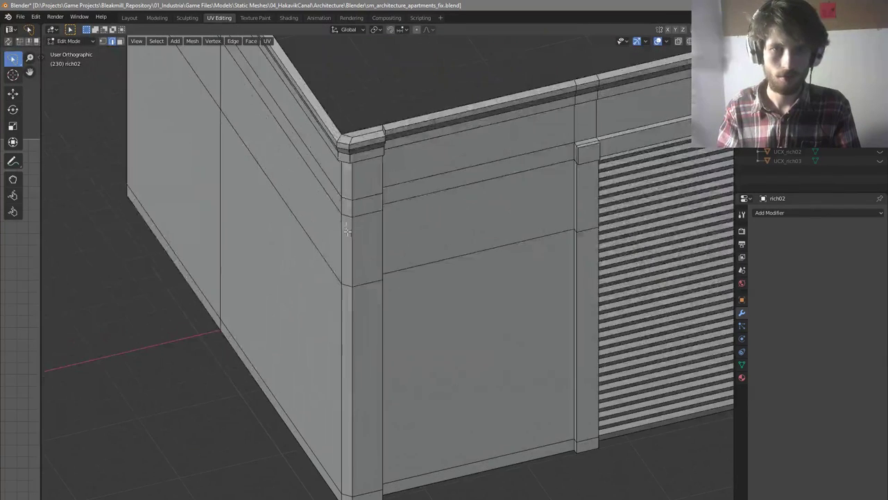
{"action": "left_click", "coordinate": [344, 164], "text": "alt"}
{"action": "scroll", "coordinate": [345, 161], "scroll_direction": "up", "scroll_amount": 2}
{"action": "left_click", "coordinate": [367, 155], "text": "alt+shift"}
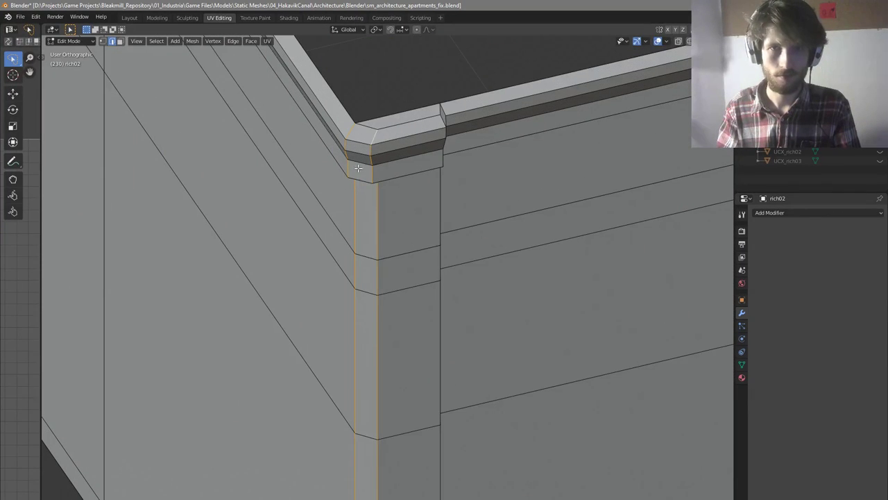
{"action": "left_click", "coordinate": [375, 145], "text": "alt+shift"}
{"action": "scroll", "coordinate": [375, 145], "scroll_direction": "down", "scroll_amount": 3}
{"action": "key", "text": "ctrl+KP_Add"}
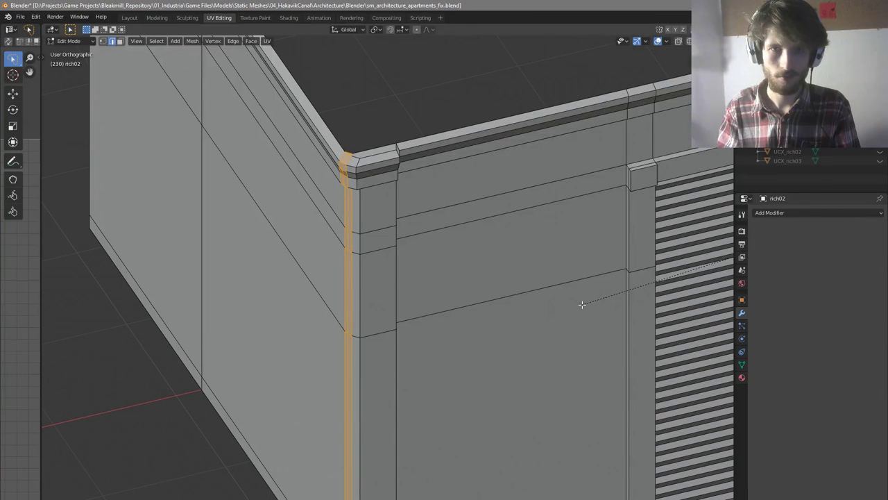
{"action": "left_click", "coordinate": [579, 305]}
{"action": "key", "text": "Tab"}
{"action": "key", "text": "Tab"}
Select the front vertical edge loops of both rounded corners and scale them to about 0.996 along global X
{"action": "left_click", "coordinate": [364, 207]}
{"action": "middle_click_drag", "start_coordinate": [365, 206], "coordinate": [349, 215]}
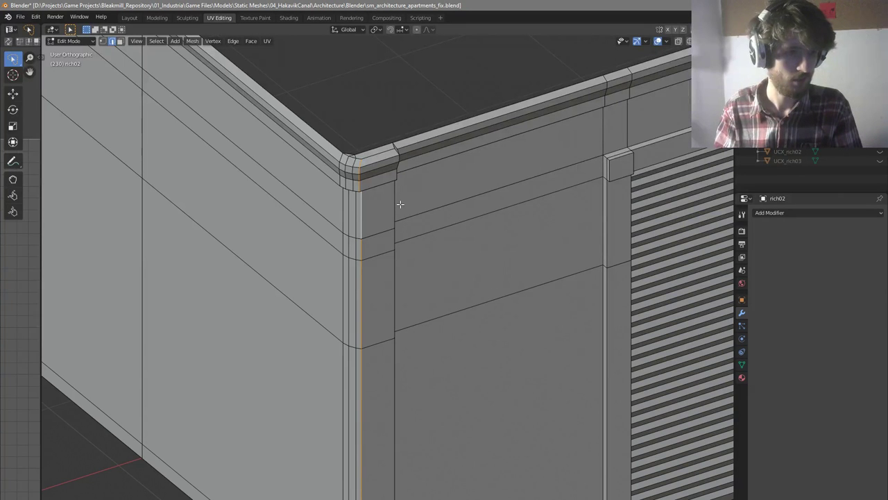
{"action": "middle_click_drag", "start_coordinate": [399, 204], "coordinate": [376, 216]}
{"action": "scroll", "coordinate": [284, 240], "scroll_direction": "down", "scroll_amount": 12}
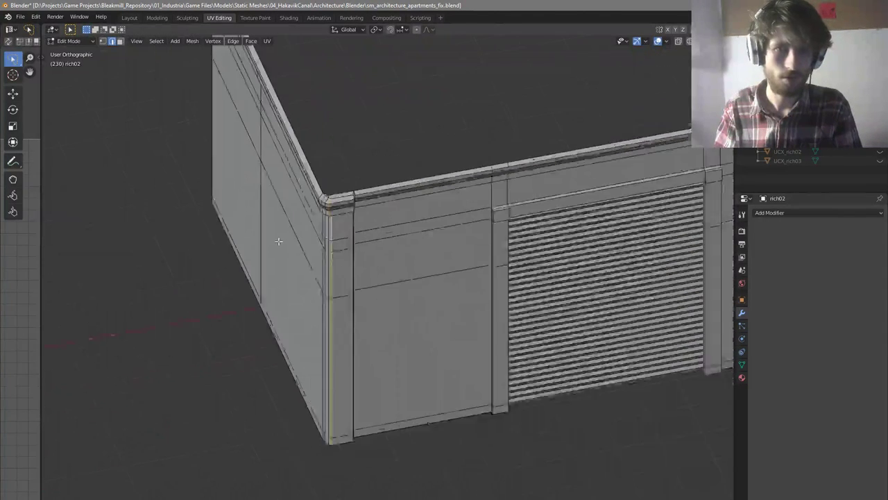
{"action": "middle_click_drag", "start_coordinate": [278, 240], "coordinate": [256, 247]}
{"action": "scroll", "coordinate": [590, 239], "scroll_direction": "up", "scroll_amount": 5}
{"action": "scroll", "coordinate": [529, 239], "scroll_direction": "up", "scroll_amount": 5}
{"action": "left_click", "coordinate": [520, 164]}
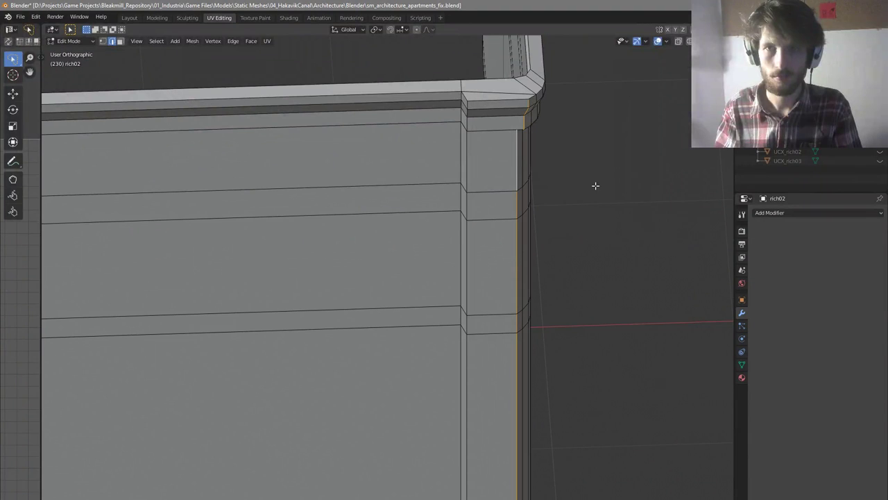
{"action": "key", "text": "s"}
{"action": "key", "text": "x"}
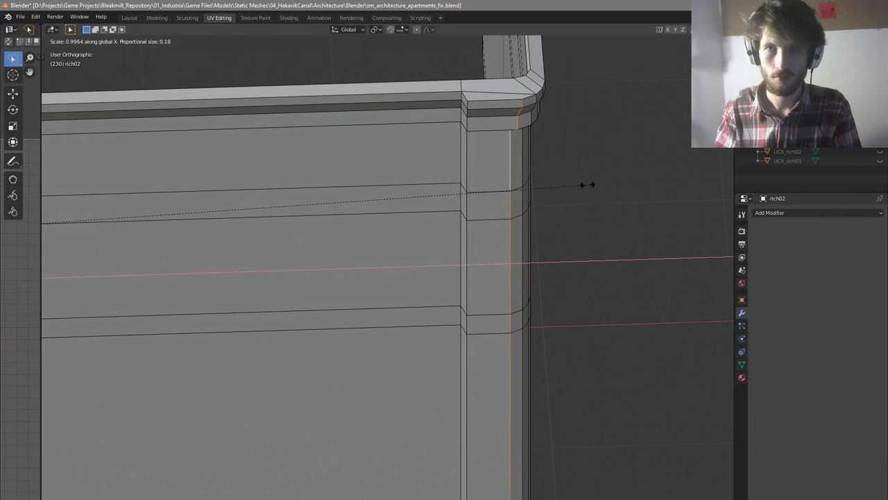
{"action": "left_click", "coordinate": [587, 185]}
{"action": "scroll", "coordinate": [585, 185], "scroll_direction": "down", "scroll_amount": 5}
{"action": "scroll", "coordinate": [553, 139], "scroll_direction": "up", "scroll_amount": 6}
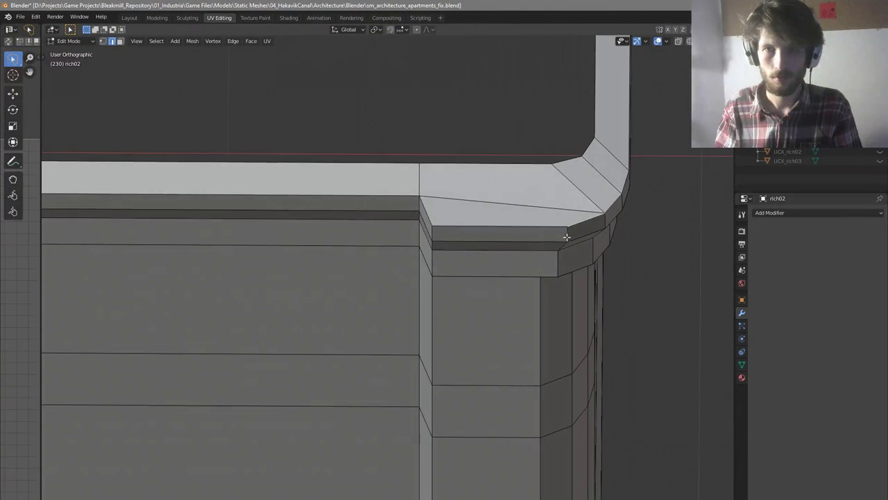
Cut a new edge across the cornice top at the doorway-end corner with the Knife, and move the neighbouring inner rim vertex along global X
{"action": "left_click", "coordinate": [568, 226]}
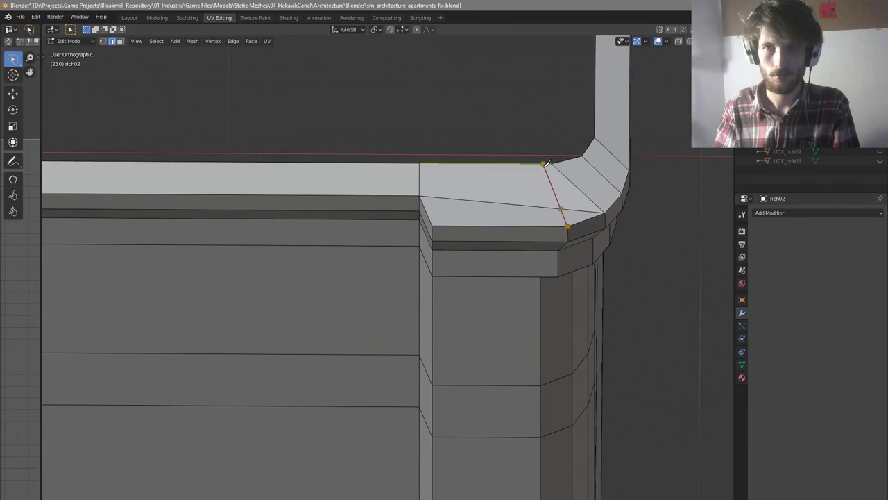
{"action": "key", "text": "1"}
{"action": "left_click", "coordinate": [557, 166]}
{"action": "key", "text": "g"}
{"action": "key", "text": "x"}
{"action": "left_click", "coordinate": [577, 175]}
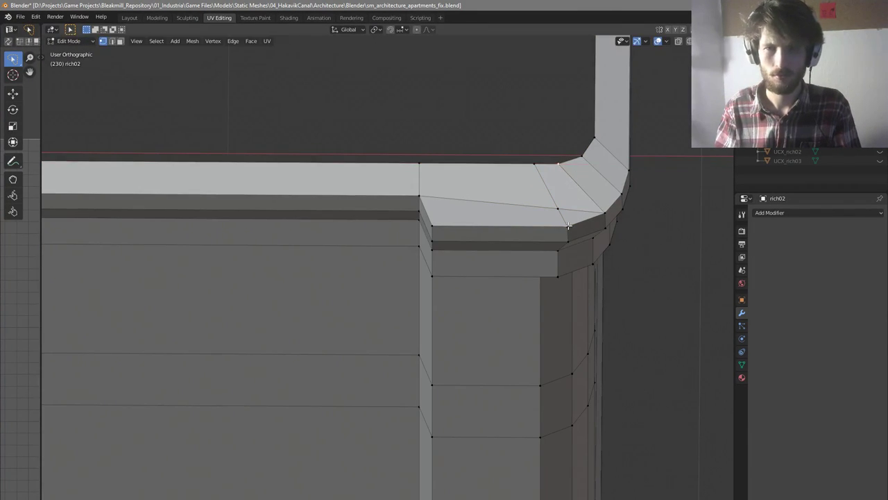
Cut an edge with the Knife across the inner strip of the cornice top at the shutter-end rounded corner
{"action": "scroll", "coordinate": [568, 226], "scroll_direction": "down", "scroll_amount": 12}
{"action": "middle_click_drag", "start_coordinate": [644, 248], "coordinate": [656, 229]}
{"action": "middle_click_drag", "start_coordinate": [85, 418], "coordinate": [469, 320], "text": "shift"}
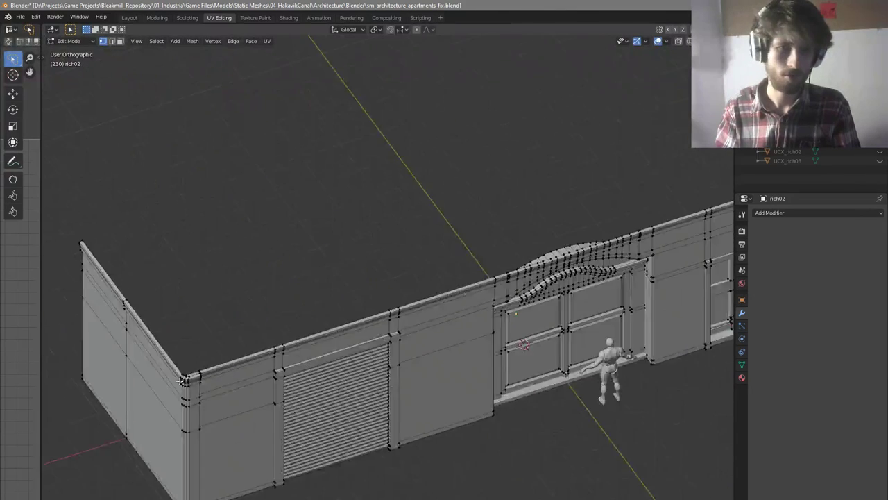
{"action": "scroll", "coordinate": [180, 381], "scroll_direction": "up", "scroll_amount": 10}
{"action": "middle_click_drag", "start_coordinate": [247, 357], "coordinate": [213, 349]}
{"action": "scroll", "coordinate": [439, 319], "scroll_direction": "down", "scroll_amount": 3}
{"action": "key", "text": "a"}
{"action": "scroll", "coordinate": [200, 276], "scroll_direction": "up", "scroll_amount": 6}
{"action": "middle_click_drag", "start_coordinate": [201, 276], "coordinate": [289, 265], "text": "shift"}
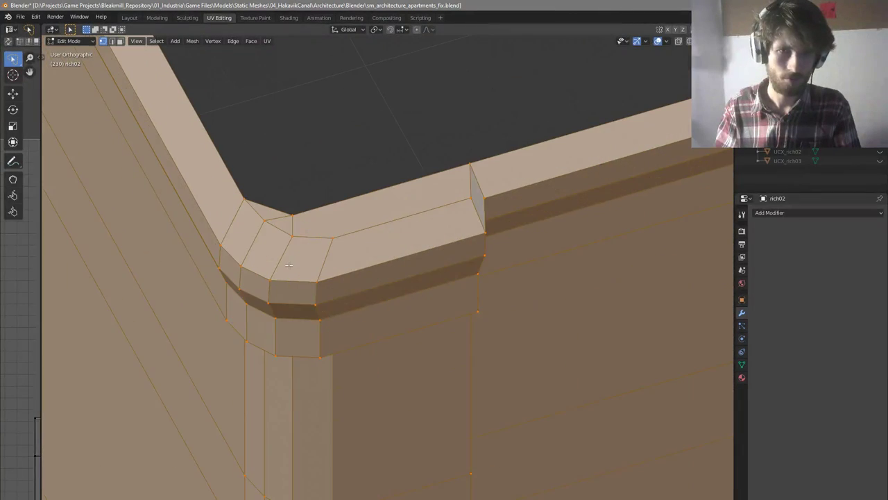
{"action": "key", "text": "alt+a"}
{"action": "left_click", "coordinate": [334, 237]}
{"action": "left_click", "coordinate": [329, 206]}
{"action": "key", "text": "Return"}
Select the vertical edge loop in the rounding of the shutter-end corner pillar and move it along global Y
{"action": "key", "text": "2"}
{"action": "left_click", "coordinate": [328, 251]}
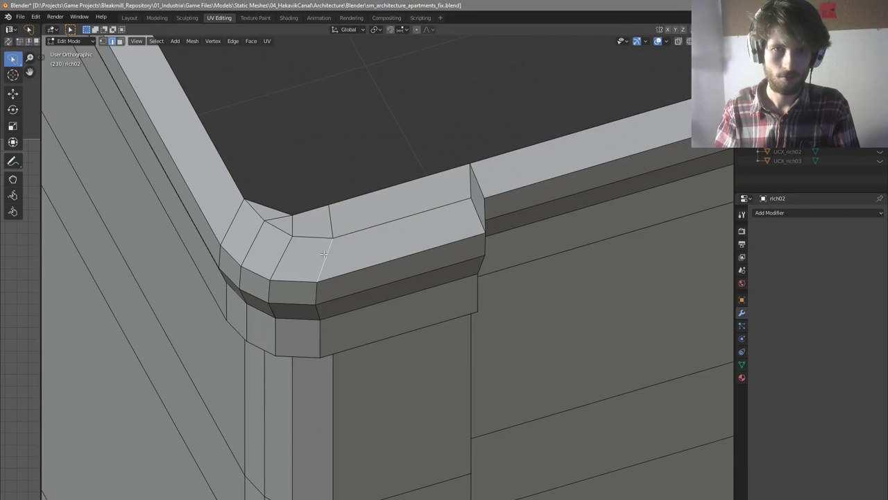
{"action": "left_click", "coordinate": [323, 254], "text": "alt"}
{"action": "middle_click_drag", "start_coordinate": [324, 253], "coordinate": [333, 269]}
{"action": "key", "text": "3"}
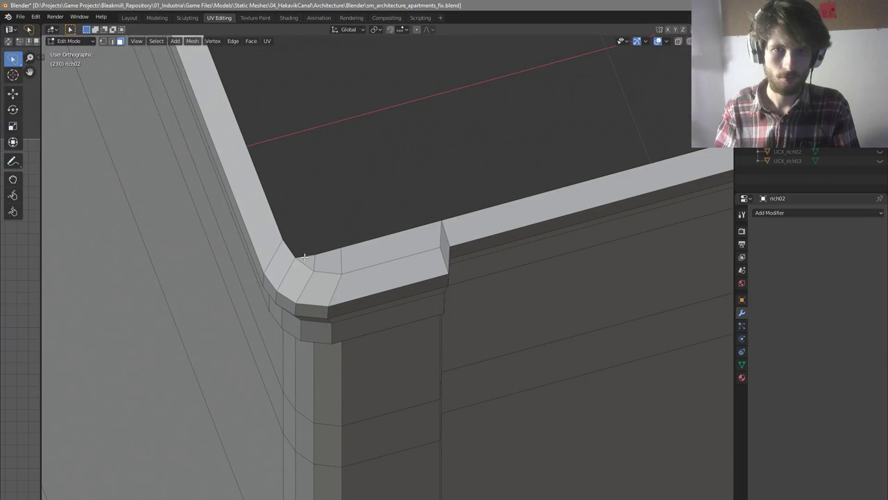
{"action": "scroll", "coordinate": [318, 273], "scroll_direction": "down", "scroll_amount": 3}
{"action": "key", "text": "2"}
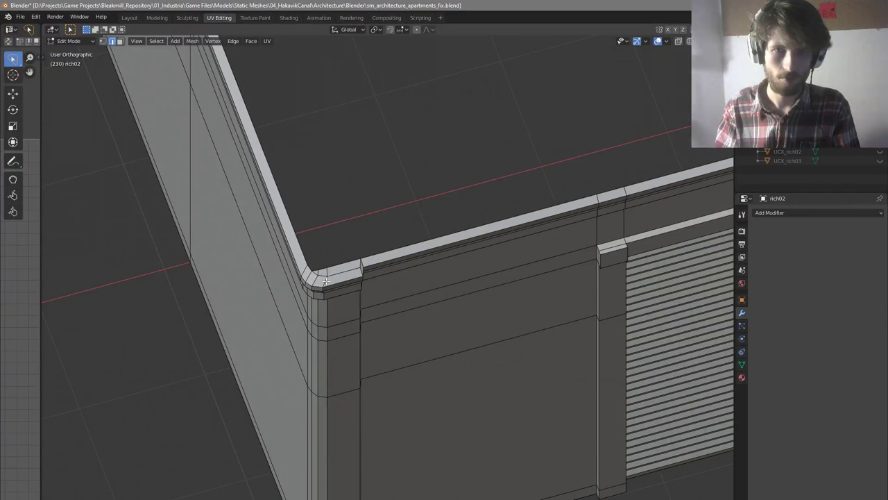
{"action": "scroll", "coordinate": [306, 290], "scroll_direction": "up", "scroll_amount": 2}
{"action": "left_click", "coordinate": [319, 273]}
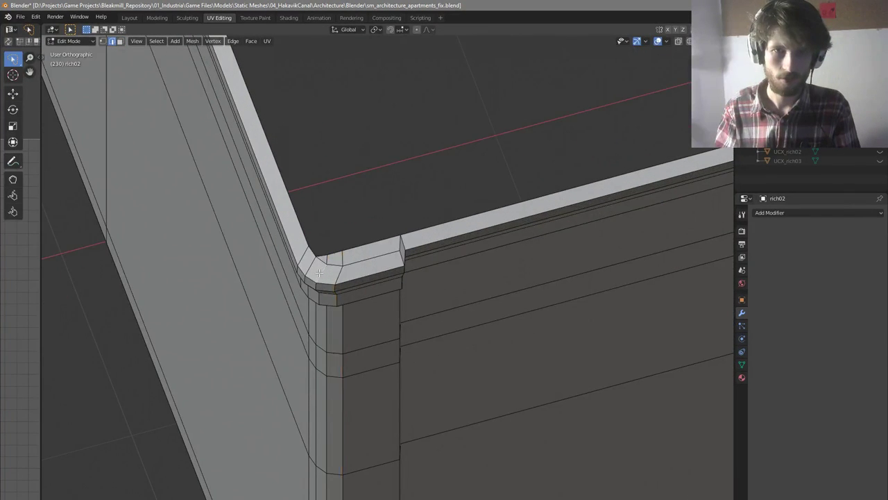
{"action": "scroll", "coordinate": [331, 269], "scroll_direction": "down", "scroll_amount": 1}
{"action": "key", "text": "1"}
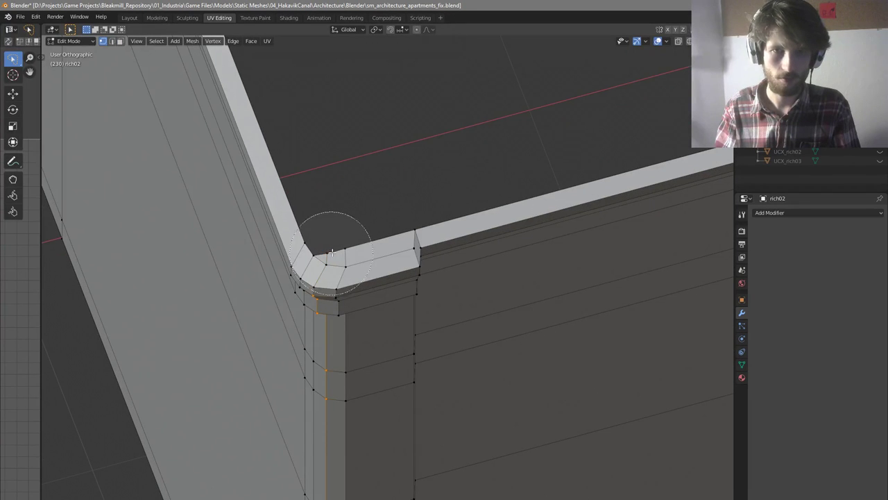
{"action": "key", "text": "g"}
{"action": "key", "text": "x"}
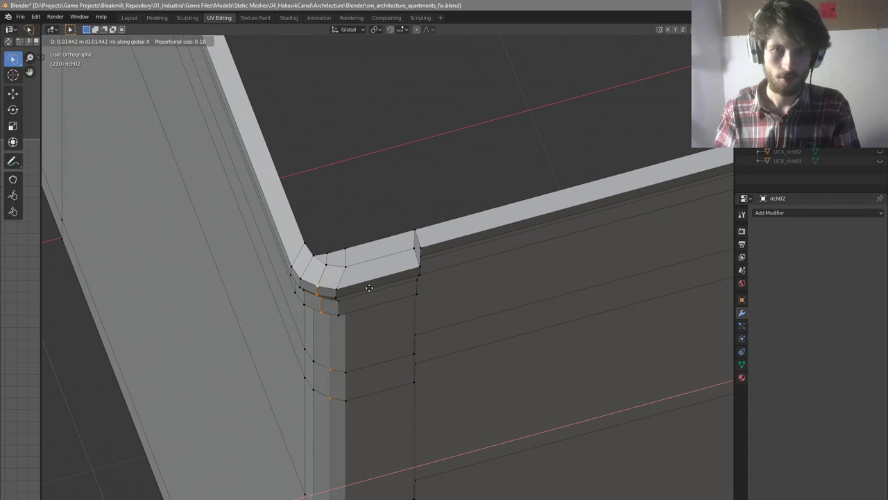
{"action": "key", "text": "y"}
{"action": "left_click", "coordinate": [366, 291]}
Try to slide the cornice-top vertex at the doorway-end corner along its edge with Vertex Slide
{"action": "scroll", "coordinate": [366, 292], "scroll_direction": "down", "scroll_amount": 6}
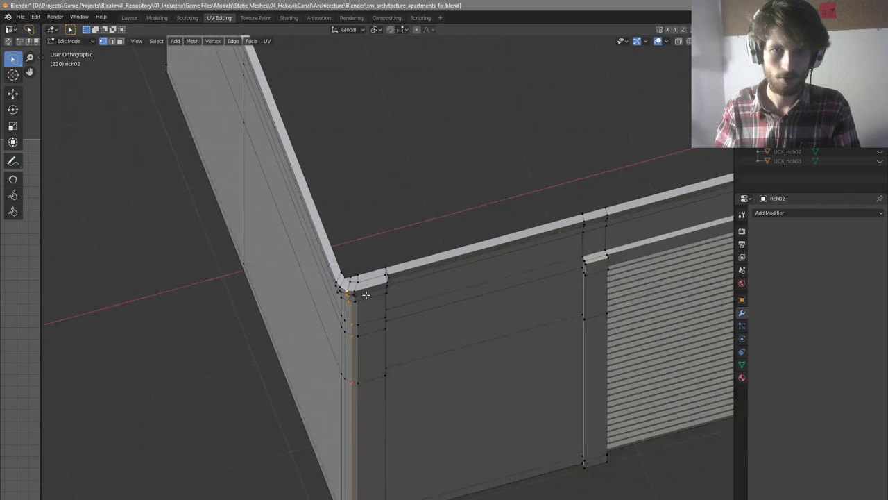
{"action": "middle_click_drag", "start_coordinate": [366, 293], "coordinate": [362, 303]}
{"action": "key", "text": "Tab"}
{"action": "scroll", "coordinate": [265, 289], "scroll_direction": "down", "scroll_amount": 6}
{"action": "key", "text": "Tab"}
{"action": "scroll", "coordinate": [507, 235], "scroll_direction": "down", "scroll_amount": 1}
{"action": "middle_click_drag", "start_coordinate": [510, 235], "coordinate": [243, 290], "text": "shift"}
{"action": "scroll", "coordinate": [594, 208], "scroll_direction": "up", "scroll_amount": 8}
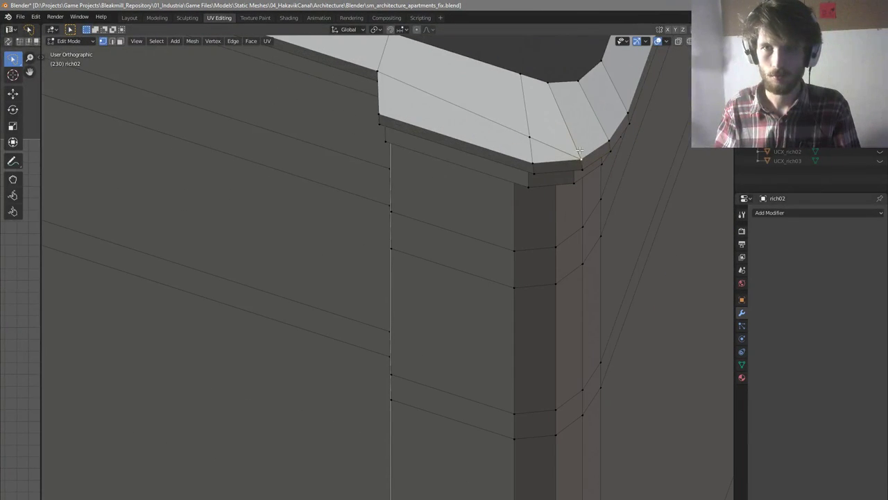
{"action": "key", "text": "shift+v"}
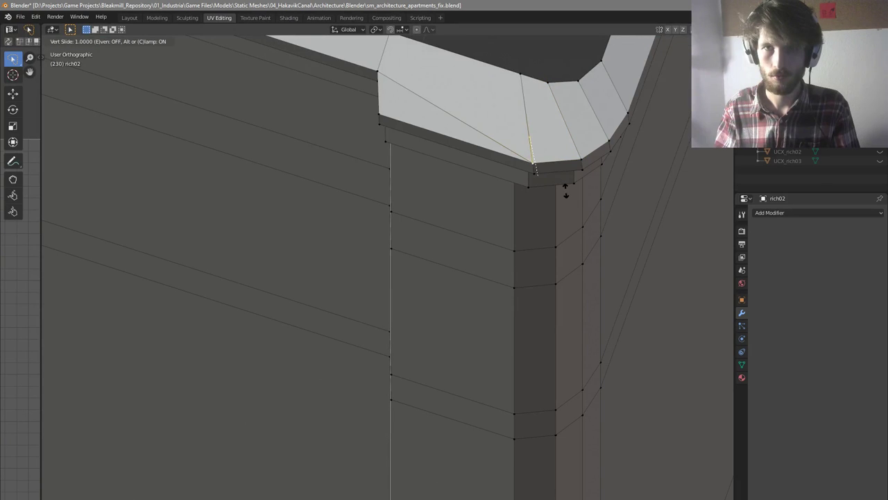
{"action": "left_click", "coordinate": [565, 194]}
Edge-slide the vertical loop in the doorway-end corner's rounding and move it about 0.006 m along global Y
{"action": "middle_click_drag", "start_coordinate": [566, 194], "coordinate": [567, 162]}
{"action": "left_click", "coordinate": [559, 222], "text": "alt"}
{"action": "middle_click_drag", "start_coordinate": [571, 230], "coordinate": [585, 252]}
{"action": "key", "text": "g"}
{"action": "key", "text": "Escape"}
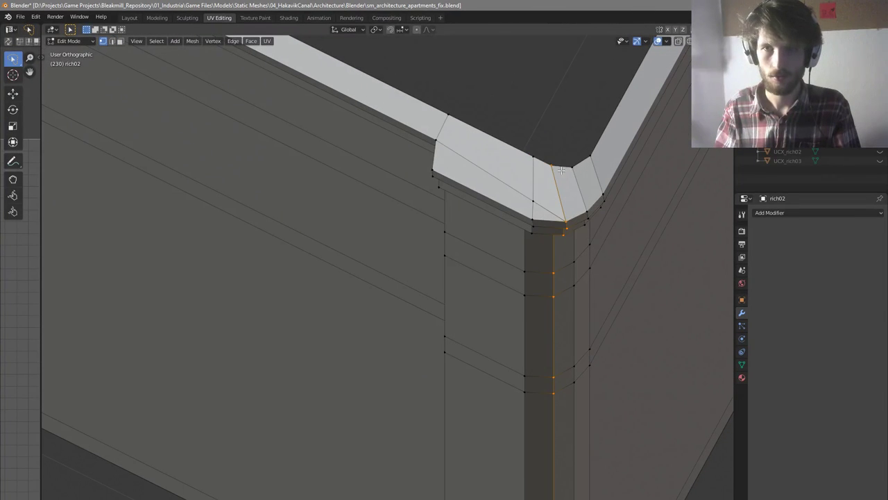
{"action": "key", "text": "g"}
{"action": "key", "text": "g"}
{"action": "left_click", "coordinate": [589, 227]}
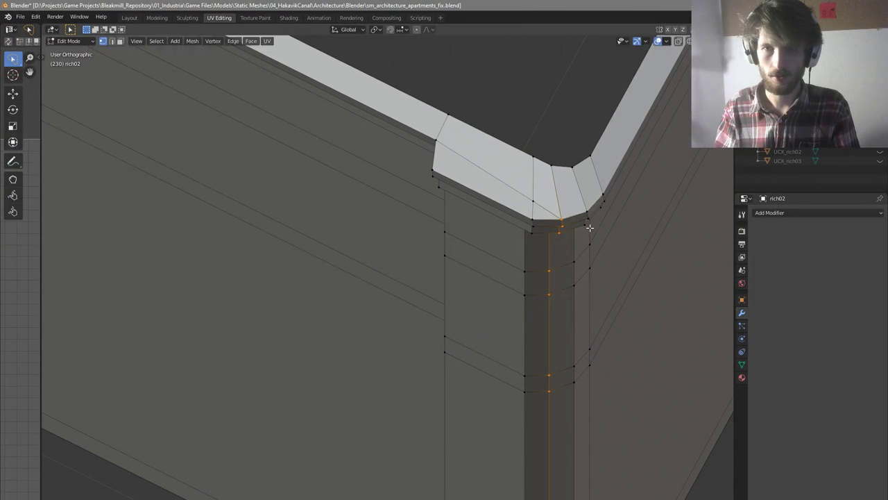
{"action": "key", "text": "g"}
{"action": "key", "text": "y"}
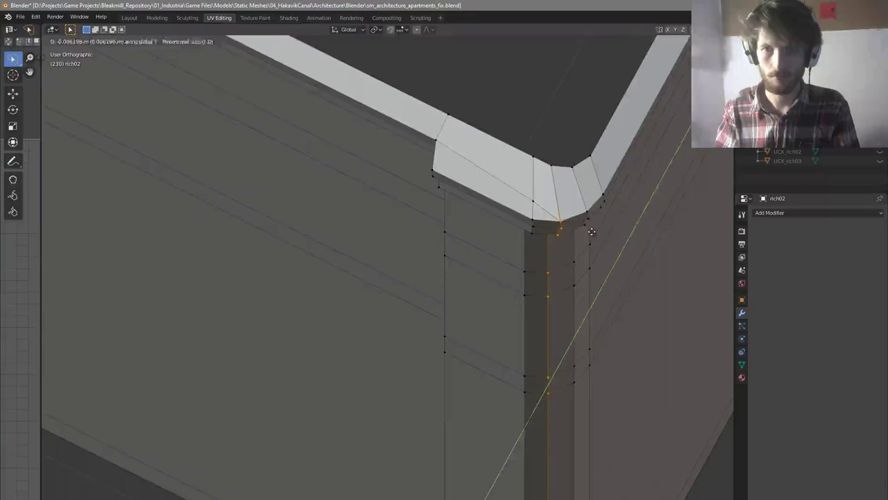
{"action": "left_click", "coordinate": [592, 231]}
Leave mesh editing and inspect the whole ground-floor facade from several angles
{"action": "key", "text": "Tab"}
{"action": "scroll", "coordinate": [592, 243], "scroll_direction": "down", "scroll_amount": 10}
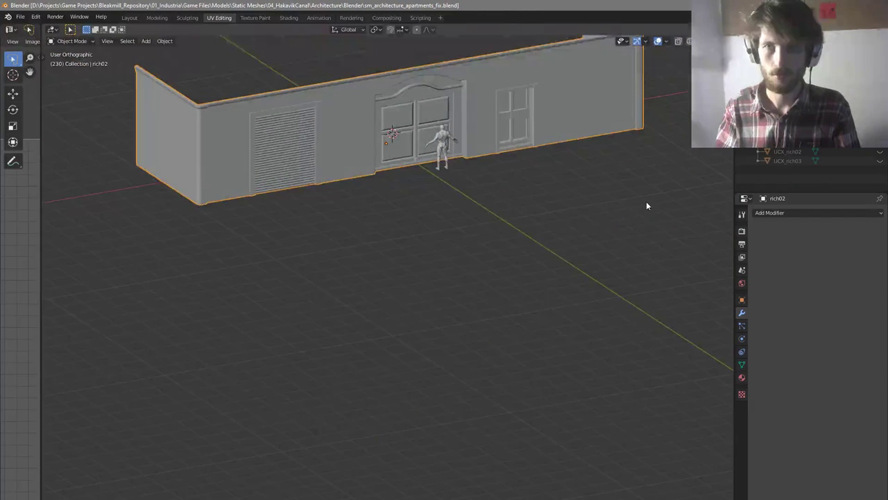
{"action": "left_click", "coordinate": [646, 205]}
{"action": "scroll", "coordinate": [635, 180], "scroll_direction": "down", "scroll_amount": 3}
{"action": "scroll", "coordinate": [615, 152], "scroll_direction": "up", "scroll_amount": 2}
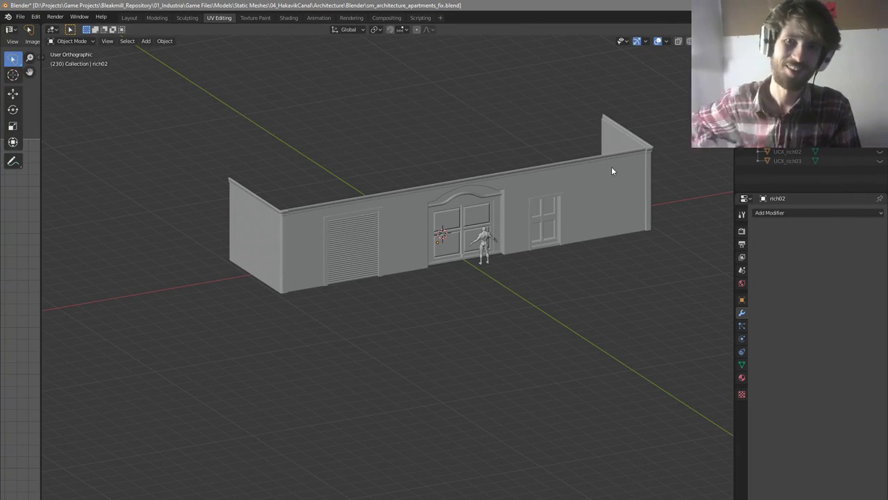
{"action": "middle_click_drag", "start_coordinate": [547, 203], "coordinate": [527, 160]}
{"action": "scroll", "coordinate": [530, 155], "scroll_direction": "up", "scroll_amount": 3}
{"action": "middle_click_drag", "start_coordinate": [476, 217], "coordinate": [454, 242]}
{"action": "scroll", "coordinate": [454, 241], "scroll_direction": "down", "scroll_amount": 2}
{"action": "middle_click_drag", "start_coordinate": [535, 165], "coordinate": [534, 173]}
{"action": "scroll", "coordinate": [535, 174], "scroll_direction": "down", "scroll_amount": 1}
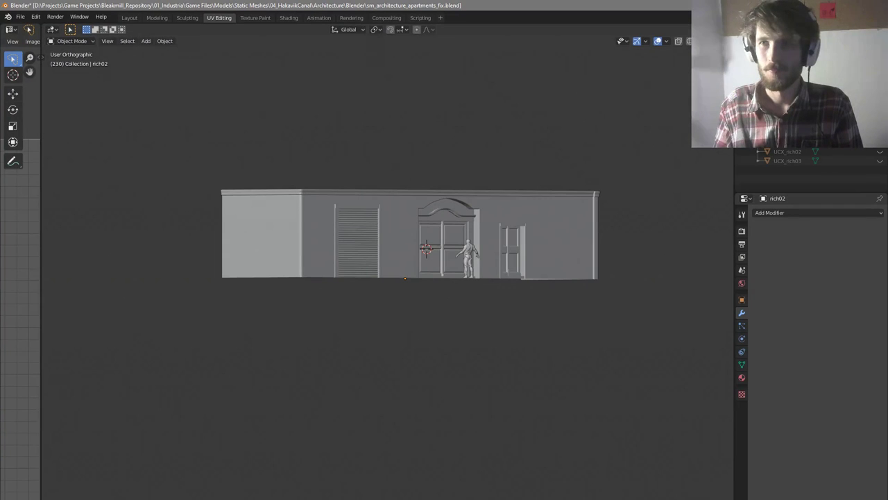
Show the upper-storey object rich02.001 again, select it and save the file
{"action": "left_click", "coordinate": [880, 124]}
{"action": "left_click", "coordinate": [488, 177]}
{"action": "middle_click_drag", "start_coordinate": [471, 84], "coordinate": [445, 156], "text": "shift"}
{"action": "key", "text": "Tab"}
{"action": "key", "text": "KP_1"}
{"action": "scroll", "coordinate": [451, 196], "scroll_direction": "down", "scroll_amount": 5}
{"action": "middle_click_drag", "start_coordinate": [414, 104], "coordinate": [442, 186], "text": "shift"}
{"action": "scroll", "coordinate": [442, 187], "scroll_direction": "up", "scroll_amount": 5}
{"action": "key", "text": "ctrl+s"}
{"action": "scroll", "coordinate": [445, 192], "scroll_direction": "down", "scroll_amount": 3}
{"action": "middle_click_drag", "start_coordinate": [498, 281], "coordinate": [513, 309]}
{"action": "key", "text": "Tab"}
{"action": "scroll", "coordinate": [524, 331], "scroll_direction": "up", "scroll_amount": 3}
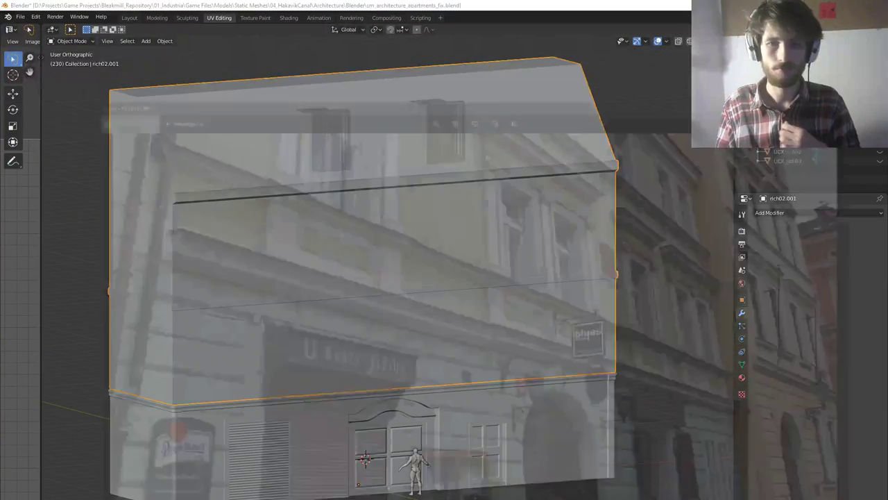
Switch to the Photos app to study the facade reference P1060513.JPG, move it aside and return to the Blender model
{"action": "key", "text": "alt+Tab"}
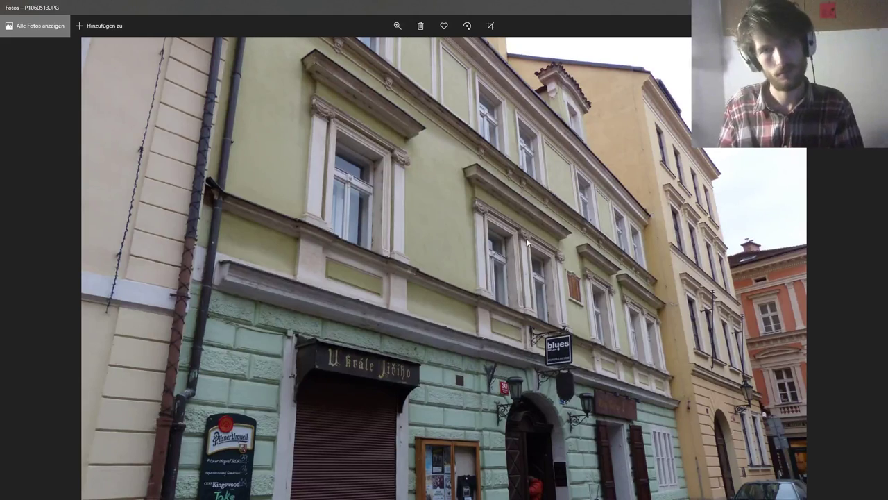
{"action": "left_click_drag", "start_coordinate": [562, 9], "coordinate": [0, 104]}
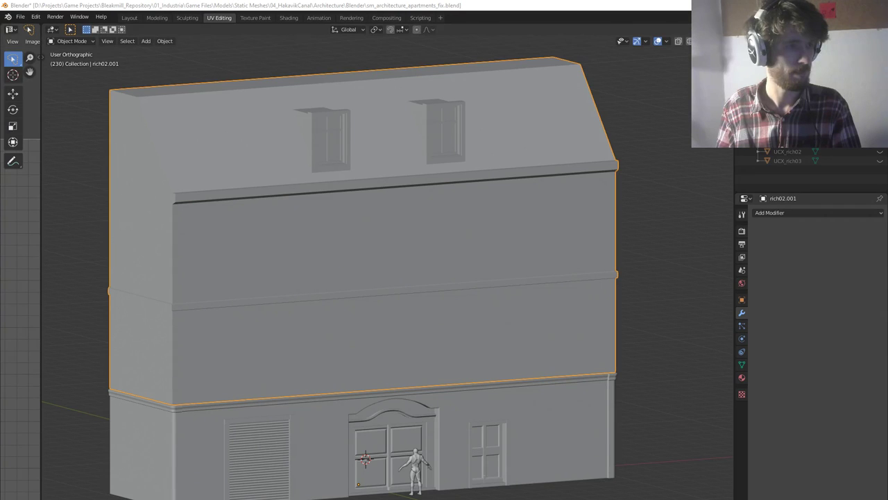
{"action": "middle_click_drag", "start_coordinate": [603, 365], "coordinate": [511, 333]}
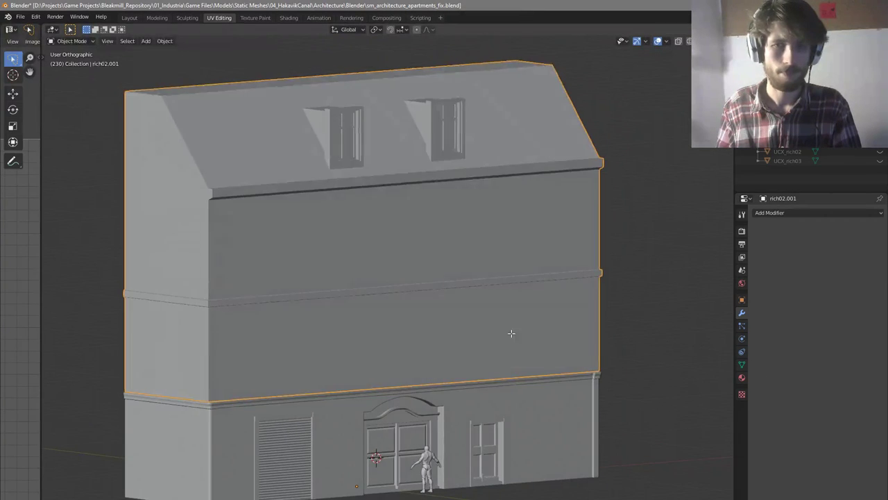
Add a horizontal loop cut around the lowest storey of rich02.001, between the ground-floor cornice and the ledge above
{"action": "key", "text": "Tab"}
{"action": "middle_click_drag", "start_coordinate": [447, 349], "coordinate": [446, 344]}
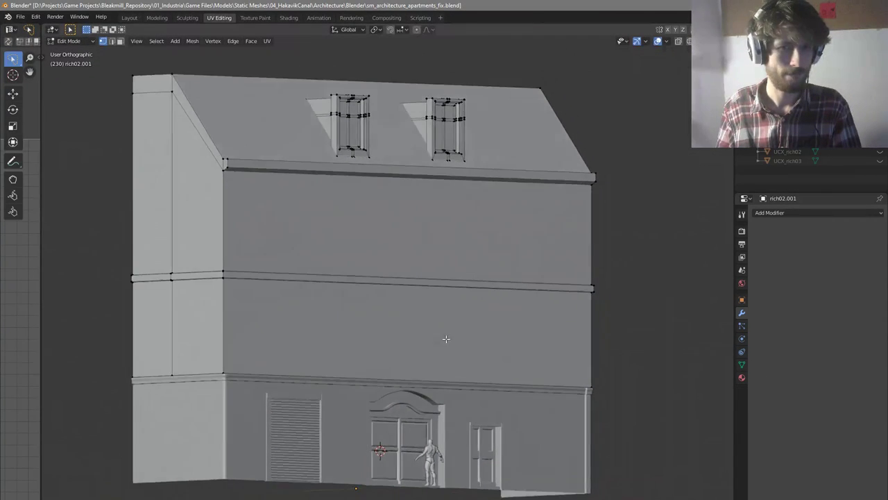
{"action": "scroll", "coordinate": [444, 341], "scroll_direction": "up", "scroll_amount": 4}
{"action": "key", "text": "ctrl+r"}
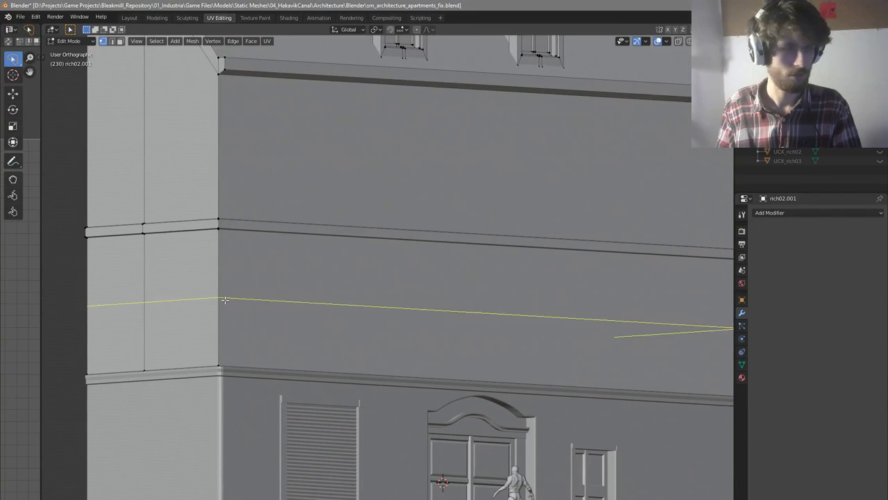
{"action": "left_click", "coordinate": [224, 299]}
{"action": "left_click", "coordinate": [232, 333]}
Move the human_reference_ue4 figure up along global Z to stand at the top of the ground floor
{"action": "key", "text": "Home"}
{"action": "key", "text": "KP_1"}
{"action": "key", "text": "Tab"}
{"action": "left_click", "coordinate": [383, 430]}
{"action": "key", "text": "g"}
{"action": "key", "text": "z"}
{"action": "left_click", "coordinate": [413, 344]}
{"action": "scroll", "coordinate": [481, 344], "scroll_direction": "down", "scroll_amount": 3}
{"action": "scroll", "coordinate": [370, 347], "scroll_direction": "up", "scroll_amount": 3}
{"action": "key", "text": "g"}
{"action": "right_click", "coordinate": [342, 345]}
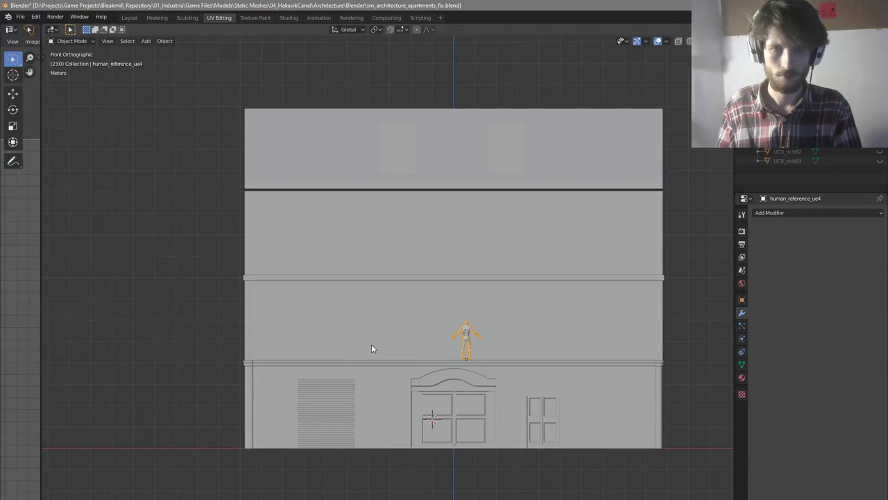
Lower the new horizontal edge loop of rich02.001 by about 0.2 m along global Z
{"action": "left_click", "coordinate": [372, 346]}
{"action": "key", "text": "Tab"}
{"action": "scroll", "coordinate": [402, 339], "scroll_direction": "up", "scroll_amount": 2}
{"action": "key", "text": "g"}
{"action": "key", "text": "z"}
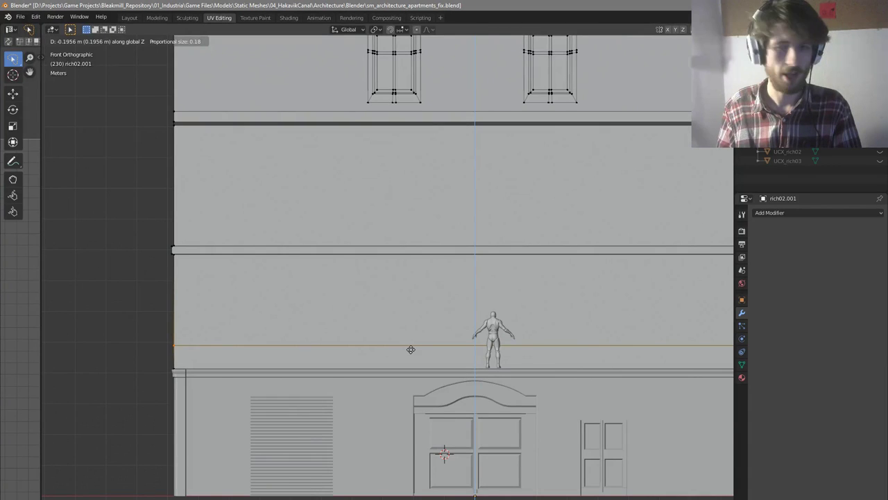
{"action": "left_click", "coordinate": [414, 350]}
Bevel the horizontal edge loop into a narrow band running around the storey
{"action": "scroll", "coordinate": [455, 388], "scroll_direction": "up", "scroll_amount": 2}
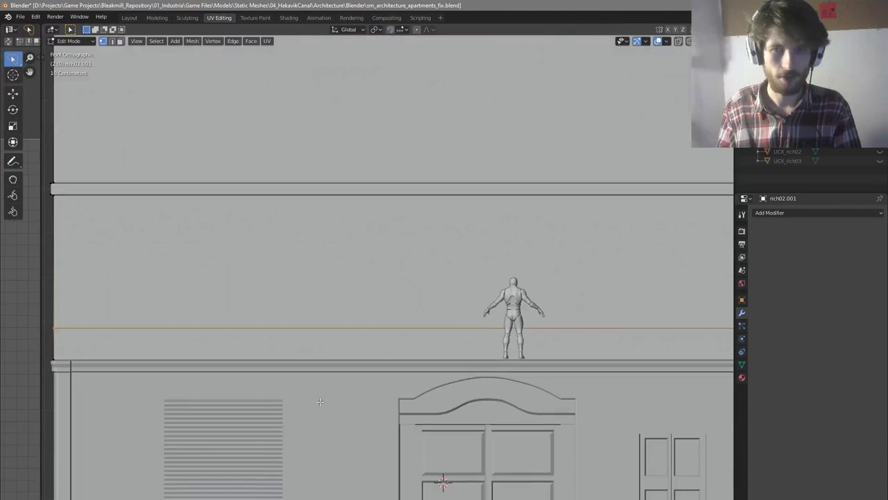
{"action": "scroll", "coordinate": [459, 421], "scroll_direction": "down", "scroll_amount": 4}
{"action": "scroll", "coordinate": [182, 423], "scroll_direction": "up", "scroll_amount": 3}
{"action": "key", "text": "ctrl+b"}
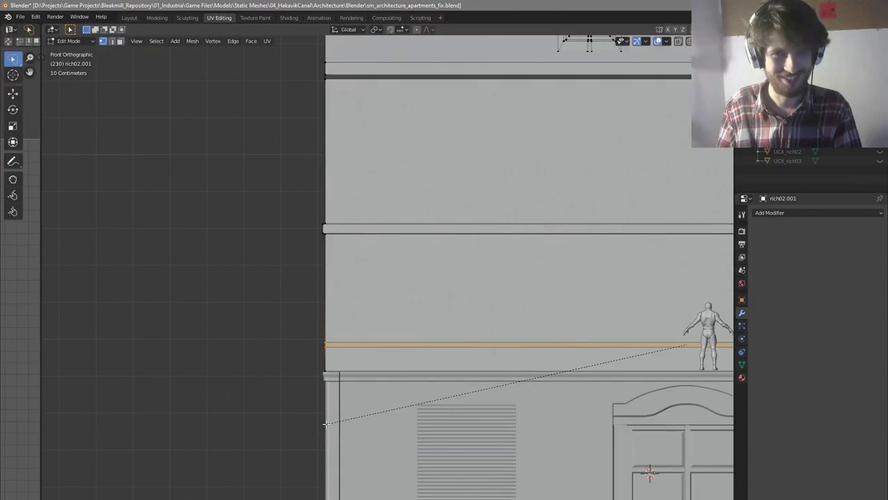
{"action": "left_click", "coordinate": [325, 421]}
Extrude the narrow band's faces and scale them to about 1.006 along global X to form a ledge
{"action": "scroll", "coordinate": [317, 343], "scroll_direction": "up", "scroll_amount": 2}
{"action": "middle_click_drag", "start_coordinate": [333, 339], "coordinate": [408, 378]}
{"action": "scroll", "coordinate": [439, 378], "scroll_direction": "down", "scroll_amount": 6}
{"action": "key", "text": "KP_7"}
{"action": "scroll", "coordinate": [410, 378], "scroll_direction": "down", "scroll_amount": 5}
{"action": "middle_click_drag", "start_coordinate": [546, 387], "coordinate": [513, 380]}
{"action": "scroll", "coordinate": [513, 381], "scroll_direction": "up", "scroll_amount": 13}
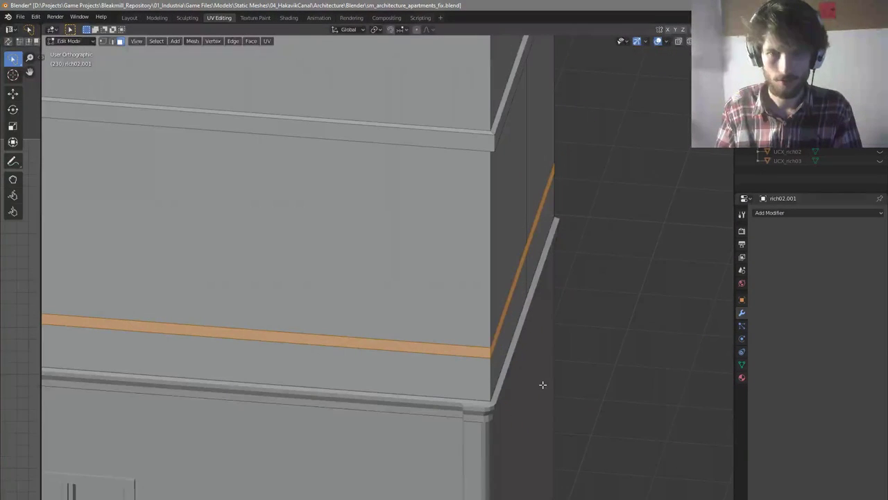
{"action": "key", "text": "e"}
{"action": "left_click", "coordinate": [545, 386]}
{"action": "key", "text": "s"}
{"action": "key", "text": "x"}
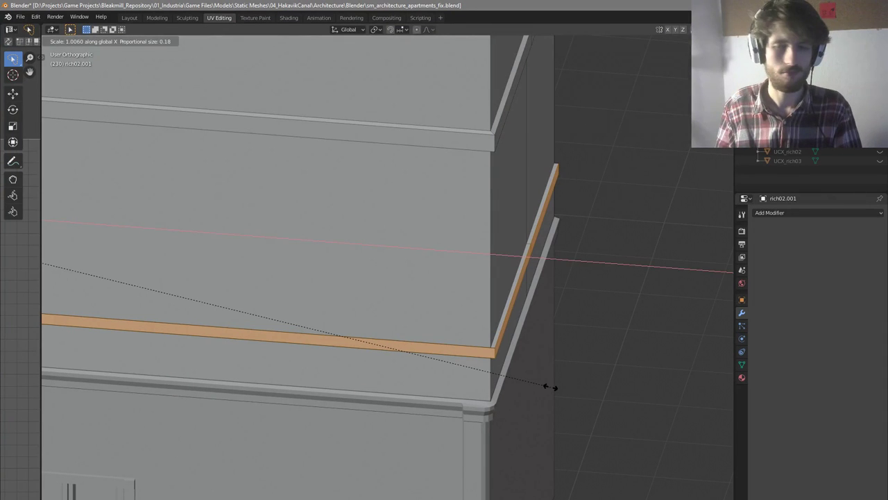
{"action": "left_click", "coordinate": [548, 386]}
Examine the new ledge at the building's corners from above and below, checking its front and side faces
{"action": "scroll", "coordinate": [534, 372], "scroll_direction": "down", "scroll_amount": 8}
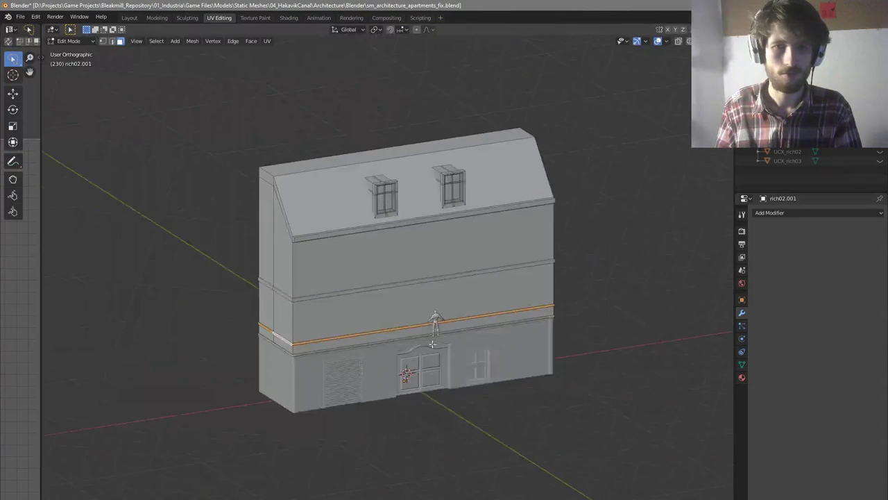
{"action": "scroll", "coordinate": [384, 345], "scroll_direction": "up", "scroll_amount": 5}
{"action": "left_click", "coordinate": [282, 325]}
{"action": "middle_click_drag", "start_coordinate": [281, 326], "coordinate": [322, 330]}
{"action": "scroll", "coordinate": [264, 371], "scroll_direction": "up", "scroll_amount": 4}
{"action": "left_click", "coordinate": [262, 373]}
{"action": "scroll", "coordinate": [263, 373], "scroll_direction": "down", "scroll_amount": 2}
{"action": "middle_click_drag", "start_coordinate": [271, 373], "coordinate": [324, 374]}
{"action": "scroll", "coordinate": [395, 395], "scroll_direction": "up", "scroll_amount": 3}
{"action": "left_click", "coordinate": [398, 395]}
{"action": "middle_click_drag", "start_coordinate": [365, 389], "coordinate": [320, 171]}
{"action": "scroll", "coordinate": [340, 229], "scroll_direction": "down", "scroll_amount": 5}
{"action": "scroll", "coordinate": [320, 171], "scroll_direction": "up", "scroll_amount": 5}
{"action": "scroll", "coordinate": [312, 230], "scroll_direction": "up", "scroll_amount": 8}
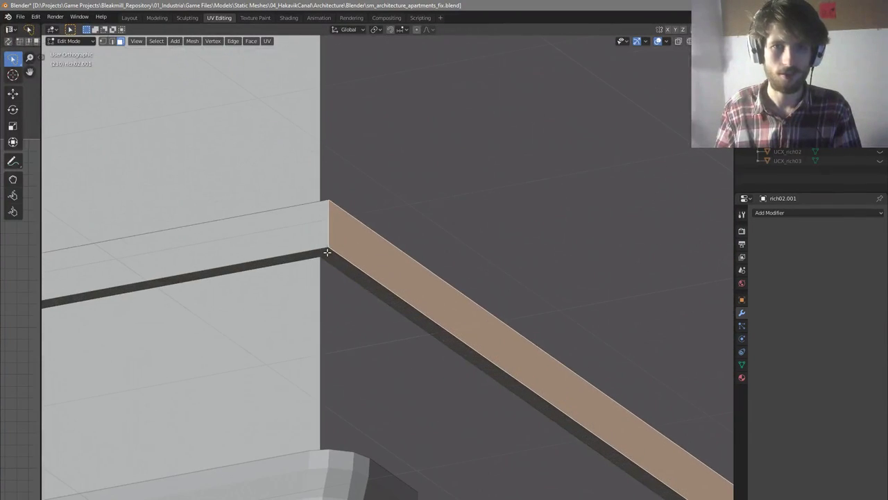
Select the underside faces all around the lower ledge and lower them about 0.026 m along global Z
{"action": "left_click", "coordinate": [324, 251]}
{"action": "left_click", "coordinate": [325, 252], "text": "alt"}
{"action": "left_click", "coordinate": [325, 250], "text": "alt"}
{"action": "scroll", "coordinate": [324, 246], "scroll_direction": "down", "scroll_amount": 8}
{"action": "scroll", "coordinate": [137, 281], "scroll_direction": "up", "scroll_amount": 5}
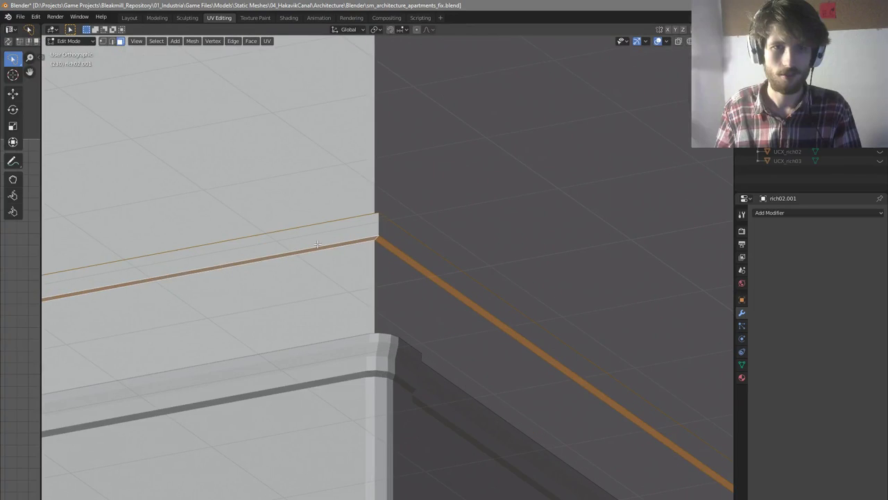
{"action": "scroll", "coordinate": [136, 282], "scroll_direction": "down", "scroll_amount": 6}
{"action": "middle_click_drag", "start_coordinate": [136, 281], "coordinate": [311, 326], "text": "shift"}
{"action": "scroll", "coordinate": [310, 327], "scroll_direction": "down", "scroll_amount": 6}
{"action": "scroll", "coordinate": [492, 210], "scroll_direction": "up", "scroll_amount": 5}
{"action": "scroll", "coordinate": [524, 189], "scroll_direction": "up", "scroll_amount": 6}
{"action": "left_click", "coordinate": [567, 160], "text": "alt"}
{"action": "middle_click_drag", "start_coordinate": [575, 183], "coordinate": [581, 201]}
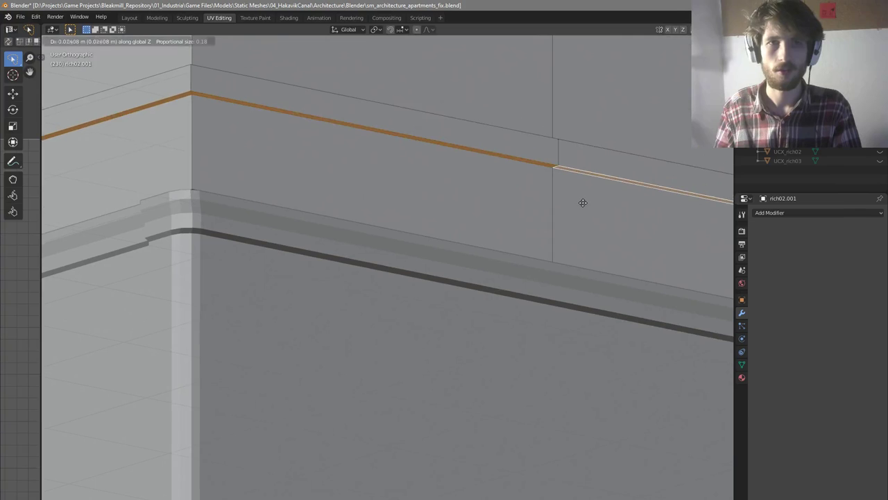
Add an edge loop along the ledge's outer faces and slide it to a factor of about -0.19, dividing them into two strips
{"action": "key", "text": "2"}
{"action": "left_click", "coordinate": [488, 157]}
{"action": "left_click", "coordinate": [486, 155], "text": "alt"}
{"action": "left_click", "coordinate": [486, 153]}
{"action": "left_click", "coordinate": [488, 152], "text": "alt"}
{"action": "scroll", "coordinate": [528, 174], "scroll_direction": "down", "scroll_amount": 5}
{"action": "middle_click_drag", "start_coordinate": [562, 197], "coordinate": [661, 229]}
{"action": "scroll", "coordinate": [650, 229], "scroll_direction": "down", "scroll_amount": 1}
{"action": "middle_click_drag", "start_coordinate": [491, 239], "coordinate": [545, 210]}
{"action": "scroll", "coordinate": [666, 231], "scroll_direction": "up", "scroll_amount": 4}
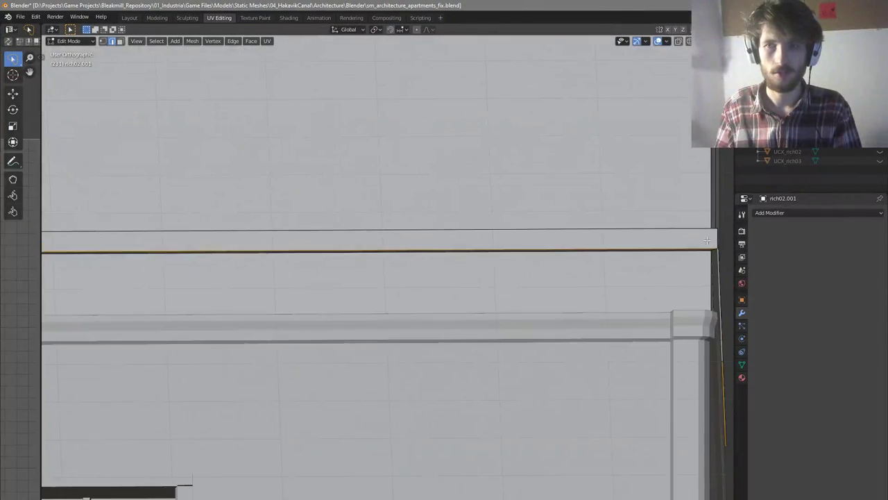
{"action": "middle_click_drag", "start_coordinate": [725, 240], "coordinate": [652, 233], "text": "shift"}
{"action": "scroll", "coordinate": [642, 232], "scroll_direction": "up", "scroll_amount": 3}
{"action": "key", "text": "ctrl+r"}
{"action": "key", "text": "g"}
{"action": "key", "text": "g"}
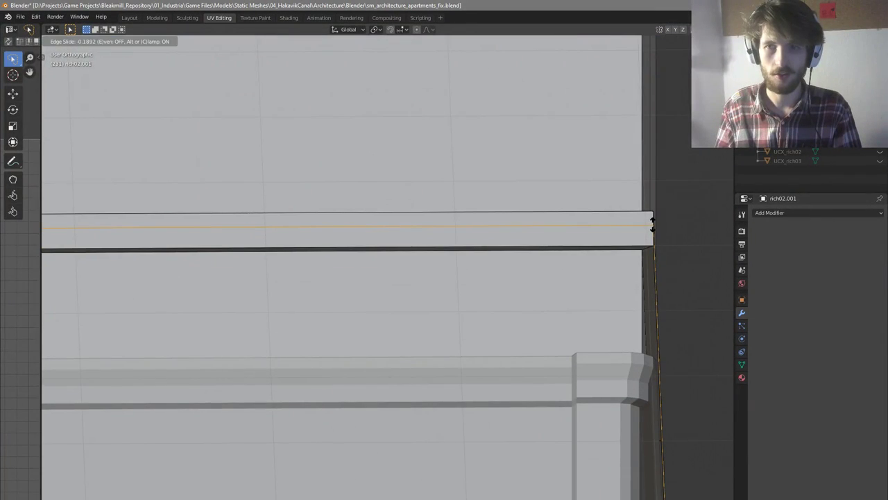
{"action": "left_click", "coordinate": [652, 225]}
{"action": "key", "text": "3"}
{"action": "left_click", "coordinate": [649, 219]}
{"action": "middle_click_drag", "start_coordinate": [652, 226], "coordinate": [638, 213]}
{"action": "scroll", "coordinate": [624, 199], "scroll_direction": "down", "scroll_amount": 5}
{"action": "scroll", "coordinate": [716, 197], "scroll_direction": "up", "scroll_amount": 2}
{"action": "left_click", "coordinate": [661, 201]}
{"action": "scroll", "coordinate": [658, 199], "scroll_direction": "down", "scroll_amount": 5}
{"action": "scroll", "coordinate": [638, 212], "scroll_direction": "down", "scroll_amount": 3}
{"action": "scroll", "coordinate": [260, 184], "scroll_direction": "up", "scroll_amount": 4}
{"action": "middle_click_drag", "start_coordinate": [259, 183], "coordinate": [367, 178]}
{"action": "left_click", "coordinate": [277, 174], "text": "alt"}
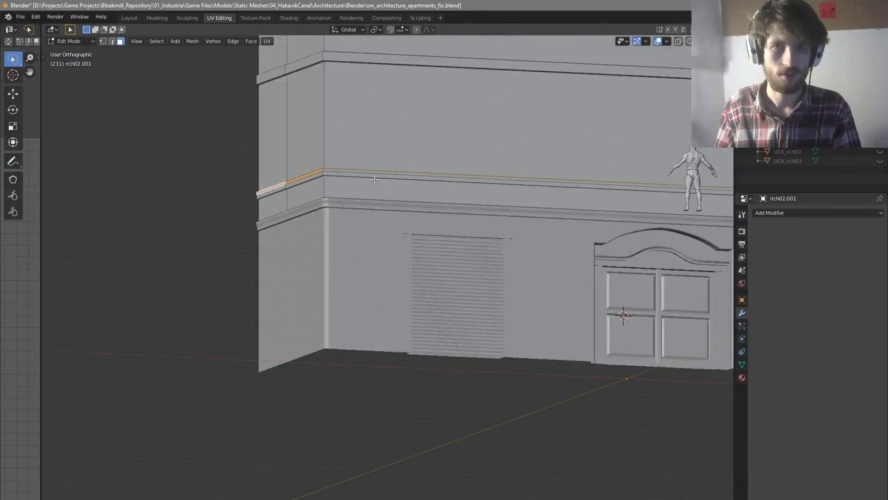
{"action": "scroll", "coordinate": [319, 165], "scroll_direction": "up", "scroll_amount": 3}
{"action": "middle_click_drag", "start_coordinate": [319, 165], "coordinate": [321, 199]}
{"action": "scroll", "coordinate": [270, 325], "scroll_direction": "up", "scroll_amount": 4}
{"action": "key", "text": "a"}
{"action": "key", "text": "a"}
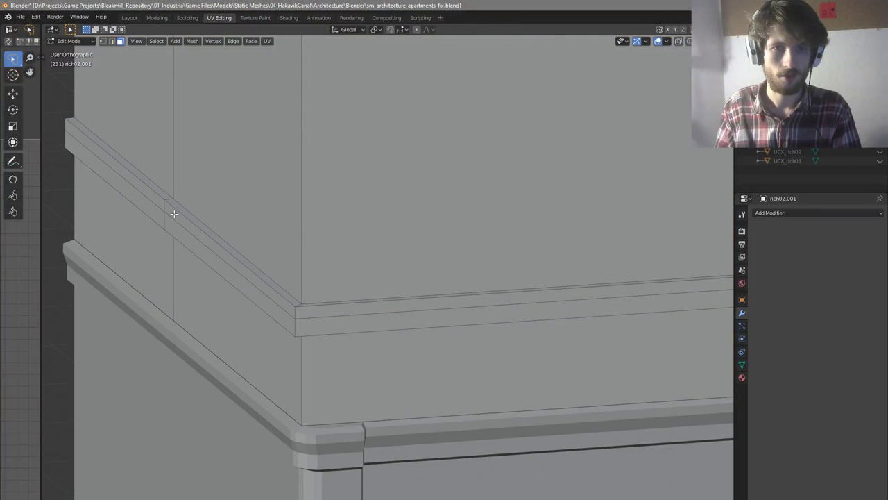
Delete the two small end-cap faces where the ledge ends at the open edge of one side wall
{"action": "left_click", "coordinate": [159, 203], "text": "alt"}
{"action": "middle_click_drag", "start_coordinate": [159, 203], "coordinate": [525, 236]}
{"action": "left_click", "coordinate": [125, 211]}
{"action": "left_click", "coordinate": [125, 221], "text": "shift"}
{"action": "key", "text": "x"}
{"action": "left_click", "coordinate": [231, 220]}
Delete the ledge's end-cap faces at the other side wall's open edge and save the file
{"action": "scroll", "coordinate": [524, 236], "scroll_direction": "down", "scroll_amount": 10}
{"action": "scroll", "coordinate": [198, 238], "scroll_direction": "up", "scroll_amount": 12}
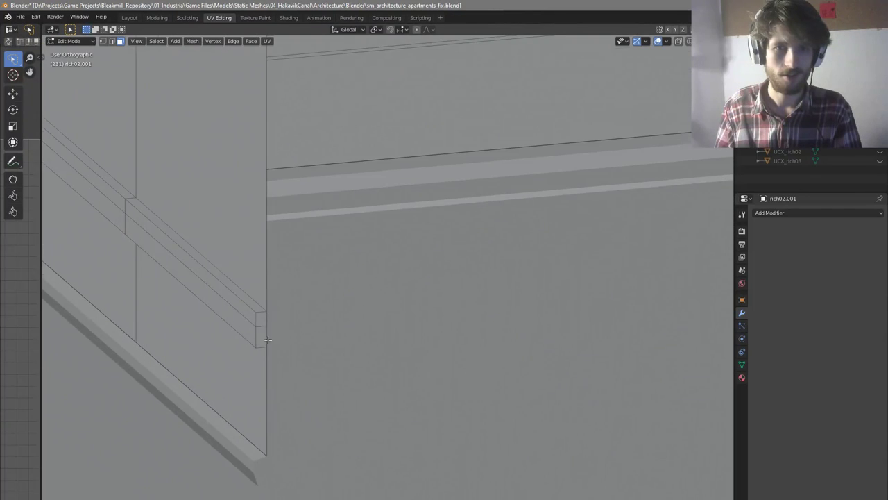
{"action": "left_click", "coordinate": [262, 337], "text": "shift"}
{"action": "key", "text": "x"}
{"action": "left_click", "coordinate": [264, 338]}
{"action": "scroll", "coordinate": [281, 304], "scroll_direction": "down", "scroll_amount": 11}
{"action": "middle_click_drag", "start_coordinate": [279, 298], "coordinate": [302, 306]}
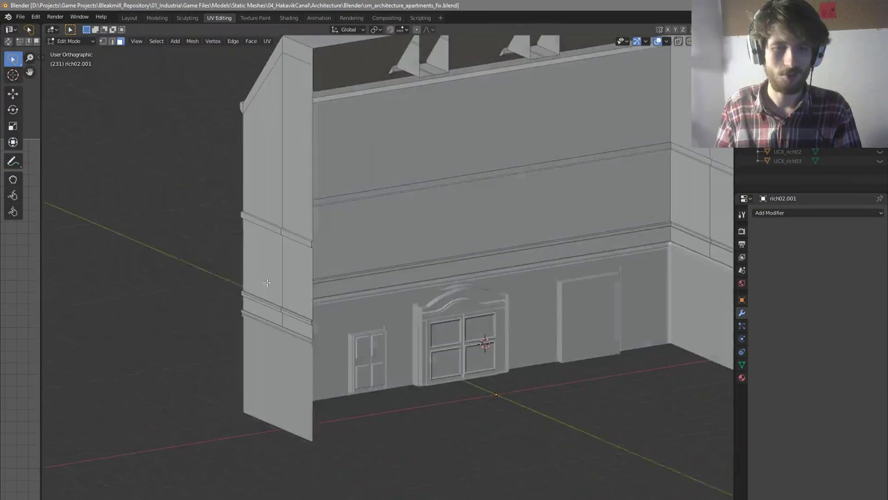
{"action": "key", "text": "ctrl+s"}
{"action": "scroll", "coordinate": [302, 309], "scroll_direction": "up", "scroll_amount": 3}
{"action": "scroll", "coordinate": [302, 309], "scroll_direction": "up", "scroll_amount": 4}
{"action": "key", "text": "3"}
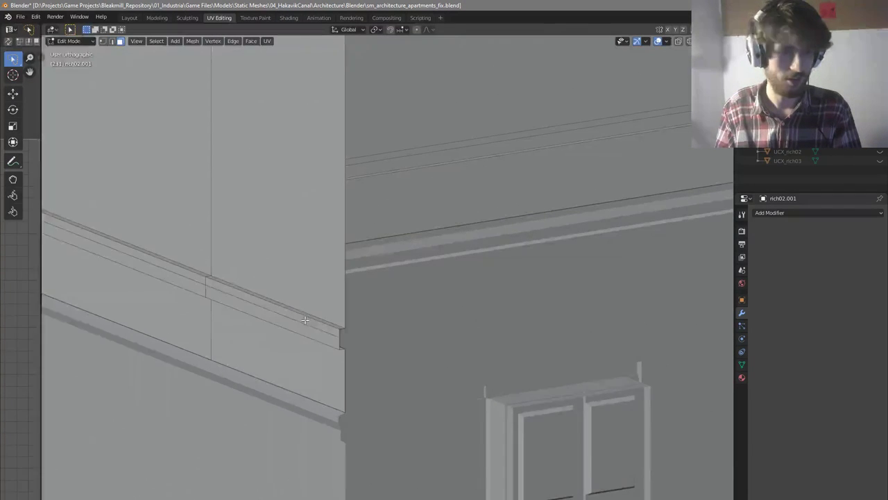
{"action": "left_click", "coordinate": [321, 324]}
{"action": "scroll", "coordinate": [312, 316], "scroll_direction": "down", "scroll_amount": 4}
{"action": "scroll", "coordinate": [254, 298], "scroll_direction": "up", "scroll_amount": 3}
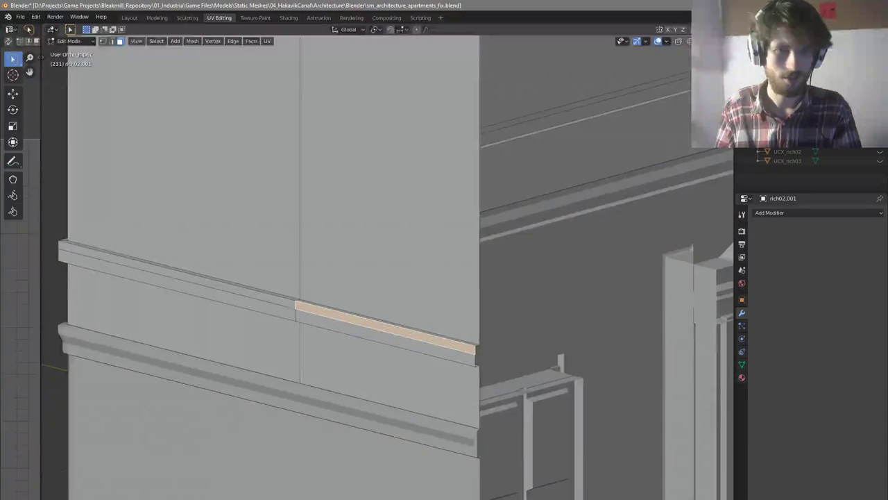
{"action": "scroll", "coordinate": [296, 303], "scroll_direction": "down", "scroll_amount": 4}
{"action": "middle_click_drag", "start_coordinate": [479, 337], "coordinate": [305, 343]}
{"action": "scroll", "coordinate": [305, 343], "scroll_direction": "down", "scroll_amount": 4}
{"action": "scroll", "coordinate": [513, 400], "scroll_direction": "up", "scroll_amount": 5}
{"action": "scroll", "coordinate": [399, 343], "scroll_direction": "up", "scroll_amount": 4}
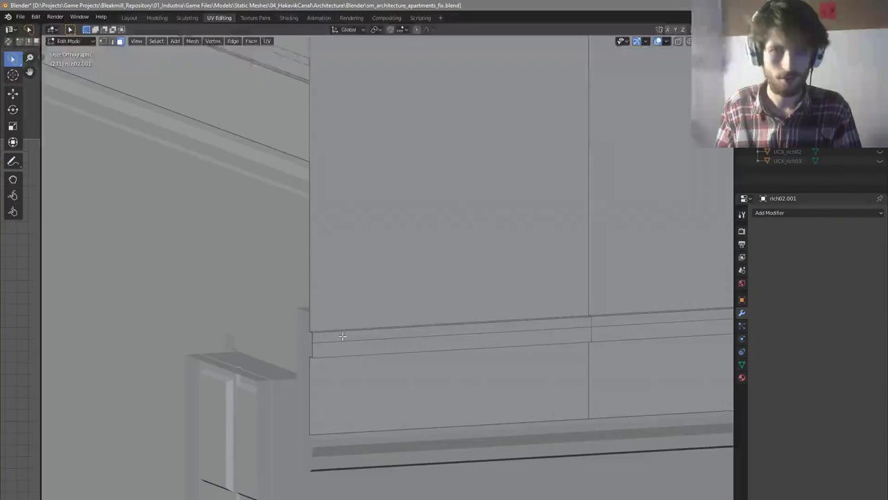
{"action": "left_click", "coordinate": [340, 335], "text": "alt"}
{"action": "scroll", "coordinate": [388, 343], "scroll_direction": "down", "scroll_amount": 9}
{"action": "middle_click_drag", "start_coordinate": [457, 342], "coordinate": [409, 353]}
{"action": "scroll", "coordinate": [409, 353], "scroll_direction": "down", "scroll_amount": 1}
{"action": "scroll", "coordinate": [382, 372], "scroll_direction": "up", "scroll_amount": 10}
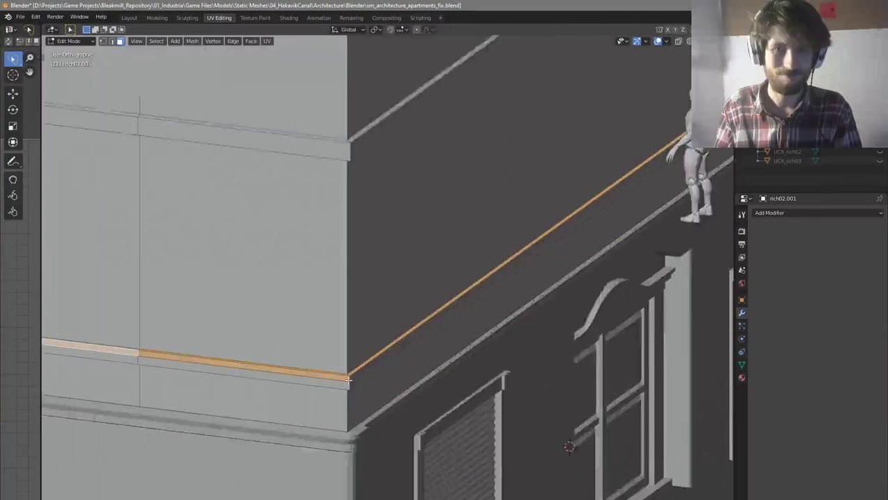
{"action": "left_click", "coordinate": [347, 379]}
{"action": "scroll", "coordinate": [429, 361], "scroll_direction": "down", "scroll_amount": 4}
{"action": "scroll", "coordinate": [215, 349], "scroll_direction": "up", "scroll_amount": 3}
Select the ledge's upper strip faces on the front and both side walls and scale them outward along global X
{"action": "left_click", "coordinate": [200, 342]}
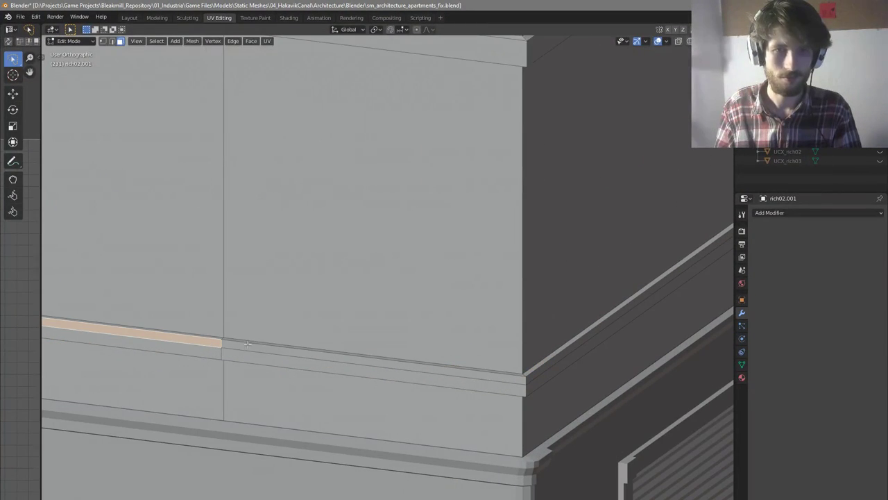
{"action": "left_click", "coordinate": [261, 347], "text": "shift"}
{"action": "left_click", "coordinate": [535, 371], "text": "shift"}
{"action": "scroll", "coordinate": [535, 371], "scroll_direction": "down", "scroll_amount": 6}
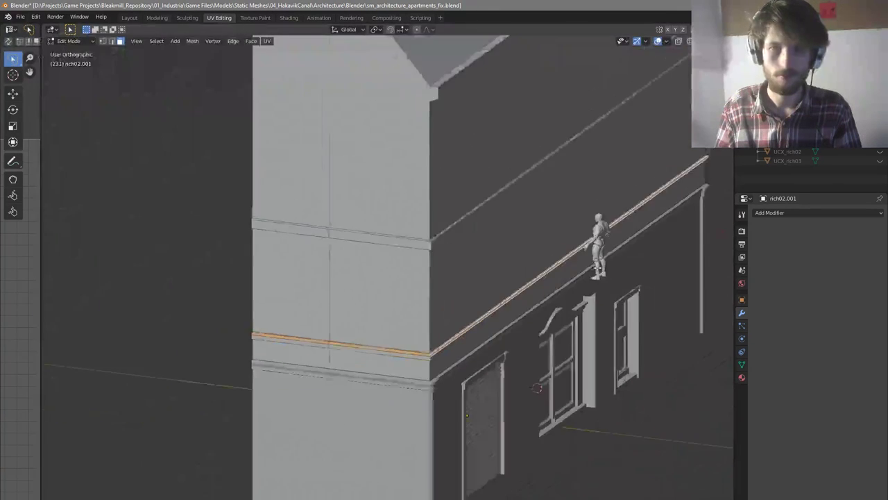
{"action": "scroll", "coordinate": [569, 278], "scroll_direction": "up", "scroll_amount": 8}
{"action": "scroll", "coordinate": [568, 284], "scroll_direction": "down", "scroll_amount": 5}
{"action": "middle_click_drag", "start_coordinate": [569, 285], "coordinate": [466, 336]}
{"action": "scroll", "coordinate": [465, 336], "scroll_direction": "down", "scroll_amount": 4}
{"action": "scroll", "coordinate": [634, 392], "scroll_direction": "up", "scroll_amount": 6}
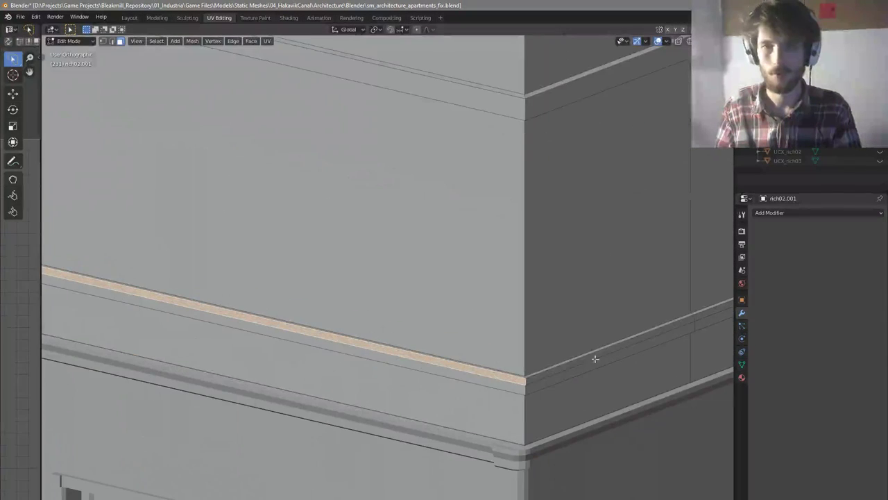
{"action": "left_click", "coordinate": [590, 356], "text": "shift"}
{"action": "left_click", "coordinate": [710, 314], "text": "shift"}
{"action": "scroll", "coordinate": [618, 314], "scroll_direction": "down", "scroll_amount": 3}
{"action": "middle_click_drag", "start_coordinate": [597, 317], "coordinate": [618, 319]}
{"action": "scroll", "coordinate": [618, 320], "scroll_direction": "up", "scroll_amount": 2}
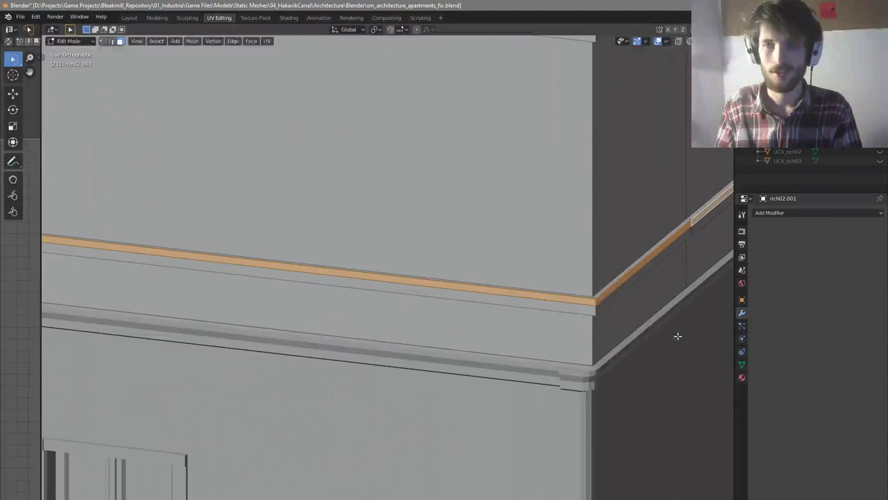
{"action": "key", "text": "s"}
{"action": "key", "text": "x"}
{"action": "left_click", "coordinate": [682, 337]}
Move the ledge's upper strip on the front facade about -0.03 m along global Y
{"action": "scroll", "coordinate": [682, 336], "scroll_direction": "down", "scroll_amount": 5}
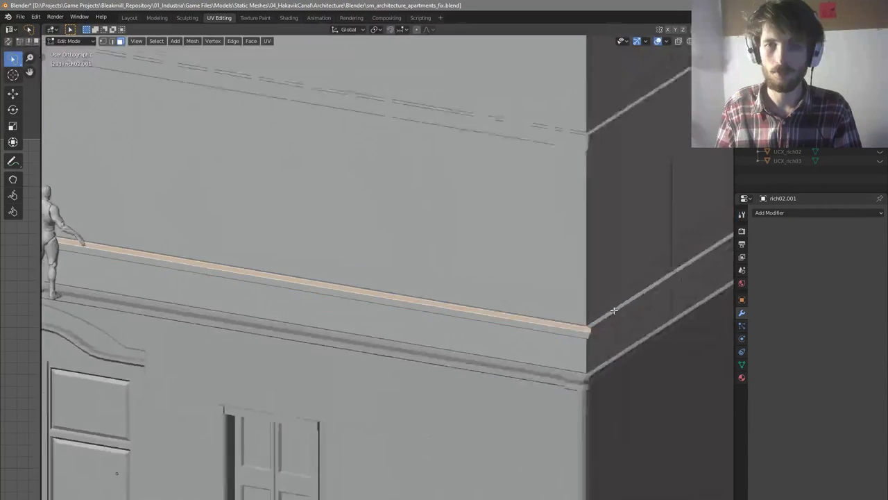
{"action": "scroll", "coordinate": [485, 307], "scroll_direction": "up", "scroll_amount": 3}
{"action": "scroll", "coordinate": [484, 307], "scroll_direction": "up", "scroll_amount": 3}
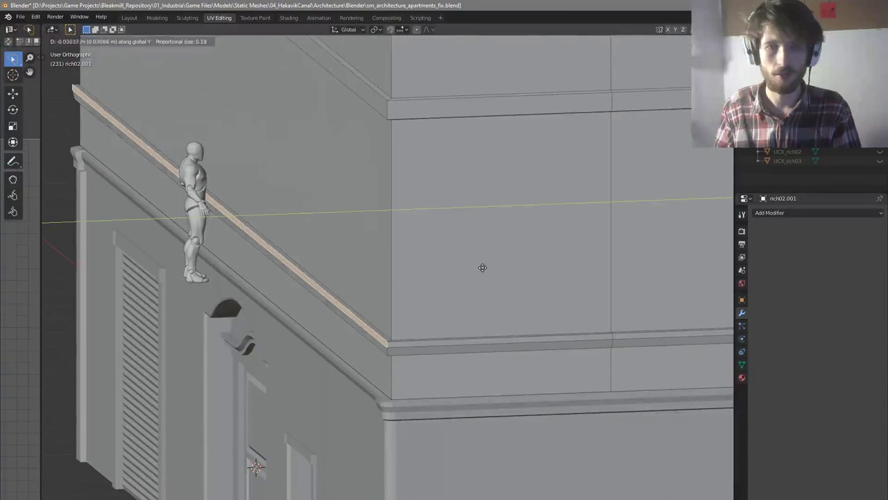
Examine the whole building and the corner where the lower ledge wraps around the facade
{"action": "key", "text": "Tab"}
{"action": "scroll", "coordinate": [430, 294], "scroll_direction": "down", "scroll_amount": 6}
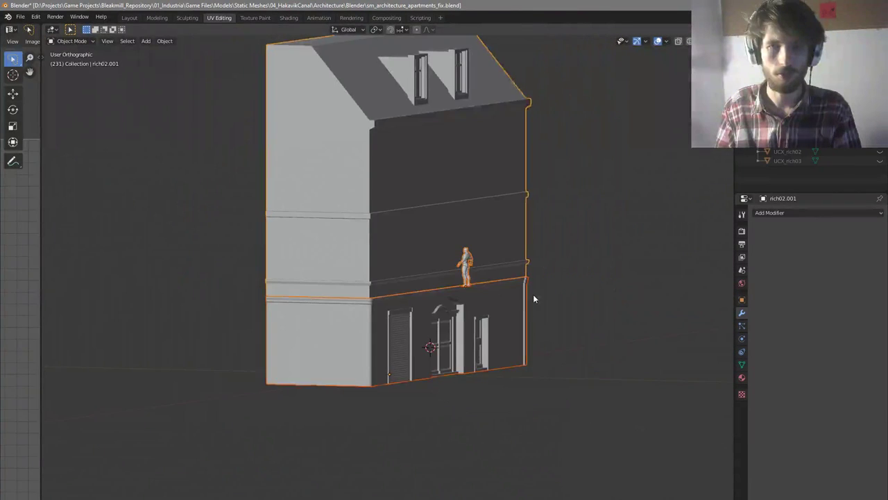
{"action": "scroll", "coordinate": [521, 295], "scroll_direction": "up", "scroll_amount": 1}
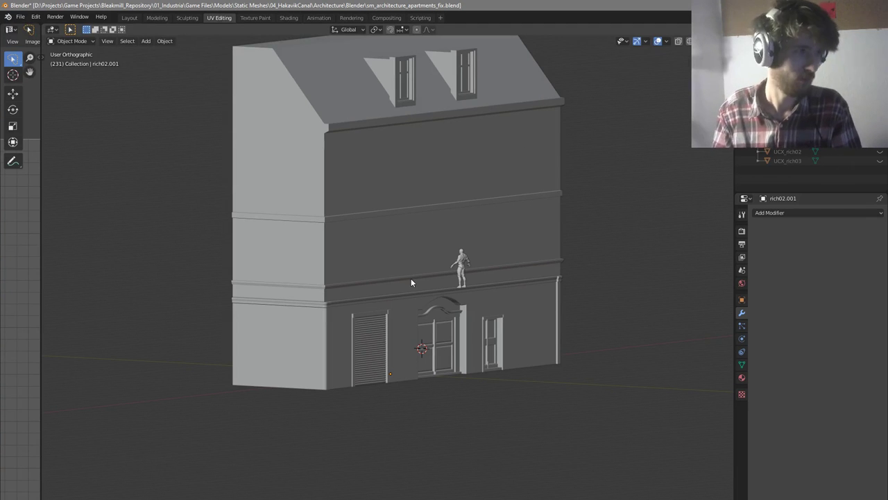
{"action": "scroll", "coordinate": [401, 279], "scroll_direction": "up", "scroll_amount": 5}
{"action": "key", "text": "Tab"}
{"action": "scroll", "coordinate": [312, 316], "scroll_direction": "up", "scroll_amount": 2}
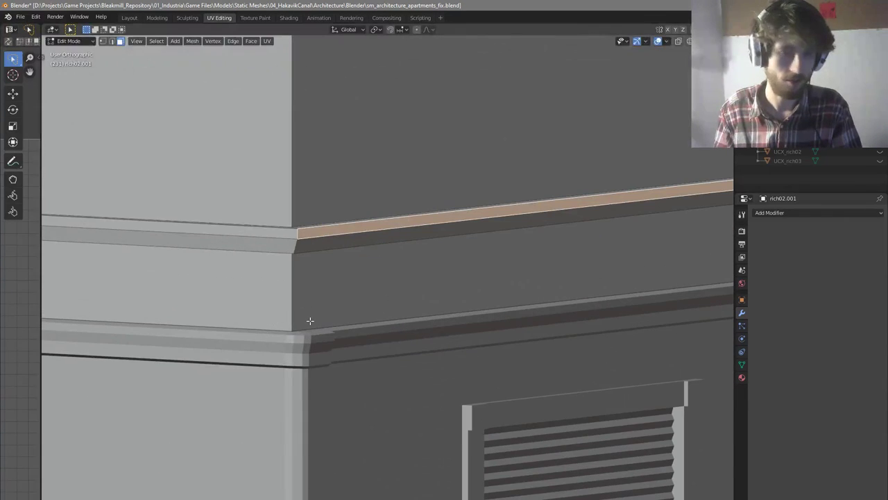
{"action": "scroll", "coordinate": [311, 322], "scroll_direction": "down", "scroll_amount": 2}
{"action": "scroll", "coordinate": [319, 289], "scroll_direction": "up", "scroll_amount": 2}
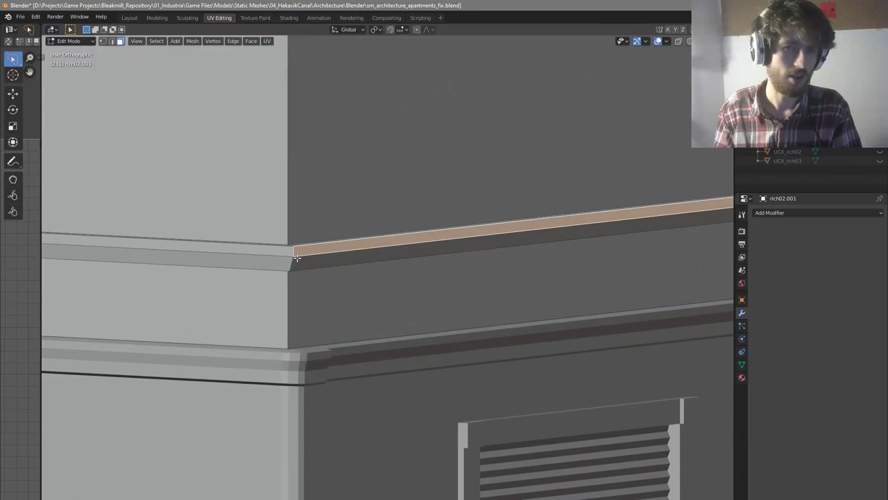
{"action": "left_click", "coordinate": [320, 258]}
{"action": "middle_click_drag", "start_coordinate": [320, 259], "coordinate": [321, 270]}
{"action": "scroll", "coordinate": [321, 305], "scroll_direction": "down", "scroll_amount": 3}
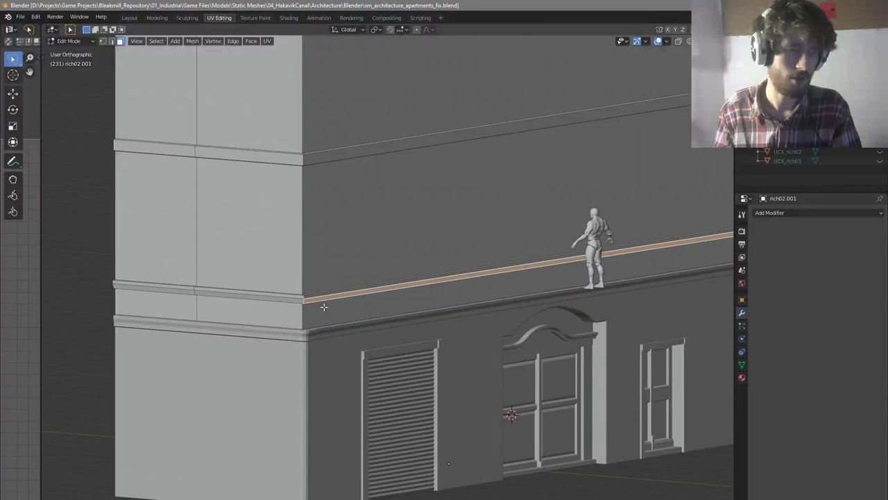
{"action": "scroll", "coordinate": [324, 298], "scroll_direction": "down", "scroll_amount": 5}
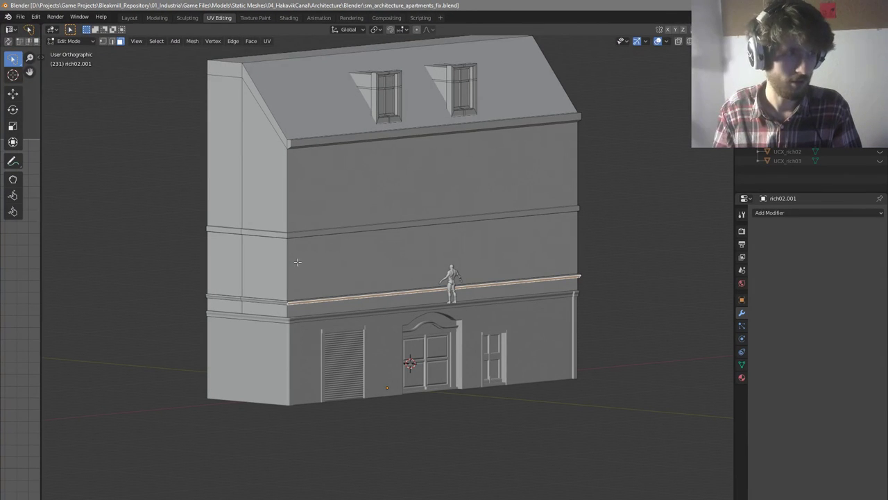
{"action": "middle_click_drag", "start_coordinate": [340, 237], "coordinate": [324, 245]}
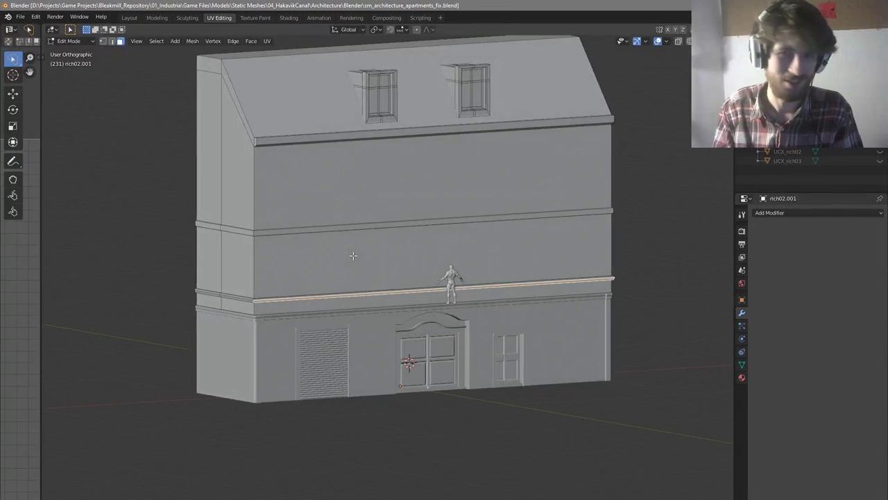
{"action": "key", "text": "Tab"}
{"action": "left_click", "coordinate": [452, 276]}
{"action": "key", "text": "KP_1"}
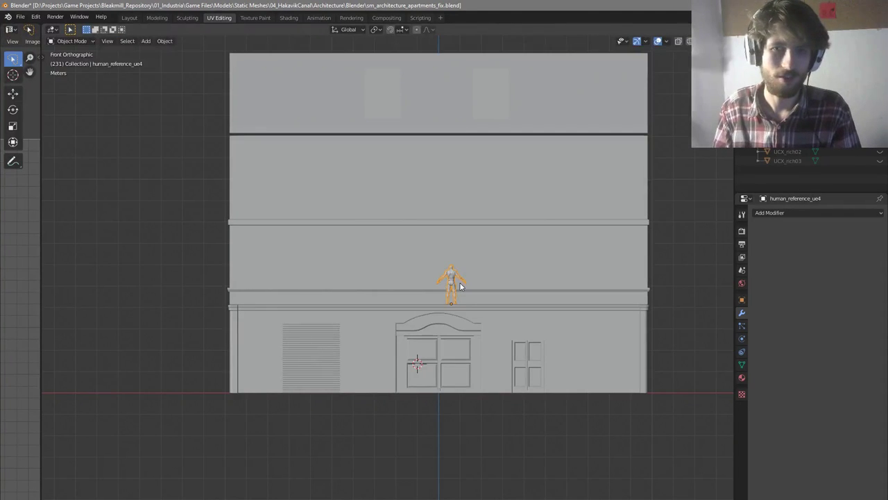
{"action": "key", "text": "g"}
{"action": "key", "text": "z"}
{"action": "right_click", "coordinate": [469, 263]}
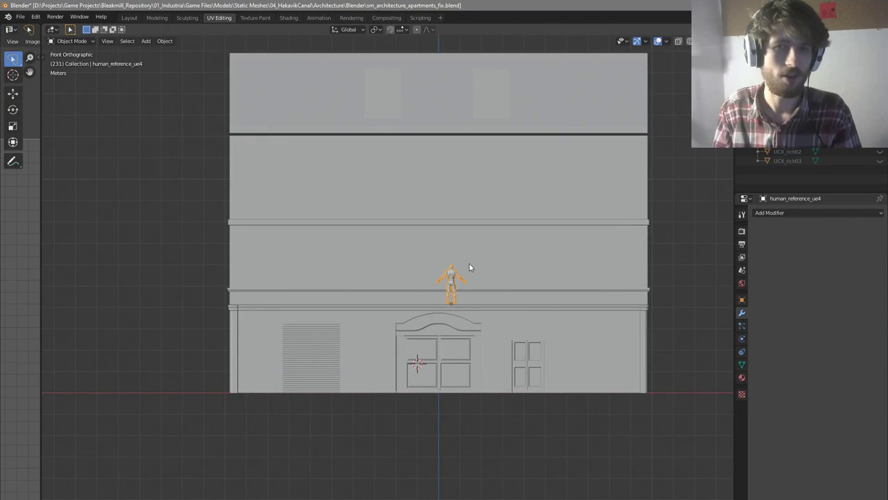
Open the building's upper storeys for mesh editing, clear the face selection and save the file
{"action": "middle_click_drag", "start_coordinate": [469, 265], "coordinate": [437, 276]}
{"action": "left_click", "coordinate": [437, 276]}
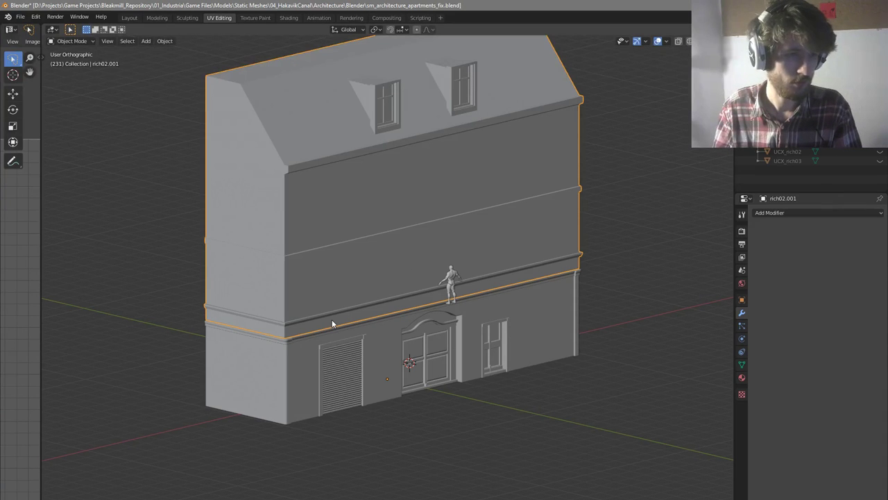
{"action": "scroll", "coordinate": [202, 316], "scroll_direction": "up", "scroll_amount": 2}
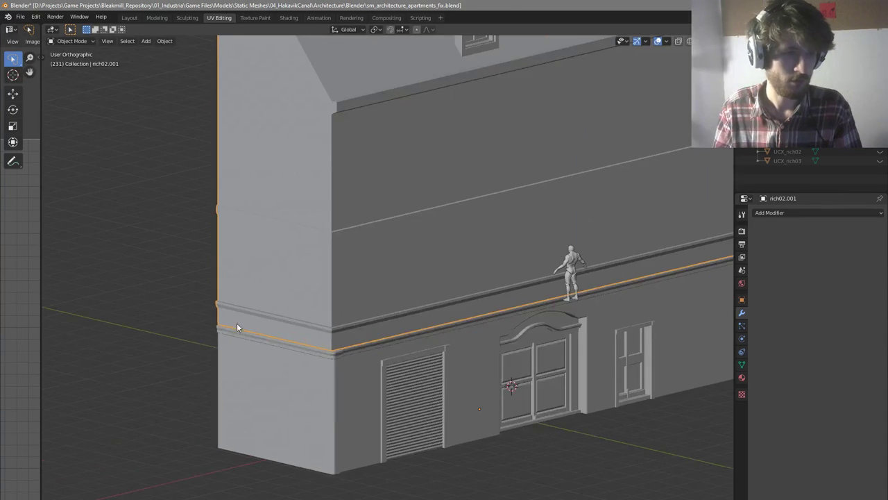
{"action": "middle_click_drag", "start_coordinate": [360, 339], "coordinate": [363, 329]}
{"action": "scroll", "coordinate": [343, 315], "scroll_direction": "up", "scroll_amount": 4}
{"action": "key", "text": "Tab"}
{"action": "key", "text": "alt+a"}
{"action": "key", "text": "ctrl+s"}
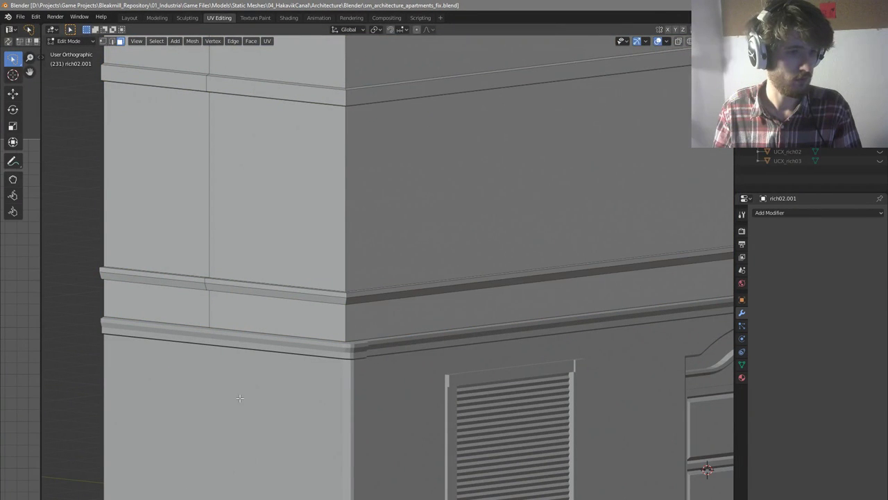
Examine the facade ledges and the end wall from the front and side, clear the selection and save
{"action": "scroll", "coordinate": [240, 396], "scroll_direction": "down", "scroll_amount": 3}
{"action": "left_click", "coordinate": [353, 347], "text": "alt"}
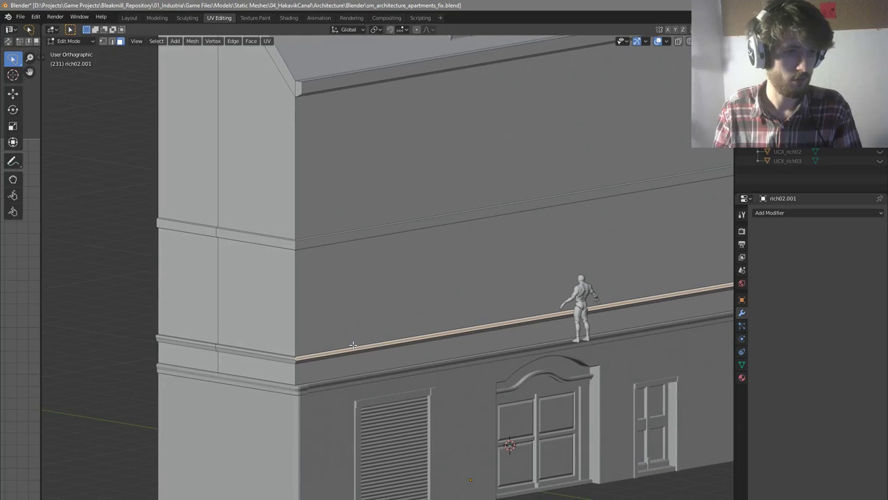
{"action": "left_click", "coordinate": [288, 359]}
{"action": "middle_click_drag", "start_coordinate": [306, 360], "coordinate": [352, 352]}
{"action": "scroll", "coordinate": [379, 329], "scroll_direction": "down", "scroll_amount": 4}
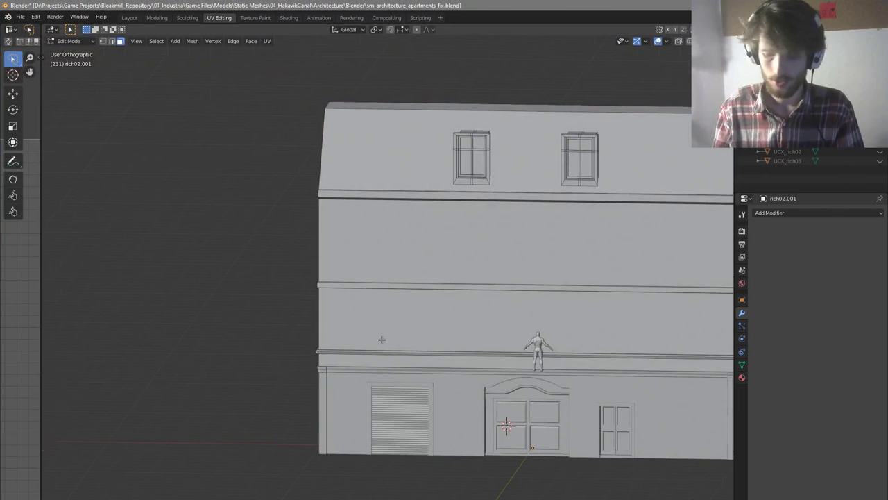
{"action": "key", "text": "KP_1"}
{"action": "scroll", "coordinate": [457, 298], "scroll_direction": "down", "scroll_amount": 4}
{"action": "scroll", "coordinate": [465, 285], "scroll_direction": "up", "scroll_amount": 2}
{"action": "middle_click_drag", "start_coordinate": [469, 281], "coordinate": [361, 287]}
{"action": "left_click", "coordinate": [327, 284]}
{"action": "scroll", "coordinate": [328, 283], "scroll_direction": "up", "scroll_amount": 4}
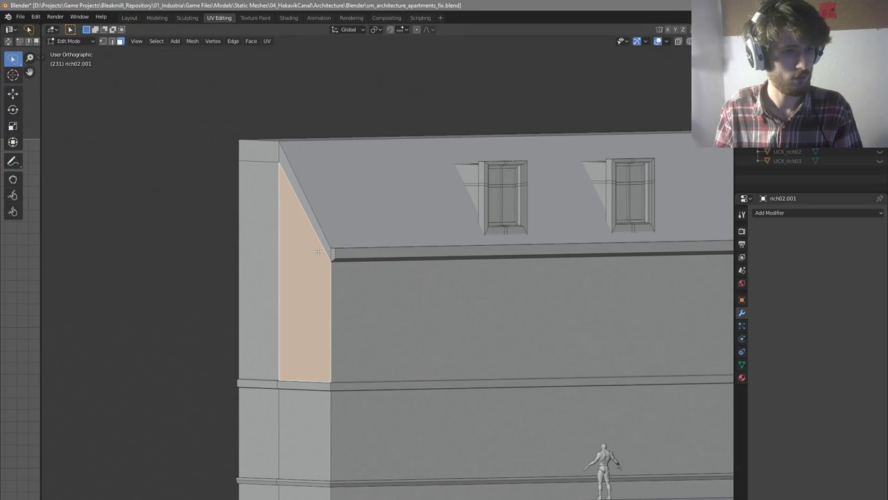
{"action": "key", "text": "alt+a"}
{"action": "key", "text": "ctrl+s"}
Inspect the roof slope and its slanted end trim from above and below
{"action": "left_click", "coordinate": [333, 245]}
{"action": "middle_click_drag", "start_coordinate": [332, 246], "coordinate": [340, 256]}
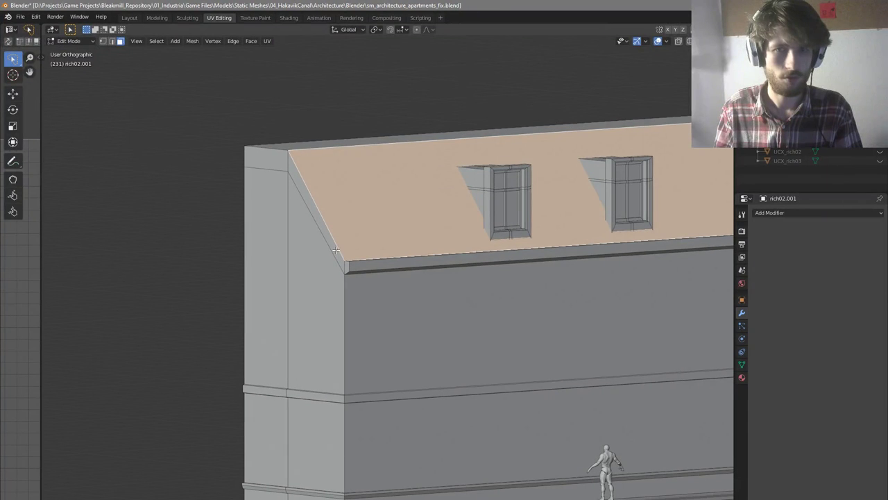
{"action": "left_click", "coordinate": [336, 250]}
{"action": "scroll", "coordinate": [335, 250], "scroll_direction": "down", "scroll_amount": 2}
{"action": "scroll", "coordinate": [346, 263], "scroll_direction": "down", "scroll_amount": 2}
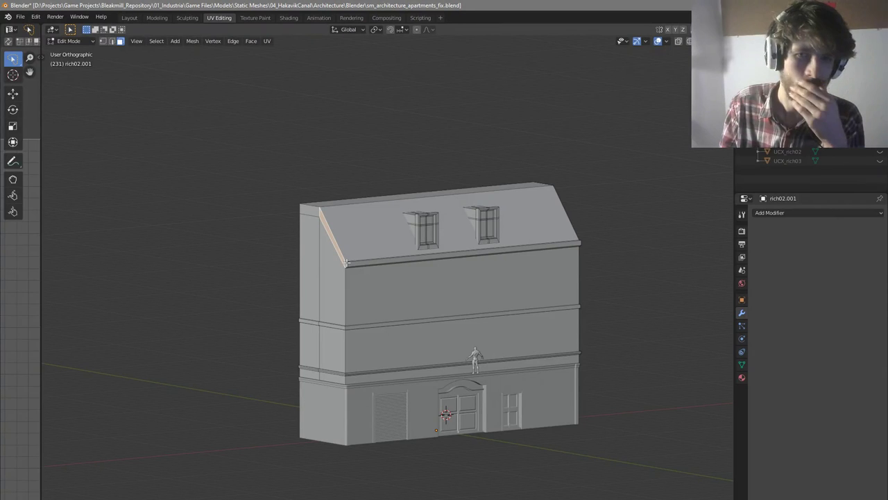
{"action": "middle_click_drag", "start_coordinate": [343, 264], "coordinate": [338, 246]}
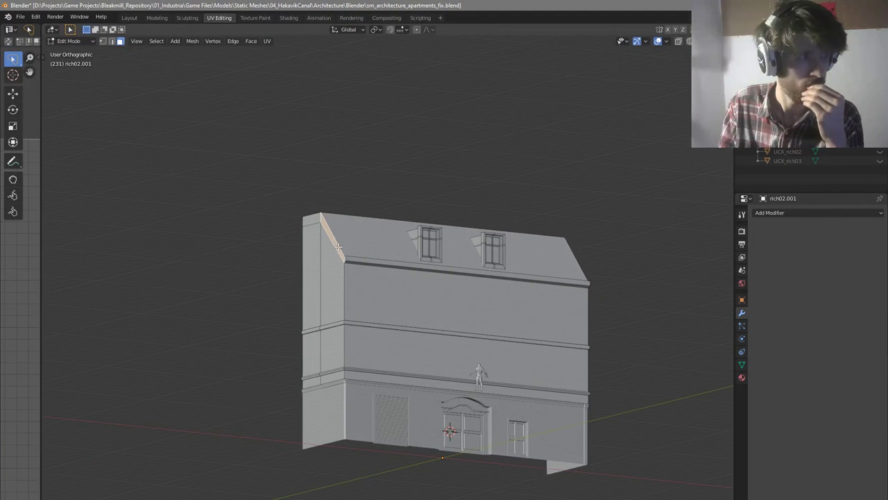
{"action": "middle_click_drag", "start_coordinate": [338, 246], "coordinate": [351, 251]}
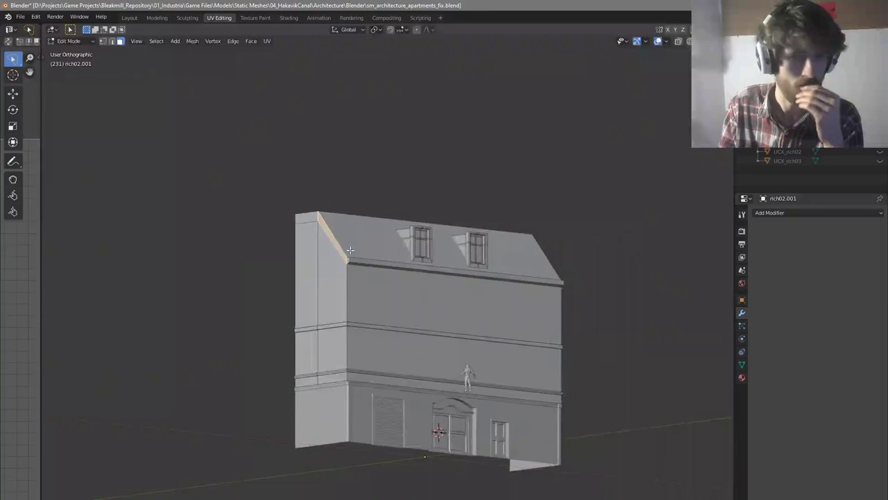
Select the faces of the middle ledge along the facade and both end walls
{"action": "scroll", "coordinate": [351, 331], "scroll_direction": "up", "scroll_amount": 10}
{"action": "left_click", "coordinate": [344, 336]}
{"action": "left_click", "coordinate": [121, 362]}
{"action": "left_click", "coordinate": [189, 356], "text": "shift"}
{"action": "left_click", "coordinate": [371, 332], "text": "shift"}
{"action": "scroll", "coordinate": [372, 329], "scroll_direction": "down", "scroll_amount": 6}
{"action": "middle_click_drag", "start_coordinate": [372, 329], "coordinate": [396, 343]}
{"action": "scroll", "coordinate": [309, 343], "scroll_direction": "down", "scroll_amount": 6}
{"action": "scroll", "coordinate": [405, 354], "scroll_direction": "up", "scroll_amount": 8}
{"action": "left_click", "coordinate": [508, 309], "text": "shift"}
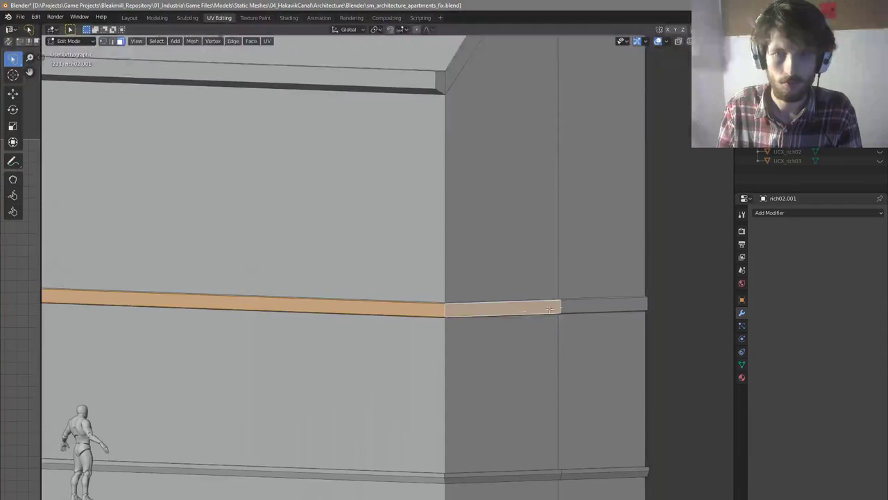
{"action": "left_click", "coordinate": [566, 307], "text": "shift"}
Scale the selected middle ledge faces outward slightly along the X axis
{"action": "middle_click_drag", "start_coordinate": [566, 306], "coordinate": [457, 322]}
{"action": "scroll", "coordinate": [308, 322], "scroll_direction": "up", "scroll_amount": 8}
{"action": "scroll", "coordinate": [269, 304], "scroll_direction": "down", "scroll_amount": 5}
{"action": "middle_click_drag", "start_coordinate": [277, 306], "coordinate": [579, 296]}
{"action": "scroll", "coordinate": [548, 298], "scroll_direction": "down", "scroll_amount": 5}
{"action": "scroll", "coordinate": [579, 296], "scroll_direction": "up", "scroll_amount": 6}
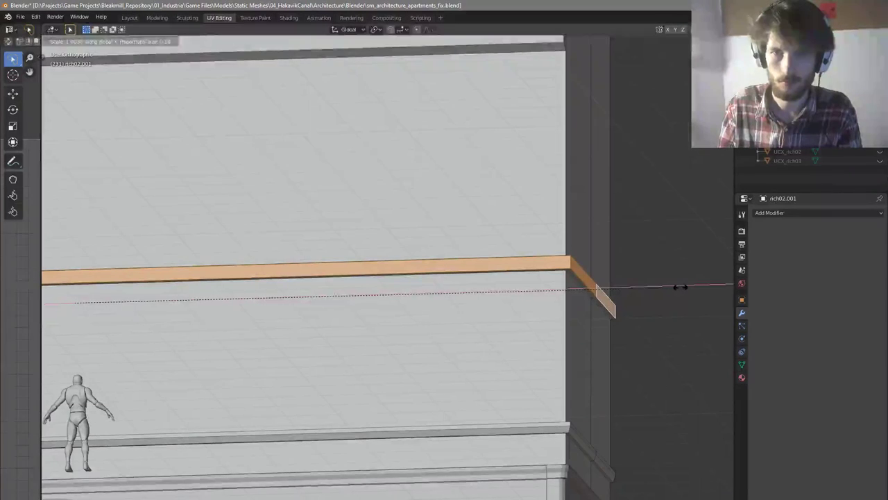
Select only the middle ledge's front face and move it along the Y axis to adjust its projection
{"action": "left_click", "coordinate": [561, 264]}
{"action": "scroll", "coordinate": [560, 267], "scroll_direction": "down", "scroll_amount": 4}
{"action": "middle_click_drag", "start_coordinate": [559, 266], "coordinate": [444, 232]}
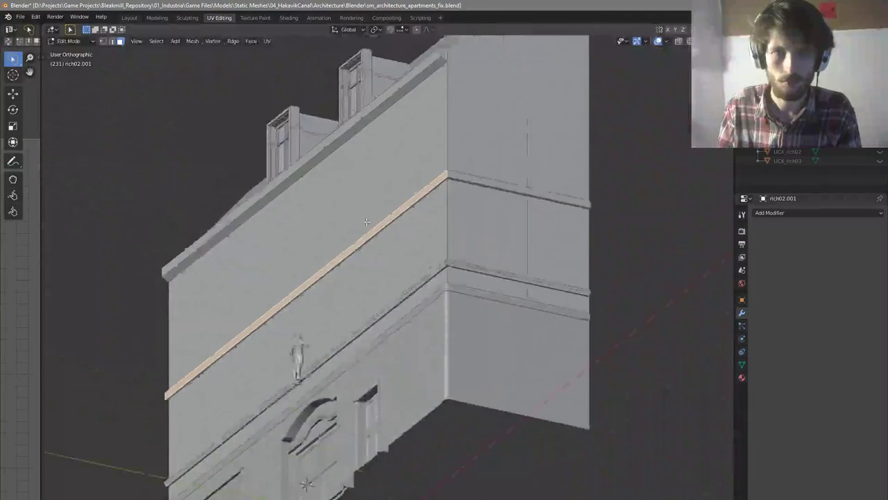
{"action": "scroll", "coordinate": [431, 226], "scroll_direction": "up", "scroll_amount": 4}
{"action": "key", "text": "g"}
{"action": "key", "text": "y"}
{"action": "left_click", "coordinate": [505, 202]}
Select the middle ledge's outer lower edge loop and move it vertically along Z
{"action": "scroll", "coordinate": [498, 150], "scroll_direction": "up", "scroll_amount": 3}
{"action": "key", "text": "2"}
{"action": "left_click", "coordinate": [516, 140]}
{"action": "left_click", "coordinate": [517, 140], "text": "alt"}
{"action": "scroll", "coordinate": [501, 201], "scroll_direction": "down", "scroll_amount": 6}
{"action": "middle_click_drag", "start_coordinate": [510, 207], "coordinate": [518, 204]}
{"action": "scroll", "coordinate": [518, 202], "scroll_direction": "up", "scroll_amount": 4}
{"action": "key", "text": "g"}
{"action": "key", "text": "z"}
{"action": "left_click", "coordinate": [520, 207]}
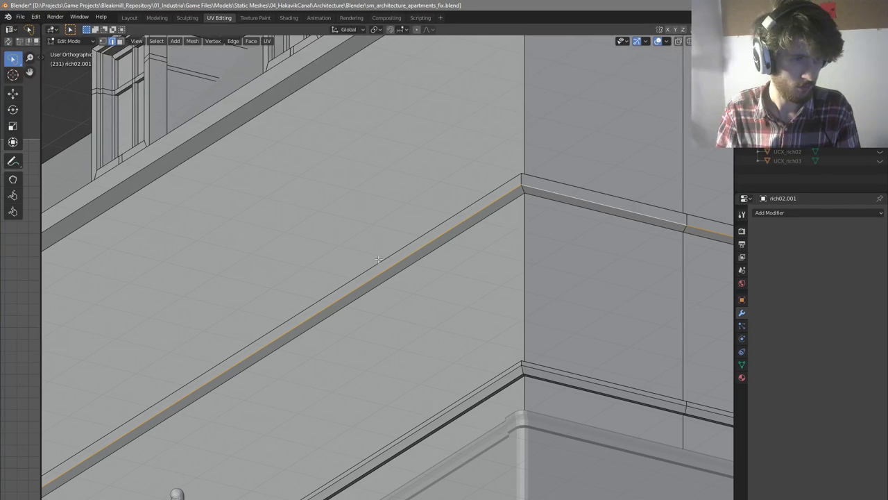
Raise the selected middle ledge edge loop about 0.06 m along Z
{"action": "scroll", "coordinate": [388, 265], "scroll_direction": "down", "scroll_amount": 5}
{"action": "scroll", "coordinate": [548, 285], "scroll_direction": "up", "scroll_amount": 8}
{"action": "key", "text": "g"}
{"action": "key", "text": "z"}
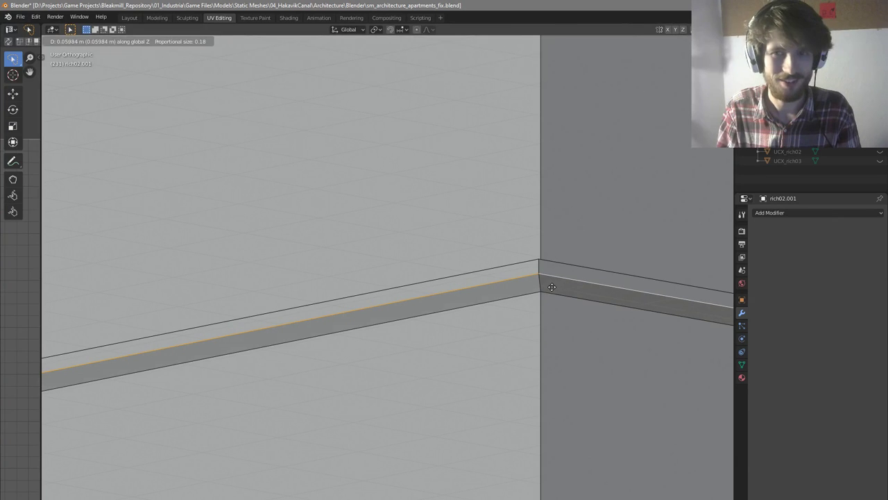
{"action": "left_click", "coordinate": [538, 272]}
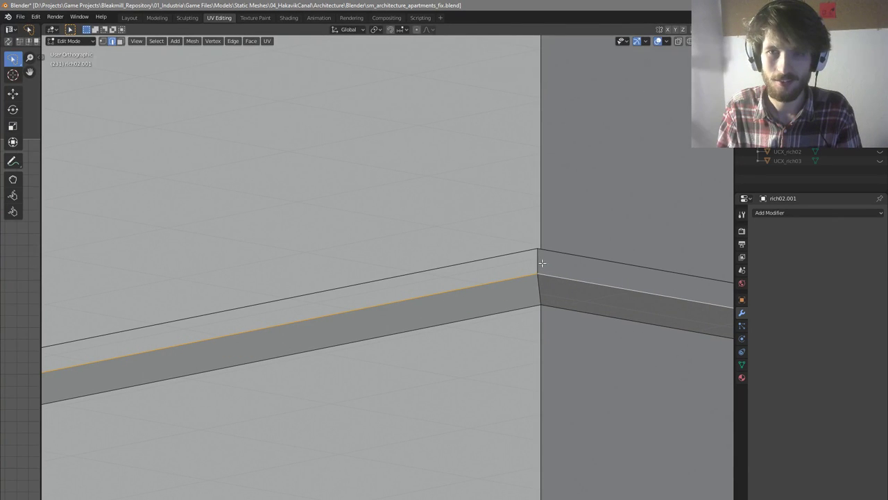
Bevel the middle ledge's selected edge loop into a narrow band and save the file
{"action": "key", "text": "ctrl+b"}
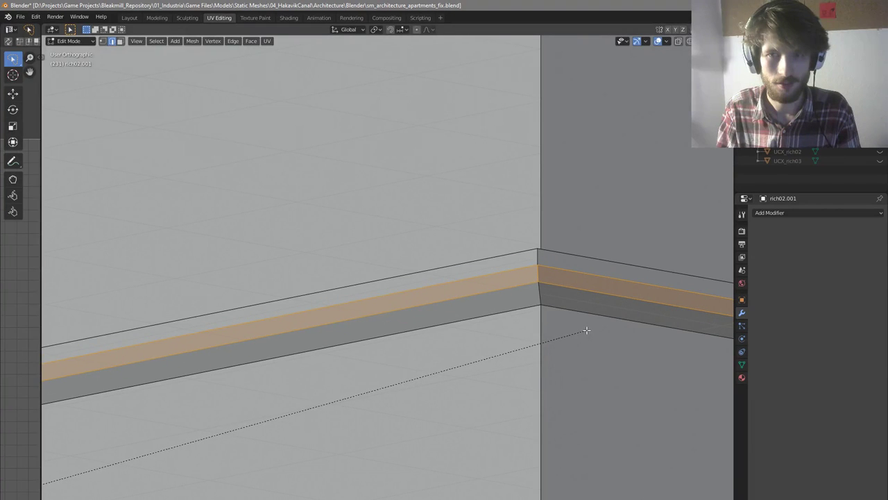
{"action": "left_click", "coordinate": [587, 330]}
{"action": "scroll", "coordinate": [518, 301], "scroll_direction": "down", "scroll_amount": 12}
{"action": "key", "text": "Tab"}
{"action": "middle_click_drag", "start_coordinate": [512, 299], "coordinate": [585, 317]}
{"action": "key", "text": "alt+a"}
{"action": "key", "text": "ctrl+s"}
Return the upper storeys to mesh editing, clear the selection and save the file again
{"action": "middle_click_drag", "start_coordinate": [492, 310], "coordinate": [485, 321]}
{"action": "key", "text": "Tab"}
{"action": "middle_click_drag", "start_coordinate": [391, 328], "coordinate": [410, 325]}
{"action": "key", "text": "alt+a"}
{"action": "key", "text": "ctrl+s"}
{"action": "middle_click_drag", "start_coordinate": [451, 349], "coordinate": [466, 348]}
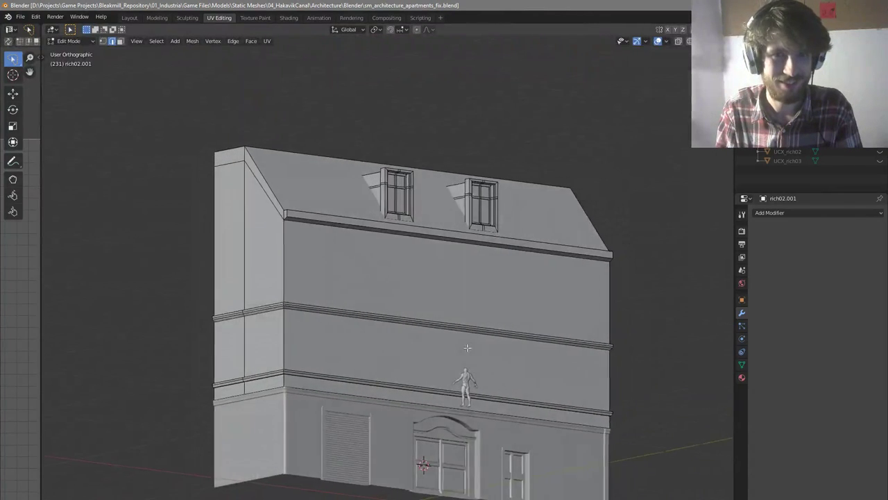
Check the eave's underside and select the upper horizontal edges on the rear portion of both end walls
{"action": "scroll", "coordinate": [324, 224], "scroll_direction": "up", "scroll_amount": 3}
{"action": "left_click", "coordinate": [274, 218], "text": "alt"}
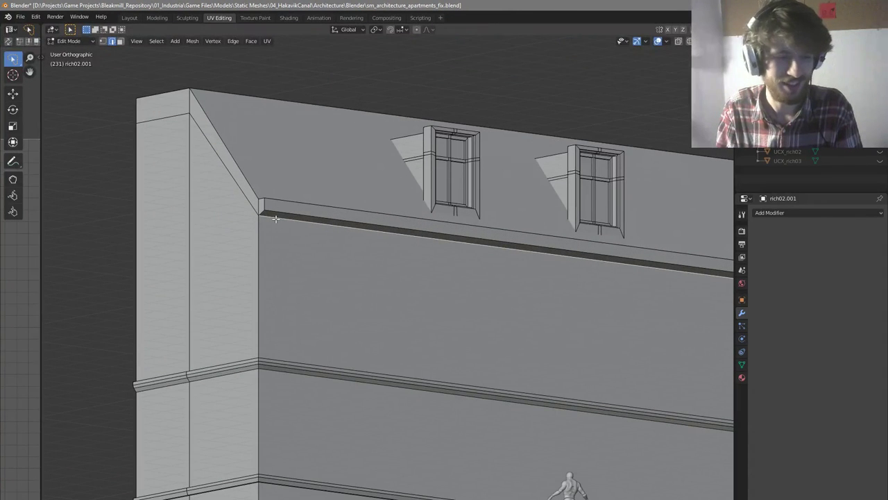
{"action": "scroll", "coordinate": [267, 206], "scroll_direction": "up", "scroll_amount": 2}
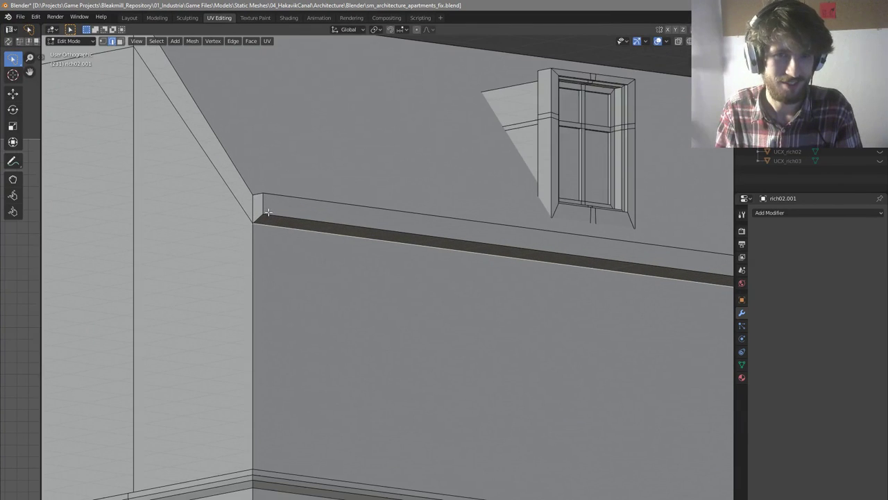
{"action": "scroll", "coordinate": [266, 213], "scroll_direction": "down", "scroll_amount": 4}
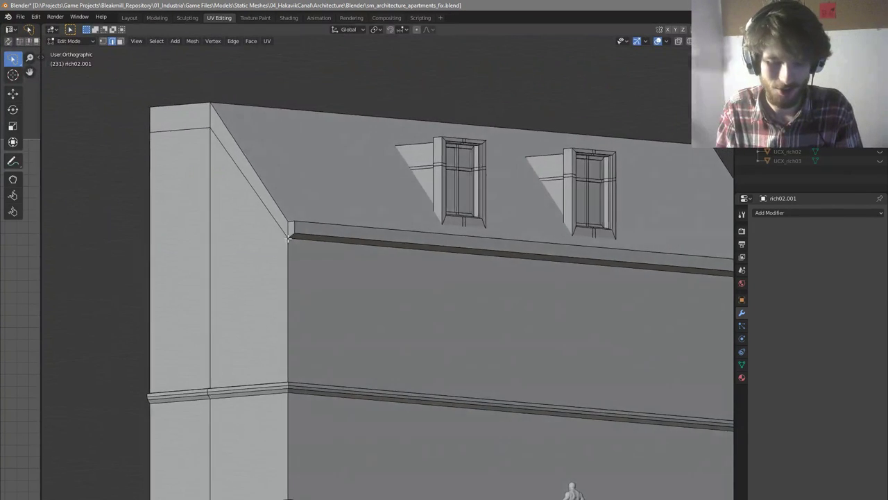
{"action": "scroll", "coordinate": [307, 242], "scroll_direction": "up", "scroll_amount": 2}
{"action": "middle_click_drag", "start_coordinate": [306, 241], "coordinate": [318, 246]}
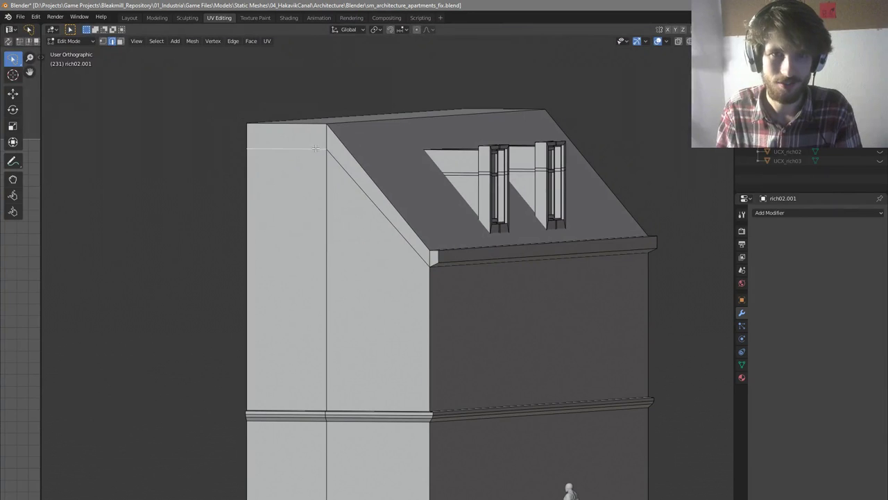
{"action": "scroll", "coordinate": [410, 205], "scroll_direction": "down", "scroll_amount": 3}
{"action": "middle_click_drag", "start_coordinate": [412, 210], "coordinate": [256, 213]}
{"action": "scroll", "coordinate": [258, 212], "scroll_direction": "down", "scroll_amount": 4}
{"action": "scroll", "coordinate": [451, 212], "scroll_direction": "up", "scroll_amount": 3}
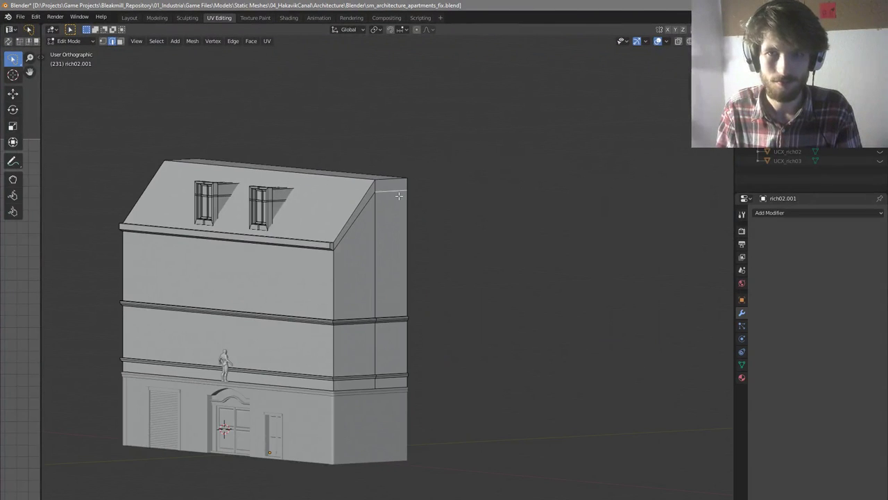
Lower the selected end wall edges along Z until level with the eave's underside, then clear the selection
{"action": "key", "text": "KP_1"}
{"action": "key", "text": "g"}
{"action": "key", "text": "z"}
{"action": "left_click", "coordinate": [398, 262]}
{"action": "scroll", "coordinate": [195, 232], "scroll_direction": "up", "scroll_amount": 5}
{"action": "key", "text": "g"}
{"action": "key", "text": "z"}
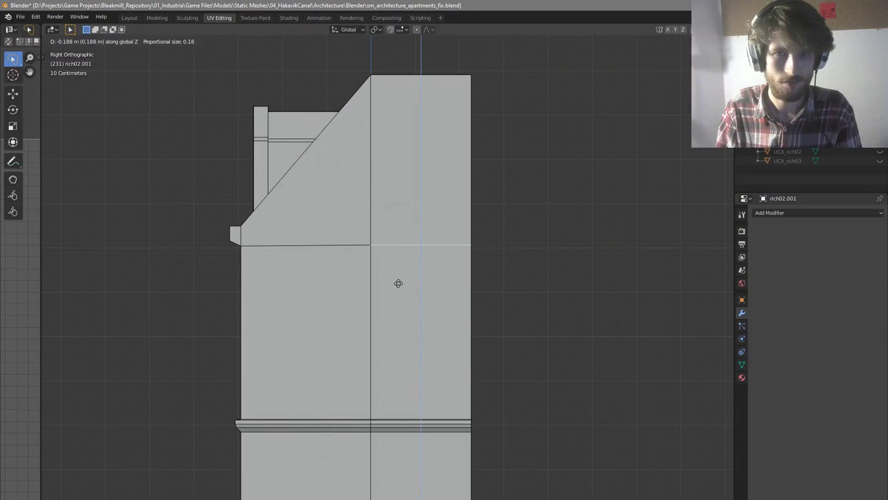
{"action": "left_click", "coordinate": [398, 284]}
{"action": "scroll", "coordinate": [233, 221], "scroll_direction": "up", "scroll_amount": 1}
{"action": "key", "text": "a"}
{"action": "key", "text": "a"}
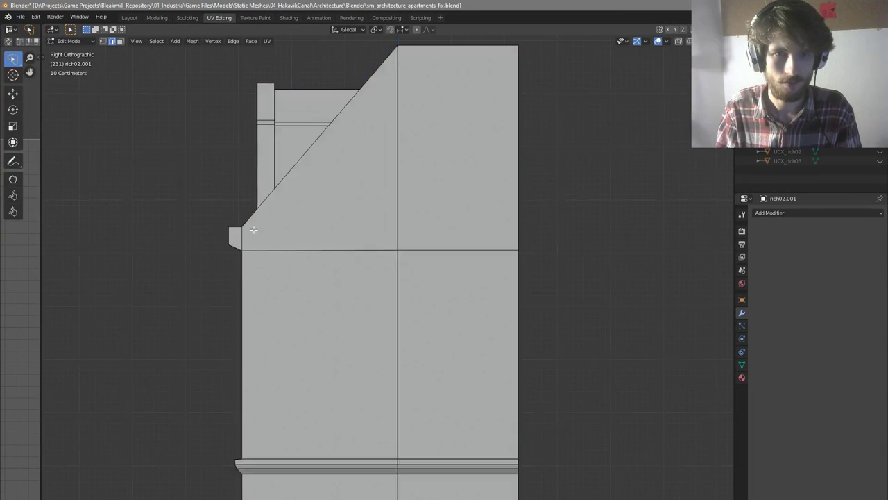
{"action": "middle_click_drag", "start_coordinate": [253, 229], "coordinate": [266, 236]}
{"action": "key", "text": "KP_1"}
{"action": "key", "text": "KP_3"}
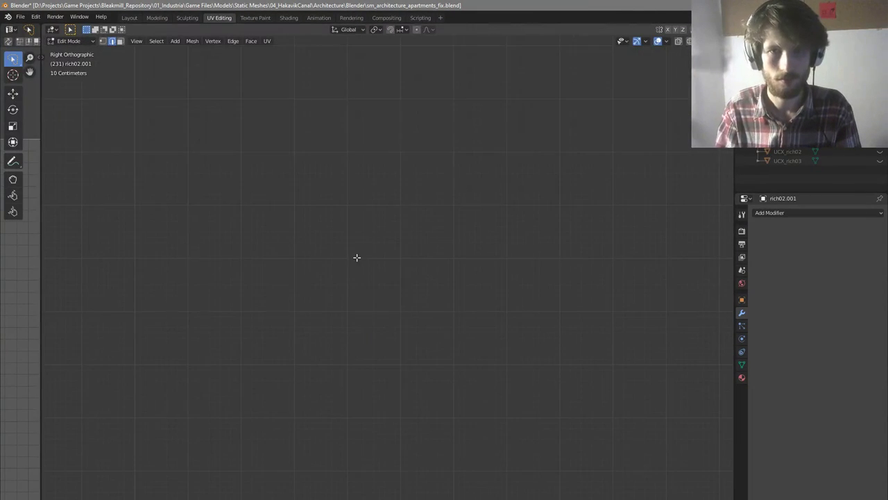
Cut a horizontal edge with the Knife across one end wall, starting at the eave's upper corner
{"action": "scroll", "coordinate": [357, 257], "scroll_direction": "down", "scroll_amount": 11}
{"action": "scroll", "coordinate": [357, 257], "scroll_direction": "up", "scroll_amount": 7}
{"action": "middle_click_drag", "start_coordinate": [356, 258], "coordinate": [437, 226]}
{"action": "scroll", "coordinate": [395, 152], "scroll_direction": "up", "scroll_amount": 3}
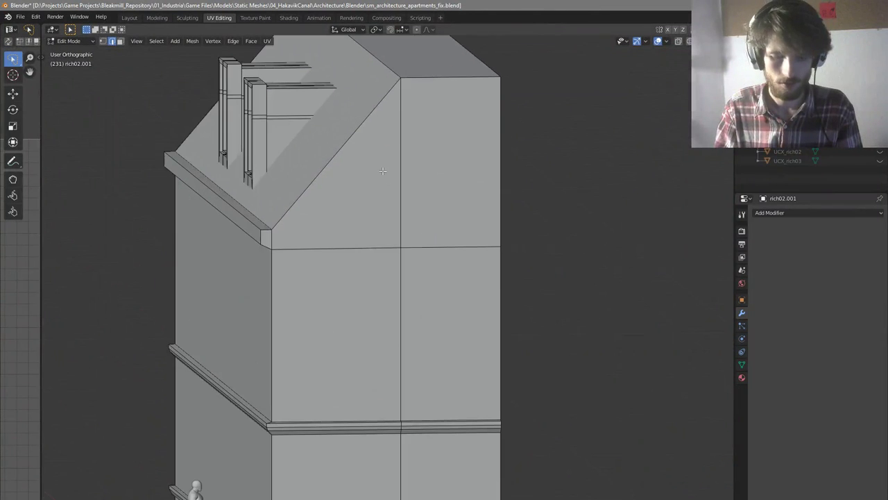
{"action": "middle_click_drag", "start_coordinate": [383, 168], "coordinate": [378, 168]}
{"action": "scroll", "coordinate": [281, 181], "scroll_direction": "up", "scroll_amount": 1}
{"action": "key", "text": "k"}
{"action": "left_click", "coordinate": [263, 228]}
{"action": "left_click", "coordinate": [536, 226]}
{"action": "key", "text": "Return"}
Clear the selection and knife a matching horizontal edge across the opposite end wall from the eave's upper corner
{"action": "middle_click_drag", "start_coordinate": [389, 238], "coordinate": [548, 250]}
{"action": "scroll", "coordinate": [585, 235], "scroll_direction": "down", "scroll_amount": 1}
{"action": "key", "text": "a"}
{"action": "key", "text": "alt+a"}
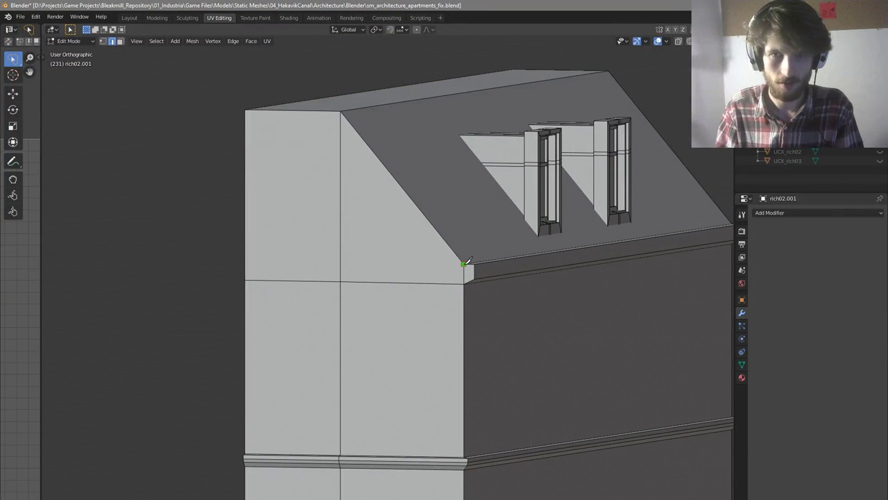
{"action": "left_click", "coordinate": [464, 264]}
{"action": "left_click", "coordinate": [245, 262]}
{"action": "key", "text": "Return"}
Select the new cut edges on the end wall and try to level them by scaling along Z
{"action": "left_click", "coordinate": [317, 265]}
{"action": "left_click", "coordinate": [387, 265], "text": "shift"}
{"action": "scroll", "coordinate": [532, 256], "scroll_direction": "down", "scroll_amount": 1}
{"action": "middle_click_drag", "start_coordinate": [532, 256], "coordinate": [381, 260]}
{"action": "scroll", "coordinate": [382, 260], "scroll_direction": "down", "scroll_amount": 4}
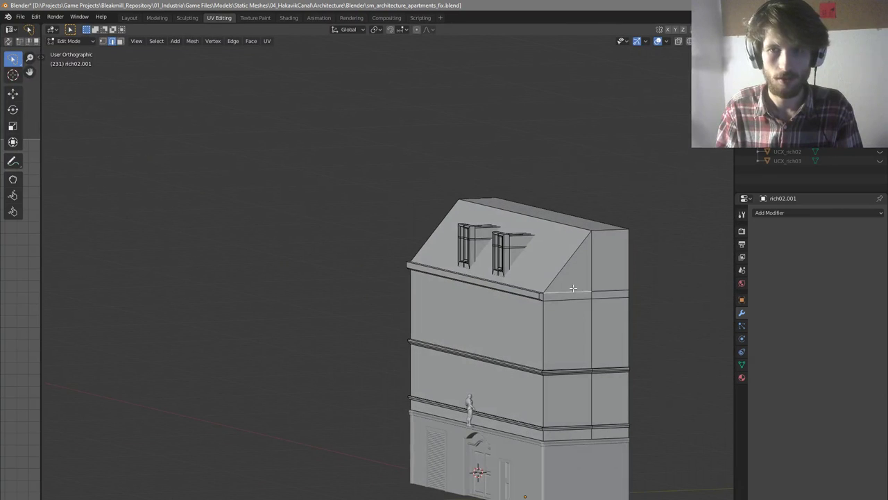
{"action": "key", "text": "KP_1"}
{"action": "key", "text": "KP_3"}
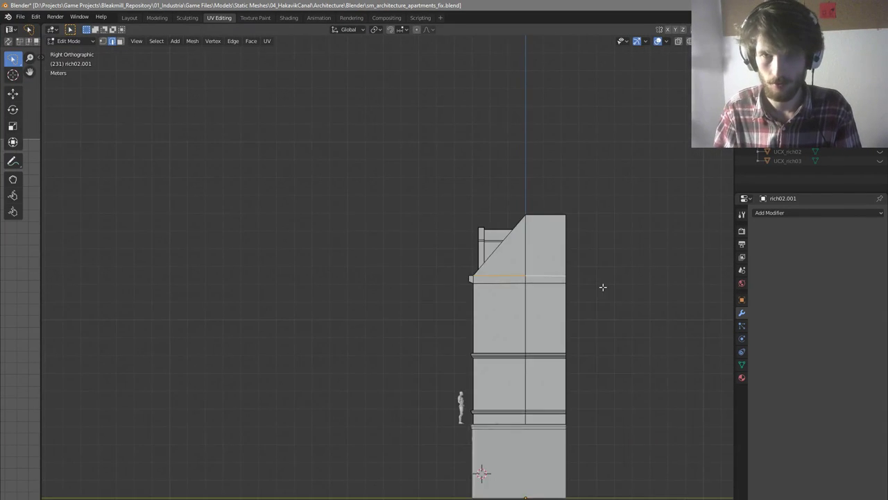
{"action": "scroll", "coordinate": [555, 286], "scroll_direction": "up", "scroll_amount": 2}
{"action": "key", "text": "s"}
{"action": "key", "text": "z"}
{"action": "right_click", "coordinate": [582, 352]}
{"action": "scroll", "coordinate": [472, 278], "scroll_direction": "up", "scroll_amount": 4}
{"action": "key", "text": "s"}
{"action": "key", "text": "z"}
{"action": "left_click", "coordinate": [639, 366]}
Select the cut edges on both end walls in wireframe, flatten them with a Z scale of 0, and restore solid shading
{"action": "key", "text": "z"}
{"action": "left_click", "coordinate": [493, 362]}
{"action": "key", "text": "b"}
{"action": "left_click_drag", "start_coordinate": [372, 258], "coordinate": [709, 267]}
{"action": "key", "text": "s"}
{"action": "key", "text": "z"}
{"action": "key", "text": "0"}
{"action": "left_click", "coordinate": [648, 381]}
{"action": "key", "text": "s"}
{"action": "key", "text": "z"}
{"action": "key", "text": "0"}
{"action": "left_click", "coordinate": [641, 392]}
{"action": "key", "text": "z"}
{"action": "left_click", "coordinate": [576, 321]}
{"action": "key", "text": "Tab"}
{"action": "middle_click_drag", "start_coordinate": [576, 321], "coordinate": [567, 299]}
{"action": "key", "text": "Tab"}
Raise the eave's lower front edge about 0.09 m along Z to slope its underside
{"action": "scroll", "coordinate": [630, 258], "scroll_direction": "down", "scroll_amount": 4}
{"action": "middle_click_drag", "start_coordinate": [631, 257], "coordinate": [412, 268]}
{"action": "scroll", "coordinate": [413, 268], "scroll_direction": "up", "scroll_amount": 4}
{"action": "key", "text": "2"}
{"action": "left_click", "coordinate": [451, 261]}
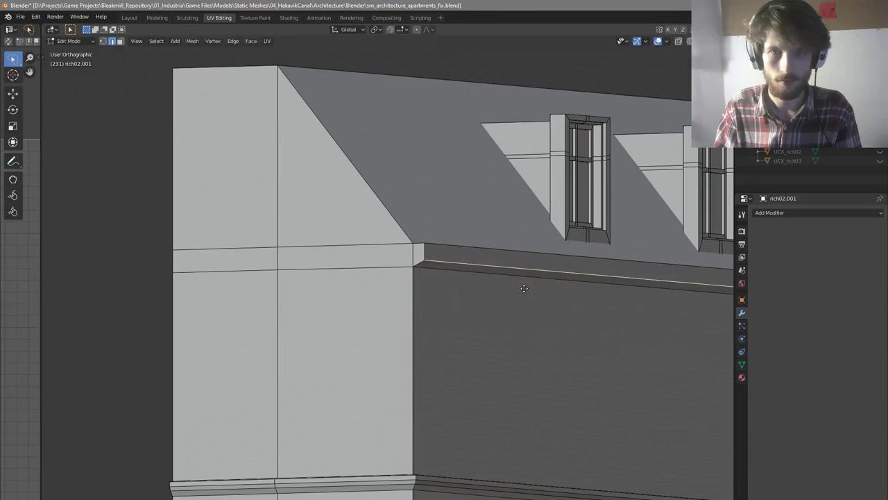
{"action": "key", "text": "g"}
{"action": "key", "text": "z"}
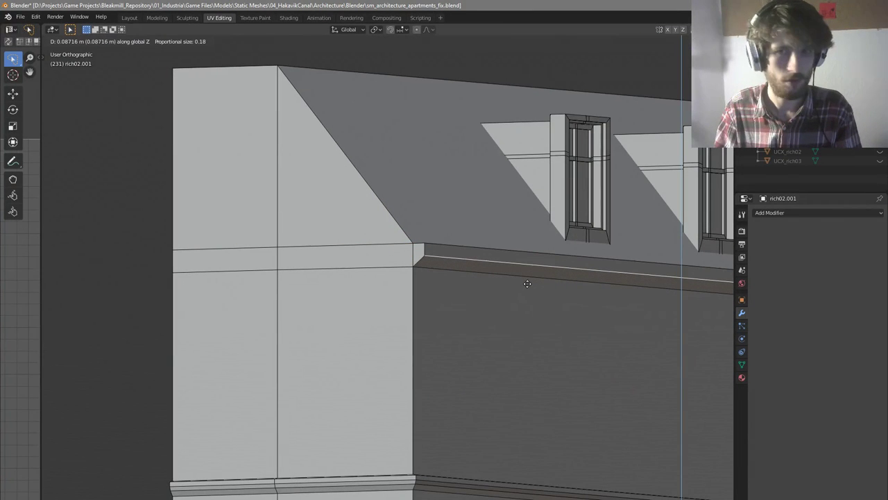
{"action": "left_click", "coordinate": [527, 283]}
Select the eave's narrow top face and add the end wall's upper cut edge to the selection
{"action": "key", "text": "3"}
{"action": "middle_click_drag", "start_coordinate": [431, 275], "coordinate": [464, 301]}
{"action": "left_click", "coordinate": [463, 307]}
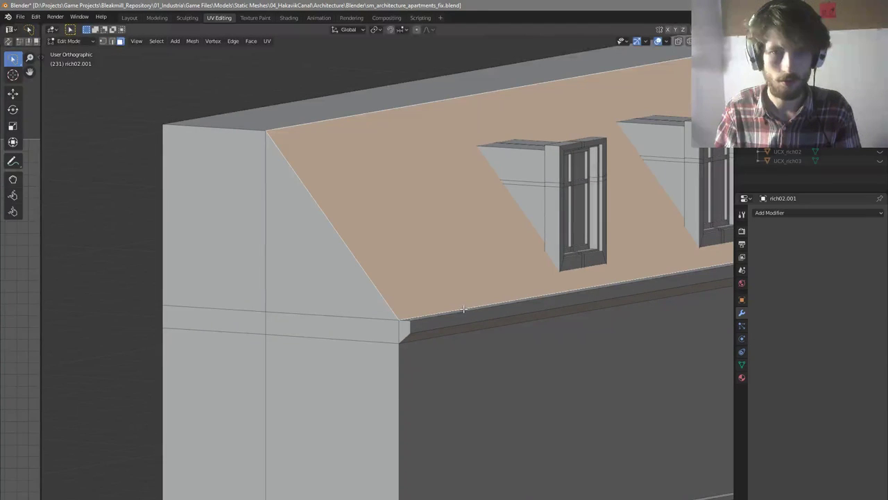
{"action": "left_click", "coordinate": [464, 310]}
{"action": "scroll", "coordinate": [464, 310], "scroll_direction": "down", "scroll_amount": 4}
{"action": "key", "text": "g"}
{"action": "key", "text": "z"}
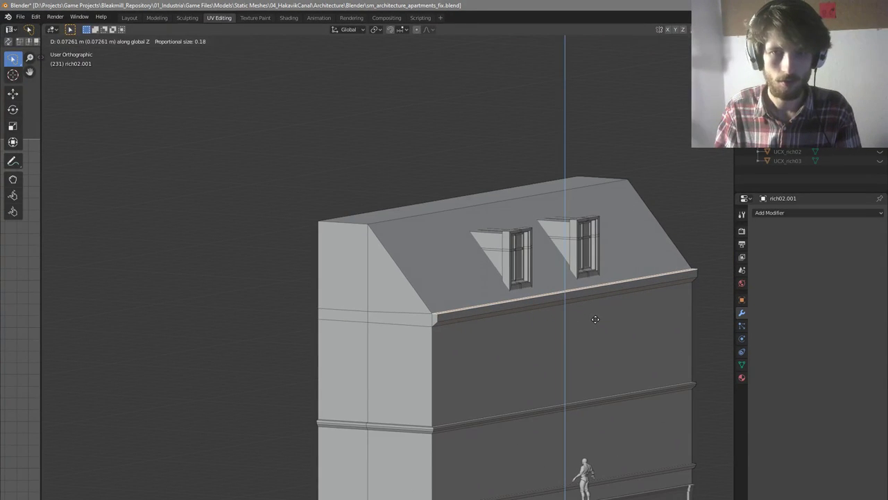
{"action": "right_click", "coordinate": [595, 319]}
{"action": "key", "text": "2"}
{"action": "left_click", "coordinate": [365, 309], "text": "shift"}
Raise the selected eave top and end wall edges about 0.07 m along Z
{"action": "key", "text": "g"}
{"action": "key", "text": "z"}
{"action": "right_click", "coordinate": [544, 332]}
{"action": "middle_click_drag", "start_coordinate": [545, 333], "coordinate": [586, 339]}
{"action": "scroll", "coordinate": [587, 338], "scroll_direction": "down", "scroll_amount": 5}
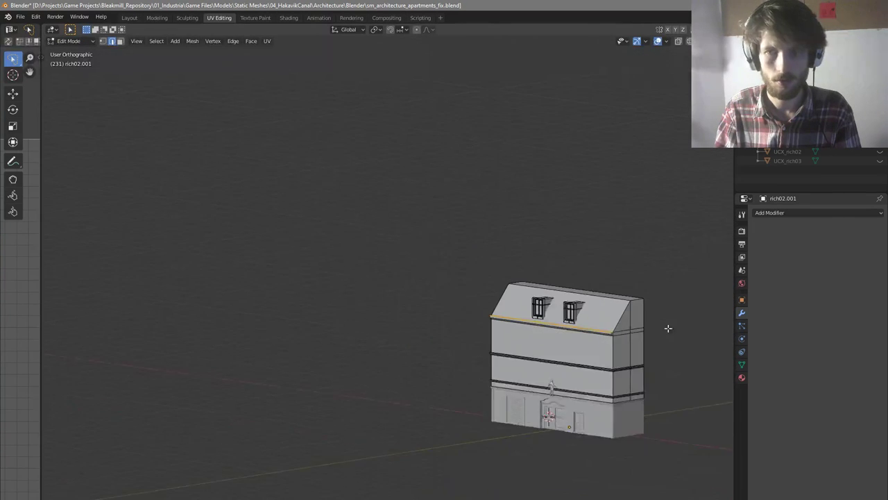
{"action": "scroll", "coordinate": [589, 327], "scroll_direction": "up", "scroll_amount": 8}
{"action": "key", "text": "g"}
{"action": "key", "text": "z"}
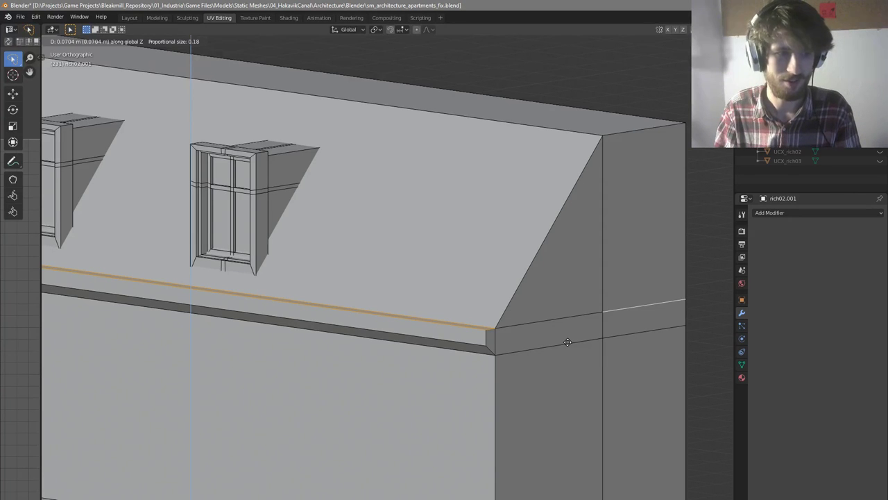
{"action": "left_click", "coordinate": [568, 342]}
Clear the edge selection and save the file
{"action": "scroll", "coordinate": [567, 342], "scroll_direction": "down", "scroll_amount": 4}
{"action": "middle_click_drag", "start_coordinate": [569, 342], "coordinate": [507, 331]}
{"action": "key", "text": "a"}
{"action": "key", "text": "a"}
{"action": "key", "text": "ctrl+s"}
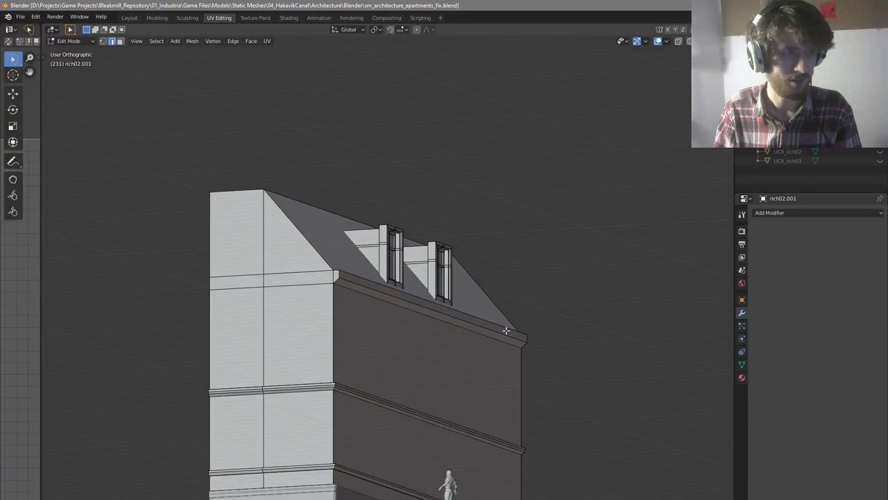
Examine the eave's sloped underside and end profile, and save the file
{"action": "scroll", "coordinate": [357, 284], "scroll_direction": "up", "scroll_amount": 4}
{"action": "scroll", "coordinate": [313, 269], "scroll_direction": "up", "scroll_amount": 3}
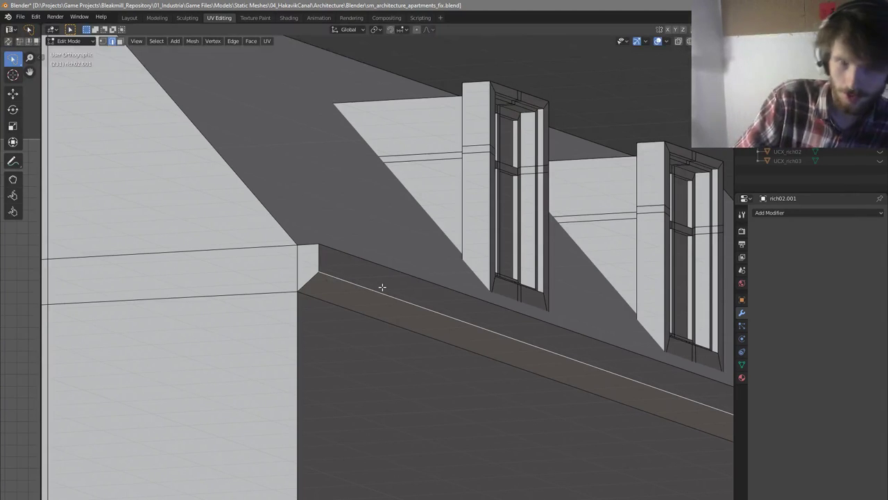
{"action": "scroll", "coordinate": [353, 280], "scroll_direction": "down", "scroll_amount": 3}
{"action": "middle_click_drag", "start_coordinate": [353, 280], "coordinate": [391, 246]}
{"action": "scroll", "coordinate": [379, 269], "scroll_direction": "down", "scroll_amount": 4}
{"action": "scroll", "coordinate": [407, 312], "scroll_direction": "up", "scroll_amount": 3}
{"action": "key", "text": "ctrl+s"}
{"action": "scroll", "coordinate": [290, 206], "scroll_direction": "up", "scroll_amount": 3}
Try a loop cut near the eave, clear the selection and save the file again
{"action": "key", "text": "ctrl+r"}
{"action": "right_click", "coordinate": [279, 199]}
{"action": "scroll", "coordinate": [295, 203], "scroll_direction": "down", "scroll_amount": 1}
{"action": "key", "text": "alt+a"}
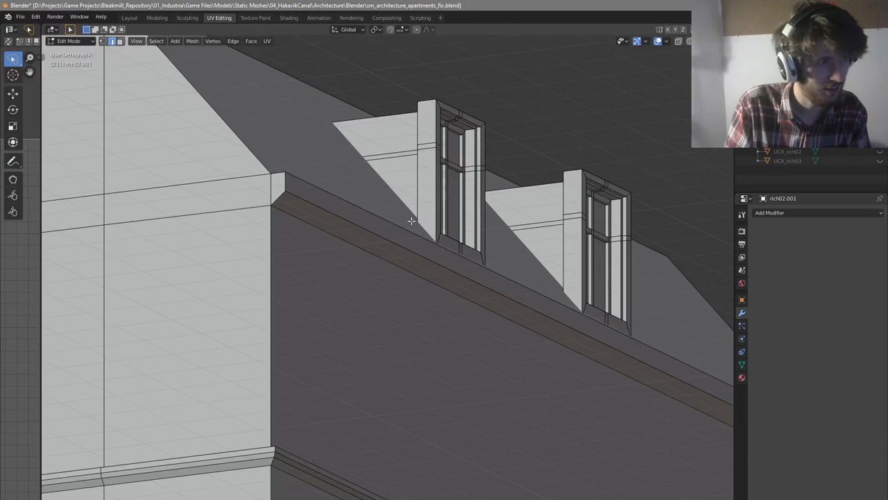
{"action": "scroll", "coordinate": [329, 220], "scroll_direction": "down", "scroll_amount": 1}
{"action": "scroll", "coordinate": [338, 242], "scroll_direction": "down", "scroll_amount": 4}
{"action": "key", "text": "ctrl+s"}
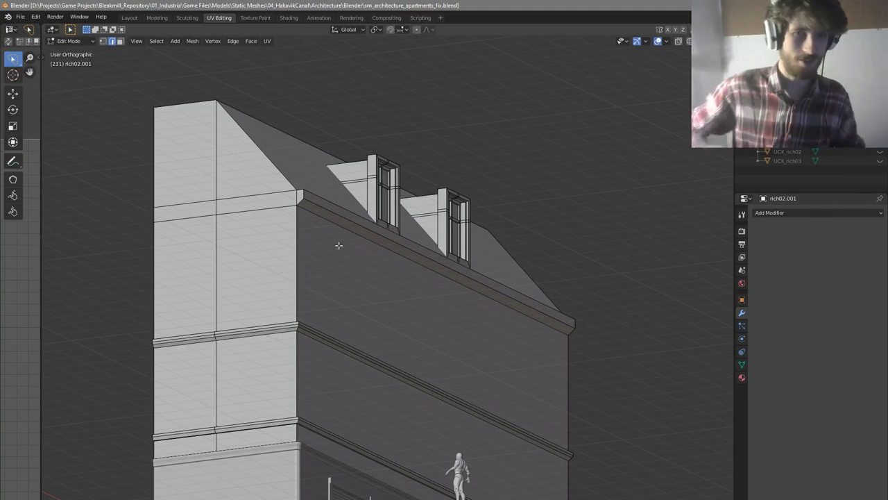
{"action": "scroll", "coordinate": [305, 265], "scroll_direction": "up", "scroll_amount": 1}
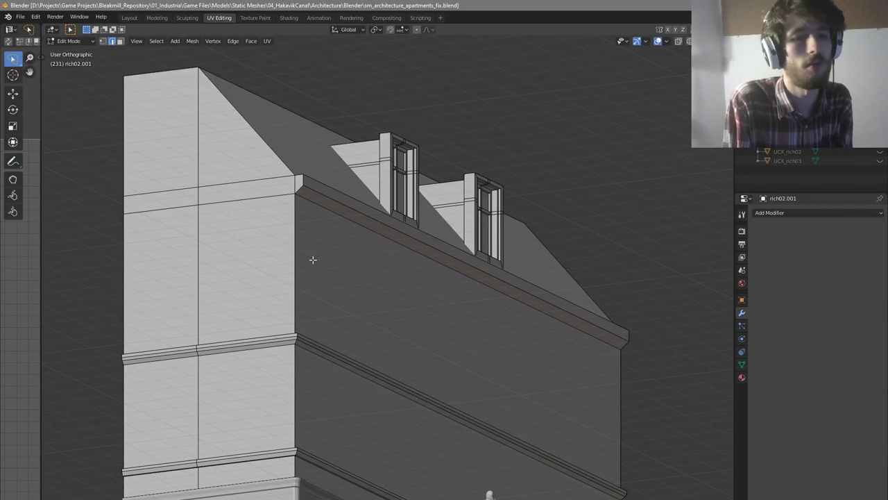
{"action": "middle_click_drag", "start_coordinate": [335, 220], "coordinate": [471, 309]}
{"action": "scroll", "coordinate": [509, 310], "scroll_direction": "down", "scroll_amount": 3}
{"action": "scroll", "coordinate": [336, 236], "scroll_direction": "up", "scroll_amount": 2}
{"action": "scroll", "coordinate": [308, 213], "scroll_direction": "up", "scroll_amount": 1}
{"action": "left_click", "coordinate": [308, 213]}
{"action": "scroll", "coordinate": [308, 212], "scroll_direction": "up", "scroll_amount": 4}
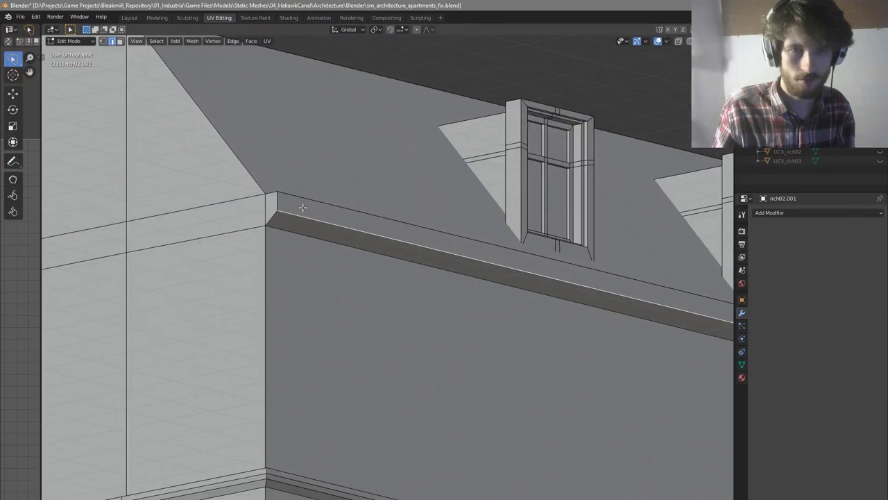
{"action": "left_click", "coordinate": [274, 213], "text": "alt"}
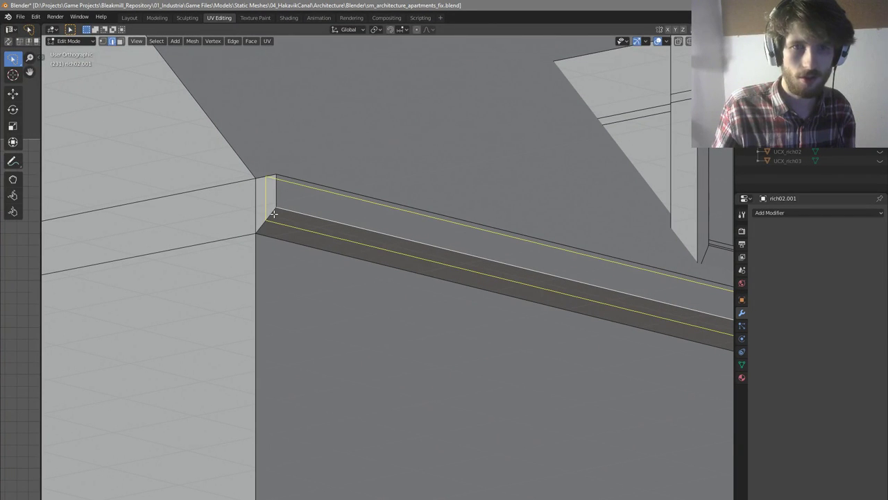
{"action": "key", "text": "alt+a"}
Extrude the eave's long front face outward and check the result in Object Mode
{"action": "key", "text": "3"}
{"action": "scroll", "coordinate": [290, 202], "scroll_direction": "down", "scroll_amount": 5}
{"action": "left_click", "coordinate": [341, 211], "text": "alt"}
{"action": "scroll", "coordinate": [363, 234], "scroll_direction": "up", "scroll_amount": 1}
{"action": "middle_click_drag", "start_coordinate": [363, 234], "coordinate": [491, 261]}
{"action": "key", "text": "e"}
{"action": "left_click", "coordinate": [536, 284]}
{"action": "key", "text": "Tab"}
{"action": "scroll", "coordinate": [482, 248], "scroll_direction": "down", "scroll_amount": 3}
{"action": "key", "text": "Tab"}
Select the lower front edge of the extruded eave strip and shift it along Y
{"action": "scroll", "coordinate": [426, 182], "scroll_direction": "up", "scroll_amount": 8}
{"action": "key", "text": "2"}
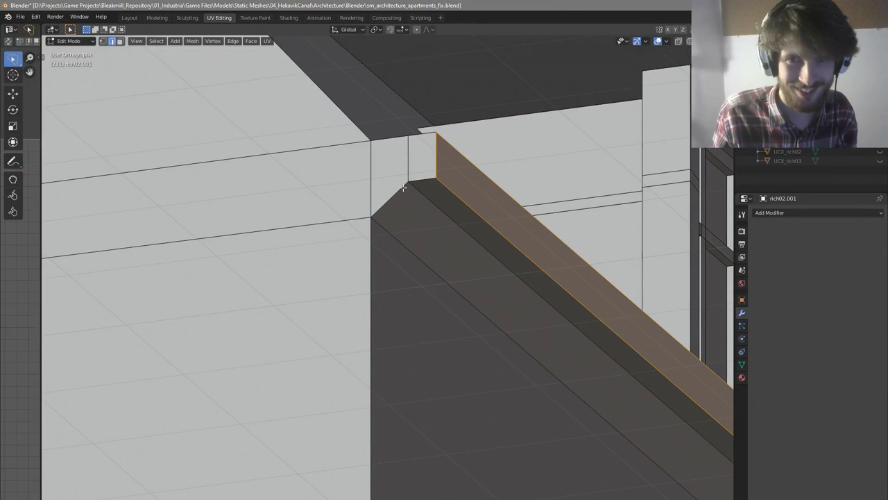
{"action": "left_click", "coordinate": [465, 201]}
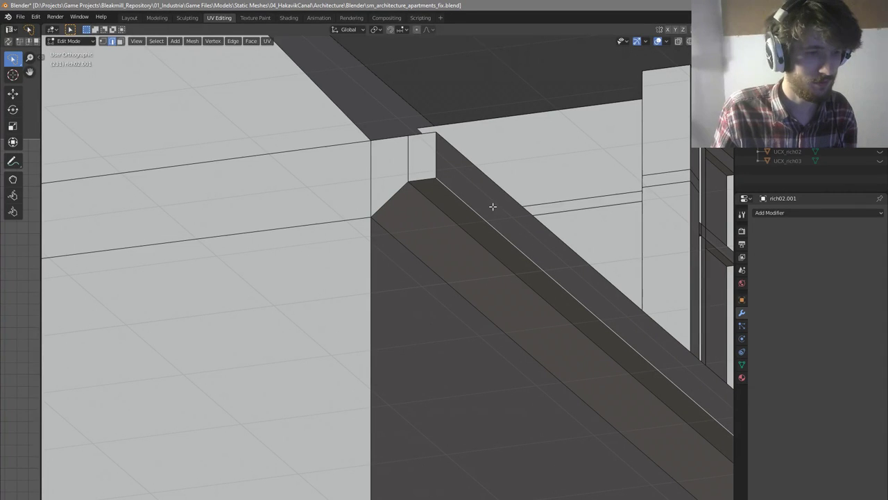
{"action": "scroll", "coordinate": [358, 191], "scroll_direction": "up", "scroll_amount": 1}
{"action": "middle_click_drag", "start_coordinate": [548, 150], "coordinate": [493, 172], "text": "shift"}
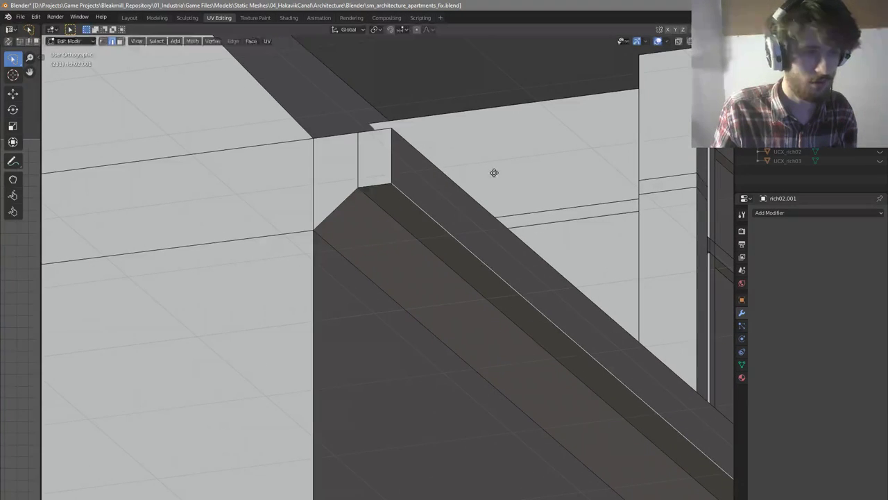
{"action": "key", "text": "g"}
{"action": "key", "text": "x"}
{"action": "right_click", "coordinate": [488, 170]}
{"action": "key", "text": "g"}
{"action": "key", "text": "y"}
{"action": "left_click", "coordinate": [480, 169]}
Add a centred loop cut along the eave's front strip and shift its front edge along Y to shape the moulding
{"action": "middle_click_drag", "start_coordinate": [480, 170], "coordinate": [368, 311]}
{"action": "key", "text": "ctrl+r"}
{"action": "left_click", "coordinate": [269, 144]}
{"action": "right_click", "coordinate": [270, 154]}
{"action": "scroll", "coordinate": [270, 155], "scroll_direction": "down", "scroll_amount": 3}
{"action": "scroll", "coordinate": [369, 311], "scroll_direction": "up", "scroll_amount": 3}
{"action": "left_click", "coordinate": [335, 295]}
{"action": "key", "text": "g"}
{"action": "key", "text": "y"}
{"action": "left_click", "coordinate": [363, 296]}
Examine the reshaped eave and the whole facade in Object Mode from several low angles
{"action": "scroll", "coordinate": [349, 277], "scroll_direction": "down", "scroll_amount": 5}
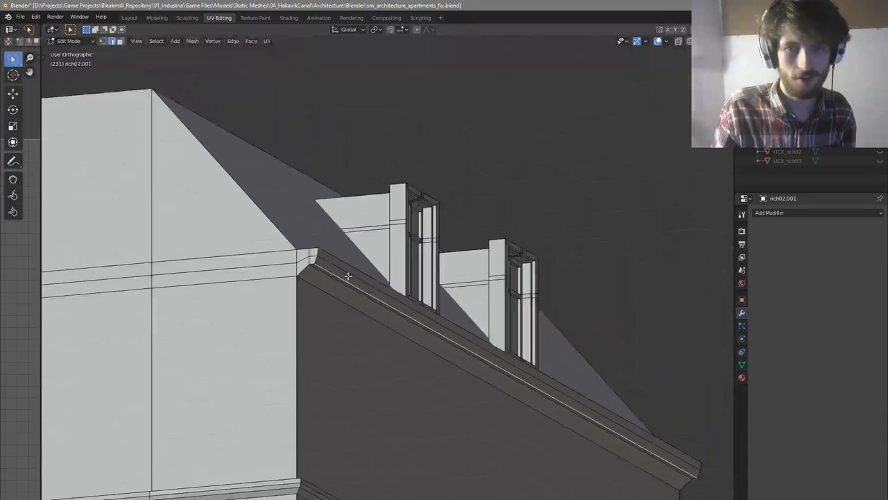
{"action": "scroll", "coordinate": [348, 275], "scroll_direction": "down", "scroll_amount": 5}
{"action": "key", "text": "Tab"}
{"action": "middle_click_drag", "start_coordinate": [354, 286], "coordinate": [363, 308]}
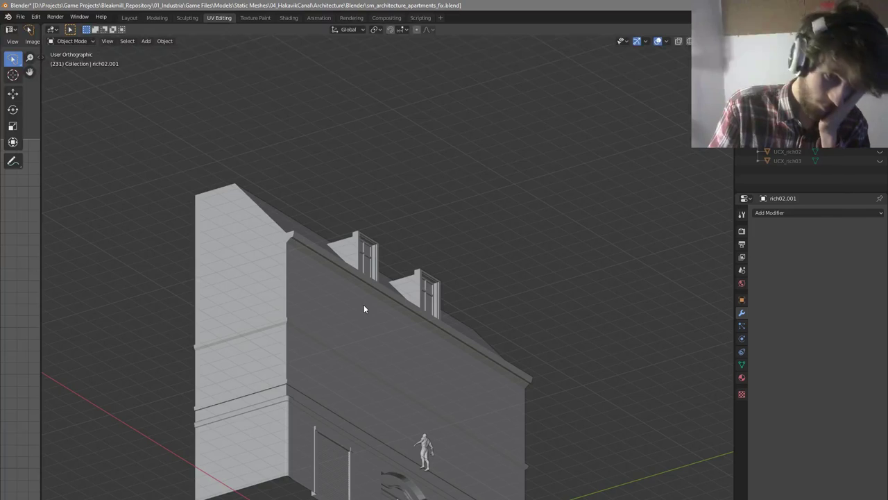
{"action": "mouse_move", "coordinate": [386, 304]}
{"action": "middle_mouse_down"}
{"action": "mouse_move", "coordinate": [353, 303]}
{"action": "mouse_move", "coordinate": [376, 317]}
{"action": "middle_mouse_up"}
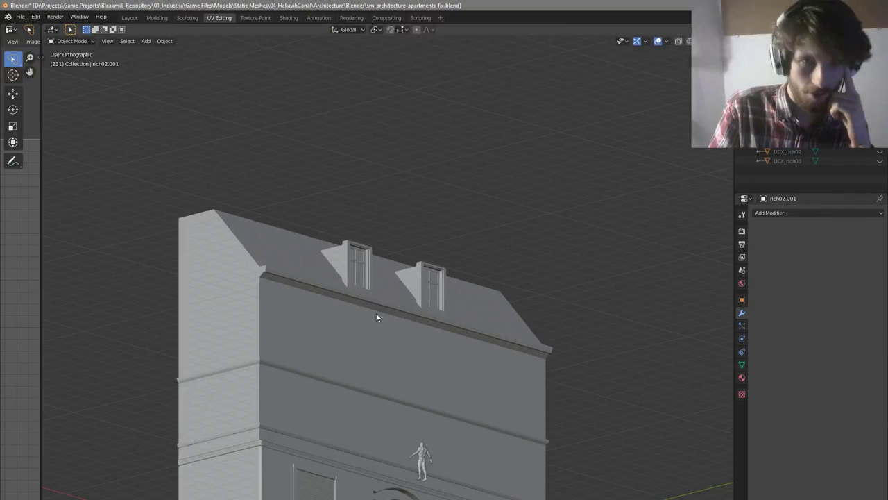
{"action": "scroll", "coordinate": [380, 307], "scroll_direction": "down", "scroll_amount": 3}
{"action": "scroll", "coordinate": [377, 392], "scroll_direction": "up", "scroll_amount": 2}
{"action": "mouse_move", "coordinate": [376, 392]}
{"action": "middle_mouse_down"}
{"action": "mouse_move", "coordinate": [332, 402]}
{"action": "mouse_move", "coordinate": [384, 394]}
{"action": "middle_mouse_up"}
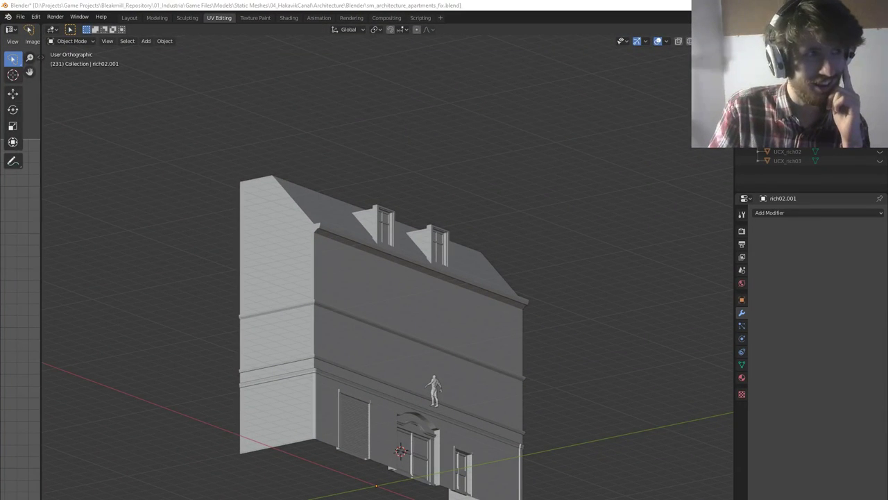
{"action": "mouse_move", "coordinate": [404, 427]}
{"action": "middle_mouse_down"}
{"action": "mouse_move", "coordinate": [321, 409]}
{"action": "mouse_move", "coordinate": [408, 432]}
{"action": "mouse_move", "coordinate": [412, 441]}
{"action": "mouse_move", "coordinate": [396, 442]}
{"action": "mouse_move", "coordinate": [416, 422]}
{"action": "middle_mouse_up"}
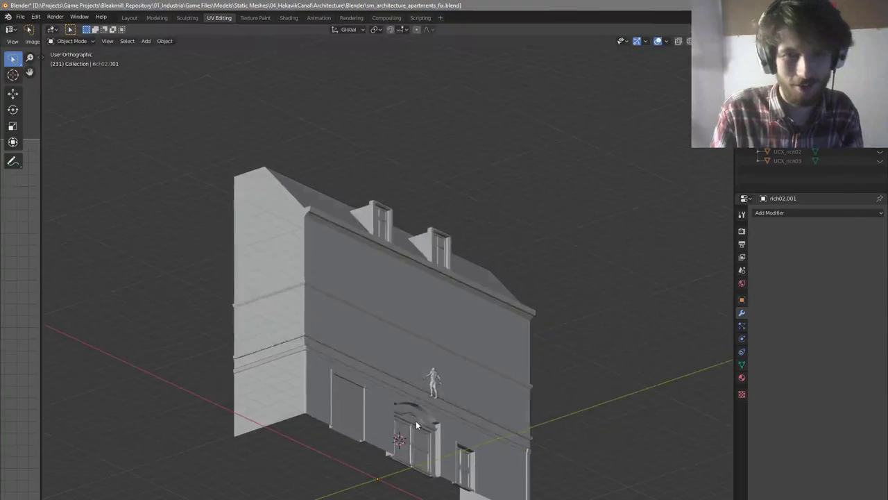
Return the upper storeys to mesh editing and examine the front corner between the eave and ledges
{"action": "key", "text": "Tab"}
{"action": "scroll", "coordinate": [264, 281], "scroll_direction": "up", "scroll_amount": 3}
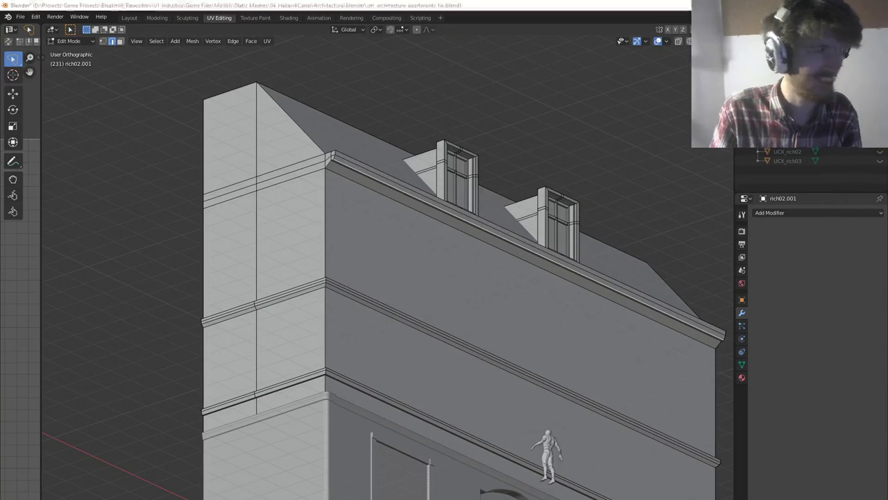
{"action": "scroll", "coordinate": [191, 247], "scroll_direction": "down", "scroll_amount": 5}
{"action": "scroll", "coordinate": [308, 299], "scroll_direction": "up", "scroll_amount": 5}
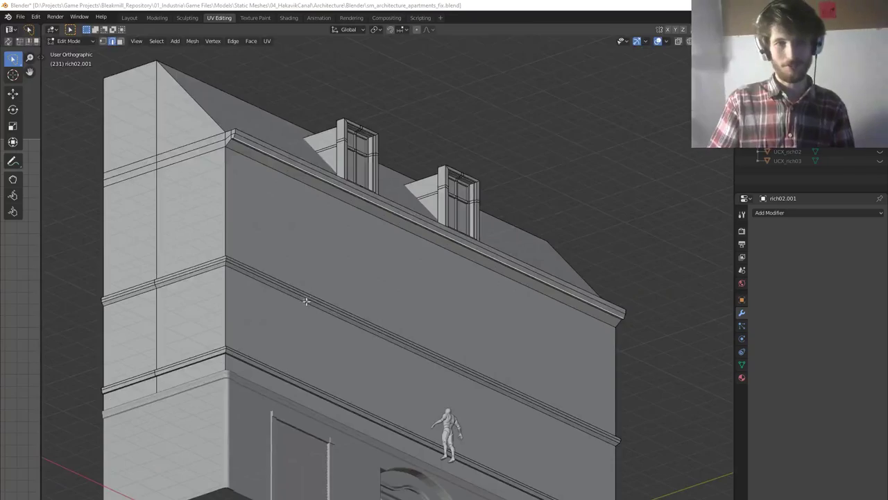
{"action": "middle_click_drag", "start_coordinate": [298, 310], "coordinate": [305, 292]}
{"action": "scroll", "coordinate": [305, 291], "scroll_direction": "up", "scroll_amount": 5}
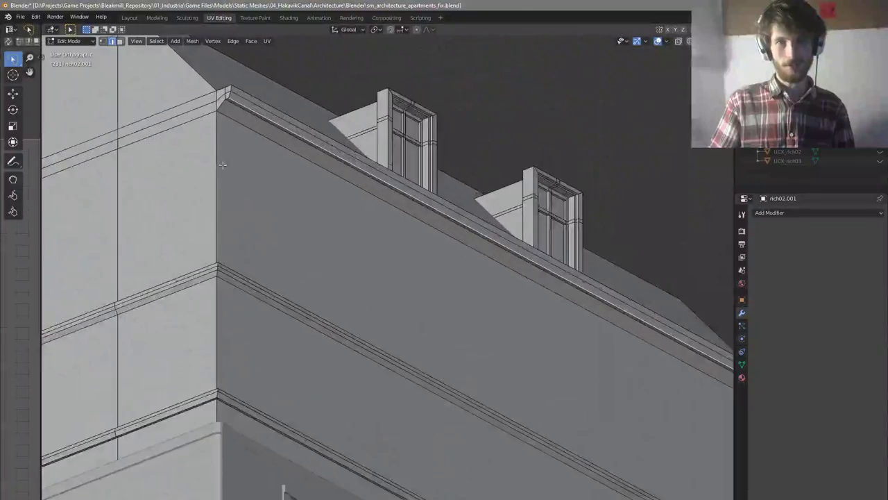
Examine the upper storeys' eave, ledges and whole facade from several angles, in both Edit and Object Mode
{"action": "scroll", "coordinate": [306, 261], "scroll_direction": "down", "scroll_amount": 7}
{"action": "middle_click_drag", "start_coordinate": [357, 266], "coordinate": [347, 281]}
{"action": "scroll", "coordinate": [361, 285], "scroll_direction": "up", "scroll_amount": 2}
{"action": "middle_click_drag", "start_coordinate": [444, 305], "coordinate": [507, 360]}
{"action": "scroll", "coordinate": [288, 374], "scroll_direction": "up", "scroll_amount": 3}
{"action": "scroll", "coordinate": [340, 371], "scroll_direction": "down", "scroll_amount": 5}
{"action": "scroll", "coordinate": [353, 277], "scroll_direction": "up", "scroll_amount": 3}
{"action": "middle_click_drag", "start_coordinate": [375, 327], "coordinate": [414, 407]}
{"action": "key", "text": "Tab"}
{"action": "scroll", "coordinate": [389, 356], "scroll_direction": "down", "scroll_amount": 5}
{"action": "key", "text": "Tab"}
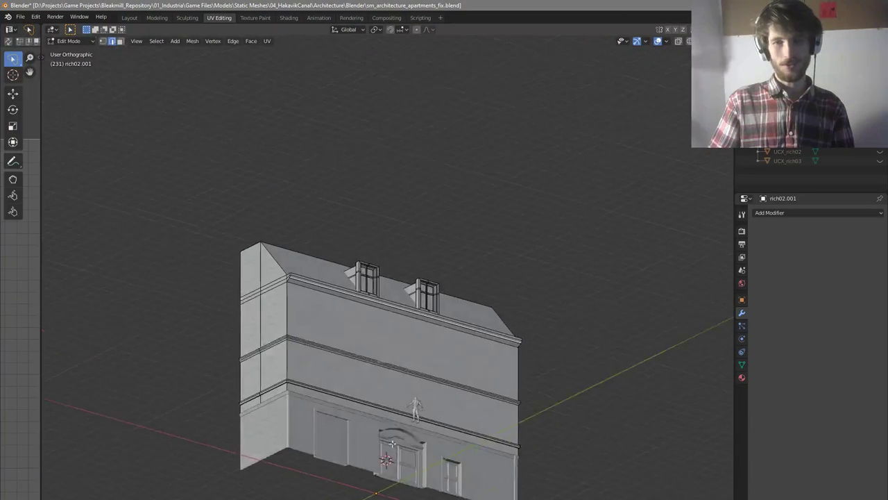
{"action": "scroll", "coordinate": [332, 459], "scroll_direction": "up", "scroll_amount": 6}
{"action": "mouse_move", "coordinate": [460, 312]}
{"action": "middle_mouse_down"}
{"action": "mouse_move", "coordinate": [396, 320]}
{"action": "mouse_move", "coordinate": [463, 312]}
{"action": "middle_mouse_up"}
{"action": "scroll", "coordinate": [452, 287], "scroll_direction": "down", "scroll_amount": 1}
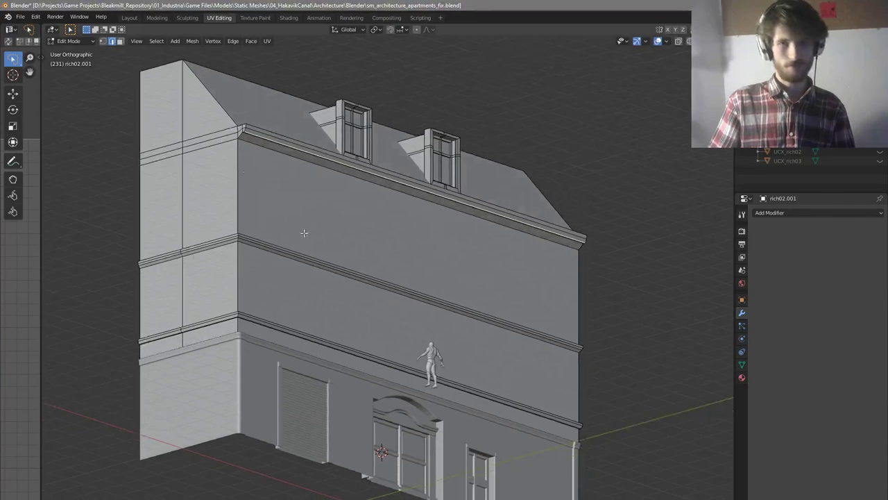
{"action": "scroll", "coordinate": [307, 232], "scroll_direction": "up", "scroll_amount": 4}
{"action": "scroll", "coordinate": [298, 178], "scroll_direction": "down", "scroll_amount": 4}
{"action": "middle_click_drag", "start_coordinate": [307, 238], "coordinate": [277, 238]}
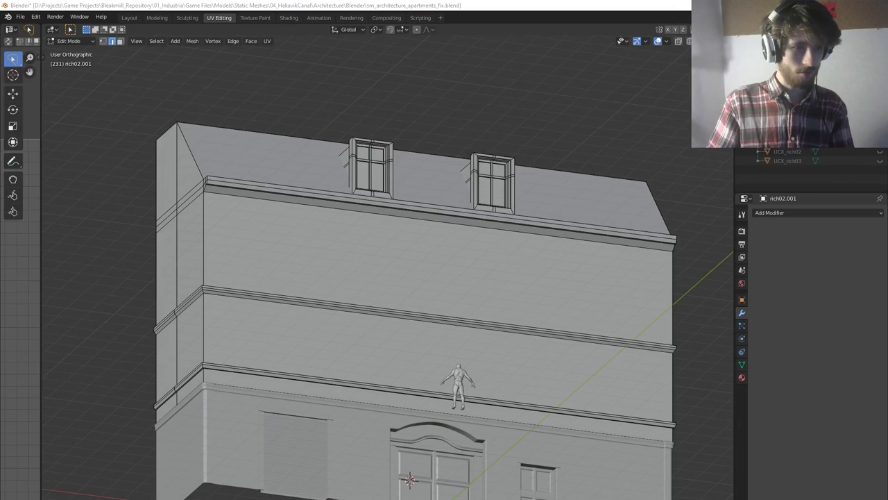
{"action": "middle_click_drag", "start_coordinate": [437, 338], "coordinate": [415, 333]}
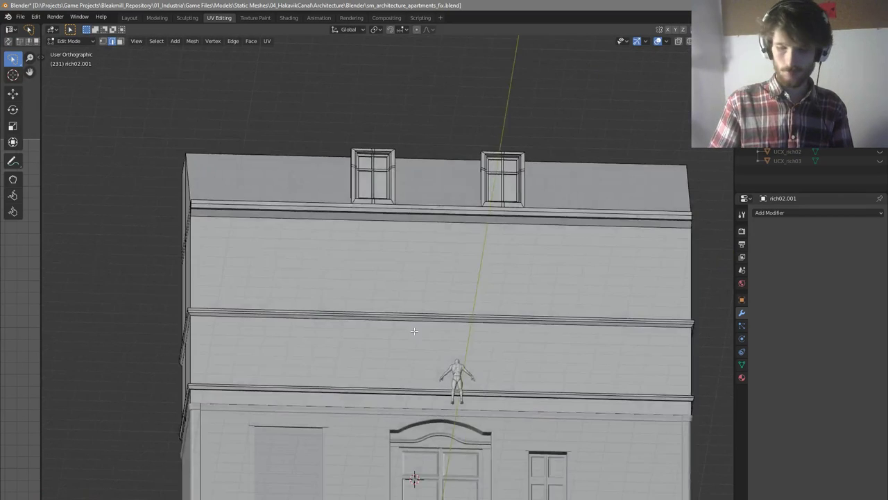
Face the building straight from the front and save the file
{"action": "key", "text": "KP_1"}
{"action": "key", "text": "ctrl+s"}
{"action": "scroll", "coordinate": [431, 280], "scroll_direction": "down", "scroll_amount": 8}
{"action": "scroll", "coordinate": [431, 280], "scroll_direction": "down", "scroll_amount": 12}
{"action": "scroll", "coordinate": [438, 313], "scroll_direction": "up", "scroll_amount": 11}
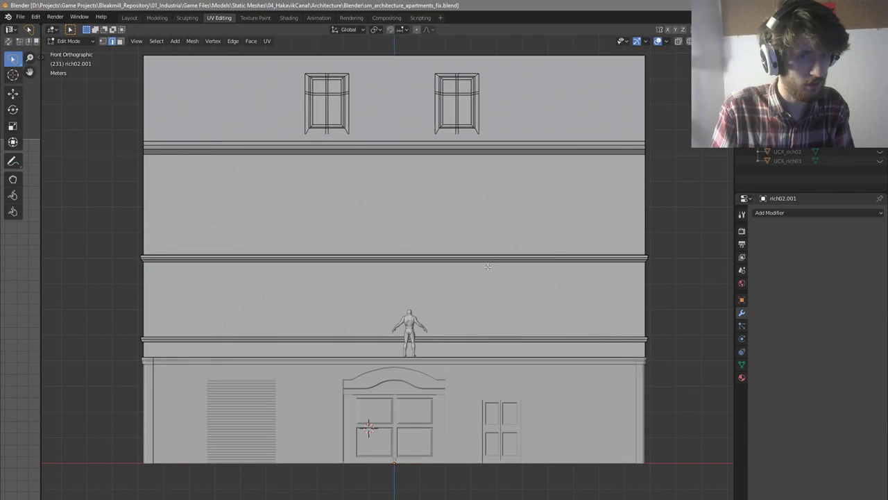
Select the whole middle ledge in wireframe shading, move it up the facade and return to solid shading
{"action": "key", "text": "z"}
{"action": "left_click", "coordinate": [410, 263]}
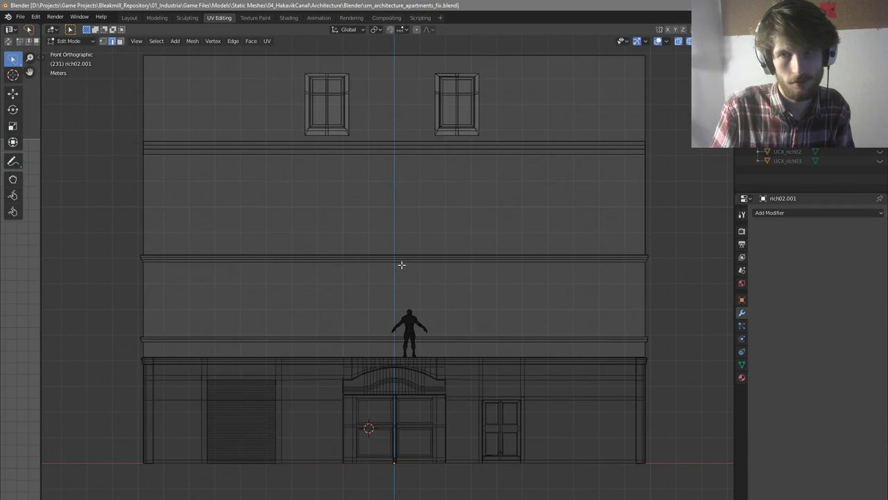
{"action": "key", "text": "a"}
{"action": "key", "text": "alt+a"}
{"action": "left_click_drag", "start_coordinate": [118, 232], "coordinate": [675, 303]}
{"action": "key", "text": "g"}
{"action": "left_click", "coordinate": [680, 293]}
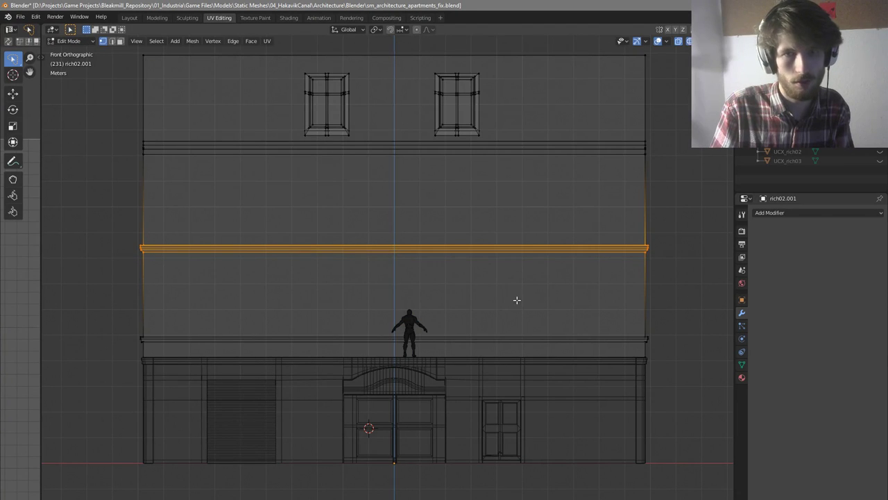
{"action": "key", "text": "z"}
{"action": "left_click", "coordinate": [591, 298]}
Fine-tune the middle ledge's height along Z, clear the selection and save the file
{"action": "key", "text": "g"}
{"action": "key", "text": "z"}
{"action": "left_click", "coordinate": [657, 296]}
{"action": "key", "text": "alt+a"}
{"action": "key", "text": "ctrl+s"}
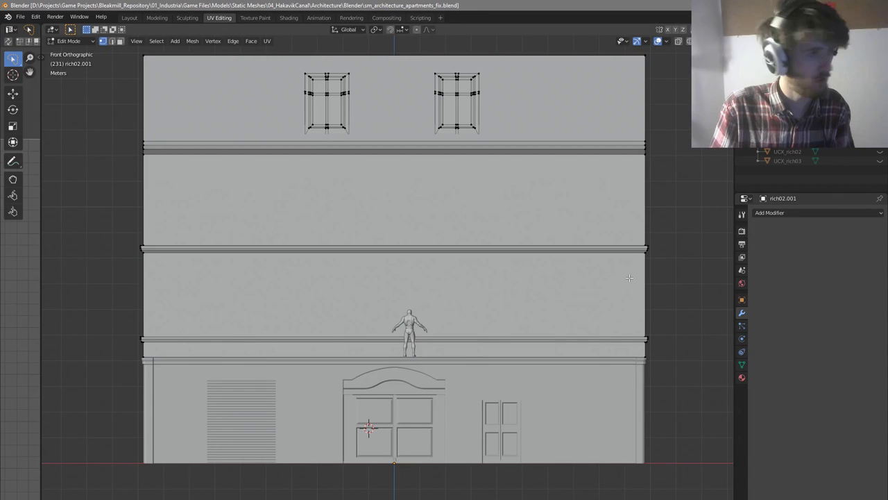
Add a horizontal loop cut around the storey just below the middle ledge
{"action": "key", "text": "ctrl+r"}
{"action": "left_click", "coordinate": [631, 278]}
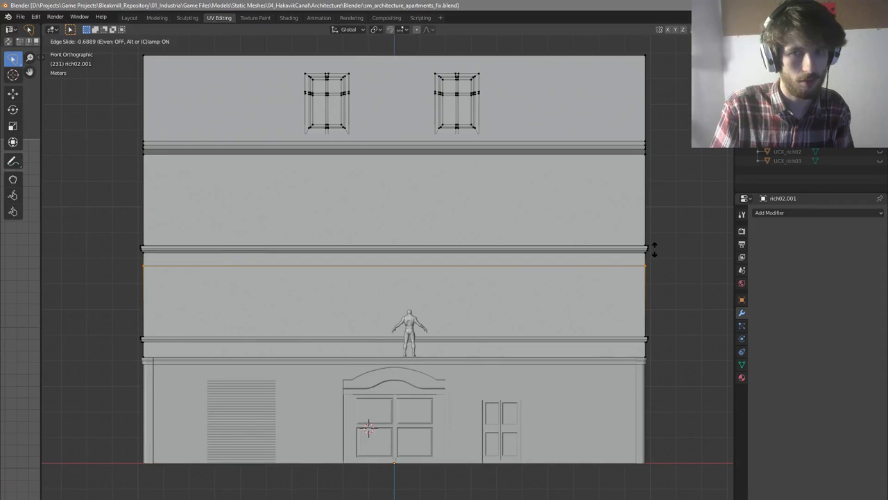
{"action": "left_click", "coordinate": [653, 251]}
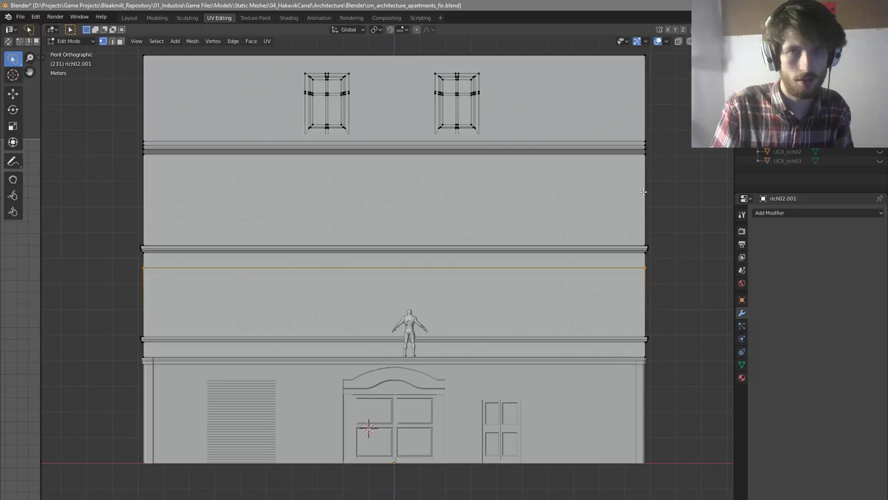
{"action": "key", "text": "ctrl+r"}
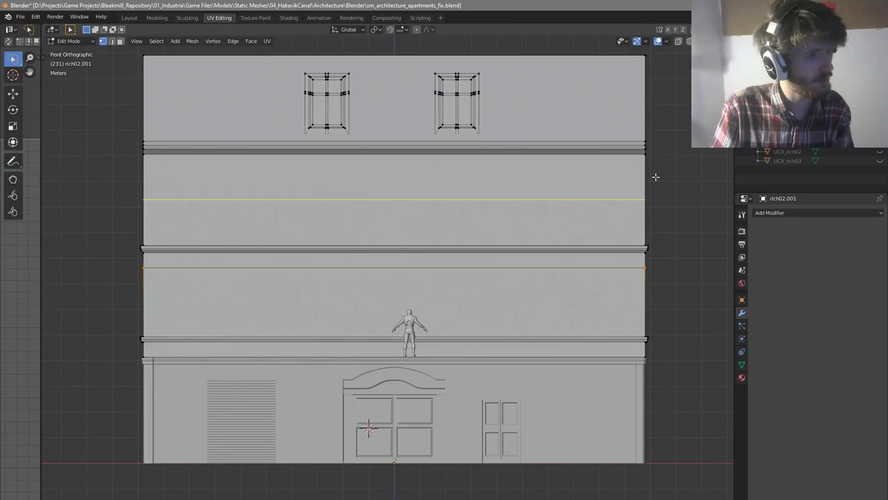
{"action": "left_click", "coordinate": [656, 176]}
{"action": "right_click", "coordinate": [662, 206]}
{"action": "key", "text": "ctrl+z"}
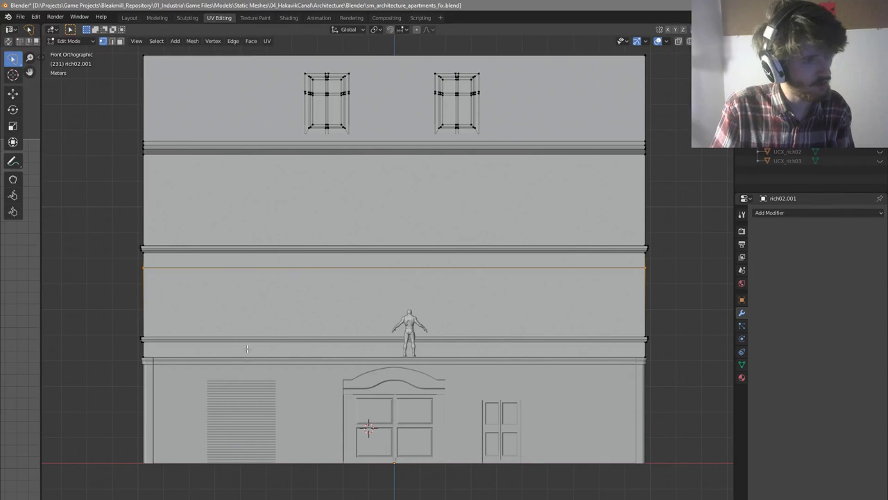
Bring the reference photo P1060513.JPG over the model and examine its window surrounds and ledges up close
{"action": "left_click_drag", "start_coordinate": [0, 91], "coordinate": [613, 79]}
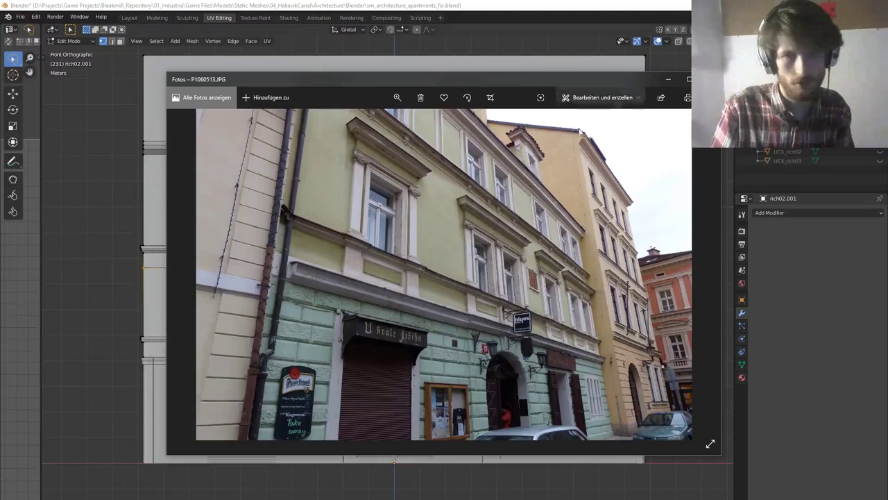
{"action": "scroll", "coordinate": [489, 240], "scroll_direction": "up", "scroll_amount": 3}
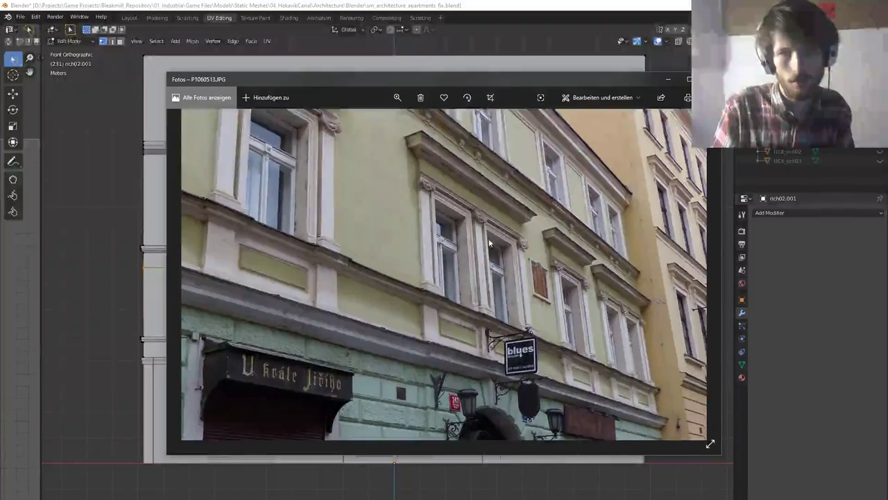
{"action": "scroll", "coordinate": [489, 235], "scroll_direction": "down", "scroll_amount": 2}
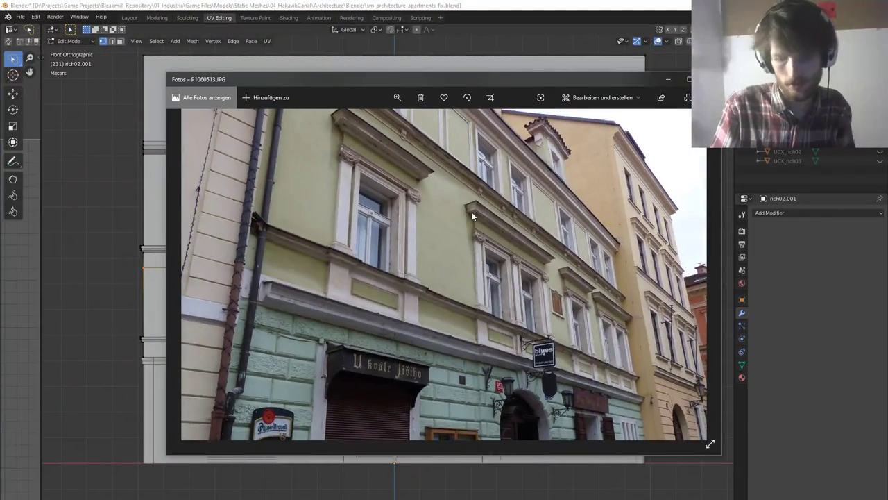
Capture the reference facade as a 952x712 screenshot area and mark its ledge and window cornice lines in red
{"action": "key", "text": "super+shift+s"}
{"action": "left_click_drag", "start_coordinate": [240, 85], "coordinate": [680, 415]}
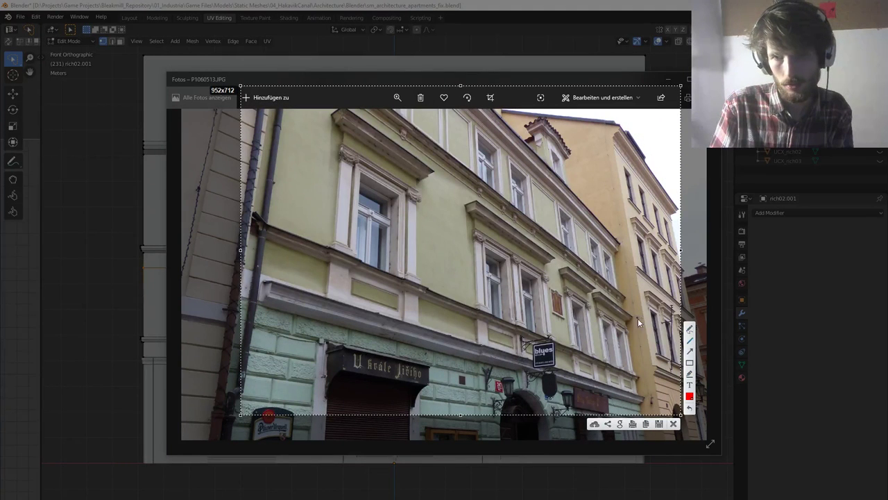
{"action": "mouse_move", "coordinate": [630, 304]}
{"action": "left_mouse_down"}
{"action": "mouse_move", "coordinate": [327, 72]}
{"action": "mouse_move", "coordinate": [605, 287]}
{"action": "left_mouse_up"}
{"action": "left_click_drag", "start_coordinate": [637, 324], "coordinate": [276, 72]}
{"action": "left_click_drag", "start_coordinate": [648, 380], "coordinate": [229, 207]}
Mark the first window surround's outer vertical edges and the lower edge of the window cornices with red lines
{"action": "mouse_move", "coordinate": [325, 327]}
{"action": "left_mouse_down"}
{"action": "mouse_move", "coordinate": [329, 204]}
{"action": "mouse_move", "coordinate": [348, 82]}
{"action": "left_mouse_up"}
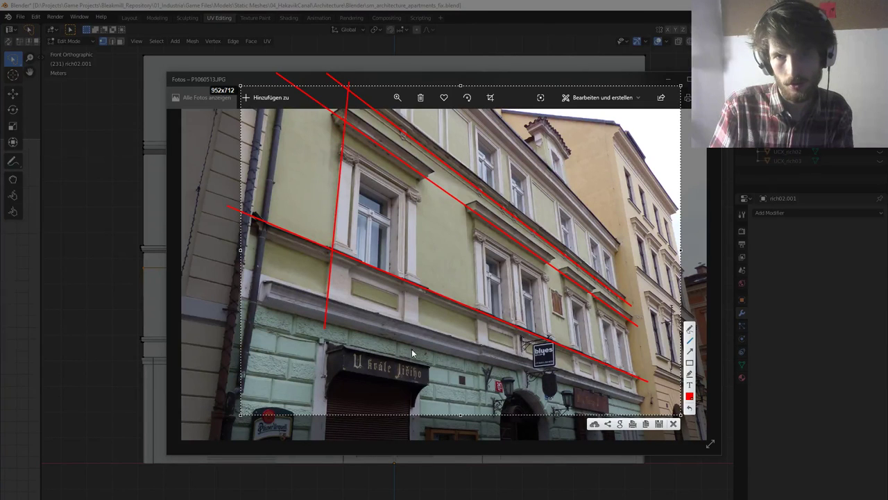
{"action": "left_click_drag", "start_coordinate": [414, 361], "coordinate": [419, 124]}
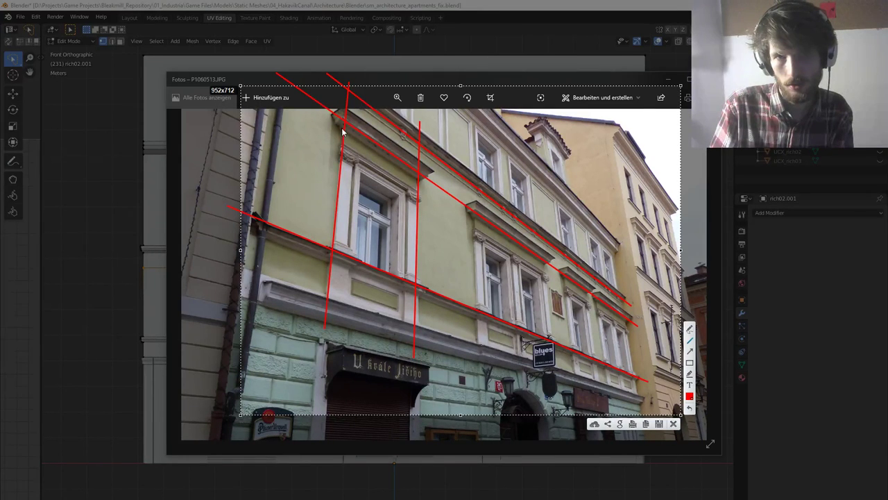
{"action": "left_click_drag", "start_coordinate": [284, 97], "coordinate": [668, 353]}
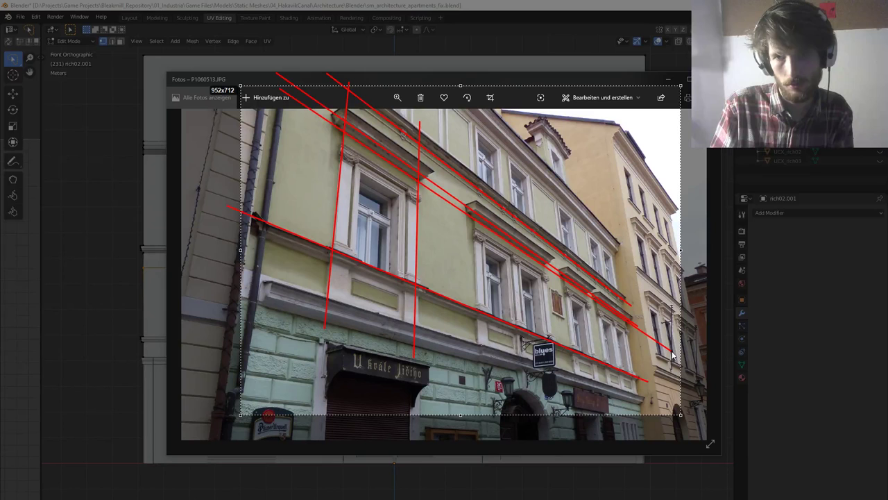
{"action": "left_click_drag", "start_coordinate": [672, 351], "coordinate": [672, 352]}
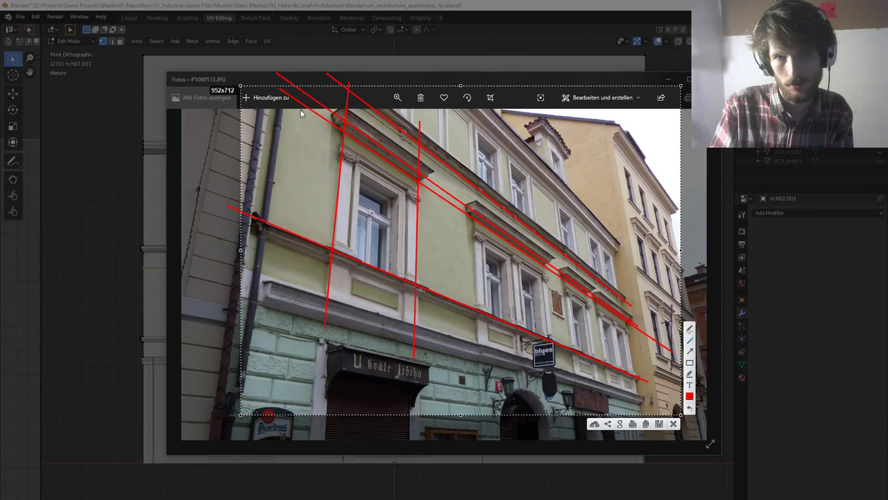
Mark the inner pilaster edges and the double window's sides with vertical lines, then discard the capture and move the photo away
{"action": "left_click_drag", "start_coordinate": [337, 337], "coordinate": [358, 91]}
{"action": "left_click_drag", "start_coordinate": [400, 328], "coordinate": [408, 114]}
{"action": "left_click_drag", "start_coordinate": [482, 361], "coordinate": [473, 139]}
{"action": "left_click_drag", "start_coordinate": [488, 369], "coordinate": [480, 154]}
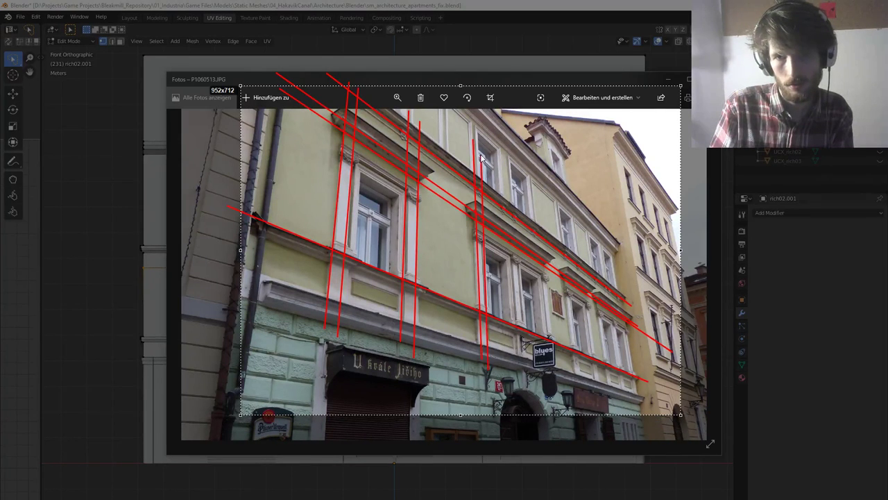
{"action": "left_click_drag", "start_coordinate": [549, 374], "coordinate": [542, 160]}
{"action": "left_click_drag", "start_coordinate": [546, 379], "coordinate": [536, 144]}
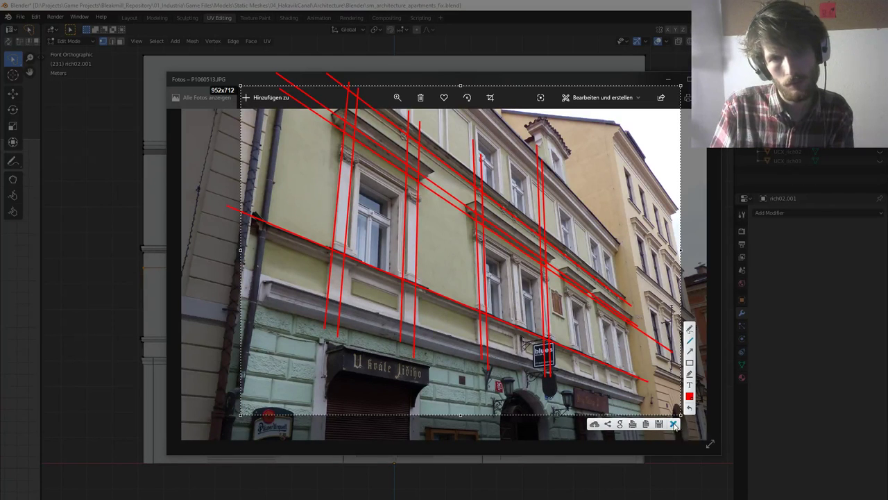
{"action": "left_click", "coordinate": [674, 425]}
{"action": "left_click_drag", "start_coordinate": [610, 79], "coordinate": [0, 174]}
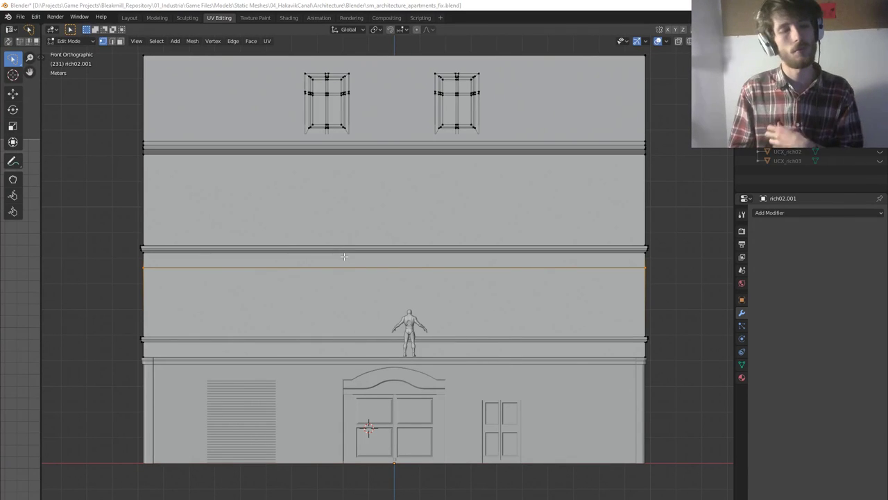
Examine the new horizontal edge loop and facade layout from an angle and straight from the front
{"action": "middle_click_drag", "start_coordinate": [344, 256], "coordinate": [449, 307]}
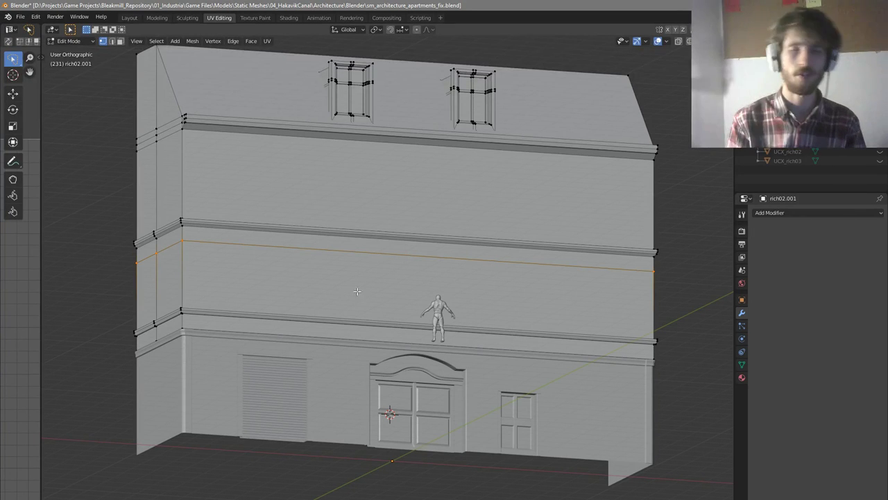
{"action": "middle_click_drag", "start_coordinate": [412, 313], "coordinate": [421, 312]}
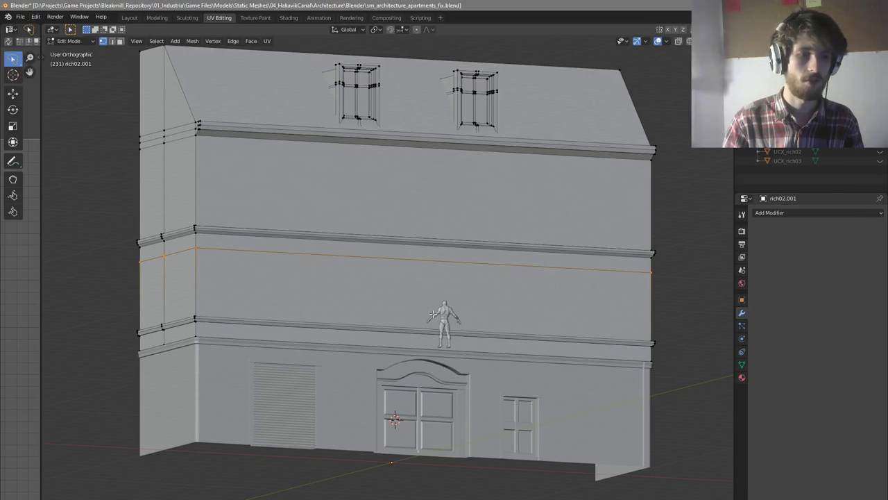
{"action": "scroll", "coordinate": [413, 307], "scroll_direction": "up", "scroll_amount": 4}
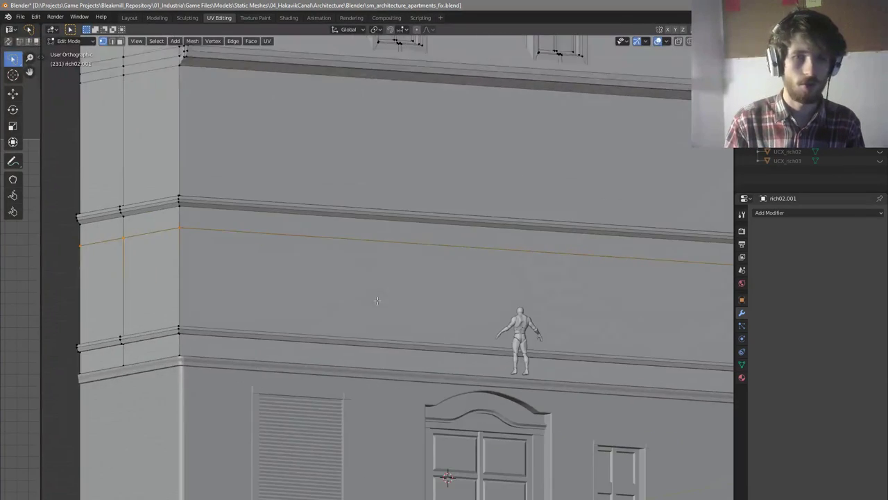
{"action": "key", "text": "KP_1"}
{"action": "scroll", "coordinate": [388, 291], "scroll_direction": "down", "scroll_amount": 2}
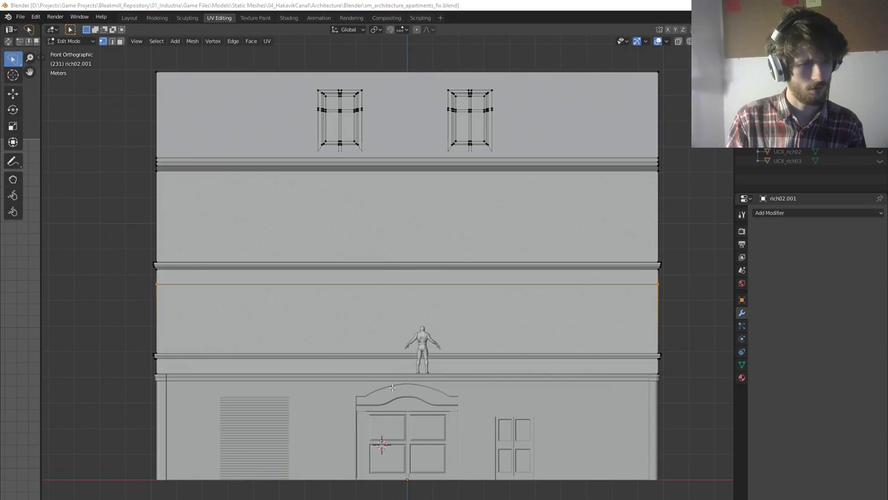
{"action": "scroll", "coordinate": [385, 374], "scroll_direction": "down", "scroll_amount": 2}
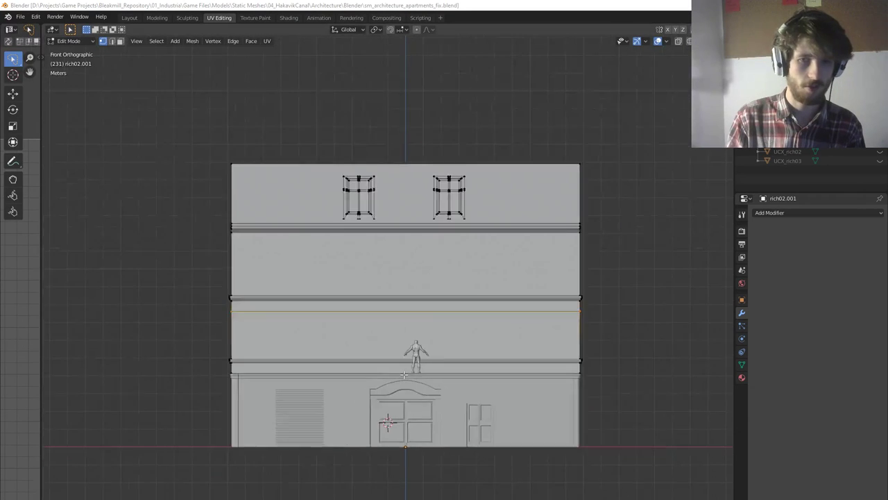
{"action": "scroll", "coordinate": [424, 379], "scroll_direction": "up", "scroll_amount": 3}
Clear the selection on the upper storeys' mesh
{"action": "left_click", "coordinate": [369, 368]}
{"action": "scroll", "coordinate": [370, 369], "scroll_direction": "down", "scroll_amount": 1}
{"action": "key", "text": "a"}
{"action": "key", "text": "a"}
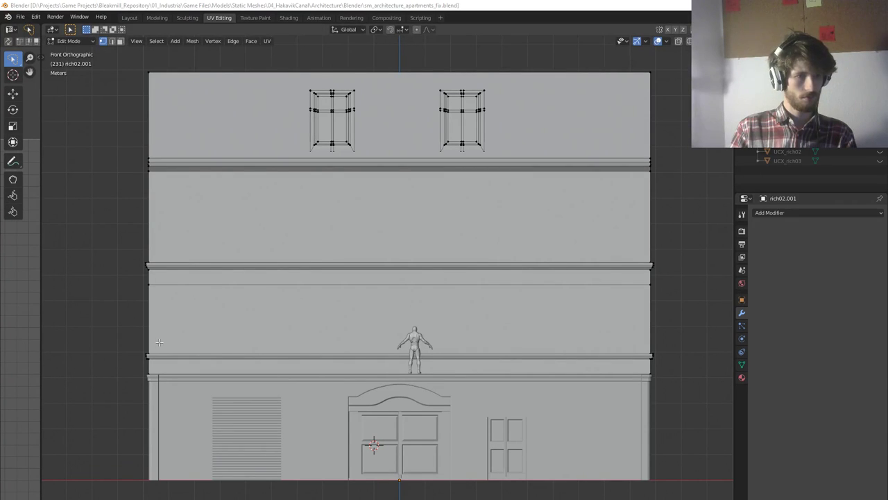
Add a vertical loop cut through the upper storeys' front and slide it in line with the shutter's outer edge
{"action": "scroll", "coordinate": [453, 374], "scroll_direction": "down", "scroll_amount": 2}
{"action": "middle_click_drag", "start_coordinate": [453, 364], "coordinate": [484, 370]}
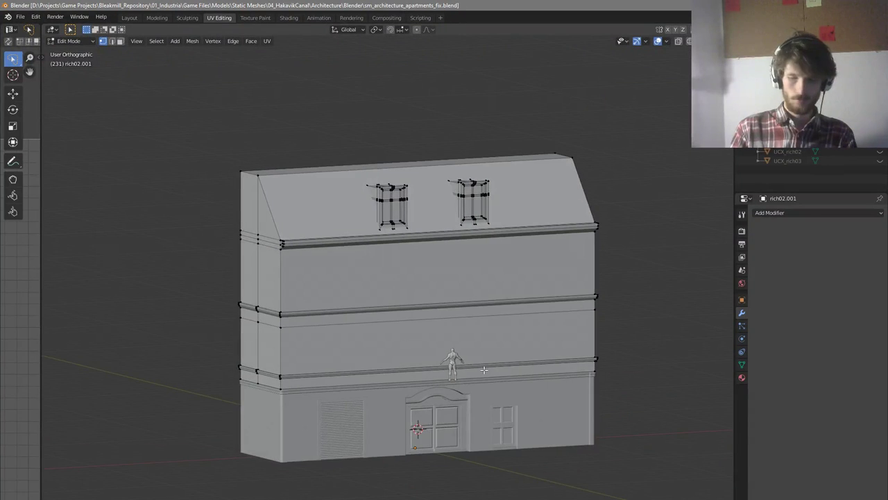
{"action": "key", "text": "KP_1"}
{"action": "scroll", "coordinate": [411, 282], "scroll_direction": "down", "scroll_amount": 11}
{"action": "scroll", "coordinate": [285, 249], "scroll_direction": "up", "scroll_amount": 11}
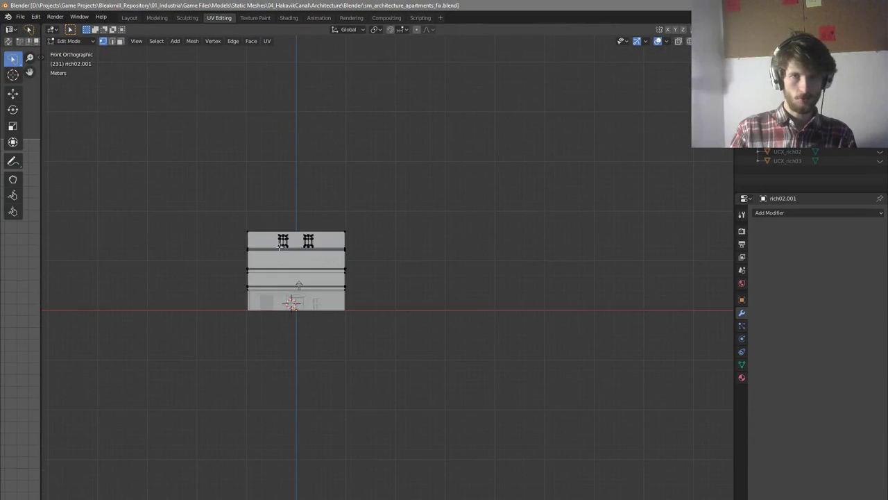
{"action": "middle_click_drag", "start_coordinate": [379, 399], "coordinate": [341, 327], "text": "shift"}
{"action": "scroll", "coordinate": [341, 305], "scroll_direction": "up", "scroll_amount": 2}
{"action": "key", "text": "ctrl+r"}
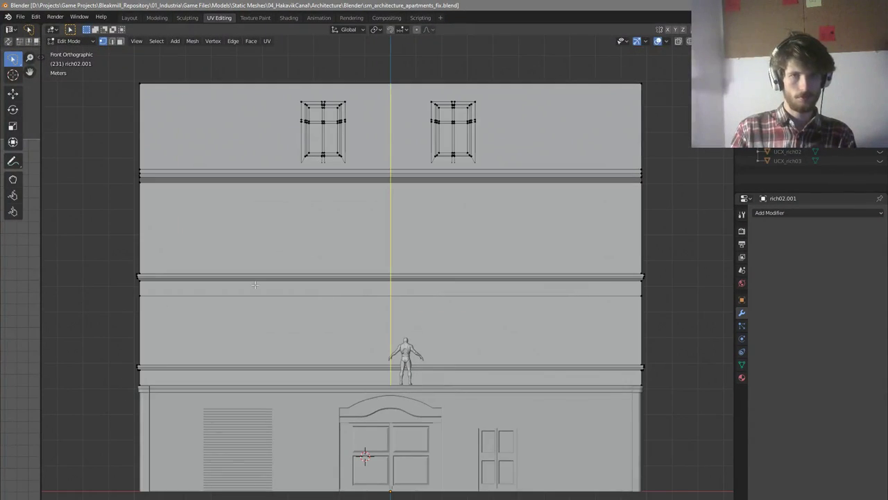
{"action": "left_click", "coordinate": [414, 270]}
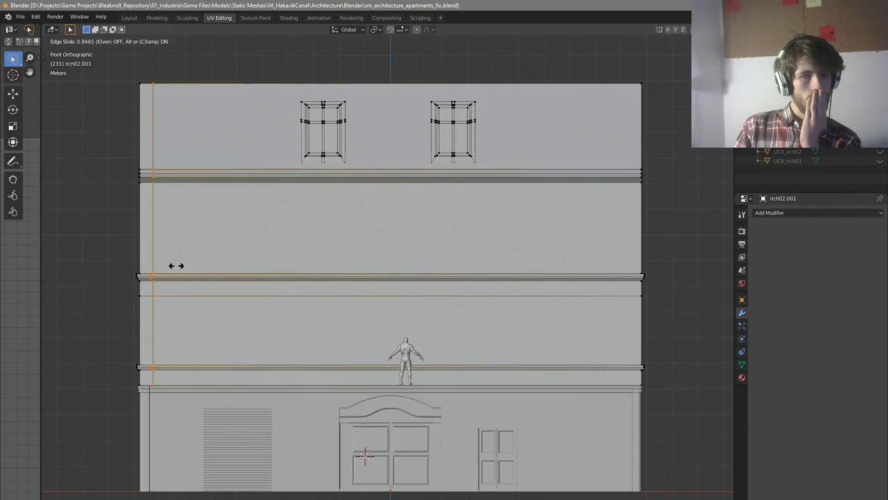
{"action": "left_click", "coordinate": [222, 262]}
Scale the new vertical edge loop along X so its points line up straight across the ledges
{"action": "key", "text": "s"}
{"action": "key", "text": "x"}
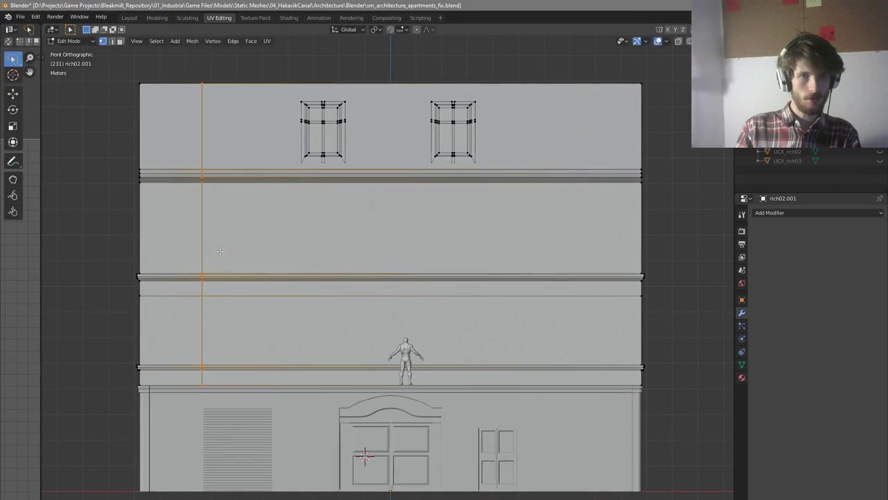
{"action": "left_click", "coordinate": [270, 283]}
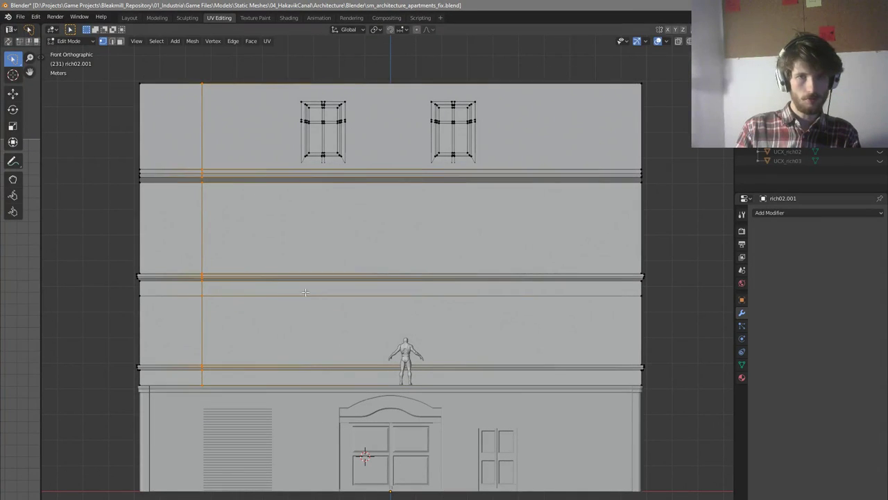
Select the facade's right-hand vertical edge loop and scale it along X so its points line up straight across the ledges
{"action": "left_click", "coordinate": [609, 326], "text": "alt"}
{"action": "key", "text": "s"}
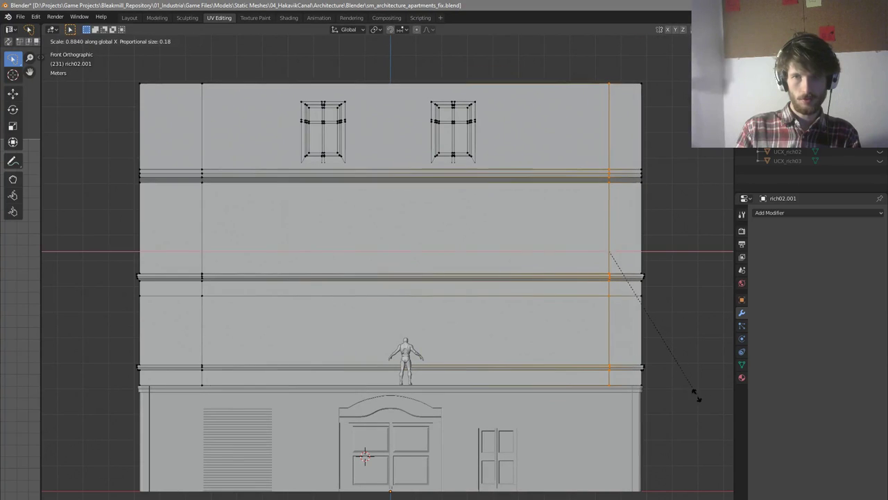
{"action": "key", "text": "x"}
{"action": "left_click", "coordinate": [676, 344]}
{"action": "key", "text": "s"}
{"action": "key", "text": "x"}
{"action": "left_click", "coordinate": [642, 320]}
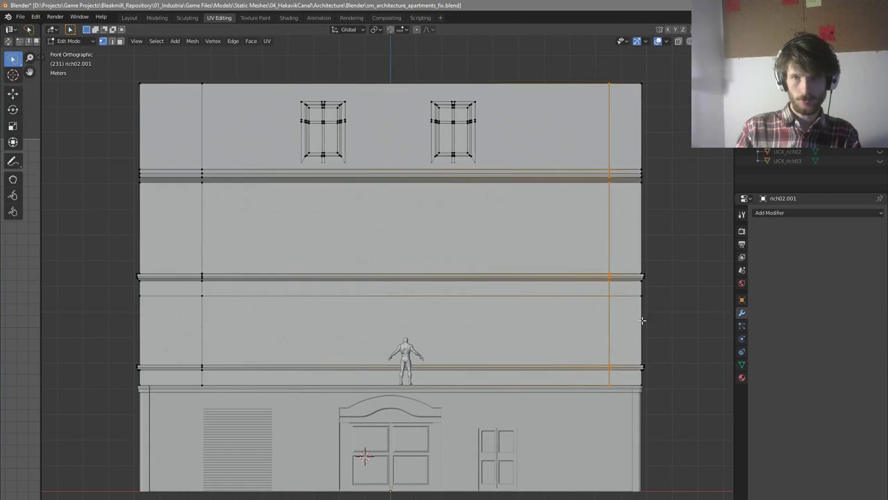
Move the right-hand vertical edge loop about 0.92 m along X to the inner edge of the ground floor's corner trim
{"action": "key", "text": "alt+z"}
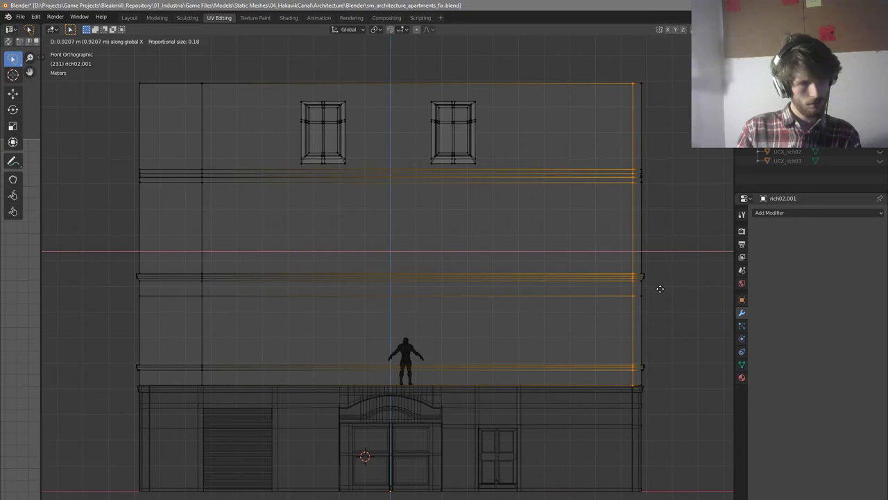
{"action": "left_click", "coordinate": [660, 288]}
{"action": "middle_click_drag", "start_coordinate": [476, 297], "coordinate": [446, 305]}
{"action": "key", "text": "z"}
{"action": "left_click", "coordinate": [541, 305]}
{"action": "middle_click_drag", "start_coordinate": [570, 312], "coordinate": [553, 297]}
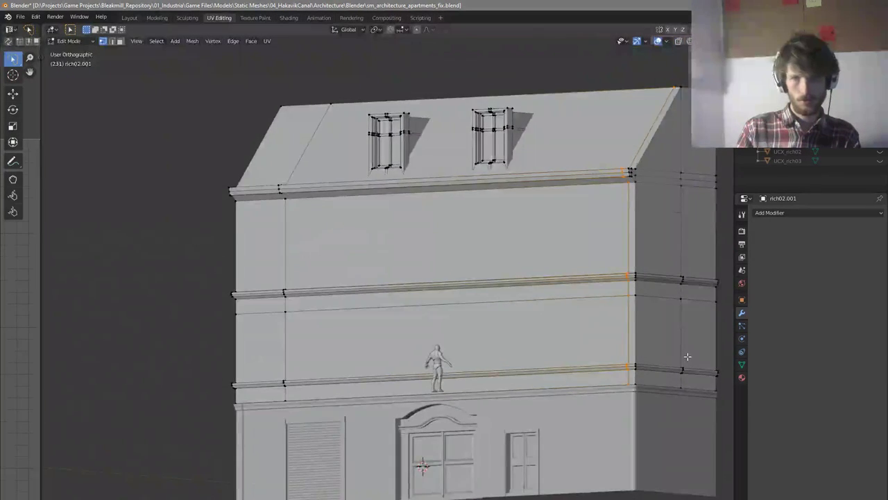
{"action": "scroll", "coordinate": [688, 356], "scroll_direction": "up", "scroll_amount": 4}
{"action": "middle_click_drag", "start_coordinate": [684, 356], "coordinate": [659, 392]}
{"action": "scroll", "coordinate": [525, 370], "scroll_direction": "up", "scroll_amount": 2}
{"action": "middle_click_drag", "start_coordinate": [525, 369], "coordinate": [549, 359]}
{"action": "scroll", "coordinate": [531, 367], "scroll_direction": "down", "scroll_amount": 4}
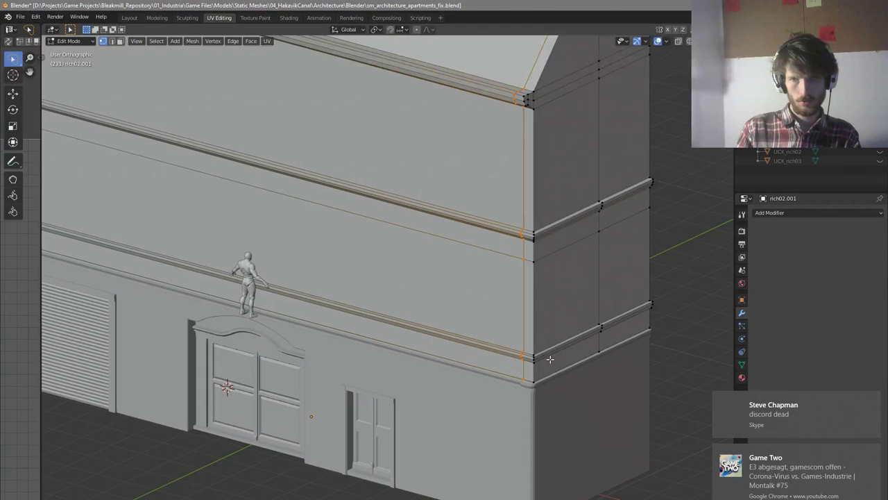
Dismiss the desktop notifications, accept the incoming Skype call and move its window off the modelling screen
{"action": "left_click", "coordinate": [868, 396]}
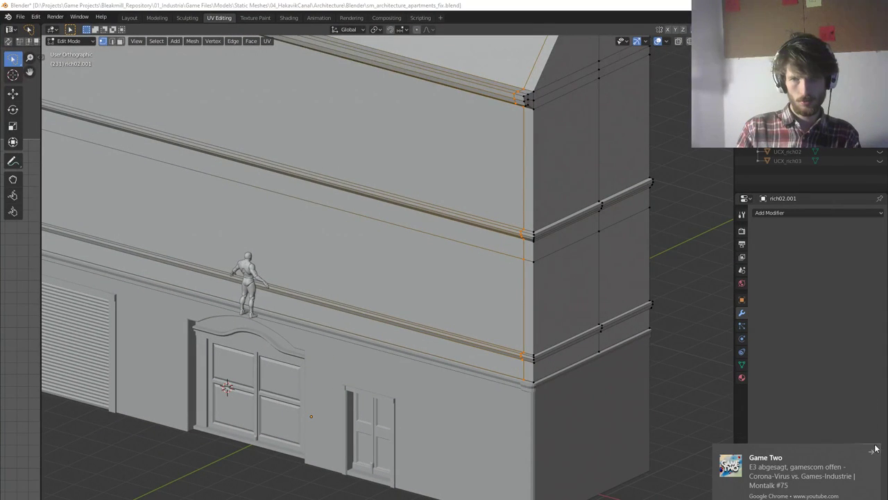
{"action": "left_click", "coordinate": [872, 452]}
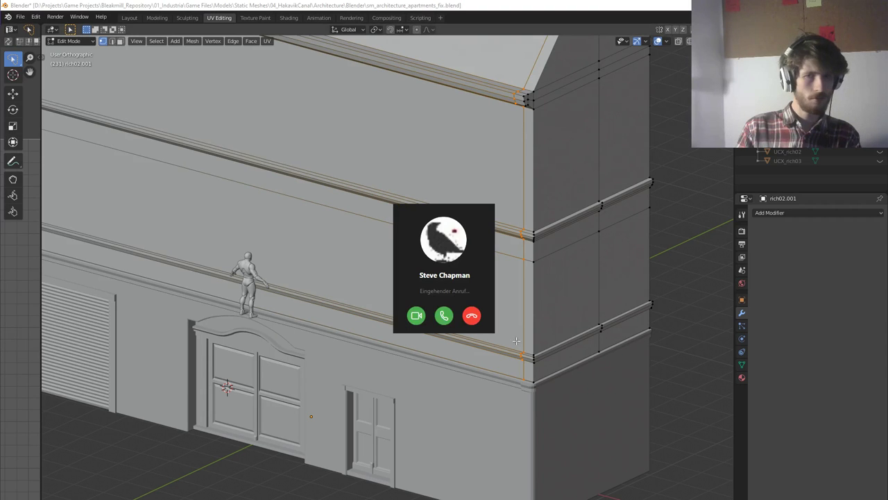
{"action": "left_click", "coordinate": [439, 319]}
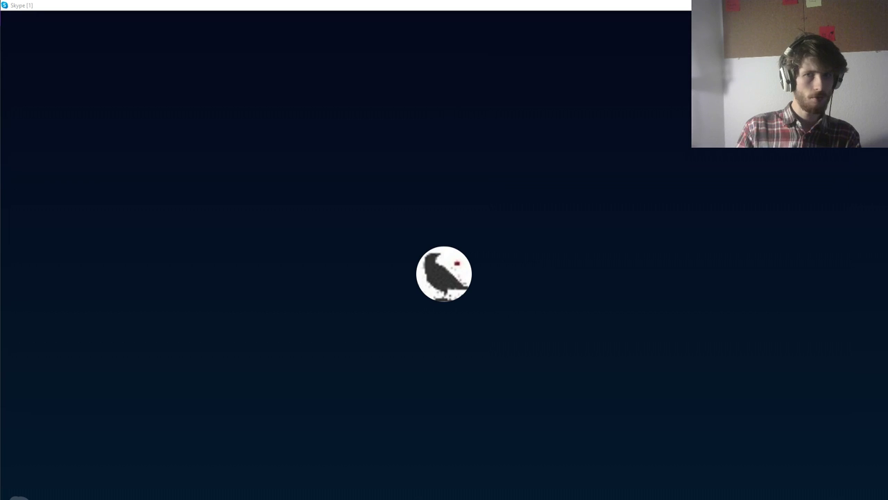
{"action": "left_click_drag", "start_coordinate": [740, 5], "coordinate": [0, 208]}
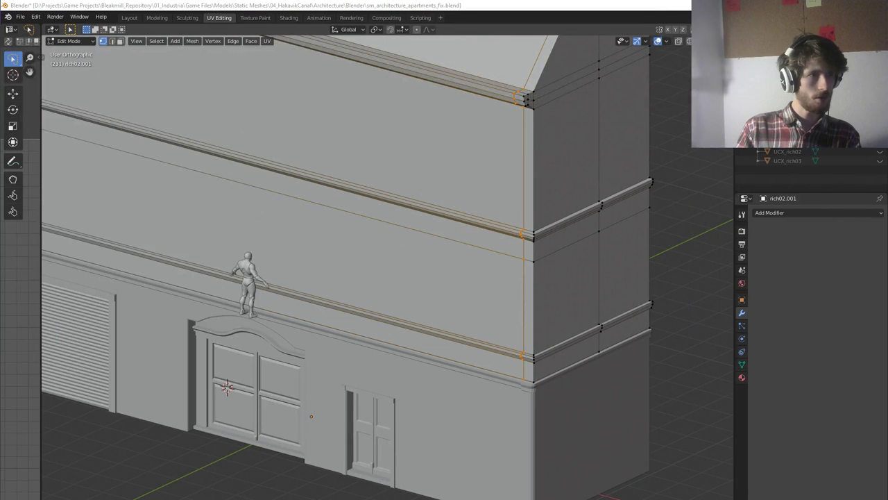
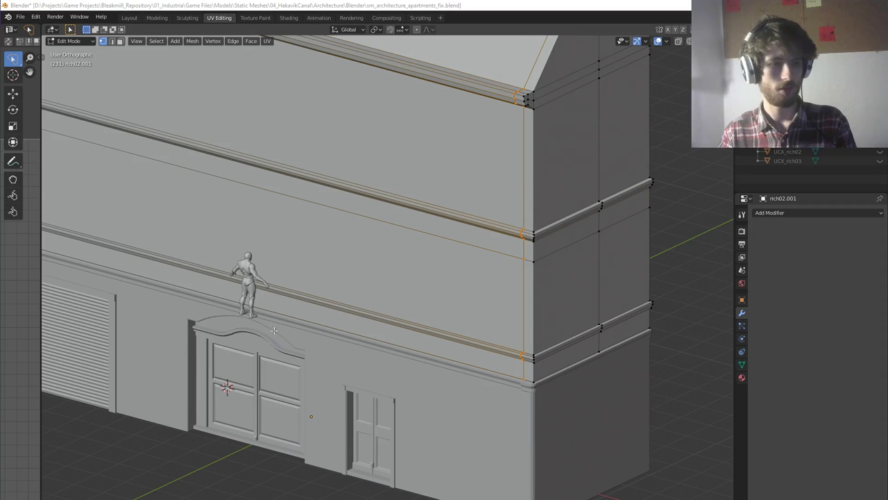
Select the left-hand vertical edge loop in wireframe and move it along X in line with the ground floor's corner trim
{"action": "middle_click_drag", "start_coordinate": [321, 340], "coordinate": [481, 329]}
{"action": "scroll", "coordinate": [418, 327], "scroll_direction": "down", "scroll_amount": 2}
{"action": "scroll", "coordinate": [480, 328], "scroll_direction": "down", "scroll_amount": 2}
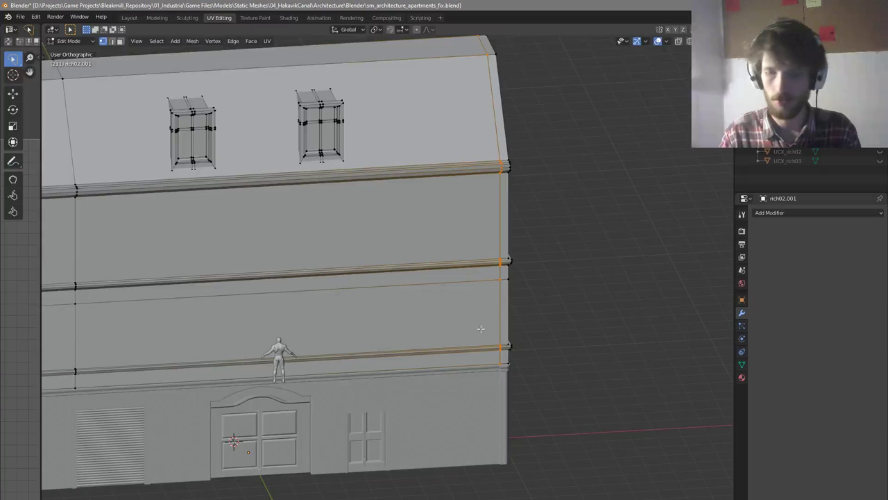
{"action": "key", "text": "KP_1"}
{"action": "scroll", "coordinate": [518, 324], "scroll_direction": "up", "scroll_amount": 4}
{"action": "scroll", "coordinate": [545, 346], "scroll_direction": "down", "scroll_amount": 3}
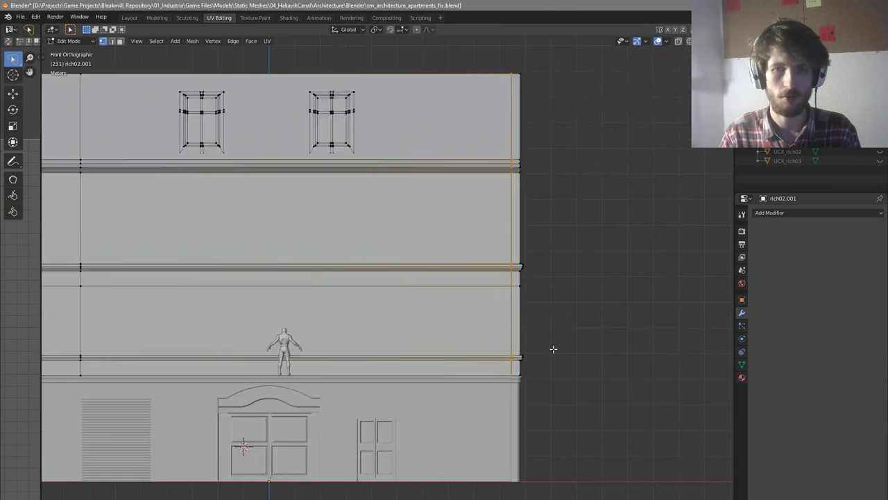
{"action": "scroll", "coordinate": [402, 348], "scroll_direction": "down", "scroll_amount": 2}
{"action": "scroll", "coordinate": [163, 362], "scroll_direction": "up", "scroll_amount": 2}
{"action": "scroll", "coordinate": [156, 362], "scroll_direction": "up", "scroll_amount": 3}
{"action": "scroll", "coordinate": [308, 343], "scroll_direction": "down", "scroll_amount": 3}
{"action": "key", "text": "z"}
{"action": "left_click", "coordinate": [210, 298]}
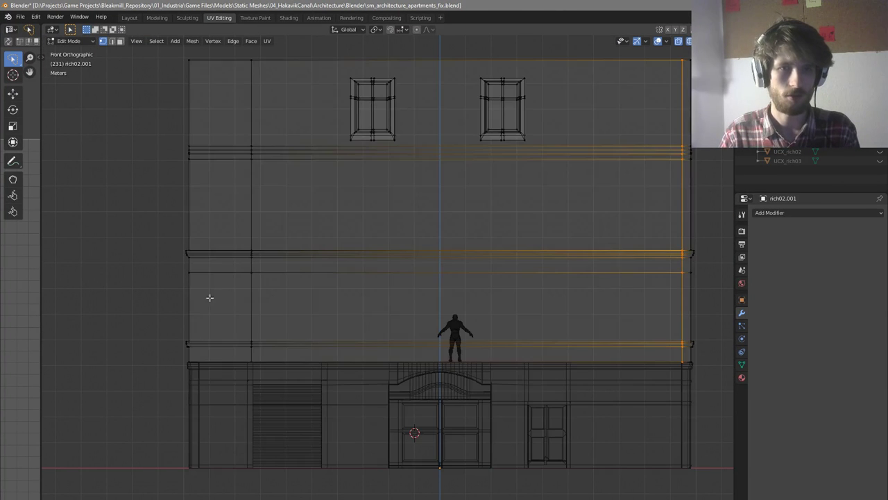
{"action": "key", "text": "alt+a"}
{"action": "key", "text": "b"}
{"action": "left_click_drag", "start_coordinate": [243, 51], "coordinate": [283, 409]}
{"action": "key", "text": "g"}
{"action": "key", "text": "x"}
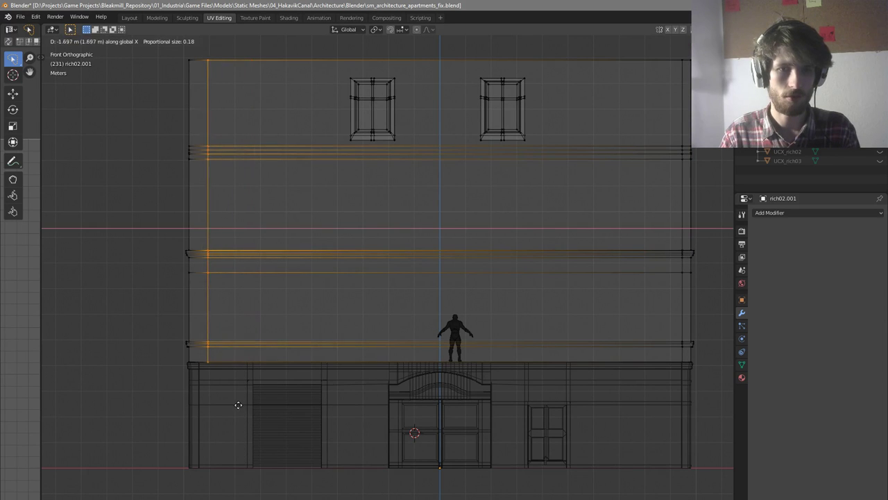
{"action": "left_click", "coordinate": [231, 402]}
{"action": "key", "text": "z"}
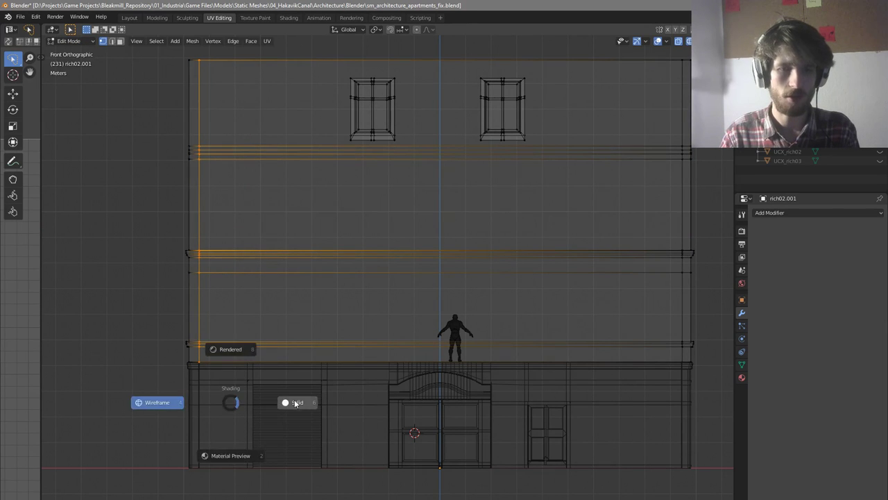
{"action": "left_click", "coordinate": [293, 403]}
Select the right-hand vertical edge loop and adjust it slightly along X to match the ground floor's corner trim
{"action": "scroll", "coordinate": [200, 352], "scroll_direction": "up", "scroll_amount": 6}
{"action": "scroll", "coordinate": [316, 388], "scroll_direction": "down", "scroll_amount": 9}
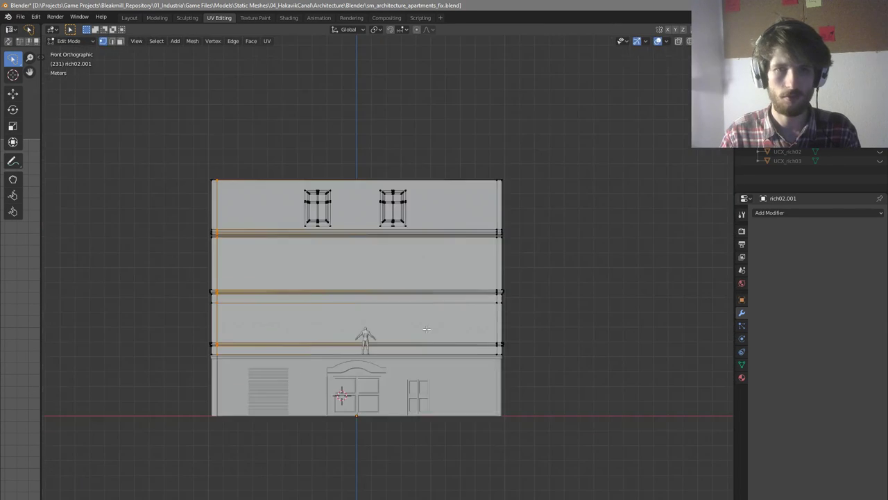
{"action": "key", "text": "z"}
{"action": "left_click", "coordinate": [390, 311]}
{"action": "key", "text": "alt+a"}
{"action": "key", "text": "b"}
{"action": "mouse_move", "coordinate": [486, 158]}
{"action": "left_mouse_down"}
{"action": "mouse_move", "coordinate": [490, 380]}
{"action": "mouse_move", "coordinate": [499, 396]}
{"action": "mouse_move", "coordinate": [500, 357]}
{"action": "left_mouse_up"}
{"action": "scroll", "coordinate": [501, 358], "scroll_direction": "up", "scroll_amount": 6}
{"action": "key", "text": "g"}
{"action": "key", "text": "x"}
{"action": "left_click", "coordinate": [509, 352]}
{"action": "key", "text": "z"}
{"action": "left_click", "coordinate": [534, 347]}
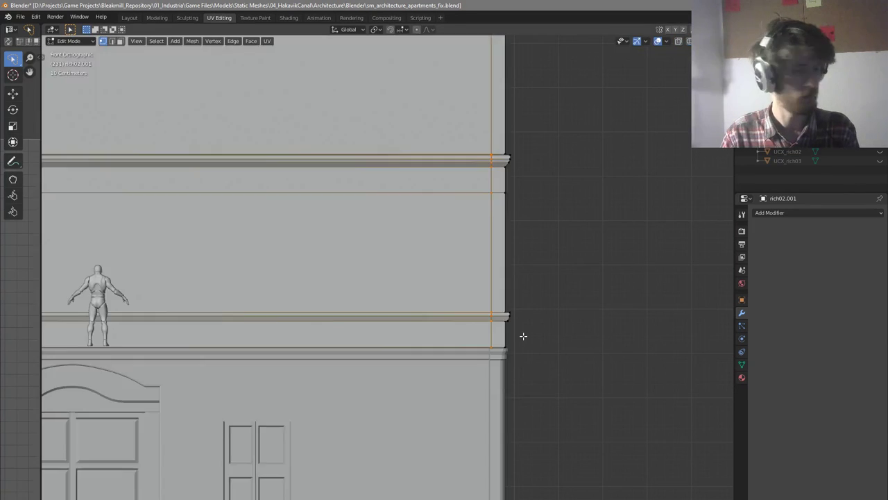
Examine the narrow corner strips from several angles, selecting the small corner face above the ground floor
{"action": "middle_click_drag", "start_coordinate": [523, 338], "coordinate": [541, 347]}
{"action": "scroll", "coordinate": [498, 326], "scroll_direction": "up", "scroll_amount": 5}
{"action": "key", "text": "3"}
{"action": "left_click", "coordinate": [497, 324]}
{"action": "scroll", "coordinate": [497, 324], "scroll_direction": "down", "scroll_amount": 7}
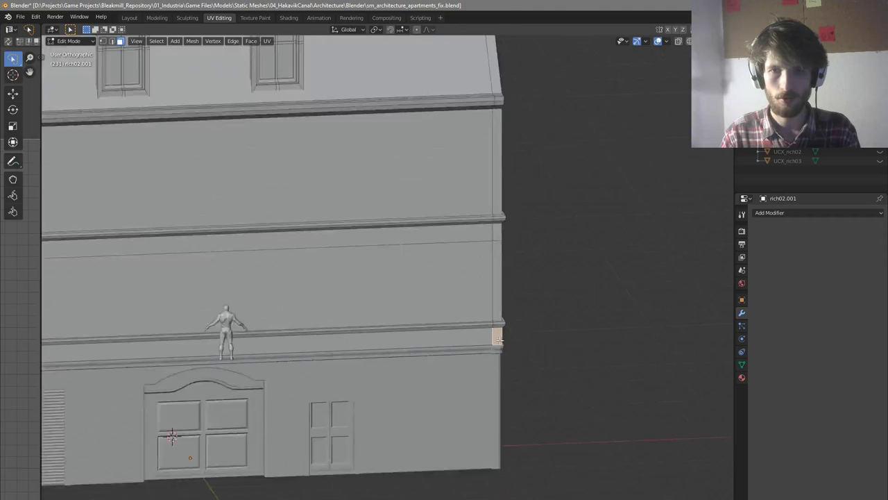
{"action": "middle_click_drag", "start_coordinate": [496, 325], "coordinate": [481, 337]}
{"action": "scroll", "coordinate": [496, 295], "scroll_direction": "up", "scroll_amount": 2}
{"action": "scroll", "coordinate": [497, 295], "scroll_direction": "down", "scroll_amount": 1}
{"action": "middle_click_drag", "start_coordinate": [497, 295], "coordinate": [465, 303]}
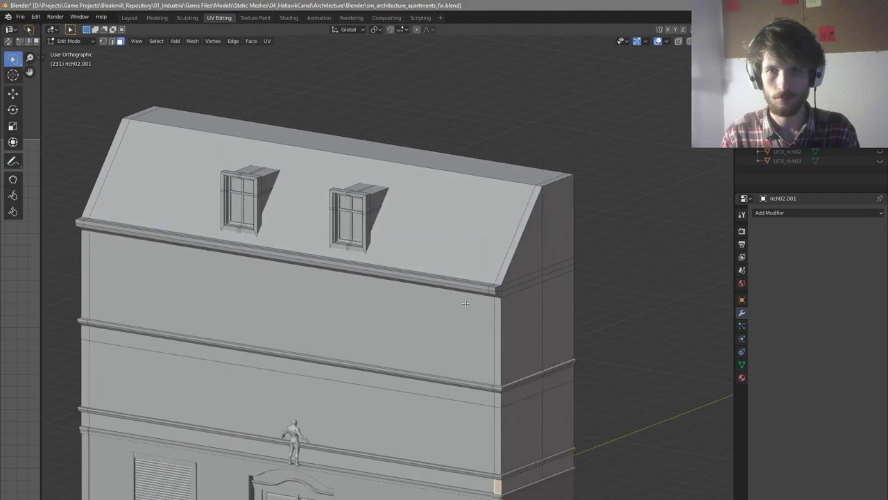
{"action": "middle_click_drag", "start_coordinate": [465, 303], "coordinate": [490, 301]}
{"action": "scroll", "coordinate": [498, 415], "scroll_direction": "up", "scroll_amount": 5}
{"action": "scroll", "coordinate": [498, 415], "scroll_direction": "down", "scroll_amount": 6}
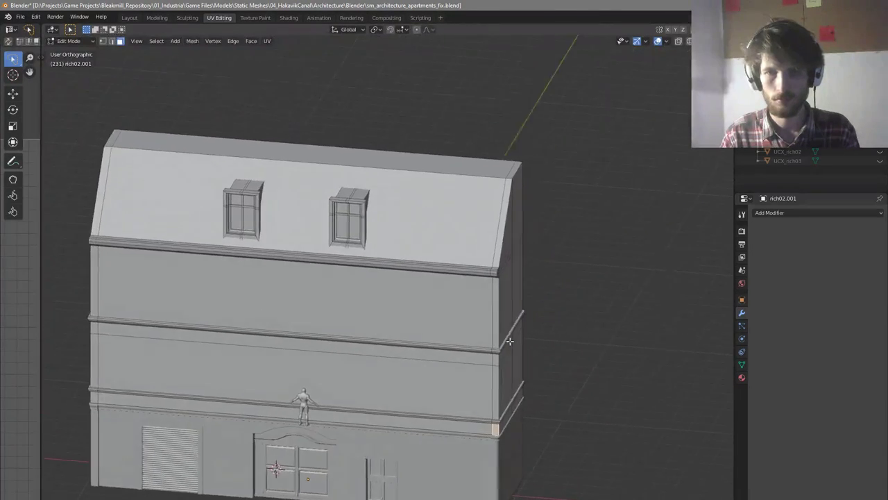
Compare the facade layout in solid and wireframe shading straight from the front
{"action": "key", "text": "KP_1"}
{"action": "key", "text": "z"}
{"action": "left_click", "coordinate": [573, 332]}
{"action": "key", "text": "z"}
{"action": "left_click", "coordinate": [448, 343]}
{"action": "scroll", "coordinate": [507, 326], "scroll_direction": "down", "scroll_amount": 3}
{"action": "scroll", "coordinate": [434, 383], "scroll_direction": "up", "scroll_amount": 3}
{"action": "key", "text": "z"}
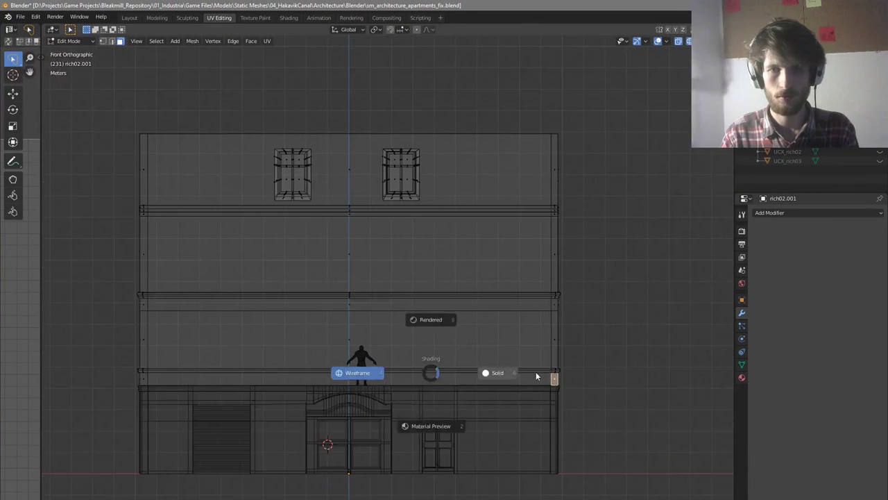
{"action": "left_click", "coordinate": [501, 375]}
{"action": "scroll", "coordinate": [541, 358], "scroll_direction": "down", "scroll_amount": 4}
{"action": "scroll", "coordinate": [446, 332], "scroll_direction": "up", "scroll_amount": 3}
{"action": "key", "text": "z"}
{"action": "left_click", "coordinate": [403, 346]}
{"action": "scroll", "coordinate": [537, 351], "scroll_direction": "up", "scroll_amount": 3}
{"action": "scroll", "coordinate": [464, 347], "scroll_direction": "down", "scroll_amount": 1}
Clear the face selection on the upper storeys and save the file
{"action": "key", "text": "a"}
{"action": "key", "text": "a"}
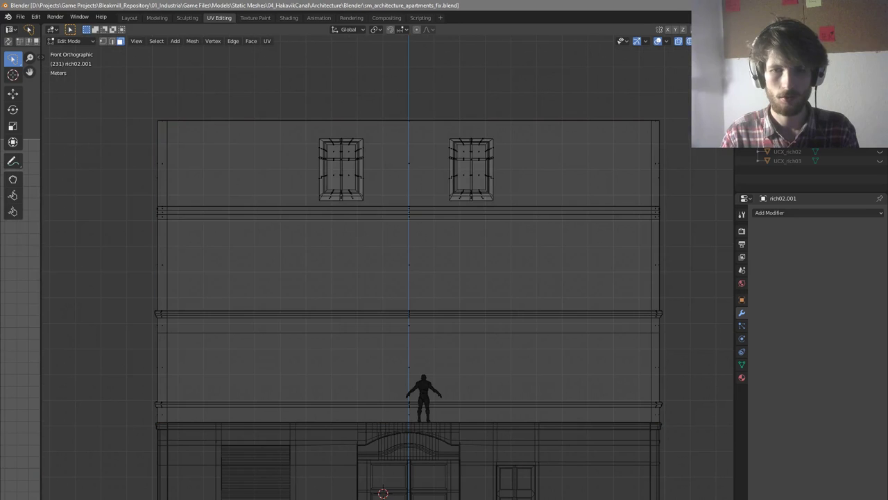
{"action": "key", "text": "ctrl+s"}
Add a vertical loop cut through the upper storeys and slide it by about 0.63 above the shutter
{"action": "scroll", "coordinate": [453, 360], "scroll_direction": "down", "scroll_amount": 1}
{"action": "scroll", "coordinate": [453, 360], "scroll_direction": "up", "scroll_amount": 2}
{"action": "middle_click_drag", "start_coordinate": [453, 361], "coordinate": [450, 362]}
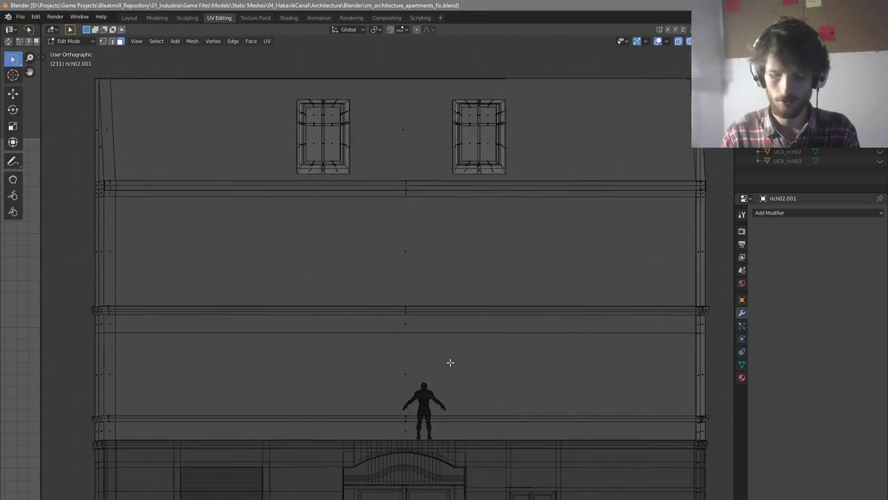
{"action": "key", "text": "KP_1"}
{"action": "scroll", "coordinate": [433, 381], "scroll_direction": "down", "scroll_amount": 2}
{"action": "scroll", "coordinate": [329, 400], "scroll_direction": "up", "scroll_amount": 2}
{"action": "scroll", "coordinate": [437, 386], "scroll_direction": "down", "scroll_amount": 2}
{"action": "scroll", "coordinate": [229, 425], "scroll_direction": "up", "scroll_amount": 3}
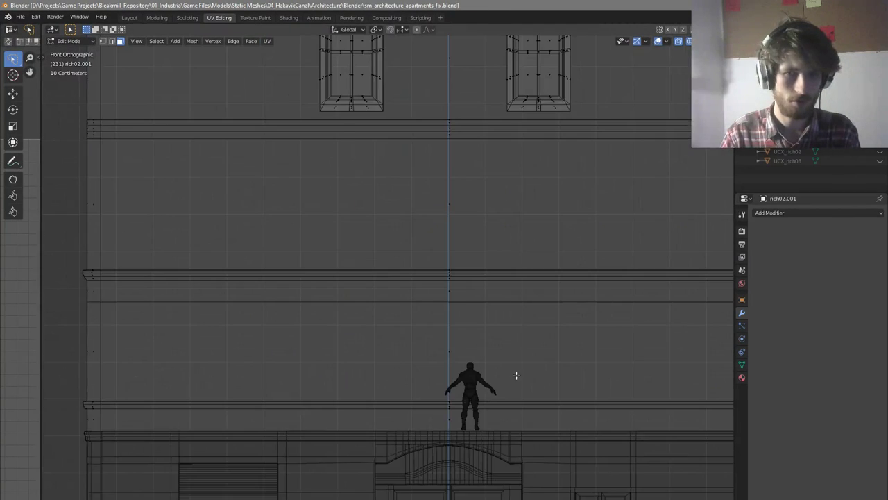
{"action": "scroll", "coordinate": [516, 375], "scroll_direction": "down", "scroll_amount": 2}
{"action": "key", "text": "ctrl+r"}
{"action": "left_click", "coordinate": [483, 400]}
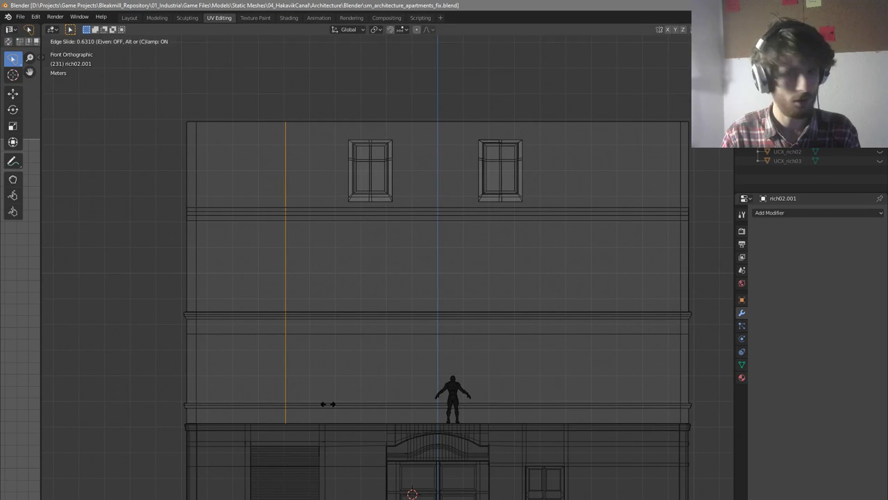
{"action": "left_click", "coordinate": [328, 404]}
{"action": "scroll", "coordinate": [513, 385], "scroll_direction": "down", "scroll_amount": 1}
{"action": "scroll", "coordinate": [535, 403], "scroll_direction": "up", "scroll_amount": 1}
Add two vertical loop cuts in the facade's right half, one slid about 0.75 outward and one above the small ground-floor window
{"action": "key", "text": "ctrl+r"}
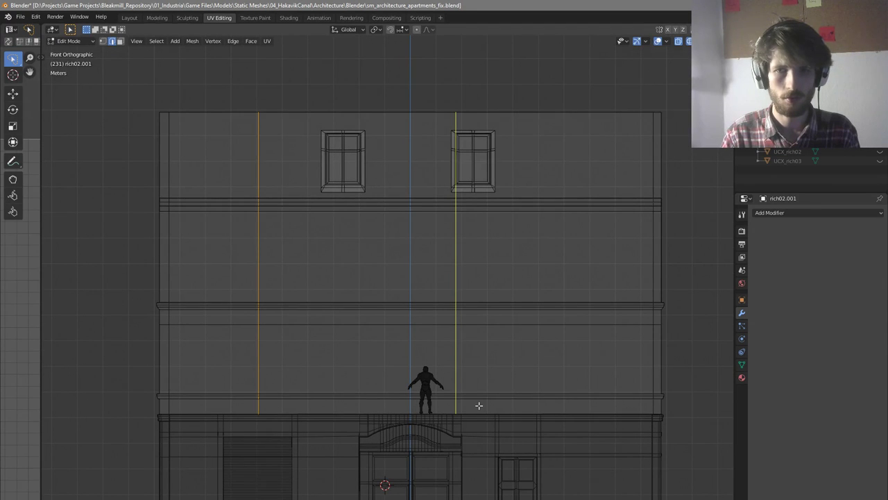
{"action": "left_click", "coordinate": [479, 405]}
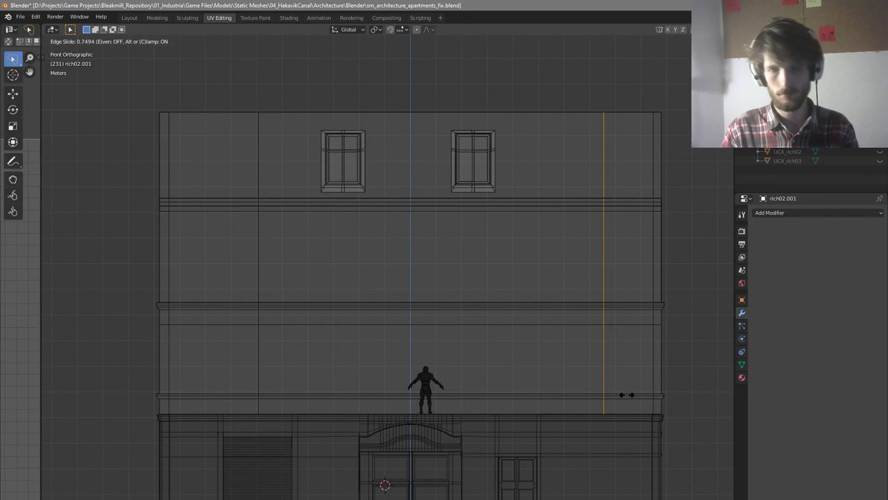
{"action": "left_click", "coordinate": [456, 391]}
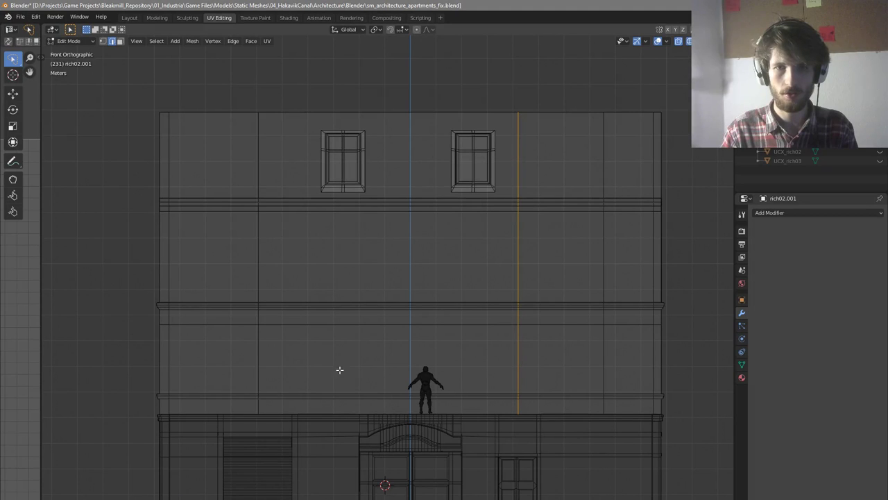
Select all three new vertical loops together and bevel them into window-wide strips
{"action": "left_click", "coordinate": [262, 355], "text": "alt+shift"}
{"action": "left_click", "coordinate": [603, 354], "text": "alt+shift"}
{"action": "key", "text": "ctrl+b"}
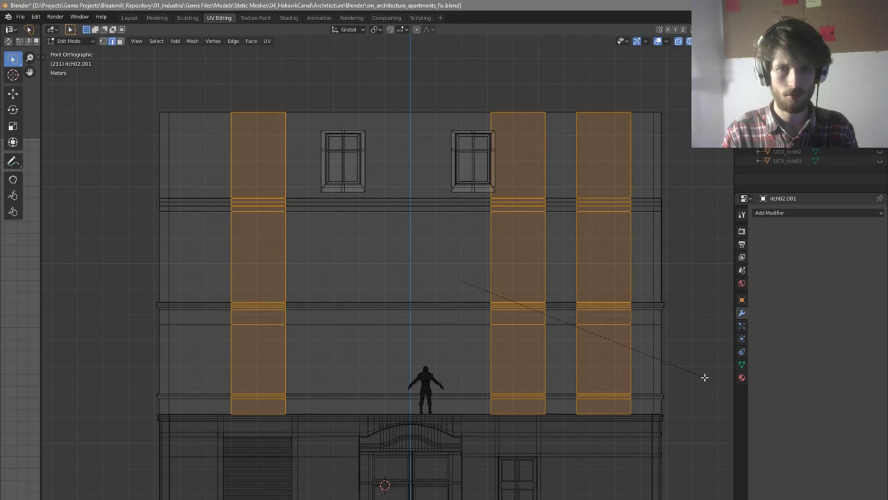
Move the three bevelled strips about 0.61 m along X
{"action": "key", "text": "g"}
{"action": "key", "text": "x"}
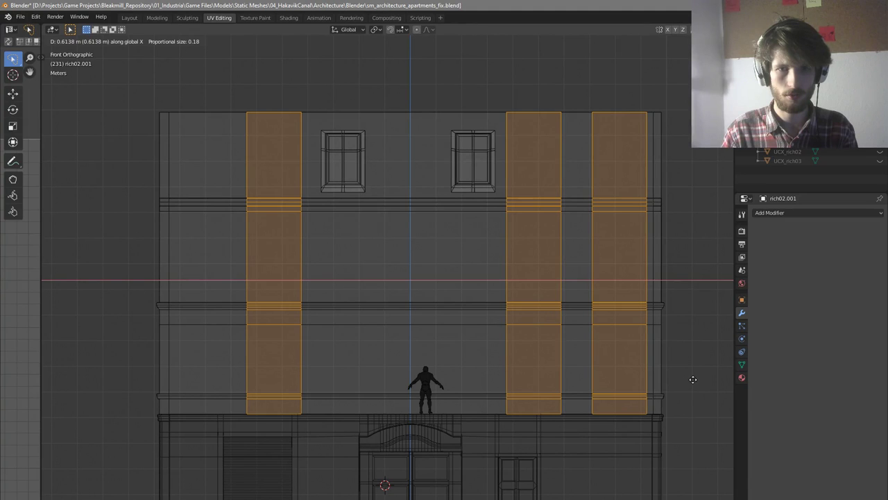
{"action": "left_click", "coordinate": [692, 379]}
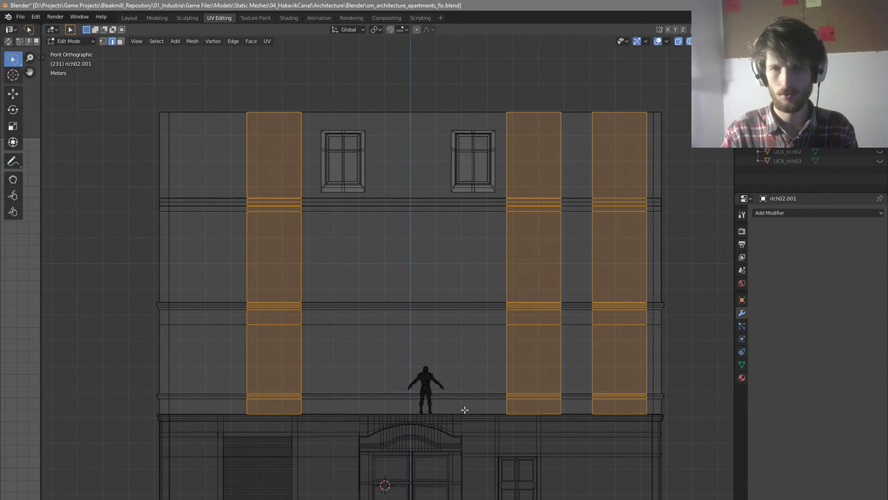
Try moving the human reference figure about 4.2 m along X to compare it with the middle strip
{"action": "key", "text": "Tab"}
{"action": "left_click", "coordinate": [432, 392]}
{"action": "key", "text": "g"}
{"action": "key", "text": "x"}
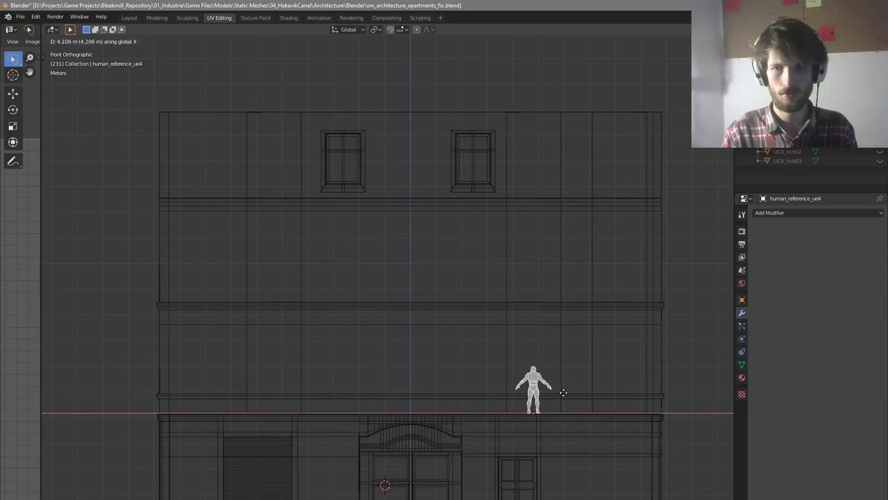
{"action": "key", "text": "Escape"}
{"action": "left_click", "coordinate": [507, 295]}
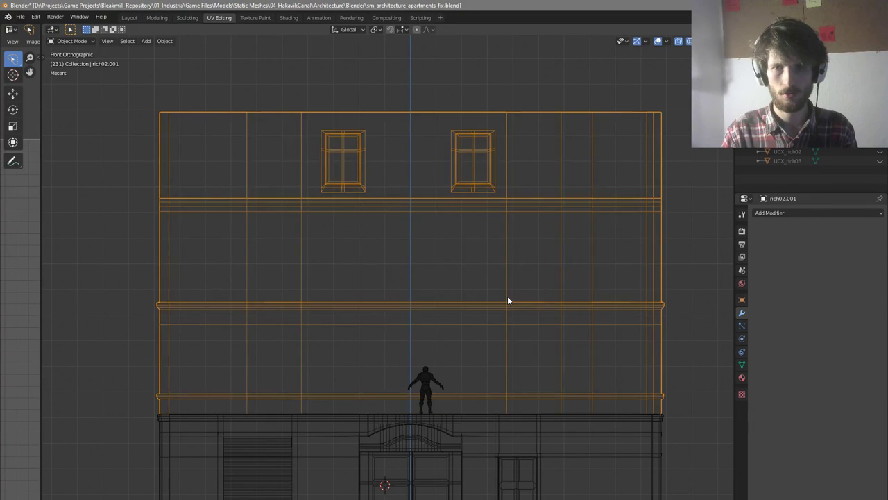
{"action": "key", "text": "Tab"}
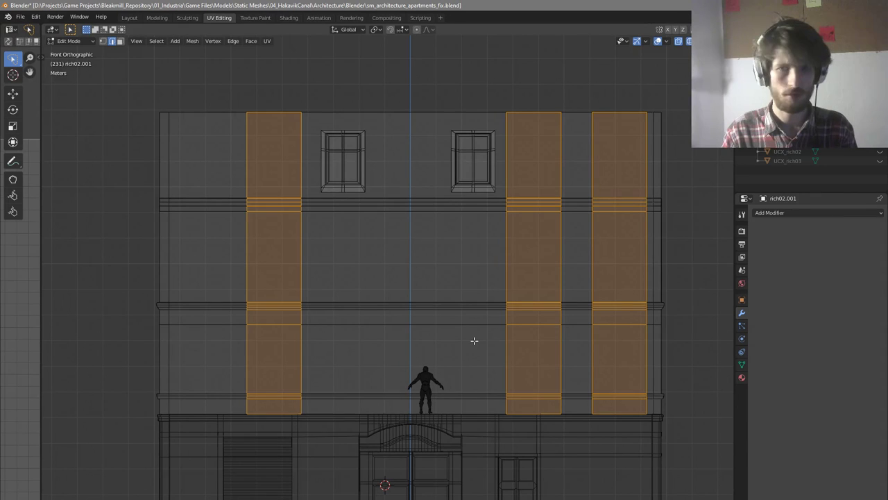
Add two vertical loop cuts between the left and middle strips, one near the middle strip and one slid about 0.15 outward
{"action": "key", "text": "ctrl+r"}
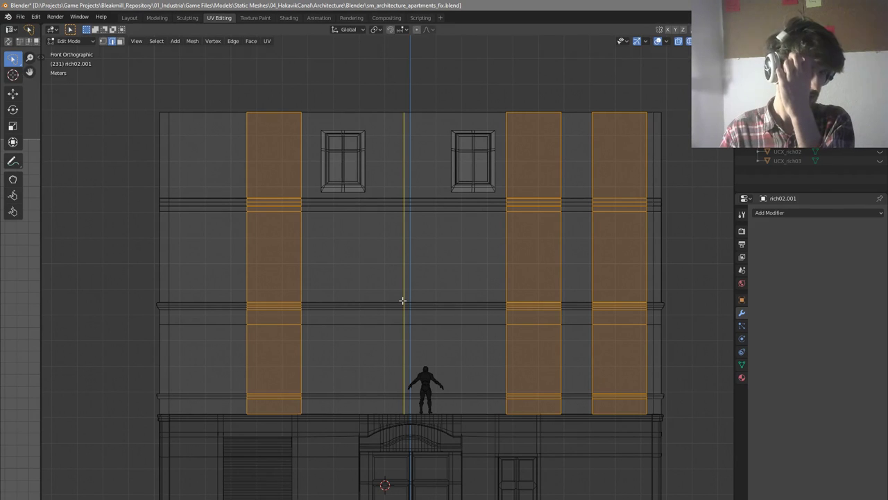
{"action": "scroll", "coordinate": [402, 300], "scroll_direction": "up", "scroll_amount": 1}
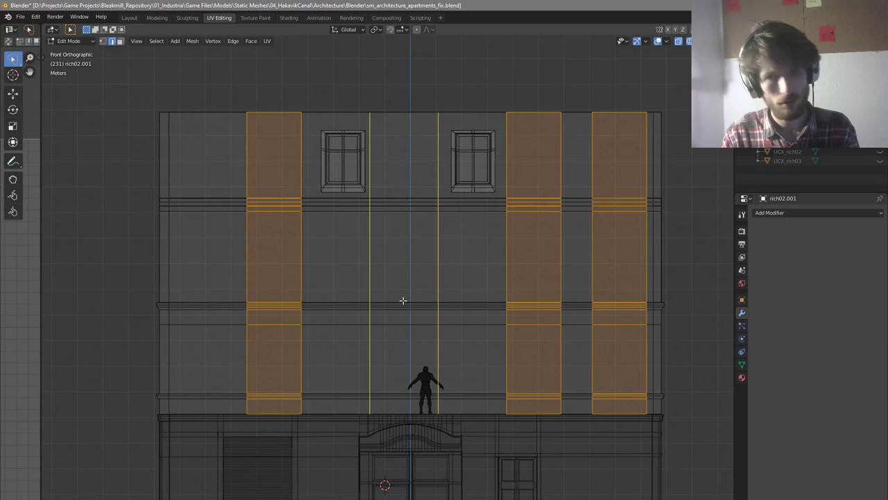
{"action": "scroll", "coordinate": [410, 307], "scroll_direction": "down", "scroll_amount": 1}
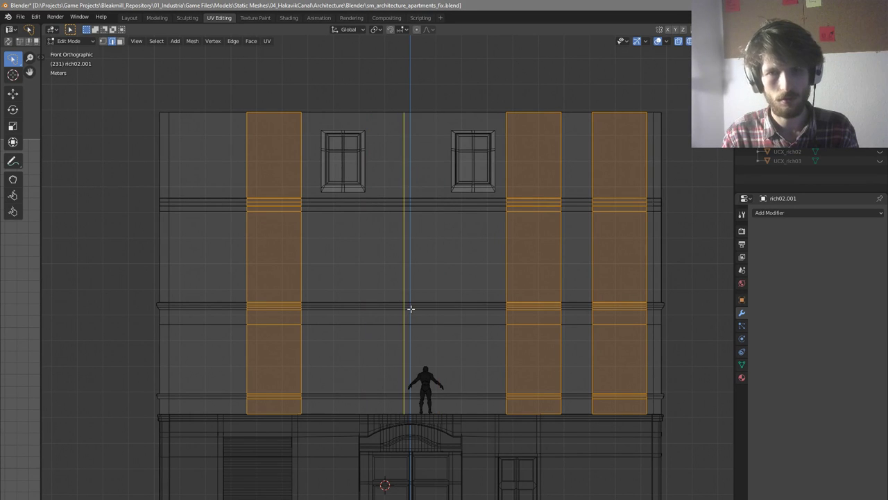
{"action": "scroll", "coordinate": [411, 308], "scroll_direction": "up", "scroll_amount": 1}
{"action": "scroll", "coordinate": [410, 308], "scroll_direction": "down", "scroll_amount": 1}
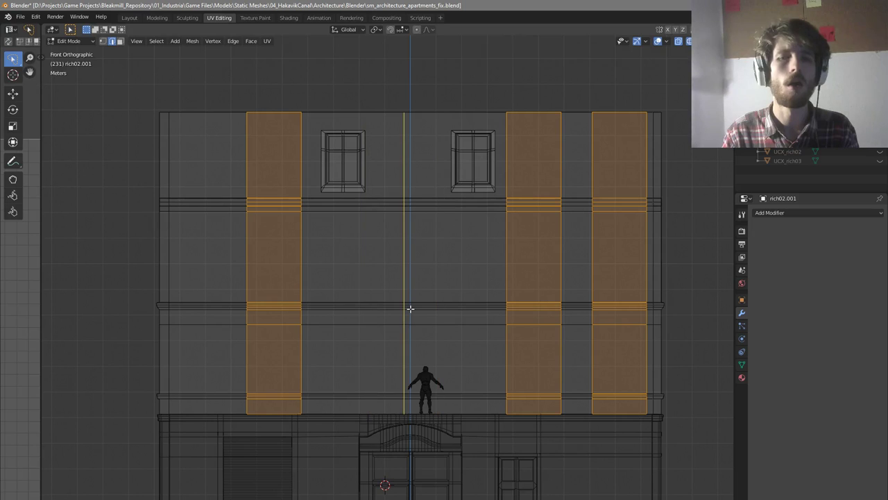
{"action": "scroll", "coordinate": [410, 308], "scroll_direction": "up", "scroll_amount": 1}
{"action": "scroll", "coordinate": [409, 307], "scroll_direction": "down", "scroll_amount": 1}
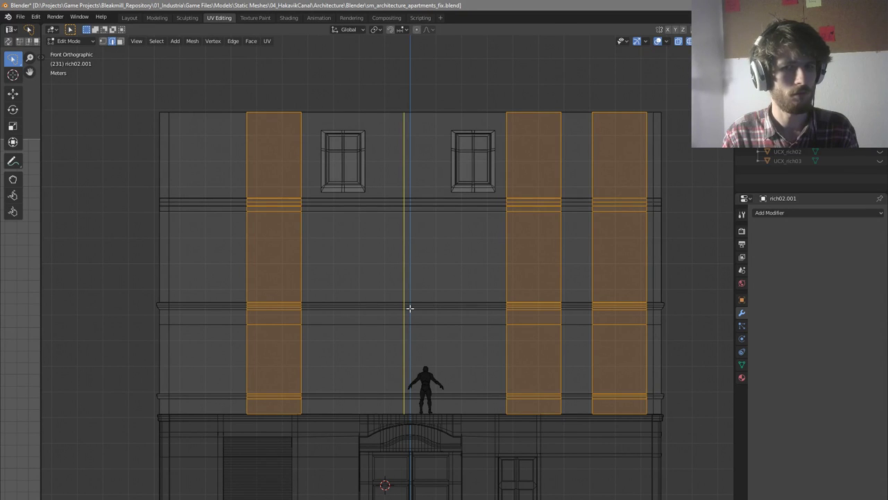
{"action": "left_click", "coordinate": [409, 307]}
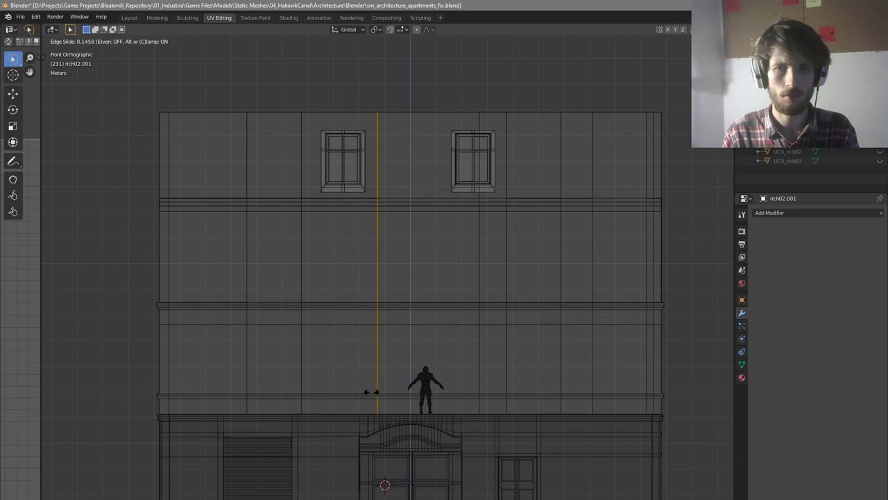
{"action": "left_click", "coordinate": [372, 392]}
Try moving the middle strip's lowest window face about 3.25 m toward the centre along X to compare widths
{"action": "key", "text": "3"}
{"action": "left_click", "coordinate": [521, 360]}
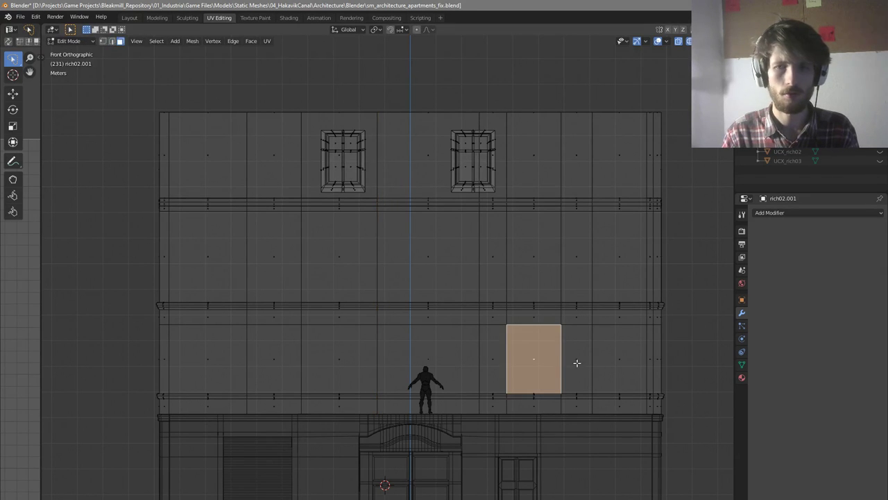
{"action": "key", "text": "g"}
{"action": "key", "text": "x"}
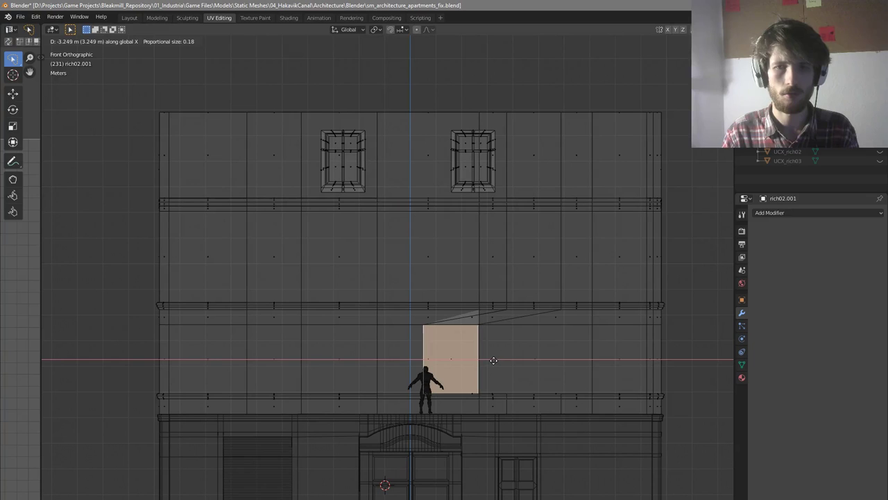
{"action": "right_click", "coordinate": [493, 360]}
{"action": "key", "text": "alt+a"}
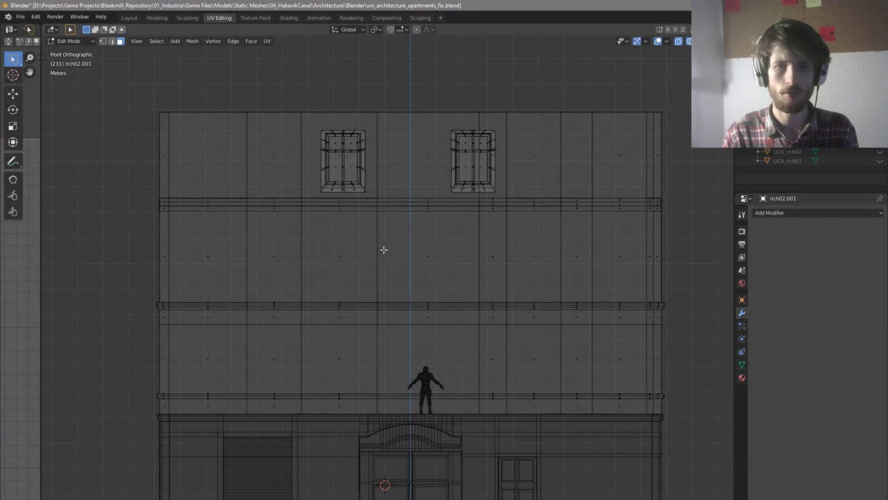
Select the left loop of the new central section and move it about 0.23 m outward along X
{"action": "key", "text": "b"}
{"action": "left_click_drag", "start_coordinate": [374, 93], "coordinate": [405, 438]}
{"action": "key", "text": "g"}
{"action": "key", "text": "x"}
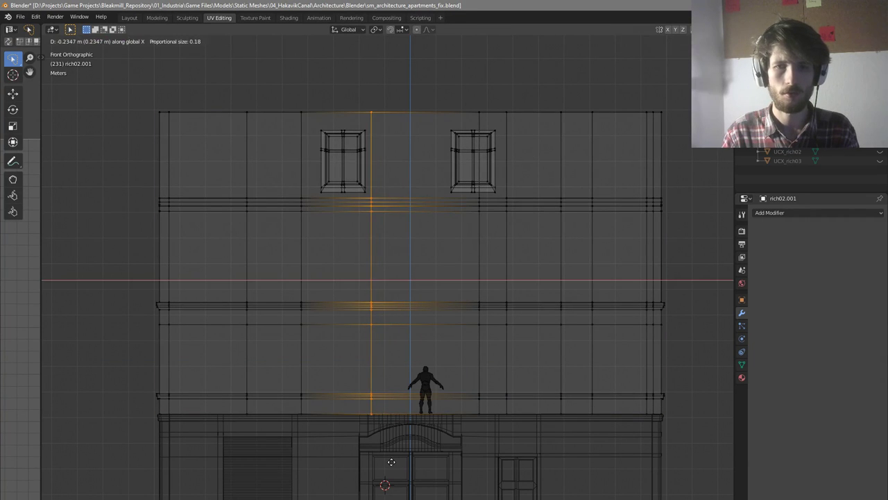
{"action": "left_click", "coordinate": [391, 462]}
Add the central section's right loop to the selection, move both loops about -0.51 m along X, and clear the selection
{"action": "left_click", "coordinate": [485, 285], "text": "alt+shift"}
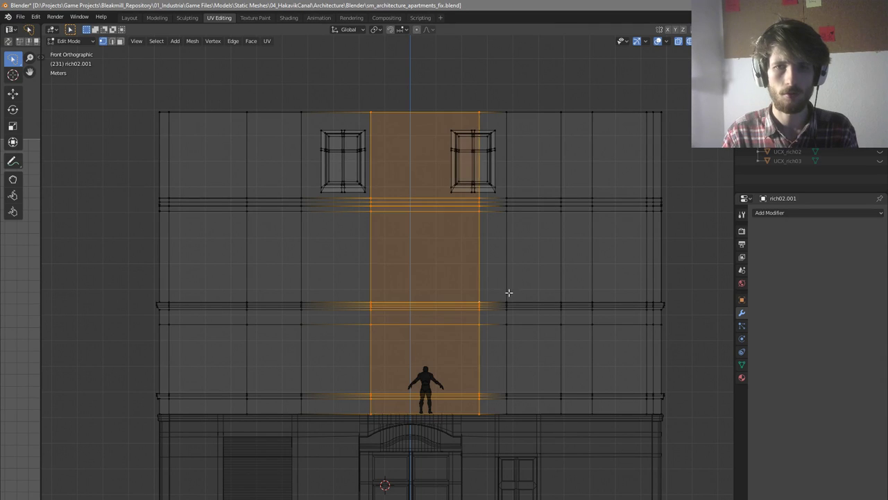
{"action": "key", "text": "g"}
{"action": "key", "text": "x"}
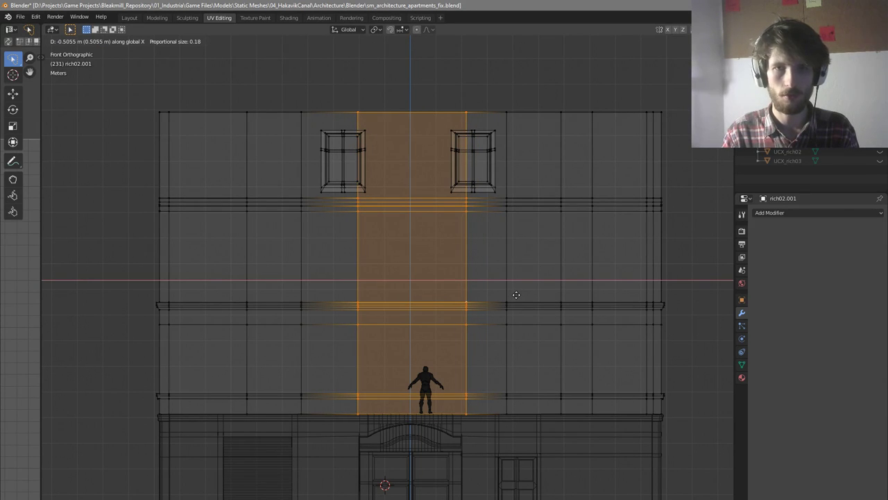
{"action": "left_click", "coordinate": [517, 303]}
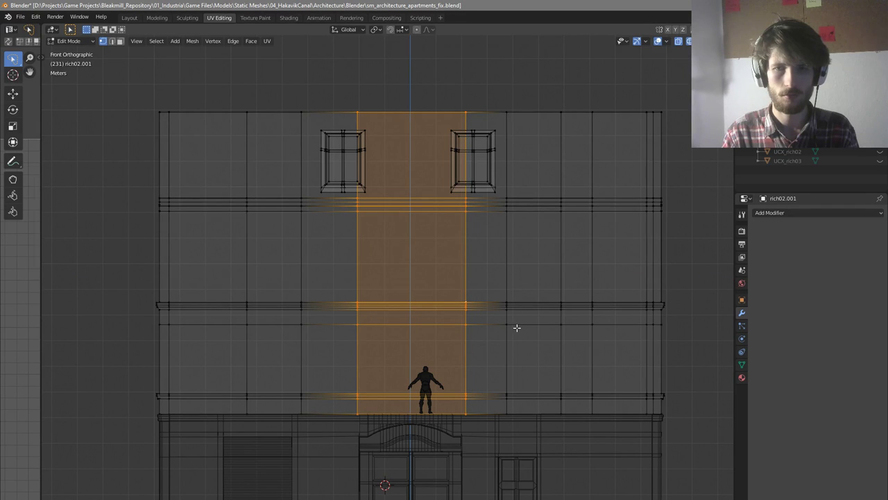
{"action": "key", "text": "alt+a"}
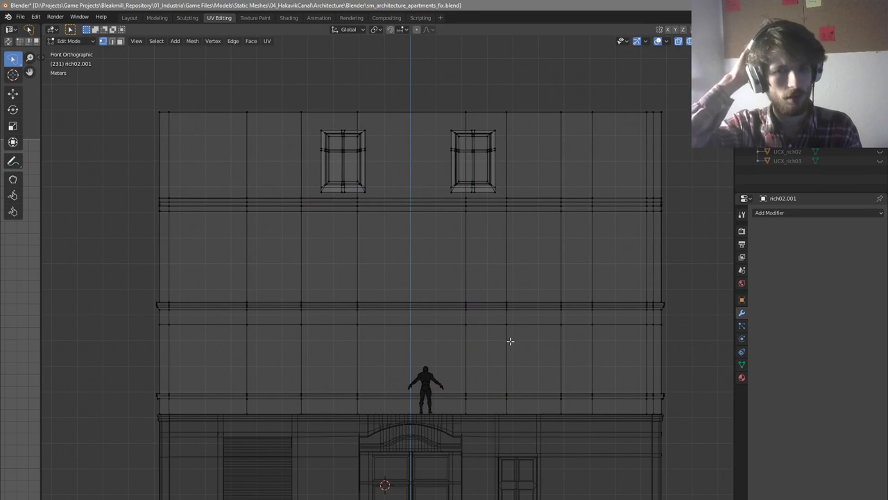
Select the four window faces of the first upper storey in another shading mode and compare their spacing in front wireframe view
{"action": "scroll", "coordinate": [303, 395], "scroll_direction": "up", "scroll_amount": 3}
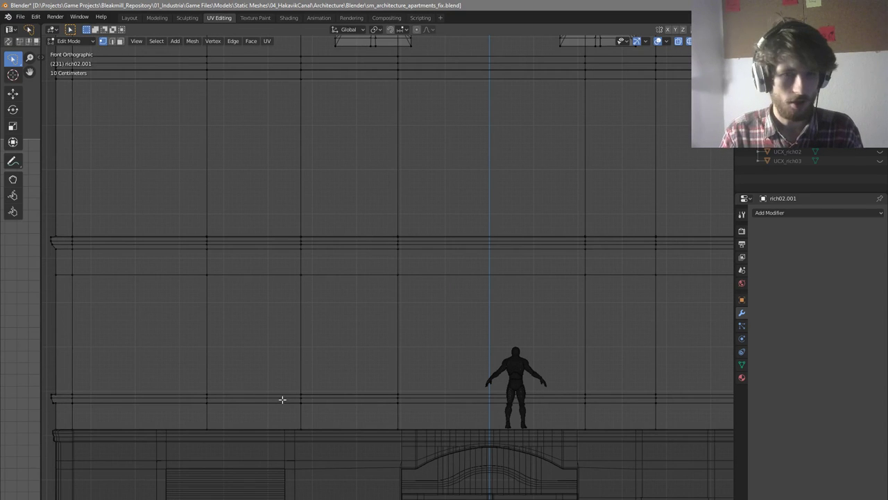
{"action": "scroll", "coordinate": [279, 387], "scroll_direction": "down", "scroll_amount": 3}
{"action": "scroll", "coordinate": [394, 418], "scroll_direction": "up", "scroll_amount": 3}
{"action": "key", "text": "z"}
{"action": "left_click", "coordinate": [506, 417]}
{"action": "scroll", "coordinate": [392, 382], "scroll_direction": "down", "scroll_amount": 3}
{"action": "middle_click_drag", "start_coordinate": [300, 354], "coordinate": [444, 362]}
{"action": "key", "text": "3"}
{"action": "left_click", "coordinate": [316, 359]}
{"action": "left_click", "coordinate": [444, 362], "text": "shift"}
{"action": "left_click", "coordinate": [553, 355], "text": "shift"}
{"action": "left_click", "coordinate": [640, 355], "text": "shift"}
{"action": "middle_click_drag", "start_coordinate": [640, 355], "coordinate": [610, 356]}
{"action": "key", "text": "KP_1"}
{"action": "key", "text": "z"}
{"action": "left_click", "coordinate": [511, 362]}
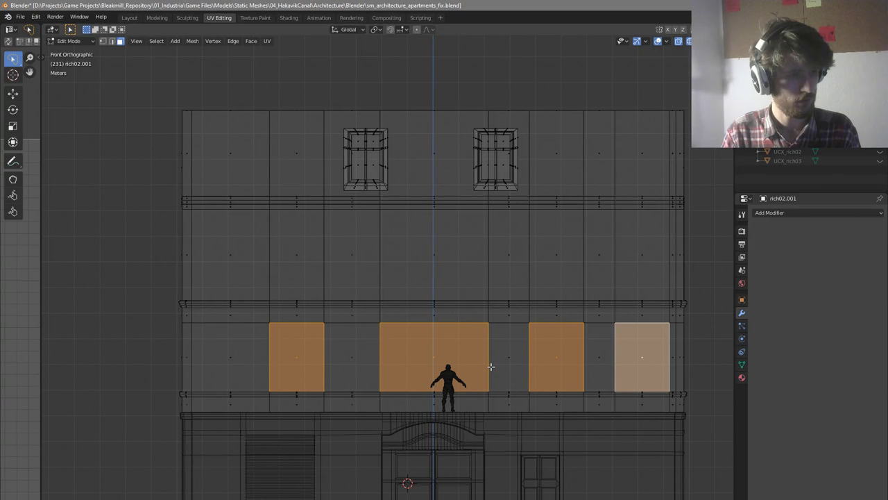
Inspect the selected window faces from an angle and up close with different shading, and return to front wireframe view
{"action": "middle_click_drag", "start_coordinate": [487, 366], "coordinate": [537, 372]}
{"action": "key", "text": "z"}
{"action": "left_click", "coordinate": [591, 372]}
{"action": "mouse_move", "coordinate": [366, 418]}
{"action": "middle_mouse_down"}
{"action": "mouse_move", "coordinate": [387, 429]}
{"action": "mouse_move", "coordinate": [404, 393]}
{"action": "mouse_move", "coordinate": [387, 384]}
{"action": "mouse_move", "coordinate": [367, 398]}
{"action": "mouse_move", "coordinate": [349, 393]}
{"action": "middle_mouse_up"}
{"action": "scroll", "coordinate": [389, 430], "scroll_direction": "up", "scroll_amount": 5}
{"action": "scroll", "coordinate": [405, 393], "scroll_direction": "down", "scroll_amount": 3}
{"action": "key", "text": "KP_1"}
{"action": "key", "text": "z"}
{"action": "left_click", "coordinate": [248, 391]}
{"action": "scroll", "coordinate": [247, 391], "scroll_direction": "down", "scroll_amount": 1}
{"action": "key", "text": "ctrl+r"}
{"action": "scroll", "coordinate": [255, 379], "scroll_direction": "up", "scroll_amount": 1}
{"action": "scroll", "coordinate": [256, 379], "scroll_direction": "down", "scroll_amount": 1}
{"action": "right_click", "coordinate": [255, 378]}
Try collecting the left strip's two vertical edge loops together with the outermost loop of the right strip
{"action": "left_click", "coordinate": [296, 333]}
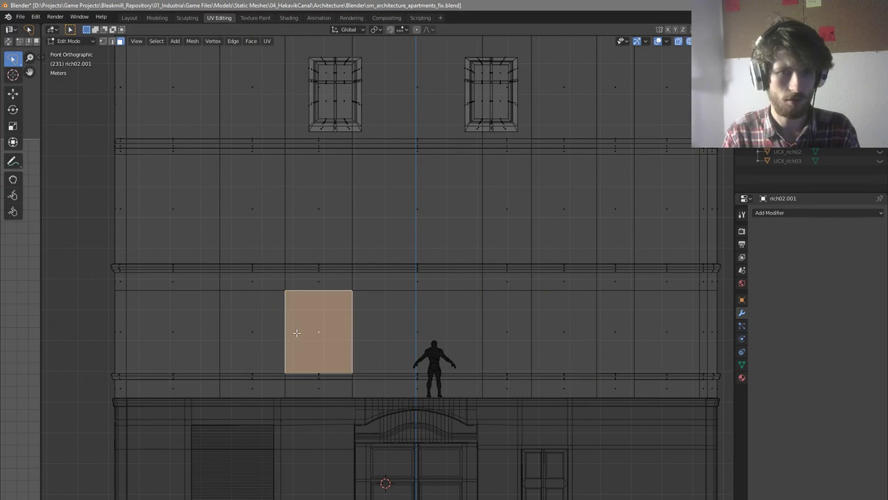
{"action": "key", "text": "2"}
{"action": "left_click", "coordinate": [284, 319]}
{"action": "left_click", "coordinate": [284, 319], "text": "alt"}
{"action": "left_click", "coordinate": [220, 320], "text": "alt+shift"}
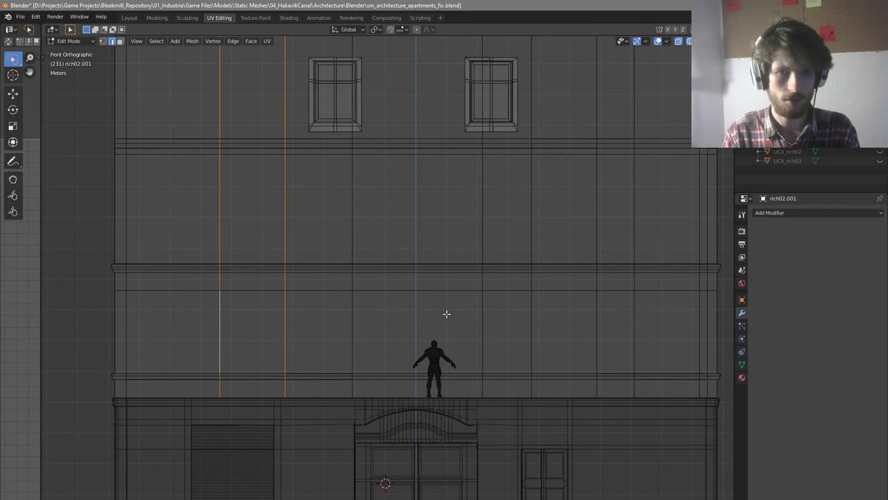
{"action": "left_click", "coordinate": [694, 324], "text": "alt+shift"}
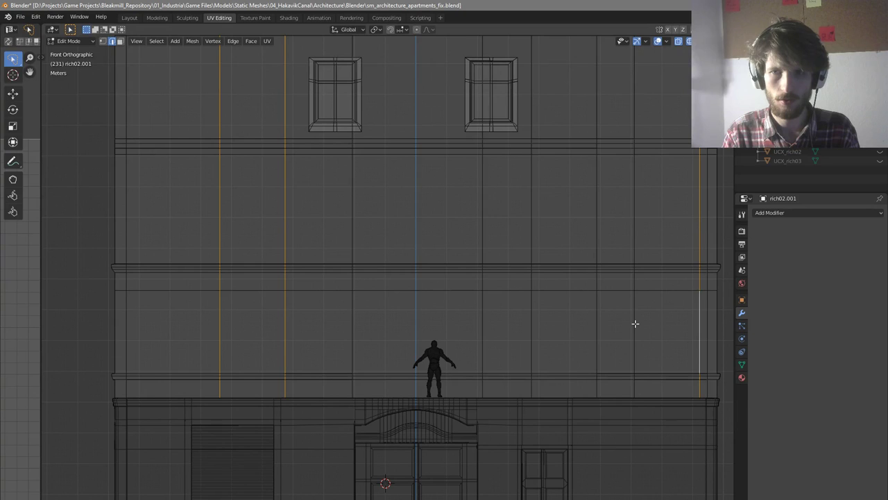
{"action": "scroll", "coordinate": [634, 323], "scroll_direction": "down", "scroll_amount": 4}
{"action": "scroll", "coordinate": [650, 326], "scroll_direction": "up", "scroll_amount": 3}
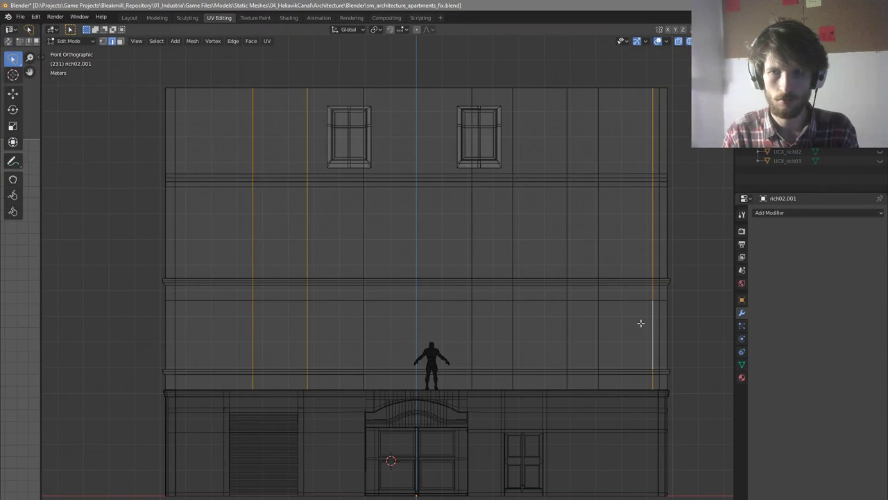
Select the four vertical loops bounding the middle and right strips and move them about -0.51 m along X
{"action": "left_click", "coordinate": [648, 327], "text": "alt"}
{"action": "left_click", "coordinate": [597, 327], "text": "alt+shift"}
{"action": "left_click", "coordinate": [563, 326], "text": "alt+shift"}
{"action": "left_click", "coordinate": [512, 327], "text": "alt+shift"}
{"action": "key", "text": "g"}
{"action": "key", "text": "x"}
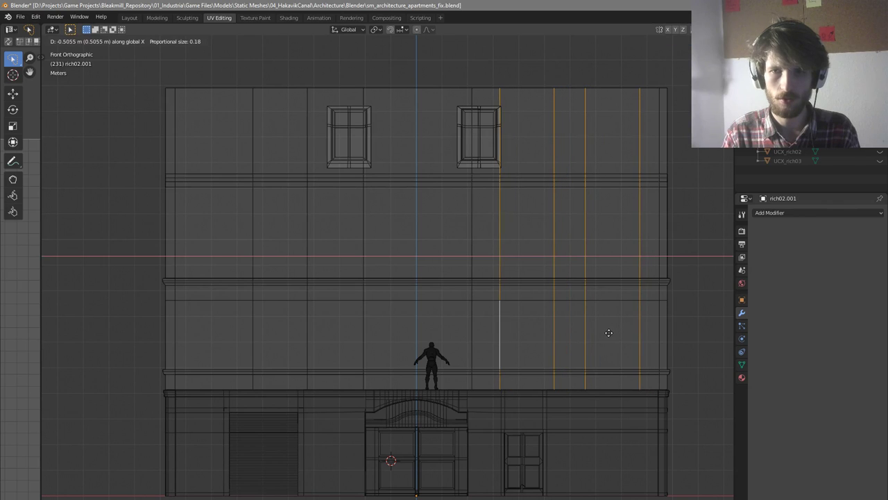
{"action": "left_click", "coordinate": [551, 327]}
Select all eight vertical window loops across the facade and bevel them into narrow pilaster strips
{"action": "left_click", "coordinate": [550, 327]}
{"action": "left_click", "coordinate": [550, 327], "text": "alt+shift"}
{"action": "left_click", "coordinate": [549, 327], "text": "alt+shift"}
{"action": "left_click", "coordinate": [587, 325], "text": "alt+shift"}
{"action": "left_click", "coordinate": [636, 321], "text": "alt+shift"}
{"action": "left_click", "coordinate": [503, 322], "text": "alt+shift"}
{"action": "left_click", "coordinate": [472, 321], "text": "alt+shift"}
{"action": "left_click", "coordinate": [363, 321], "text": "alt+shift"}
{"action": "left_click", "coordinate": [308, 322], "text": "alt+shift"}
{"action": "left_click", "coordinate": [252, 321], "text": "alt+shift"}
{"action": "key", "text": "s"}
{"action": "key", "text": "x"}
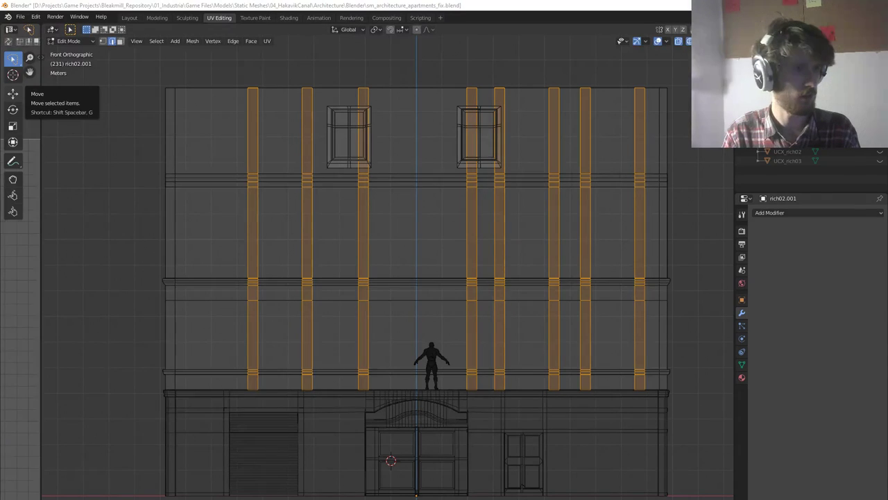
Switch to the photo viewer and examine the window surrounds, pilasters, capitals and ledges in P1060513.JPG, then minimize it
{"action": "left_click_drag", "start_coordinate": [0, 143], "coordinate": [516, 143]}
{"action": "scroll", "coordinate": [383, 300], "scroll_direction": "up", "scroll_amount": 5}
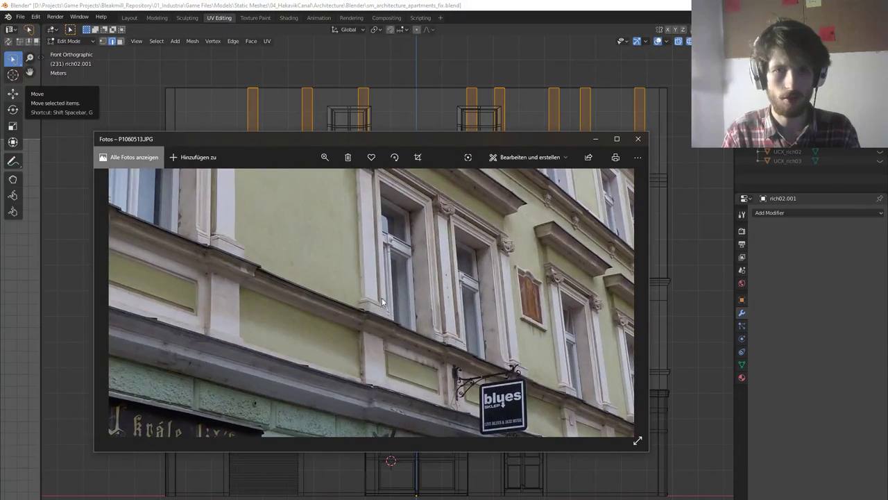
{"action": "scroll", "coordinate": [393, 287], "scroll_direction": "up", "scroll_amount": 3}
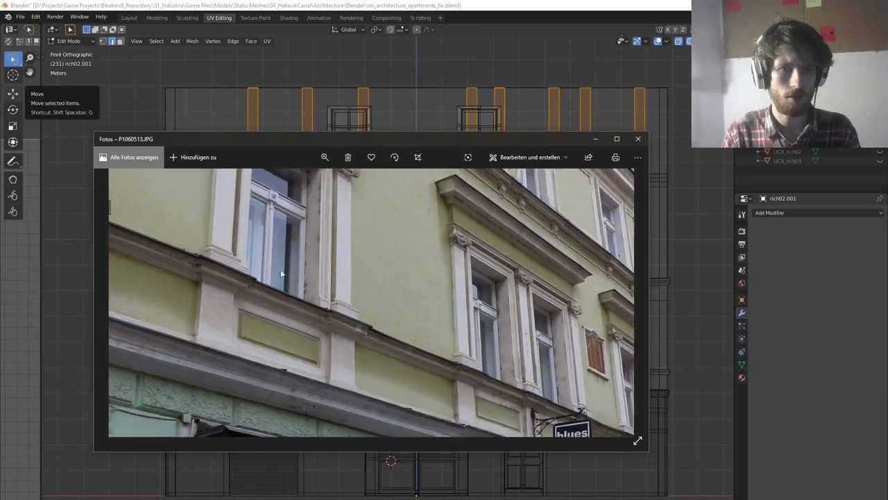
{"action": "scroll", "coordinate": [415, 234], "scroll_direction": "up", "scroll_amount": 4}
{"action": "left_click_drag", "start_coordinate": [416, 277], "coordinate": [442, 331]}
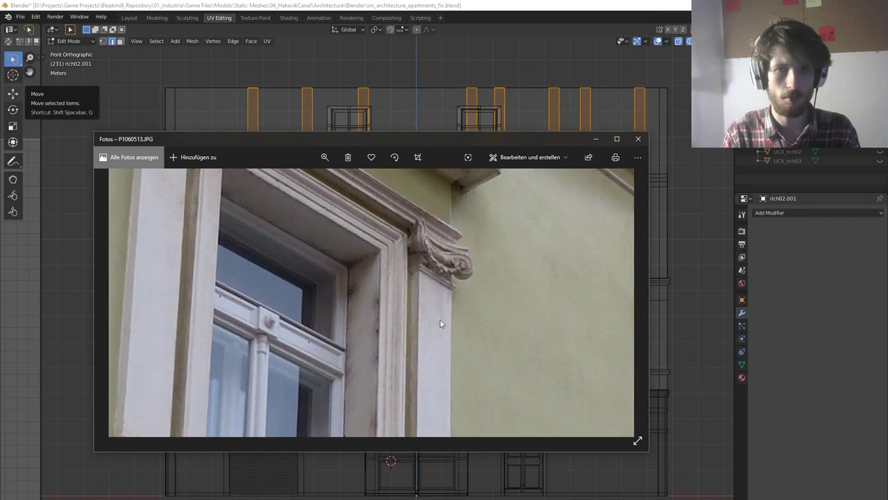
{"action": "scroll", "coordinate": [425, 273], "scroll_direction": "down", "scroll_amount": 2}
{"action": "scroll", "coordinate": [424, 273], "scroll_direction": "up", "scroll_amount": 1}
{"action": "left_click_drag", "start_coordinate": [424, 273], "coordinate": [391, 259]}
{"action": "scroll", "coordinate": [407, 245], "scroll_direction": "up", "scroll_amount": 1}
{"action": "scroll", "coordinate": [407, 265], "scroll_direction": "down", "scroll_amount": 3}
{"action": "scroll", "coordinate": [390, 274], "scroll_direction": "down", "scroll_amount": 2}
{"action": "left_click_drag", "start_coordinate": [548, 390], "coordinate": [486, 346]}
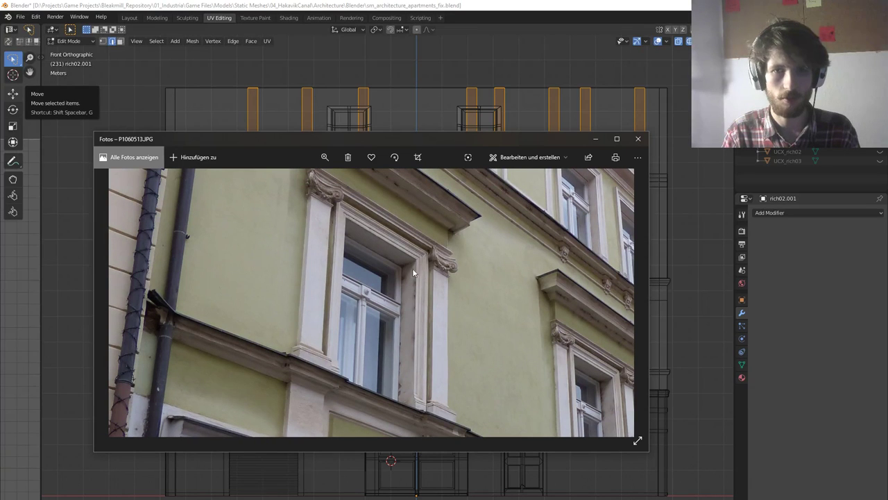
{"action": "scroll", "coordinate": [413, 267], "scroll_direction": "up", "scroll_amount": 2}
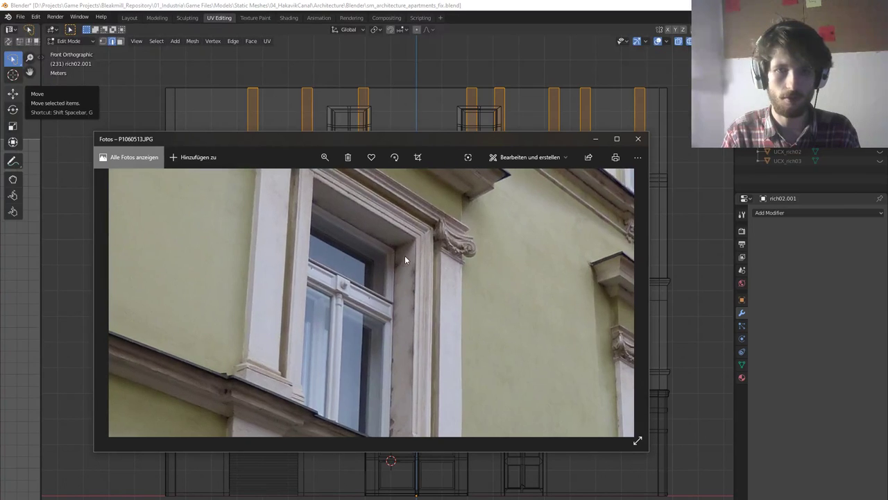
{"action": "scroll", "coordinate": [421, 258], "scroll_direction": "down", "scroll_amount": 2}
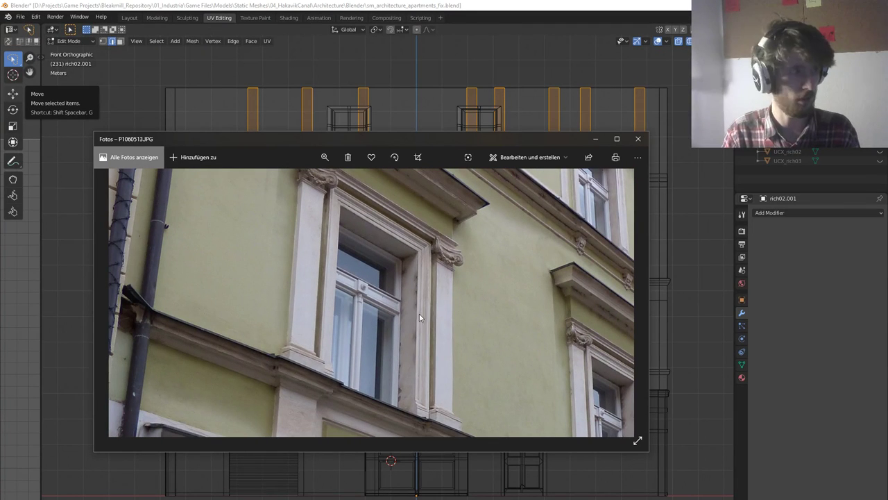
{"action": "scroll", "coordinate": [427, 268], "scroll_direction": "down", "scroll_amount": 2}
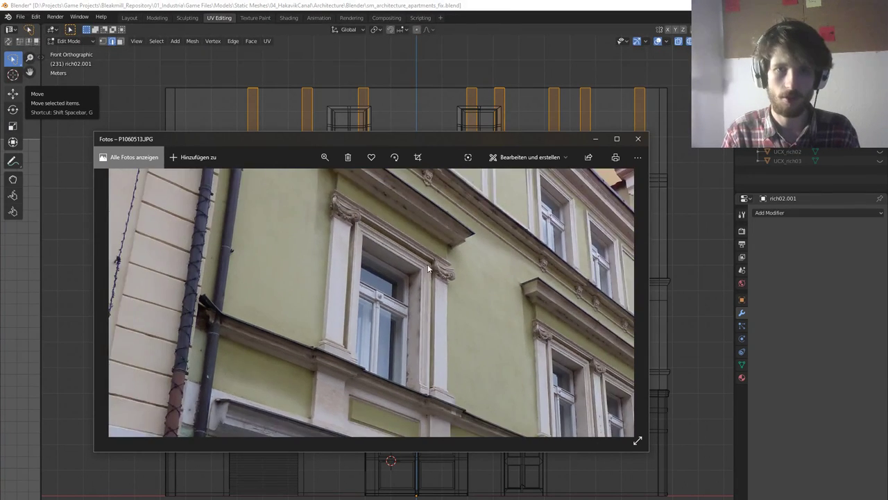
{"action": "left_click", "coordinate": [595, 140]}
Try circle-selecting the pilaster, ledge and base faces around the window panel between the first and second strips
{"action": "scroll", "coordinate": [445, 255], "scroll_direction": "down", "scroll_amount": 3}
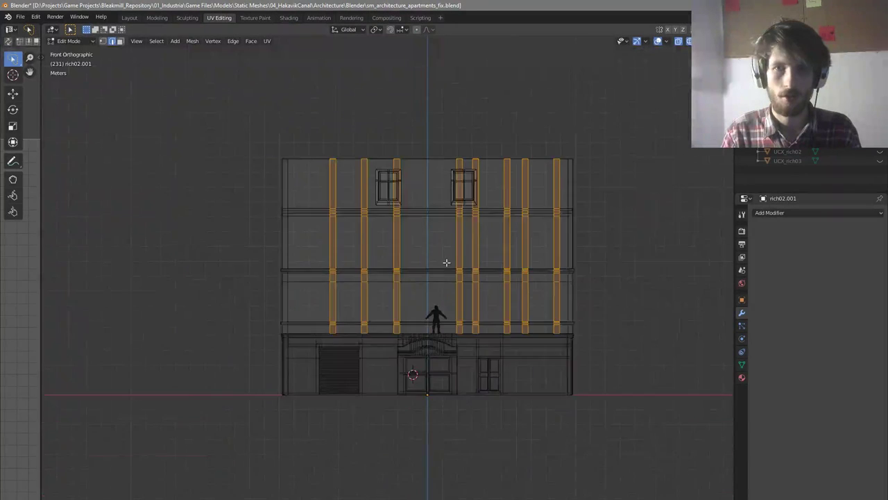
{"action": "scroll", "coordinate": [491, 268], "scroll_direction": "up", "scroll_amount": 3}
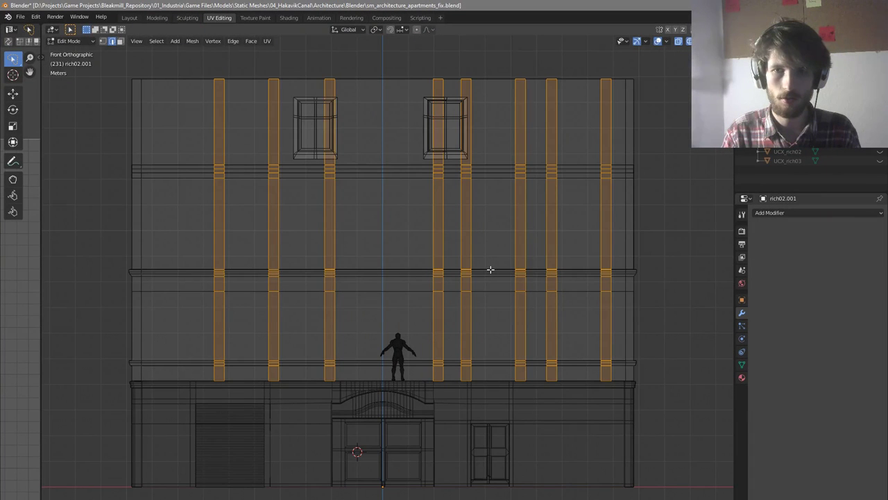
{"action": "middle_click_drag", "start_coordinate": [418, 297], "coordinate": [430, 303]}
{"action": "key", "text": "KP_1"}
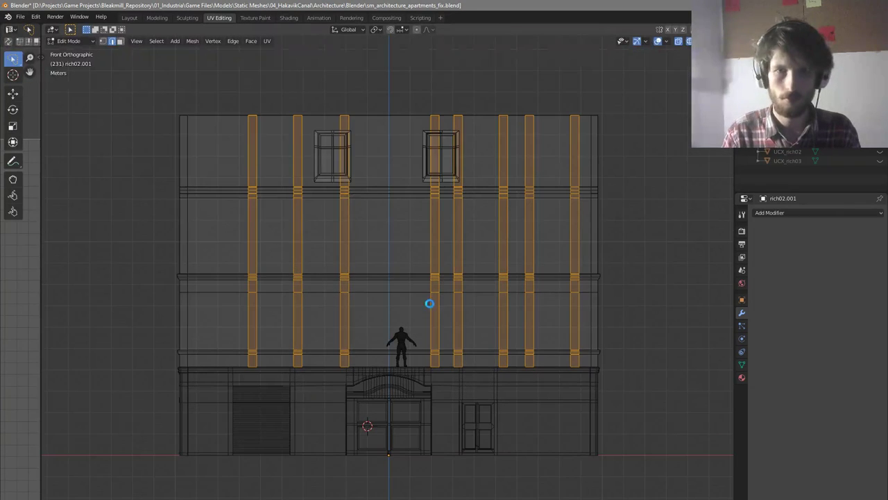
{"action": "scroll", "coordinate": [308, 296], "scroll_direction": "up", "scroll_amount": 1}
{"action": "key", "text": "alt+a"}
{"action": "scroll", "coordinate": [268, 329], "scroll_direction": "up", "scroll_amount": 4}
{"action": "left_click", "coordinate": [249, 322]}
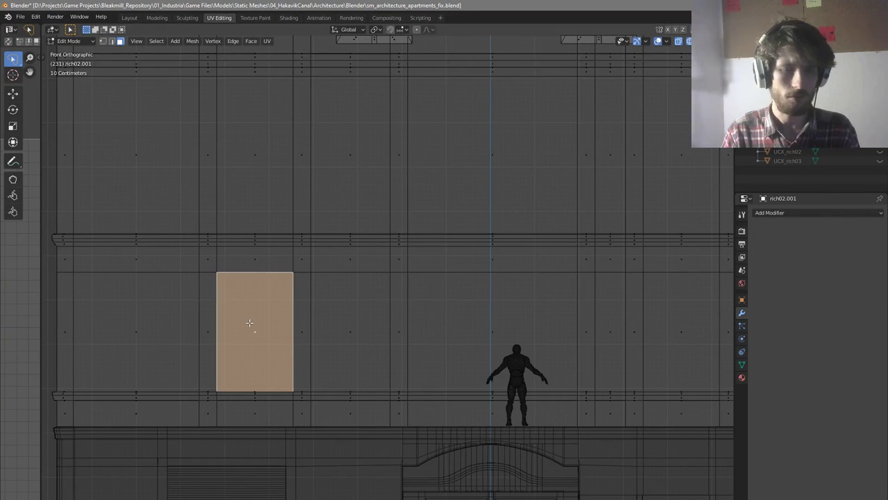
{"action": "scroll", "coordinate": [219, 408], "scroll_direction": "up", "scroll_amount": 2}
{"action": "key", "text": "c"}
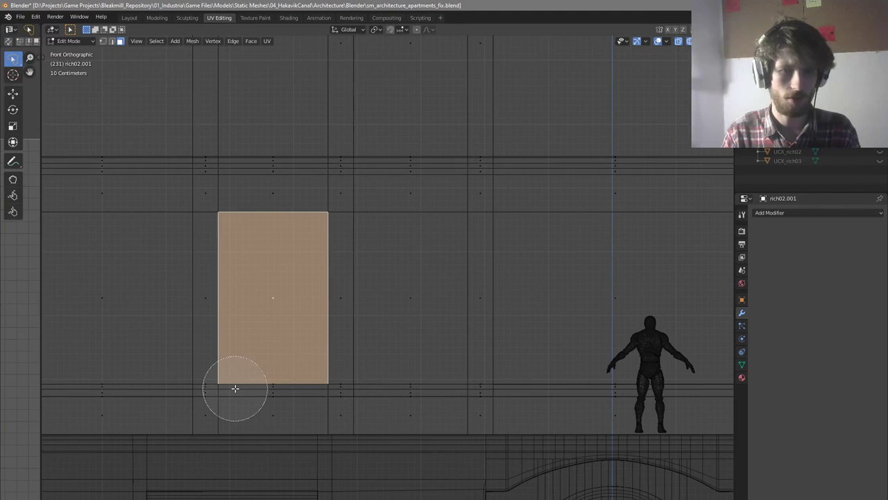
{"action": "mouse_move", "coordinate": [235, 388]}
{"action": "left_mouse_down"}
{"action": "mouse_move", "coordinate": [313, 382]}
{"action": "mouse_move", "coordinate": [323, 396]}
{"action": "mouse_move", "coordinate": [328, 262]}
{"action": "left_mouse_up"}
{"action": "key", "text": "Escape"}
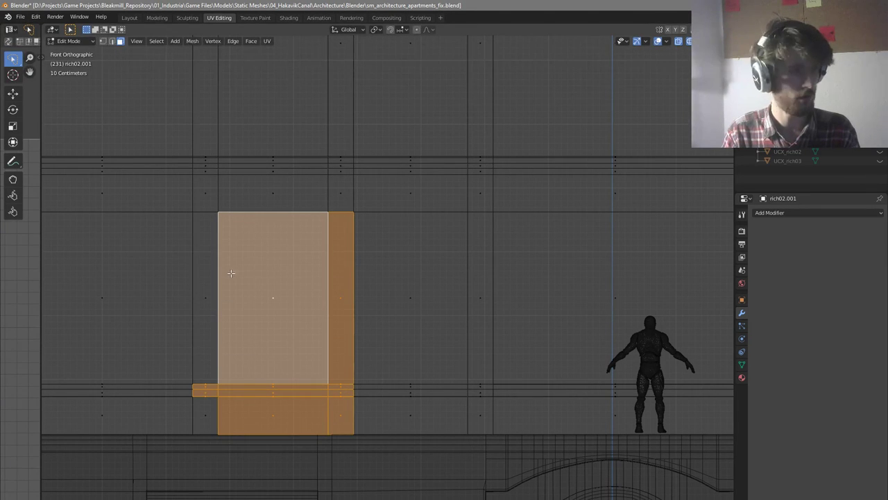
Examine the window surround and capitals up close in P1060513.JPG, minimize the photo viewer and clear the face selection
{"action": "key", "text": "alt+Tab"}
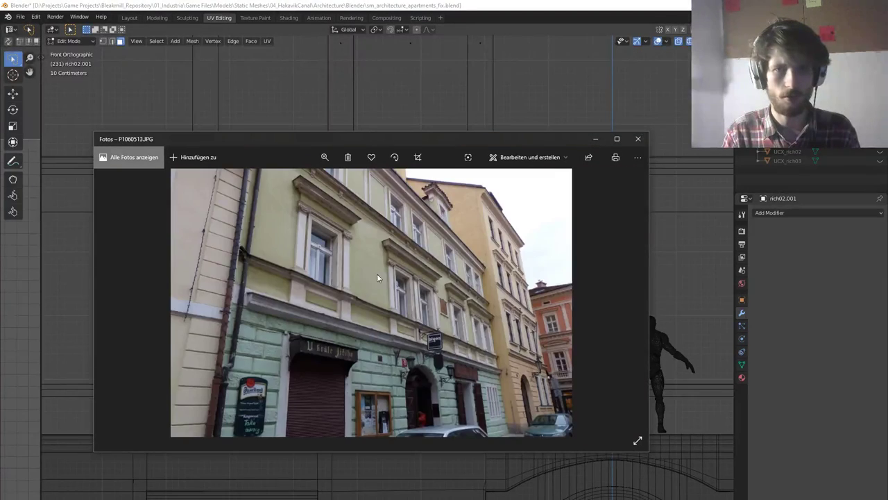
{"action": "scroll", "coordinate": [330, 214], "scroll_direction": "up", "scroll_amount": 2}
{"action": "scroll", "coordinate": [330, 214], "scroll_direction": "up", "scroll_amount": 1}
{"action": "left_click_drag", "start_coordinate": [343, 228], "coordinate": [349, 279]}
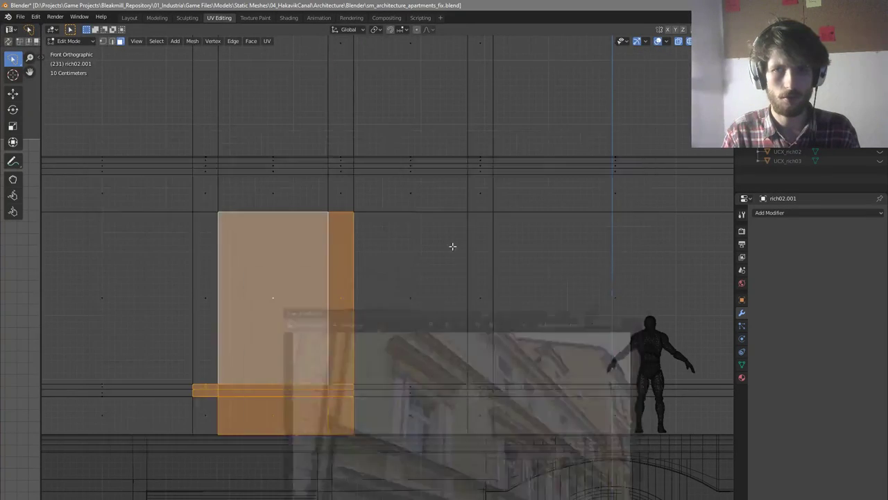
{"action": "left_click", "coordinate": [596, 139]}
{"action": "scroll", "coordinate": [374, 278], "scroll_direction": "down", "scroll_amount": 2}
{"action": "key", "text": "alt+a"}
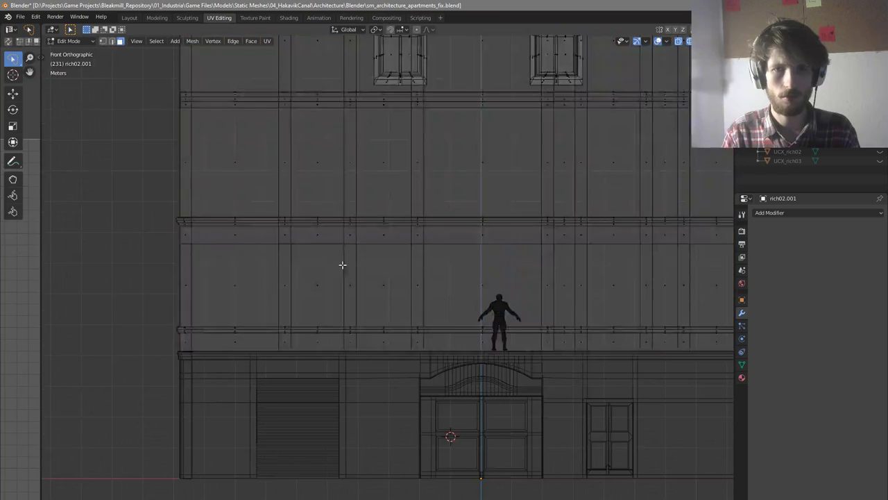
{"action": "middle_click_drag", "start_coordinate": [421, 271], "coordinate": [251, 271], "text": "shift"}
{"action": "scroll", "coordinate": [292, 271], "scroll_direction": "down", "scroll_amount": 1}
{"action": "key", "text": "ctrl+r"}
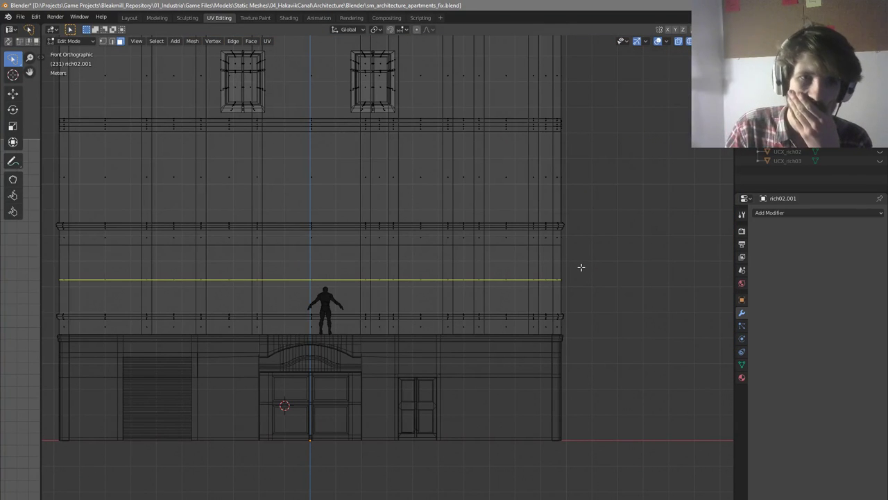
{"action": "right_click", "coordinate": [579, 310]}
Recheck the height of the pilaster capitals and ledges in P1060513.JPG and minimize the photo viewer
{"action": "key", "text": "alt+Tab"}
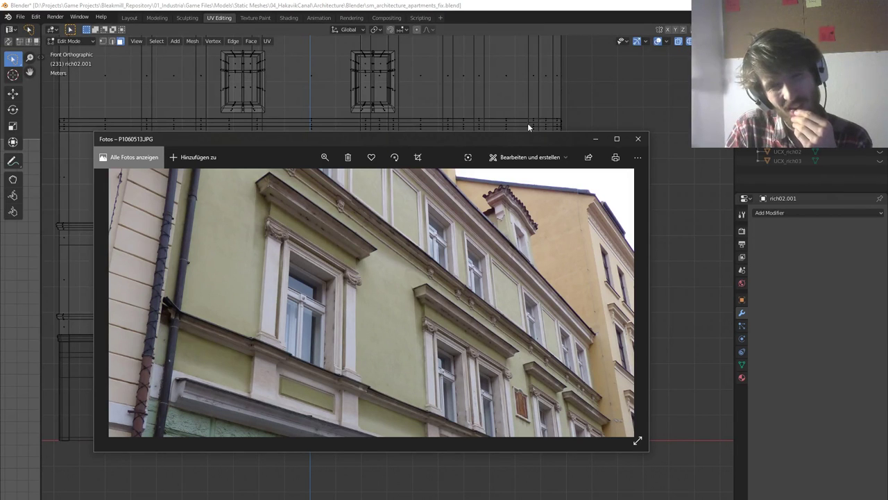
{"action": "left_click", "coordinate": [595, 141]}
{"action": "key", "text": "alt+Tab"}
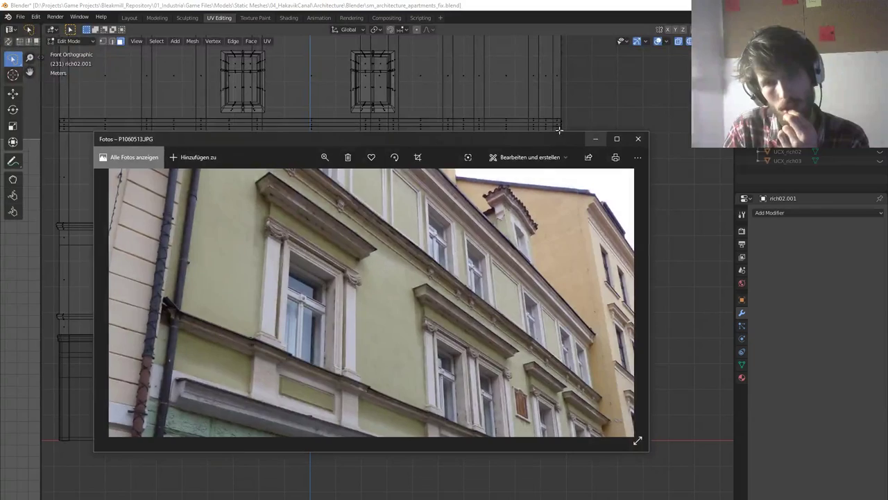
{"action": "left_click", "coordinate": [595, 140]}
Insert a horizontal edge loop across the lowest upper storey, slid about -0.81 to sit just below the window-top line
{"action": "middle_click_drag", "start_coordinate": [322, 251], "coordinate": [387, 262], "text": "shift"}
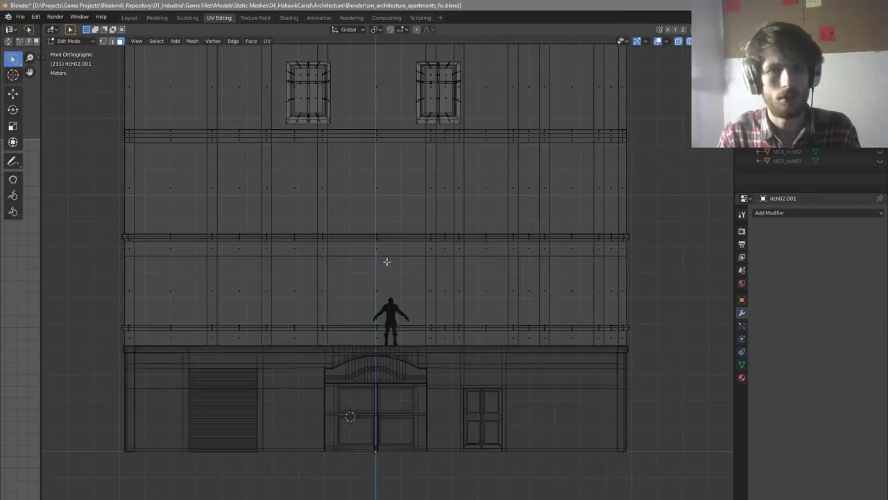
{"action": "scroll", "coordinate": [398, 264], "scroll_direction": "up", "scroll_amount": 2}
{"action": "scroll", "coordinate": [446, 270], "scroll_direction": "down", "scroll_amount": 2}
{"action": "key", "text": "KP_Decimal"}
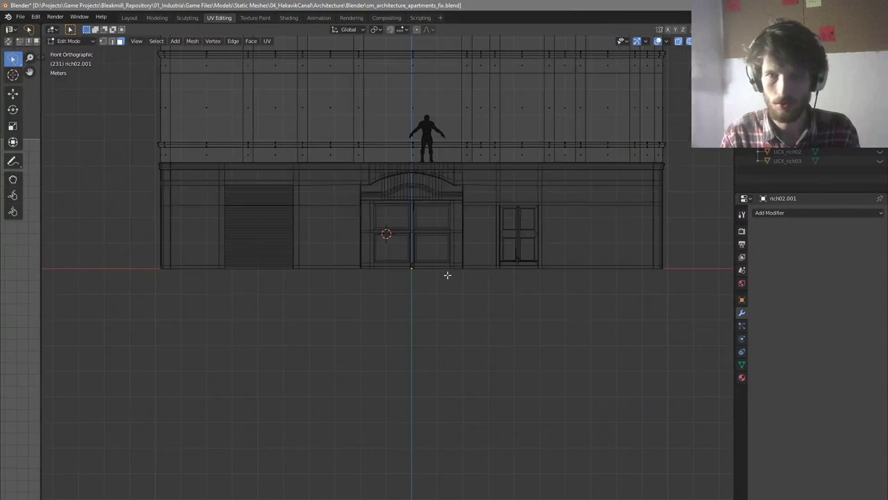
{"action": "scroll", "coordinate": [446, 274], "scroll_direction": "down", "scroll_amount": 4}
{"action": "scroll", "coordinate": [451, 248], "scroll_direction": "up", "scroll_amount": 5}
{"action": "scroll", "coordinate": [569, 301], "scroll_direction": "down", "scroll_amount": 1}
{"action": "key", "text": "ctrl+r"}
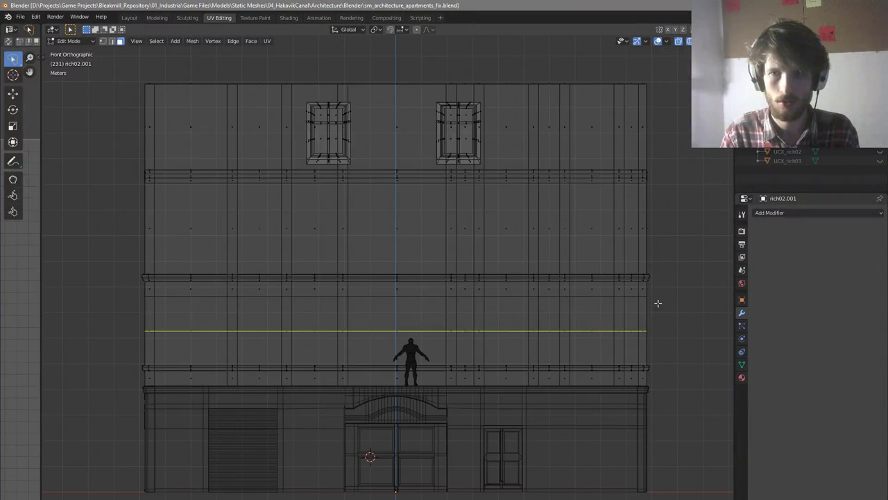
{"action": "left_click", "coordinate": [658, 303]}
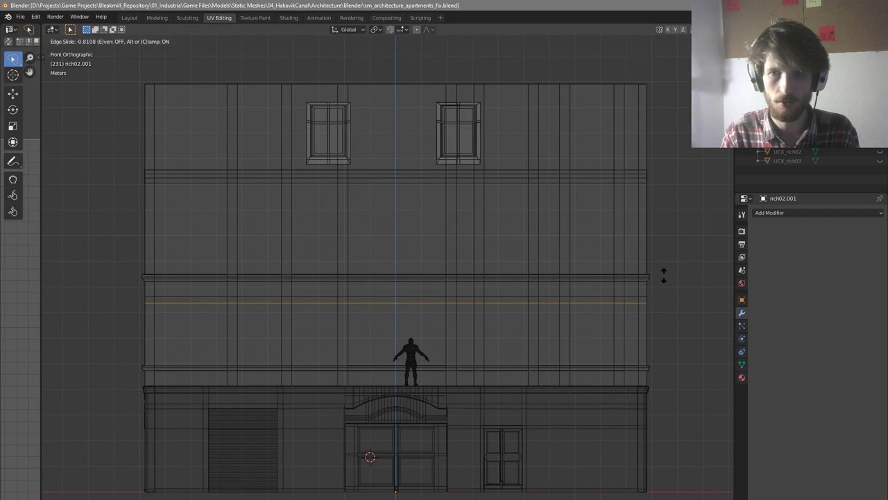
{"action": "left_click", "coordinate": [664, 276]}
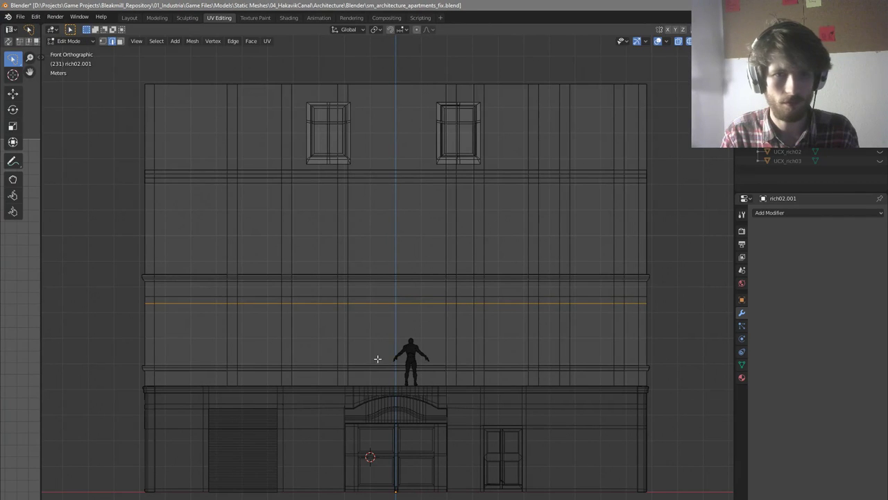
Try adding a vertical edge loop between the facade's left corner and the first strip, and undo it
{"action": "scroll", "coordinate": [188, 371], "scroll_direction": "up", "scroll_amount": 2}
{"action": "key", "text": "ctrl+r"}
{"action": "left_click", "coordinate": [215, 374]}
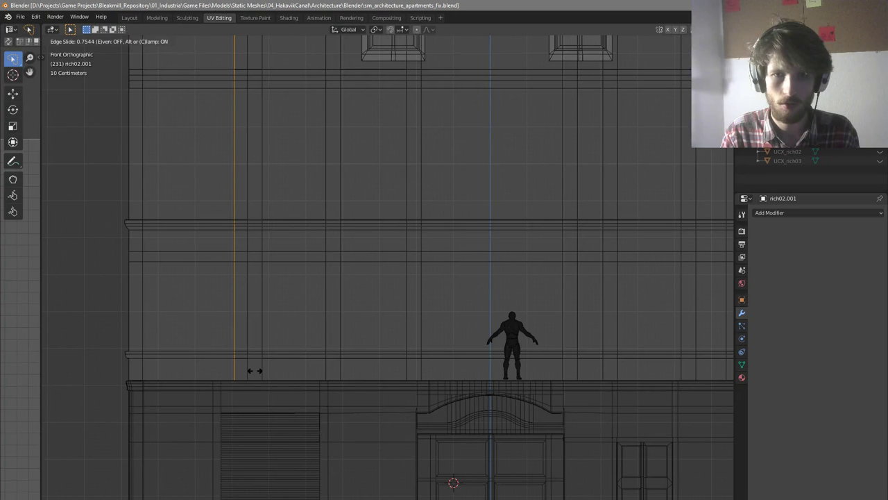
{"action": "right_click", "coordinate": [278, 364]}
{"action": "scroll", "coordinate": [284, 362], "scroll_direction": "down", "scroll_amount": 5}
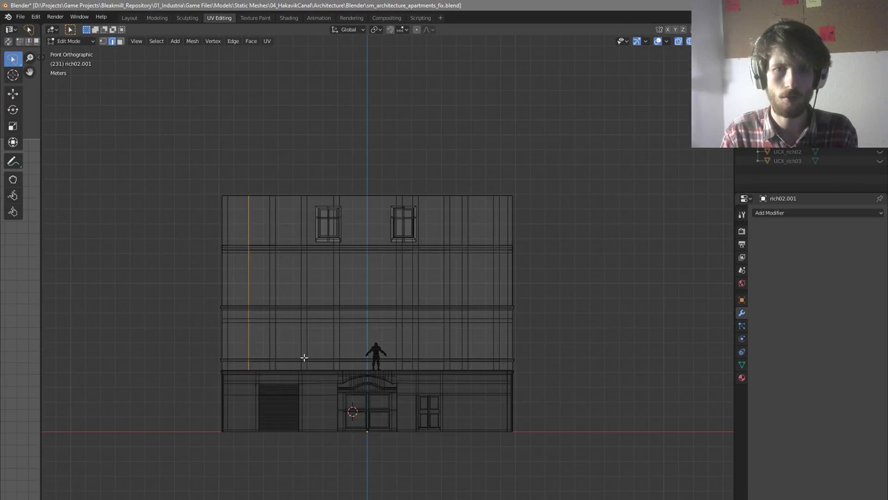
{"action": "key", "text": "ctrl+z"}
Show the building in solid shading and select the lowest storey's window panel face between the second and third strips
{"action": "scroll", "coordinate": [339, 339], "scroll_direction": "up", "scroll_amount": 3}
{"action": "key", "text": "z"}
{"action": "left_click", "coordinate": [293, 340]}
{"action": "key", "text": "z"}
{"action": "left_click", "coordinate": [467, 340]}
{"action": "mouse_move", "coordinate": [468, 341]}
{"action": "middle_mouse_down"}
{"action": "mouse_move", "coordinate": [499, 345]}
{"action": "mouse_move", "coordinate": [450, 352]}
{"action": "middle_mouse_up"}
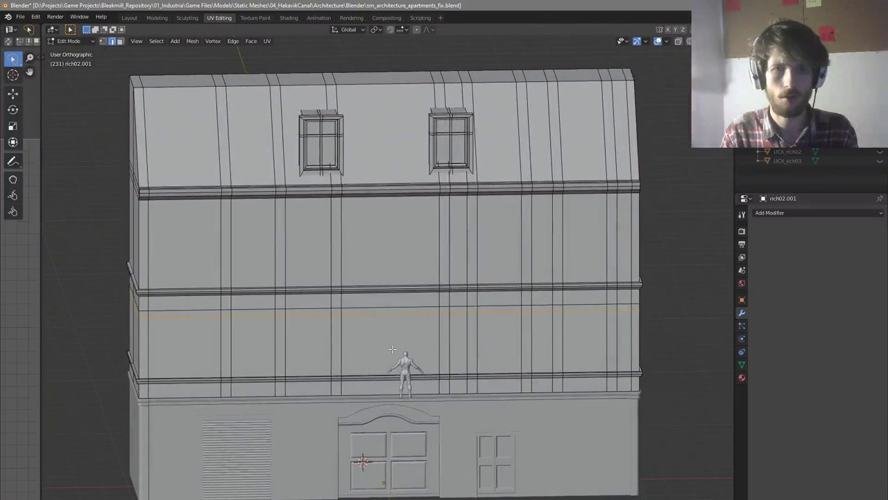
{"action": "key", "text": "3"}
{"action": "left_click", "coordinate": [308, 345]}
Examine the strip and ledge layout in front view and briefly bring up the reference photo for comparison
{"action": "middle_click_drag", "start_coordinate": [399, 348], "coordinate": [378, 350]}
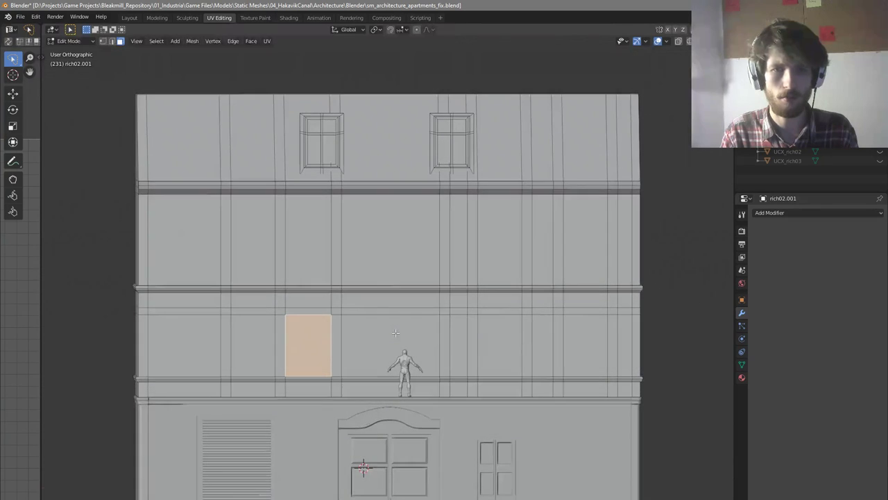
{"action": "scroll", "coordinate": [266, 313], "scroll_direction": "up", "scroll_amount": 3}
{"action": "scroll", "coordinate": [266, 313], "scroll_direction": "down", "scroll_amount": 2}
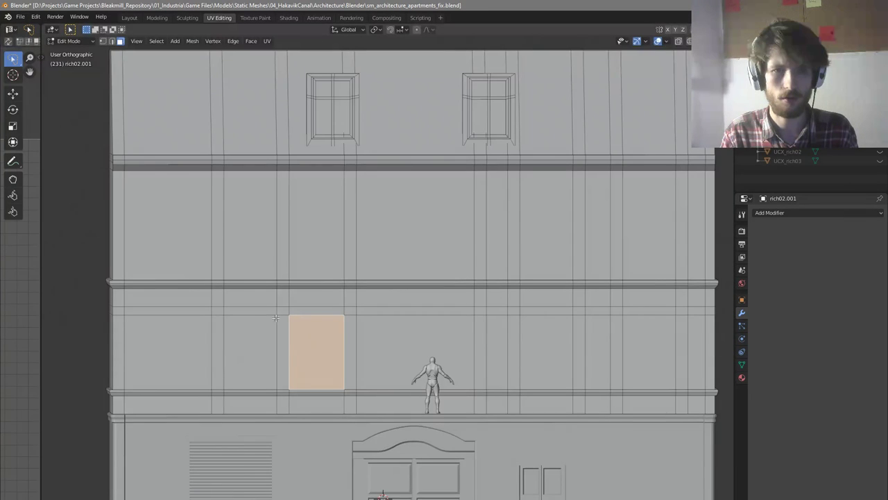
{"action": "scroll", "coordinate": [284, 320], "scroll_direction": "down", "scroll_amount": 2}
{"action": "key", "text": "KP_1"}
{"action": "scroll", "coordinate": [288, 322], "scroll_direction": "up", "scroll_amount": 2}
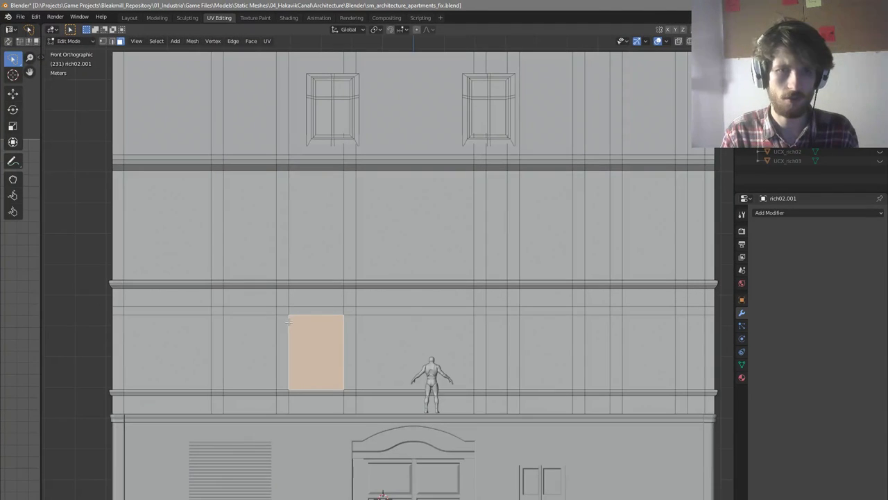
{"action": "scroll", "coordinate": [392, 387], "scroll_direction": "down", "scroll_amount": 3}
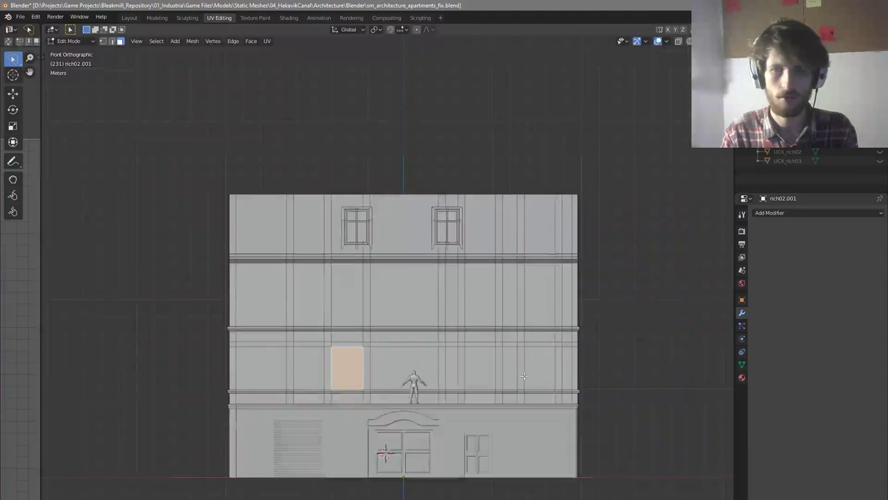
{"action": "scroll", "coordinate": [524, 376], "scroll_direction": "up", "scroll_amount": 3}
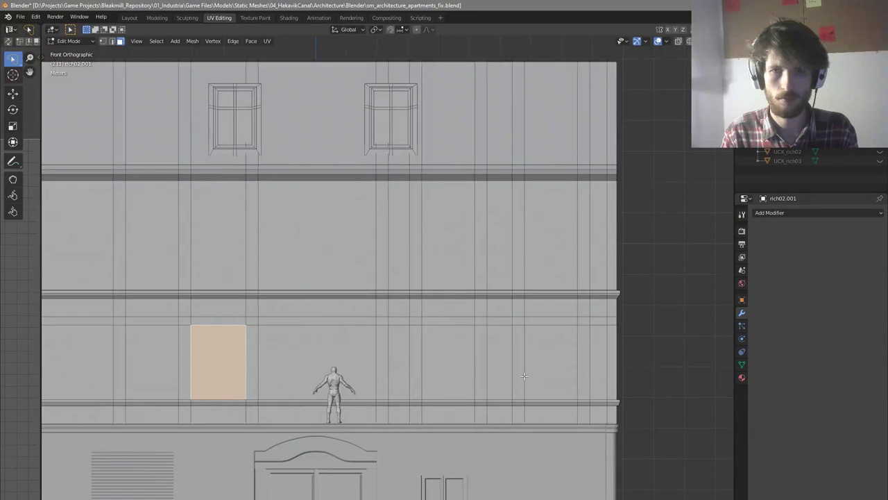
{"action": "scroll", "coordinate": [524, 376], "scroll_direction": "down", "scroll_amount": 1}
{"action": "key", "text": "alt+Tab"}
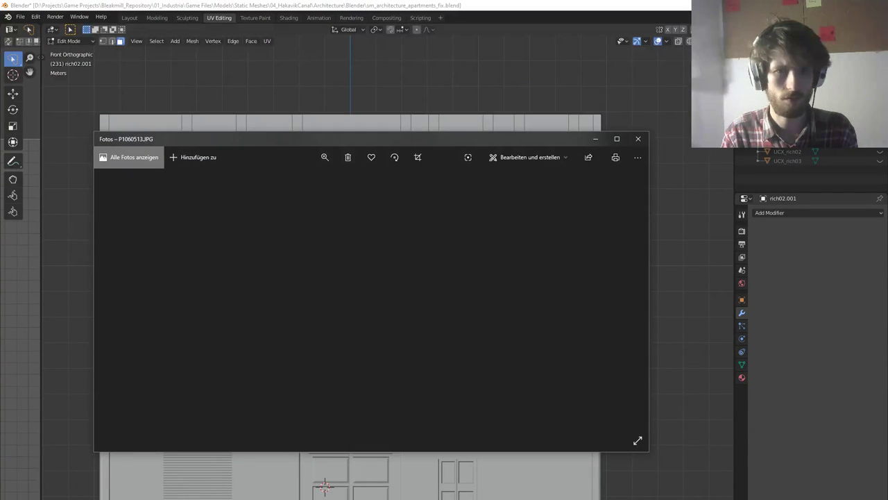
{"action": "left_click", "coordinate": [594, 138]}
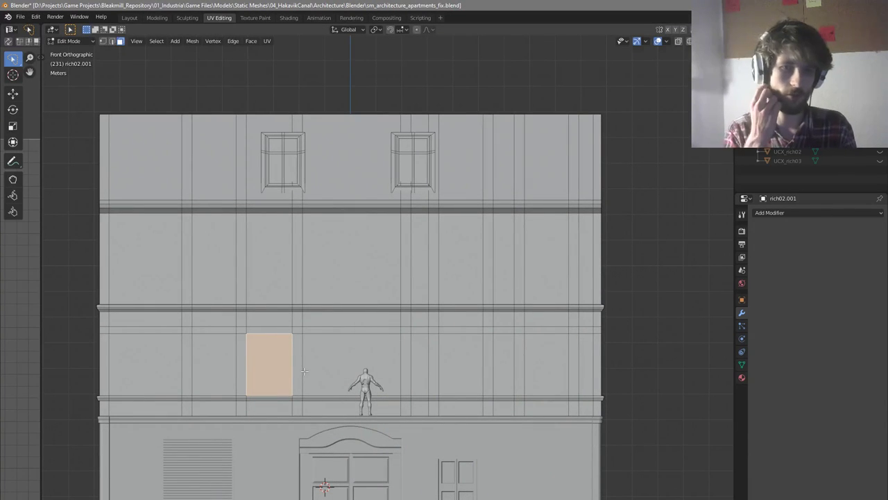
Clear the selection and insert a vertical edge loop close to the right side of the second strip
{"action": "key", "text": "2"}
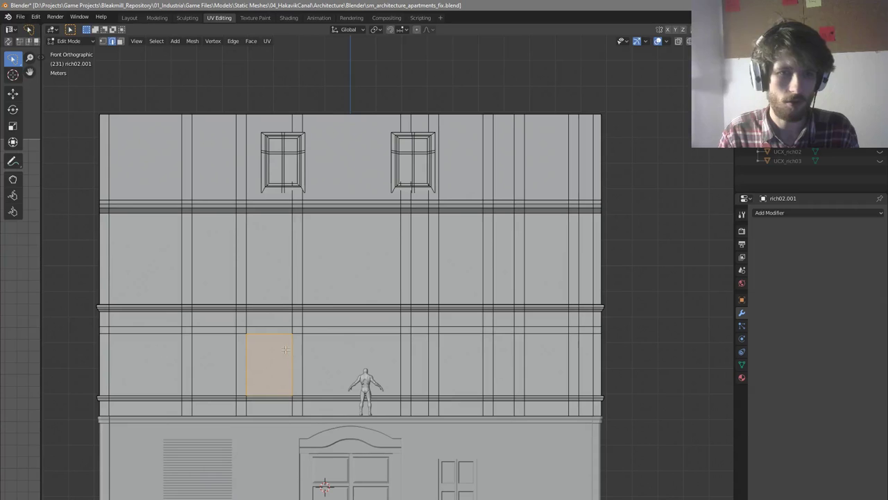
{"action": "key", "text": "alt+a"}
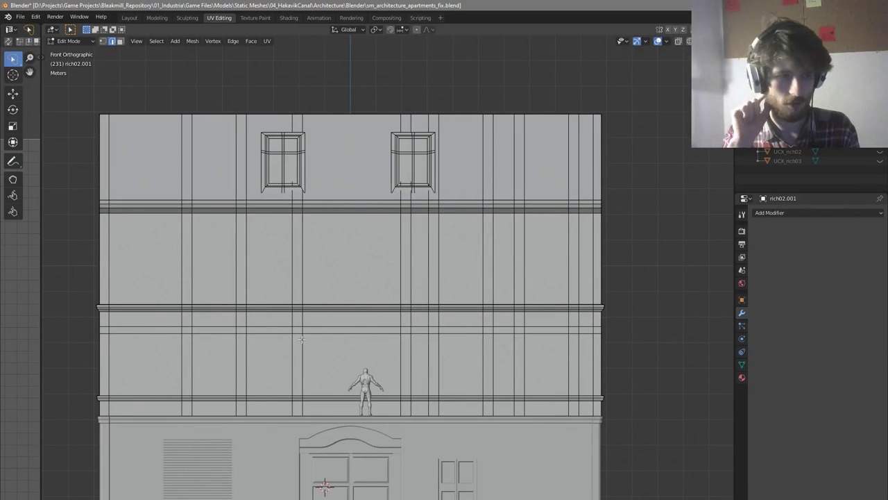
{"action": "scroll", "coordinate": [300, 340], "scroll_direction": "down", "scroll_amount": 1}
{"action": "scroll", "coordinate": [249, 330], "scroll_direction": "up", "scroll_amount": 1}
{"action": "scroll", "coordinate": [250, 331], "scroll_direction": "up", "scroll_amount": 1}
{"action": "left_click", "coordinate": [276, 341], "text": "alt"}
{"action": "key", "text": "g"}
{"action": "key", "text": "g"}
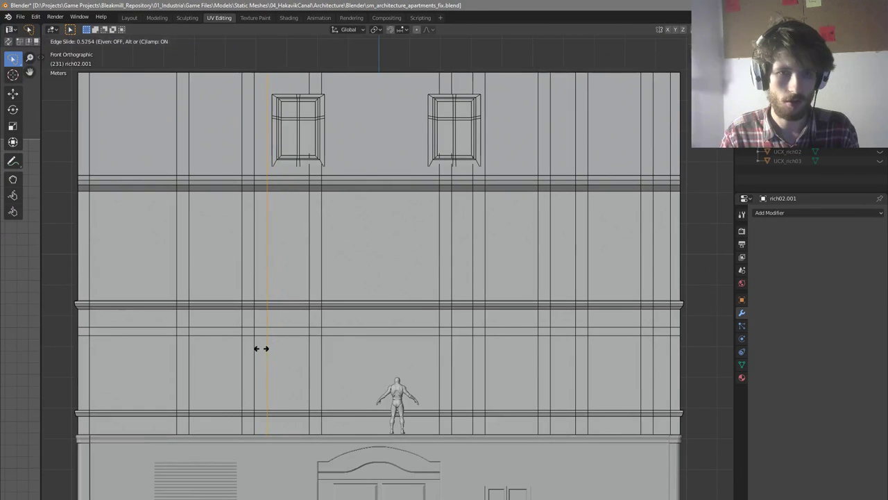
Insert vertical edge loops just left of the first and third strips, slid about -0.77 and 0.61
{"action": "key", "text": "g"}
{"action": "key", "text": "g"}
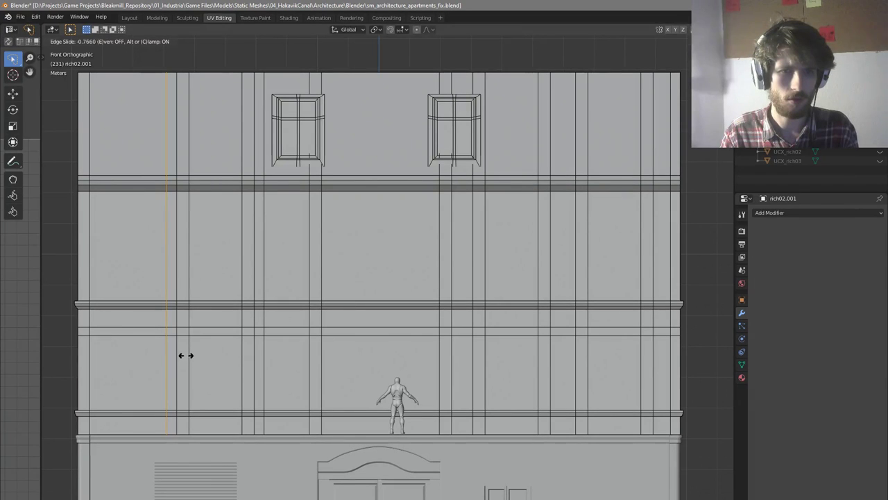
{"action": "left_click", "coordinate": [186, 356]}
{"action": "key", "text": "ctrl+r"}
{"action": "left_click", "coordinate": [297, 346]}
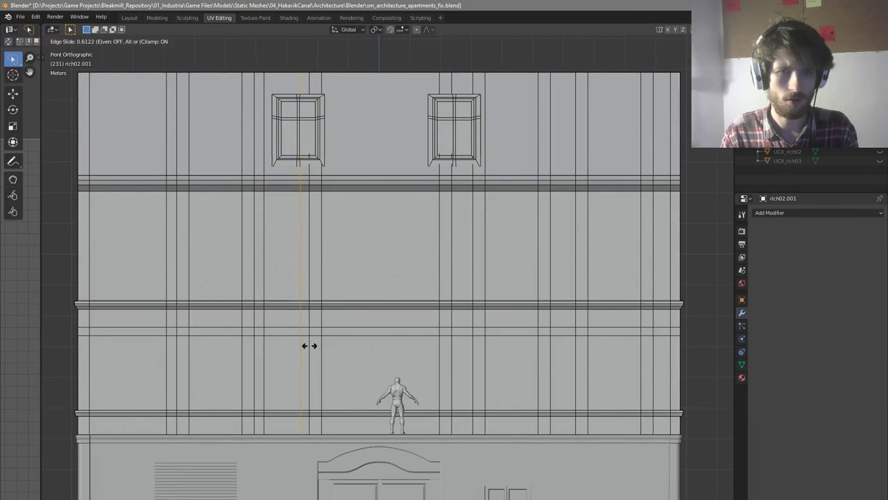
{"action": "left_click", "coordinate": [309, 345]}
{"action": "key", "text": "ctrl+r"}
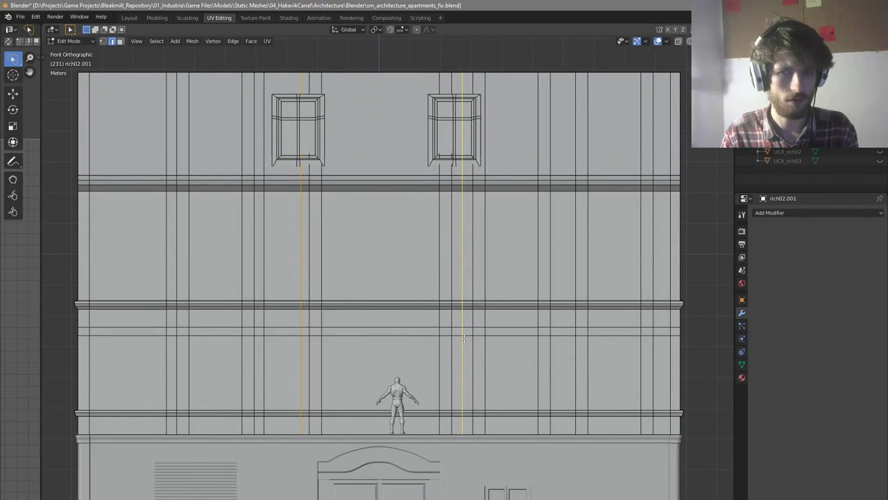
{"action": "key", "text": "Escape"}
Select in wireframe all vertical edge loops from the right dormer's right side across to the strip at the building's right corner
{"action": "key", "text": "z"}
{"action": "left_click", "coordinate": [393, 343]}
{"action": "key", "text": "1"}
{"action": "key", "text": "a"}
{"action": "key", "text": "alt+a"}
{"action": "left_click", "coordinate": [474, 82], "text": "alt"}
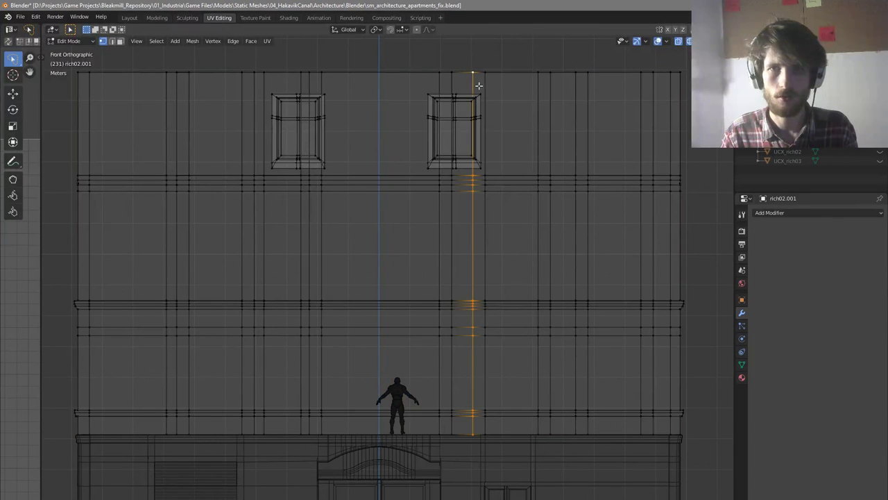
{"action": "left_click", "coordinate": [484, 84], "text": "alt+shift"}
{"action": "left_click", "coordinate": [539, 102], "text": "alt+shift"}
{"action": "left_click", "coordinate": [552, 105], "text": "alt+shift"}
{"action": "left_click", "coordinate": [576, 108], "text": "alt+shift"}
{"action": "left_click", "coordinate": [591, 110], "text": "alt+shift"}
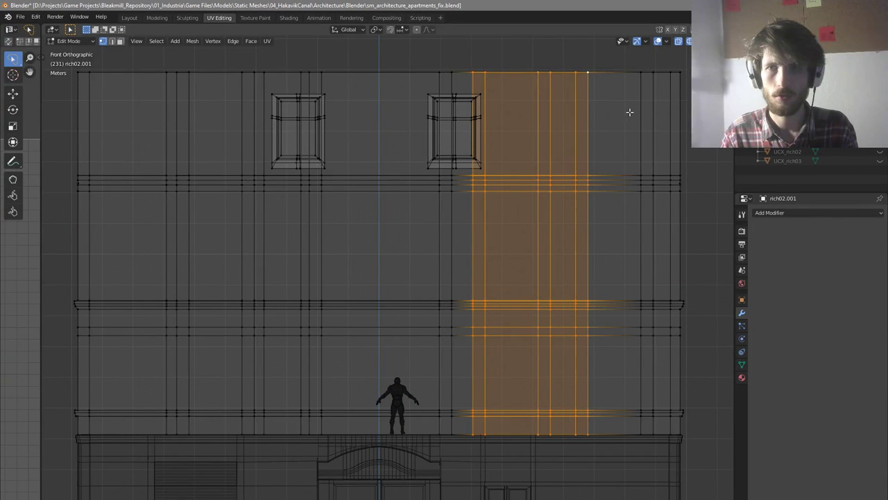
{"action": "left_click", "coordinate": [641, 115], "text": "alt+shift"}
{"action": "left_click", "coordinate": [653, 119], "text": "alt+shift"}
{"action": "key", "text": "f"}
{"action": "key", "text": "x"}
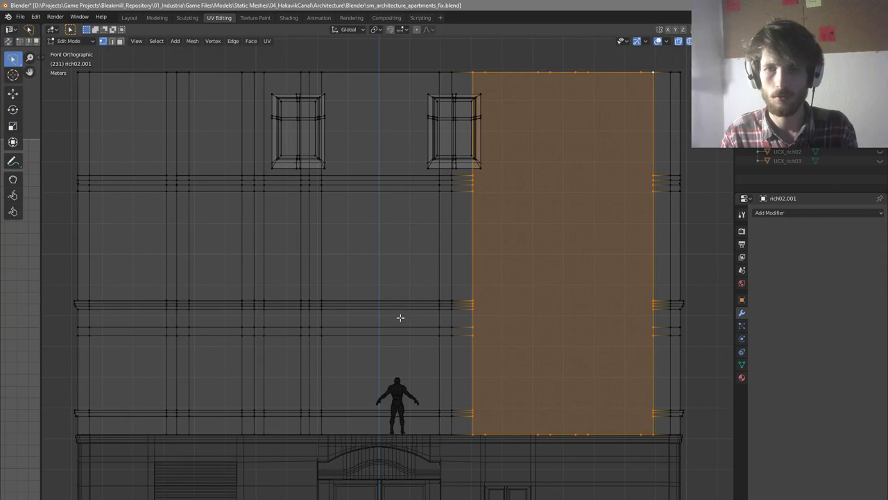
{"action": "key", "text": "ctrl+z"}
Shift the selected vertical edge loops about 0.135 m along X and clear the selection
{"action": "key", "text": "g"}
{"action": "key", "text": "x"}
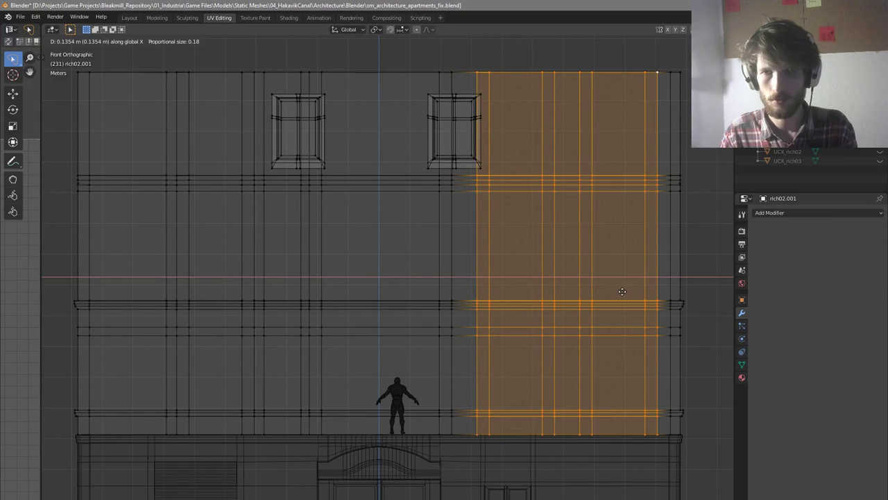
{"action": "left_click", "coordinate": [622, 291]}
{"action": "key", "text": "a"}
{"action": "key", "text": "a"}
Insert two vertical edge loops inside the strip beneath the right dormer
{"action": "scroll", "coordinate": [464, 335], "scroll_direction": "up", "scroll_amount": 3}
{"action": "key", "text": "ctrl+r"}
{"action": "key", "text": "g"}
{"action": "key", "text": "g"}
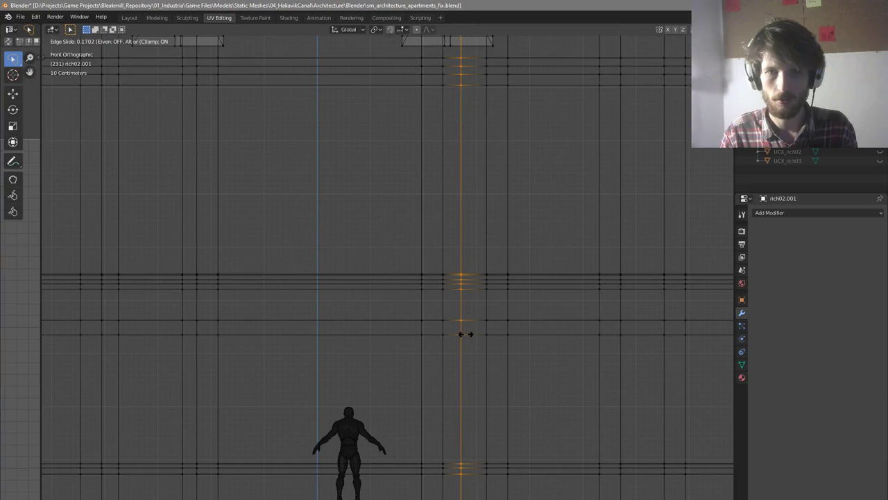
{"action": "left_click", "coordinate": [469, 338]}
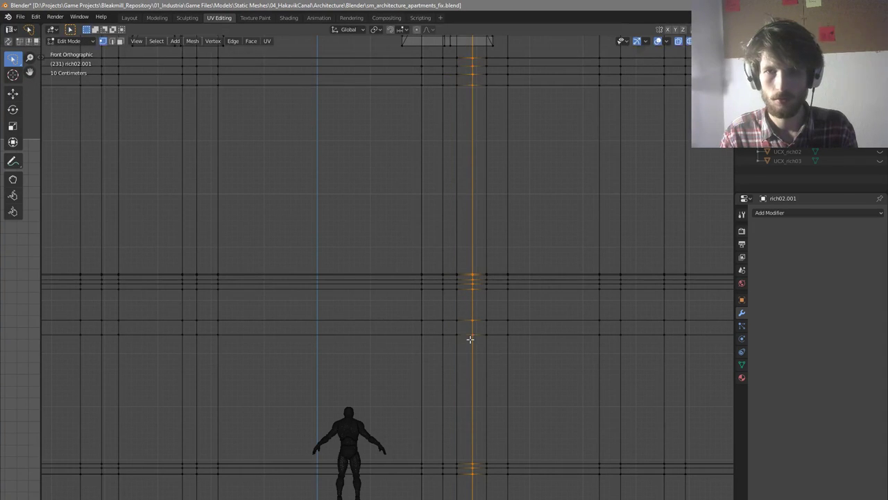
{"action": "scroll", "coordinate": [531, 343], "scroll_direction": "down", "scroll_amount": 4}
{"action": "scroll", "coordinate": [555, 338], "scroll_direction": "up", "scroll_amount": 3}
Insert two vertical edge loops inside the next strip to the right and one more near the building's right corner
{"action": "key", "text": "ctrl+r"}
{"action": "left_click", "coordinate": [543, 334]}
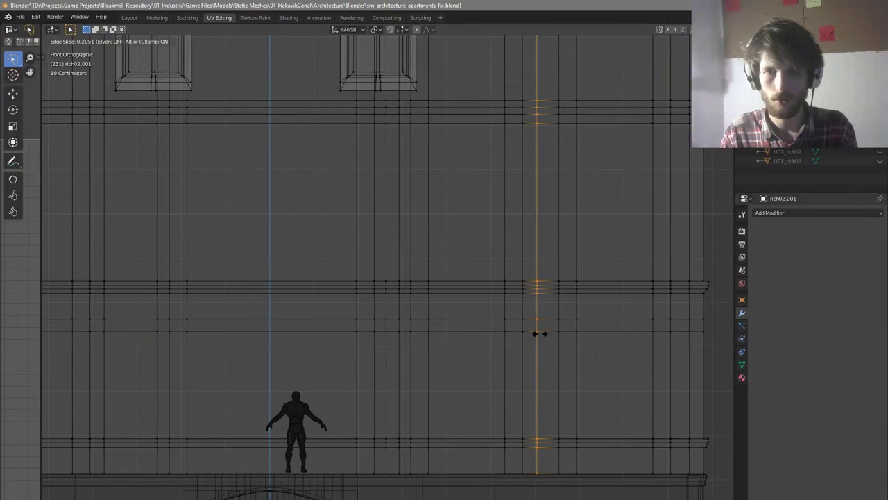
{"action": "left_click", "coordinate": [538, 333]}
{"action": "key", "text": "g"}
{"action": "key", "text": "g"}
{"action": "left_click", "coordinate": [549, 334]}
{"action": "key", "text": "ctrl+r"}
{"action": "left_click", "coordinate": [682, 335]}
{"action": "left_click", "coordinate": [684, 335]}
{"action": "scroll", "coordinate": [650, 334], "scroll_direction": "down", "scroll_amount": 2}
Nudge the outer left vertical edge loop of the first window opening slightly right along X
{"action": "key", "text": "a"}
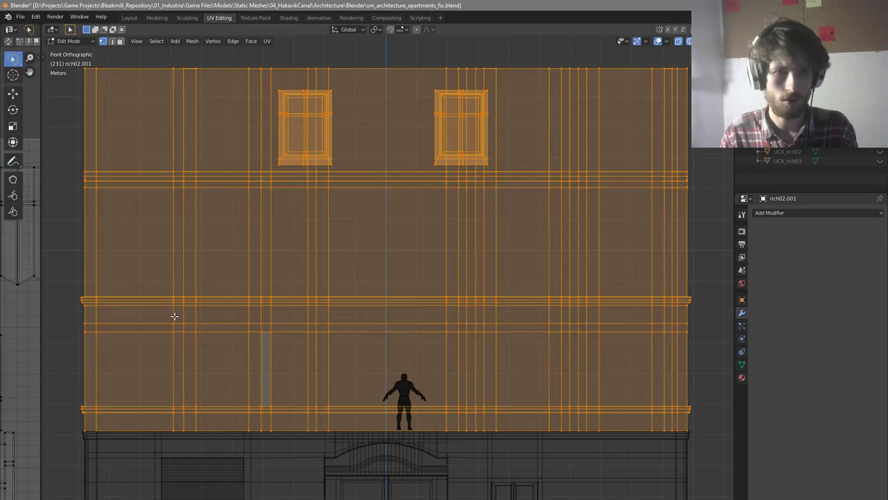
{"action": "key", "text": "alt+a"}
{"action": "left_click", "coordinate": [174, 315], "text": "alt"}
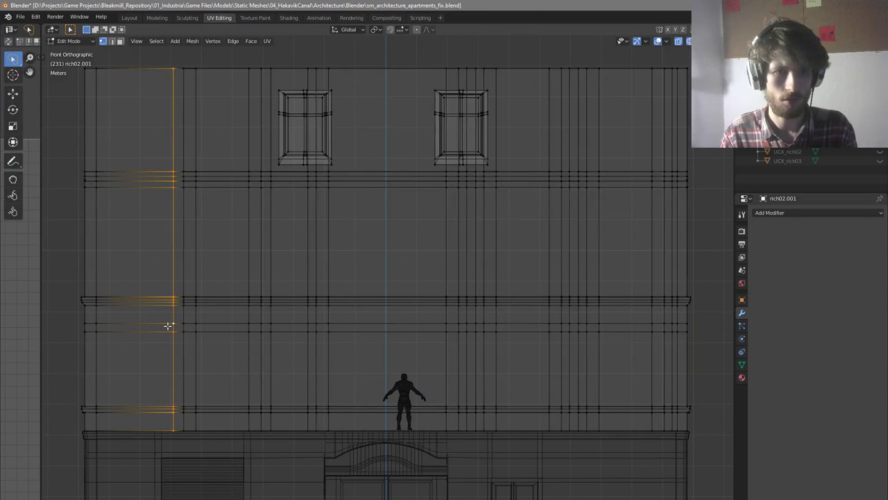
{"action": "scroll", "coordinate": [169, 326], "scroll_direction": "up", "scroll_amount": 1}
{"action": "key", "text": "g"}
{"action": "key", "text": "x"}
{"action": "left_click", "coordinate": [243, 336]}
Move the outer vertical edge loop just left of the left dormer about -0.075 m along X
{"action": "key", "text": "a"}
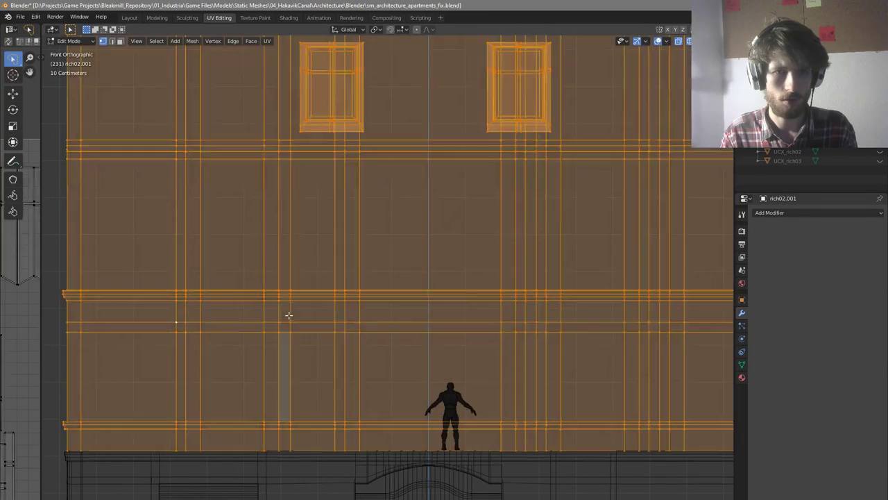
{"action": "key", "text": "alt+a"}
{"action": "left_click", "coordinate": [289, 312], "text": "alt"}
{"action": "key", "text": "g"}
{"action": "key", "text": "x"}
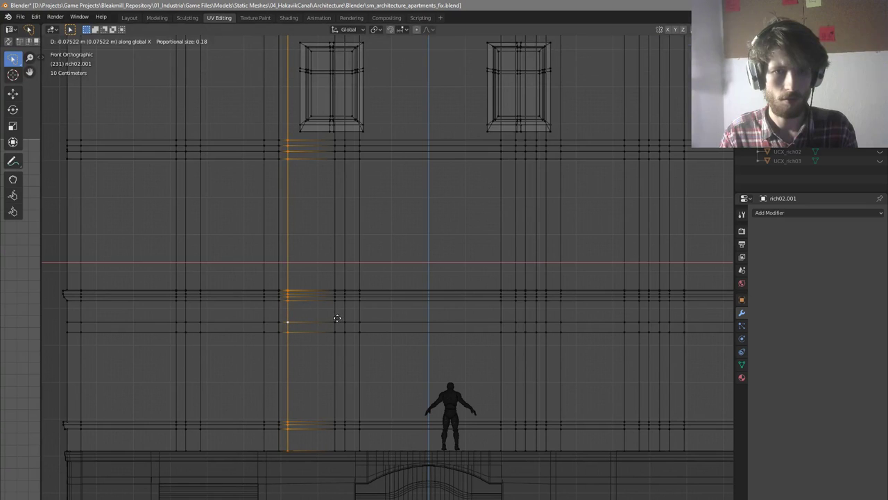
{"action": "left_click", "coordinate": [337, 318]}
Nudge the vertical edge loop beneath the left dormer's centre slightly right along X
{"action": "left_click", "coordinate": [334, 313]}
{"action": "left_click", "coordinate": [333, 312], "text": "alt"}
{"action": "left_click", "coordinate": [428, 318]}
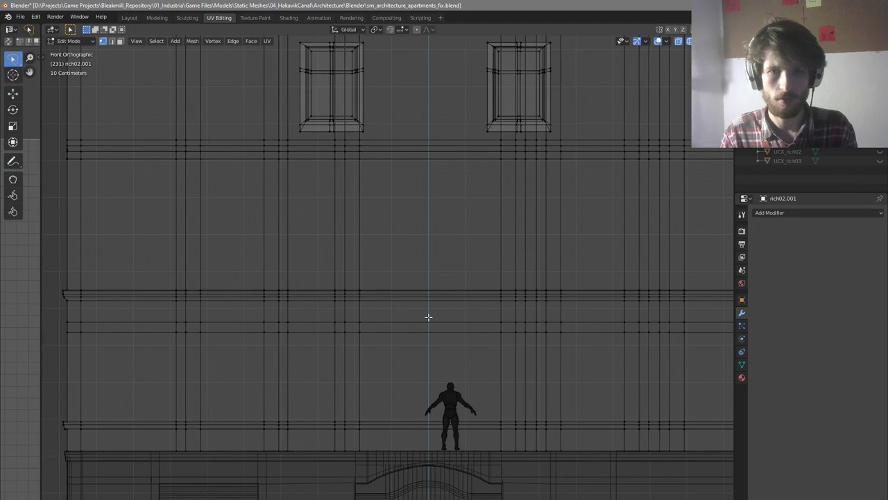
{"action": "left_click", "coordinate": [335, 312], "text": "alt"}
{"action": "key", "text": "g"}
{"action": "key", "text": "x"}
{"action": "key", "text": "Return"}
Circle-select, in face mode with solid shading, the lower storey's first window area, including its wider head band and the ledge section below
{"action": "key", "text": "a"}
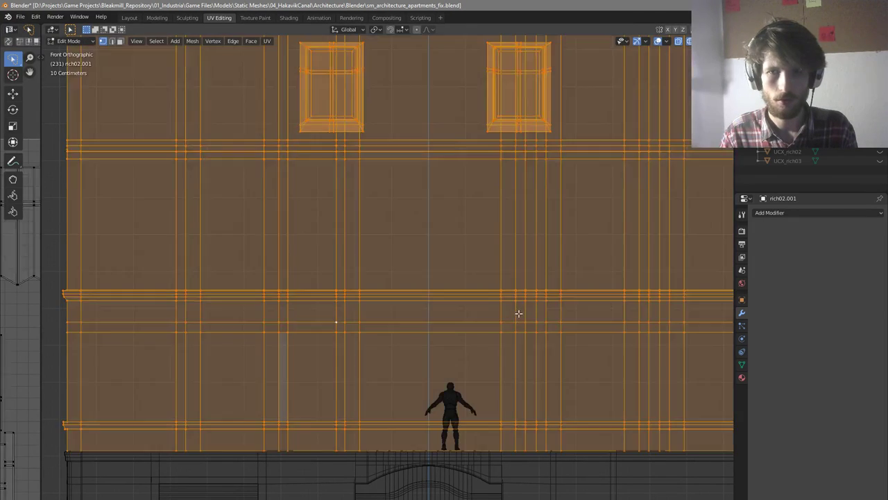
{"action": "key", "text": "alt+a"}
{"action": "key", "text": "3"}
{"action": "key", "text": "a"}
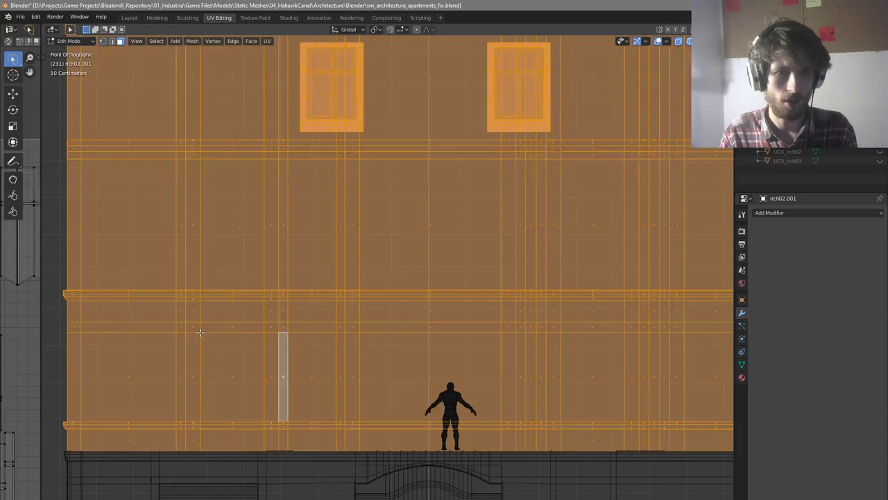
{"action": "key", "text": "alt+a"}
{"action": "key", "text": "c"}
{"action": "key", "text": "Escape"}
{"action": "key", "text": "z"}
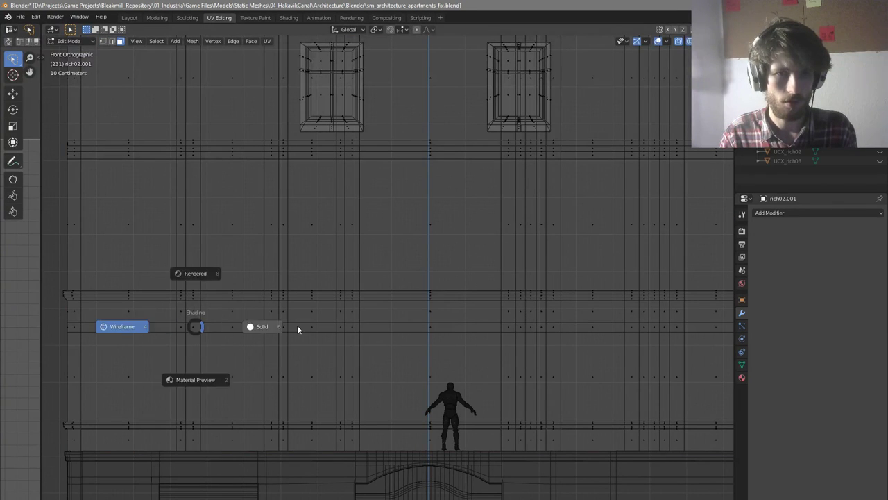
{"action": "left_click", "coordinate": [297, 325]}
{"action": "scroll", "coordinate": [184, 327], "scroll_direction": "up", "scroll_amount": 1}
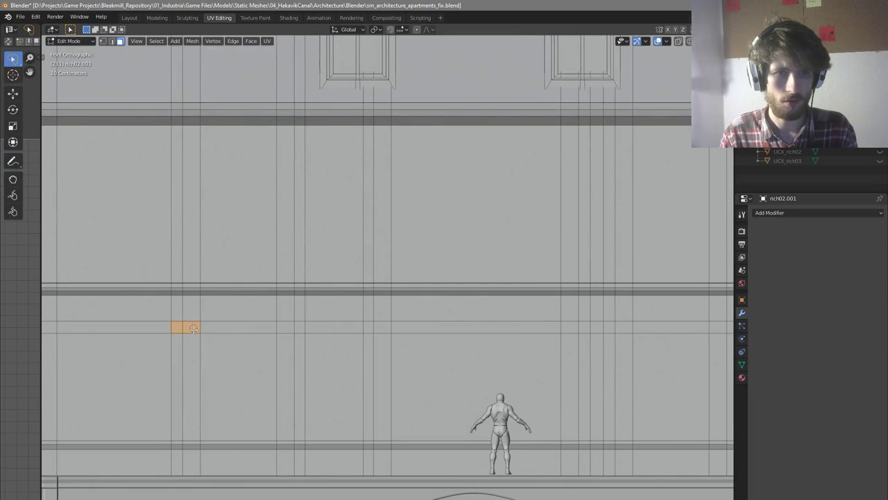
{"action": "left_click_drag", "start_coordinate": [284, 332], "coordinate": [287, 332]}
{"action": "middle_click", "coordinate": [307, 349]}
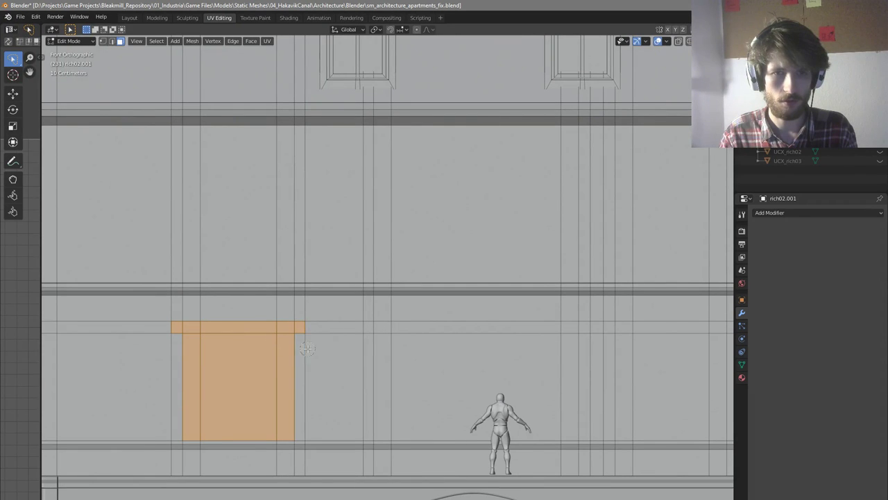
{"action": "left_click_drag", "start_coordinate": [200, 444], "coordinate": [279, 450]}
{"action": "key", "text": "Escape"}
Add the faces of the other three window areas on the lower storey, with head bands and ledge sections, to the selection
{"action": "middle_click_drag", "start_coordinate": [397, 353], "coordinate": [362, 359], "text": "shift"}
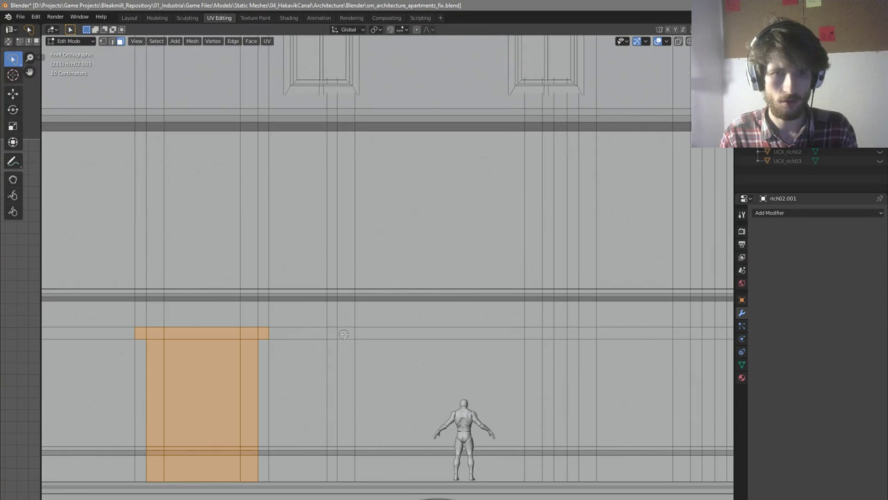
{"action": "left_click", "coordinate": [352, 469], "text": "shift"}
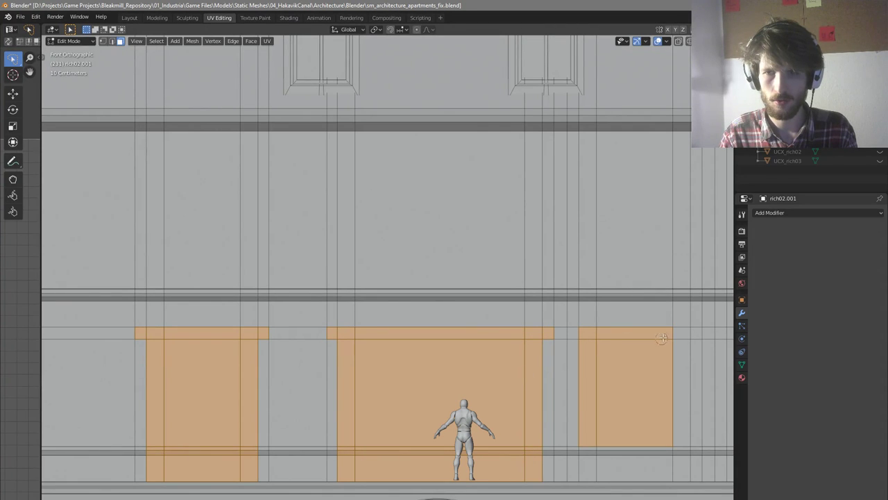
{"action": "left_click", "coordinate": [597, 457], "text": "shift"}
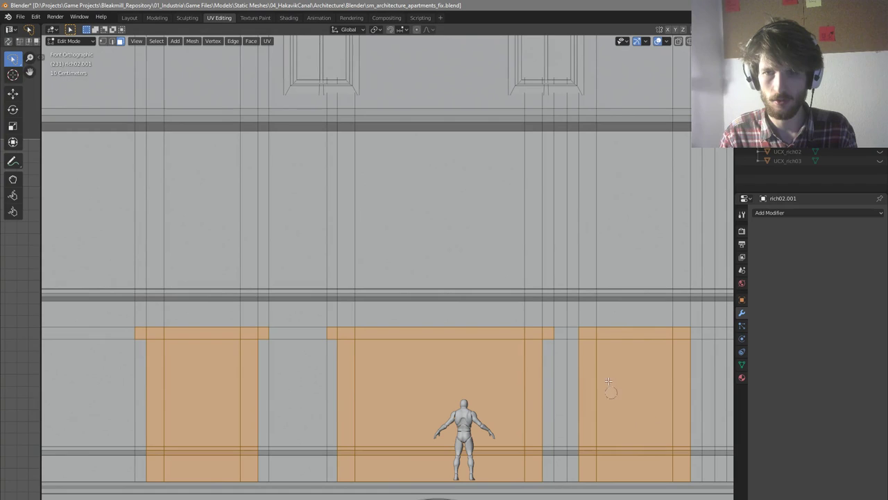
{"action": "scroll", "coordinate": [517, 311], "scroll_direction": "down", "scroll_amount": 5}
{"action": "scroll", "coordinate": [516, 312], "scroll_direction": "up", "scroll_amount": 4}
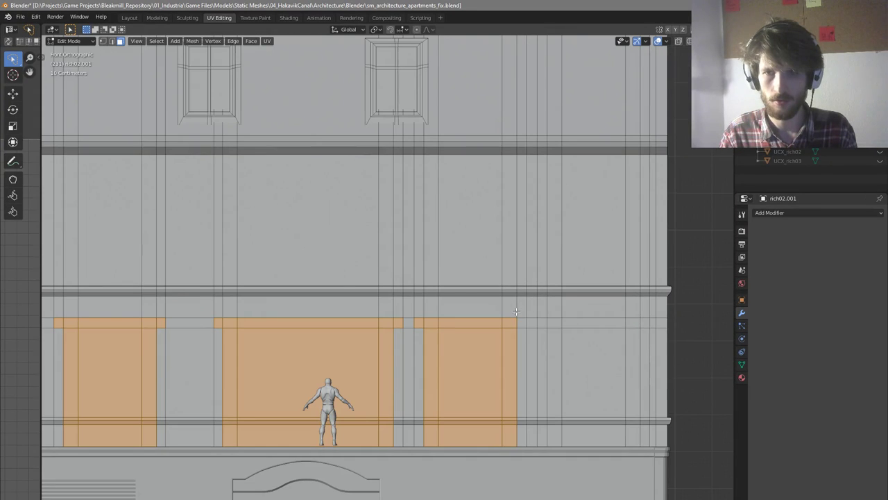
{"action": "left_click", "coordinate": [552, 331], "text": "shift"}
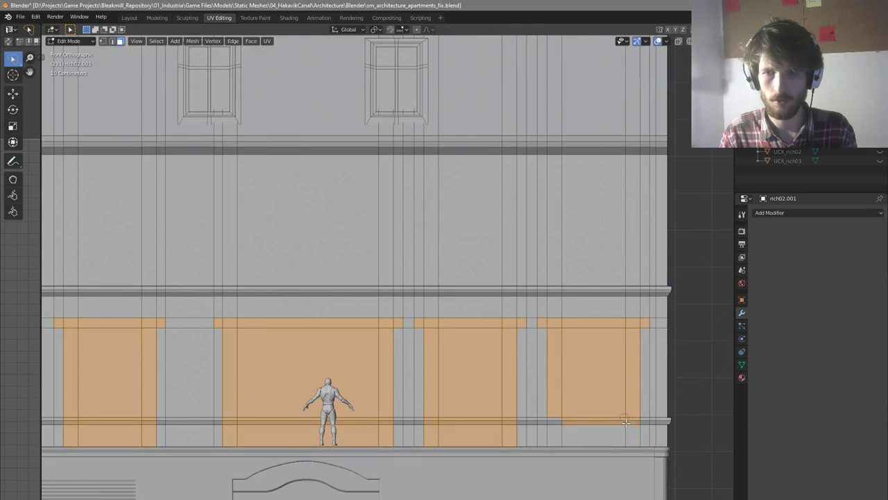
{"action": "left_click", "coordinate": [555, 424], "text": "shift"}
Examine the highlighted window layout and the lowest ledge from several angles, in both solid and wireframe shading
{"action": "scroll", "coordinate": [578, 361], "scroll_direction": "down", "scroll_amount": 3}
{"action": "middle_click_drag", "start_coordinate": [579, 360], "coordinate": [594, 310]}
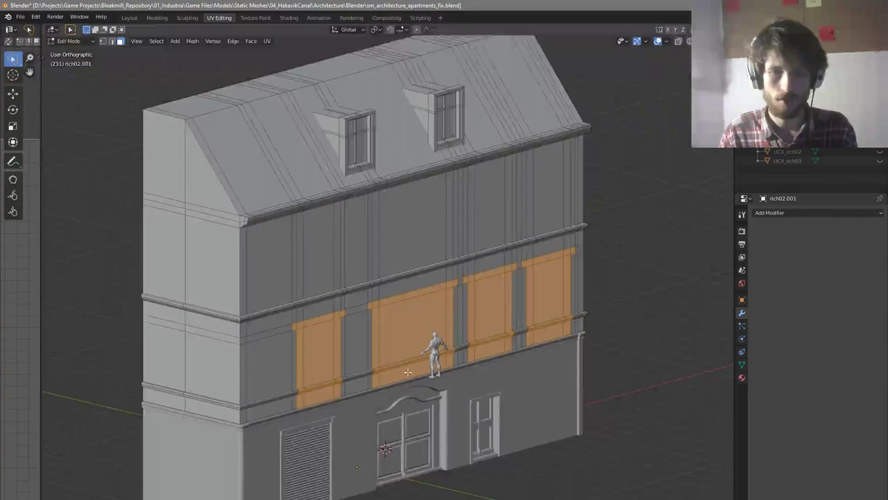
{"action": "scroll", "coordinate": [319, 371], "scroll_direction": "up", "scroll_amount": 4}
{"action": "scroll", "coordinate": [368, 357], "scroll_direction": "down", "scroll_amount": 3}
{"action": "scroll", "coordinate": [503, 351], "scroll_direction": "up", "scroll_amount": 2}
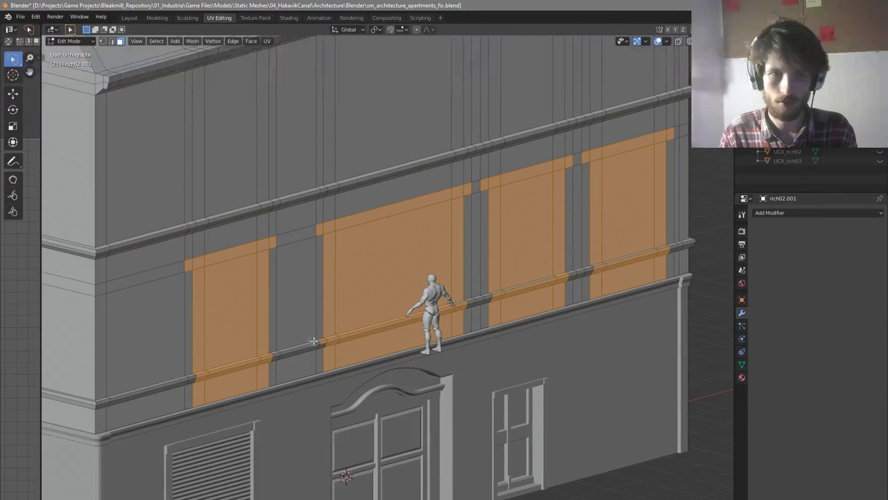
{"action": "middle_click_drag", "start_coordinate": [392, 345], "coordinate": [444, 326]}
{"action": "scroll", "coordinate": [481, 297], "scroll_direction": "up", "scroll_amount": 2}
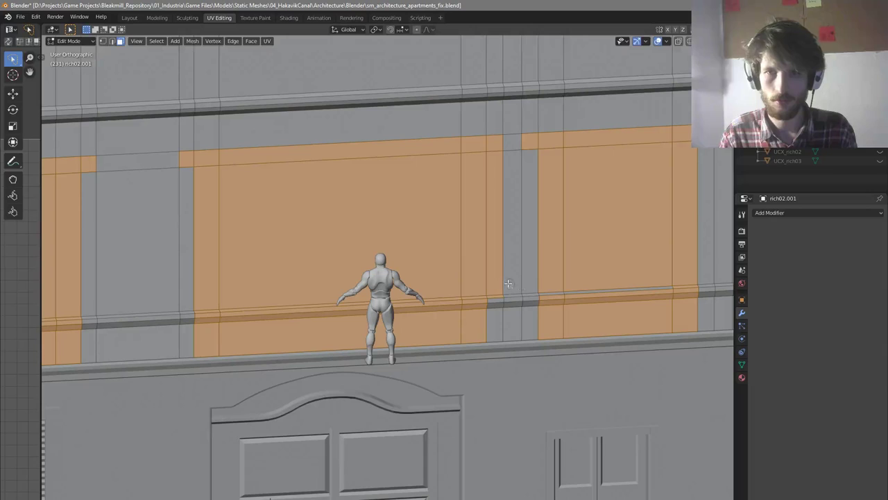
{"action": "scroll", "coordinate": [508, 291], "scroll_direction": "down", "scroll_amount": 3}
{"action": "scroll", "coordinate": [507, 299], "scroll_direction": "up", "scroll_amount": 4}
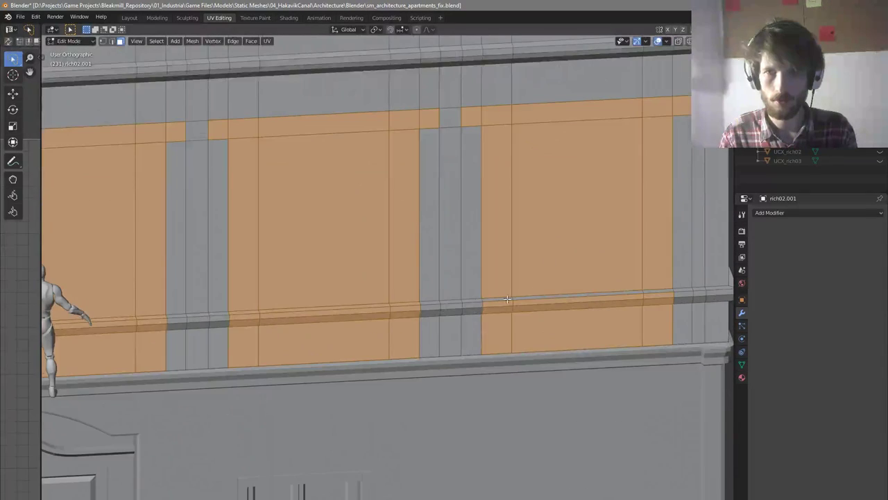
{"action": "scroll", "coordinate": [625, 334], "scroll_direction": "down", "scroll_amount": 6}
{"action": "middle_click_drag", "start_coordinate": [575, 305], "coordinate": [598, 312]}
{"action": "scroll", "coordinate": [599, 311], "scroll_direction": "down", "scroll_amount": 1}
{"action": "mouse_move", "coordinate": [522, 281]}
{"action": "middle_mouse_down"}
{"action": "mouse_move", "coordinate": [534, 271]}
{"action": "mouse_move", "coordinate": [520, 277]}
{"action": "mouse_move", "coordinate": [535, 284]}
{"action": "middle_mouse_up"}
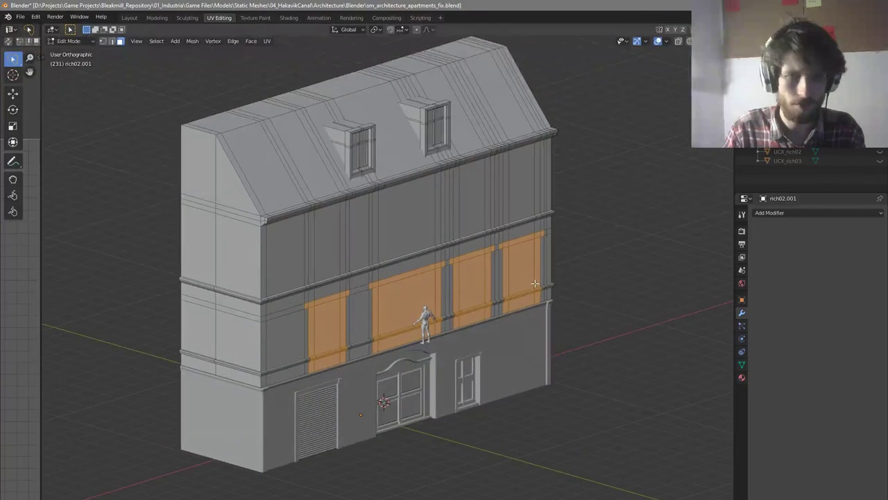
{"action": "scroll", "coordinate": [405, 361], "scroll_direction": "up", "scroll_amount": 3}
{"action": "middle_click_drag", "start_coordinate": [406, 361], "coordinate": [392, 366]}
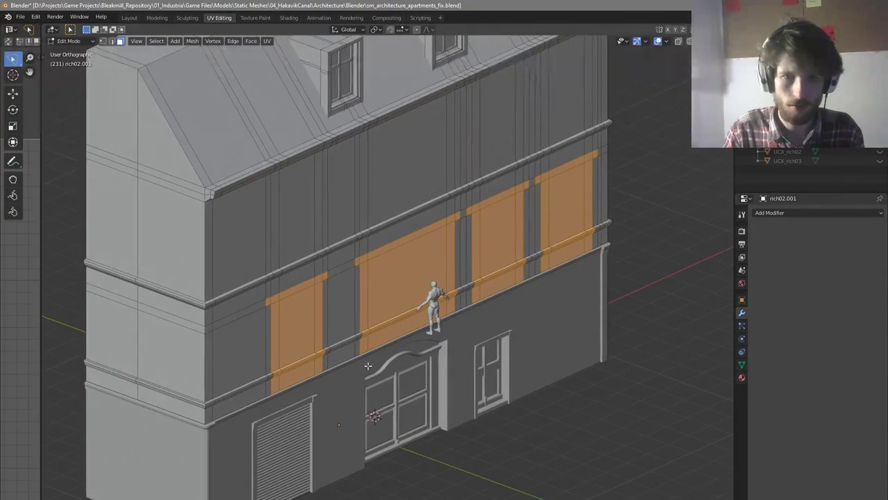
{"action": "key", "text": "z"}
{"action": "mouse_move", "coordinate": [261, 355]}
{"action": "middle_mouse_down"}
{"action": "mouse_move", "coordinate": [375, 347]}
{"action": "mouse_move", "coordinate": [307, 348]}
{"action": "middle_mouse_up"}
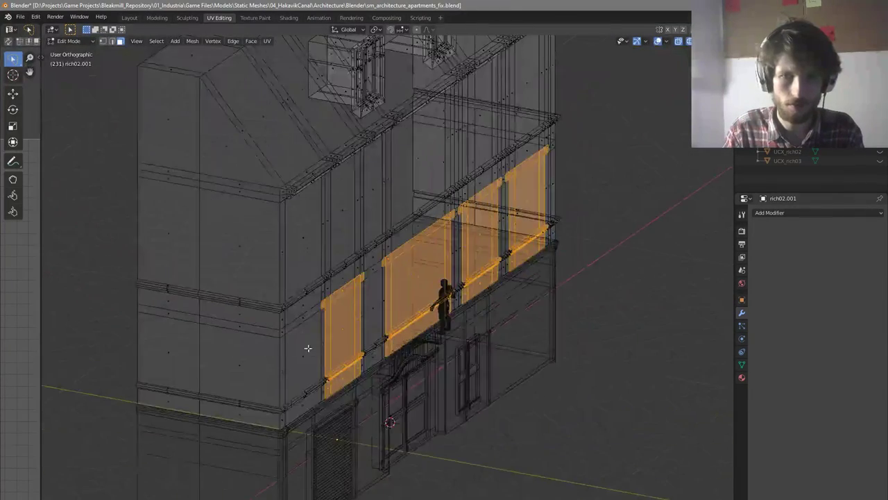
{"action": "key", "text": "z"}
{"action": "middle_click_drag", "start_coordinate": [444, 343], "coordinate": [333, 325]}
{"action": "scroll", "coordinate": [327, 323], "scroll_direction": "up", "scroll_amount": 4}
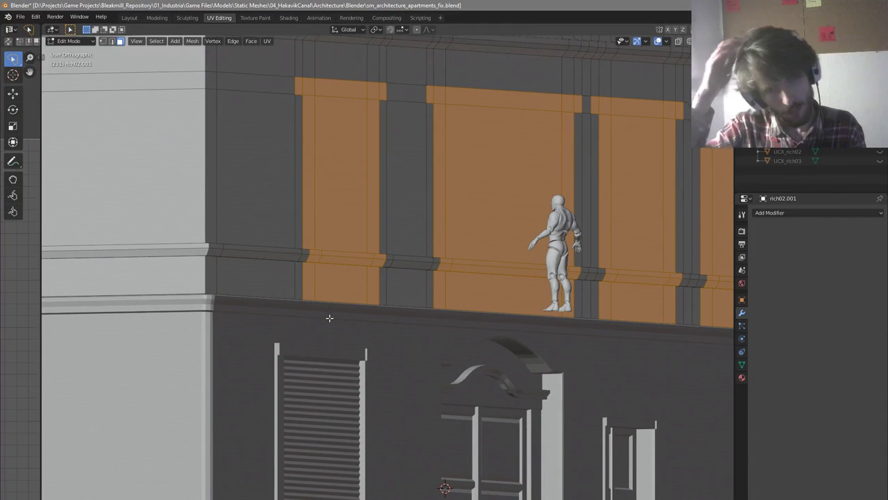
{"action": "middle_click_drag", "start_coordinate": [329, 318], "coordinate": [293, 338]}
Try to lower the upper front edge loop of the lowest ledge by about 0.015 m along Z
{"action": "key", "text": "2"}
{"action": "double_click", "coordinate": [320, 294]}
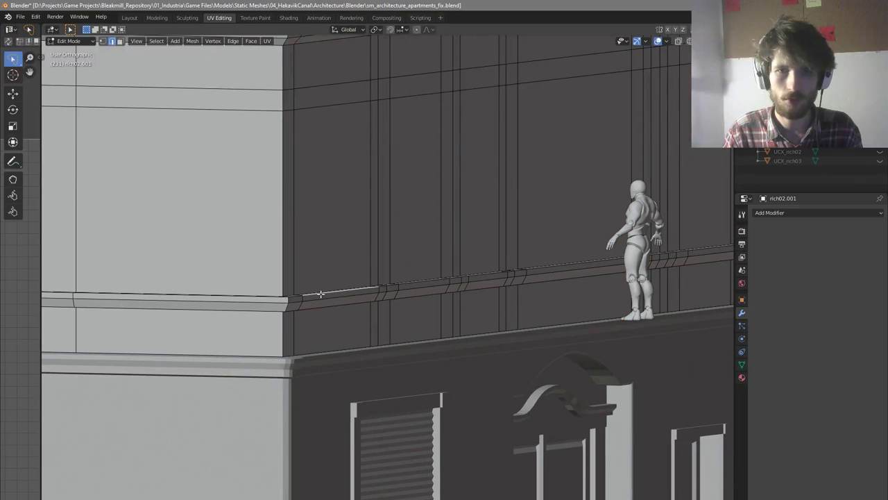
{"action": "scroll", "coordinate": [379, 333], "scroll_direction": "down", "scroll_amount": 5}
{"action": "scroll", "coordinate": [378, 333], "scroll_direction": "up", "scroll_amount": 5}
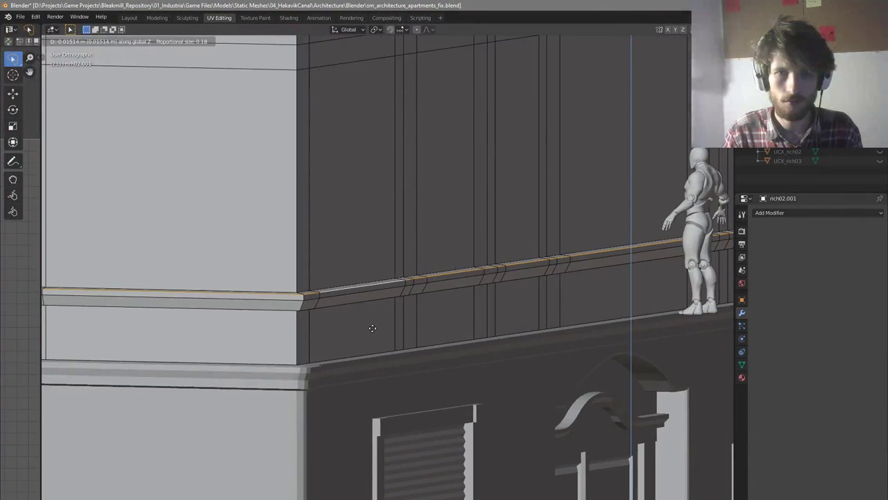
{"action": "scroll", "coordinate": [351, 304], "scroll_direction": "up", "scroll_amount": 2}
{"action": "key", "text": "3"}
{"action": "left_click", "coordinate": [309, 293]}
{"action": "key", "text": "ctrl+z"}
Select the front face loop of the lowest ledge and lower it about 0.01 m along Z
{"action": "left_click", "coordinate": [307, 294], "text": "alt"}
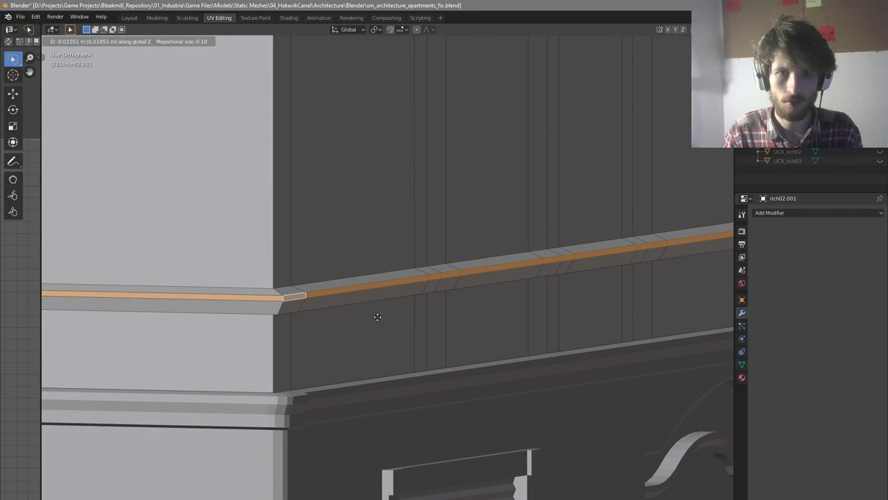
{"action": "left_click", "coordinate": [379, 319]}
{"action": "middle_click_drag", "start_coordinate": [378, 318], "coordinate": [376, 301]}
{"action": "scroll", "coordinate": [377, 301], "scroll_direction": "down", "scroll_amount": 4}
{"action": "scroll", "coordinate": [347, 202], "scroll_direction": "down", "scroll_amount": 1}
{"action": "middle_click_drag", "start_coordinate": [347, 202], "coordinate": [335, 226]}
{"action": "scroll", "coordinate": [335, 226], "scroll_direction": "down", "scroll_amount": 1}
{"action": "middle_click_drag", "start_coordinate": [363, 279], "coordinate": [344, 281]}
Return to the front view and save the file
{"action": "key", "text": "KP_1"}
{"action": "key", "text": "ctrl+s"}
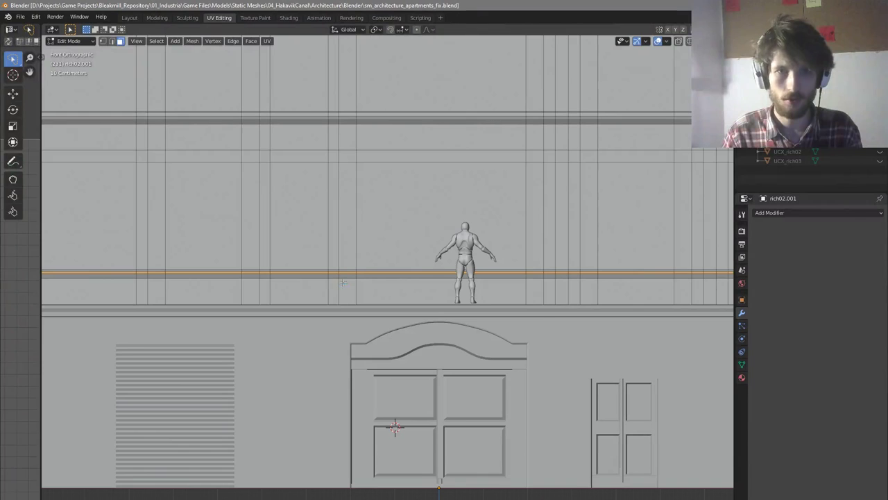
{"action": "key", "text": "z"}
{"action": "scroll", "coordinate": [369, 326], "scroll_direction": "down", "scroll_amount": 5}
{"action": "scroll", "coordinate": [306, 279], "scroll_direction": "up", "scroll_amount": 5}
{"action": "key", "text": "alt+z"}
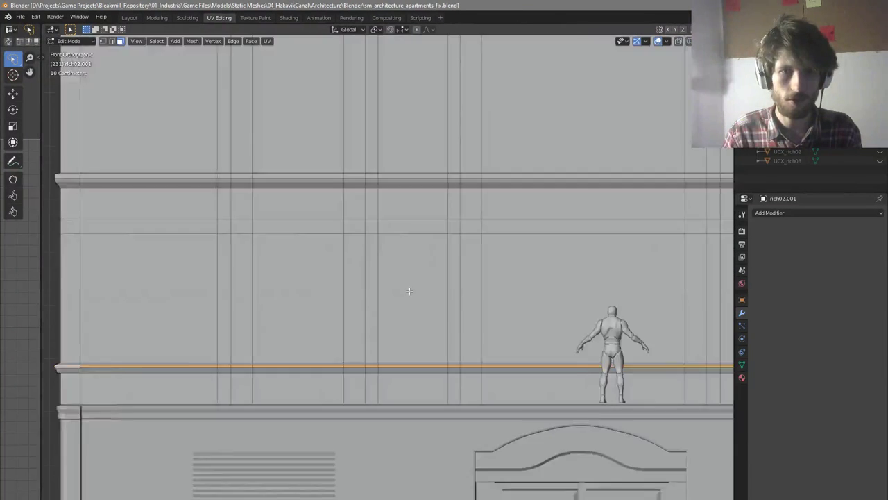
Select the faces of the first window surround above the louvred vent, from the wider header strip down through the lower ledge
{"action": "scroll", "coordinate": [289, 239], "scroll_direction": "up", "scroll_amount": 2}
{"action": "key", "text": "3"}
{"action": "left_click", "coordinate": [299, 240]}
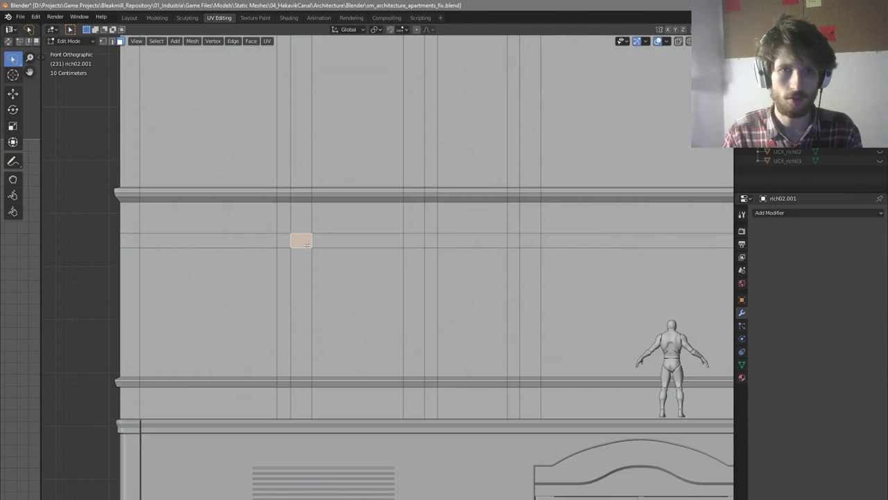
{"action": "left_click", "coordinate": [309, 276], "text": "shift"}
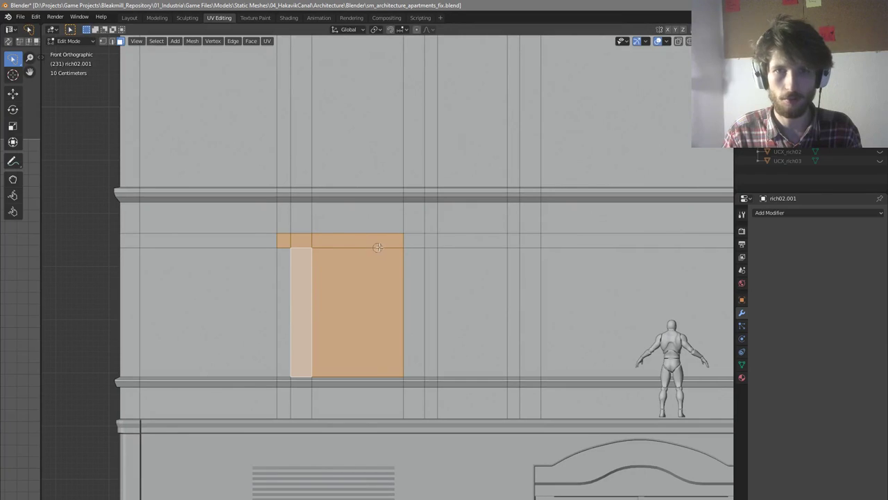
{"action": "mouse_move", "coordinate": [352, 315]}
{"action": "left_mouse_down"}
{"action": "mouse_move", "coordinate": [311, 396]}
{"action": "mouse_move", "coordinate": [413, 388]}
{"action": "left_mouse_up"}
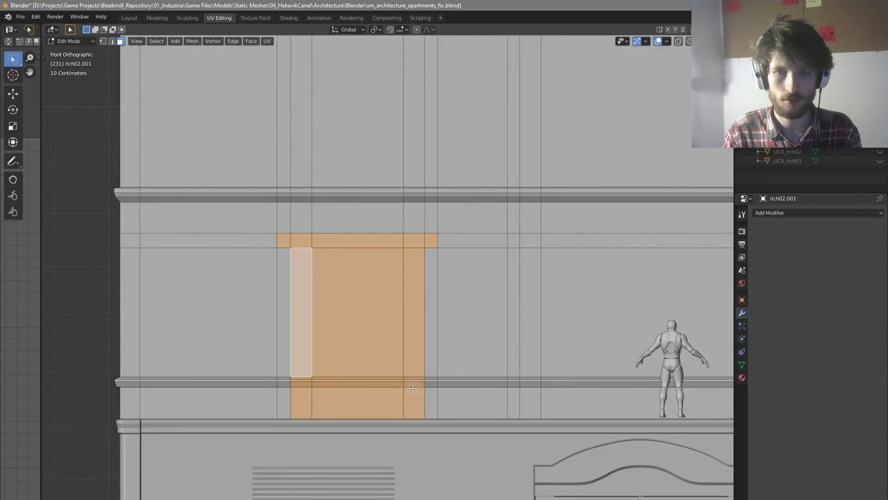
{"action": "middle_click_drag", "start_coordinate": [398, 375], "coordinate": [425, 369]}
{"action": "key", "text": "KP_1"}
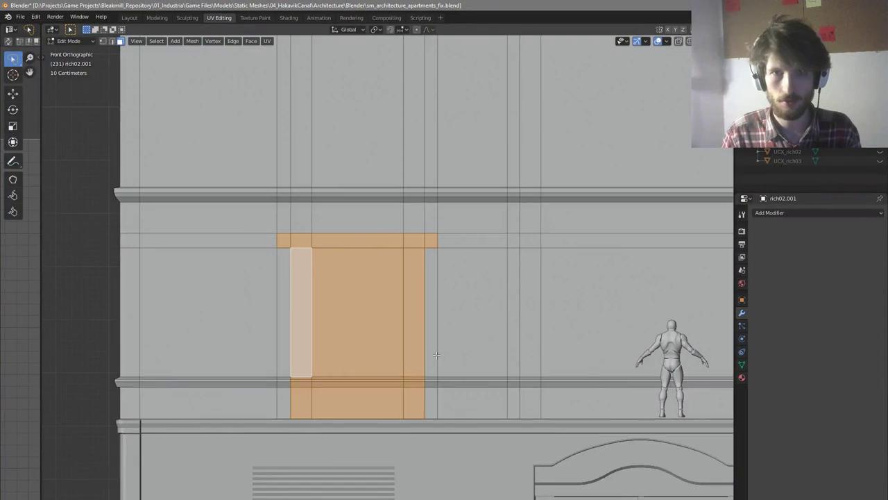
{"action": "middle_click_drag", "start_coordinate": [498, 245], "coordinate": [438, 248], "text": "shift"}
{"action": "scroll", "coordinate": [438, 249], "scroll_direction": "up", "scroll_amount": 1}
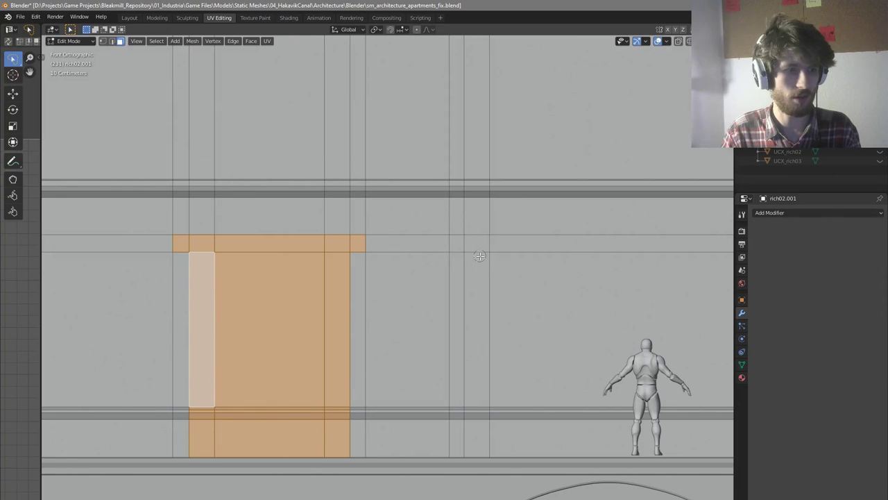
Add the wide window surround above the arched door to the selection, including its overhanging header ends
{"action": "scroll", "coordinate": [490, 259], "scroll_direction": "down", "scroll_amount": 4}
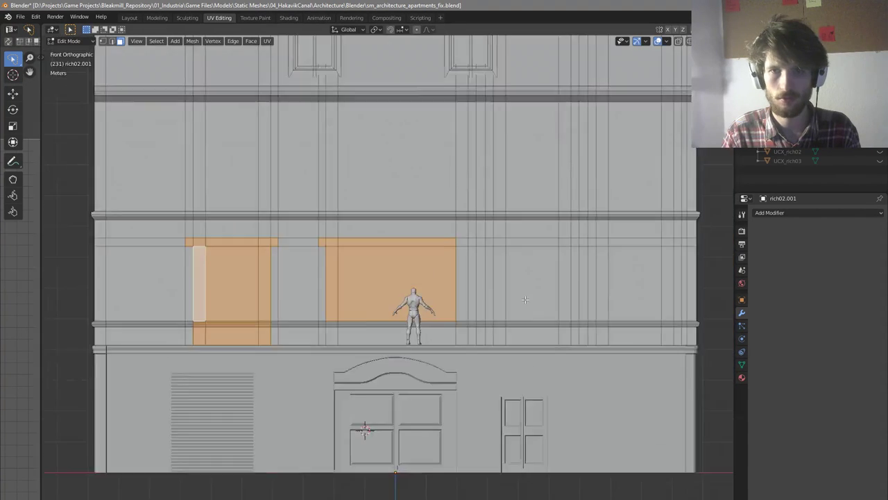
{"action": "scroll", "coordinate": [299, 336], "scroll_direction": "up", "scroll_amount": 2}
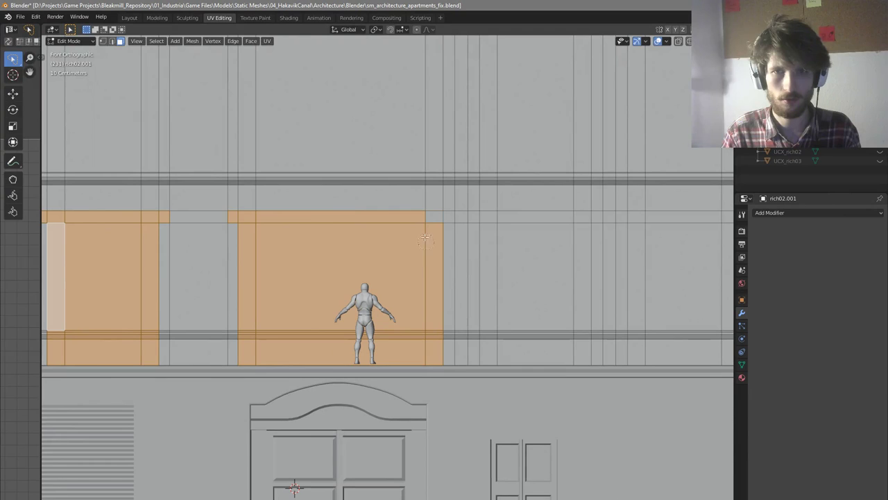
{"action": "left_click_drag", "start_coordinate": [435, 213], "coordinate": [449, 218], "text": "shift"}
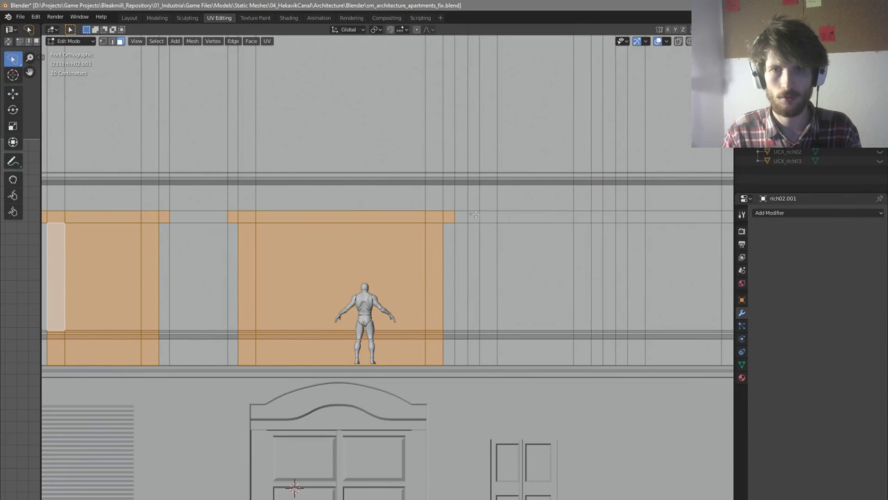
{"action": "scroll", "coordinate": [499, 233], "scroll_direction": "down", "scroll_amount": 1}
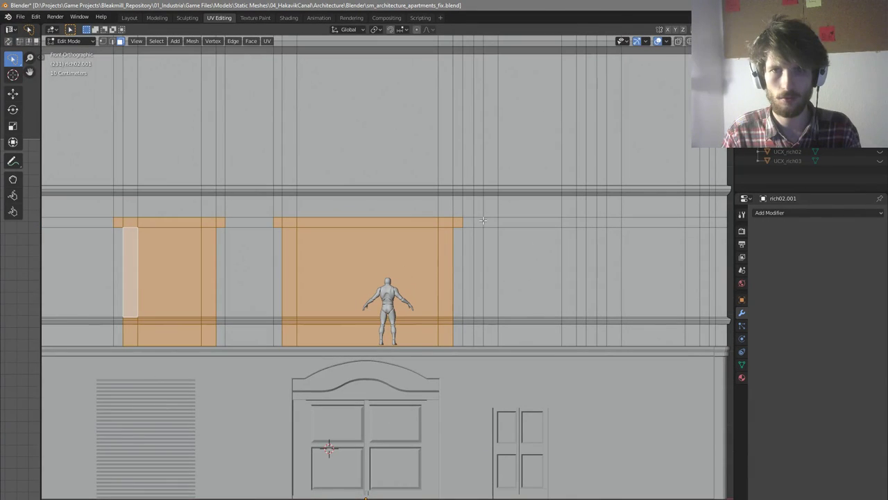
Add the third window surround's header, panel, side strips, ledge and base faces to the selection
{"action": "left_click", "coordinate": [507, 237], "text": "shift"}
{"action": "left_click", "coordinate": [566, 225], "text": "shift"}
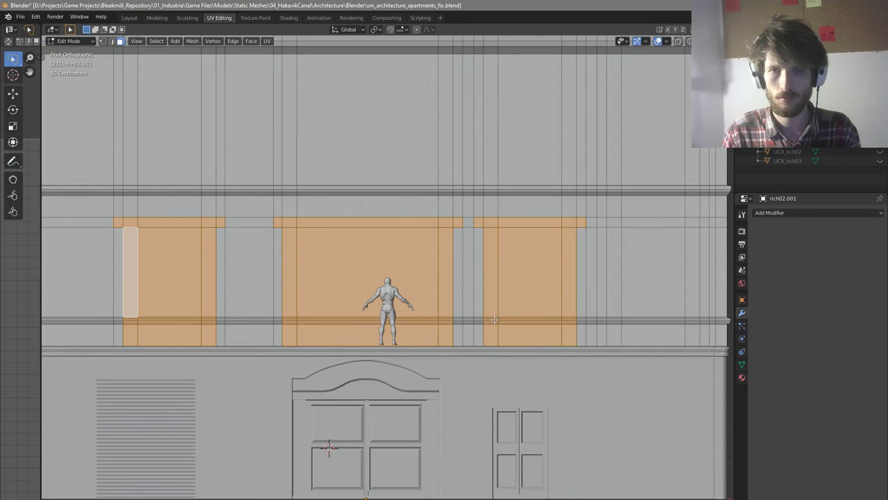
{"action": "scroll", "coordinate": [557, 300], "scroll_direction": "up", "scroll_amount": 2}
{"action": "middle_click_drag", "start_coordinate": [557, 300], "coordinate": [552, 314]}
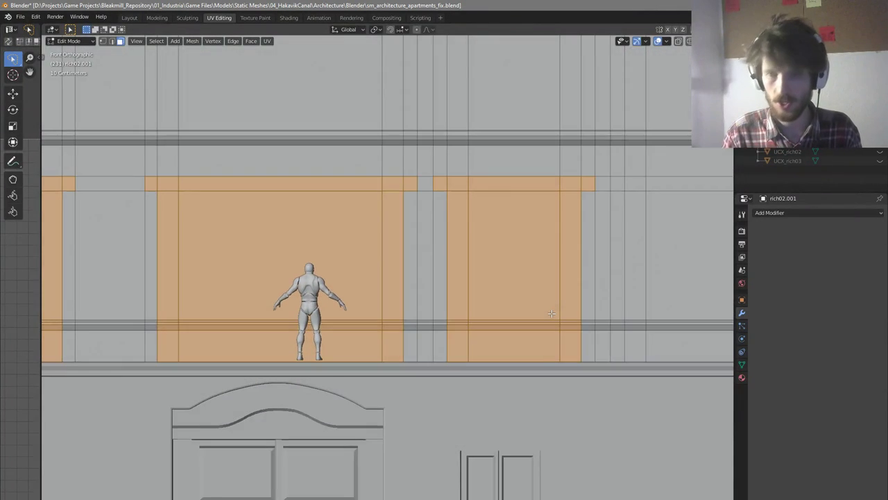
{"action": "key", "text": "KP_1"}
Add the last window surround beside the building's far corner to the selection, from header strip to base
{"action": "scroll", "coordinate": [510, 278], "scroll_direction": "down", "scroll_amount": 5}
{"action": "scroll", "coordinate": [552, 254], "scroll_direction": "up", "scroll_amount": 2}
{"action": "scroll", "coordinate": [527, 232], "scroll_direction": "up", "scroll_amount": 4}
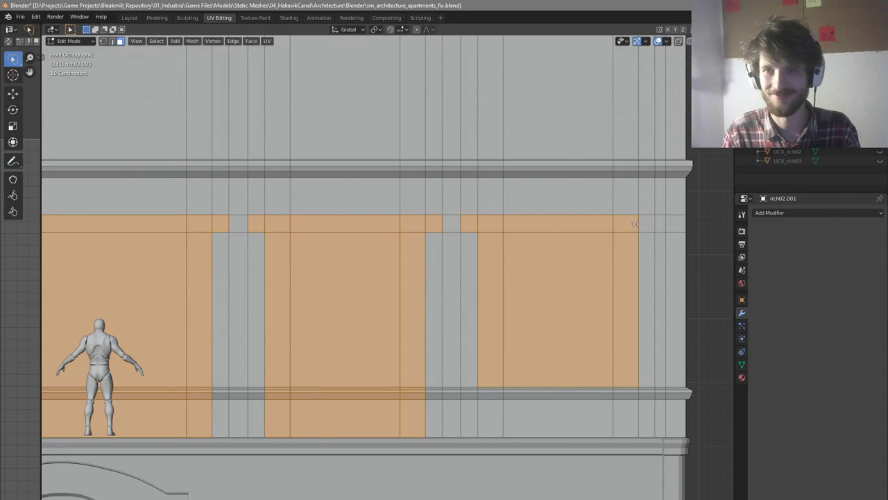
{"action": "key", "text": "c"}
{"action": "mouse_move", "coordinate": [610, 387]}
{"action": "left_mouse_down"}
{"action": "mouse_move", "coordinate": [613, 413]}
{"action": "mouse_move", "coordinate": [493, 398]}
{"action": "left_mouse_up"}
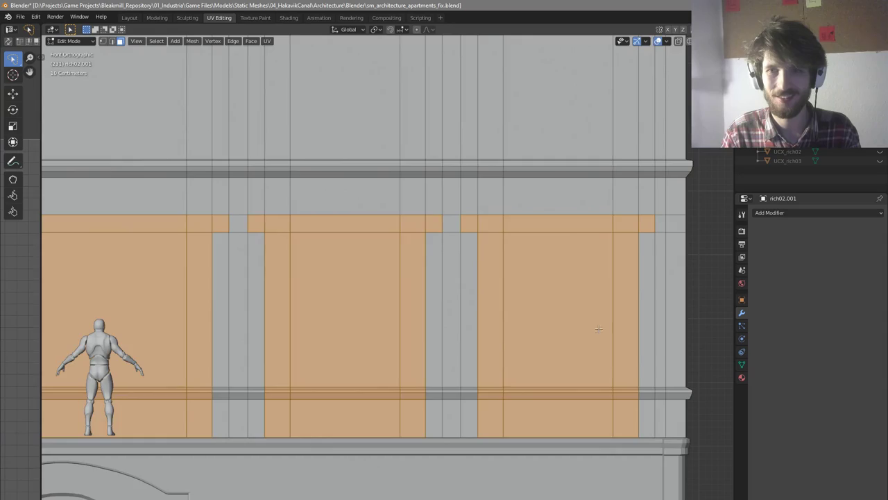
Check the four selected window surrounds at an angle and compare them with the reference photo of the facade
{"action": "scroll", "coordinate": [596, 333], "scroll_direction": "down", "scroll_amount": 4}
{"action": "middle_click_drag", "start_coordinate": [597, 333], "coordinate": [581, 347]}
{"action": "key", "text": "g"}
{"action": "right_click", "coordinate": [542, 337]}
{"action": "scroll", "coordinate": [374, 391], "scroll_direction": "up", "scroll_amount": 3}
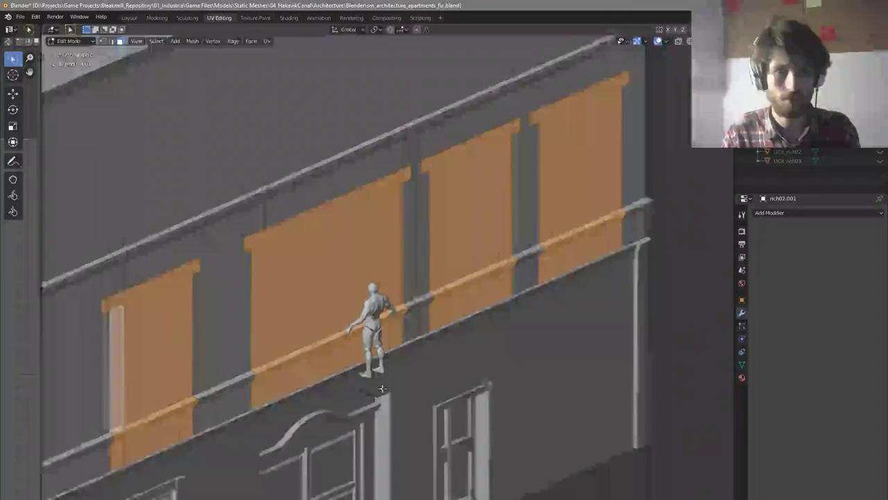
{"action": "scroll", "coordinate": [373, 390], "scroll_direction": "down", "scroll_amount": 3}
{"action": "key", "text": "alt+Tab"}
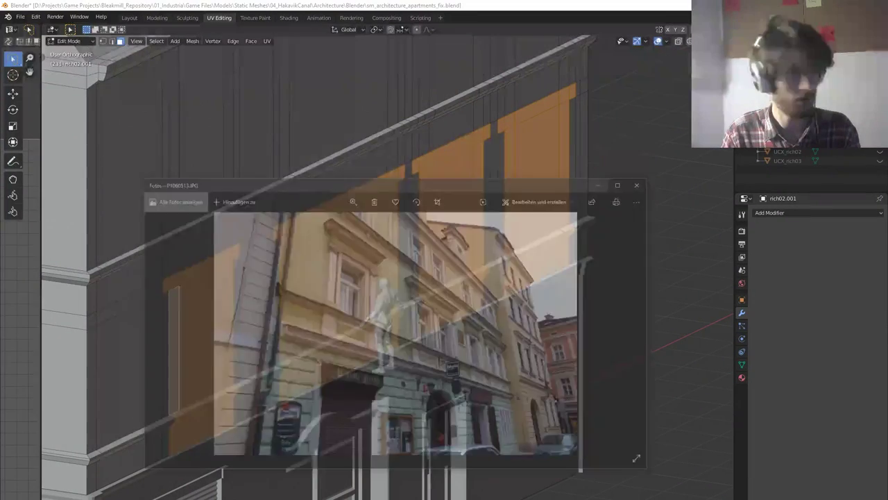
{"action": "key", "text": "alt+Tab"}
Extrude the four selected window surrounds outward from the facade by about 0.11 m
{"action": "middle_click_drag", "start_coordinate": [414, 295], "coordinate": [520, 289]}
{"action": "scroll", "coordinate": [520, 287], "scroll_direction": "down", "scroll_amount": 2}
{"action": "scroll", "coordinate": [343, 307], "scroll_direction": "up", "scroll_amount": 3}
{"action": "middle_click_drag", "start_coordinate": [350, 311], "coordinate": [371, 313]}
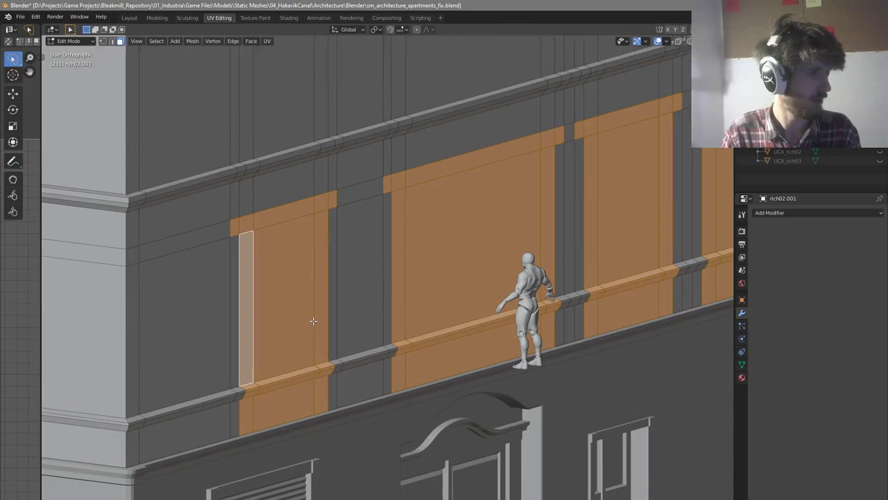
{"action": "scroll", "coordinate": [292, 324], "scroll_direction": "up", "scroll_amount": 1}
{"action": "key", "text": "e"}
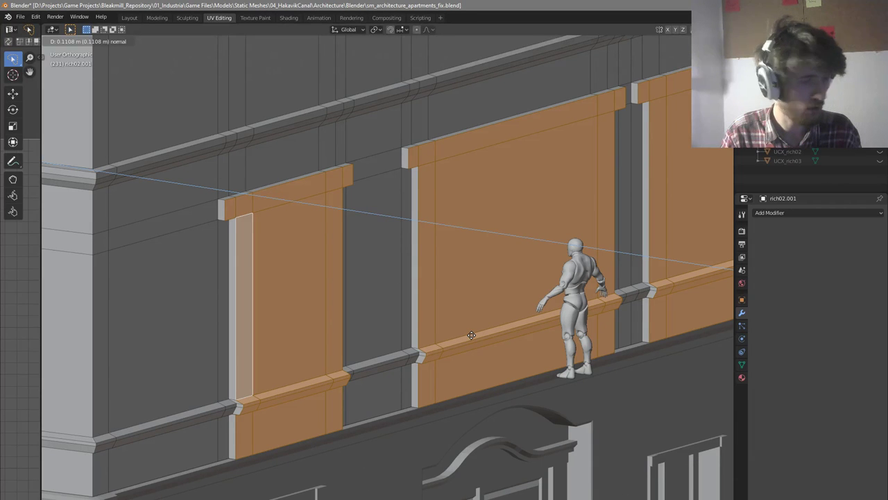
{"action": "left_click", "coordinate": [470, 335]}
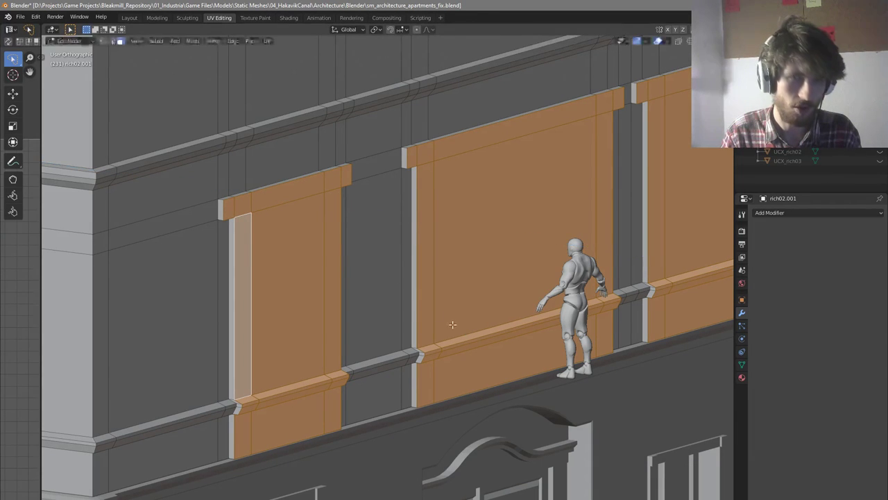
Add a centred horizontal loop cut running through the header strips above the windows
{"action": "mouse_move", "coordinate": [422, 294]}
{"action": "middle_mouse_down"}
{"action": "mouse_move", "coordinate": [404, 295]}
{"action": "mouse_move", "coordinate": [410, 287]}
{"action": "middle_mouse_up"}
{"action": "left_click", "coordinate": [193, 240]}
{"action": "middle_click_drag", "start_coordinate": [331, 282], "coordinate": [293, 267]}
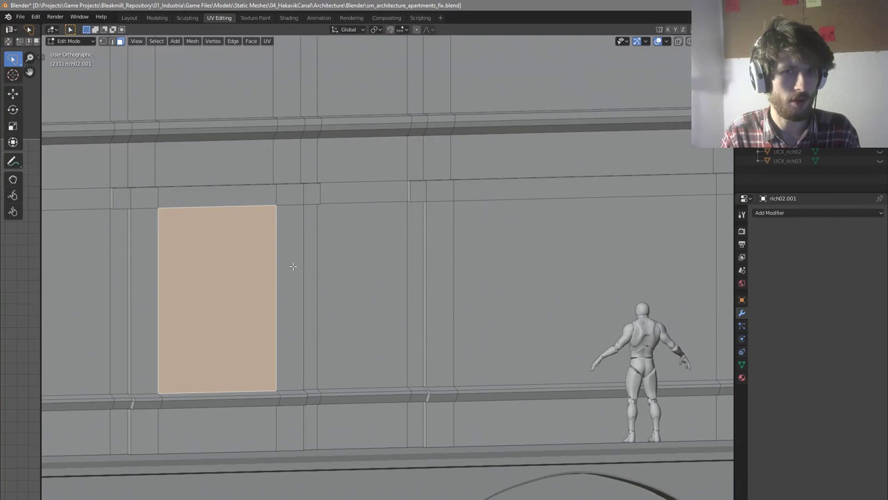
{"action": "middle_click_drag", "start_coordinate": [293, 267], "coordinate": [294, 309], "text": "shift"}
{"action": "scroll", "coordinate": [295, 309], "scroll_direction": "up", "scroll_amount": 1}
{"action": "key", "text": "ctrl+r"}
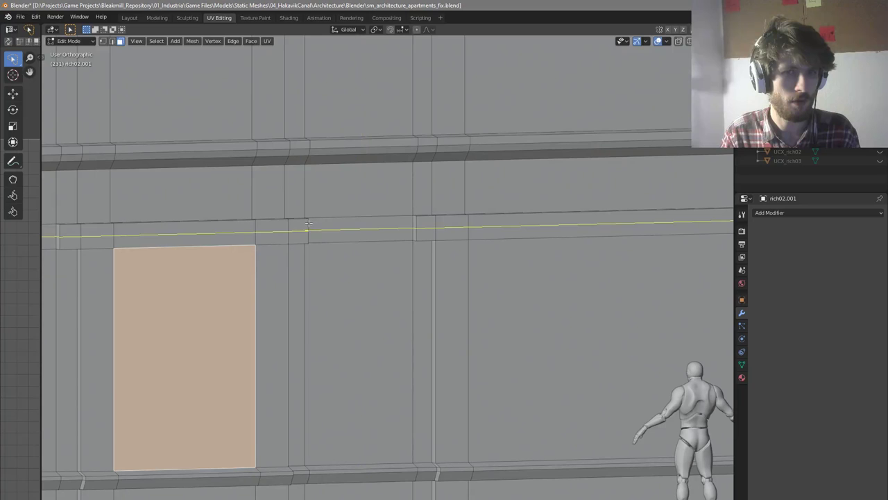
{"action": "left_click", "coordinate": [309, 222]}
{"action": "left_click", "coordinate": [309, 222]}
{"action": "scroll", "coordinate": [309, 222], "scroll_direction": "down", "scroll_amount": 4}
{"action": "scroll", "coordinate": [136, 228], "scroll_direction": "up", "scroll_amount": 4}
Try to widen the first window header's upper half by scaling its two end faces along X by about 1.07
{"action": "key", "text": "3"}
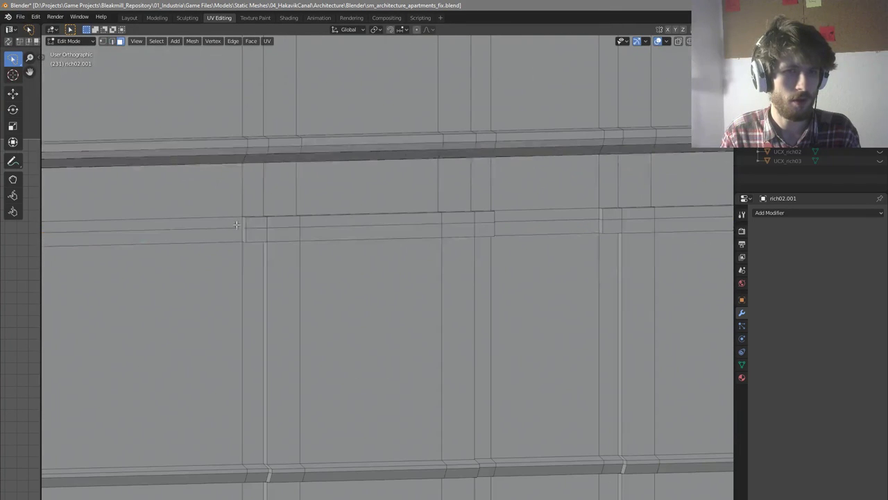
{"action": "left_click", "coordinate": [244, 221]}
{"action": "scroll", "coordinate": [291, 234], "scroll_direction": "down", "scroll_amount": 3}
{"action": "middle_click_drag", "start_coordinate": [291, 234], "coordinate": [239, 253]}
{"action": "scroll", "coordinate": [361, 268], "scroll_direction": "up", "scroll_amount": 3}
{"action": "left_click", "coordinate": [387, 273], "text": "shift"}
{"action": "middle_click_drag", "start_coordinate": [401, 271], "coordinate": [433, 265]}
{"action": "key", "text": "s"}
{"action": "key", "text": "x"}
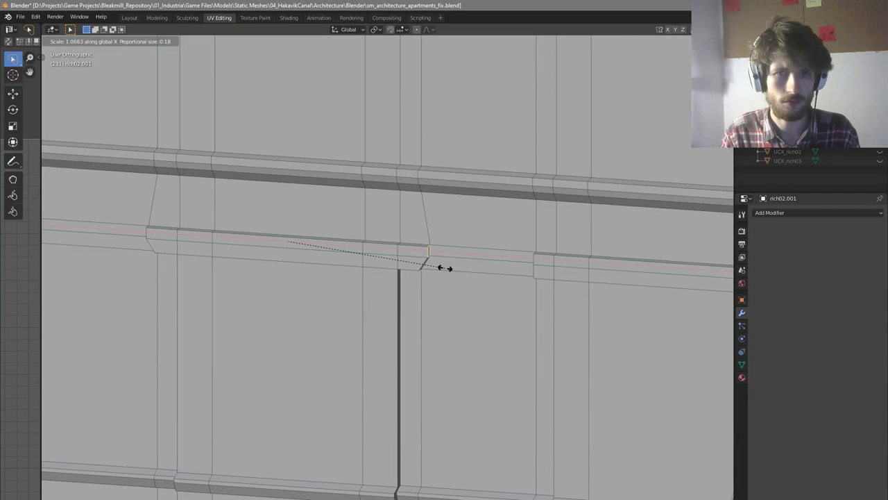
{"action": "left_click", "coordinate": [445, 267]}
{"action": "scroll", "coordinate": [445, 268], "scroll_direction": "down", "scroll_amount": 5}
{"action": "scroll", "coordinate": [461, 252], "scroll_direction": "up", "scroll_amount": 5}
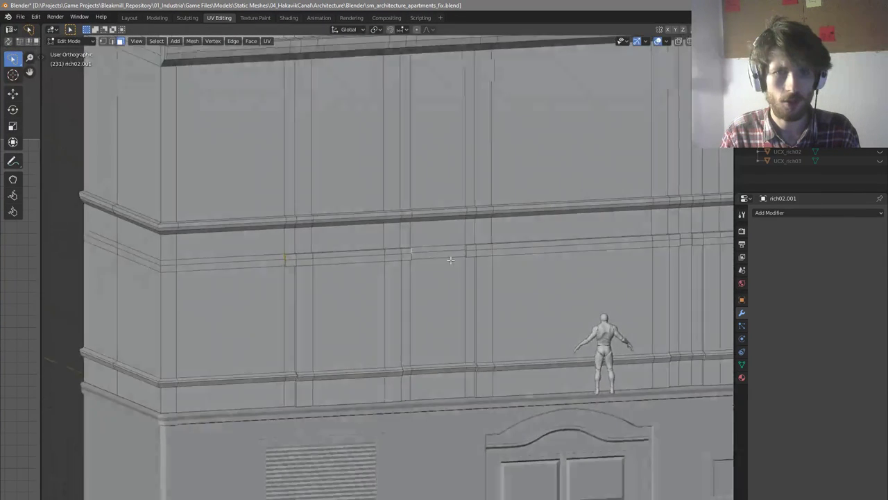
{"action": "scroll", "coordinate": [461, 253], "scroll_direction": "up", "scroll_amount": 2}
{"action": "key", "text": "2"}
{"action": "left_click", "coordinate": [466, 252]}
{"action": "middle_click_drag", "start_coordinate": [467, 253], "coordinate": [487, 250]}
{"action": "scroll", "coordinate": [474, 249], "scroll_direction": "up", "scroll_amount": 3}
{"action": "key", "text": "3"}
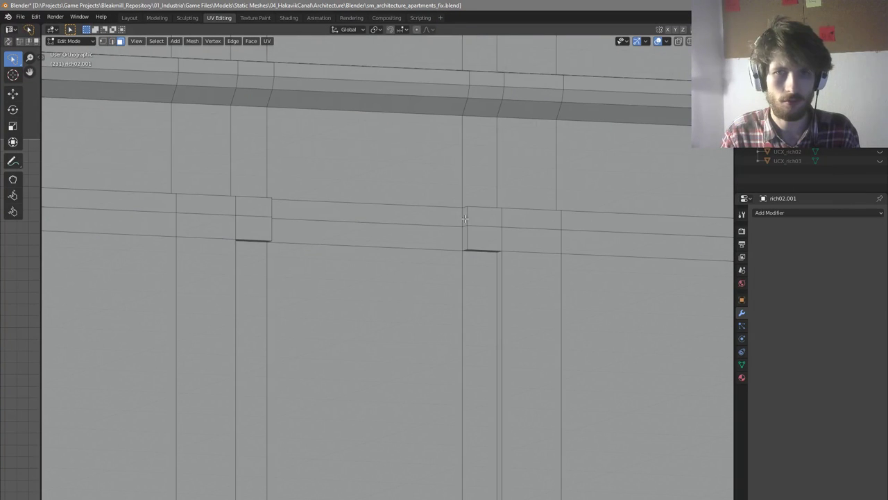
{"action": "middle_click_drag", "start_coordinate": [355, 231], "coordinate": [305, 235]}
{"action": "scroll", "coordinate": [305, 235], "scroll_direction": "down", "scroll_amount": 2}
{"action": "scroll", "coordinate": [277, 243], "scroll_direction": "up", "scroll_amount": 3}
Reselect the upper end faces of the first window header and try scaling them along X by about 1.06
{"action": "left_click", "coordinate": [243, 271]}
{"action": "key", "text": "ctrl+z"}
{"action": "scroll", "coordinate": [239, 260], "scroll_direction": "down", "scroll_amount": 4}
{"action": "middle_click_drag", "start_coordinate": [173, 245], "coordinate": [242, 243]}
{"action": "left_click", "coordinate": [153, 240], "text": "shift"}
{"action": "scroll", "coordinate": [340, 251], "scroll_direction": "down", "scroll_amount": 3}
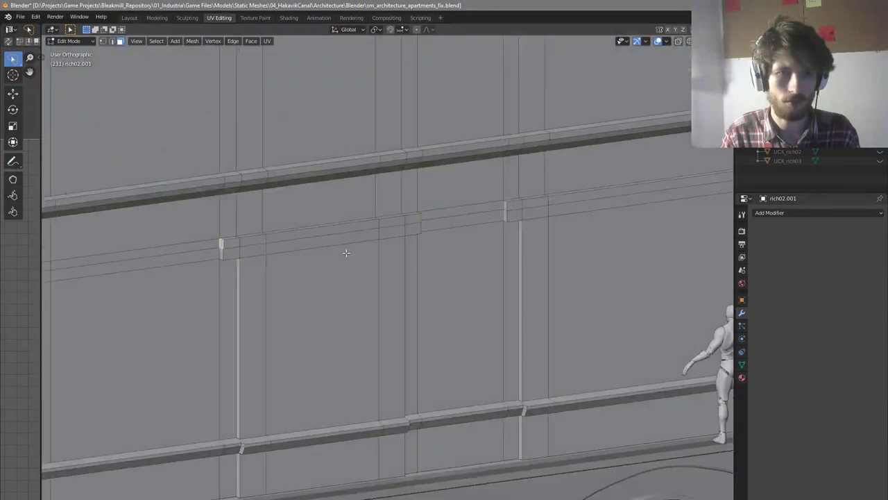
{"action": "middle_click_drag", "start_coordinate": [345, 252], "coordinate": [485, 240]}
{"action": "key", "text": "s"}
{"action": "key", "text": "x"}
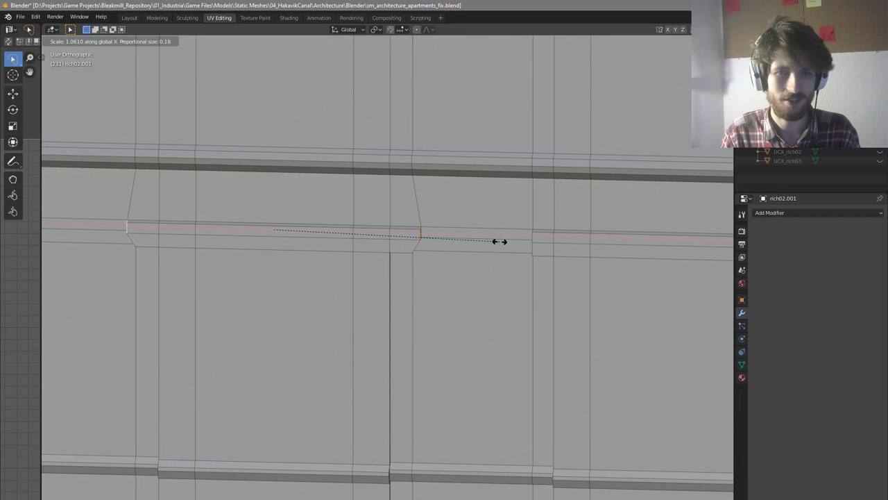
{"action": "left_click", "coordinate": [500, 241]}
Select the upper end faces of the wide window's header, then undo back past the first header's widening
{"action": "middle_click_drag", "start_coordinate": [500, 241], "coordinate": [501, 193]}
{"action": "scroll", "coordinate": [522, 212], "scroll_direction": "up", "scroll_amount": 3}
{"action": "left_click", "coordinate": [501, 193]}
{"action": "scroll", "coordinate": [444, 236], "scroll_direction": "down", "scroll_amount": 5}
{"action": "scroll", "coordinate": [406, 250], "scroll_direction": "down", "scroll_amount": 1}
{"action": "middle_click_drag", "start_coordinate": [406, 250], "coordinate": [339, 250]}
{"action": "scroll", "coordinate": [683, 254], "scroll_direction": "up", "scroll_amount": 5}
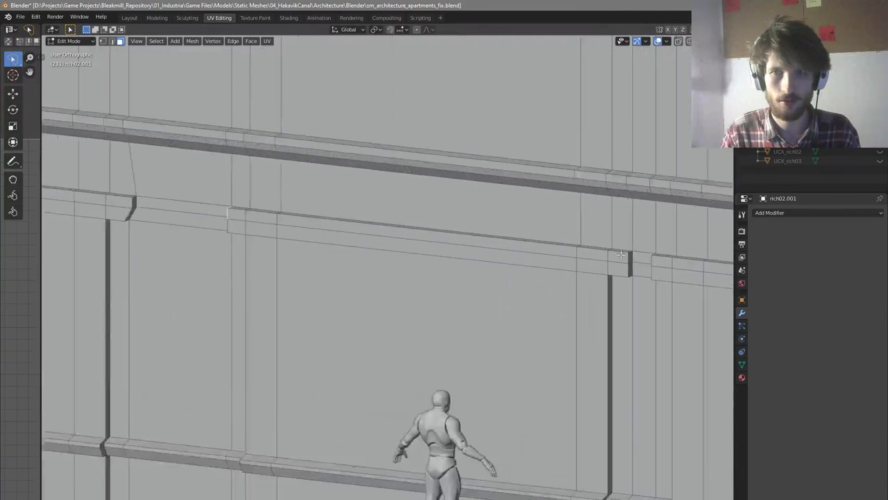
{"action": "left_click", "coordinate": [635, 257], "text": "shift"}
{"action": "middle_click_drag", "start_coordinate": [645, 258], "coordinate": [708, 266]}
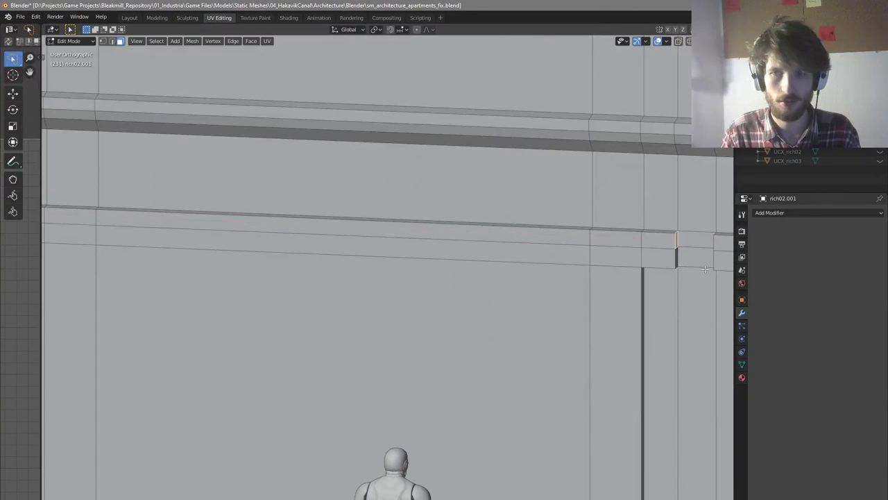
{"action": "scroll", "coordinate": [602, 250], "scroll_direction": "down", "scroll_amount": 5}
{"action": "key", "text": "ctrl+z"}
{"action": "scroll", "coordinate": [514, 247], "scroll_direction": "down", "scroll_amount": 2}
{"action": "middle_click_drag", "start_coordinate": [444, 247], "coordinate": [473, 240]}
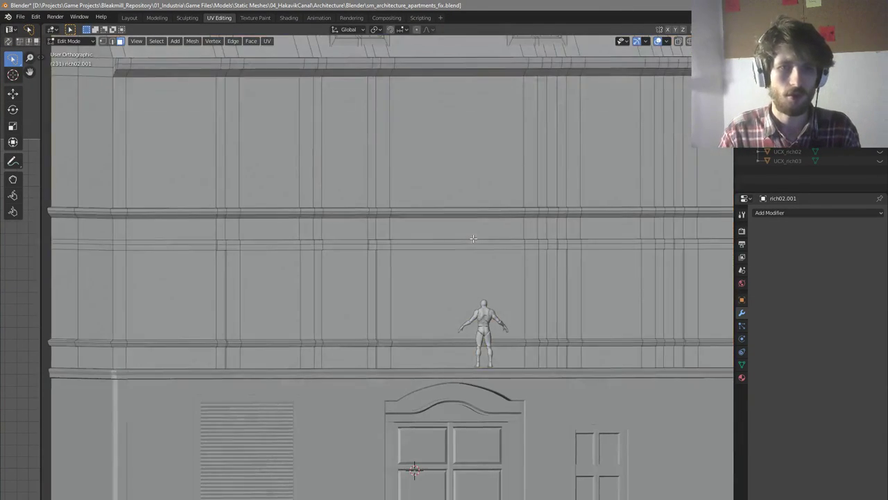
Examine the extruded window surrounds and ledge junctions from several angles, in both edit and object mode
{"action": "left_click", "coordinate": [229, 275]}
{"action": "middle_click_drag", "start_coordinate": [233, 275], "coordinate": [489, 327]}
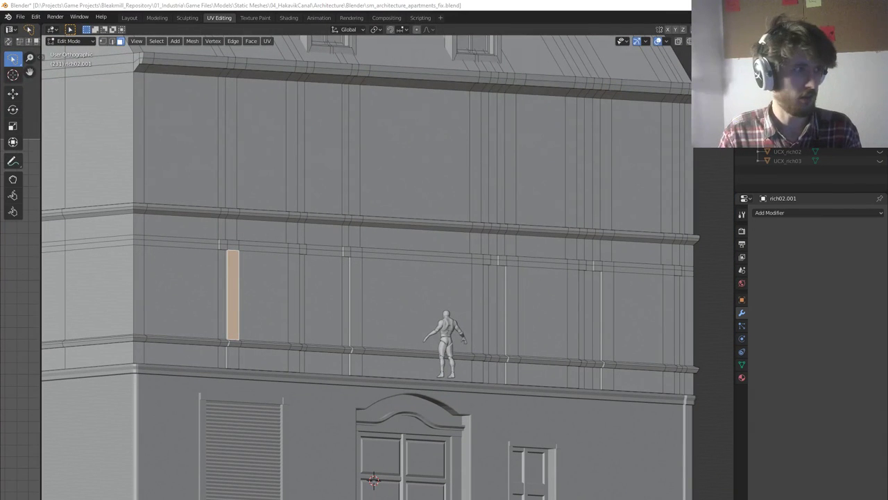
{"action": "scroll", "coordinate": [242, 305], "scroll_direction": "up", "scroll_amount": 3}
{"action": "middle_click_drag", "start_coordinate": [244, 305], "coordinate": [299, 322]}
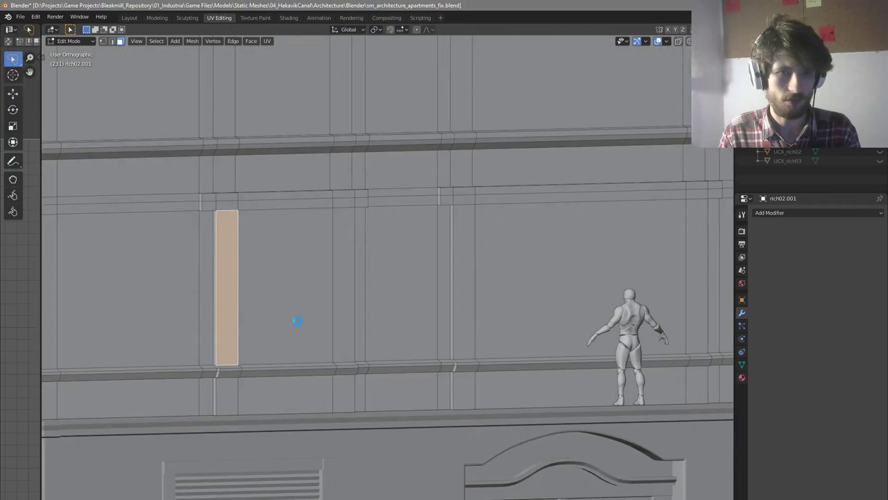
{"action": "key", "text": "alt+a"}
{"action": "mouse_move", "coordinate": [234, 388]}
{"action": "middle_mouse_down"}
{"action": "mouse_move", "coordinate": [322, 404]}
{"action": "mouse_move", "coordinate": [218, 389]}
{"action": "middle_mouse_up"}
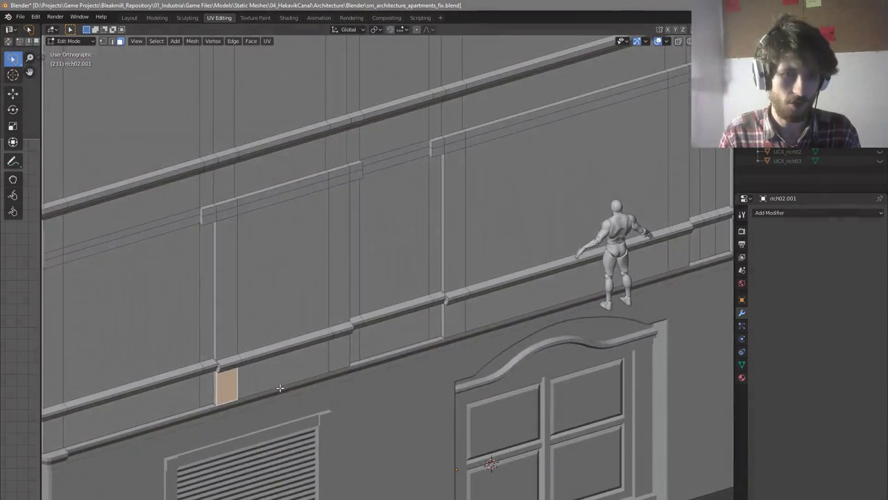
{"action": "scroll", "coordinate": [276, 388], "scroll_direction": "down", "scroll_amount": 5}
{"action": "key", "text": "Tab"}
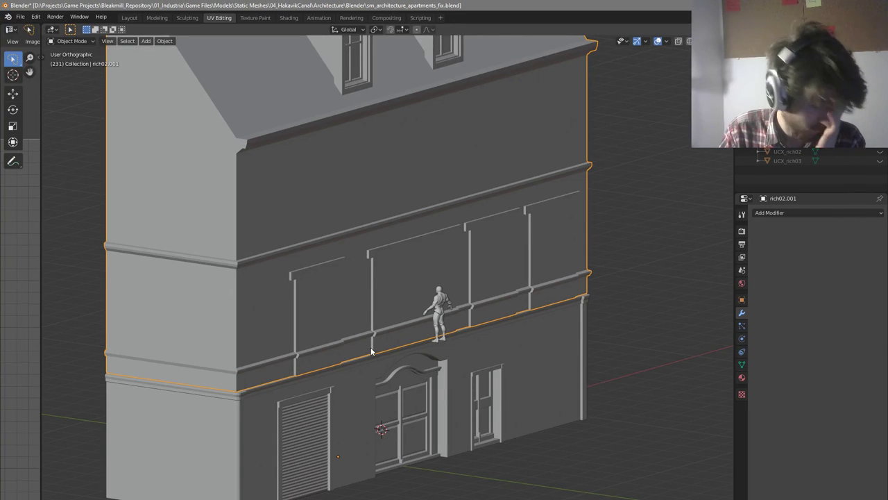
{"action": "scroll", "coordinate": [316, 318], "scroll_direction": "up", "scroll_amount": 8}
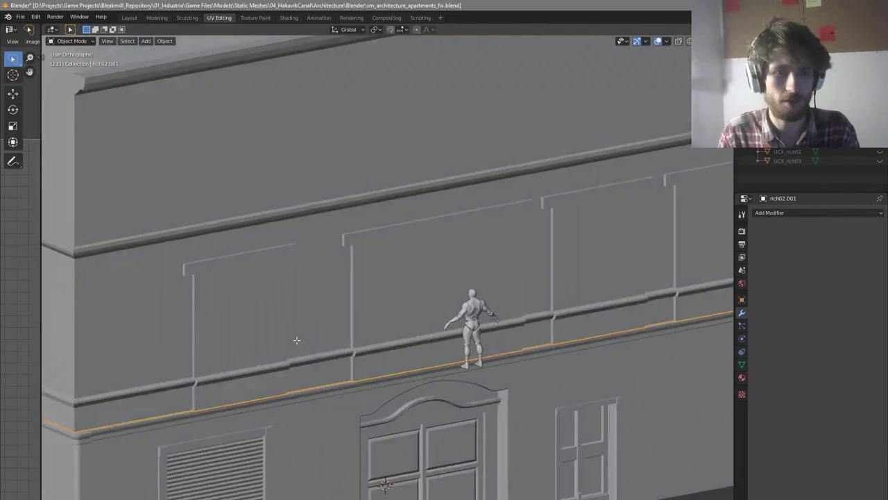
Examine the first window's face on the upper-storey mesh and the corner cornice mesh of rich02 in edit mode
{"action": "key", "text": "Tab"}
{"action": "left_click", "coordinate": [250, 354]}
{"action": "scroll", "coordinate": [250, 354], "scroll_direction": "down", "scroll_amount": 4}
{"action": "left_click", "coordinate": [234, 349]}
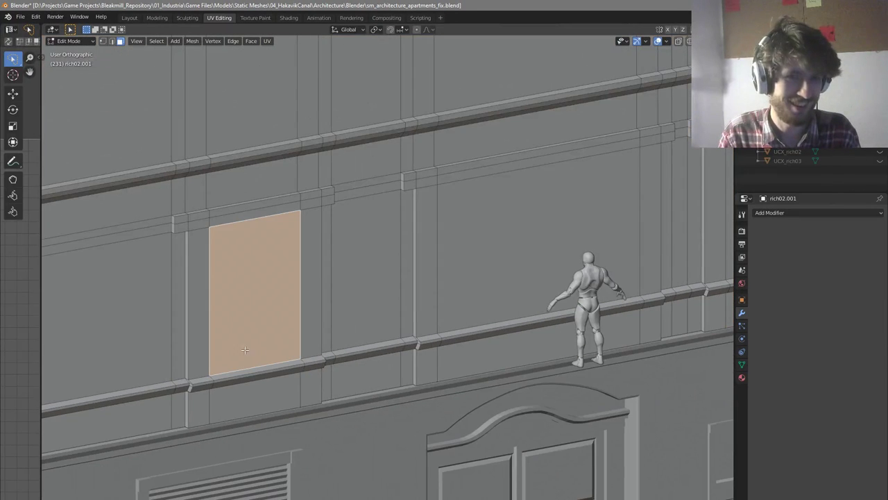
{"action": "scroll", "coordinate": [191, 404], "scroll_direction": "up", "scroll_amount": 3}
{"action": "left_click", "coordinate": [273, 389]}
{"action": "middle_click_drag", "start_coordinate": [273, 388], "coordinate": [353, 371]}
{"action": "key", "text": "Tab"}
{"action": "left_click", "coordinate": [374, 393]}
{"action": "key", "text": "Tab"}
{"action": "middle_click_drag", "start_coordinate": [189, 496], "coordinate": [283, 440], "text": "shift"}
{"action": "scroll", "coordinate": [283, 438], "scroll_direction": "up", "scroll_amount": 2}
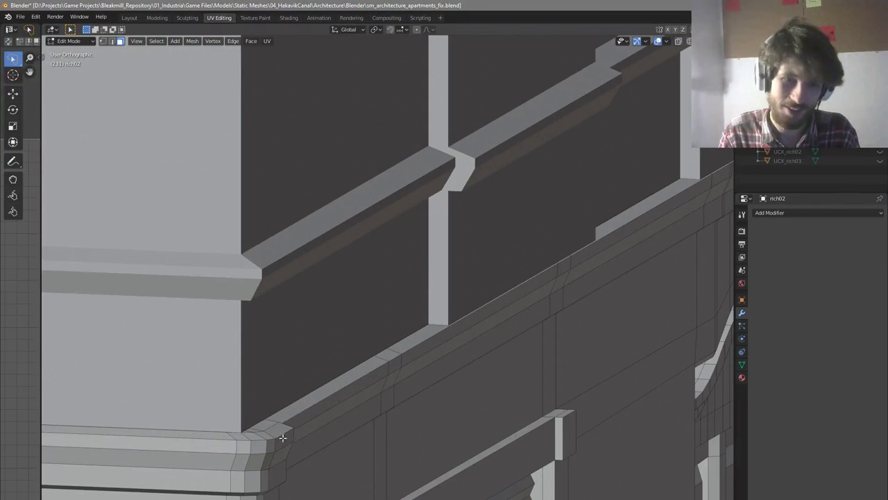
Return to editing the upper-storey mesh rich02.001, select the first window's pane face and save the file
{"action": "key", "text": "Tab"}
{"action": "scroll", "coordinate": [449, 317], "scroll_direction": "down", "scroll_amount": 4}
{"action": "middle_click_drag", "start_coordinate": [448, 316], "coordinate": [315, 310]}
{"action": "left_click", "coordinate": [312, 309]}
{"action": "scroll", "coordinate": [312, 308], "scroll_direction": "down", "scroll_amount": 2}
{"action": "key", "text": "Tab"}
{"action": "left_click", "coordinate": [324, 257]}
{"action": "middle_click_drag", "start_coordinate": [324, 257], "coordinate": [323, 242]}
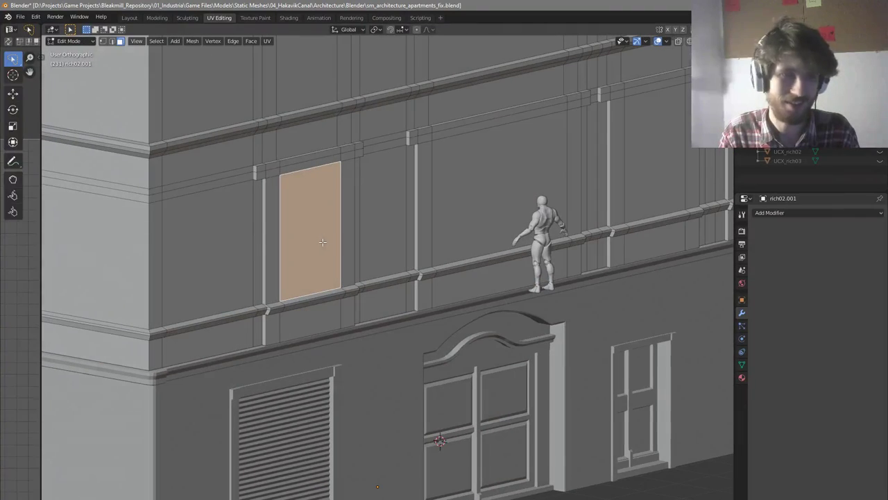
{"action": "mouse_move", "coordinate": [256, 239]}
{"action": "middle_mouse_down"}
{"action": "mouse_move", "coordinate": [257, 224]}
{"action": "mouse_move", "coordinate": [269, 250]}
{"action": "middle_mouse_up"}
{"action": "key", "text": "ctrl+s"}
Check the first window's header strip, side strip and pane face by selecting them in turn
{"action": "scroll", "coordinate": [312, 211], "scroll_direction": "up", "scroll_amount": 1}
{"action": "middle_click_drag", "start_coordinate": [312, 210], "coordinate": [315, 245]}
{"action": "scroll", "coordinate": [325, 233], "scroll_direction": "down", "scroll_amount": 2}
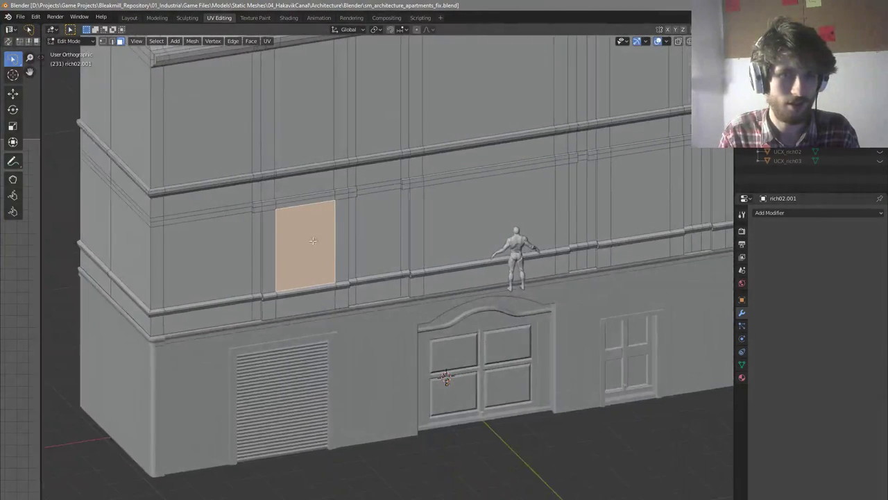
{"action": "scroll", "coordinate": [315, 245], "scroll_direction": "up", "scroll_amount": 4}
{"action": "left_click", "coordinate": [264, 236]}
{"action": "left_click", "coordinate": [310, 212]}
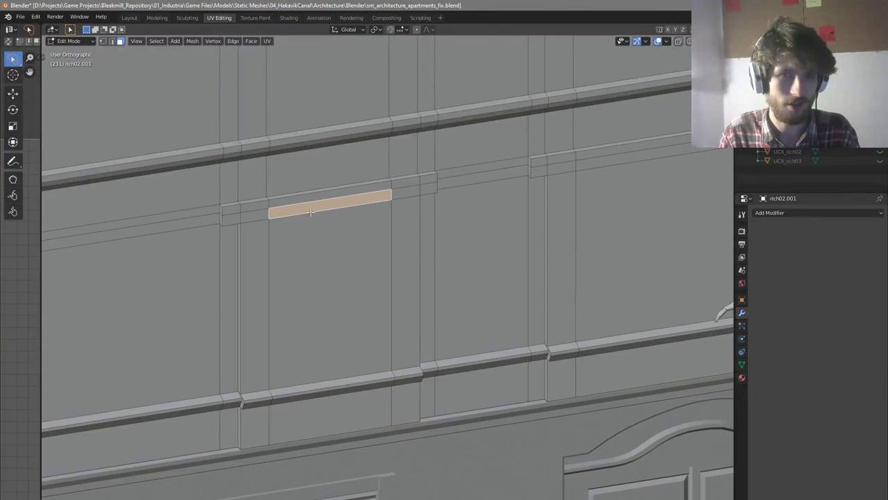
{"action": "left_click", "coordinate": [390, 234]}
{"action": "left_click", "coordinate": [404, 231]}
{"action": "middle_click_drag", "start_coordinate": [331, 246], "coordinate": [344, 263]}
{"action": "left_click", "coordinate": [347, 265]}
{"action": "scroll", "coordinate": [371, 284], "scroll_direction": "down", "scroll_amount": 4}
{"action": "middle_click_drag", "start_coordinate": [454, 265], "coordinate": [466, 259]}
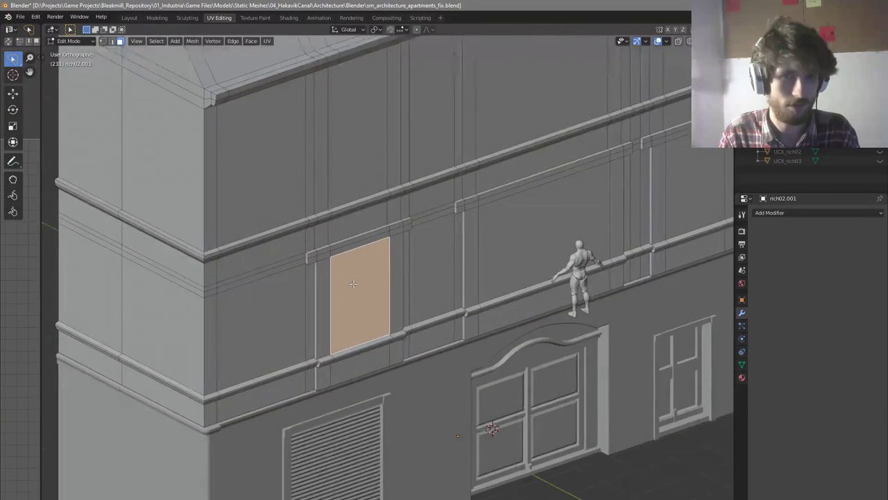
Examine the first window's proportions against its surround, comparing front and angled views
{"action": "scroll", "coordinate": [375, 281], "scroll_direction": "up", "scroll_amount": 5}
{"action": "middle_click_drag", "start_coordinate": [431, 295], "coordinate": [362, 284]}
{"action": "scroll", "coordinate": [414, 299], "scroll_direction": "up", "scroll_amount": 1}
{"action": "scroll", "coordinate": [397, 294], "scroll_direction": "down", "scroll_amount": 3}
{"action": "key", "text": "KP_1"}
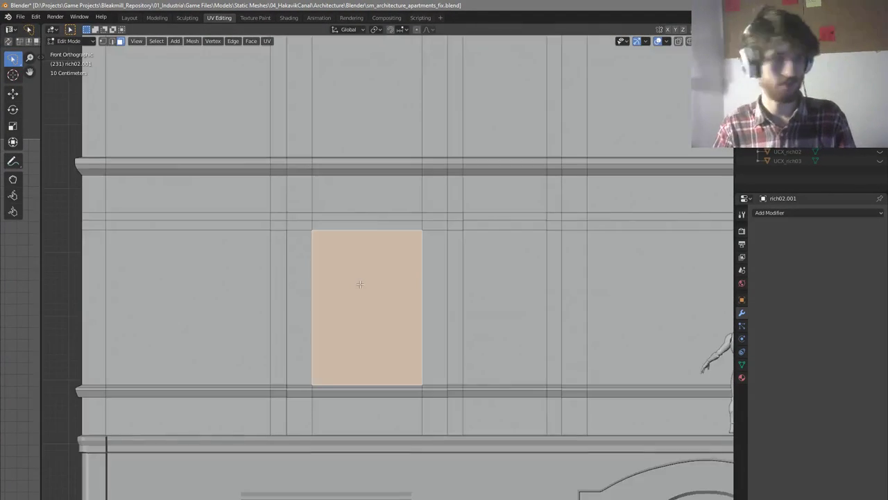
{"action": "scroll", "coordinate": [355, 281], "scroll_direction": "up", "scroll_amount": 2}
{"action": "scroll", "coordinate": [390, 287], "scroll_direction": "down", "scroll_amount": 3}
{"action": "scroll", "coordinate": [336, 273], "scroll_direction": "down", "scroll_amount": 3}
{"action": "scroll", "coordinate": [387, 283], "scroll_direction": "up", "scroll_amount": 4}
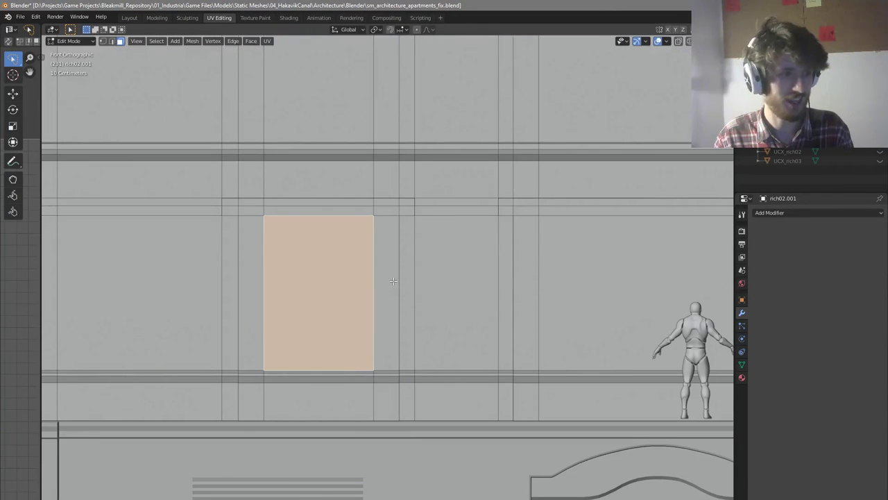
{"action": "scroll", "coordinate": [371, 238], "scroll_direction": "up", "scroll_amount": 2}
{"action": "scroll", "coordinate": [390, 233], "scroll_direction": "down", "scroll_amount": 2}
{"action": "mouse_move", "coordinate": [392, 234]}
{"action": "middle_mouse_down"}
{"action": "mouse_move", "coordinate": [427, 234]}
{"action": "mouse_move", "coordinate": [398, 223]}
{"action": "mouse_move", "coordinate": [413, 200]}
{"action": "middle_mouse_up"}
{"action": "key", "text": "KP_1"}
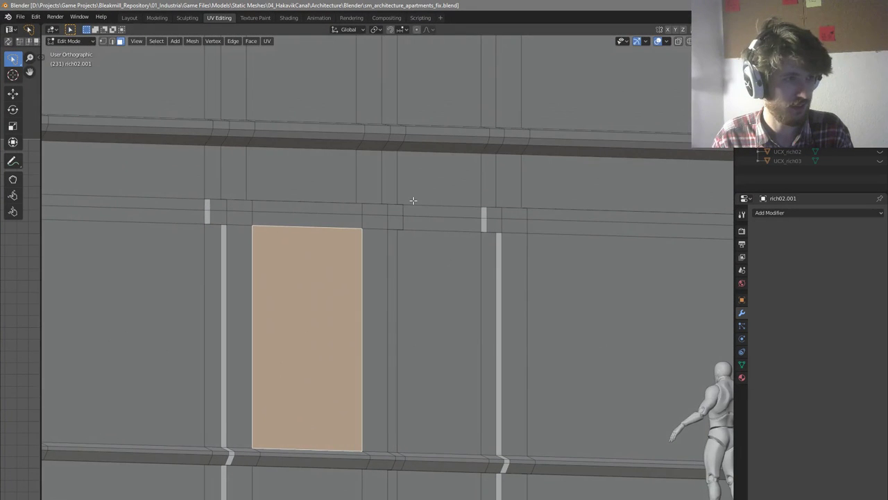
{"action": "middle_click_drag", "start_coordinate": [324, 226], "coordinate": [316, 240]}
{"action": "scroll", "coordinate": [313, 240], "scroll_direction": "down", "scroll_amount": 1}
{"action": "scroll", "coordinate": [368, 227], "scroll_direction": "down", "scroll_amount": 1}
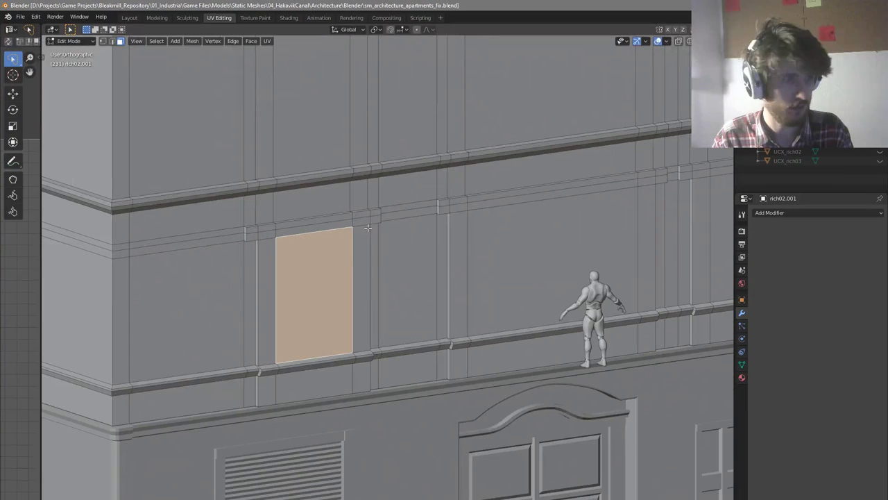
Add two vertical edge loops to the wide window and scale them together along X into a narrow central strip
{"action": "key", "text": "KP_1"}
{"action": "scroll", "coordinate": [500, 240], "scroll_direction": "down", "scroll_amount": 3}
{"action": "scroll", "coordinate": [478, 233], "scroll_direction": "up", "scroll_amount": 1}
{"action": "key", "text": "ctrl+r"}
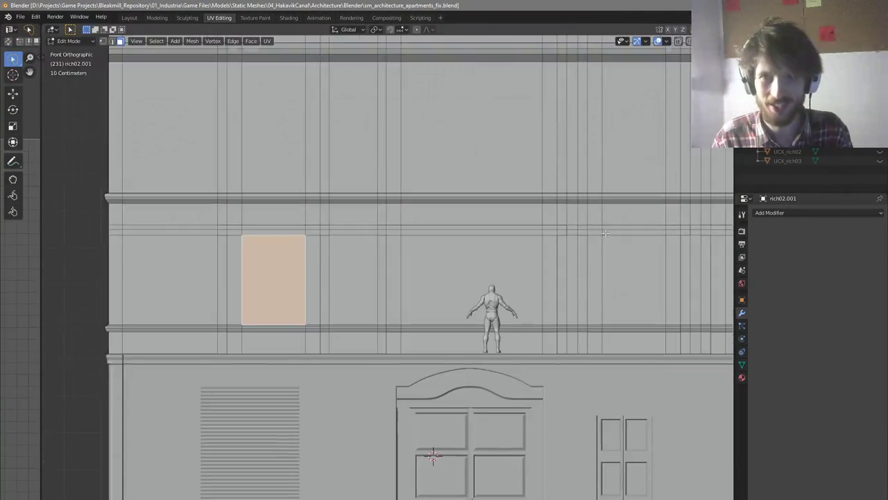
{"action": "left_click", "coordinate": [472, 228]}
{"action": "right_click", "coordinate": [473, 229]}
{"action": "key", "text": "s"}
{"action": "key", "text": "x"}
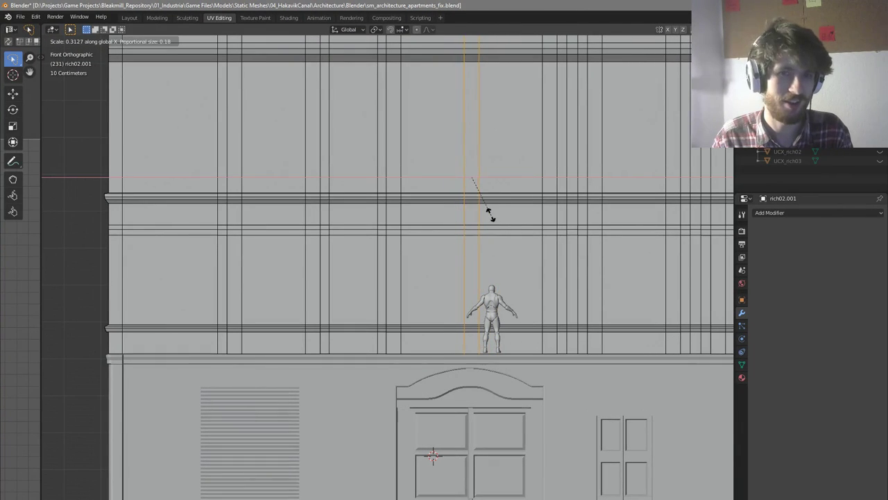
{"action": "left_click", "coordinate": [486, 199]}
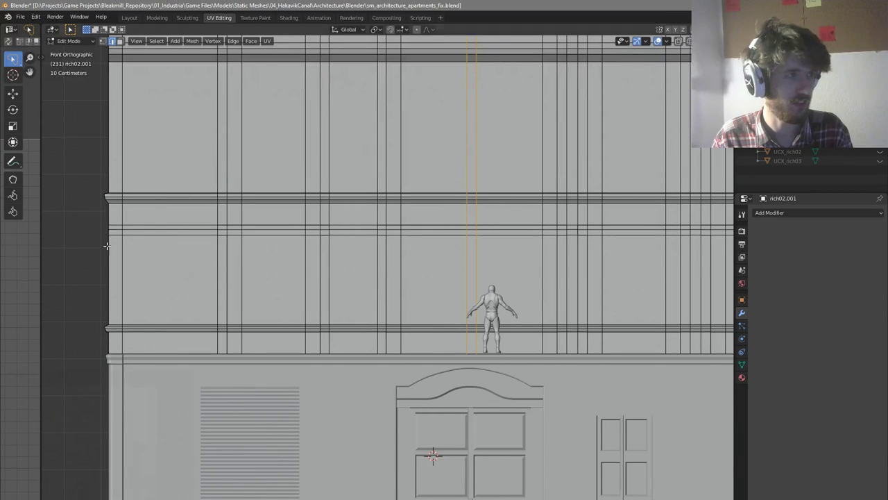
{"action": "left_click", "coordinate": [299, 290]}
{"action": "key", "text": "g"}
{"action": "key", "text": "x"}
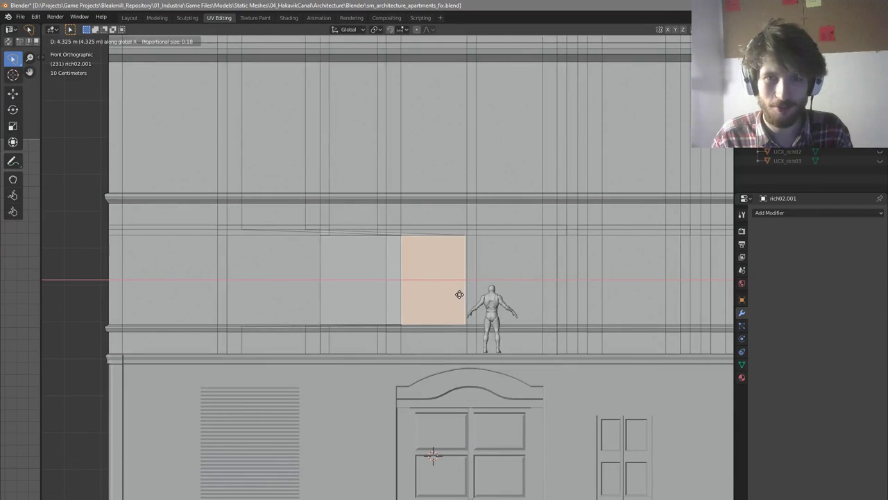
{"action": "right_click", "coordinate": [459, 294]}
Widen the wide window's central strip by scaling its two edge loops along X by about 1.14
{"action": "scroll", "coordinate": [465, 271], "scroll_direction": "up", "scroll_amount": 3}
{"action": "left_click", "coordinate": [458, 259]}
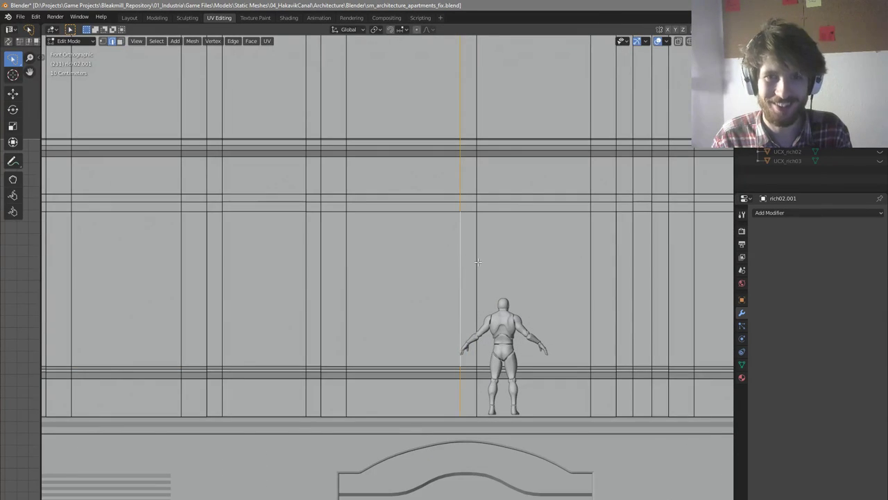
{"action": "left_click", "coordinate": [477, 261], "text": "shift"}
{"action": "key", "text": "s"}
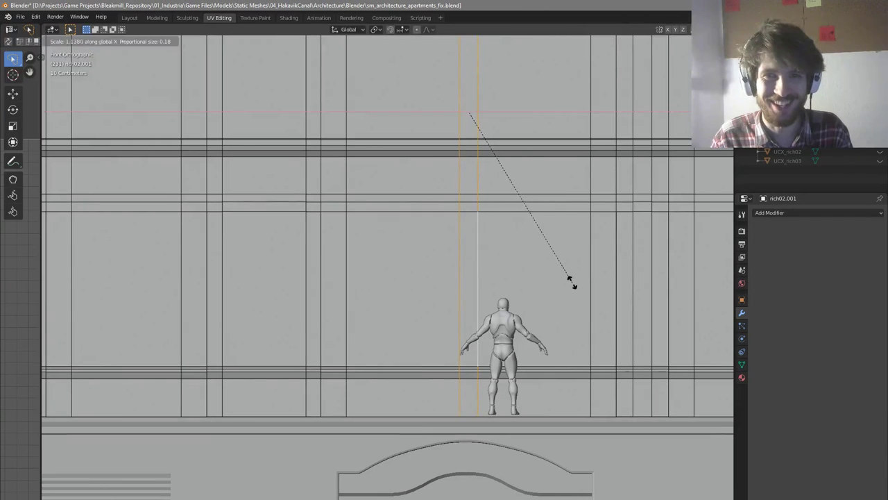
{"action": "key", "text": "Escape"}
Select the five window pane faces on this storey and extrude them inward by about 0.077 m
{"action": "key", "text": "3"}
{"action": "left_click", "coordinate": [432, 279]}
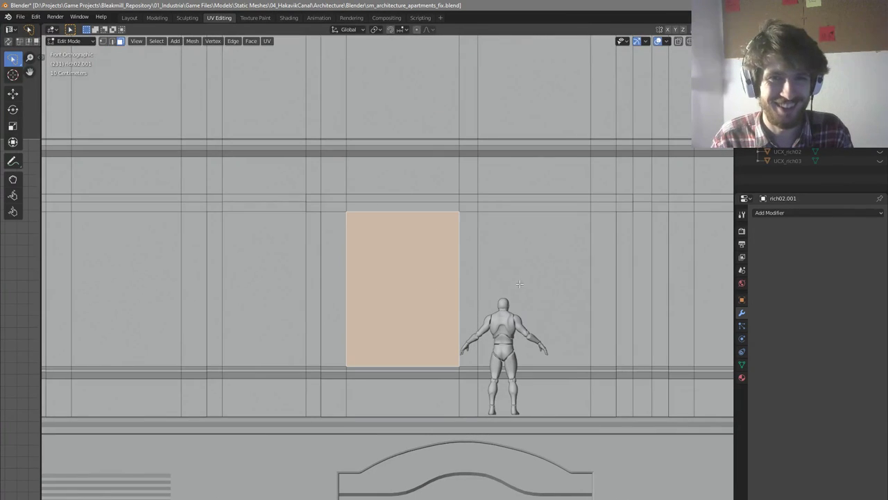
{"action": "left_click", "coordinate": [520, 284], "text": "shift"}
{"action": "scroll", "coordinate": [497, 277], "scroll_direction": "down", "scroll_amount": 3}
{"action": "middle_click_drag", "start_coordinate": [490, 276], "coordinate": [507, 291]}
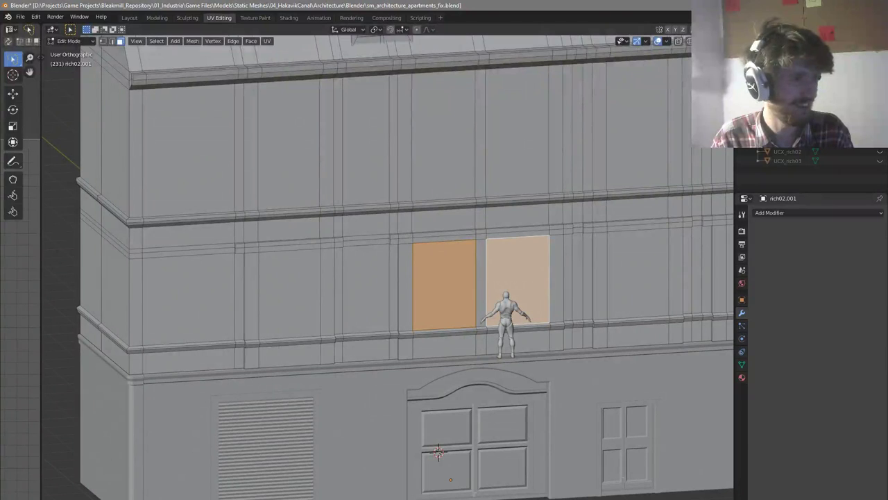
{"action": "middle_click_drag", "start_coordinate": [482, 263], "coordinate": [305, 281]}
{"action": "left_click", "coordinate": [292, 285], "text": "shift"}
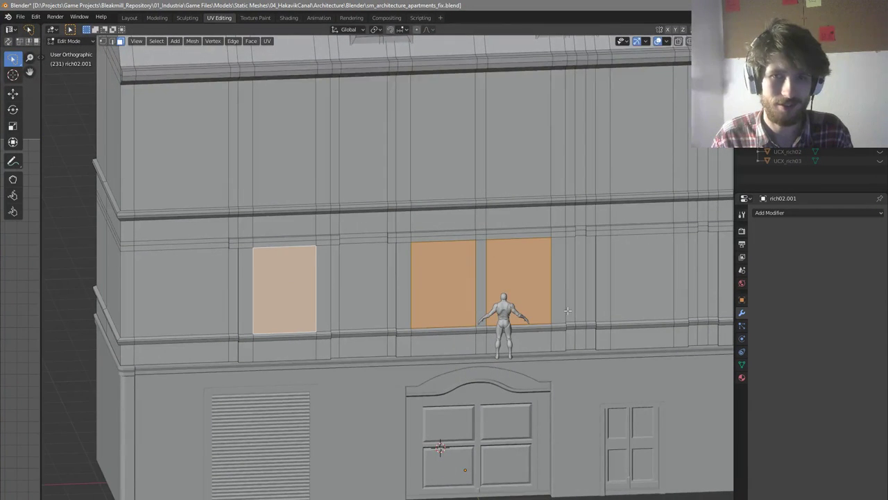
{"action": "middle_click_drag", "start_coordinate": [575, 309], "coordinate": [560, 308]}
{"action": "scroll", "coordinate": [576, 308], "scroll_direction": "down", "scroll_amount": 2}
{"action": "scroll", "coordinate": [624, 303], "scroll_direction": "up", "scroll_amount": 1}
{"action": "left_click", "coordinate": [585, 290], "text": "shift"}
{"action": "middle_click_drag", "start_coordinate": [690, 290], "coordinate": [663, 296], "text": "shift"}
{"action": "left_click", "coordinate": [594, 283], "text": "shift"}
{"action": "scroll", "coordinate": [281, 357], "scroll_direction": "up", "scroll_amount": 7}
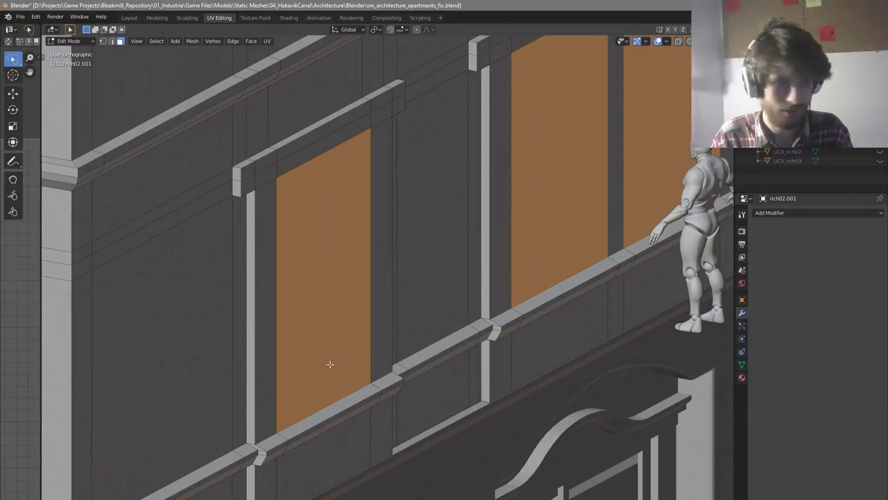
{"action": "key", "text": "e"}
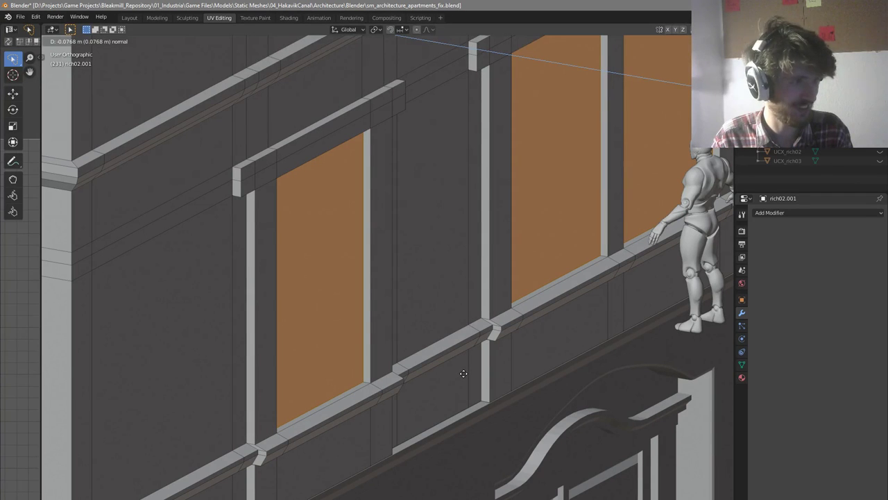
{"action": "left_click", "coordinate": [464, 373]}
{"action": "middle_click_drag", "start_coordinate": [463, 373], "coordinate": [422, 331]}
{"action": "scroll", "coordinate": [422, 331], "scroll_direction": "down", "scroll_amount": 5}
{"action": "key", "text": "alt+a"}
Shrink the first window's recessed pane face slightly along X and Z in the front view
{"action": "left_click", "coordinate": [262, 274]}
{"action": "key", "text": "KP_1"}
{"action": "scroll", "coordinate": [263, 272], "scroll_direction": "down", "scroll_amount": 2}
{"action": "scroll", "coordinate": [278, 256], "scroll_direction": "up", "scroll_amount": 3}
{"action": "scroll", "coordinate": [291, 256], "scroll_direction": "up", "scroll_amount": 5}
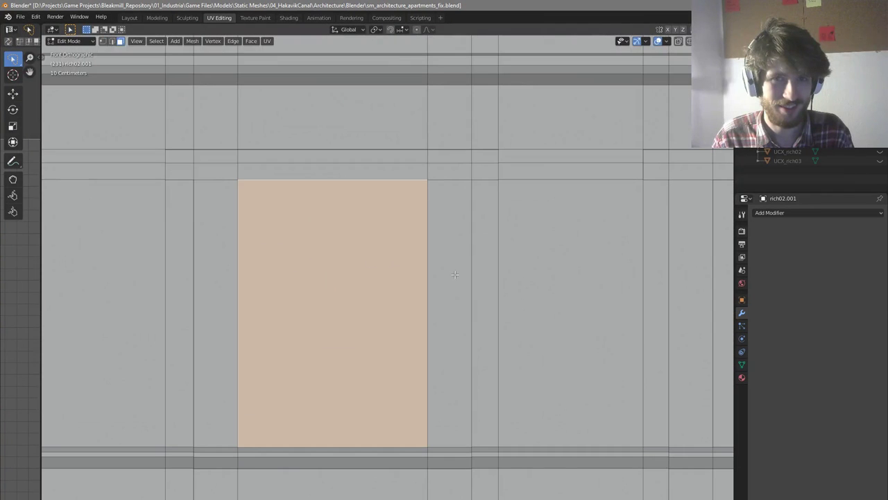
{"action": "key", "text": "s"}
{"action": "key", "text": "x"}
{"action": "key", "text": "z"}
{"action": "left_click", "coordinate": [471, 277]}
Shrink the wide window's left recessed pane slightly along X and by about 0.948 along Z
{"action": "middle_click_drag", "start_coordinate": [472, 277], "coordinate": [498, 272]}
{"action": "scroll", "coordinate": [553, 267], "scroll_direction": "down", "scroll_amount": 2}
{"action": "scroll", "coordinate": [499, 272], "scroll_direction": "down", "scroll_amount": 1}
{"action": "left_click", "coordinate": [633, 300]}
{"action": "key", "text": "KP_1"}
{"action": "scroll", "coordinate": [632, 295], "scroll_direction": "up", "scroll_amount": 1}
{"action": "key", "text": "s"}
{"action": "key", "text": "x"}
{"action": "key", "text": "z"}
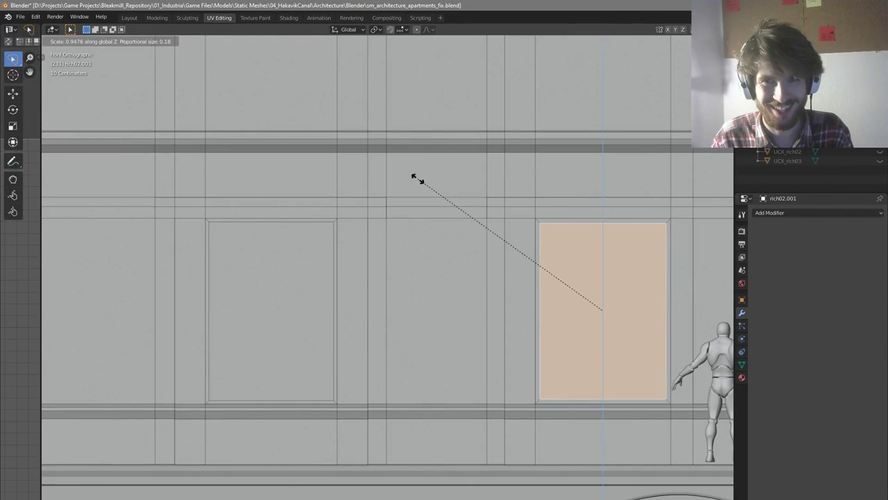
{"action": "left_click", "coordinate": [418, 178]}
Shrink the wide window's right recessed pane slightly along X and Z to match its neighbour
{"action": "scroll", "coordinate": [347, 177], "scroll_direction": "down", "scroll_amount": 4}
{"action": "scroll", "coordinate": [510, 210], "scroll_direction": "up", "scroll_amount": 3}
{"action": "left_click", "coordinate": [581, 226]}
{"action": "scroll", "coordinate": [680, 229], "scroll_direction": "up", "scroll_amount": 2}
{"action": "key", "text": "s"}
{"action": "key", "text": "x"}
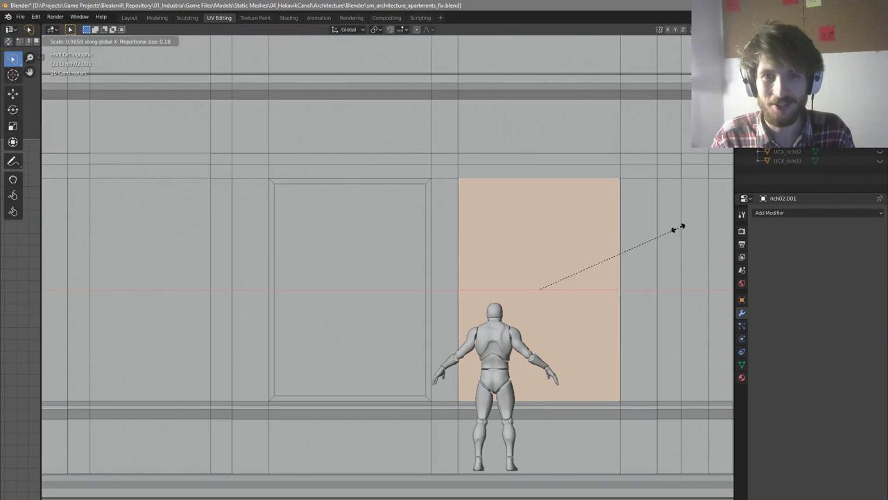
{"action": "left_click", "coordinate": [670, 223]}
{"action": "middle_click_drag", "start_coordinate": [670, 223], "coordinate": [687, 210]}
{"action": "key", "text": "KP_1"}
{"action": "key", "text": "s"}
{"action": "key", "text": "z"}
{"action": "left_click", "coordinate": [684, 262]}
Scale the recessed pane of the window beyond the wide one by about 0.942 along X and 0.949 along Z
{"action": "scroll", "coordinate": [458, 243], "scroll_direction": "down", "scroll_amount": 6}
{"action": "left_click", "coordinate": [602, 232]}
{"action": "key", "text": "KP_Decimal"}
{"action": "key", "text": "s"}
{"action": "key", "text": "Escape"}
{"action": "key", "text": "s"}
{"action": "key", "text": "x"}
{"action": "left_click", "coordinate": [652, 262]}
{"action": "scroll", "coordinate": [630, 253], "scroll_direction": "down", "scroll_amount": 3}
{"action": "middle_click_drag", "start_coordinate": [629, 253], "coordinate": [642, 303]}
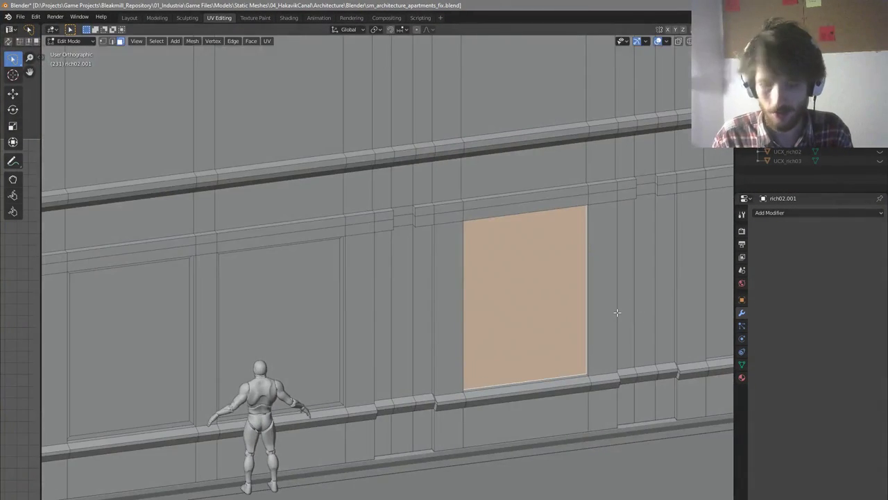
{"action": "key", "text": "KP_1"}
{"action": "key", "text": "x"}
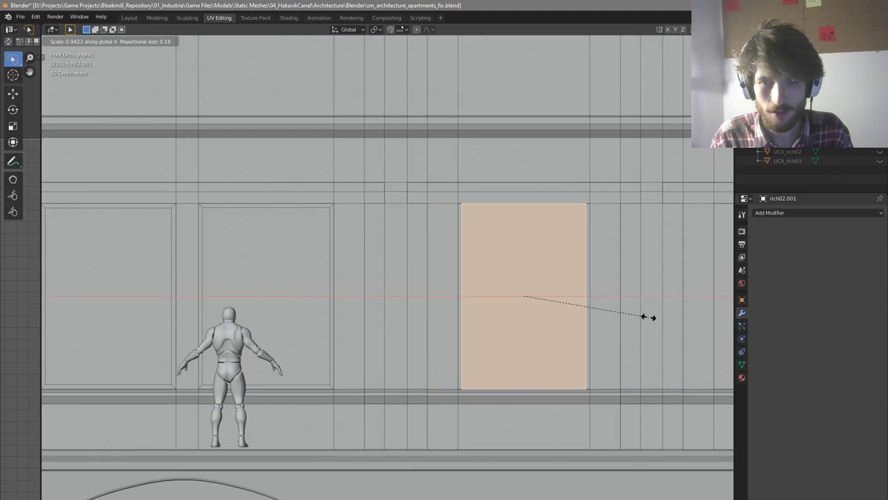
{"action": "key", "text": "z"}
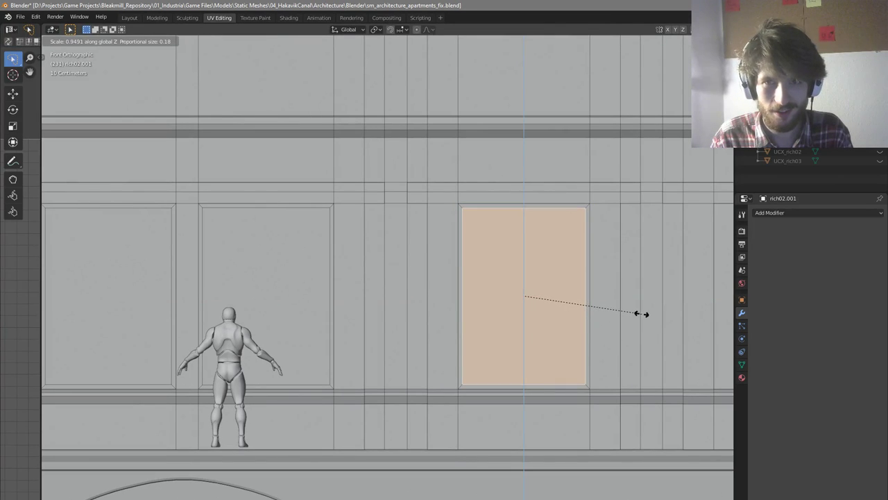
{"action": "left_click", "coordinate": [642, 314]}
Shrink the last window's recessed pane slightly along X and by about 0.957 along Z
{"action": "scroll", "coordinate": [641, 313], "scroll_direction": "down", "scroll_amount": 1}
{"action": "middle_click_drag", "start_coordinate": [642, 313], "coordinate": [520, 310], "text": "shift"}
{"action": "scroll", "coordinate": [521, 310], "scroll_direction": "down", "scroll_amount": 1}
{"action": "left_click", "coordinate": [637, 306]}
{"action": "middle_click_drag", "start_coordinate": [639, 305], "coordinate": [647, 328]}
{"action": "key", "text": "KP_1"}
{"action": "scroll", "coordinate": [624, 331], "scroll_direction": "up", "scroll_amount": 3}
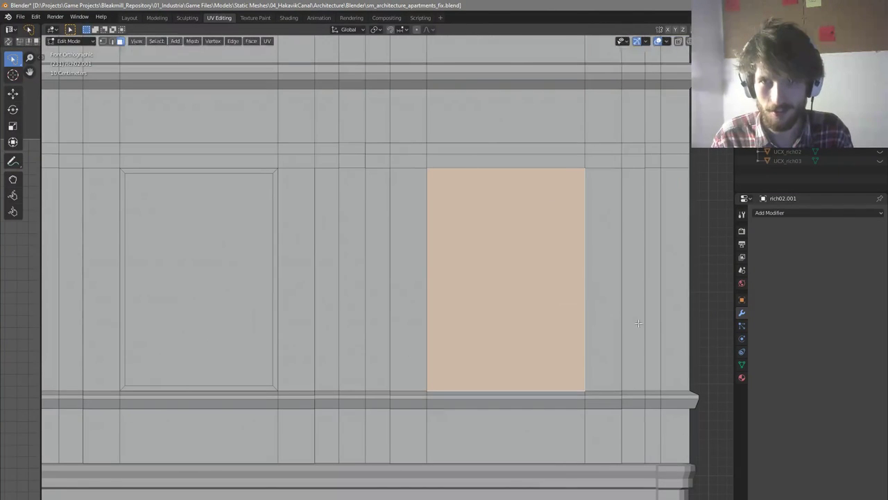
{"action": "key", "text": "s"}
{"action": "key", "text": "x"}
{"action": "key", "text": "z"}
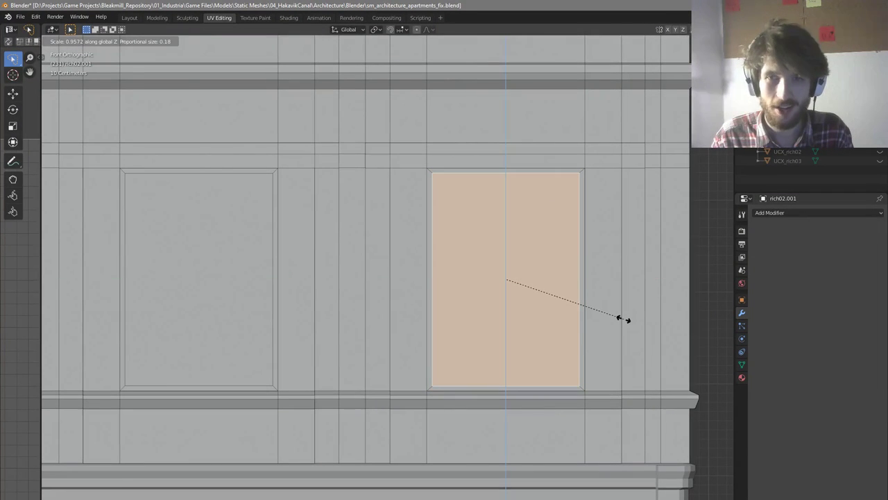
{"action": "left_click", "coordinate": [624, 319]}
Select all five recessed window panes and move them slightly along the local Z axis
{"action": "scroll", "coordinate": [600, 304], "scroll_direction": "down", "scroll_amount": 2}
{"action": "middle_click_drag", "start_coordinate": [570, 301], "coordinate": [597, 327]}
{"action": "scroll", "coordinate": [597, 327], "scroll_direction": "down", "scroll_amount": 4}
{"action": "middle_click_drag", "start_coordinate": [518, 350], "coordinate": [524, 331]}
{"action": "left_click", "coordinate": [493, 327], "text": "shift"}
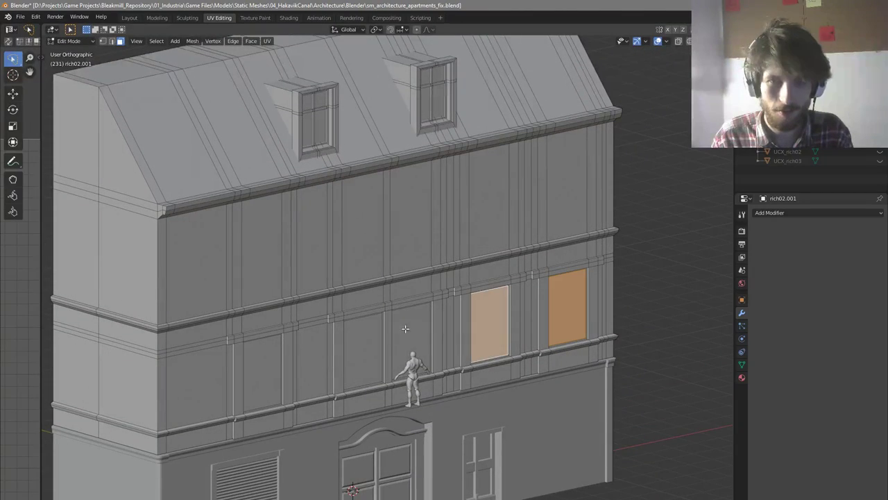
{"action": "left_click", "coordinate": [412, 340], "text": "shift"}
{"action": "left_click", "coordinate": [362, 357], "text": "shift"}
{"action": "left_click", "coordinate": [261, 373], "text": "shift"}
{"action": "middle_click_drag", "start_coordinate": [262, 372], "coordinate": [394, 355]}
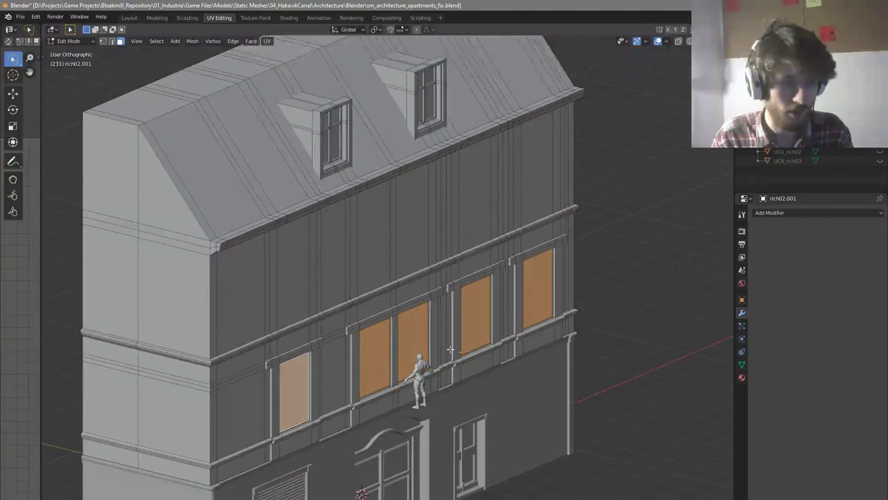
{"action": "scroll", "coordinate": [446, 349], "scroll_direction": "up", "scroll_amount": 5}
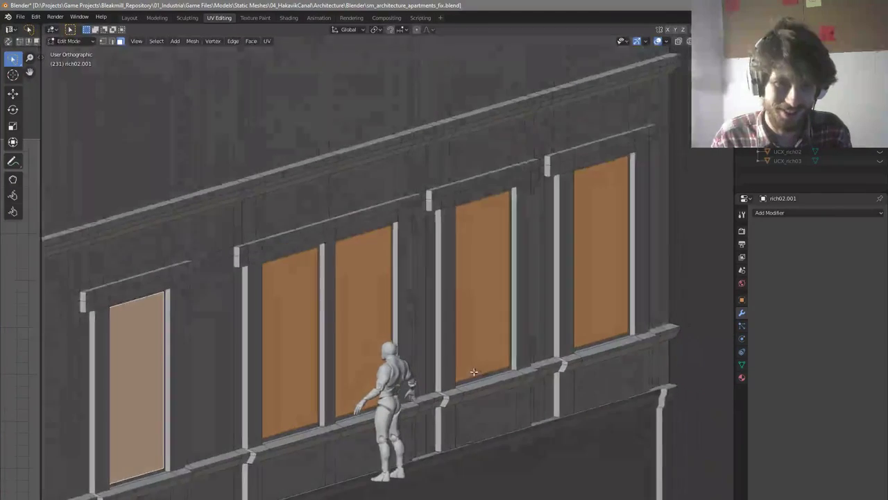
{"action": "scroll", "coordinate": [474, 372], "scroll_direction": "down", "scroll_amount": 2}
{"action": "key", "text": "g"}
{"action": "key", "text": "z"}
{"action": "key", "text": "z"}
{"action": "left_click", "coordinate": [478, 373]}
{"action": "scroll", "coordinate": [417, 376], "scroll_direction": "down", "scroll_amount": 5}
{"action": "key", "text": "alt+a"}
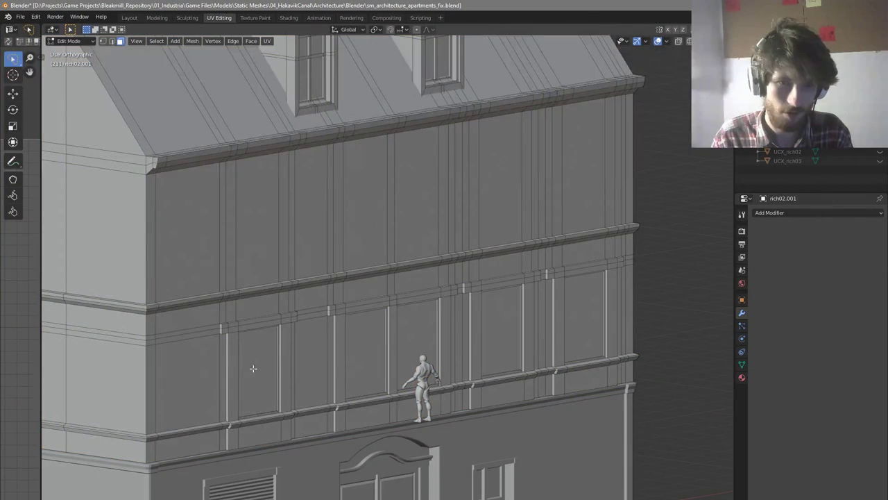
Extrude the first window's recessed pane in place and scale it by about 0.942 along X and slightly along Z
{"action": "left_click", "coordinate": [253, 368]}
{"action": "key", "text": "KP_1"}
{"action": "scroll", "coordinate": [386, 374], "scroll_direction": "up", "scroll_amount": 4}
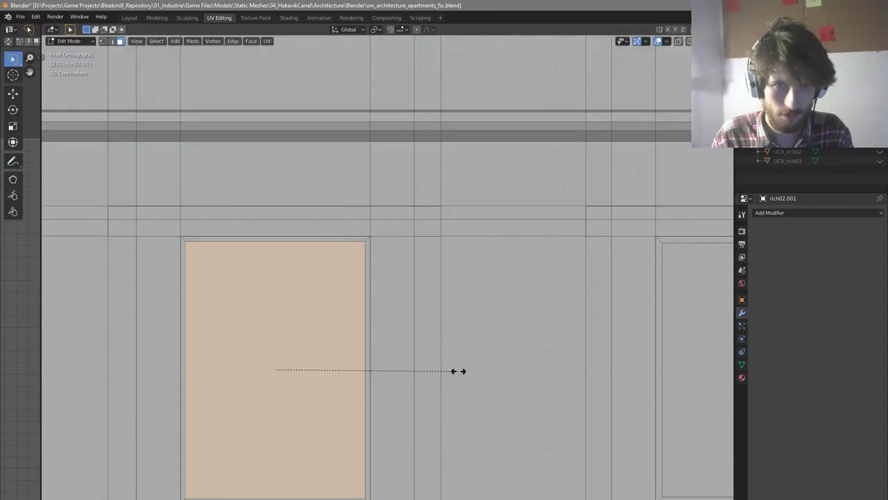
{"action": "key", "text": "x"}
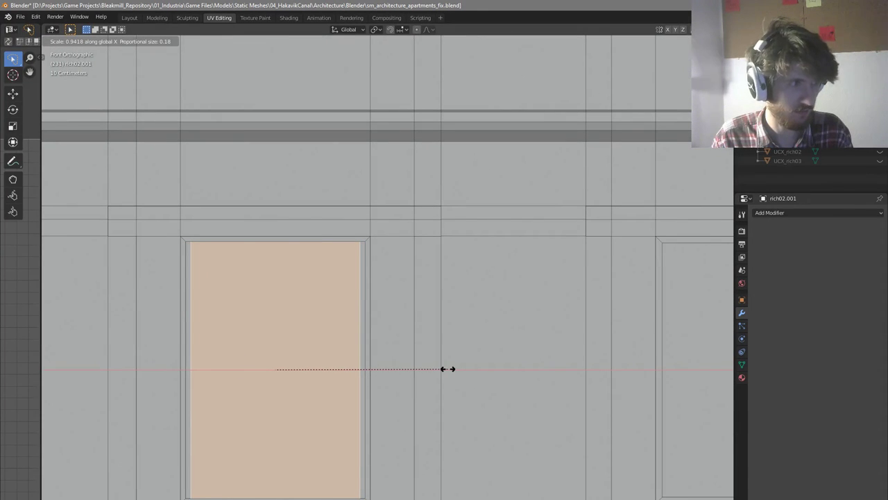
{"action": "key", "text": "x"}
{"action": "key", "text": "z"}
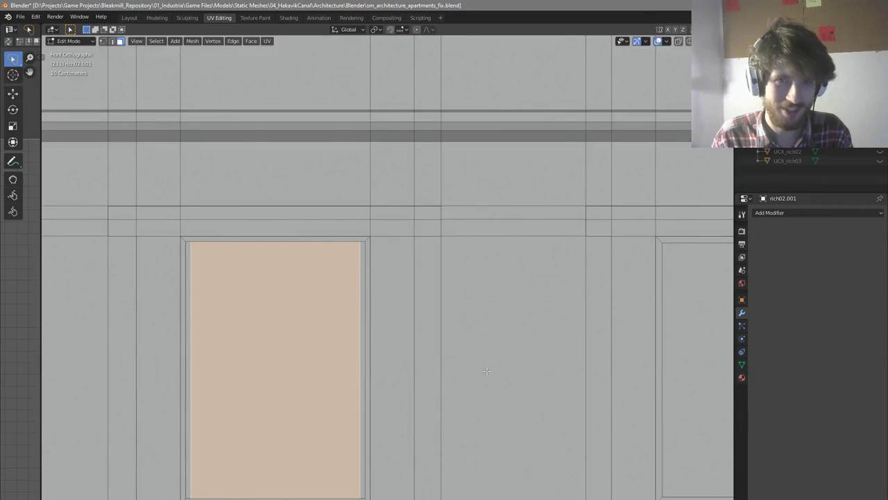
{"action": "left_click", "coordinate": [488, 367]}
Extrude the wide window's left pane in place and shrink it slightly along X and by about 0.96 along Z
{"action": "scroll", "coordinate": [416, 330], "scroll_direction": "down", "scroll_amount": 5}
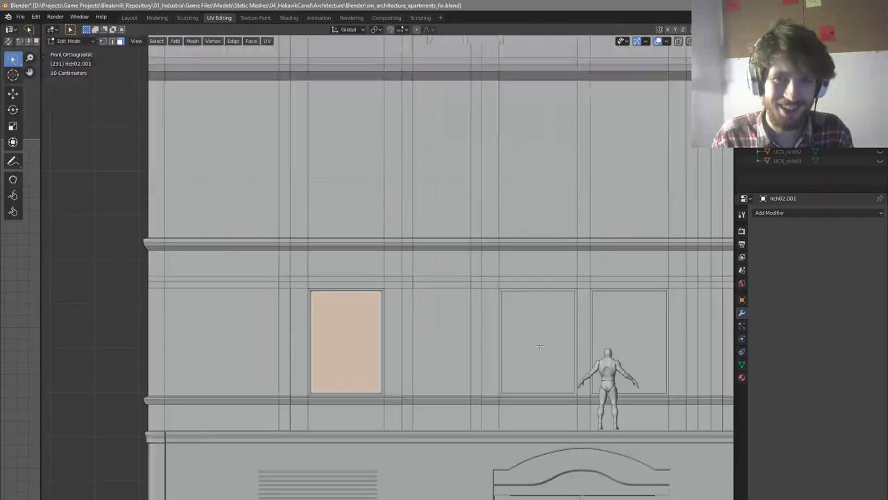
{"action": "scroll", "coordinate": [539, 344], "scroll_direction": "up", "scroll_amount": 2}
{"action": "left_click", "coordinate": [540, 343]}
{"action": "scroll", "coordinate": [541, 341], "scroll_direction": "down", "scroll_amount": 2}
{"action": "middle_click_drag", "start_coordinate": [541, 342], "coordinate": [545, 328]}
{"action": "scroll", "coordinate": [546, 328], "scroll_direction": "up", "scroll_amount": 4}
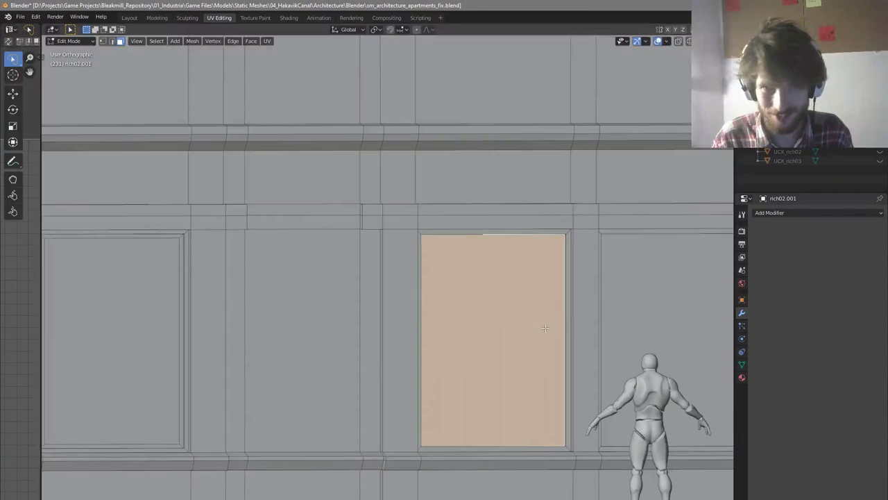
{"action": "key", "text": "KP_1"}
{"action": "key", "text": "s"}
{"action": "key", "text": "x"}
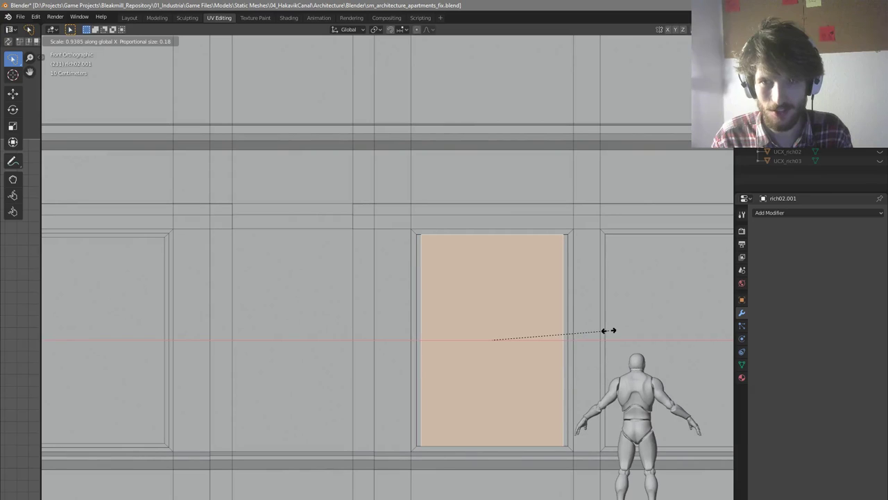
{"action": "key", "text": "z"}
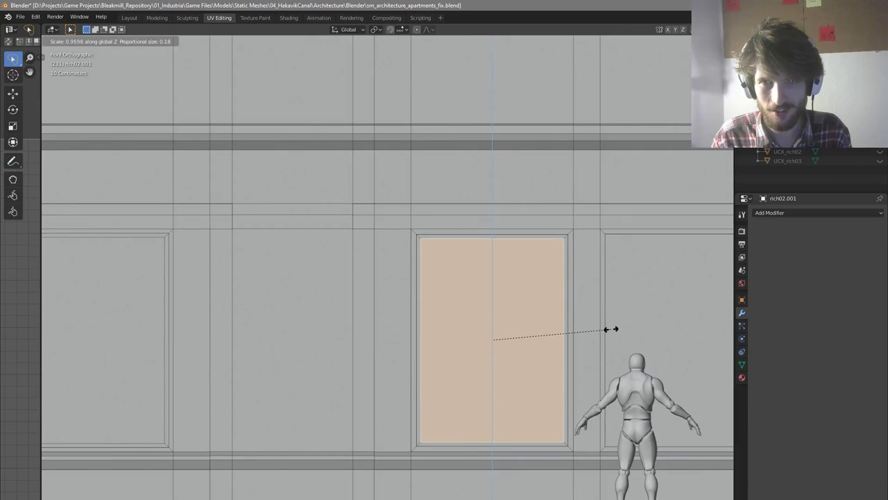
{"action": "left_click", "coordinate": [611, 329]}
Extrude the wide window's right pane in place and shrink it slightly along X and Z to match its neighbour
{"action": "scroll", "coordinate": [611, 329], "scroll_direction": "down", "scroll_amount": 3}
{"action": "middle_click_drag", "start_coordinate": [611, 329], "coordinate": [522, 325]}
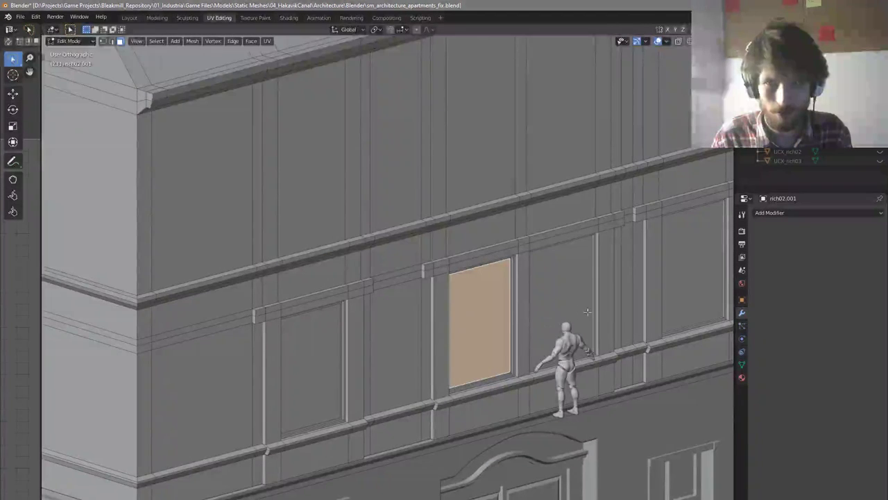
{"action": "left_click", "coordinate": [560, 308]}
{"action": "key", "text": "KP_1"}
{"action": "scroll", "coordinate": [648, 297], "scroll_direction": "up", "scroll_amount": 5}
{"action": "key", "text": "s"}
{"action": "key", "text": "x"}
{"action": "key", "text": "z"}
{"action": "left_click", "coordinate": [634, 292]}
Extrude the pane of the window beyond the wide one and shrink it slightly along X and by about 0.962 along Z
{"action": "scroll", "coordinate": [629, 287], "scroll_direction": "down", "scroll_amount": 4}
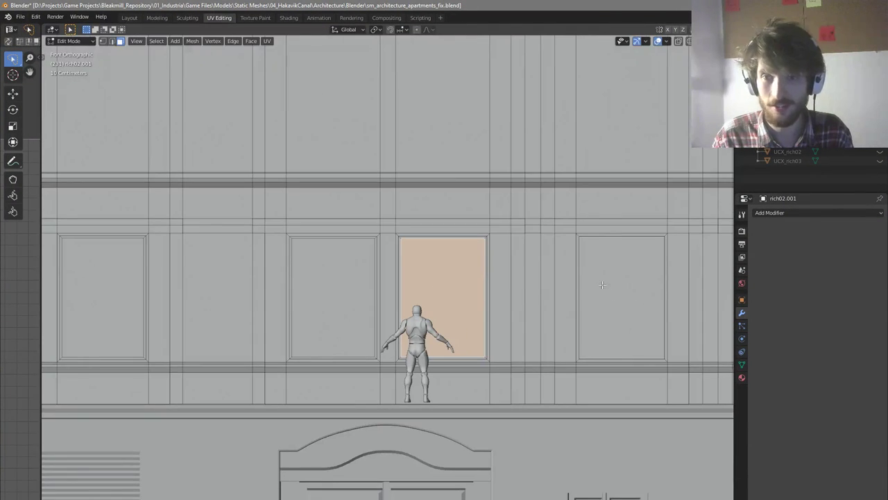
{"action": "left_click", "coordinate": [630, 286]}
{"action": "middle_click_drag", "start_coordinate": [634, 285], "coordinate": [576, 285], "text": "shift"}
{"action": "scroll", "coordinate": [575, 285], "scroll_direction": "up", "scroll_amount": 6}
{"action": "middle_click_drag", "start_coordinate": [495, 279], "coordinate": [310, 265], "text": "shift"}
{"action": "key", "text": "e"}
{"action": "key", "text": "s"}
{"action": "key", "text": "x"}
{"action": "left_click", "coordinate": [617, 299]}
{"action": "scroll", "coordinate": [627, 293], "scroll_direction": "down", "scroll_amount": 5}
{"action": "scroll", "coordinate": [631, 290], "scroll_direction": "up", "scroll_amount": 3}
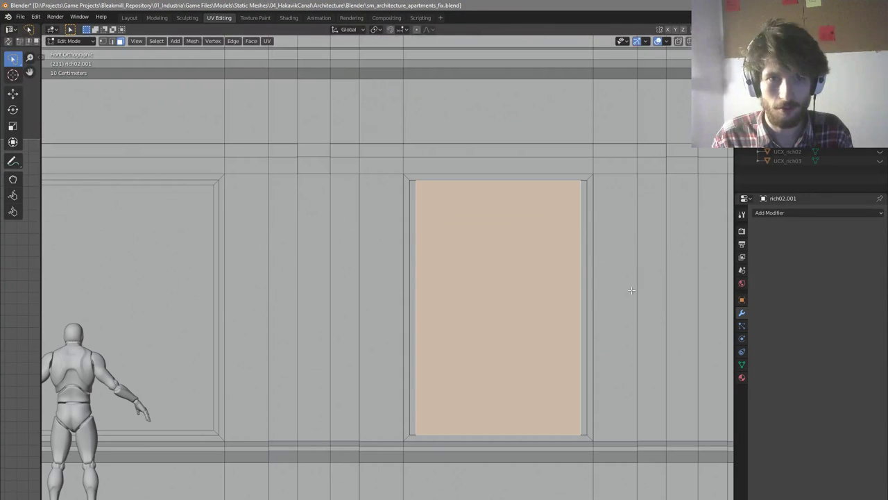
{"action": "key", "text": "x"}
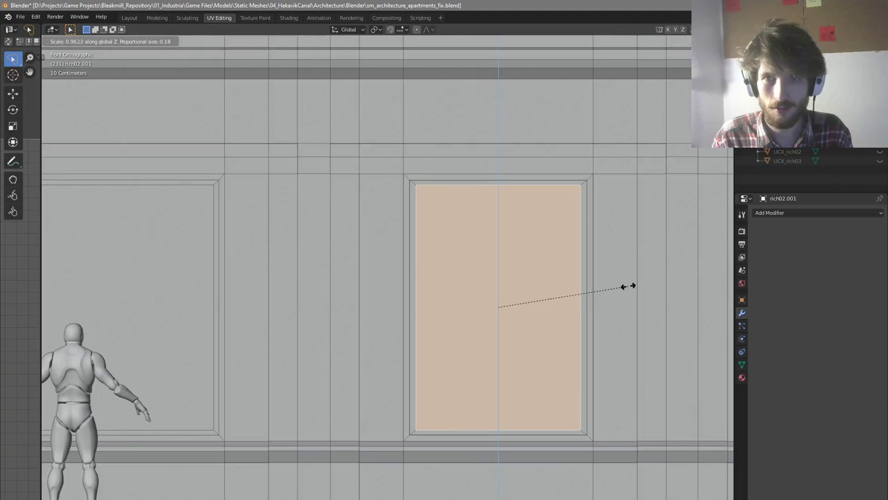
{"action": "left_click", "coordinate": [632, 289]}
Shrink the last window's pane slightly along X and by about 0.956 along Z to form its inner frame
{"action": "scroll", "coordinate": [447, 268], "scroll_direction": "down", "scroll_amount": 3}
{"action": "middle_click_drag", "start_coordinate": [447, 268], "coordinate": [597, 278], "text": "shift"}
{"action": "scroll", "coordinate": [694, 275], "scroll_direction": "up", "scroll_amount": 4}
{"action": "key", "text": "s"}
{"action": "key", "text": "x"}
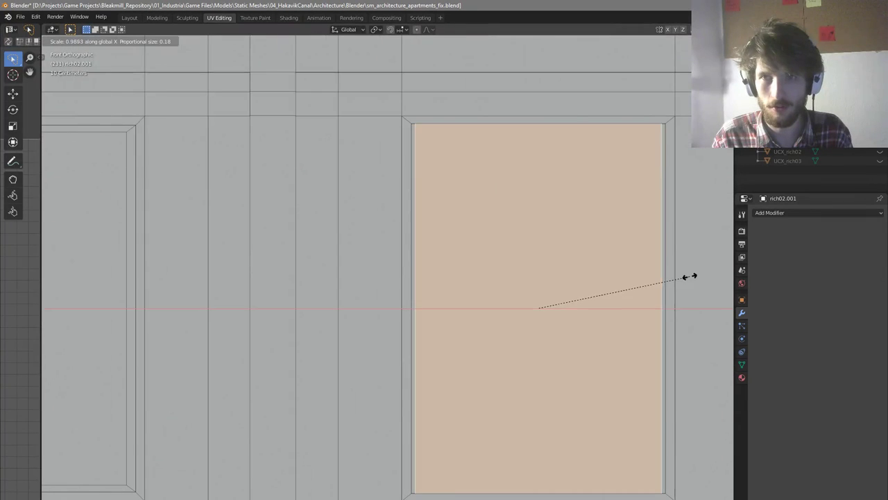
{"action": "left_click", "coordinate": [686, 274]}
{"action": "scroll", "coordinate": [687, 276], "scroll_direction": "down", "scroll_amount": 3}
{"action": "key", "text": "s"}
{"action": "key", "text": "z"}
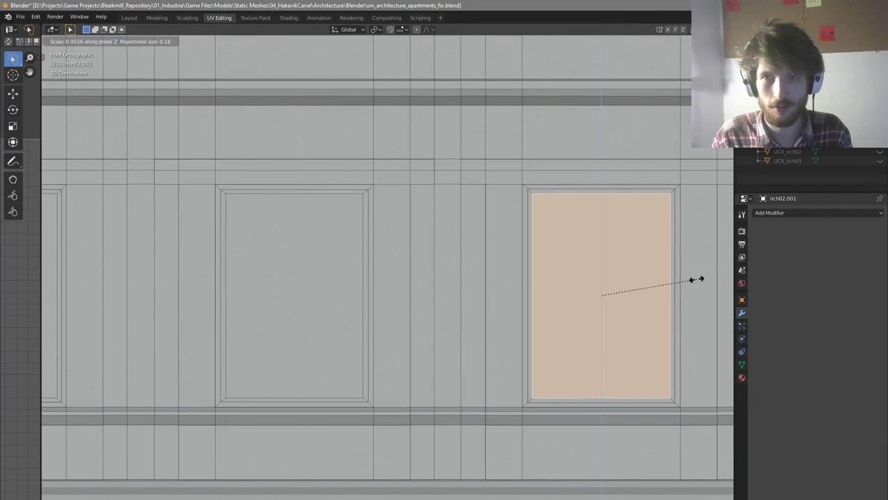
{"action": "left_click", "coordinate": [696, 278]}
Select all five window panes and extrude them inward by about 0.053 m along their normals
{"action": "middle_click_drag", "start_coordinate": [670, 306], "coordinate": [702, 312]}
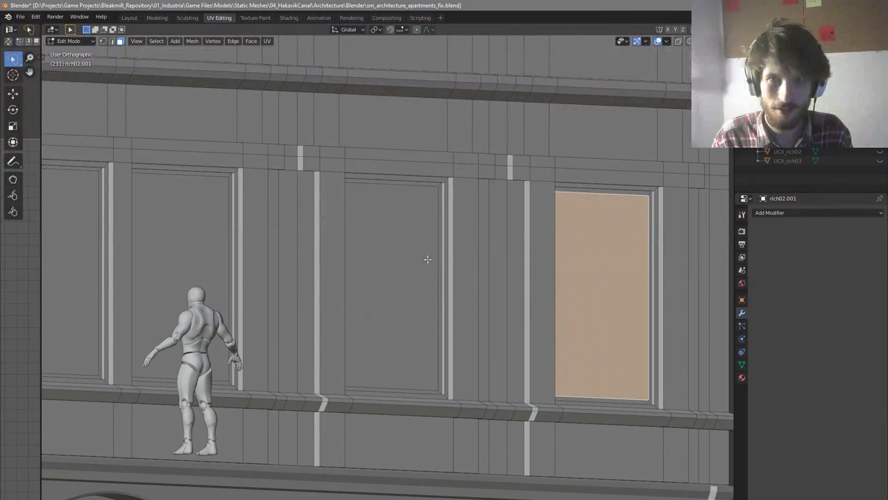
{"action": "left_click", "coordinate": [431, 259], "text": "shift"}
{"action": "left_click", "coordinate": [218, 234], "text": "shift"}
{"action": "scroll", "coordinate": [504, 258], "scroll_direction": "down", "scroll_amount": 4}
{"action": "middle_click_drag", "start_coordinate": [504, 257], "coordinate": [528, 240]}
{"action": "scroll", "coordinate": [312, 230], "scroll_direction": "up", "scroll_amount": 2}
{"action": "left_click", "coordinate": [318, 226], "text": "shift"}
{"action": "left_click", "coordinate": [187, 176], "text": "shift"}
{"action": "middle_click_drag", "start_coordinate": [187, 177], "coordinate": [442, 285]}
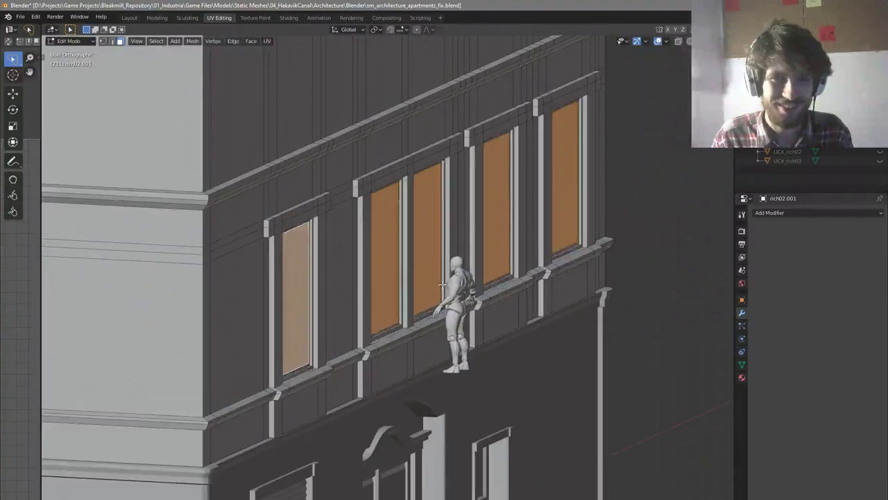
{"action": "scroll", "coordinate": [442, 285], "scroll_direction": "up", "scroll_amount": 3}
{"action": "key", "text": "e"}
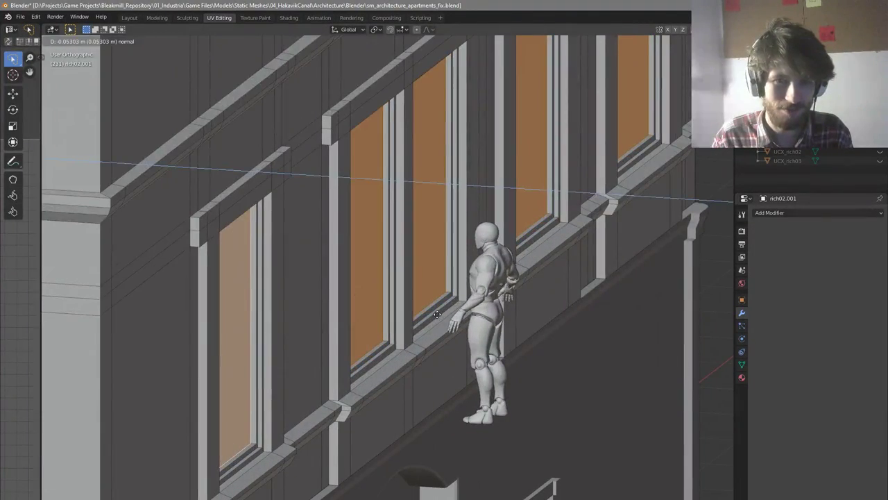
{"action": "left_click", "coordinate": [438, 314]}
Move the first window's pane about 0.109 m deeper into the wall along the global Y axis
{"action": "scroll", "coordinate": [448, 309], "scroll_direction": "down", "scroll_amount": 3}
{"action": "middle_click_drag", "start_coordinate": [448, 307], "coordinate": [397, 319]}
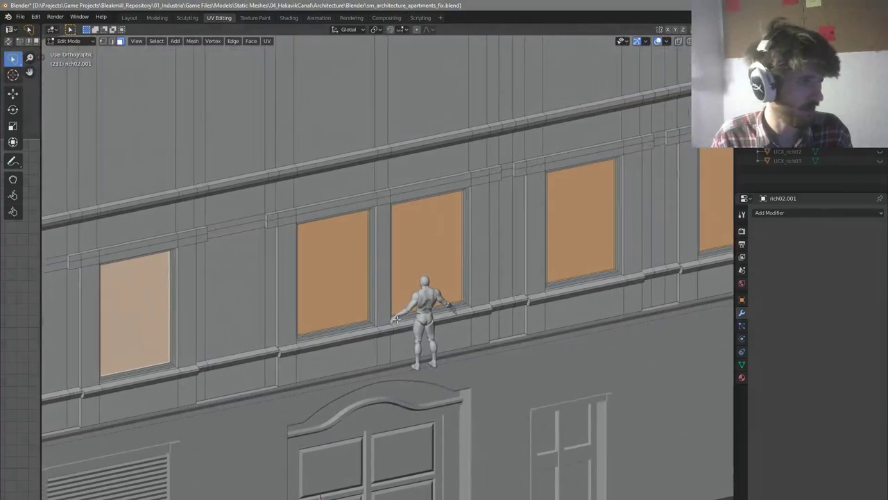
{"action": "scroll", "coordinate": [395, 319], "scroll_direction": "down", "scroll_amount": 2}
{"action": "scroll", "coordinate": [225, 362], "scroll_direction": "up", "scroll_amount": 6}
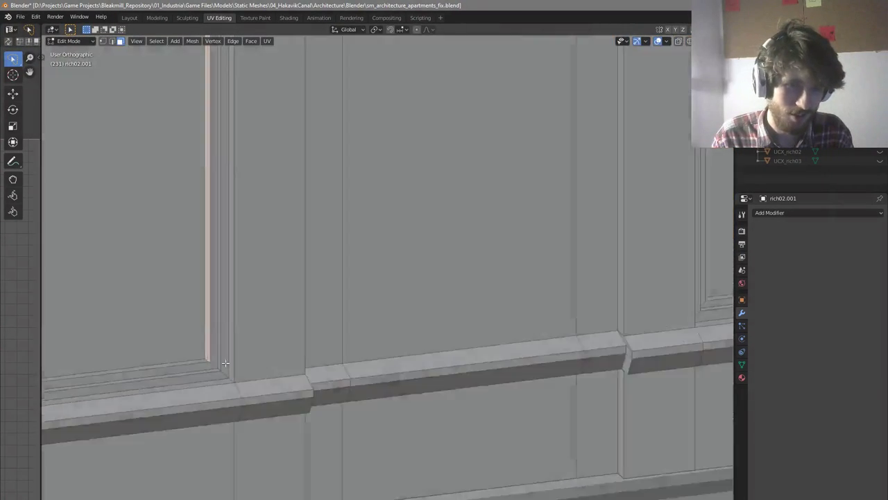
{"action": "middle_click_drag", "start_coordinate": [225, 363], "coordinate": [204, 356]}
{"action": "scroll", "coordinate": [204, 355], "scroll_direction": "down", "scroll_amount": 5}
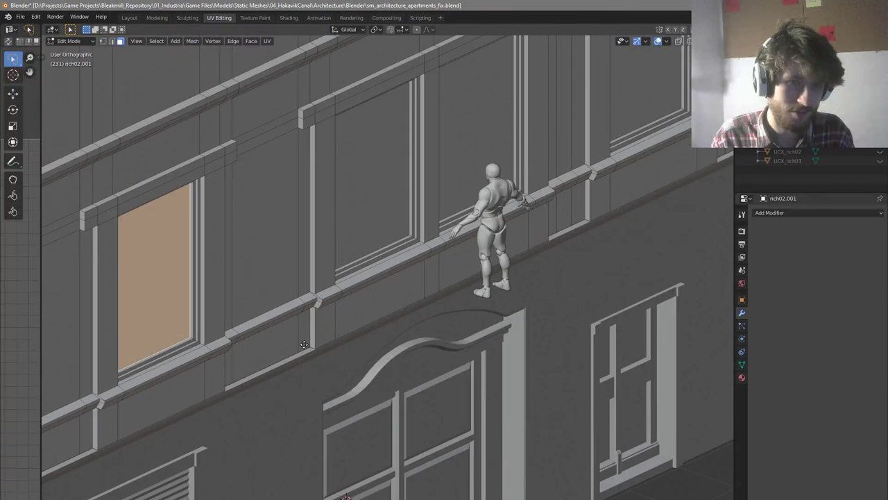
{"action": "key", "text": "g"}
{"action": "key", "text": "y"}
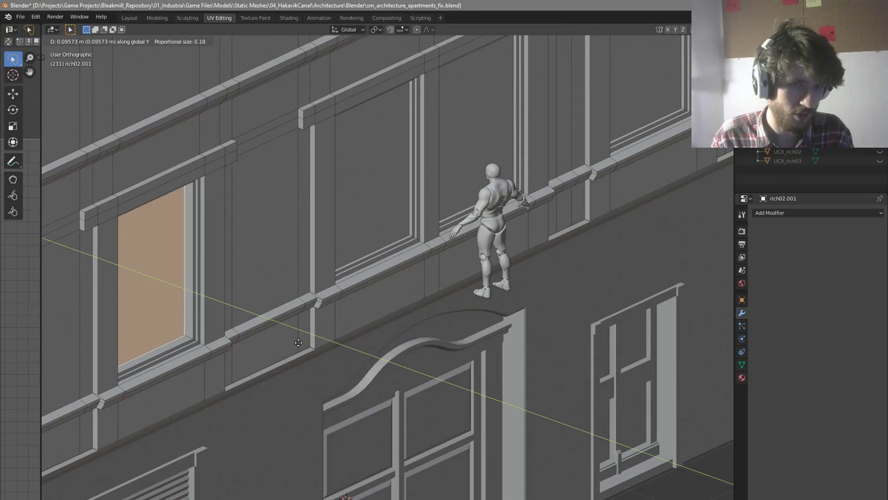
{"action": "left_click", "coordinate": [299, 342]}
{"action": "middle_click_drag", "start_coordinate": [299, 342], "coordinate": [331, 374]}
{"action": "scroll", "coordinate": [298, 340], "scroll_direction": "up", "scroll_amount": 4}
{"action": "key", "text": "g"}
{"action": "key", "text": "g"}
{"action": "key", "text": "y"}
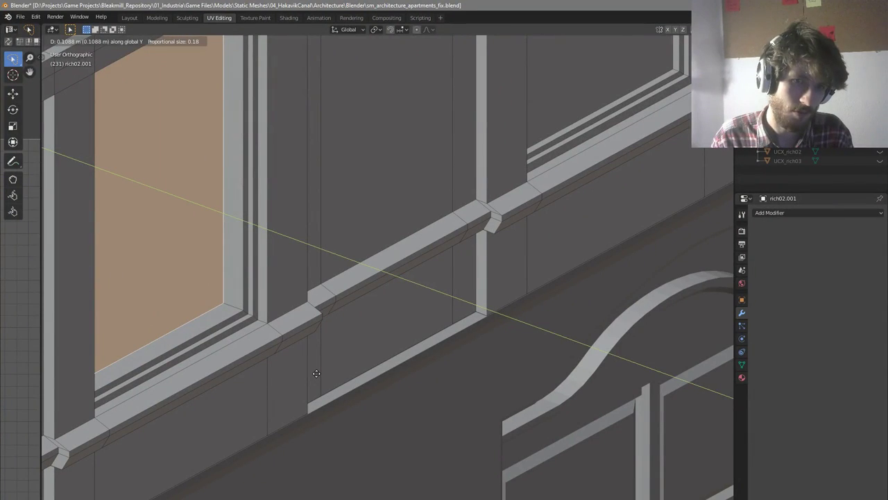
{"action": "left_click", "coordinate": [309, 367]}
Add the other four window panes to the selection and move the panes deeper along the global Y axis
{"action": "scroll", "coordinate": [298, 360], "scroll_direction": "down", "scroll_amount": 4}
{"action": "mouse_move", "coordinate": [298, 361]}
{"action": "middle_mouse_down"}
{"action": "mouse_move", "coordinate": [256, 333]}
{"action": "mouse_move", "coordinate": [302, 347]}
{"action": "middle_mouse_up"}
{"action": "left_click", "coordinate": [420, 281], "text": "shift"}
{"action": "left_click", "coordinate": [530, 204], "text": "shift"}
{"action": "middle_click_drag", "start_coordinate": [529, 204], "coordinate": [568, 190]}
{"action": "left_click", "coordinate": [451, 227], "text": "shift"}
{"action": "left_click", "coordinate": [577, 197], "text": "shift"}
{"action": "middle_click_drag", "start_coordinate": [482, 319], "coordinate": [520, 327]}
{"action": "scroll", "coordinate": [316, 391], "scroll_direction": "up", "scroll_amount": 3}
{"action": "key", "text": "g"}
{"action": "key", "text": "y"}
{"action": "left_click", "coordinate": [311, 387]}
{"action": "scroll", "coordinate": [311, 388], "scroll_direction": "down", "scroll_amount": 4}
{"action": "middle_click_drag", "start_coordinate": [316, 386], "coordinate": [527, 312]}
Examine the recessed windows and the wall panels below them, with and without the mesh edges shown
{"action": "key", "text": "Tab"}
{"action": "key", "text": "alt+a"}
{"action": "scroll", "coordinate": [438, 323], "scroll_direction": "down", "scroll_amount": 2}
{"action": "scroll", "coordinate": [321, 351], "scroll_direction": "down", "scroll_amount": 3}
{"action": "scroll", "coordinate": [372, 374], "scroll_direction": "up", "scroll_amount": 3}
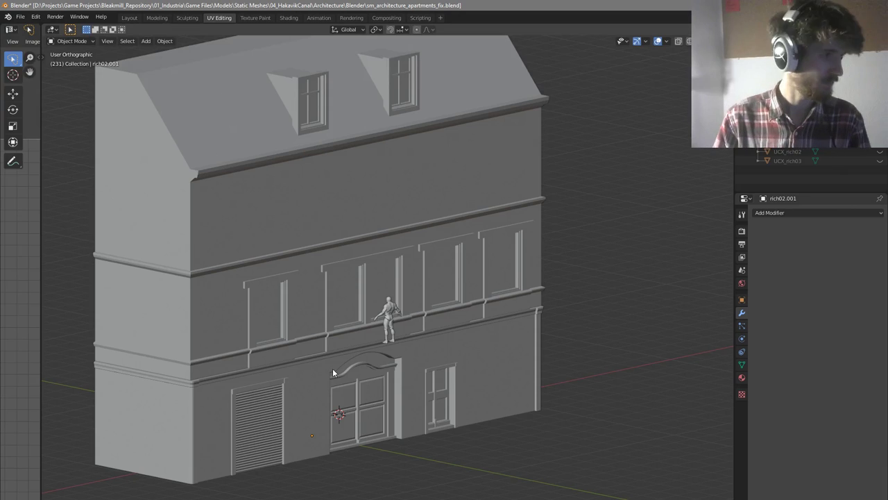
{"action": "key", "text": "Tab"}
{"action": "scroll", "coordinate": [297, 333], "scroll_direction": "up", "scroll_amount": 3}
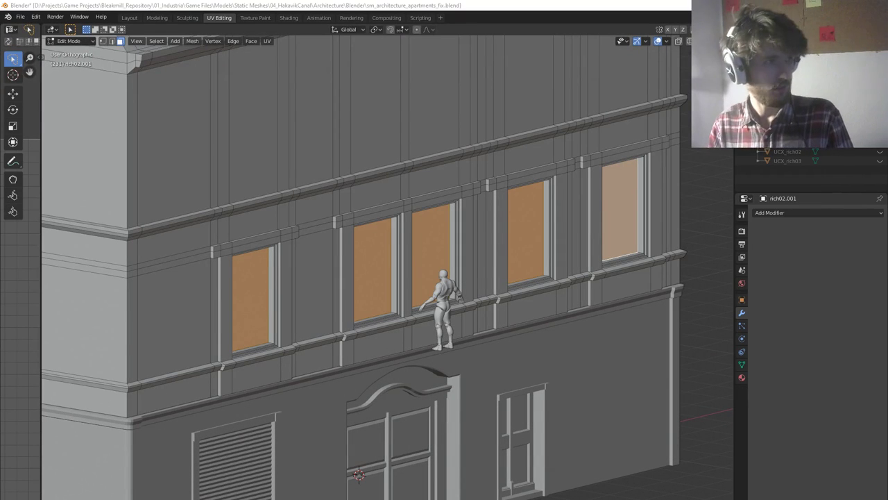
{"action": "scroll", "coordinate": [297, 328], "scroll_direction": "up", "scroll_amount": 4}
{"action": "scroll", "coordinate": [297, 328], "scroll_direction": "down", "scroll_amount": 4}
{"action": "middle_click_drag", "start_coordinate": [297, 327], "coordinate": [385, 397]}
{"action": "scroll", "coordinate": [269, 342], "scroll_direction": "up", "scroll_amount": 4}
{"action": "left_click", "coordinate": [270, 343]}
{"action": "scroll", "coordinate": [256, 361], "scroll_direction": "up", "scroll_amount": 4}
{"action": "scroll", "coordinate": [302, 353], "scroll_direction": "down", "scroll_amount": 2}
{"action": "scroll", "coordinate": [339, 375], "scroll_direction": "up", "scroll_amount": 2}
{"action": "scroll", "coordinate": [366, 385], "scroll_direction": "down", "scroll_amount": 5}
Select the vertices along the bottom of the upper-storey wall and lower them slightly along Z towards the ground-floor moulding
{"action": "key", "text": "KP_1"}
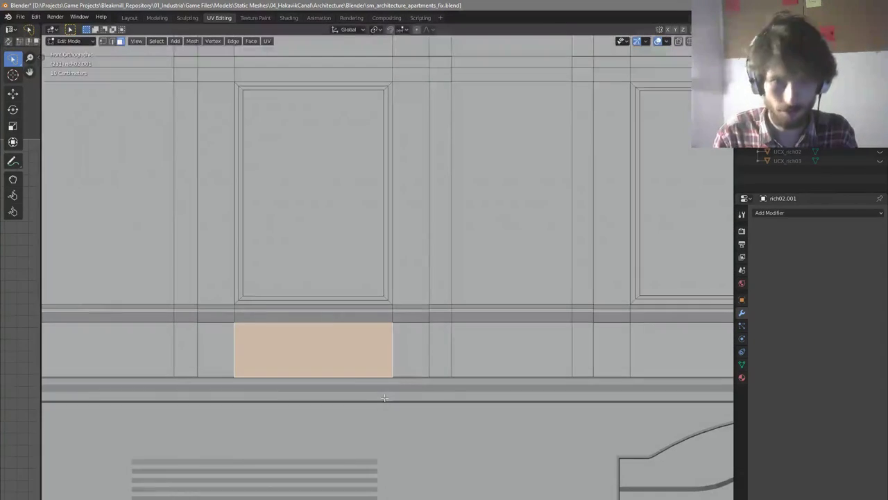
{"action": "scroll", "coordinate": [295, 393], "scroll_direction": "down", "scroll_amount": 5}
{"action": "left_click_drag", "start_coordinate": [189, 392], "coordinate": [626, 409]}
{"action": "key", "text": "z"}
{"action": "middle_click_drag", "start_coordinate": [298, 355], "coordinate": [394, 365]}
{"action": "scroll", "coordinate": [394, 365], "scroll_direction": "up", "scroll_amount": 10}
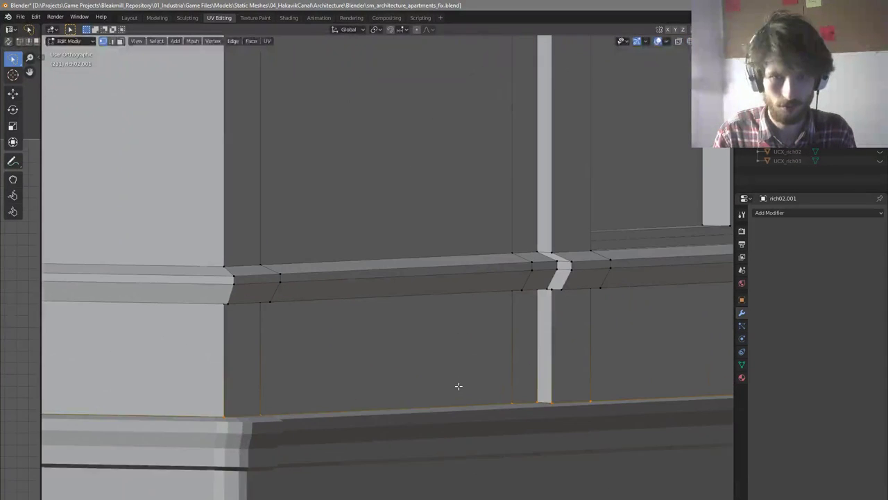
{"action": "key", "text": "g"}
{"action": "key", "text": "z"}
{"action": "left_click", "coordinate": [466, 395]}
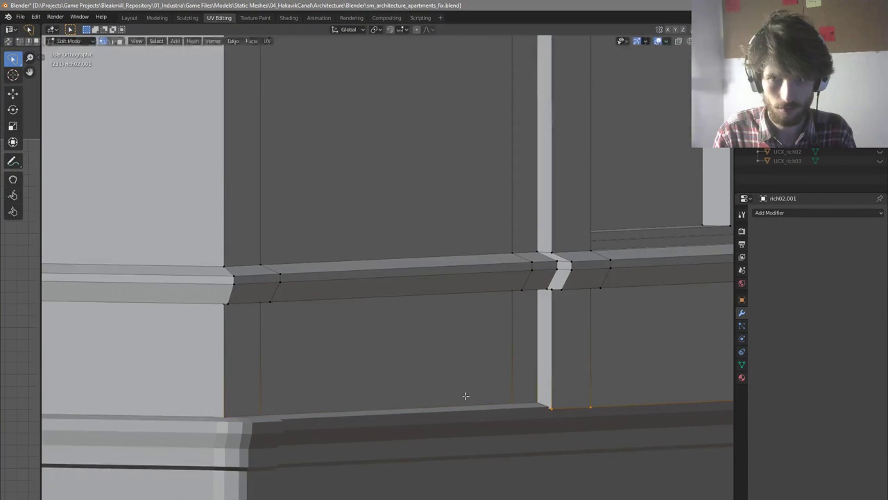
Switch to editing the ground-floor mesh and select the face loop of the moulding along its upper edge
{"action": "key", "text": "Tab"}
{"action": "left_click", "coordinate": [423, 431]}
{"action": "scroll", "coordinate": [327, 379], "scroll_direction": "down", "scroll_amount": 5}
{"action": "middle_click_drag", "start_coordinate": [327, 378], "coordinate": [334, 392]}
{"action": "key", "text": "Tab"}
{"action": "scroll", "coordinate": [333, 391], "scroll_direction": "down", "scroll_amount": 5}
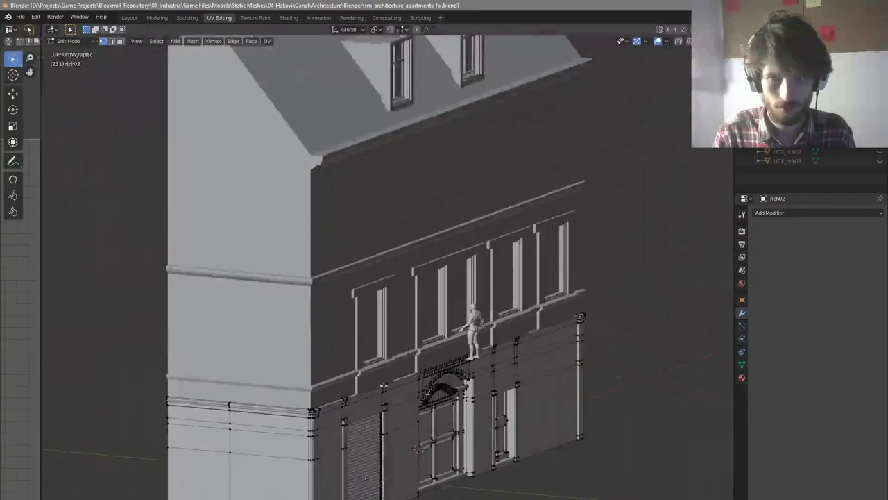
{"action": "scroll", "coordinate": [397, 348], "scroll_direction": "up", "scroll_amount": 6}
{"action": "middle_click_drag", "start_coordinate": [429, 342], "coordinate": [420, 396]}
{"action": "key", "text": "3"}
{"action": "left_click", "coordinate": [422, 337], "text": "alt"}
{"action": "scroll", "coordinate": [423, 336], "scroll_direction": "down", "scroll_amount": 3}
{"action": "scroll", "coordinate": [395, 394], "scroll_direction": "down", "scroll_amount": 3}
{"action": "scroll", "coordinate": [204, 428], "scroll_direction": "up", "scroll_amount": 1}
{"action": "key", "text": "s"}
{"action": "key", "text": "x"}
{"action": "scroll", "coordinate": [208, 428], "scroll_direction": "up", "scroll_amount": 2}
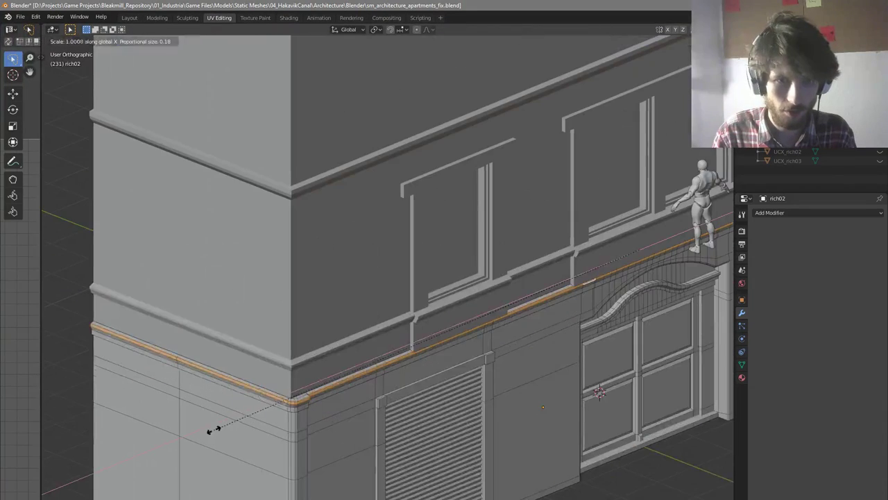
{"action": "left_click", "coordinate": [211, 431]}
Deselect the moulding's rear vertices on both side walls and move the remaining front moulding vertices slightly
{"action": "scroll", "coordinate": [283, 405], "scroll_direction": "down", "scroll_amount": 4}
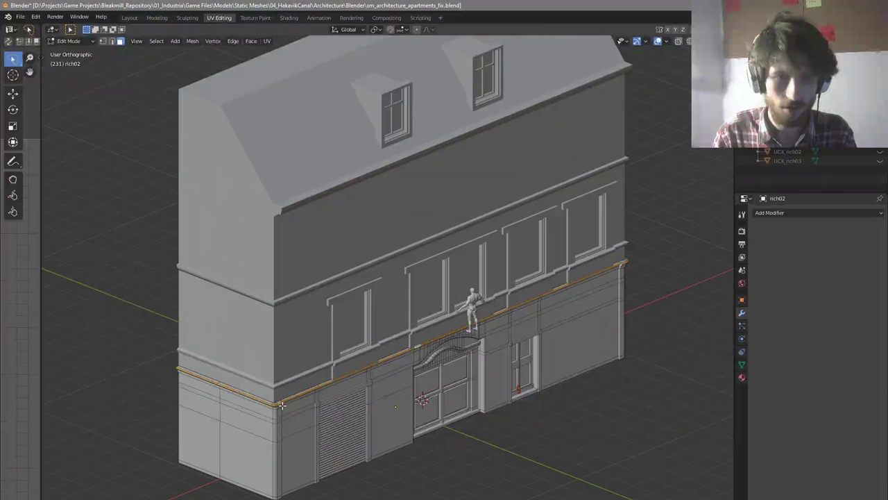
{"action": "key", "text": "1"}
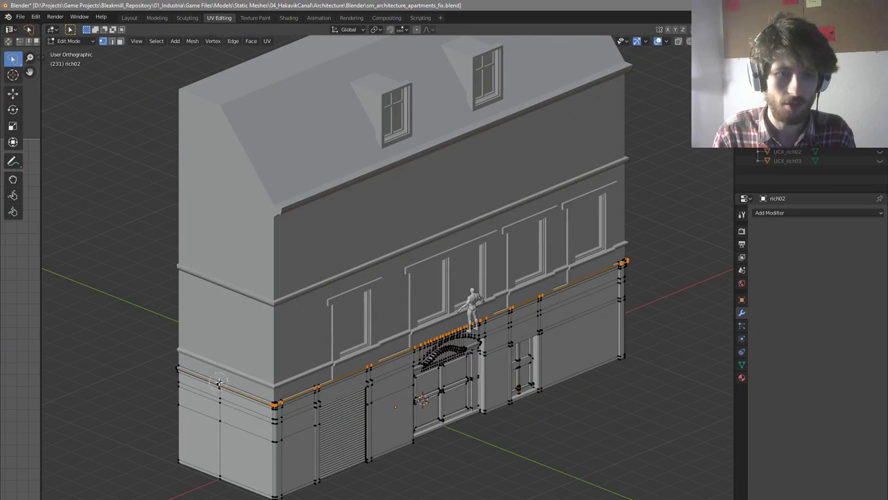
{"action": "scroll", "coordinate": [241, 390], "scroll_direction": "down", "scroll_amount": 3}
{"action": "middle_click_drag", "start_coordinate": [241, 390], "coordinate": [430, 382]}
{"action": "middle_click_drag", "start_coordinate": [642, 385], "coordinate": [524, 375], "text": "shift"}
{"action": "scroll", "coordinate": [524, 374], "scroll_direction": "up", "scroll_amount": 4}
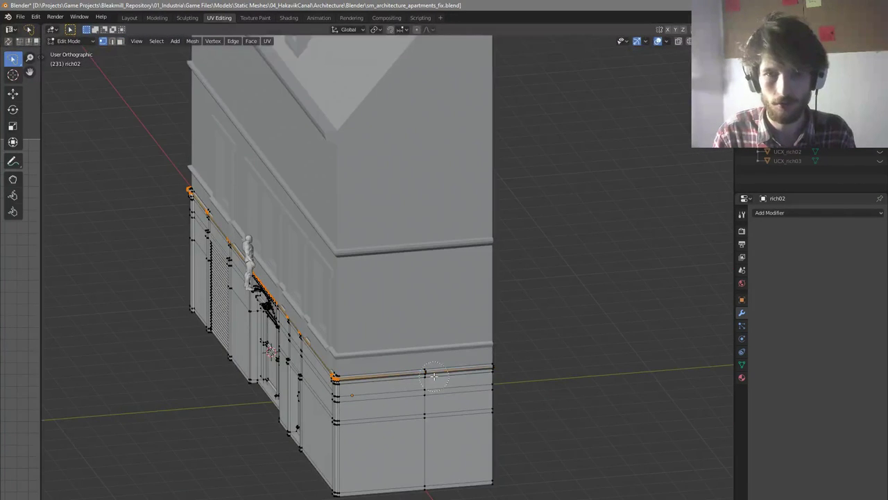
{"action": "scroll", "coordinate": [436, 375], "scroll_direction": "up", "scroll_amount": 5}
{"action": "key", "text": "g"}
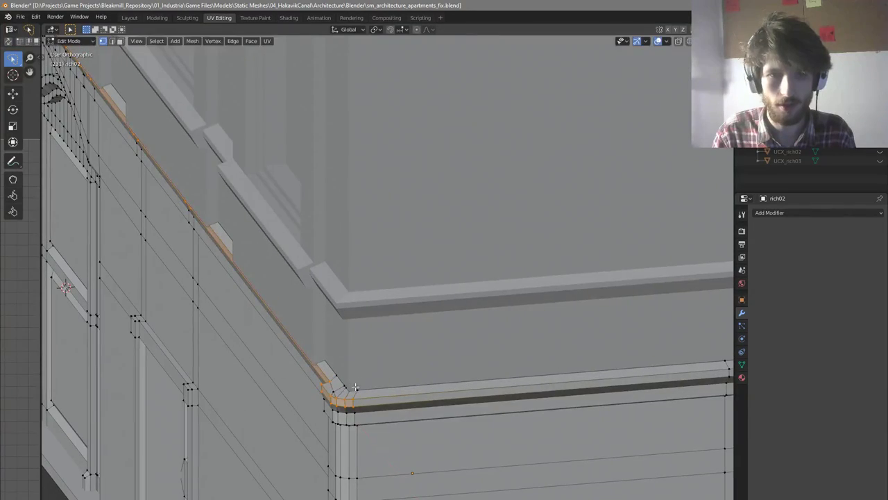
{"action": "left_click", "coordinate": [348, 385]}
{"action": "scroll", "coordinate": [349, 385], "scroll_direction": "down", "scroll_amount": 5}
{"action": "middle_click_drag", "start_coordinate": [348, 386], "coordinate": [520, 375]}
{"action": "key", "text": "Tab"}
Clear the selection and save the file, and select the upper-storey mesh
{"action": "scroll", "coordinate": [193, 263], "scroll_direction": "up", "scroll_amount": 3}
{"action": "middle_click_drag", "start_coordinate": [193, 263], "coordinate": [262, 291], "text": "shift"}
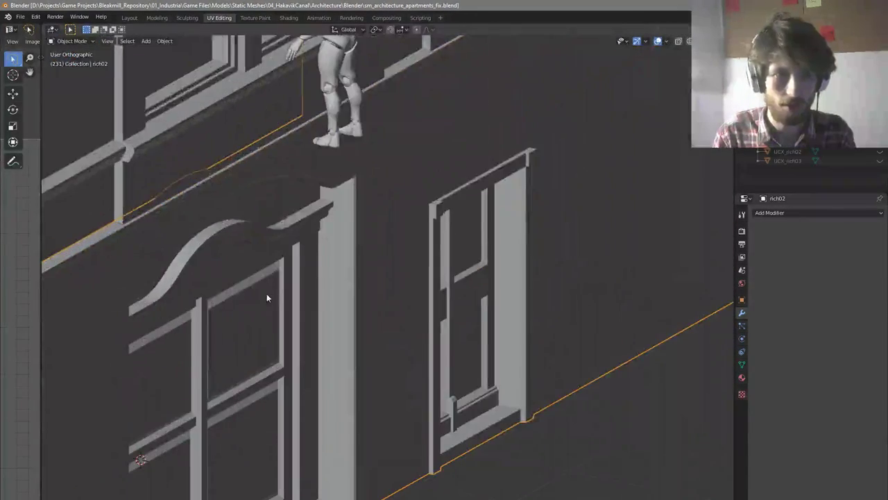
{"action": "scroll", "coordinate": [408, 330], "scroll_direction": "down", "scroll_amount": 5}
{"action": "middle_click_drag", "start_coordinate": [408, 331], "coordinate": [402, 307]}
{"action": "key", "text": "alt+a"}
{"action": "key", "text": "ctrl+s"}
{"action": "scroll", "coordinate": [323, 258], "scroll_direction": "up", "scroll_amount": 4}
{"action": "left_click", "coordinate": [324, 258]}
{"action": "middle_click_drag", "start_coordinate": [323, 258], "coordinate": [360, 290]}
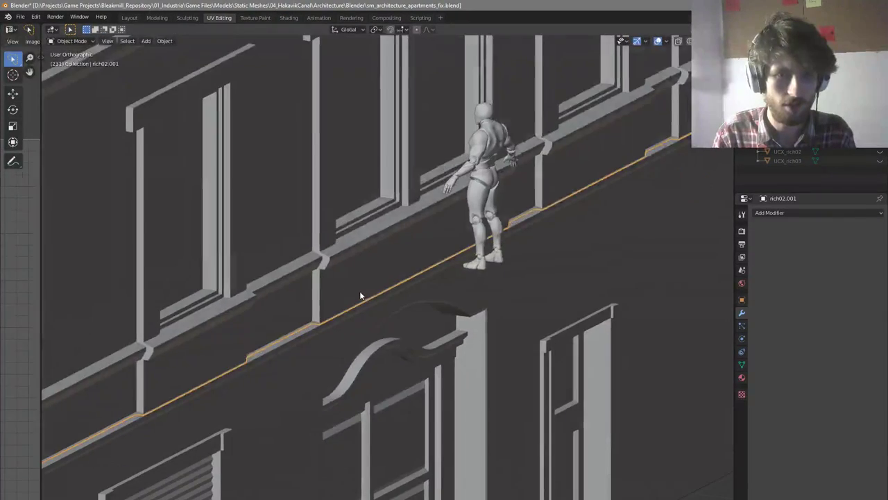
Select the faces along the bottom edge of the upper-storey mesh in the wireframe front view and delete them
{"action": "key", "text": "Tab"}
{"action": "scroll", "coordinate": [210, 360], "scroll_direction": "up", "scroll_amount": 4}
{"action": "left_click", "coordinate": [208, 364]}
{"action": "middle_click_drag", "start_coordinate": [208, 365], "coordinate": [401, 382]}
{"action": "scroll", "coordinate": [248, 363], "scroll_direction": "down", "scroll_amount": 3}
{"action": "key", "text": "z"}
{"action": "left_click", "coordinate": [208, 365]}
{"action": "scroll", "coordinate": [209, 365], "scroll_direction": "down", "scroll_amount": 5}
{"action": "key", "text": "KP_1"}
{"action": "scroll", "coordinate": [240, 366], "scroll_direction": "down", "scroll_amount": 4}
{"action": "key", "text": "a"}
{"action": "left_click", "coordinate": [218, 371]}
{"action": "left_click_drag", "start_coordinate": [218, 370], "coordinate": [662, 398]}
{"action": "scroll", "coordinate": [505, 364], "scroll_direction": "up", "scroll_amount": 4}
{"action": "key", "text": "x"}
{"action": "left_click", "coordinate": [515, 370]}
{"action": "middle_click_drag", "start_coordinate": [461, 376], "coordinate": [502, 381]}
{"action": "key", "text": "z"}
{"action": "left_click", "coordinate": [503, 381]}
{"action": "scroll", "coordinate": [192, 365], "scroll_direction": "up", "scroll_amount": 4}
Select the wall panel face beneath the first window, leave mesh editing and save the file
{"action": "left_click", "coordinate": [211, 362]}
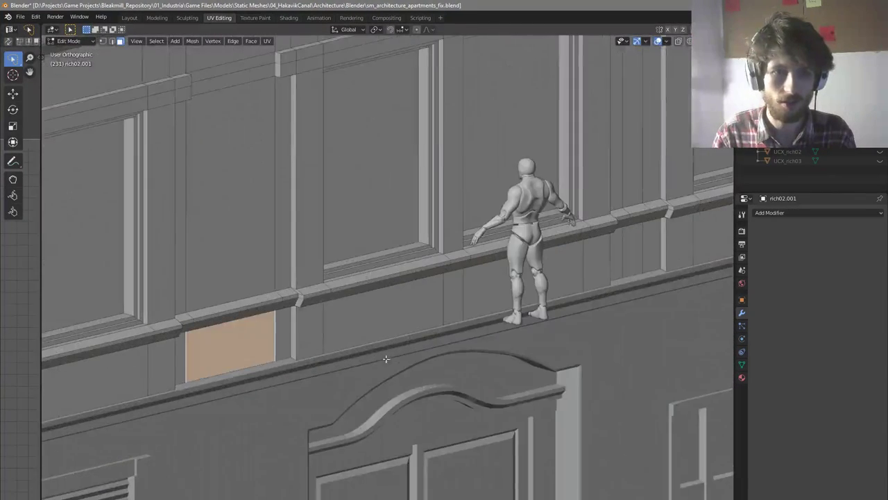
{"action": "middle_click_drag", "start_coordinate": [386, 358], "coordinate": [410, 356]}
{"action": "key", "text": "ctrl+s"}
{"action": "scroll", "coordinate": [402, 357], "scroll_direction": "down", "scroll_amount": 5}
{"action": "scroll", "coordinate": [373, 354], "scroll_direction": "up", "scroll_amount": 3}
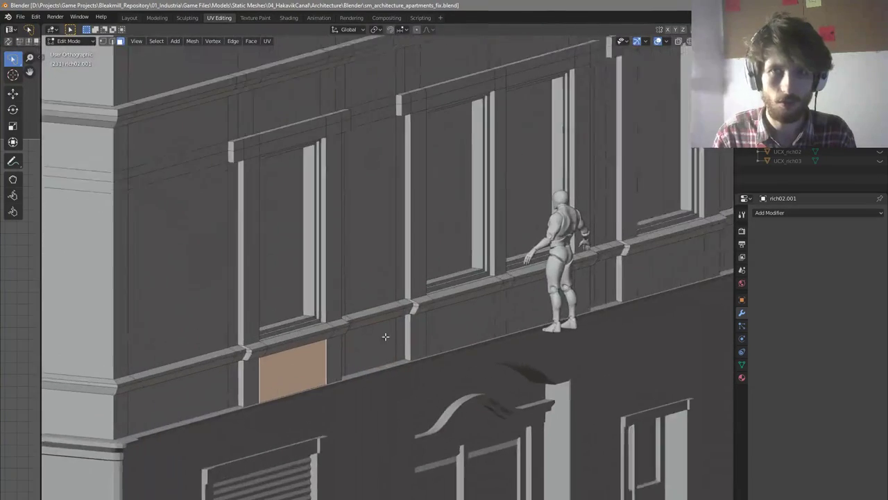
{"action": "scroll", "coordinate": [387, 333], "scroll_direction": "down", "scroll_amount": 4}
{"action": "middle_click_drag", "start_coordinate": [386, 333], "coordinate": [339, 408]}
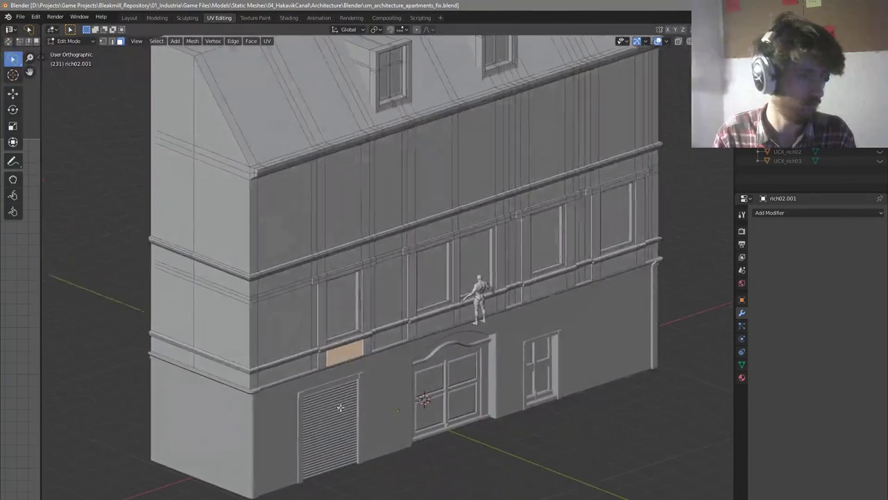
{"action": "key", "text": "Tab"}
{"action": "key", "text": "ctrl+s"}
{"action": "scroll", "coordinate": [410, 382], "scroll_direction": "up", "scroll_amount": 3}
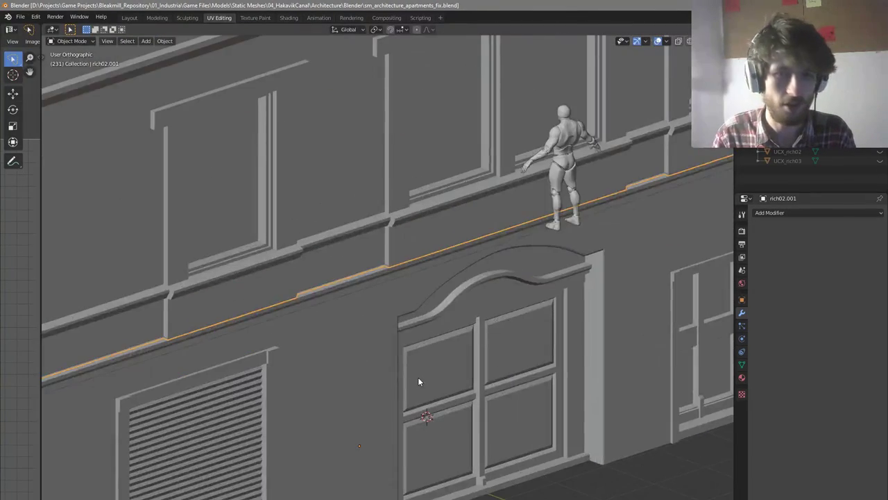
{"action": "scroll", "coordinate": [418, 376], "scroll_direction": "down", "scroll_amount": 5}
{"action": "scroll", "coordinate": [355, 312], "scroll_direction": "up", "scroll_amount": 6}
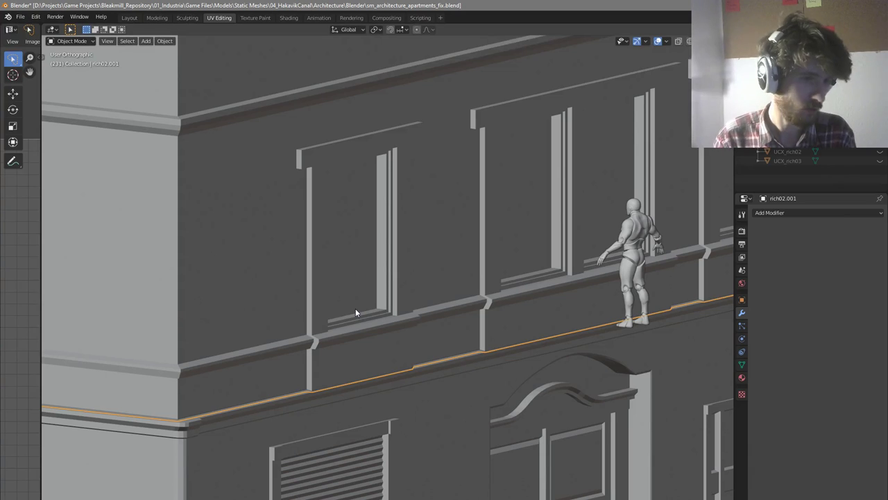
Examine the ledges below the upper-storey windows and the whole building with nothing selected
{"action": "key", "text": "Tab"}
{"action": "left_click", "coordinate": [371, 373]}
{"action": "scroll", "coordinate": [375, 403], "scroll_direction": "up", "scroll_amount": 5}
{"action": "key", "text": "ctrl+z"}
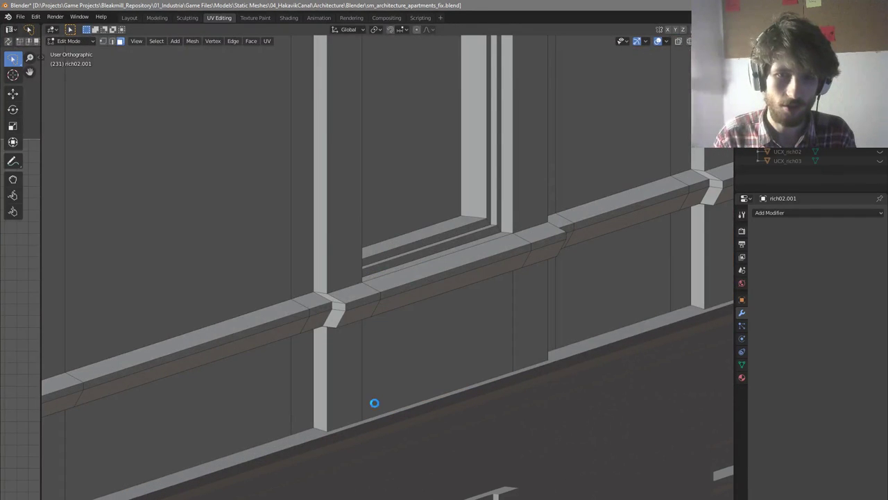
{"action": "left_click", "coordinate": [427, 359]}
{"action": "scroll", "coordinate": [392, 353], "scroll_direction": "down", "scroll_amount": 3}
{"action": "key", "text": "Tab"}
{"action": "scroll", "coordinate": [333, 337], "scroll_direction": "down", "scroll_amount": 8}
{"action": "middle_click_drag", "start_coordinate": [378, 341], "coordinate": [366, 285]}
{"action": "key", "text": "alt+a"}
{"action": "scroll", "coordinate": [329, 201], "scroll_direction": "up", "scroll_amount": 3}
{"action": "scroll", "coordinate": [383, 282], "scroll_direction": "down", "scroll_amount": 1}
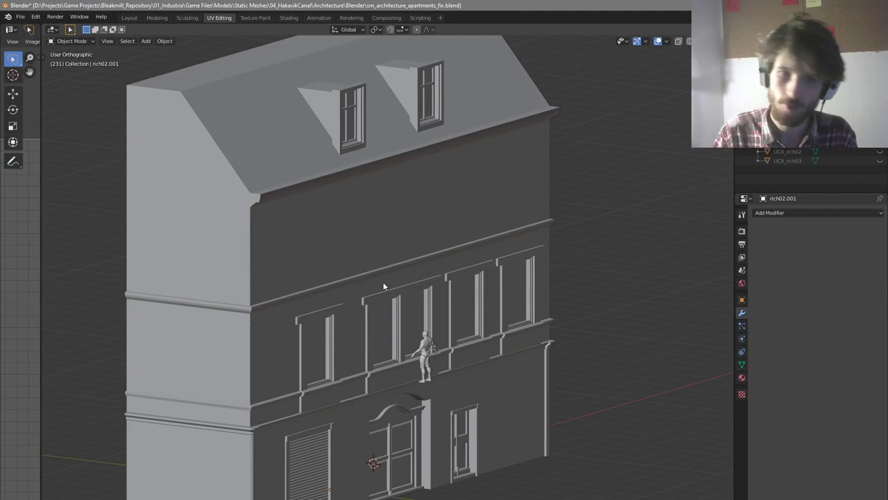
Select the upper-storey mesh, show its material settings and switch the viewport to Material Preview shading
{"action": "left_click", "coordinate": [404, 382]}
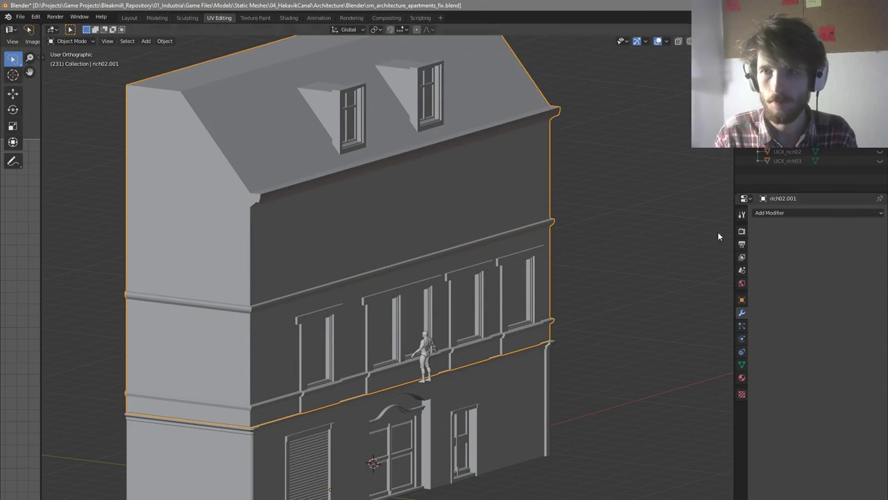
{"action": "left_click", "coordinate": [741, 378]}
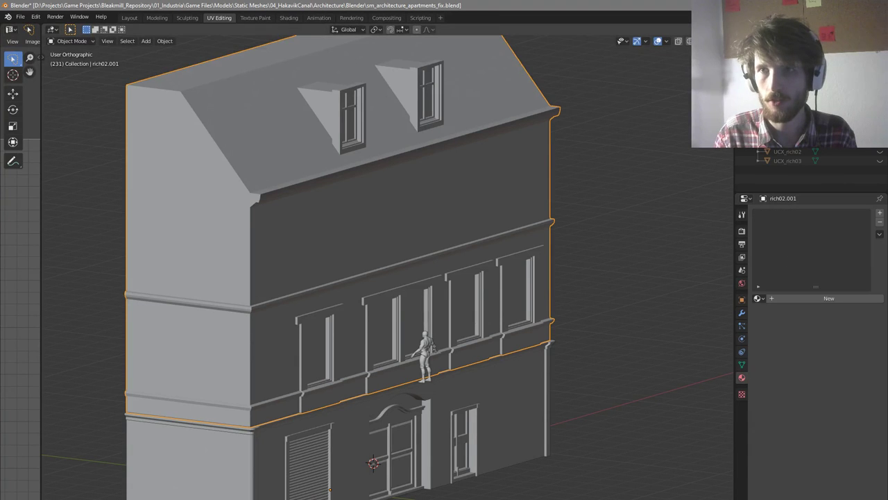
{"action": "left_click", "coordinate": [709, 41]}
{"action": "middle_click_drag", "start_coordinate": [613, 162], "coordinate": [575, 185]}
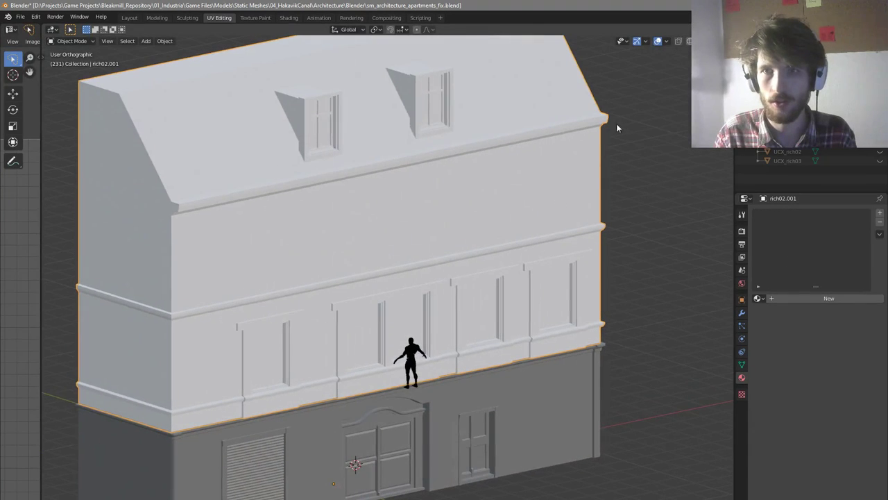
{"action": "left_click", "coordinate": [729, 41]}
{"action": "middle_click_drag", "start_coordinate": [477, 292], "coordinate": [464, 301]}
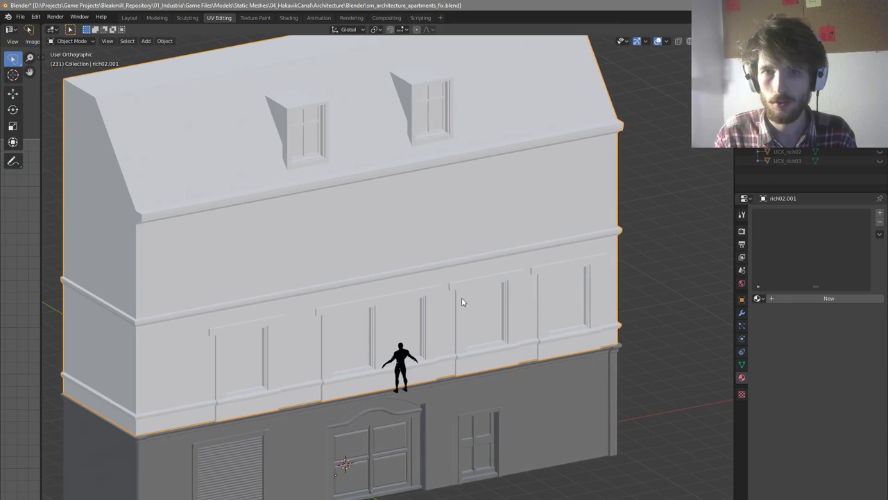
Add a new material to the upper-storey mesh and set its roughness to 0.850
{"action": "left_click", "coordinate": [799, 297]}
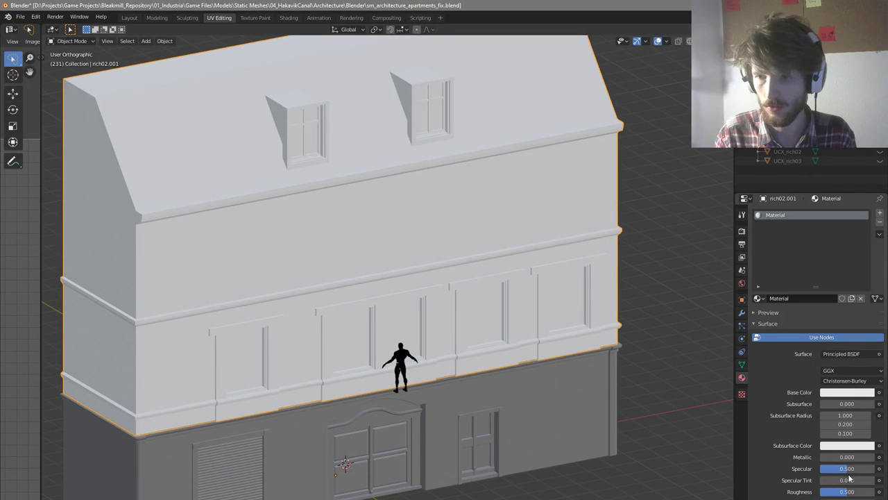
{"action": "left_click_drag", "start_coordinate": [874, 491], "coordinate": [865, 491]}
{"action": "middle_click_drag", "start_coordinate": [509, 278], "coordinate": [548, 299]}
{"action": "key", "text": "g"}
{"action": "right_click", "coordinate": [531, 259]}
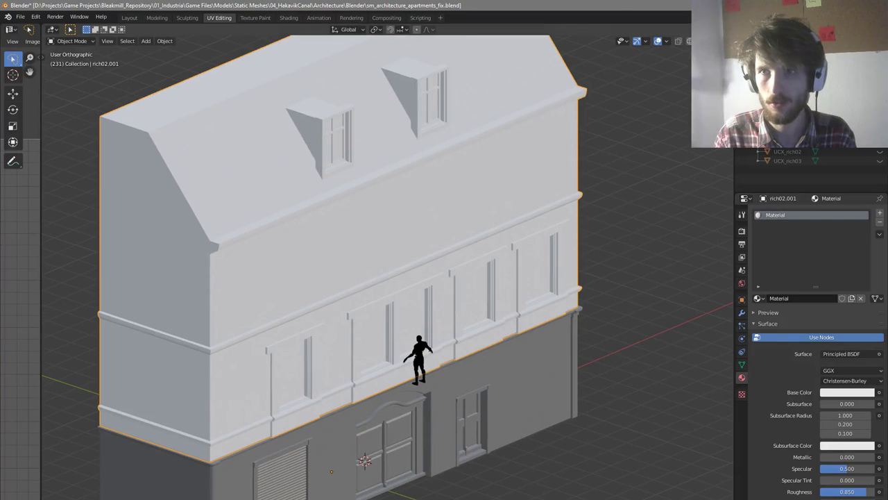
{"action": "middle_click_drag", "start_coordinate": [469, 207], "coordinate": [474, 210]}
Try Rendered viewport shading on the building and return to Material Preview
{"action": "key", "text": "z"}
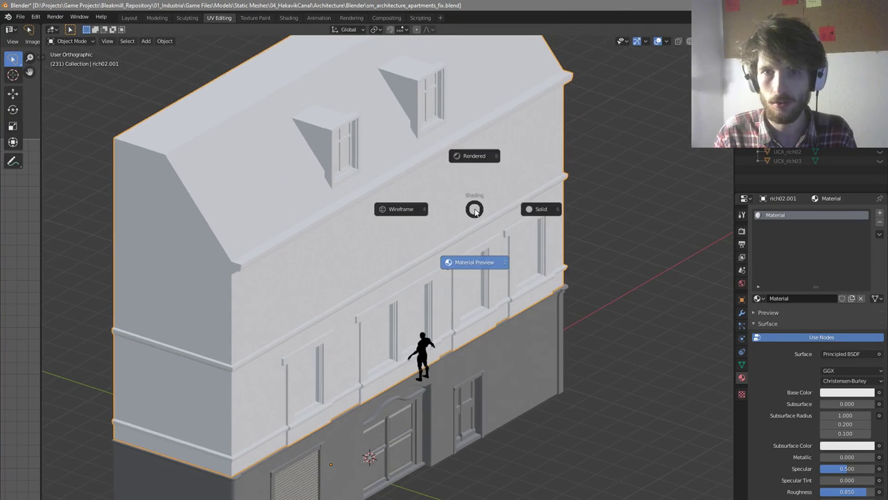
{"action": "left_click", "coordinate": [475, 160]}
{"action": "key", "text": "z"}
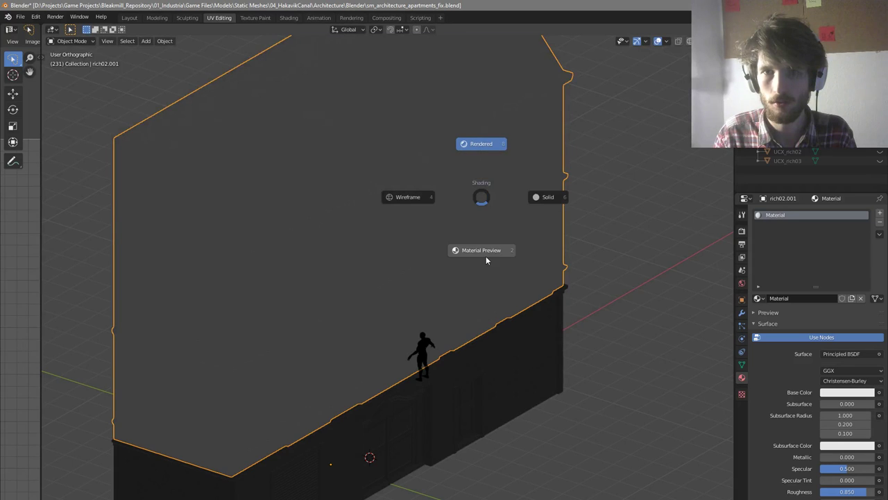
{"action": "left_click", "coordinate": [486, 255]}
{"action": "scroll", "coordinate": [486, 255], "scroll_direction": "down", "scroll_amount": 5}
{"action": "left_click", "coordinate": [490, 288]}
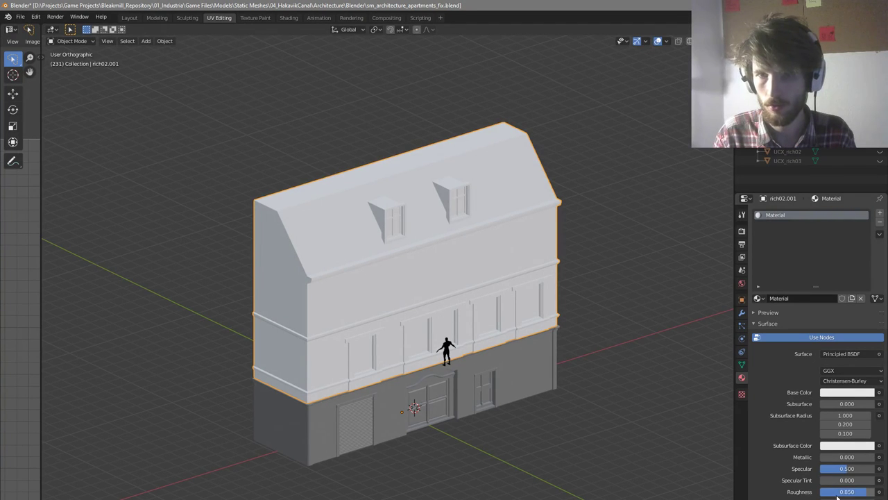
Give the upper-storey material a red base color, a roughness of 0.000 and a metallic value of 1.000
{"action": "left_click", "coordinate": [844, 390]}
{"action": "left_click_drag", "start_coordinate": [835, 303], "coordinate": [823, 318]}
{"action": "scroll", "coordinate": [547, 303], "scroll_direction": "up", "scroll_amount": 3}
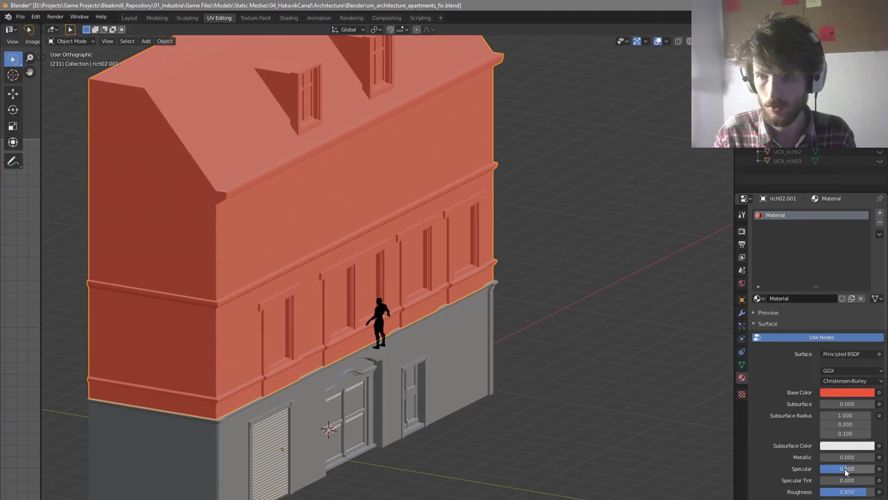
{"action": "left_click_drag", "start_coordinate": [873, 491], "coordinate": [821, 492]}
{"action": "middle_click_drag", "start_coordinate": [510, 347], "coordinate": [444, 340]}
{"action": "scroll", "coordinate": [521, 366], "scroll_direction": "down", "scroll_amount": 3}
{"action": "scroll", "coordinate": [440, 226], "scroll_direction": "up", "scroll_amount": 2}
{"action": "middle_click_drag", "start_coordinate": [424, 235], "coordinate": [466, 239]}
{"action": "scroll", "coordinate": [466, 240], "scroll_direction": "down", "scroll_amount": 4}
{"action": "scroll", "coordinate": [466, 239], "scroll_direction": "up", "scroll_amount": 3}
{"action": "left_click_drag", "start_coordinate": [841, 458], "coordinate": [875, 458]}
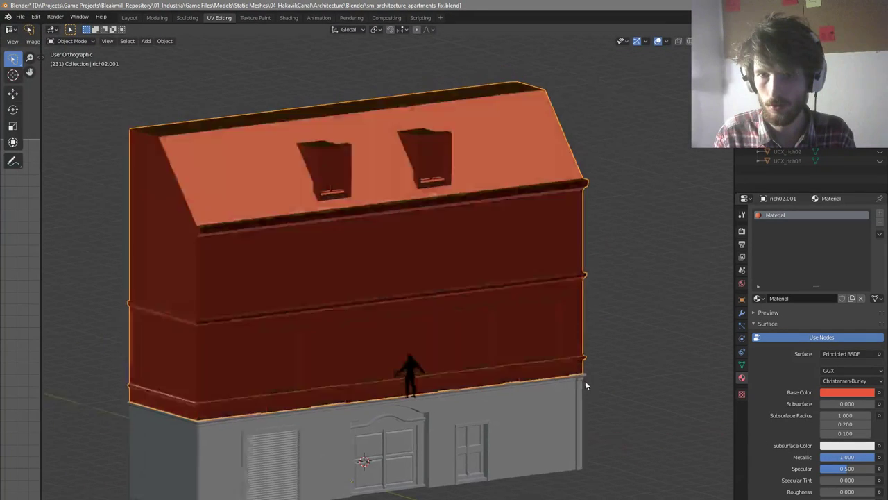
Examine the reflections of the metallic material on the roof and facade from different angles
{"action": "middle_click_drag", "start_coordinate": [585, 385], "coordinate": [520, 381]}
{"action": "key", "text": "Tab"}
{"action": "middle_click_drag", "start_coordinate": [503, 324], "coordinate": [522, 339]}
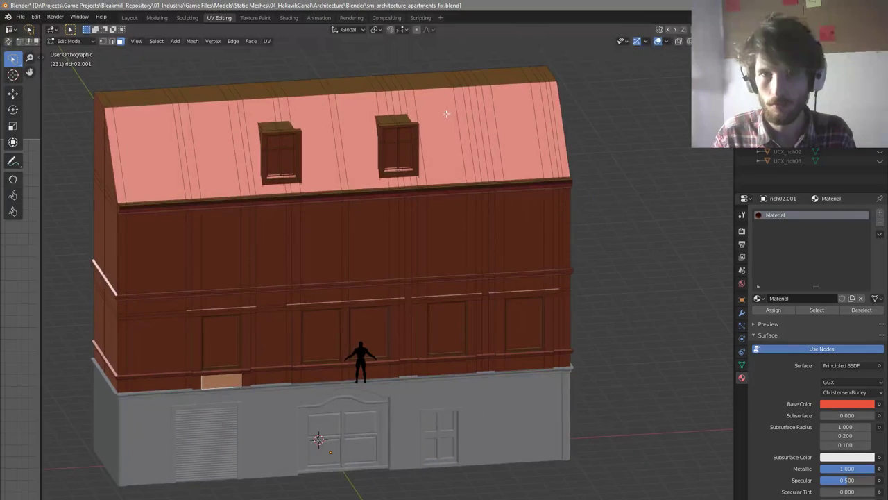
{"action": "left_click", "coordinate": [445, 132]}
{"action": "scroll", "coordinate": [445, 132], "scroll_direction": "up", "scroll_amount": 3}
{"action": "middle_click_drag", "start_coordinate": [445, 132], "coordinate": [422, 107]}
{"action": "scroll", "coordinate": [500, 238], "scroll_direction": "down", "scroll_amount": 3}
{"action": "middle_click_drag", "start_coordinate": [500, 238], "coordinate": [574, 226]}
{"action": "key", "text": "Tab"}
{"action": "scroll", "coordinate": [575, 226], "scroll_direction": "down", "scroll_amount": 1}
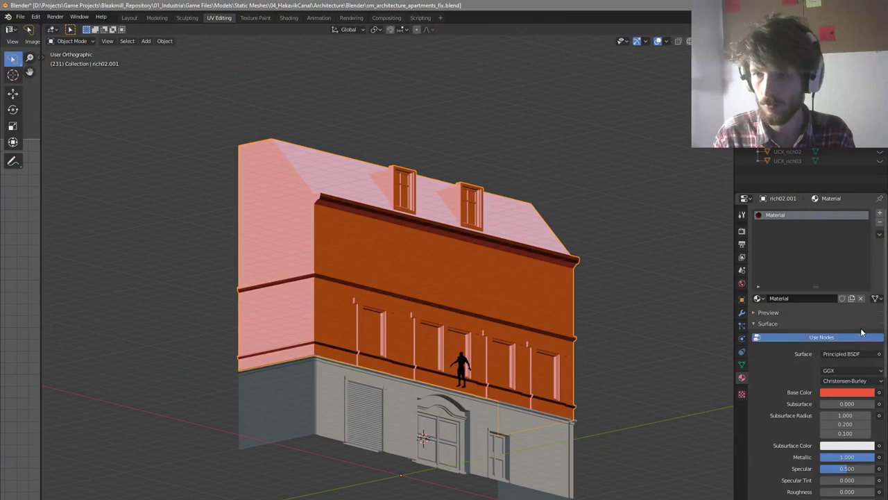
Remove the red metallic material from the upper-storey mesh
{"action": "left_click", "coordinate": [861, 299]}
{"action": "middle_click_drag", "start_coordinate": [609, 314], "coordinate": [492, 371]}
{"action": "scroll", "coordinate": [482, 447], "scroll_direction": "up", "scroll_amount": 4}
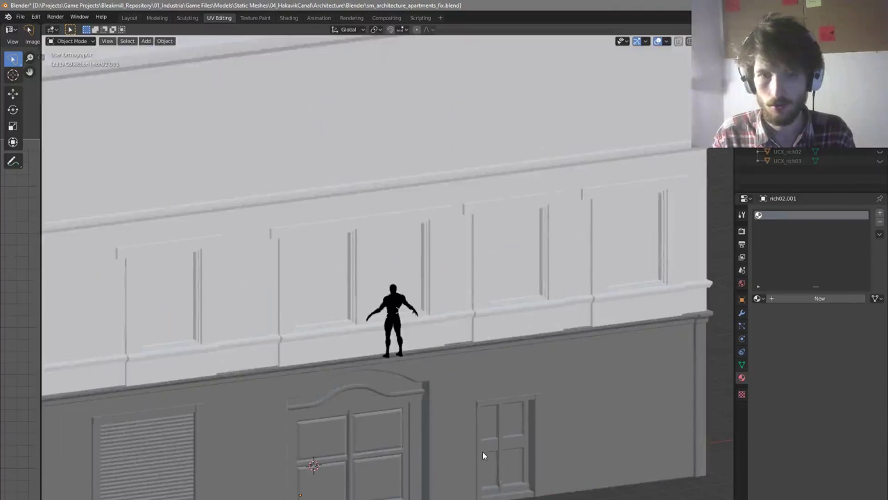
Select the human reference figure and move it along Y to stand out in front of the facade
{"action": "left_click", "coordinate": [482, 453]}
{"action": "scroll", "coordinate": [394, 305], "scroll_direction": "up", "scroll_amount": 5}
{"action": "left_click", "coordinate": [394, 302]}
{"action": "scroll", "coordinate": [394, 302], "scroll_direction": "down", "scroll_amount": 3}
{"action": "middle_click_drag", "start_coordinate": [394, 303], "coordinate": [441, 347]}
{"action": "key", "text": "g"}
{"action": "key", "text": "y"}
{"action": "left_click", "coordinate": [524, 400]}
Remove the existing material slots from the human reference figure and add a new material to it
{"action": "scroll", "coordinate": [524, 399], "scroll_direction": "up", "scroll_amount": 5}
{"action": "left_click", "coordinate": [880, 222]}
{"action": "left_click", "coordinate": [880, 222]}
{"action": "middle_click_drag", "start_coordinate": [546, 334], "coordinate": [486, 330]}
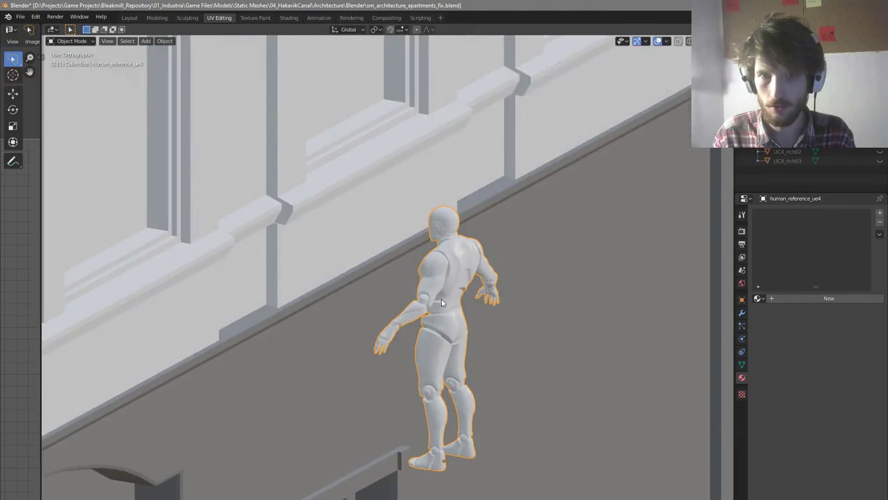
{"action": "scroll", "coordinate": [470, 330], "scroll_direction": "up", "scroll_amount": 2}
{"action": "left_click", "coordinate": [805, 298]}
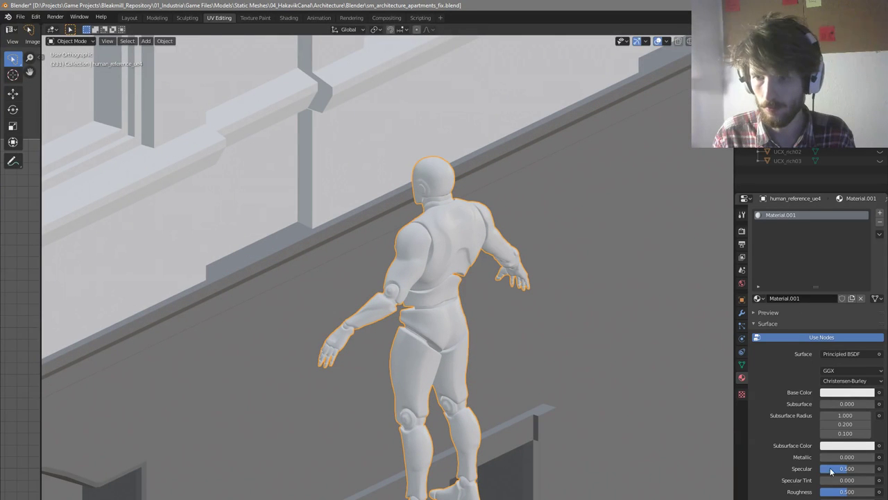
Set the human reference figure's material to a metallic value of 1.000 and a roughness of 0.125
{"action": "middle_click_drag", "start_coordinate": [489, 261], "coordinate": [455, 227]}
{"action": "scroll", "coordinate": [464, 233], "scroll_direction": "up", "scroll_amount": 4}
{"action": "scroll", "coordinate": [467, 228], "scroll_direction": "down", "scroll_amount": 2}
{"action": "left_click", "coordinate": [847, 392]}
{"action": "left_click_drag", "start_coordinate": [844, 459], "coordinate": [876, 457]}
{"action": "middle_click_drag", "start_coordinate": [648, 378], "coordinate": [624, 371]}
{"action": "scroll", "coordinate": [538, 362], "scroll_direction": "down", "scroll_amount": 4}
{"action": "scroll", "coordinate": [533, 363], "scroll_direction": "up", "scroll_amount": 3}
{"action": "middle_click_drag", "start_coordinate": [533, 363], "coordinate": [501, 278]}
{"action": "middle_click_drag", "start_coordinate": [540, 396], "coordinate": [632, 410]}
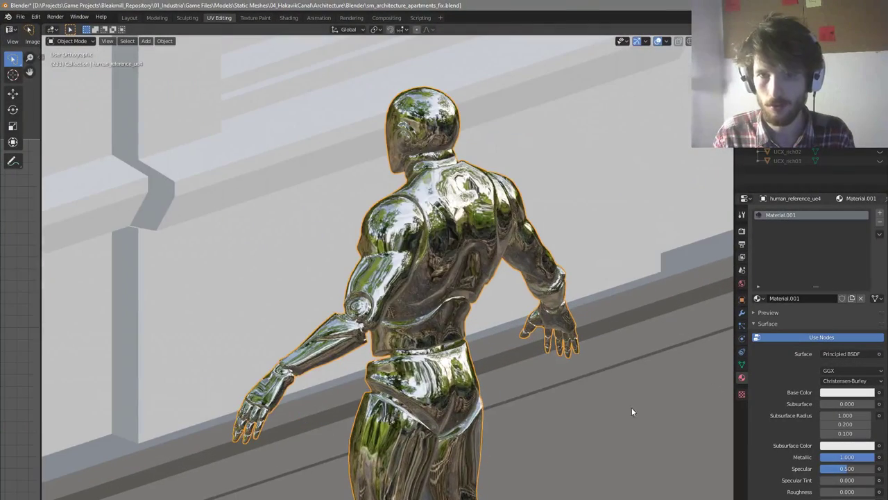
{"action": "mouse_move", "coordinate": [849, 489]}
{"action": "left_mouse_down"}
{"action": "mouse_move", "coordinate": [867, 490]}
{"action": "mouse_move", "coordinate": [852, 490]}
{"action": "left_mouse_up"}
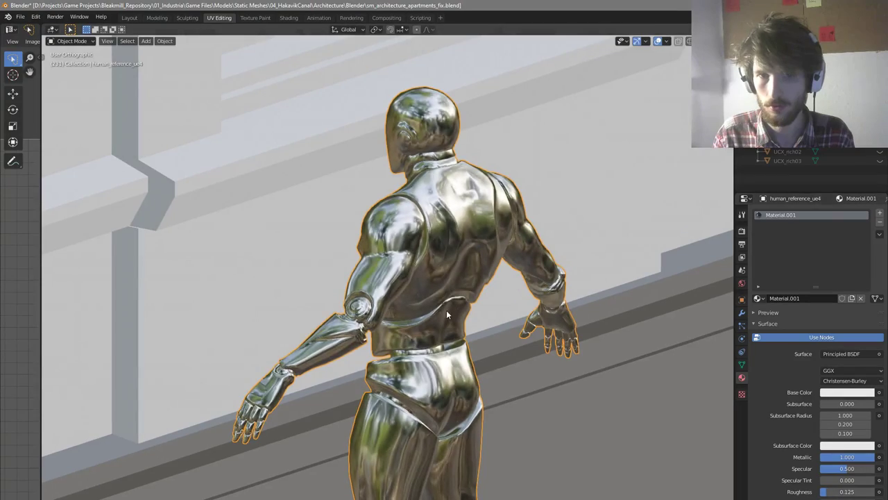
Try rotating the human reference figure freely in trackball mode to compare its reflections
{"action": "key", "text": "r"}
{"action": "key", "text": "r"}
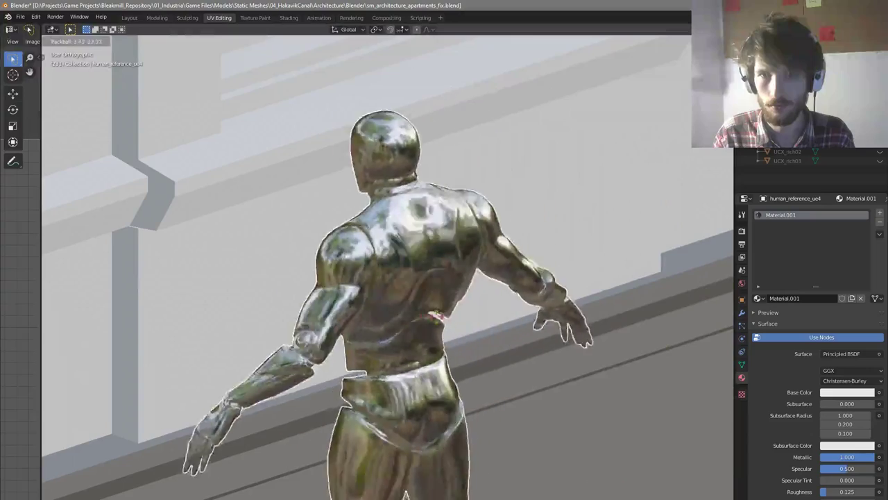
{"action": "left_click", "coordinate": [529, 320]}
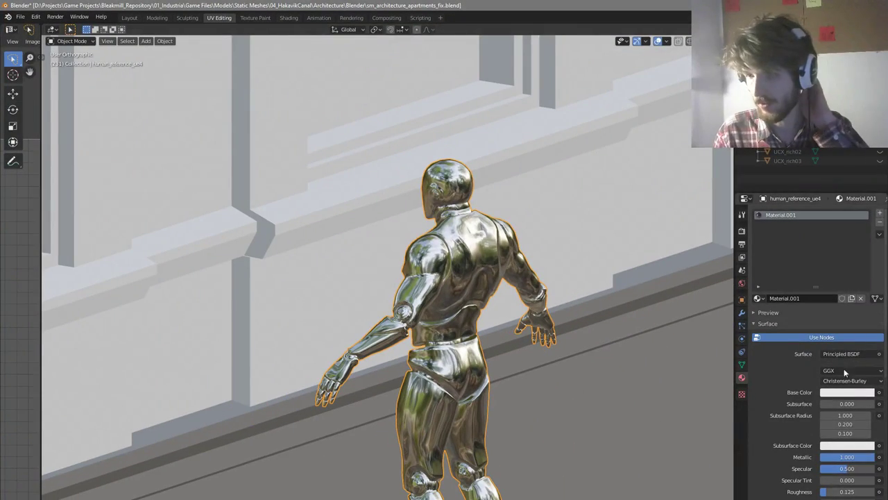
Look through the available surface shader types for the figure's material without changing Principled BSDF
{"action": "scroll", "coordinate": [806, 394], "scroll_direction": "down", "scroll_amount": 5}
{"action": "scroll", "coordinate": [812, 382], "scroll_direction": "up", "scroll_amount": 5}
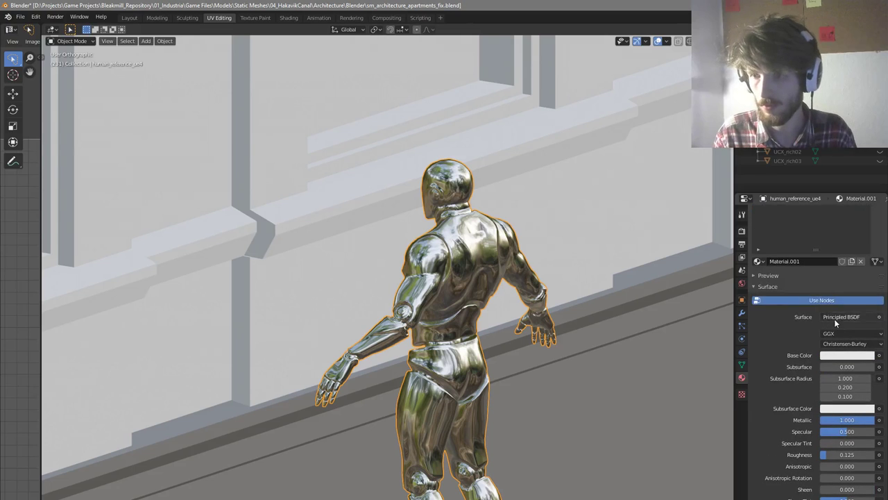
{"action": "left_click", "coordinate": [836, 318]}
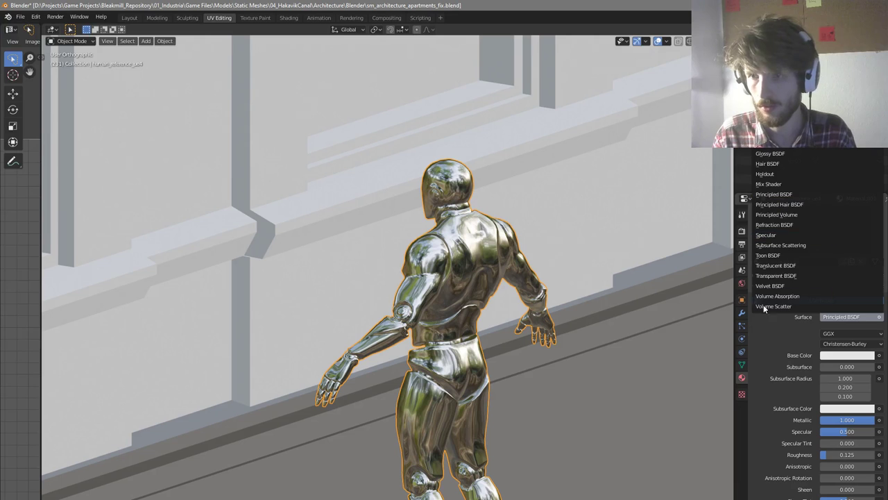
{"action": "scroll", "coordinate": [567, 374], "scroll_direction": "up", "scroll_amount": 3}
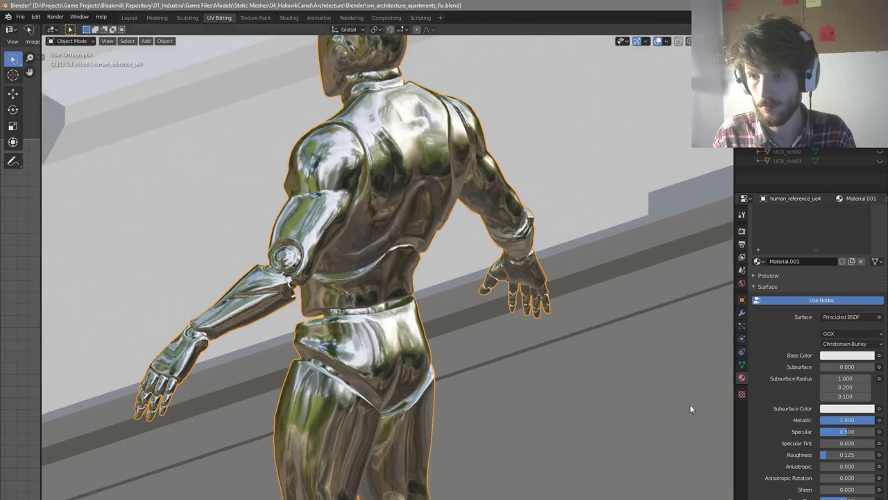
Lower the figure material's metallic value to 0.758 and further to 0.358, checking the reflections from the side
{"action": "scroll", "coordinate": [582, 386], "scroll_direction": "down", "scroll_amount": 2}
{"action": "mouse_move", "coordinate": [849, 421]}
{"action": "left_mouse_down"}
{"action": "mouse_move", "coordinate": [809, 422]}
{"action": "mouse_move", "coordinate": [855, 421]}
{"action": "mouse_move", "coordinate": [831, 421]}
{"action": "left_mouse_up"}
{"action": "middle_click_drag", "start_coordinate": [579, 346], "coordinate": [458, 333]}
{"action": "scroll", "coordinate": [422, 264], "scroll_direction": "up", "scroll_amount": 6}
{"action": "scroll", "coordinate": [409, 253], "scroll_direction": "down", "scroll_amount": 4}
{"action": "scroll", "coordinate": [458, 333], "scroll_direction": "down", "scroll_amount": 3}
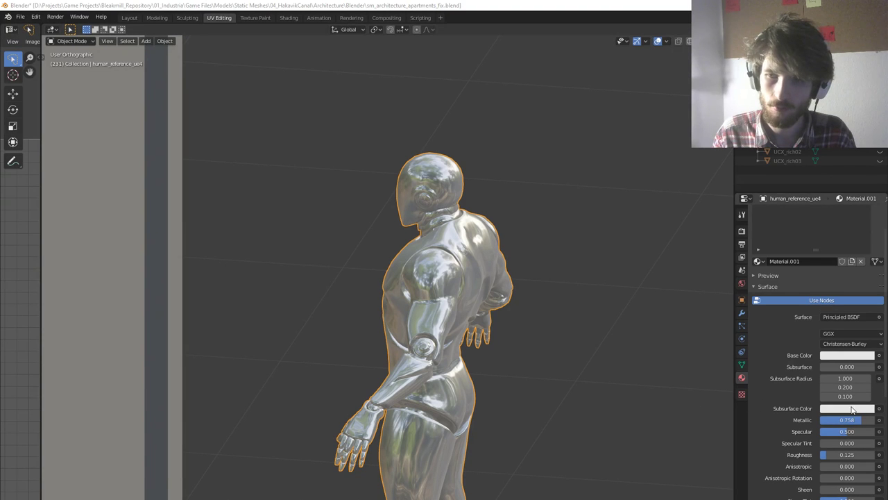
{"action": "middle_click_drag", "start_coordinate": [591, 389], "coordinate": [537, 399]}
{"action": "left_click_drag", "start_coordinate": [861, 420], "coordinate": [840, 420]}
{"action": "middle_click_drag", "start_coordinate": [529, 383], "coordinate": [555, 389]}
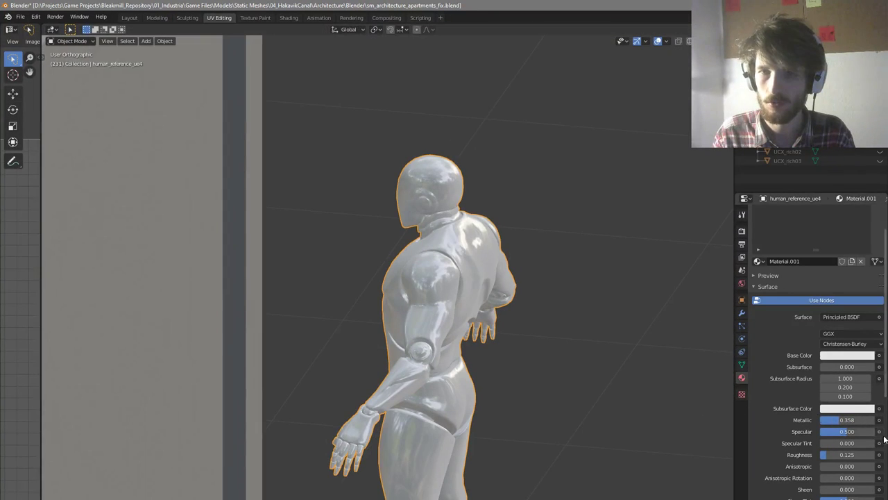
Set the figure material's metallic value back to 1.000 and compare the figure with the facade
{"action": "left_click_drag", "start_coordinate": [836, 421], "coordinate": [874, 420]}
{"action": "middle_click_drag", "start_coordinate": [611, 353], "coordinate": [485, 353]}
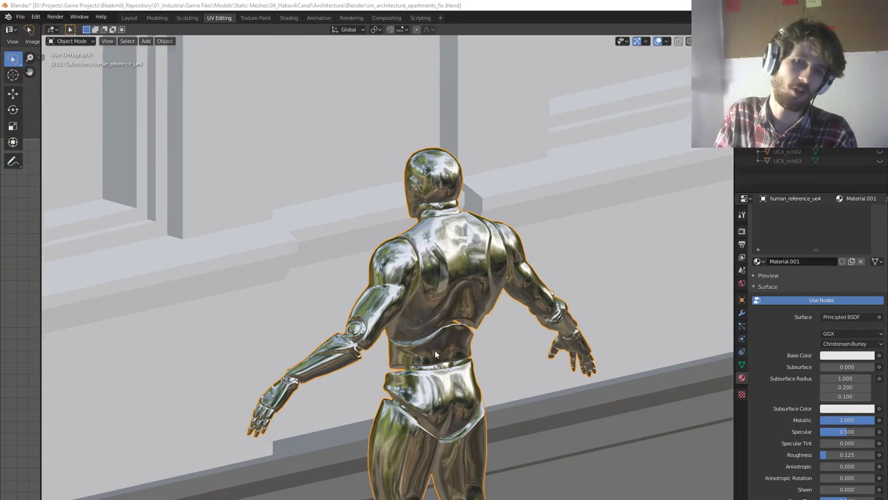
{"action": "scroll", "coordinate": [417, 366], "scroll_direction": "down", "scroll_amount": 4}
{"action": "scroll", "coordinate": [417, 366], "scroll_direction": "down", "scroll_amount": 5}
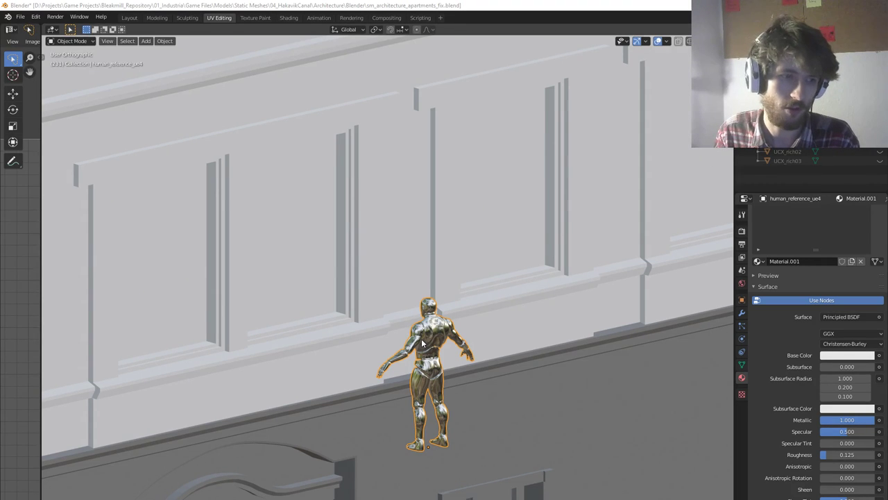
{"action": "scroll", "coordinate": [421, 342], "scroll_direction": "down", "scroll_amount": 3}
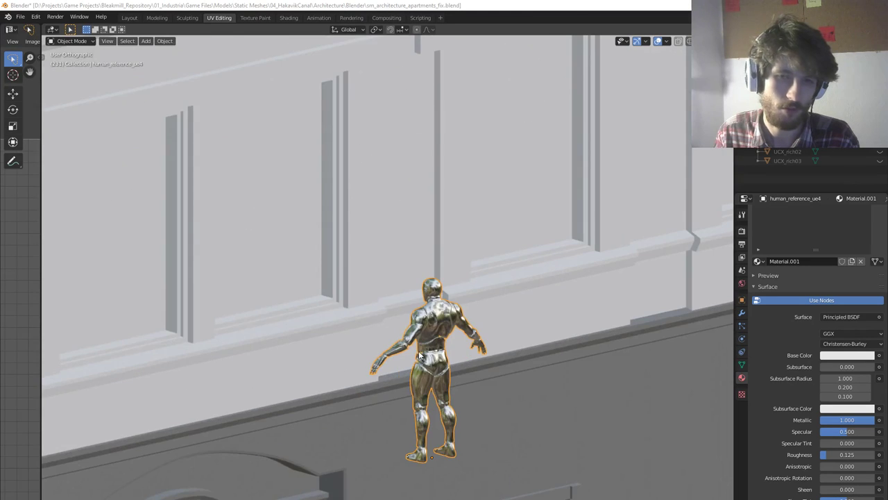
{"action": "scroll", "coordinate": [477, 260], "scroll_direction": "down", "scroll_amount": 4}
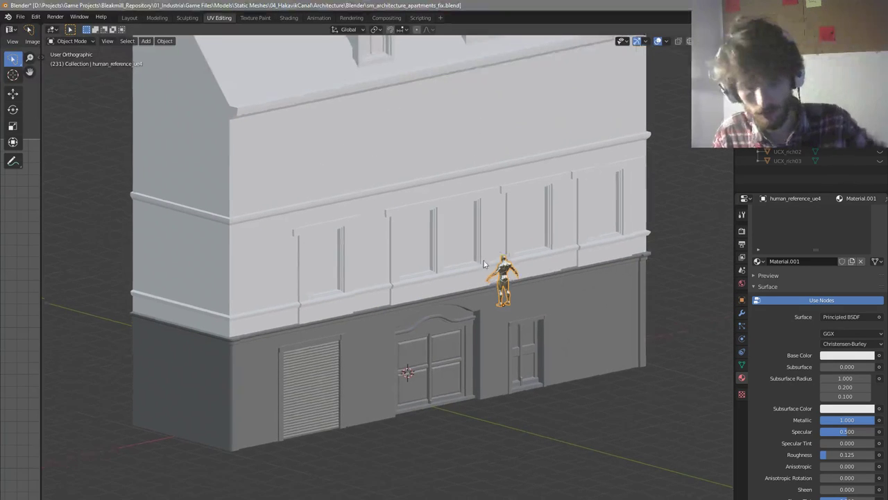
Return the viewport to Solid shading and select the upper-storey mesh, followed by the ground-floor mesh
{"action": "key", "text": "z"}
{"action": "left_click", "coordinate": [485, 283]}
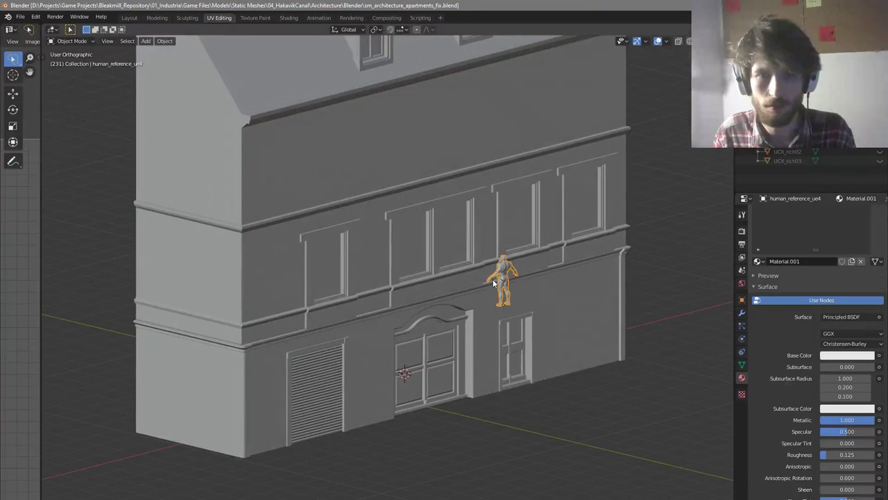
{"action": "left_click", "coordinate": [393, 282]}
{"action": "middle_click_drag", "start_coordinate": [393, 282], "coordinate": [382, 284]}
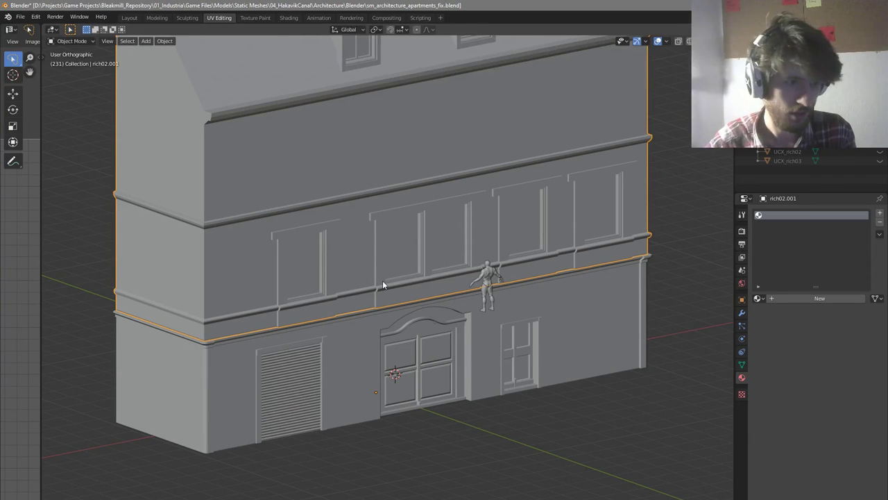
{"action": "middle_click_drag", "start_coordinate": [377, 305], "coordinate": [438, 291]}
{"action": "left_click", "coordinate": [425, 376]}
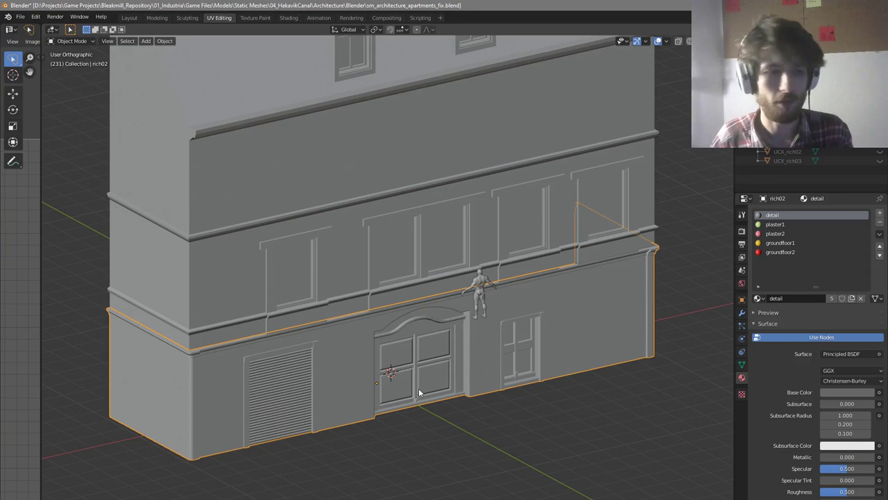
Select the upper-storey object of the apartment building, rich02.001
{"action": "scroll", "coordinate": [506, 274], "scroll_direction": "down", "scroll_amount": 4}
{"action": "key", "text": "a"}
{"action": "middle_click_drag", "start_coordinate": [506, 273], "coordinate": [425, 272]}
{"action": "key", "text": "a"}
{"action": "scroll", "coordinate": [510, 272], "scroll_direction": "up", "scroll_amount": 5}
{"action": "left_click", "coordinate": [513, 270]}
{"action": "key", "text": "a"}
{"action": "key", "text": "a"}
{"action": "left_click", "coordinate": [424, 273]}
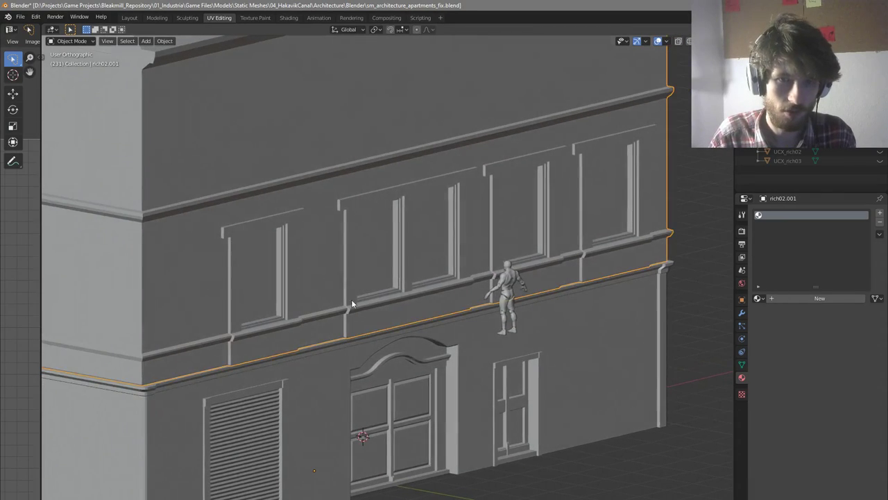
Inspect the upper-storey mesh around the first-floor windows in Edit Mode
{"action": "key", "text": "Tab"}
{"action": "scroll", "coordinate": [351, 299], "scroll_direction": "up", "scroll_amount": 4}
{"action": "left_click", "coordinate": [359, 305]}
{"action": "scroll", "coordinate": [389, 300], "scroll_direction": "down", "scroll_amount": 2}
{"action": "middle_click_drag", "start_coordinate": [389, 301], "coordinate": [366, 304]}
{"action": "scroll", "coordinate": [367, 304], "scroll_direction": "down", "scroll_amount": 1}
{"action": "key", "text": "KP_1"}
{"action": "key", "text": "Tab"}
Examine the whole facade from the front in wireframe and solid shading, including its window and roof layout
{"action": "scroll", "coordinate": [367, 304], "scroll_direction": "down", "scroll_amount": 4}
{"action": "key", "text": "z"}
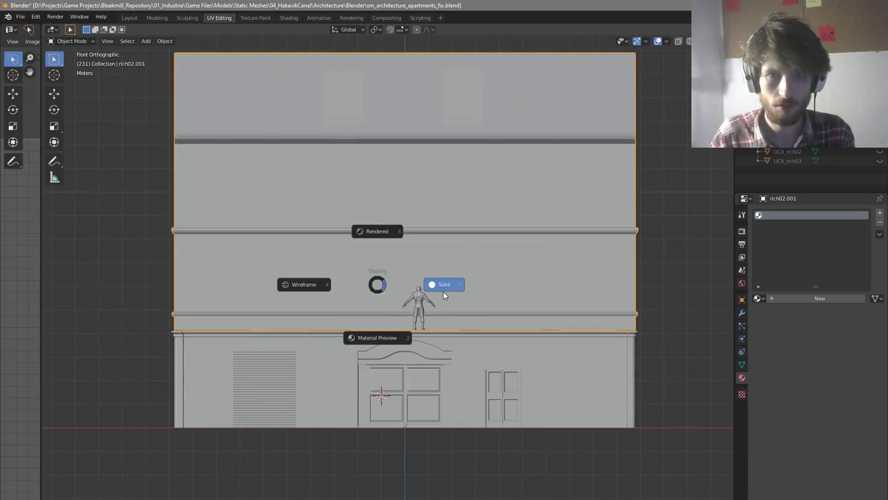
{"action": "left_click", "coordinate": [444, 294]}
{"action": "scroll", "coordinate": [406, 302], "scroll_direction": "down", "scroll_amount": 2}
{"action": "scroll", "coordinate": [390, 249], "scroll_direction": "up", "scroll_amount": 2}
{"action": "key", "text": "z"}
{"action": "left_click", "coordinate": [321, 260]}
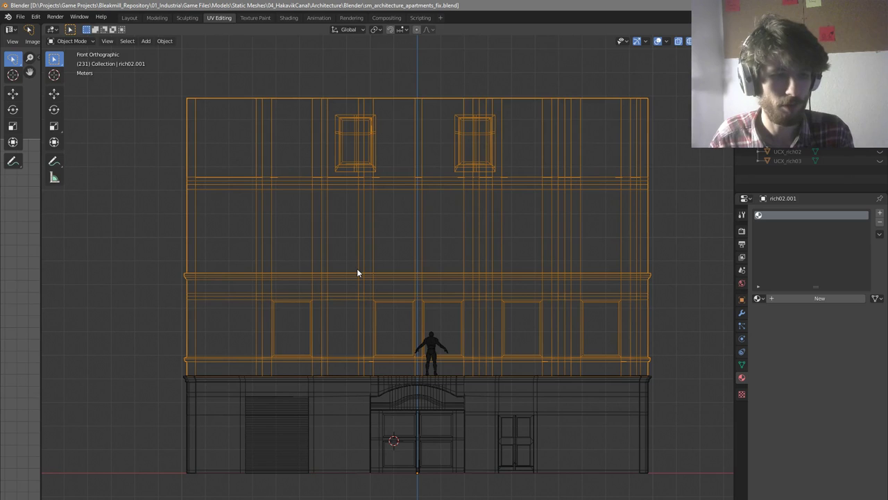
{"action": "scroll", "coordinate": [358, 272], "scroll_direction": "up", "scroll_amount": 3}
{"action": "key", "text": "z"}
{"action": "left_click", "coordinate": [393, 312]}
{"action": "mouse_move", "coordinate": [392, 311]}
{"action": "middle_mouse_down"}
{"action": "mouse_move", "coordinate": [415, 320]}
{"action": "mouse_move", "coordinate": [300, 305]}
{"action": "middle_mouse_up"}
{"action": "scroll", "coordinate": [415, 319], "scroll_direction": "down", "scroll_amount": 1}
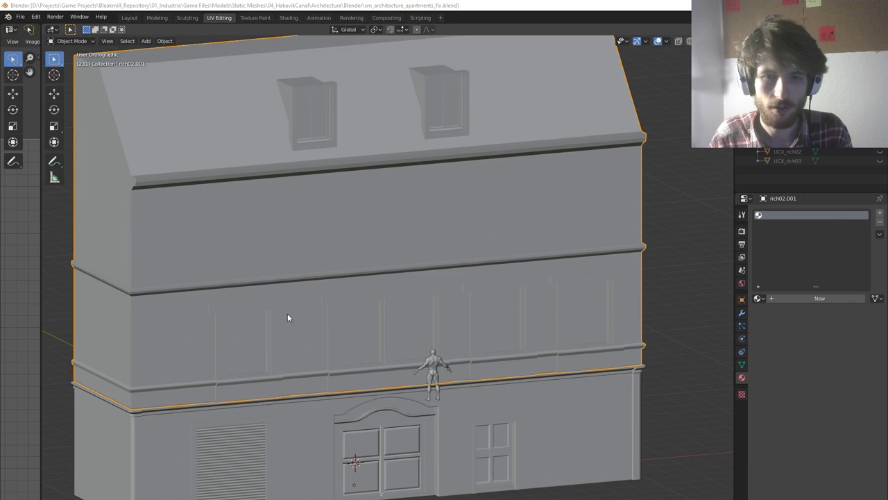
Clear the selection to view the whole building, and reselect its upper-storey object
{"action": "middle_click_drag", "start_coordinate": [283, 313], "coordinate": [311, 309]}
{"action": "key", "text": "alt+a"}
{"action": "scroll", "coordinate": [394, 336], "scroll_direction": "down", "scroll_amount": 1}
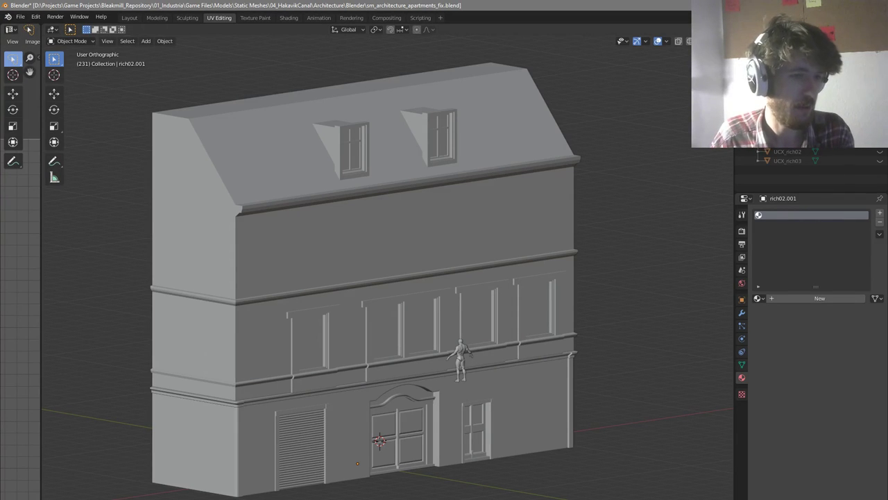
{"action": "left_click", "coordinate": [358, 362]}
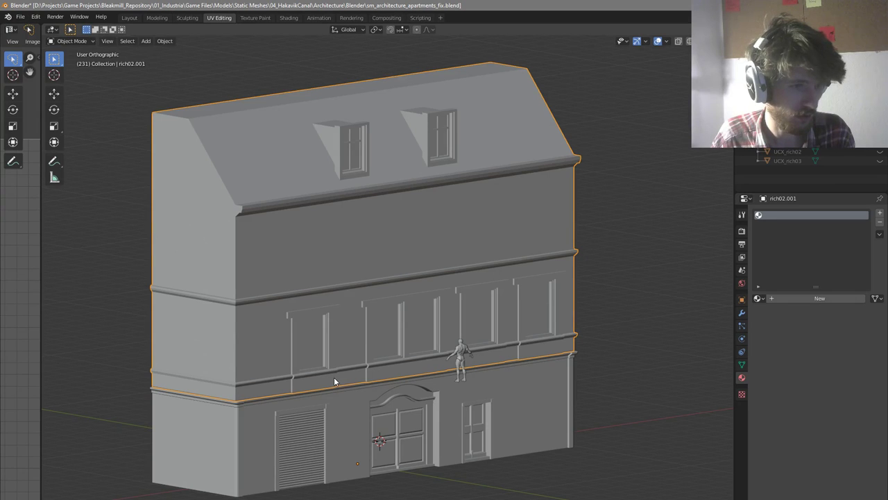
{"action": "middle_click_drag", "start_coordinate": [334, 376], "coordinate": [337, 376]}
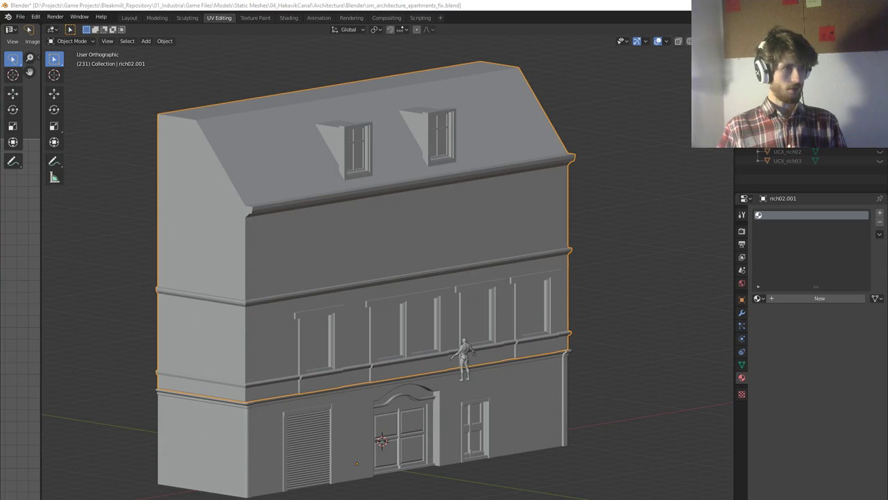
Switch to Chrome, start the corridor video in the open Instagram post, and pause it
{"action": "key", "text": "alt+Tab"}
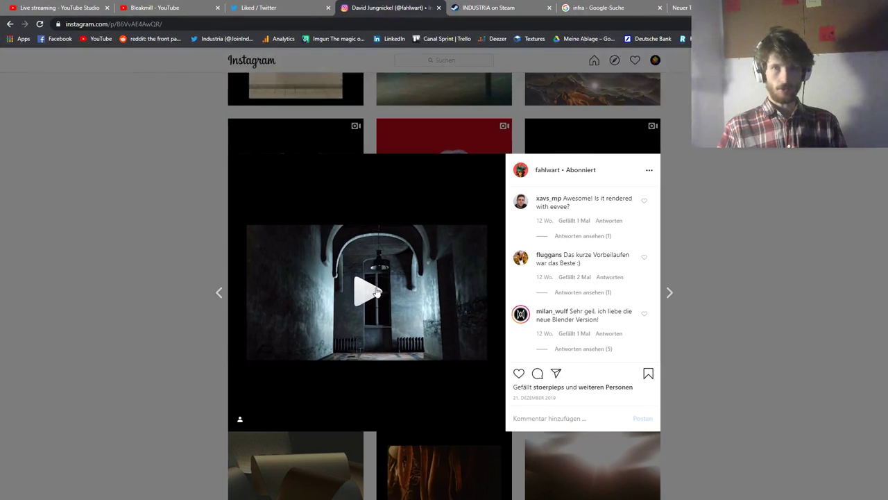
{"action": "left_click", "coordinate": [366, 289]}
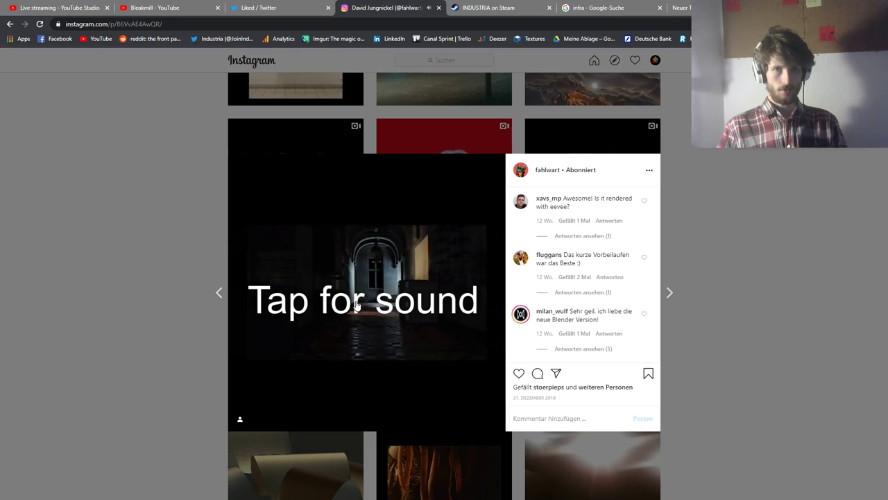
{"action": "left_click", "coordinate": [348, 298]}
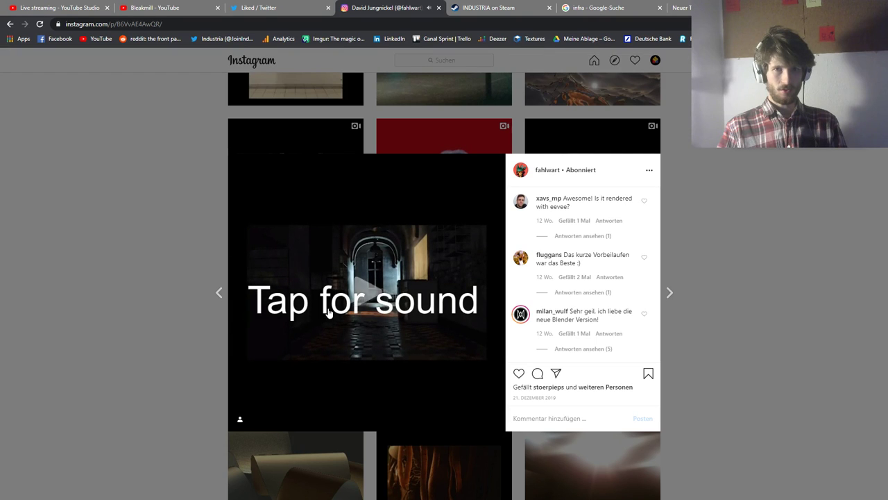
Check Chrome's playback level in the Windows volume mixer
{"action": "right_click", "coordinate": [822, 499]}
{"action": "left_click", "coordinate": [811, 490]}
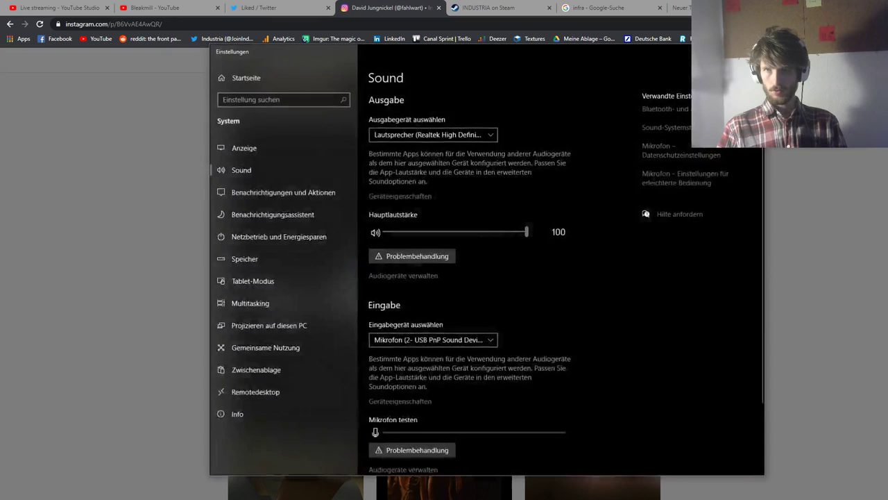
{"action": "left_click", "coordinate": [754, 50]}
{"action": "right_click", "coordinate": [822, 499]}
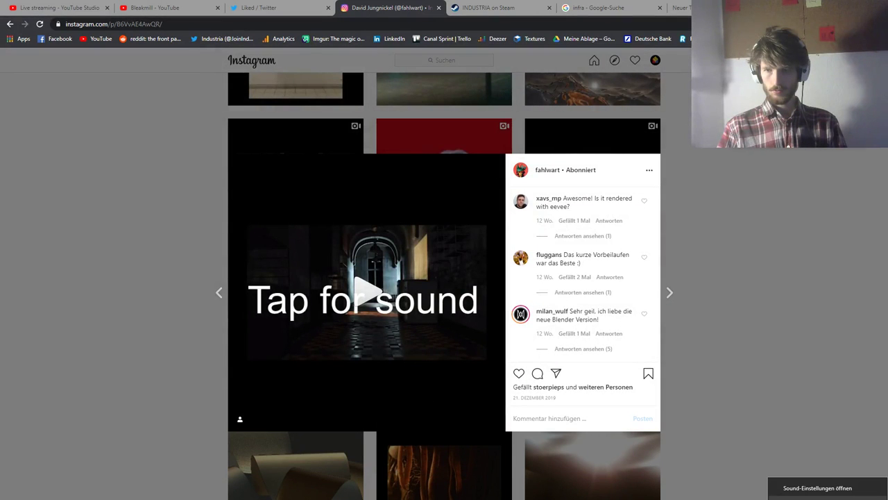
{"action": "left_click", "coordinate": [822, 498]}
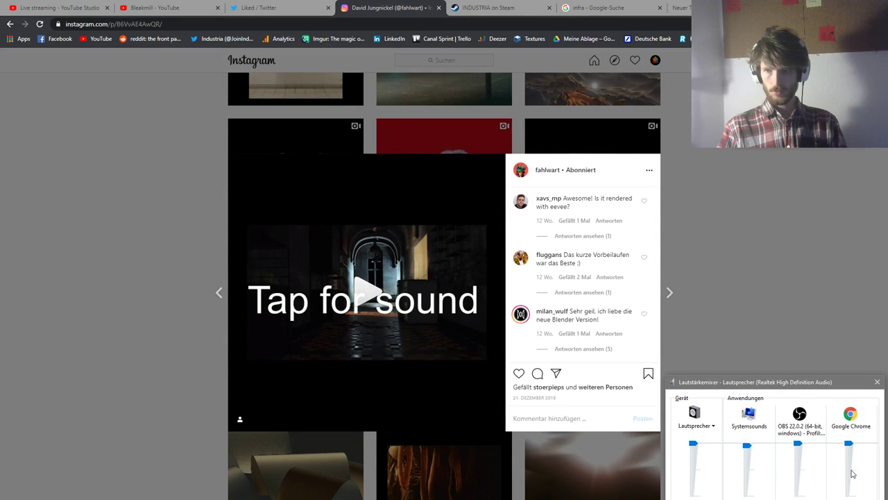
{"action": "left_click", "coordinate": [877, 382]}
Move the YouTube Studio tab out of the browser window and play the enlarged Instagram corridor video
{"action": "scroll", "coordinate": [465, 315], "scroll_direction": "up", "scroll_amount": 2, "text": "ctrl"}
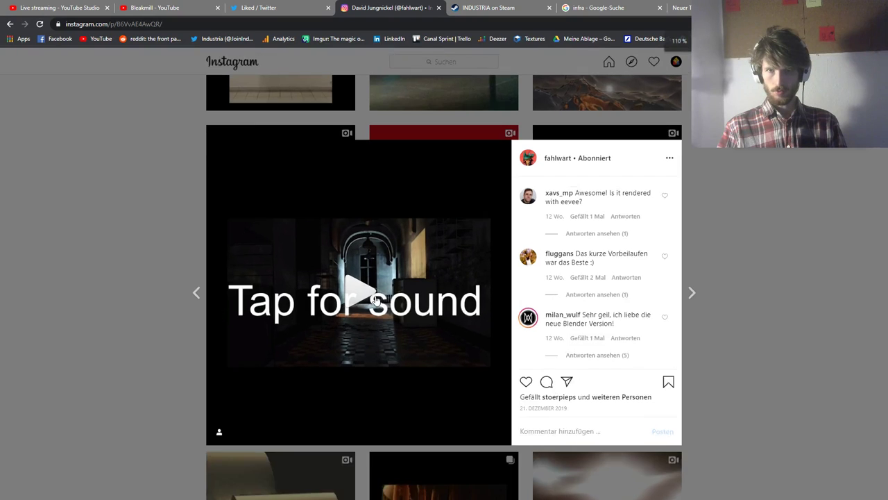
{"action": "scroll", "coordinate": [332, 297], "scroll_direction": "up", "scroll_amount": 2, "text": "ctrl"}
{"action": "scroll", "coordinate": [486, 294], "scroll_direction": "down", "scroll_amount": 1, "text": "ctrl"}
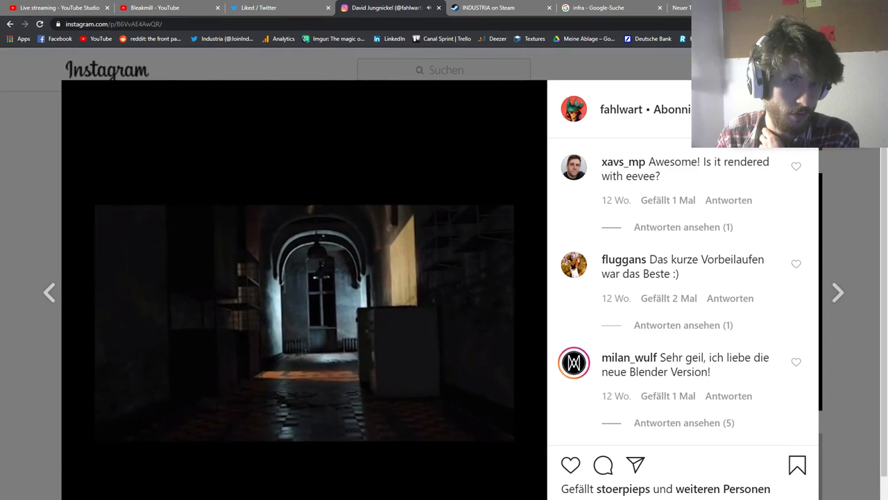
{"action": "left_click_drag", "start_coordinate": [69, 6], "coordinate": [0, 7]}
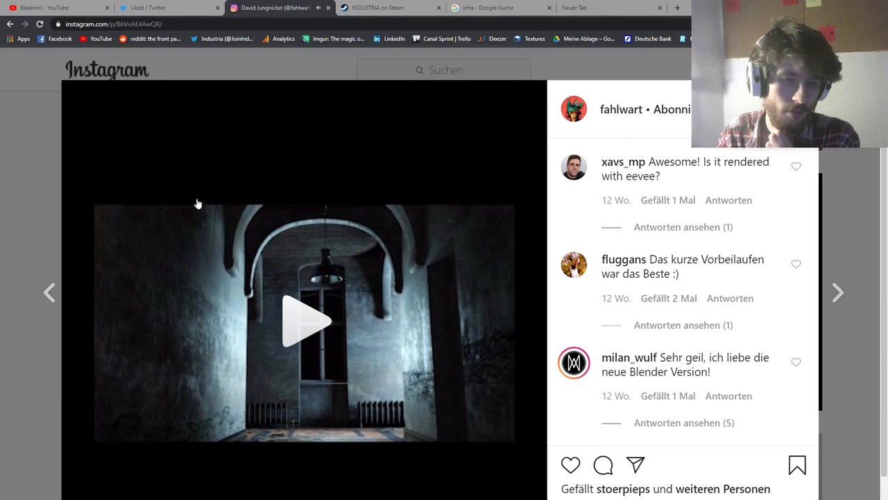
{"action": "left_click", "coordinate": [303, 305]}
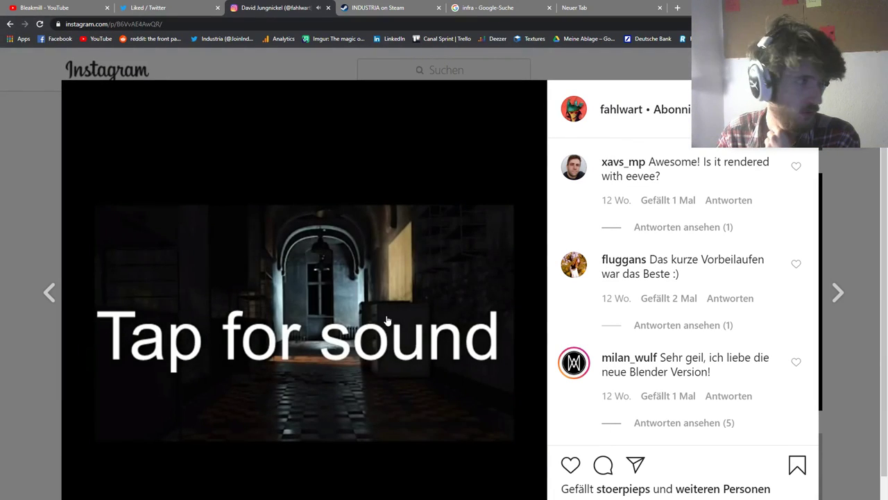
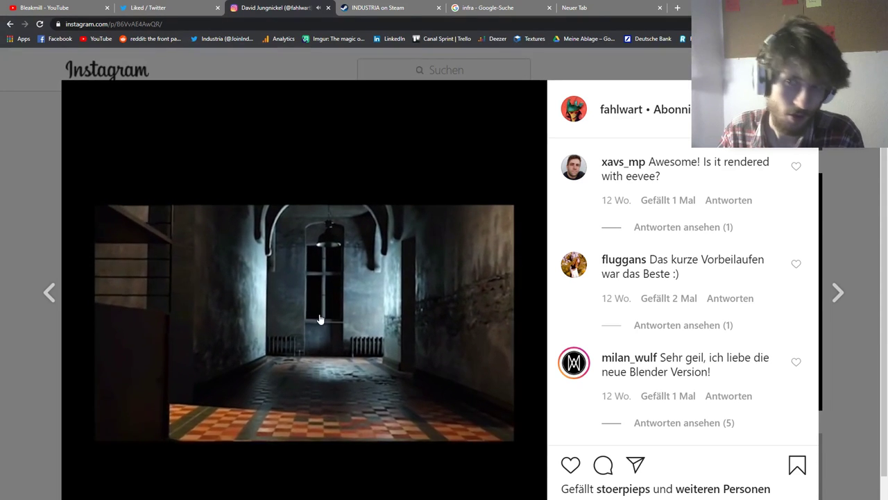
Reset the Instagram page zoom to 100% and switch back to Blender
{"action": "key", "text": "ctrl+minus"}
{"action": "key", "text": "ctrl+minus"}
{"action": "key", "text": "ctrl+minus"}
{"action": "key", "text": "ctrl+minus"}
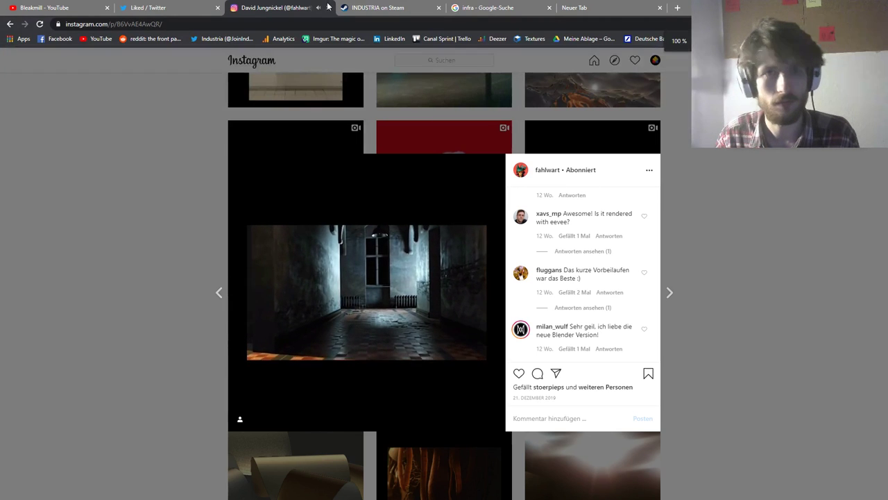
{"action": "key", "text": "alt+Tab"}
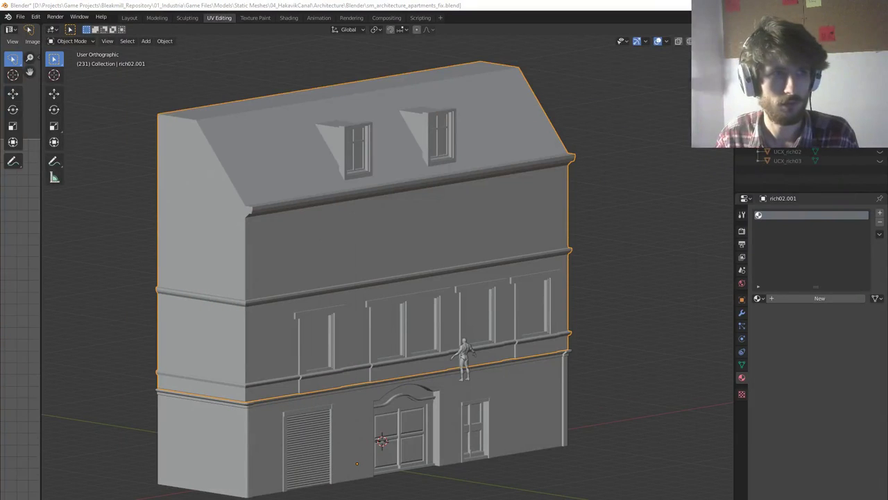
View the building from the front and select its upper-storey object
{"action": "middle_click_drag", "start_coordinate": [340, 371], "coordinate": [333, 321]}
{"action": "scroll", "coordinate": [332, 377], "scroll_direction": "down", "scroll_amount": 4}
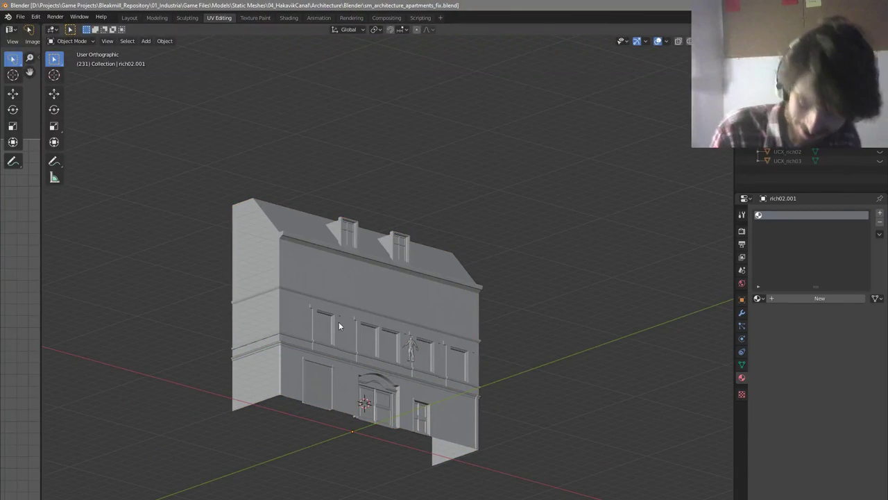
{"action": "key", "text": "KP_1"}
{"action": "scroll", "coordinate": [391, 362], "scroll_direction": "down", "scroll_amount": 9}
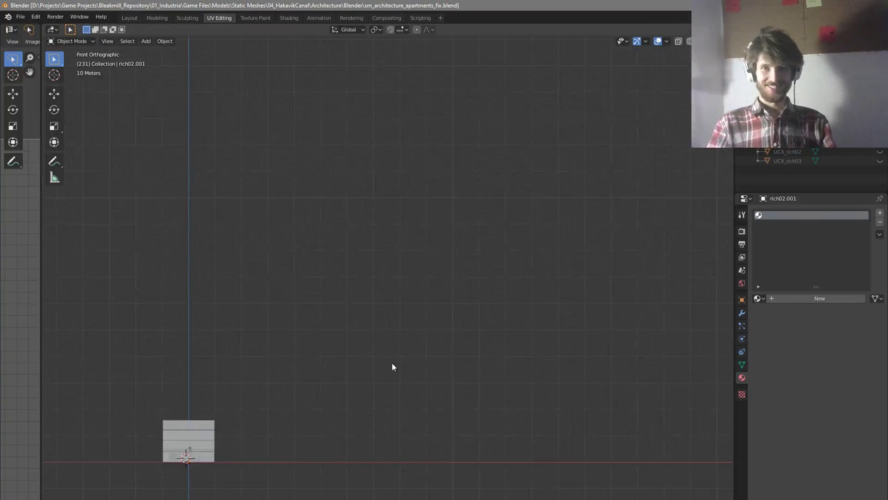
{"action": "middle_click_drag", "start_coordinate": [63, 444], "coordinate": [243, 372], "text": "shift"}
{"action": "scroll", "coordinate": [233, 375], "scroll_direction": "up", "scroll_amount": 3}
{"action": "scroll", "coordinate": [479, 362], "scroll_direction": "up", "scroll_amount": 10}
{"action": "left_click", "coordinate": [486, 361]}
{"action": "scroll", "coordinate": [451, 339], "scroll_direction": "down", "scroll_amount": 5}
{"action": "middle_click_drag", "start_coordinate": [450, 337], "coordinate": [447, 340]}
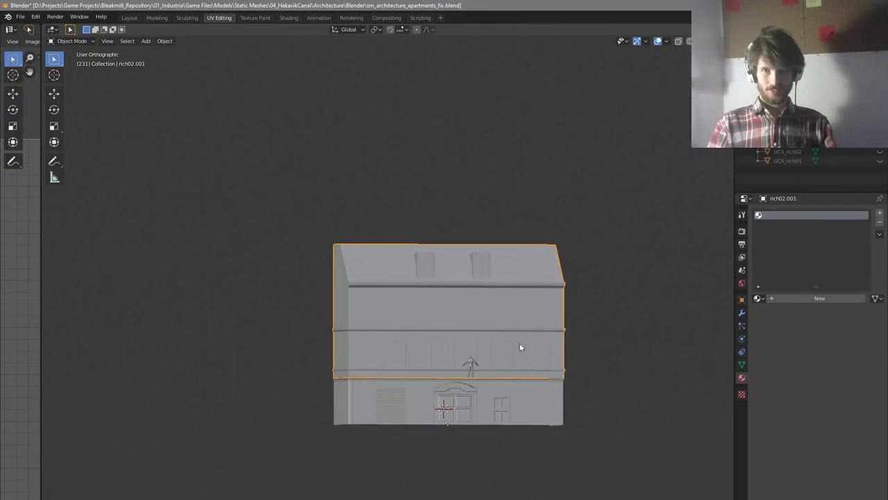
Examine the edge layout of the upper storeys in Edit Mode, comparing the windowless floor with the floor below
{"action": "scroll", "coordinate": [438, 319], "scroll_direction": "up", "scroll_amount": 4}
{"action": "key", "text": "Tab"}
{"action": "middle_click_drag", "start_coordinate": [458, 322], "coordinate": [486, 333]}
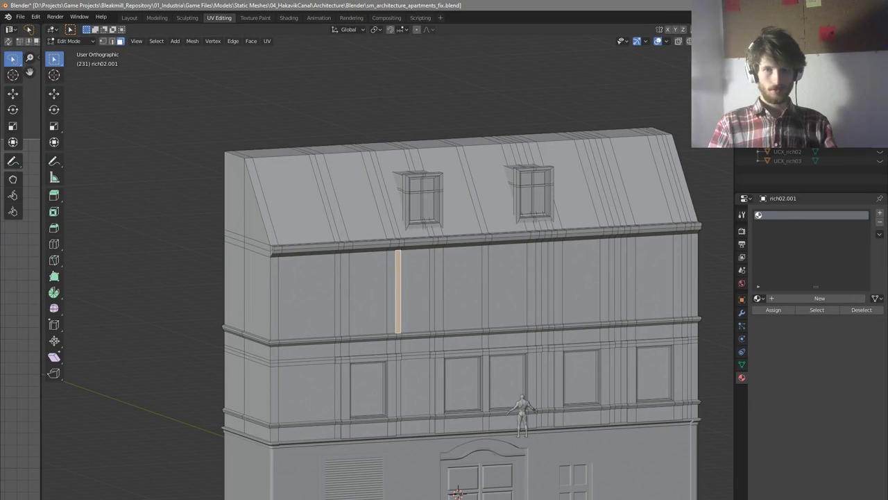
{"action": "left_click", "coordinate": [533, 497]}
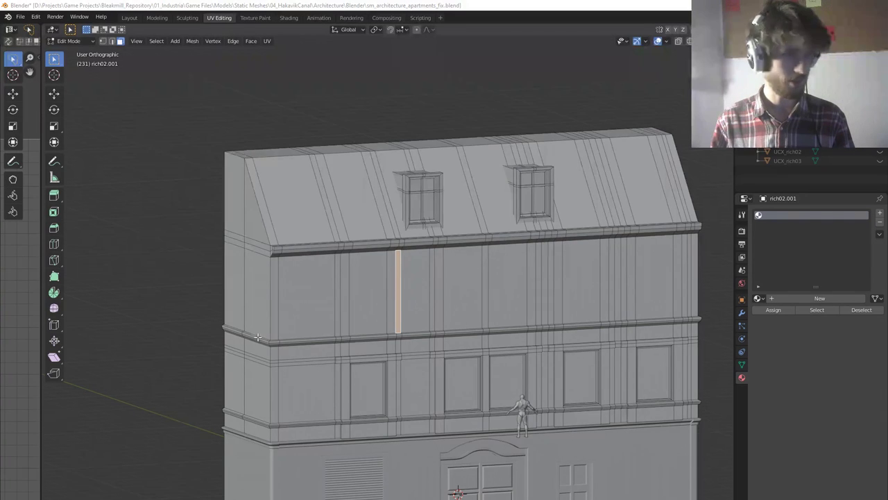
{"action": "scroll", "coordinate": [288, 333], "scroll_direction": "down", "scroll_amount": 4}
{"action": "middle_click_drag", "start_coordinate": [288, 335], "coordinate": [279, 319]}
{"action": "scroll", "coordinate": [279, 323], "scroll_direction": "up", "scroll_amount": 2}
{"action": "key", "text": "KP_1"}
{"action": "scroll", "coordinate": [353, 347], "scroll_direction": "up", "scroll_amount": 3}
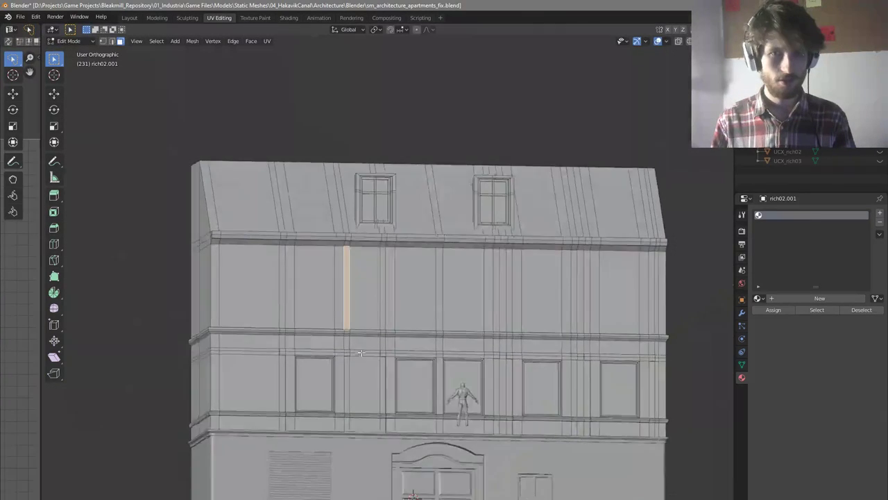
{"action": "key", "text": "Tab"}
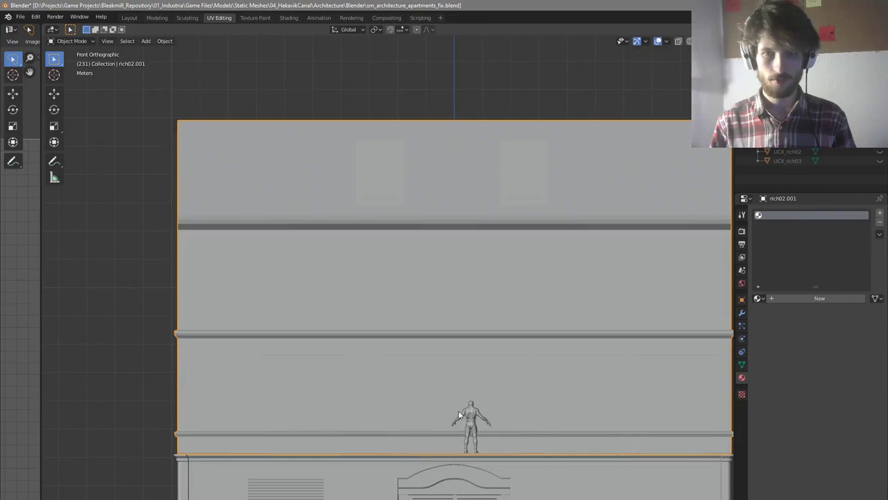
Move the human reference figure up about 4.35 m along Z so it stands on the windowless floor's lower ledge
{"action": "left_click", "coordinate": [471, 416]}
{"action": "key", "text": "g"}
{"action": "key", "text": "z"}
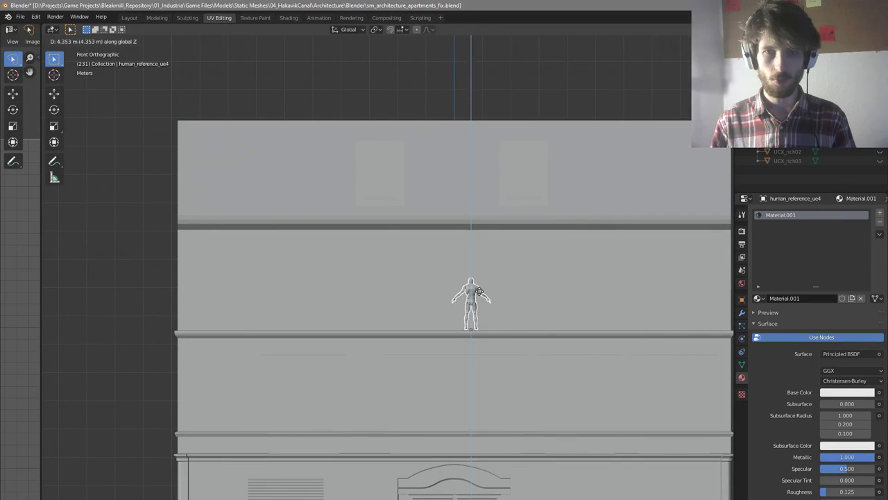
{"action": "left_click", "coordinate": [435, 313]}
{"action": "scroll", "coordinate": [435, 313], "scroll_direction": "down", "scroll_amount": 1}
{"action": "scroll", "coordinate": [435, 310], "scroll_direction": "down", "scroll_amount": 2}
Open the upper-storey object rich02.001 in Edit Mode and save the file
{"action": "left_click", "coordinate": [541, 306]}
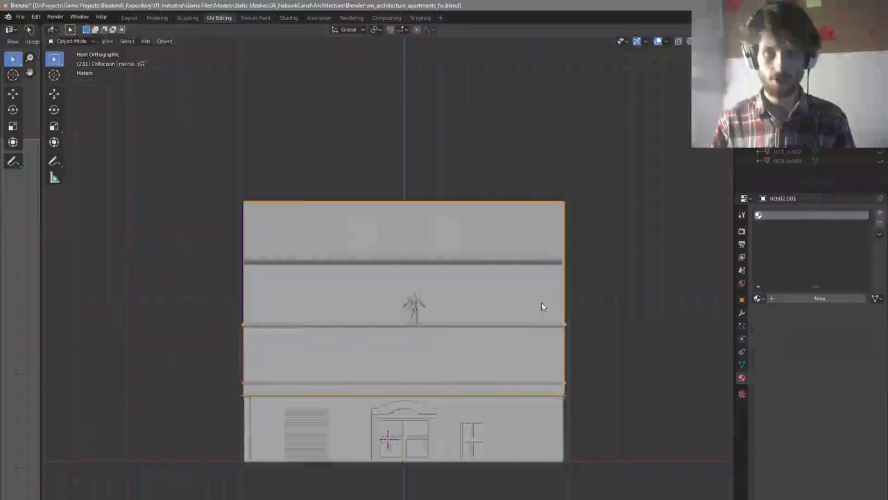
{"action": "key", "text": "Tab"}
{"action": "scroll", "coordinate": [541, 305], "scroll_direction": "up", "scroll_amount": 2}
{"action": "key", "text": "ctrl+s"}
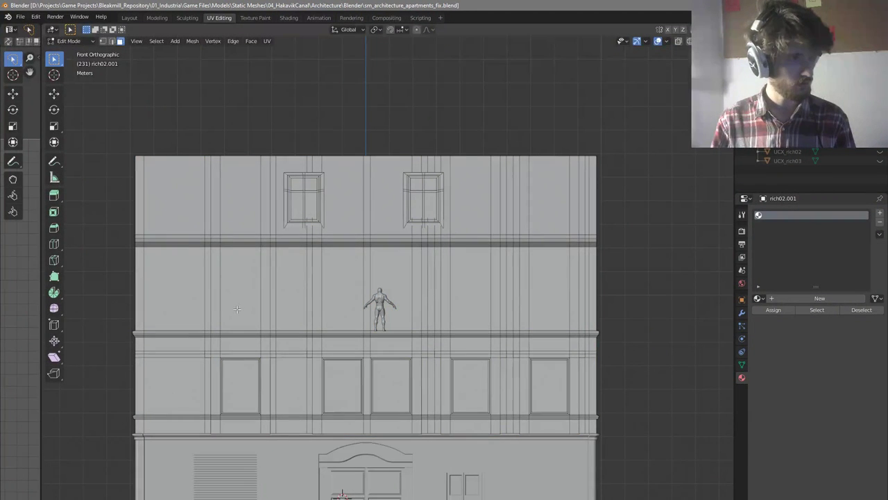
Add two horizontal loop cuts across the windowless floor, one near the reference figure's knees and one above its head
{"action": "scroll", "coordinate": [283, 306], "scroll_direction": "up", "scroll_amount": 2}
{"action": "key", "text": "ctrl+r"}
{"action": "left_click", "coordinate": [481, 333]}
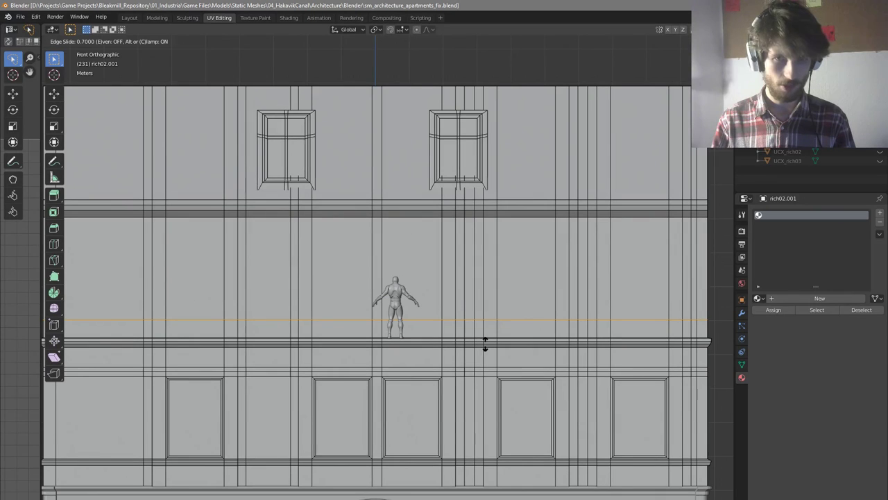
{"action": "left_click", "coordinate": [484, 341]}
{"action": "key", "text": "ctrl+r"}
{"action": "left_click", "coordinate": [469, 268]}
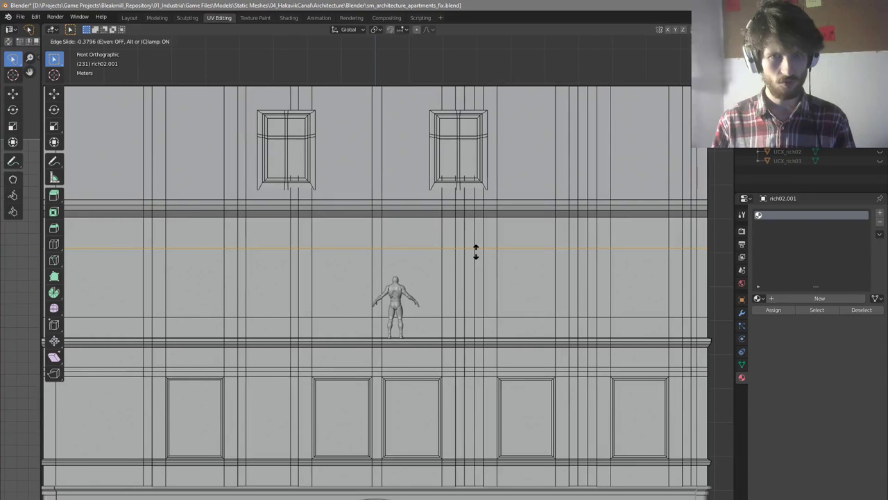
{"action": "left_click", "coordinate": [475, 252]}
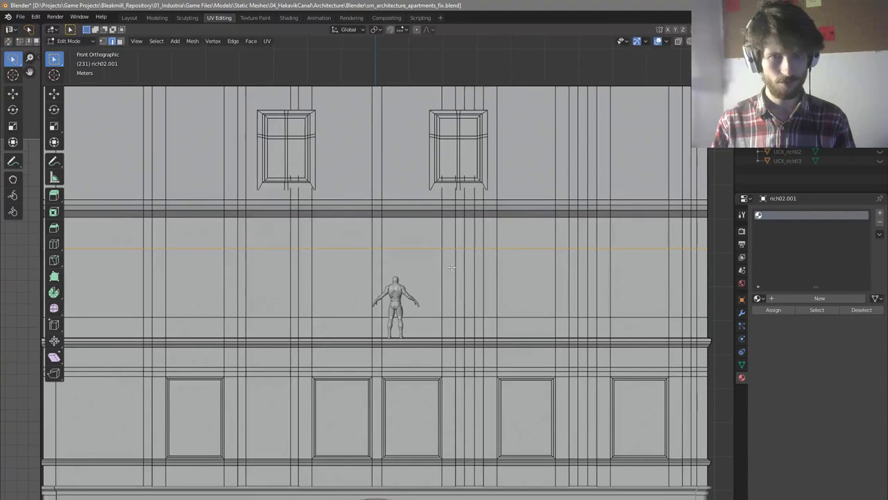
Select the face between the two new loop cuts directly above the leftmost first-floor window
{"action": "key", "text": "3"}
{"action": "scroll", "coordinate": [326, 289], "scroll_direction": "down", "scroll_amount": 3}
{"action": "scroll", "coordinate": [269, 290], "scroll_direction": "up", "scroll_amount": 2}
{"action": "left_click", "coordinate": [247, 296]}
{"action": "scroll", "coordinate": [210, 323], "scroll_direction": "up", "scroll_amount": 3}
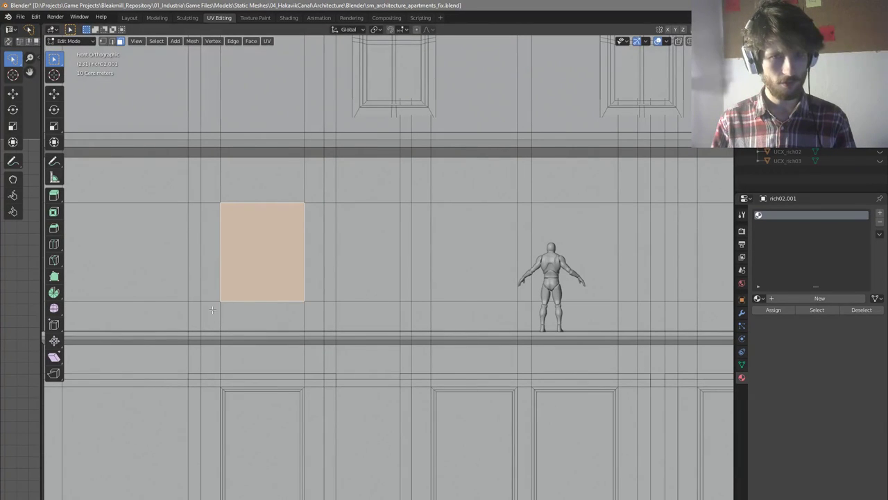
{"action": "key", "text": "ctrl+r"}
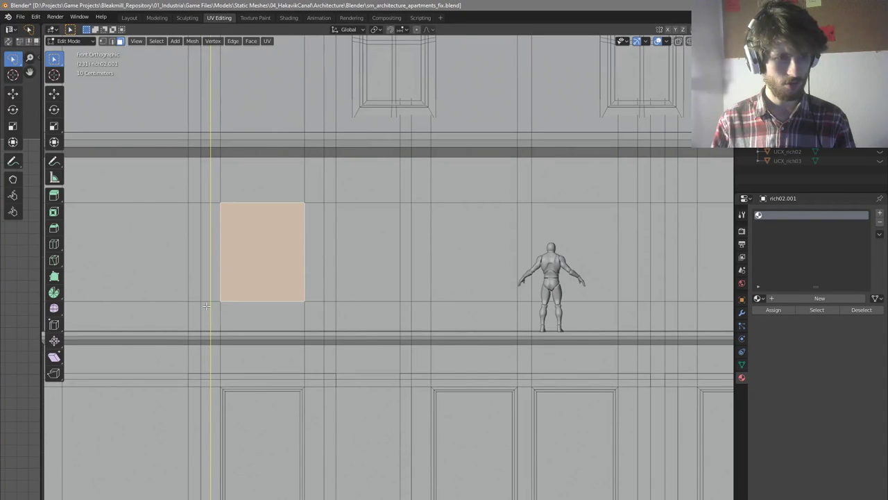
{"action": "left_click", "coordinate": [208, 309]}
{"action": "right_click", "coordinate": [208, 310]}
{"action": "key", "text": "ctrl+z"}
Add a vertical loop cut just to each side of the face above the leftmost first-floor window
{"action": "key", "text": "ctrl+r"}
{"action": "left_click", "coordinate": [208, 305]}
{"action": "right_click", "coordinate": [207, 305]}
{"action": "key", "text": "ctrl+r"}
{"action": "left_click", "coordinate": [314, 305]}
{"action": "right_click", "coordinate": [314, 305]}
Add vertical loop cuts just outside both outer edges of the middle window pair
{"action": "left_click", "coordinate": [421, 302], "text": "alt"}
{"action": "left_click", "coordinate": [525, 302], "text": "alt+shift"}
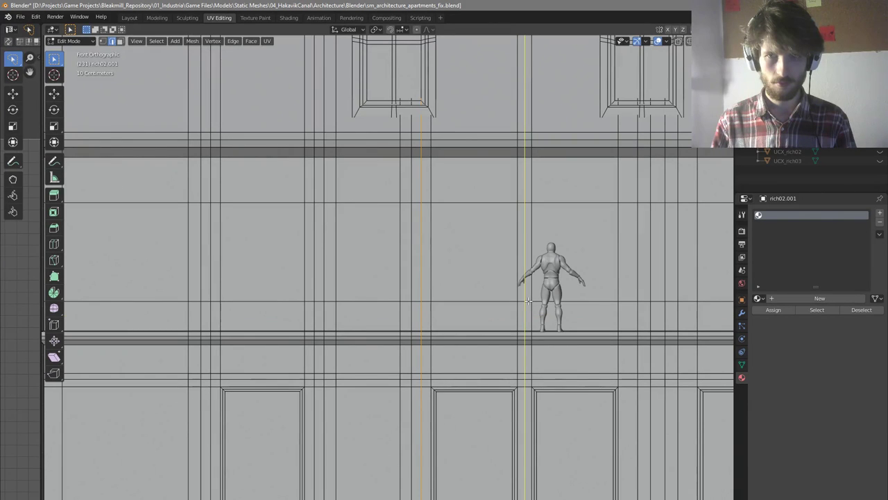
{"action": "left_click", "coordinate": [525, 302], "text": "alt+shift"}
{"action": "scroll", "coordinate": [589, 306], "scroll_direction": "down", "scroll_amount": 1}
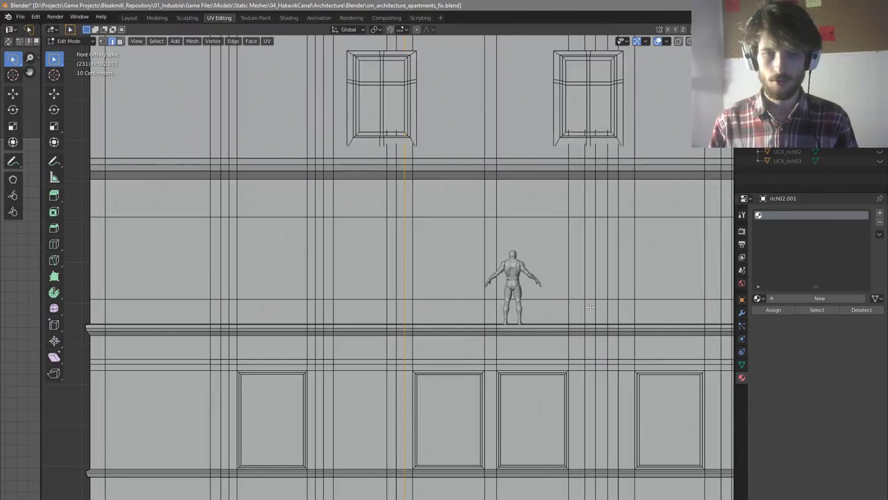
{"action": "scroll", "coordinate": [514, 285], "scroll_direction": "down", "scroll_amount": 3}
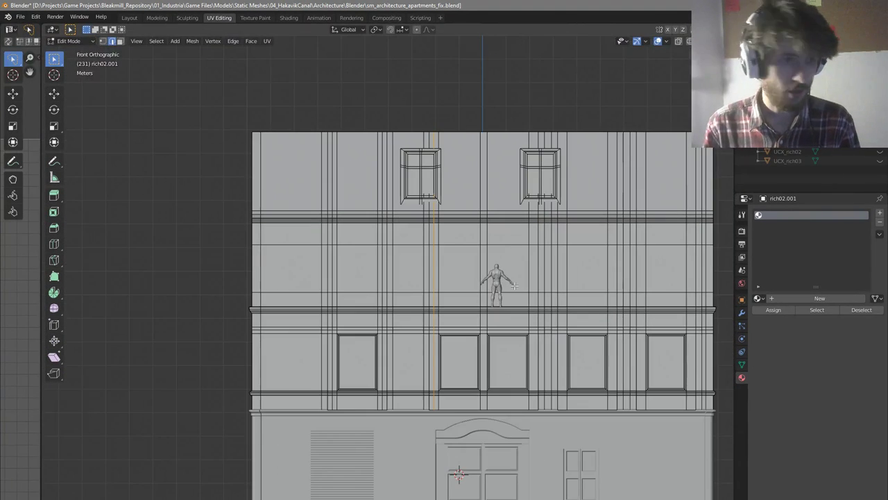
{"action": "scroll", "coordinate": [496, 297], "scroll_direction": "up", "scroll_amount": 3}
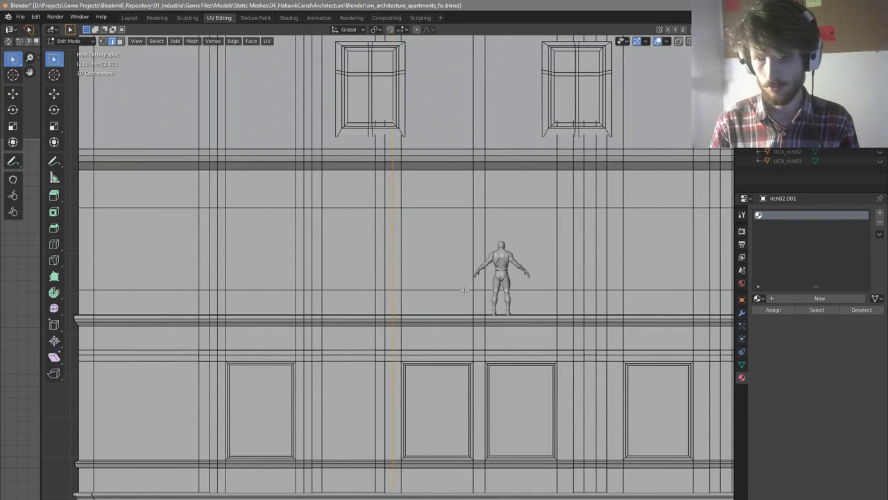
{"action": "scroll", "coordinate": [545, 284], "scroll_direction": "up", "scroll_amount": 2}
{"action": "key", "text": "g"}
{"action": "key", "text": "g"}
{"action": "left_click", "coordinate": [569, 296]}
Add a vertical loop cut just to each side of the fourth window column
{"action": "scroll", "coordinate": [571, 296], "scroll_direction": "down", "scroll_amount": 5}
{"action": "scroll", "coordinate": [577, 298], "scroll_direction": "up", "scroll_amount": 3}
{"action": "key", "text": "ctrl+r"}
{"action": "left_click", "coordinate": [557, 289]}
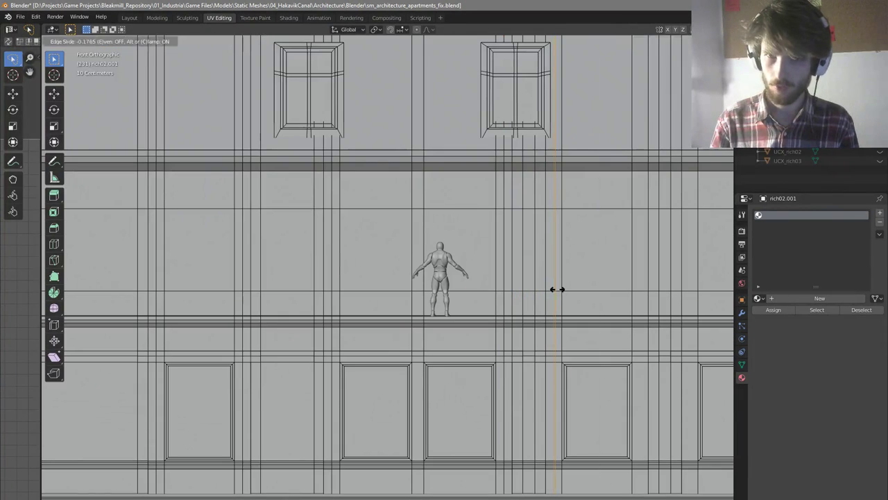
{"action": "left_click", "coordinate": [558, 289]}
{"action": "scroll", "coordinate": [590, 304], "scroll_direction": "down", "scroll_amount": 3}
{"action": "scroll", "coordinate": [607, 313], "scroll_direction": "up", "scroll_amount": 4}
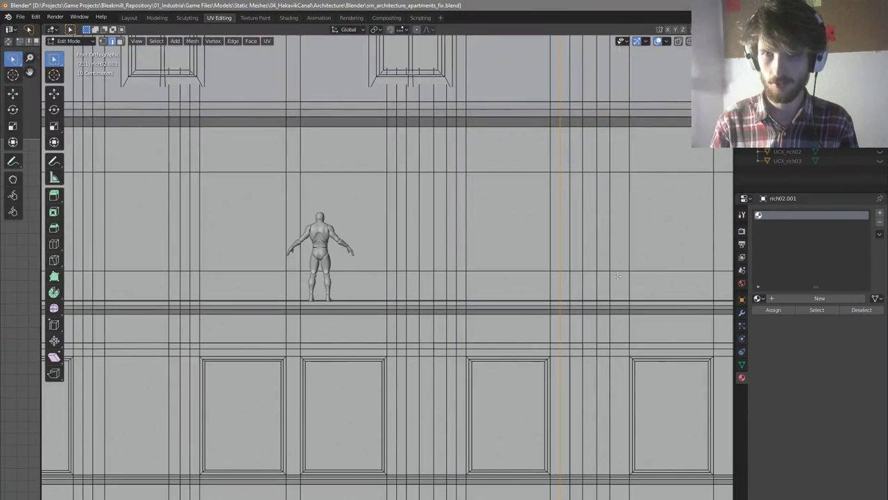
Add vertical loop cuts beside the rightmost window column to mark the width of its frame
{"action": "scroll", "coordinate": [621, 289], "scroll_direction": "down", "scroll_amount": 4}
{"action": "scroll", "coordinate": [670, 285], "scroll_direction": "up", "scroll_amount": 4}
{"action": "key", "text": "ctrl+r"}
{"action": "left_click", "coordinate": [670, 272]}
{"action": "left_click", "coordinate": [671, 273]}
{"action": "scroll", "coordinate": [662, 278], "scroll_direction": "down", "scroll_amount": 4}
{"action": "scroll", "coordinate": [356, 283], "scroll_direction": "up", "scroll_amount": 1}
{"action": "scroll", "coordinate": [355, 283], "scroll_direction": "up", "scroll_amount": 1}
{"action": "scroll", "coordinate": [284, 258], "scroll_direction": "up", "scroll_amount": 3}
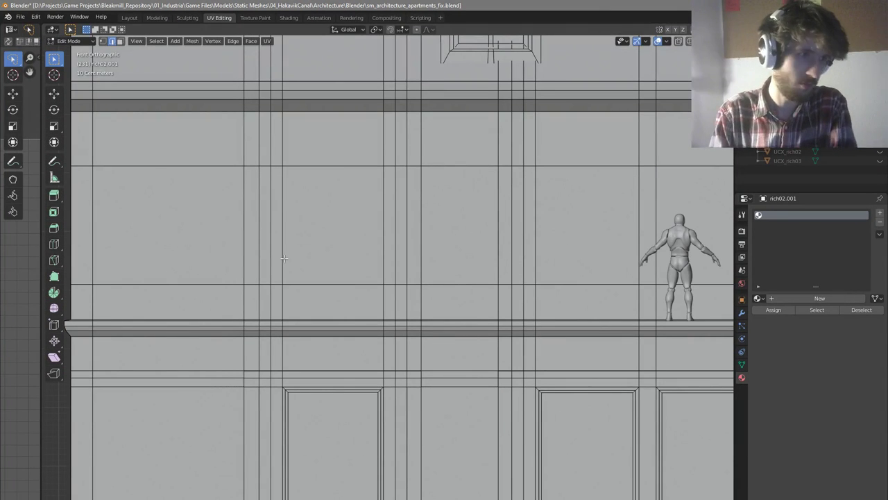
Add two horizontal loop cuts, one slightly above the window faces' upper edge and one slightly below their lower edge
{"action": "key", "text": "ctrl+r"}
{"action": "left_click", "coordinate": [421, 139]}
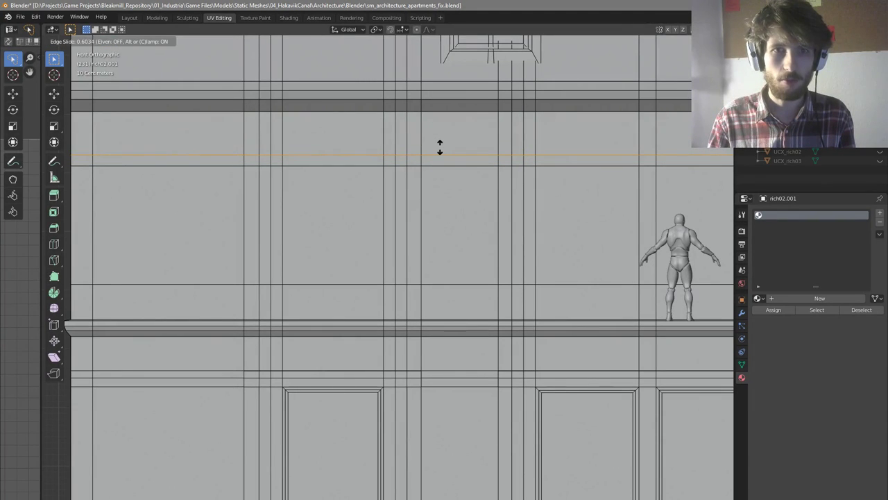
{"action": "left_click", "coordinate": [439, 147]}
{"action": "key", "text": "ctrl+r"}
{"action": "left_click", "coordinate": [400, 296]}
{"action": "left_click", "coordinate": [310, 290]}
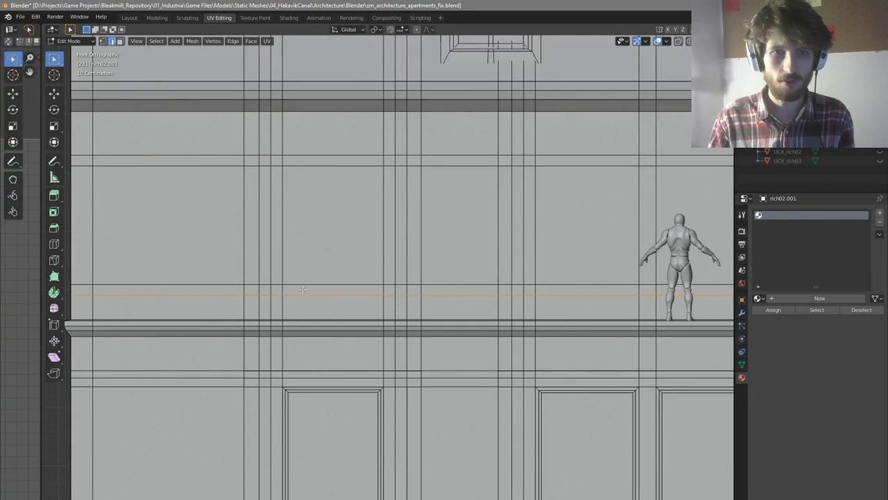
Select the faces of the leftmost window and the middle window pair, including their narrow border strips
{"action": "key", "text": "3"}
{"action": "key", "text": "c"}
{"action": "key", "text": "alt+a"}
{"action": "key", "text": "b"}
{"action": "left_click_drag", "start_coordinate": [276, 160], "coordinate": [392, 291]}
{"action": "scroll", "coordinate": [541, 260], "scroll_direction": "down", "scroll_amount": 2}
{"action": "middle_click_drag", "start_coordinate": [542, 260], "coordinate": [485, 264], "text": "shift"}
{"action": "scroll", "coordinate": [485, 263], "scroll_direction": "up", "scroll_amount": 1}
{"action": "key", "text": "b"}
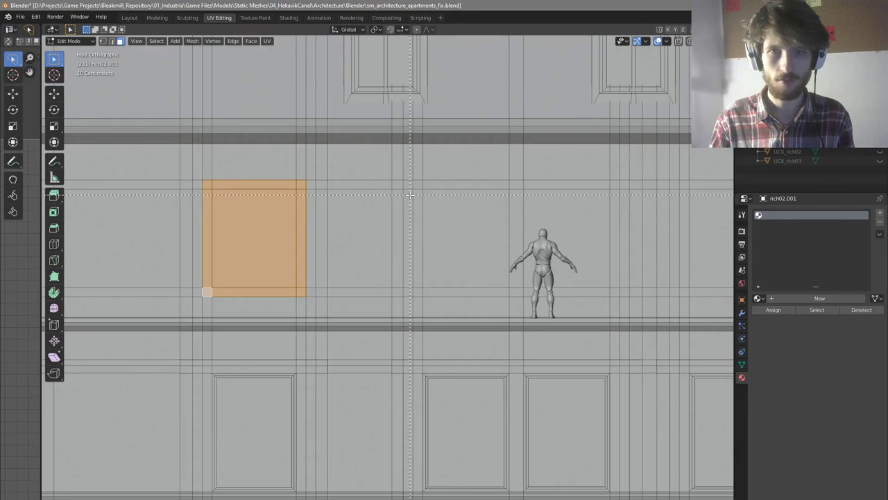
{"action": "left_click_drag", "start_coordinate": [417, 182], "coordinate": [617, 293]}
Add the faces and border strips of the fourth and fifth windows to the selection
{"action": "middle_click_drag", "start_coordinate": [616, 294], "coordinate": [396, 284], "text": "shift"}
{"action": "key", "text": "b"}
{"action": "left_click_drag", "start_coordinate": [467, 177], "coordinate": [566, 285]}
{"action": "middle_click_drag", "start_coordinate": [565, 285], "coordinate": [487, 291], "text": "shift"}
{"action": "key", "text": "b"}
{"action": "left_click_drag", "start_coordinate": [548, 178], "coordinate": [637, 292]}
Extrude the selected window areas outward from the facade by about 0.075 m
{"action": "middle_click_drag", "start_coordinate": [637, 291], "coordinate": [595, 274]}
{"action": "scroll", "coordinate": [388, 296], "scroll_direction": "up", "scroll_amount": 3}
{"action": "scroll", "coordinate": [388, 296], "scroll_direction": "up", "scroll_amount": 1}
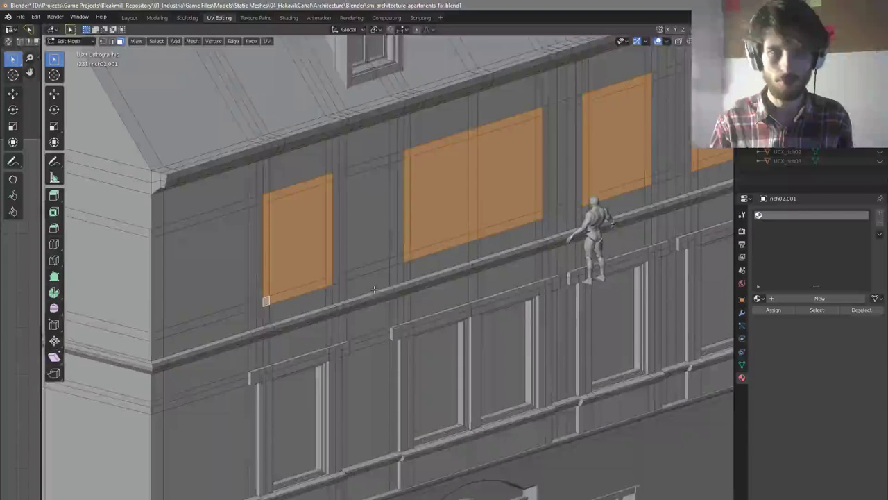
{"action": "scroll", "coordinate": [378, 290], "scroll_direction": "up", "scroll_amount": 1}
{"action": "key", "text": "e"}
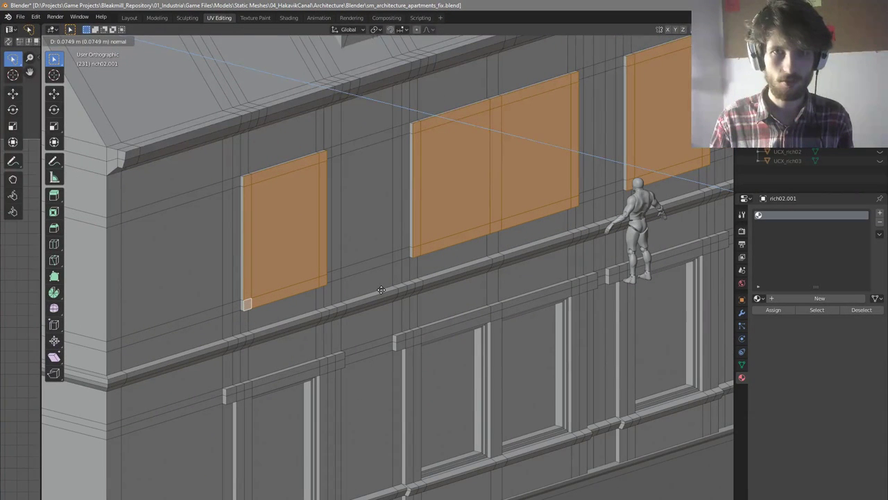
{"action": "left_click", "coordinate": [380, 290]}
Select only the large inner pane faces of all five second-floor windows
{"action": "left_click", "coordinate": [295, 264]}
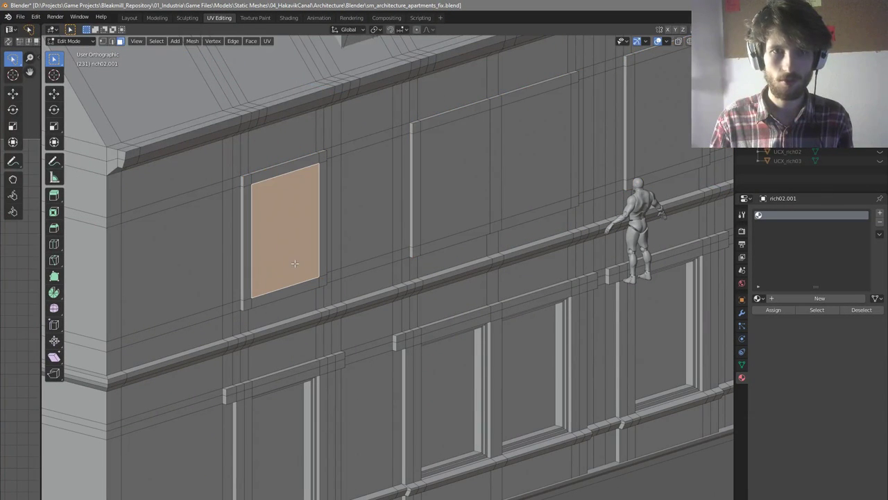
{"action": "left_click", "coordinate": [460, 204], "text": "shift"}
{"action": "scroll", "coordinate": [461, 204], "scroll_direction": "down", "scroll_amount": 1}
{"action": "left_click", "coordinate": [454, 172], "text": "shift"}
{"action": "left_click", "coordinate": [569, 137], "text": "shift"}
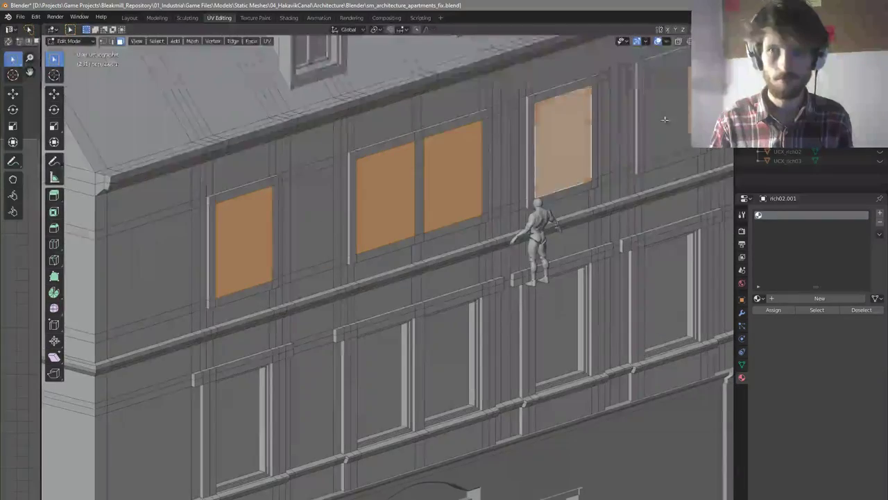
{"action": "left_click", "coordinate": [665, 119], "text": "shift"}
{"action": "scroll", "coordinate": [611, 152], "scroll_direction": "down", "scroll_amount": 2}
{"action": "middle_click_drag", "start_coordinate": [531, 191], "coordinate": [337, 267]}
{"action": "scroll", "coordinate": [311, 329], "scroll_direction": "up", "scroll_amount": 3}
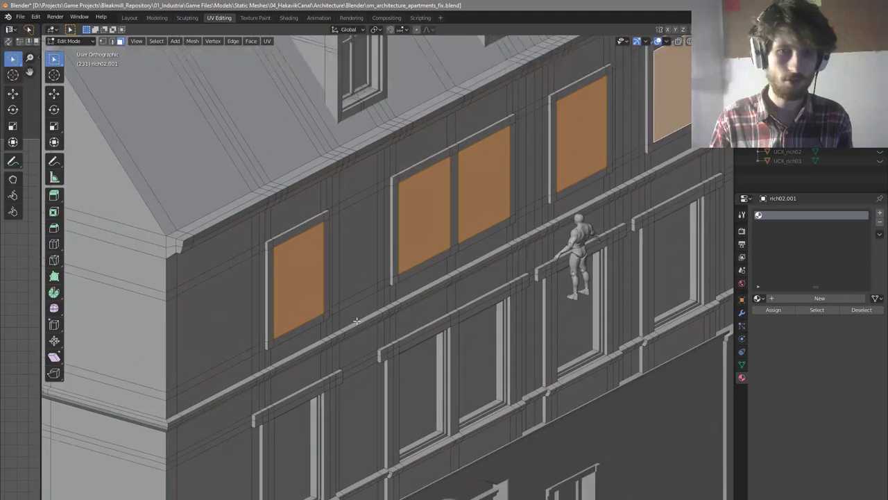
{"action": "scroll", "coordinate": [357, 321], "scroll_direction": "up", "scroll_amount": 2}
{"action": "scroll", "coordinate": [351, 303], "scroll_direction": "up", "scroll_amount": 1}
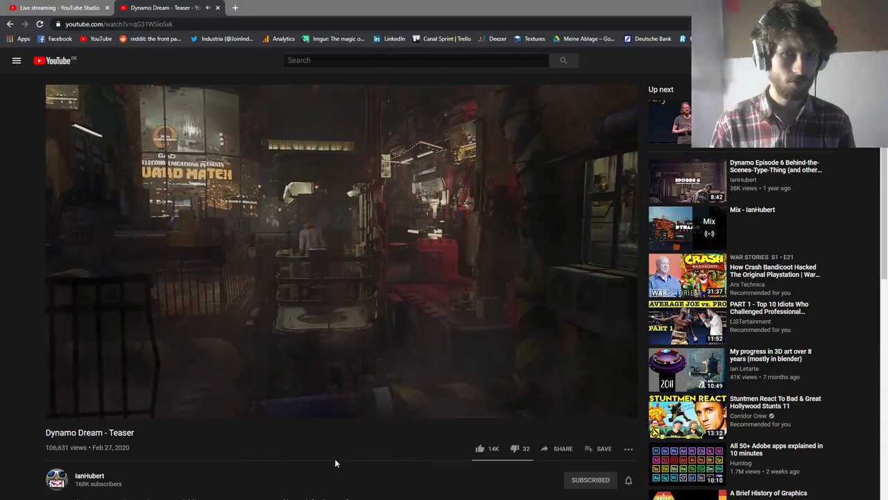
Skim through the Dynamo Dream teaser on YouTube, pause it near the end, and return to Blender
{"action": "left_click", "coordinate": [337, 401]}
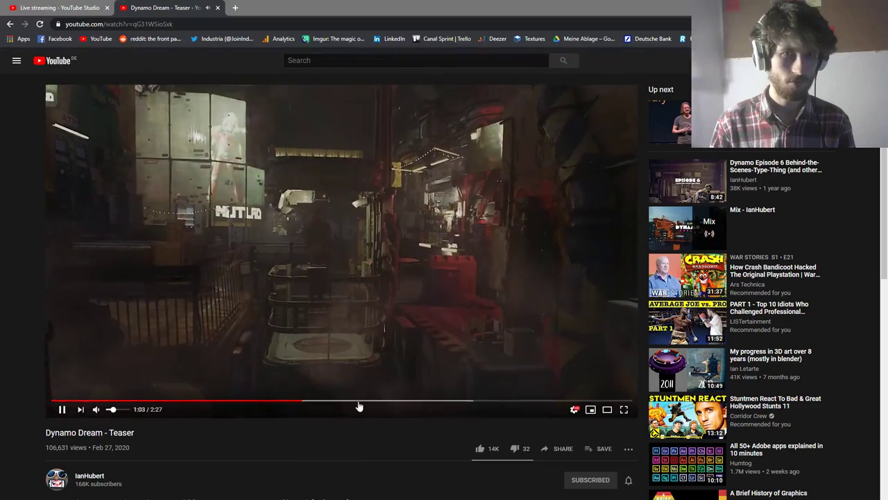
{"action": "left_click", "coordinate": [359, 401]}
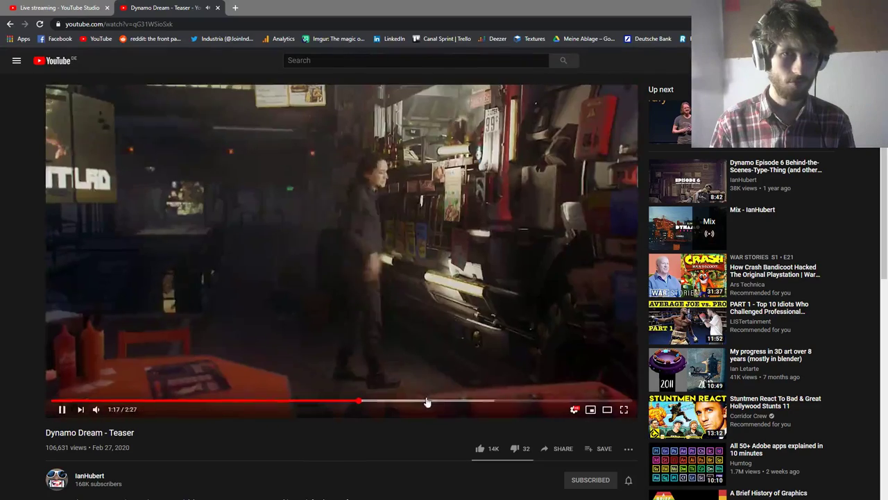
{"action": "left_click", "coordinate": [427, 401]}
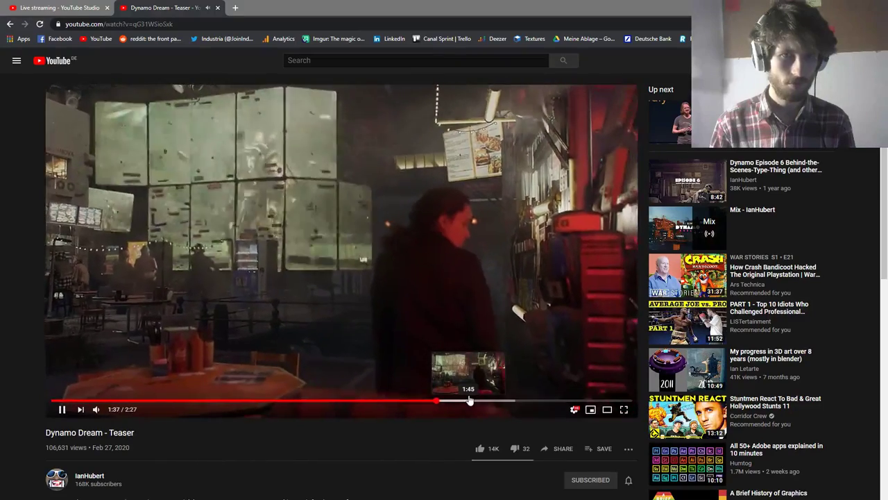
{"action": "left_click", "coordinate": [493, 401]}
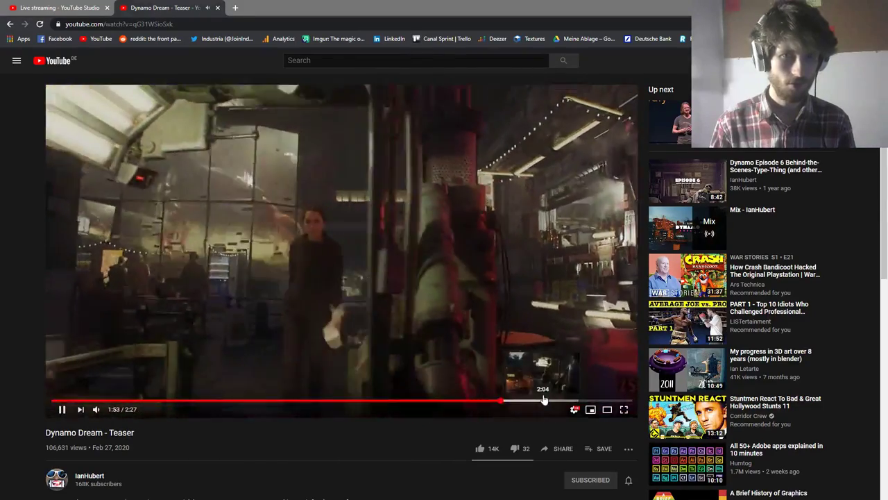
{"action": "left_click", "coordinate": [546, 401]}
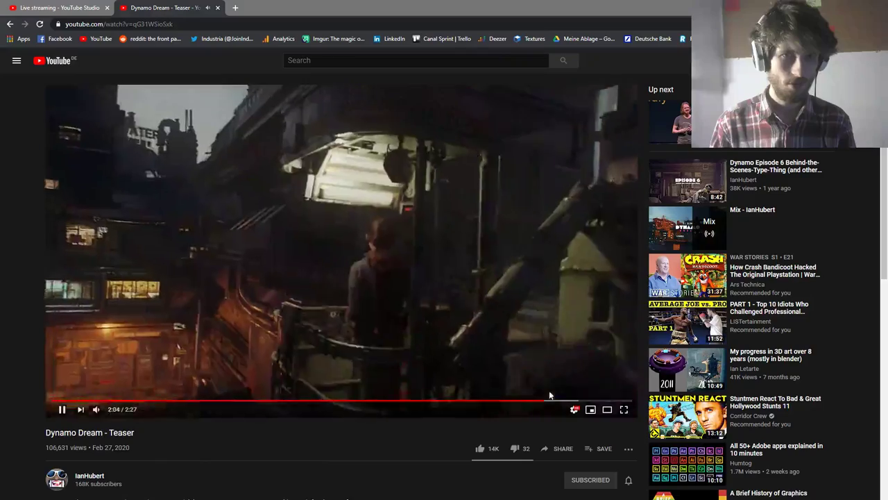
{"action": "left_click", "coordinate": [565, 401]}
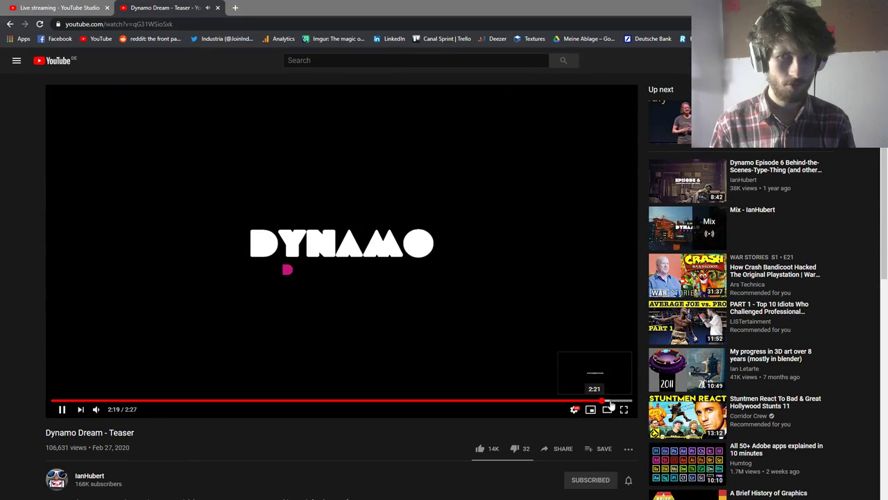
{"action": "left_click", "coordinate": [392, 345]}
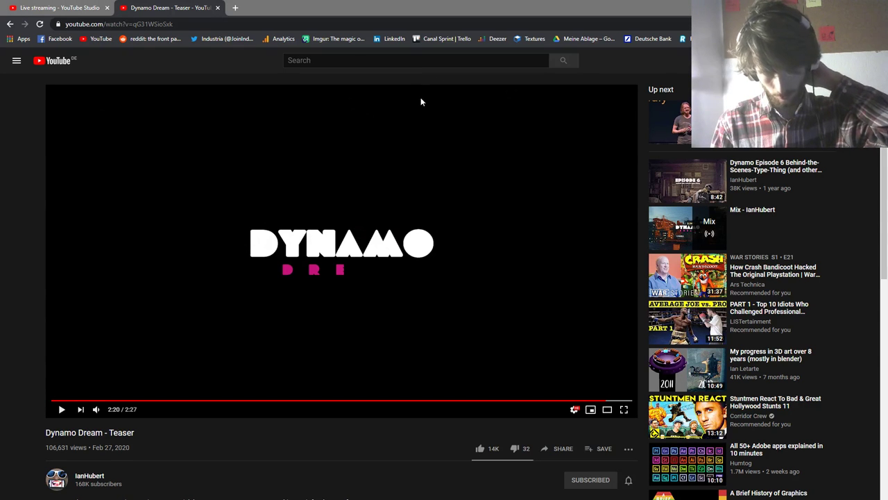
{"action": "key", "text": "alt+Tab"}
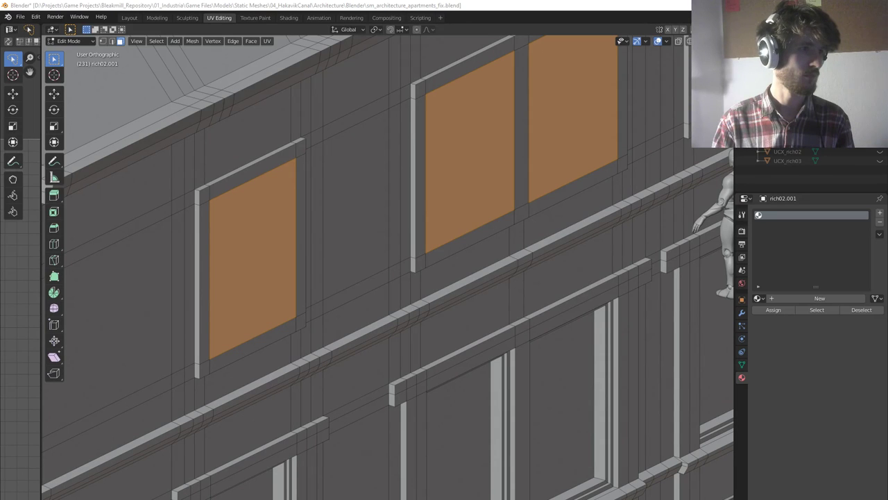
Bring up the browser window with the Dynamo Dream teaser and move it off this screen to uncover Blender
{"action": "key", "text": "alt+Tab"}
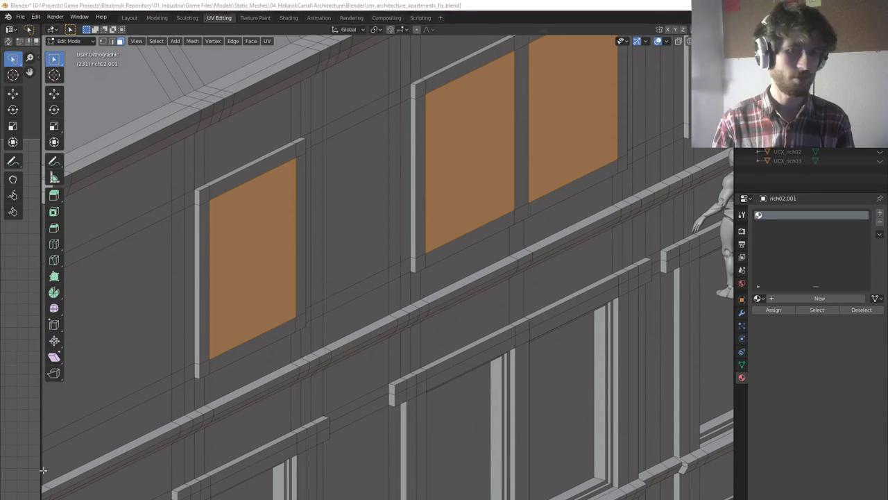
{"action": "mouse_move", "coordinate": [43, 494]}
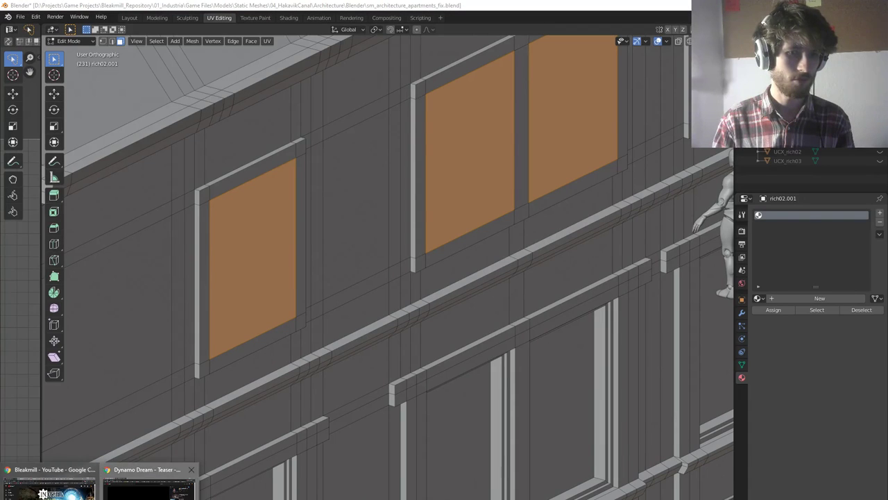
{"action": "left_click", "coordinate": [159, 487]}
{"action": "left_click_drag", "start_coordinate": [380, 10], "coordinate": [0, 91]}
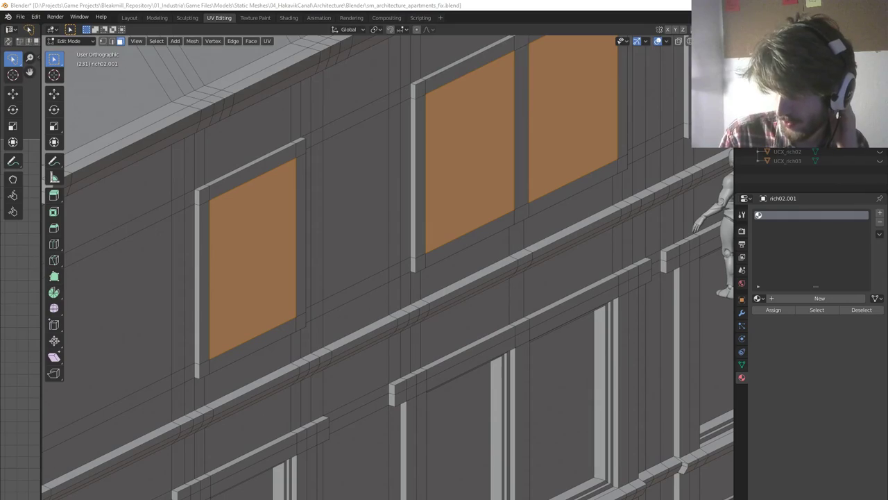
Extrude the selected window panes inward by about 0.062 m to recess them behind the frames
{"action": "scroll", "coordinate": [440, 382], "scroll_direction": "down", "scroll_amount": 5}
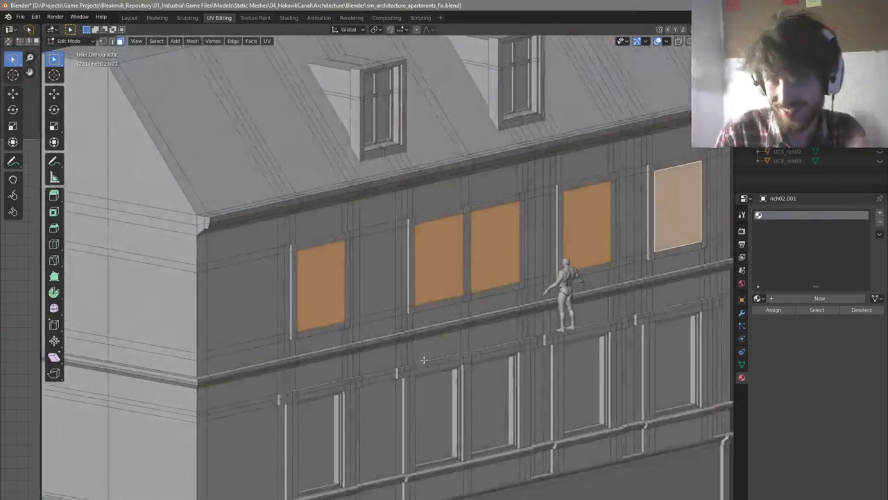
{"action": "scroll", "coordinate": [423, 359], "scroll_direction": "down", "scroll_amount": 4}
{"action": "scroll", "coordinate": [416, 357], "scroll_direction": "up", "scroll_amount": 10}
{"action": "key", "text": "e"}
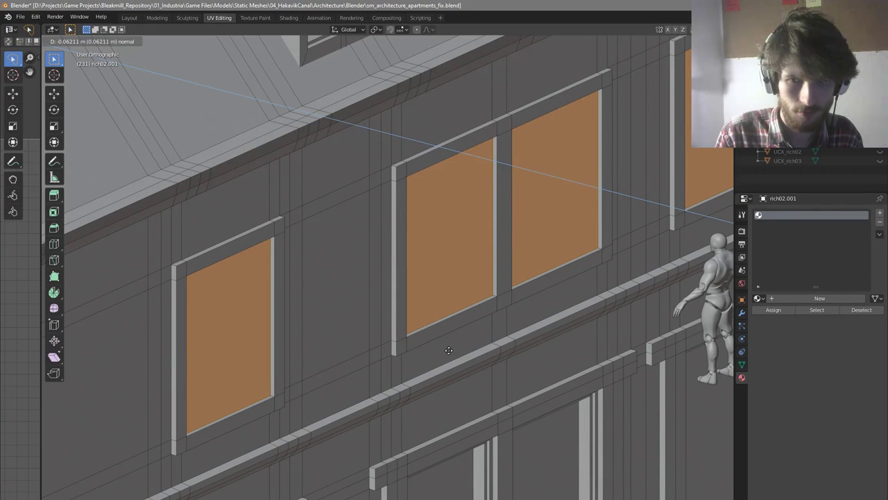
{"action": "left_click", "coordinate": [449, 350]}
Scale the leftmost recessed pane down slightly along X and Z in front view, giving it sloped inner edges
{"action": "left_click", "coordinate": [240, 337]}
{"action": "key", "text": "KP_1"}
{"action": "key", "text": "KP_Decimal"}
{"action": "key", "text": "s"}
{"action": "key", "text": "x"}
{"action": "left_click", "coordinate": [518, 345]}
{"action": "key", "text": "s"}
{"action": "key", "text": "z"}
{"action": "left_click", "coordinate": [515, 343]}
{"action": "scroll", "coordinate": [515, 343], "scroll_direction": "down", "scroll_amount": 2}
{"action": "middle_click_drag", "start_coordinate": [516, 343], "coordinate": [358, 322], "text": "shift"}
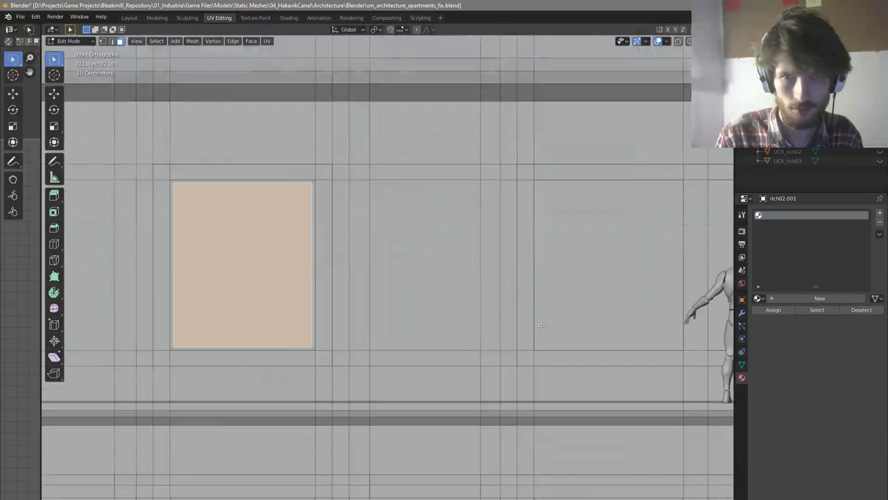
Scale the left pane of the middle window pair to about 0.95 along X and slightly down along Z
{"action": "scroll", "coordinate": [444, 307], "scroll_direction": "down", "scroll_amount": 4}
{"action": "left_click", "coordinate": [496, 308]}
{"action": "key", "text": "KP_Decimal"}
{"action": "key", "text": "s"}
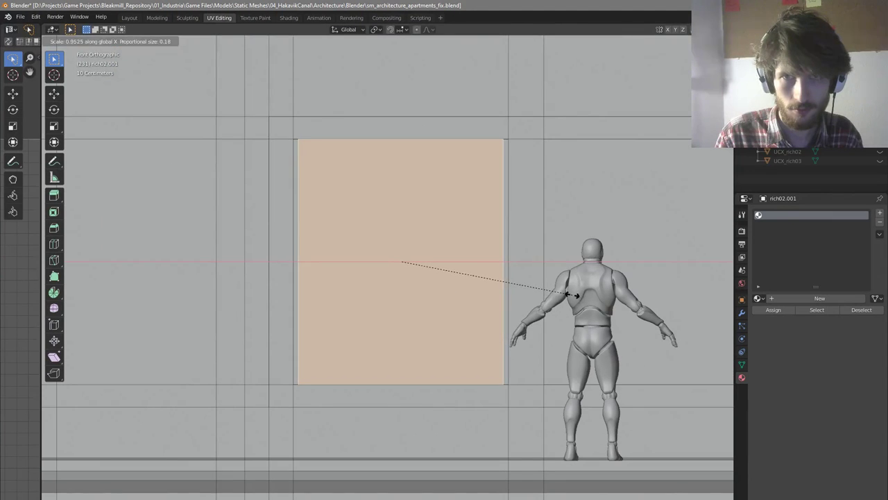
{"action": "key", "text": "z"}
{"action": "left_click", "coordinate": [569, 294]}
{"action": "scroll", "coordinate": [570, 293], "scroll_direction": "down", "scroll_amount": 3}
{"action": "middle_click_drag", "start_coordinate": [570, 294], "coordinate": [517, 288], "text": "shift"}
Scale the right pane of the middle pair down slightly along X and to about 0.95 along Z
{"action": "scroll", "coordinate": [603, 277], "scroll_direction": "up", "scroll_amount": 2}
{"action": "left_click", "coordinate": [600, 276]}
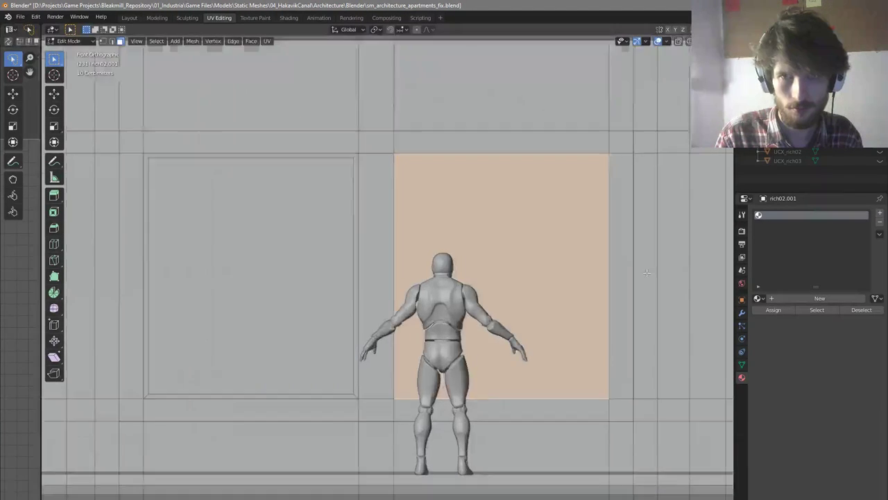
{"action": "scroll", "coordinate": [645, 273], "scroll_direction": "up", "scroll_amount": 3}
{"action": "key", "text": "s"}
{"action": "key", "text": "x"}
{"action": "left_click", "coordinate": [644, 272]}
{"action": "key", "text": "s"}
{"action": "key", "text": "z"}
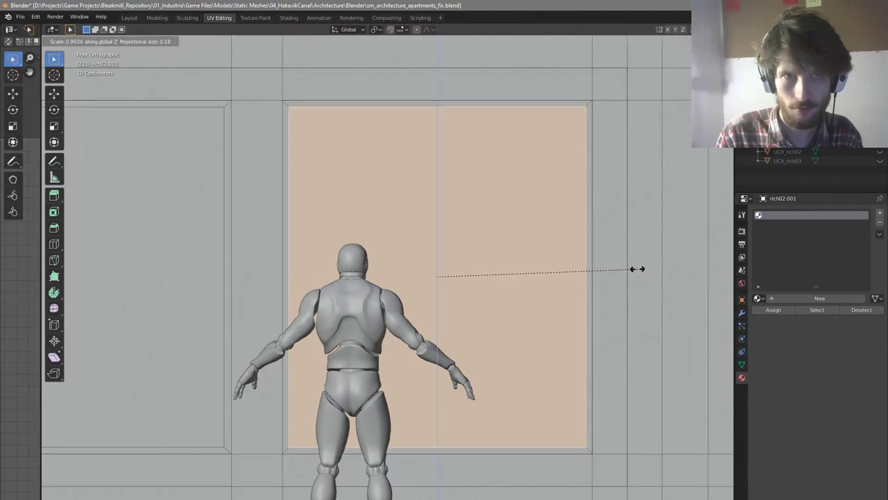
{"action": "left_click", "coordinate": [634, 270]}
Scale the recessed pane of the fourth window slightly down along X and to about 0.96 along Z
{"action": "scroll", "coordinate": [472, 281], "scroll_direction": "down", "scroll_amount": 5}
{"action": "middle_click_drag", "start_coordinate": [558, 281], "coordinate": [446, 274], "text": "shift"}
{"action": "scroll", "coordinate": [594, 285], "scroll_direction": "down", "scroll_amount": 4}
{"action": "middle_click_drag", "start_coordinate": [594, 284], "coordinate": [516, 283], "text": "shift"}
{"action": "scroll", "coordinate": [524, 276], "scroll_direction": "up", "scroll_amount": 4}
{"action": "left_click", "coordinate": [531, 279]}
{"action": "scroll", "coordinate": [562, 292], "scroll_direction": "up", "scroll_amount": 4}
{"action": "key", "text": "s"}
{"action": "key", "text": "x"}
{"action": "key", "text": "x"}
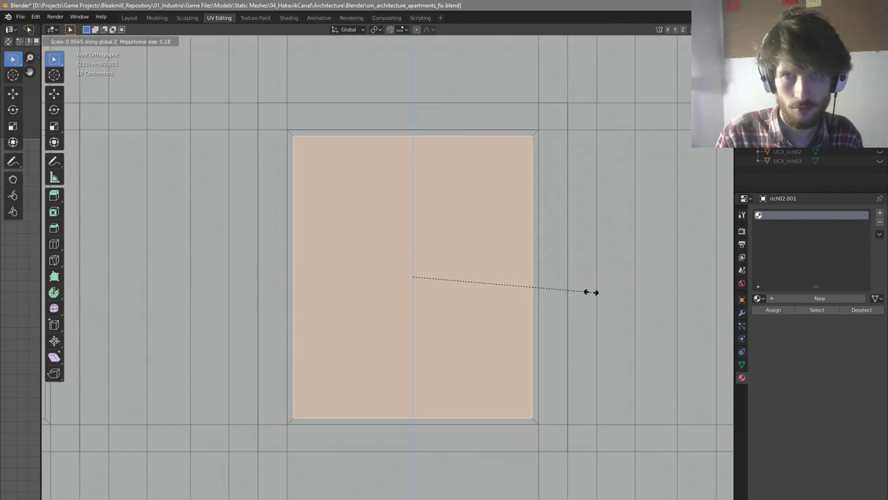
{"action": "left_click", "coordinate": [568, 290]}
{"action": "scroll", "coordinate": [568, 290], "scroll_direction": "down", "scroll_amount": 4}
Scale the rightmost second-floor window pane down slightly along X and to about 0.96 along Z
{"action": "left_click", "coordinate": [626, 297]}
{"action": "scroll", "coordinate": [626, 298], "scroll_direction": "up", "scroll_amount": 1}
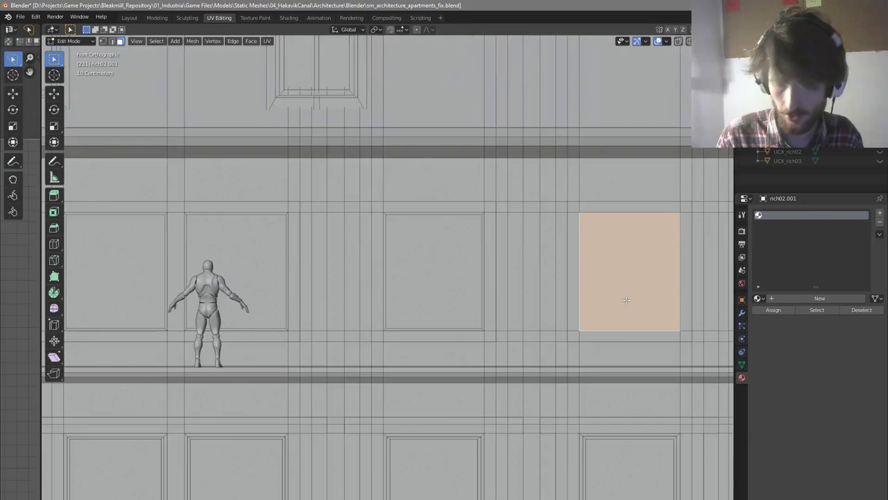
{"action": "scroll", "coordinate": [236, 335], "scroll_direction": "down", "scroll_amount": 2}
{"action": "middle_click_drag", "start_coordinate": [533, 330], "coordinate": [494, 331], "text": "shift"}
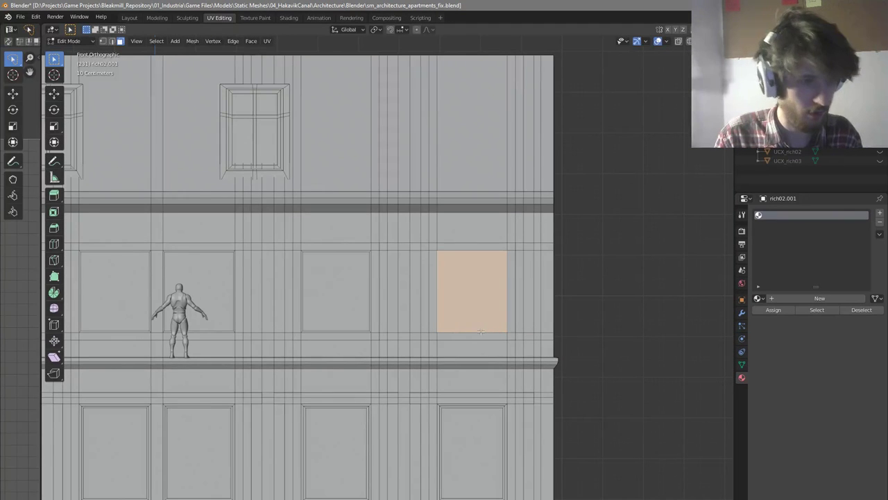
{"action": "scroll", "coordinate": [479, 326], "scroll_direction": "up", "scroll_amount": 5}
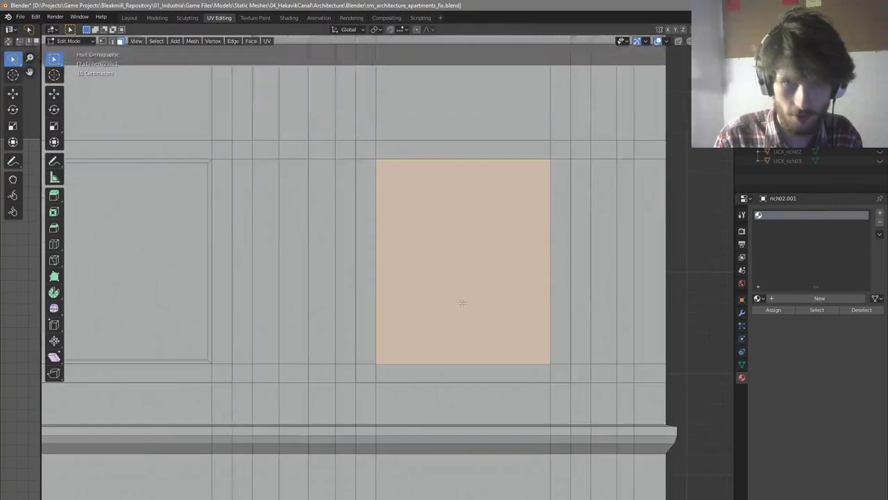
{"action": "key", "text": "s"}
{"action": "key", "text": "x"}
{"action": "left_click", "coordinate": [603, 340]}
{"action": "key", "text": "s"}
{"action": "key", "text": "z"}
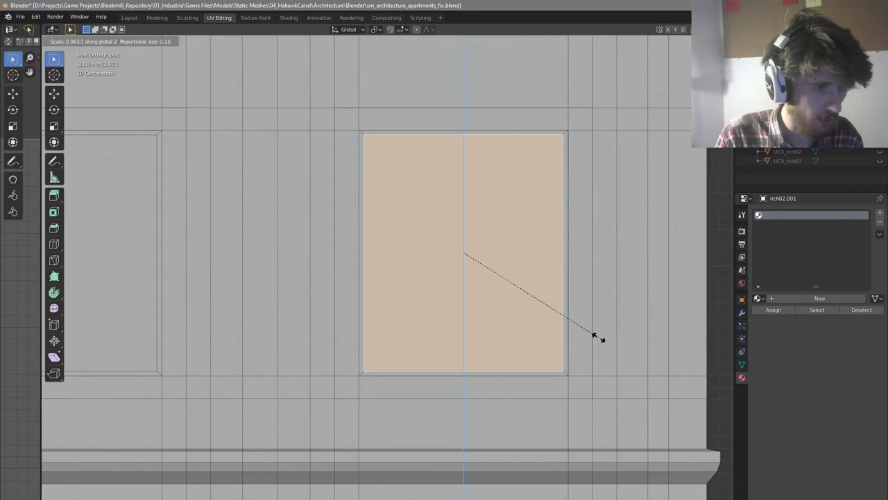
{"action": "left_click", "coordinate": [601, 338]}
Extrude the rightmost pane in place and scale it down slightly along X and Z to form a second inner frame edge
{"action": "scroll", "coordinate": [616, 347], "scroll_direction": "down", "scroll_amount": 5}
{"action": "middle_click_drag", "start_coordinate": [615, 348], "coordinate": [644, 357]}
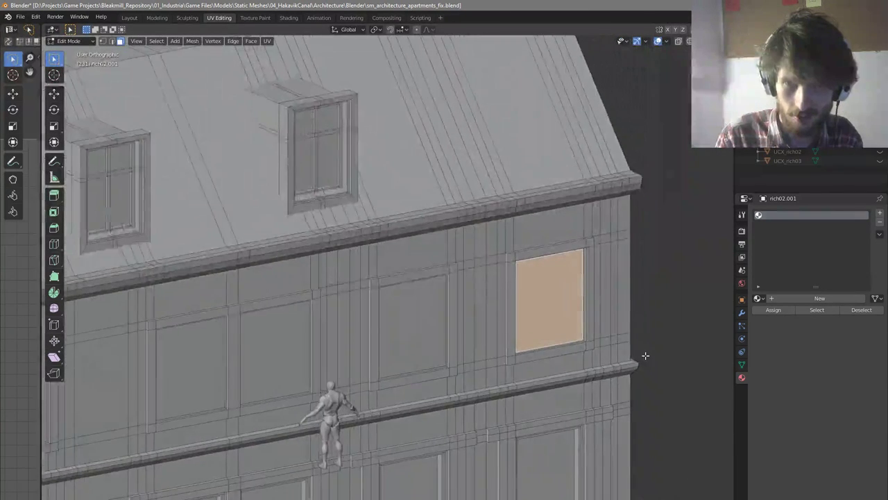
{"action": "scroll", "coordinate": [599, 333], "scroll_direction": "up", "scroll_amount": 4}
{"action": "scroll", "coordinate": [598, 333], "scroll_direction": "down", "scroll_amount": 3}
{"action": "mouse_move", "coordinate": [599, 333]}
{"action": "middle_mouse_down"}
{"action": "mouse_move", "coordinate": [599, 322]}
{"action": "mouse_move", "coordinate": [594, 328]}
{"action": "middle_mouse_up"}
{"action": "key", "text": "KP_1"}
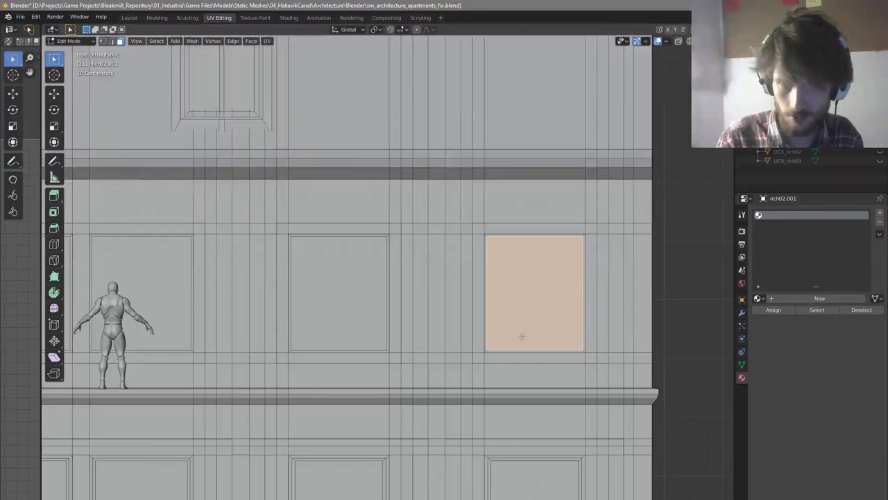
{"action": "scroll", "coordinate": [601, 330], "scroll_direction": "up", "scroll_amount": 3}
{"action": "key", "text": "s"}
{"action": "key", "text": "x"}
{"action": "key", "text": "z"}
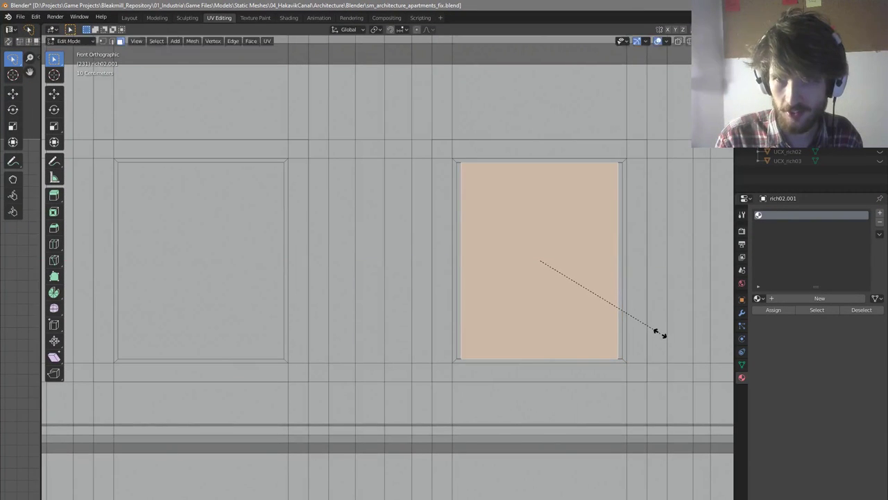
{"action": "left_click", "coordinate": [659, 331]}
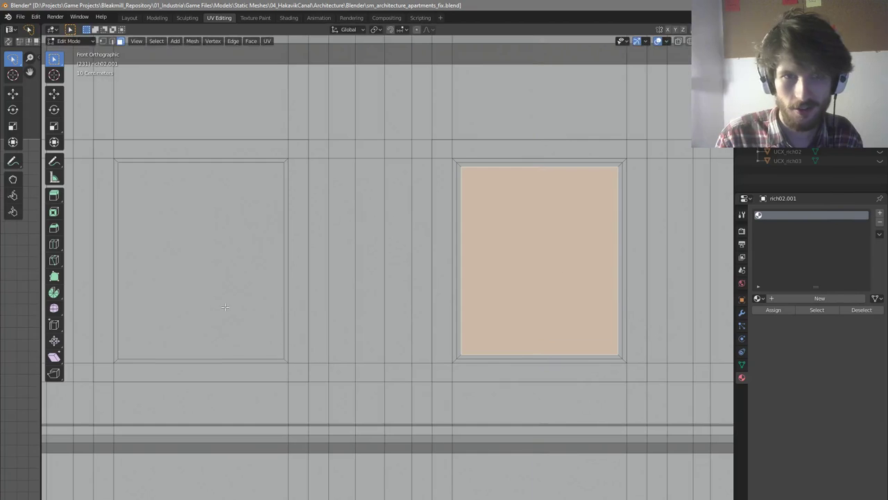
Extrude the fourth window's pane in place and scale it down slightly along X and Z for a matching second frame edge
{"action": "left_click", "coordinate": [226, 307]}
{"action": "key", "text": "s"}
{"action": "key", "text": "x"}
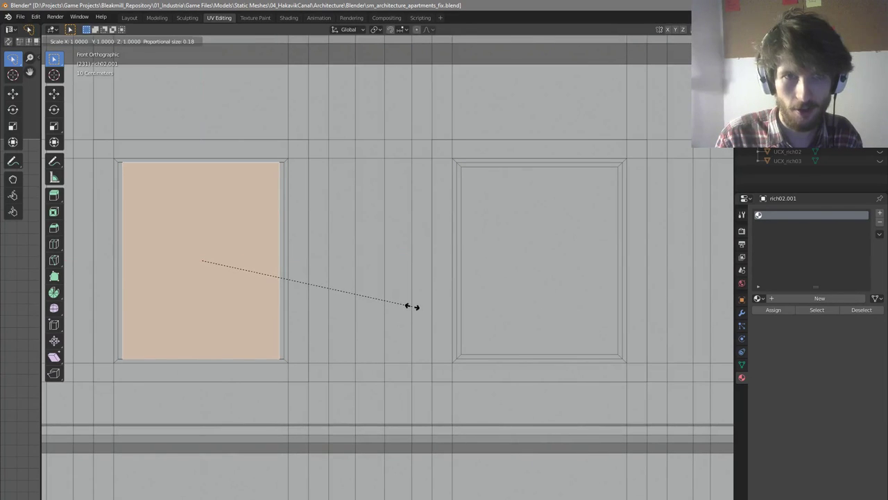
{"action": "left_click", "coordinate": [405, 304]}
Add the same second inner frame edge to the right pane of the middle pair, scaling it slightly along X and Z
{"action": "scroll", "coordinate": [556, 321], "scroll_direction": "down", "scroll_amount": 6}
{"action": "scroll", "coordinate": [480, 289], "scroll_direction": "up", "scroll_amount": 7}
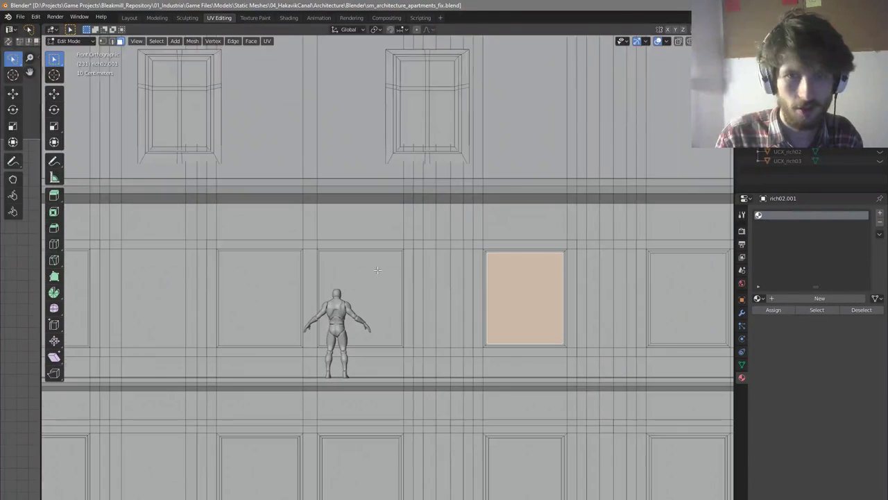
{"action": "key", "text": "s"}
{"action": "key", "text": "x"}
{"action": "left_click", "coordinate": [505, 286]}
{"action": "key", "text": "s"}
{"action": "key", "text": "z"}
{"action": "left_click", "coordinate": [497, 285]}
Extrude the left pane of the middle pair in place, scaling it slightly down along X and to about 0.955 along Z
{"action": "scroll", "coordinate": [497, 298], "scroll_direction": "down", "scroll_amount": 4}
{"action": "scroll", "coordinate": [345, 310], "scroll_direction": "up", "scroll_amount": 4}
{"action": "left_click", "coordinate": [347, 310]}
{"action": "key", "text": "e"}
{"action": "key", "text": "s"}
{"action": "key", "text": "x"}
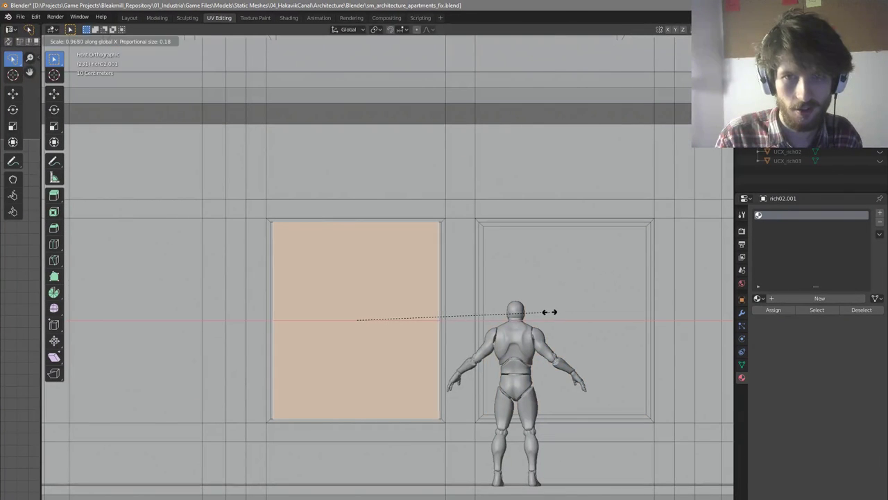
{"action": "key", "text": "z"}
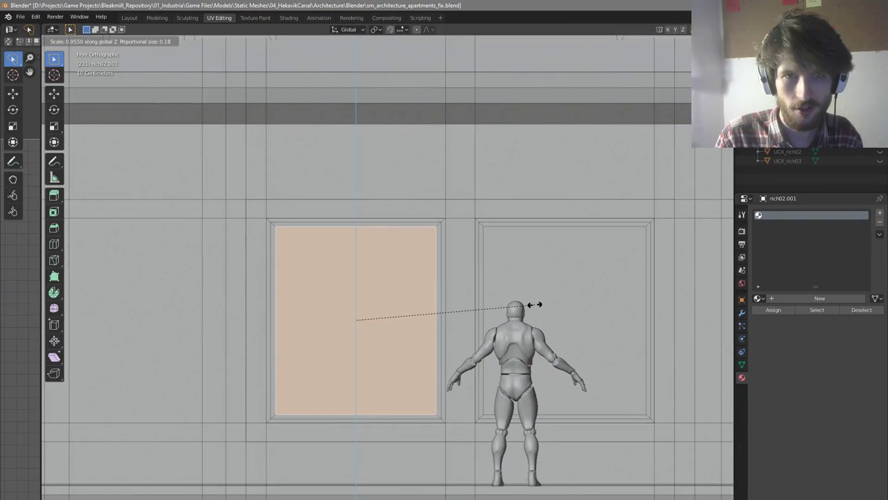
{"action": "left_click", "coordinate": [534, 303]}
Extrude the leftmost pane in place and scale it down slightly along X and Z to give it a second frame edge
{"action": "scroll", "coordinate": [597, 309], "scroll_direction": "down", "scroll_amount": 5}
{"action": "scroll", "coordinate": [313, 307], "scroll_direction": "up", "scroll_amount": 4}
{"action": "left_click", "coordinate": [361, 310]}
{"action": "scroll", "coordinate": [405, 312], "scroll_direction": "up", "scroll_amount": 3}
{"action": "key", "text": "s"}
{"action": "key", "text": "x"}
{"action": "key", "text": "z"}
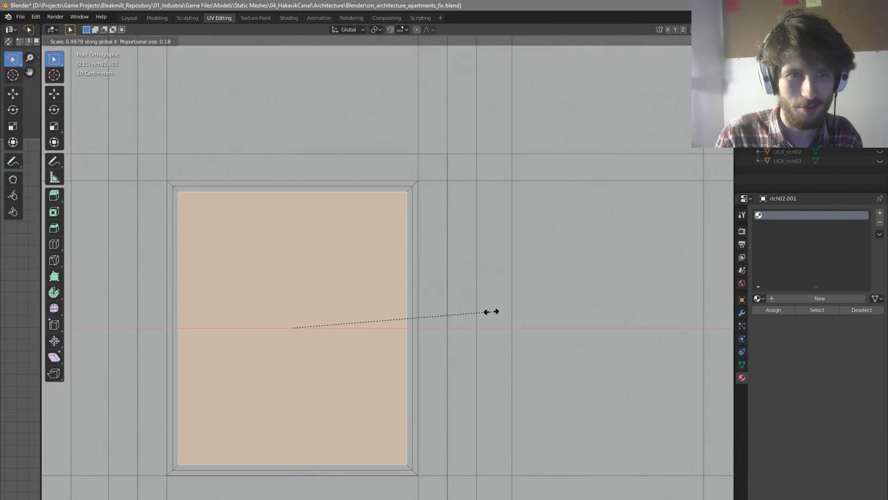
{"action": "left_click", "coordinate": [492, 311]}
{"action": "middle_click_drag", "start_coordinate": [492, 312], "coordinate": [514, 305]}
{"action": "scroll", "coordinate": [340, 344], "scroll_direction": "up", "scroll_amount": 4}
{"action": "middle_click_drag", "start_coordinate": [355, 349], "coordinate": [404, 352]}
{"action": "scroll", "coordinate": [403, 371], "scroll_direction": "up", "scroll_amount": 4}
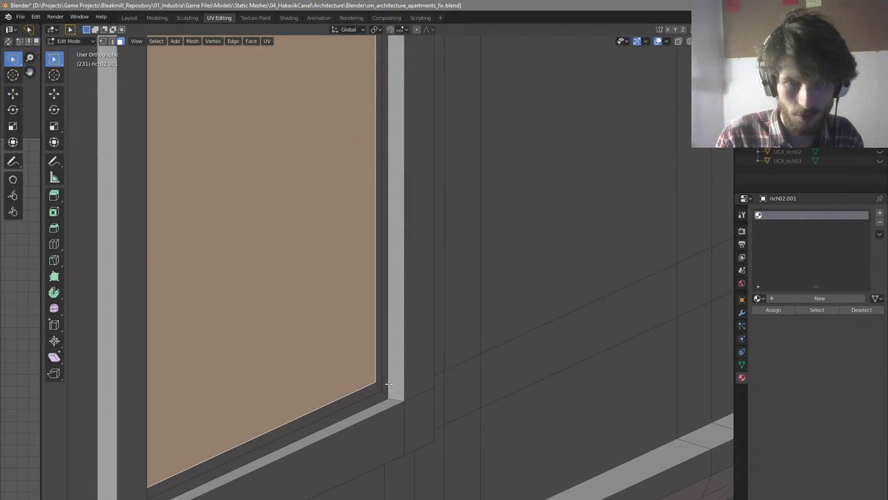
{"action": "key", "text": "g"}
{"action": "right_click", "coordinate": [382, 383]}
Add the other second-floor panes to the selection and push all five about 0.03 m inward along Y
{"action": "middle_click_drag", "start_coordinate": [419, 384], "coordinate": [379, 377]}
{"action": "scroll", "coordinate": [369, 373], "scroll_direction": "down", "scroll_amount": 6}
{"action": "left_click", "coordinate": [651, 306], "text": "shift"}
{"action": "scroll", "coordinate": [488, 320], "scroll_direction": "down", "scroll_amount": 7}
{"action": "scroll", "coordinate": [666, 283], "scroll_direction": "up", "scroll_amount": 5}
{"action": "left_click", "coordinate": [416, 314], "text": "shift"}
{"action": "left_click", "coordinate": [576, 294], "text": "shift"}
{"action": "scroll", "coordinate": [576, 294], "scroll_direction": "down", "scroll_amount": 5}
{"action": "scroll", "coordinate": [683, 288], "scroll_direction": "up", "scroll_amount": 6}
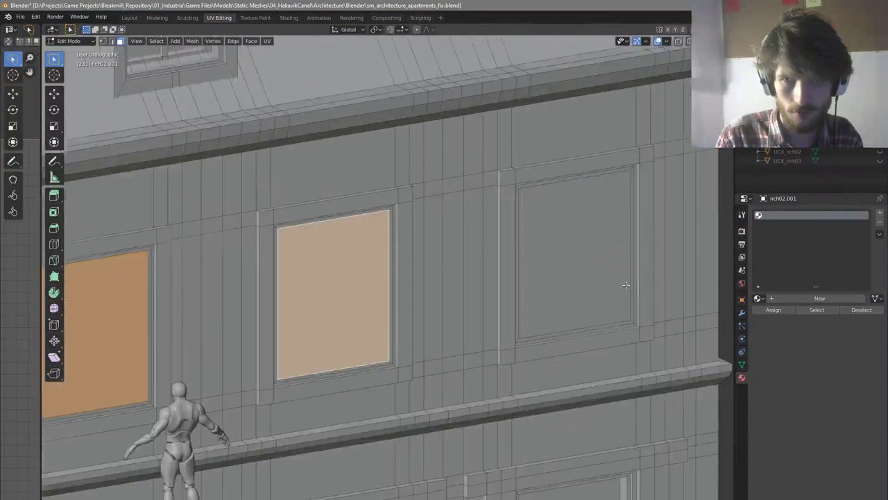
{"action": "left_click", "coordinate": [578, 294], "text": "shift"}
{"action": "scroll", "coordinate": [577, 294], "scroll_direction": "down", "scroll_amount": 3}
{"action": "middle_click_drag", "start_coordinate": [578, 293], "coordinate": [594, 299]}
{"action": "scroll", "coordinate": [515, 258], "scroll_direction": "up", "scroll_amount": 4}
{"action": "key", "text": "g"}
{"action": "key", "text": "y"}
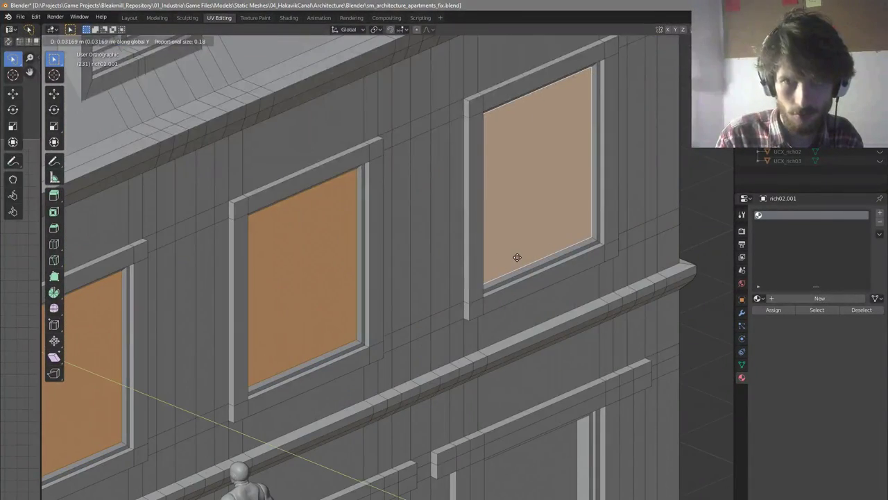
{"action": "left_click", "coordinate": [517, 258]}
Push the five selected panes slightly deeper behind their frames along Y
{"action": "scroll", "coordinate": [551, 265], "scroll_direction": "down", "scroll_amount": 3}
{"action": "middle_click_drag", "start_coordinate": [550, 265], "coordinate": [435, 377]}
{"action": "scroll", "coordinate": [435, 377], "scroll_direction": "up", "scroll_amount": 5}
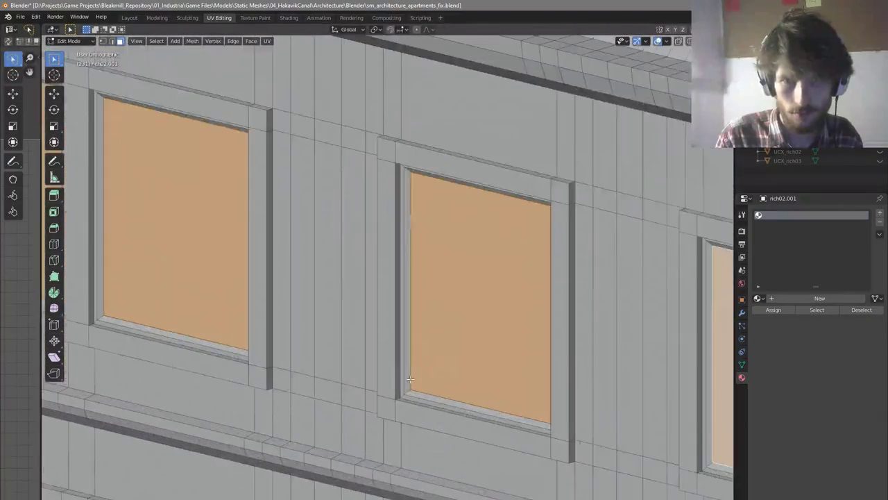
{"action": "scroll", "coordinate": [435, 376], "scroll_direction": "up", "scroll_amount": 2}
{"action": "key", "text": "g"}
{"action": "key", "text": "y"}
{"action": "left_click", "coordinate": [446, 368]}
Recess the selected panes about another 0.07 m into the facade along Y
{"action": "scroll", "coordinate": [446, 368], "scroll_direction": "down", "scroll_amount": 6}
{"action": "middle_click_drag", "start_coordinate": [446, 368], "coordinate": [400, 396]}
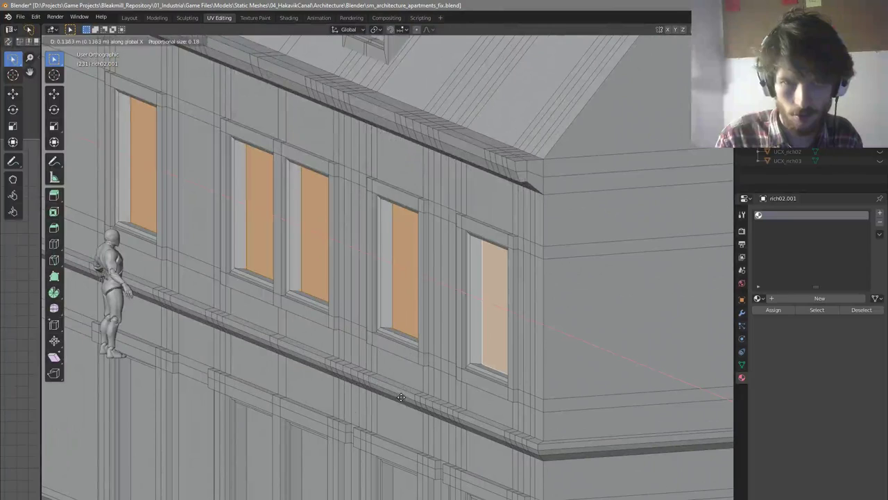
{"action": "key", "text": "g"}
{"action": "key", "text": "y"}
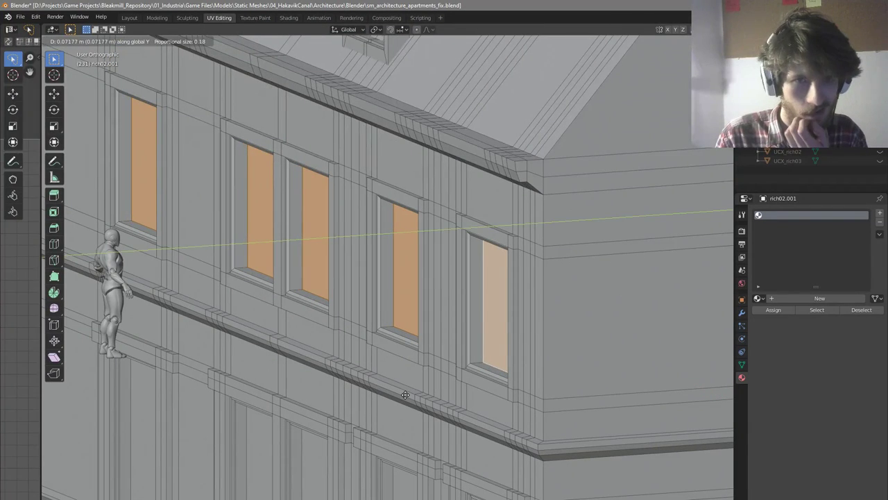
{"action": "left_click", "coordinate": [408, 393]}
Return to Object Mode and save the building file
{"action": "scroll", "coordinate": [408, 393], "scroll_direction": "down", "scroll_amount": 5}
{"action": "middle_click_drag", "start_coordinate": [407, 394], "coordinate": [561, 390]}
{"action": "key", "text": "Tab"}
{"action": "scroll", "coordinate": [552, 385], "scroll_direction": "down", "scroll_amount": 1}
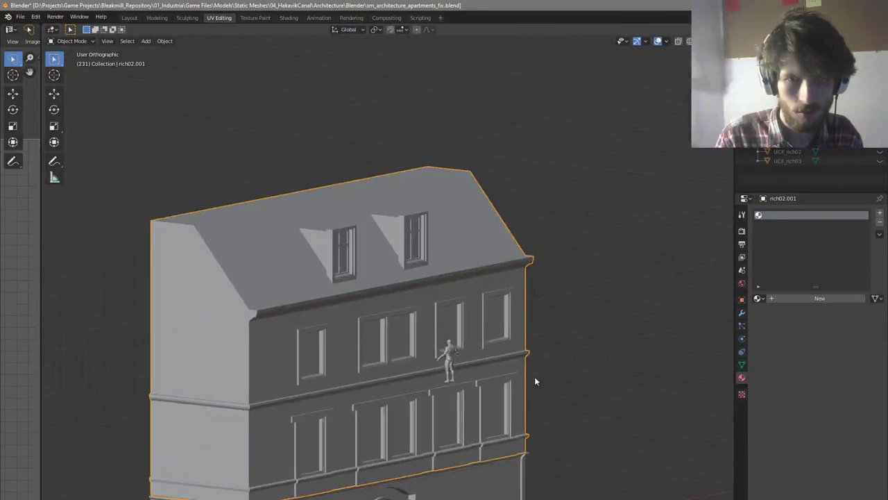
{"action": "left_click", "coordinate": [535, 377]}
{"action": "scroll", "coordinate": [446, 365], "scroll_direction": "down", "scroll_amount": 3}
{"action": "scroll", "coordinate": [444, 416], "scroll_direction": "up", "scroll_amount": 3}
{"action": "key", "text": "ctrl+s"}
{"action": "mouse_move", "coordinate": [517, 419]}
{"action": "middle_mouse_down"}
{"action": "mouse_move", "coordinate": [509, 411]}
{"action": "mouse_move", "coordinate": [454, 426]}
{"action": "mouse_move", "coordinate": [514, 422]}
{"action": "middle_mouse_up"}
{"action": "scroll", "coordinate": [537, 366], "scroll_direction": "down", "scroll_amount": 2}
{"action": "middle_click_drag", "start_coordinate": [537, 367], "coordinate": [534, 357], "text": "shift"}
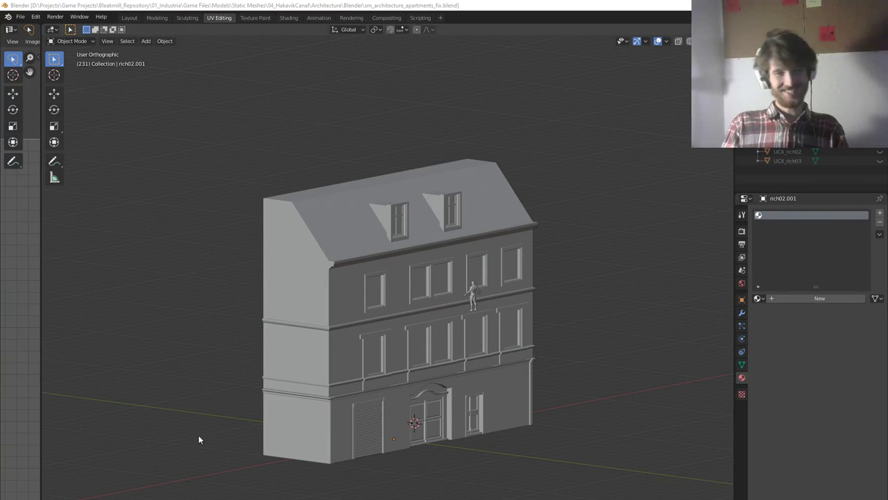
Enter Edit Mode on the building mesh and inspect its leftmost window panes in front view
{"action": "middle_click_drag", "start_coordinate": [525, 408], "coordinate": [517, 407]}
{"action": "key", "text": "Tab"}
{"action": "scroll", "coordinate": [399, 284], "scroll_direction": "up", "scroll_amount": 3}
{"action": "middle_click_drag", "start_coordinate": [416, 335], "coordinate": [416, 327]}
{"action": "scroll", "coordinate": [392, 306], "scroll_direction": "up", "scroll_amount": 4}
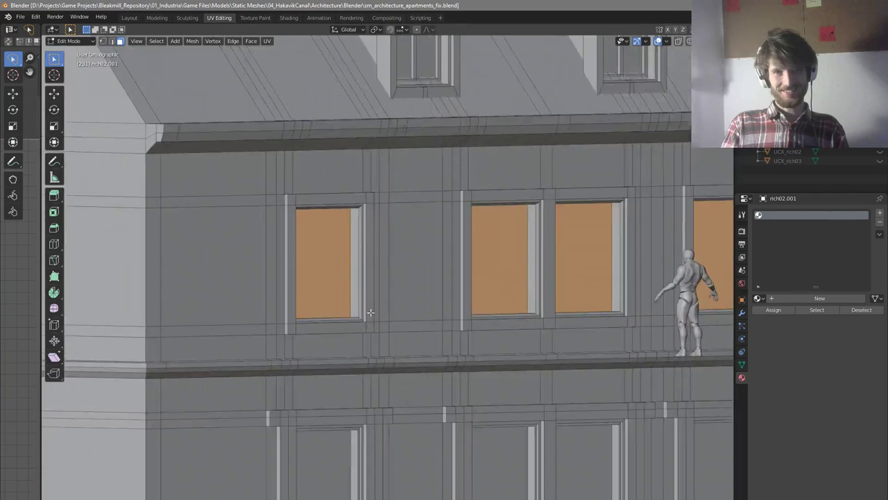
{"action": "scroll", "coordinate": [342, 324], "scroll_direction": "down", "scroll_amount": 4}
{"action": "left_click", "coordinate": [328, 392]}
{"action": "left_click", "coordinate": [338, 291]}
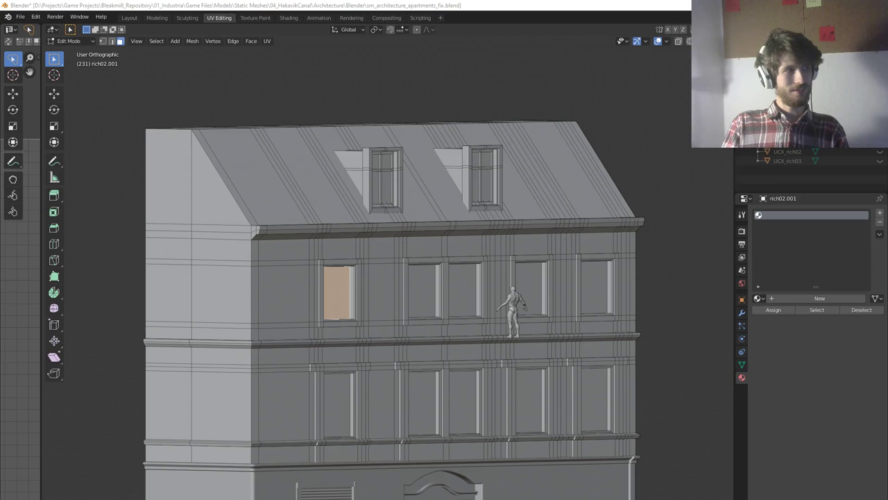
{"action": "middle_click_drag", "start_coordinate": [274, 354], "coordinate": [238, 358]}
{"action": "key", "text": "KP_1"}
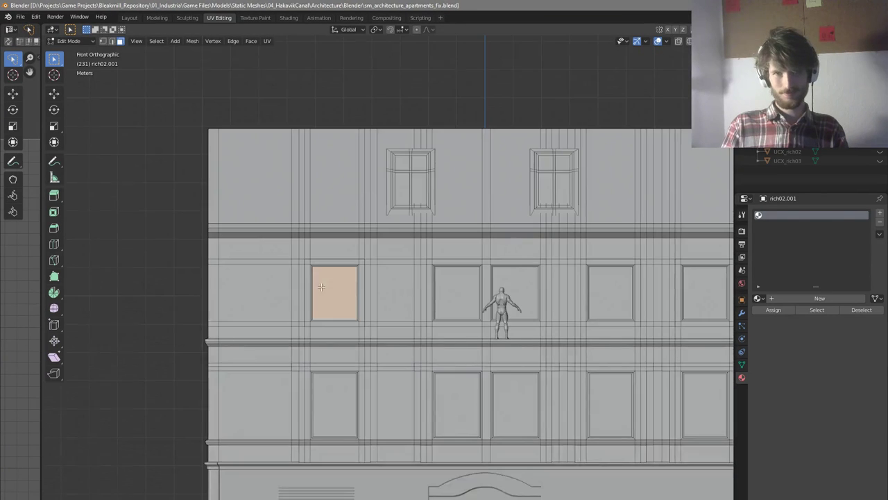
{"action": "scroll", "coordinate": [444, 208], "scroll_direction": "down", "scroll_amount": 1}
{"action": "scroll", "coordinate": [348, 223], "scroll_direction": "up", "scroll_amount": 5}
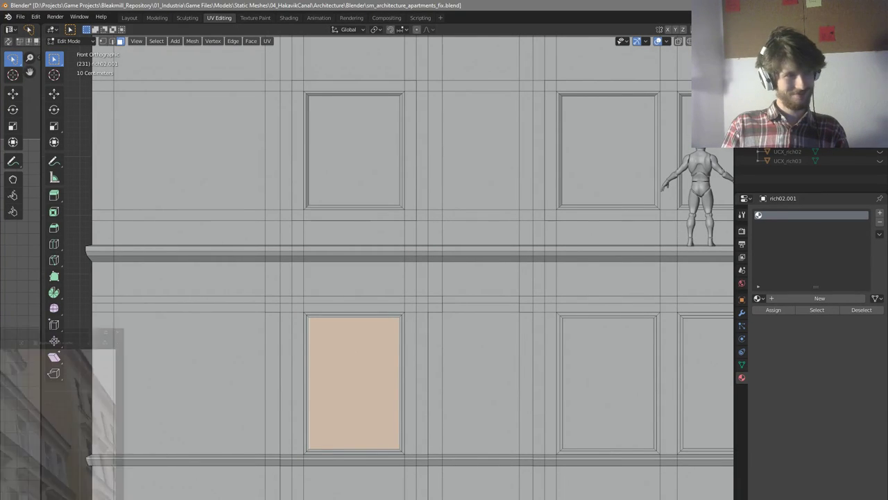
Select the leftmost first-floor window pane, duplicate it and move the copy outward along Y in front of the facade
{"action": "left_click", "coordinate": [350, 178]}
{"action": "left_click", "coordinate": [353, 381]}
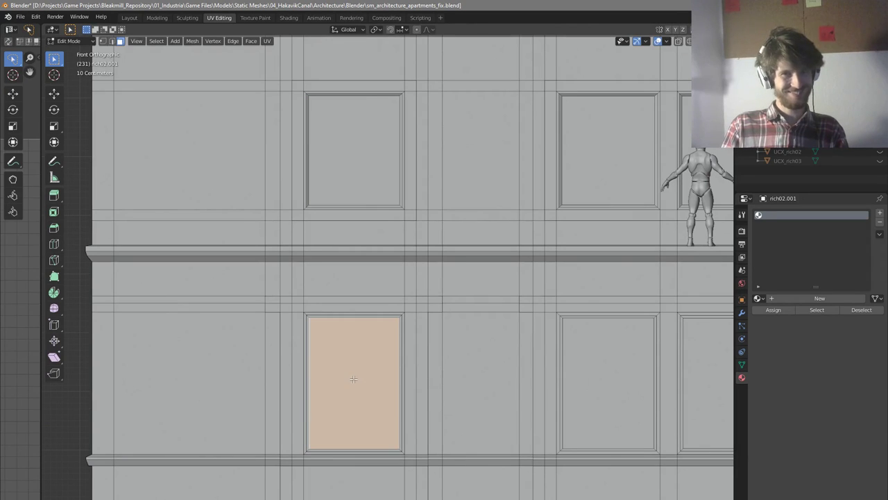
{"action": "scroll", "coordinate": [383, 359], "scroll_direction": "down", "scroll_amount": 2}
{"action": "scroll", "coordinate": [340, 426], "scroll_direction": "up", "scroll_amount": 3}
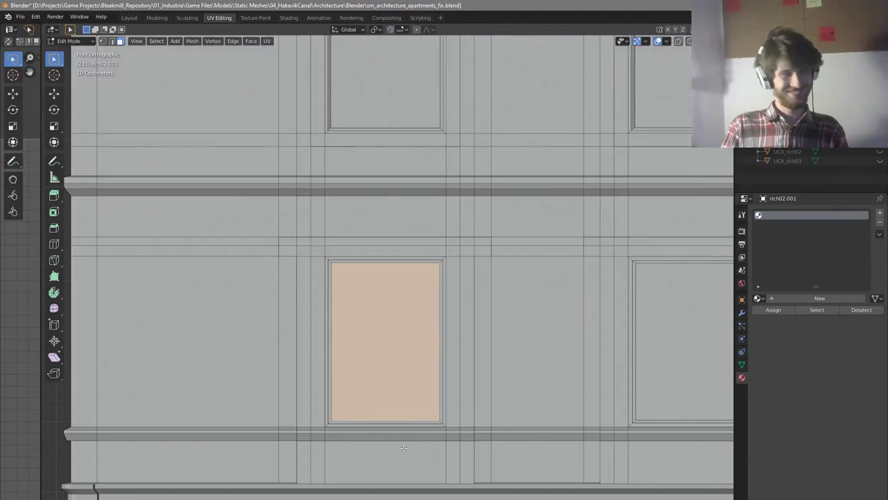
{"action": "scroll", "coordinate": [427, 417], "scroll_direction": "up", "scroll_amount": 3}
{"action": "mouse_move", "coordinate": [458, 418]}
{"action": "middle_mouse_down"}
{"action": "mouse_move", "coordinate": [455, 426]}
{"action": "mouse_move", "coordinate": [422, 420]}
{"action": "mouse_move", "coordinate": [448, 420]}
{"action": "middle_mouse_up"}
{"action": "key", "text": "g"}
{"action": "right_click", "coordinate": [441, 424]}
{"action": "key", "text": "shift+d"}
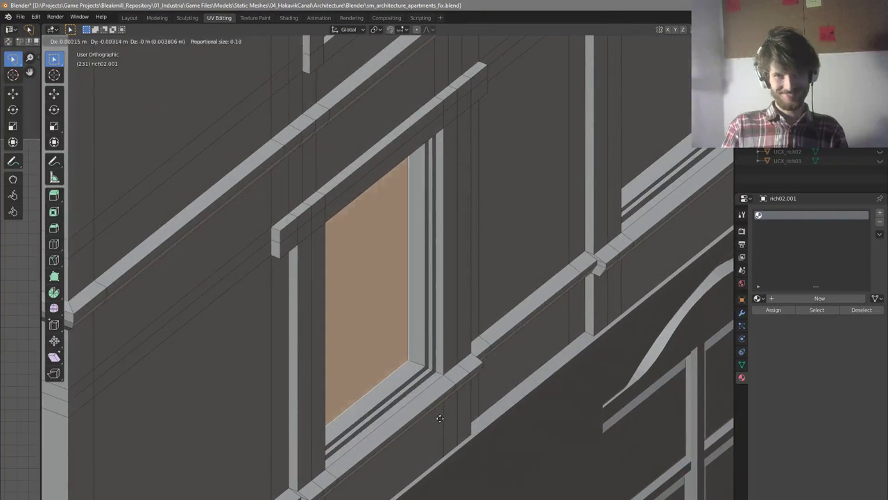
{"action": "key", "text": "y"}
{"action": "left_click", "coordinate": [583, 472]}
Separate the duplicated pane from the building into its own object
{"action": "middle_click_drag", "start_coordinate": [583, 472], "coordinate": [498, 452]}
{"action": "key", "text": "KP_1"}
{"action": "scroll", "coordinate": [495, 442], "scroll_direction": "down", "scroll_amount": 2}
{"action": "key", "text": "p"}
{"action": "left_click", "coordinate": [495, 442]}
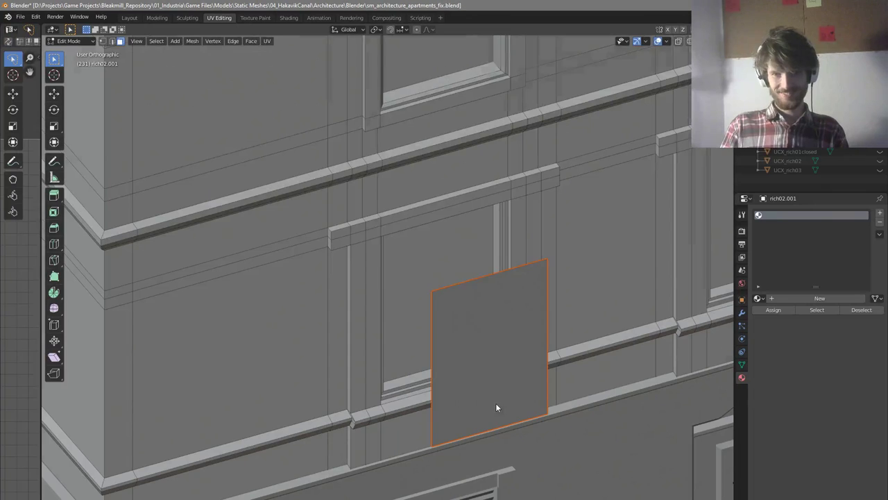
Switch to editing the separated pane object and select its face in front view
{"action": "key", "text": "Tab"}
{"action": "key", "text": "Tab"}
{"action": "key", "text": "KP_1"}
{"action": "scroll", "coordinate": [493, 396], "scroll_direction": "down", "scroll_amount": 3}
{"action": "scroll", "coordinate": [560, 443], "scroll_direction": "up", "scroll_amount": 2}
{"action": "key", "text": "a"}
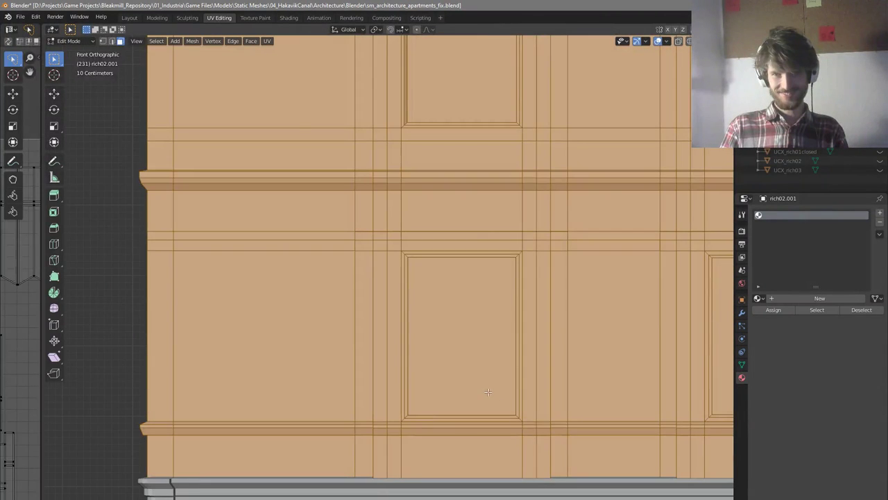
{"action": "left_click", "coordinate": [490, 392]}
{"action": "scroll", "coordinate": [491, 384], "scroll_direction": "up", "scroll_amount": 4}
{"action": "middle_click_drag", "start_coordinate": [502, 385], "coordinate": [549, 405]}
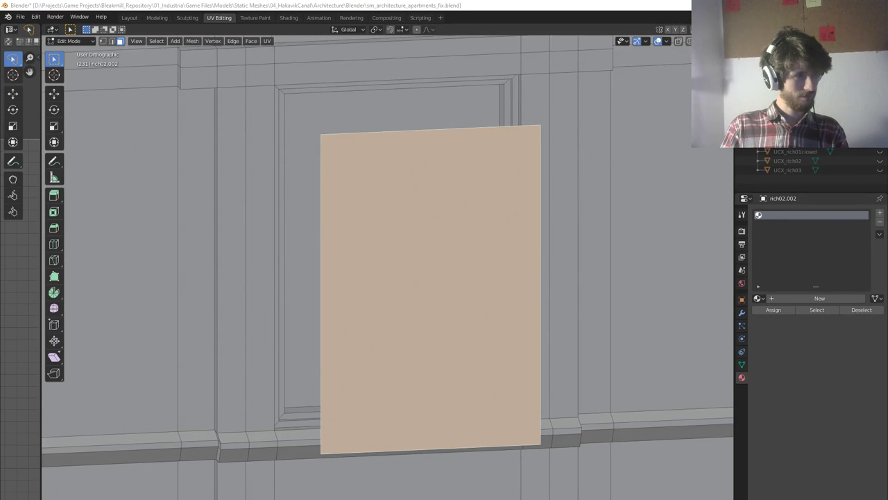
{"action": "key", "text": "KP_1"}
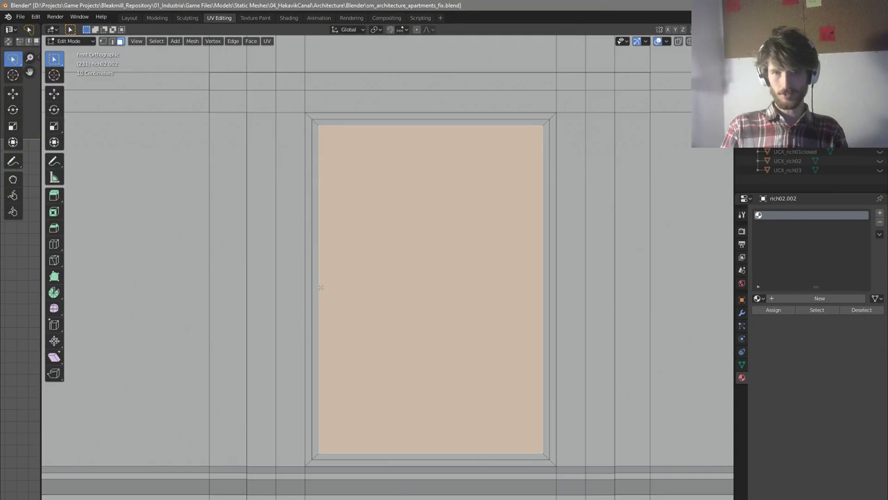
Return to Object Mode and move the human reference figure beside the separated first-floor window pane for scale
{"action": "scroll", "coordinate": [312, 281], "scroll_direction": "down", "scroll_amount": 7}
{"action": "key", "text": "Tab"}
{"action": "scroll", "coordinate": [514, 191], "scroll_direction": "down", "scroll_amount": 2}
{"action": "middle_click_drag", "start_coordinate": [513, 191], "coordinate": [387, 228], "text": "shift"}
{"action": "scroll", "coordinate": [389, 228], "scroll_direction": "up", "scroll_amount": 3}
{"action": "left_click", "coordinate": [445, 178]}
{"action": "scroll", "coordinate": [459, 192], "scroll_direction": "down", "scroll_amount": 4}
{"action": "key", "text": "g"}
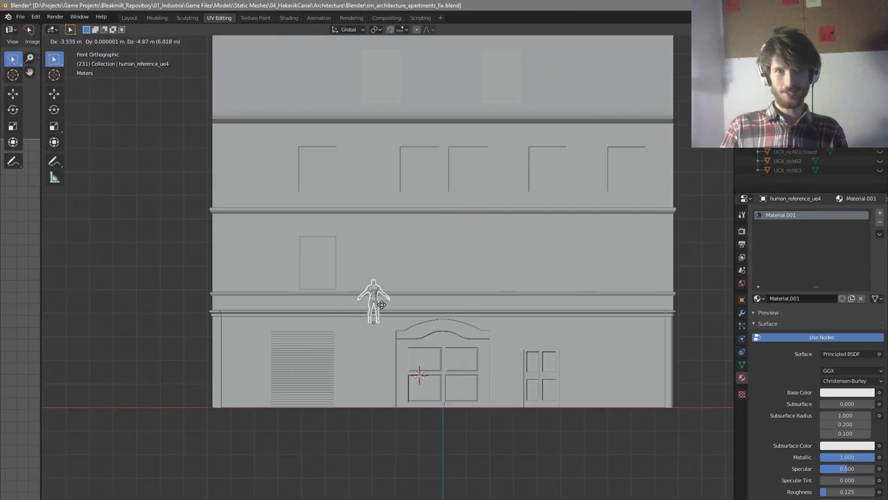
{"action": "scroll", "coordinate": [328, 305], "scroll_direction": "up", "scroll_amount": 4}
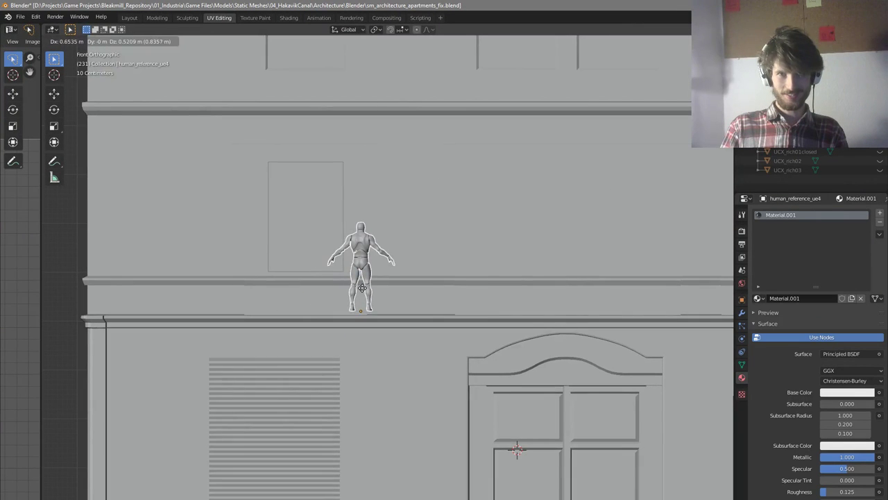
{"action": "left_click", "coordinate": [362, 288]}
Select the separated window pane and enter Edit Mode on it in front view
{"action": "left_click", "coordinate": [310, 257]}
{"action": "scroll", "coordinate": [307, 258], "scroll_direction": "up", "scroll_amount": 4}
{"action": "key", "text": "Tab"}
{"action": "key", "text": "alt+z"}
{"action": "key", "text": "alt+z"}
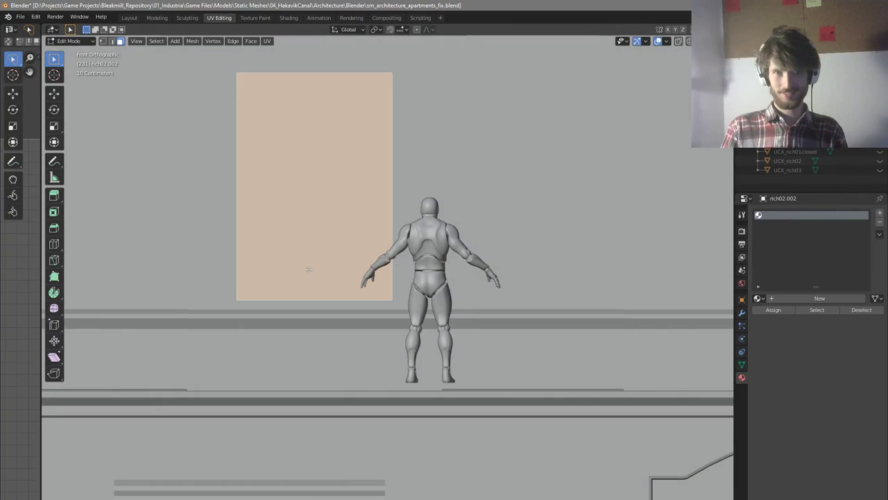
{"action": "scroll", "coordinate": [308, 269], "scroll_direction": "down", "scroll_amount": 4}
{"action": "scroll", "coordinate": [377, 264], "scroll_direction": "up", "scroll_amount": 4}
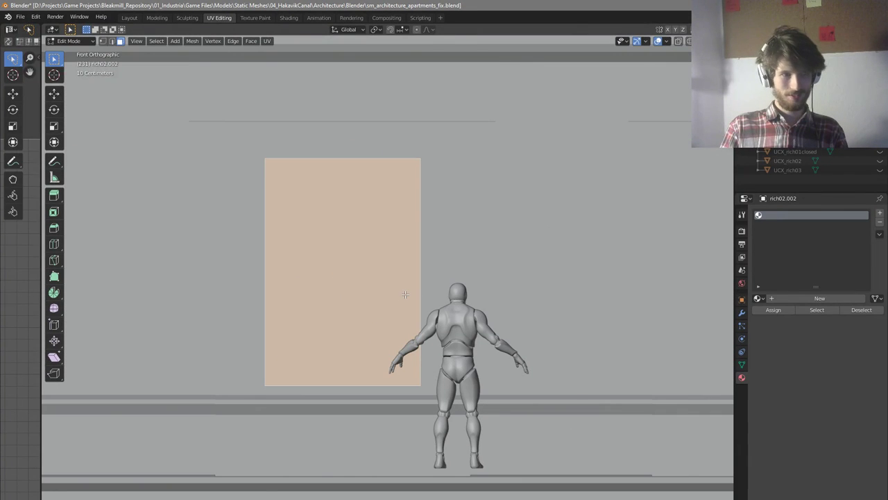
Extrude the pane face in place and scale it down inside its outline to form a window frame border
{"action": "left_click", "coordinate": [460, 404]}
{"action": "left_click", "coordinate": [365, 344]}
{"action": "key", "text": "g"}
{"action": "middle_click_drag", "start_coordinate": [368, 330], "coordinate": [457, 358]}
{"action": "right_click", "coordinate": [409, 345]}
{"action": "key", "text": "e"}
{"action": "right_click", "coordinate": [459, 358]}
{"action": "key", "text": "s"}
{"action": "key", "text": "x"}
{"action": "left_click", "coordinate": [451, 359]}
{"action": "key", "text": "s"}
{"action": "key", "text": "Escape"}
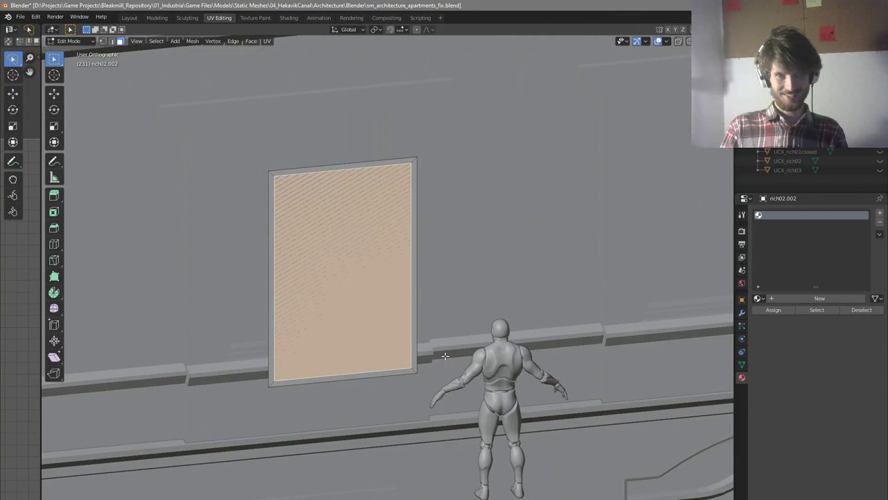
Narrow the inner pane face along X so the vertical sides of the frame become wider
{"action": "key", "text": "KP_1"}
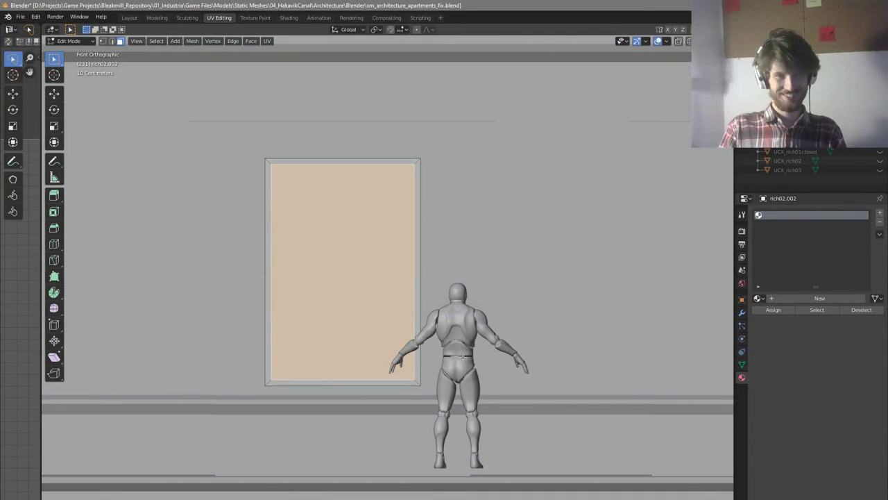
{"action": "key", "text": "s"}
{"action": "key", "text": "x"}
{"action": "left_click", "coordinate": [475, 337]}
{"action": "middle_click_drag", "start_coordinate": [475, 337], "coordinate": [482, 342]}
{"action": "key", "text": "KP_1"}
Try a vertical loop cut through the middle of the window and scale it along X, then undo the last changes
{"action": "key", "text": "ctrl+r"}
{"action": "scroll", "coordinate": [329, 390], "scroll_direction": "up", "scroll_amount": 1}
{"action": "left_click", "coordinate": [329, 390]}
{"action": "right_click", "coordinate": [328, 390]}
{"action": "key", "text": "s"}
{"action": "key", "text": "x"}
{"action": "left_click", "coordinate": [388, 318]}
{"action": "middle_click_drag", "start_coordinate": [389, 318], "coordinate": [423, 326]}
{"action": "scroll", "coordinate": [354, 205], "scroll_direction": "up", "scroll_amount": 4}
{"action": "middle_click_drag", "start_coordinate": [354, 205], "coordinate": [375, 183]}
{"action": "key", "text": "ctrl+z"}
{"action": "key", "text": "ctrl+z"}
{"action": "scroll", "coordinate": [374, 210], "scroll_direction": "down", "scroll_amount": 4}
Select the vertical centre edge, try to bevel it, and undo the cut
{"action": "key", "text": "alt+a"}
{"action": "key", "text": "2"}
{"action": "left_click", "coordinate": [370, 174]}
{"action": "key", "text": "KP_1"}
{"action": "scroll", "coordinate": [412, 300], "scroll_direction": "up", "scroll_amount": 1}
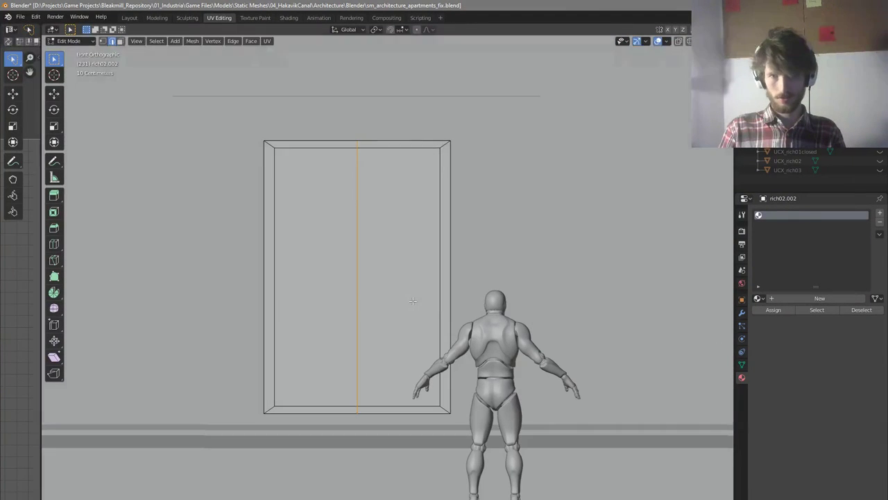
{"action": "key", "text": "ctrl+b"}
{"action": "right_click", "coordinate": [447, 312]}
{"action": "key", "text": "ctrl+z"}
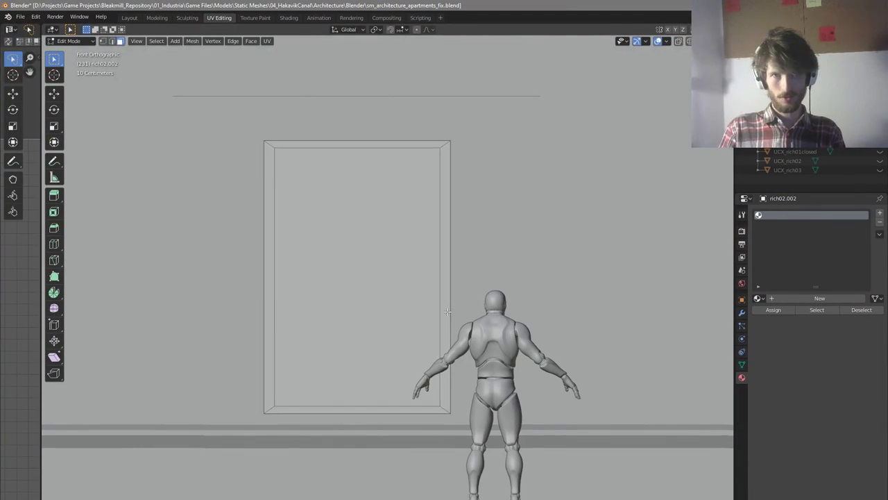
Select the whole window mesh and merge its overlapping vertices
{"action": "key", "text": "a"}
{"action": "key", "text": "m"}
{"action": "left_click", "coordinate": [449, 313]}
Check the window's faces for leftover overlapping geometry by test-moving them from an angled view
{"action": "scroll", "coordinate": [427, 317], "scroll_direction": "up", "scroll_amount": 1}
{"action": "middle_click_drag", "start_coordinate": [426, 323], "coordinate": [406, 341]}
{"action": "left_click", "coordinate": [401, 343]}
{"action": "key", "text": "2"}
{"action": "key", "text": "alt+a"}
{"action": "key", "text": "3"}
{"action": "left_click", "coordinate": [358, 364]}
{"action": "key", "text": "g"}
{"action": "right_click", "coordinate": [326, 312]}
{"action": "middle_click_drag", "start_coordinate": [338, 323], "coordinate": [444, 349]}
{"action": "key", "text": "g"}
{"action": "key", "text": "y"}
{"action": "right_click", "coordinate": [374, 342]}
Delete the overlapping inner pane faces so only the frame border remains
{"action": "left_click", "coordinate": [399, 338]}
{"action": "left_click", "coordinate": [404, 330]}
{"action": "left_click", "coordinate": [419, 302]}
{"action": "key", "text": "x"}
{"action": "left_click", "coordinate": [419, 306]}
{"action": "middle_click_drag", "start_coordinate": [419, 306], "coordinate": [391, 291]}
{"action": "left_click", "coordinate": [398, 298]}
{"action": "key", "text": "x"}
{"action": "left_click", "coordinate": [397, 290]}
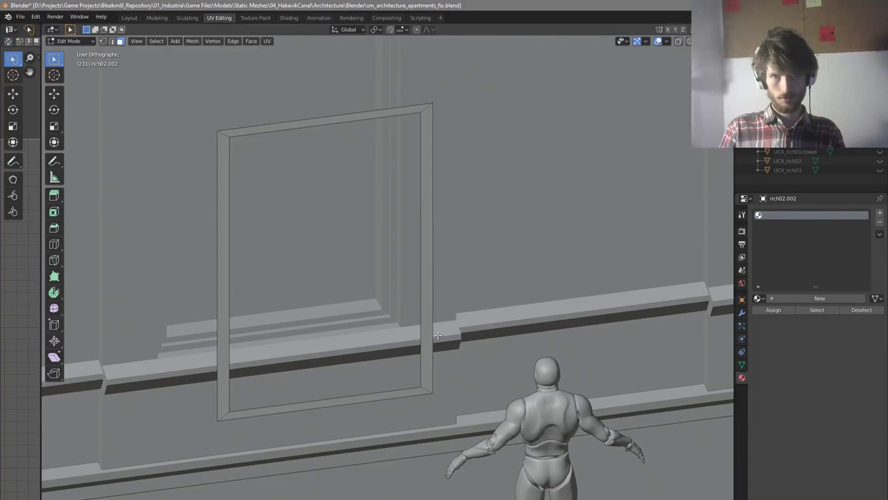
Select the frame's inner edge loop and fill it with a single new pane face
{"action": "key", "text": "2"}
{"action": "left_click", "coordinate": [423, 318], "text": "alt"}
{"action": "key", "text": "f"}
{"action": "key", "text": "alt+a"}
Add a vertical loop cut through the window's centre and bevel it into a narrow vertical bar
{"action": "key", "text": "KP_1"}
{"action": "scroll", "coordinate": [460, 373], "scroll_direction": "down", "scroll_amount": 20}
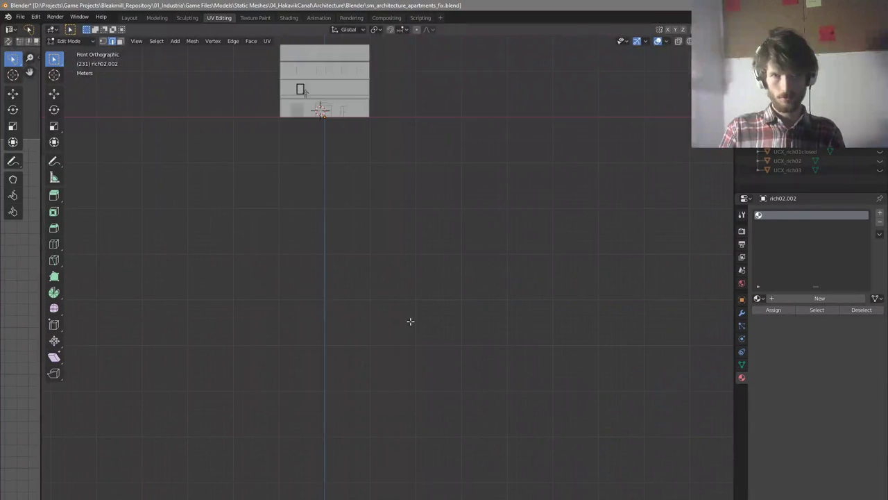
{"action": "scroll", "coordinate": [303, 73], "scroll_direction": "up", "scroll_amount": 12}
{"action": "scroll", "coordinate": [244, 258], "scroll_direction": "down", "scroll_amount": 2}
{"action": "middle_click_drag", "start_coordinate": [244, 258], "coordinate": [368, 293], "text": "shift"}
{"action": "scroll", "coordinate": [371, 294], "scroll_direction": "up", "scroll_amount": 6}
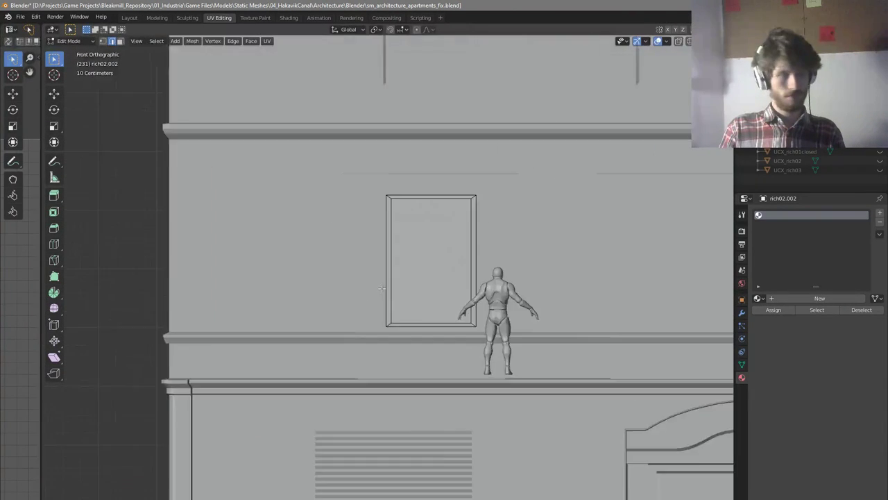
{"action": "key", "text": "ctrl+r"}
{"action": "left_click", "coordinate": [466, 324]}
{"action": "right_click", "coordinate": [466, 324]}
{"action": "key", "text": "ctrl+b"}
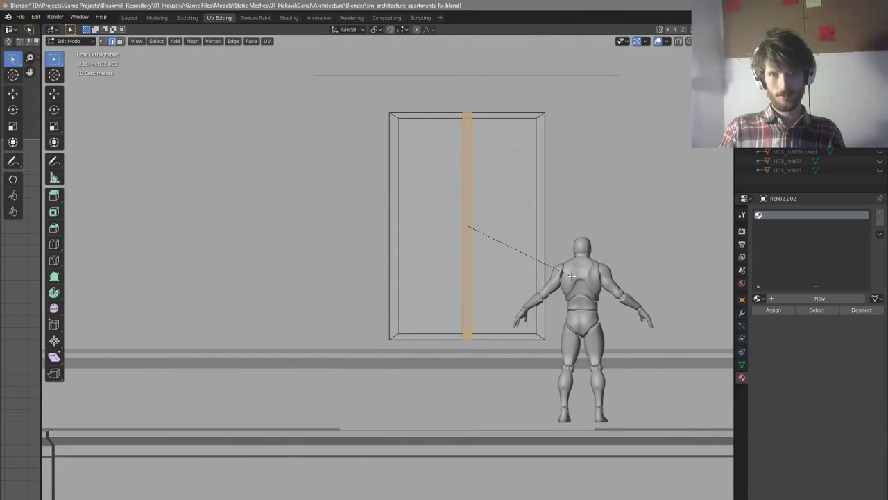
{"action": "left_click", "coordinate": [545, 263]}
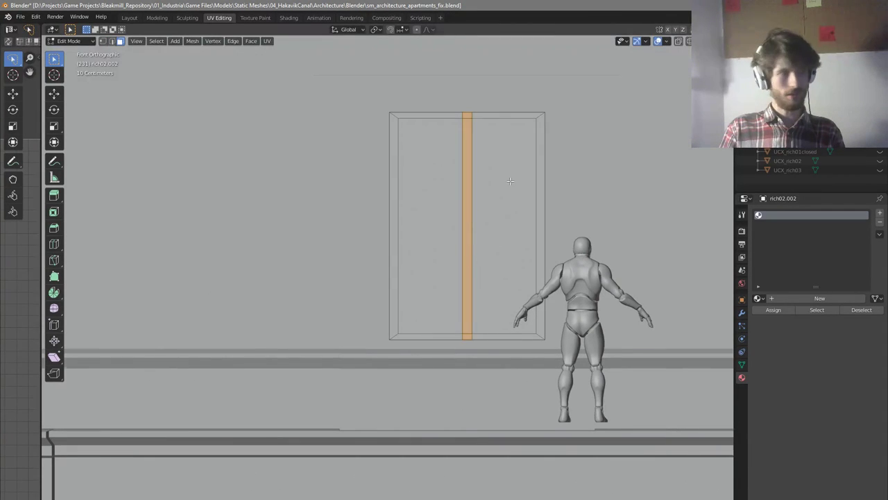
Add a horizontal loop cut across the window and slide it upward by a factor of about 0.28
{"action": "scroll", "coordinate": [482, 264], "scroll_direction": "up", "scroll_amount": 2}
{"action": "key", "text": "ctrl+r"}
{"action": "scroll", "coordinate": [477, 267], "scroll_direction": "up", "scroll_amount": 1}
{"action": "scroll", "coordinate": [478, 266], "scroll_direction": "down", "scroll_amount": 1}
{"action": "left_click", "coordinate": [478, 266]}
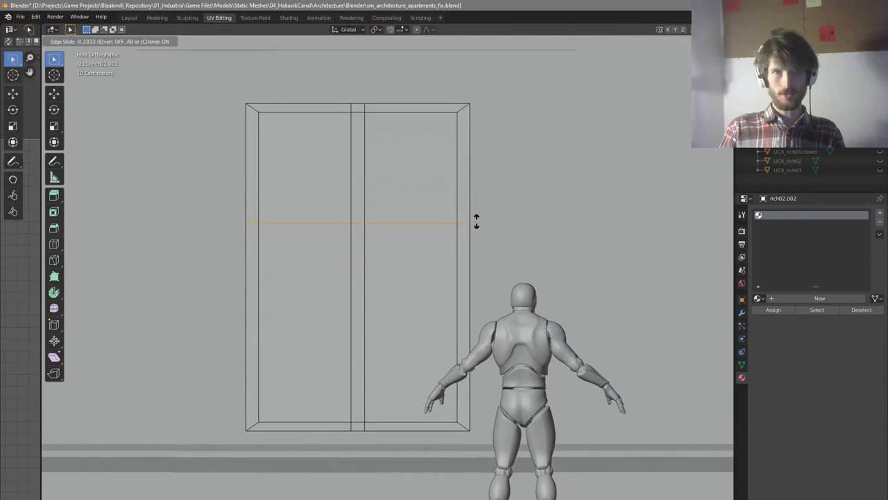
{"action": "left_click", "coordinate": [476, 221]}
{"action": "scroll", "coordinate": [476, 221], "scroll_direction": "down", "scroll_amount": 1}
{"action": "key", "text": "s"}
{"action": "key", "text": "y"}
{"action": "key", "text": "y"}
{"action": "key", "text": "y"}
{"action": "key", "text": "z"}
{"action": "right_click", "coordinate": [413, 289]}
{"action": "key", "text": "s"}
{"action": "right_click", "coordinate": [591, 399]}
{"action": "key", "text": "s"}
{"action": "key", "text": "z"}
{"action": "right_click", "coordinate": [452, 310]}
{"action": "middle_click_drag", "start_coordinate": [452, 310], "coordinate": [495, 330]}
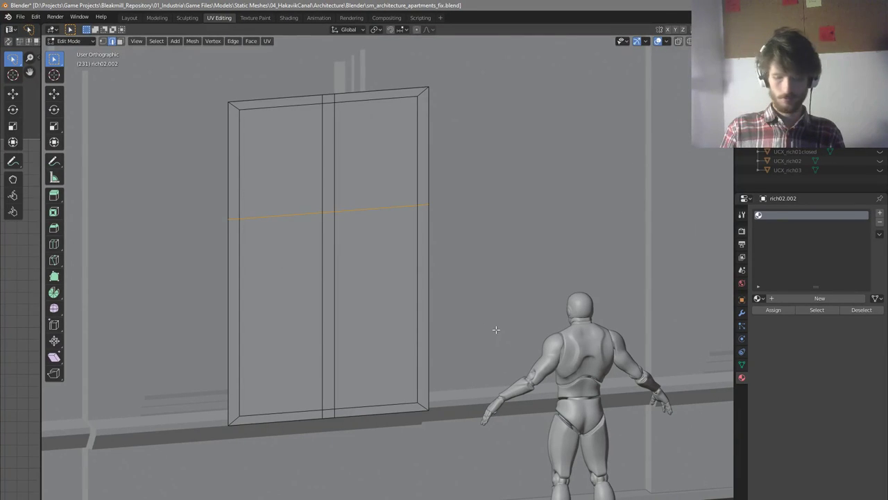
{"action": "key", "text": "KP_1"}
{"action": "key", "text": "s"}
{"action": "key", "text": "z"}
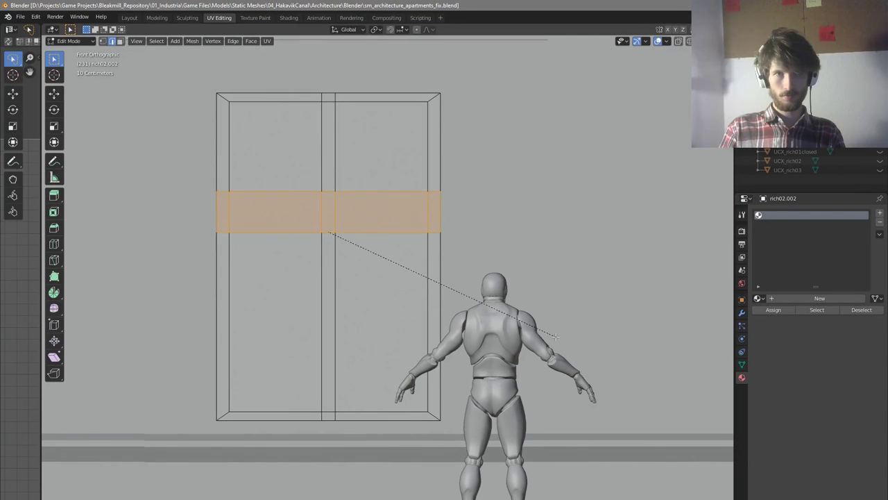
{"action": "right_click", "coordinate": [553, 336]}
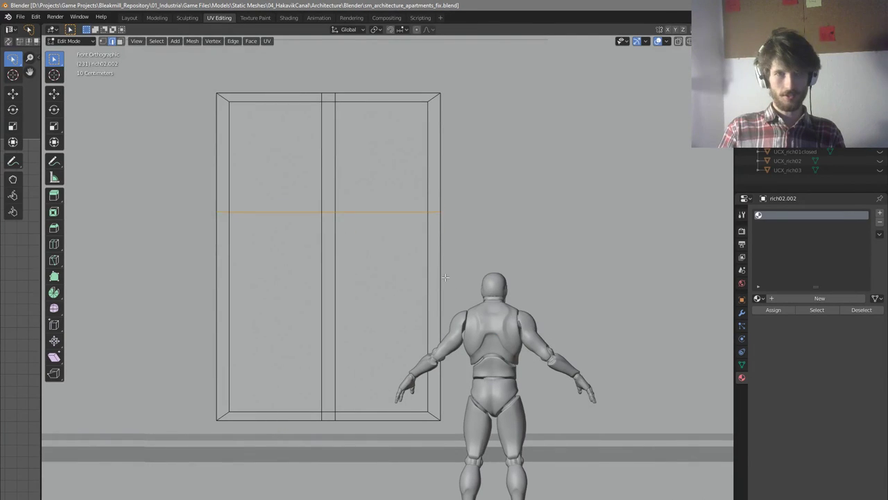
Bevel the horizontal edge loop into a narrow crossbar across the window
{"action": "scroll", "coordinate": [424, 278], "scroll_direction": "down", "scroll_amount": 5}
{"action": "scroll", "coordinate": [509, 320], "scroll_direction": "up", "scroll_amount": 2}
{"action": "key", "text": "s"}
{"action": "key", "text": "z"}
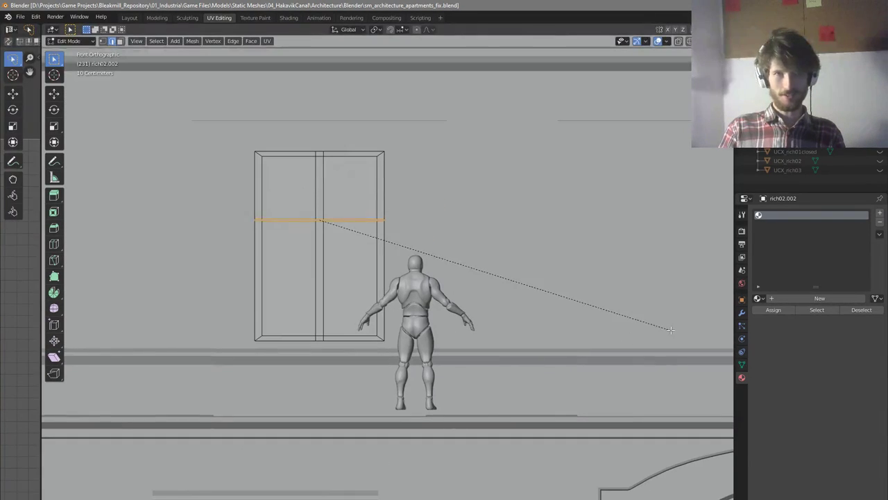
{"action": "left_click", "coordinate": [673, 329]}
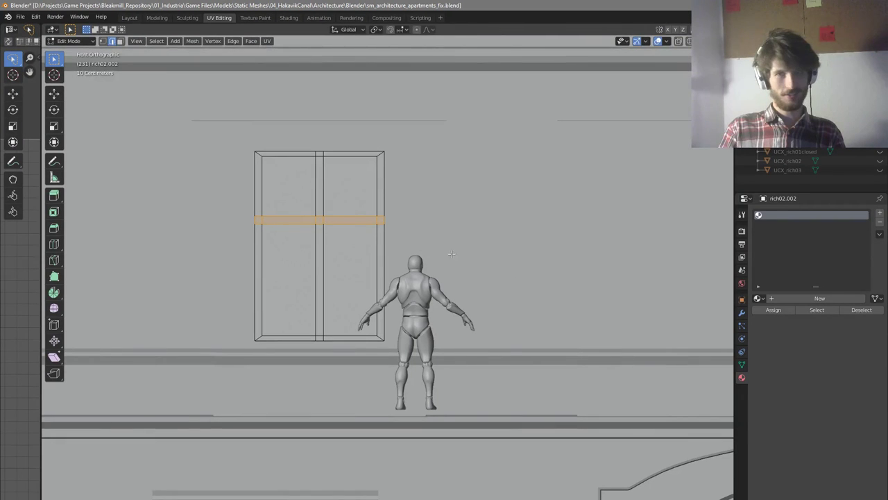
{"action": "scroll", "coordinate": [417, 240], "scroll_direction": "up", "scroll_amount": 3}
{"action": "left_click", "coordinate": [331, 247]}
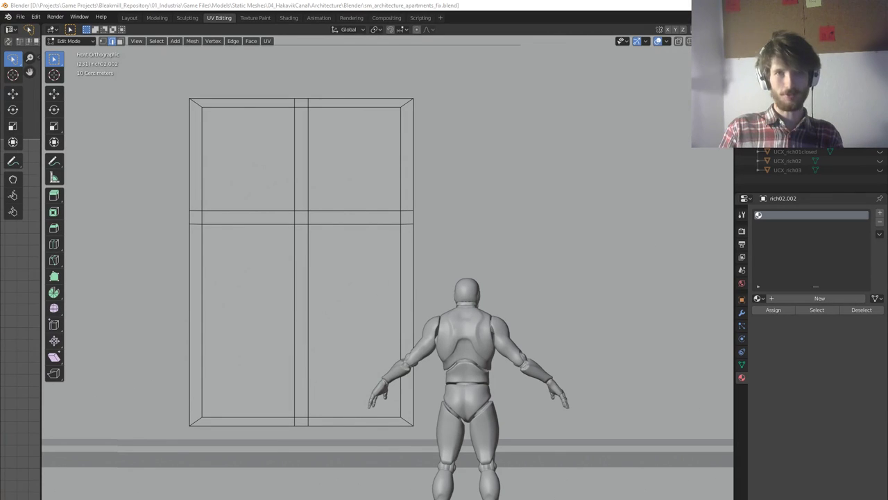
Select all faces of the horizontal crossbar and thicken it along Z, finishing with a scale of about 1.08
{"action": "key", "text": "3"}
{"action": "left_click", "coordinate": [287, 219]}
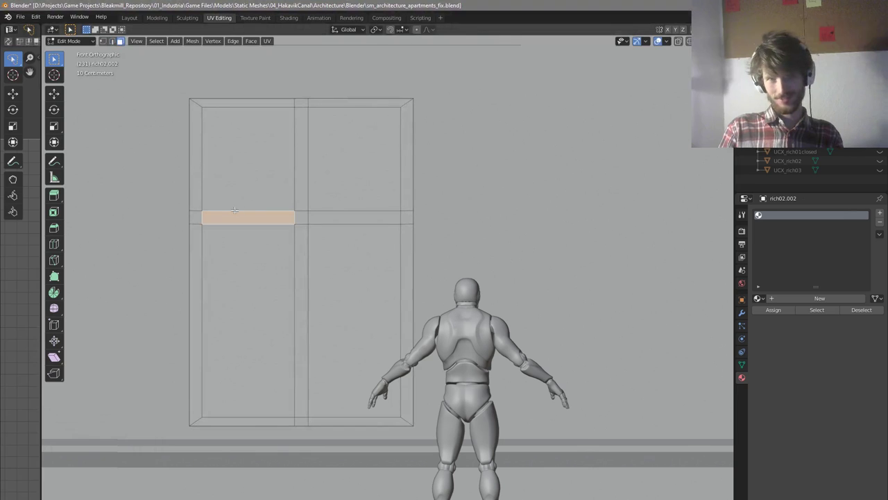
{"action": "left_click", "coordinate": [197, 217]}
{"action": "left_click", "coordinate": [409, 218], "text": "ctrl"}
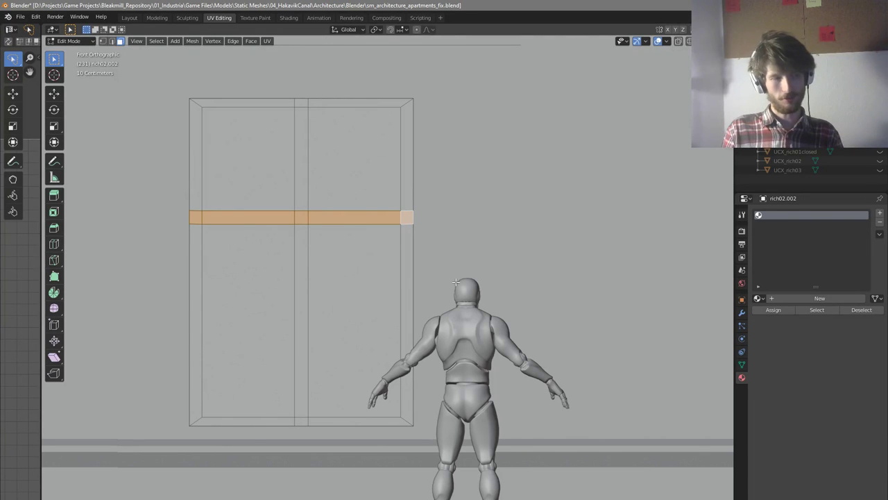
{"action": "scroll", "coordinate": [285, 242], "scroll_direction": "up", "scroll_amount": 1}
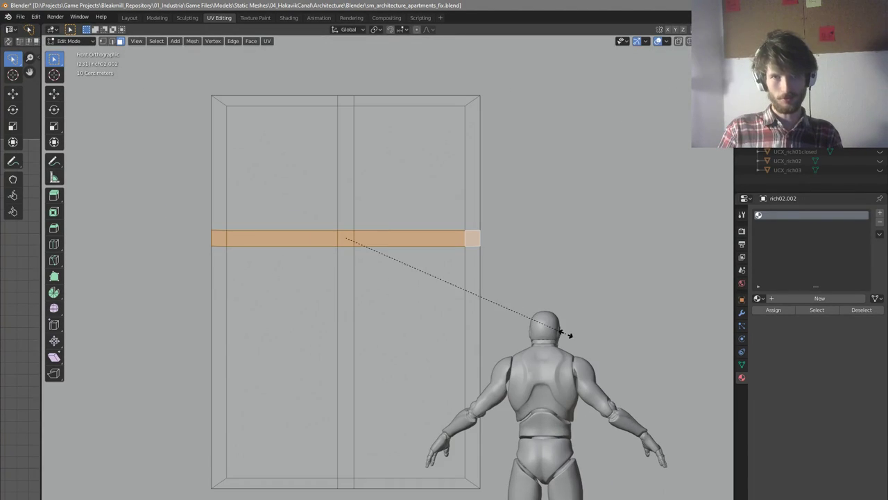
{"action": "left_click", "coordinate": [642, 370]}
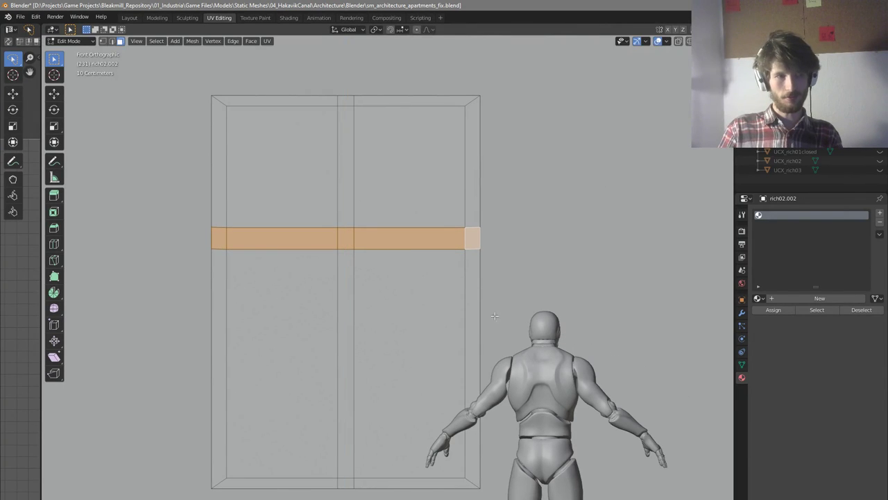
{"action": "scroll", "coordinate": [494, 316], "scroll_direction": "down", "scroll_amount": 1}
{"action": "key", "text": "s"}
{"action": "key", "text": "z"}
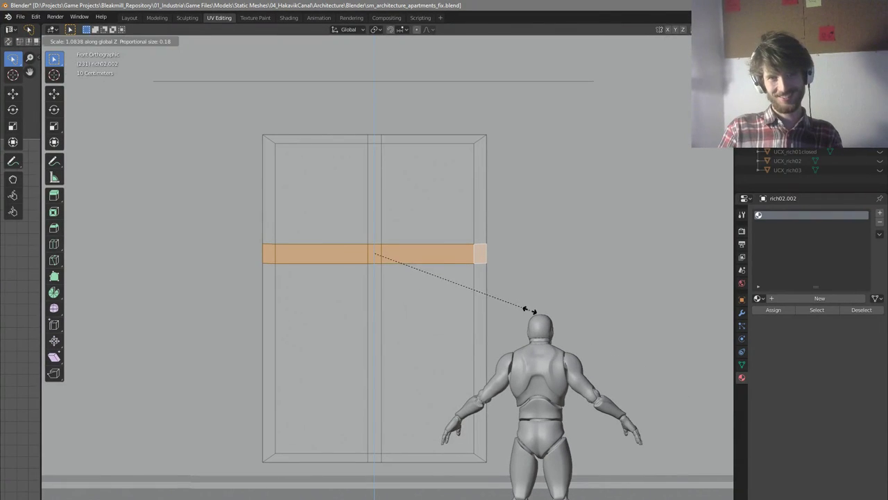
{"action": "left_click", "coordinate": [530, 310]}
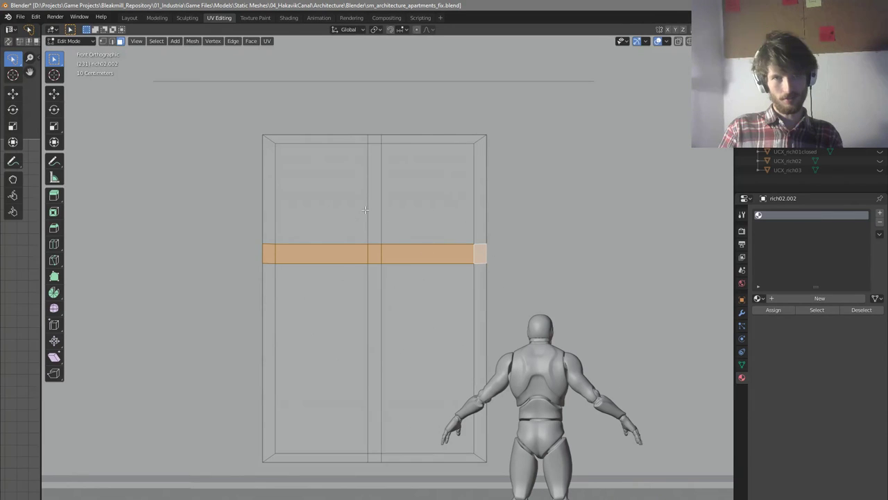
Select the four pane faces and extrude them inward about 0.064 m behind the frame
{"action": "left_click", "coordinate": [341, 210]}
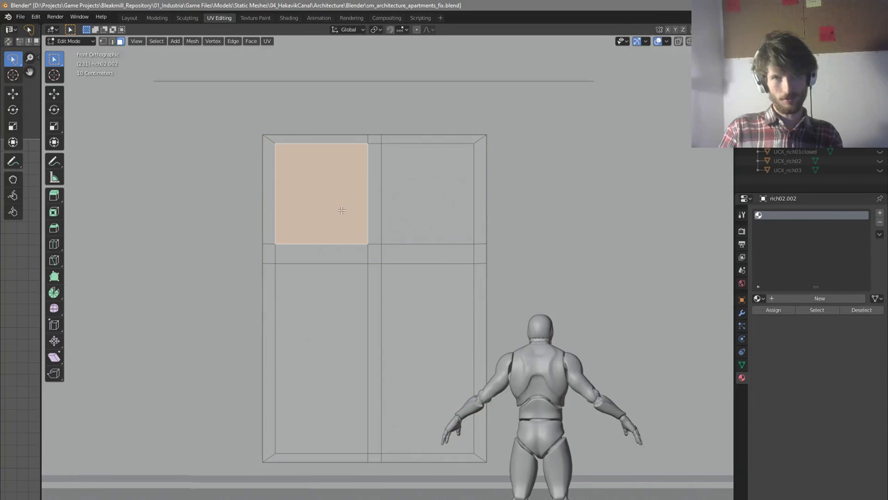
{"action": "left_click", "coordinate": [337, 316], "text": "shift"}
{"action": "left_click", "coordinate": [434, 321], "text": "shift"}
{"action": "left_click", "coordinate": [425, 212], "text": "shift"}
{"action": "middle_click_drag", "start_coordinate": [424, 212], "coordinate": [479, 254]}
{"action": "key", "text": "e"}
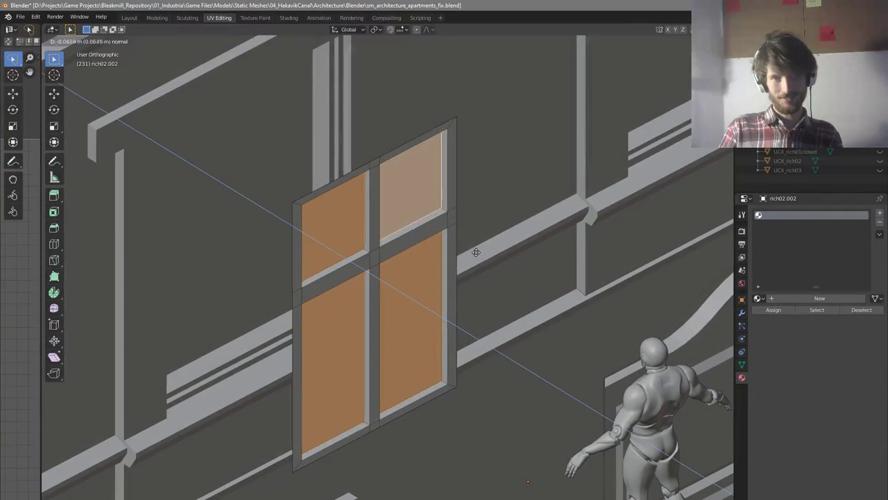
{"action": "left_click", "coordinate": [475, 253]}
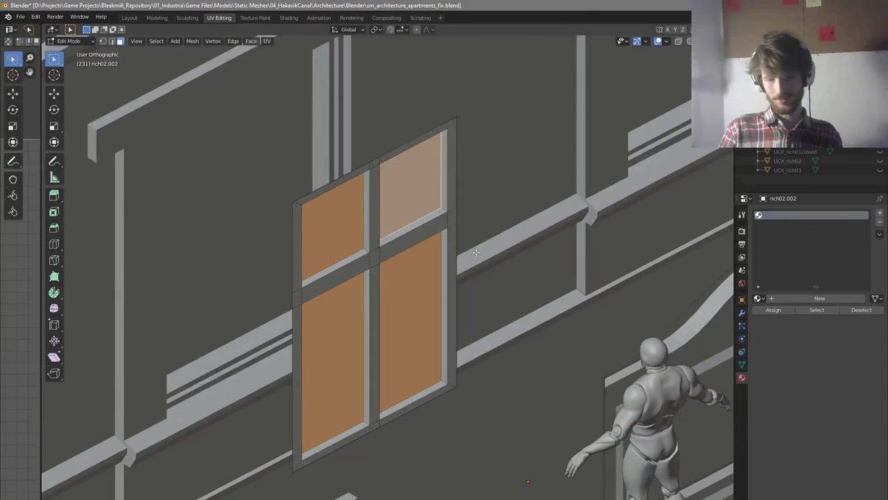
Select both recessed panes of the window's right half and narrow them along X to slope their side walls
{"action": "key", "text": "KP_1"}
{"action": "left_click", "coordinate": [444, 321]}
{"action": "key", "text": "s"}
{"action": "key", "text": "x"}
{"action": "right_click", "coordinate": [544, 320]}
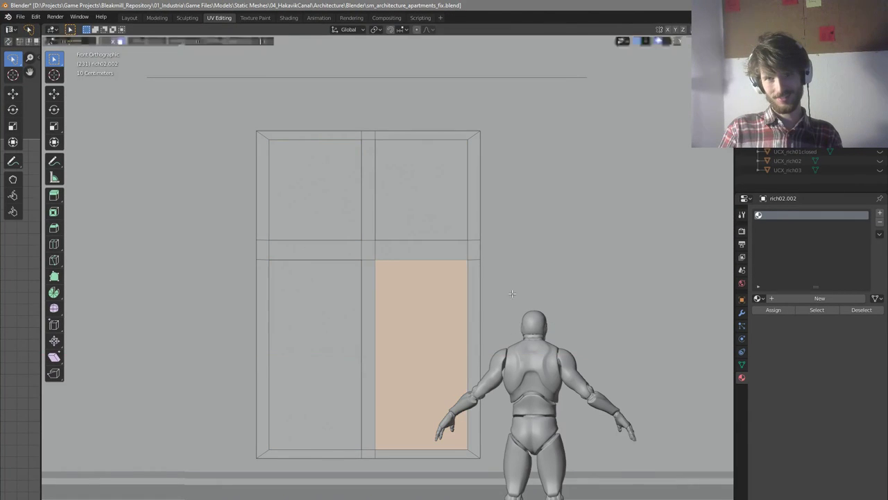
{"action": "left_click", "coordinate": [438, 210], "text": "shift"}
{"action": "key", "text": "s"}
{"action": "key", "text": "x"}
{"action": "left_click", "coordinate": [602, 256]}
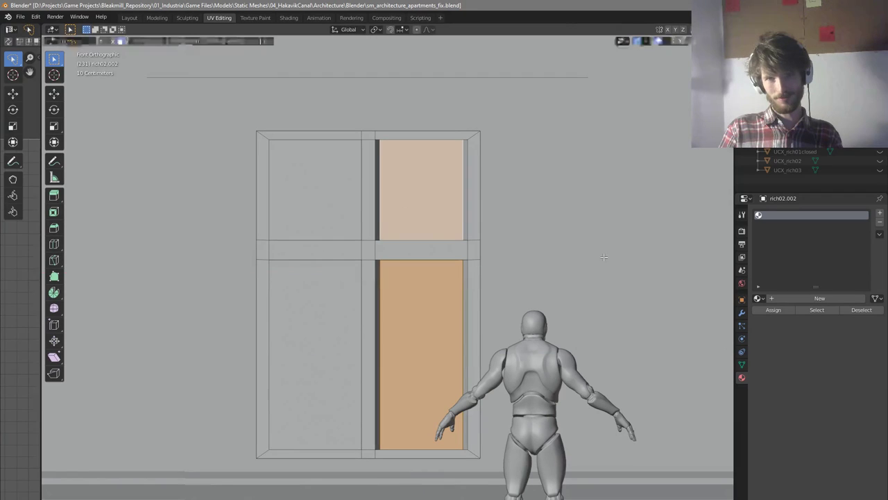
Scale both recessed panes of the window's left half along X to about 0.89
{"action": "left_click", "coordinate": [308, 214]}
{"action": "left_click", "coordinate": [348, 304], "text": "shift"}
{"action": "key", "text": "s"}
{"action": "key", "text": "x"}
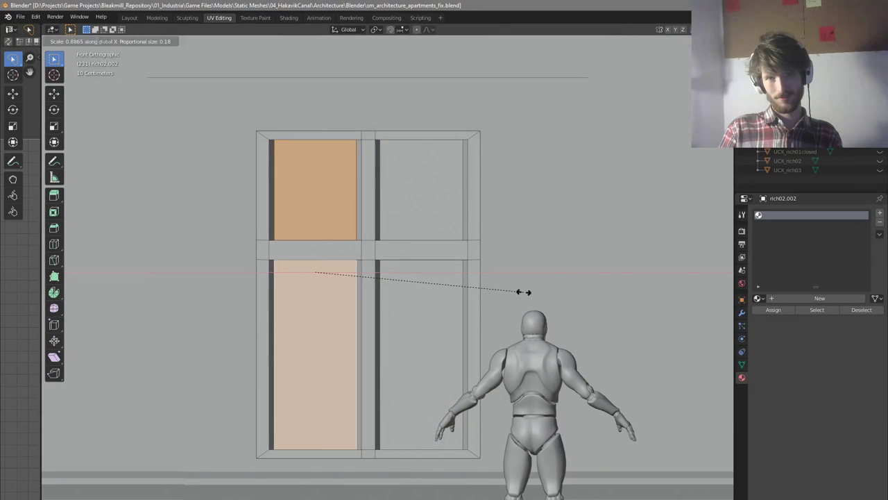
{"action": "left_click", "coordinate": [524, 292]}
Select both upper recessed panes and shrink them along Z to slope their top and bottom walls
{"action": "left_click", "coordinate": [422, 189]}
{"action": "left_click", "coordinate": [315, 189], "text": "shift"}
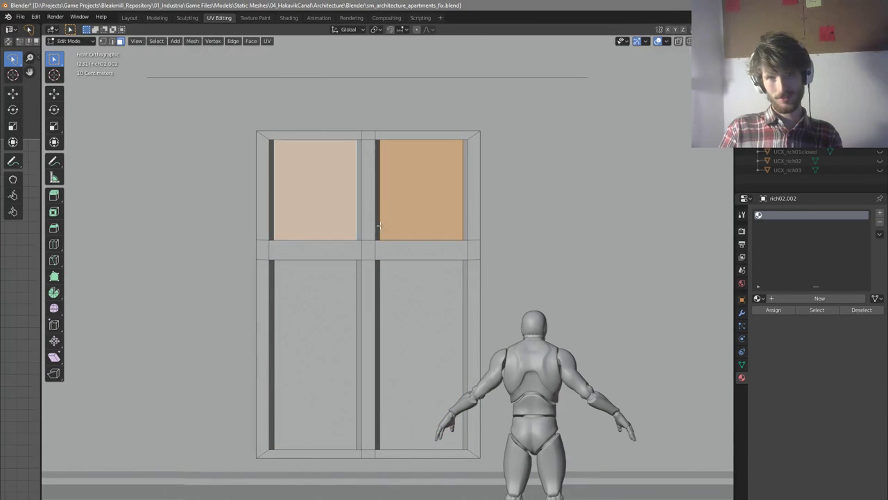
{"action": "key", "text": "s"}
{"action": "key", "text": "z"}
{"action": "left_click", "coordinate": [571, 267]}
Scale both lower recessed panes down along Z to slope their top and bottom walls, and clear the selection
{"action": "left_click", "coordinate": [319, 314]}
{"action": "left_click", "coordinate": [421, 333], "text": "shift"}
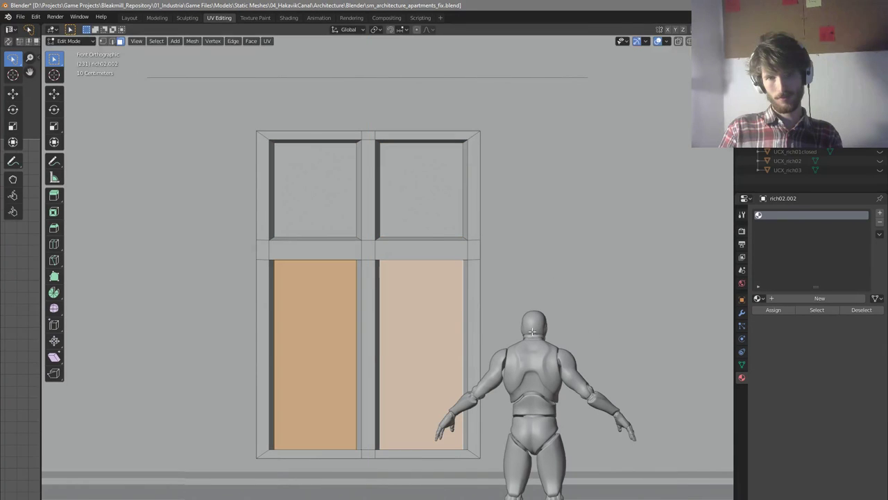
{"action": "key", "text": "s"}
{"action": "key", "text": "z"}
{"action": "left_click", "coordinate": [598, 333]}
{"action": "key", "text": "a"}
{"action": "middle_click_drag", "start_coordinate": [550, 310], "coordinate": [590, 338]}
{"action": "key", "text": "a"}
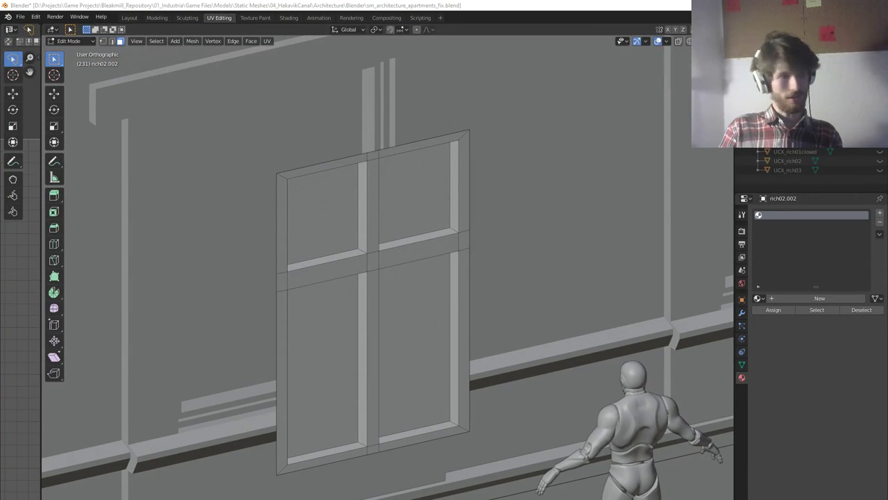
Add two horizontal loop cuts through the horizontal crossbar and spread them along Z by about 1.57
{"action": "middle_click_drag", "start_coordinate": [394, 308], "coordinate": [386, 281]}
{"action": "scroll", "coordinate": [385, 277], "scroll_direction": "up", "scroll_amount": 2}
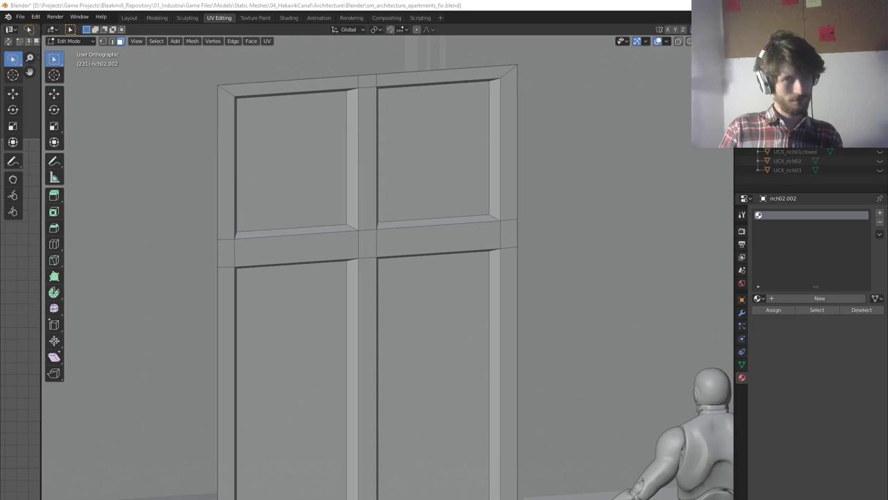
{"action": "middle_click_drag", "start_coordinate": [202, 198], "coordinate": [213, 201]}
{"action": "middle_click_drag", "start_coordinate": [358, 247], "coordinate": [357, 236]}
{"action": "scroll", "coordinate": [358, 238], "scroll_direction": "up", "scroll_amount": 1}
{"action": "key", "text": "ctrl+r"}
{"action": "scroll", "coordinate": [383, 244], "scroll_direction": "up", "scroll_amount": 1}
{"action": "left_click", "coordinate": [383, 244]}
{"action": "right_click", "coordinate": [383, 245]}
{"action": "key", "text": "s"}
{"action": "key", "text": "z"}
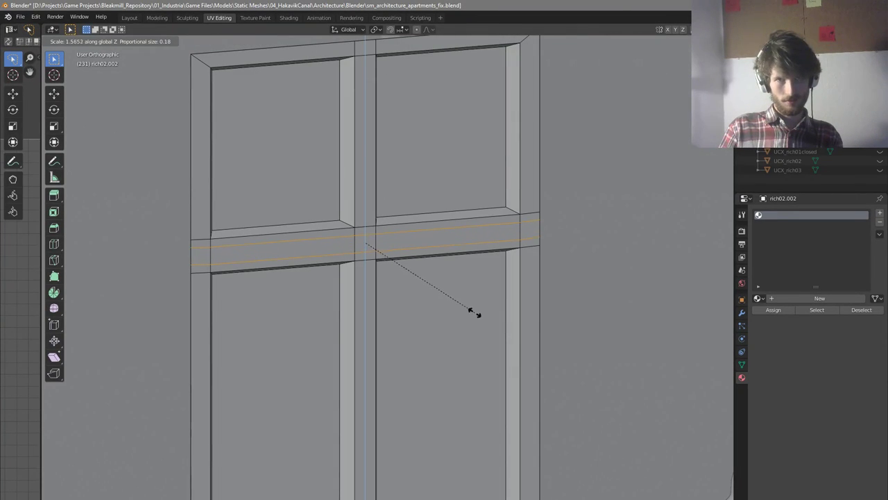
{"action": "left_click", "coordinate": [474, 312]}
Select the three middle faces between the crossbar's loop cuts and extrude them inward to form a groove
{"action": "key", "text": "3"}
{"action": "left_click", "coordinate": [344, 244]}
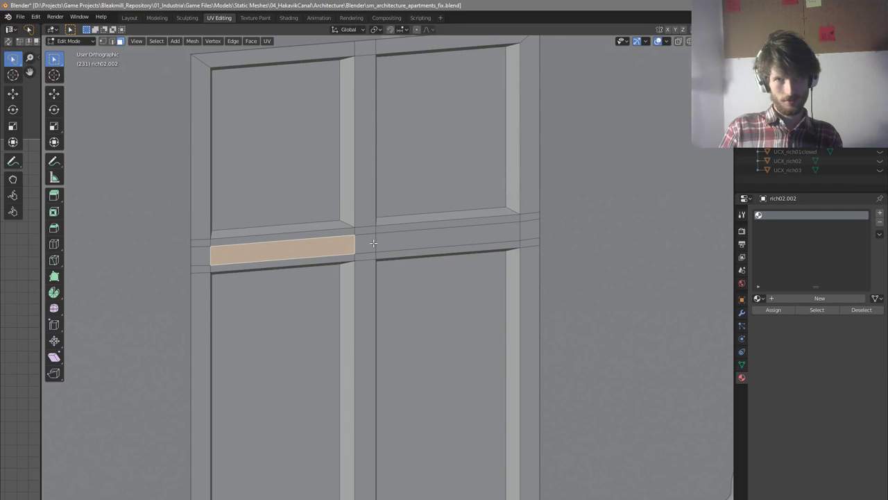
{"action": "left_click", "coordinate": [365, 244], "text": "shift"}
{"action": "left_click", "coordinate": [405, 241], "text": "shift"}
{"action": "middle_click_drag", "start_coordinate": [409, 243], "coordinate": [491, 249]}
{"action": "scroll", "coordinate": [491, 248], "scroll_direction": "up", "scroll_amount": 2}
{"action": "key", "text": "e"}
{"action": "left_click", "coordinate": [491, 250]}
Shrink the crossbar groove's floor along Z and X so that its walls slope
{"action": "key", "text": "s"}
{"action": "key", "text": "z"}
{"action": "left_click", "coordinate": [481, 237]}
{"action": "middle_click_drag", "start_coordinate": [481, 238], "coordinate": [416, 224]}
{"action": "key", "text": "x"}
{"action": "left_click", "coordinate": [628, 261]}
{"action": "scroll", "coordinate": [590, 258], "scroll_direction": "down", "scroll_amount": 3}
{"action": "middle_click_drag", "start_coordinate": [517, 257], "coordinate": [571, 256]}
{"action": "key", "text": "Tab"}
{"action": "scroll", "coordinate": [548, 264], "scroll_direction": "down", "scroll_amount": 1}
{"action": "middle_click_drag", "start_coordinate": [474, 279], "coordinate": [512, 294]}
{"action": "key", "text": "Tab"}
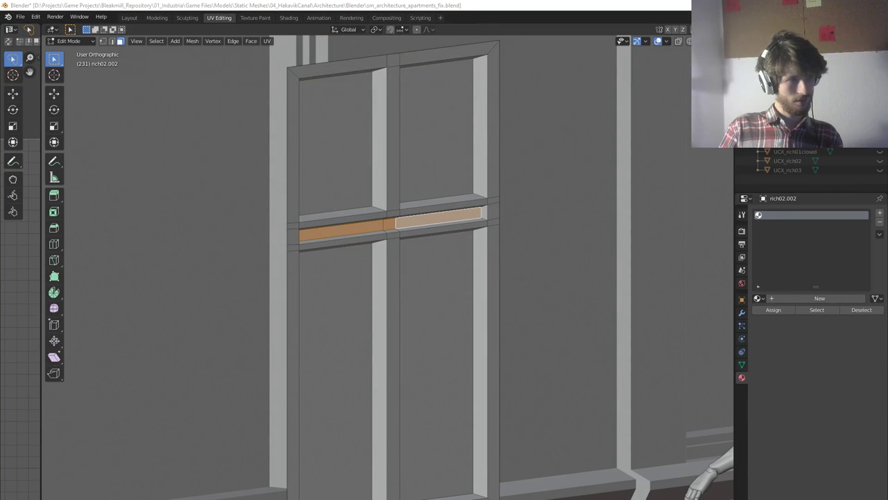
Add two vertical loop cuts through the central vertical bar and spread them along X by about 1.30
{"action": "middle_click_drag", "start_coordinate": [458, 240], "coordinate": [389, 249]}
{"action": "scroll", "coordinate": [394, 249], "scroll_direction": "up", "scroll_amount": 2}
{"action": "key", "text": "ctrl+r"}
{"action": "scroll", "coordinate": [389, 247], "scroll_direction": "up", "scroll_amount": 1}
{"action": "left_click", "coordinate": [390, 247]}
{"action": "right_click", "coordinate": [394, 244]}
{"action": "key", "text": "s"}
{"action": "key", "text": "x"}
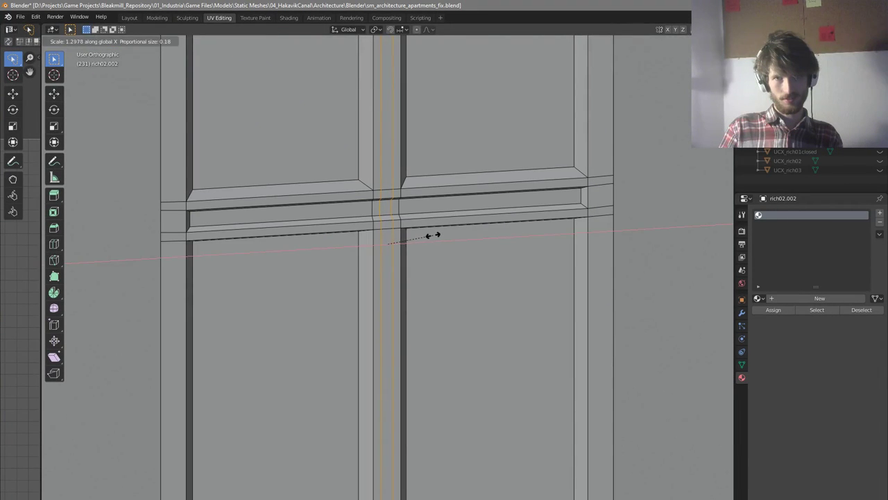
{"action": "left_click", "coordinate": [433, 235]}
Recess the face strip along the middle of the vertical bar and narrow it along X into a sloped groove
{"action": "scroll", "coordinate": [400, 227], "scroll_direction": "down", "scroll_amount": 2}
{"action": "key", "text": "3"}
{"action": "scroll", "coordinate": [394, 226], "scroll_direction": "up", "scroll_amount": 2}
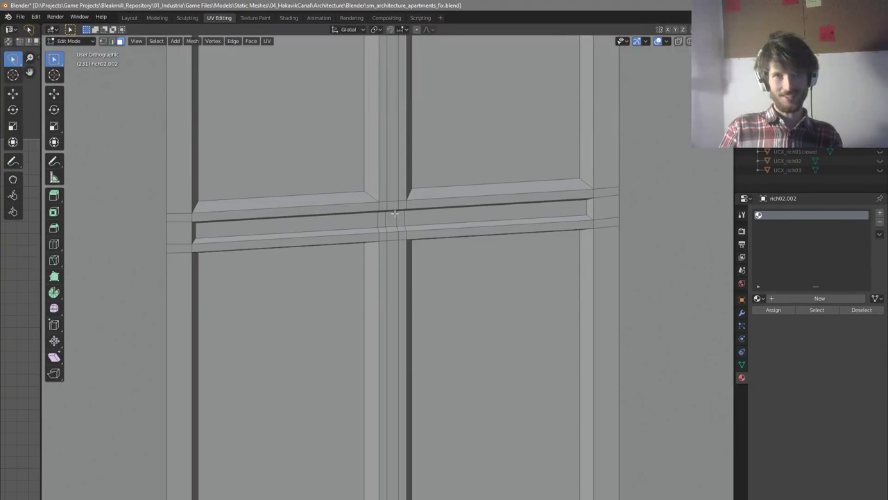
{"action": "left_click", "coordinate": [392, 209], "text": "alt"}
{"action": "scroll", "coordinate": [392, 210], "scroll_direction": "down", "scroll_amount": 4}
{"action": "middle_click_drag", "start_coordinate": [393, 217], "coordinate": [537, 248]}
{"action": "scroll", "coordinate": [408, 236], "scroll_direction": "up", "scroll_amount": 5}
{"action": "scroll", "coordinate": [406, 234], "scroll_direction": "up", "scroll_amount": 1}
{"action": "key", "text": "s"}
{"action": "key", "text": "x"}
{"action": "left_click", "coordinate": [440, 243]}
Examine the grooved crossbars on the whole window in Object Mode and in Edit Mode
{"action": "scroll", "coordinate": [440, 243], "scroll_direction": "down", "scroll_amount": 3}
{"action": "key", "text": "Tab"}
{"action": "middle_click_drag", "start_coordinate": [440, 244], "coordinate": [423, 232]}
{"action": "scroll", "coordinate": [346, 218], "scroll_direction": "down", "scroll_amount": 3}
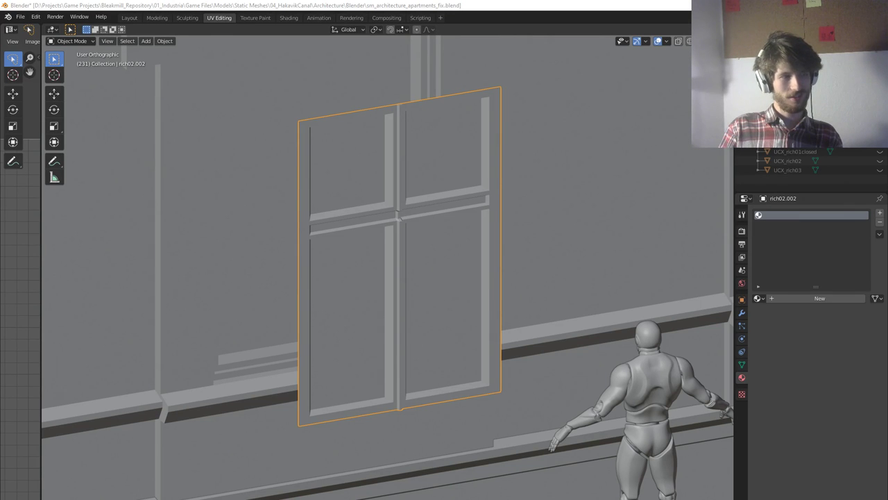
{"action": "scroll", "coordinate": [313, 204], "scroll_direction": "down", "scroll_amount": 3}
{"action": "mouse_move", "coordinate": [311, 205]}
{"action": "middle_mouse_down"}
{"action": "mouse_move", "coordinate": [321, 201]}
{"action": "mouse_move", "coordinate": [308, 206]}
{"action": "middle_mouse_up"}
{"action": "scroll", "coordinate": [426, 233], "scroll_direction": "up", "scroll_amount": 3}
{"action": "key", "text": "Tab"}
{"action": "scroll", "coordinate": [383, 331], "scroll_direction": "up", "scroll_amount": 3}
{"action": "mouse_move", "coordinate": [382, 331]}
{"action": "middle_mouse_down"}
{"action": "mouse_move", "coordinate": [414, 329]}
{"action": "mouse_move", "coordinate": [389, 325]}
{"action": "middle_mouse_up"}
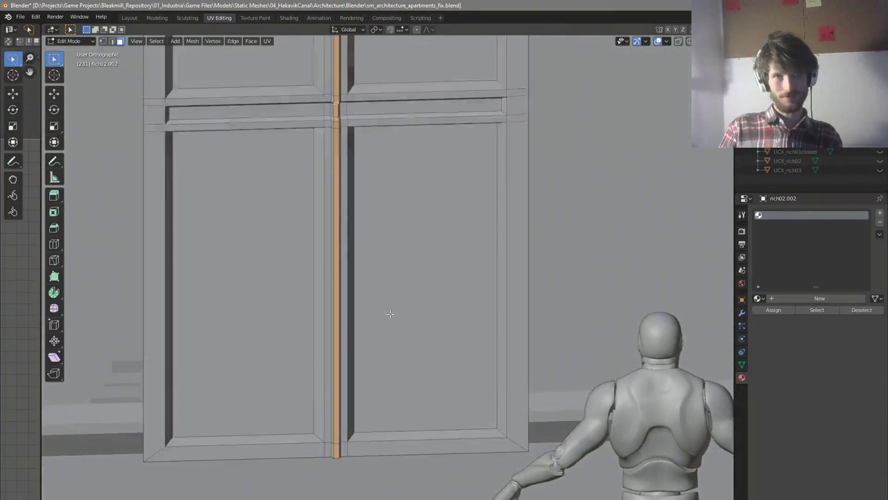
Try to select the groove faces of the vertical bar below, at and above the crossbar joint
{"action": "scroll", "coordinate": [334, 117], "scroll_direction": "up", "scroll_amount": 6}
{"action": "left_click", "coordinate": [334, 117]}
{"action": "left_click", "coordinate": [333, 118], "text": "alt"}
{"action": "scroll", "coordinate": [333, 118], "scroll_direction": "down", "scroll_amount": 3}
{"action": "scroll", "coordinate": [347, 173], "scroll_direction": "up", "scroll_amount": 3}
{"action": "scroll", "coordinate": [369, 226], "scroll_direction": "down", "scroll_amount": 5}
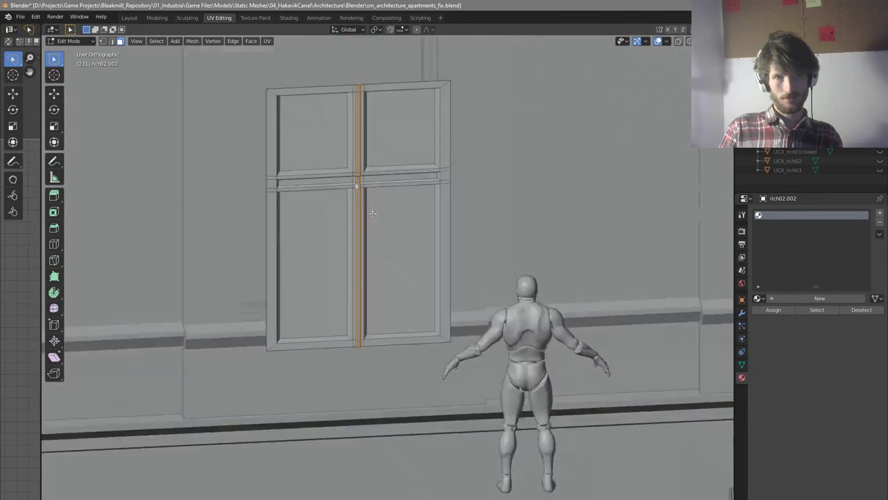
{"action": "middle_click_drag", "start_coordinate": [370, 226], "coordinate": [374, 197]}
{"action": "scroll", "coordinate": [352, 312], "scroll_direction": "up", "scroll_amount": 9}
{"action": "left_click", "coordinate": [349, 270]}
{"action": "scroll", "coordinate": [350, 271], "scroll_direction": "down", "scroll_amount": 2}
{"action": "middle_click_drag", "start_coordinate": [350, 271], "coordinate": [361, 308]}
{"action": "scroll", "coordinate": [396, 277], "scroll_direction": "down", "scroll_amount": 8}
{"action": "scroll", "coordinate": [361, 307], "scroll_direction": "up", "scroll_amount": 6}
{"action": "left_click", "coordinate": [374, 279], "text": "alt"}
{"action": "scroll", "coordinate": [373, 278], "scroll_direction": "down", "scroll_amount": 4}
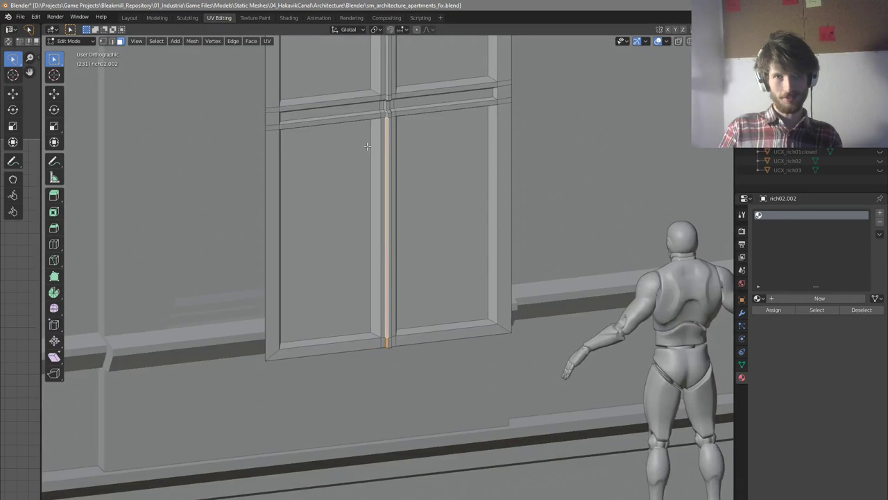
{"action": "scroll", "coordinate": [393, 149], "scroll_direction": "up", "scroll_amount": 5}
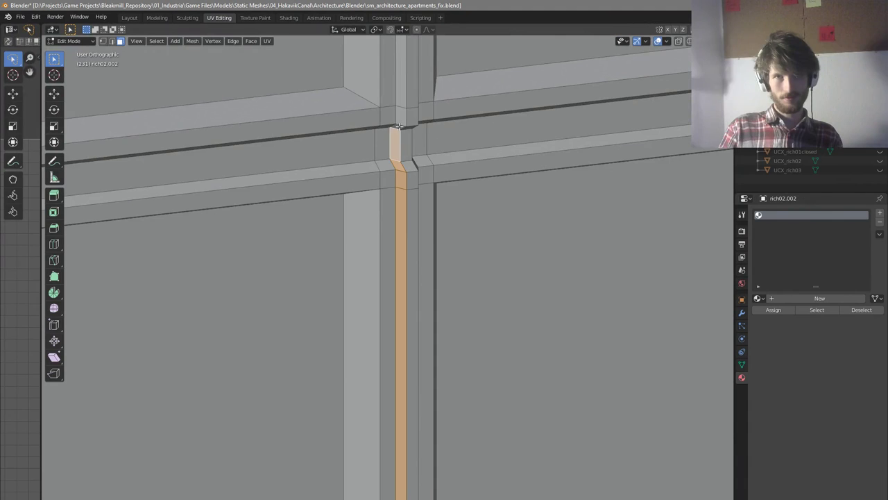
{"action": "left_click", "coordinate": [400, 97], "text": "shift"}
{"action": "scroll", "coordinate": [393, 333], "scroll_direction": "down", "scroll_amount": 6}
{"action": "scroll", "coordinate": [393, 198], "scroll_direction": "up", "scroll_amount": 6}
{"action": "left_click", "coordinate": [390, 186], "text": "shift"}
{"action": "scroll", "coordinate": [389, 186], "scroll_direction": "down", "scroll_amount": 3}
{"action": "middle_click_drag", "start_coordinate": [390, 186], "coordinate": [434, 251]}
Inspect the vertical bar's groove and its crossbar joint in Object Mode and in Edit Mode
{"action": "key", "text": "Tab"}
{"action": "scroll", "coordinate": [472, 242], "scroll_direction": "down", "scroll_amount": 3}
{"action": "key", "text": "Tab"}
{"action": "scroll", "coordinate": [434, 254], "scroll_direction": "up", "scroll_amount": 3}
{"action": "middle_click_drag", "start_coordinate": [415, 280], "coordinate": [390, 263]}
{"action": "key", "text": "Tab"}
{"action": "key", "text": "Tab"}
{"action": "scroll", "coordinate": [432, 274], "scroll_direction": "down", "scroll_amount": 4}
{"action": "scroll", "coordinate": [409, 257], "scroll_direction": "up", "scroll_amount": 4}
Try to select the vertical bar's faces through face loops and linked faces
{"action": "left_click", "coordinate": [382, 257]}
{"action": "left_click", "coordinate": [398, 256]}
{"action": "middle_click_drag", "start_coordinate": [380, 208], "coordinate": [392, 211]}
{"action": "key", "text": "ctrl+l"}
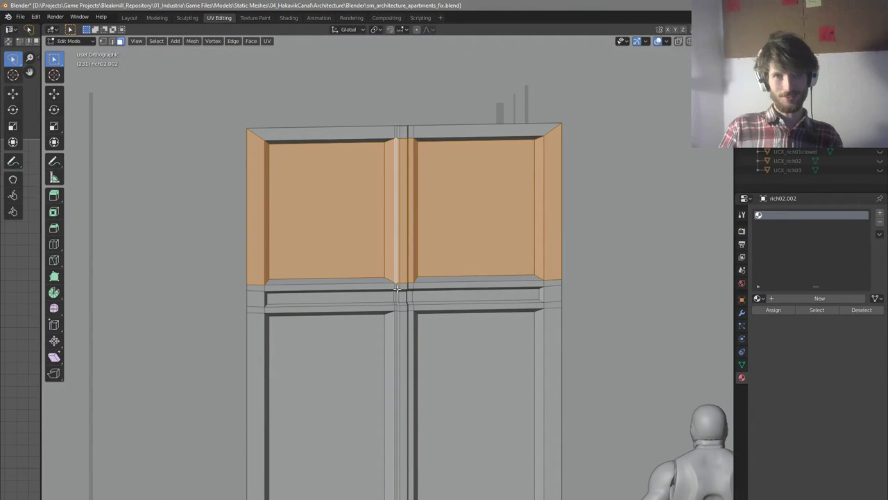
{"action": "middle_click_drag", "start_coordinate": [259, 252], "coordinate": [389, 250]}
{"action": "scroll", "coordinate": [552, 241], "scroll_direction": "down", "scroll_amount": 4}
{"action": "scroll", "coordinate": [420, 323], "scroll_direction": "up", "scroll_amount": 4}
{"action": "left_click", "coordinate": [420, 323]}
{"action": "middle_click", "coordinate": [532, 321]}
{"action": "middle_click_drag", "start_coordinate": [565, 322], "coordinate": [509, 299]}
Circle-select all vertices of the central vertical bar, including its groove, side walls and both frame ends
{"action": "key", "text": "1"}
{"action": "scroll", "coordinate": [424, 221], "scroll_direction": "up", "scroll_amount": 4}
{"action": "key", "text": "c"}
{"action": "left_click_drag", "start_coordinate": [410, 216], "coordinate": [416, 237]}
{"action": "scroll", "coordinate": [425, 263], "scroll_direction": "down", "scroll_amount": 7}
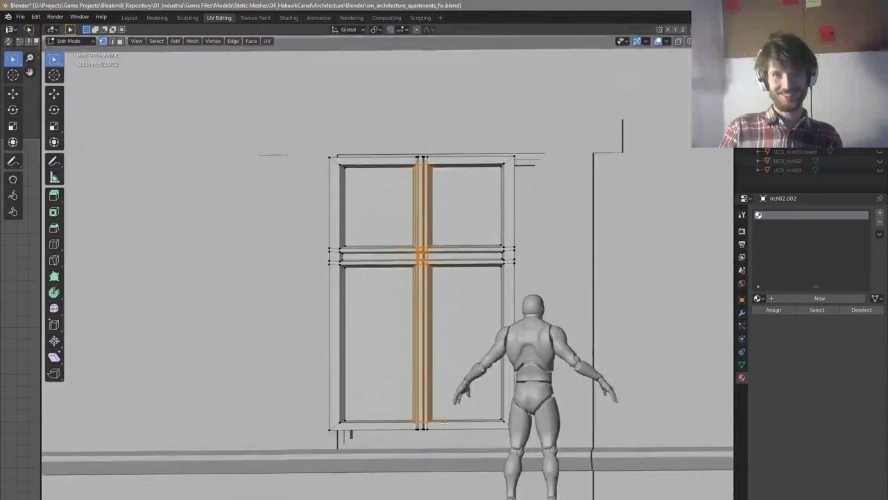
{"action": "scroll", "coordinate": [434, 432], "scroll_direction": "up", "scroll_amount": 9}
{"action": "scroll", "coordinate": [399, 382], "scroll_direction": "down", "scroll_amount": 6}
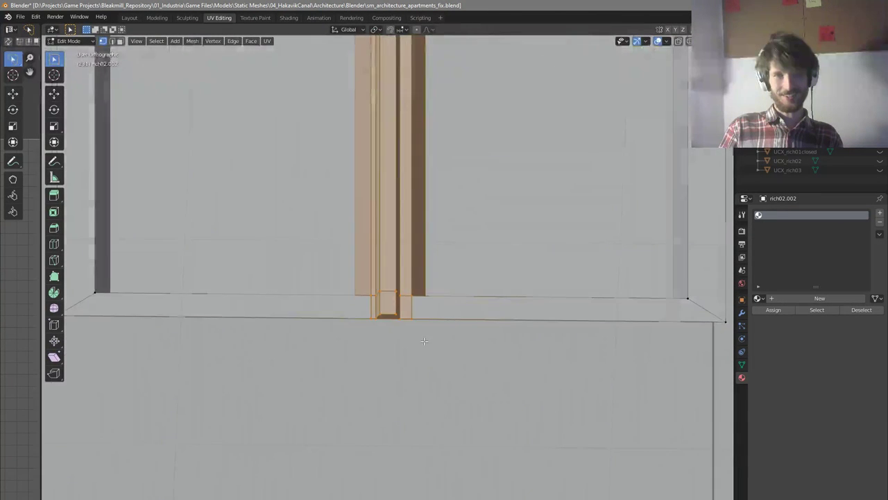
{"action": "scroll", "coordinate": [402, 221], "scroll_direction": "up", "scroll_amount": 6}
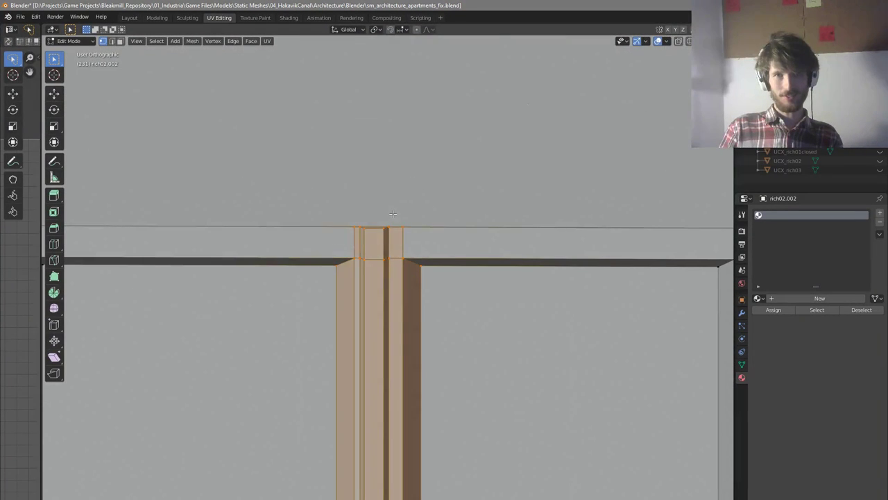
{"action": "scroll", "coordinate": [393, 214], "scroll_direction": "down", "scroll_amount": 6}
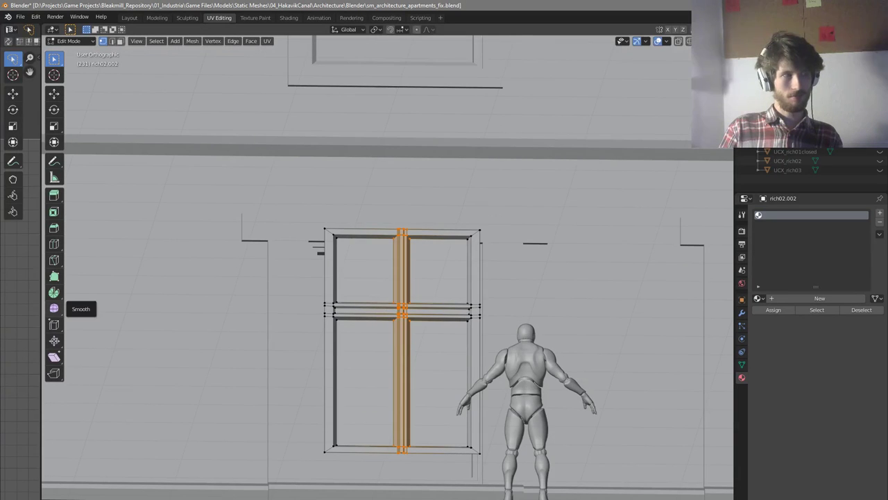
Narrow the selected central vertical bar along X with two scaling passes
{"action": "scroll", "coordinate": [267, 351], "scroll_direction": "up", "scroll_amount": 3}
{"action": "scroll", "coordinate": [578, 339], "scroll_direction": "up", "scroll_amount": 1}
{"action": "key", "text": "s"}
{"action": "key", "text": "x"}
{"action": "left_click", "coordinate": [559, 323]}
{"action": "middle_click_drag", "start_coordinate": [559, 324], "coordinate": [572, 346]}
{"action": "middle_click_drag", "start_coordinate": [670, 346], "coordinate": [651, 340]}
{"action": "key", "text": "s"}
{"action": "key", "text": "x"}
{"action": "left_click", "coordinate": [615, 341]}
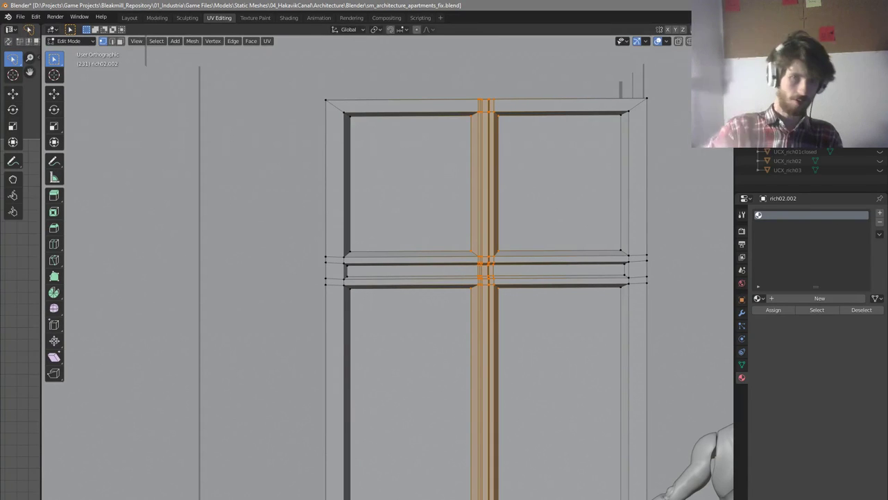
Clear the vertex selection and save the file
{"action": "scroll", "coordinate": [498, 319], "scroll_direction": "down", "scroll_amount": 5}
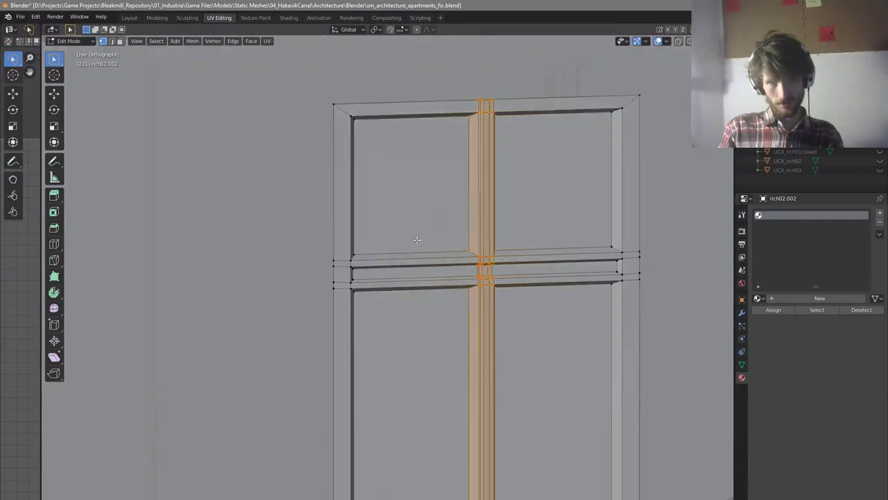
{"action": "middle_click_drag", "start_coordinate": [498, 319], "coordinate": [494, 289]}
{"action": "key", "text": "a"}
{"action": "key", "text": "a"}
{"action": "scroll", "coordinate": [493, 286], "scroll_direction": "up", "scroll_amount": 1}
{"action": "key", "text": "ctrl+s"}
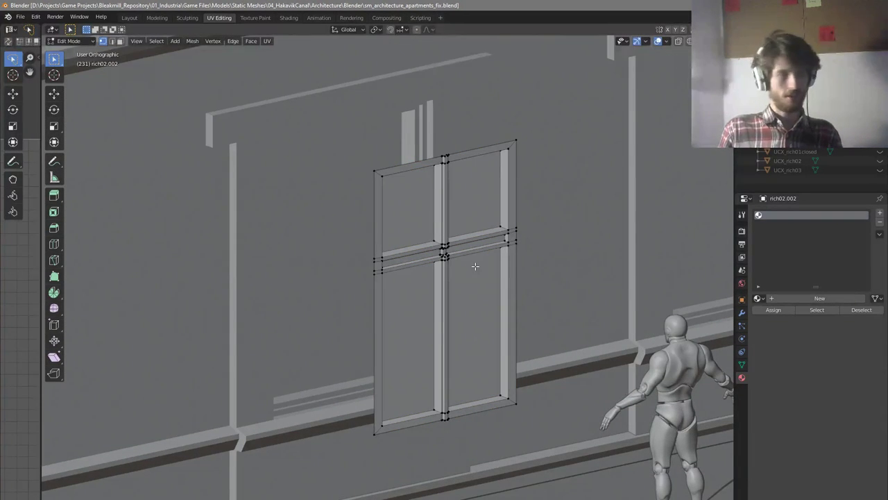
Select the four glass pane faces of the window and move them along Y to adjust their recess depth
{"action": "scroll", "coordinate": [475, 266], "scroll_direction": "up", "scroll_amount": 4}
{"action": "middle_click_drag", "start_coordinate": [468, 266], "coordinate": [489, 352]}
{"action": "key", "text": "3"}
{"action": "left_click", "coordinate": [385, 371]}
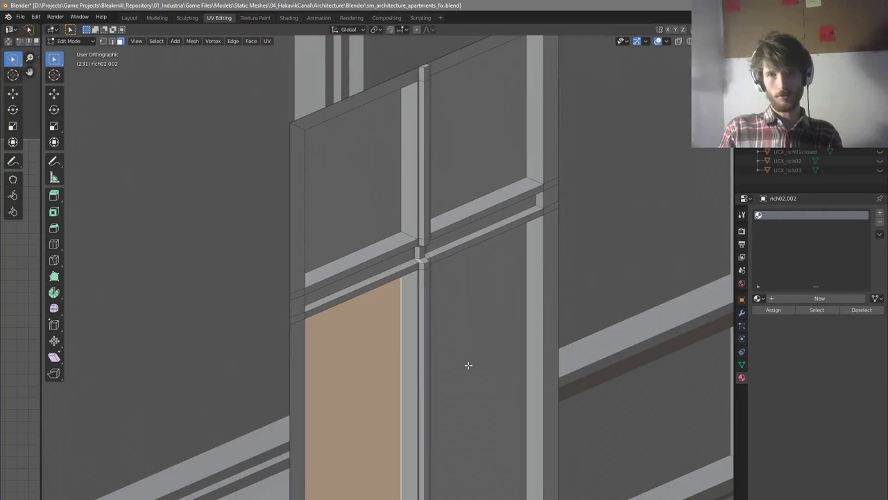
{"action": "left_click", "coordinate": [468, 365], "text": "shift"}
{"action": "left_click", "coordinate": [382, 205], "text": "shift"}
{"action": "left_click", "coordinate": [458, 194], "text": "shift"}
{"action": "key", "text": "g"}
{"action": "key", "text": "y"}
{"action": "middle_click_drag", "start_coordinate": [458, 193], "coordinate": [513, 305]}
{"action": "left_click", "coordinate": [512, 245]}
{"action": "scroll", "coordinate": [442, 195], "scroll_direction": "down", "scroll_amount": 5}
{"action": "key", "text": "s"}
{"action": "key", "text": "Escape"}
{"action": "key", "text": "g"}
{"action": "key", "text": "Escape"}
Select the outer vertical edges of all four panes and scale them along X by about 1.02
{"action": "middle_click_drag", "start_coordinate": [515, 307], "coordinate": [449, 248]}
{"action": "scroll", "coordinate": [327, 304], "scroll_direction": "up", "scroll_amount": 1}
{"action": "key", "text": "1"}
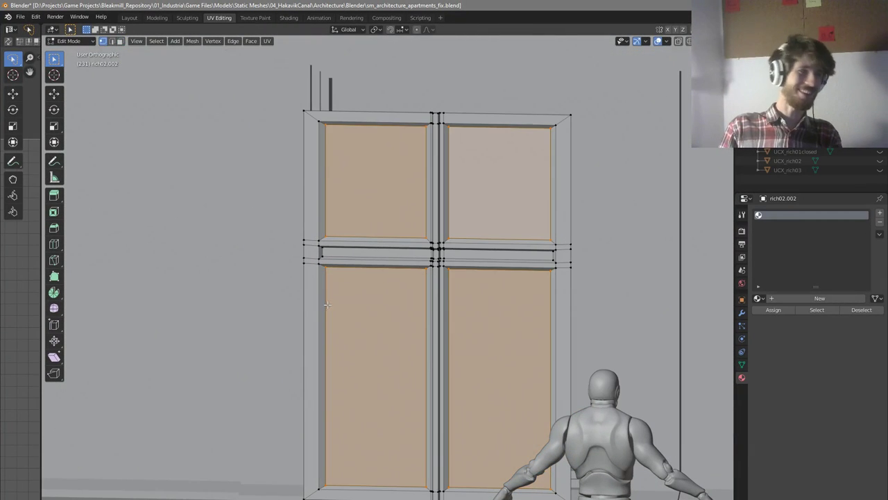
{"action": "key", "text": "2"}
{"action": "left_click", "coordinate": [342, 292]}
{"action": "left_click", "coordinate": [339, 216], "text": "shift"}
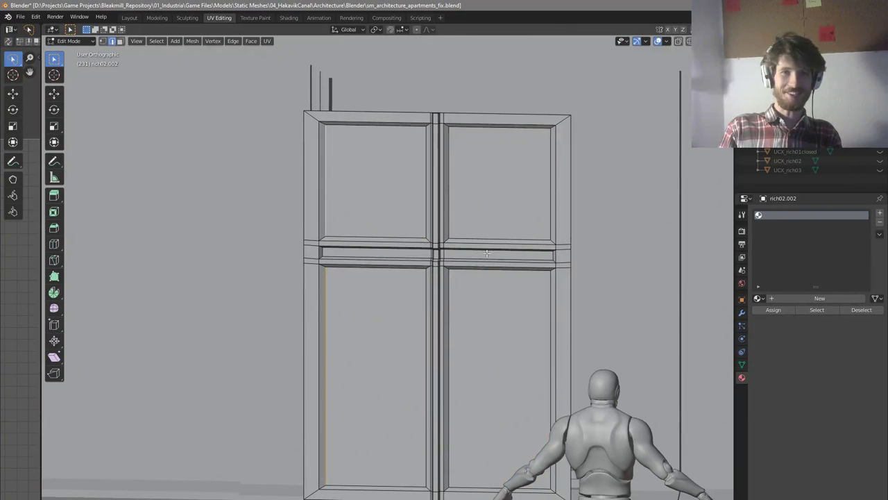
{"action": "middle_click_drag", "start_coordinate": [471, 246], "coordinate": [515, 252]}
{"action": "left_click", "coordinate": [547, 314], "text": "alt+shift"}
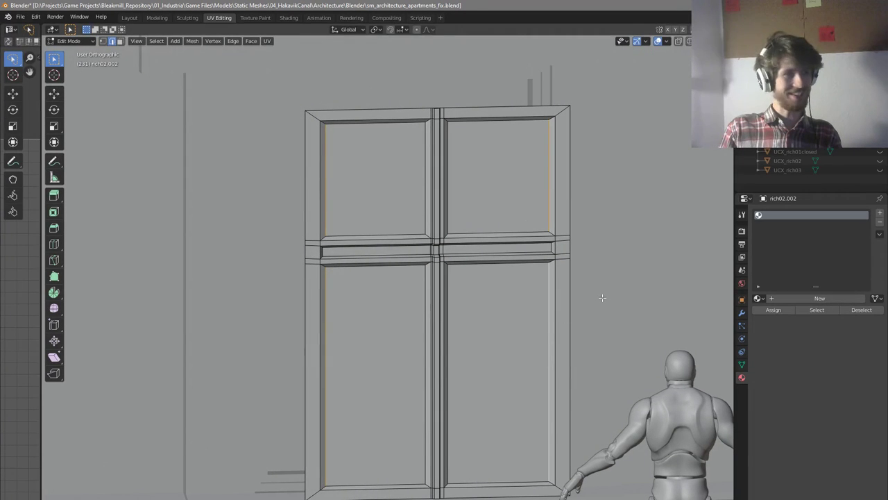
{"action": "key", "text": "KP_1"}
{"action": "key", "text": "s"}
{"action": "key", "text": "x"}
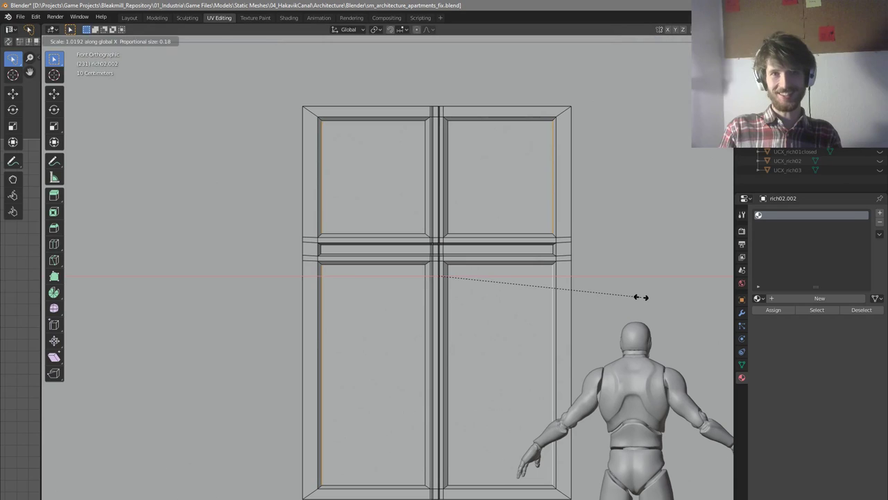
{"action": "left_click", "coordinate": [640, 297]}
Check the adjusted pane edges from the front and save the file
{"action": "scroll", "coordinate": [527, 360], "scroll_direction": "down", "scroll_amount": 3}
{"action": "scroll", "coordinate": [488, 393], "scroll_direction": "up", "scroll_amount": 4}
{"action": "left_click", "coordinate": [479, 380]}
{"action": "scroll", "coordinate": [452, 375], "scroll_direction": "down", "scroll_amount": 2}
{"action": "scroll", "coordinate": [420, 376], "scroll_direction": "up", "scroll_amount": 2}
{"action": "scroll", "coordinate": [482, 368], "scroll_direction": "down", "scroll_amount": 3}
{"action": "key", "text": "ctrl+s"}
{"action": "scroll", "coordinate": [500, 173], "scroll_direction": "down", "scroll_amount": 1}
{"action": "middle_click_drag", "start_coordinate": [510, 159], "coordinate": [485, 254], "text": "shift"}
{"action": "scroll", "coordinate": [507, 222], "scroll_direction": "up", "scroll_amount": 1}
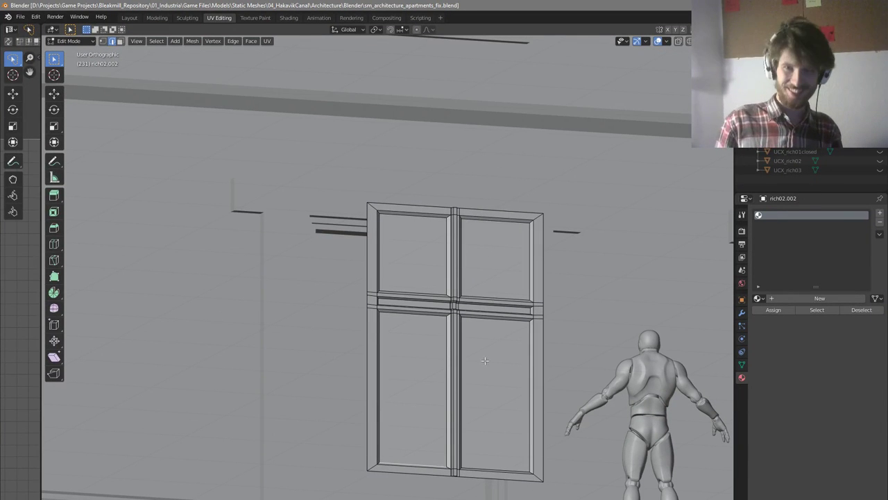
Examine the window's frame and panes from several angles, in and out of edit mode
{"action": "scroll", "coordinate": [466, 311], "scroll_direction": "up", "scroll_amount": 6}
{"action": "scroll", "coordinate": [381, 283], "scroll_direction": "down", "scroll_amount": 5}
{"action": "key", "text": "Tab"}
{"action": "key", "text": "Tab"}
{"action": "middle_click_drag", "start_coordinate": [447, 293], "coordinate": [406, 297]}
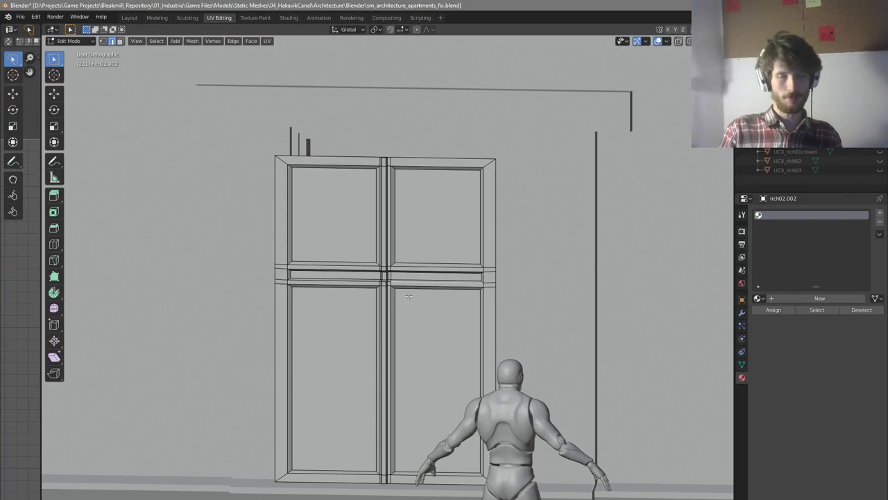
{"action": "middle_click_drag", "start_coordinate": [409, 296], "coordinate": [382, 340]}
{"action": "key", "text": "Tab"}
{"action": "scroll", "coordinate": [390, 340], "scroll_direction": "down", "scroll_amount": 3}
Select the entire window mesh and move it about 1.379 m along Y into the facade's window opening
{"action": "key", "text": "Tab"}
{"action": "key", "text": "a"}
{"action": "key", "text": "alt+a"}
{"action": "key", "text": "Tab"}
{"action": "key", "text": "Tab"}
{"action": "key", "text": "a"}
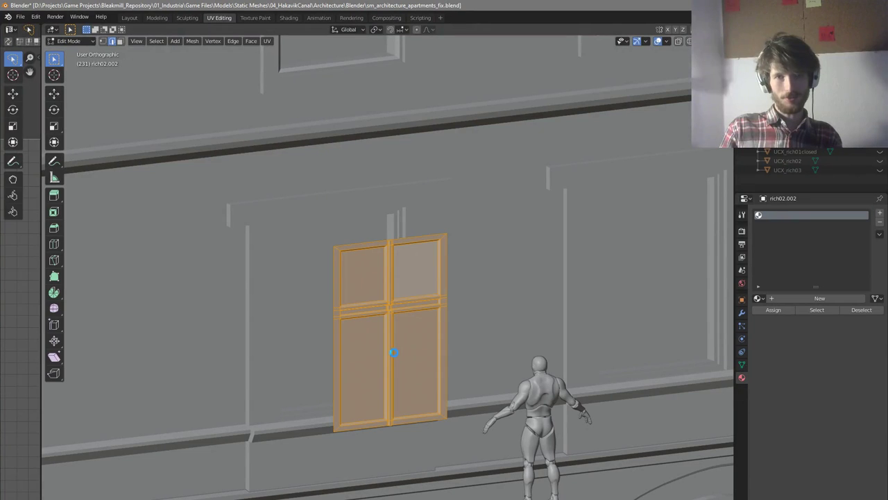
{"action": "key", "text": "alt+a"}
{"action": "key", "text": "a"}
{"action": "middle_click_drag", "start_coordinate": [392, 347], "coordinate": [412, 369]}
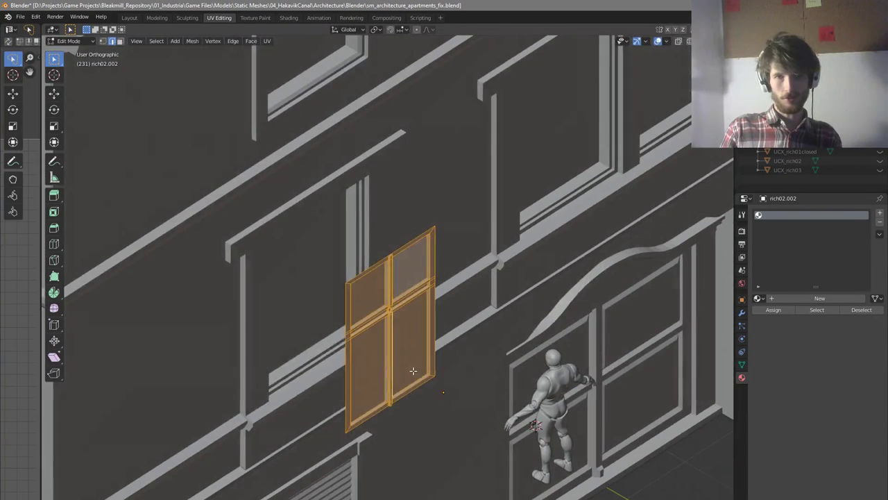
{"action": "key", "text": "g"}
{"action": "key", "text": "y"}
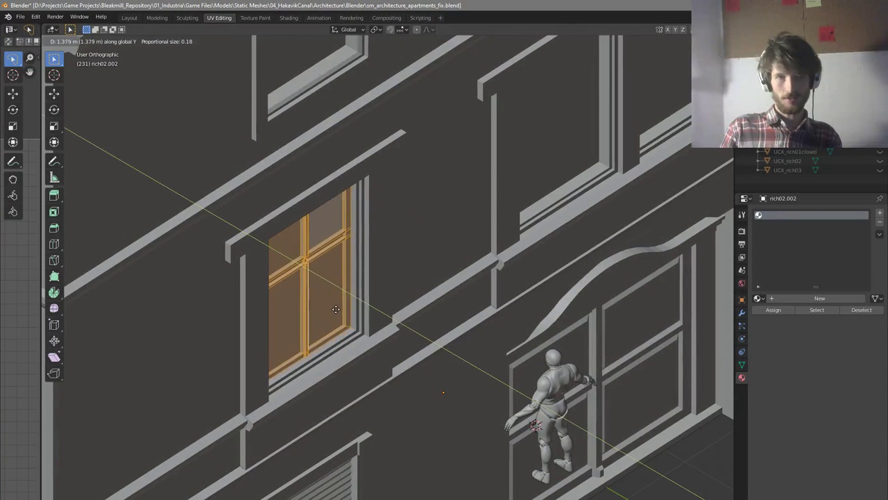
{"action": "left_click", "coordinate": [337, 310]}
{"action": "middle_click_drag", "start_coordinate": [339, 309], "coordinate": [479, 307]}
{"action": "key", "text": "Tab"}
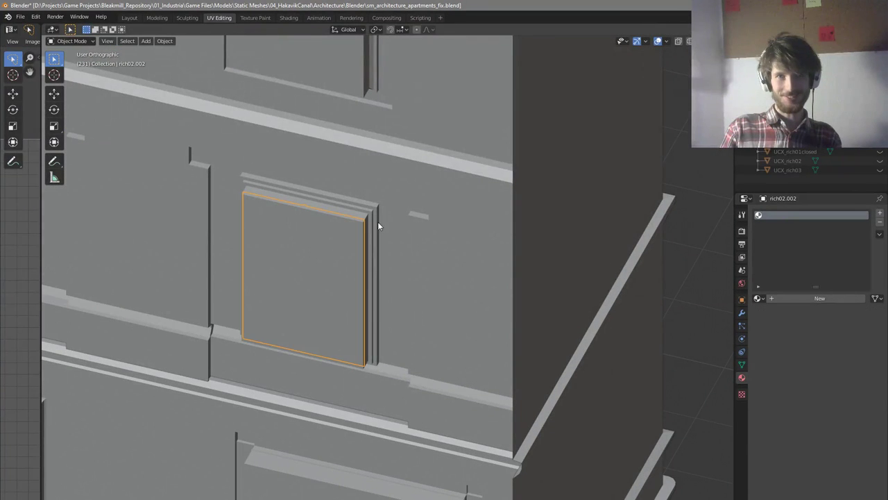
Delete the building face directly behind the inserted window and save the file
{"action": "left_click", "coordinate": [376, 220]}
{"action": "key", "text": "Tab"}
{"action": "key", "text": "3"}
{"action": "left_click", "coordinate": [328, 244]}
{"action": "key", "text": "x"}
{"action": "left_click", "coordinate": [334, 260]}
{"action": "middle_click_drag", "start_coordinate": [334, 259], "coordinate": [183, 247]}
{"action": "key", "text": "Tab"}
{"action": "key", "text": "alt+a"}
{"action": "key", "text": "ctrl+s"}
Reopen the inserted window in edit mode and clear its face selection
{"action": "scroll", "coordinate": [329, 288], "scroll_direction": "down", "scroll_amount": 5}
{"action": "middle_click_drag", "start_coordinate": [299, 294], "coordinate": [319, 293]}
{"action": "left_click", "coordinate": [310, 290]}
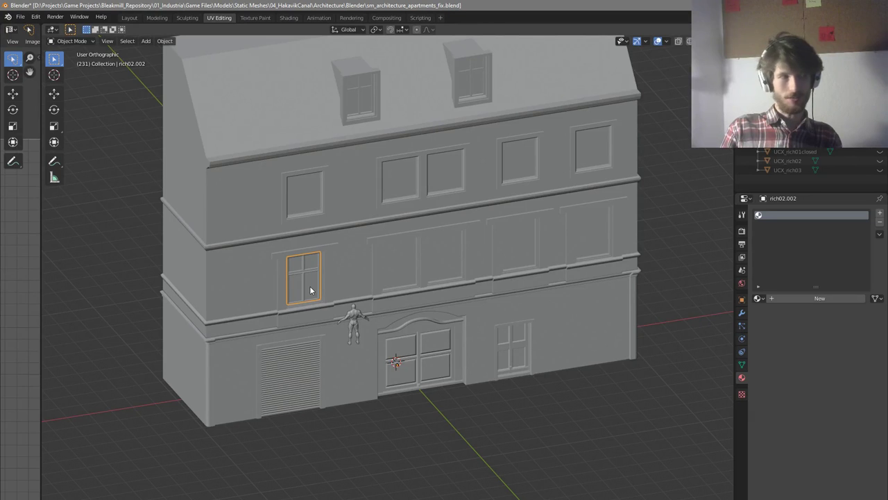
{"action": "key", "text": "Tab"}
{"action": "scroll", "coordinate": [310, 290], "scroll_direction": "up", "scroll_amount": 4}
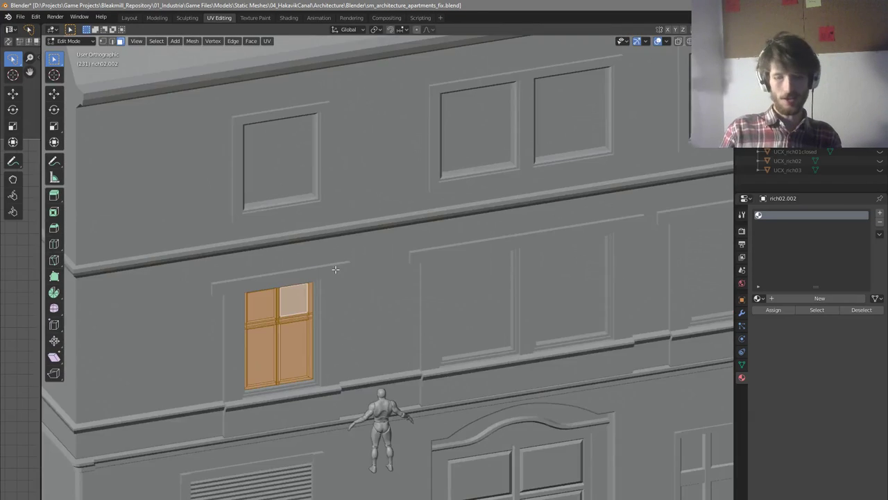
{"action": "key", "text": "KP_1"}
{"action": "key", "text": "alt+a"}
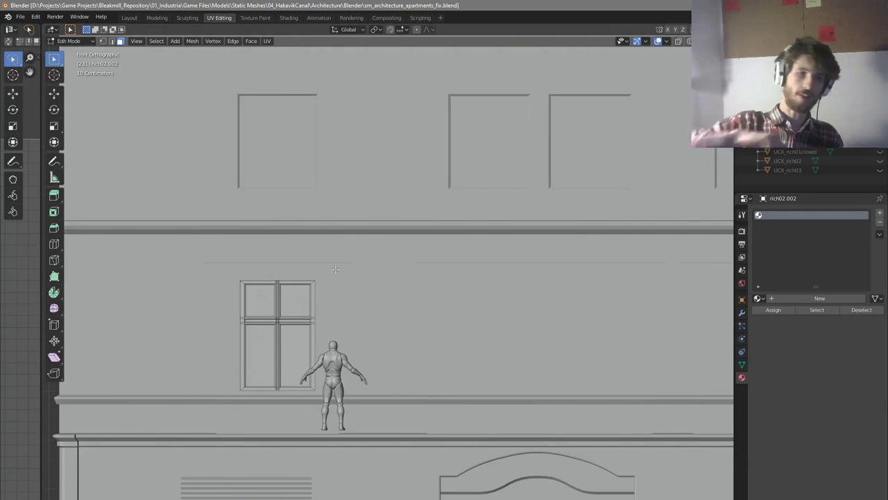
{"action": "middle_click_drag", "start_coordinate": [335, 269], "coordinate": [367, 286]}
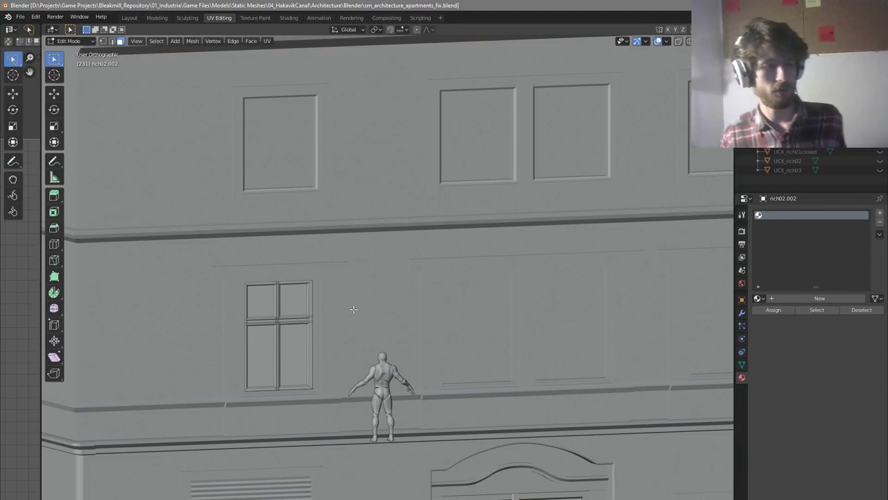
Examine the window's vertical bar and lower panes against the human reference figure
{"action": "scroll", "coordinate": [347, 321], "scroll_direction": "up", "scroll_amount": 6}
{"action": "left_click", "coordinate": [293, 320]}
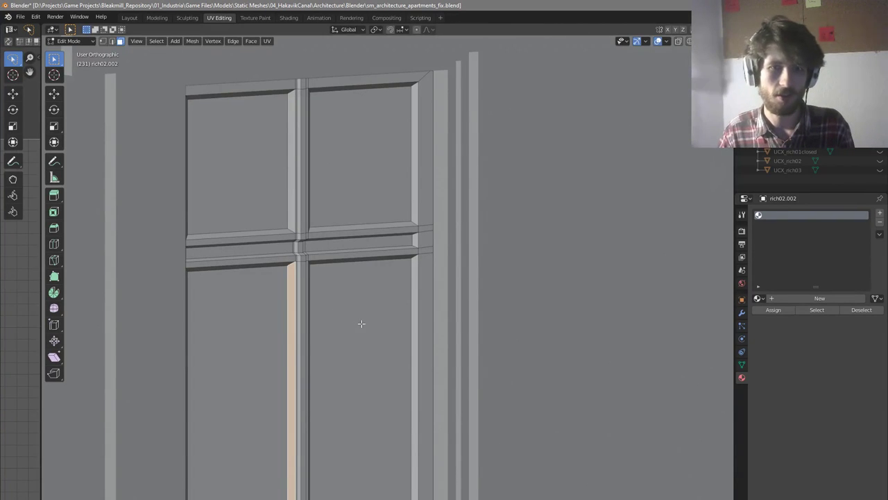
{"action": "scroll", "coordinate": [342, 298], "scroll_direction": "down", "scroll_amount": 6}
{"action": "key", "text": "alt+a"}
{"action": "left_click", "coordinate": [340, 298]}
{"action": "middle_click_drag", "start_coordinate": [340, 298], "coordinate": [264, 306]}
{"action": "scroll", "coordinate": [283, 300], "scroll_direction": "up", "scroll_amount": 4}
{"action": "scroll", "coordinate": [264, 306], "scroll_direction": "down", "scroll_amount": 3}
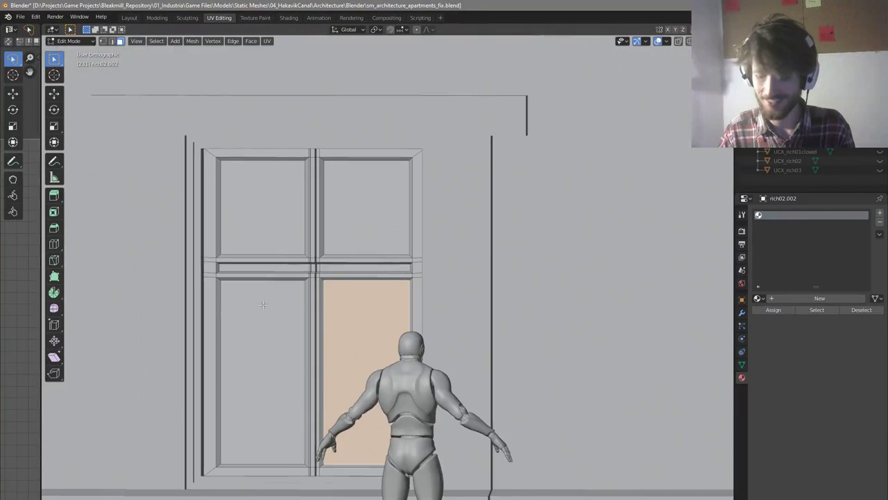
{"action": "key", "text": "KP_1"}
{"action": "scroll", "coordinate": [249, 233], "scroll_direction": "up", "scroll_amount": 3}
{"action": "key", "text": "a"}
{"action": "key", "text": "alt+a"}
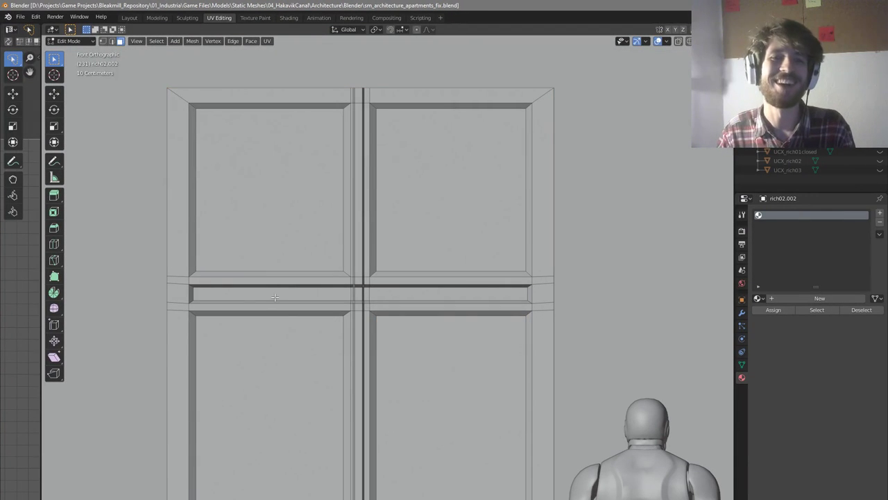
{"action": "left_click", "coordinate": [268, 314]}
{"action": "key", "text": "alt+a"}
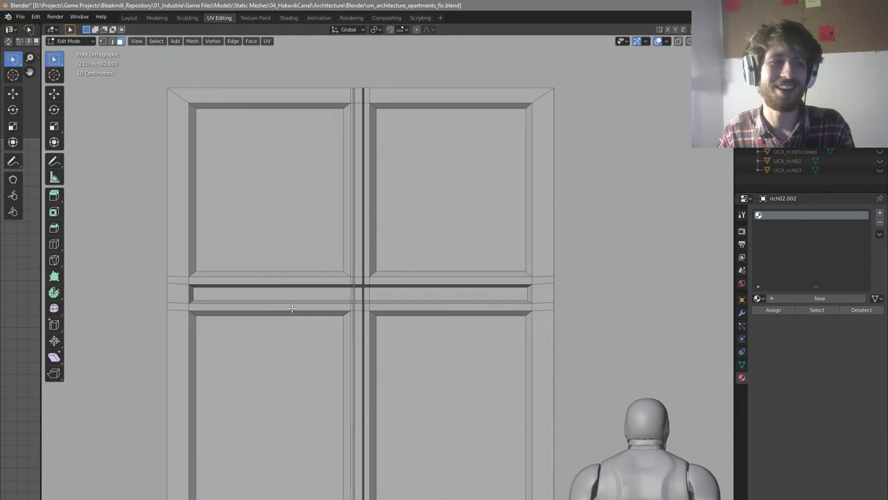
Examine the horizontal crossbar and the sloped faces below it, up close and at facade distance
{"action": "scroll", "coordinate": [313, 342], "scroll_direction": "up", "scroll_amount": 3}
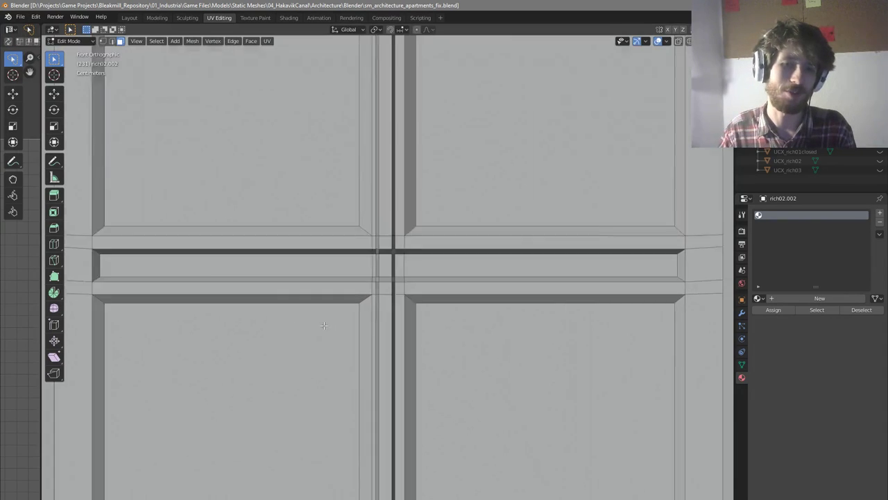
{"action": "scroll", "coordinate": [372, 281], "scroll_direction": "down", "scroll_amount": 3}
{"action": "middle_click_drag", "start_coordinate": [373, 281], "coordinate": [411, 290]}
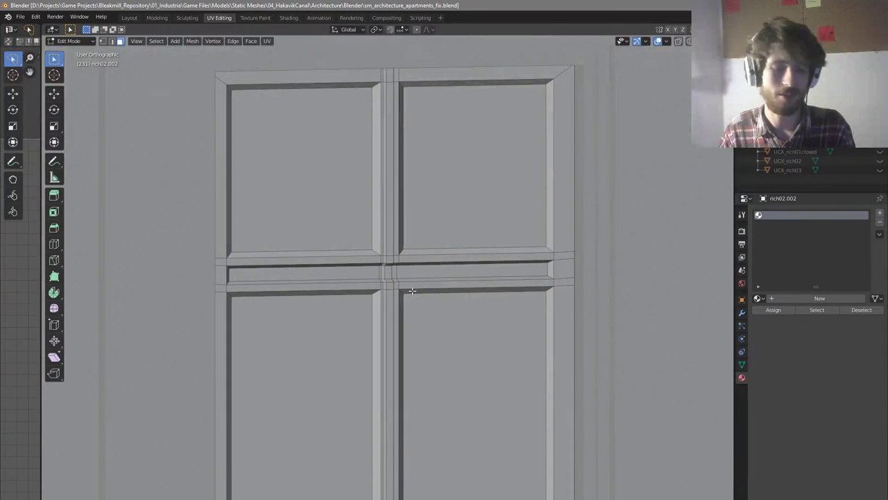
{"action": "middle_click_drag", "start_coordinate": [417, 288], "coordinate": [443, 286]}
{"action": "left_click", "coordinate": [443, 286]}
{"action": "left_click", "coordinate": [436, 289]}
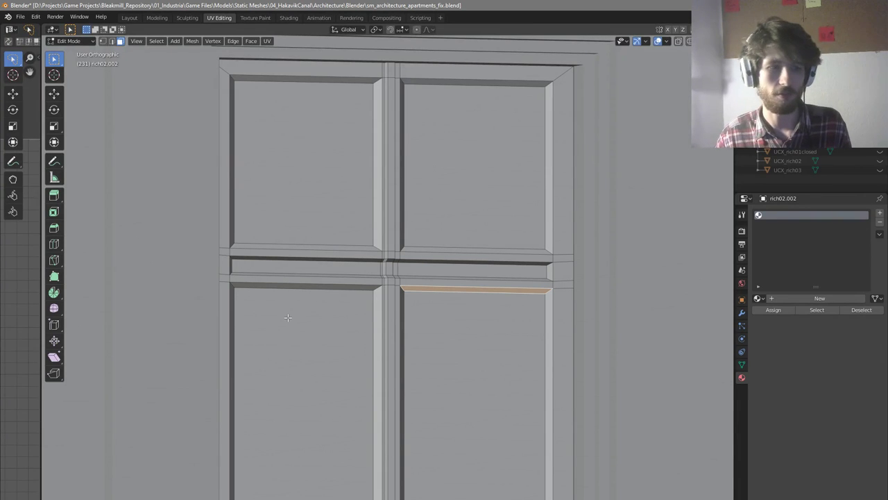
{"action": "middle_click_drag", "start_coordinate": [421, 286], "coordinate": [407, 305]}
{"action": "scroll", "coordinate": [407, 305], "scroll_direction": "down", "scroll_amount": 1}
{"action": "scroll", "coordinate": [469, 317], "scroll_direction": "down", "scroll_amount": 4}
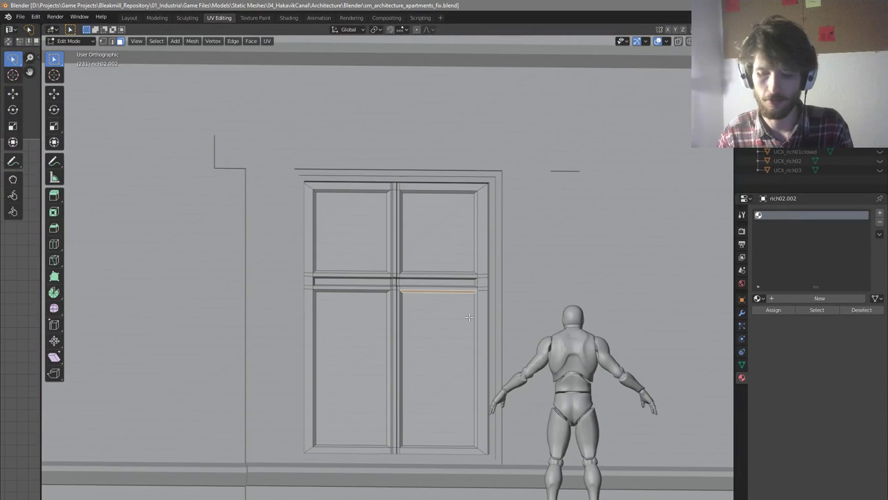
{"action": "key", "text": "KP_1"}
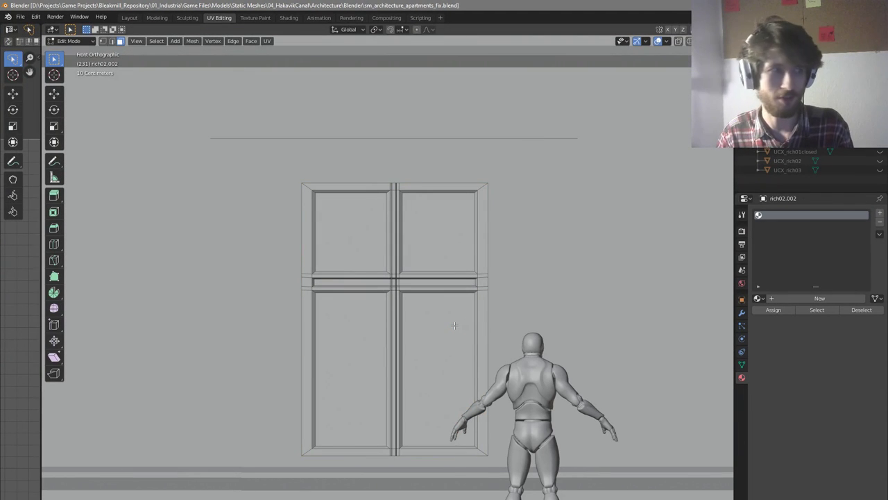
{"action": "scroll", "coordinate": [423, 319], "scroll_direction": "up", "scroll_amount": 4}
{"action": "scroll", "coordinate": [378, 251], "scroll_direction": "down", "scroll_amount": 3}
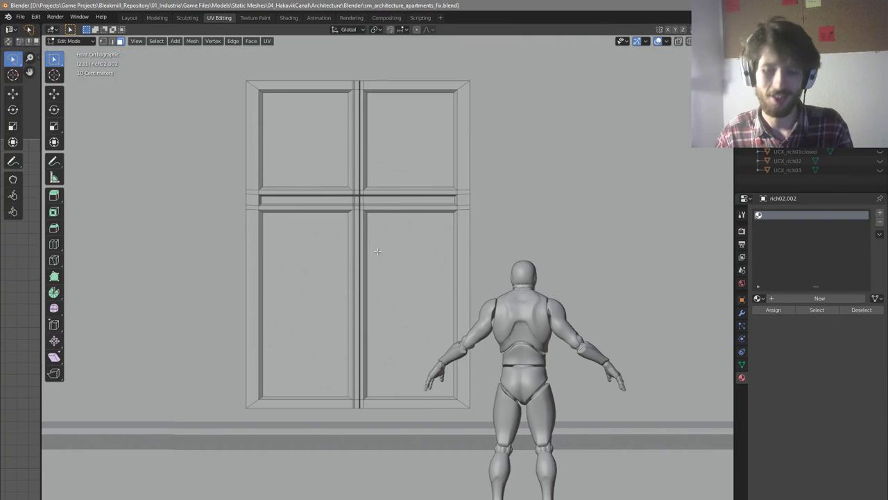
{"action": "scroll", "coordinate": [280, 296], "scroll_direction": "down", "scroll_amount": 6}
{"action": "scroll", "coordinate": [281, 296], "scroll_direction": "up", "scroll_amount": 6}
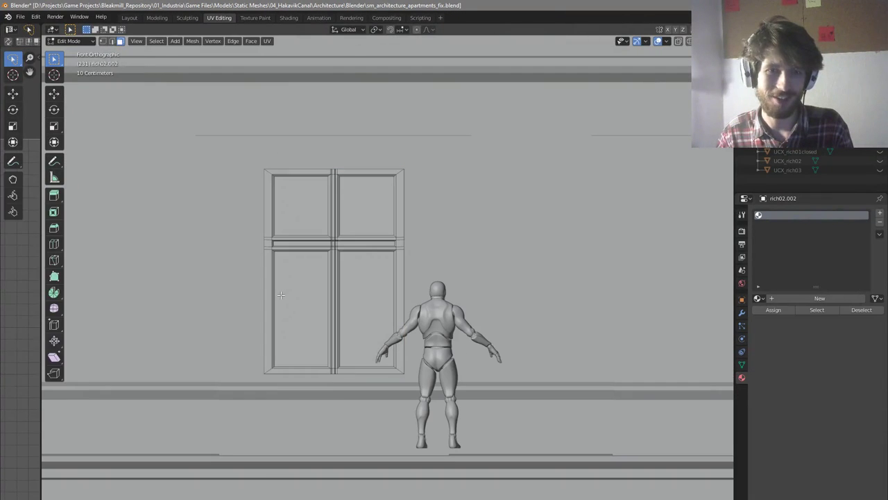
Leave edit mode on the window and save the file
{"action": "key", "text": "Tab"}
{"action": "scroll", "coordinate": [285, 285], "scroll_direction": "up", "scroll_amount": 4}
{"action": "key", "text": "ctrl+s"}
{"action": "scroll", "coordinate": [348, 277], "scroll_direction": "down", "scroll_amount": 2}
{"action": "middle_click_drag", "start_coordinate": [349, 277], "coordinate": [364, 286]}
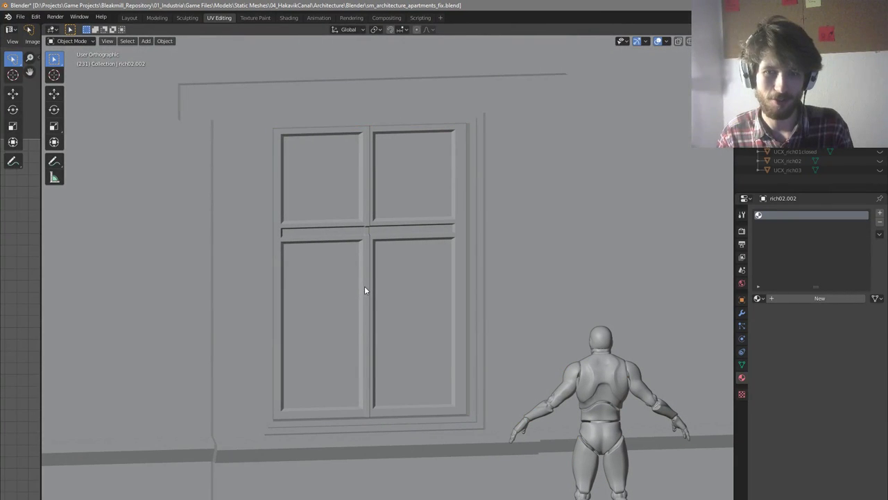
{"action": "key", "text": "Tab"}
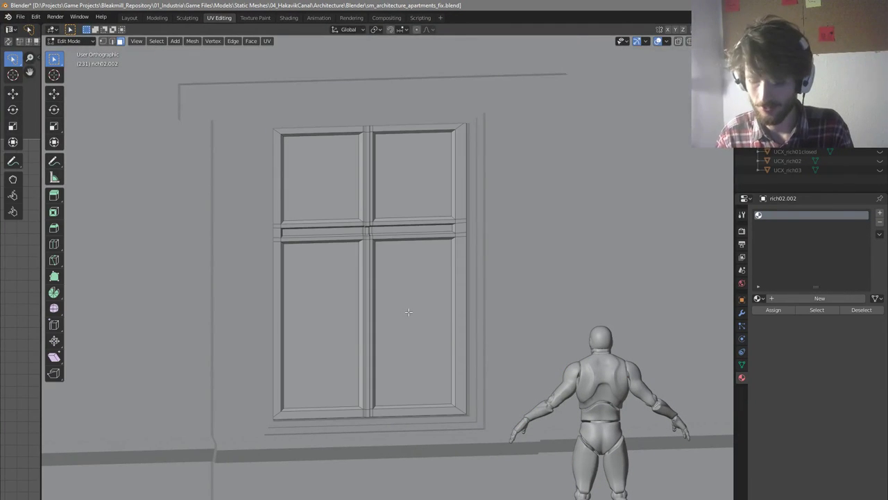
{"action": "key", "text": "KP_1"}
{"action": "key", "text": "a"}
{"action": "key", "text": "s"}
{"action": "key", "text": "z"}
{"action": "right_click", "coordinate": [527, 290]}
{"action": "key", "text": "s"}
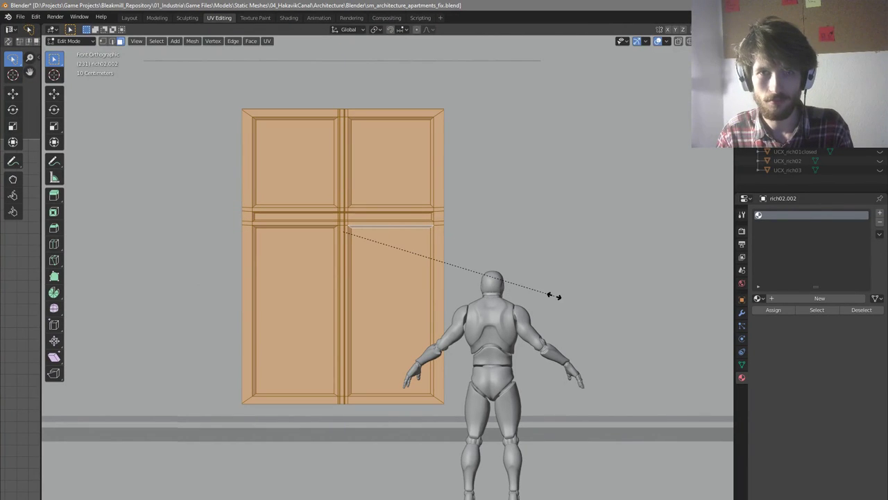
{"action": "key", "text": "z"}
{"action": "right_click", "coordinate": [555, 296]}
Select the sloped top faces of both lower panes and save the file
{"action": "key", "text": "ctrl+s"}
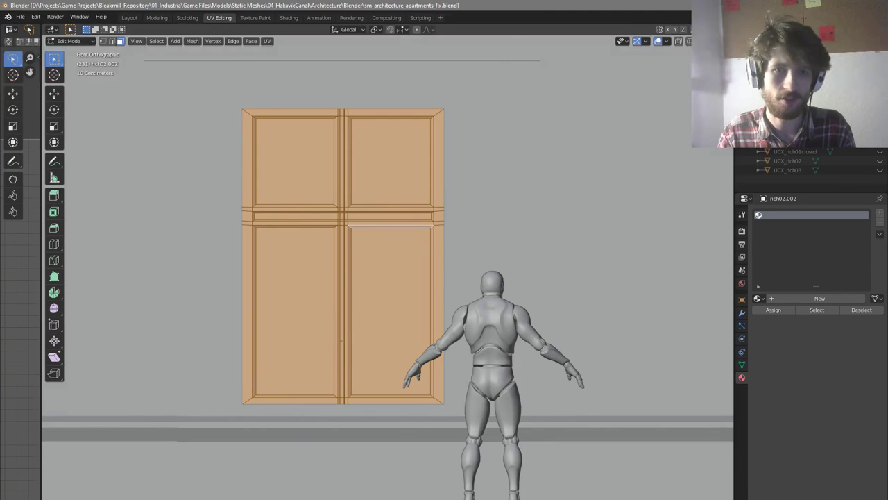
{"action": "middle_click_drag", "start_coordinate": [360, 354], "coordinate": [377, 313]}
{"action": "scroll", "coordinate": [366, 236], "scroll_direction": "up", "scroll_amount": 5}
{"action": "left_click", "coordinate": [366, 236]}
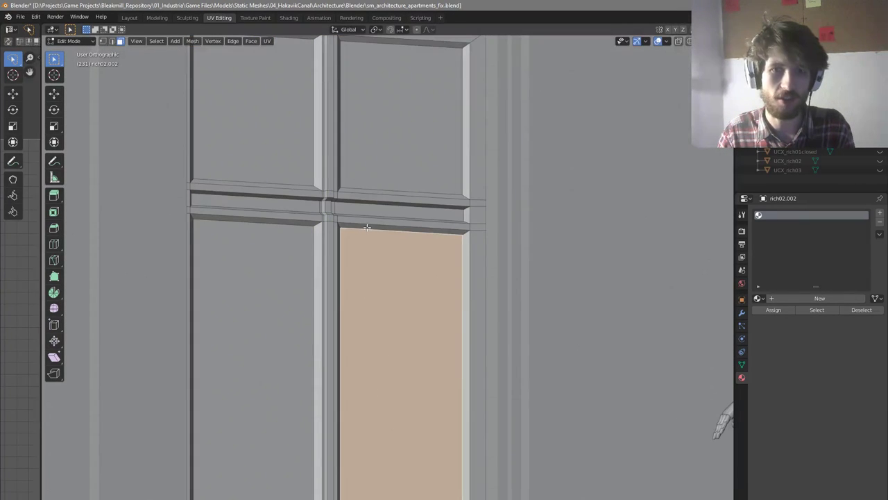
{"action": "left_click", "coordinate": [366, 233]}
{"action": "scroll", "coordinate": [357, 237], "scroll_direction": "down", "scroll_amount": 5}
{"action": "scroll", "coordinate": [357, 237], "scroll_direction": "up", "scroll_amount": 3}
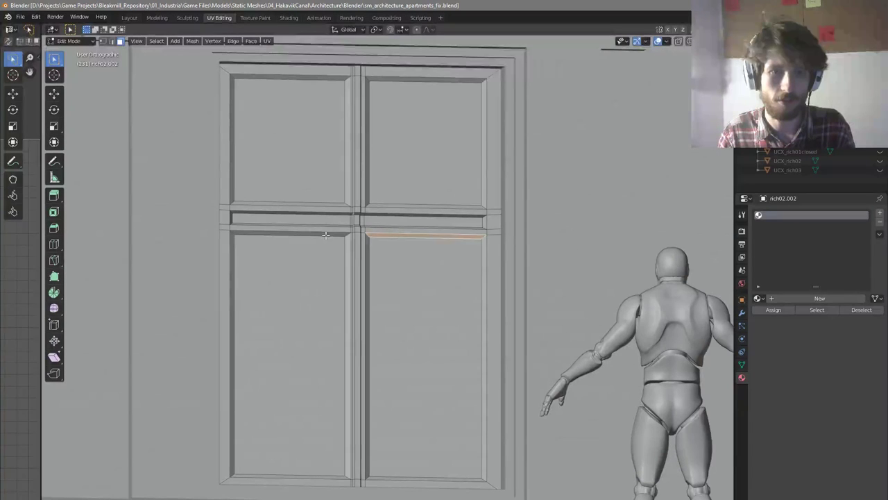
{"action": "left_click", "coordinate": [330, 236], "text": "shift"}
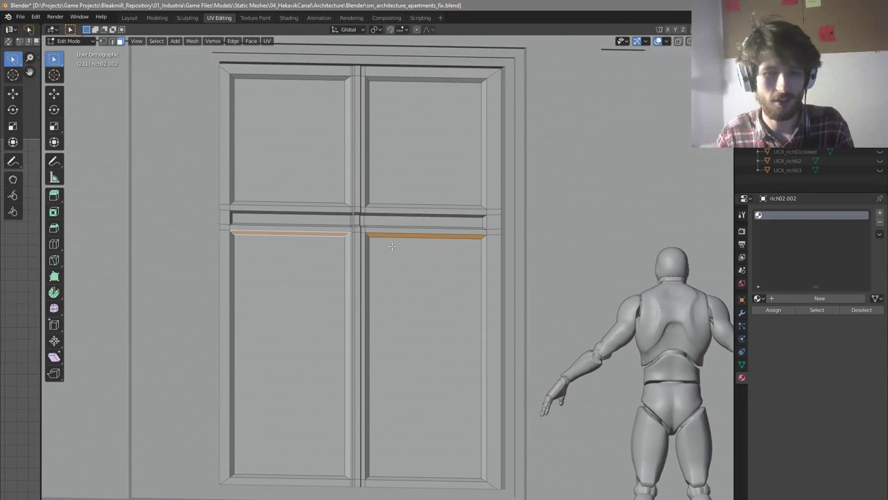
{"action": "key", "text": "KP_1"}
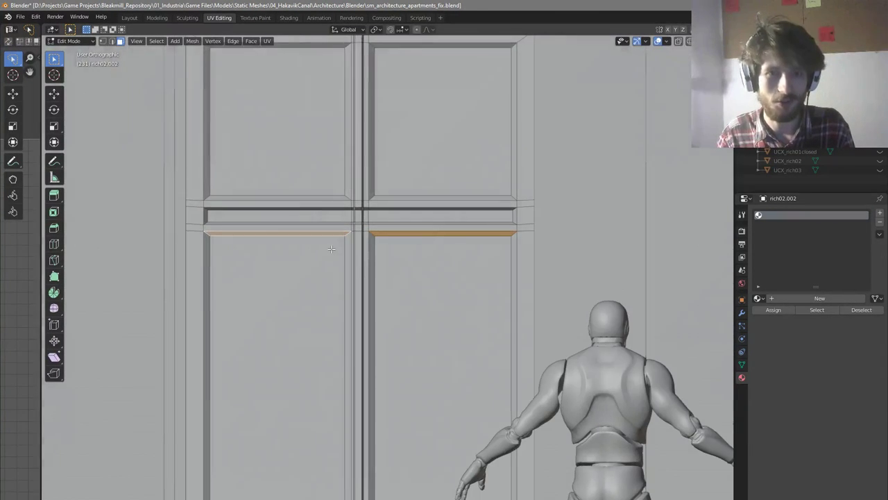
{"action": "scroll", "coordinate": [331, 248], "scroll_direction": "up", "scroll_amount": 1}
{"action": "key", "text": "ctrl+s"}
{"action": "middle_click_drag", "start_coordinate": [389, 232], "coordinate": [364, 239], "text": "shift"}
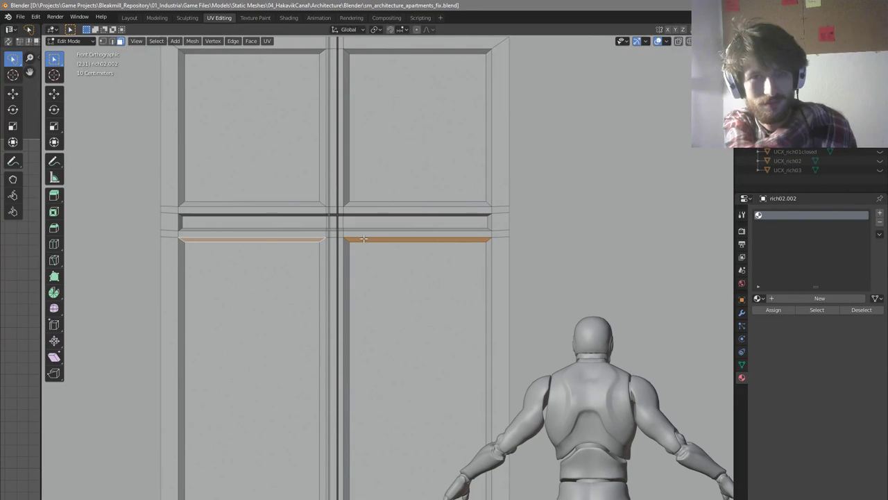
Examine the window's panes and crossbars from several angles, with and without the mesh in edit mode
{"action": "scroll", "coordinate": [374, 241], "scroll_direction": "down", "scroll_amount": 6}
{"action": "key", "text": "Tab"}
{"action": "scroll", "coordinate": [394, 237], "scroll_direction": "up", "scroll_amount": 4}
{"action": "middle_click_drag", "start_coordinate": [395, 237], "coordinate": [433, 282]}
{"action": "key", "text": "alt+a"}
{"action": "scroll", "coordinate": [417, 252], "scroll_direction": "down", "scroll_amount": 4}
{"action": "left_click", "coordinate": [410, 267]}
{"action": "scroll", "coordinate": [402, 273], "scroll_direction": "down", "scroll_amount": 2}
{"action": "left_click", "coordinate": [375, 283]}
{"action": "middle_click_drag", "start_coordinate": [375, 284], "coordinate": [502, 294]}
{"action": "scroll", "coordinate": [397, 295], "scroll_direction": "up", "scroll_amount": 4}
{"action": "key", "text": "Tab"}
{"action": "middle_click_drag", "start_coordinate": [432, 298], "coordinate": [376, 285]}
Leave edit mode, deselect everything, return to the front view and save the file
{"action": "key", "text": "Tab"}
{"action": "scroll", "coordinate": [421, 294], "scroll_direction": "down", "scroll_amount": 3}
{"action": "key", "text": "alt+a"}
{"action": "key", "text": "KP_1"}
{"action": "key", "text": "ctrl+s"}
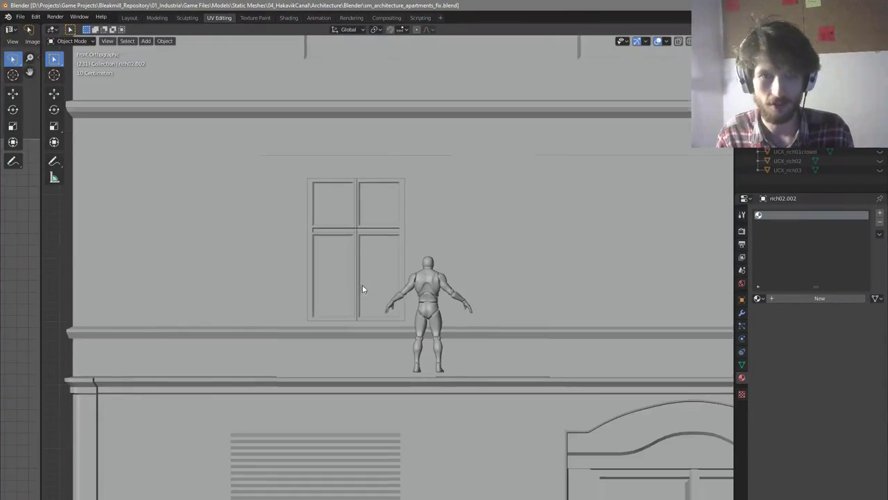
Examine the window's proportions in front view against the human reference figure and surrounding facade
{"action": "scroll", "coordinate": [362, 284], "scroll_direction": "up", "scroll_amount": 8}
{"action": "scroll", "coordinate": [294, 266], "scroll_direction": "down", "scroll_amount": 8}
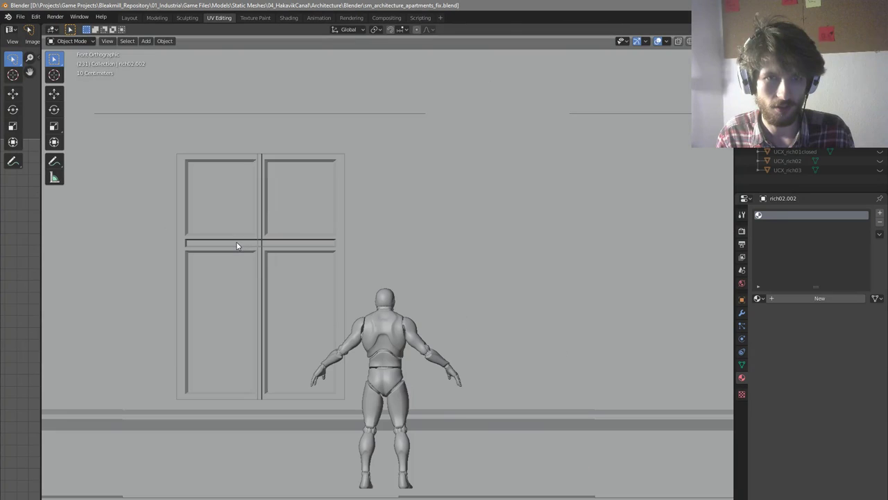
{"action": "scroll", "coordinate": [236, 246], "scroll_direction": "down", "scroll_amount": 4}
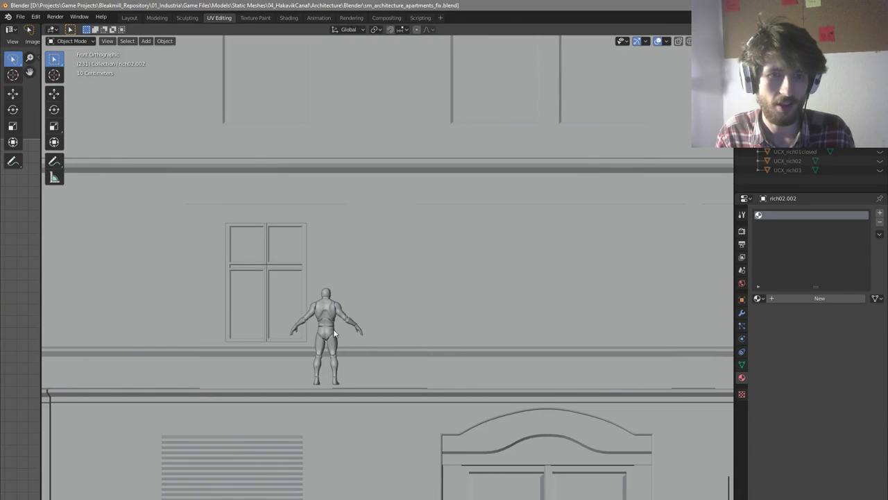
{"action": "scroll", "coordinate": [278, 319], "scroll_direction": "up", "scroll_amount": 3}
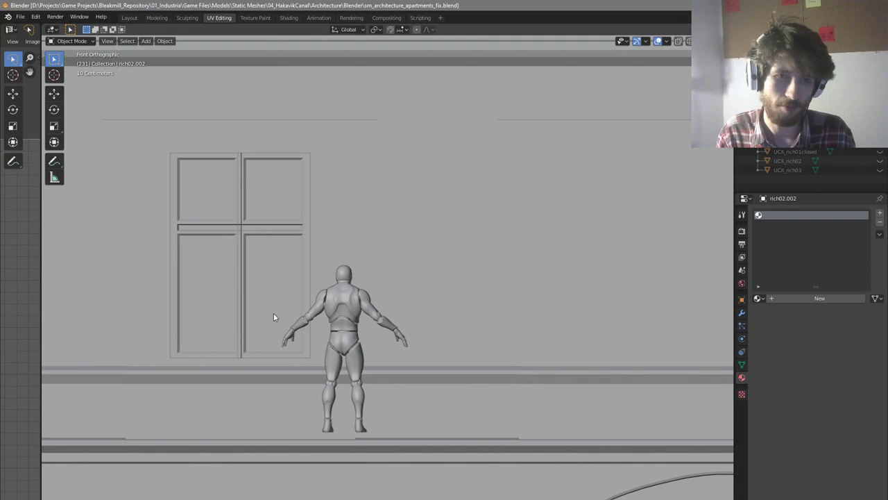
{"action": "scroll", "coordinate": [292, 302], "scroll_direction": "up", "scroll_amount": 2}
{"action": "scroll", "coordinate": [302, 299], "scroll_direction": "down", "scroll_amount": 2}
{"action": "middle_click_drag", "start_coordinate": [265, 276], "coordinate": [342, 303], "text": "shift"}
{"action": "scroll", "coordinate": [342, 304], "scroll_direction": "up", "scroll_amount": 1}
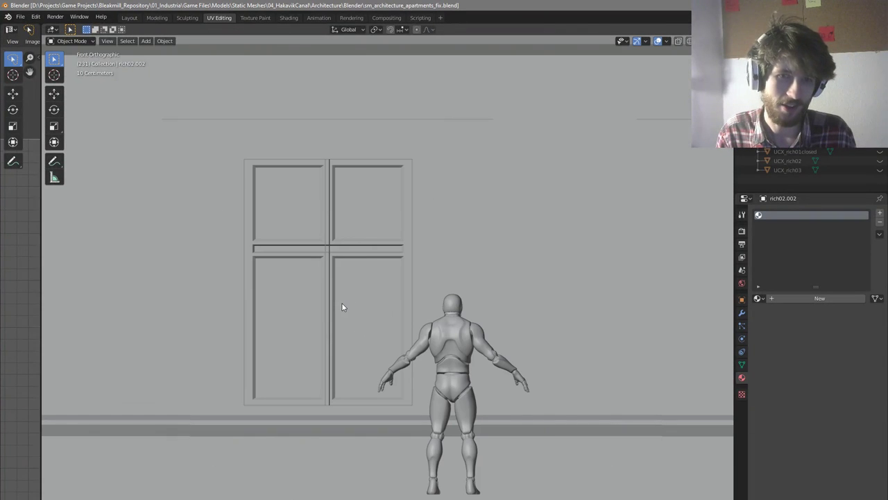
{"action": "scroll", "coordinate": [342, 306], "scroll_direction": "up", "scroll_amount": 1}
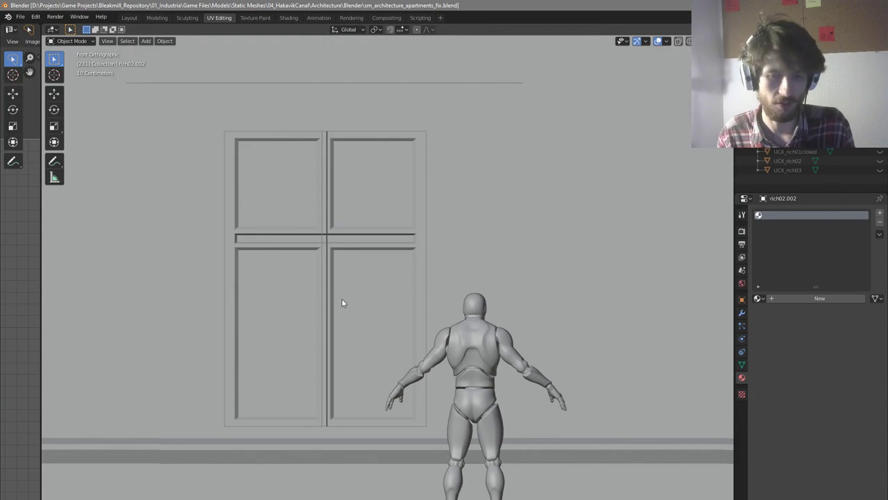
{"action": "scroll", "coordinate": [337, 281], "scroll_direction": "up", "scroll_amount": 1}
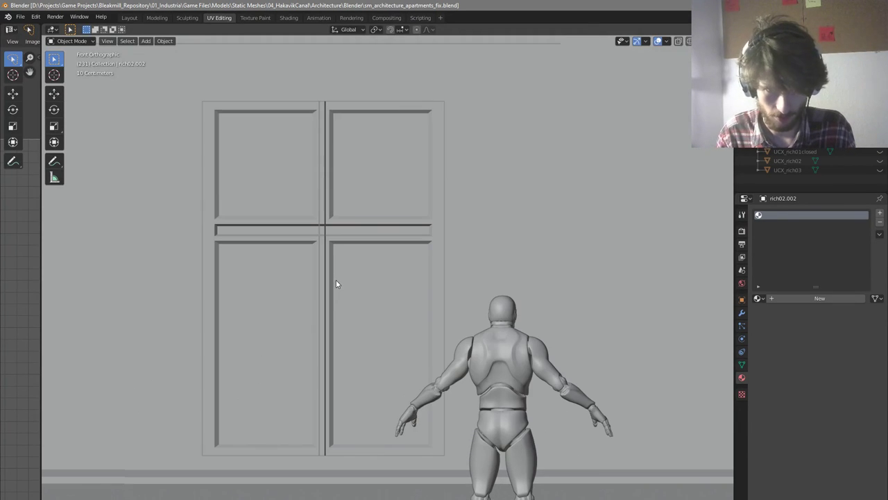
{"action": "scroll", "coordinate": [333, 292], "scroll_direction": "up", "scroll_amount": 3}
{"action": "scroll", "coordinate": [354, 309], "scroll_direction": "down", "scroll_amount": 3}
{"action": "scroll", "coordinate": [341, 272], "scroll_direction": "up", "scroll_amount": 2}
Edit the window mesh, clear its face selection, save the file and return to face selection mode
{"action": "key", "text": "Tab"}
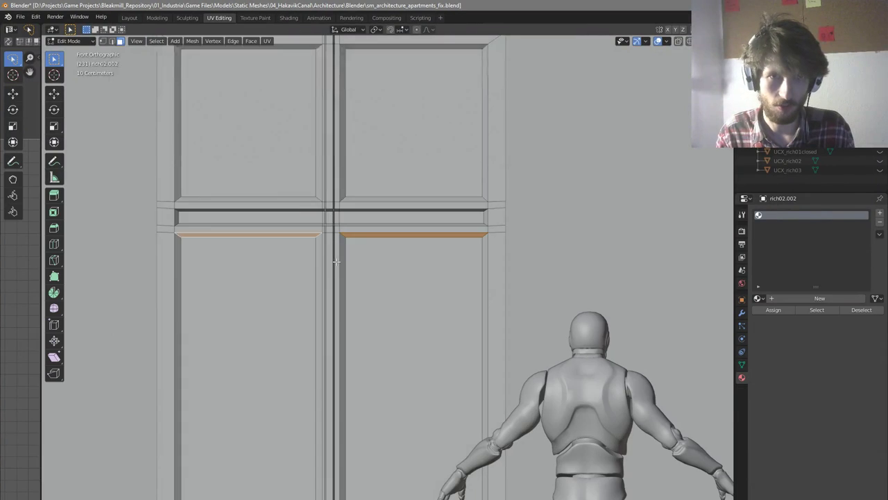
{"action": "scroll", "coordinate": [334, 254], "scroll_direction": "up", "scroll_amount": 4}
{"action": "left_click", "coordinate": [333, 222]}
{"action": "key", "text": "2"}
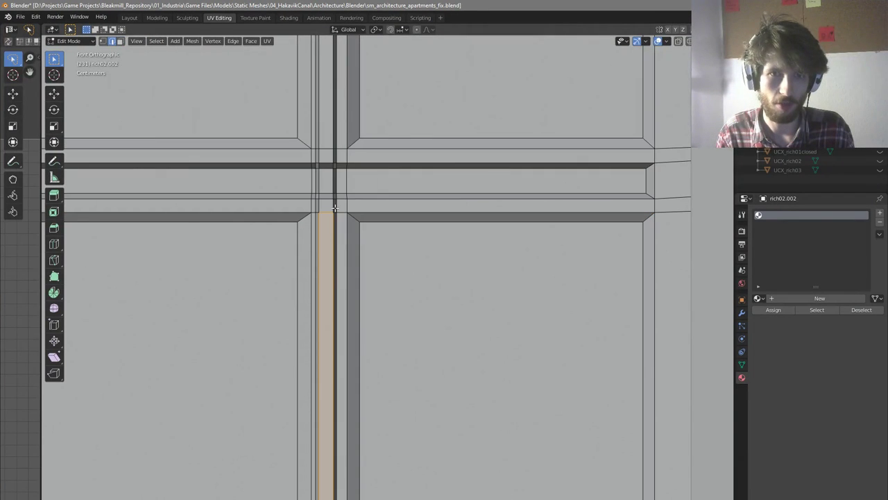
{"action": "key", "text": "ctrl+s"}
{"action": "scroll", "coordinate": [336, 208], "scroll_direction": "down", "scroll_amount": 3}
{"action": "key", "text": "alt+a"}
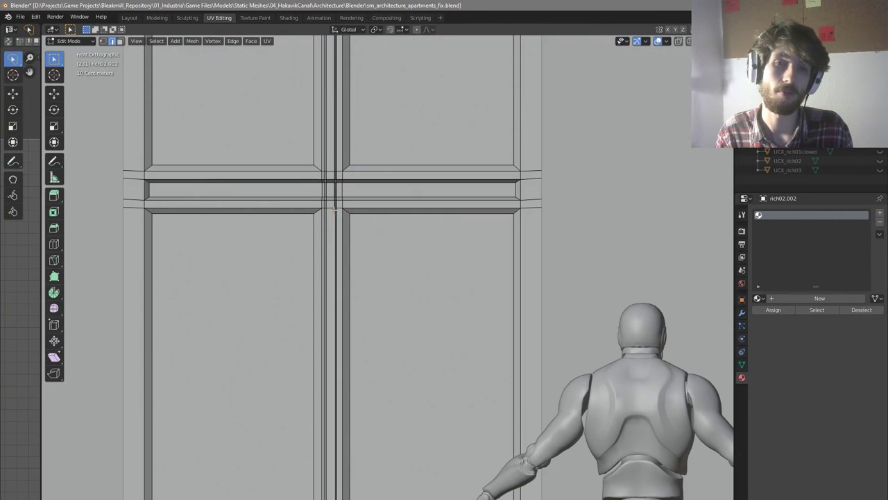
{"action": "key", "text": "3"}
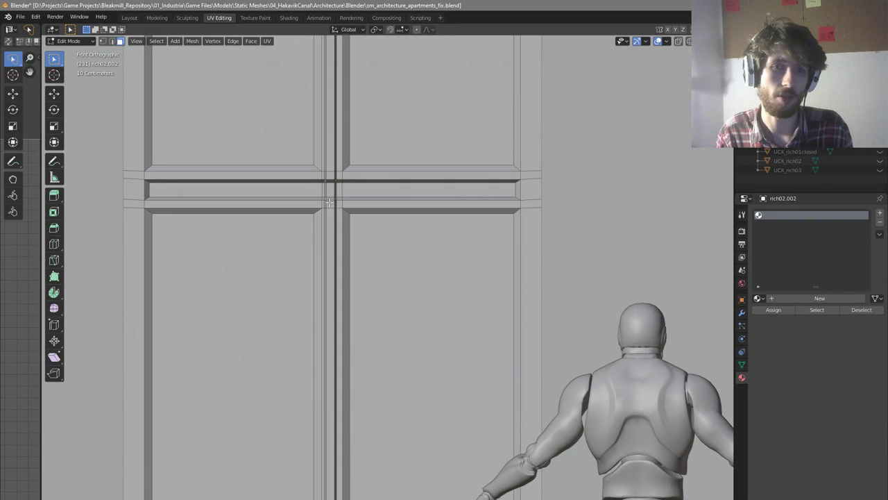
Examine the finished window within the whole facade from the front and from an angle
{"action": "scroll", "coordinate": [329, 202], "scroll_direction": "down", "scroll_amount": 3}
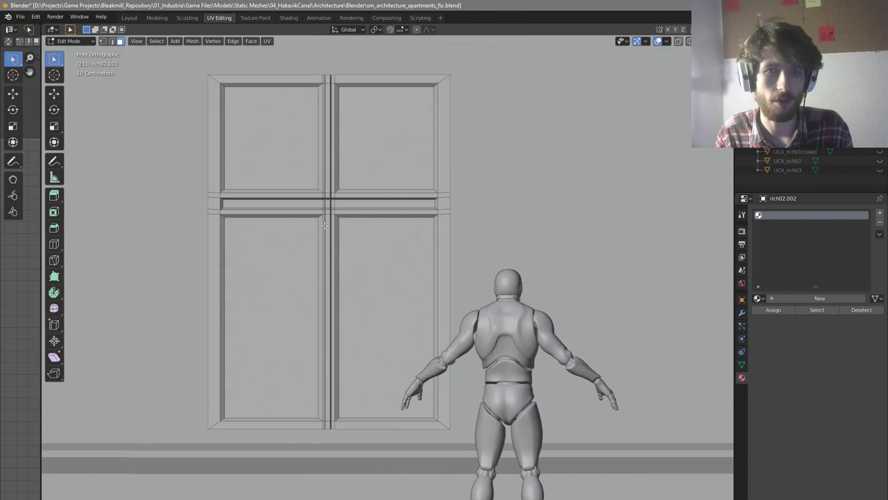
{"action": "scroll", "coordinate": [329, 202], "scroll_direction": "up", "scroll_amount": 2}
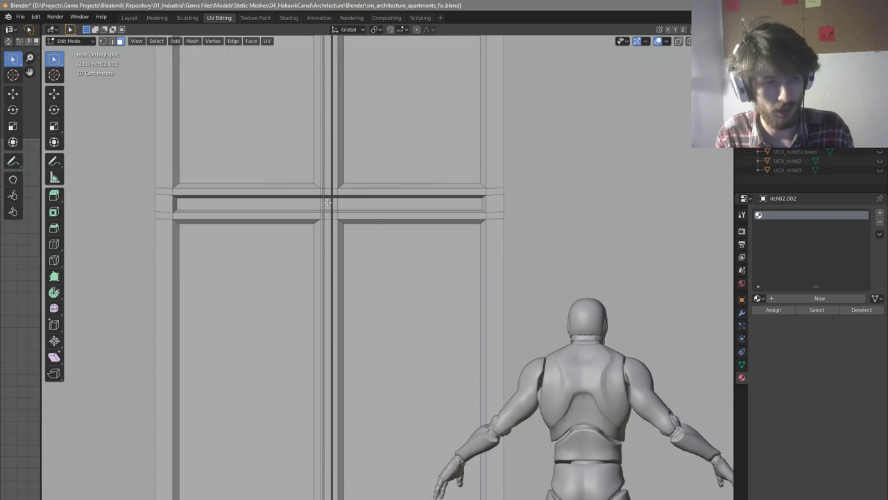
{"action": "scroll", "coordinate": [327, 202], "scroll_direction": "down", "scroll_amount": 3}
{"action": "middle_click_drag", "start_coordinate": [327, 202], "coordinate": [374, 254]}
{"action": "scroll", "coordinate": [365, 247], "scroll_direction": "down", "scroll_amount": 3}
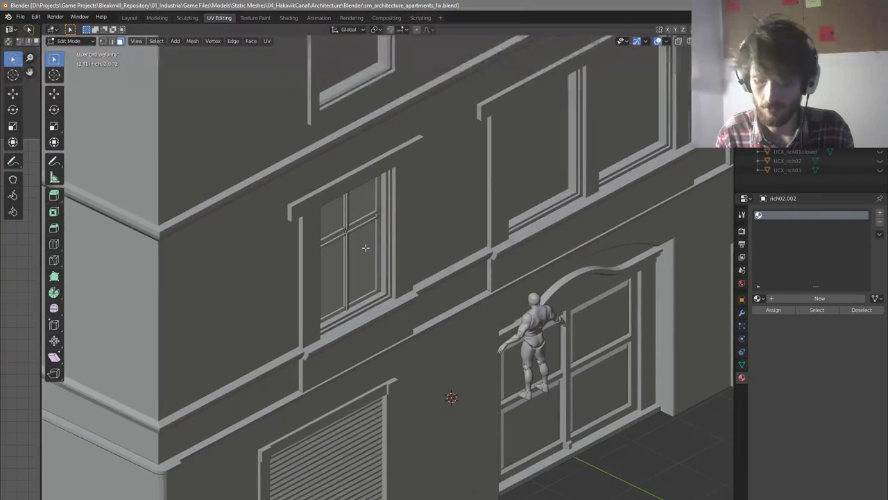
{"action": "key", "text": "KP_1"}
{"action": "scroll", "coordinate": [366, 247], "scroll_direction": "down", "scroll_amount": 8}
{"action": "scroll", "coordinate": [442, 220], "scroll_direction": "up", "scroll_amount": 6}
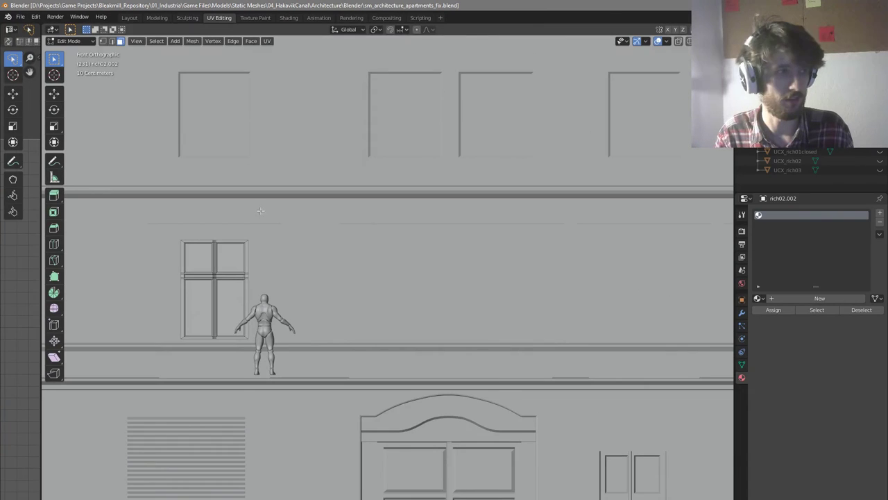
Check the facade in wireframe, leave edit mode, restore solid shading and select the window object
{"action": "scroll", "coordinate": [260, 211], "scroll_direction": "down", "scroll_amount": 1}
{"action": "key", "text": "z"}
{"action": "left_click", "coordinate": [288, 246]}
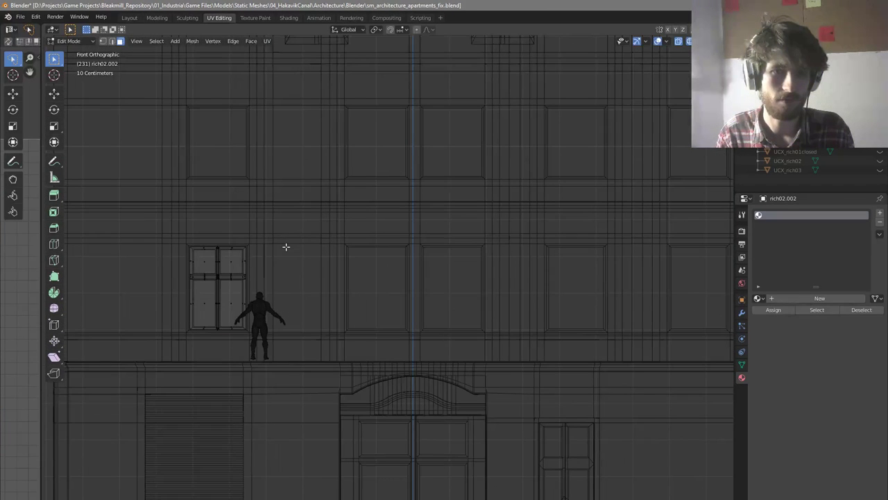
{"action": "key", "text": "Tab"}
{"action": "key", "text": "z"}
{"action": "left_click", "coordinate": [277, 260]}
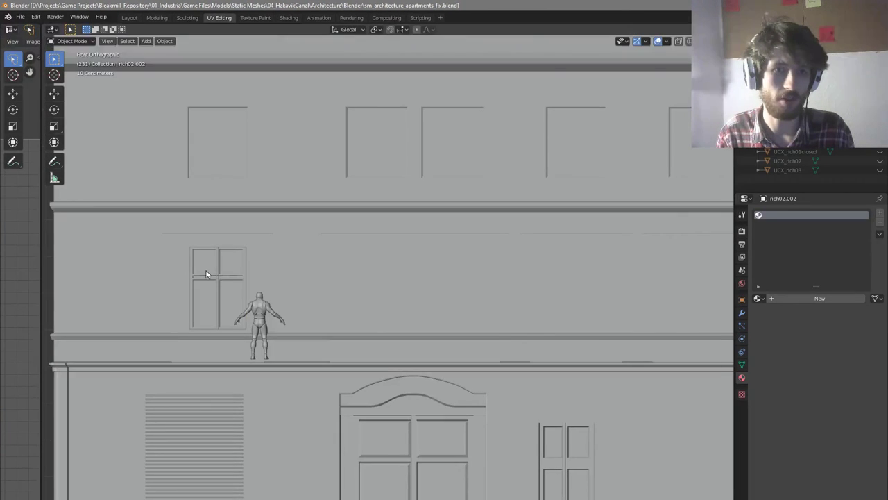
{"action": "left_click", "coordinate": [205, 274]}
{"action": "scroll", "coordinate": [208, 276], "scroll_direction": "up", "scroll_amount": 4}
{"action": "middle_click_drag", "start_coordinate": [225, 282], "coordinate": [248, 290]}
{"action": "scroll", "coordinate": [251, 293], "scroll_direction": "down", "scroll_amount": 2}
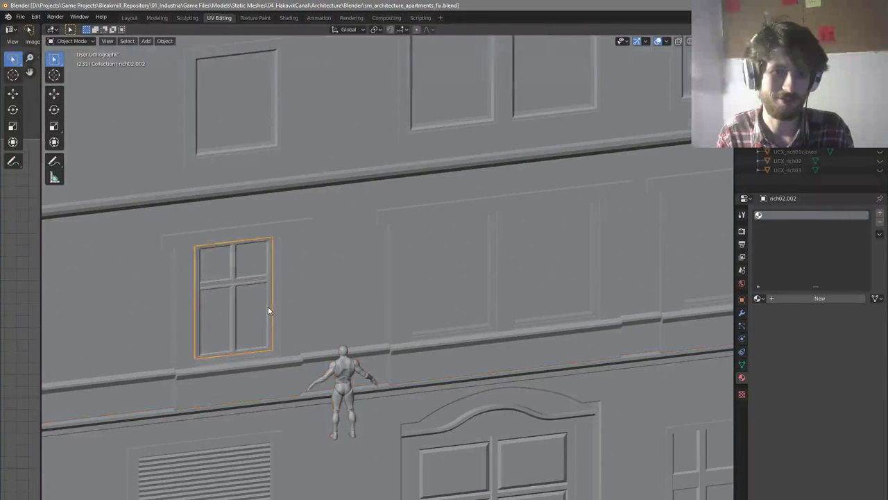
{"action": "key", "text": "alt+a"}
{"action": "left_click", "coordinate": [259, 308]}
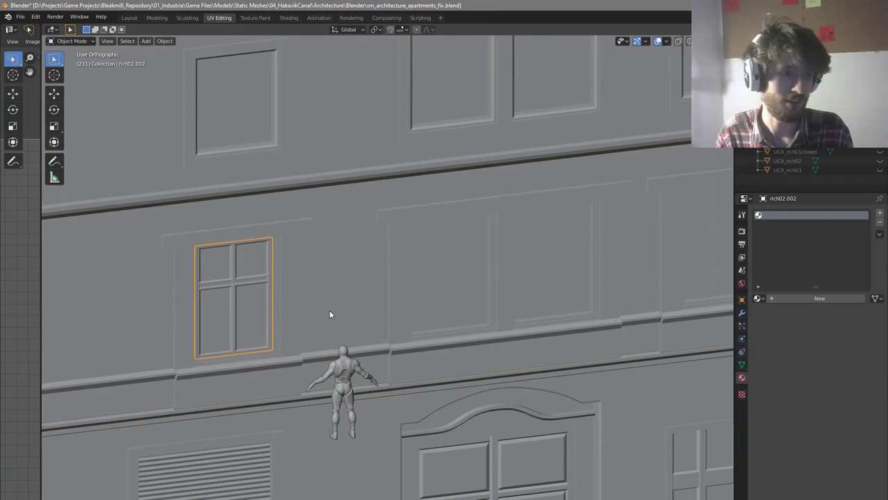
Select the whole window mesh in front wireframe view and duplicate it along X to the same floor's second opening
{"action": "middle_click_drag", "start_coordinate": [329, 309], "coordinate": [303, 298]}
{"action": "key", "text": "Tab"}
{"action": "scroll", "coordinate": [240, 312], "scroll_direction": "up", "scroll_amount": 4}
{"action": "key", "text": "KP_1"}
{"action": "key", "text": "z"}
{"action": "left_click", "coordinate": [181, 312]}
{"action": "scroll", "coordinate": [250, 319], "scroll_direction": "down", "scroll_amount": 9}
{"action": "key", "text": "a"}
{"action": "scroll", "coordinate": [298, 323], "scroll_direction": "up", "scroll_amount": 3}
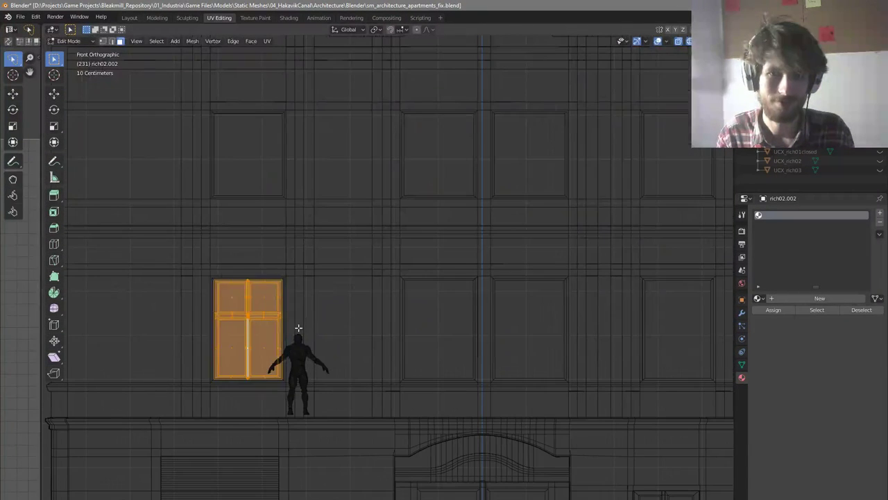
{"action": "key", "text": "g"}
{"action": "key", "text": "x"}
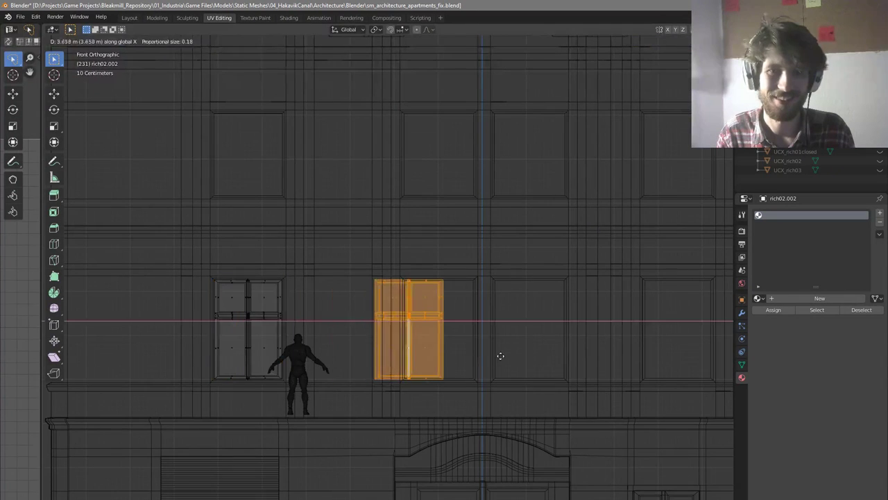
{"action": "left_click", "coordinate": [525, 354]}
Align the second window with its opening along X and scale its width to fit the frame
{"action": "scroll", "coordinate": [458, 311], "scroll_direction": "up", "scroll_amount": 5}
{"action": "key", "text": "g"}
{"action": "key", "text": "x"}
{"action": "left_click", "coordinate": [466, 313]}
{"action": "key", "text": "g"}
{"action": "key", "text": "x"}
{"action": "left_click", "coordinate": [531, 310]}
{"action": "scroll", "coordinate": [568, 310], "scroll_direction": "up", "scroll_amount": 2}
{"action": "key", "text": "s"}
{"action": "key", "text": "x"}
{"action": "left_click", "coordinate": [569, 311]}
Duplicate the second window along X into the third opening and align it with the frame
{"action": "scroll", "coordinate": [565, 312], "scroll_direction": "down", "scroll_amount": 4}
{"action": "middle_click_drag", "start_coordinate": [550, 315], "coordinate": [466, 304], "text": "shift"}
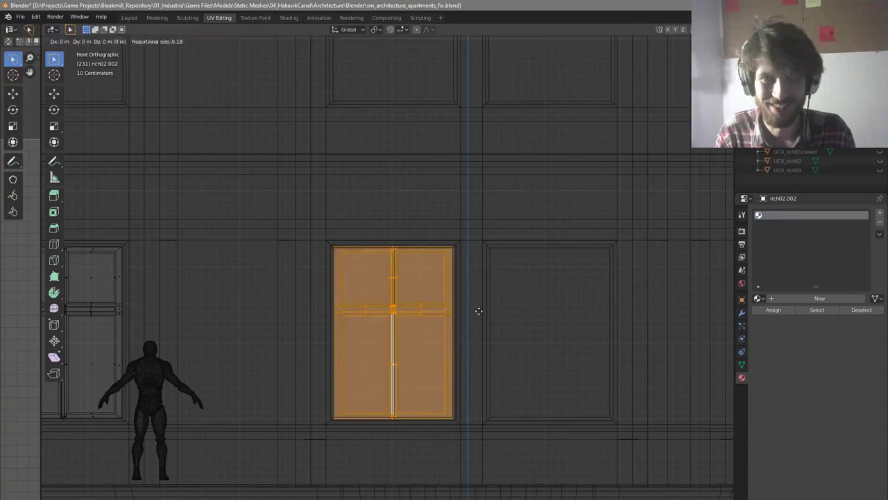
{"action": "key", "text": "shift+d"}
{"action": "key", "text": "x"}
{"action": "left_click", "coordinate": [639, 298]}
{"action": "scroll", "coordinate": [639, 296], "scroll_direction": "up", "scroll_amount": 3}
{"action": "key", "text": "g"}
{"action": "key", "text": "x"}
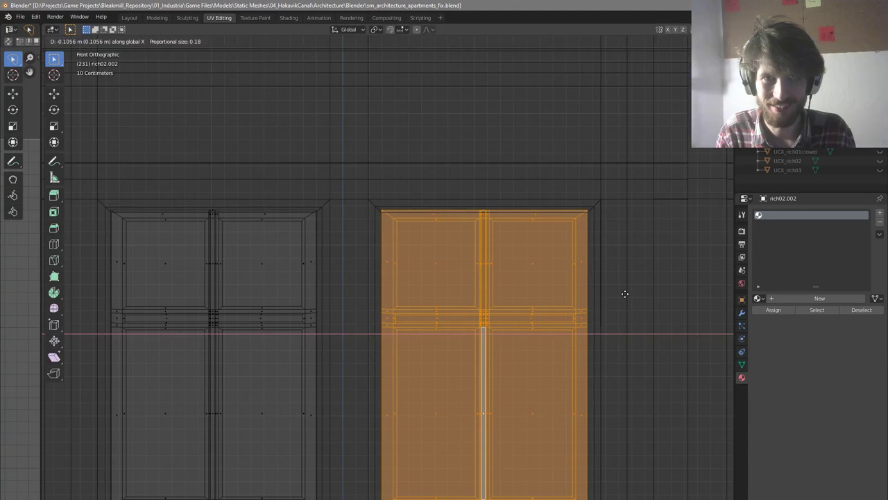
{"action": "left_click", "coordinate": [627, 293]}
{"action": "scroll", "coordinate": [367, 266], "scroll_direction": "down", "scroll_amount": 3}
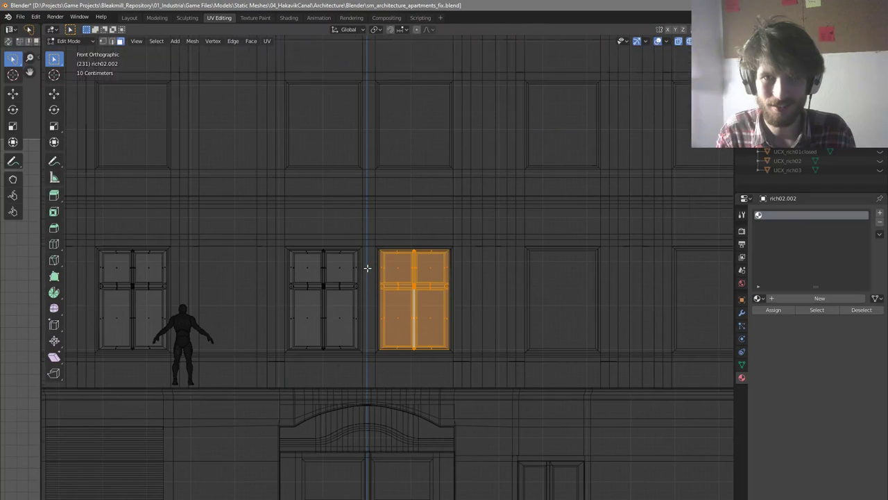
Try to fit a copy of the third window into the fourth opening, and delete that copy
{"action": "key", "text": "shift+d"}
{"action": "key", "text": "x"}
{"action": "left_click", "coordinate": [583, 291]}
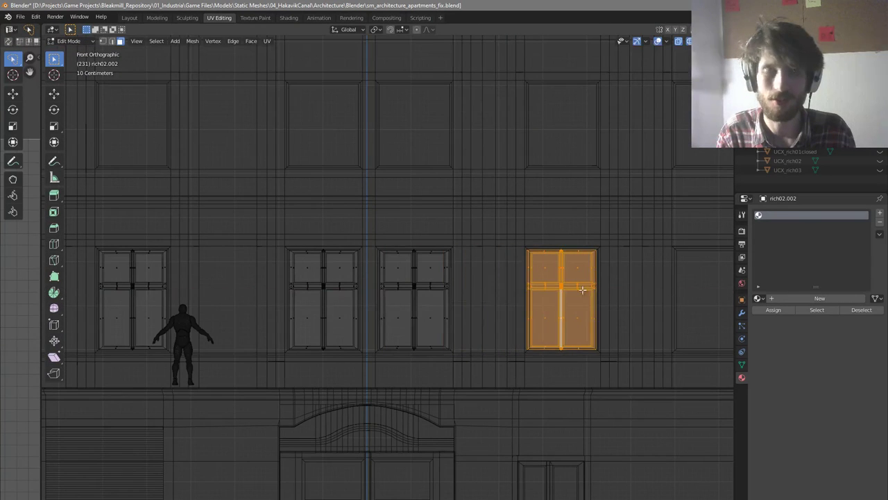
{"action": "key", "text": "KP_Decimal"}
{"action": "key", "text": "g"}
{"action": "key", "text": "x"}
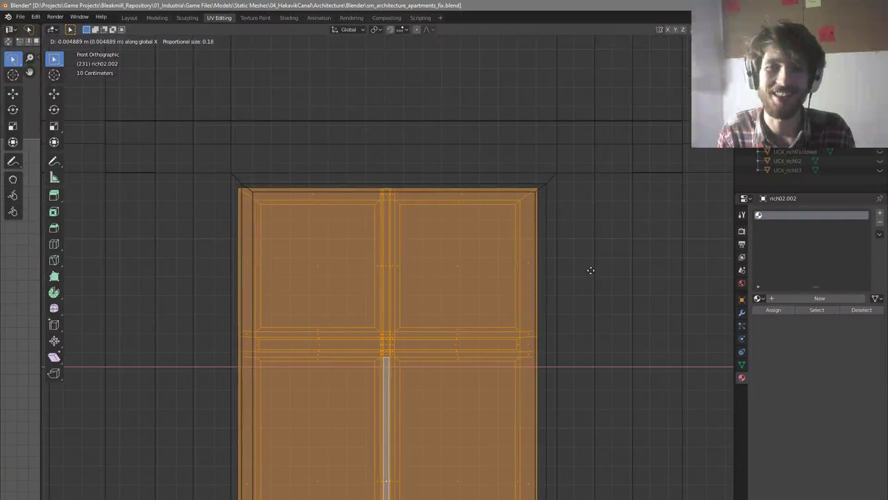
{"action": "left_click", "coordinate": [595, 268]}
{"action": "scroll", "coordinate": [583, 263], "scroll_direction": "down", "scroll_amount": 3}
{"action": "key", "text": "x"}
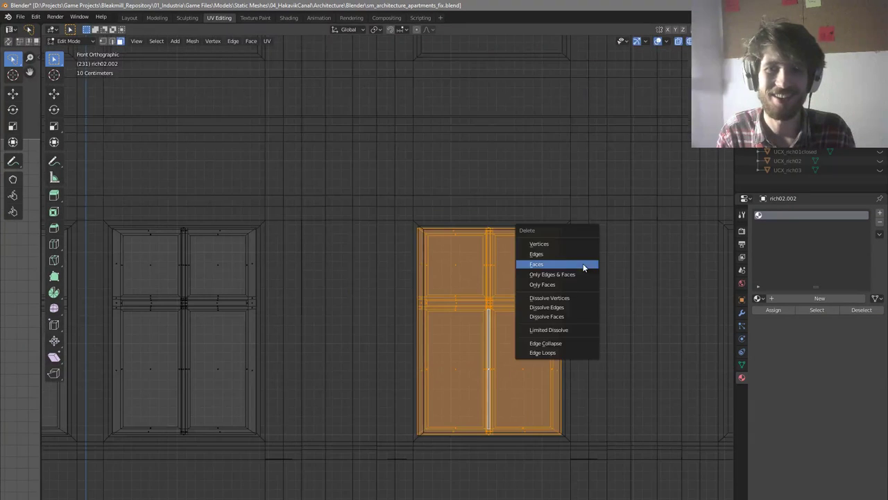
{"action": "left_click", "coordinate": [572, 244]}
{"action": "scroll", "coordinate": [572, 244], "scroll_direction": "down", "scroll_amount": 6}
Select one of the placed windows and duplicate it along X to the fourth opening
{"action": "scroll", "coordinate": [287, 270], "scroll_direction": "down", "scroll_amount": 1}
{"action": "key", "text": "b"}
{"action": "left_click_drag", "start_coordinate": [212, 230], "coordinate": [288, 323]}
{"action": "key", "text": "shift+d"}
{"action": "key", "text": "x"}
{"action": "left_click", "coordinate": [565, 331]}
Align the fourth window with its opening along X and scale its width by about 0.987
{"action": "scroll", "coordinate": [506, 272], "scroll_direction": "up", "scroll_amount": 9}
{"action": "key", "text": "g"}
{"action": "key", "text": "x"}
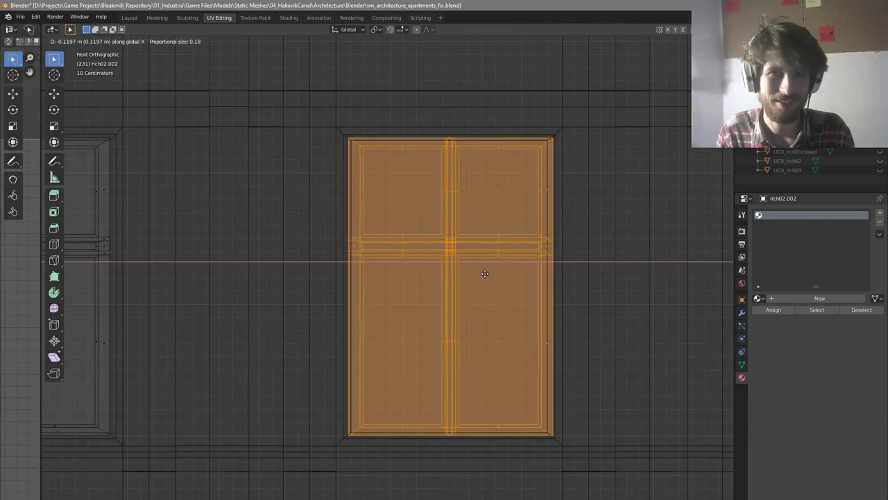
{"action": "left_click", "coordinate": [482, 272]}
{"action": "key", "text": "s"}
{"action": "key", "text": "x"}
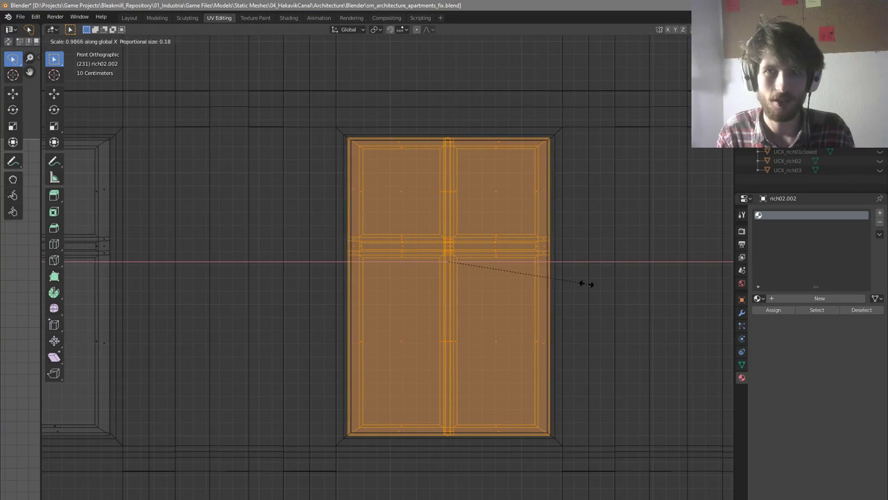
{"action": "left_click", "coordinate": [587, 283]}
Duplicate the fourth window about 3.39 m along X into the fifth opening and align it with the frame
{"action": "scroll", "coordinate": [363, 268], "scroll_direction": "down", "scroll_amount": 4}
{"action": "key", "text": "shift+d"}
{"action": "key", "text": "x"}
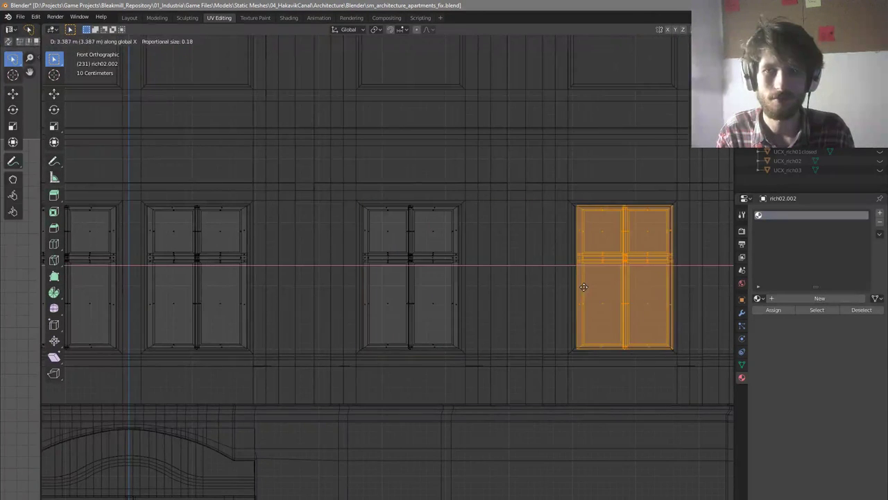
{"action": "left_click", "coordinate": [583, 285]}
{"action": "scroll", "coordinate": [672, 247], "scroll_direction": "up", "scroll_amount": 4}
{"action": "key", "text": "g"}
{"action": "key", "text": "x"}
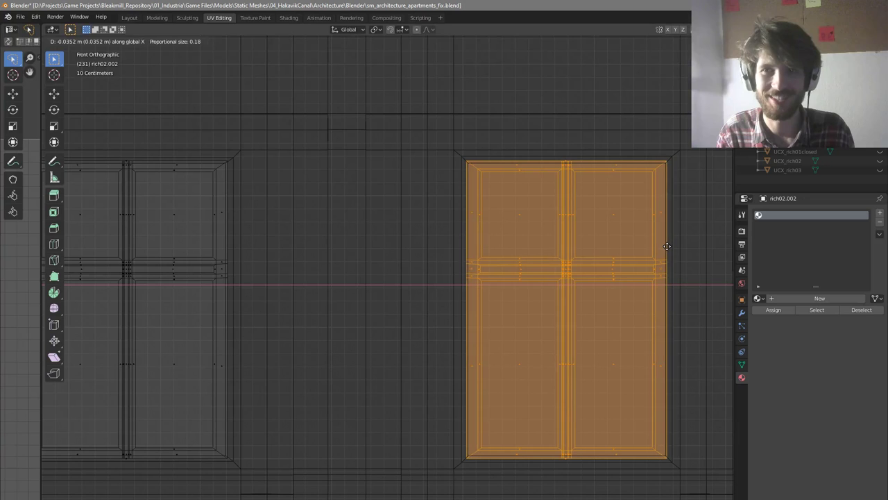
{"action": "left_click", "coordinate": [668, 246]}
Select all five windows in wireframe and duplicate the row along Z into the next floor's openings
{"action": "scroll", "coordinate": [622, 257], "scroll_direction": "down", "scroll_amount": 6}
{"action": "key", "text": "z"}
{"action": "left_click", "coordinate": [666, 259]}
{"action": "scroll", "coordinate": [575, 260], "scroll_direction": "down", "scroll_amount": 5}
{"action": "key", "text": "z"}
{"action": "left_click", "coordinate": [417, 255]}
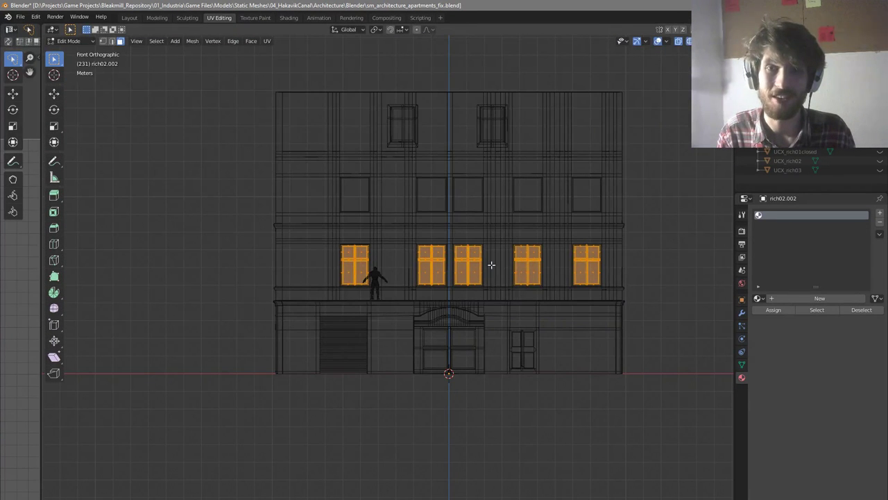
{"action": "key", "text": "g"}
{"action": "key", "text": "z"}
{"action": "scroll", "coordinate": [452, 218], "scroll_direction": "up", "scroll_amount": 8}
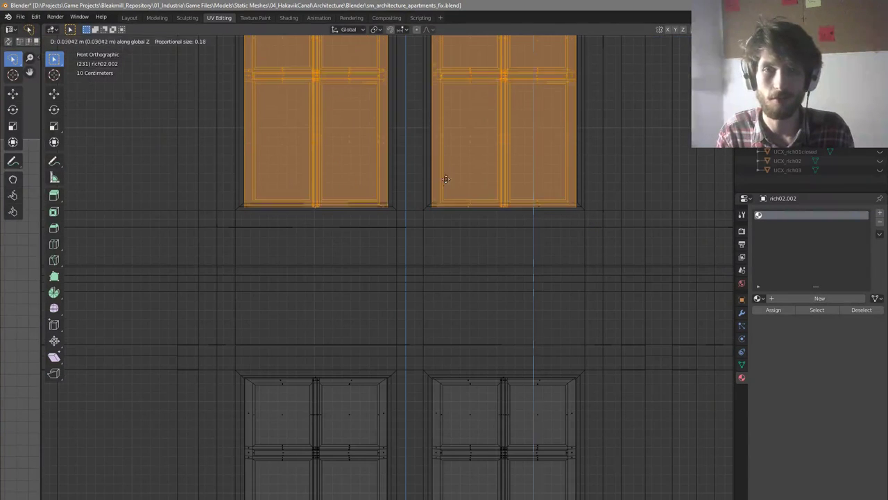
{"action": "left_click", "coordinate": [444, 180]}
Select a single window copy on the upper floor and lower it about 7 mm along Z
{"action": "scroll", "coordinate": [555, 236], "scroll_direction": "down", "scroll_amount": 6}
{"action": "scroll", "coordinate": [331, 189], "scroll_direction": "up", "scroll_amount": 4}
{"action": "key", "text": "alt+a"}
{"action": "key", "text": "b"}
{"action": "left_click_drag", "start_coordinate": [267, 89], "coordinate": [418, 275]}
{"action": "scroll", "coordinate": [409, 267], "scroll_direction": "up", "scroll_amount": 4}
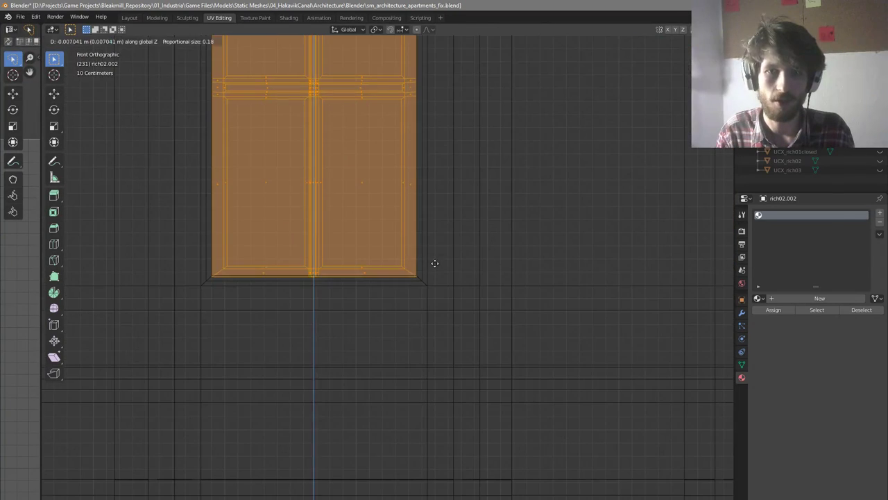
Select the upper-floor windows and lower them about 9 mm along Z to meet their frames' bottom edges
{"action": "scroll", "coordinate": [363, 268], "scroll_direction": "down", "scroll_amount": 8}
{"action": "scroll", "coordinate": [242, 227], "scroll_direction": "down", "scroll_amount": 5}
{"action": "key", "text": "alt+a"}
{"action": "left_click_drag", "start_coordinate": [216, 194], "coordinate": [525, 257]}
{"action": "scroll", "coordinate": [271, 252], "scroll_direction": "up", "scroll_amount": 14}
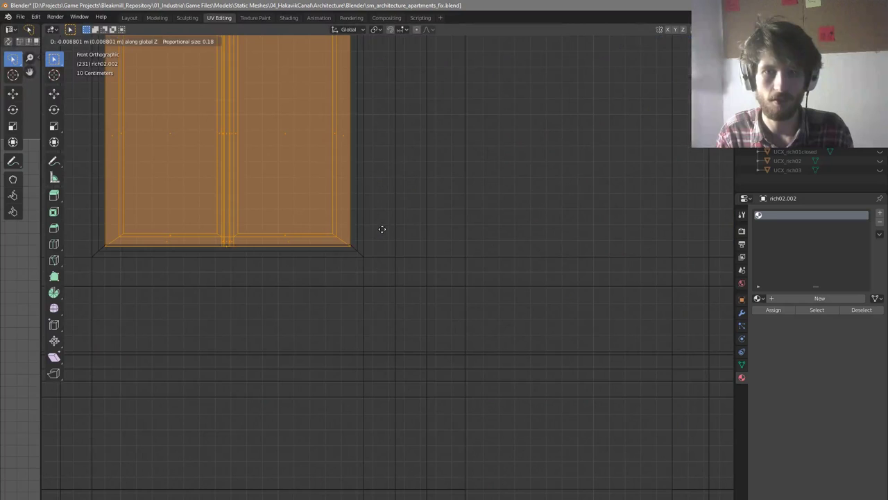
{"action": "scroll", "coordinate": [317, 306], "scroll_direction": "down", "scroll_amount": 5}
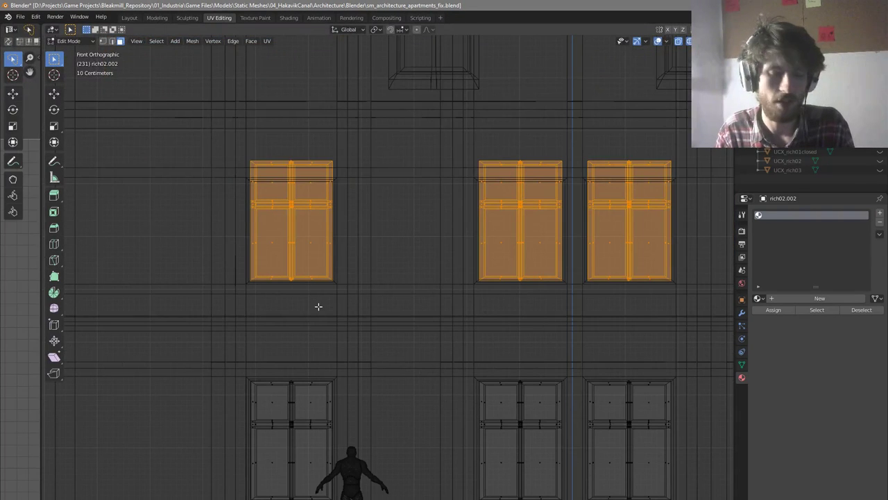
Select the upper halves of all five upper-floor windows and lower them along Z to fit under the frame tops
{"action": "key", "text": "a"}
{"action": "key", "text": "a"}
{"action": "key", "text": "b"}
{"action": "left_click_drag", "start_coordinate": [210, 141], "coordinate": [696, 233]}
{"action": "scroll", "coordinate": [546, 222], "scroll_direction": "down", "scroll_amount": 5}
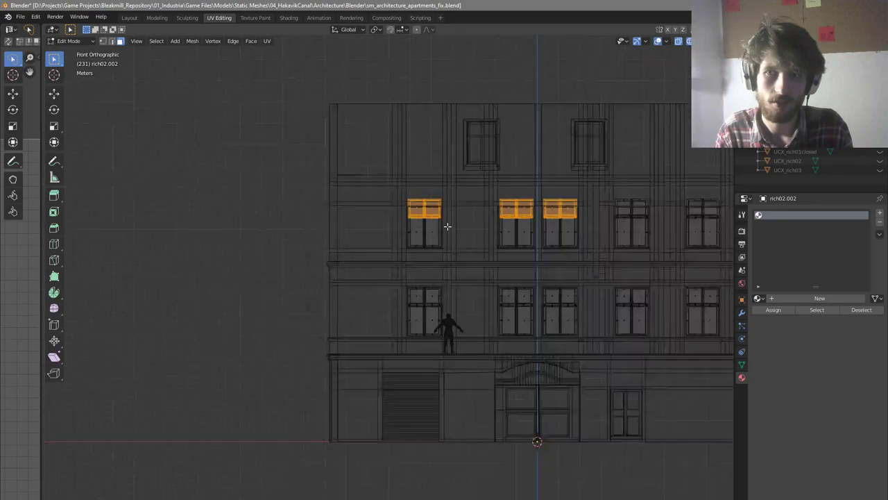
{"action": "scroll", "coordinate": [664, 224], "scroll_direction": "up", "scroll_amount": 2}
{"action": "key", "text": "b"}
{"action": "left_click_drag", "start_coordinate": [475, 164], "coordinate": [723, 230]}
{"action": "scroll", "coordinate": [612, 221], "scroll_direction": "up", "scroll_amount": 8}
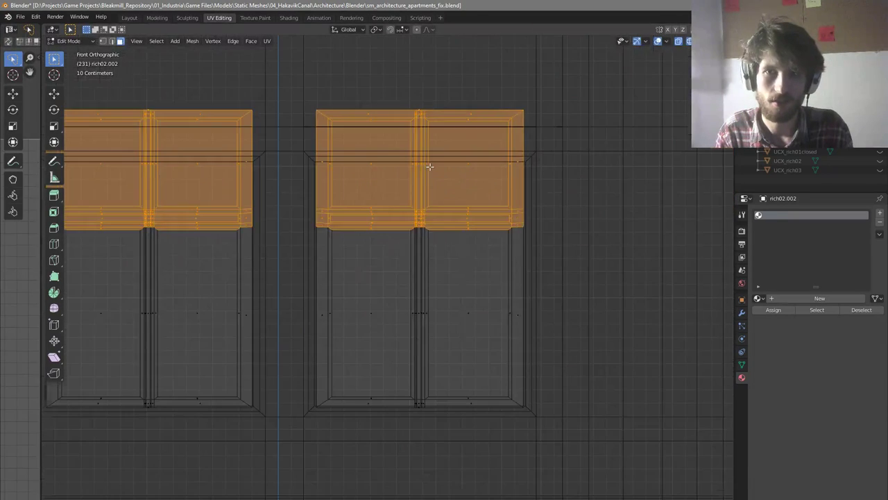
{"action": "key", "text": "g"}
{"action": "key", "text": "z"}
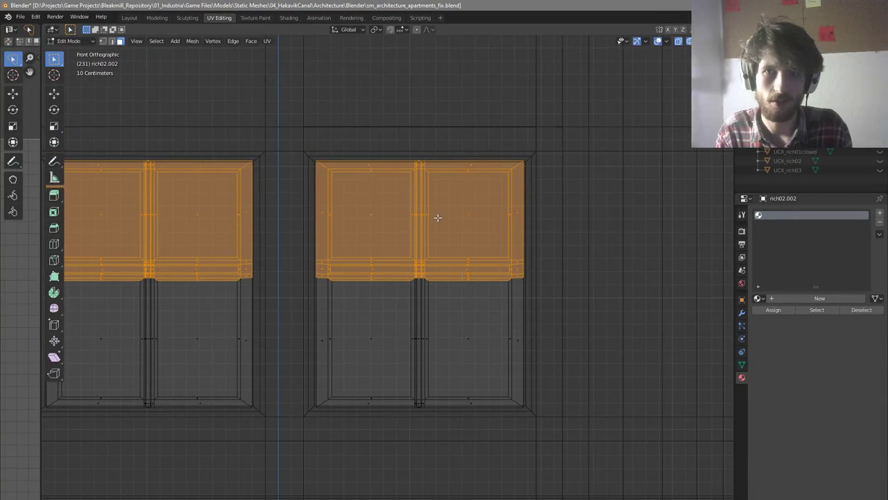
{"action": "left_click", "coordinate": [438, 218]}
Select only the horizontal crossbars of the upper-floor windows and raise them along Z
{"action": "scroll", "coordinate": [419, 235], "scroll_direction": "down", "scroll_amount": 6}
{"action": "scroll", "coordinate": [386, 246], "scroll_direction": "down", "scroll_amount": 3}
{"action": "scroll", "coordinate": [363, 244], "scroll_direction": "up", "scroll_amount": 2}
{"action": "key", "text": "a"}
{"action": "key", "text": "a"}
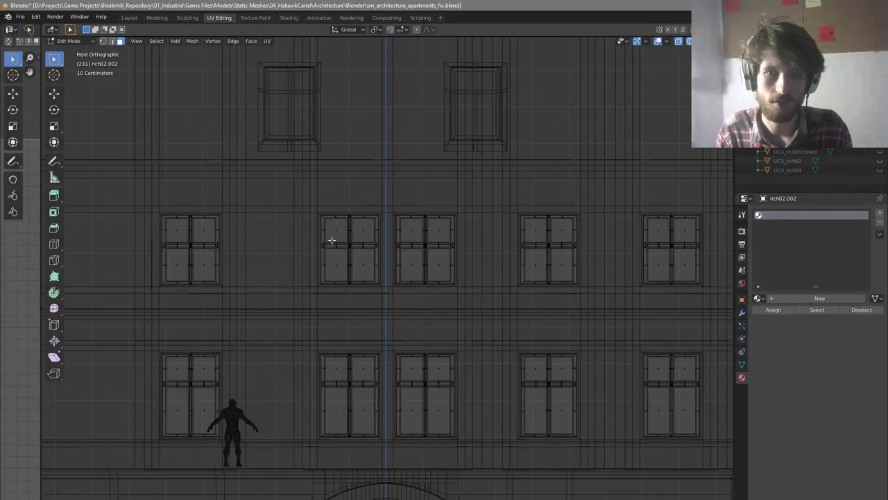
{"action": "scroll", "coordinate": [331, 240], "scroll_direction": "down", "scroll_amount": 1}
{"action": "key", "text": "b"}
{"action": "left_click_drag", "start_coordinate": [174, 236], "coordinate": [660, 252]}
{"action": "scroll", "coordinate": [611, 248], "scroll_direction": "up", "scroll_amount": 4}
{"action": "key", "text": "g"}
{"action": "key", "text": "z"}
{"action": "left_click", "coordinate": [602, 235]}
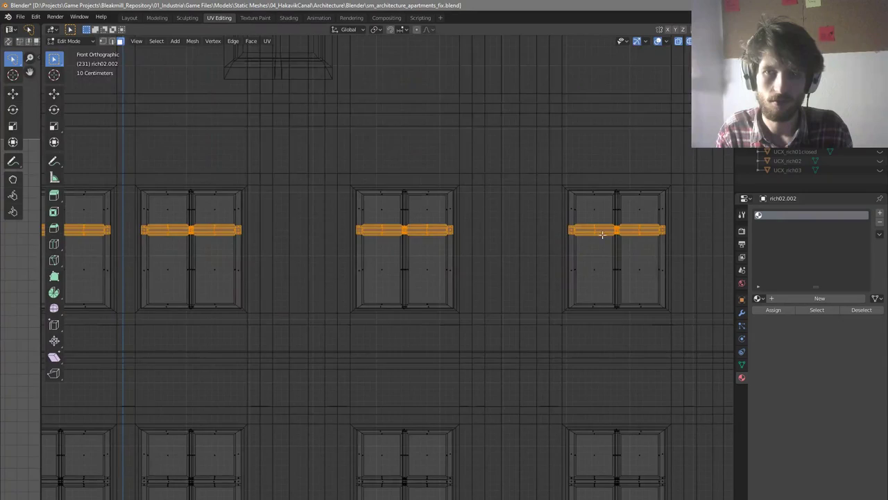
Leave Edit Mode, return the viewport to solid shading and save the file
{"action": "scroll", "coordinate": [600, 235], "scroll_direction": "down", "scroll_amount": 2}
{"action": "scroll", "coordinate": [599, 238], "scroll_direction": "up", "scroll_amount": 1}
{"action": "key", "text": "Tab"}
{"action": "key", "text": "z"}
{"action": "left_click", "coordinate": [517, 263]}
{"action": "scroll", "coordinate": [529, 268], "scroll_direction": "down", "scroll_amount": 5}
{"action": "mouse_move", "coordinate": [534, 273]}
{"action": "middle_mouse_down"}
{"action": "mouse_move", "coordinate": [581, 279]}
{"action": "mouse_move", "coordinate": [561, 299]}
{"action": "middle_mouse_up"}
{"action": "key", "text": "alt+a"}
{"action": "key", "text": "ctrl+s"}
{"action": "scroll", "coordinate": [434, 361], "scroll_direction": "up", "scroll_amount": 3}
{"action": "middle_click_drag", "start_coordinate": [434, 362], "coordinate": [434, 353]}
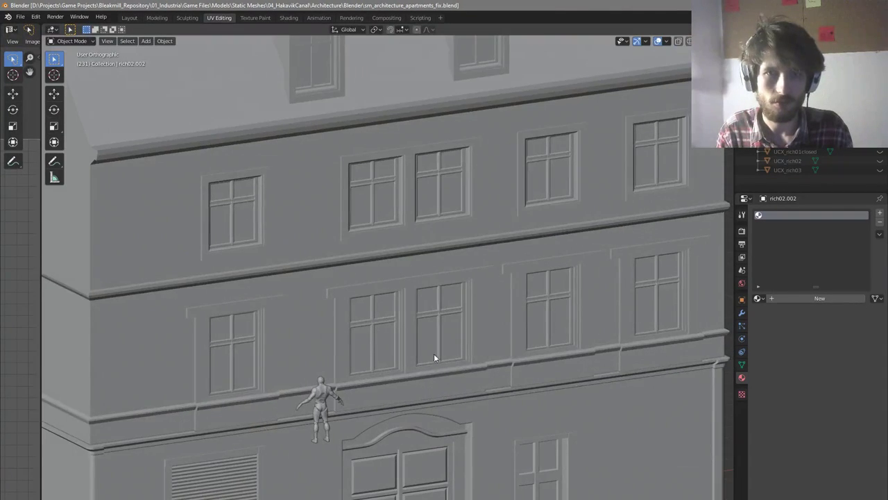
{"action": "scroll", "coordinate": [433, 357], "scroll_direction": "down", "scroll_amount": 4}
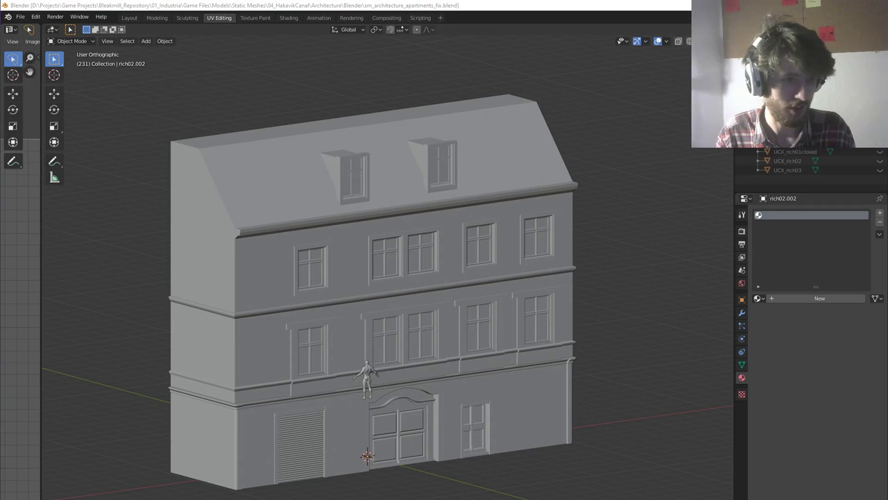
{"action": "scroll", "coordinate": [316, 419], "scroll_direction": "up", "scroll_amount": 3}
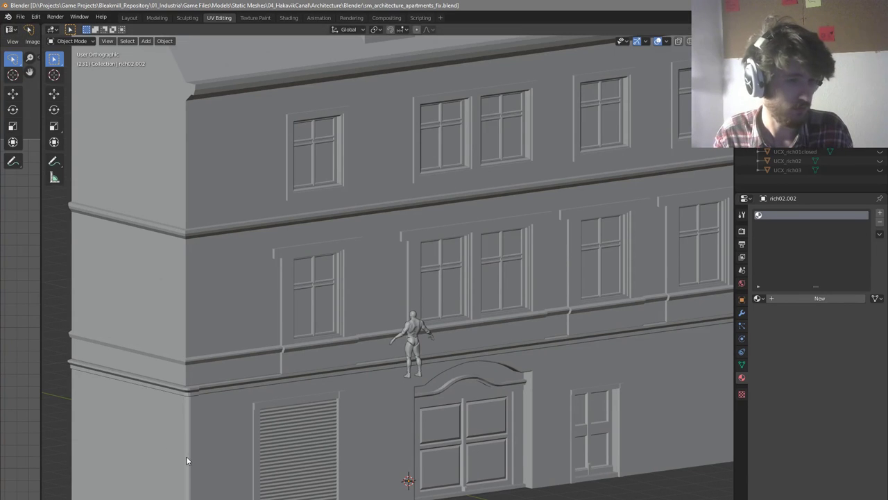
{"action": "mouse_move", "coordinate": [102, 499]}
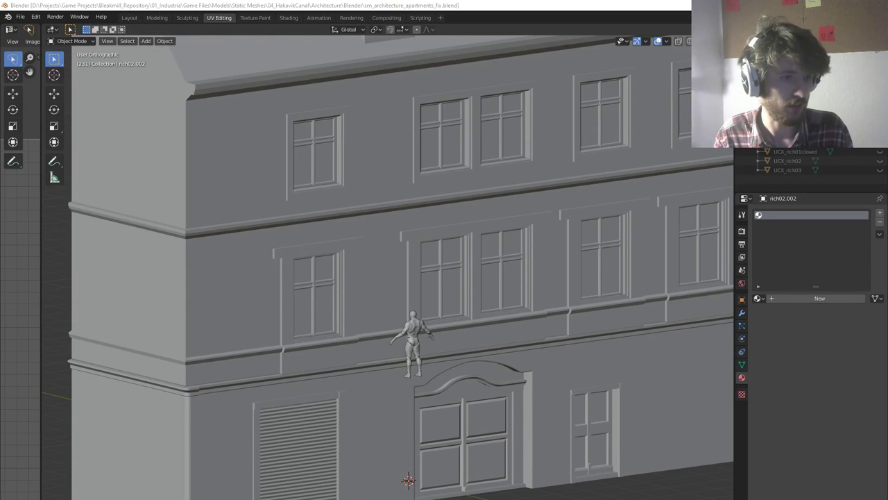
{"action": "scroll", "coordinate": [499, 440], "scroll_direction": "down", "scroll_amount": 3}
{"action": "left_click", "coordinate": [498, 438]}
{"action": "mouse_move", "coordinate": [498, 437]}
{"action": "middle_mouse_down"}
{"action": "mouse_move", "coordinate": [512, 441]}
{"action": "mouse_move", "coordinate": [483, 440]}
{"action": "middle_mouse_up"}
{"action": "scroll", "coordinate": [483, 440], "scroll_direction": "up", "scroll_amount": 1}
{"action": "key", "text": "a"}
{"action": "left_click", "coordinate": [482, 436]}
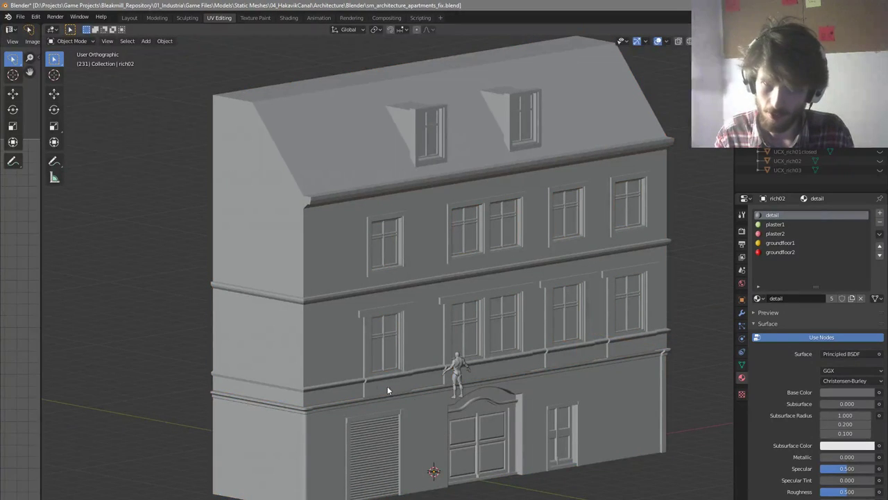
Open the rich02.001 facade mesh for editing and select the panel face beneath the first window of the lower row
{"action": "scroll", "coordinate": [388, 387], "scroll_direction": "up", "scroll_amount": 3}
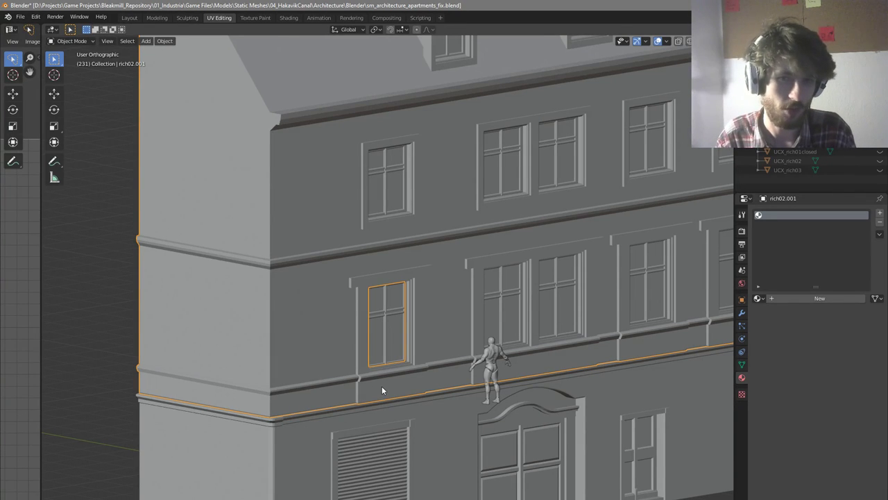
{"action": "middle_click_drag", "start_coordinate": [418, 375], "coordinate": [393, 368]}
{"action": "key", "text": "Tab"}
{"action": "scroll", "coordinate": [347, 265], "scroll_direction": "up", "scroll_amount": 6}
{"action": "key", "text": "Tab"}
{"action": "scroll", "coordinate": [326, 258], "scroll_direction": "down", "scroll_amount": 4}
{"action": "scroll", "coordinate": [300, 373], "scroll_direction": "up", "scroll_amount": 1}
{"action": "key", "text": "Tab"}
{"action": "left_click", "coordinate": [345, 373]}
{"action": "mouse_move", "coordinate": [367, 370]}
{"action": "middle_mouse_down"}
{"action": "mouse_move", "coordinate": [369, 349]}
{"action": "mouse_move", "coordinate": [379, 360]}
{"action": "middle_mouse_up"}
{"action": "scroll", "coordinate": [393, 368], "scroll_direction": "up", "scroll_amount": 4}
{"action": "left_click", "coordinate": [394, 372]}
{"action": "left_click", "coordinate": [368, 352]}
{"action": "scroll", "coordinate": [368, 352], "scroll_direction": "down", "scroll_amount": 5}
Add the panel faces beneath the other four windows of the lower row to the selection
{"action": "left_click", "coordinate": [533, 363], "text": "shift"}
{"action": "scroll", "coordinate": [424, 338], "scroll_direction": "down", "scroll_amount": 1}
{"action": "middle_click_drag", "start_coordinate": [424, 338], "coordinate": [349, 336]}
{"action": "left_click", "coordinate": [501, 348], "text": "shift"}
{"action": "scroll", "coordinate": [499, 348], "scroll_direction": "down", "scroll_amount": 1}
{"action": "middle_click_drag", "start_coordinate": [576, 341], "coordinate": [529, 336]}
{"action": "scroll", "coordinate": [558, 317], "scroll_direction": "up", "scroll_amount": 1}
{"action": "left_click", "coordinate": [548, 317], "text": "shift"}
{"action": "left_click", "coordinate": [627, 308], "text": "shift"}
{"action": "scroll", "coordinate": [621, 313], "scroll_direction": "down", "scroll_amount": 4}
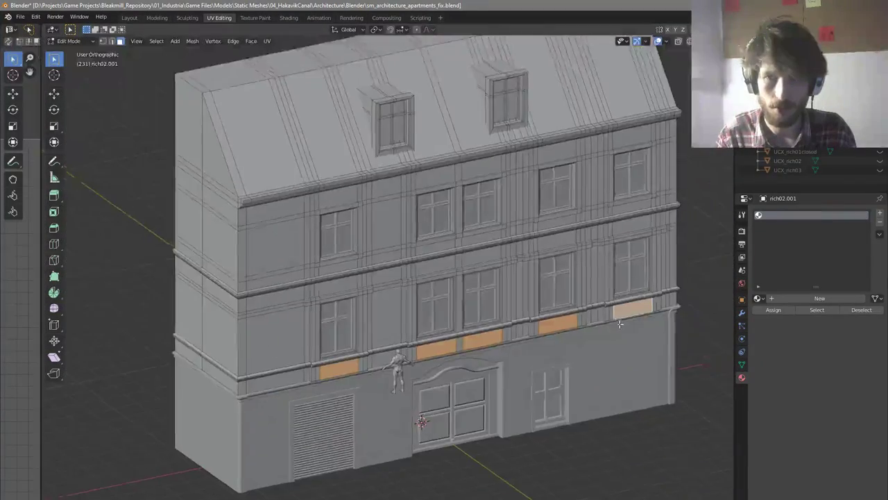
Extrude the five selected panel faces about 0.08 m inward along their normals
{"action": "middle_click_drag", "start_coordinate": [611, 240], "coordinate": [618, 236]}
{"action": "scroll", "coordinate": [618, 236], "scroll_direction": "up", "scroll_amount": 3}
{"action": "middle_click_drag", "start_coordinate": [586, 281], "coordinate": [627, 257]}
{"action": "scroll", "coordinate": [612, 262], "scroll_direction": "down", "scroll_amount": 3}
{"action": "scroll", "coordinate": [626, 257], "scroll_direction": "up", "scroll_amount": 3}
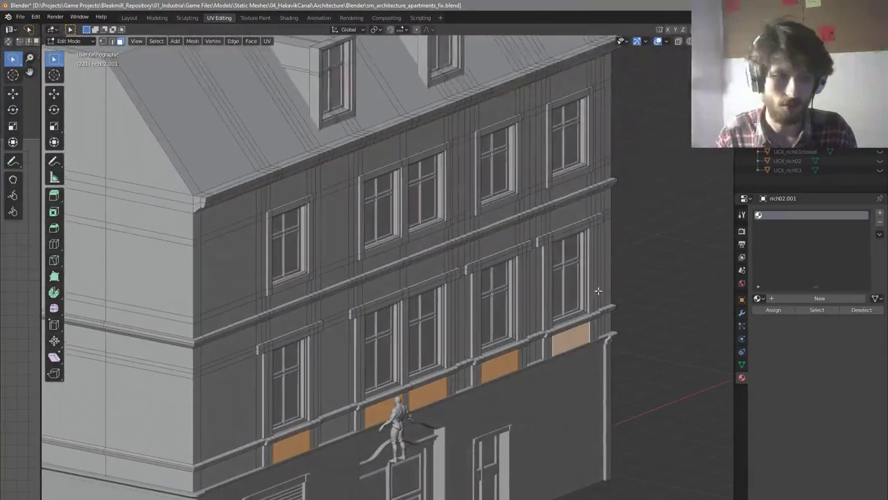
{"action": "scroll", "coordinate": [363, 460], "scroll_direction": "up", "scroll_amount": 6}
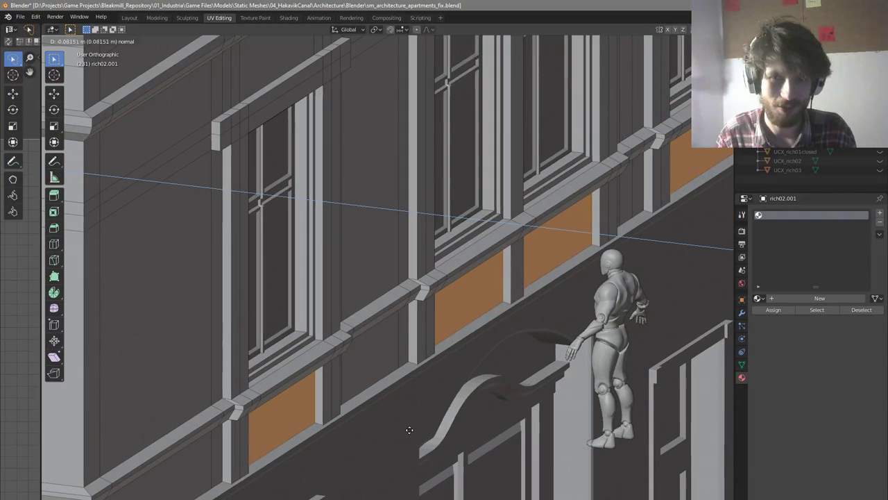
{"action": "left_click", "coordinate": [412, 432]}
Select the recessed panel face beneath the first window and scale it narrower along X
{"action": "scroll", "coordinate": [414, 431], "scroll_direction": "down", "scroll_amount": 2}
{"action": "middle_click_drag", "start_coordinate": [423, 409], "coordinate": [434, 311]}
{"action": "left_click", "coordinate": [230, 142]}
{"action": "middle_click_drag", "start_coordinate": [230, 143], "coordinate": [228, 152]}
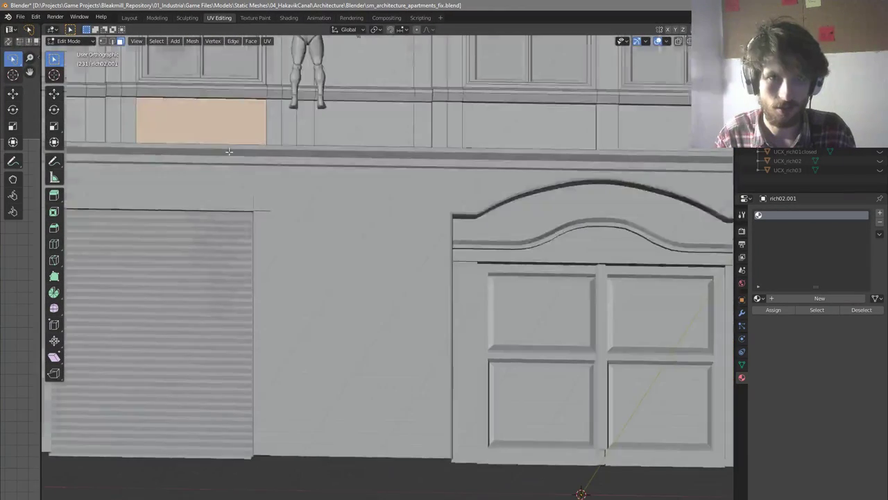
{"action": "scroll", "coordinate": [235, 121], "scroll_direction": "up", "scroll_amount": 3}
{"action": "key", "text": "s"}
{"action": "key", "text": "x"}
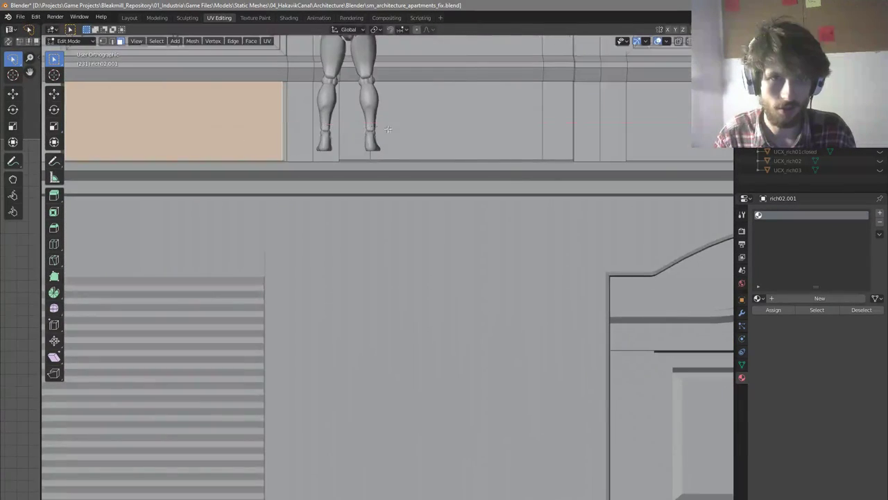
Narrow the second and third recessed panel faces individually along X, scaling the second by about 0.97
{"action": "scroll", "coordinate": [388, 144], "scroll_direction": "down", "scroll_amount": 5}
{"action": "scroll", "coordinate": [563, 139], "scroll_direction": "up", "scroll_amount": 3}
{"action": "left_click", "coordinate": [566, 140]}
{"action": "scroll", "coordinate": [645, 142], "scroll_direction": "up", "scroll_amount": 2}
{"action": "key", "text": "s"}
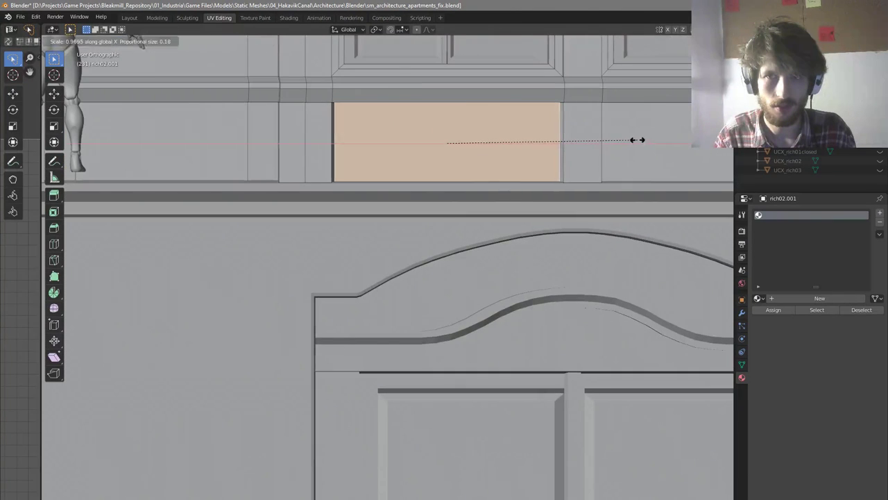
{"action": "scroll", "coordinate": [637, 142], "scroll_direction": "down", "scroll_amount": 4}
{"action": "scroll", "coordinate": [610, 159], "scroll_direction": "up", "scroll_amount": 3}
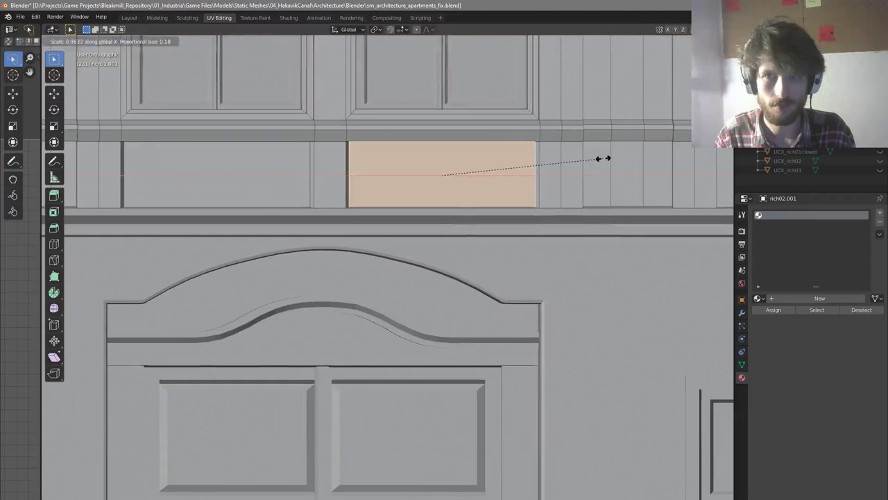
Narrow the fourth and fifth recessed panel faces individually along X, scaling the fourth by about 0.95
{"action": "scroll", "coordinate": [603, 158], "scroll_direction": "down", "scroll_amount": 3}
{"action": "scroll", "coordinate": [696, 199], "scroll_direction": "up", "scroll_amount": 3}
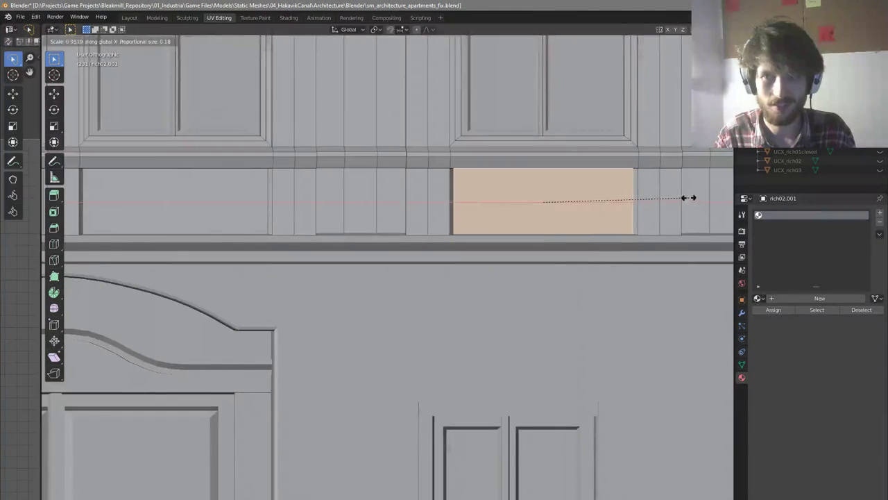
{"action": "left_click", "coordinate": [688, 198]}
{"action": "scroll", "coordinate": [219, 198], "scroll_direction": "down", "scroll_amount": 3}
{"action": "scroll", "coordinate": [643, 195], "scroll_direction": "up", "scroll_amount": 1}
{"action": "left_click", "coordinate": [643, 195]}
{"action": "key", "text": "s"}
{"action": "key", "text": "x"}
{"action": "left_click", "coordinate": [696, 199]}
Look over the recessed panels beneath the lower window row in Object Mode
{"action": "scroll", "coordinate": [612, 210], "scroll_direction": "down", "scroll_amount": 4}
{"action": "middle_click_drag", "start_coordinate": [612, 210], "coordinate": [635, 201]}
{"action": "scroll", "coordinate": [596, 208], "scroll_direction": "down", "scroll_amount": 4}
{"action": "middle_click_drag", "start_coordinate": [555, 215], "coordinate": [539, 197]}
{"action": "key", "text": "Tab"}
{"action": "scroll", "coordinate": [568, 208], "scroll_direction": "up", "scroll_amount": 2}
{"action": "key", "text": "alt+a"}
{"action": "scroll", "coordinate": [491, 255], "scroll_direction": "down", "scroll_amount": 2}
{"action": "scroll", "coordinate": [549, 141], "scroll_direction": "up", "scroll_amount": 2}
{"action": "scroll", "coordinate": [475, 218], "scroll_direction": "up", "scroll_amount": 3}
Reopen the facade mesh for editing and select the upper strip of front faces on the first window's lintel
{"action": "key", "text": "Tab"}
{"action": "scroll", "coordinate": [326, 263], "scroll_direction": "up", "scroll_amount": 2}
{"action": "left_click", "coordinate": [321, 272]}
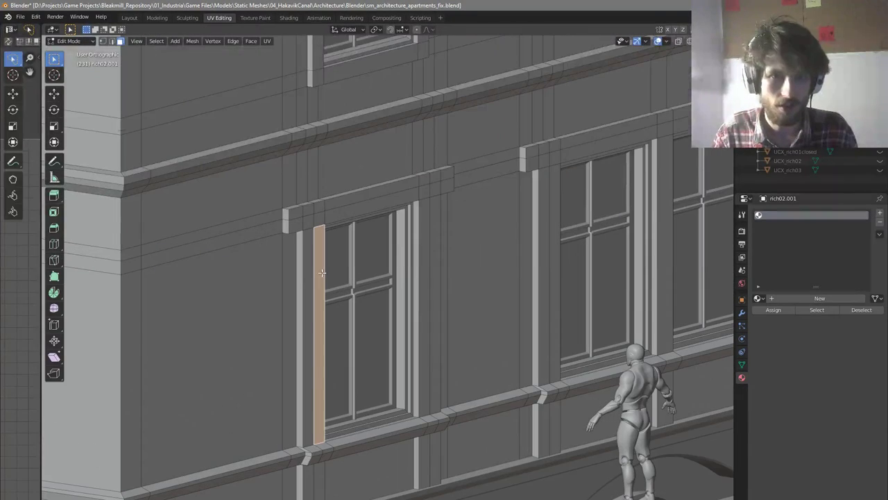
{"action": "scroll", "coordinate": [375, 238], "scroll_direction": "up", "scroll_amount": 2}
{"action": "left_click", "coordinate": [298, 205]}
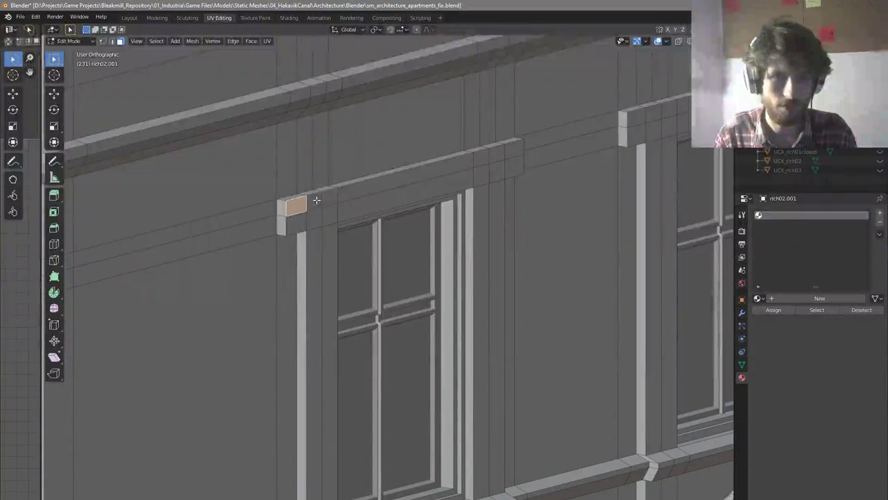
{"action": "left_click", "coordinate": [356, 188], "text": "shift"}
{"action": "scroll", "coordinate": [356, 188], "scroll_direction": "down", "scroll_amount": 3}
{"action": "scroll", "coordinate": [430, 172], "scroll_direction": "up", "scroll_amount": 4}
{"action": "left_click", "coordinate": [428, 174], "text": "shift"}
{"action": "left_click", "coordinate": [452, 170], "text": "shift"}
{"action": "left_click", "coordinate": [466, 166], "text": "shift"}
{"action": "scroll", "coordinate": [466, 165], "scroll_direction": "down", "scroll_amount": 3}
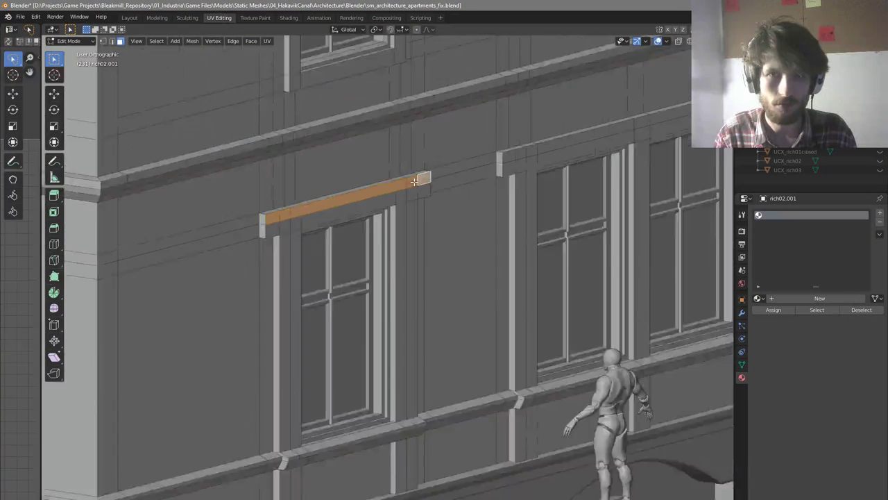
Add the upper strip of front faces on the paired windows' shared lintel to the selection
{"action": "scroll", "coordinate": [392, 192], "scroll_direction": "up", "scroll_amount": 3}
{"action": "left_click", "coordinate": [393, 198], "text": "ctrl"}
{"action": "scroll", "coordinate": [478, 184], "scroll_direction": "up", "scroll_amount": 2}
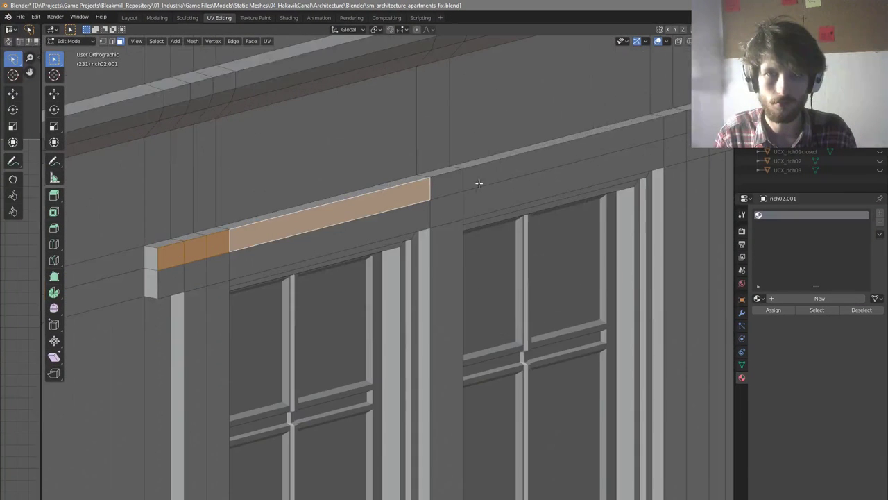
{"action": "left_click", "coordinate": [503, 169], "text": "shift"}
{"action": "scroll", "coordinate": [503, 169], "scroll_direction": "down", "scroll_amount": 4}
{"action": "scroll", "coordinate": [547, 169], "scroll_direction": "up", "scroll_amount": 4}
{"action": "left_click", "coordinate": [577, 145], "text": "shift"}
{"action": "left_click", "coordinate": [594, 140], "text": "shift"}
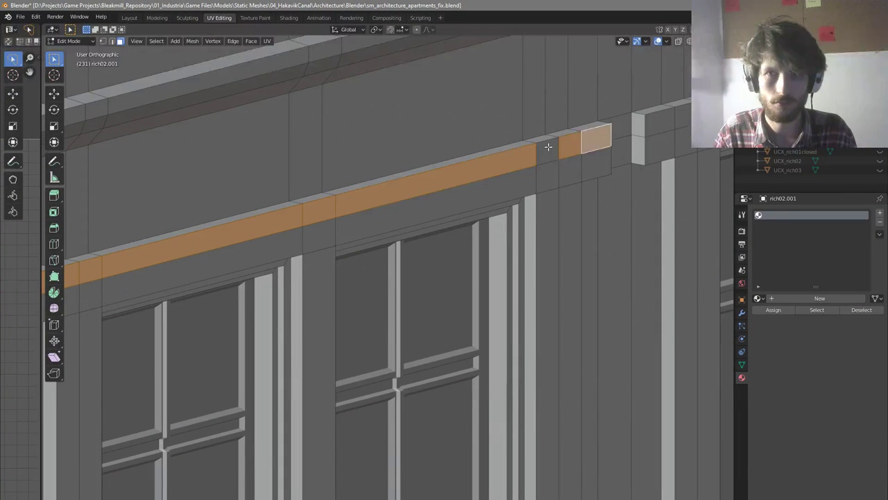
{"action": "left_click", "coordinate": [549, 147], "text": "shift"}
Complete the upper-strip face selection on the paired windows' lintel and add the third lintel's upper front strip
{"action": "scroll", "coordinate": [548, 147], "scroll_direction": "down", "scroll_amount": 4}
{"action": "scroll", "coordinate": [569, 142], "scroll_direction": "up", "scroll_amount": 4}
{"action": "left_click", "coordinate": [493, 166], "text": "shift"}
{"action": "left_click", "coordinate": [517, 161], "text": "shift"}
{"action": "left_click", "coordinate": [539, 154], "text": "shift"}
{"action": "left_click", "coordinate": [567, 145], "text": "ctrl"}
{"action": "middle_click_drag", "start_coordinate": [567, 144], "coordinate": [307, 238], "text": "shift"}
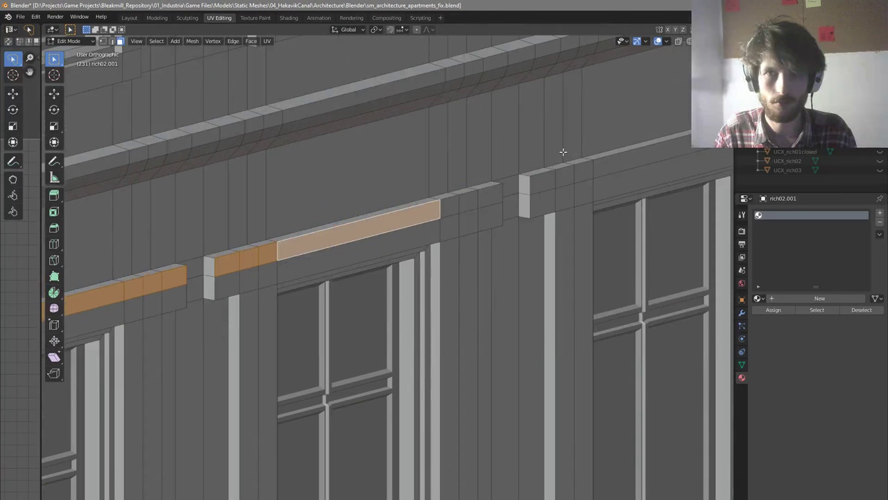
{"action": "left_click", "coordinate": [470, 201], "text": "ctrl"}
{"action": "left_click", "coordinate": [489, 194], "text": "ctrl"}
Add the fourth lintel's upper front strip to the selection and pull the selected strips outward, giving the lintels sloped undersides
{"action": "left_click", "coordinate": [555, 179], "text": "ctrl"}
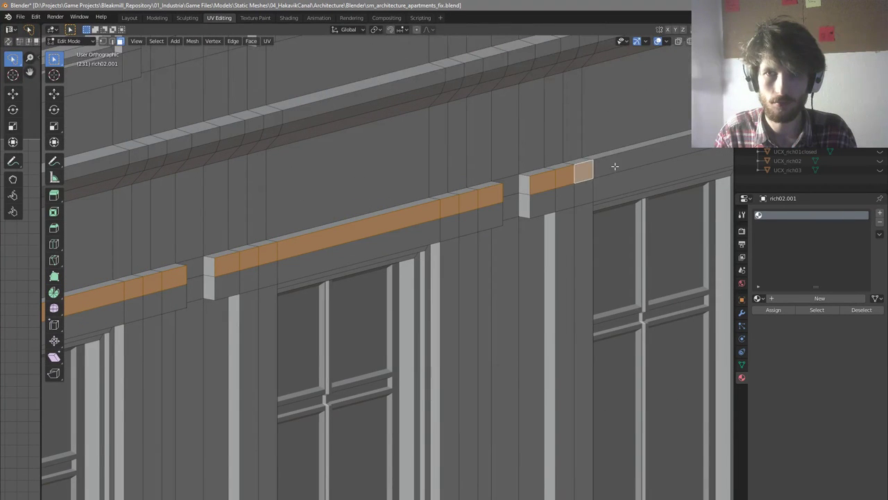
{"action": "left_click", "coordinate": [610, 168], "text": "ctrl"}
{"action": "scroll", "coordinate": [614, 166], "scroll_direction": "down", "scroll_amount": 5}
{"action": "scroll", "coordinate": [628, 161], "scroll_direction": "up", "scroll_amount": 5}
{"action": "left_click", "coordinate": [549, 171], "text": "ctrl"}
{"action": "left_click", "coordinate": [580, 163], "text": "ctrl"}
{"action": "scroll", "coordinate": [575, 165], "scroll_direction": "down", "scroll_amount": 3}
{"action": "middle_click_drag", "start_coordinate": [562, 169], "coordinate": [250, 234]}
{"action": "scroll", "coordinate": [437, 221], "scroll_direction": "up", "scroll_amount": 3}
{"action": "scroll", "coordinate": [438, 222], "scroll_direction": "down", "scroll_amount": 7}
Save the file and look over the sloped lintels on the facade
{"action": "key", "text": "Tab"}
{"action": "key", "text": "ctrl+s"}
{"action": "middle_click_drag", "start_coordinate": [336, 249], "coordinate": [351, 263]}
{"action": "scroll", "coordinate": [327, 213], "scroll_direction": "up", "scroll_amount": 3}
{"action": "key", "text": "Tab"}
{"action": "middle_click_drag", "start_coordinate": [386, 226], "coordinate": [374, 252]}
{"action": "scroll", "coordinate": [355, 231], "scroll_direction": "down", "scroll_amount": 2}
{"action": "key", "text": "Tab"}
{"action": "scroll", "coordinate": [373, 249], "scroll_direction": "up", "scroll_amount": 2}
{"action": "key", "text": "Tab"}
{"action": "scroll", "coordinate": [410, 270], "scroll_direction": "up", "scroll_amount": 4}
In edge selection mode, select the outer edges around the first upper-row window's frame
{"action": "key", "text": "2"}
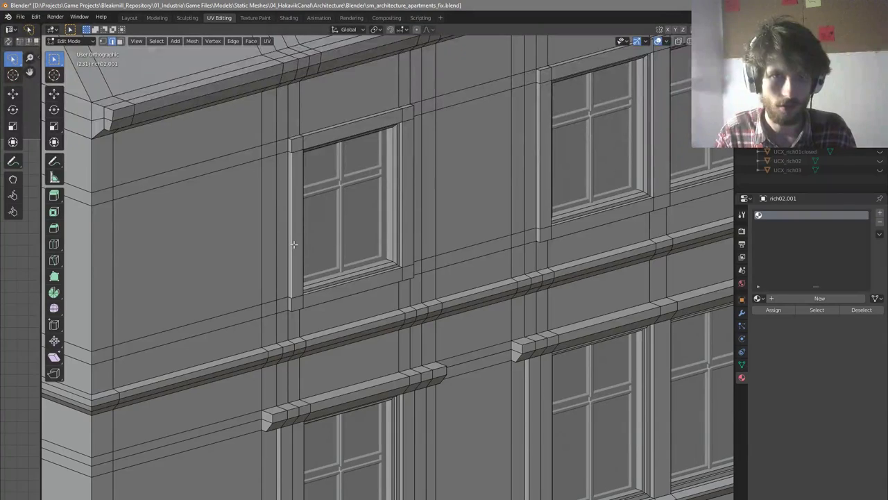
{"action": "scroll", "coordinate": [410, 158], "scroll_direction": "up", "scroll_amount": 2}
{"action": "mouse_move", "coordinate": [453, 214]}
{"action": "middle_mouse_down"}
{"action": "mouse_move", "coordinate": [410, 158]}
{"action": "mouse_move", "coordinate": [437, 208]}
{"action": "middle_mouse_up"}
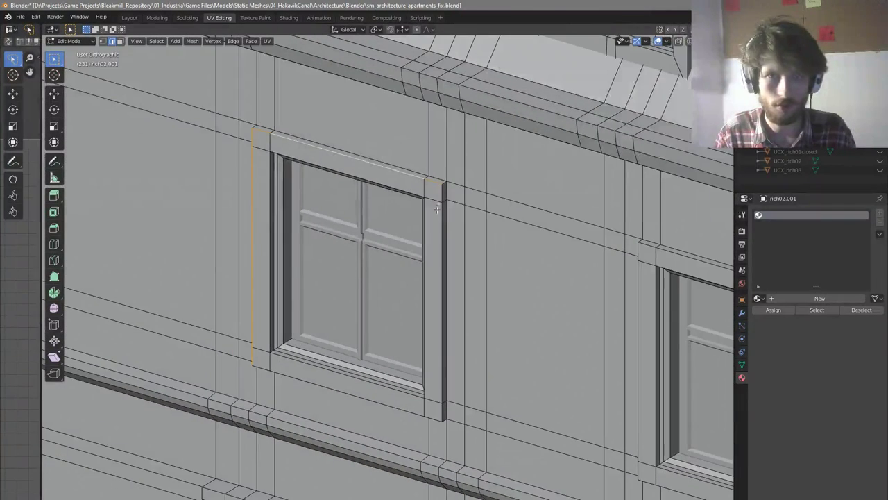
{"action": "left_click", "coordinate": [407, 410], "text": "alt+shift"}
{"action": "scroll", "coordinate": [642, 297], "scroll_direction": "down", "scroll_amount": 1}
Add the outer edges of the paired upper windows' shared frame to the selection
{"action": "middle_click_drag", "start_coordinate": [642, 297], "coordinate": [482, 275], "text": "shift"}
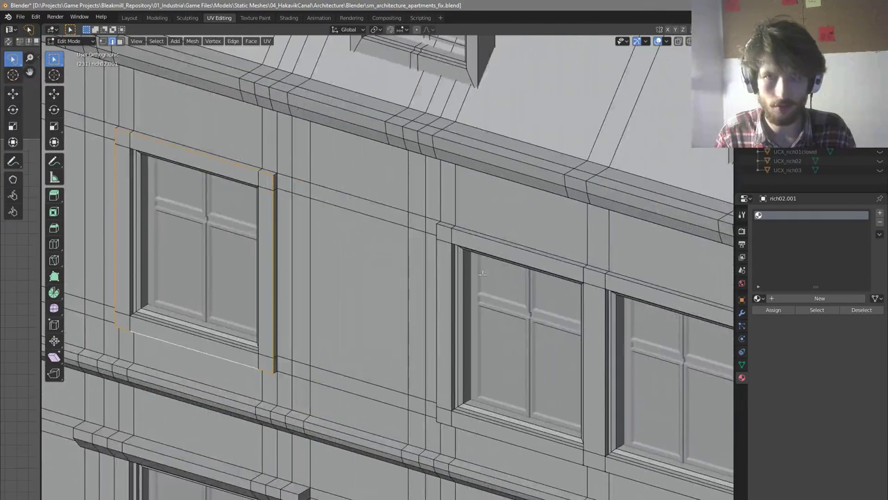
{"action": "left_click", "coordinate": [440, 248], "text": "alt+shift"}
{"action": "scroll", "coordinate": [440, 267], "scroll_direction": "down", "scroll_amount": 2}
{"action": "scroll", "coordinate": [552, 409], "scroll_direction": "up", "scroll_amount": 2}
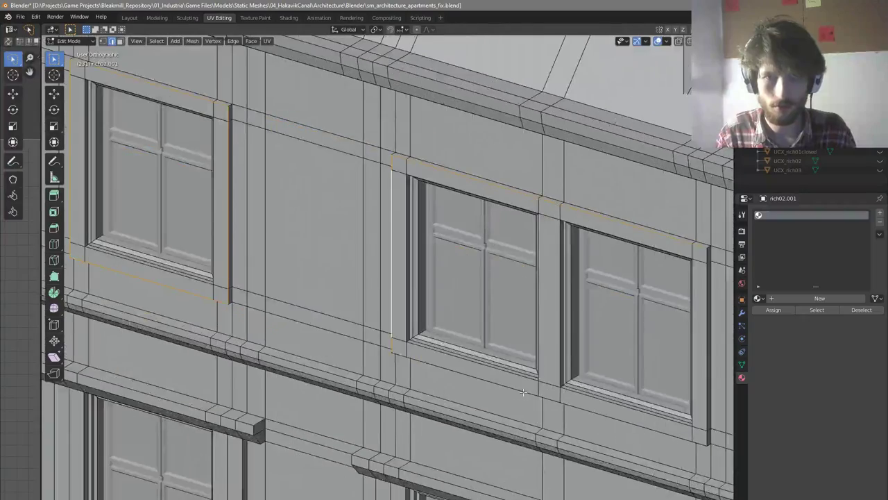
{"action": "left_click", "coordinate": [523, 392], "text": "alt+shift"}
{"action": "middle_click_drag", "start_coordinate": [645, 378], "coordinate": [528, 359], "text": "shift"}
{"action": "scroll", "coordinate": [588, 339], "scroll_direction": "down", "scroll_amount": 3}
{"action": "scroll", "coordinate": [611, 343], "scroll_direction": "up", "scroll_amount": 3}
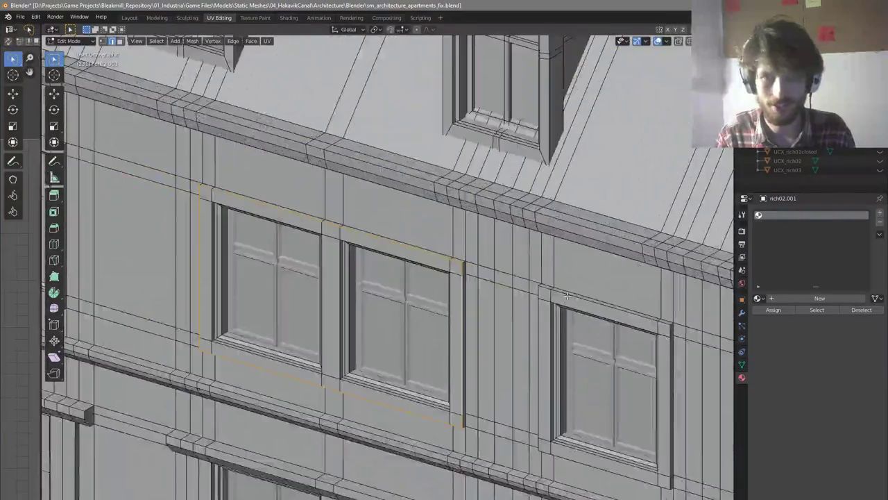
Add the outer frame edges of the two remaining single windows in the upper row to the selection
{"action": "scroll", "coordinate": [641, 348], "scroll_direction": "down", "scroll_amount": 2, "text": "ctrl"}
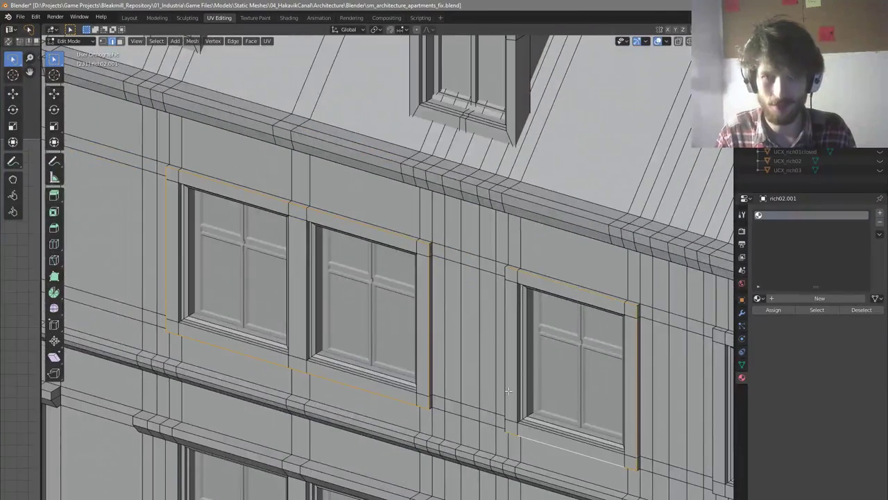
{"action": "scroll", "coordinate": [508, 391], "scroll_direction": "down", "scroll_amount": 1}
{"action": "scroll", "coordinate": [550, 333], "scroll_direction": "up", "scroll_amount": 3}
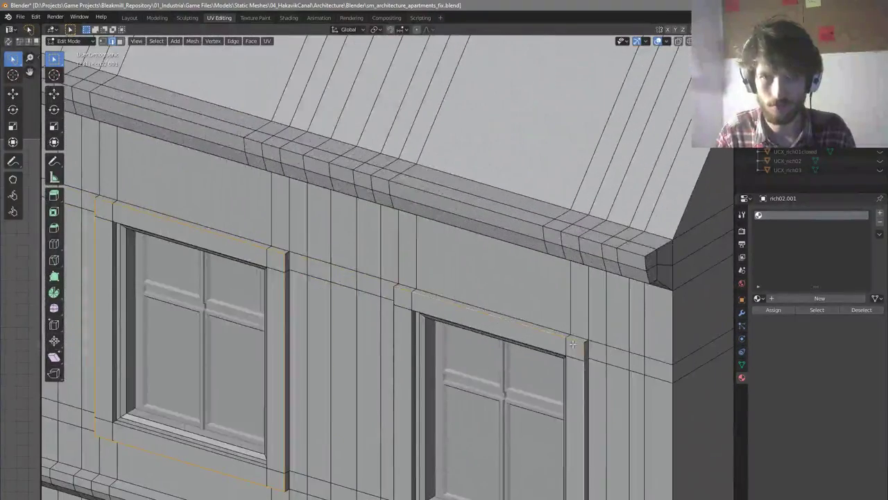
{"action": "scroll", "coordinate": [571, 342], "scroll_direction": "down", "scroll_amount": 4}
{"action": "scroll", "coordinate": [537, 424], "scroll_direction": "up", "scroll_amount": 3}
{"action": "scroll", "coordinate": [569, 335], "scroll_direction": "down", "scroll_amount": 4}
{"action": "scroll", "coordinate": [527, 322], "scroll_direction": "up", "scroll_amount": 5}
Bevel the selected outer edges of the upper window frames and check the facade in Object Mode
{"action": "key", "text": "ctrl+KP_Add"}
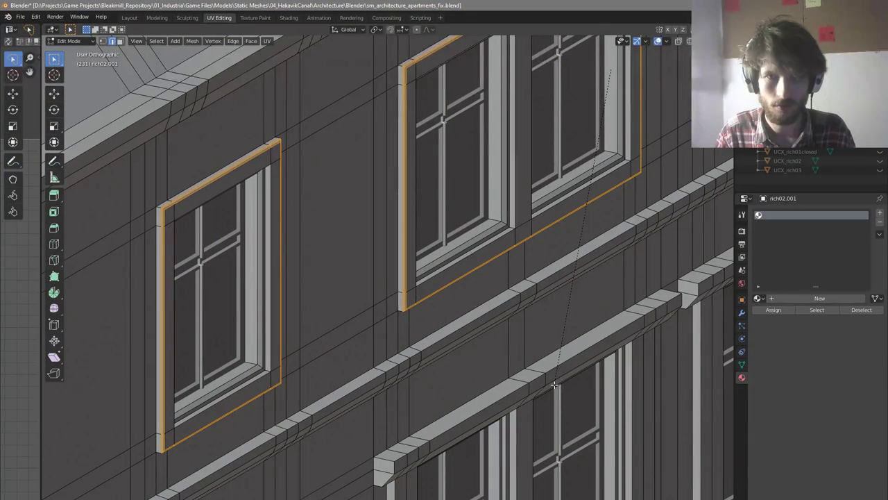
{"action": "scroll", "coordinate": [386, 312], "scroll_direction": "down", "scroll_amount": 6}
{"action": "key", "text": "Tab"}
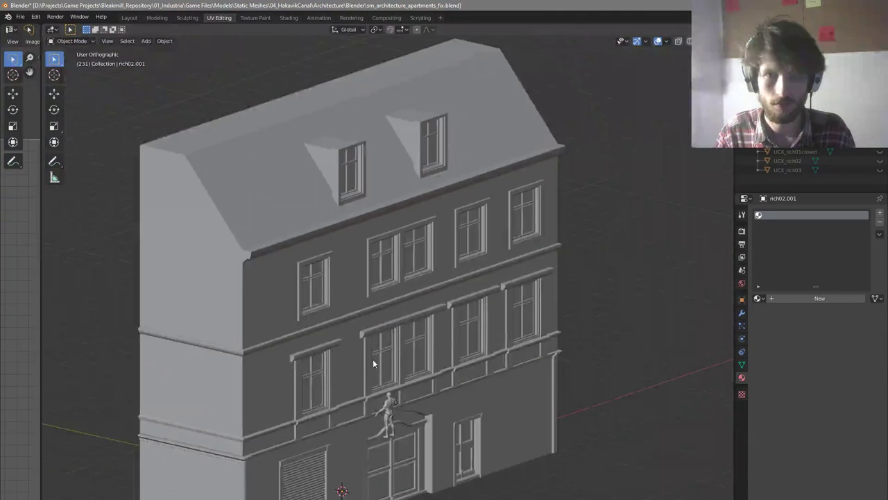
{"action": "key", "text": "Tab"}
{"action": "scroll", "coordinate": [374, 369], "scroll_direction": "up", "scroll_amount": 6}
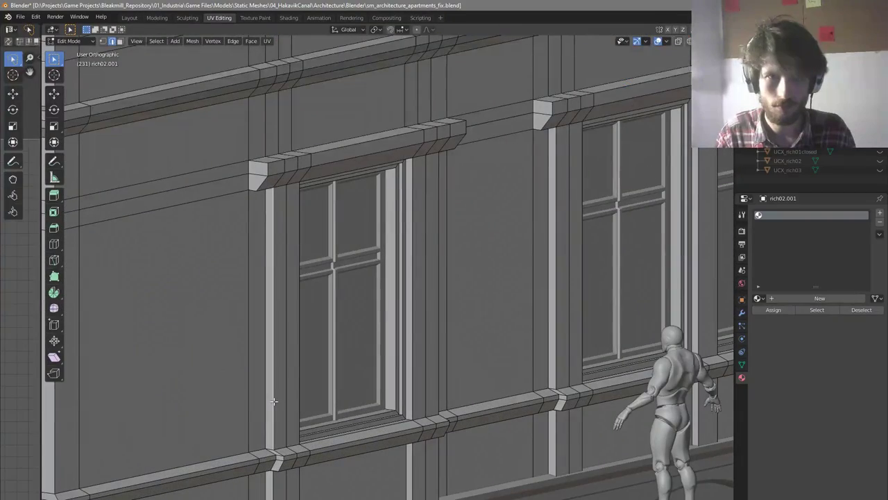
{"action": "scroll", "coordinate": [310, 340], "scroll_direction": "down", "scroll_amount": 2}
{"action": "middle_click_drag", "start_coordinate": [306, 335], "coordinate": [290, 344]}
{"action": "scroll", "coordinate": [281, 277], "scroll_direction": "up", "scroll_amount": 2}
{"action": "key", "text": "3"}
{"action": "left_click", "coordinate": [281, 205]}
{"action": "key", "text": "g"}
{"action": "key", "text": "y"}
{"action": "middle_click_drag", "start_coordinate": [317, 252], "coordinate": [295, 224]}
{"action": "left_click", "coordinate": [315, 260]}
{"action": "scroll", "coordinate": [275, 220], "scroll_direction": "down", "scroll_amount": 1}
{"action": "scroll", "coordinate": [276, 218], "scroll_direction": "up", "scroll_amount": 2}
{"action": "scroll", "coordinate": [295, 224], "scroll_direction": "up", "scroll_amount": 2}
{"action": "middle_click_drag", "start_coordinate": [394, 254], "coordinate": [374, 244]}
{"action": "key", "text": "g"}
{"action": "key", "text": "y"}
{"action": "key", "text": "x"}
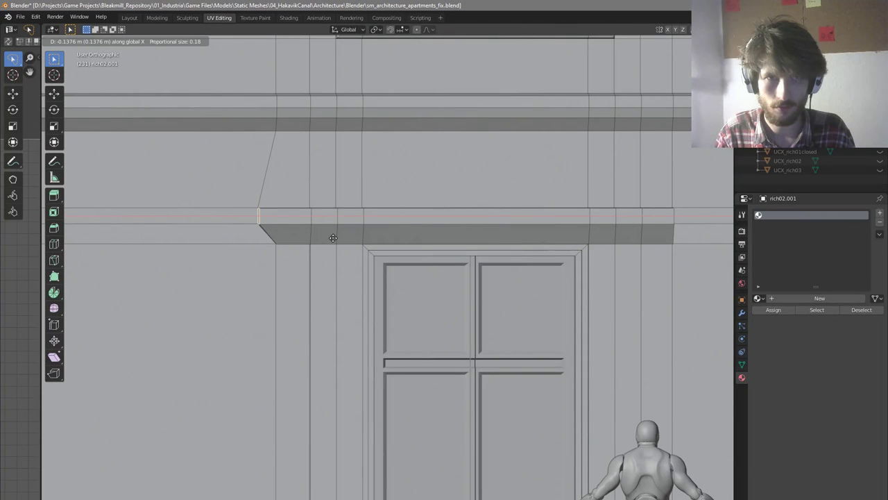
{"action": "right_click", "coordinate": [333, 238]}
Try to move the lower edge of the first lintel's outer end inward along X by about 0.096 m
{"action": "middle_click_drag", "start_coordinate": [333, 238], "coordinate": [356, 229]}
{"action": "key", "text": "2"}
{"action": "scroll", "coordinate": [274, 246], "scroll_direction": "up", "scroll_amount": 3}
{"action": "left_click", "coordinate": [282, 232]}
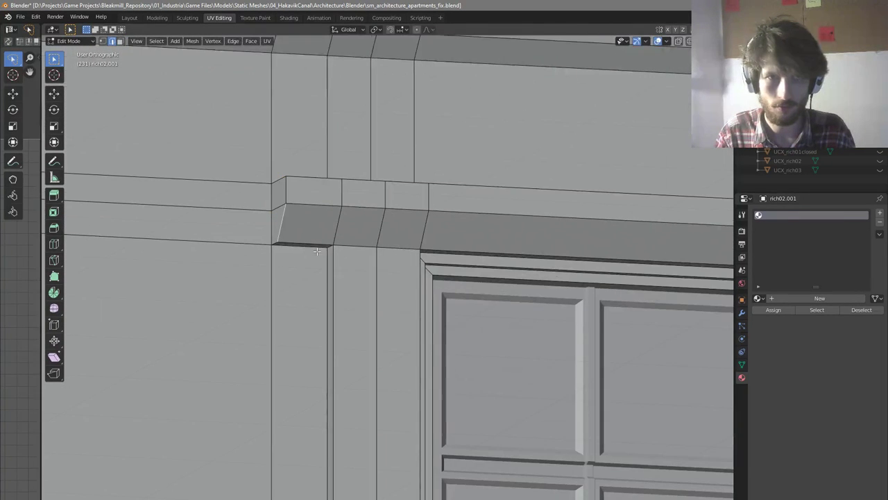
{"action": "key", "text": "g"}
{"action": "key", "text": "x"}
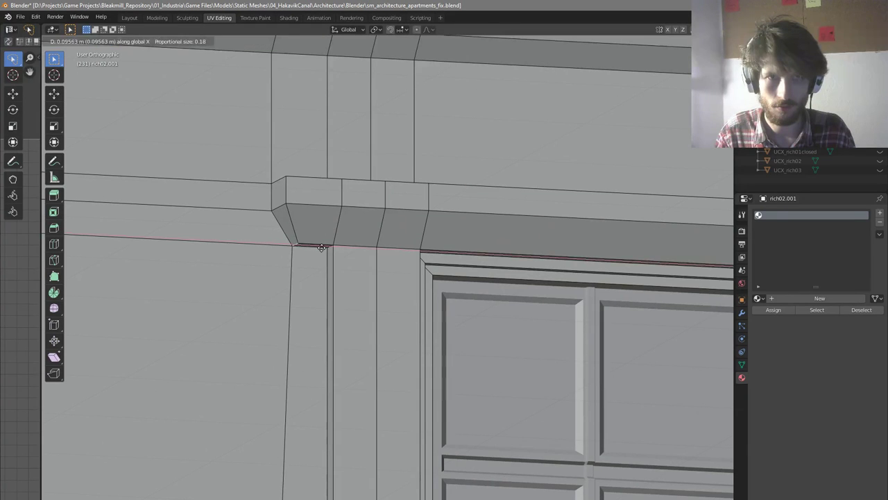
{"action": "left_click", "coordinate": [321, 247]}
{"action": "scroll", "coordinate": [321, 247], "scroll_direction": "down", "scroll_amount": 4}
{"action": "scroll", "coordinate": [309, 425], "scroll_direction": "up", "scroll_amount": 4}
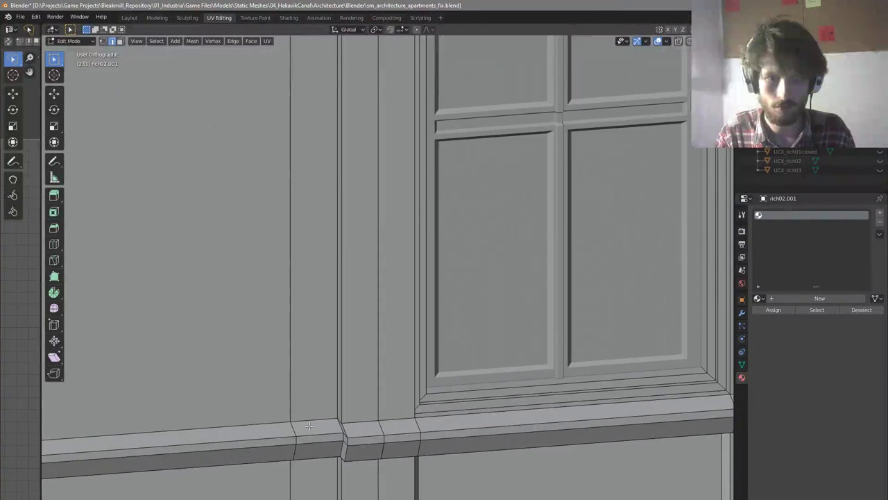
Select the lower end vertices of the first lintel with the sill vertices beneath them and scale them inward along X
{"action": "scroll", "coordinate": [295, 397], "scroll_direction": "down", "scroll_amount": 2}
{"action": "key", "text": "1"}
{"action": "middle_click_drag", "start_coordinate": [300, 362], "coordinate": [300, 390]}
{"action": "scroll", "coordinate": [300, 389], "scroll_direction": "down", "scroll_amount": 3}
{"action": "middle_click_drag", "start_coordinate": [509, 444], "coordinate": [494, 360]}
{"action": "scroll", "coordinate": [497, 402], "scroll_direction": "up", "scroll_amount": 2}
{"action": "scroll", "coordinate": [483, 170], "scroll_direction": "up", "scroll_amount": 3}
{"action": "middle_click_drag", "start_coordinate": [516, 179], "coordinate": [546, 181]}
{"action": "key", "text": "s"}
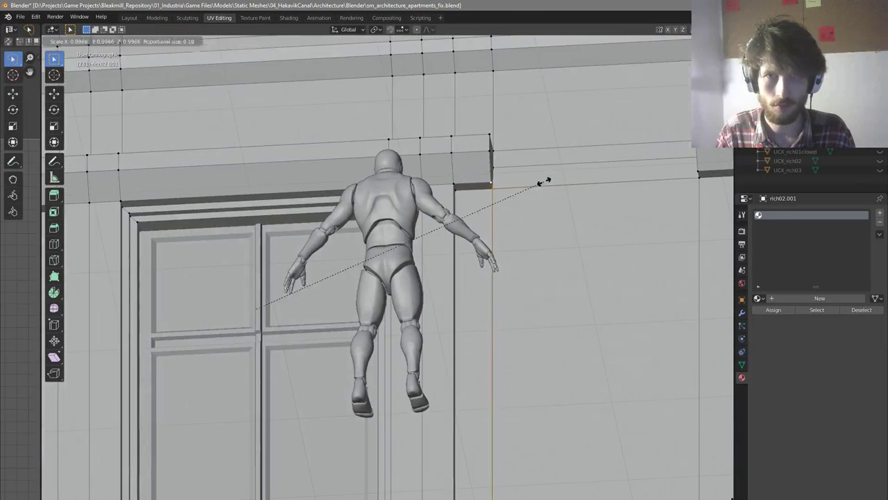
{"action": "scroll", "coordinate": [476, 202], "scroll_direction": "down", "scroll_amount": 3}
{"action": "middle_click_drag", "start_coordinate": [479, 203], "coordinate": [505, 205]}
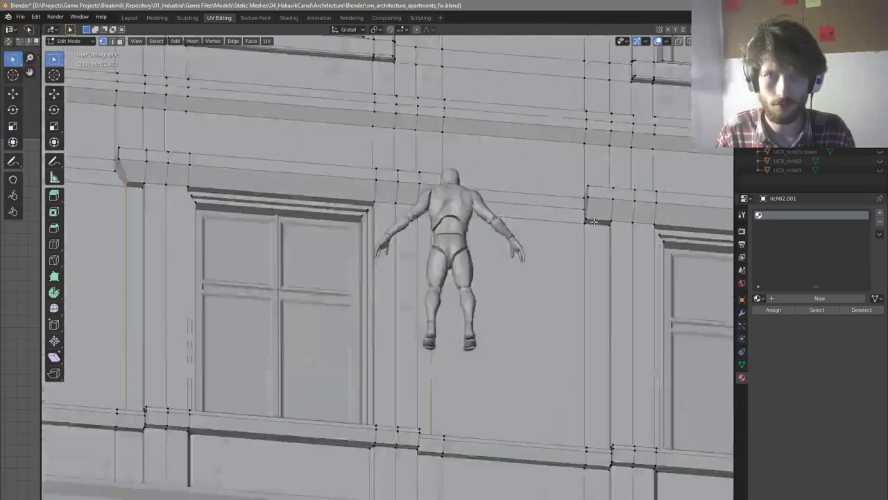
Taper the paired windows' lintel by scaling its lower end vertices and the sill vertices beneath them inward along X
{"action": "scroll", "coordinate": [603, 210], "scroll_direction": "up", "scroll_amount": 2}
{"action": "left_click", "coordinate": [584, 221]}
{"action": "scroll", "coordinate": [570, 208], "scroll_direction": "down", "scroll_amount": 5}
{"action": "middle_click_drag", "start_coordinate": [569, 208], "coordinate": [567, 246]}
{"action": "middle_click_drag", "start_coordinate": [457, 311], "coordinate": [232, 283], "text": "shift"}
{"action": "key", "text": "j"}
{"action": "middle_click_drag", "start_coordinate": [496, 340], "coordinate": [486, 253]}
{"action": "scroll", "coordinate": [486, 253], "scroll_direction": "up", "scroll_amount": 2}
{"action": "middle_click_drag", "start_coordinate": [485, 253], "coordinate": [340, 249], "text": "shift"}
{"action": "scroll", "coordinate": [585, 161], "scroll_direction": "up", "scroll_amount": 2}
{"action": "middle_click_drag", "start_coordinate": [591, 145], "coordinate": [610, 197]}
{"action": "scroll", "coordinate": [611, 455], "scroll_direction": "down", "scroll_amount": 4}
{"action": "middle_click_drag", "start_coordinate": [590, 438], "coordinate": [639, 342]}
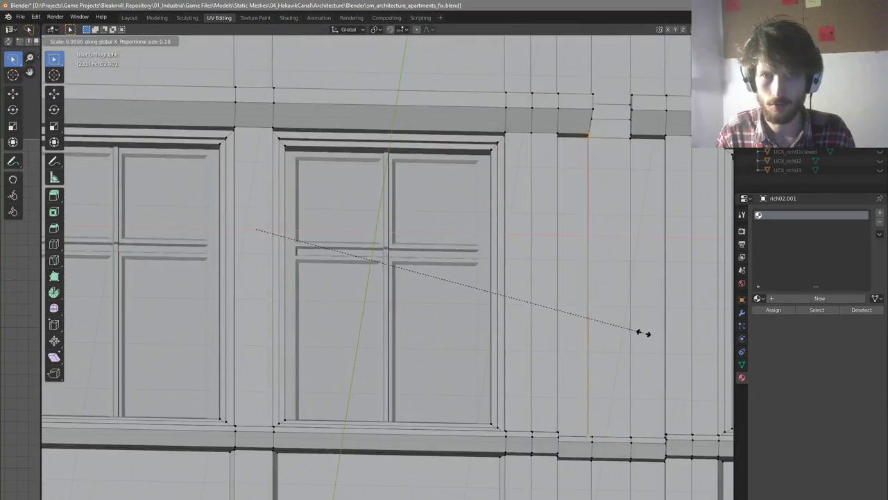
Taper the third lintel by scaling its lower end vertices and the matching sill vertices inward along X
{"action": "left_click", "coordinate": [631, 130]}
{"action": "scroll", "coordinate": [632, 121], "scroll_direction": "down", "scroll_amount": 3}
{"action": "scroll", "coordinate": [632, 311], "scroll_direction": "up", "scroll_amount": 1}
{"action": "middle_click_drag", "start_coordinate": [634, 326], "coordinate": [654, 267]}
{"action": "left_click", "coordinate": [628, 382], "text": "shift"}
{"action": "scroll", "coordinate": [628, 375], "scroll_direction": "down", "scroll_amount": 4}
{"action": "scroll", "coordinate": [654, 267], "scroll_direction": "up", "scroll_amount": 5}
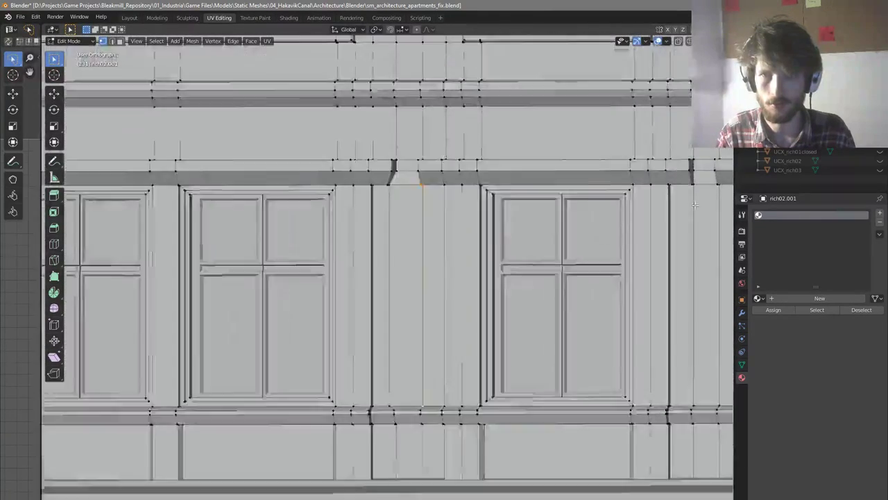
{"action": "scroll", "coordinate": [649, 181], "scroll_direction": "down", "scroll_amount": 5}
{"action": "scroll", "coordinate": [643, 335], "scroll_direction": "up", "scroll_amount": 5}
{"action": "left_click", "coordinate": [635, 331], "text": "shift"}
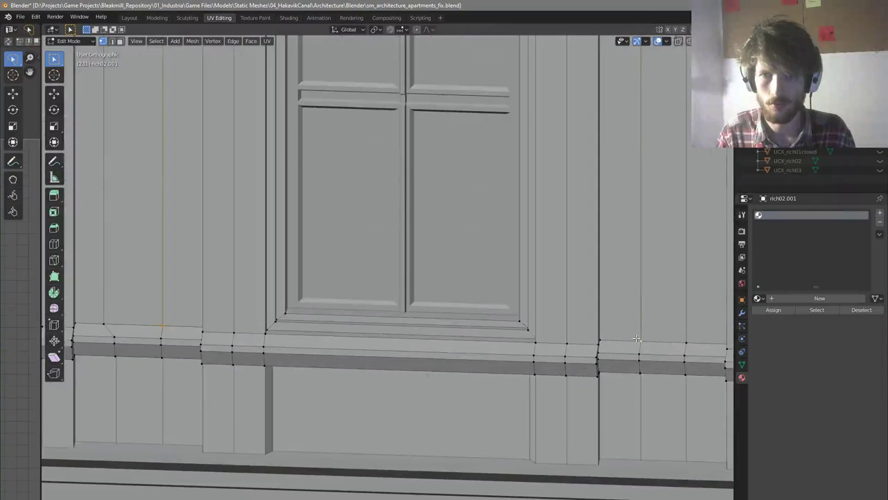
{"action": "scroll", "coordinate": [642, 330], "scroll_direction": "down", "scroll_amount": 3}
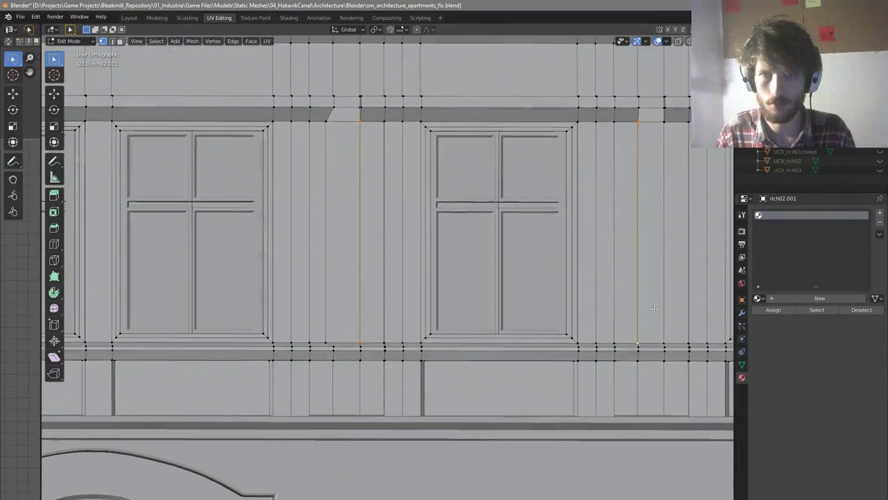
{"action": "left_click", "coordinate": [676, 220]}
{"action": "scroll", "coordinate": [531, 229], "scroll_direction": "down", "scroll_amount": 2}
{"action": "scroll", "coordinate": [625, 181], "scroll_direction": "up", "scroll_amount": 3}
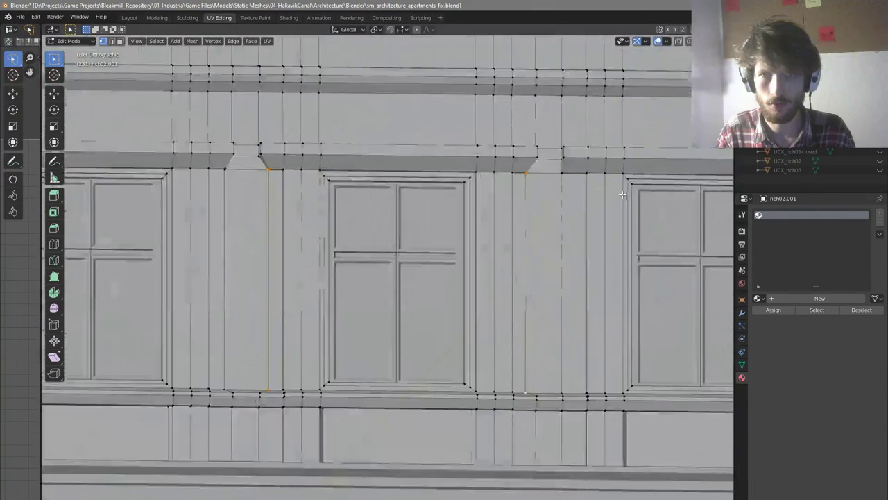
Taper the fourth lintel by scaling its lower end vertices and the matching sill vertices along X by about 0.93
{"action": "middle_click_drag", "start_coordinate": [555, 201], "coordinate": [614, 163]}
{"action": "scroll", "coordinate": [569, 188], "scroll_direction": "up", "scroll_amount": 2}
{"action": "scroll", "coordinate": [569, 194], "scroll_direction": "up", "scroll_amount": 2}
{"action": "left_click", "coordinate": [566, 199], "text": "shift"}
{"action": "scroll", "coordinate": [566, 200], "scroll_direction": "down", "scroll_amount": 3}
{"action": "middle_click_drag", "start_coordinate": [566, 204], "coordinate": [569, 298]}
{"action": "scroll", "coordinate": [570, 400], "scroll_direction": "up", "scroll_amount": 3}
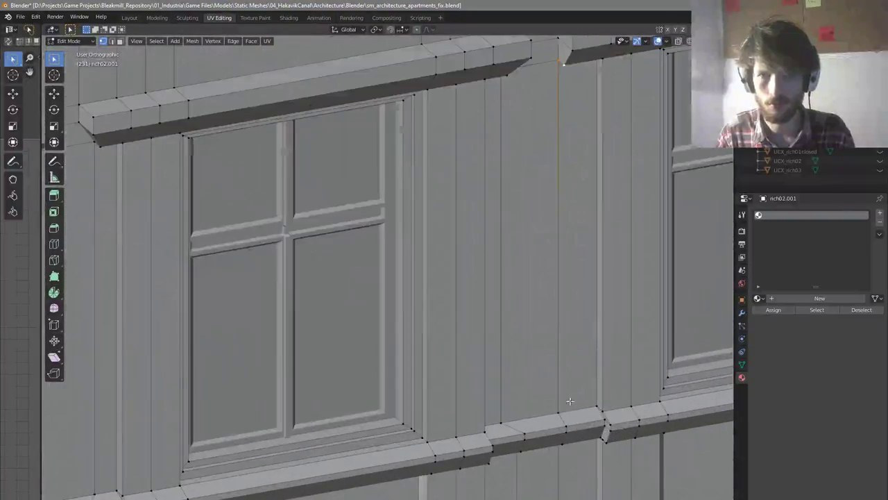
{"action": "scroll", "coordinate": [583, 356], "scroll_direction": "down", "scroll_amount": 4}
{"action": "middle_click_drag", "start_coordinate": [582, 354], "coordinate": [627, 233]}
{"action": "scroll", "coordinate": [614, 272], "scroll_direction": "up", "scroll_amount": 1}
{"action": "scroll", "coordinate": [615, 270], "scroll_direction": "up", "scroll_amount": 1}
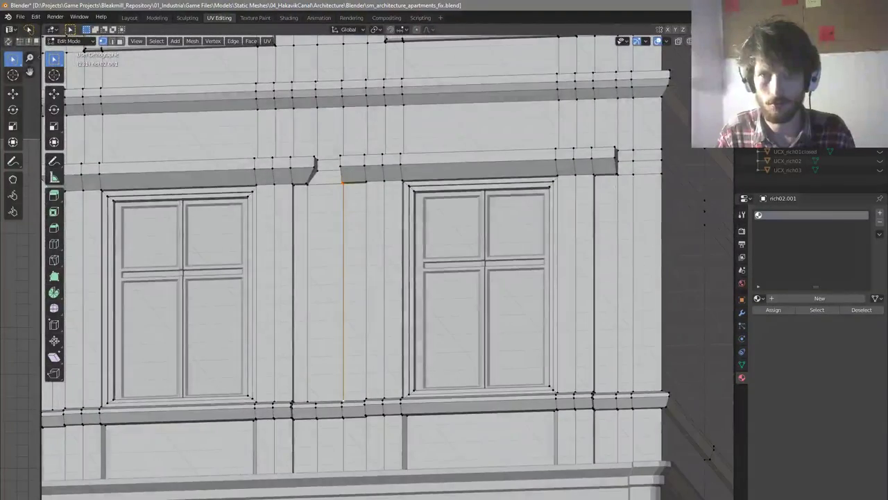
{"action": "left_click", "coordinate": [619, 181], "text": "shift"}
{"action": "scroll", "coordinate": [619, 181], "scroll_direction": "up", "scroll_amount": 3}
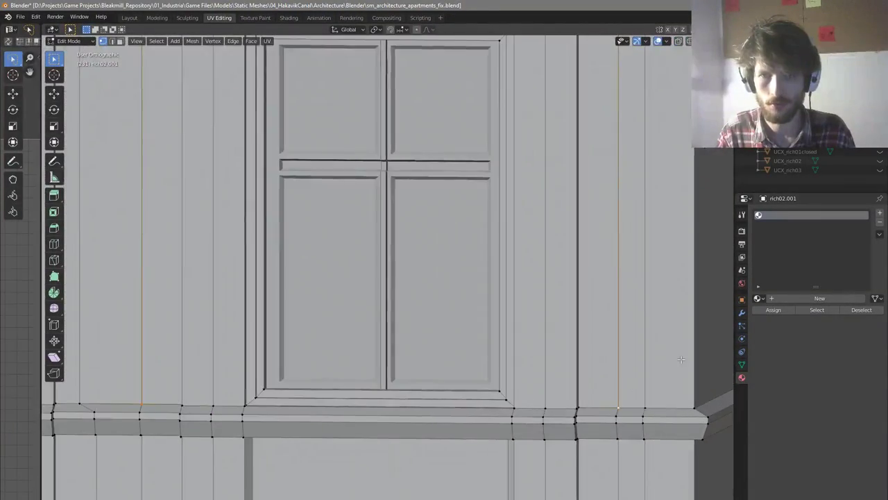
{"action": "scroll", "coordinate": [667, 321], "scroll_direction": "down", "scroll_amount": 1}
{"action": "key", "text": "s"}
{"action": "key", "text": "x"}
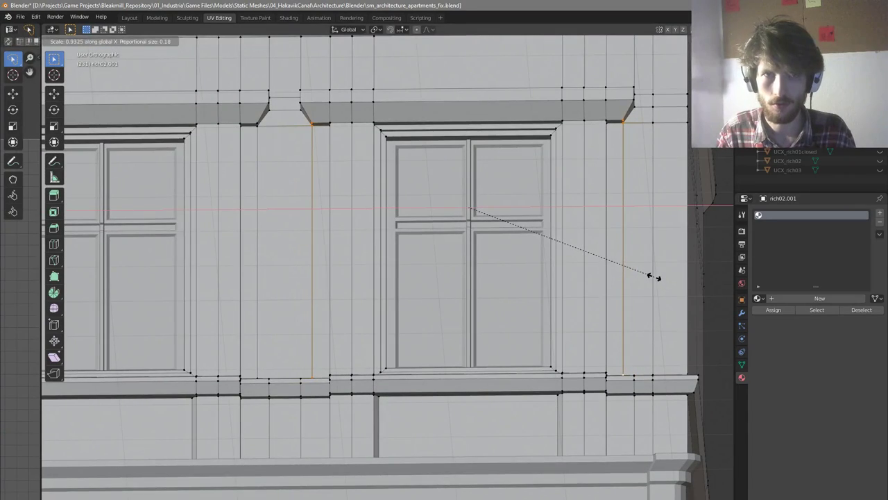
{"action": "left_click", "coordinate": [655, 277]}
Look over the tapered lintels and bevelled window frames on the whole facade in Object Mode
{"action": "scroll", "coordinate": [548, 288], "scroll_direction": "down", "scroll_amount": 7}
{"action": "key", "text": "Tab"}
{"action": "middle_click_drag", "start_coordinate": [553, 286], "coordinate": [597, 267]}
{"action": "key", "text": "alt+a"}
{"action": "scroll", "coordinate": [596, 267], "scroll_direction": "down", "scroll_amount": 2}
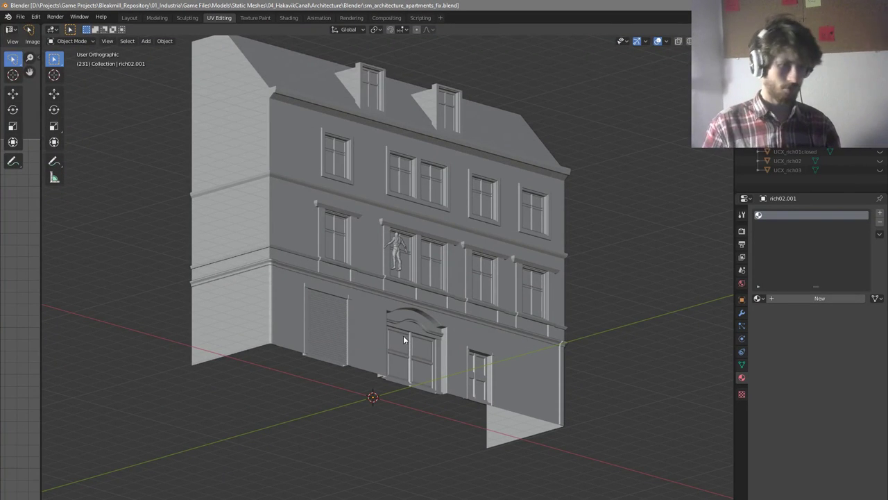
{"action": "scroll", "coordinate": [368, 251], "scroll_direction": "up", "scroll_amount": 4}
{"action": "scroll", "coordinate": [379, 241], "scroll_direction": "down", "scroll_amount": 3}
Reopen the facade mesh for editing and select the inner frame edges around the first of the paired upper windows
{"action": "key", "text": "Tab"}
{"action": "scroll", "coordinate": [414, 161], "scroll_direction": "up", "scroll_amount": 6}
{"action": "scroll", "coordinate": [414, 162], "scroll_direction": "down", "scroll_amount": 2}
{"action": "scroll", "coordinate": [414, 163], "scroll_direction": "up", "scroll_amount": 2}
{"action": "scroll", "coordinate": [379, 309], "scroll_direction": "up", "scroll_amount": 1}
{"action": "key", "text": "2"}
{"action": "scroll", "coordinate": [469, 106], "scroll_direction": "up", "scroll_amount": 4}
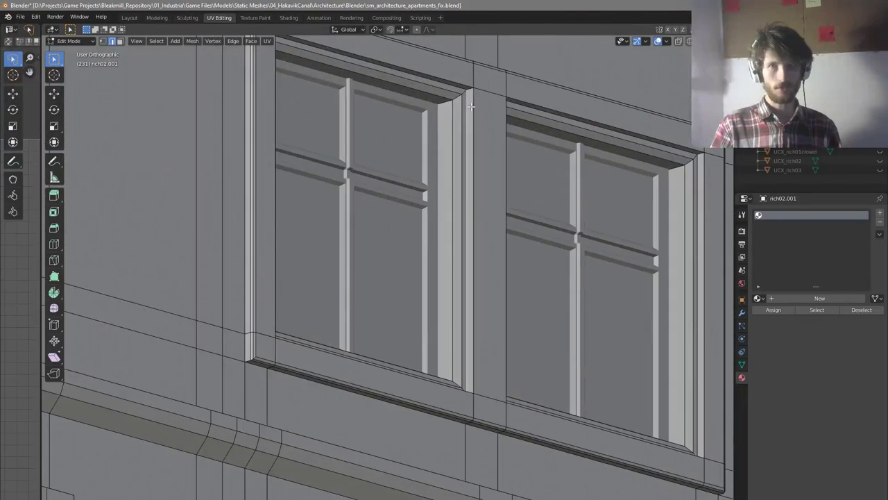
{"action": "scroll", "coordinate": [461, 75], "scroll_direction": "down", "scroll_amount": 4}
{"action": "scroll", "coordinate": [334, 277], "scroll_direction": "up", "scroll_amount": 3}
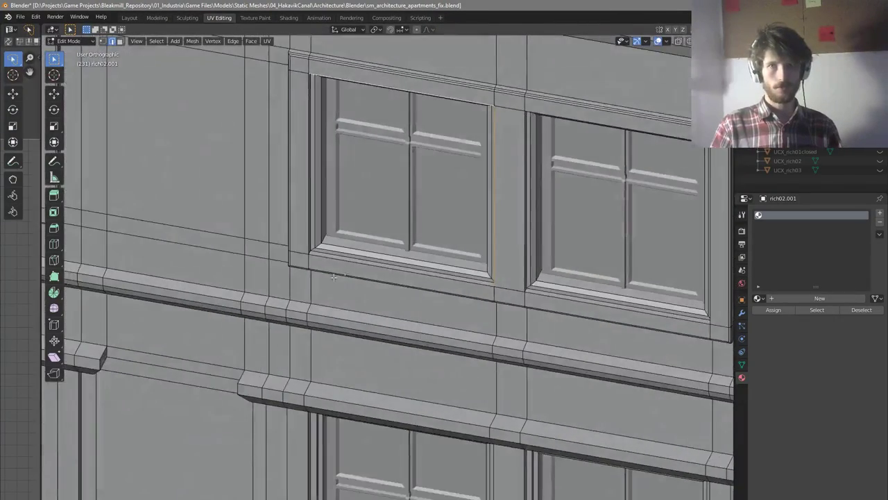
{"action": "left_click", "coordinate": [306, 229], "text": "shift"}
Add the inner frame edges around the leftmost single upper window to the selection
{"action": "scroll", "coordinate": [308, 229], "scroll_direction": "down", "scroll_amount": 4}
{"action": "middle_click_drag", "start_coordinate": [307, 230], "coordinate": [375, 258]}
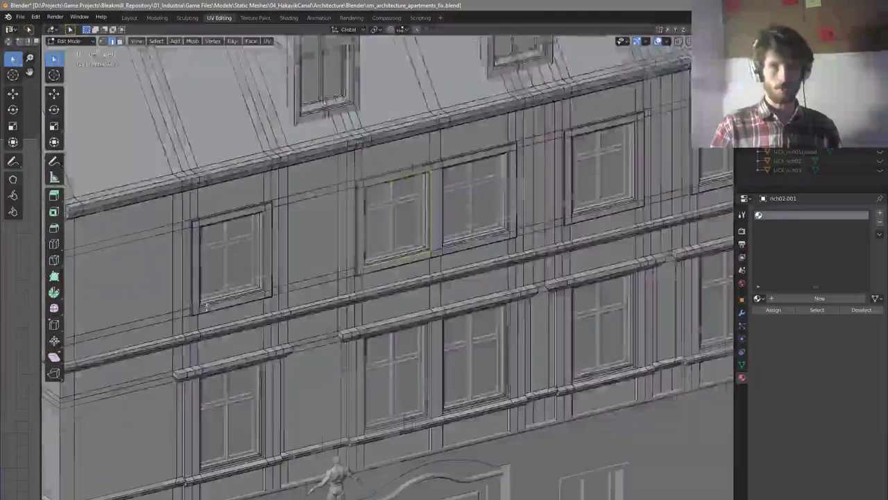
{"action": "scroll", "coordinate": [208, 303], "scroll_direction": "up", "scroll_amount": 6}
{"action": "left_click", "coordinate": [380, 234], "text": "shift"}
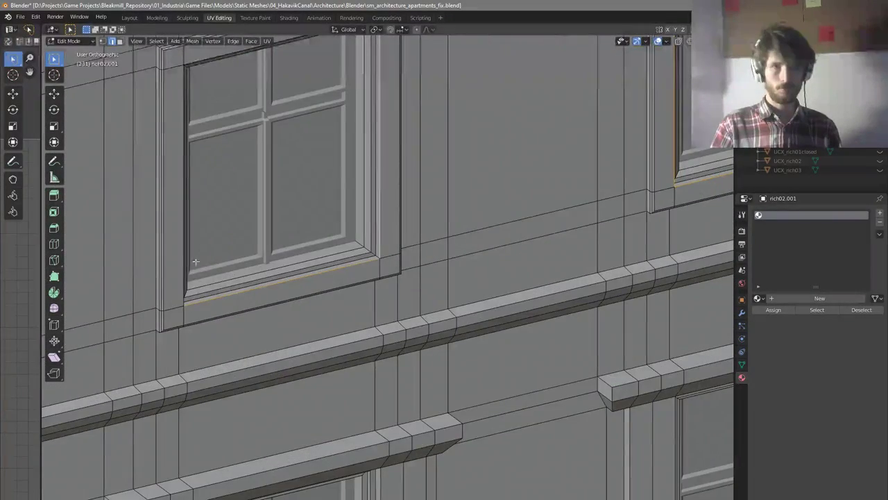
{"action": "left_click", "coordinate": [186, 272], "text": "shift"}
{"action": "scroll", "coordinate": [186, 271], "scroll_direction": "down", "scroll_amount": 2}
{"action": "middle_click_drag", "start_coordinate": [188, 269], "coordinate": [192, 243]}
{"action": "scroll", "coordinate": [303, 80], "scroll_direction": "up", "scroll_amount": 3}
{"action": "left_click", "coordinate": [320, 91], "text": "shift"}
{"action": "scroll", "coordinate": [320, 97], "scroll_direction": "down", "scroll_amount": 5}
{"action": "scroll", "coordinate": [555, 210], "scroll_direction": "up", "scroll_amount": 3}
Add the inner frame edges around the second of the paired upper windows to the selection
{"action": "middle_click_drag", "start_coordinate": [397, 205], "coordinate": [532, 217]}
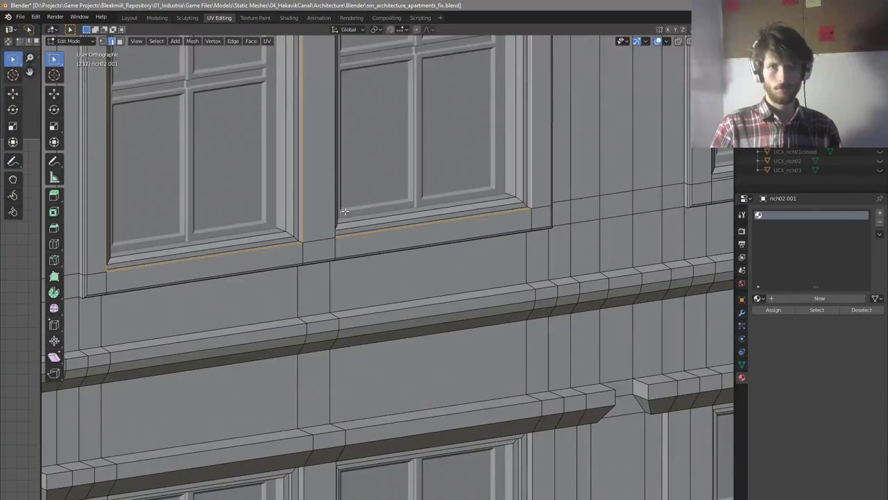
{"action": "left_click", "coordinate": [331, 213], "text": "shift"}
{"action": "scroll", "coordinate": [384, 253], "scroll_direction": "down", "scroll_amount": 4}
{"action": "scroll", "coordinate": [430, 108], "scroll_direction": "up", "scroll_amount": 4}
{"action": "middle_click_drag", "start_coordinate": [449, 124], "coordinate": [494, 107]}
{"action": "left_click", "coordinate": [504, 111], "text": "shift"}
{"action": "scroll", "coordinate": [519, 132], "scroll_direction": "up", "scroll_amount": 1}
{"action": "key", "text": "ctrl+z"}
{"action": "key", "text": "ctrl+z"}
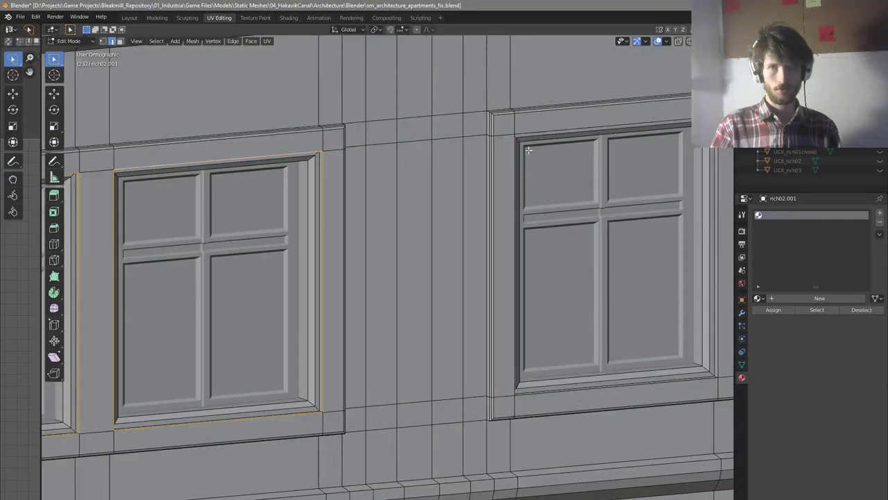
Add the inner frame edges around the single upper window just past the pair to the selection
{"action": "middle_click_drag", "start_coordinate": [418, 160], "coordinate": [458, 143]}
{"action": "scroll", "coordinate": [344, 196], "scroll_direction": "up", "scroll_amount": 3}
{"action": "left_click", "coordinate": [342, 163], "text": "alt"}
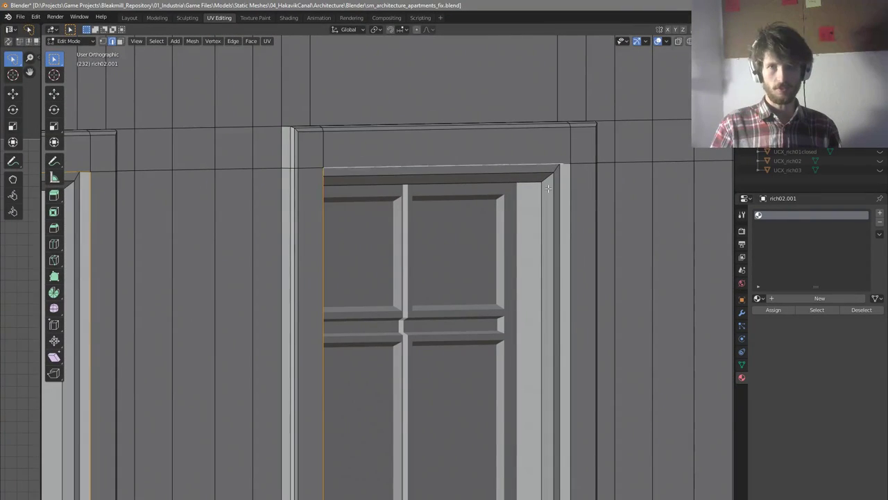
{"action": "scroll", "coordinate": [574, 192], "scroll_direction": "down", "scroll_amount": 4}
{"action": "middle_click_drag", "start_coordinate": [573, 194], "coordinate": [563, 212]}
{"action": "scroll", "coordinate": [512, 288], "scroll_direction": "up", "scroll_amount": 3}
{"action": "left_click", "coordinate": [517, 279], "text": "alt+shift"}
{"action": "scroll", "coordinate": [517, 240], "scroll_direction": "down", "scroll_amount": 4}
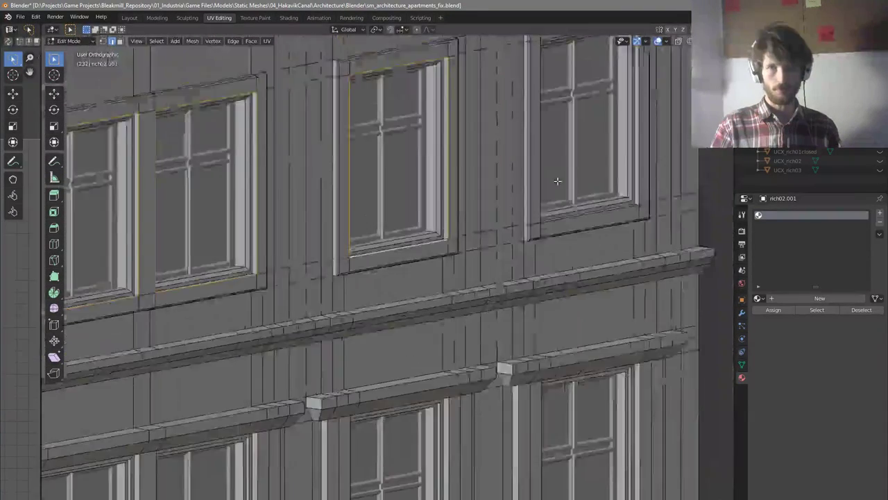
Select the last upper window's inner frame edges as well and bevel all the selected frame edges
{"action": "scroll", "coordinate": [524, 218], "scroll_direction": "up", "scroll_amount": 5}
{"action": "scroll", "coordinate": [547, 268], "scroll_direction": "down", "scroll_amount": 4}
{"action": "scroll", "coordinate": [555, 208], "scroll_direction": "up", "scroll_amount": 1}
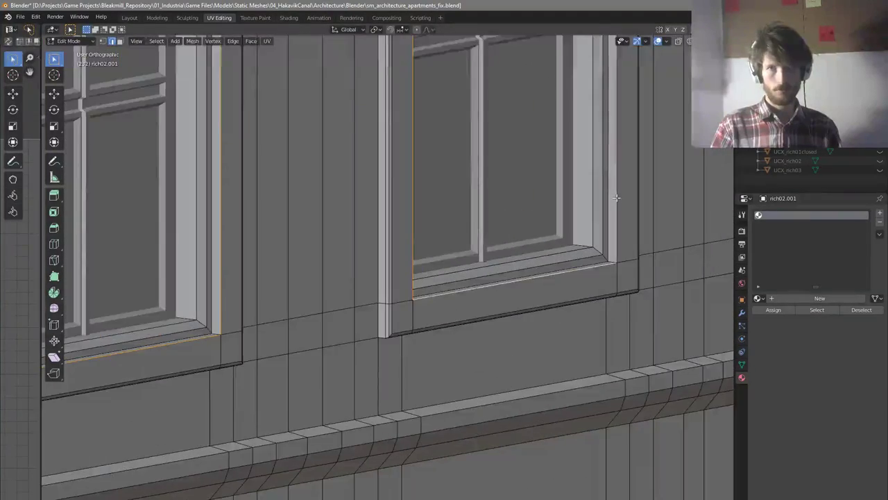
{"action": "scroll", "coordinate": [562, 153], "scroll_direction": "down", "scroll_amount": 2}
{"action": "scroll", "coordinate": [578, 83], "scroll_direction": "up", "scroll_amount": 5}
{"action": "scroll", "coordinate": [578, 83], "scroll_direction": "down", "scroll_amount": 4}
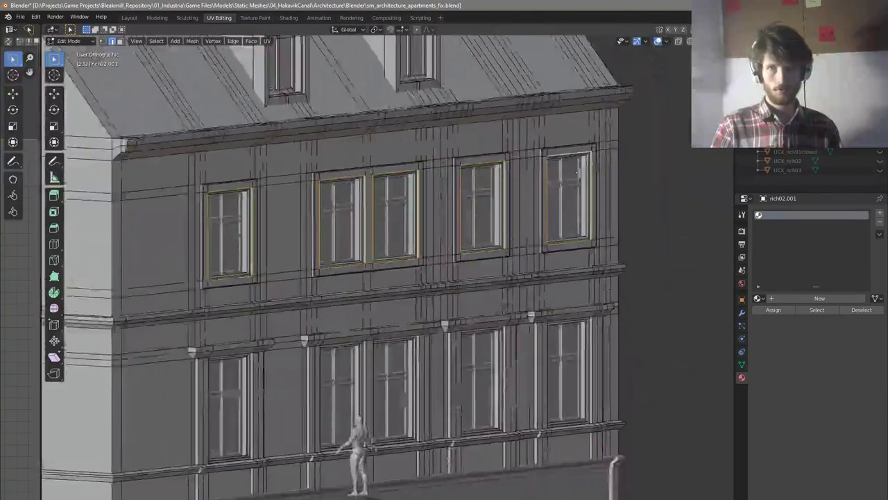
{"action": "scroll", "coordinate": [569, 312], "scroll_direction": "up", "scroll_amount": 4}
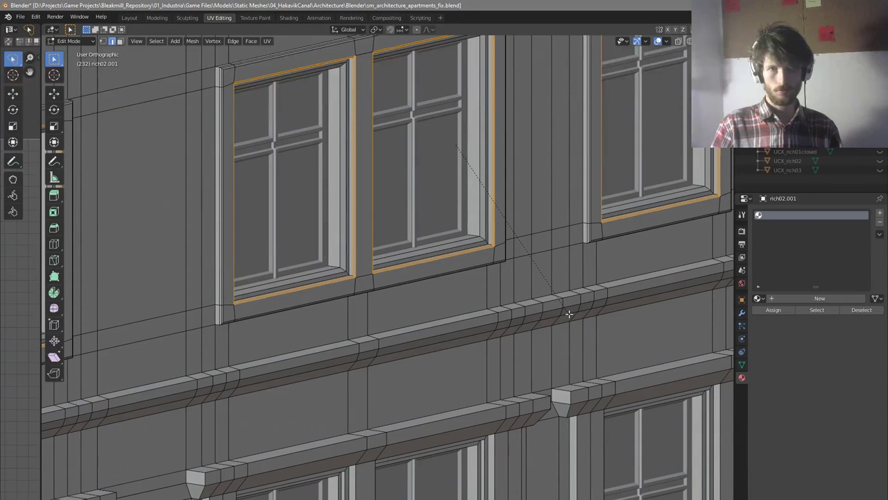
{"action": "key", "text": "Tab"}
{"action": "scroll", "coordinate": [396, 304], "scroll_direction": "up", "scroll_amount": 3}
{"action": "scroll", "coordinate": [396, 304], "scroll_direction": "down", "scroll_amount": 4}
{"action": "key", "text": "Tab"}
Examine the lower-floor window frames and lintels up close, in both the wireframe edit view and Object Mode
{"action": "scroll", "coordinate": [349, 365], "scroll_direction": "up", "scroll_amount": 3}
{"action": "scroll", "coordinate": [298, 397], "scroll_direction": "up", "scroll_amount": 6}
{"action": "scroll", "coordinate": [278, 387], "scroll_direction": "down", "scroll_amount": 5}
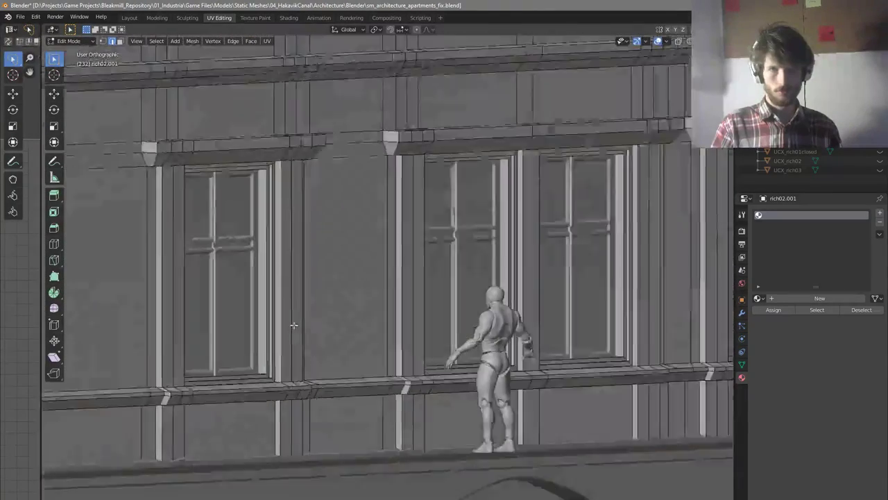
{"action": "scroll", "coordinate": [270, 149], "scroll_direction": "up", "scroll_amount": 8}
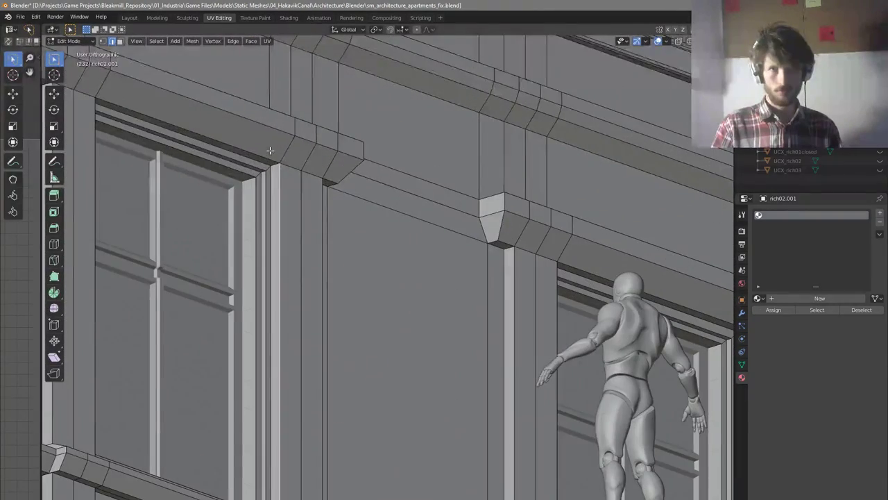
{"action": "left_click", "coordinate": [281, 182]}
{"action": "scroll", "coordinate": [329, 169], "scroll_direction": "down", "scroll_amount": 3}
{"action": "middle_click_drag", "start_coordinate": [329, 168], "coordinate": [321, 212]}
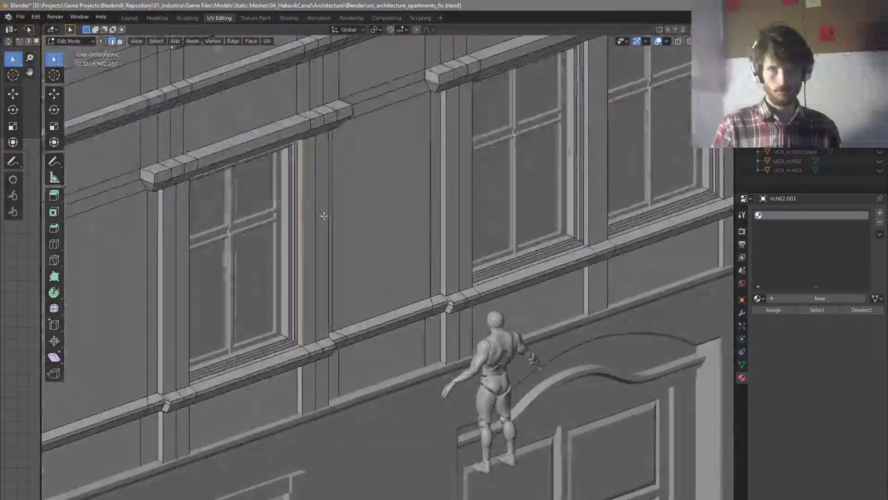
{"action": "scroll", "coordinate": [340, 268], "scroll_direction": "down", "scroll_amount": 3}
{"action": "scroll", "coordinate": [485, 195], "scroll_direction": "up", "scroll_amount": 2}
{"action": "key", "text": "Tab"}
{"action": "middle_click_drag", "start_coordinate": [484, 195], "coordinate": [521, 225]}
{"action": "key", "text": "Tab"}
Select the vertical edges along both front corners of the upper floors
{"action": "scroll", "coordinate": [177, 354], "scroll_direction": "up", "scroll_amount": 3}
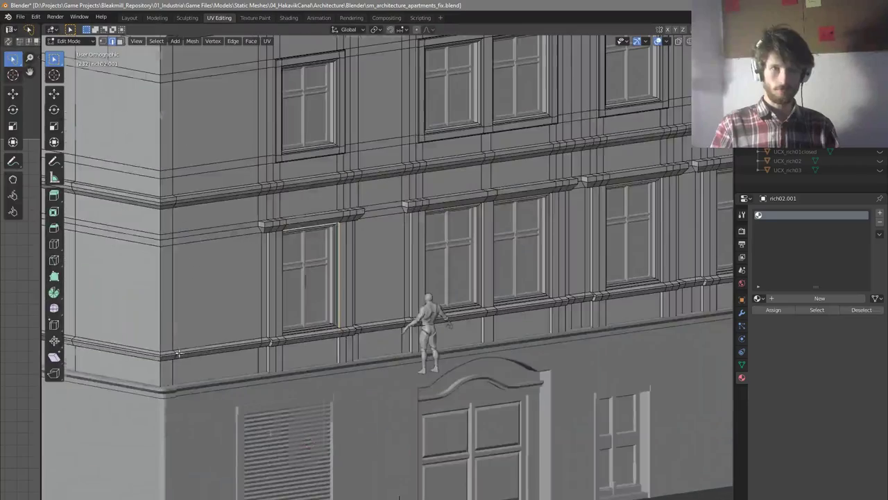
{"action": "scroll", "coordinate": [164, 305], "scroll_direction": "down", "scroll_amount": 5}
{"action": "scroll", "coordinate": [234, 237], "scroll_direction": "up", "scroll_amount": 6}
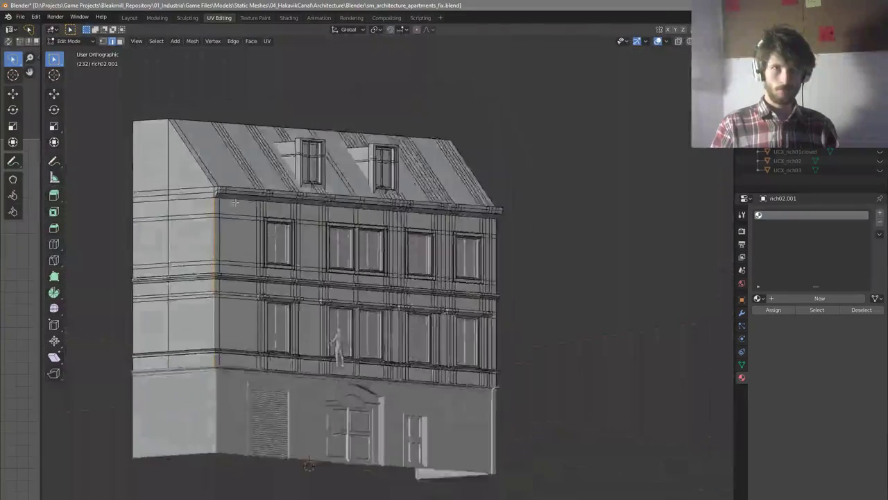
{"action": "scroll", "coordinate": [234, 237], "scroll_direction": "down", "scroll_amount": 5}
{"action": "scroll", "coordinate": [590, 285], "scroll_direction": "up", "scroll_amount": 5}
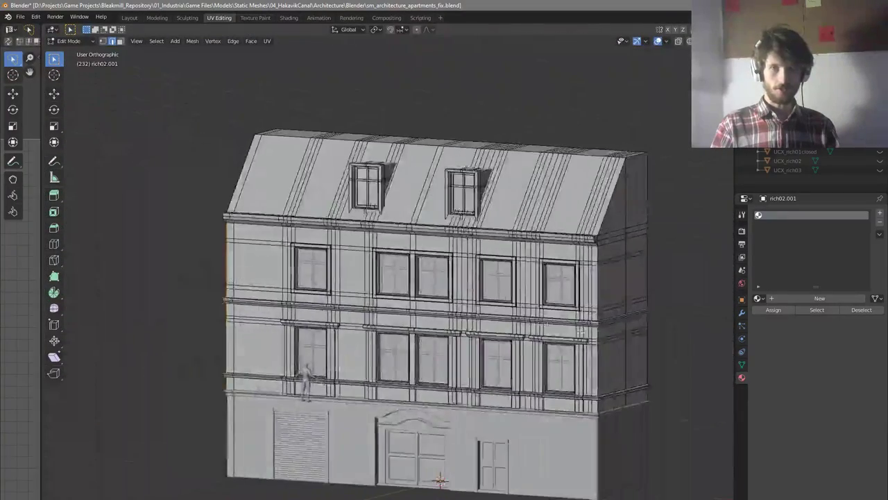
{"action": "scroll", "coordinate": [590, 285], "scroll_direction": "down", "scroll_amount": 5}
{"action": "middle_click_drag", "start_coordinate": [577, 266], "coordinate": [527, 262]}
{"action": "scroll", "coordinate": [244, 218], "scroll_direction": "up", "scroll_amount": 4}
{"action": "scroll", "coordinate": [203, 208], "scroll_direction": "up", "scroll_amount": 2}
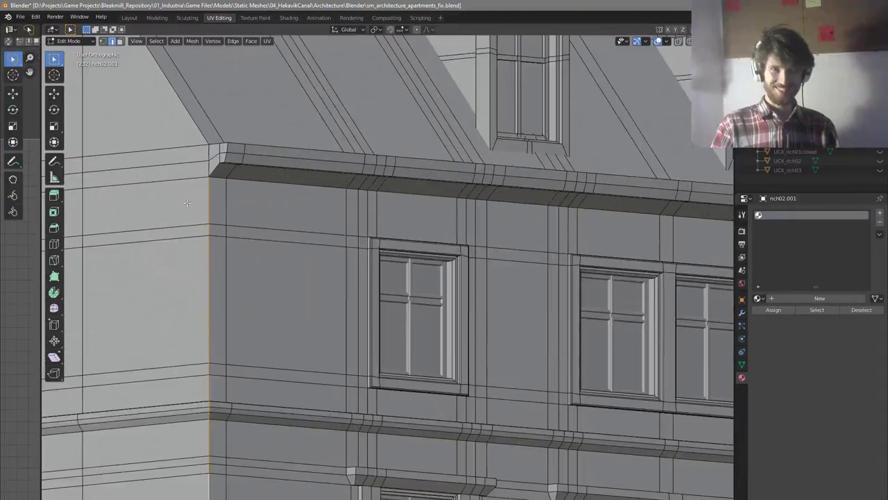
Add the roof cornice's end edges to the corner selection and bevel all of these edges narrowly
{"action": "scroll", "coordinate": [364, 234], "scroll_direction": "down", "scroll_amount": 5}
{"action": "scroll", "coordinate": [245, 221], "scroll_direction": "up", "scroll_amount": 4}
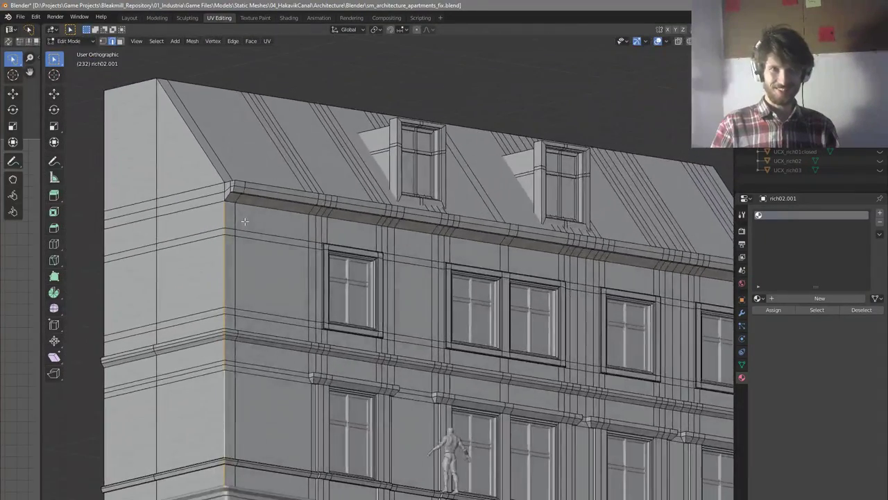
{"action": "scroll", "coordinate": [240, 220], "scroll_direction": "up", "scroll_amount": 4}
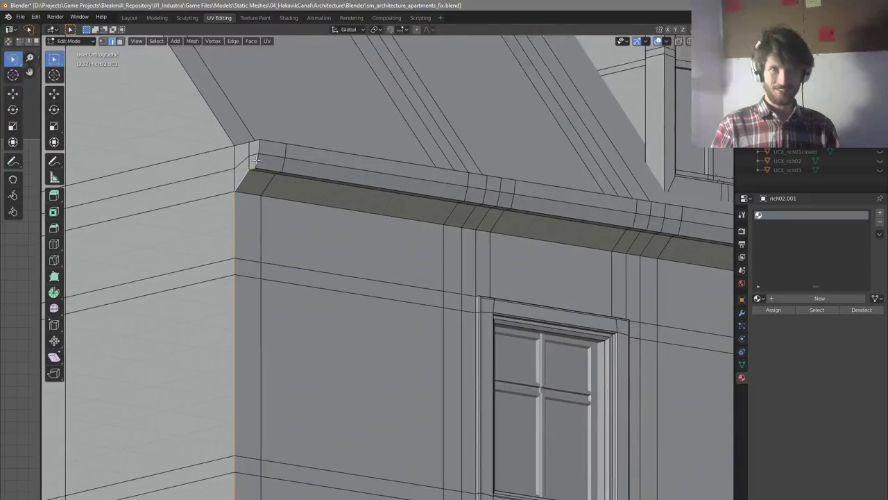
{"action": "scroll", "coordinate": [258, 159], "scroll_direction": "down", "scroll_amount": 6}
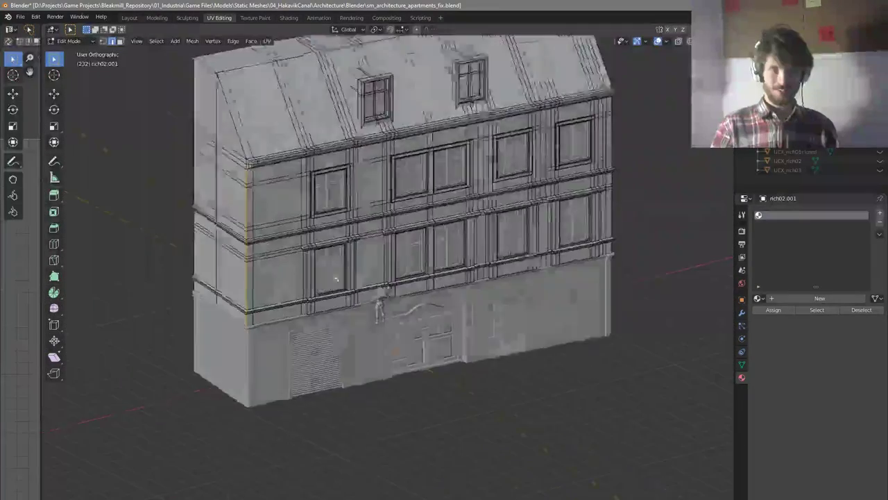
{"action": "scroll", "coordinate": [623, 343], "scroll_direction": "up", "scroll_amount": 1}
{"action": "scroll", "coordinate": [597, 313], "scroll_direction": "up", "scroll_amount": 4}
{"action": "scroll", "coordinate": [485, 118], "scroll_direction": "up", "scroll_amount": 4}
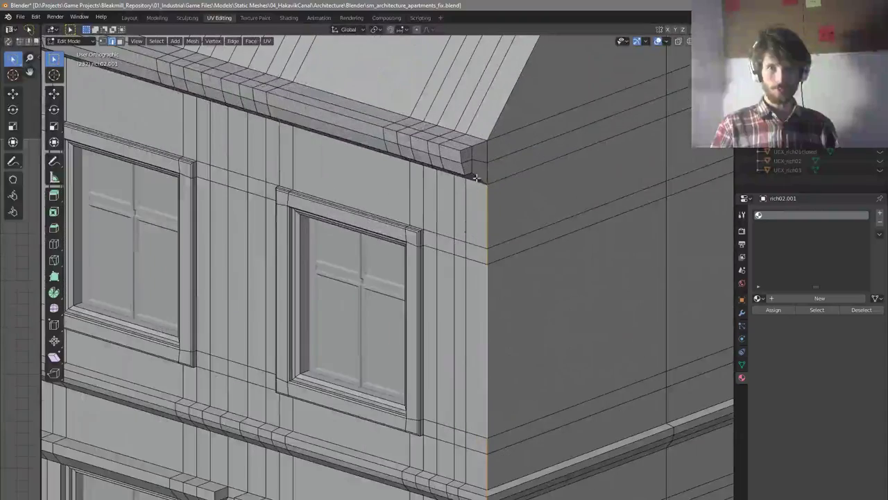
{"action": "scroll", "coordinate": [471, 167], "scroll_direction": "up", "scroll_amount": 3}
{"action": "scroll", "coordinate": [486, 172], "scroll_direction": "down", "scroll_amount": 5}
{"action": "middle_click_drag", "start_coordinate": [490, 173], "coordinate": [501, 194]}
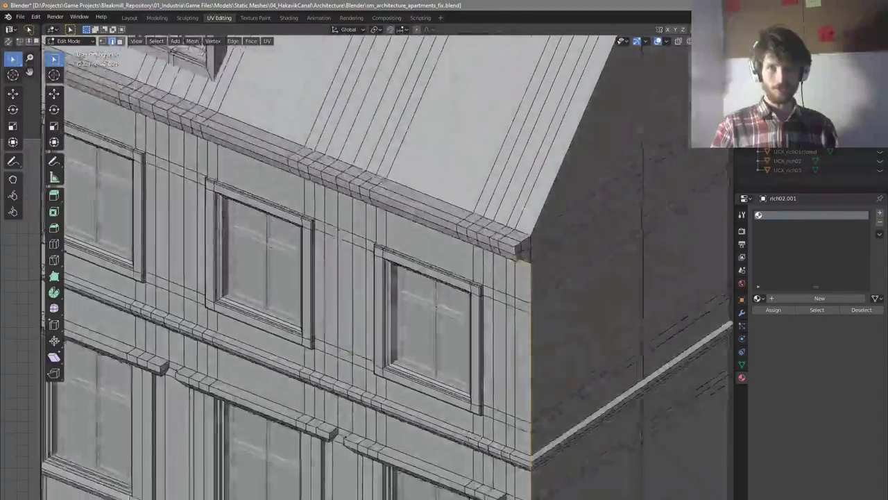
{"action": "middle_click_drag", "start_coordinate": [622, 492], "coordinate": [605, 369], "text": "shift"}
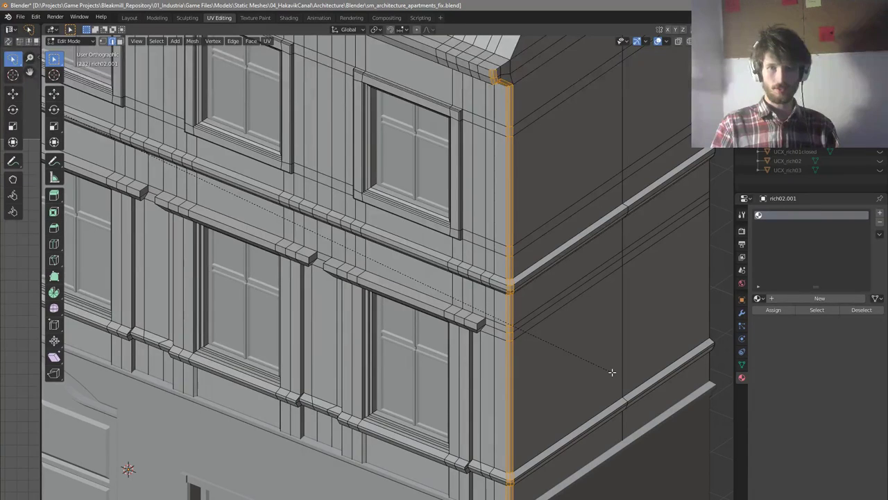
{"action": "left_click", "coordinate": [612, 372]}
Check the bevelled building corners in Object Mode and save the file
{"action": "key", "text": "Tab"}
{"action": "scroll", "coordinate": [559, 340], "scroll_direction": "down", "scroll_amount": 1}
{"action": "middle_click_drag", "start_coordinate": [559, 340], "coordinate": [597, 305]}
{"action": "scroll", "coordinate": [613, 294], "scroll_direction": "down", "scroll_amount": 4}
{"action": "scroll", "coordinate": [282, 172], "scroll_direction": "up", "scroll_amount": 5}
{"action": "key", "text": "Tab"}
{"action": "key", "text": "ctrl+s"}
Clear the edge selection and return to Object Mode with the whole facade in view
{"action": "scroll", "coordinate": [198, 148], "scroll_direction": "up", "scroll_amount": 3}
{"action": "key", "text": "alt+a"}
{"action": "scroll", "coordinate": [198, 179], "scroll_direction": "down", "scroll_amount": 5}
{"action": "middle_click_drag", "start_coordinate": [197, 179], "coordinate": [242, 226]}
{"action": "scroll", "coordinate": [225, 224], "scroll_direction": "down", "scroll_amount": 4}
{"action": "scroll", "coordinate": [240, 222], "scroll_direction": "down", "scroll_amount": 5}
{"action": "key", "text": "Tab"}
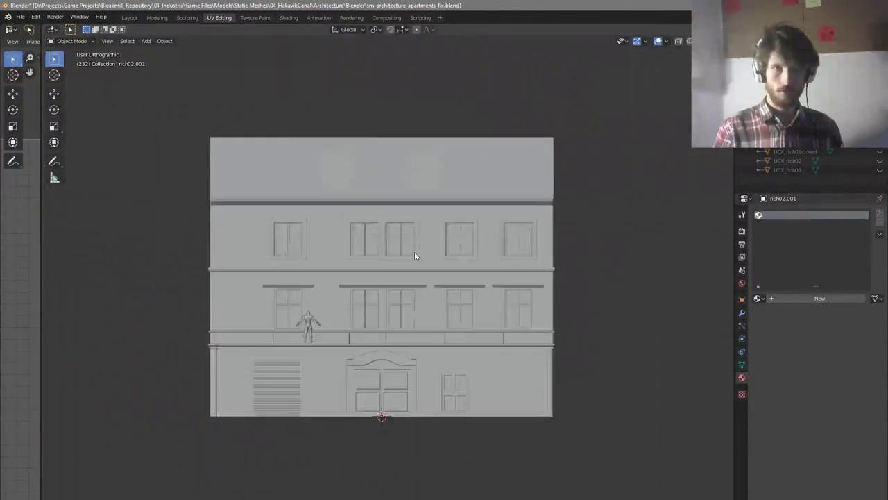
Join the separate window mesh to the upper facade object and undo its trial lift off the ground floor
{"action": "left_click", "coordinate": [434, 313]}
{"action": "middle_click_drag", "start_coordinate": [432, 222], "coordinate": [458, 294]}
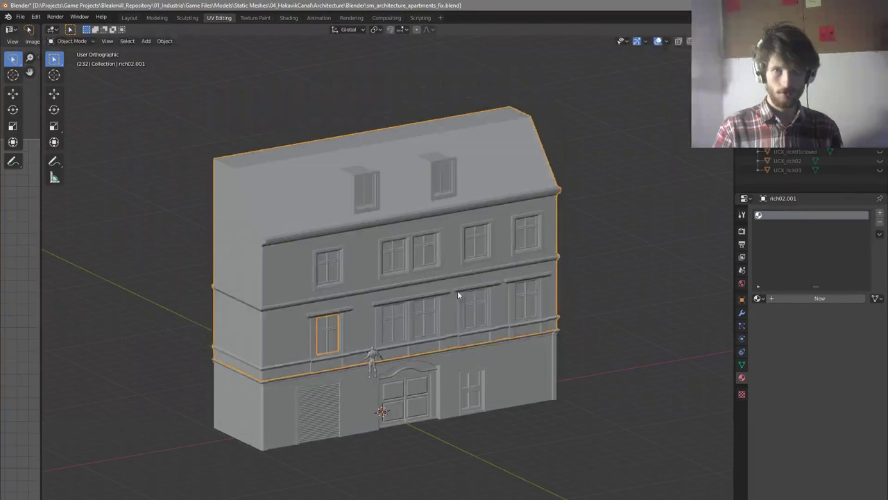
{"action": "key", "text": "g"}
{"action": "right_click", "coordinate": [444, 240]}
{"action": "left_click", "coordinate": [426, 313], "text": "shift"}
{"action": "key", "text": "g"}
{"action": "right_click", "coordinate": [459, 259]}
{"action": "key", "text": "ctrl+j"}
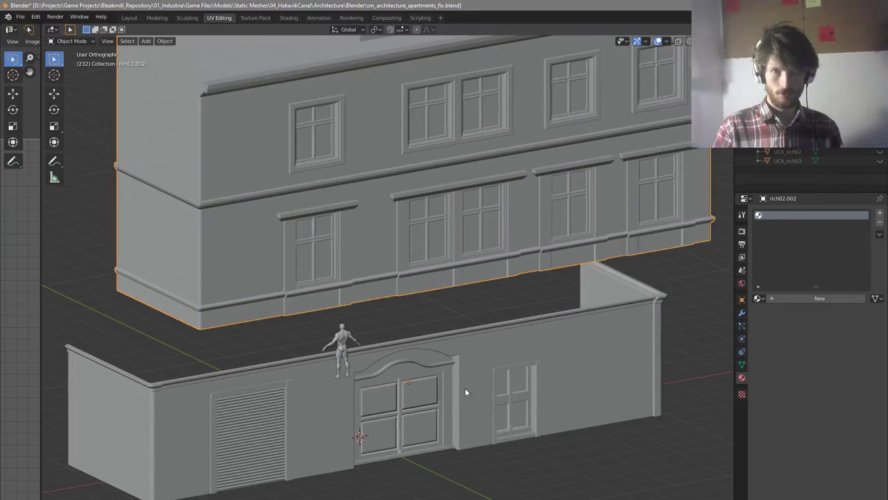
{"action": "left_click", "coordinate": [497, 394]}
{"action": "key", "text": "ctrl+z"}
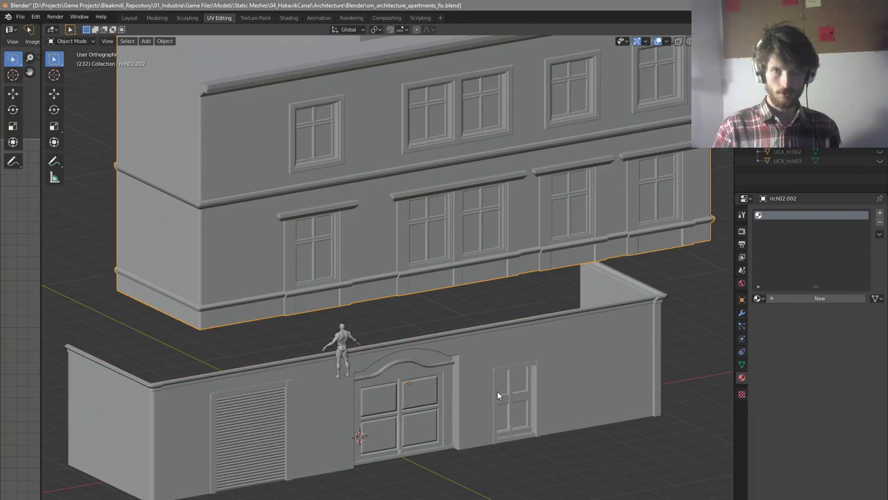
{"action": "key", "text": "ctrl+z"}
Remove all material slots from the ground floor object, from detail through plaster1, plaster2, groundfloor1 and groundfloor2
{"action": "left_click", "coordinate": [482, 377]}
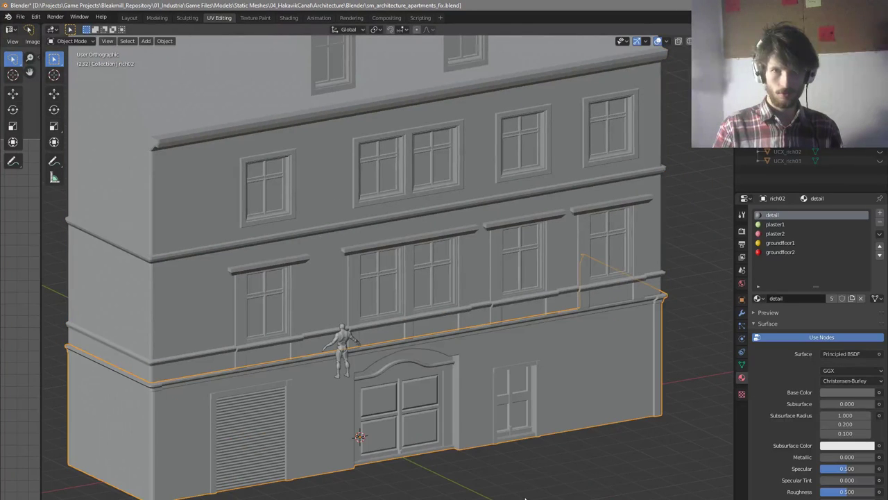
{"action": "left_click", "coordinate": [742, 353]}
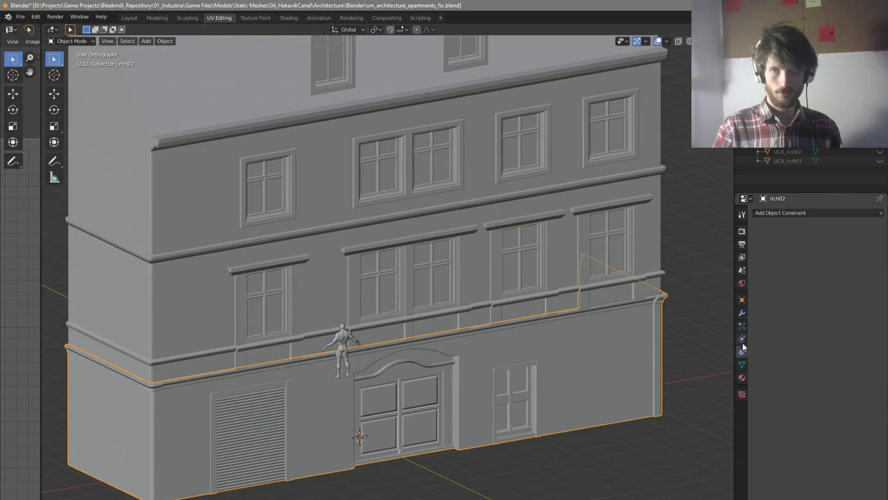
{"action": "left_click", "coordinate": [741, 365]}
{"action": "left_click", "coordinate": [743, 377]}
{"action": "left_click", "coordinate": [880, 222]}
{"action": "left_click", "coordinate": [880, 222]}
{"action": "left_click", "coordinate": [879, 222]}
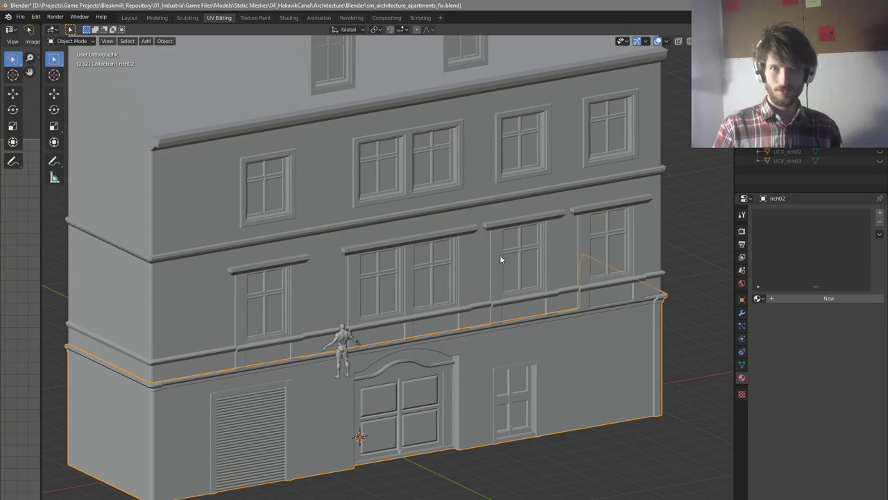
Join the upper facade into the ground floor object rich02 and save the file
{"action": "left_click", "coordinate": [500, 256]}
{"action": "left_click", "coordinate": [493, 367]}
{"action": "left_click", "coordinate": [508, 309]}
{"action": "left_click", "coordinate": [507, 336], "text": "shift"}
{"action": "scroll", "coordinate": [494, 330], "scroll_direction": "down", "scroll_amount": 5}
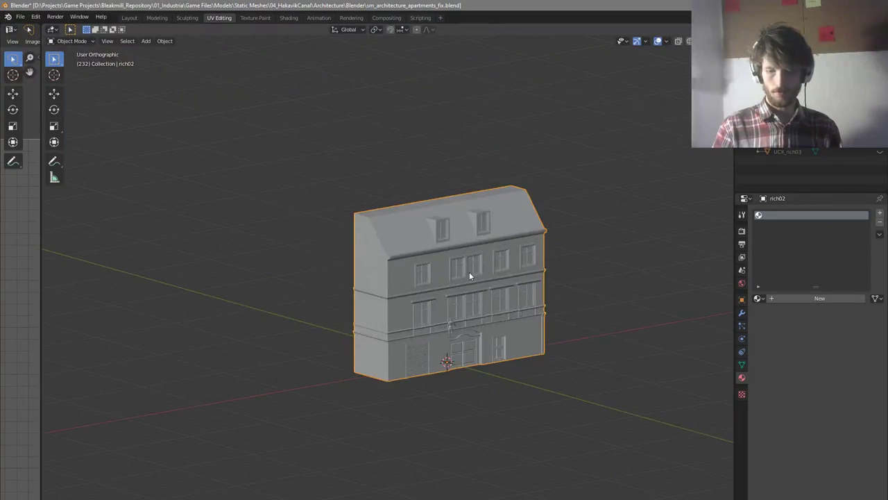
{"action": "key", "text": "KP_1"}
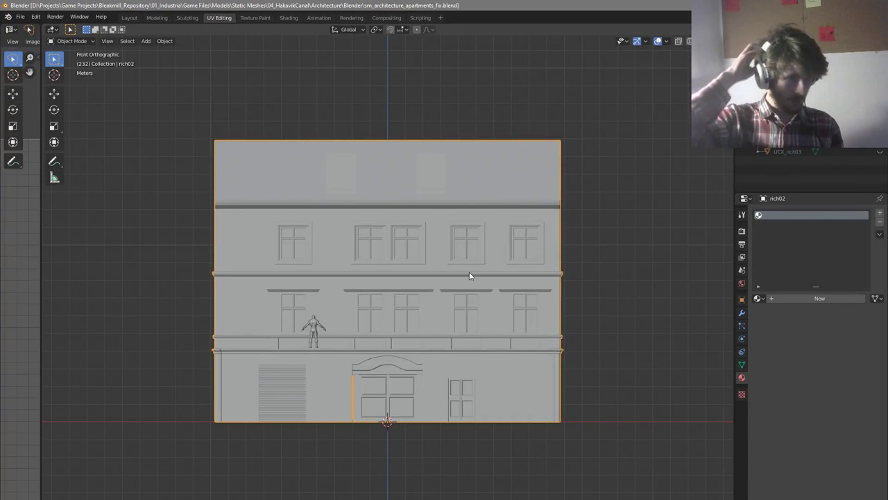
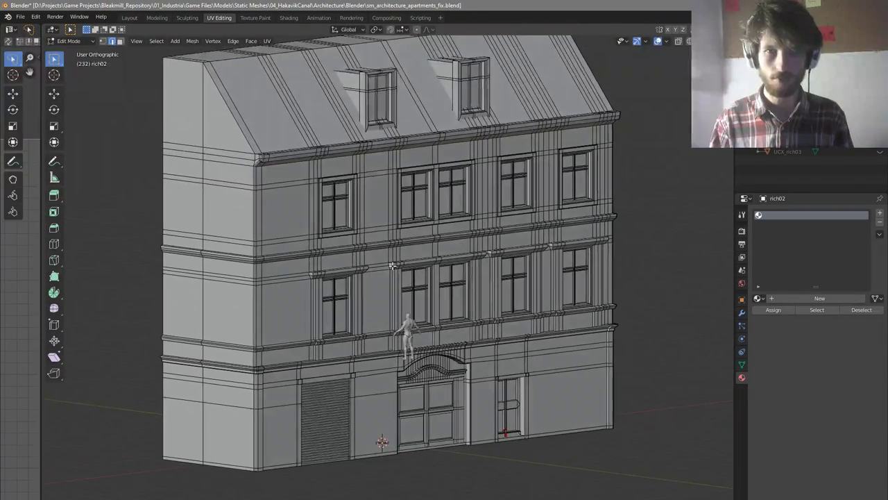
Unwrap the whole joined building mesh with Smart UV Project at an angle limit of 66
{"action": "scroll", "coordinate": [501, 364], "scroll_direction": "up", "scroll_amount": 3}
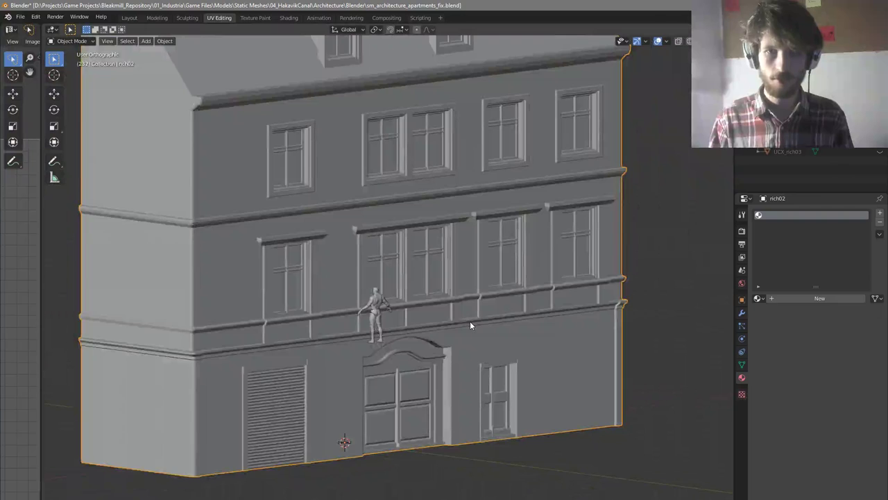
{"action": "scroll", "coordinate": [470, 321], "scroll_direction": "down", "scroll_amount": 3}
{"action": "scroll", "coordinate": [417, 280], "scroll_direction": "up", "scroll_amount": 3}
{"action": "scroll", "coordinate": [387, 318], "scroll_direction": "up", "scroll_amount": 2}
{"action": "scroll", "coordinate": [388, 318], "scroll_direction": "down", "scroll_amount": 4}
{"action": "right_click", "coordinate": [458, 294]}
{"action": "key", "text": "Tab"}
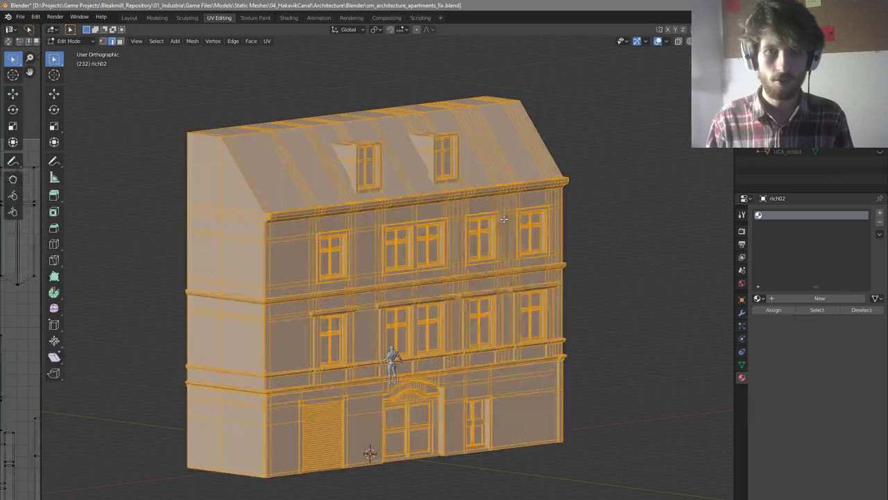
{"action": "key", "text": "u"}
{"action": "left_click", "coordinate": [501, 245]}
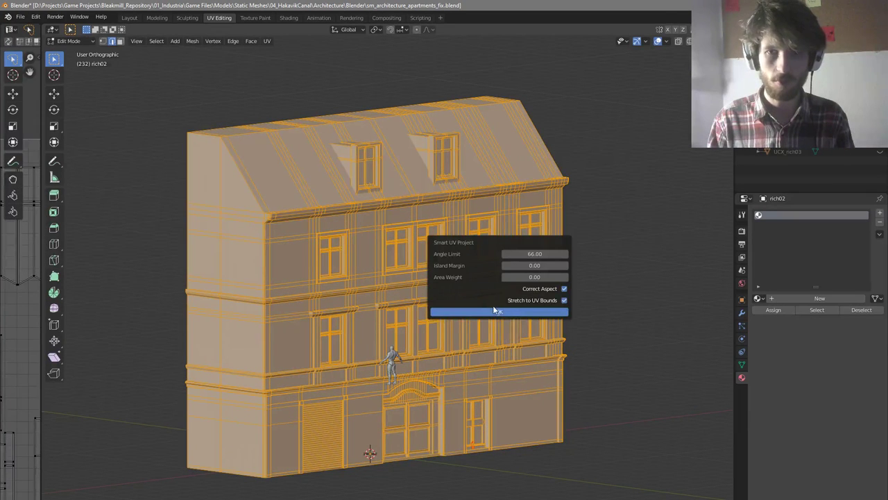
{"action": "left_click", "coordinate": [497, 311]}
{"action": "key", "text": "Tab"}
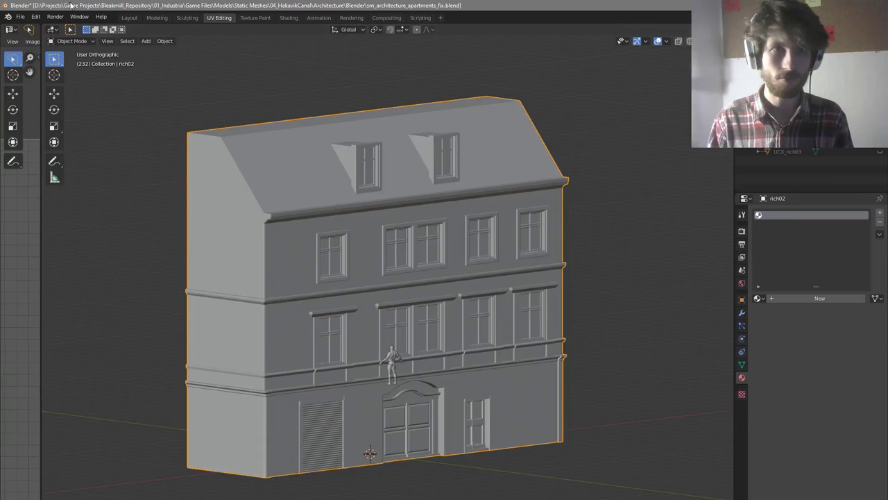
Apply all transforms to the building object rich02
{"action": "left_click", "coordinate": [25, 17]}
{"action": "key", "text": "ctrl+s"}
{"action": "left_click", "coordinate": [428, 193]}
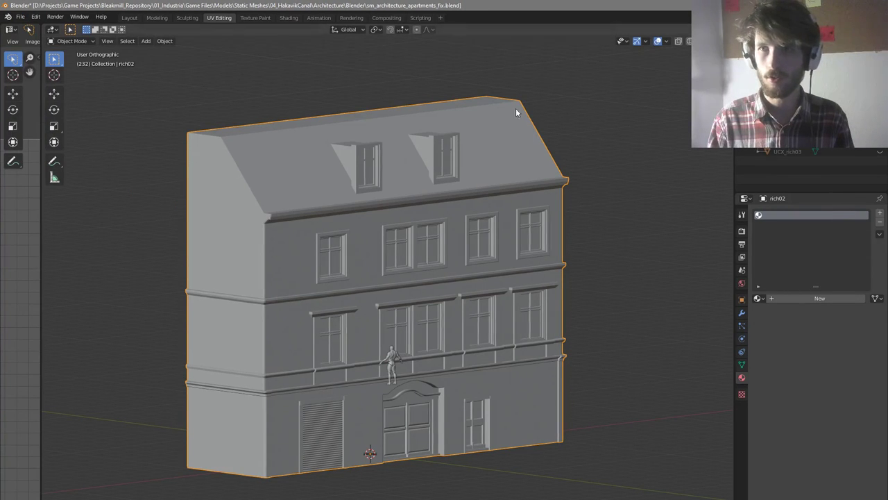
{"action": "right_click", "coordinate": [325, 170]}
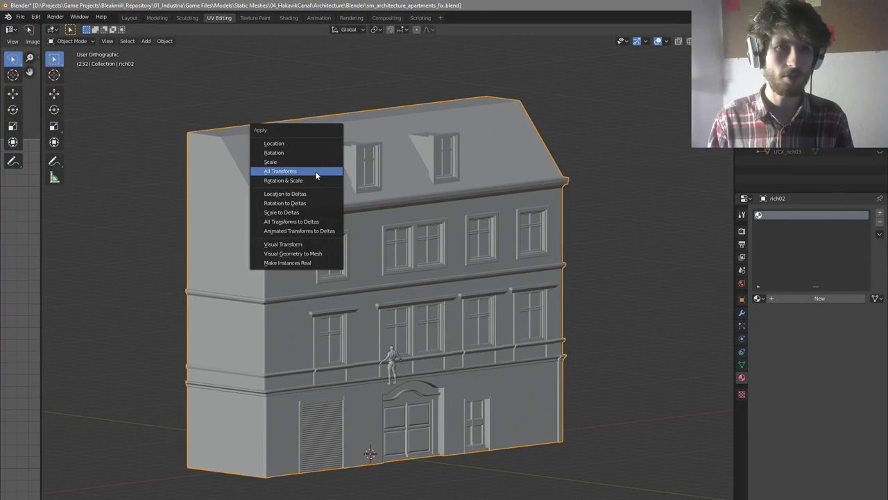
Export the building as FBX using an export preset, overwriting sm_arch_apartments_rich02.fbx in the Apartments folder
{"action": "left_click", "coordinate": [21, 17]}
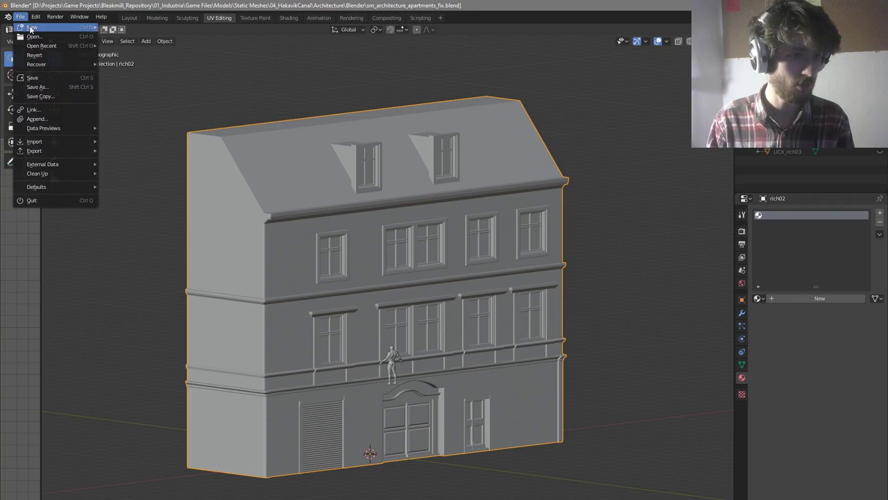
{"action": "mouse_move", "coordinate": [61, 145]}
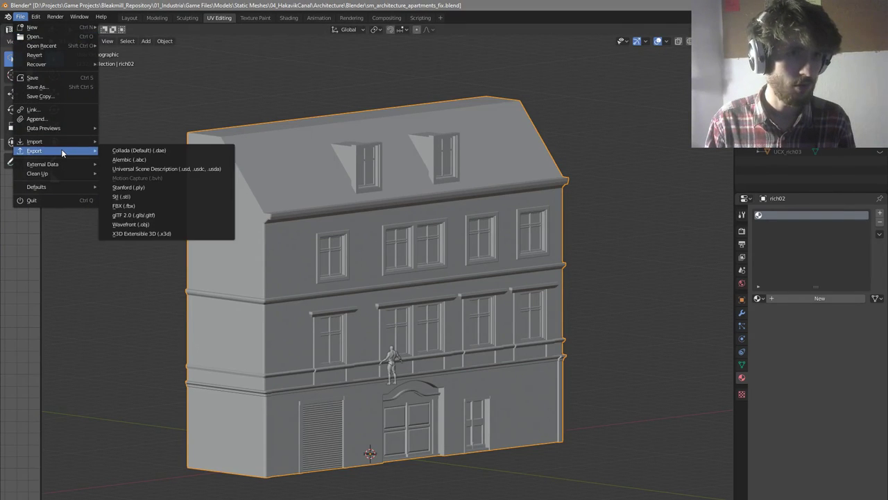
{"action": "left_click", "coordinate": [173, 205]}
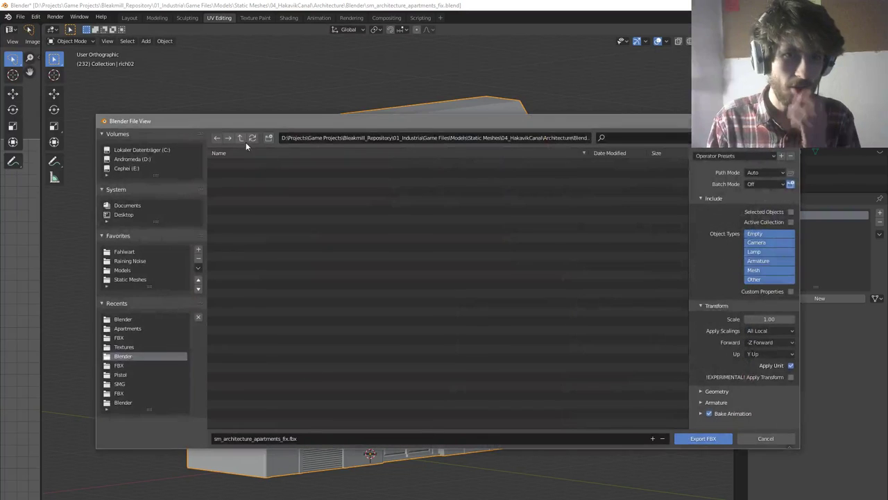
{"action": "double_click", "coordinate": [253, 164]}
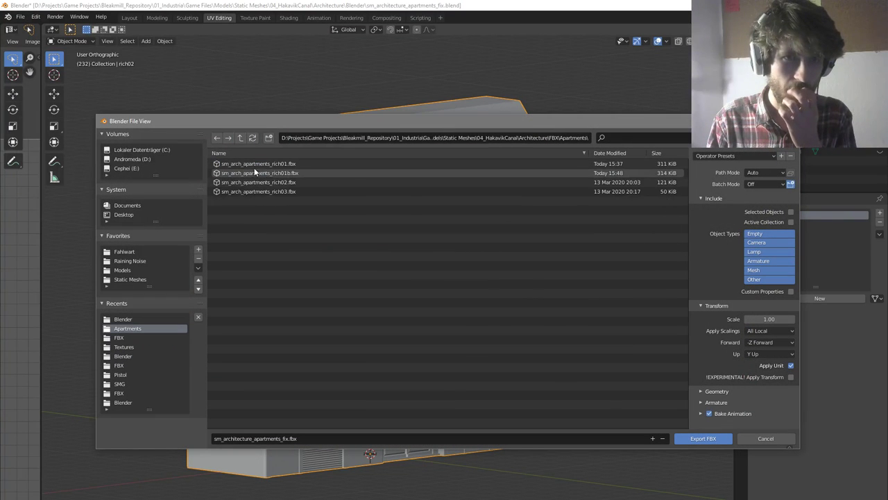
{"action": "left_click", "coordinate": [258, 182]}
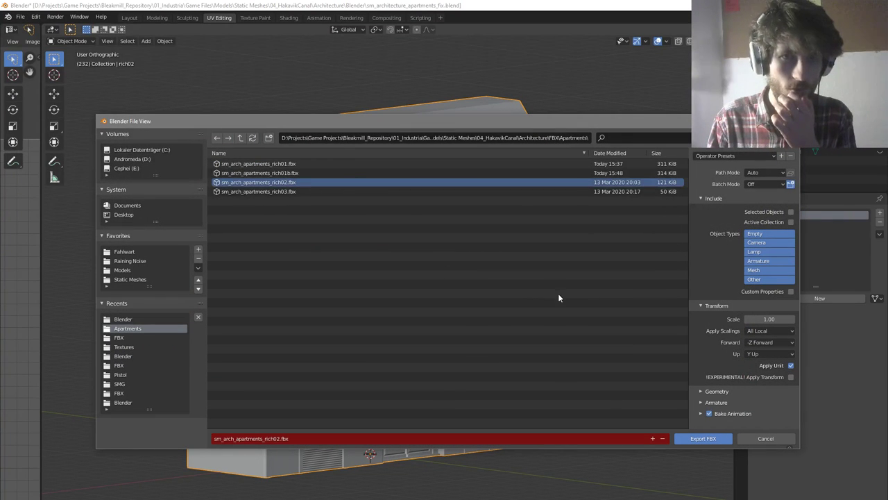
{"action": "left_click", "coordinate": [734, 155]}
{"action": "left_click", "coordinate": [735, 197]}
{"action": "left_click", "coordinate": [703, 439]}
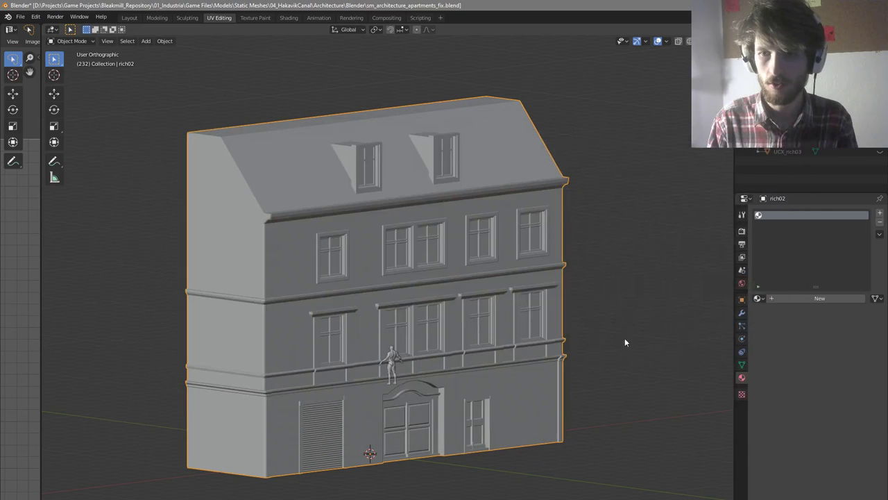
{"action": "middle_click_drag", "start_coordinate": [510, 315], "coordinate": [480, 290]}
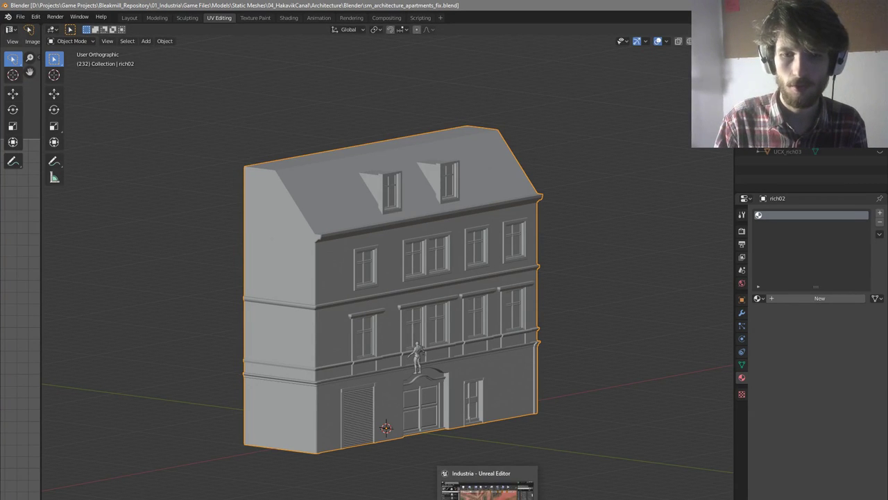
Switch to Unreal Editor and place the sm_arch_apartments_rich02 mesh in the InventoryTesting level beside the existing apartments
{"action": "left_click", "coordinate": [486, 486]}
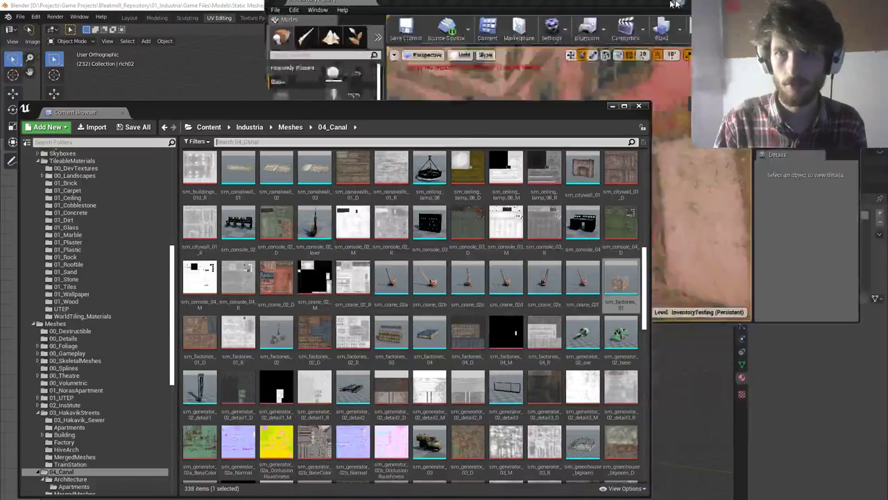
{"action": "left_click_drag", "start_coordinate": [523, 112], "coordinate": [0, 131]}
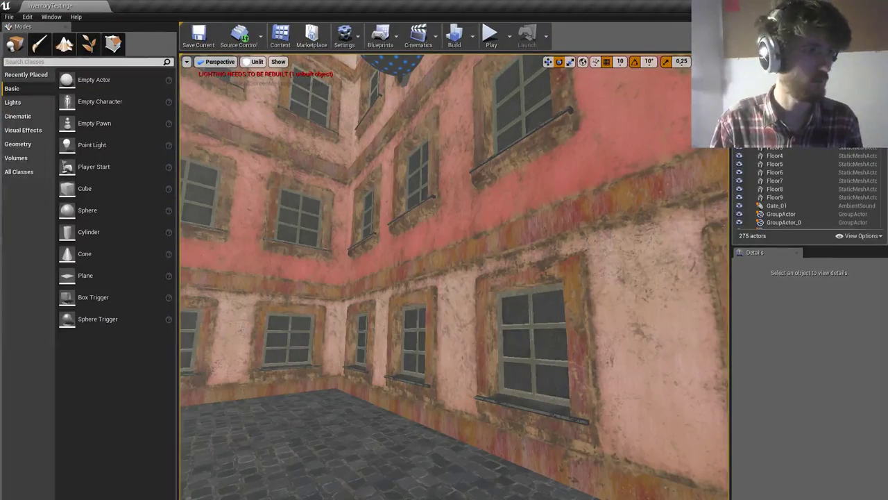
{"action": "key", "text": "s"}
{"action": "right_click_drag", "start_coordinate": [451, 256], "coordinate": [589, 281]}
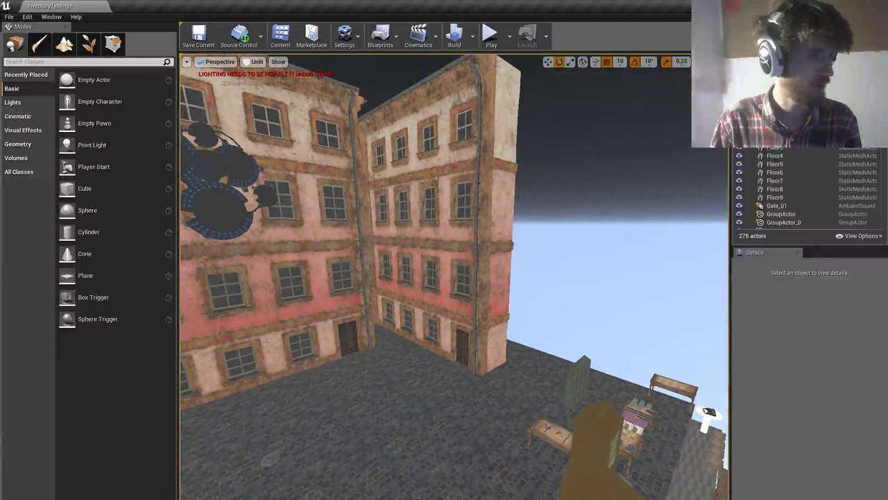
{"action": "left_click", "coordinate": [309, 246]}
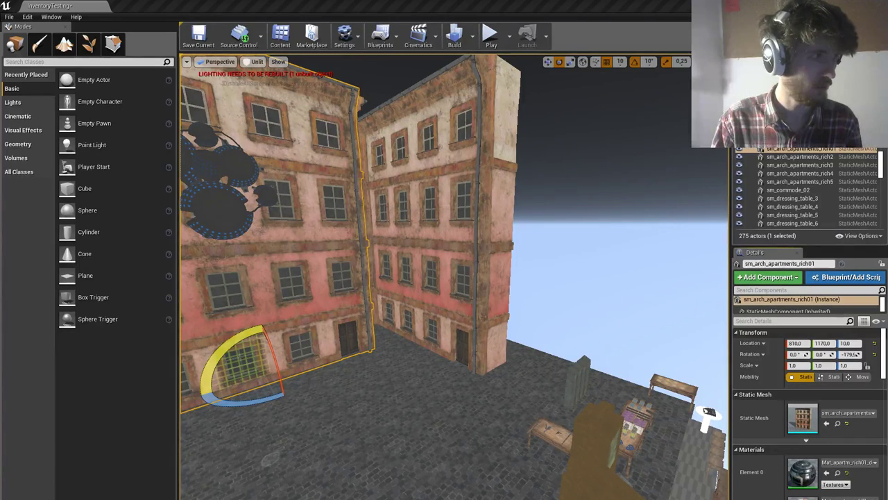
{"action": "left_click_drag", "start_coordinate": [2, 312], "coordinate": [589, 371]}
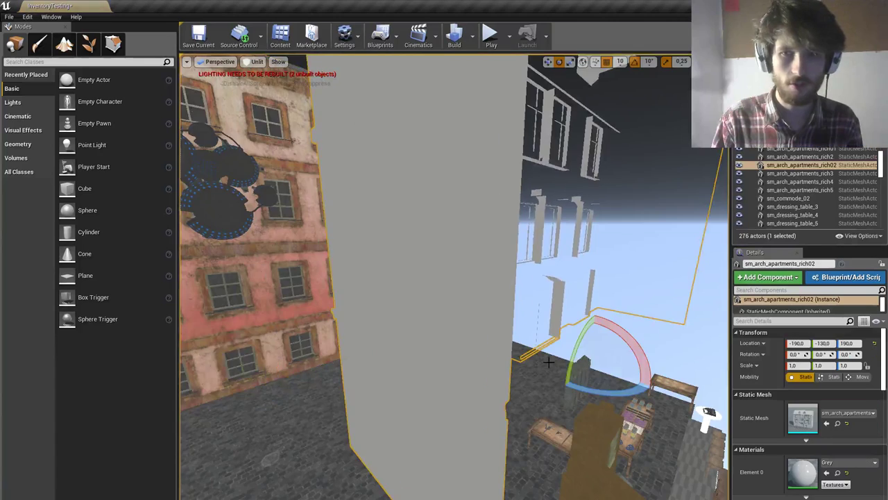
Rotate the placed building to -90° about the vertical axis and move it to location -1110, -750, -50
{"action": "right_click_drag", "start_coordinate": [485, 333], "coordinate": [512, 350]}
{"action": "key", "text": "w"}
{"action": "key", "text": "e"}
{"action": "left_click_drag", "start_coordinate": [449, 302], "coordinate": [519, 279]}
{"action": "key", "text": "w"}
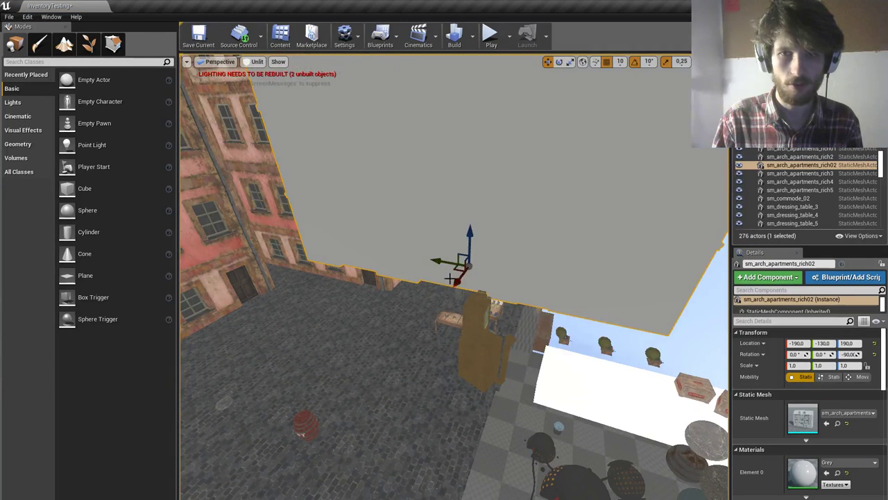
{"action": "left_click_drag", "start_coordinate": [458, 270], "coordinate": [538, 282]}
{"action": "left_click_drag", "start_coordinate": [507, 221], "coordinate": [569, 258]}
{"action": "mouse_move", "coordinate": [568, 258]}
{"action": "right_mouse_down"}
{"action": "mouse_move", "coordinate": [582, 203]}
{"action": "mouse_move", "coordinate": [609, 197]}
{"action": "right_mouse_up"}
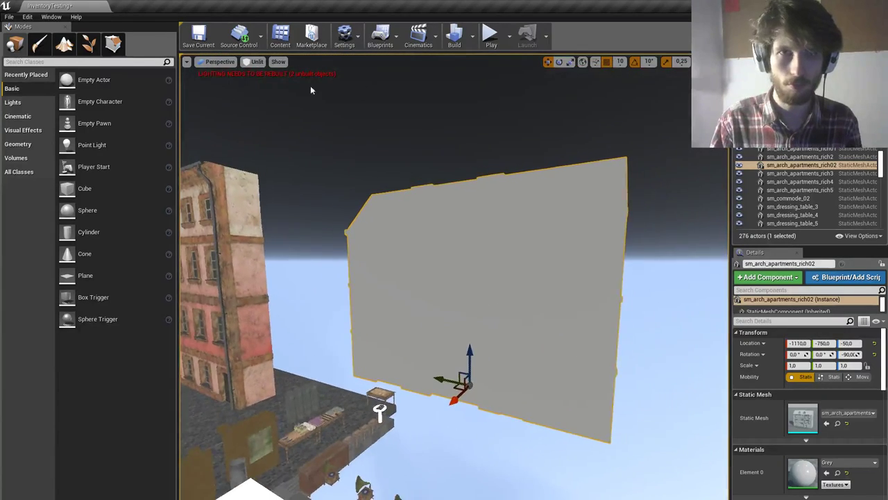
Show the level with lit shading and reimport the sm_arch_apartments_rich02 mesh
{"action": "left_click", "coordinate": [255, 62]}
{"action": "left_click", "coordinate": [259, 79]}
{"action": "mouse_move", "coordinate": [355, 140]}
{"action": "right_mouse_down"}
{"action": "mouse_move", "coordinate": [378, 138]}
{"action": "mouse_move", "coordinate": [354, 132]}
{"action": "mouse_move", "coordinate": [361, 114]}
{"action": "mouse_move", "coordinate": [347, 104]}
{"action": "mouse_move", "coordinate": [355, 140]}
{"action": "right_mouse_up"}
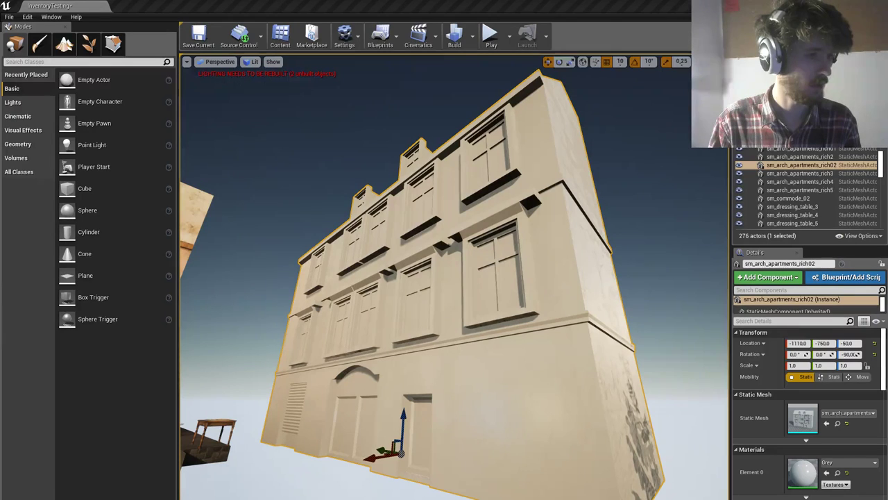
{"action": "key", "text": "ctrl+s"}
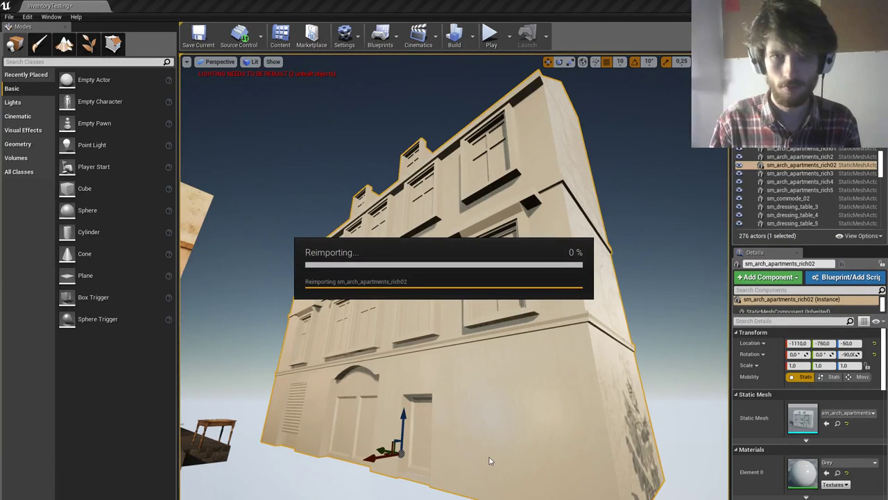
Examine the reimported building's facade, windows, ledges and corners from several angles in the full-screen level view
{"action": "right_click_drag", "start_coordinate": [489, 458], "coordinate": [483, 480]}
{"action": "key", "text": "F11"}
{"action": "right_click_drag", "start_coordinate": [482, 405], "coordinate": [727, 382]}
{"action": "key", "text": "g"}
{"action": "key", "text": "g"}
{"action": "key", "text": "w"}
{"action": "key", "text": "w"}
{"action": "key", "text": "s"}
{"action": "key", "text": "a"}
{"action": "key", "text": "s"}
{"action": "key", "text": "a"}
{"action": "key", "text": "s"}
{"action": "key", "text": "d"}
{"action": "key", "text": "w"}
{"action": "key", "text": "s"}
{"action": "key", "text": "a"}
{"action": "key", "text": "w"}
{"action": "key", "text": "s"}
{"action": "right_click_drag", "start_coordinate": [429, 335], "coordinate": [438, 365]}
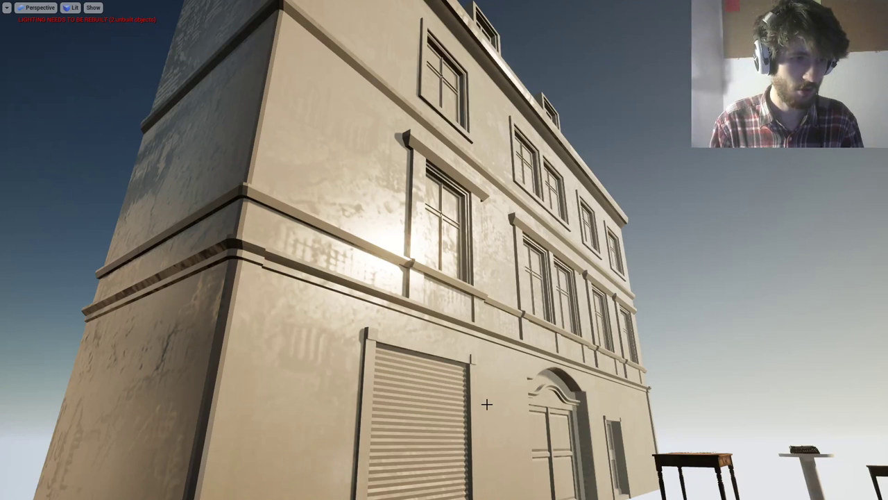
Inspect the textured pink apartment facade in the courtyard with the full-screen level view
{"action": "right_click_drag", "start_coordinate": [495, 390], "coordinate": [270, 393]}
{"action": "key", "text": "w"}
{"action": "key", "text": "s"}
{"action": "mouse_move", "coordinate": [604, 403]}
{"action": "right_mouse_down"}
{"action": "mouse_move", "coordinate": [604, 414]}
{"action": "mouse_move", "coordinate": [619, 411]}
{"action": "right_mouse_up"}
{"action": "key", "text": "w"}
{"action": "key", "text": "F11"}
{"action": "key", "text": "F11"}
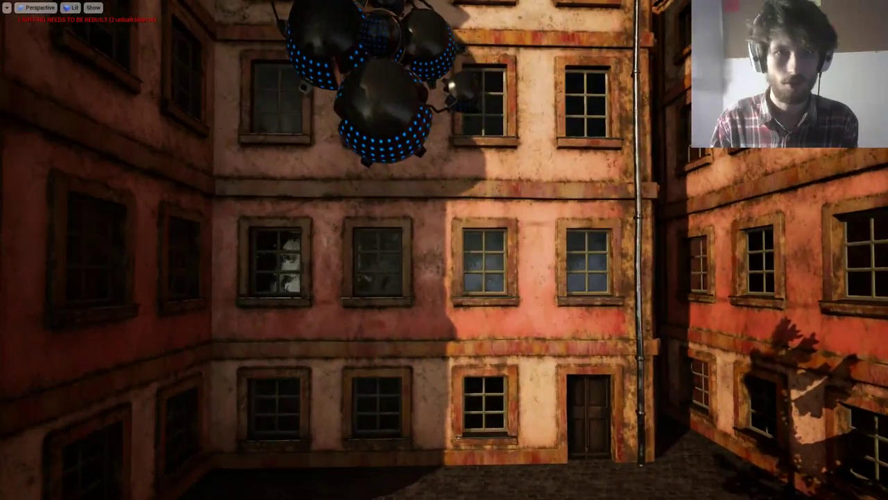
Capture a screen region of the pink facade and mark its ledge and edge seams with a red line and arrows
{"action": "key", "text": "Print"}
{"action": "left_click_drag", "start_coordinate": [166, 116], "coordinate": [705, 498]}
{"action": "left_click_drag", "start_coordinate": [591, 199], "coordinate": [380, 204]}
{"action": "mouse_move", "coordinate": [297, 201]}
{"action": "left_mouse_down"}
{"action": "mouse_move", "coordinate": [287, 200]}
{"action": "mouse_move", "coordinate": [303, 174]}
{"action": "mouse_move", "coordinate": [314, 175]}
{"action": "left_mouse_up"}
{"action": "left_click_drag", "start_coordinate": [421, 182], "coordinate": [429, 206]}
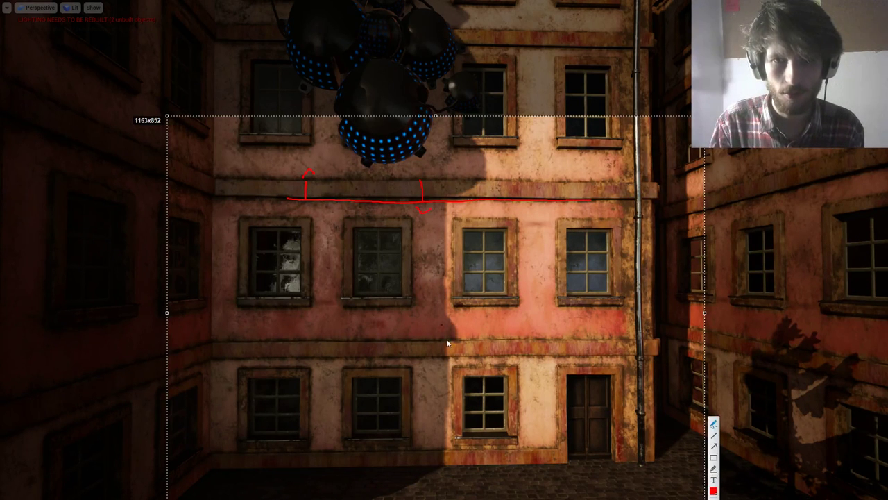
{"action": "mouse_move", "coordinate": [522, 362]}
{"action": "left_mouse_down"}
{"action": "mouse_move", "coordinate": [522, 330]}
{"action": "mouse_move", "coordinate": [533, 336]}
{"action": "left_mouse_up"}
{"action": "left_click_drag", "start_coordinate": [674, 280], "coordinate": [645, 287]}
{"action": "mouse_move", "coordinate": [633, 148]}
{"action": "left_mouse_down"}
{"action": "mouse_move", "coordinate": [661, 149]}
{"action": "mouse_move", "coordinate": [659, 157]}
{"action": "left_mouse_up"}
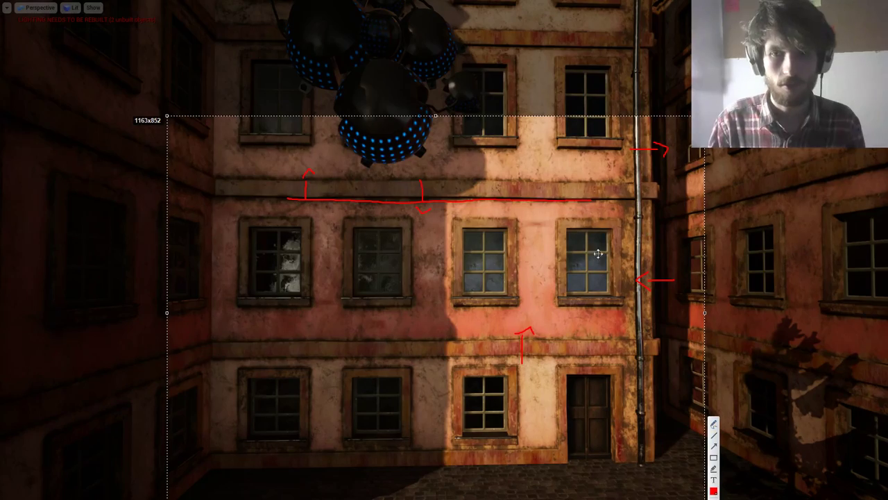
{"action": "key", "text": "Escape"}
Compare the textured apartments with the new untextured building and inspect its facade up close
{"action": "key", "text": "s"}
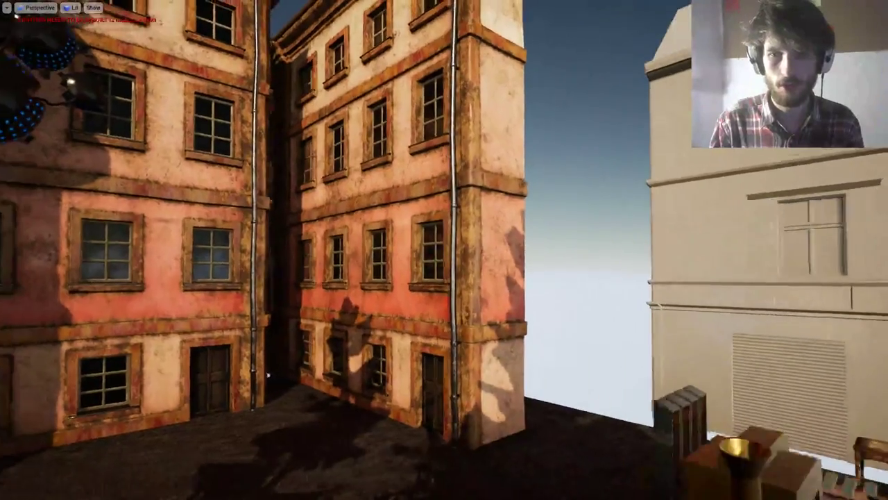
{"action": "key", "text": "e"}
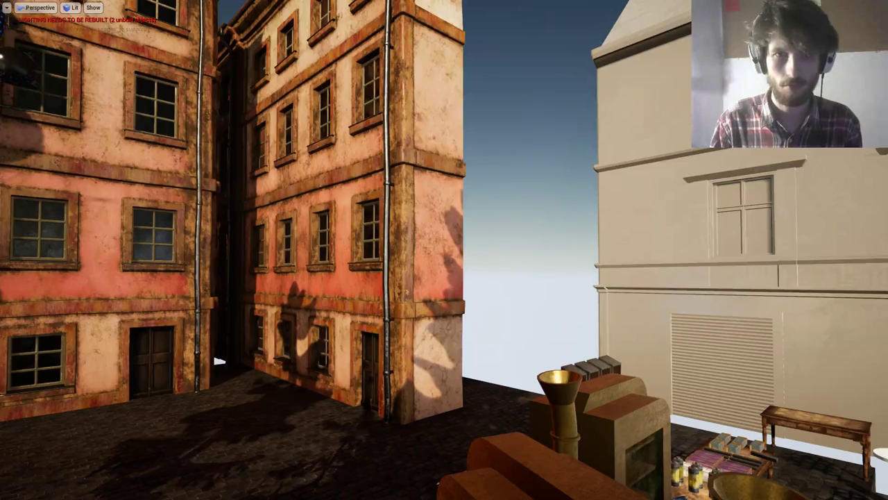
{"action": "key", "text": "F11"}
{"action": "key", "text": "f"}
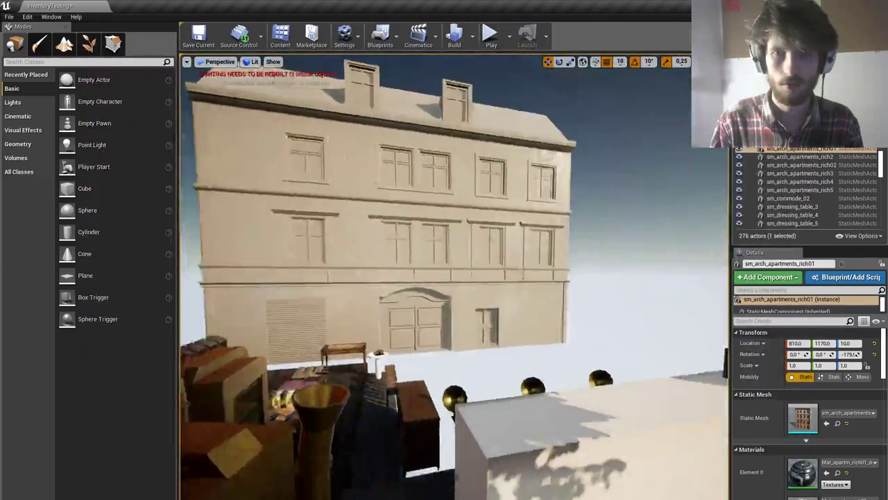
{"action": "key", "text": "w"}
{"action": "key", "text": "a"}
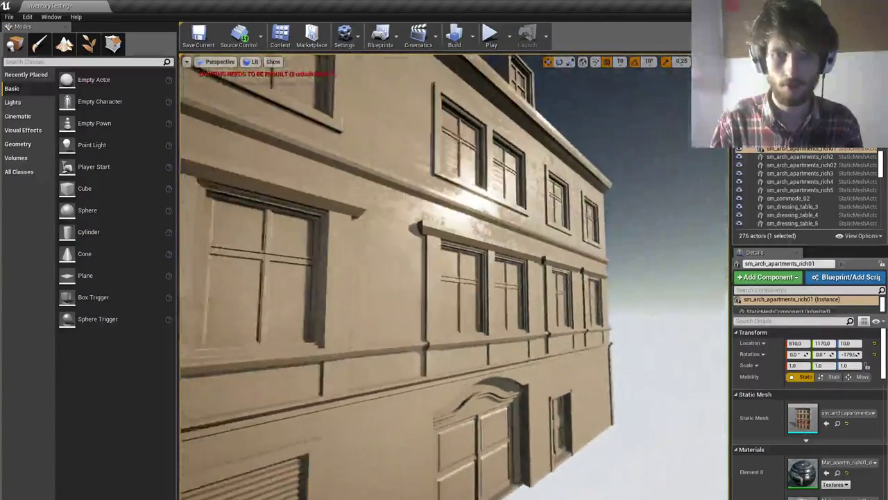
{"action": "key", "text": "s"}
{"action": "key", "text": "a"}
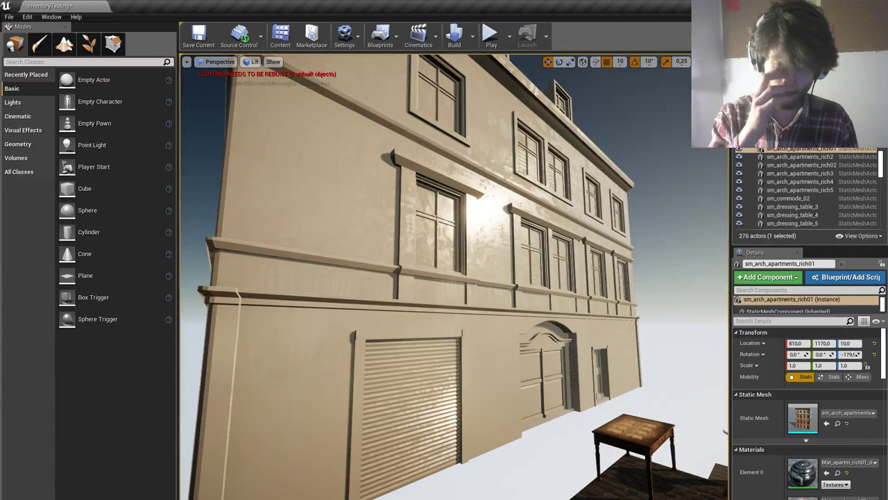
Switch back to Blender and examine the building model's facade, ledges and door arch from different angles
{"action": "key", "text": "alt+Tab"}
{"action": "scroll", "coordinate": [383, 314], "scroll_direction": "up", "scroll_amount": 3}
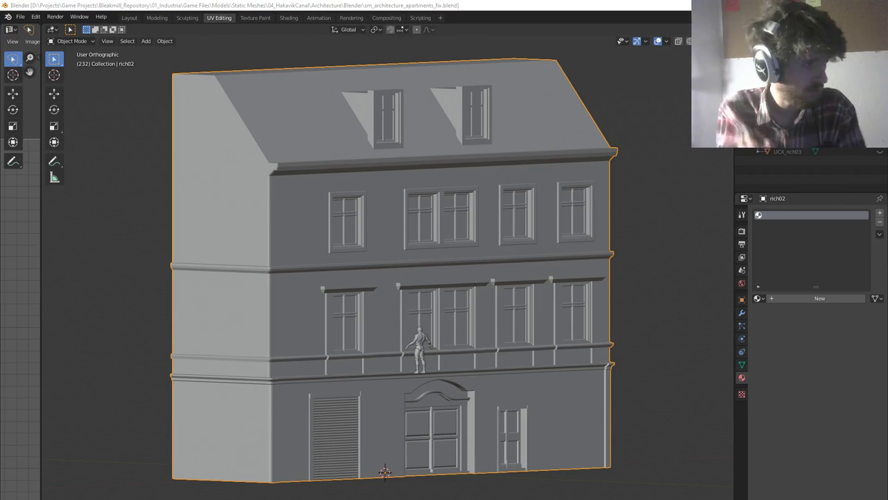
{"action": "middle_click_drag", "start_coordinate": [355, 351], "coordinate": [376, 368]}
{"action": "scroll", "coordinate": [414, 341], "scroll_direction": "down", "scroll_amount": 4}
{"action": "scroll", "coordinate": [354, 346], "scroll_direction": "up", "scroll_amount": 3}
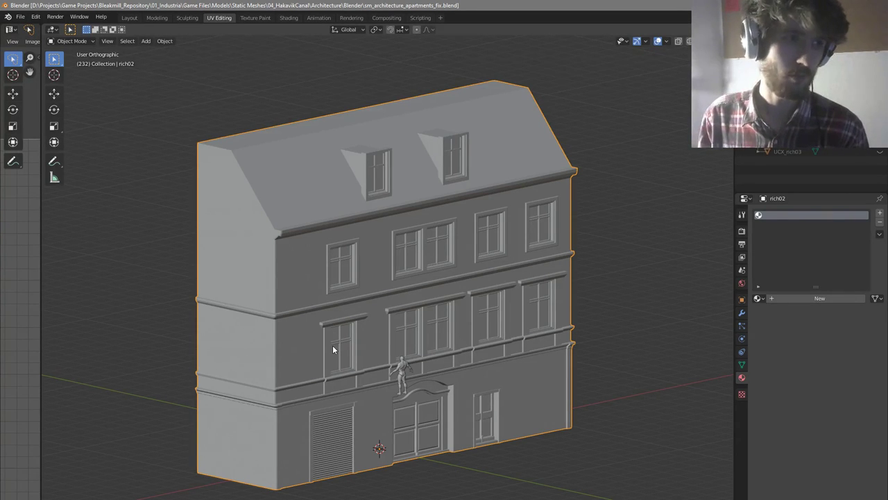
{"action": "middle_click_drag", "start_coordinate": [332, 344], "coordinate": [432, 369]}
{"action": "scroll", "coordinate": [452, 377], "scroll_direction": "up", "scroll_amount": 6}
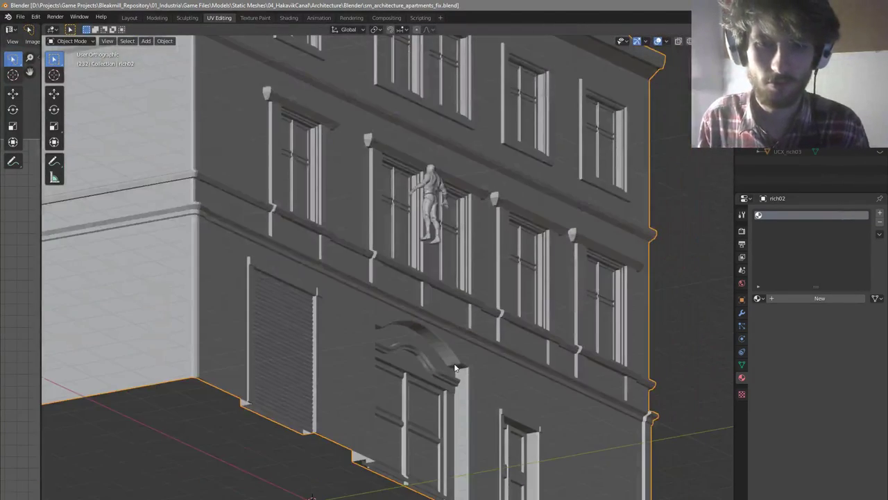
{"action": "scroll", "coordinate": [455, 367], "scroll_direction": "up", "scroll_amount": 3}
{"action": "scroll", "coordinate": [454, 363], "scroll_direction": "down", "scroll_amount": 7}
{"action": "mouse_move", "coordinate": [488, 275]}
{"action": "middle_mouse_down"}
{"action": "mouse_move", "coordinate": [475, 279]}
{"action": "mouse_move", "coordinate": [497, 281]}
{"action": "middle_mouse_up"}
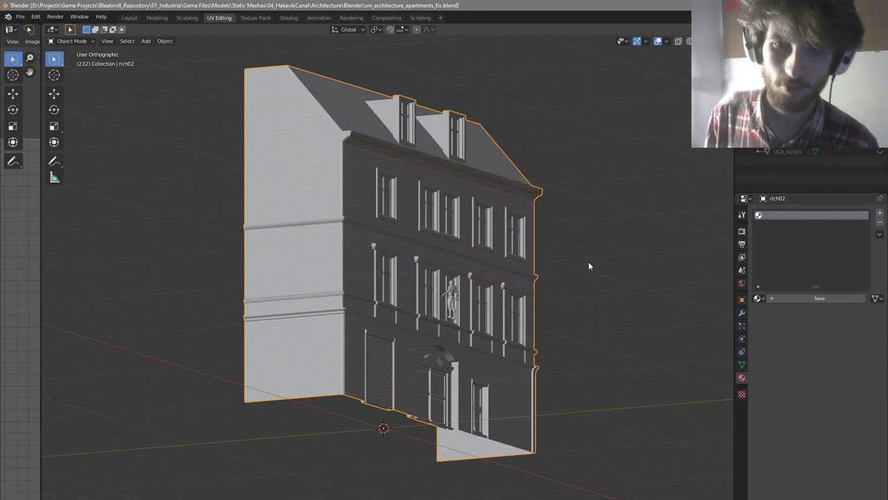
Inspect the building's facade, window frames and roof dormers from the front, up close and from angled views
{"action": "middle_click_drag", "start_coordinate": [586, 264], "coordinate": [515, 260]}
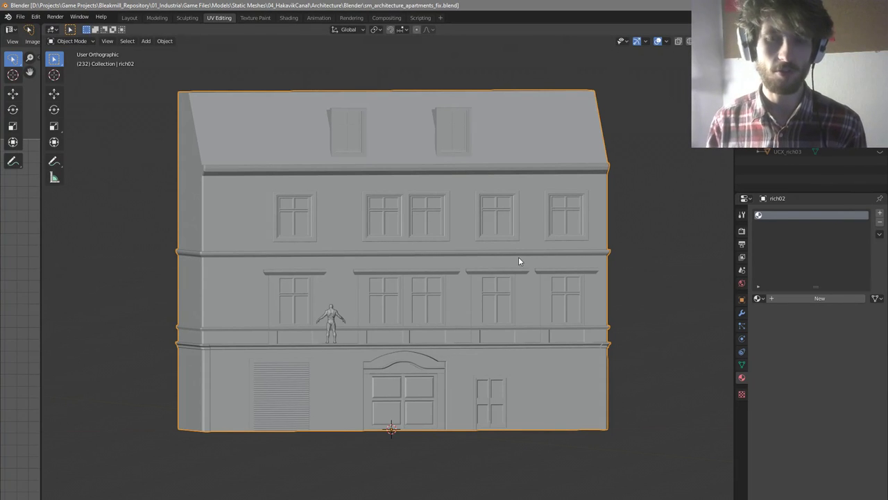
{"action": "middle_click_drag", "start_coordinate": [525, 291], "coordinate": [533, 304]}
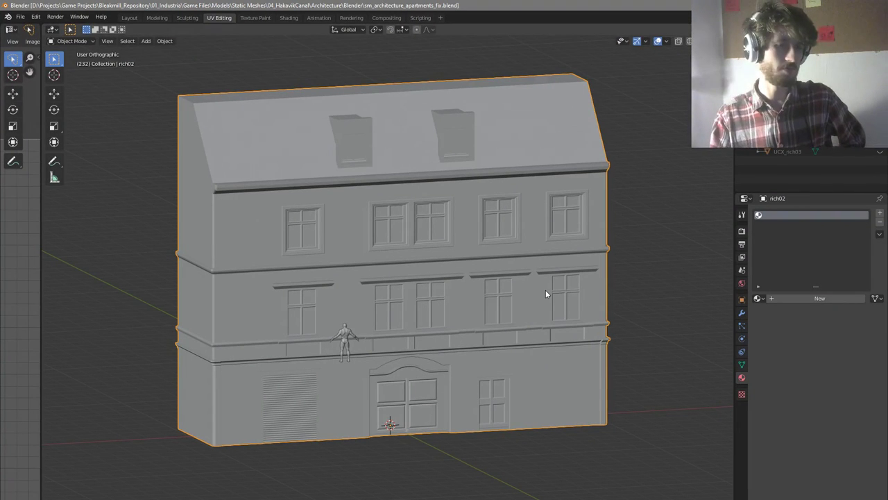
{"action": "middle_click_drag", "start_coordinate": [515, 314], "coordinate": [551, 303]}
{"action": "scroll", "coordinate": [508, 347], "scroll_direction": "up", "scroll_amount": 5}
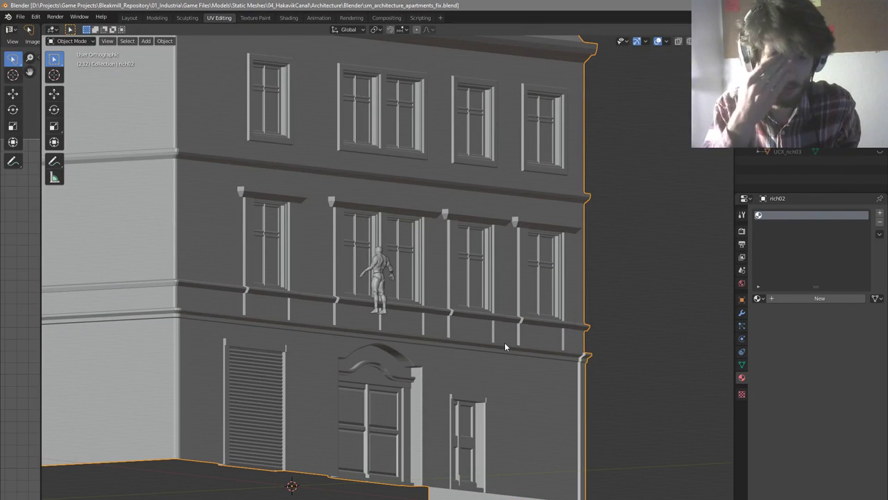
{"action": "scroll", "coordinate": [504, 342], "scroll_direction": "down", "scroll_amount": 6}
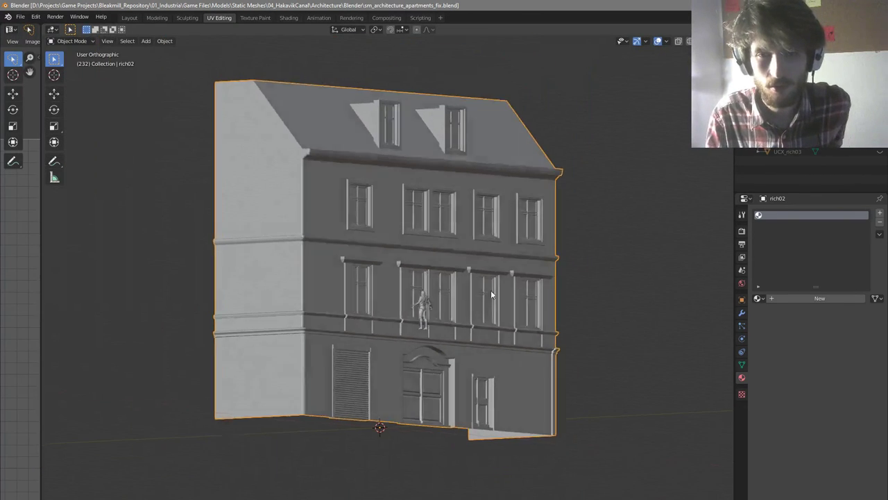
{"action": "key", "text": "KP_1"}
{"action": "scroll", "coordinate": [484, 291], "scroll_direction": "down", "scroll_amount": 3}
{"action": "scroll", "coordinate": [447, 215], "scroll_direction": "up", "scroll_amount": 2}
{"action": "scroll", "coordinate": [493, 329], "scroll_direction": "up", "scroll_amount": 2}
{"action": "middle_click_drag", "start_coordinate": [492, 329], "coordinate": [442, 222]}
{"action": "scroll", "coordinate": [441, 222], "scroll_direction": "down", "scroll_amount": 2}
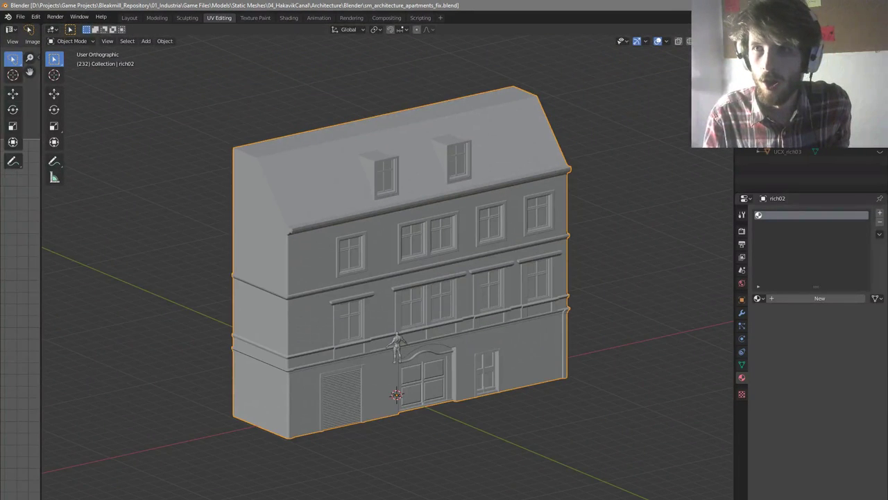
{"action": "scroll", "coordinate": [469, 301], "scroll_direction": "up", "scroll_amount": 1}
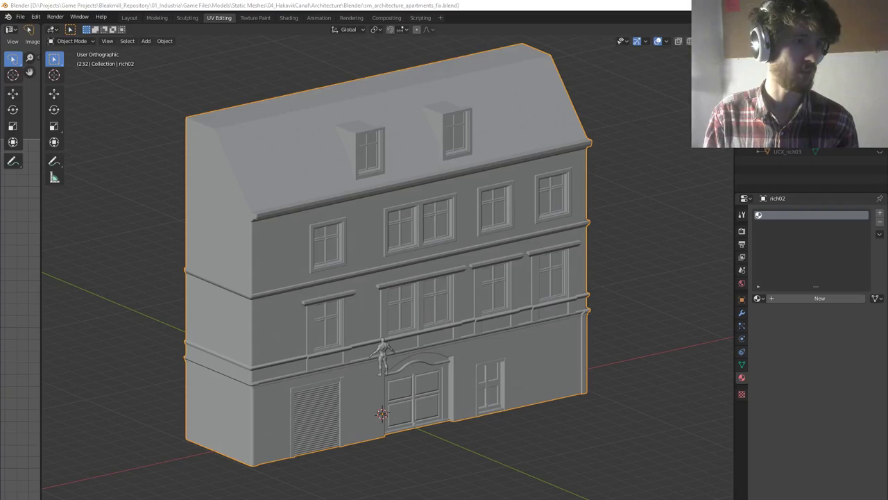
Bring up the INDUSTRIA Steam store page in the browser and look over its description and announcements
{"action": "left_click_drag", "start_coordinate": [0, 118], "coordinate": [298, 1]}
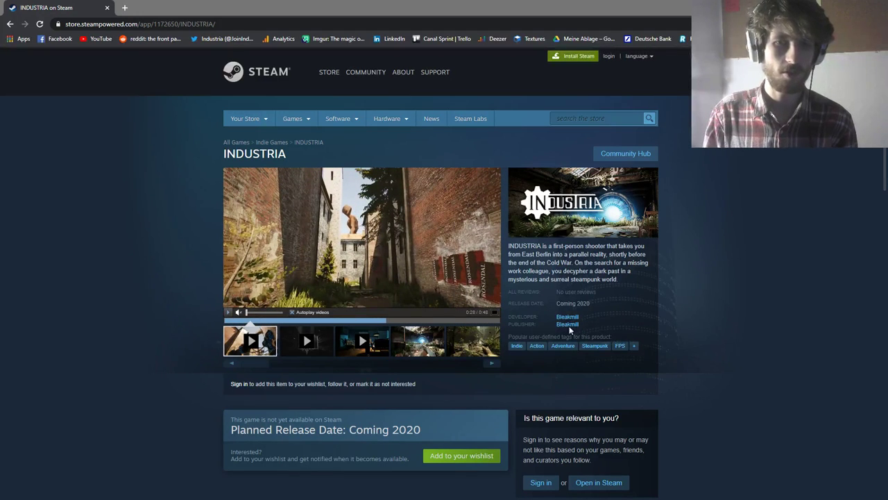
{"action": "scroll", "coordinate": [424, 256], "scroll_direction": "down", "scroll_amount": 3}
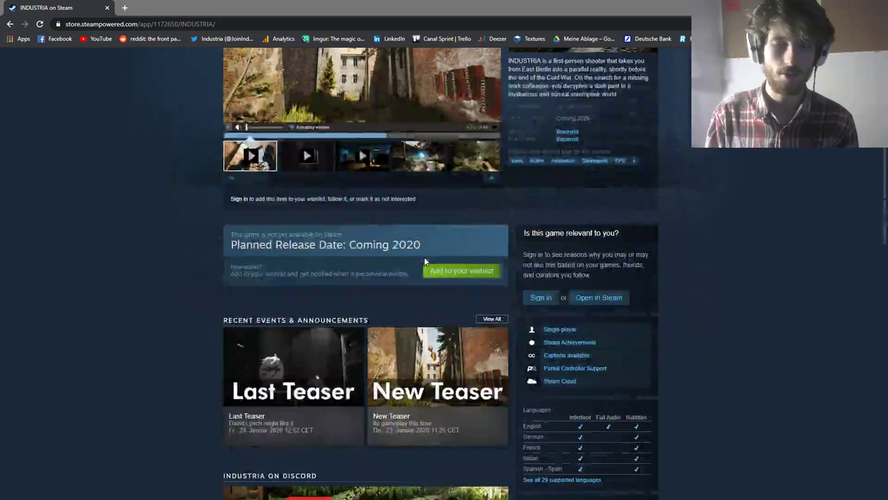
{"action": "scroll", "coordinate": [733, 244], "scroll_direction": "up", "scroll_amount": 3}
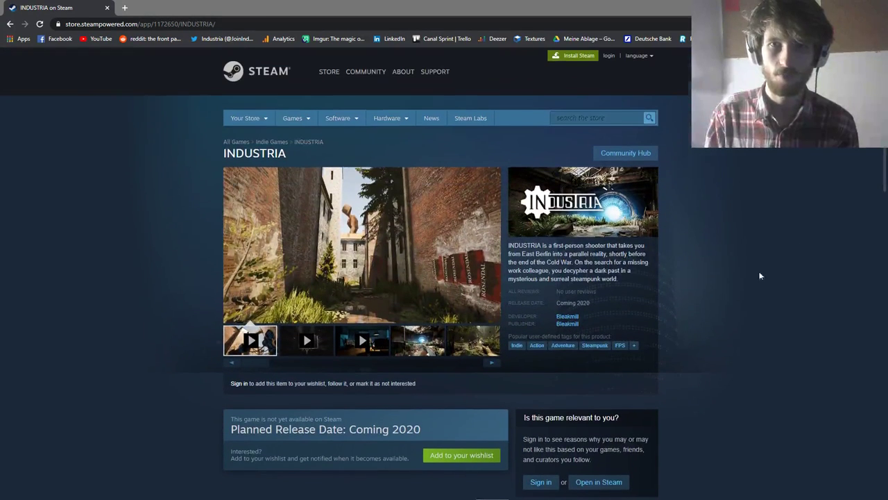
{"action": "mouse_move", "coordinate": [885, 175]}
{"action": "left_mouse_down"}
{"action": "mouse_move", "coordinate": [884, 195]}
{"action": "mouse_move", "coordinate": [884, 177]}
{"action": "left_mouse_up"}
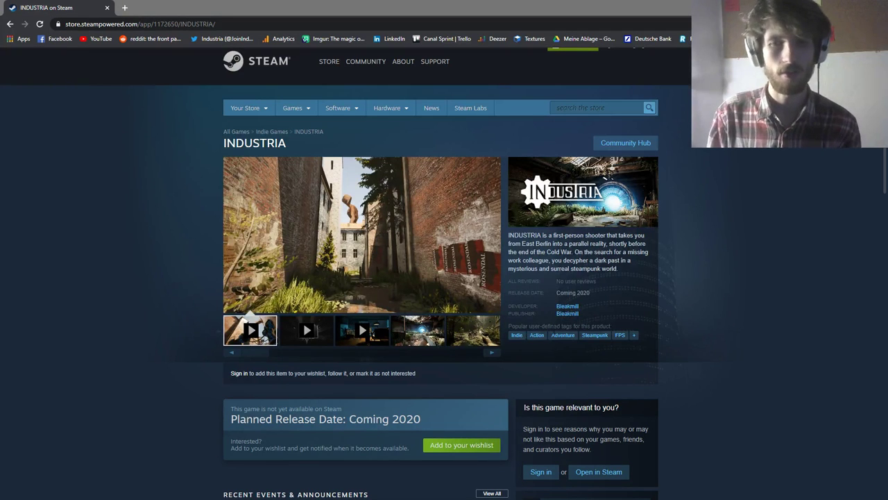
Highlight the INDUSTRIA title on the store page, and view the full list of user-defined product tags
{"action": "left_click_drag", "start_coordinate": [287, 143], "coordinate": [199, 165]}
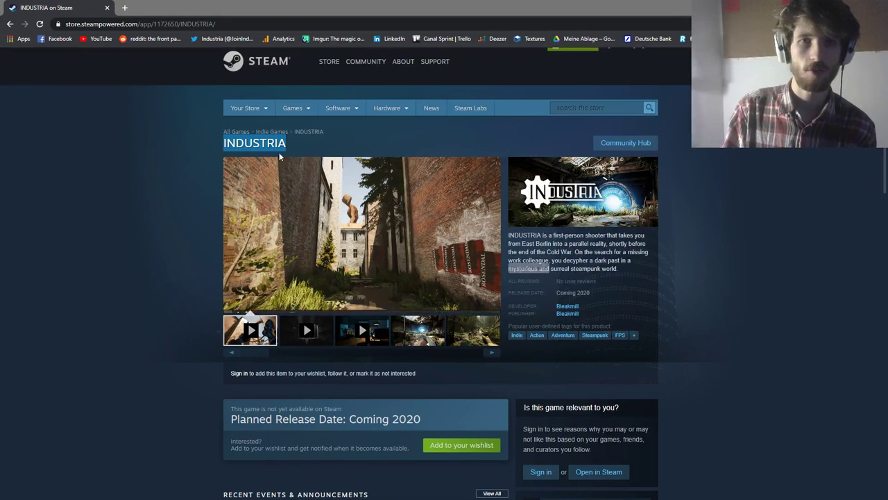
{"action": "left_click", "coordinate": [711, 365]}
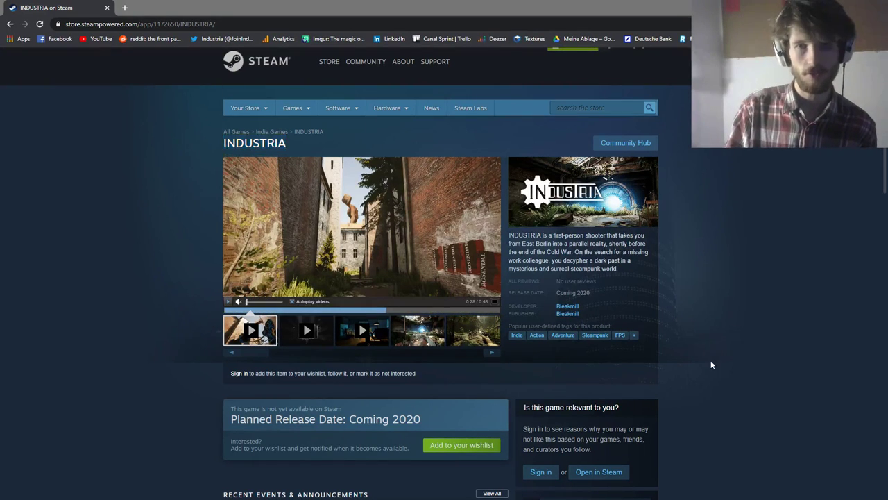
{"action": "left_click", "coordinate": [634, 336]}
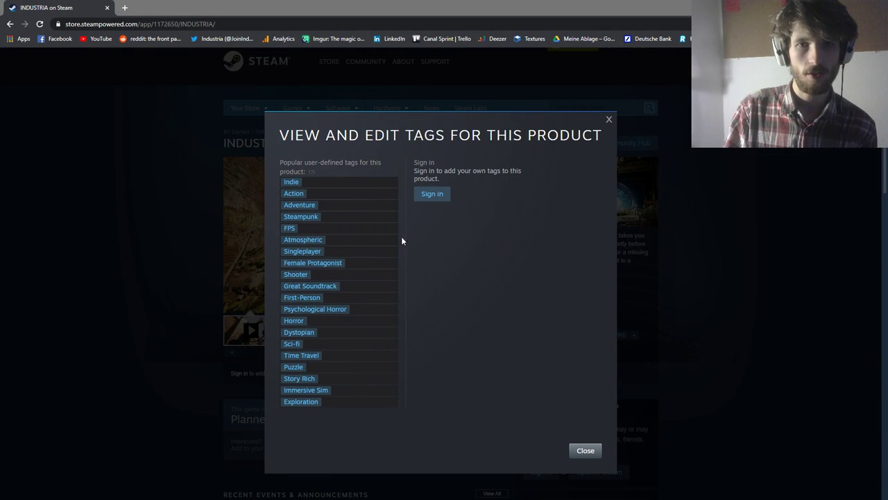
{"action": "left_click", "coordinate": [608, 119]}
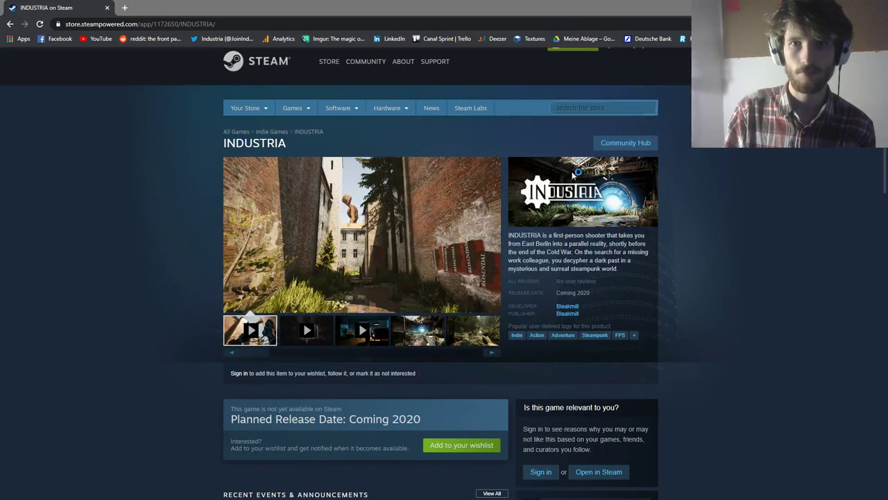
Bring up the INDUSTRIA page in the Steam client and review its full list of product tags
{"action": "left_click_drag", "start_coordinate": [447, 5], "coordinate": [559, 145]}
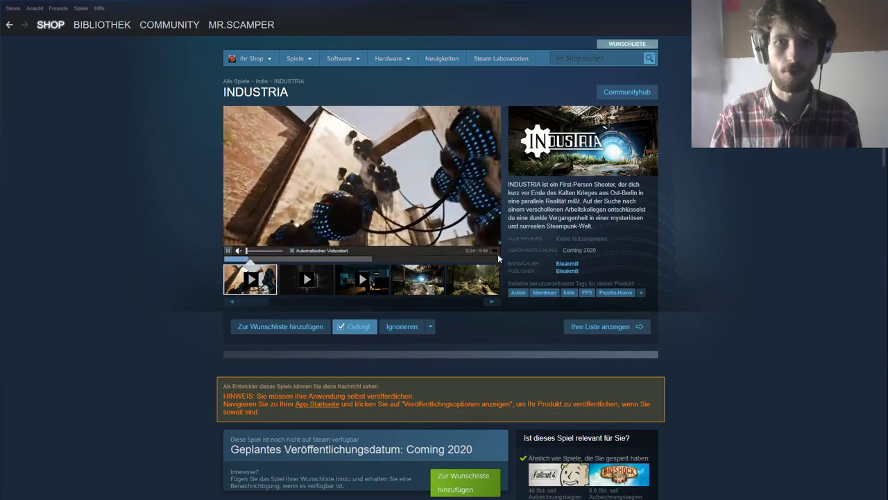
{"action": "left_click", "coordinate": [640, 293]}
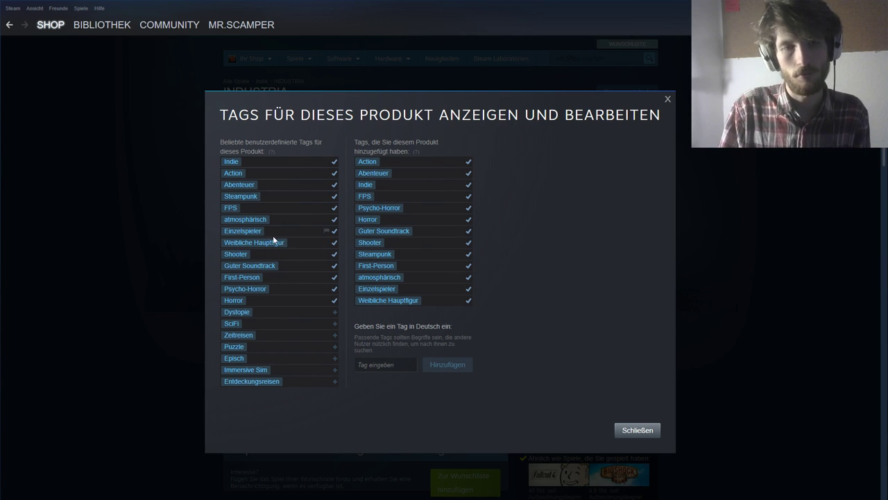
{"action": "left_click", "coordinate": [639, 430]}
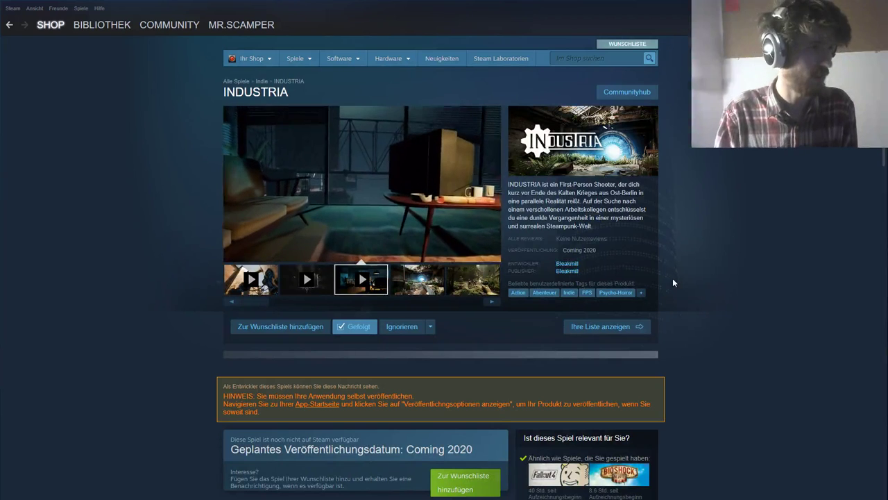
Dismiss the Steam client, its news popup and the browser window to return to Blender
{"action": "left_click_drag", "start_coordinate": [346, 4], "coordinate": [212, 193]}
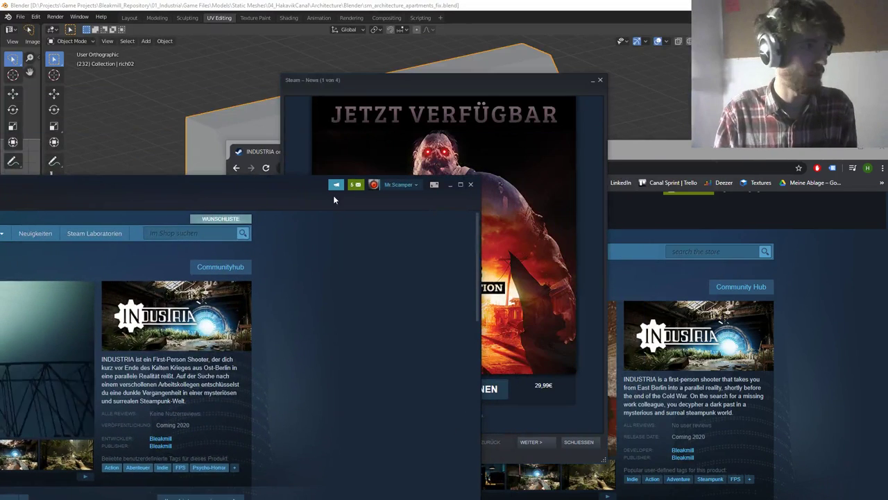
{"action": "left_click", "coordinate": [471, 184]}
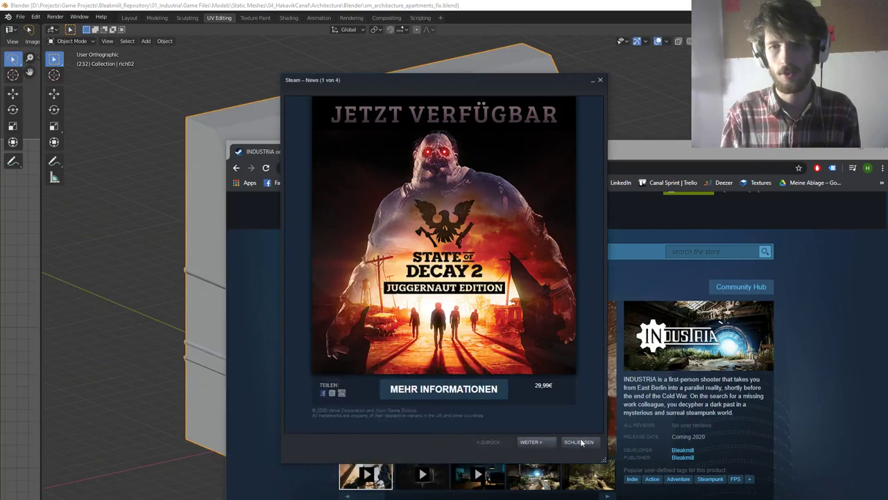
{"action": "left_click", "coordinate": [581, 441]}
{"action": "left_click_drag", "start_coordinate": [620, 155], "coordinate": [319, 192]}
{"action": "left_click", "coordinate": [538, 189]}
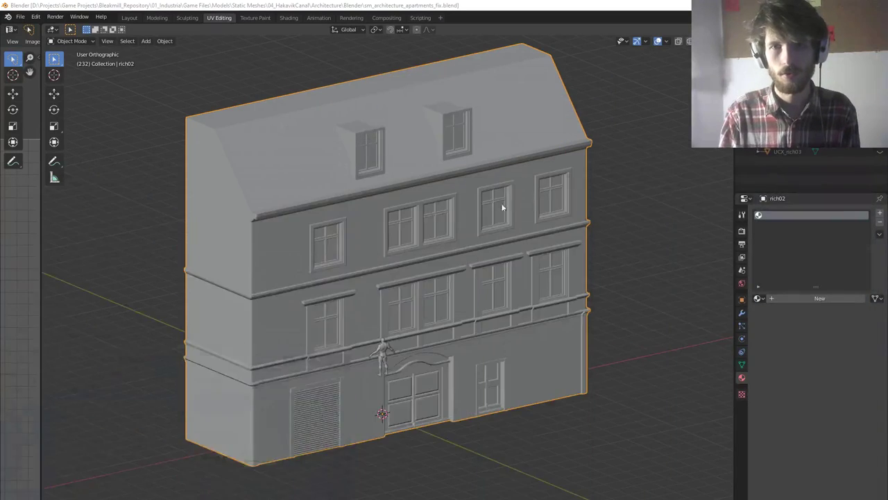
View the whole building model from farther away at an angle
{"action": "scroll", "coordinate": [442, 184], "scroll_direction": "down", "scroll_amount": 3}
{"action": "mouse_move", "coordinate": [442, 185]}
{"action": "middle_mouse_down"}
{"action": "mouse_move", "coordinate": [434, 183]}
{"action": "mouse_move", "coordinate": [449, 188]}
{"action": "middle_mouse_up"}
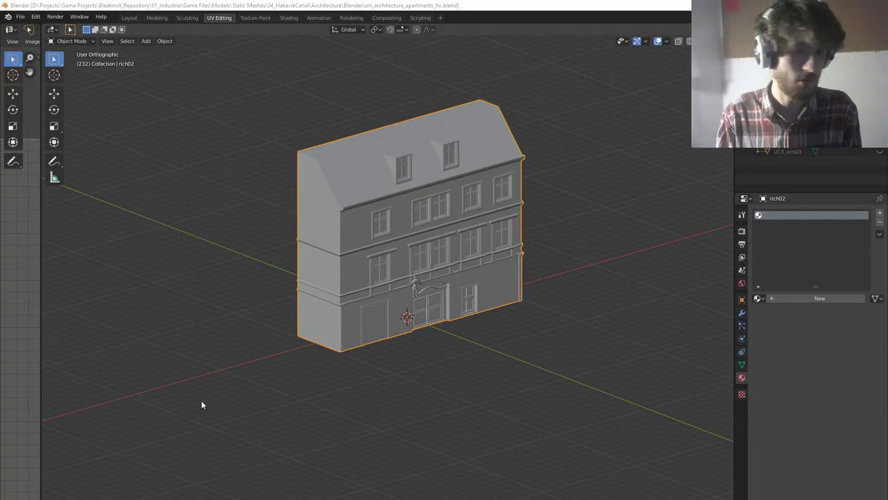
{"action": "middle_click_drag", "start_coordinate": [214, 403], "coordinate": [366, 298]}
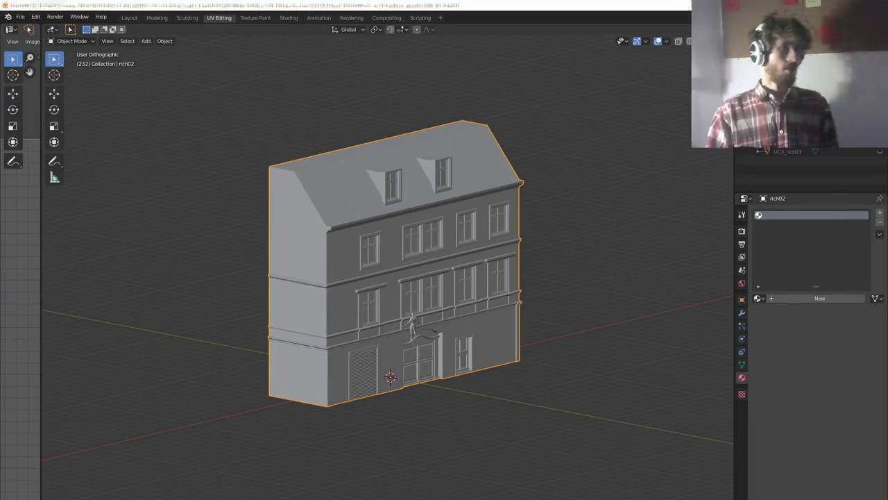